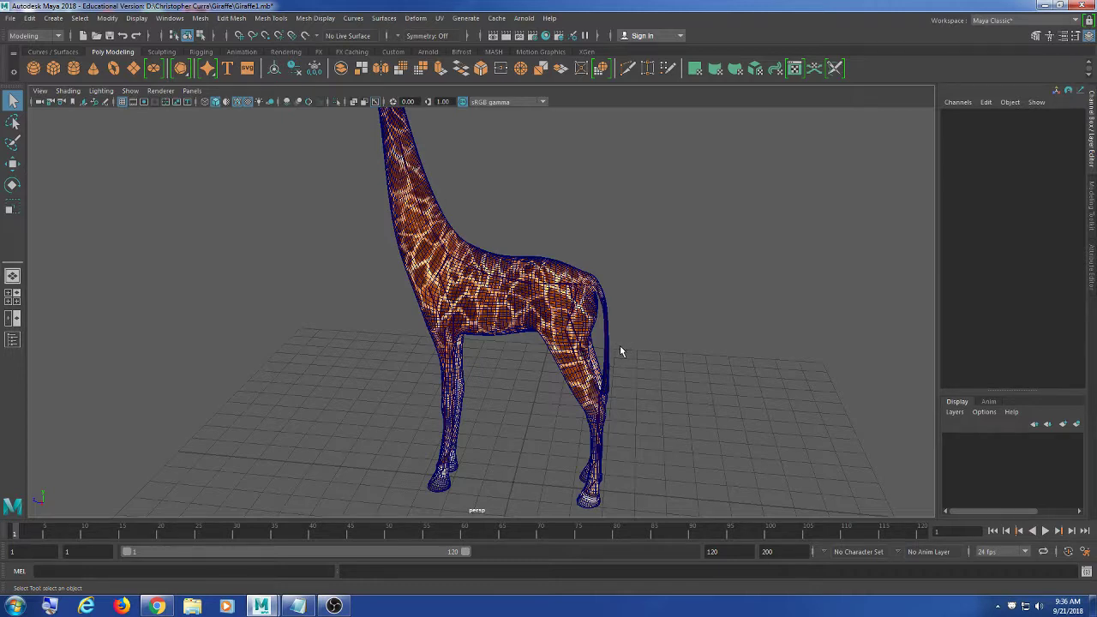
# Examine the textured giraffe model from its legs and body up along the neck to the head
pyautogui.keyDown('alt'); pyautogui.moveTo(620, 352); pyautogui.dragTo(659, 349); pyautogui.keyUp('alt')
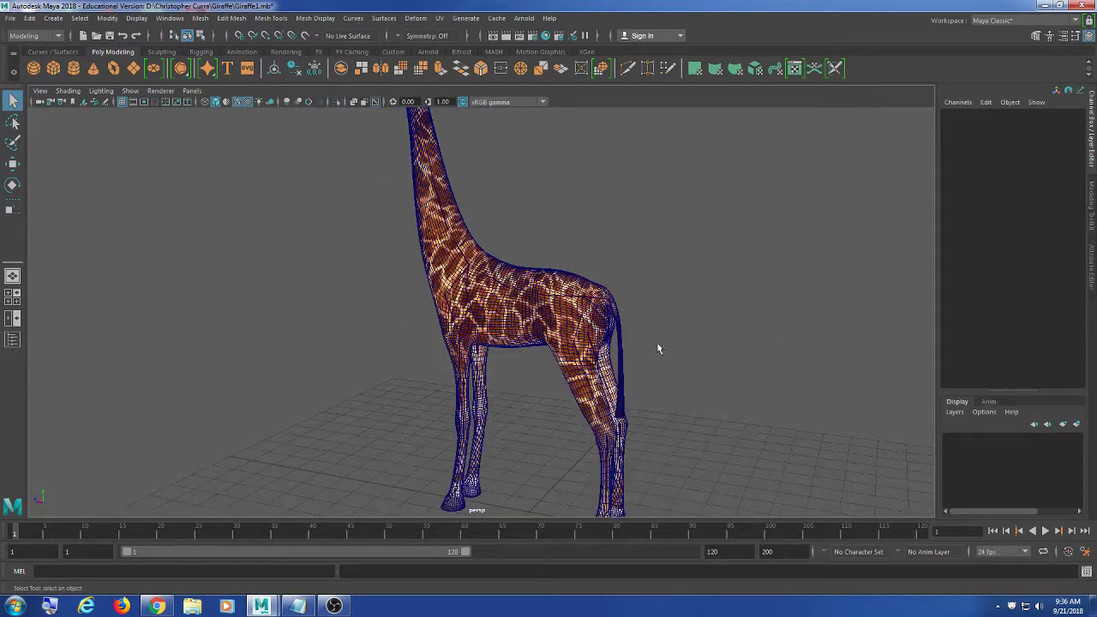
pyautogui.keyDown('alt'); pyautogui.moveTo(645, 373); pyautogui.dragTo(624, 294, button='middle'); pyautogui.keyUp('alt')
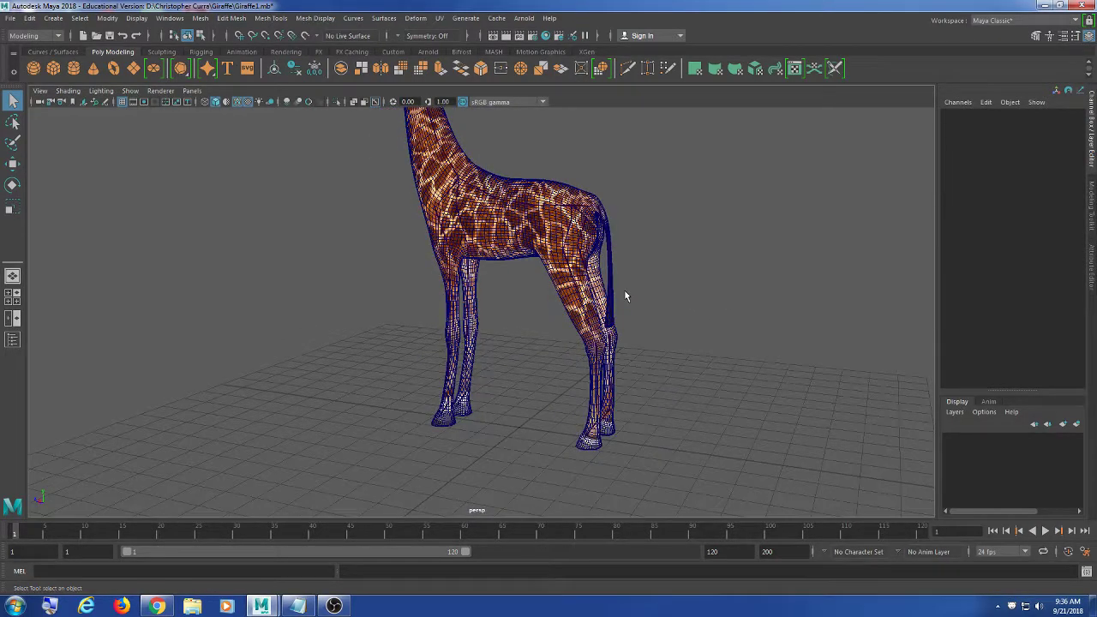
pyautogui.scroll(7, 624, 306)
pyautogui.keyDown('alt'); pyautogui.moveTo(507, 285); pyautogui.dragTo(507, 357, button='middle'); pyautogui.keyUp('alt')
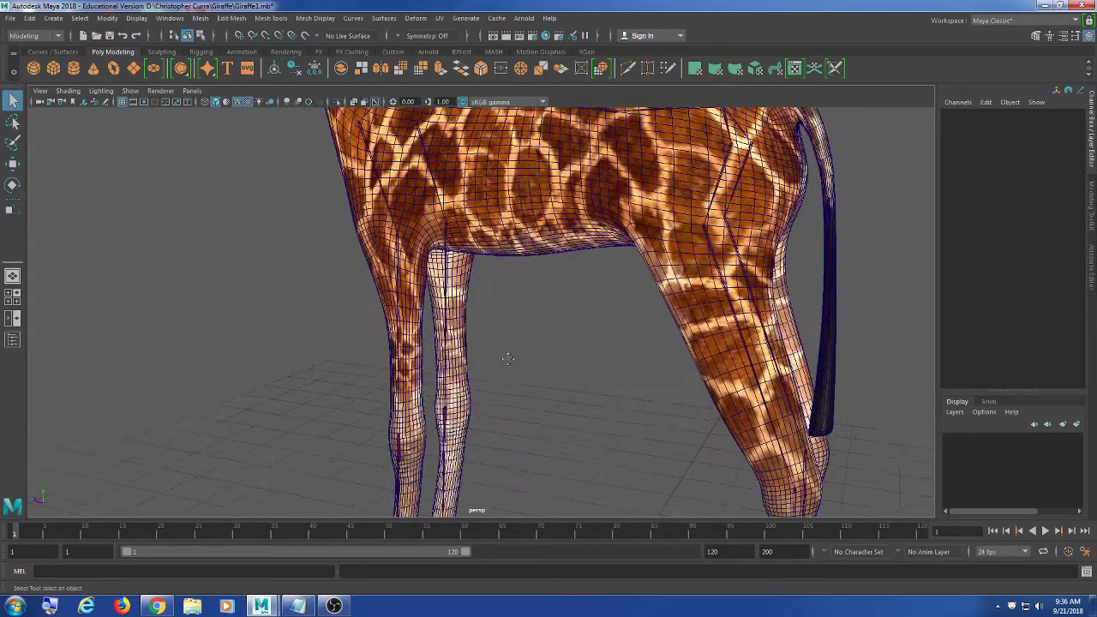
pyautogui.keyDown('alt'); pyautogui.moveTo(507, 357); pyautogui.dragTo(351, 353); pyautogui.keyUp('alt')
pyautogui.keyDown('alt'); pyautogui.moveTo(351, 353); pyautogui.dragTo(394, 514, button='middle'); pyautogui.keyUp('alt')
pyautogui.scroll(5, 488, 369)
pyautogui.keyDown('alt'); pyautogui.moveTo(487, 369); pyautogui.dragTo(531, 531, button='middle'); pyautogui.keyUp('alt')
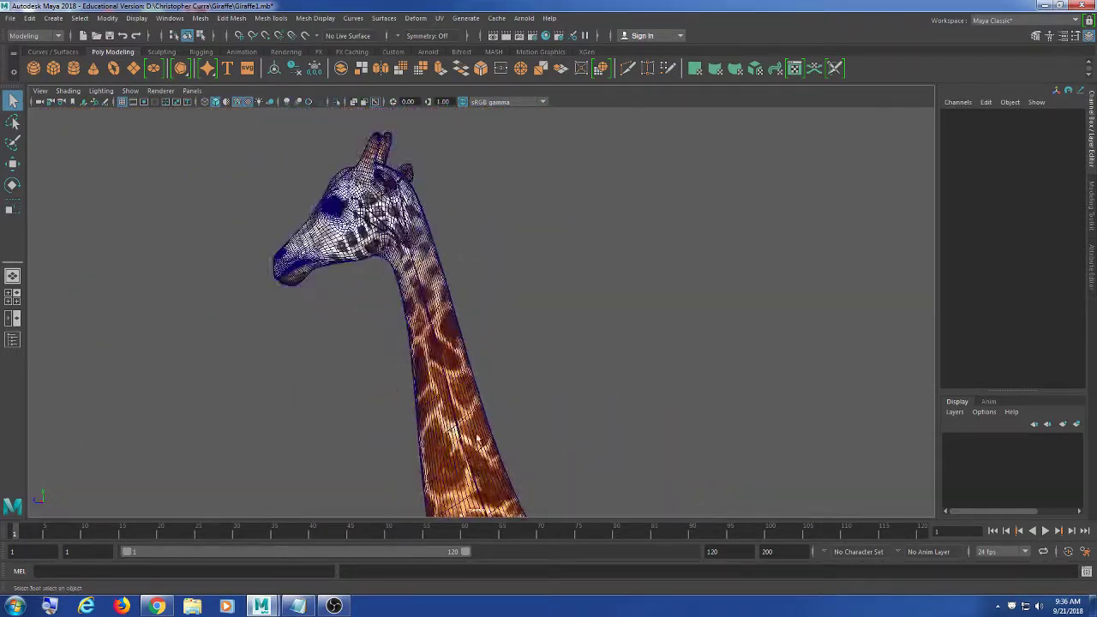
pyautogui.keyDown('alt'); pyautogui.moveTo(465, 340); pyautogui.dragTo(435, 348); pyautogui.keyUp('alt')
pyautogui.keyDown('alt'); pyautogui.moveTo(435, 348); pyautogui.dragTo(497, 417, button='middle'); pyautogui.keyUp('alt')
pyautogui.scroll(5, 481, 378)
# Test-rotate two joints in the giraffe's head area to check whether the mesh follows, undoing each rotation
pyautogui.keyDown('alt'); pyautogui.moveTo(390, 336); pyautogui.dragTo(435, 341); pyautogui.keyUp('alt')
pyautogui.click(438, 314)
pyautogui.press('e')
pyautogui.moveTo(420, 296); pyautogui.dragTo(543, 353)
pyautogui.hotkey('ctrl', 'z')
pyautogui.click(590, 324)
pyautogui.keyDown('alt'); pyautogui.moveTo(544, 354); pyautogui.dragTo(633, 366, button='middle'); pyautogui.keyUp('alt')
pyautogui.scroll(5, 633, 366)
pyautogui.click(314, 252)
pyautogui.moveTo(319, 272); pyautogui.dragTo(353, 272)
pyautogui.hotkey('ctrl', 'z')
pyautogui.click(706, 341)
# Select the giraffe's head joint to inspect its chain and rotation manipulator
pyautogui.keyDown('alt'); pyautogui.moveTo(706, 340); pyautogui.dragTo(446, 336); pyautogui.keyUp('alt')
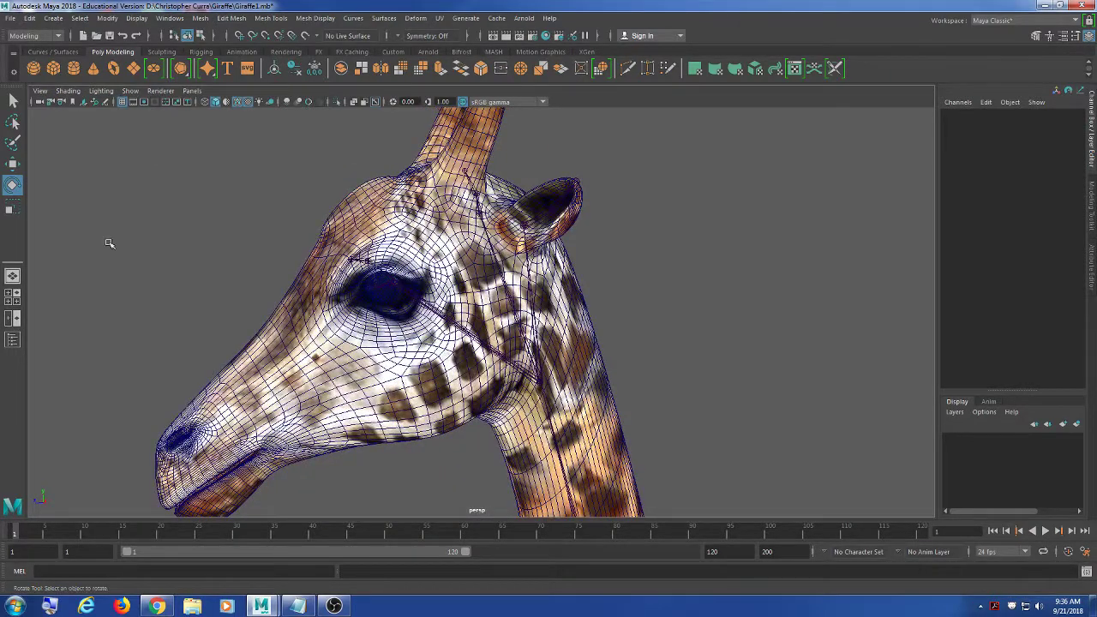
pyautogui.scroll(-3, 369, 429)
pyautogui.keyDown('alt'); pyautogui.moveTo(505, 377); pyautogui.dragTo(447, 351); pyautogui.keyUp('alt')
pyautogui.click(518, 350)
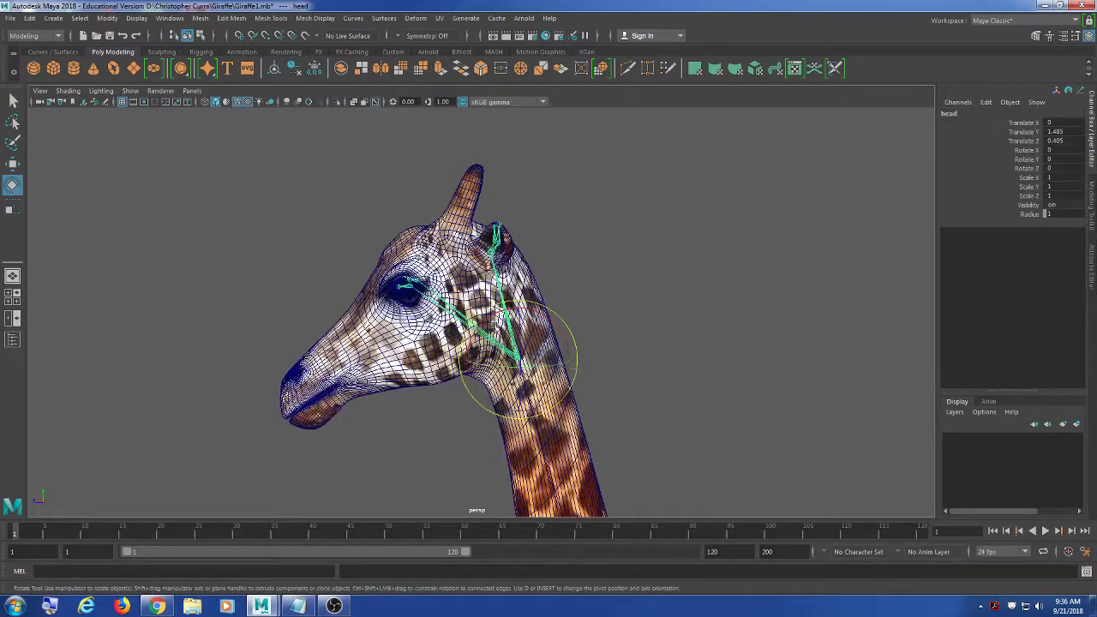
pyautogui.scroll(-4, 545, 358)
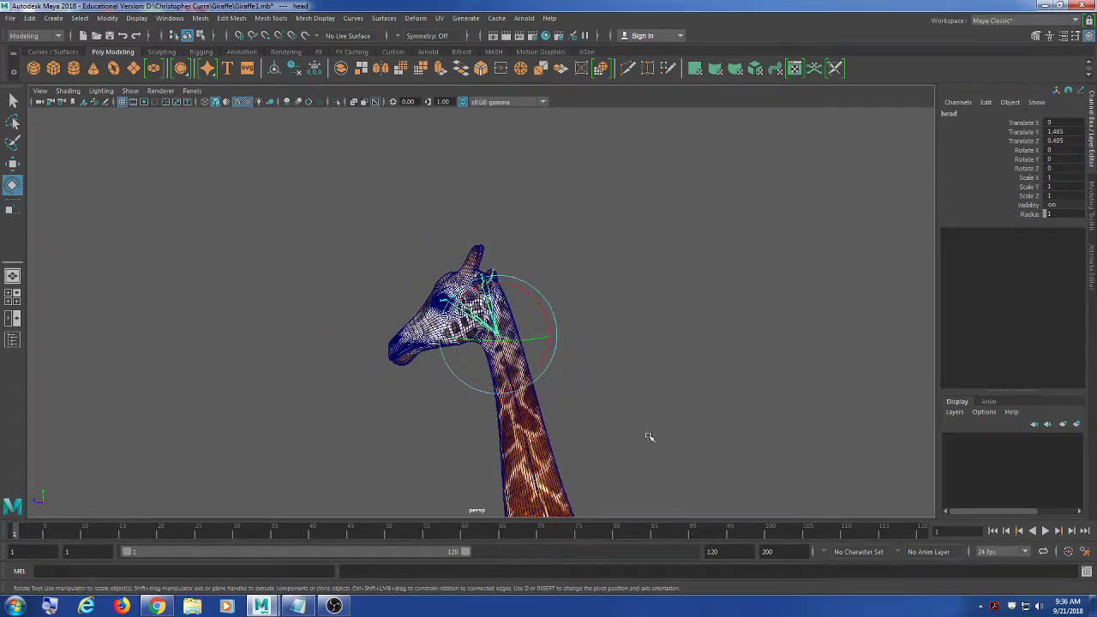
# Try rotating the spine2 joint at the base of the giraffe's neck and undo the rotation
pyautogui.scroll(5, 550, 436)
pyautogui.scroll(-3, 545, 420)
pyautogui.keyDown('alt'); pyautogui.moveTo(534, 408); pyautogui.dragTo(526, 352, button='middle'); pyautogui.keyUp('alt')
pyautogui.click(440, 331)
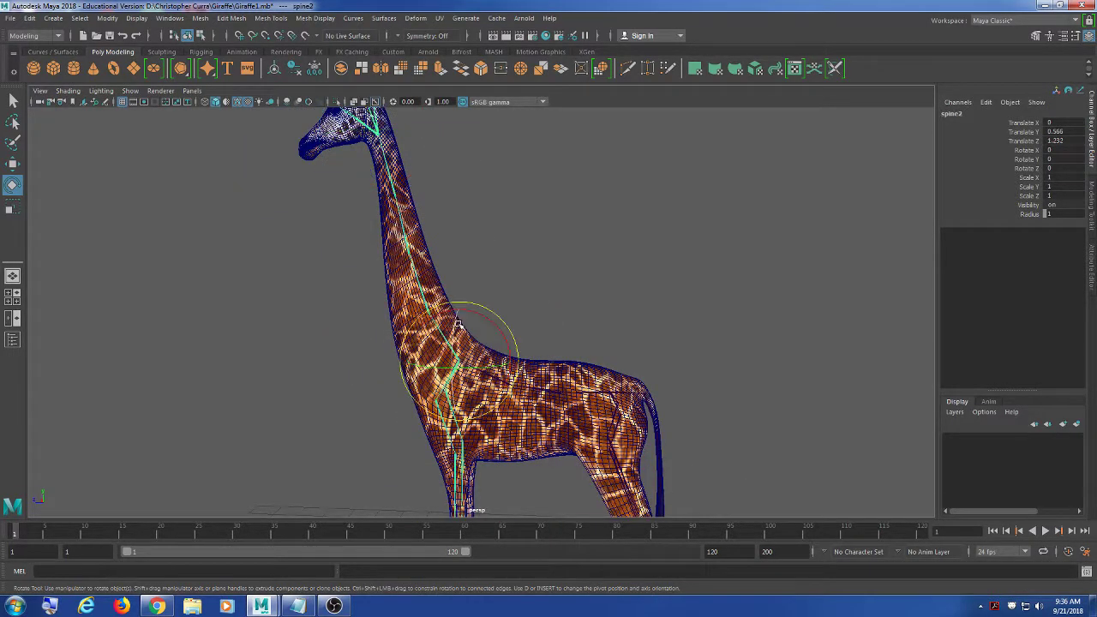
pyautogui.moveTo(448, 337); pyautogui.dragTo(460, 325)
pyautogui.hotkey('ctrl', 'z')
# Reopen the scene Giraffe1.mb without saving the current changes
pyautogui.click(30, 18)
pyautogui.moveTo(11, 18)
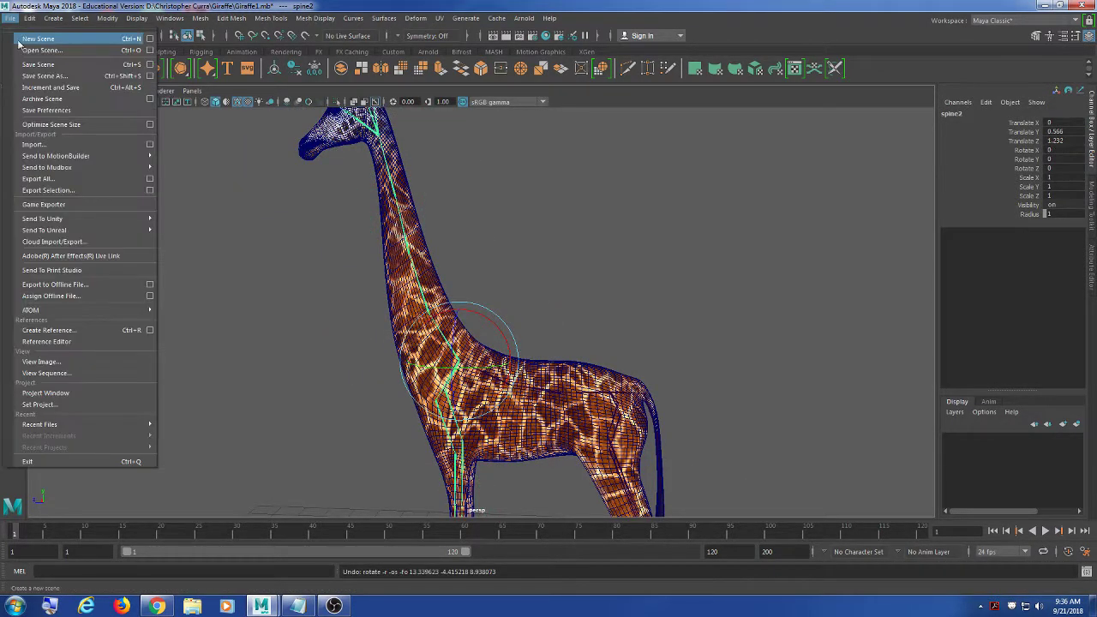
pyautogui.click(35, 50)
pyautogui.doubleClick(236, 185)
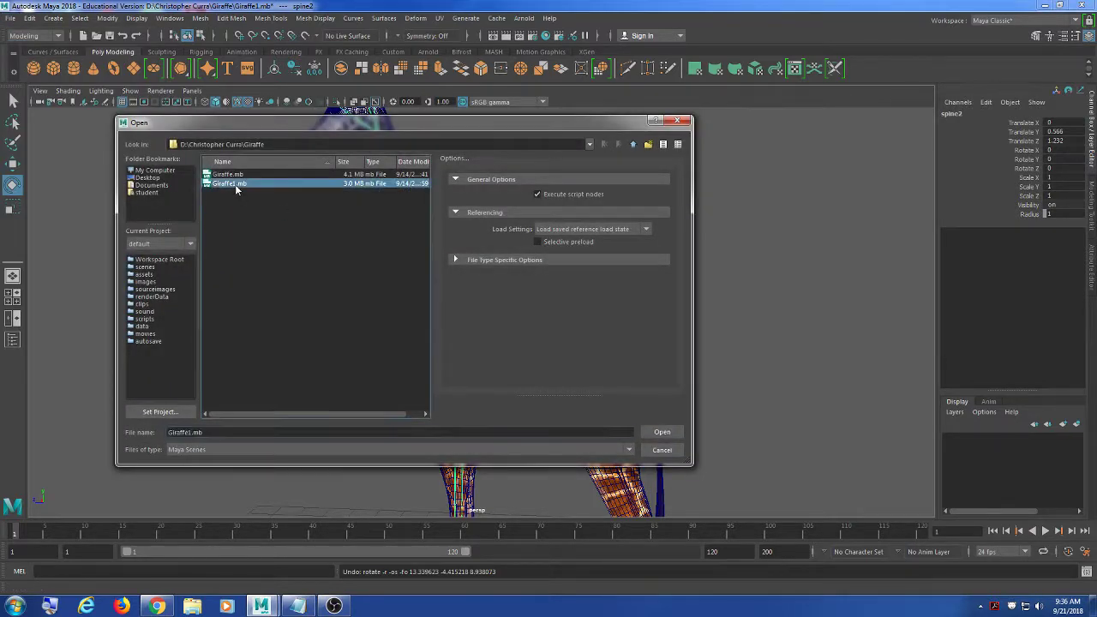
pyautogui.click(548, 305)
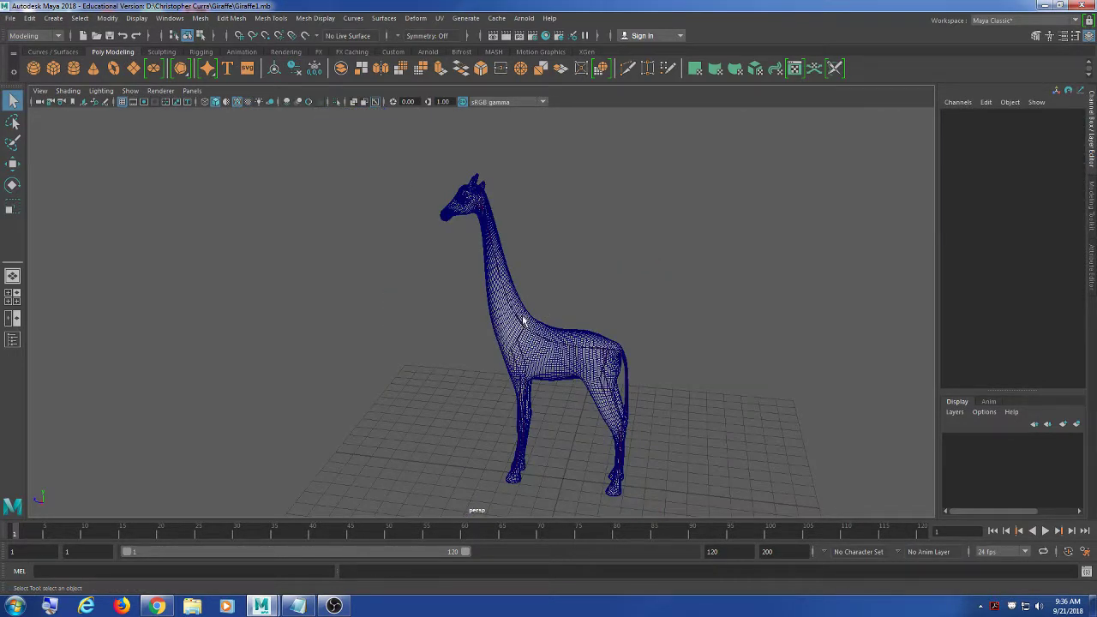
# Check the neck1 joint and the head joints in the reopened scene, dismissing the Adobe Acrobat DC Updater window
pyautogui.click(496, 257)
pyautogui.press('e')
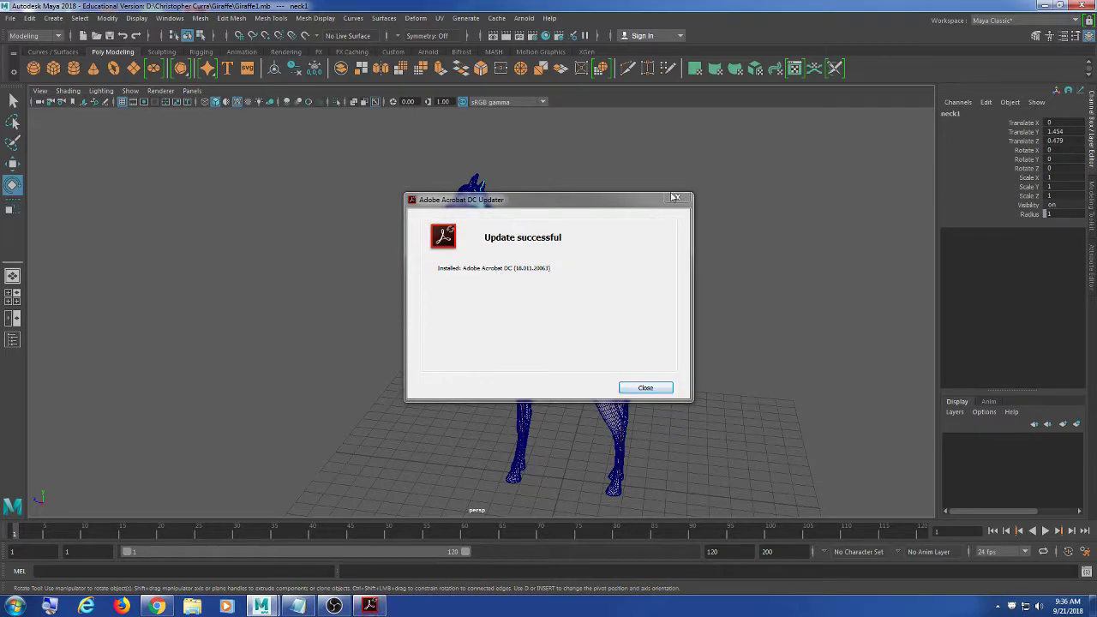
pyautogui.click(669, 199)
pyautogui.click(641, 238)
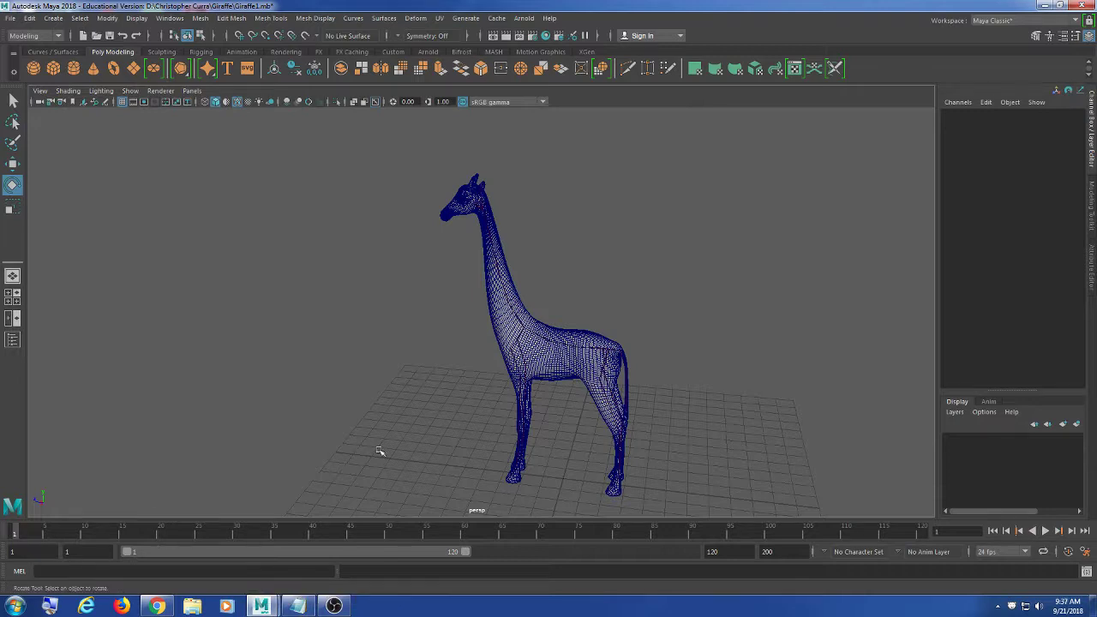
pyautogui.keyDown('alt'); pyautogui.moveTo(381, 452); pyautogui.dragTo(501, 410); pyautogui.keyUp('alt')
pyautogui.keyDown('alt'); pyautogui.moveTo(441, 264); pyautogui.dragTo(451, 383, button='middle'); pyautogui.keyUp('alt')
pyautogui.scroll(8, 452, 382)
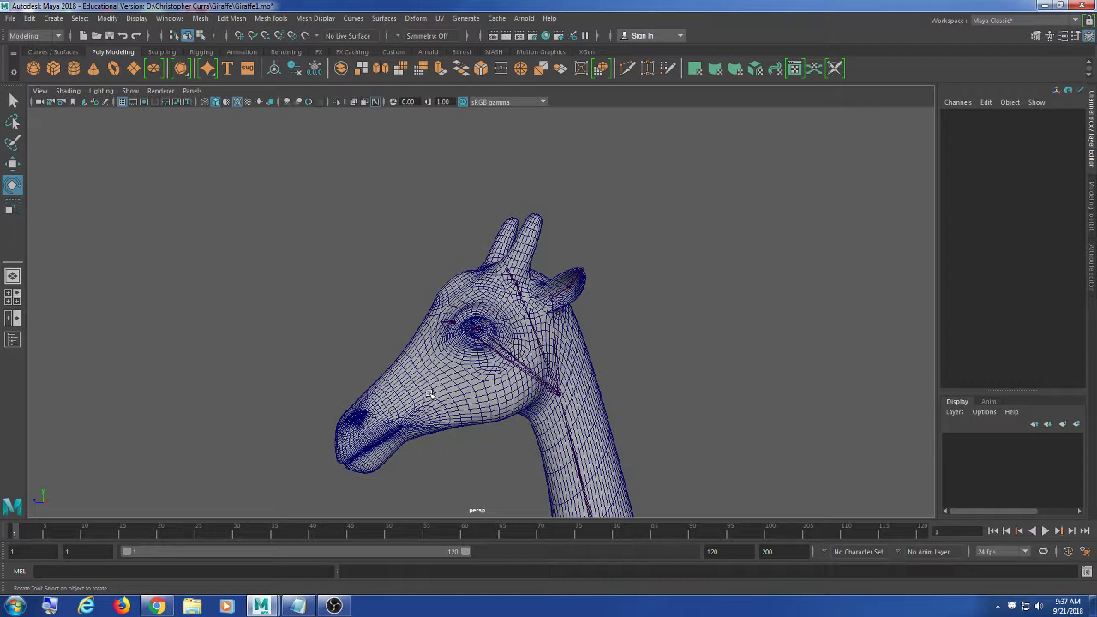
# Open the scene Giraffe.mb, discarding the changes to Giraffe1.mb
pyautogui.moveTo(261, 606)
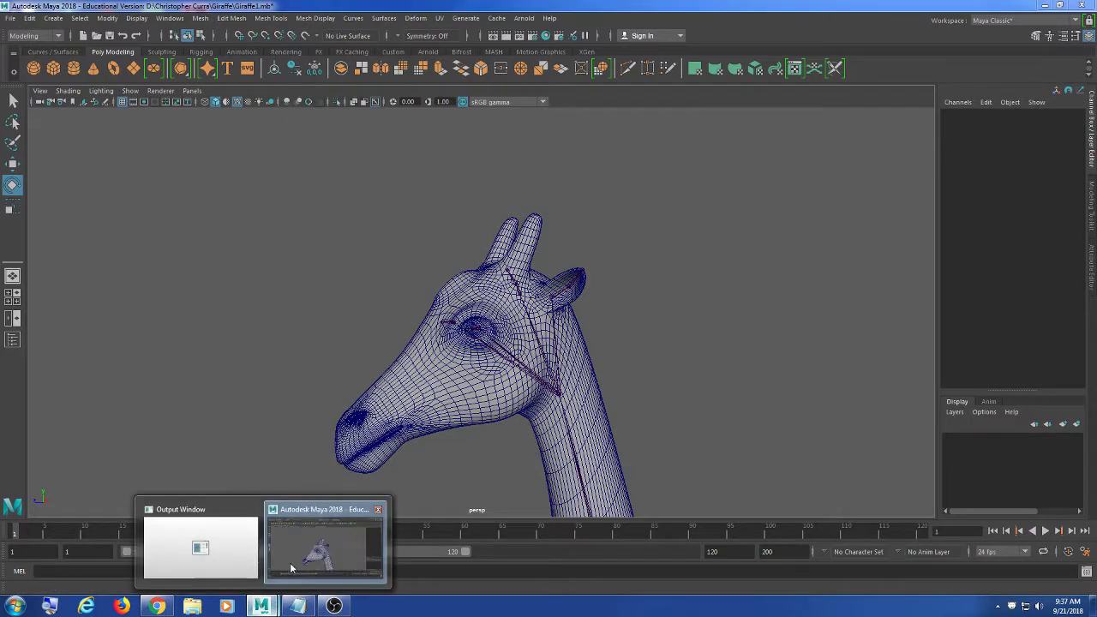
pyautogui.click(290, 562)
pyautogui.click(10, 18)
pyautogui.click(35, 52)
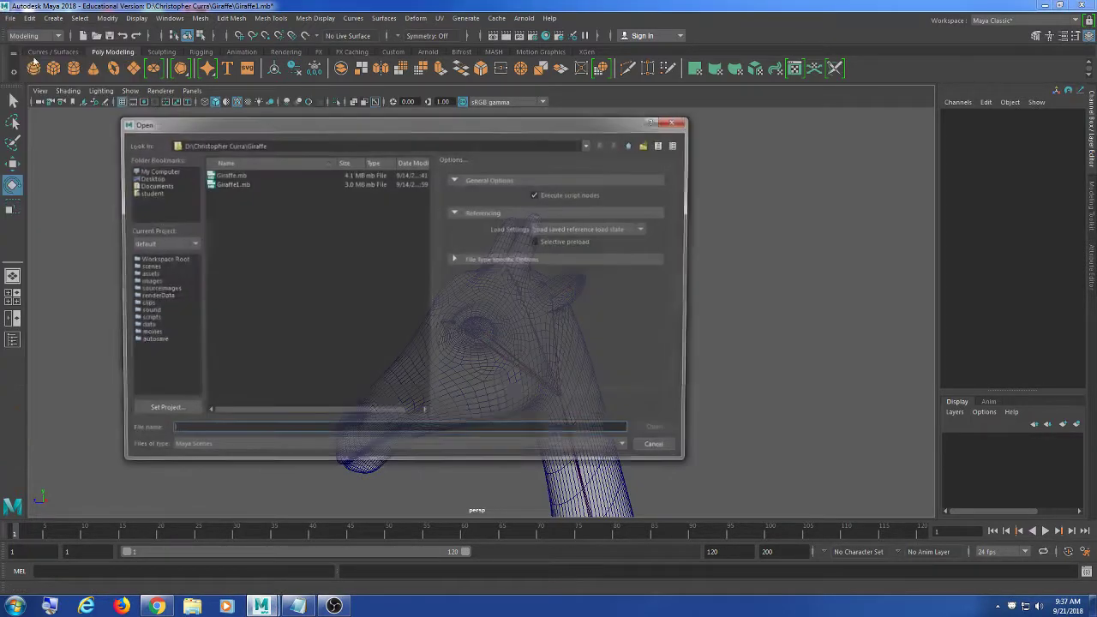
pyautogui.doubleClick(253, 184)
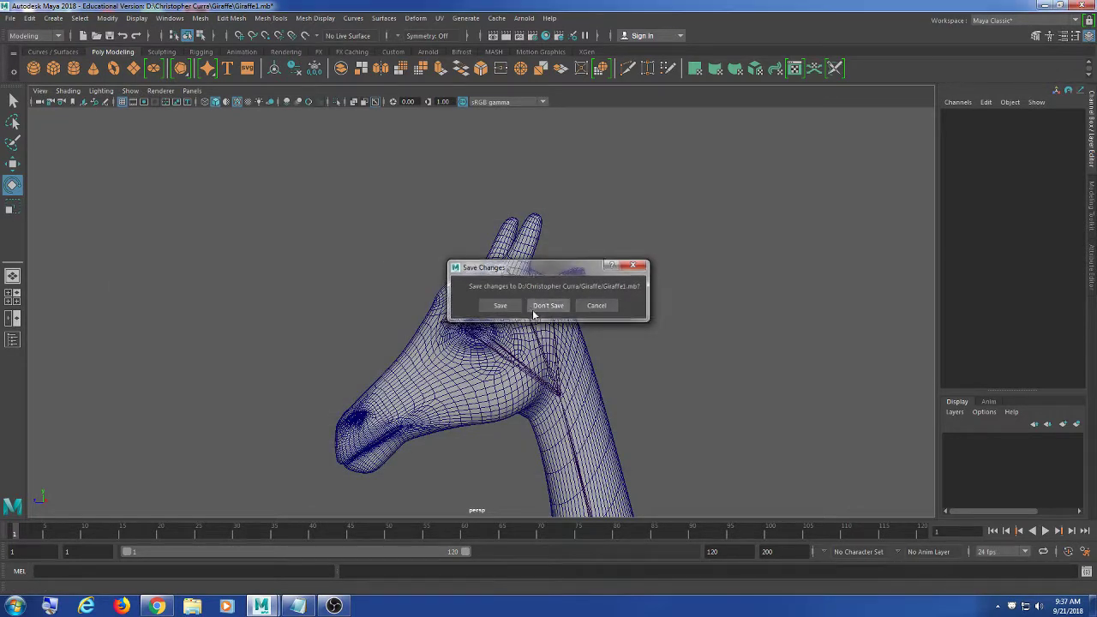
pyautogui.click(534, 315)
pyautogui.click(586, 309)
# Try rotating the head joint to test the skinned mesh, undo the rotation and clear the selection
pyautogui.scroll(3, 586, 332)
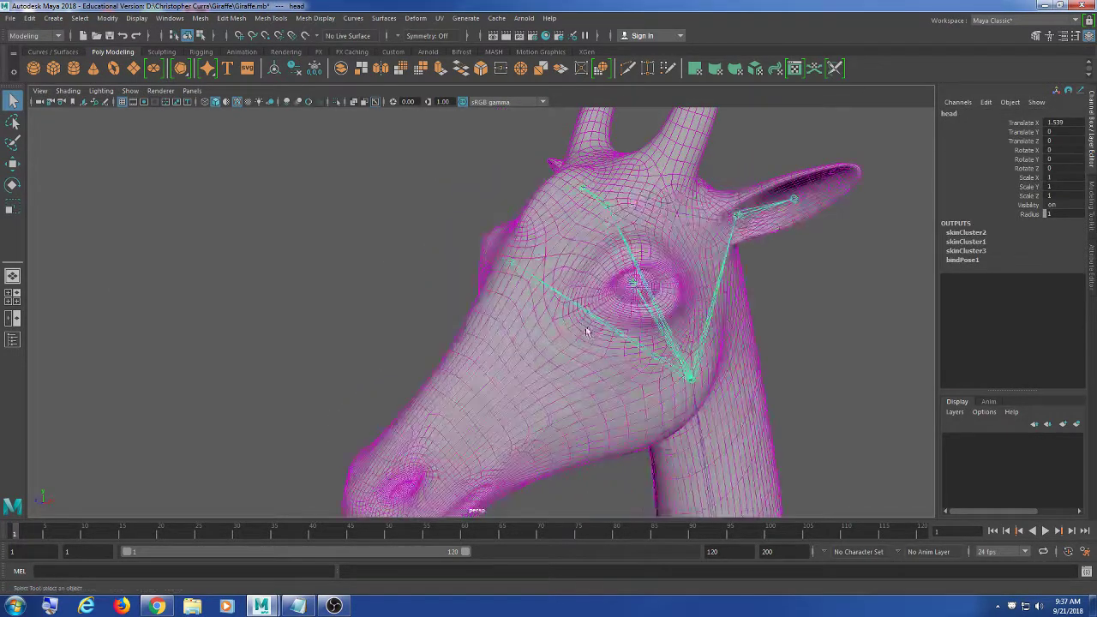
pyautogui.press('e')
pyautogui.moveTo(655, 367); pyautogui.dragTo(887, 308)
pyautogui.hotkey('ctrl', 'z')
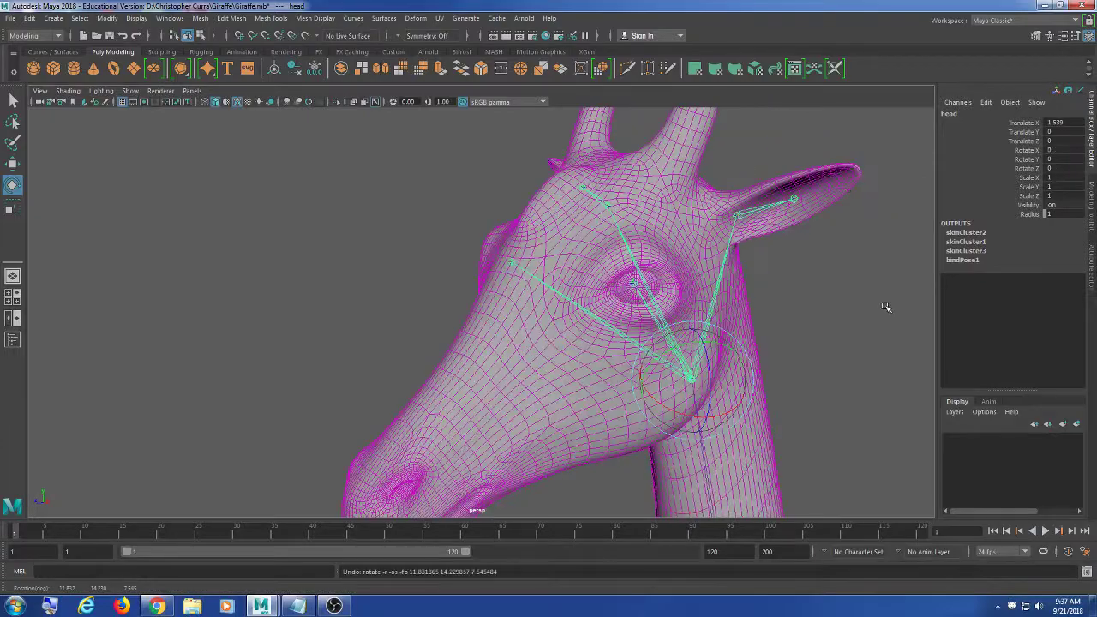
pyautogui.click(887, 306)
# Switch to Google Drive in Chrome, close the sharing dialog and remove Giraffe1.mb from the Giraffe folder
pyautogui.click(1034, 5)
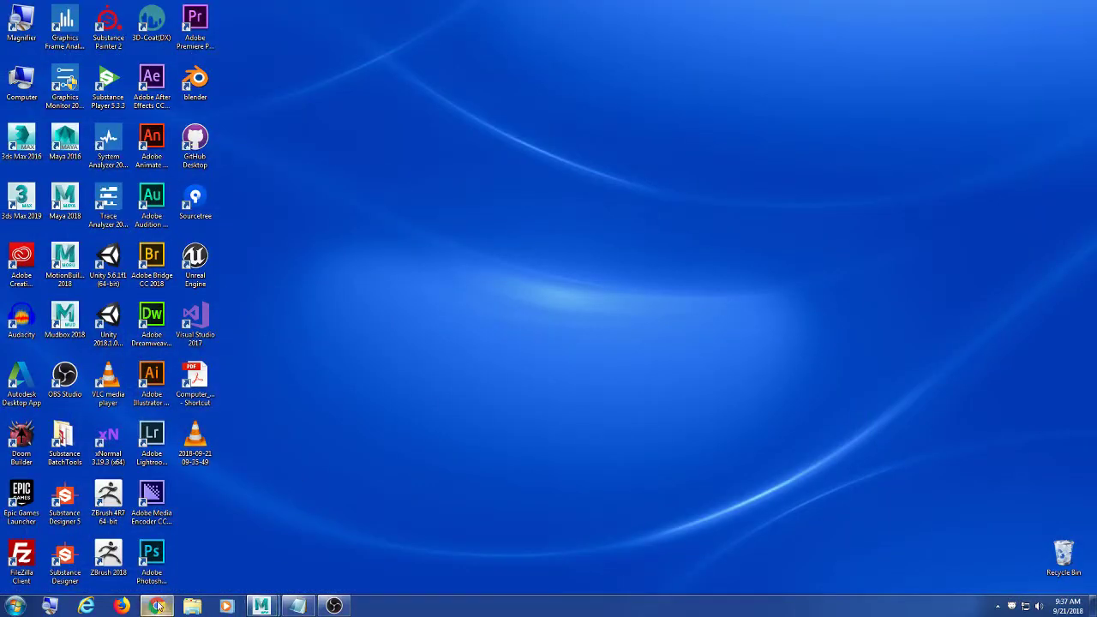
pyautogui.click(158, 606)
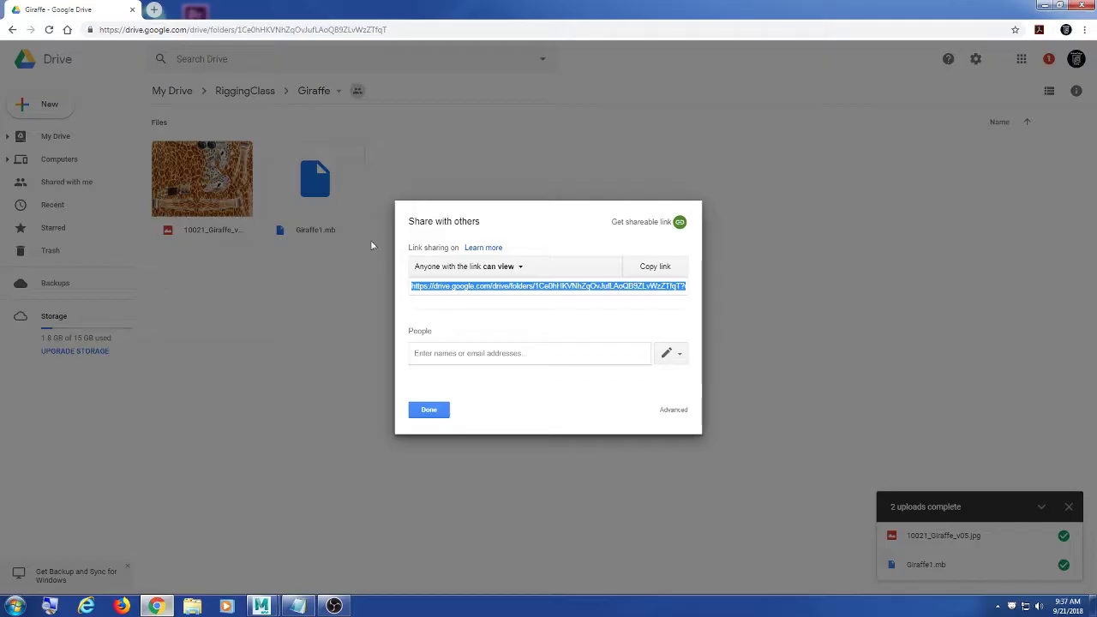
pyautogui.click(433, 413)
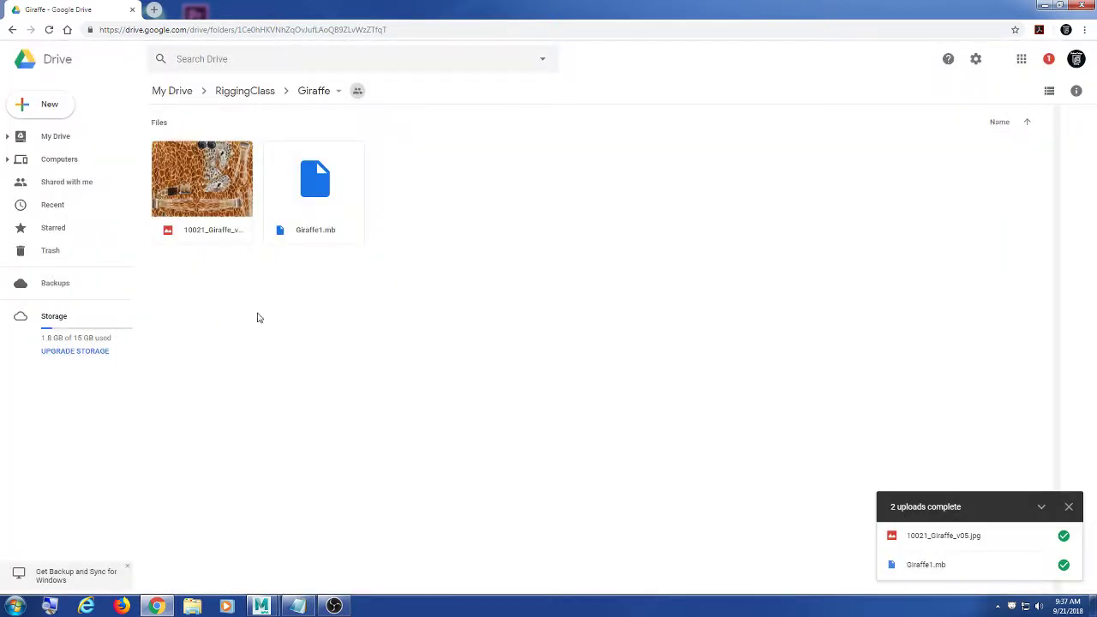
pyautogui.click(305, 208)
pyautogui.press('Delete')
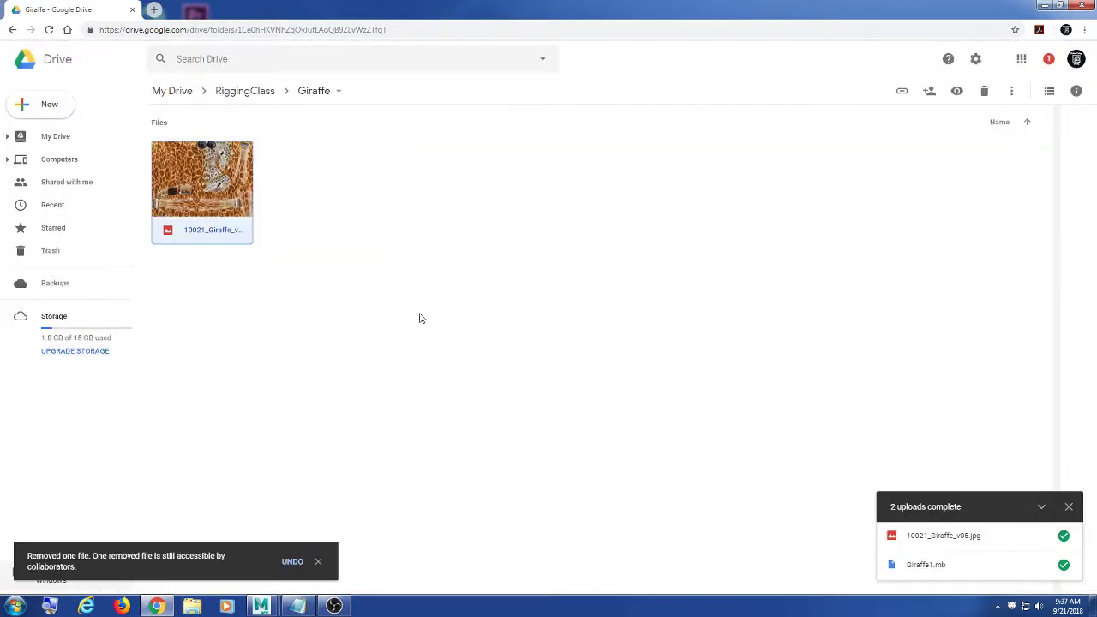
# Upload the Giraffe Maya file from the local Giraffe folder on Storage (D:) to the Drive Giraffe folder
pyautogui.click(192, 606)
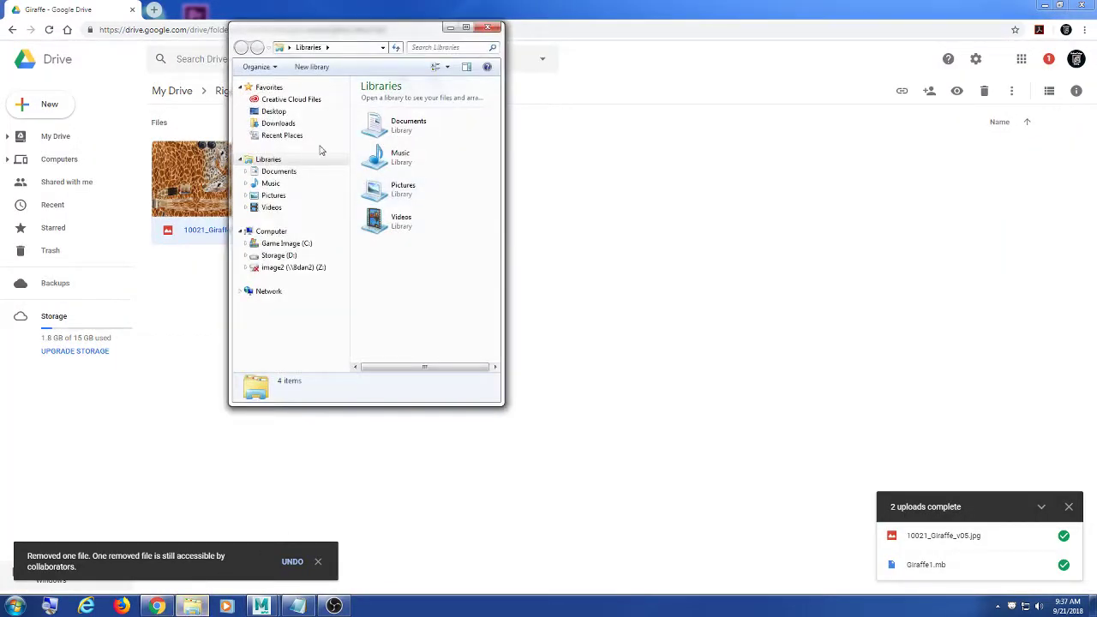
pyautogui.click(282, 256)
pyautogui.doubleClick(409, 162)
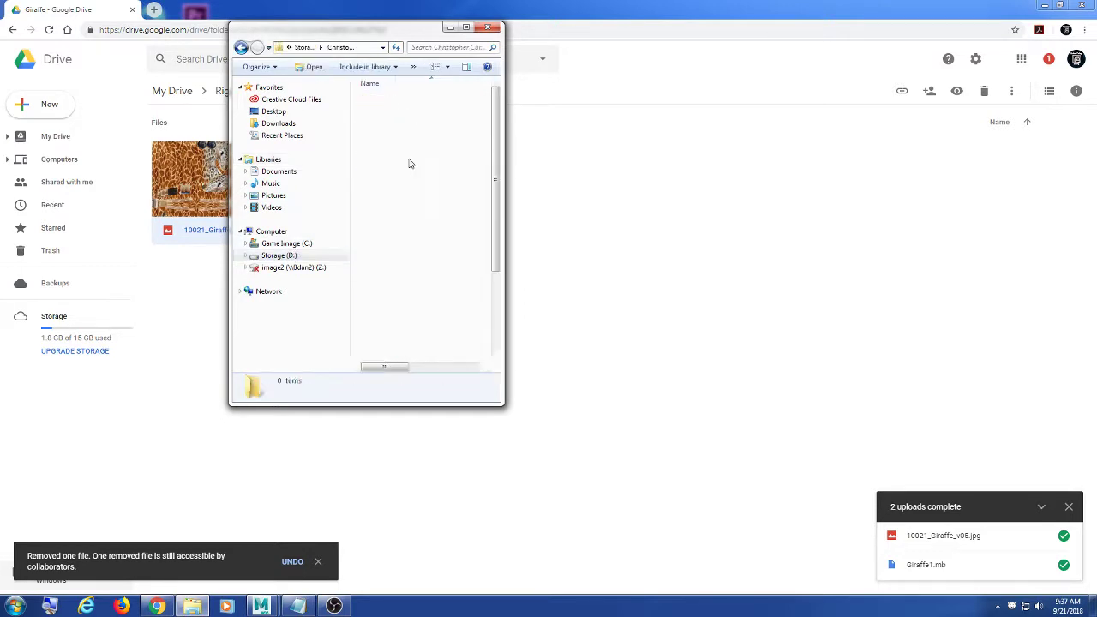
pyautogui.doubleClick(395, 147)
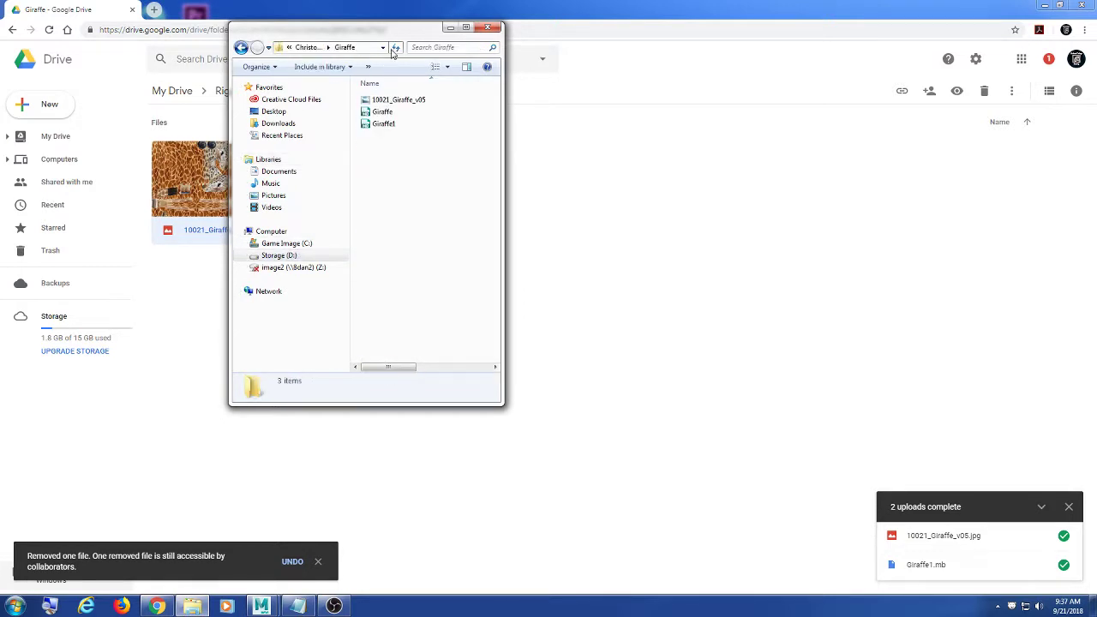
pyautogui.moveTo(385, 29); pyautogui.dragTo(726, 63)
pyautogui.click(725, 146)
pyautogui.moveTo(724, 146); pyautogui.dragTo(514, 306)
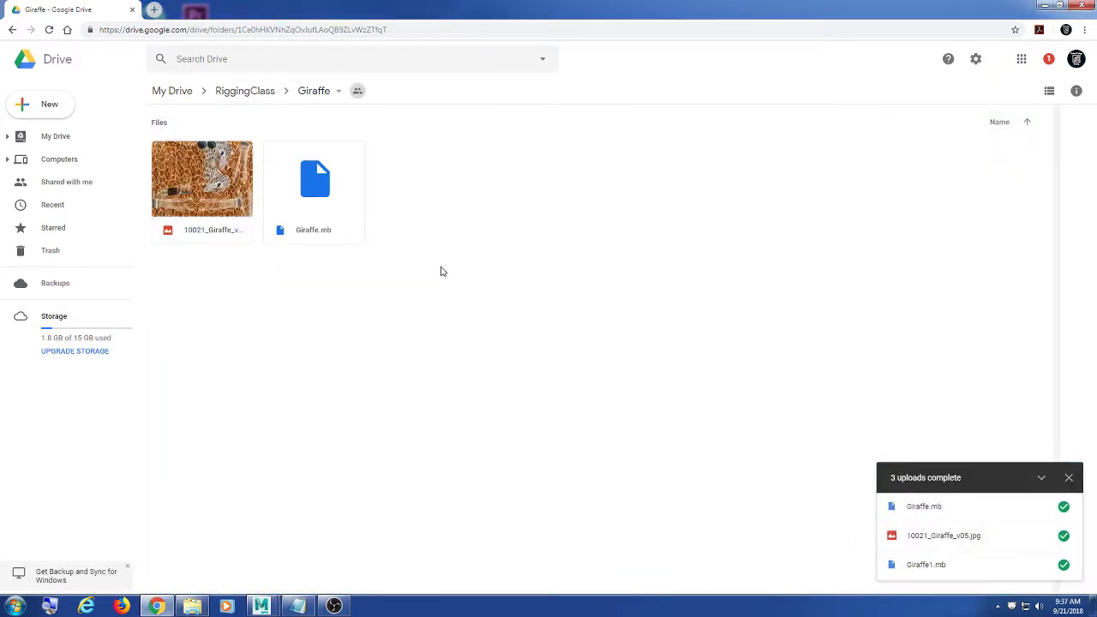
# Minimize the browser and delete the Giraffe1 Maya file from the local Giraffe folder
pyautogui.click(1044, 5)
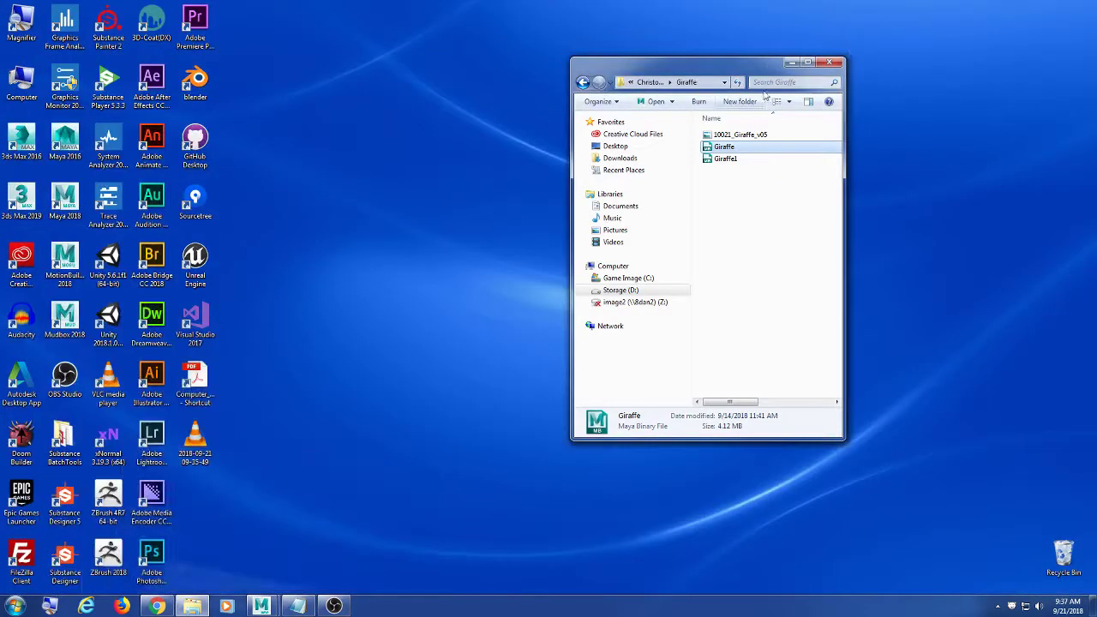
pyautogui.click(737, 209)
pyautogui.click(736, 160)
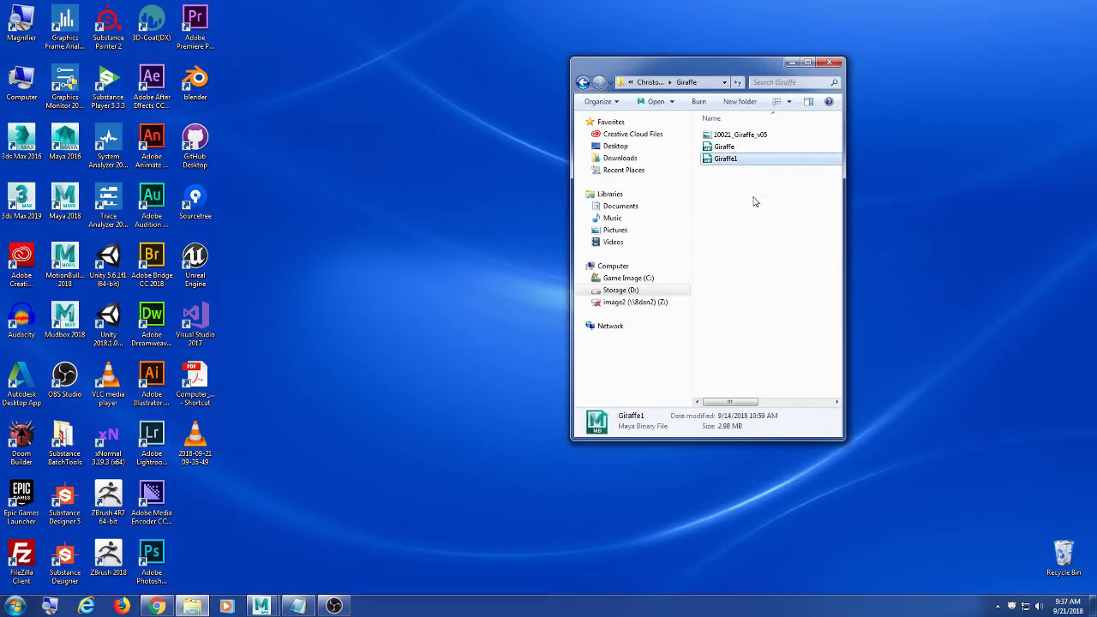
pyautogui.press('Delete')
pyautogui.click(593, 352)
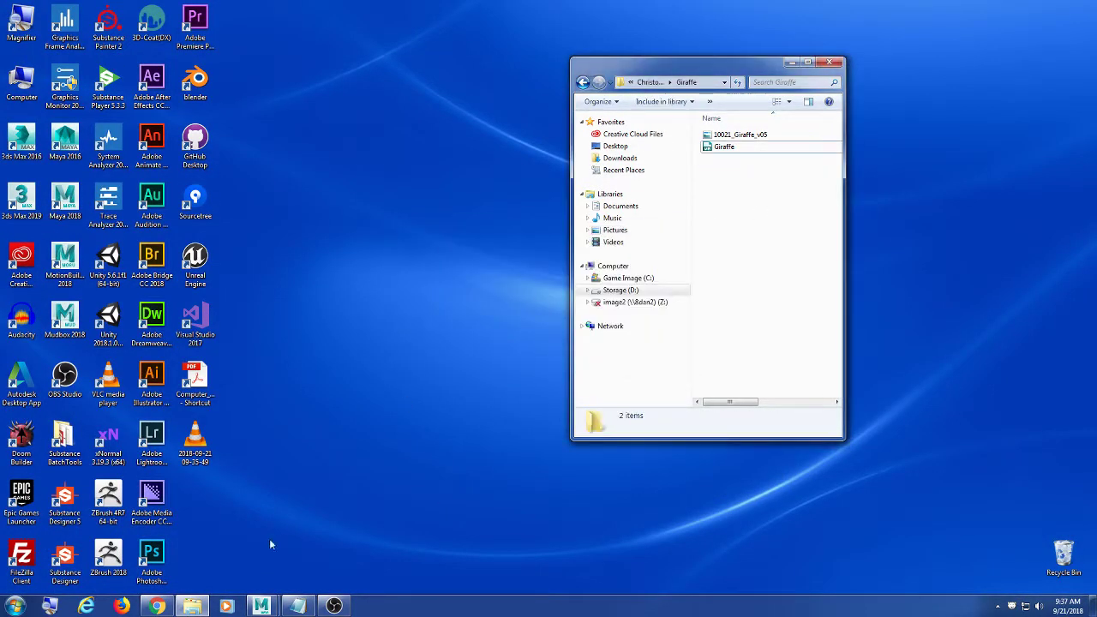
# Switch back to Maya and select the giraffe's head joint
pyautogui.moveTo(261, 606)
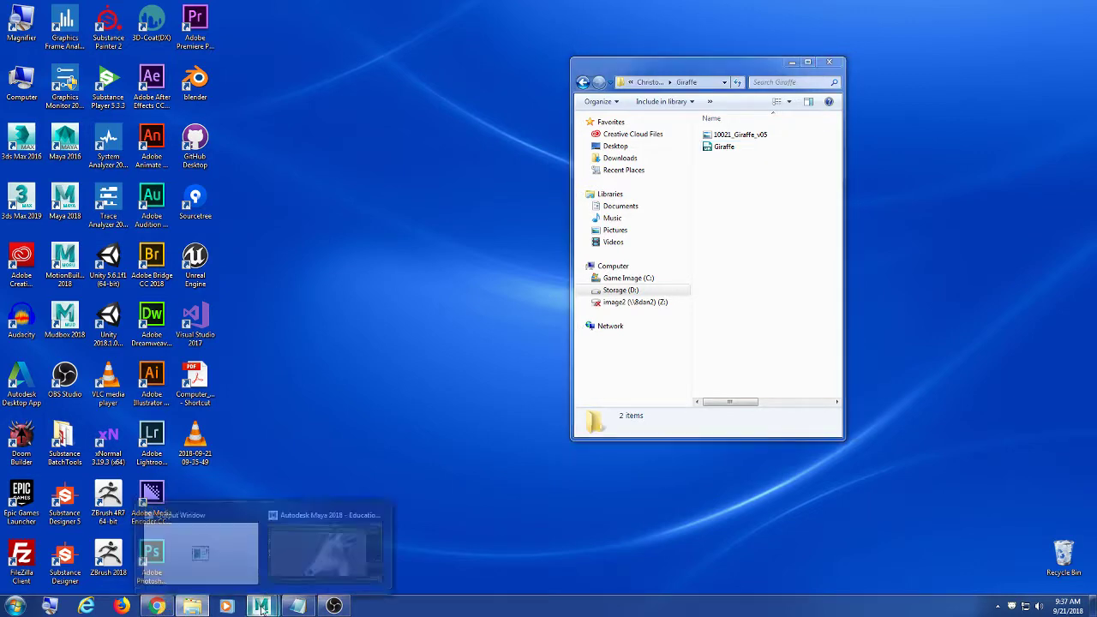
pyautogui.click(334, 532)
pyautogui.scroll(-3, 577, 333)
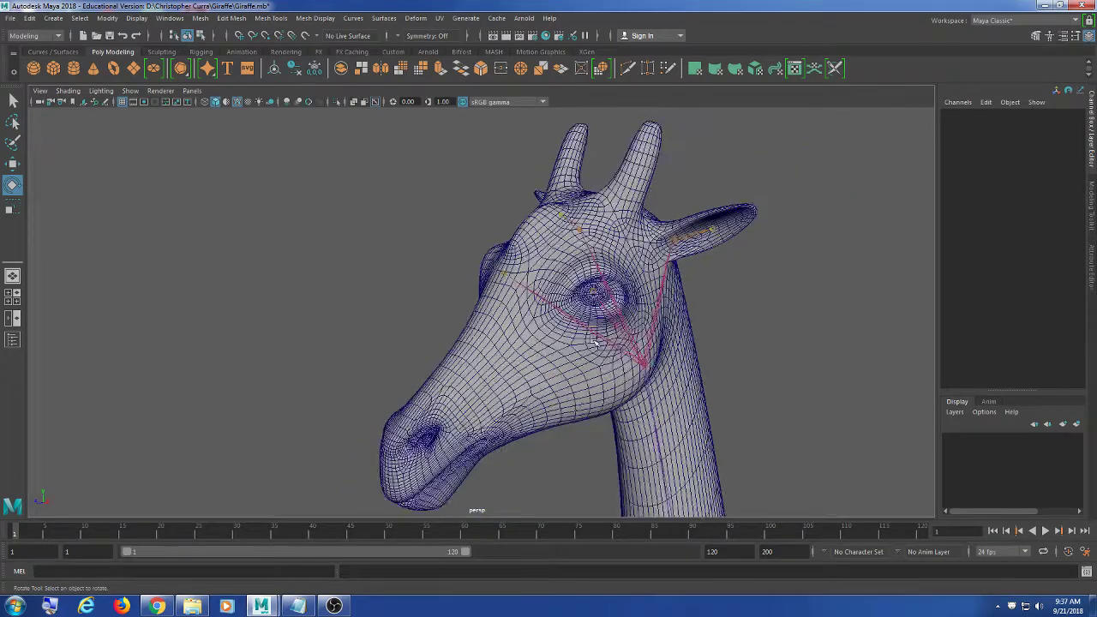
pyautogui.keyDown('alt'); pyautogui.moveTo(717, 341); pyautogui.dragTo(385, 314); pyautogui.keyUp('alt')
pyautogui.click(628, 362)
pyautogui.scroll(-3, 383, 281)
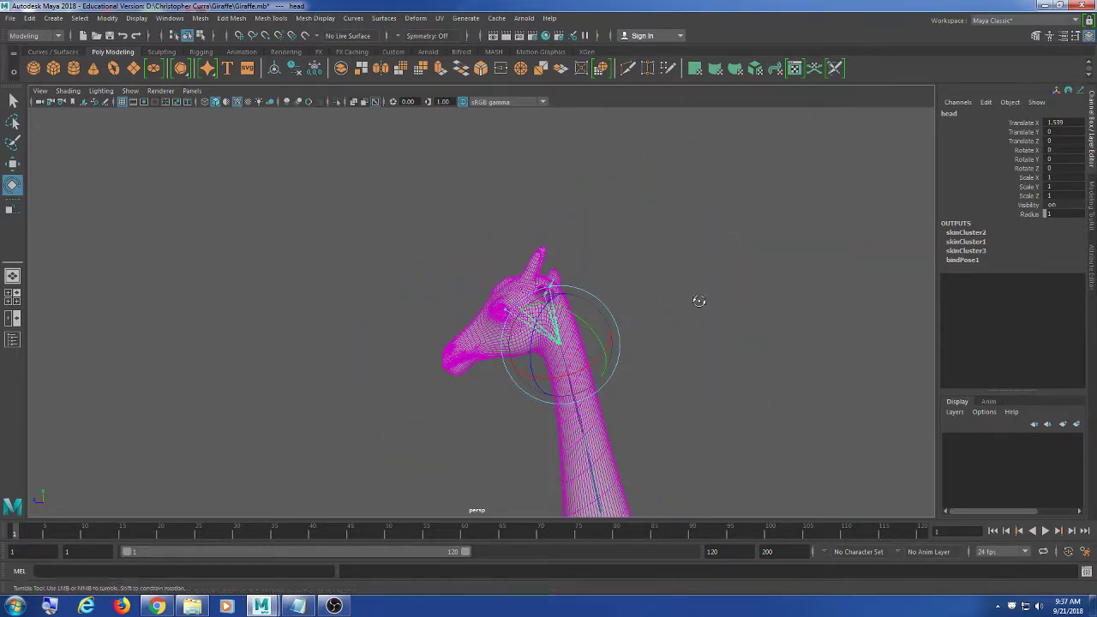
# Undo the head joint selection so that nothing on the giraffe is selected
pyautogui.click(703, 317)
pyautogui.hotkey('ctrl', 'z')
pyautogui.hotkey('ctrl', 'z')
pyautogui.hotkey('ctrl', 'z')
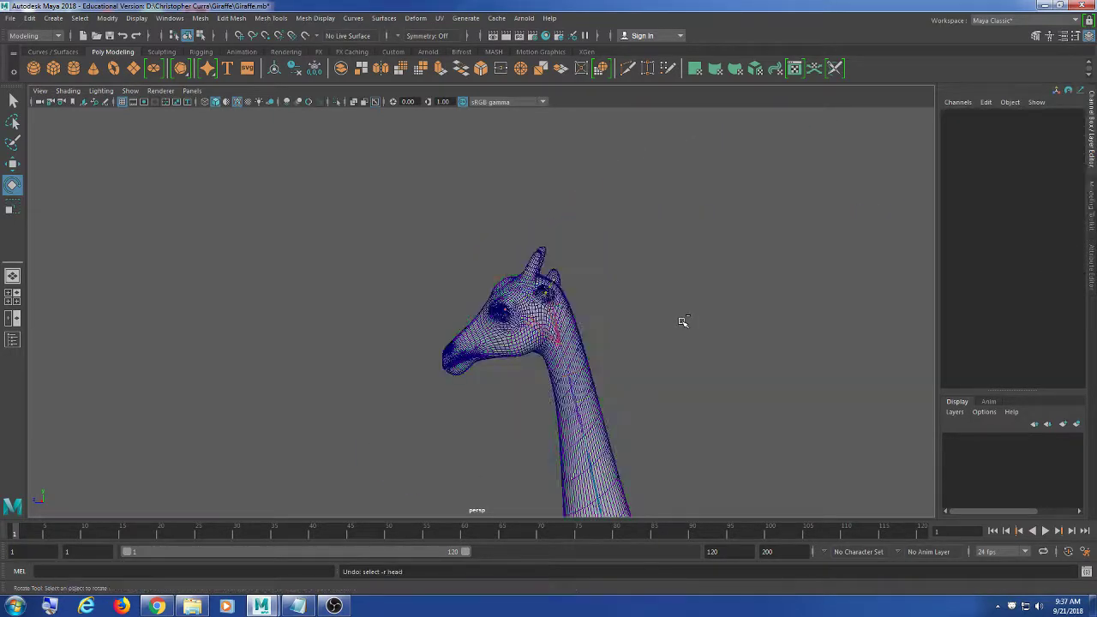
pyautogui.click(699, 291)
pyautogui.keyDown('alt'); pyautogui.moveTo(801, 346); pyautogui.dragTo(656, 317); pyautogui.keyUp('alt')
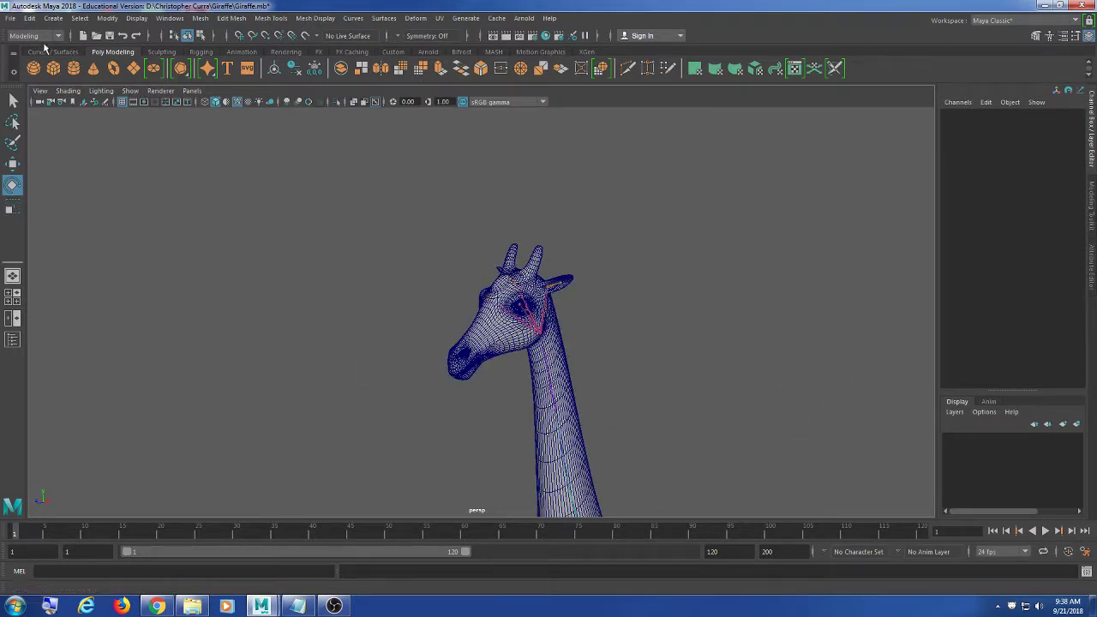
pyautogui.click(11, 18)
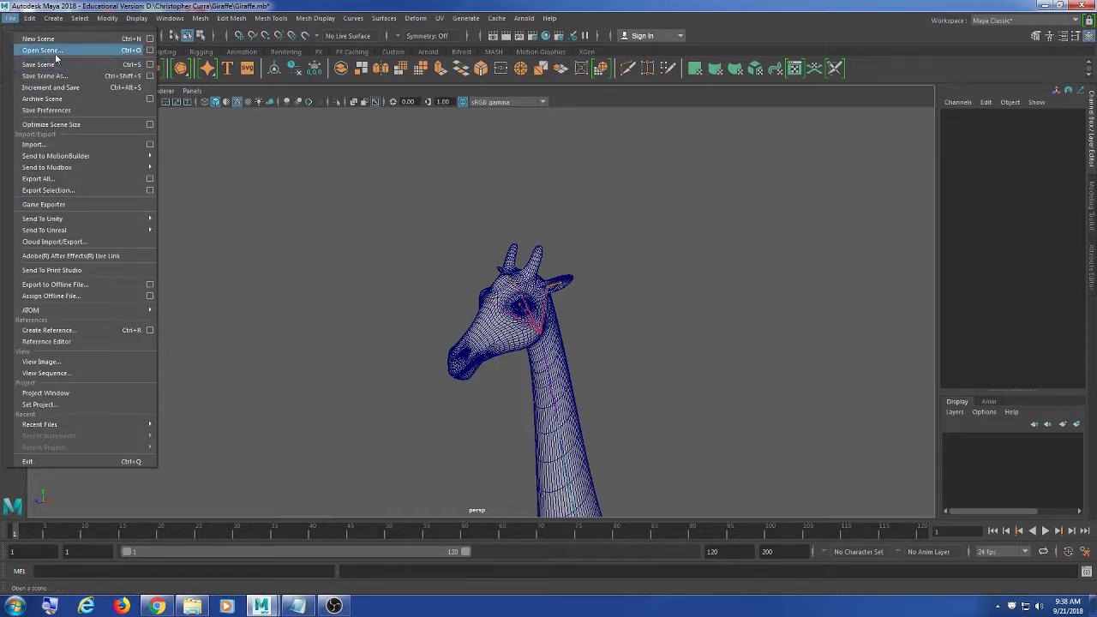
pyautogui.click(723, 170)
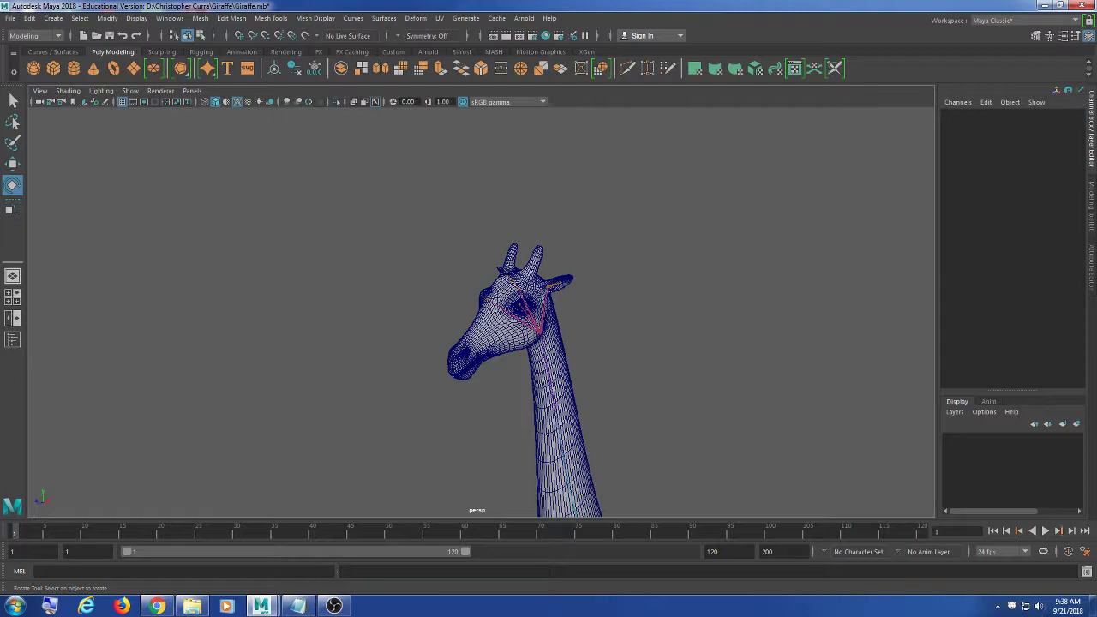
pyautogui.keyDown('alt'); pyautogui.moveTo(643, 324); pyautogui.dragTo(592, 286, button='right'); pyautogui.keyUp('alt')
pyautogui.keyDown('alt'); pyautogui.moveTo(592, 287); pyautogui.dragTo(453, 257); pyautogui.keyUp('alt')
pyautogui.click(445, 283)
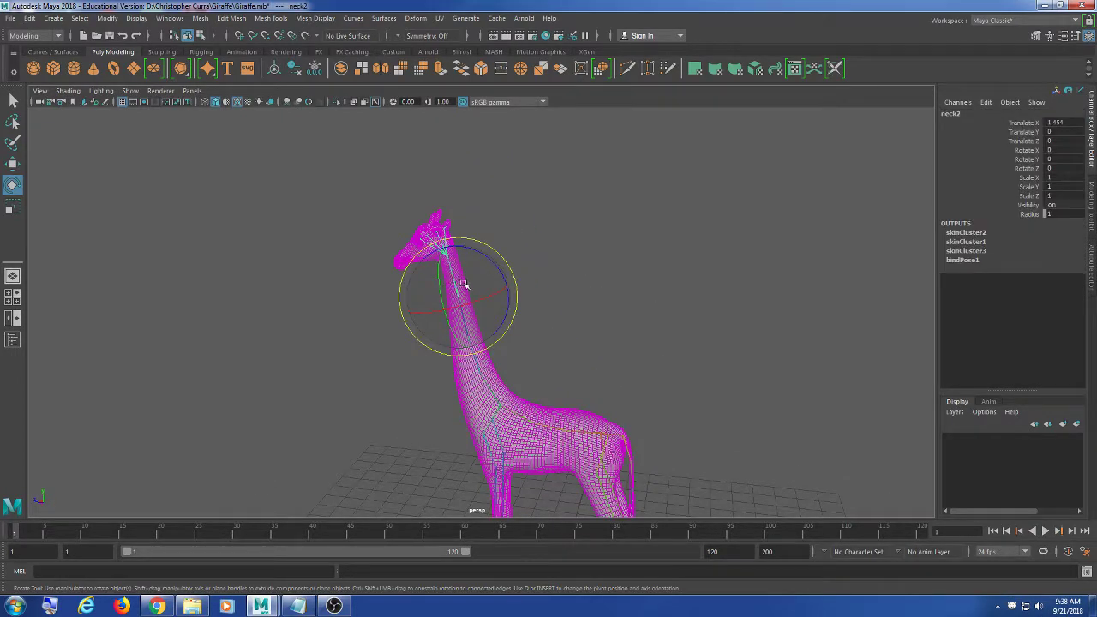
pyautogui.click(578, 237)
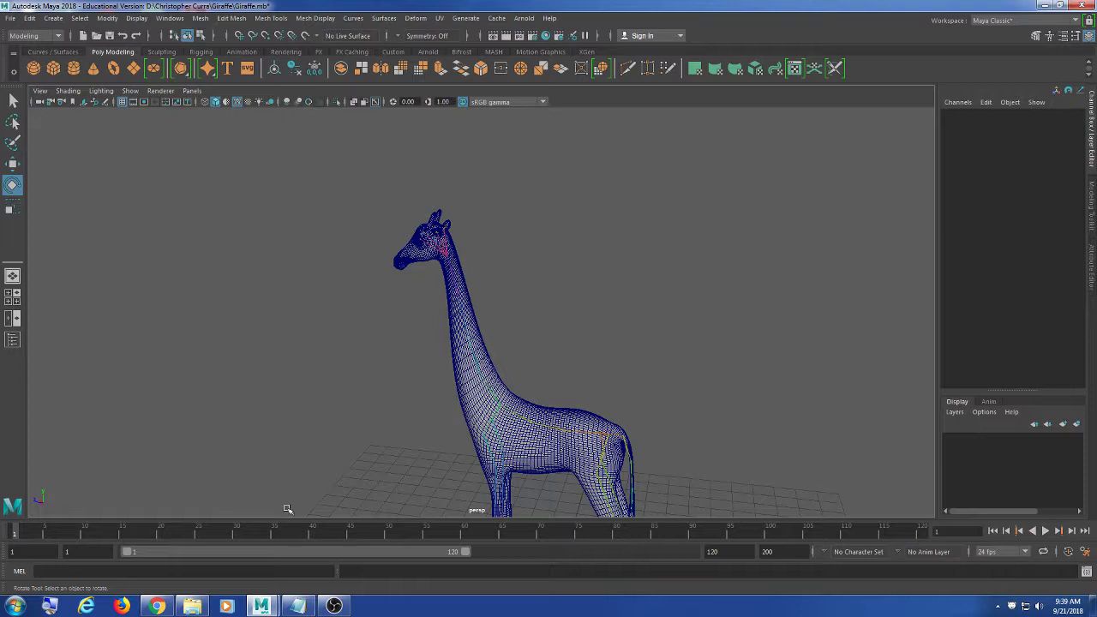
# Bring up the Notepad note with the giraffe model link and return to Maya
pyautogui.click(296, 606)
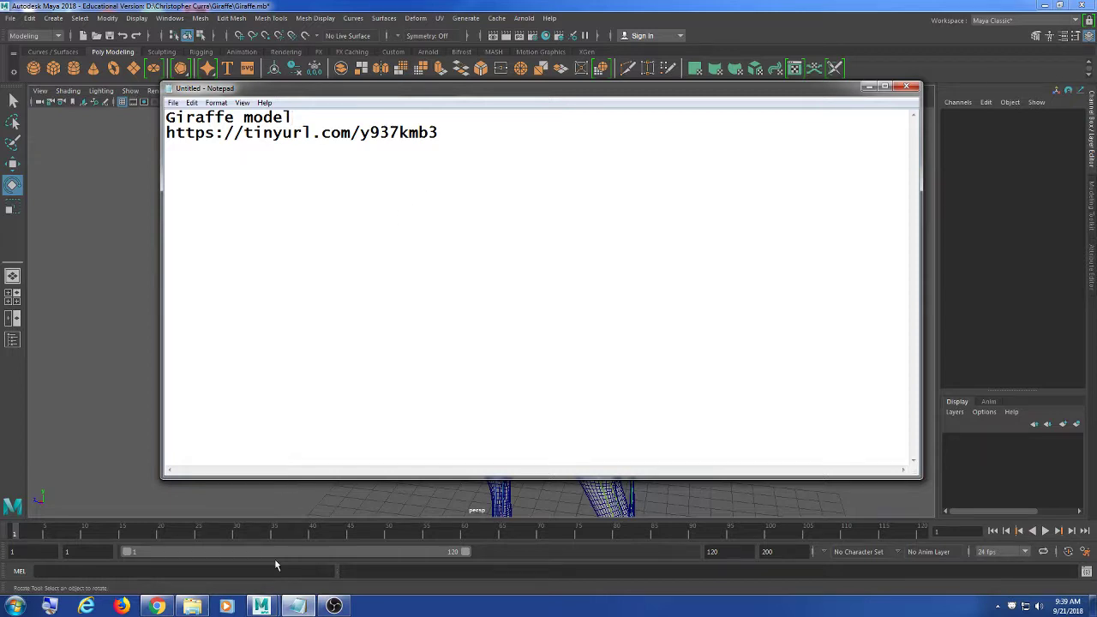
pyautogui.click(297, 606)
# Test-rotate the giraffe's head joint to check the skin deformation, undo the rotation and clear the selection
pyautogui.click(459, 324)
pyautogui.scroll(6, 458, 318)
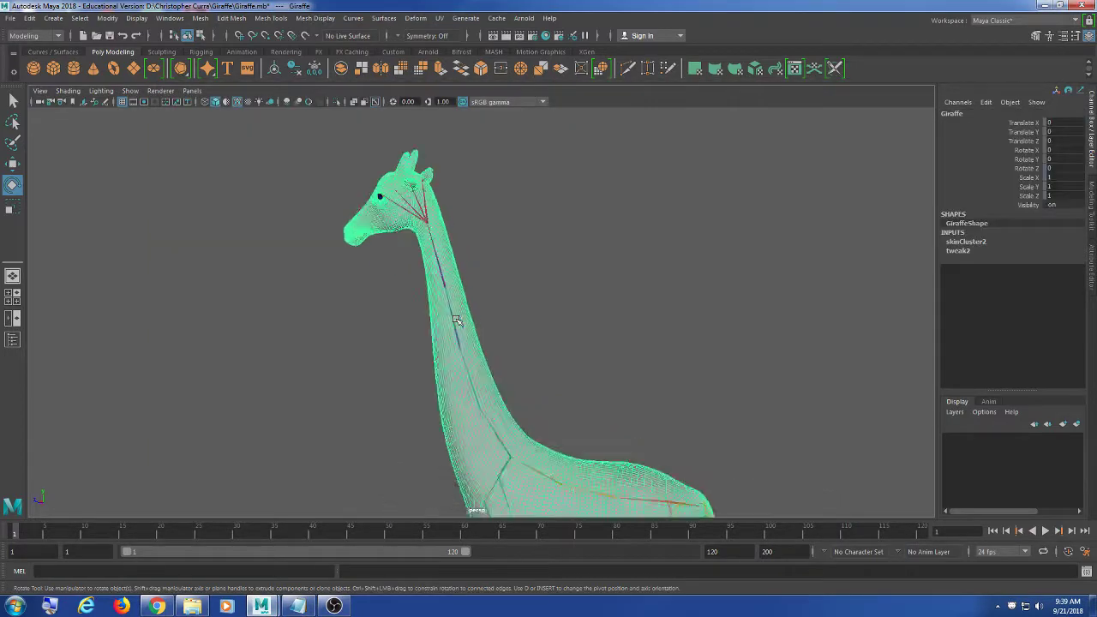
pyautogui.keyDown('alt'); pyautogui.moveTo(365, 284); pyautogui.dragTo(506, 398, button='middle'); pyautogui.keyUp('alt')
pyautogui.scroll(5, 379, 345)
pyautogui.keyDown('alt'); pyautogui.moveTo(379, 345); pyautogui.dragTo(421, 324); pyautogui.keyUp('alt')
pyautogui.moveTo(514, 304); pyautogui.dragTo(511, 308)
pyautogui.moveTo(513, 348); pyautogui.dragTo(595, 363)
pyautogui.hotkey('ctrl', 'z')
pyautogui.click(598, 298)
# Select the base joints of both ears, test-rotate them together, undo the rotation and deselect them
pyautogui.keyDown('alt'); pyautogui.moveTo(597, 298); pyautogui.dragTo(551, 233); pyautogui.keyUp('alt')
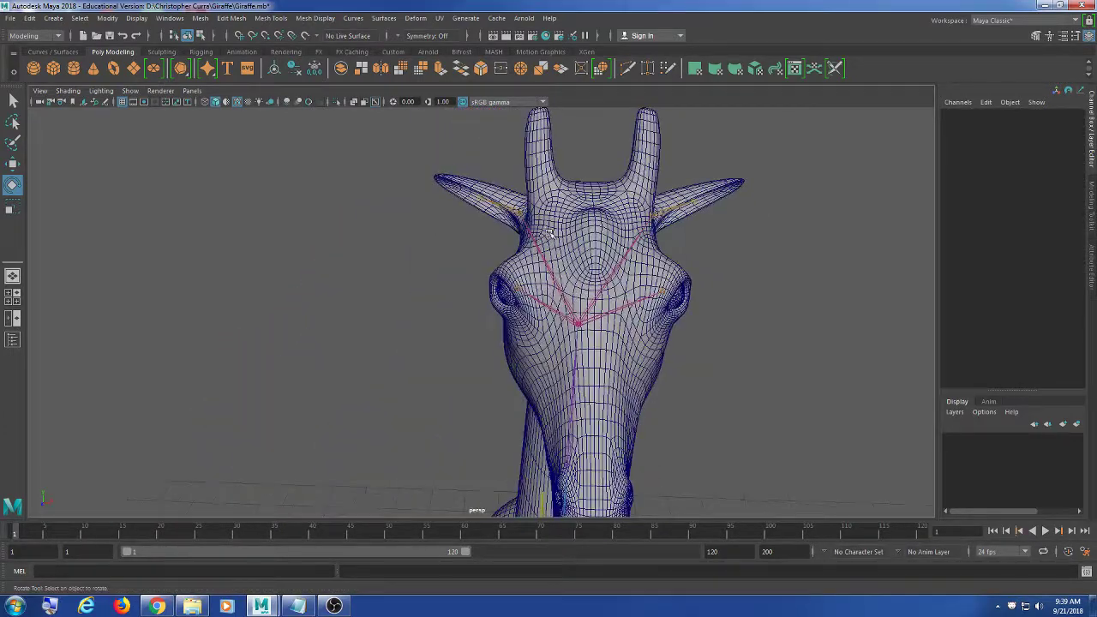
pyautogui.click(503, 201)
pyautogui.keyDown('shift'); pyautogui.click(676, 207); pyautogui.keyUp('shift')
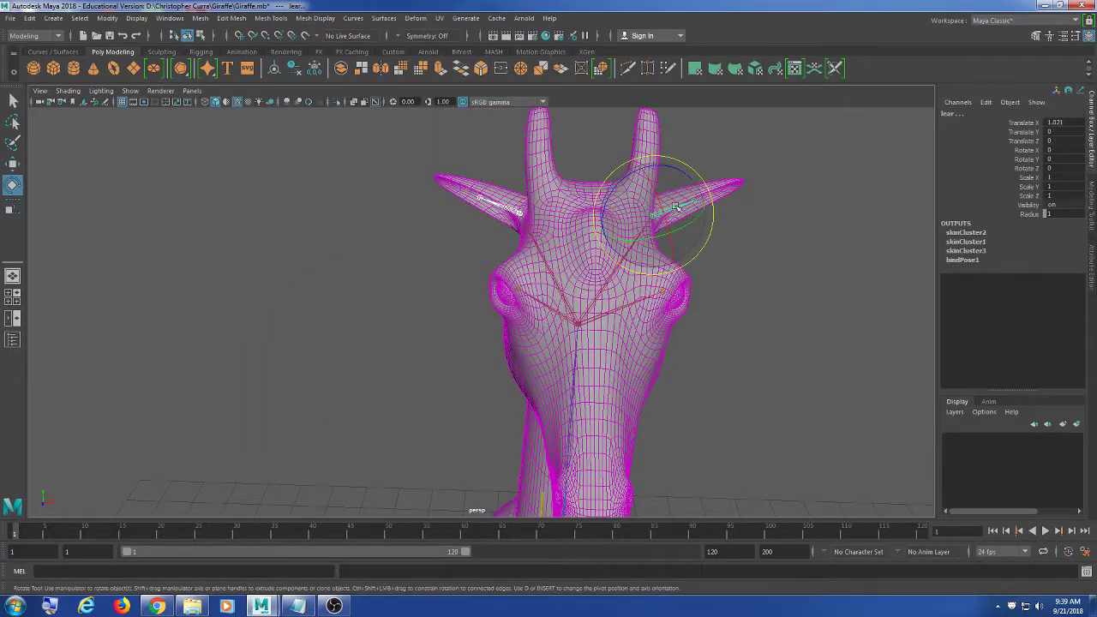
pyautogui.moveTo(665, 243); pyautogui.dragTo(745, 249)
pyautogui.hotkey('ctrl', 'z')
pyautogui.click(800, 285)
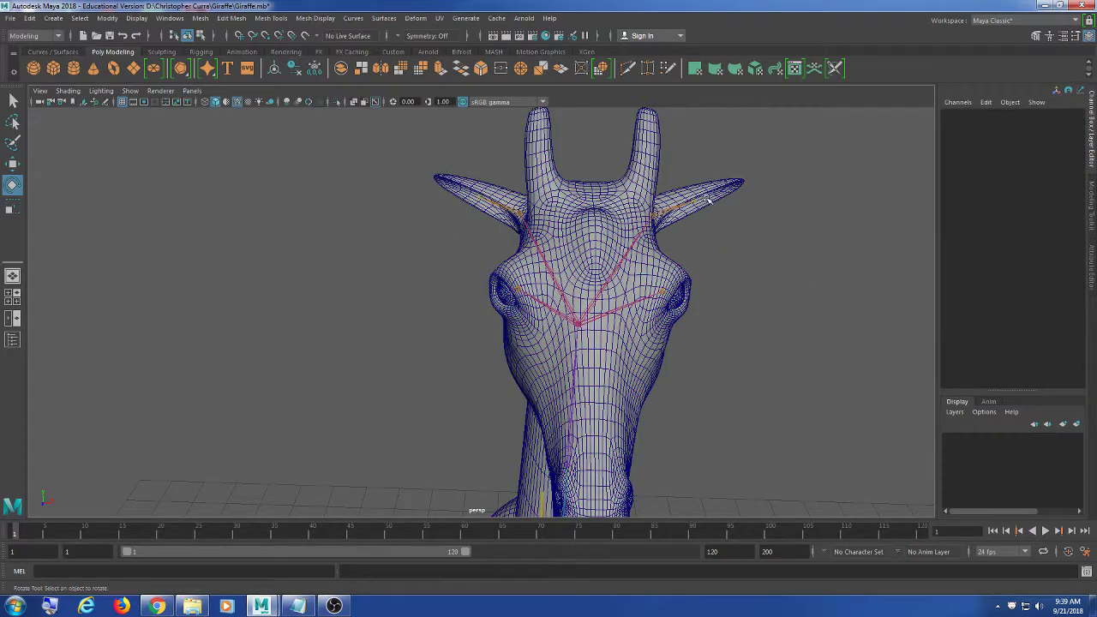
# Select the outer joints of both ears, test-rotate them together, undo the rotation and deselect them
pyautogui.click(696, 199)
pyautogui.keyDown('shift'); pyautogui.click(477, 199); pyautogui.keyUp('shift')
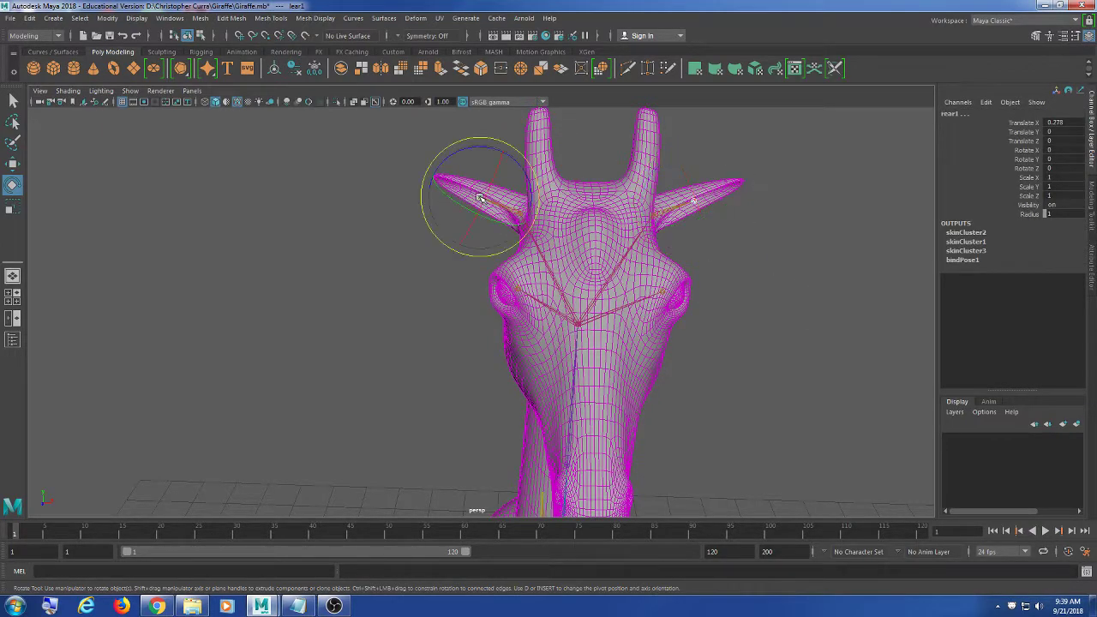
pyautogui.moveTo(499, 207); pyautogui.dragTo(482, 174)
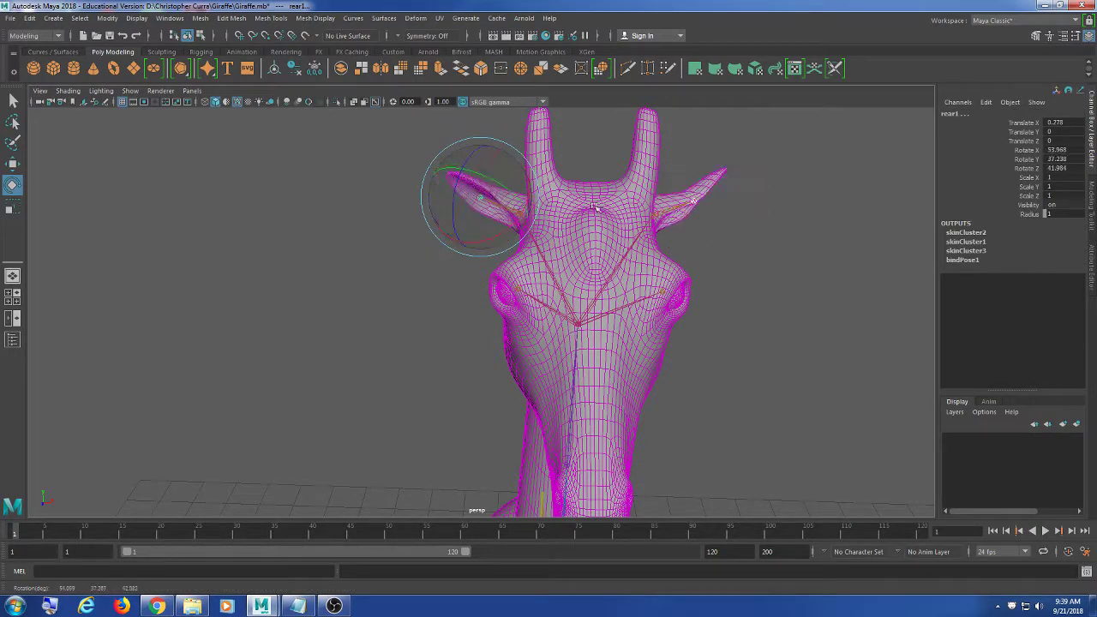
pyautogui.hotkey('ctrl', 'z')
pyautogui.click(804, 297)
# Test-rotate the leye joint to check how the eye deforms, undo the rotation and clear the selection
pyautogui.keyDown('alt'); pyautogui.moveTo(696, 385); pyautogui.dragTo(594, 312); pyautogui.keyUp('alt')
pyautogui.scroll(5, 594, 312)
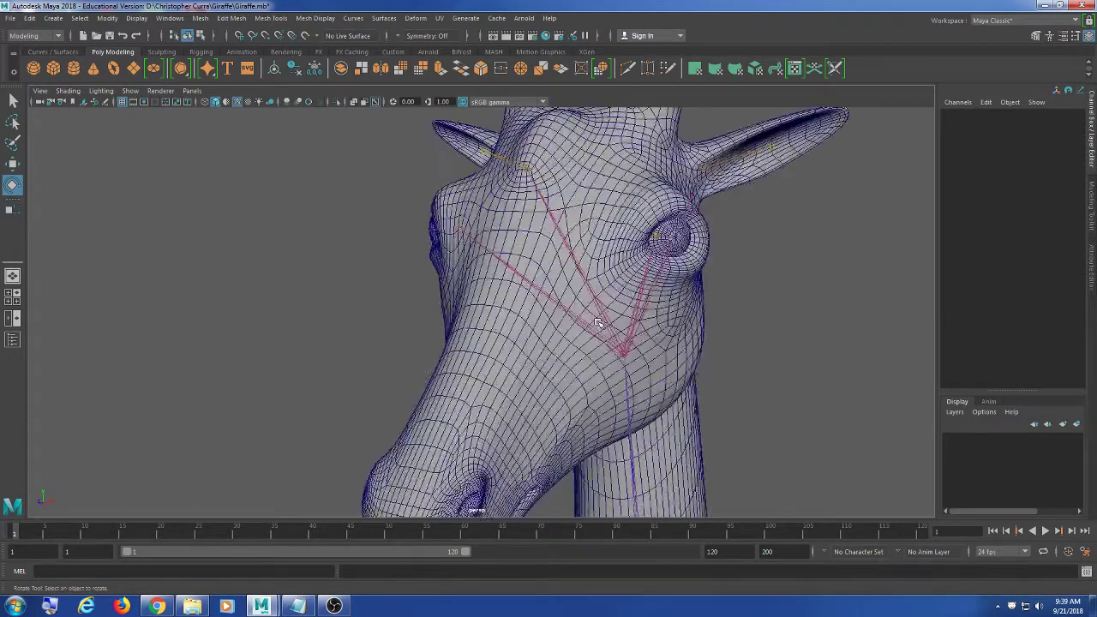
pyautogui.click(696, 218)
pyautogui.moveTo(701, 244); pyautogui.dragTo(737, 279)
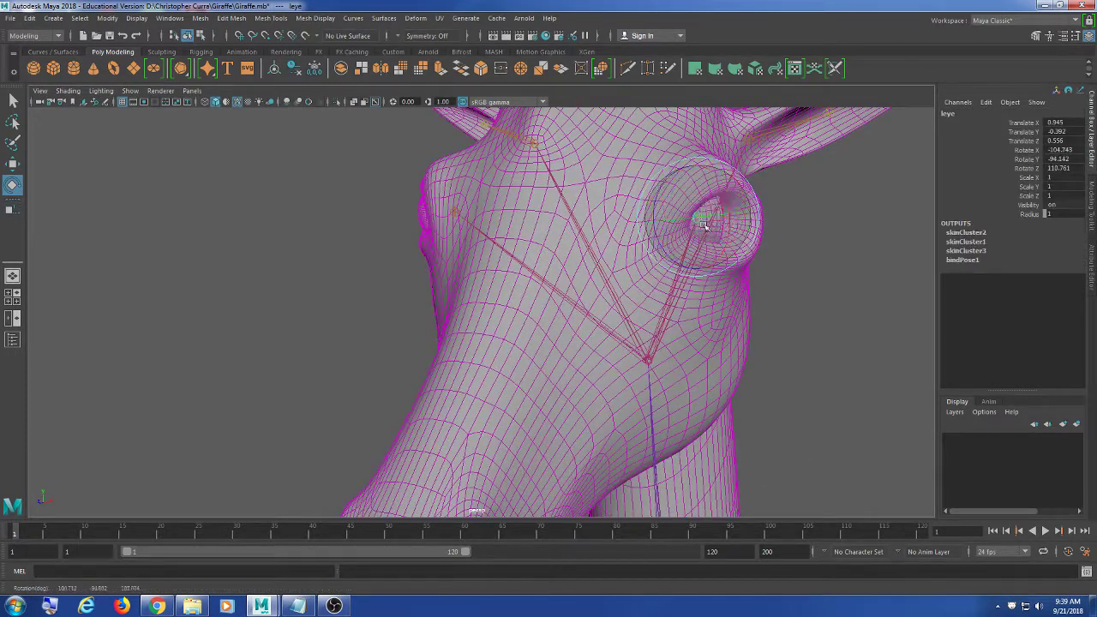
pyautogui.hotkey('ctrl', 'z')
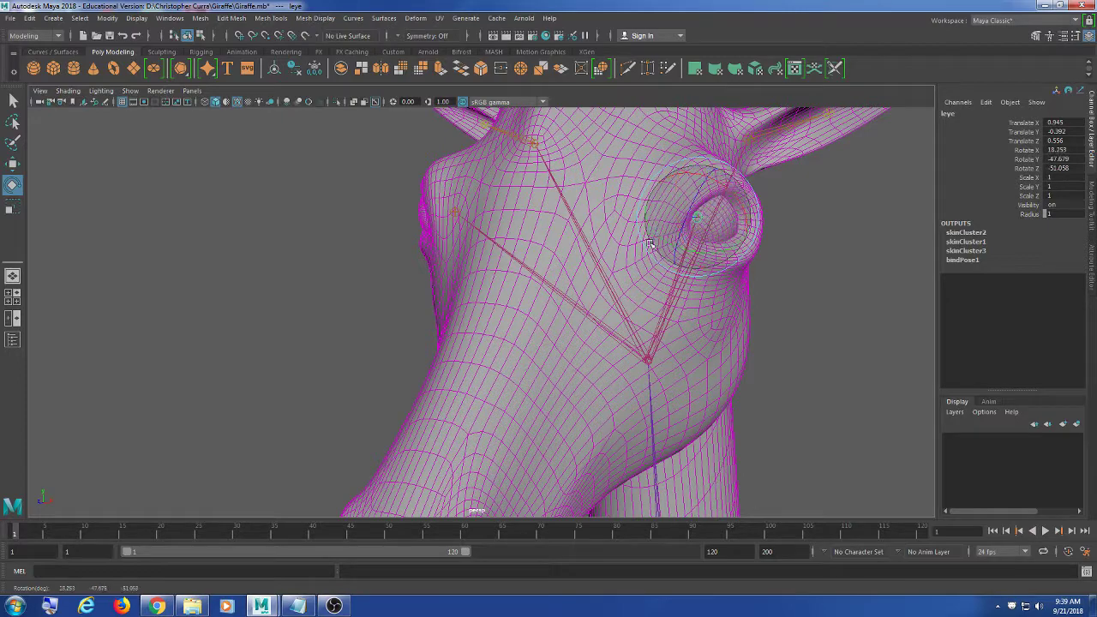
pyautogui.click(813, 356)
# Test-rotate the neck2 joint in the upper neck, undo the rotation and clear the selection
pyautogui.scroll(-5, 813, 356)
pyautogui.keyDown('alt'); pyautogui.moveTo(813, 356); pyautogui.dragTo(565, 437); pyautogui.keyUp('alt')
pyautogui.scroll(-4, 676, 434)
pyautogui.keyDown('alt'); pyautogui.moveTo(566, 436); pyautogui.dragTo(519, 266, button='middle'); pyautogui.keyUp('alt')
pyautogui.click(487, 310)
pyautogui.moveTo(503, 312)
pyautogui.mouseDown()
pyautogui.moveTo(470, 288)
pyautogui.moveTo(537, 339)
pyautogui.moveTo(471, 266)
pyautogui.moveTo(500, 306)
pyautogui.mouseUp()
pyautogui.hotkey('ctrl', 'z')
pyautogui.click(642, 387)
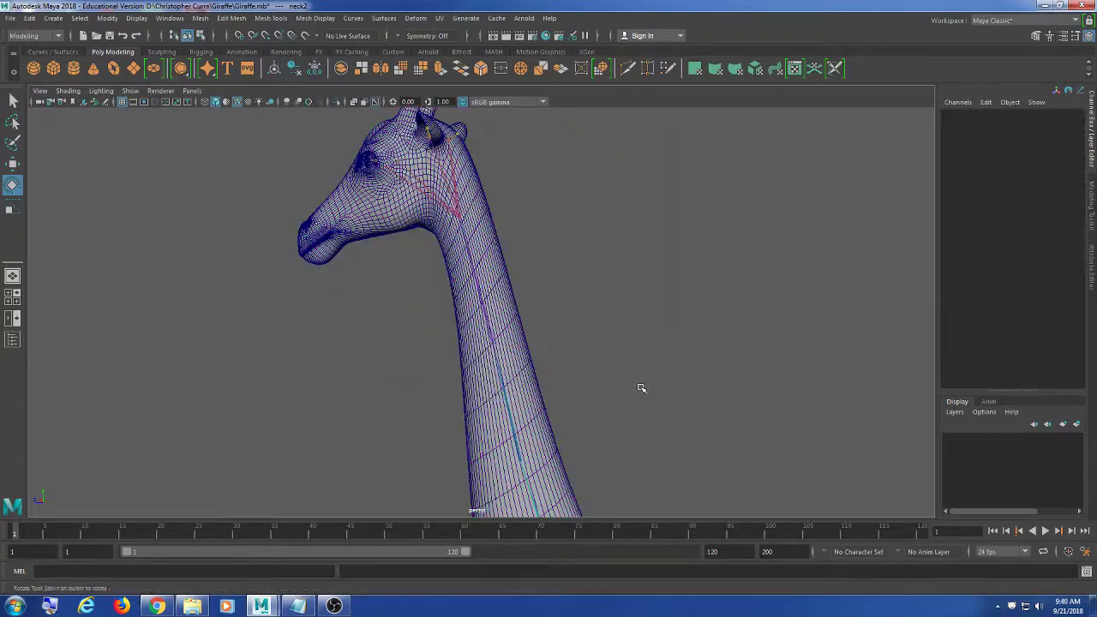
# Test-rotate the middle neck joint just below neck2, undo the rotation and clear the selection
pyautogui.keyDown('alt'); pyautogui.moveTo(641, 386); pyautogui.dragTo(602, 309, button='middle'); pyautogui.keyUp('alt')
pyautogui.click(503, 306)
pyautogui.moveTo(544, 341)
pyautogui.mouseDown()
pyautogui.moveTo(537, 348)
pyautogui.moveTo(558, 346)
pyautogui.mouseUp()
pyautogui.hotkey('ctrl', 'z')
pyautogui.click(643, 404)
# Test-rotate the lowest neck joint, neck, undo the rotation and clear the selection
pyautogui.keyDown('alt'); pyautogui.moveTo(644, 403); pyautogui.dragTo(578, 295, button='middle'); pyautogui.keyUp('alt')
pyautogui.click(521, 340)
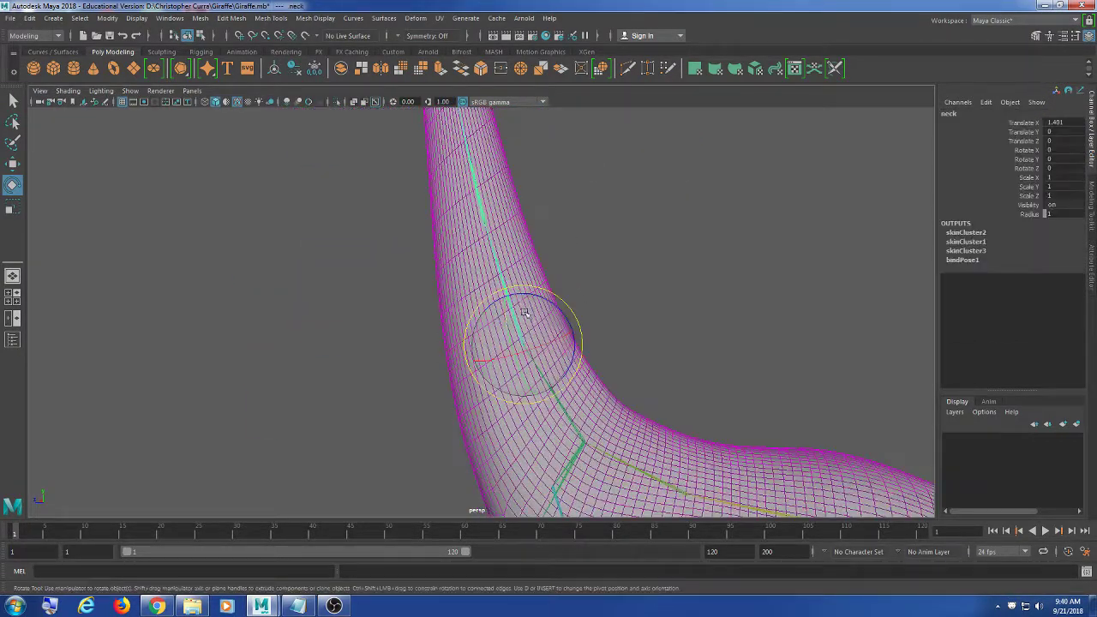
pyautogui.moveTo(526, 324); pyautogui.dragTo(577, 318)
pyautogui.hotkey('ctrl', 'z')
pyautogui.click(639, 347)
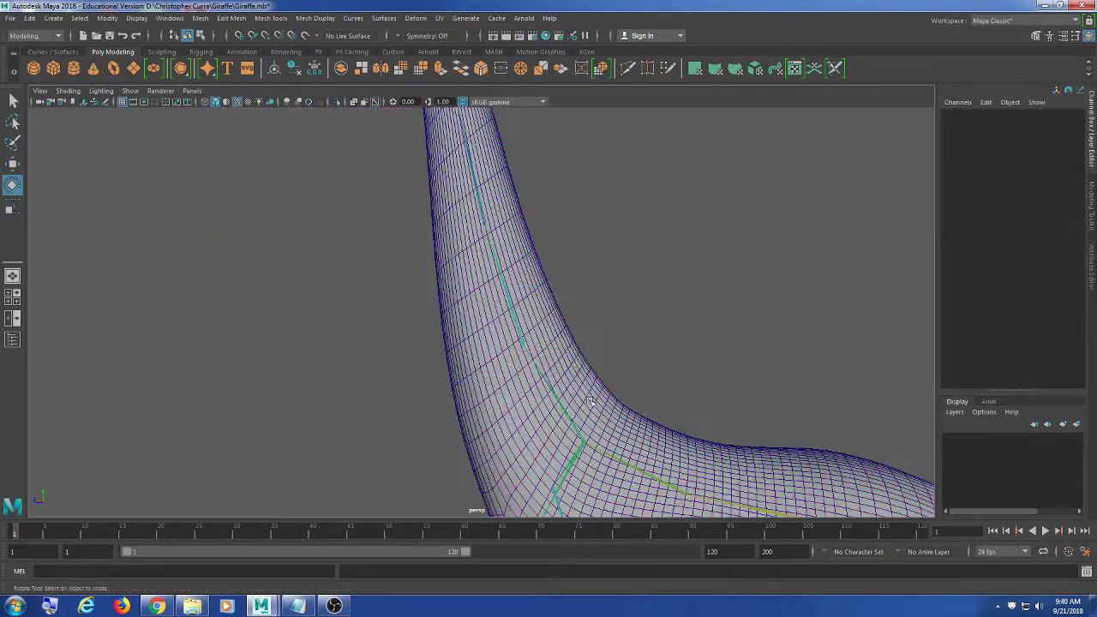
# Test-rotate the spine2 joint at the shoulders, undo the rotation and clear the selection
pyautogui.click(584, 441)
pyautogui.moveTo(585, 423); pyautogui.dragTo(681, 362)
pyautogui.hotkey('ctrl', 'z')
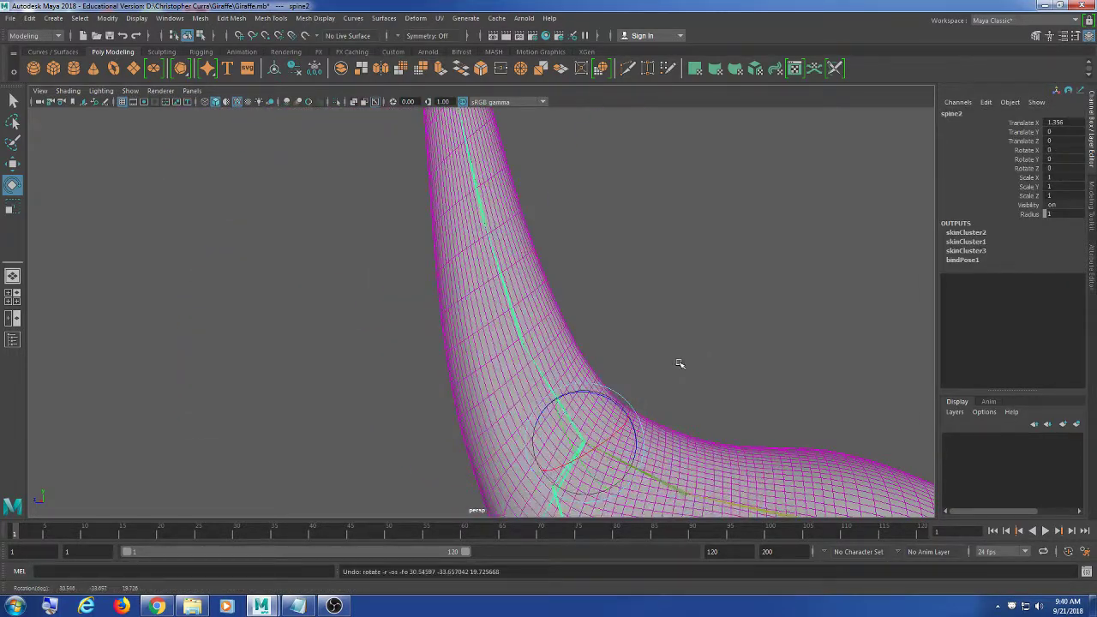
pyautogui.scroll(-5, 681, 363)
pyautogui.keyDown('alt'); pyautogui.moveTo(587, 437); pyautogui.dragTo(547, 293, button='middle'); pyautogui.keyUp('alt')
pyautogui.keyDown('alt'); pyautogui.moveTo(547, 293); pyautogui.dragTo(553, 337); pyautogui.keyUp('alt')
pyautogui.hotkey('ctrl', 'z')
pyautogui.click(676, 227)
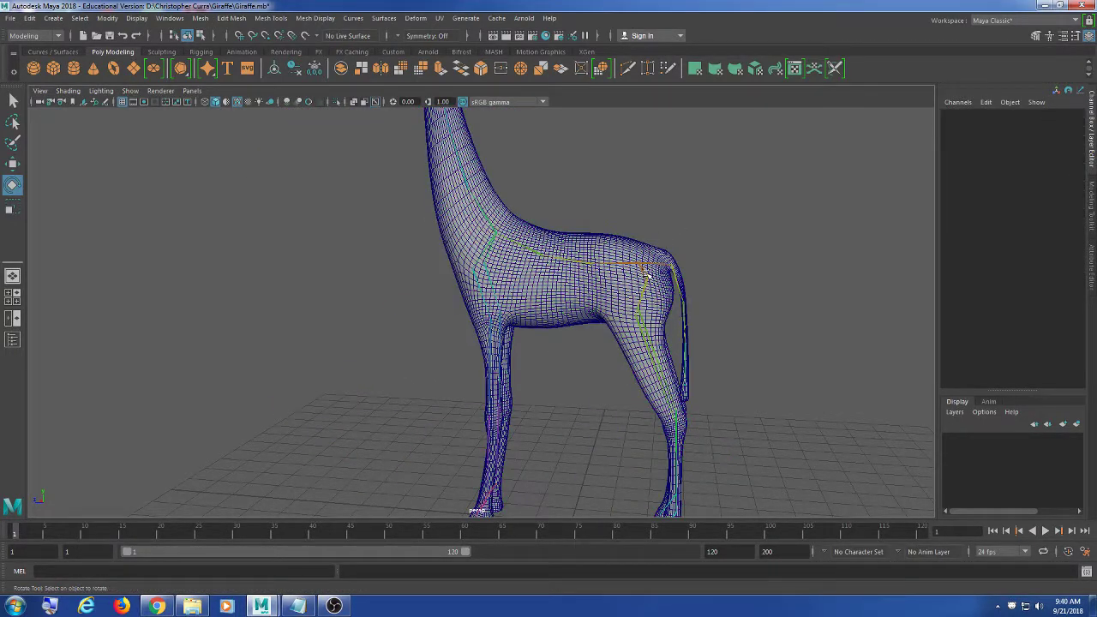
# Test-rotate the spine joint in the middle of the back, undo the rotation and clear the selection
pyautogui.click(586, 263)
pyautogui.moveTo(571, 297); pyautogui.dragTo(593, 284)
pyautogui.hotkey('ctrl', 'z')
pyautogui.click(618, 225)
# Test-rotate the tail joint at the rump, undo the rotation and clear the selection
pyautogui.scroll(4, 652, 314)
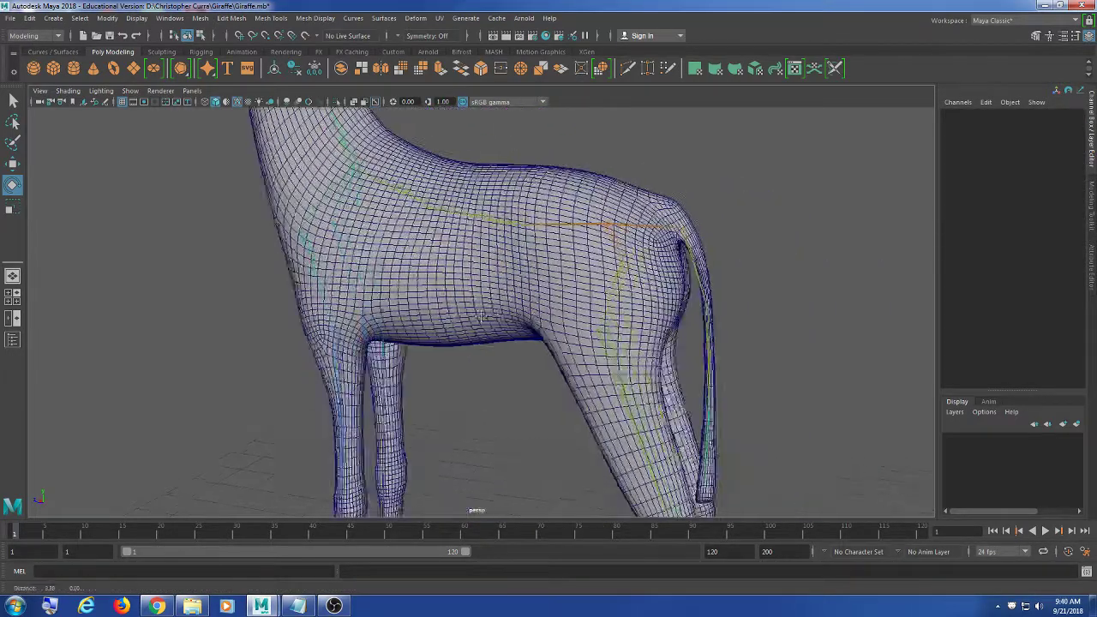
pyautogui.click(609, 268)
pyautogui.moveTo(632, 237); pyautogui.dragTo(620, 218)
pyautogui.hotkey('ctrl', 'z')
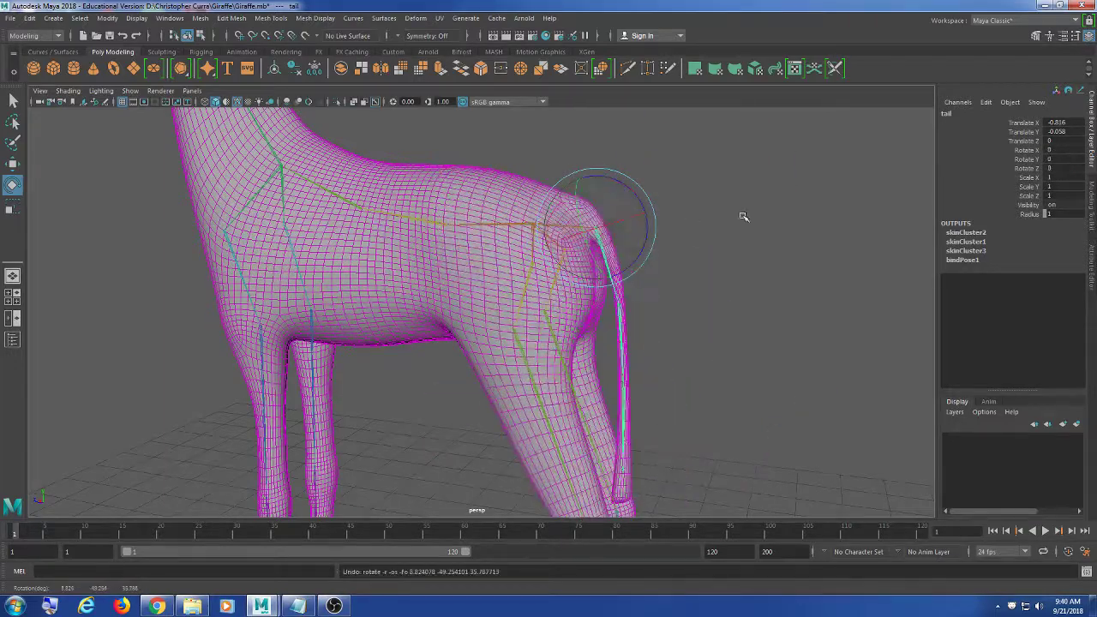
pyautogui.click(744, 218)
# Repeat the rotation test on the tail's base joint to examine the rump deformation, and undo it
pyautogui.scroll(-3, 730, 268)
pyautogui.keyDown('alt'); pyautogui.moveTo(690, 298); pyautogui.dragTo(603, 305); pyautogui.keyUp('alt')
pyautogui.click(557, 254)
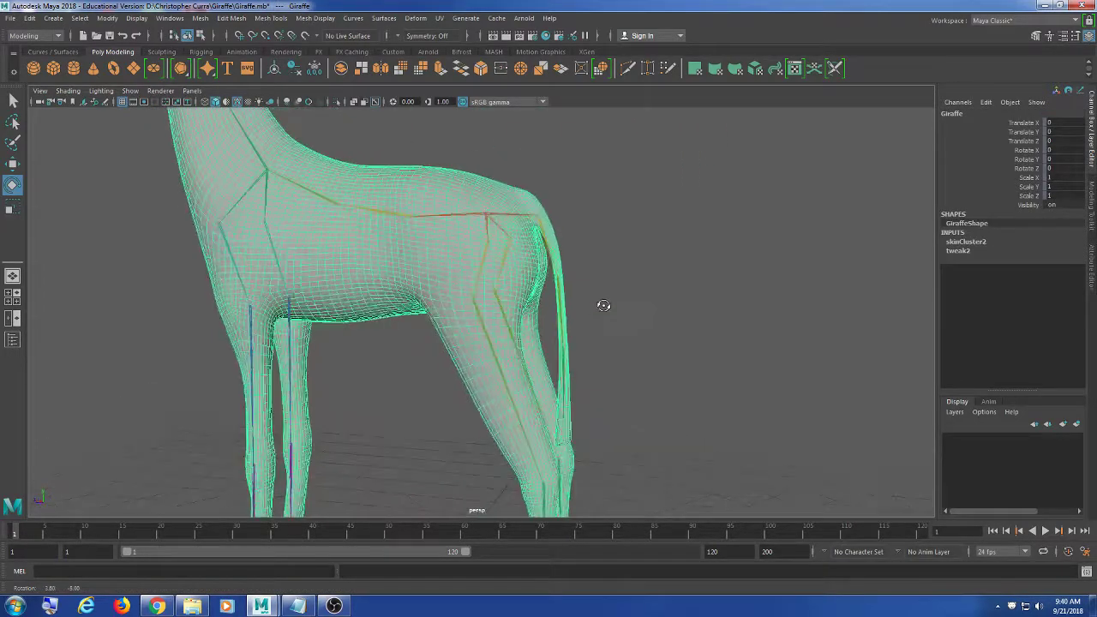
pyautogui.scroll(3, 603, 305)
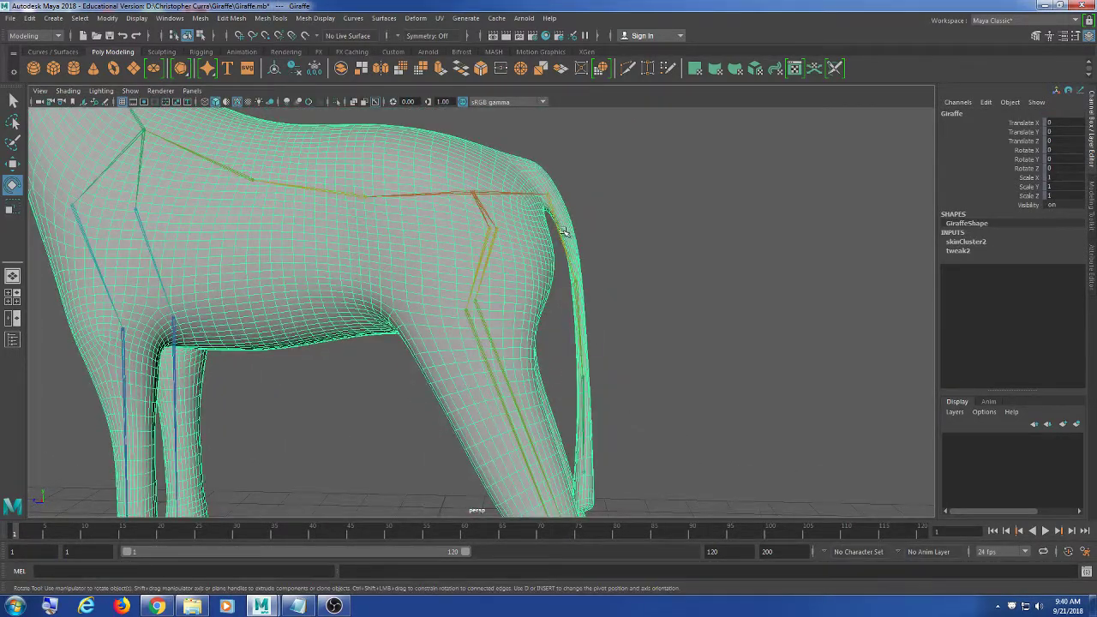
pyautogui.click(563, 231)
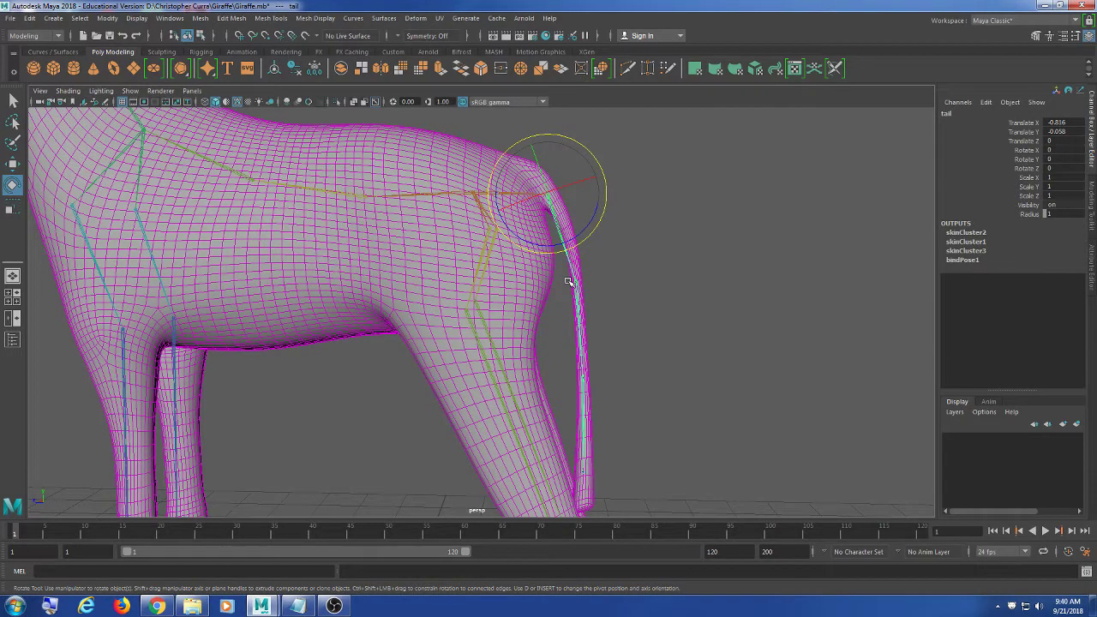
pyautogui.keyDown('alt'); pyautogui.moveTo(568, 281); pyautogui.dragTo(385, 297); pyautogui.keyUp('alt')
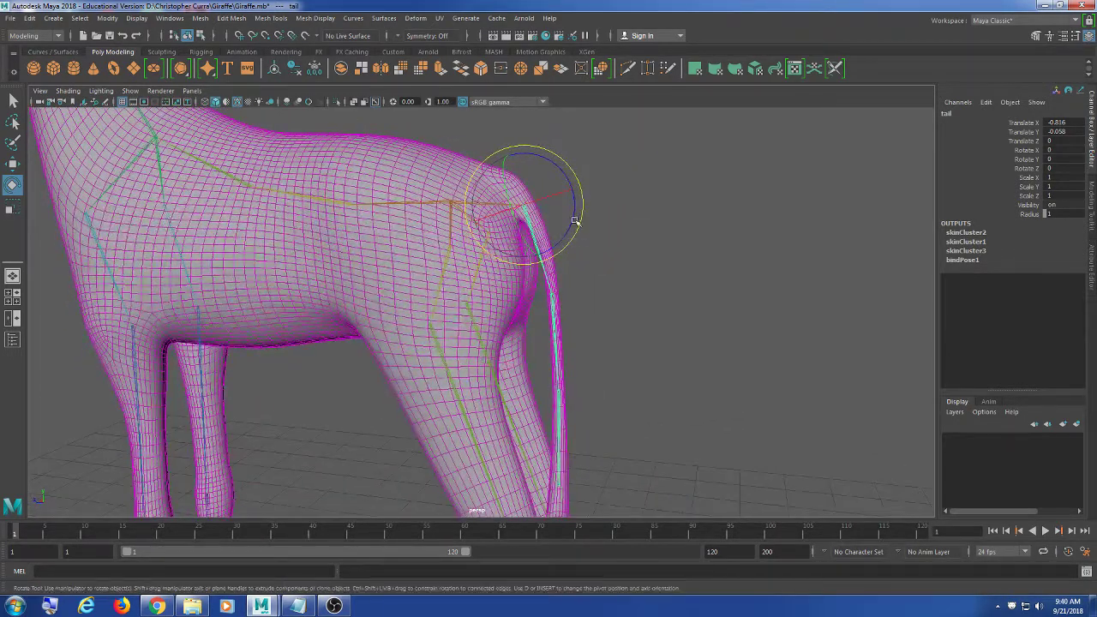
pyautogui.moveTo(572, 221); pyautogui.dragTo(604, 246)
pyautogui.hotkey('ctrl', 'z')
pyautogui.click(653, 243)
# Select the giraffe mesh and switch to the Rigging menu set and the Rigging shelf
pyautogui.scroll(-5, 654, 244)
pyautogui.scroll(5, 642, 260)
pyautogui.click(516, 267)
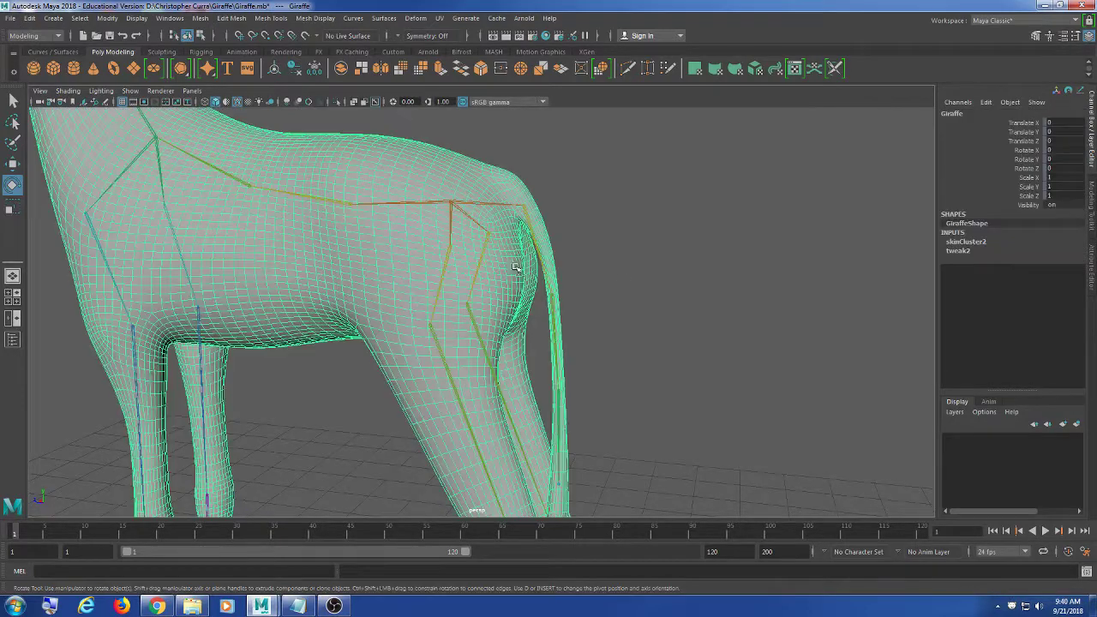
pyautogui.keyDown('alt'); pyautogui.moveTo(532, 314); pyautogui.dragTo(529, 325); pyautogui.keyUp('alt')
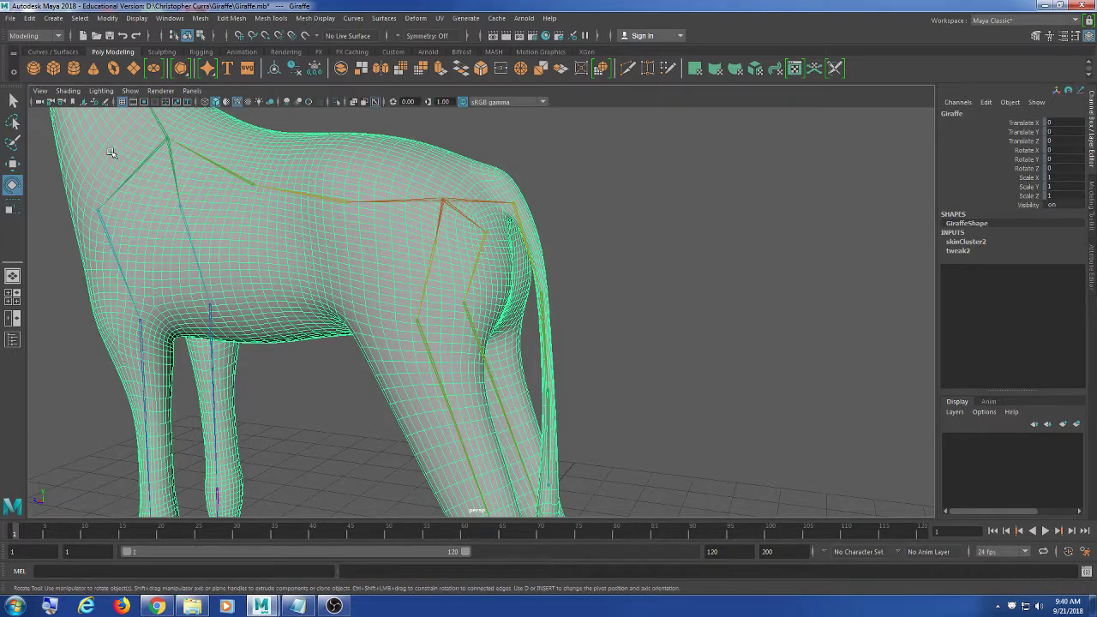
pyautogui.click(56, 36)
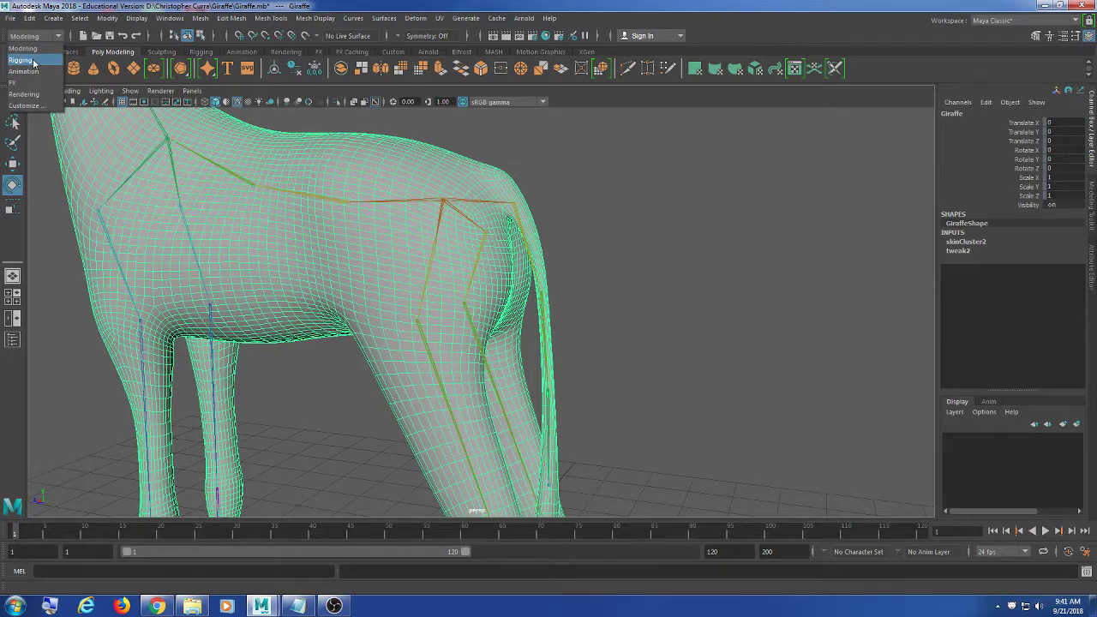
pyautogui.click(34, 61)
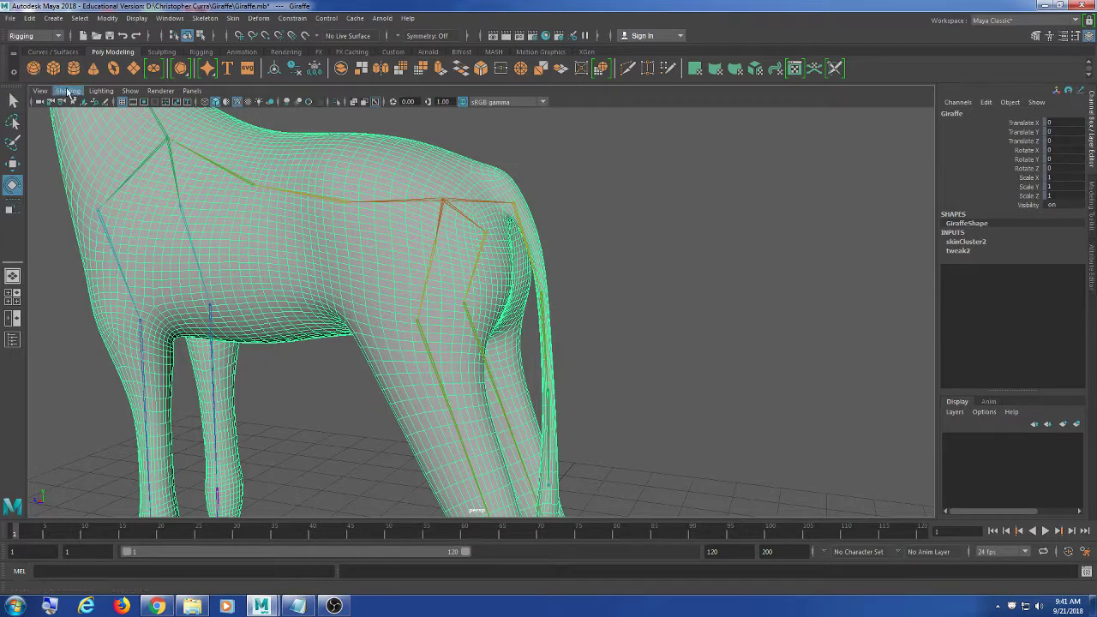
pyautogui.click(209, 49)
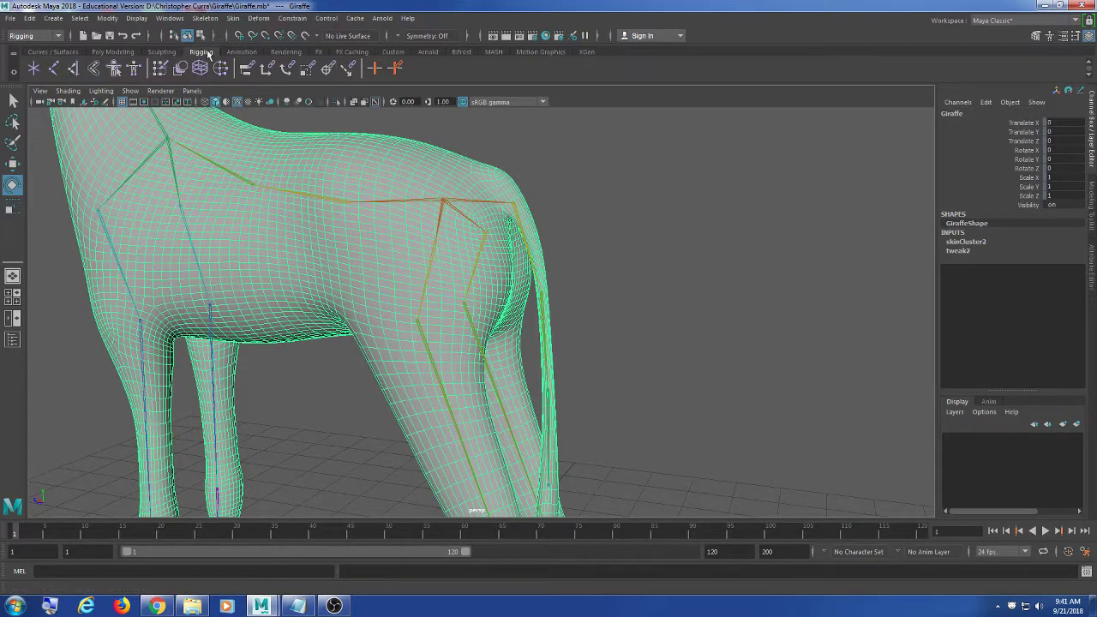
# Start the Paint Skin Weights Tool on the giraffe mesh with its settings open and find the tail joints among the influences
pyautogui.doubleClick(159, 72)
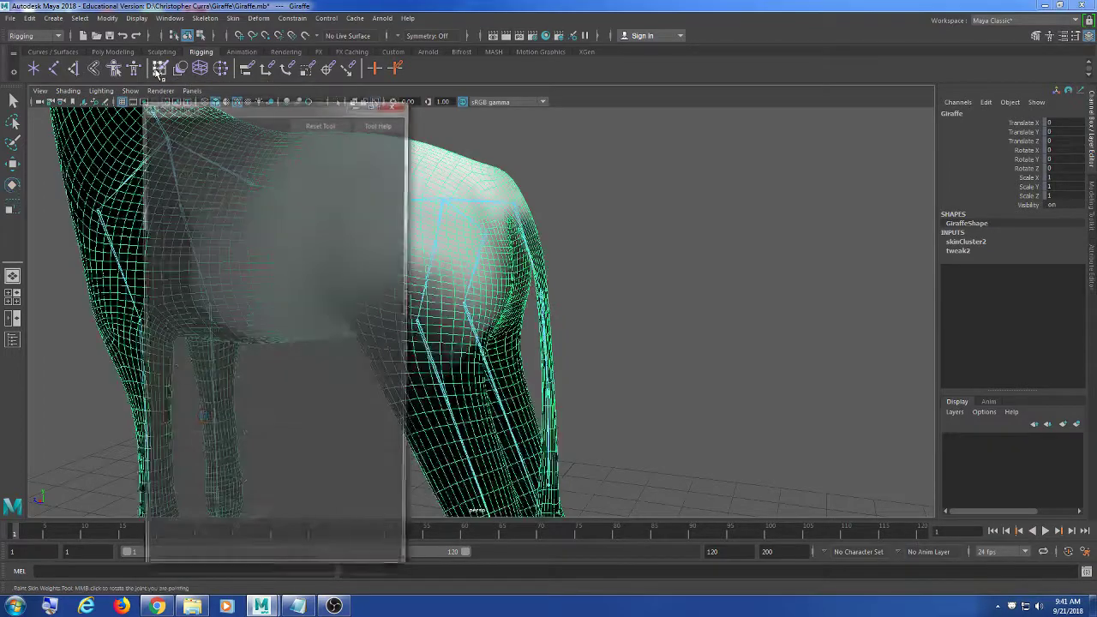
pyautogui.moveTo(243, 109); pyautogui.dragTo(175, 93)
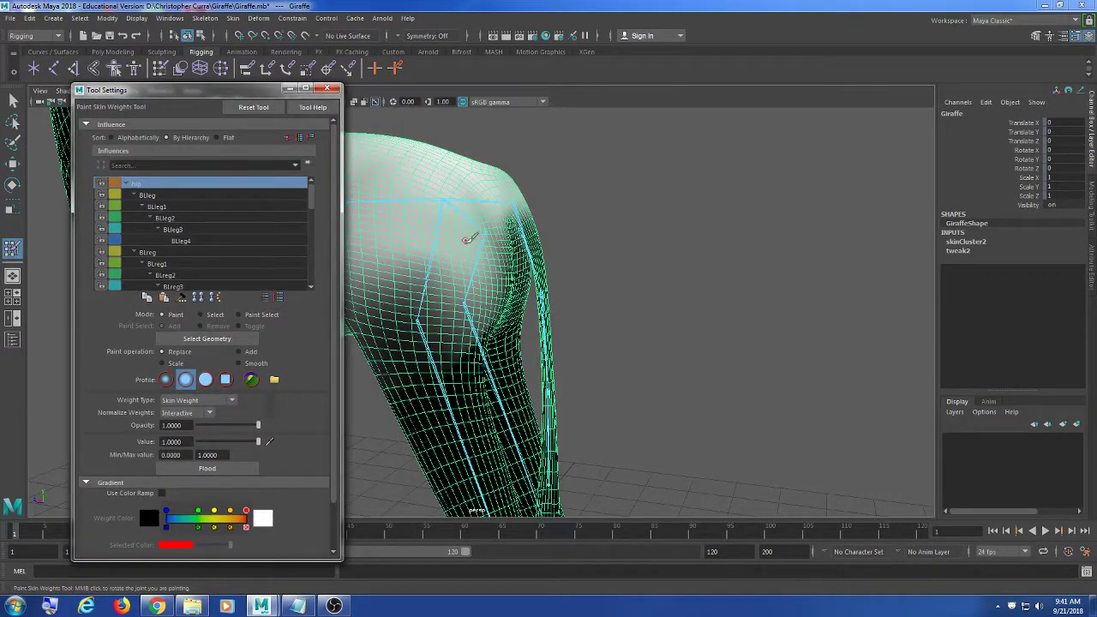
pyautogui.scroll(-5, 637, 269)
pyautogui.scroll(-5, 690, 272)
pyautogui.scroll(5, 651, 270)
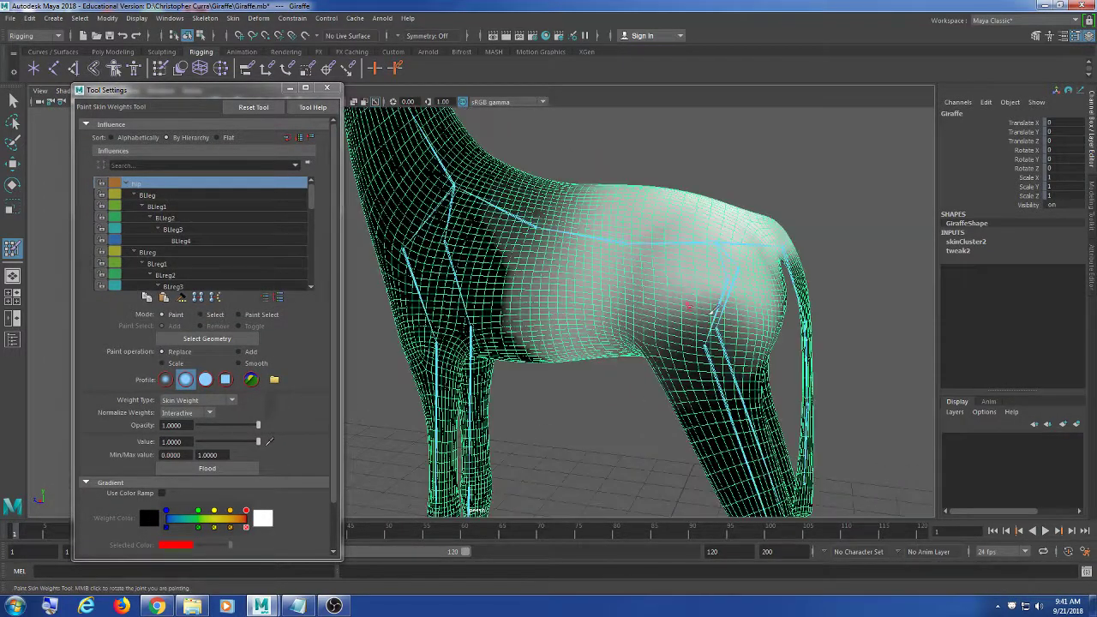
pyautogui.keyDown('alt'); pyautogui.moveTo(514, 268); pyautogui.dragTo(401, 236, button='middle'); pyautogui.keyUp('alt')
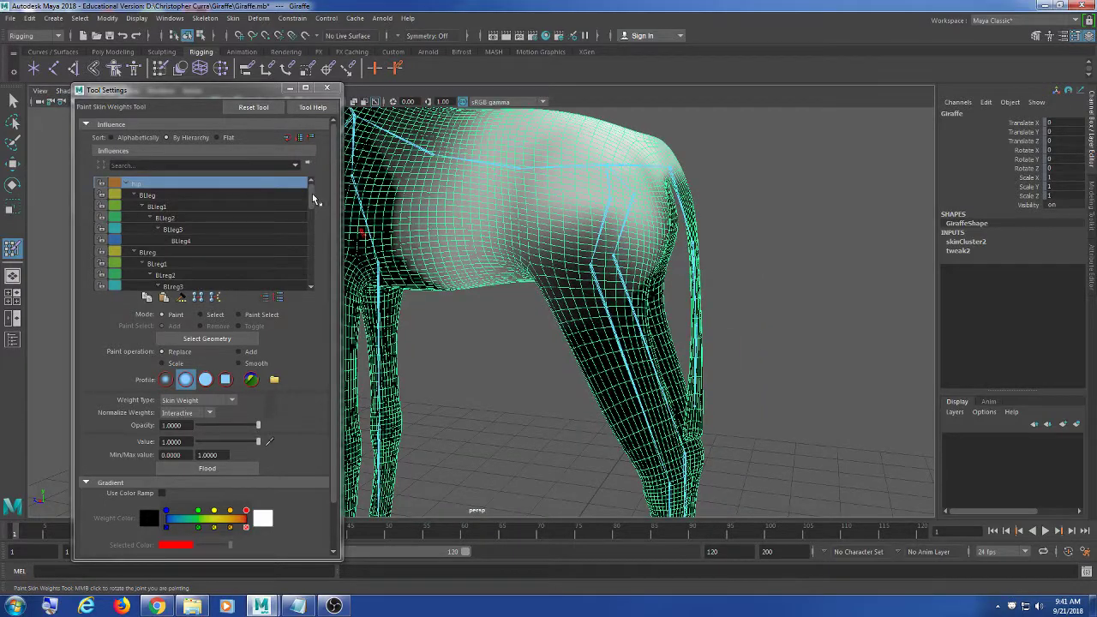
pyautogui.moveTo(313, 199); pyautogui.dragTo(315, 279)
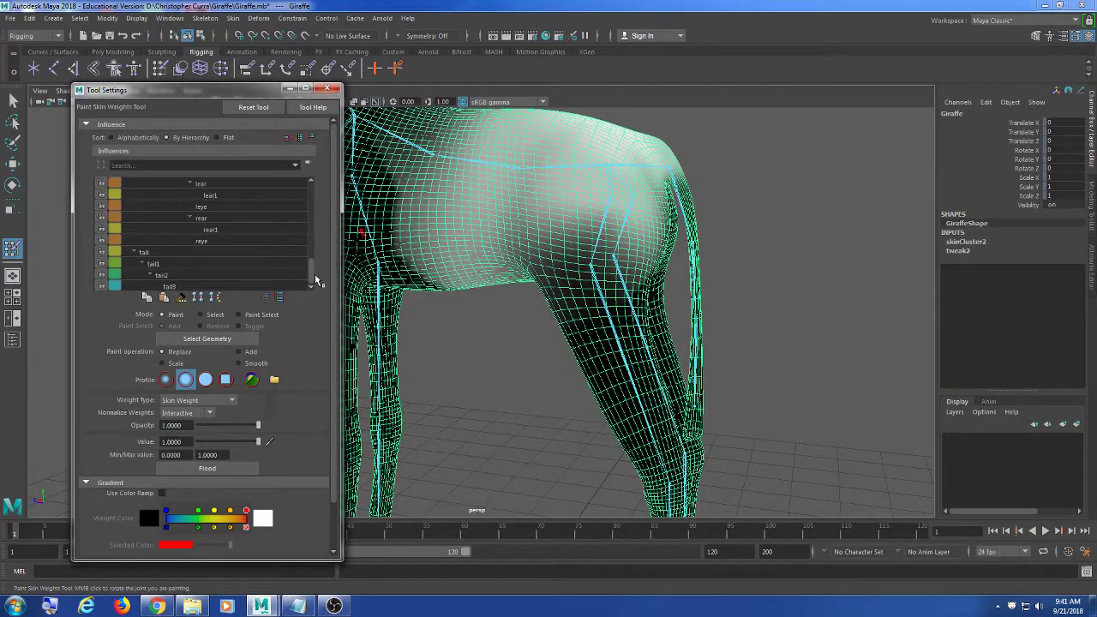
# Select the tail joint as the influence to paint and inspect its weights across the giraffe's rump and hind legs
pyautogui.click(213, 252)
pyautogui.scroll(-3, 756, 322)
pyautogui.moveTo(755, 323)
pyautogui.keyDown('alt'); pyautogui.mouseDown()
pyautogui.moveTo(573, 304)
pyautogui.moveTo(728, 311)
pyautogui.moveTo(693, 314)
pyautogui.moveTo(629, 345)
pyautogui.moveTo(590, 313)
pyautogui.moveTo(439, 383)
pyautogui.moveTo(559, 334)
pyautogui.moveTo(483, 336)
pyautogui.moveTo(556, 332)
pyautogui.moveTo(522, 351)
pyautogui.moveTo(588, 318)
pyautogui.moveTo(575, 305)
pyautogui.mouseUp(); pyautogui.keyUp('alt')
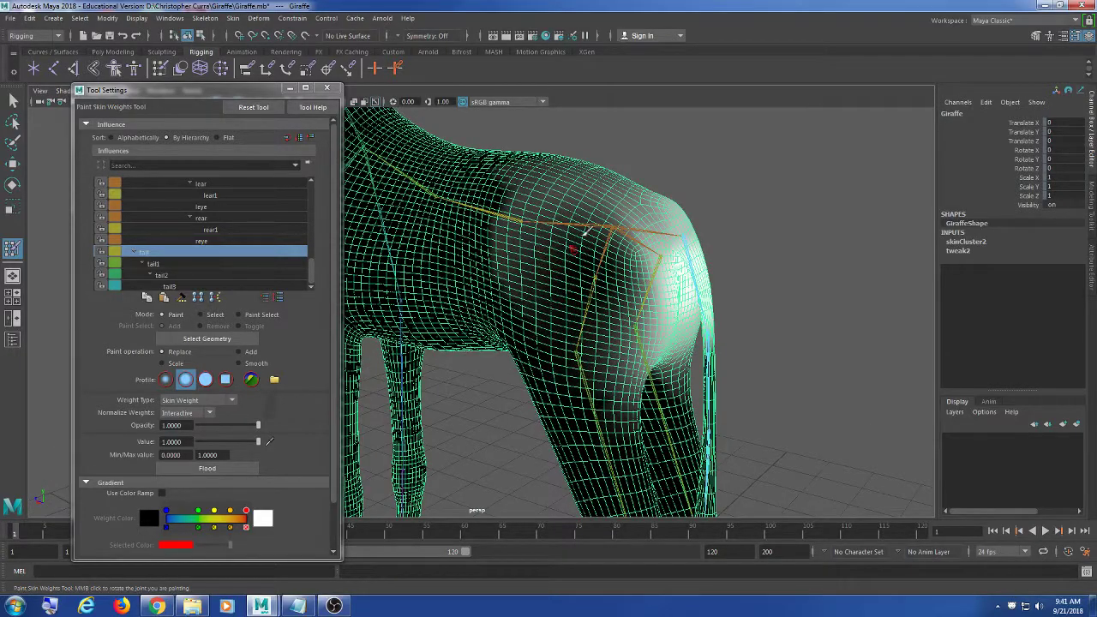
pyautogui.keyDown('alt'); pyautogui.moveTo(586, 230); pyautogui.dragTo(677, 380); pyautogui.keyUp('alt')
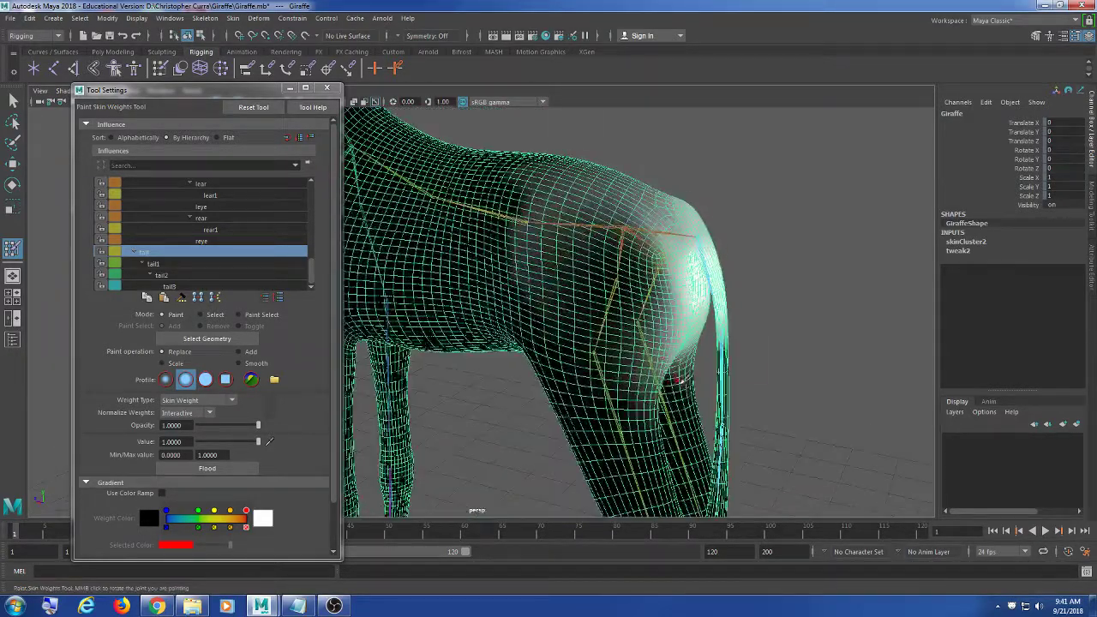
pyautogui.keyDown('alt'); pyautogui.moveTo(622, 268); pyautogui.dragTo(571, 289); pyautogui.keyUp('alt')
pyautogui.scroll(4, 574, 289)
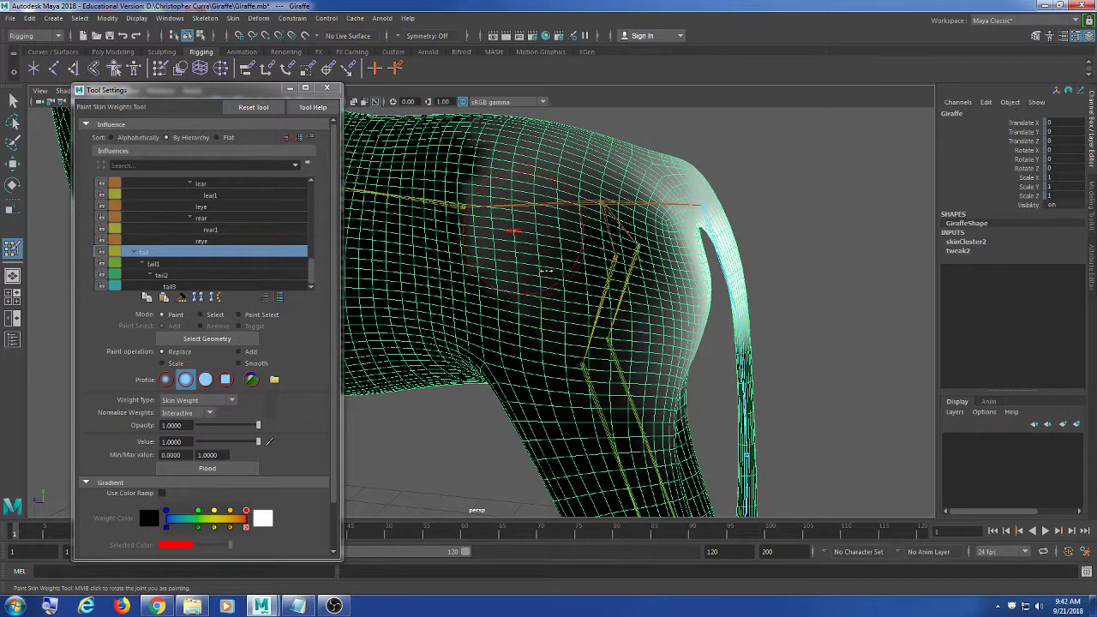
pyautogui.keyDown('alt'); pyautogui.moveTo(611, 324); pyautogui.dragTo(629, 315); pyautogui.keyUp('alt')
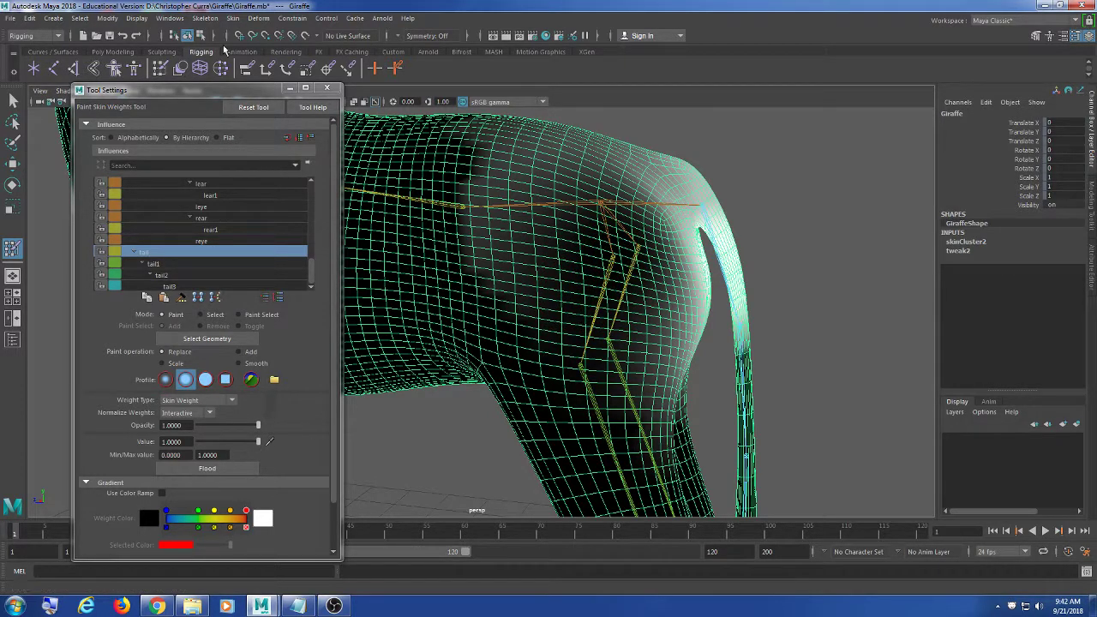
# Set the Replace brush value to 0 and paint the tail influence off the giraffe's left flank and hip
pyautogui.moveTo(204, 90); pyautogui.dragTo(198, 72)
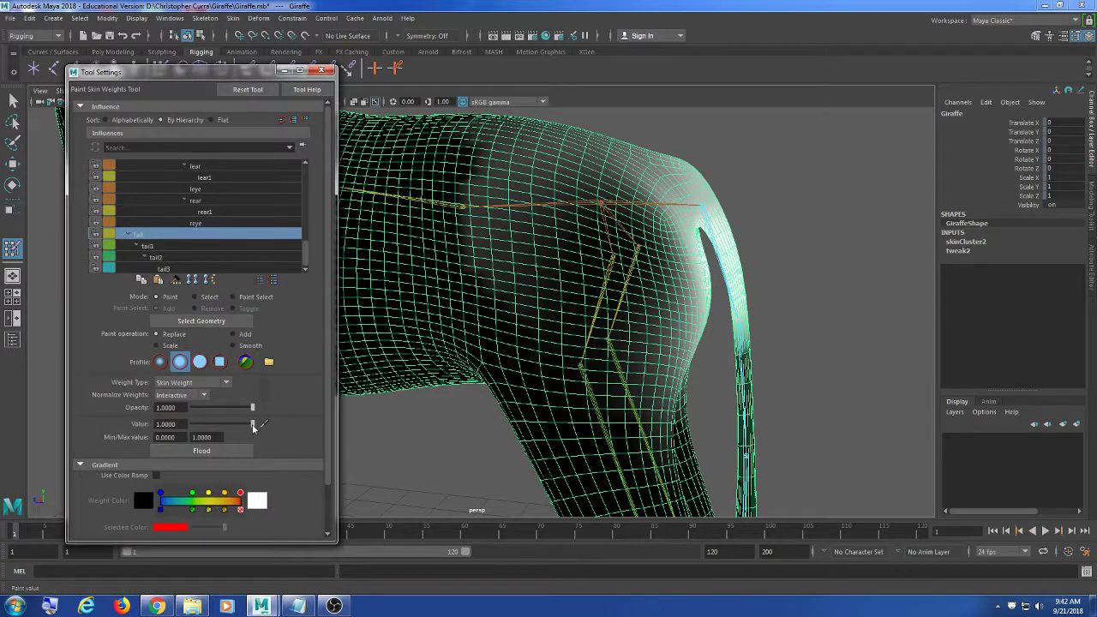
pyautogui.moveTo(252, 423); pyautogui.dragTo(176, 425)
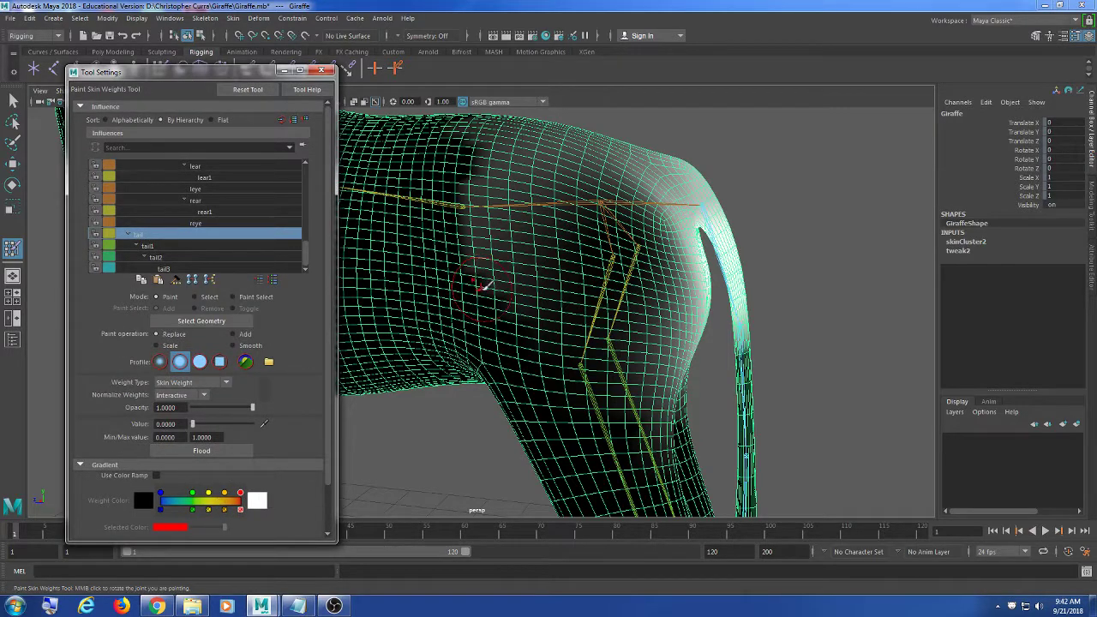
pyautogui.moveTo(481, 288)
pyautogui.mouseDown()
pyautogui.moveTo(464, 172)
pyautogui.moveTo(504, 152)
pyautogui.mouseUp()
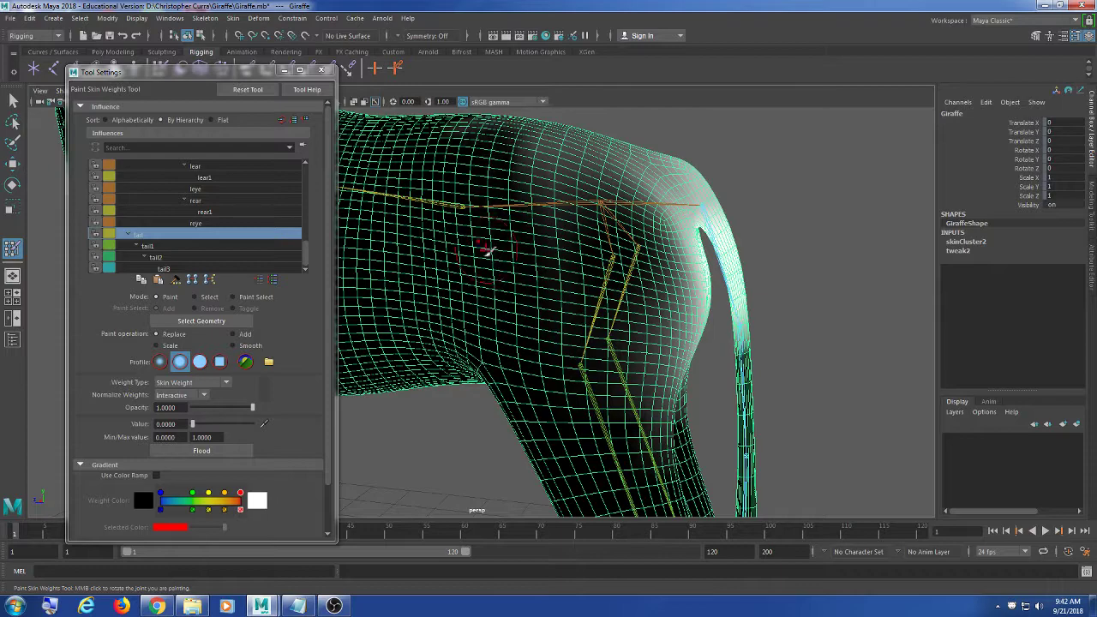
pyautogui.keyDown('alt'); pyautogui.moveTo(503, 180); pyautogui.dragTo(511, 229); pyautogui.keyUp('alt')
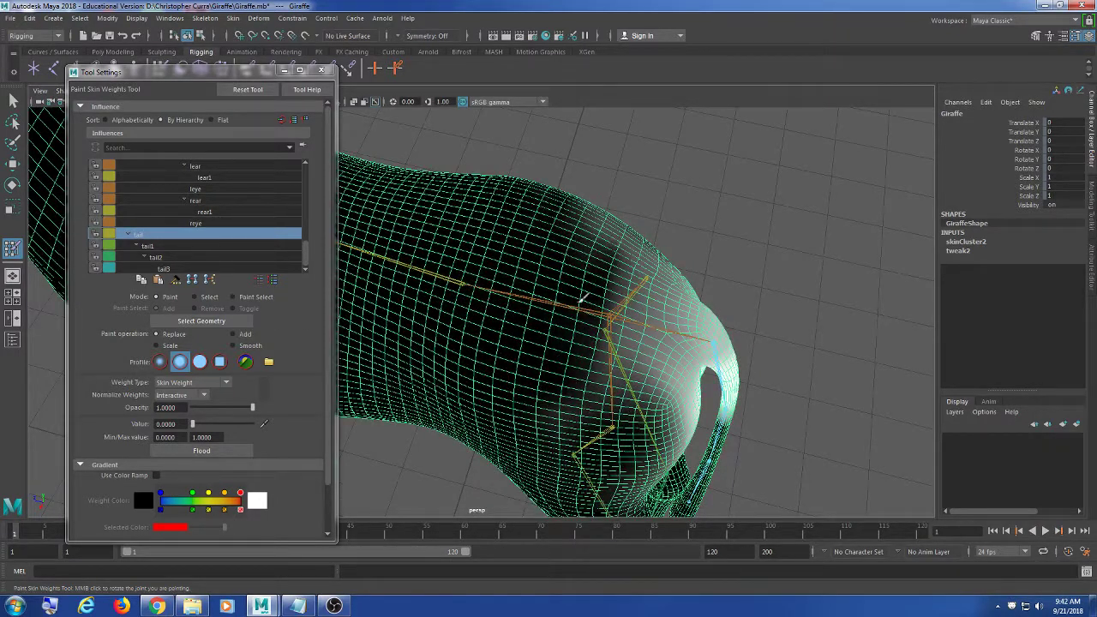
pyautogui.keyDown('alt'); pyautogui.moveTo(580, 312); pyautogui.dragTo(595, 418); pyautogui.keyUp('alt')
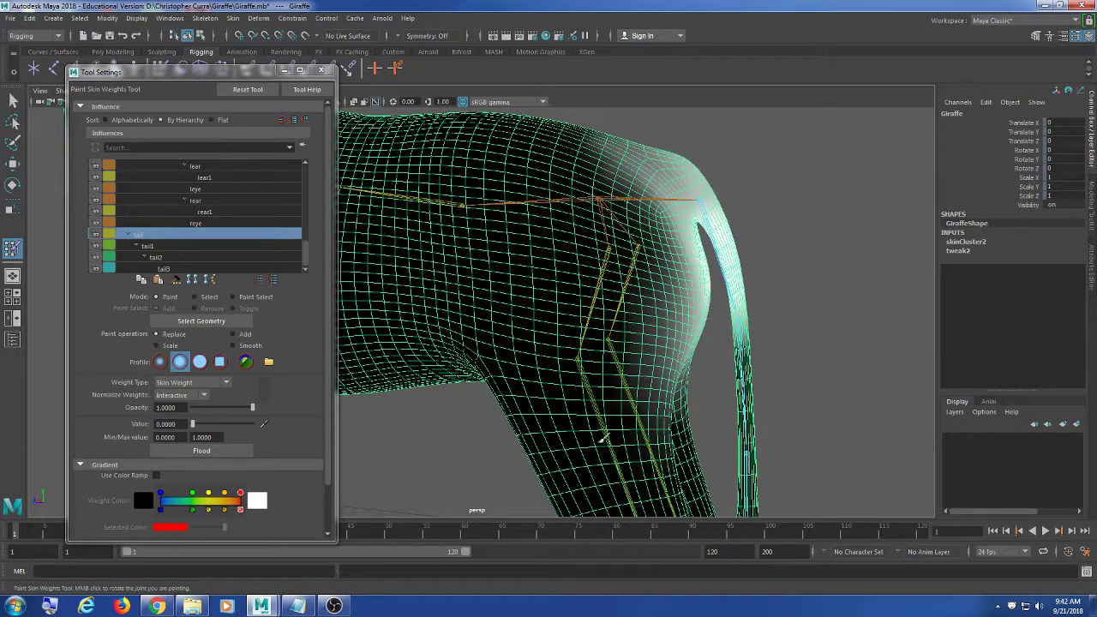
# Paint the tail influence off the right hip and upper thigh with the zero-value Replace brush
pyautogui.moveTo(607, 340)
pyautogui.keyDown('alt'); pyautogui.mouseDown()
pyautogui.moveTo(586, 344)
pyautogui.moveTo(534, 252)
pyautogui.mouseUp(); pyautogui.keyUp('alt')
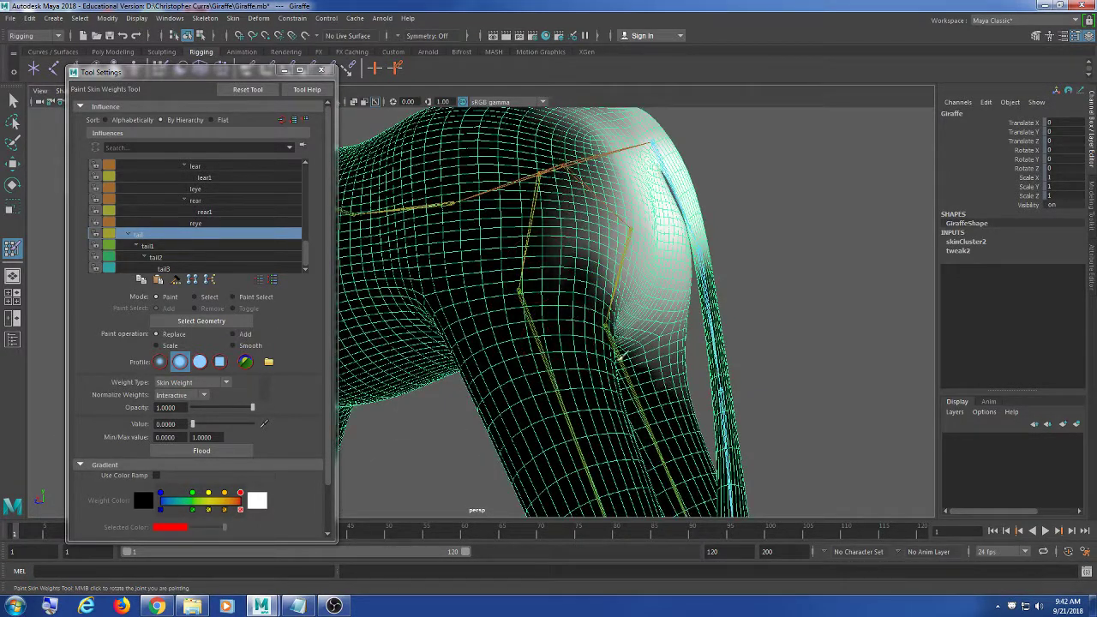
pyautogui.keyDown('alt'); pyautogui.moveTo(612, 296); pyautogui.dragTo(532, 331); pyautogui.keyUp('alt')
pyautogui.keyDown('alt'); pyautogui.moveTo(533, 324); pyautogui.dragTo(649, 311, button='middle'); pyautogui.keyUp('alt')
pyautogui.keyDown('alt'); pyautogui.moveTo(649, 311); pyautogui.dragTo(595, 352); pyautogui.keyUp('alt')
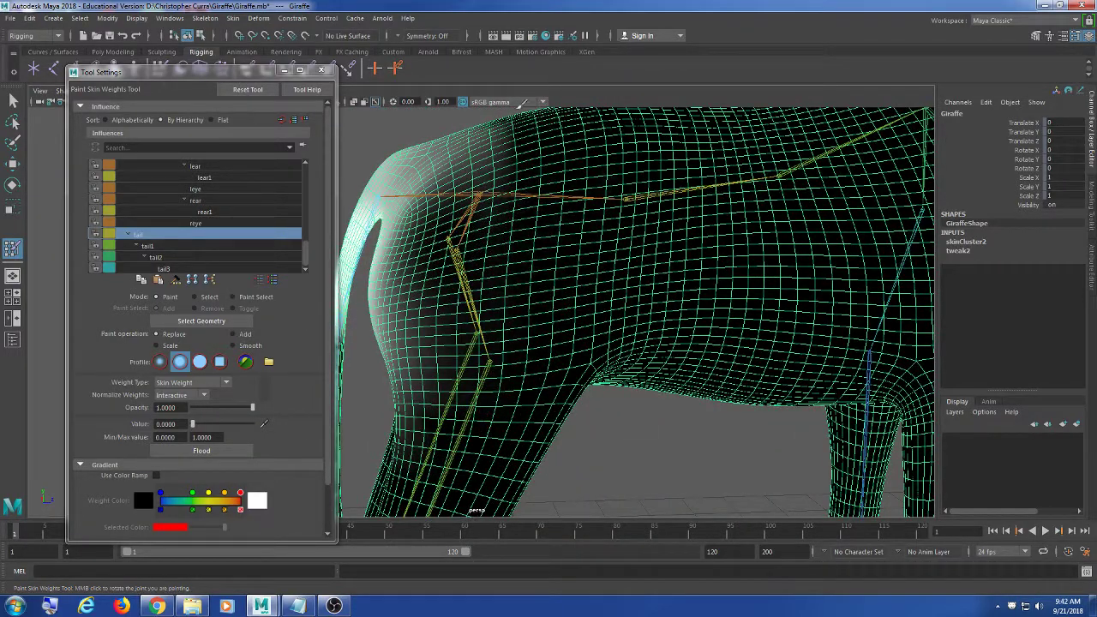
pyautogui.scroll(-3, 496, 339)
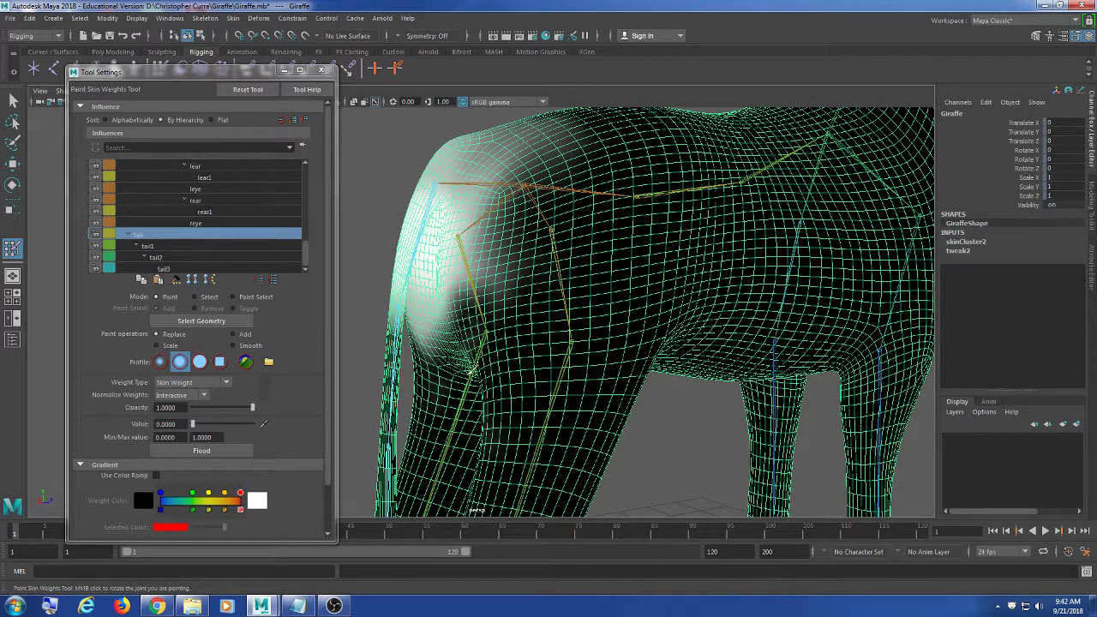
pyautogui.keyDown('alt'); pyautogui.moveTo(473, 359); pyautogui.dragTo(566, 314); pyautogui.keyUp('alt')
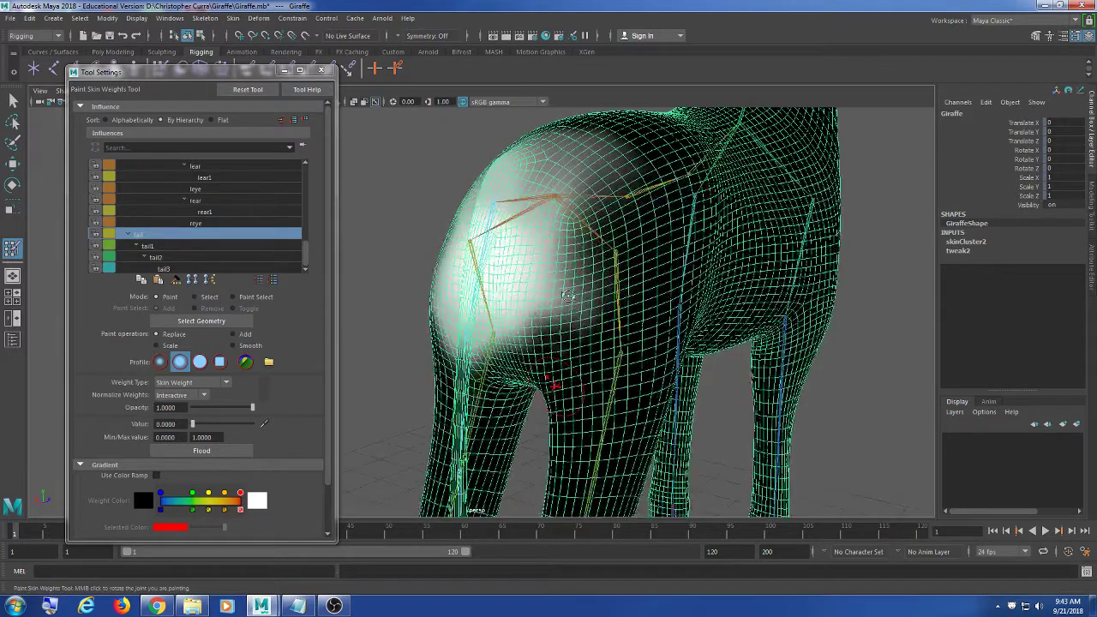
pyautogui.moveTo(653, 230)
pyautogui.keyDown('alt'); pyautogui.mouseDown()
pyautogui.moveTo(595, 270)
pyautogui.moveTo(551, 262)
pyautogui.moveTo(567, 286)
pyautogui.moveTo(533, 354)
pyautogui.mouseUp(); pyautogui.keyUp('alt')
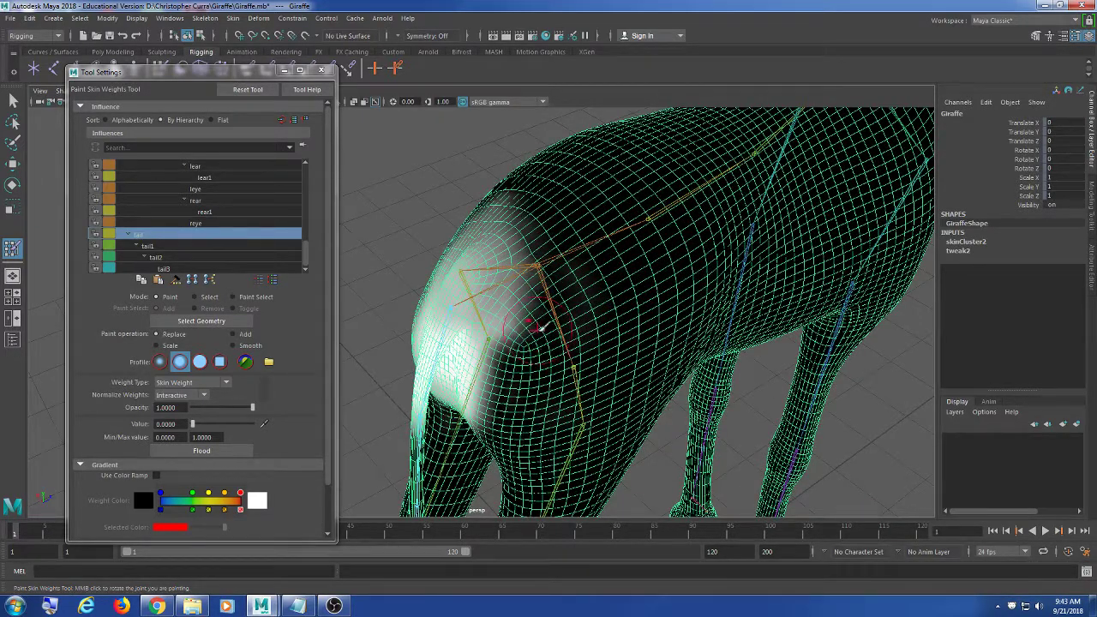
pyautogui.moveTo(557, 281)
pyautogui.mouseDown()
pyautogui.moveTo(502, 364)
pyautogui.moveTo(550, 364)
pyautogui.moveTo(543, 348)
pyautogui.moveTo(530, 372)
pyautogui.mouseUp()
# Erase the tail influence from the left thigh and the outer part of the left buttock
pyautogui.moveTo(536, 385)
pyautogui.keyDown('alt'); pyautogui.mouseDown()
pyautogui.moveTo(546, 390)
pyautogui.moveTo(558, 329)
pyautogui.mouseUp(); pyautogui.keyUp('alt')
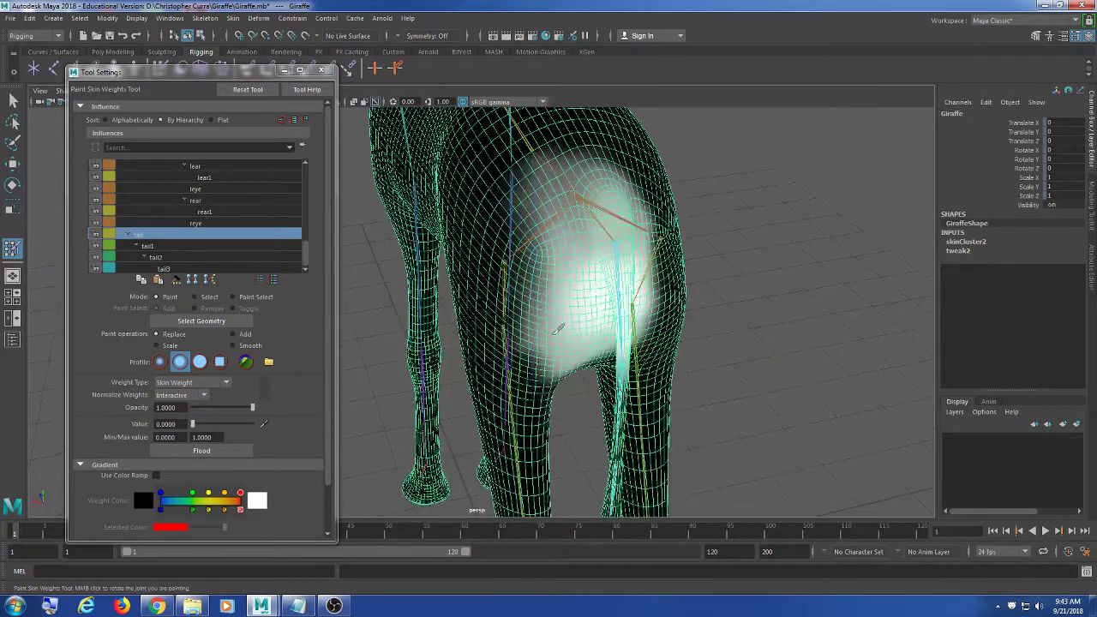
pyautogui.moveTo(501, 244)
pyautogui.mouseDown()
pyautogui.moveTo(512, 182)
pyautogui.moveTo(535, 174)
pyautogui.moveTo(522, 247)
pyautogui.mouseUp()
pyautogui.moveTo(525, 353)
pyautogui.mouseDown()
pyautogui.moveTo(539, 324)
pyautogui.moveTo(565, 372)
pyautogui.mouseUp()
pyautogui.keyDown('alt'); pyautogui.moveTo(566, 372); pyautogui.dragTo(544, 350); pyautogui.keyUp('alt')
pyautogui.keyDown('alt'); pyautogui.moveTo(588, 245); pyautogui.dragTo(509, 194); pyautogui.keyUp('alt')
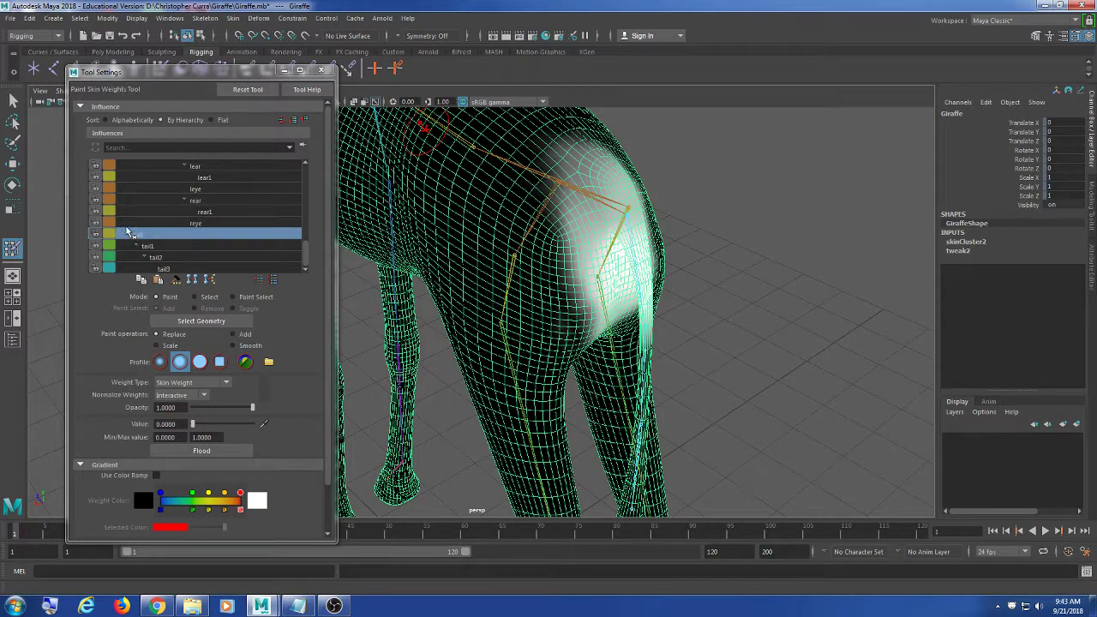
# Keep the brush value at 0 and remove the tail influence from the lower buttocks on both sides of the tail
pyautogui.moveTo(194, 425); pyautogui.dragTo(147, 430)
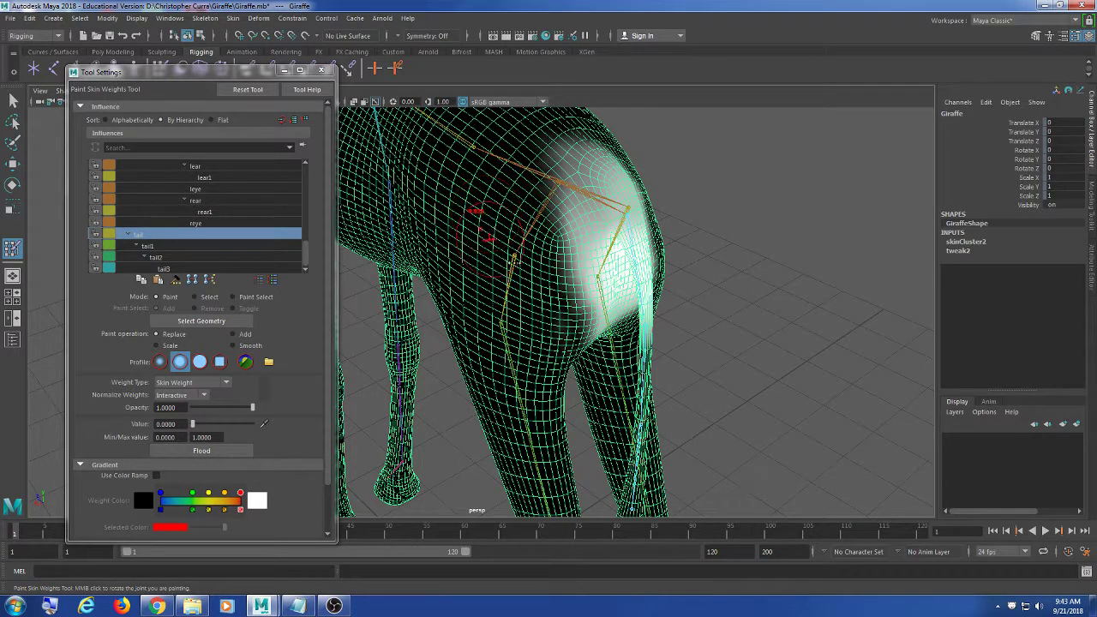
pyautogui.keyDown('alt'); pyautogui.moveTo(476, 210); pyautogui.dragTo(557, 257); pyautogui.keyUp('alt')
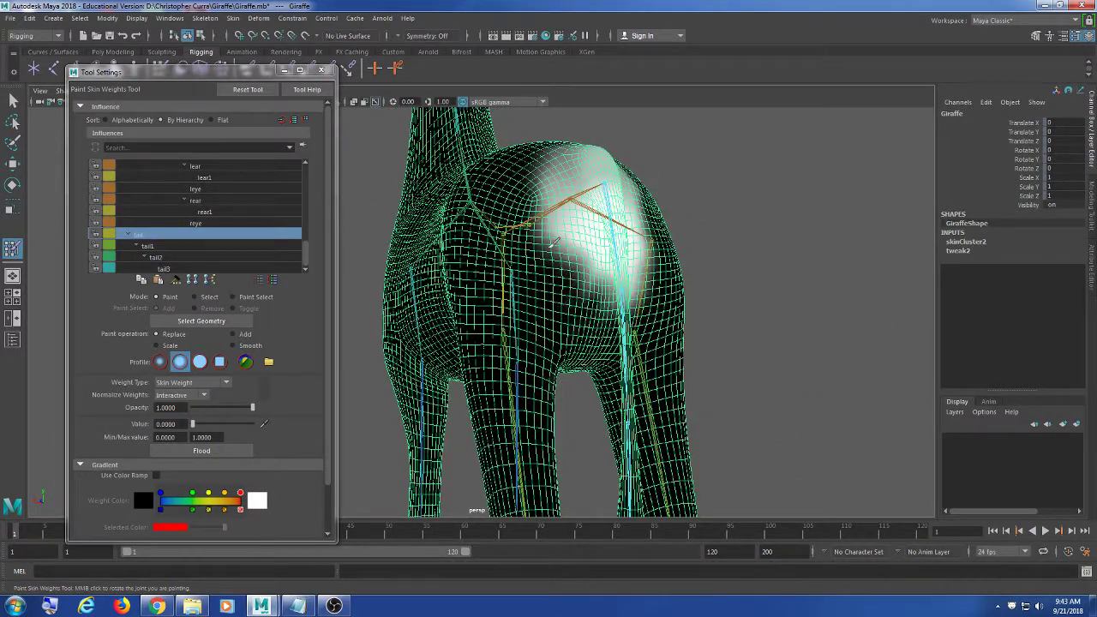
pyautogui.moveTo(592, 275)
pyautogui.keyDown('alt'); pyautogui.mouseDown(button='right')
pyautogui.moveTo(693, 299)
pyautogui.moveTo(642, 287)
pyautogui.moveTo(617, 311)
pyautogui.mouseUp(button='right'); pyautogui.keyUp('alt')
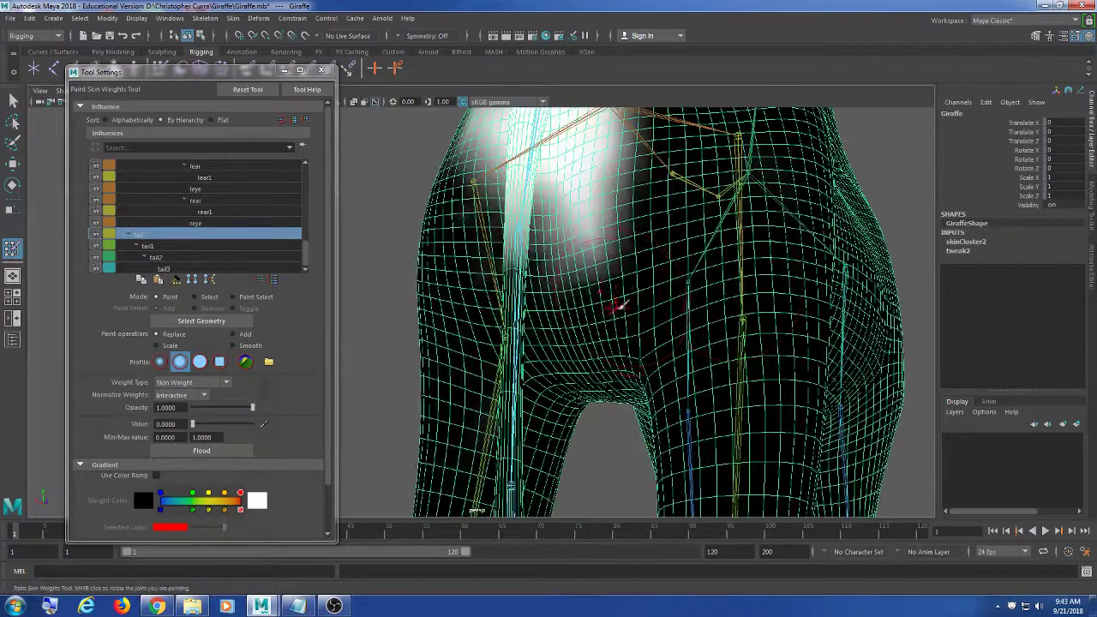
pyautogui.keyDown('alt'); pyautogui.moveTo(592, 272); pyautogui.dragTo(590, 246, button='right'); pyautogui.keyUp('alt')
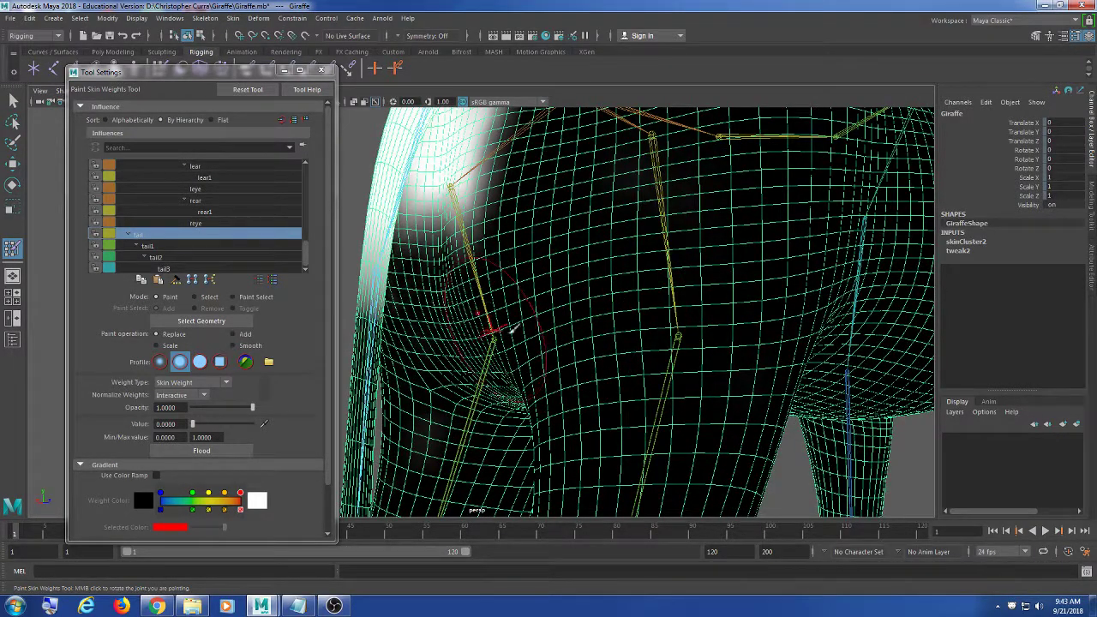
pyautogui.keyDown('alt'); pyautogui.moveTo(511, 331); pyautogui.dragTo(545, 361); pyautogui.keyUp('alt')
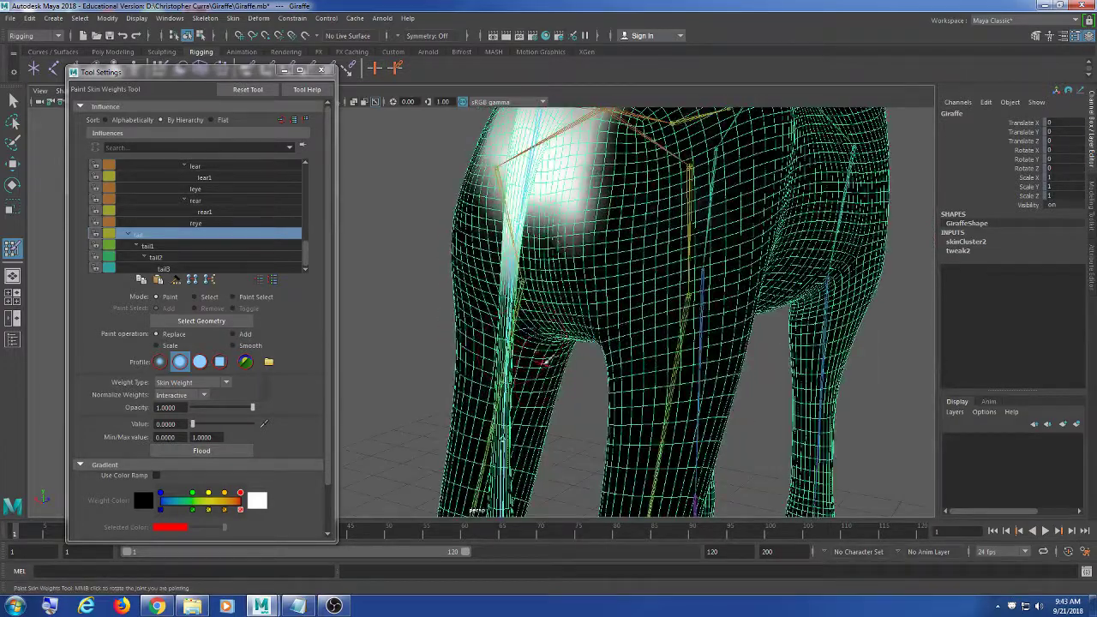
# Check the inner thighs and the area beneath the tail for leftover tail influence
pyautogui.keyDown('alt'); pyautogui.moveTo(544, 362); pyautogui.dragTo(569, 360, button='right'); pyautogui.keyUp('alt')
pyautogui.keyDown('alt'); pyautogui.moveTo(569, 360); pyautogui.dragTo(641, 324, button='middle'); pyautogui.keyUp('alt')
pyautogui.keyDown('alt'); pyautogui.moveTo(642, 323); pyautogui.dragTo(560, 289); pyautogui.keyUp('alt')
pyautogui.keyDown('alt'); pyautogui.moveTo(561, 289); pyautogui.dragTo(532, 285, button='right'); pyautogui.keyUp('alt')
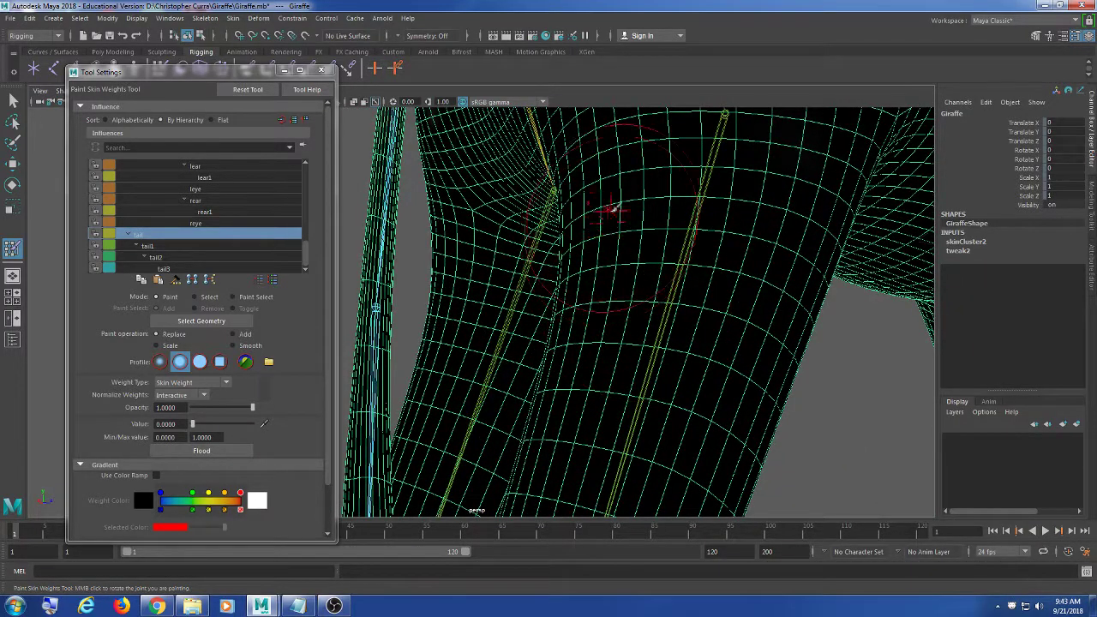
pyautogui.keyDown('alt'); pyautogui.moveTo(656, 253); pyautogui.dragTo(711, 321); pyautogui.keyUp('alt')
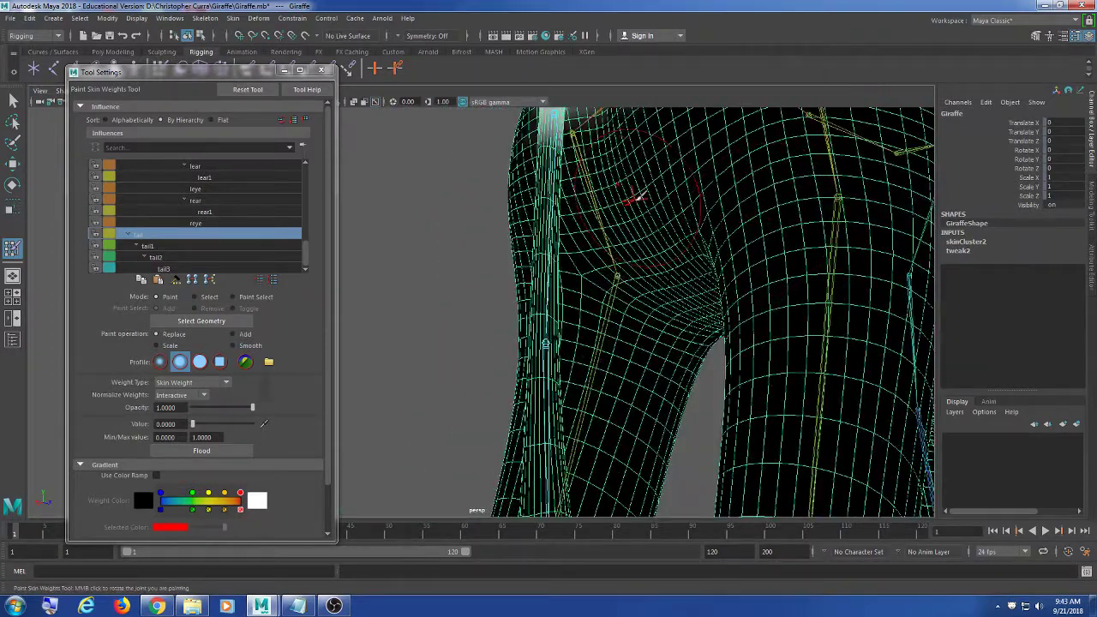
pyautogui.keyDown('alt'); pyautogui.moveTo(637, 196); pyautogui.dragTo(561, 367); pyautogui.keyUp('alt')
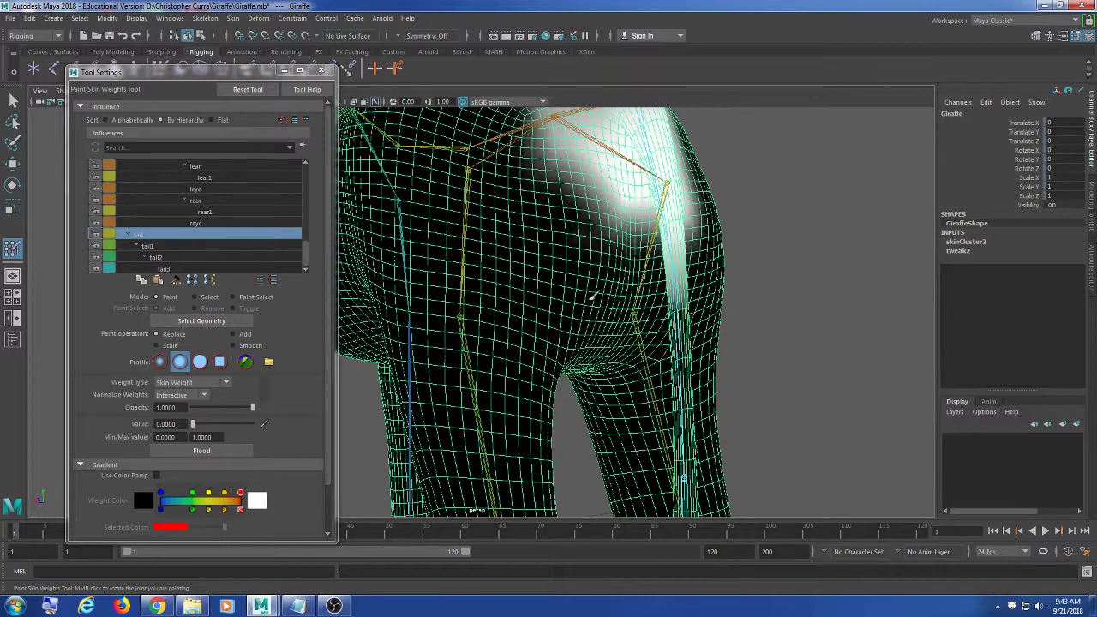
# Paint away the remaining tail influence on both buttocks beside and below the tail's base
pyautogui.keyDown('alt'); pyautogui.moveTo(591, 295); pyautogui.dragTo(493, 301); pyautogui.keyUp('alt')
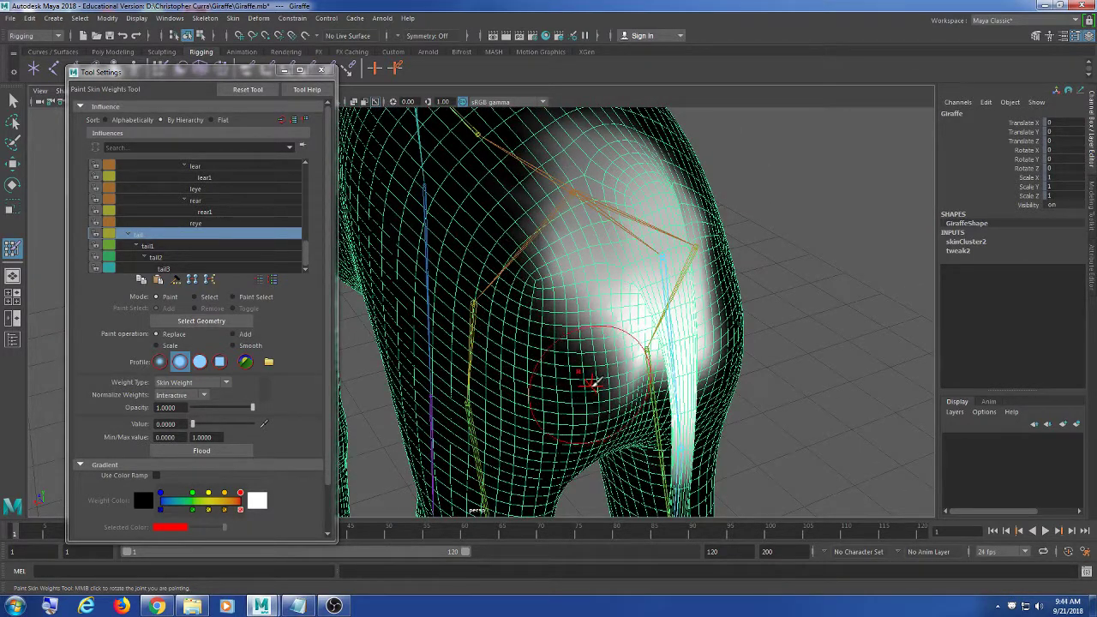
pyautogui.keyDown('alt'); pyautogui.moveTo(589, 369); pyautogui.dragTo(606, 336); pyautogui.keyUp('alt')
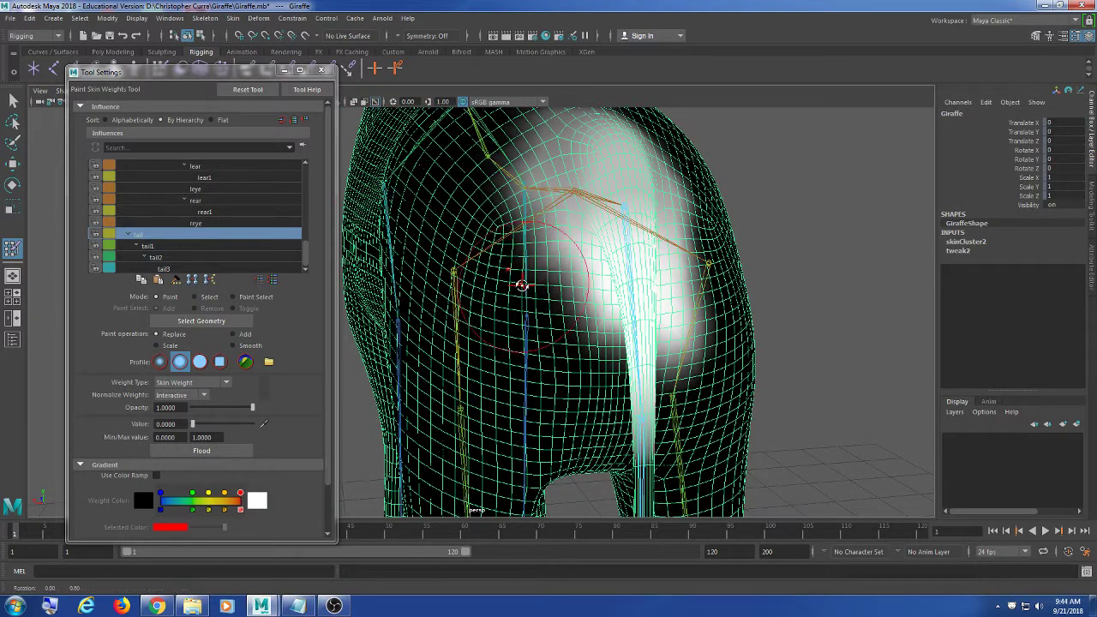
pyautogui.keyDown('alt'); pyautogui.moveTo(521, 284); pyautogui.dragTo(632, 392); pyautogui.keyUp('alt')
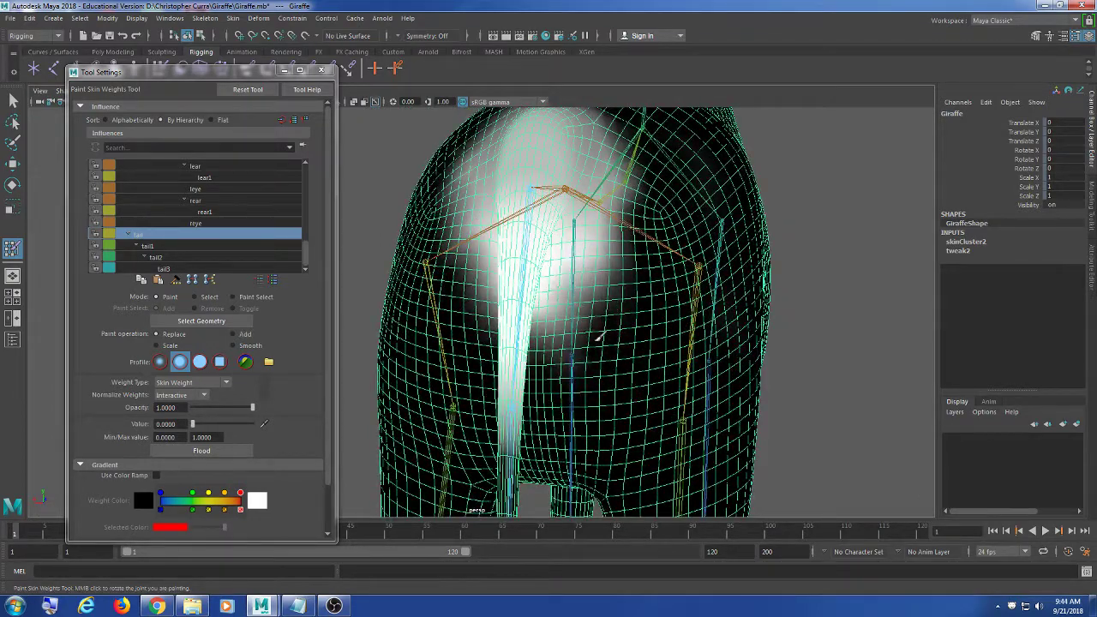
pyautogui.keyDown('alt'); pyautogui.moveTo(597, 324); pyautogui.dragTo(630, 355); pyautogui.keyUp('alt')
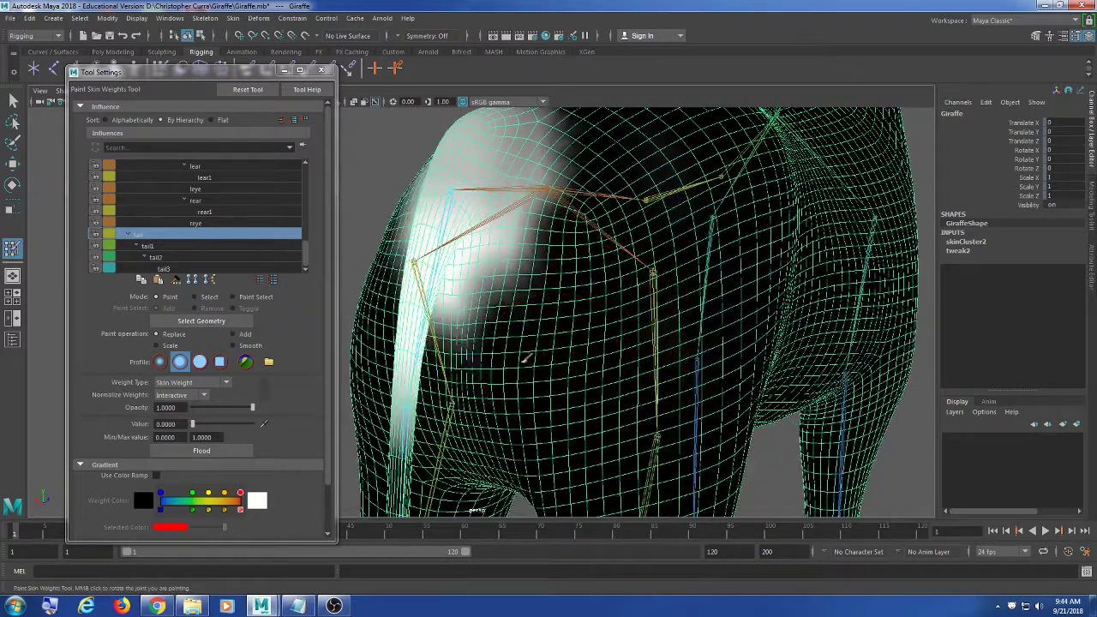
pyautogui.moveTo(524, 360)
pyautogui.mouseDown()
pyautogui.moveTo(474, 350)
pyautogui.moveTo(528, 250)
pyautogui.moveTo(477, 291)
pyautogui.mouseUp()
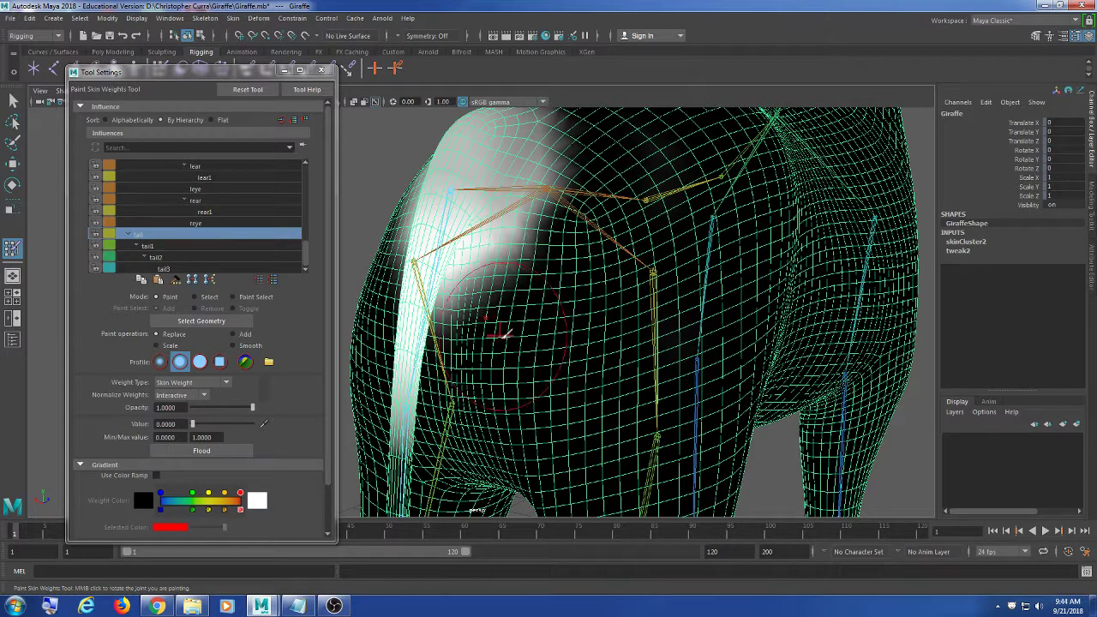
pyautogui.moveTo(497, 329)
pyautogui.keyDown('alt'); pyautogui.mouseDown()
pyautogui.moveTo(627, 340)
pyautogui.moveTo(668, 283)
pyautogui.moveTo(652, 296)
pyautogui.moveTo(664, 249)
pyautogui.moveTo(591, 251)
pyautogui.mouseUp(); pyautogui.keyUp('alt')
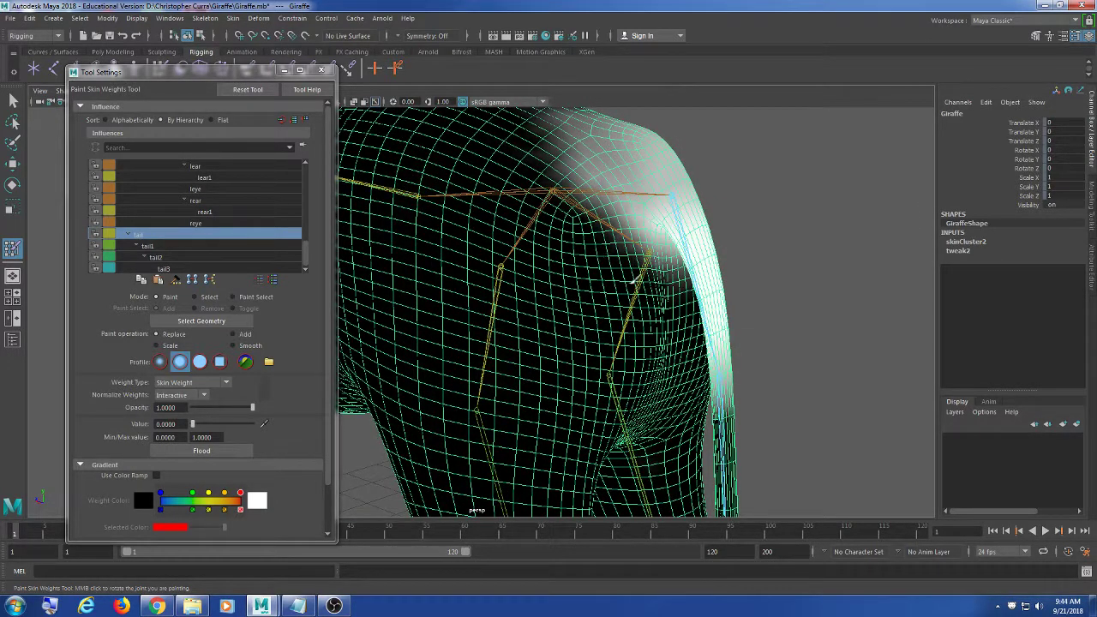
# Trim the tail influence around the top of the rump to a small, even patch around the tail's base
pyautogui.moveTo(667, 275)
pyautogui.mouseDown()
pyautogui.moveTo(576, 228)
pyautogui.moveTo(550, 300)
pyautogui.mouseUp()
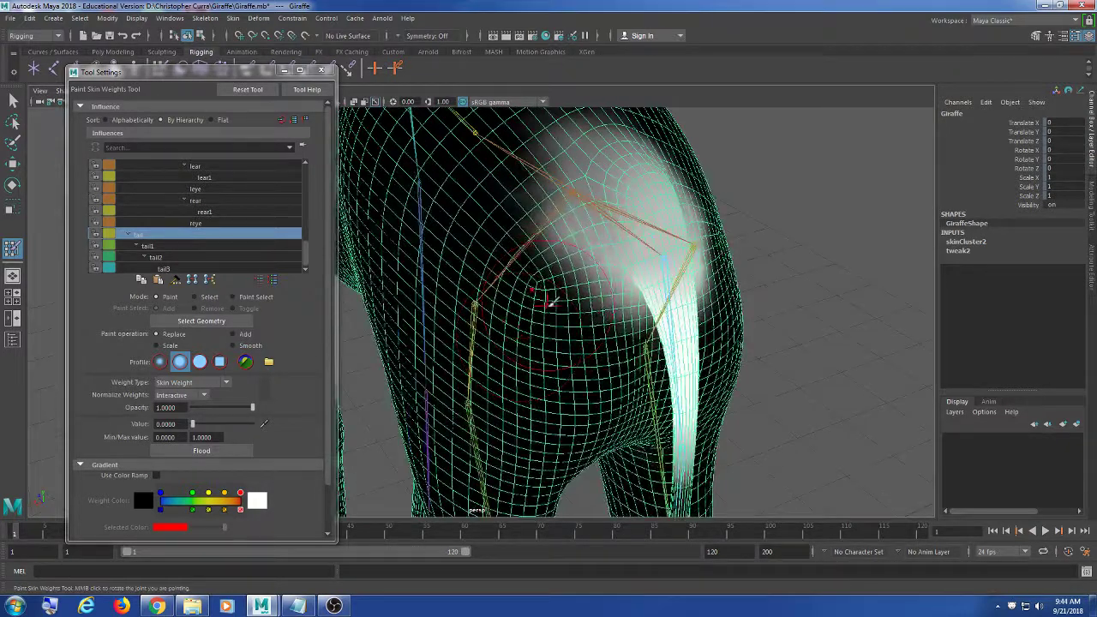
pyautogui.moveTo(517, 229)
pyautogui.mouseDown()
pyautogui.moveTo(576, 314)
pyautogui.moveTo(554, 301)
pyautogui.moveTo(540, 348)
pyautogui.mouseUp()
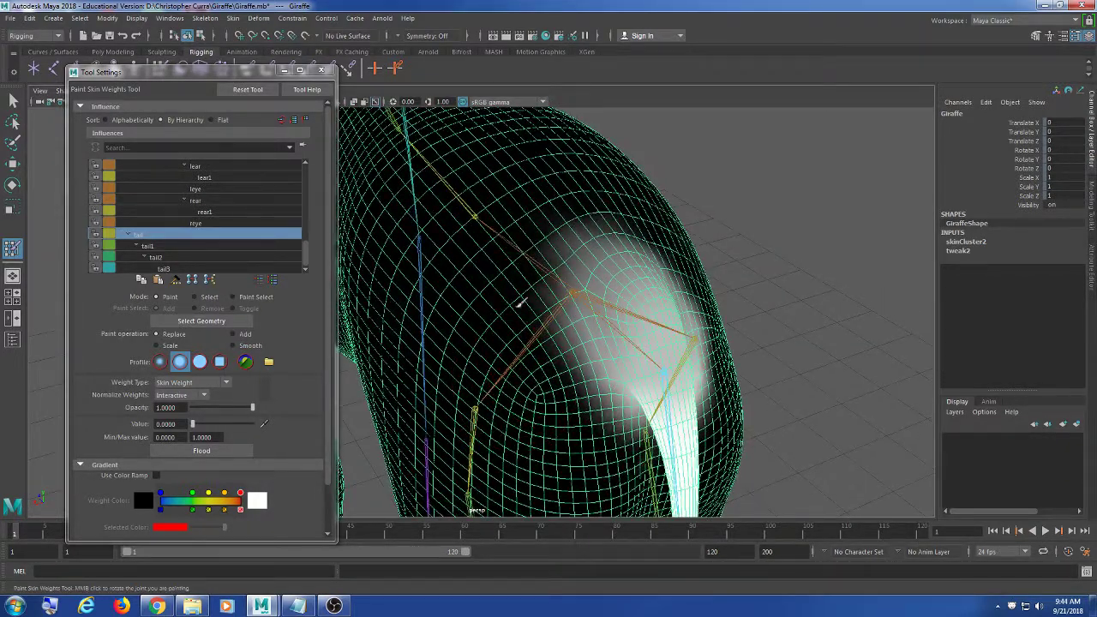
pyautogui.moveTo(550, 252)
pyautogui.mouseDown()
pyautogui.moveTo(532, 295)
pyautogui.moveTo(553, 381)
pyautogui.moveTo(498, 371)
pyautogui.mouseUp()
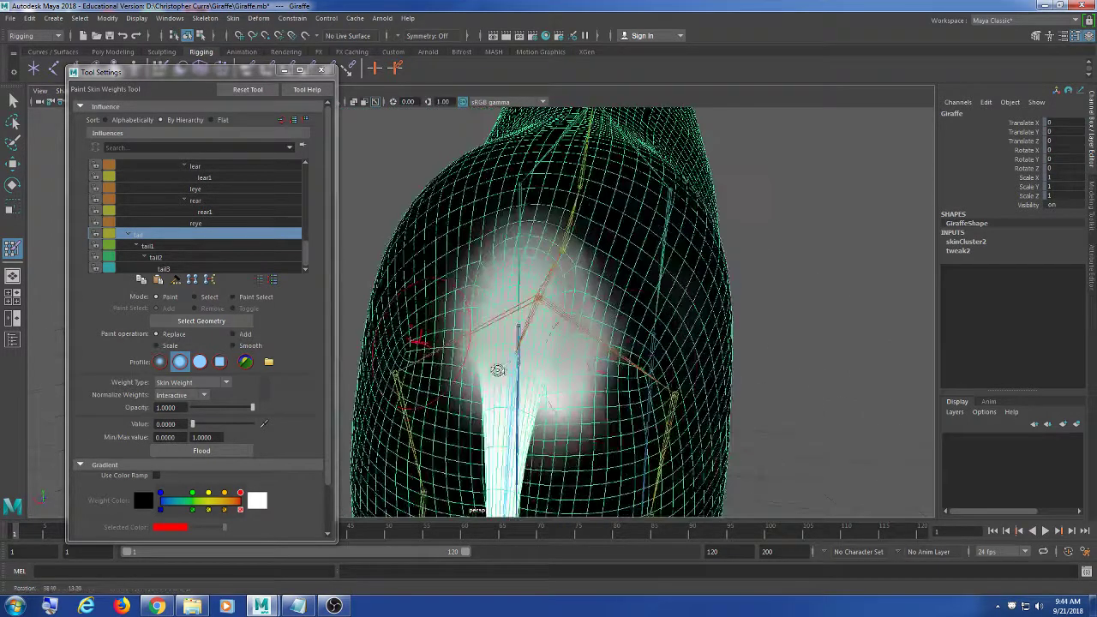
pyautogui.moveTo(630, 391)
pyautogui.keyDown('alt'); pyautogui.mouseDown()
pyautogui.moveTo(652, 369)
pyautogui.moveTo(661, 310)
pyautogui.mouseUp(); pyautogui.keyUp('alt')
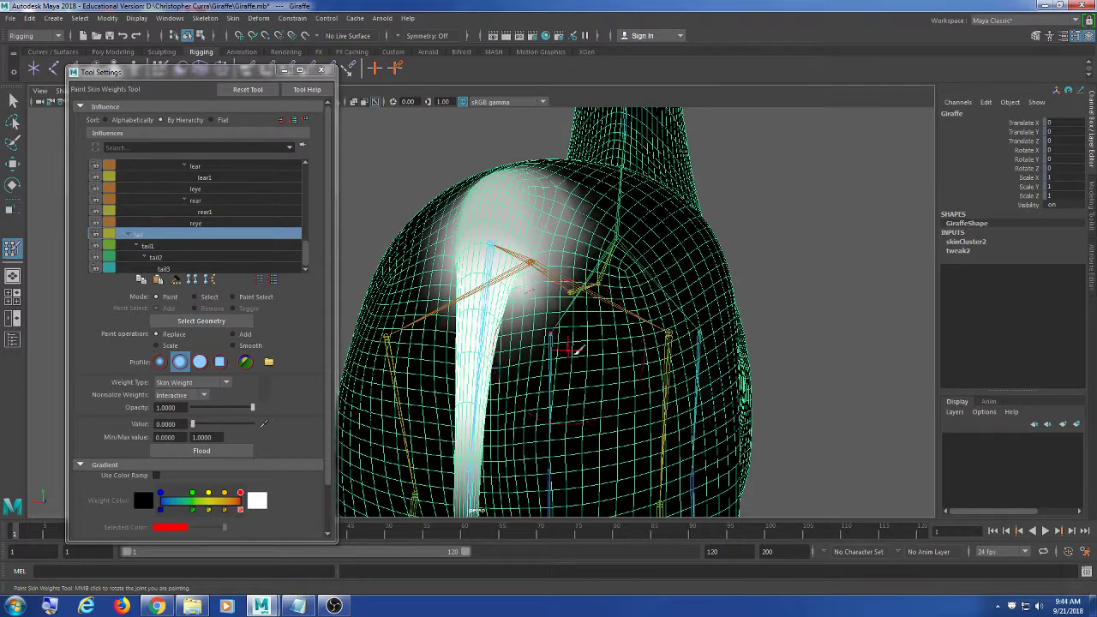
pyautogui.keyDown('alt'); pyautogui.moveTo(568, 348); pyautogui.dragTo(622, 354); pyautogui.keyUp('alt')
pyautogui.keyDown('alt'); pyautogui.moveTo(711, 355); pyautogui.dragTo(725, 368); pyautogui.keyUp('alt')
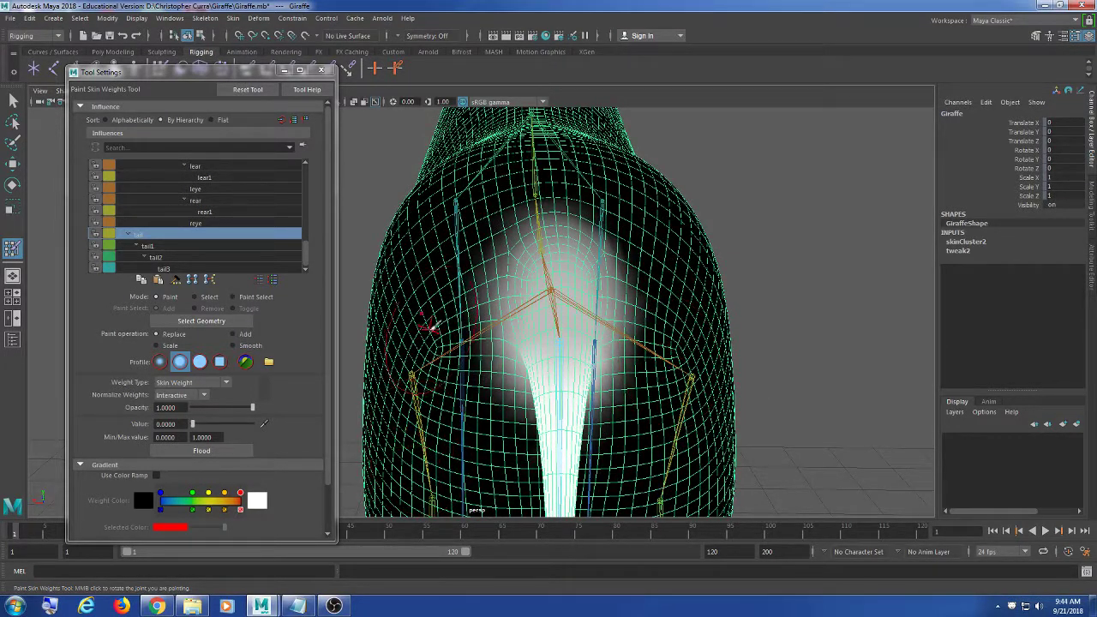
# Rotate the tail joint upward about 44° around Z to test the rump deformation, and undo the rotation
pyautogui.moveTo(428, 326)
pyautogui.keyDown('alt'); pyautogui.mouseDown()
pyautogui.moveTo(642, 306)
pyautogui.moveTo(495, 372)
pyautogui.moveTo(454, 373)
pyautogui.moveTo(532, 375)
pyautogui.moveTo(534, 385)
pyautogui.moveTo(523, 377)
pyautogui.moveTo(588, 368)
pyautogui.moveTo(586, 380)
pyautogui.moveTo(561, 380)
pyautogui.mouseUp(); pyautogui.keyUp('alt')
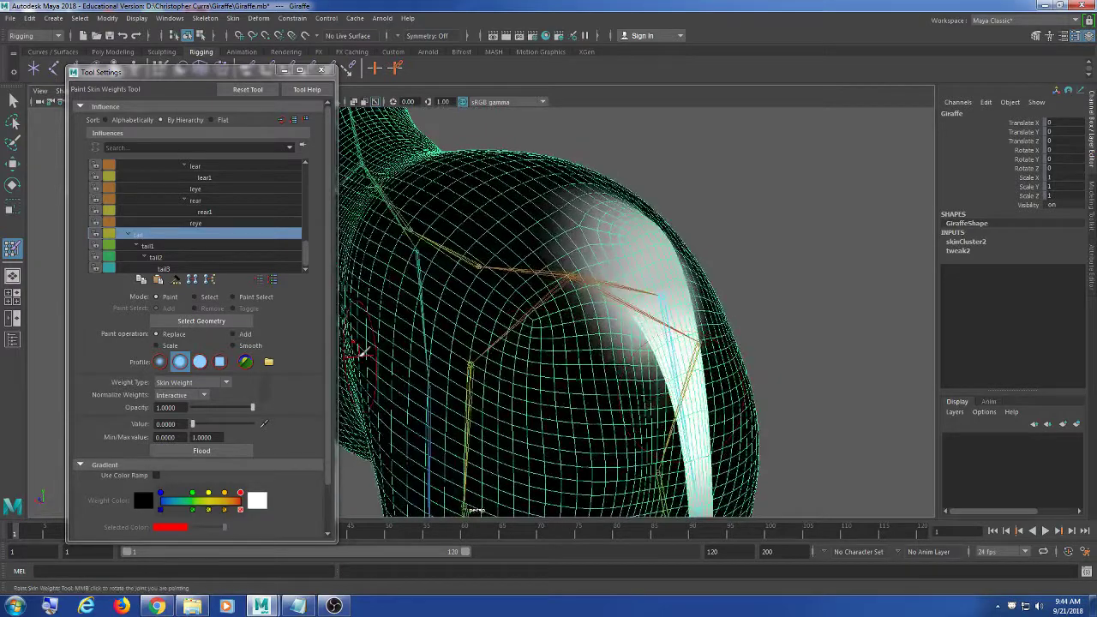
pyautogui.click(14, 101)
pyautogui.keyDown('alt'); pyautogui.moveTo(592, 291); pyautogui.dragTo(703, 318); pyautogui.keyUp('alt')
pyautogui.click(706, 299)
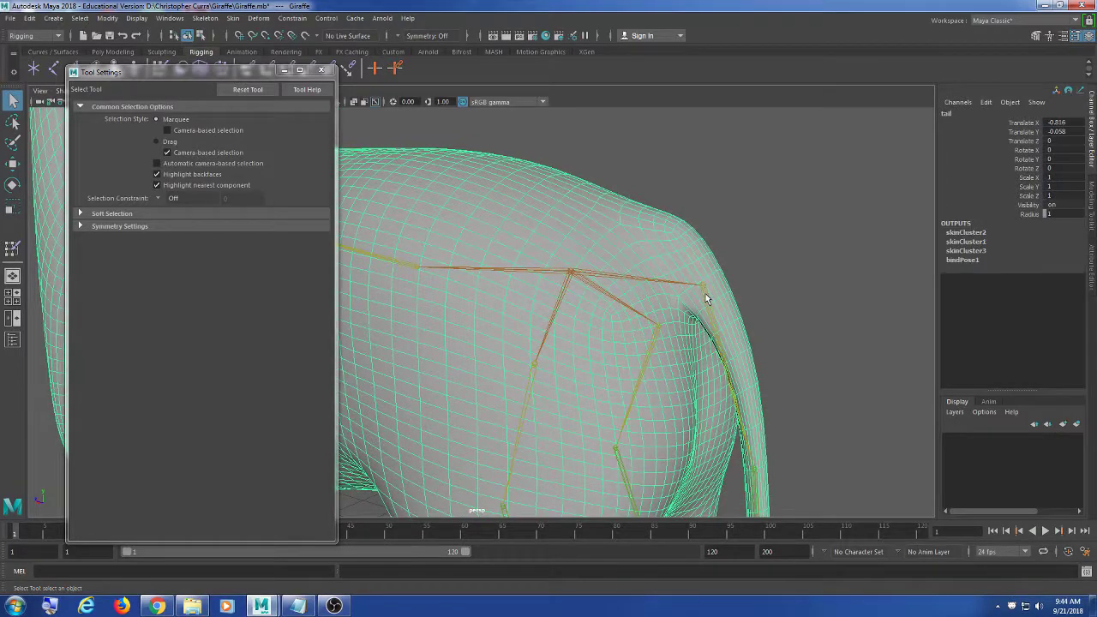
pyautogui.press('e')
pyautogui.moveTo(747, 313); pyautogui.dragTo(671, 240)
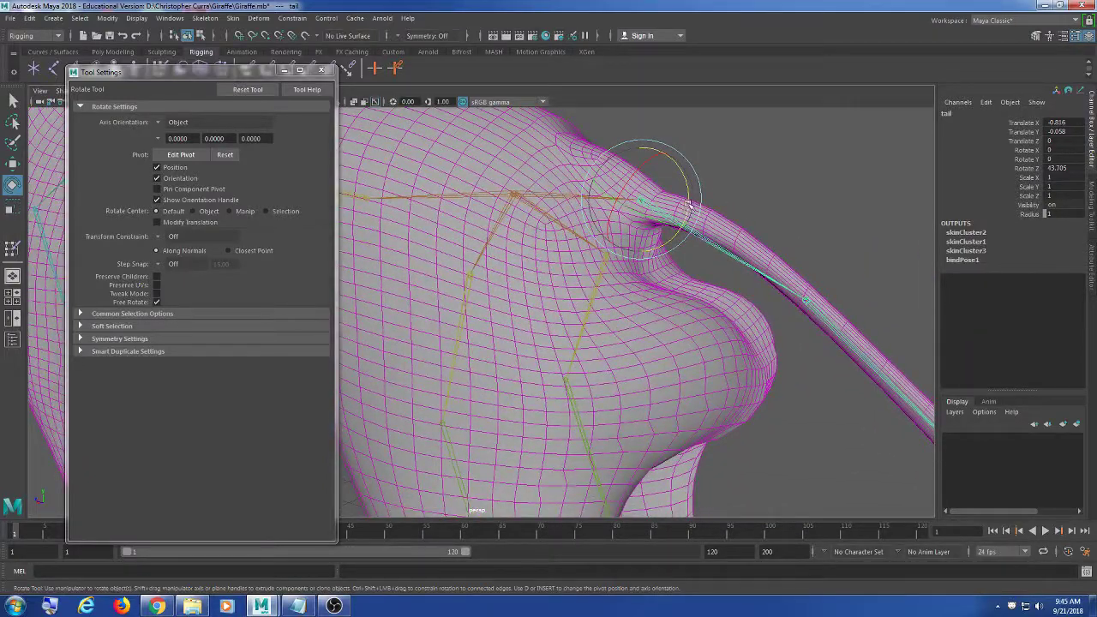
pyautogui.moveTo(689, 200); pyautogui.dragTo(762, 329)
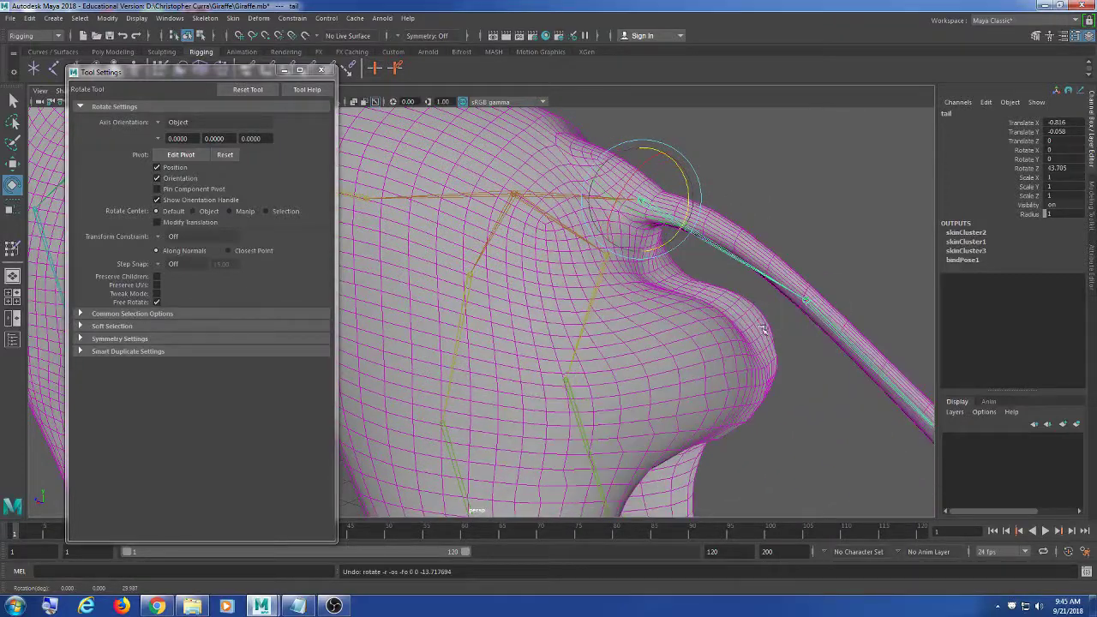
pyautogui.hotkey('ctrl', 'z')
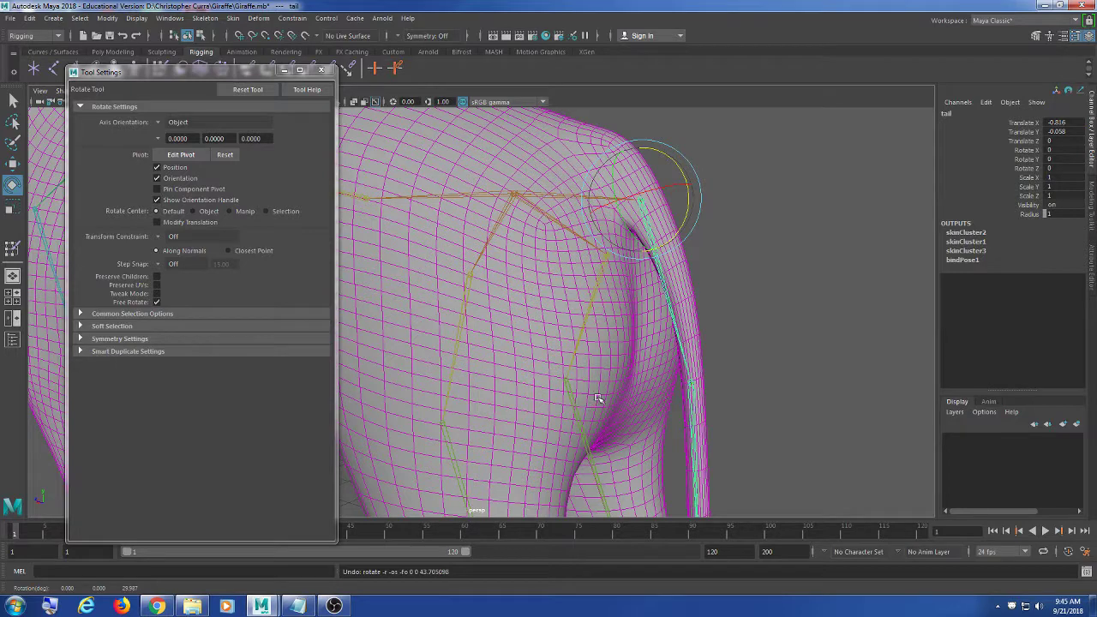
# Reselect the giraffe mesh, reopen the Paint Skin Weights Tool and choose the tail1 joint as the influence
pyautogui.click(507, 166)
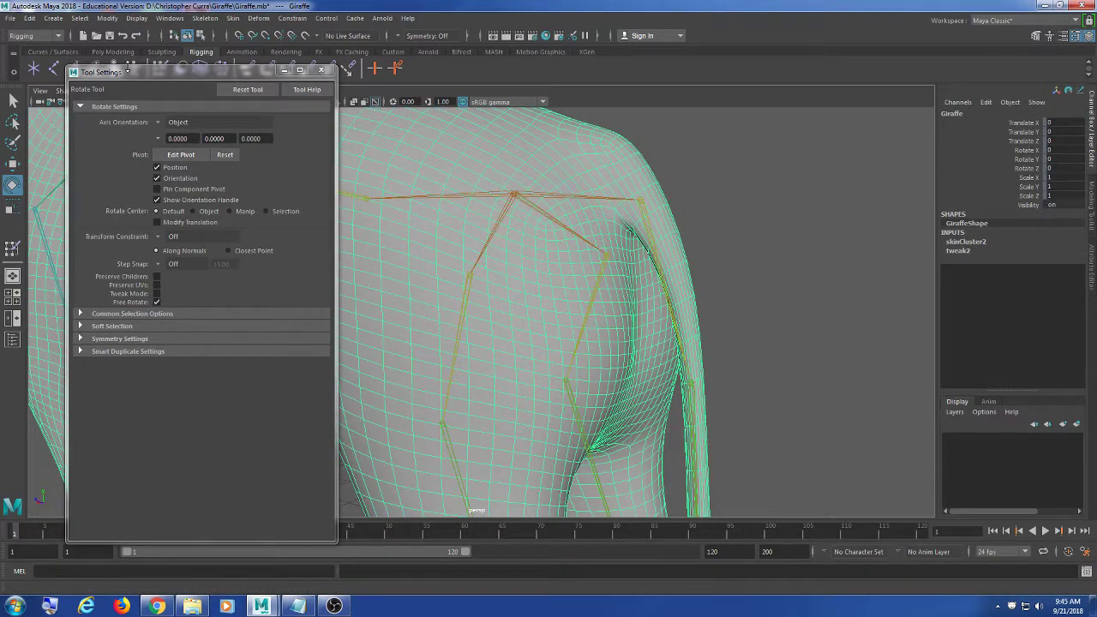
pyautogui.moveTo(171, 72)
pyautogui.mouseDown()
pyautogui.moveTo(171, 122)
pyautogui.moveTo(171, 85)
pyautogui.mouseUp()
pyautogui.click(162, 70)
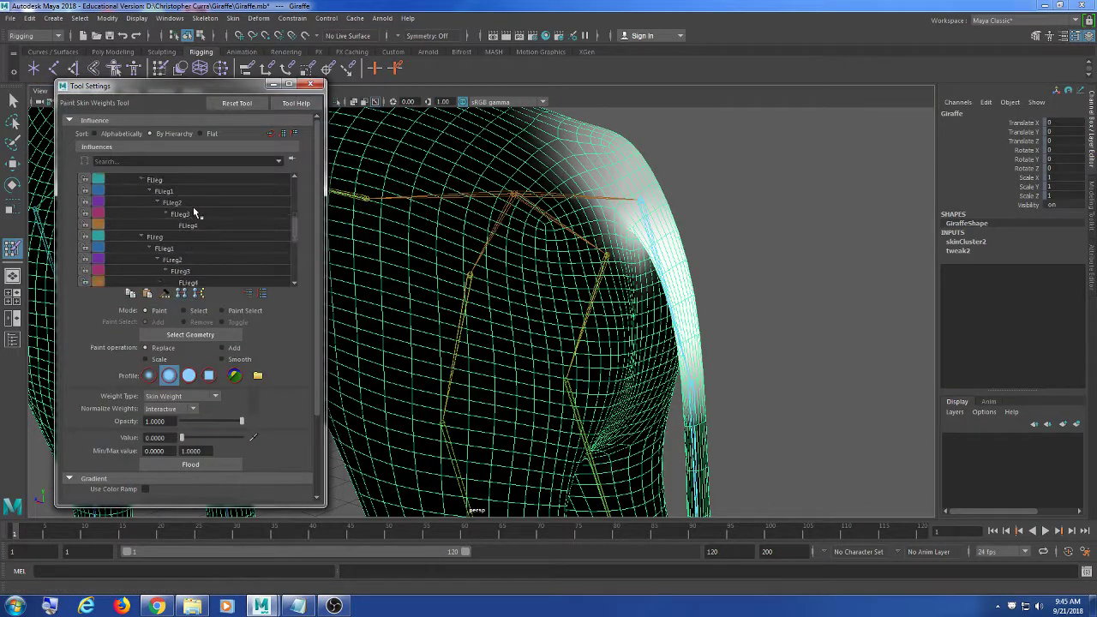
pyautogui.scroll(-5, 194, 205)
pyautogui.click(210, 247)
pyautogui.click(165, 260)
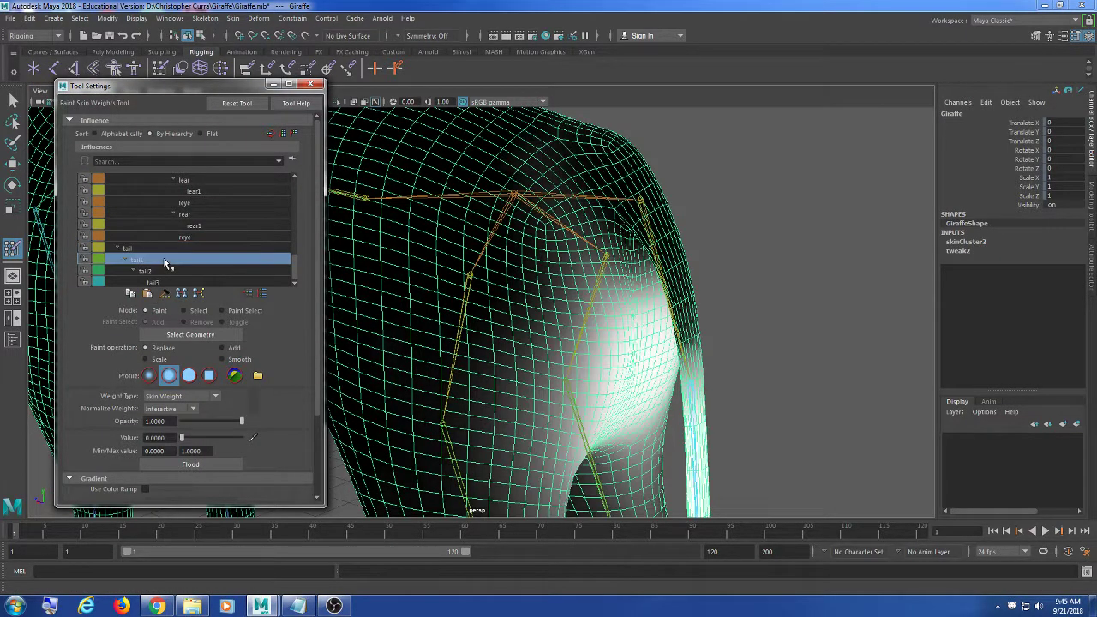
# With Replace at value 0, paint the tail1 influence off the outer buttocks and upper hind legs
pyautogui.keyDown('alt'); pyautogui.moveTo(669, 352); pyautogui.dragTo(706, 363); pyautogui.keyUp('alt')
pyautogui.scroll(-5, 705, 363)
pyautogui.keyDown('alt'); pyautogui.moveTo(610, 325); pyautogui.dragTo(561, 268); pyautogui.keyUp('alt')
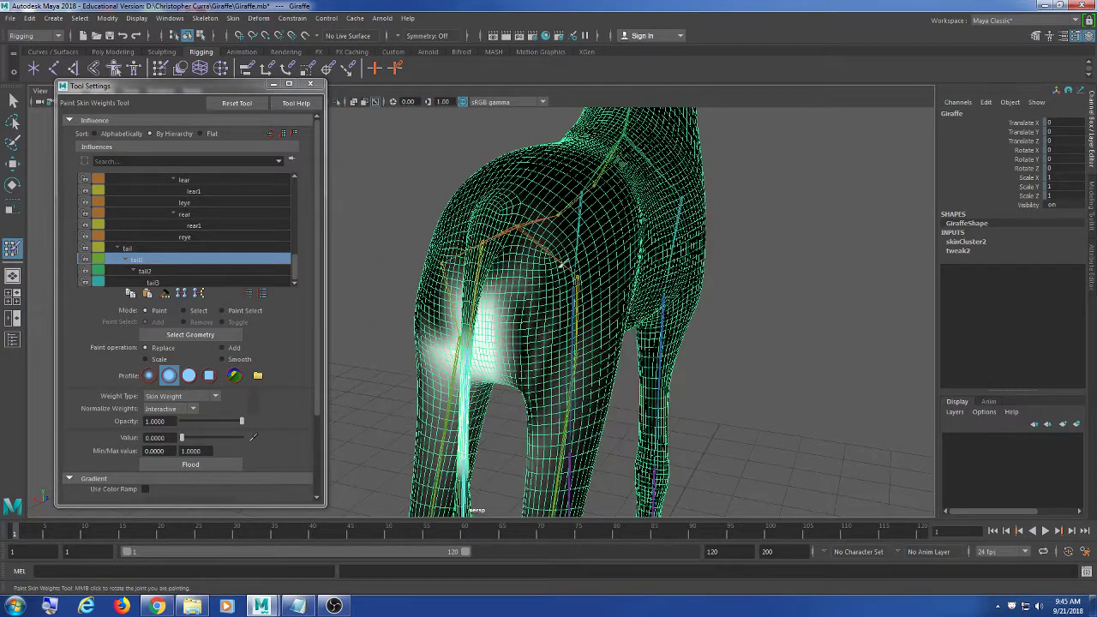
pyautogui.keyDown('alt'); pyautogui.moveTo(577, 405); pyautogui.dragTo(578, 376); pyautogui.keyUp('alt')
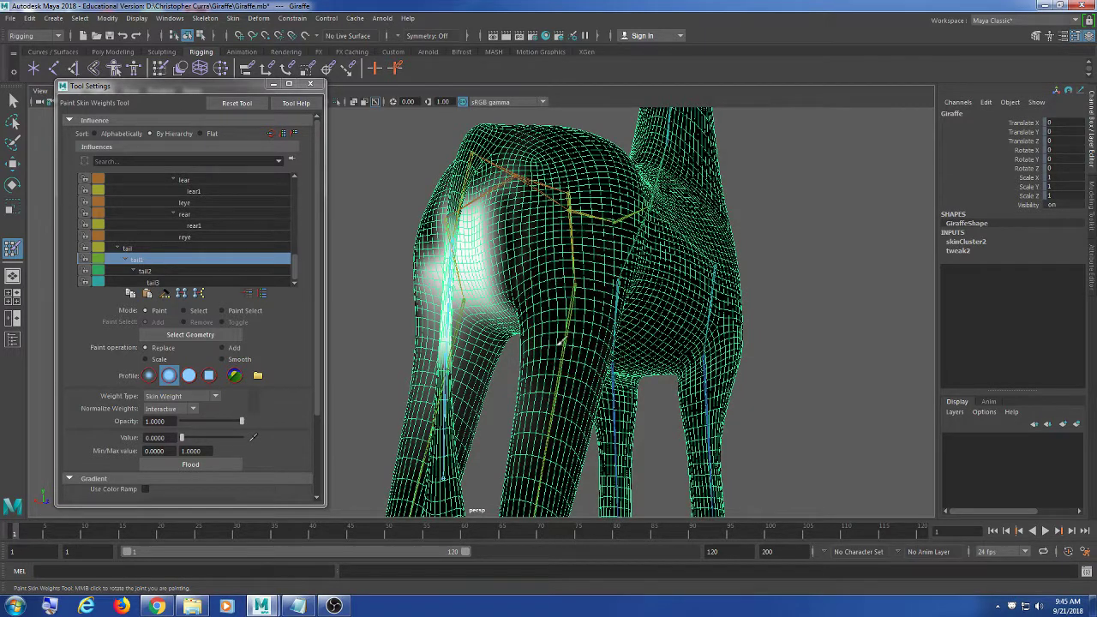
pyautogui.keyDown('alt'); pyautogui.moveTo(523, 435); pyautogui.dragTo(595, 345); pyautogui.keyUp('alt')
pyautogui.moveTo(502, 400)
pyautogui.keyDown('alt'); pyautogui.mouseDown()
pyautogui.moveTo(516, 407)
pyautogui.moveTo(506, 437)
pyautogui.moveTo(520, 465)
pyautogui.mouseUp(); pyautogui.keyUp('alt')
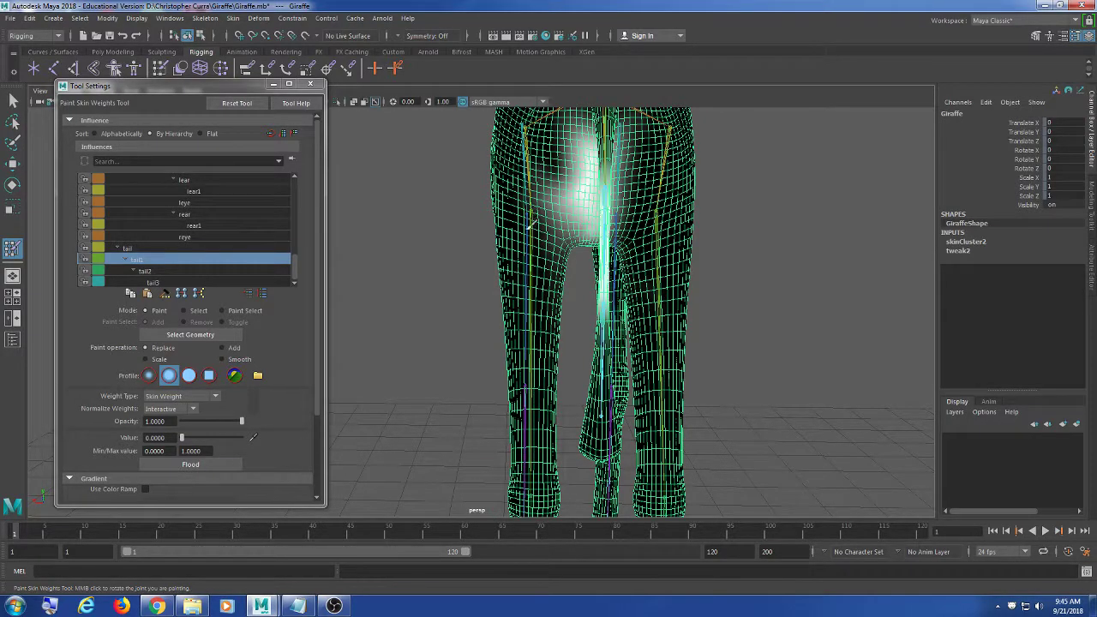
pyautogui.keyDown('alt'); pyautogui.moveTo(528, 226); pyautogui.dragTo(510, 249); pyautogui.keyUp('alt')
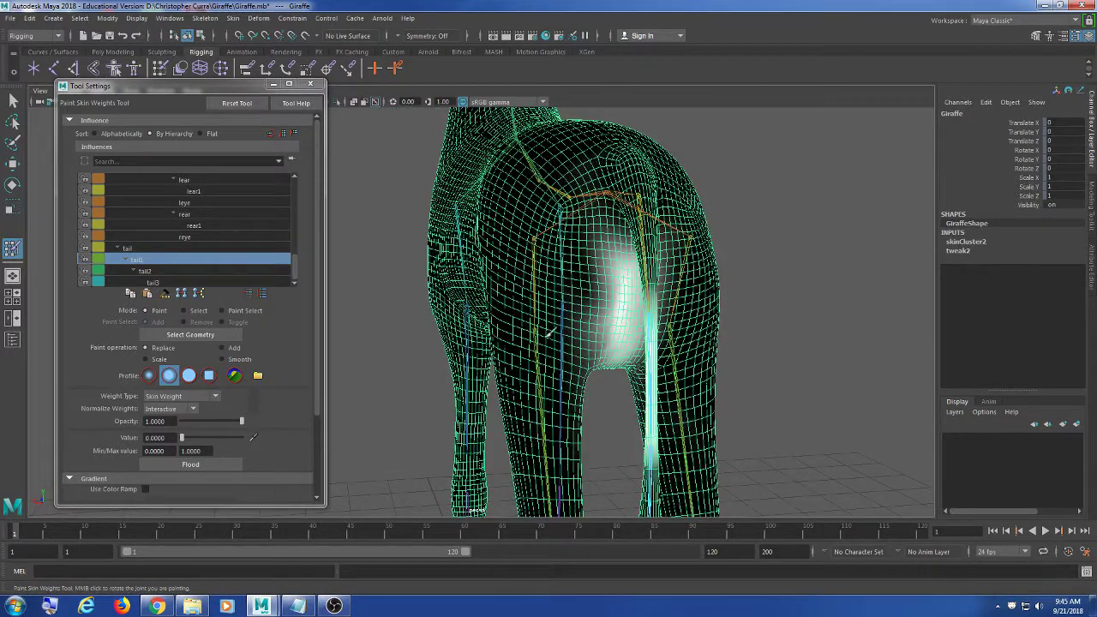
pyautogui.keyDown('alt'); pyautogui.moveTo(558, 330); pyautogui.dragTo(477, 334); pyautogui.keyUp('alt')
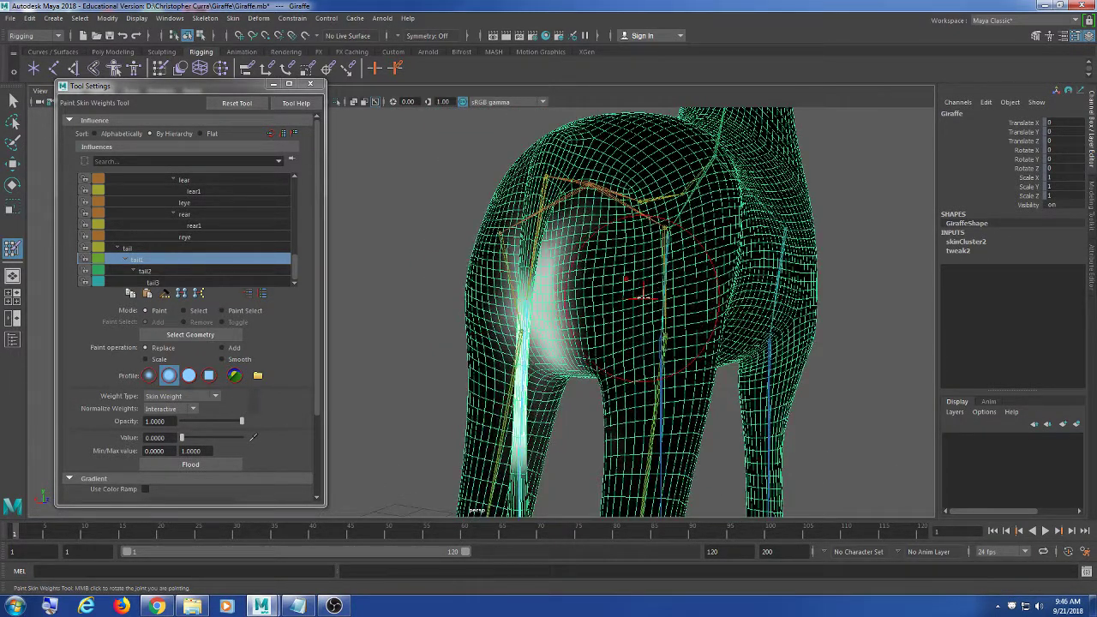
# Remove the faint tail1 influence from the underside between the hind legs and from the first inner thigh
pyautogui.scroll(10, 615, 348)
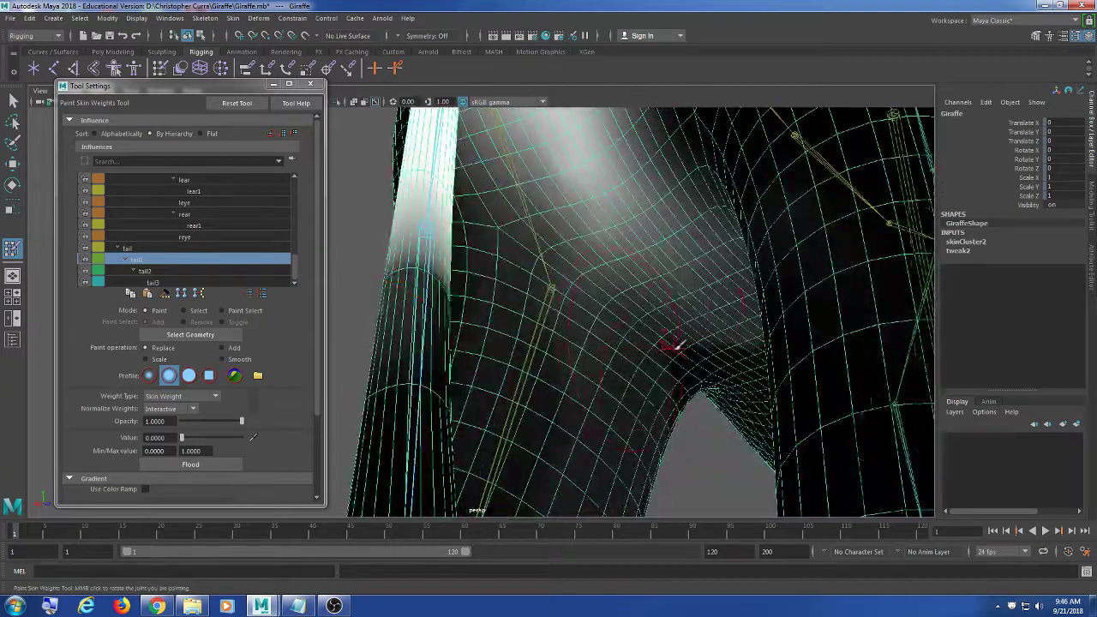
pyautogui.keyDown('alt'); pyautogui.moveTo(677, 346); pyautogui.dragTo(713, 336); pyautogui.keyUp('alt')
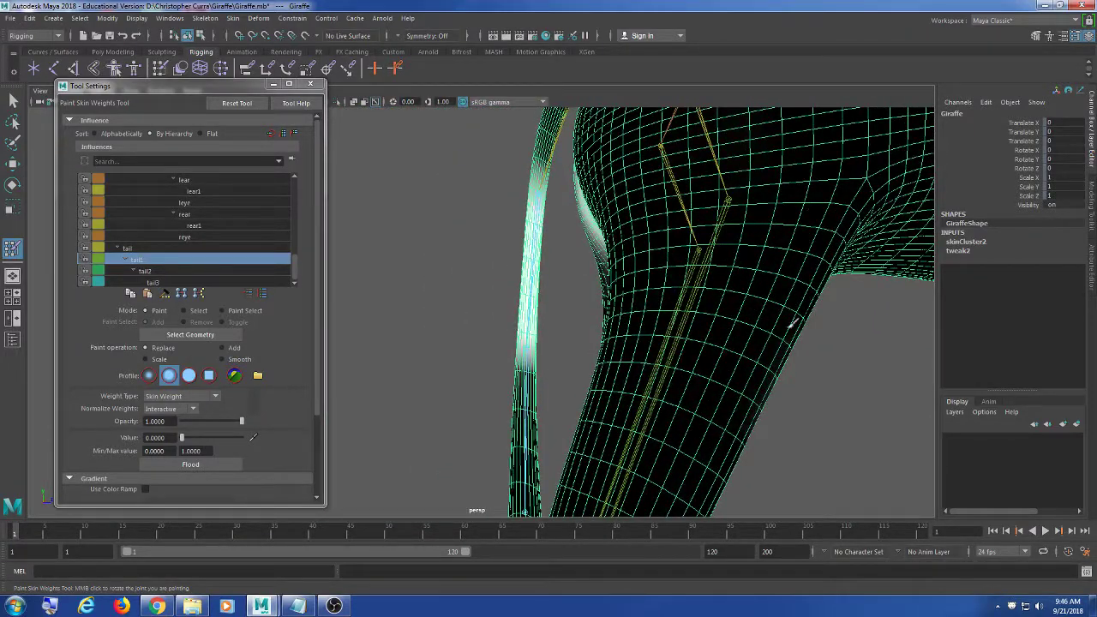
pyautogui.keyDown('alt'); pyautogui.moveTo(794, 323); pyautogui.dragTo(749, 228); pyautogui.keyUp('alt')
pyautogui.moveTo(711, 320)
pyautogui.keyDown('alt'); pyautogui.mouseDown()
pyautogui.moveTo(524, 346)
pyautogui.moveTo(517, 358)
pyautogui.moveTo(452, 356)
pyautogui.moveTo(774, 334)
pyautogui.moveTo(617, 354)
pyautogui.moveTo(628, 346)
pyautogui.mouseUp(); pyautogui.keyUp('alt')
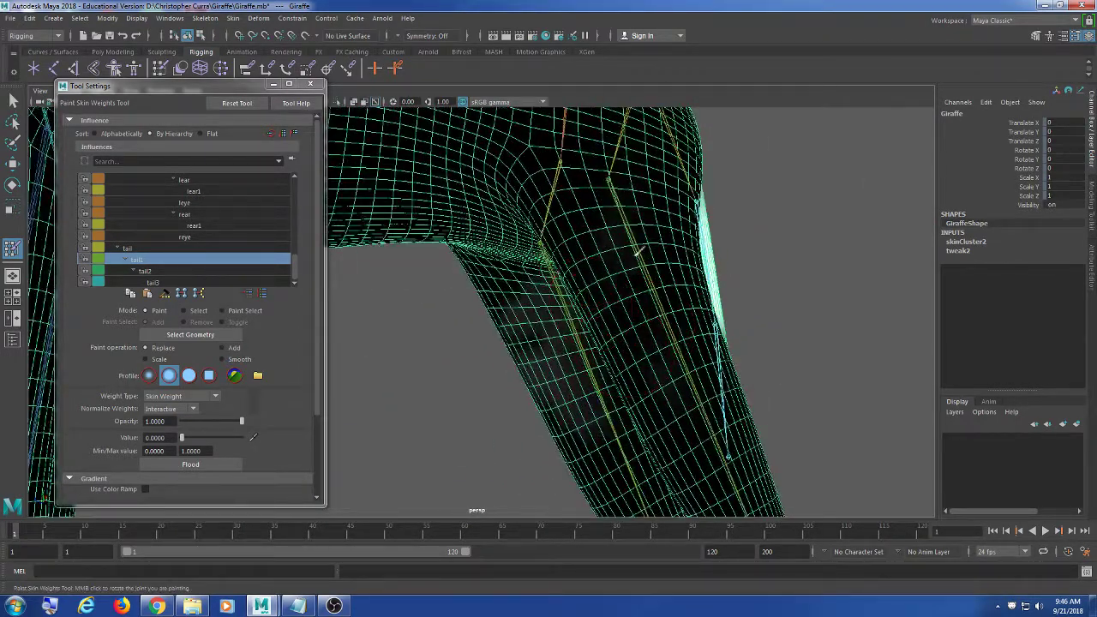
pyautogui.keyDown('alt'); pyautogui.moveTo(627, 302); pyautogui.dragTo(583, 232); pyautogui.keyUp('alt')
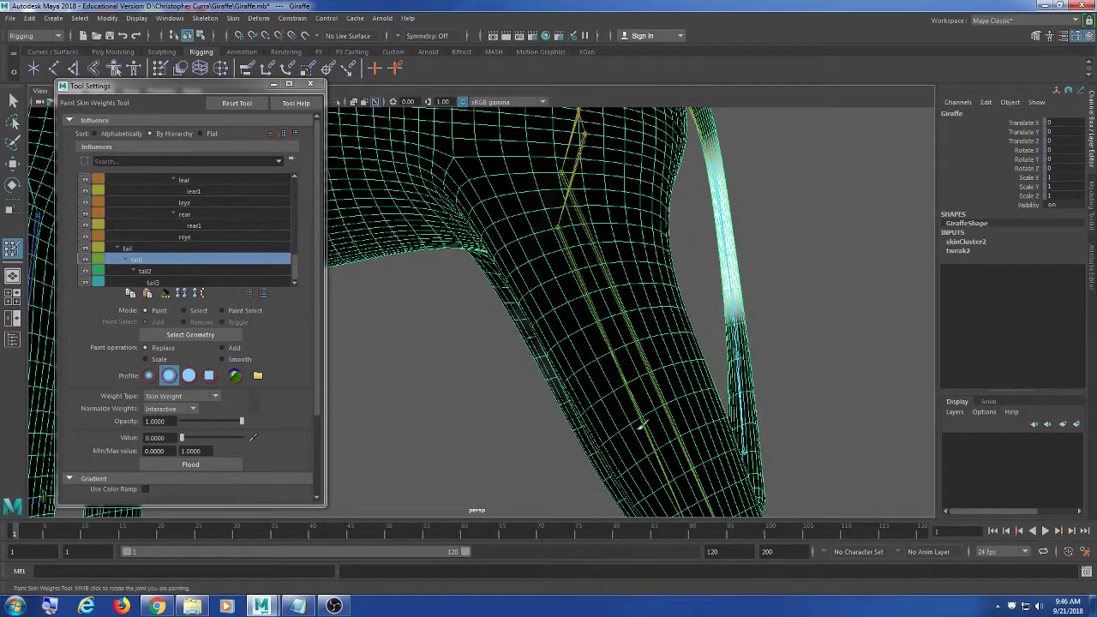
pyautogui.keyDown('alt'); pyautogui.moveTo(639, 426); pyautogui.dragTo(515, 227); pyautogui.keyUp('alt')
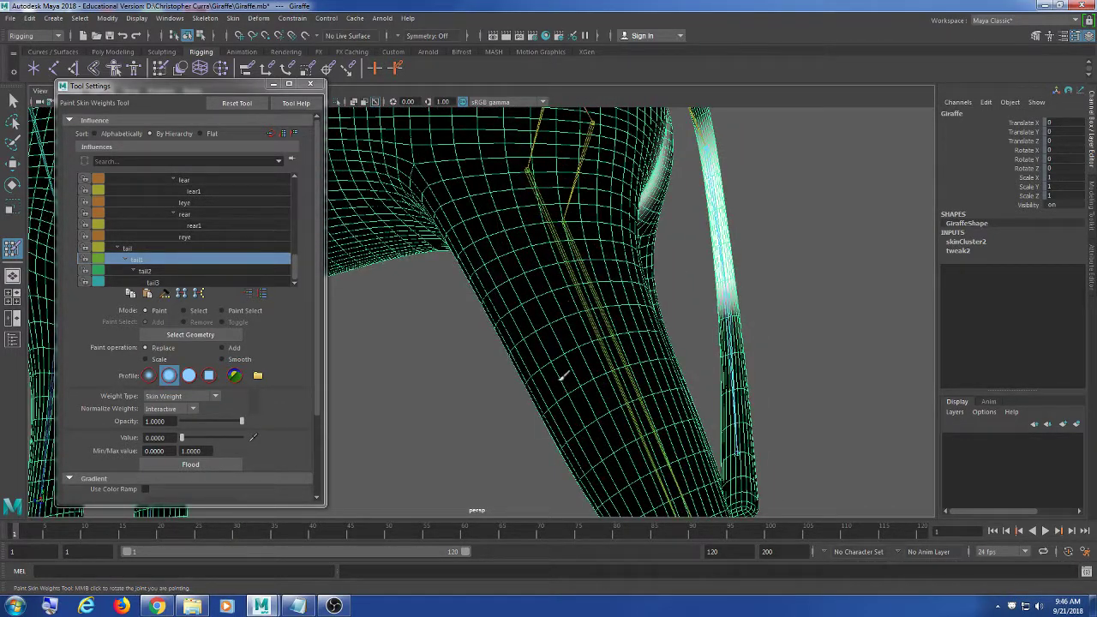
pyautogui.keyDown('alt'); pyautogui.moveTo(619, 475); pyautogui.dragTo(633, 407); pyautogui.keyUp('alt')
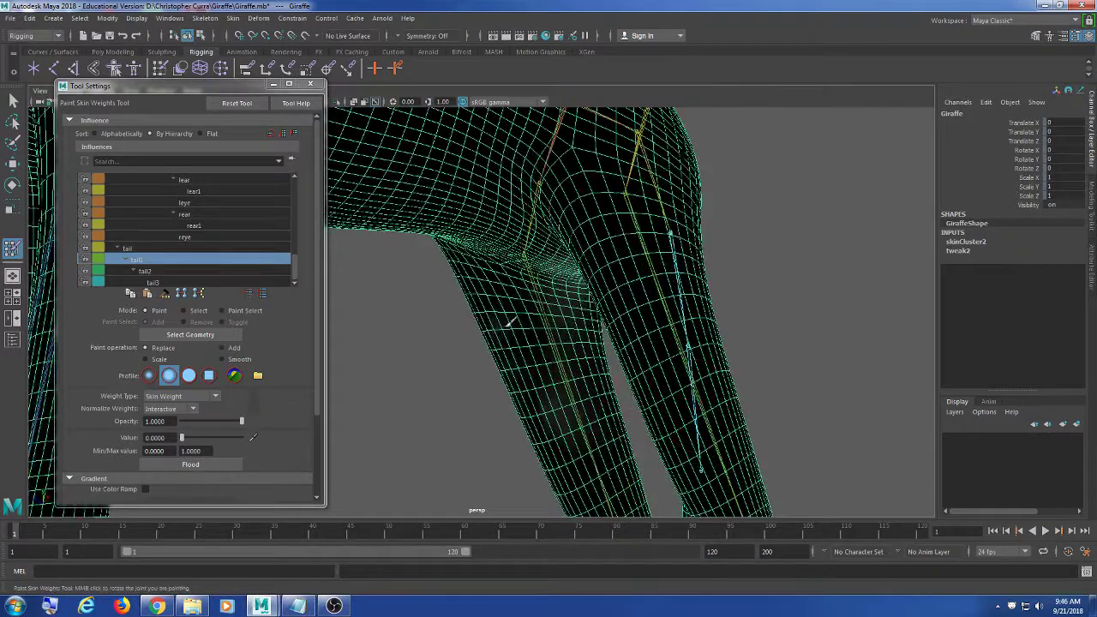
pyautogui.keyDown('alt'); pyautogui.moveTo(581, 449); pyautogui.dragTo(580, 375); pyautogui.keyUp('alt')
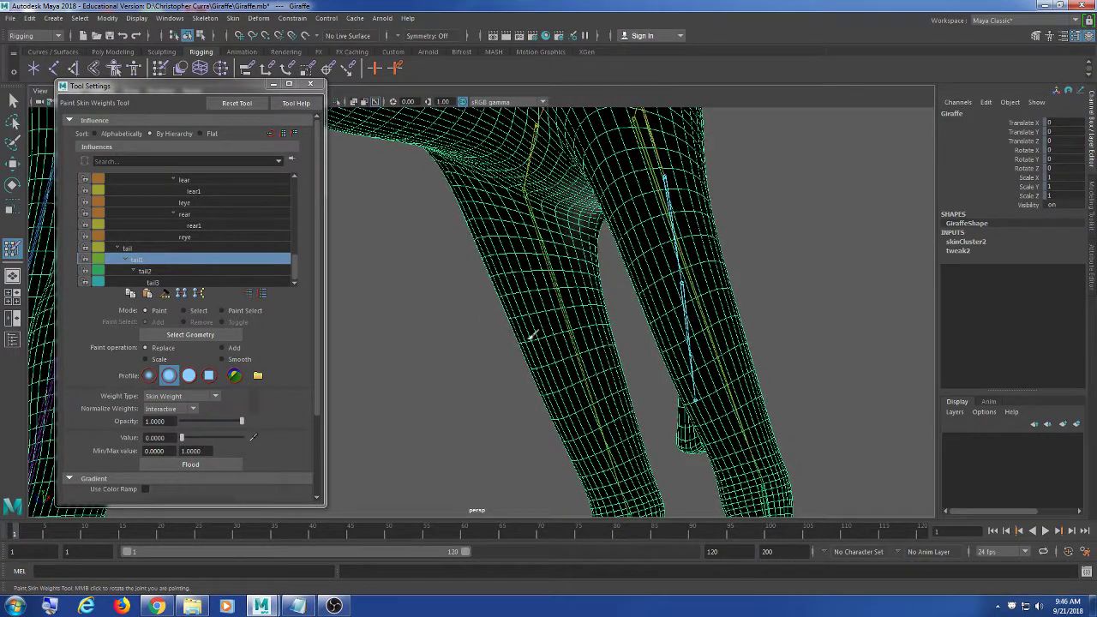
pyautogui.keyDown('alt'); pyautogui.moveTo(503, 215); pyautogui.dragTo(559, 289); pyautogui.keyUp('alt')
pyautogui.keyDown('alt'); pyautogui.moveTo(558, 289); pyautogui.dragTo(659, 313, button='right'); pyautogui.keyUp('alt')
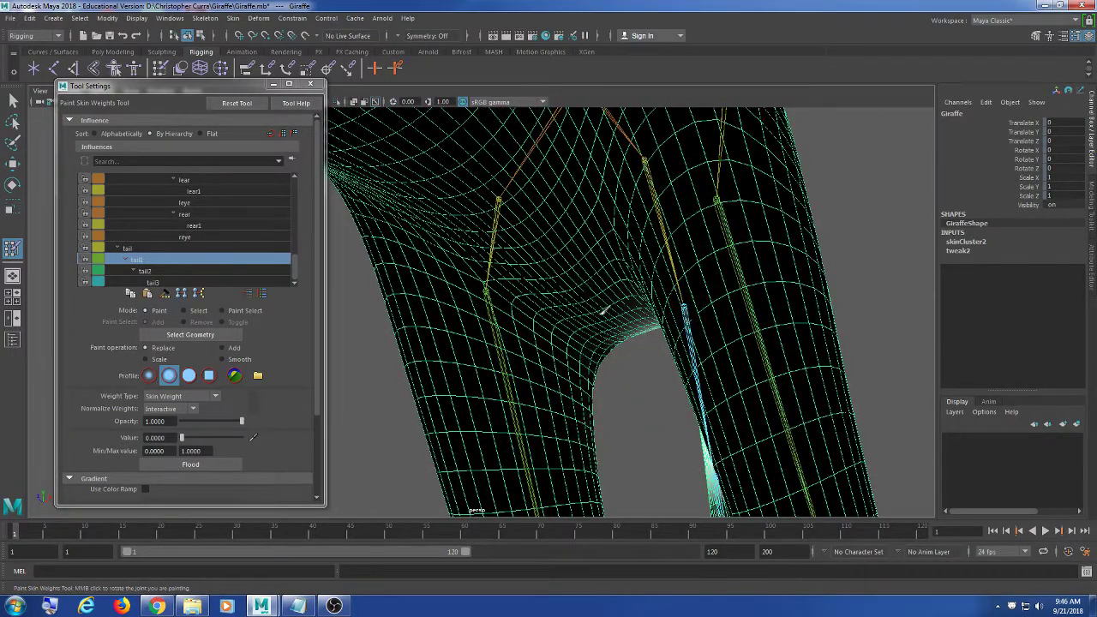
pyautogui.keyDown('alt'); pyautogui.moveTo(604, 310); pyautogui.dragTo(687, 405); pyautogui.keyUp('alt')
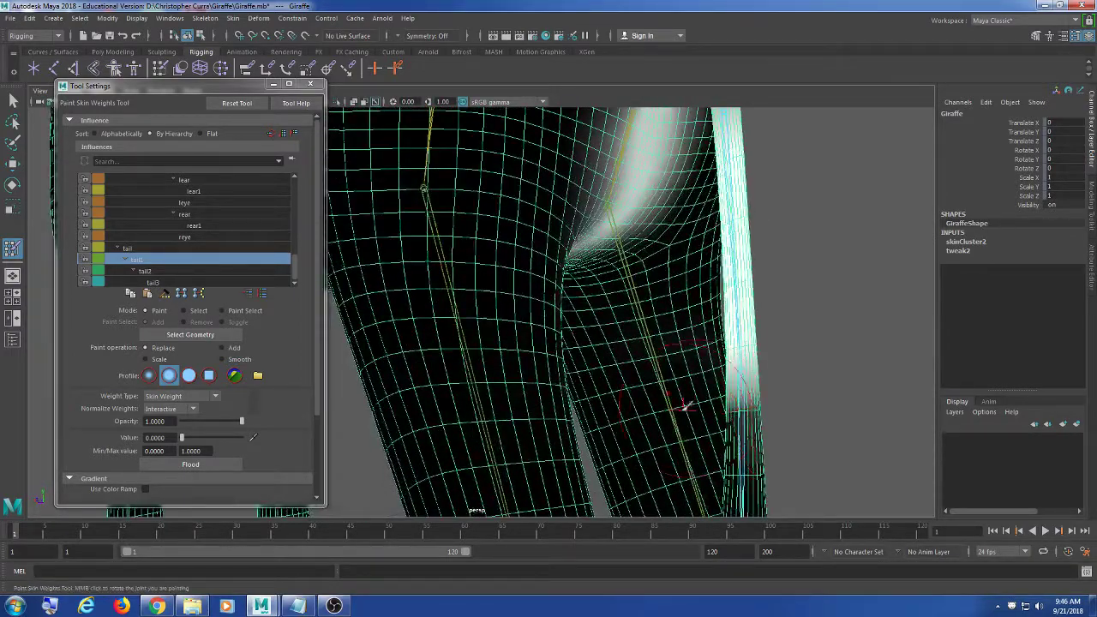
# Paint away the faint tail1 influence left on the opposite hind leg's inner thigh
pyautogui.keyDown('alt'); pyautogui.moveTo(578, 372); pyautogui.dragTo(660, 360); pyautogui.keyUp('alt')
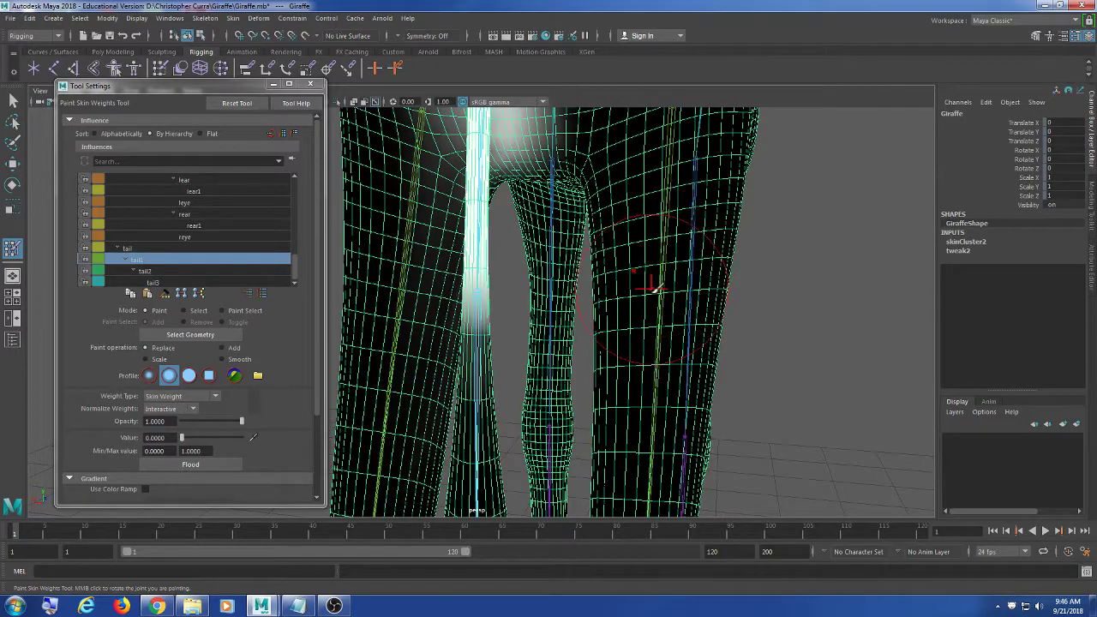
pyautogui.keyDown('alt'); pyautogui.moveTo(655, 289); pyautogui.dragTo(566, 392); pyautogui.keyUp('alt')
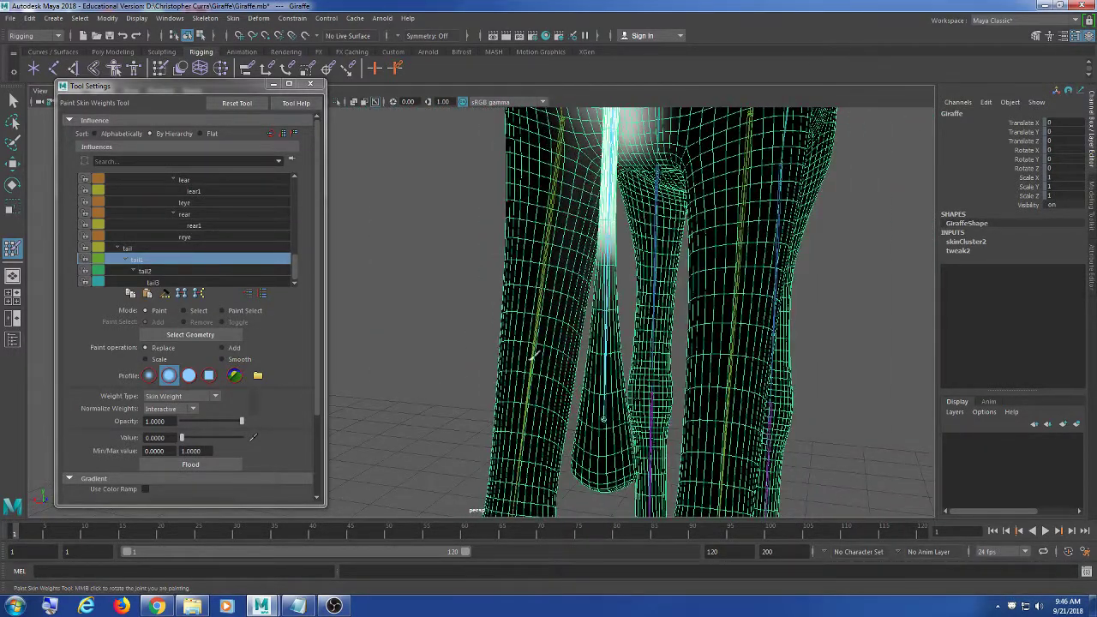
pyautogui.keyDown('alt'); pyautogui.moveTo(533, 357); pyautogui.dragTo(502, 343); pyautogui.keyUp('alt')
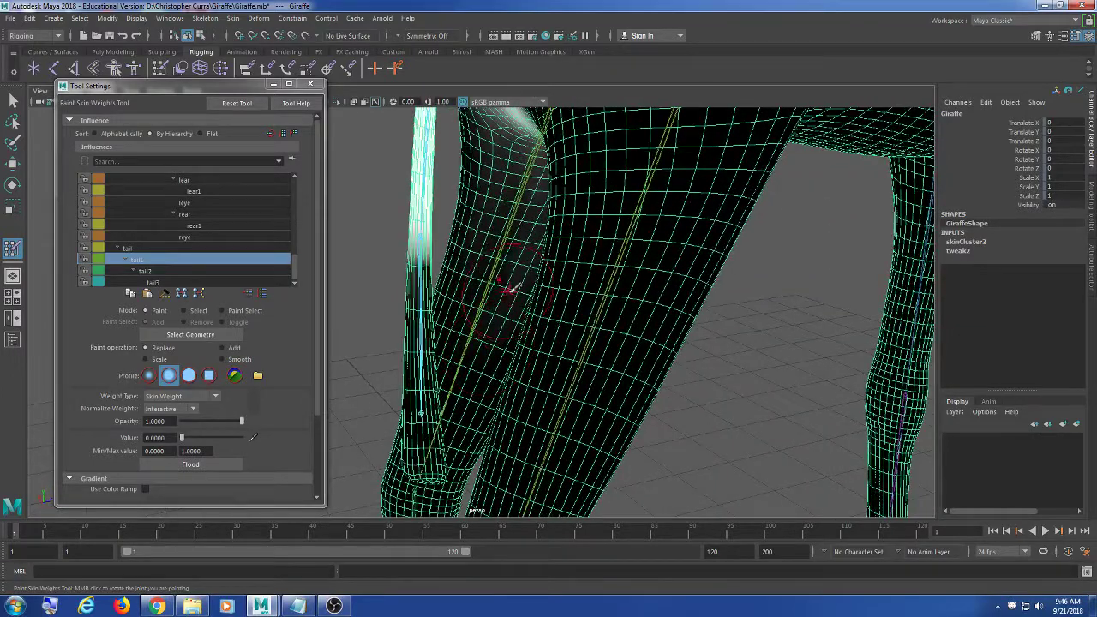
pyautogui.keyDown('alt'); pyautogui.moveTo(512, 293); pyautogui.dragTo(586, 388); pyautogui.keyUp('alt')
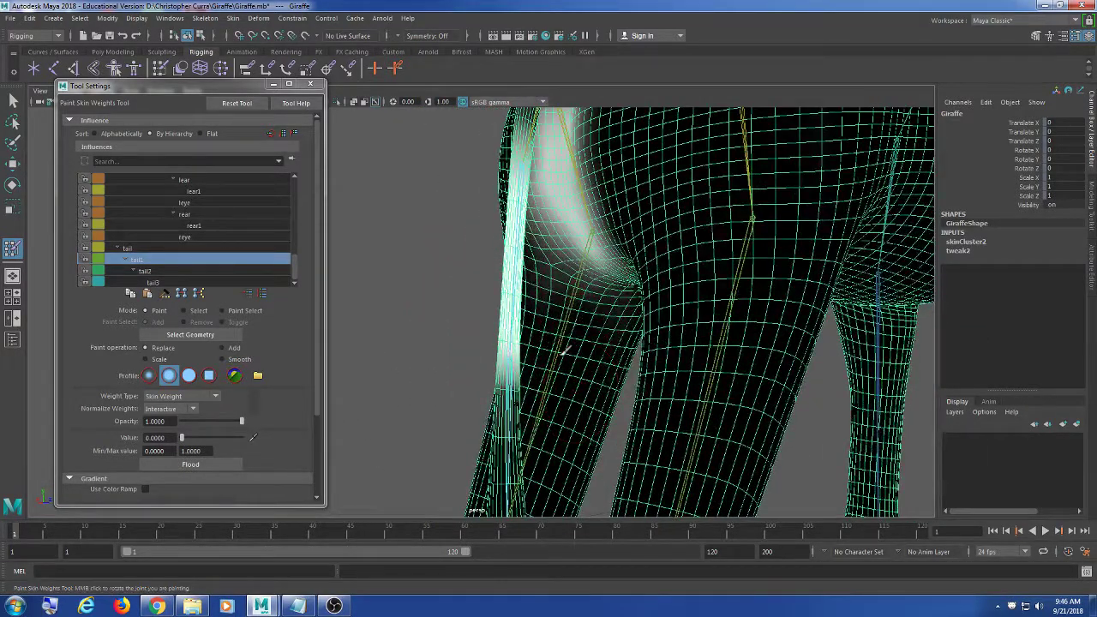
# Erase the strip of tail1 influence running from the crotch up to the lower buttocks behind the tail
pyautogui.moveTo(564, 350)
pyautogui.mouseDown()
pyautogui.moveTo(573, 287)
pyautogui.moveTo(613, 384)
pyautogui.moveTo(657, 338)
pyautogui.moveTo(612, 318)
pyautogui.moveTo(617, 294)
pyautogui.moveTo(623, 345)
pyautogui.mouseUp()
pyautogui.keyDown('alt'); pyautogui.moveTo(622, 345); pyautogui.dragTo(677, 326, button='right'); pyautogui.keyUp('alt')
pyautogui.moveTo(677, 326)
pyautogui.keyDown('alt'); pyautogui.mouseDown()
pyautogui.moveTo(686, 406)
pyautogui.moveTo(653, 320)
pyautogui.mouseUp(); pyautogui.keyUp('alt')
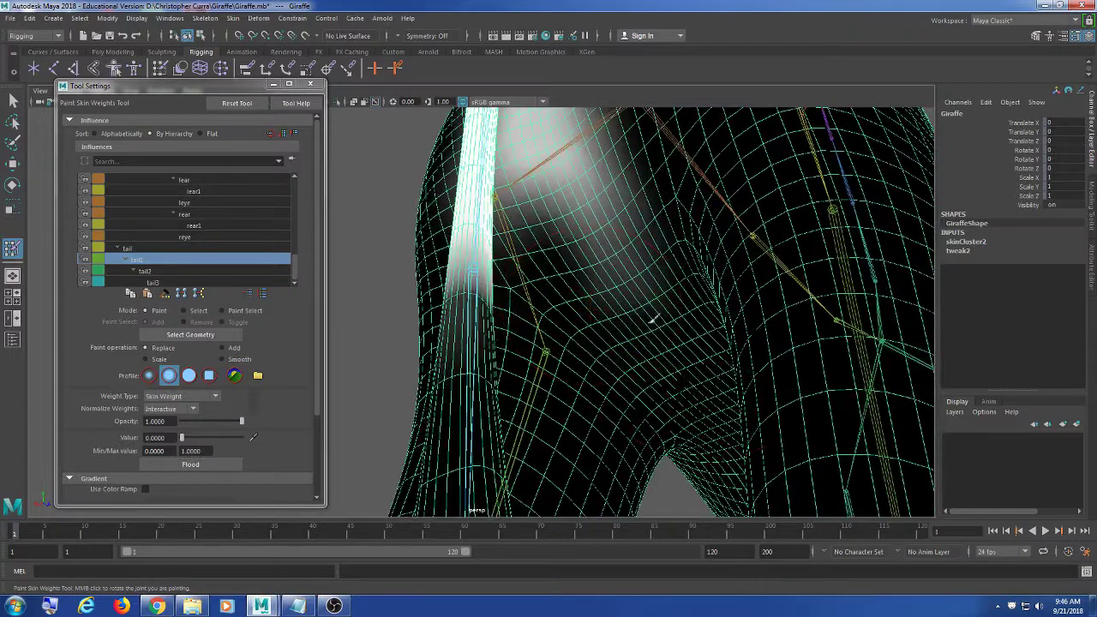
pyautogui.moveTo(611, 233)
pyautogui.mouseDown()
pyautogui.moveTo(591, 199)
pyautogui.moveTo(566, 219)
pyautogui.mouseUp()
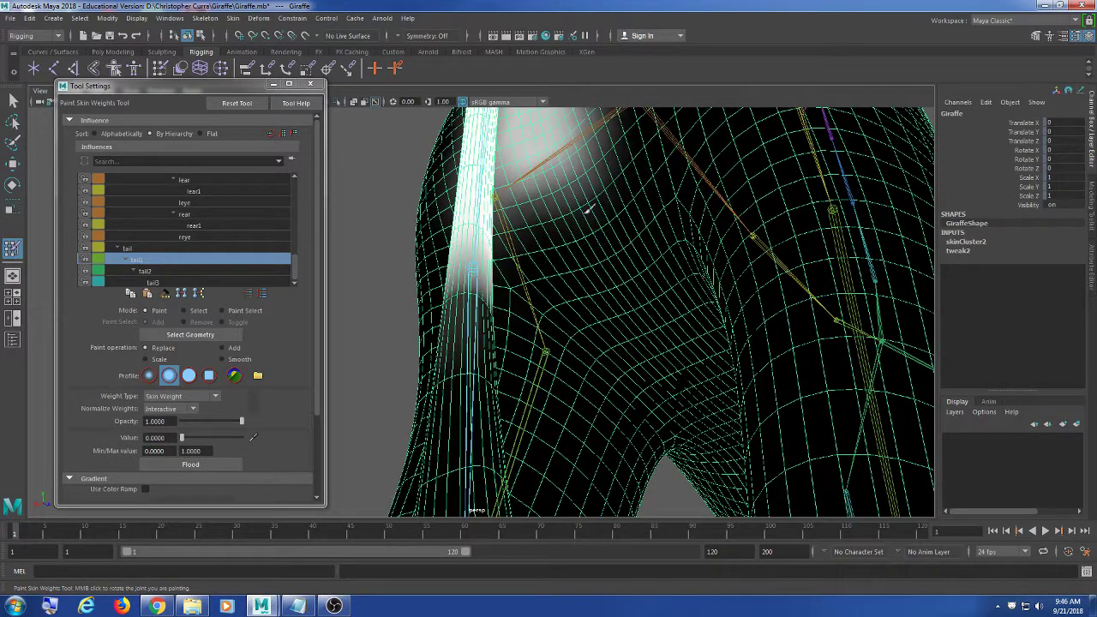
pyautogui.keyDown('alt'); pyautogui.moveTo(636, 266); pyautogui.dragTo(577, 245); pyautogui.keyUp('alt')
pyautogui.scroll(-1, 595, 285)
pyautogui.moveTo(548, 295)
pyautogui.mouseDown()
pyautogui.moveTo(516, 282)
pyautogui.moveTo(505, 306)
pyautogui.moveTo(566, 310)
pyautogui.moveTo(576, 431)
pyautogui.mouseUp()
pyautogui.scroll(-3, 504, 306)
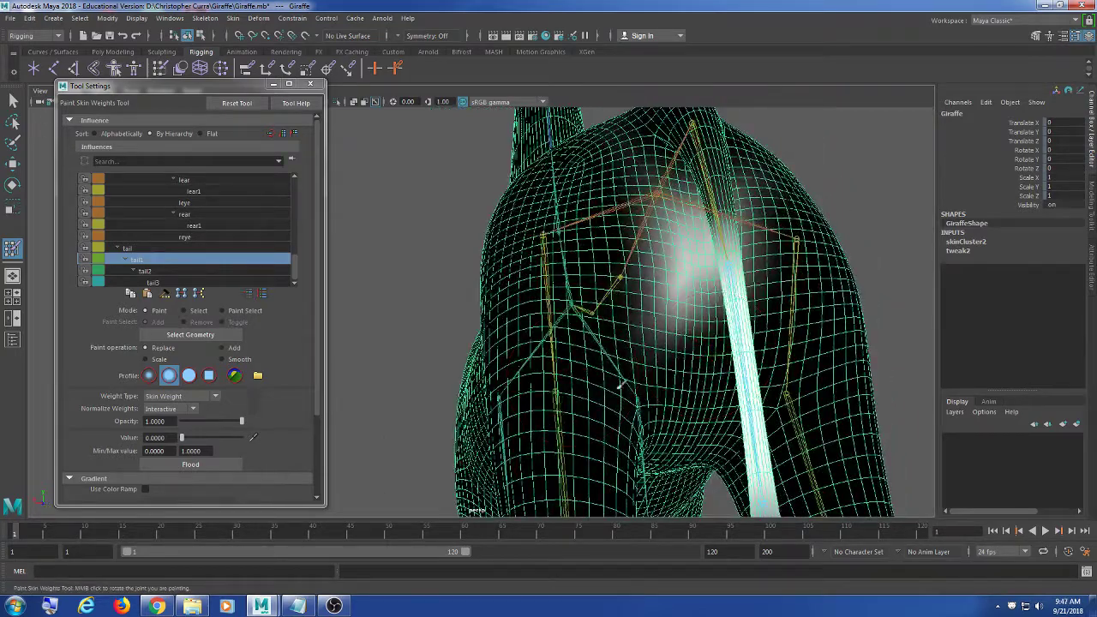
# Paint out the remaining tail1 influence on the buttocks beside the tail, keeping it only on the tail itself
pyautogui.moveTo(620, 385)
pyautogui.mouseDown()
pyautogui.moveTo(677, 360)
pyautogui.moveTo(628, 289)
pyautogui.mouseUp()
pyautogui.keyDown('alt'); pyautogui.moveTo(631, 327); pyautogui.dragTo(730, 299); pyautogui.keyUp('alt')
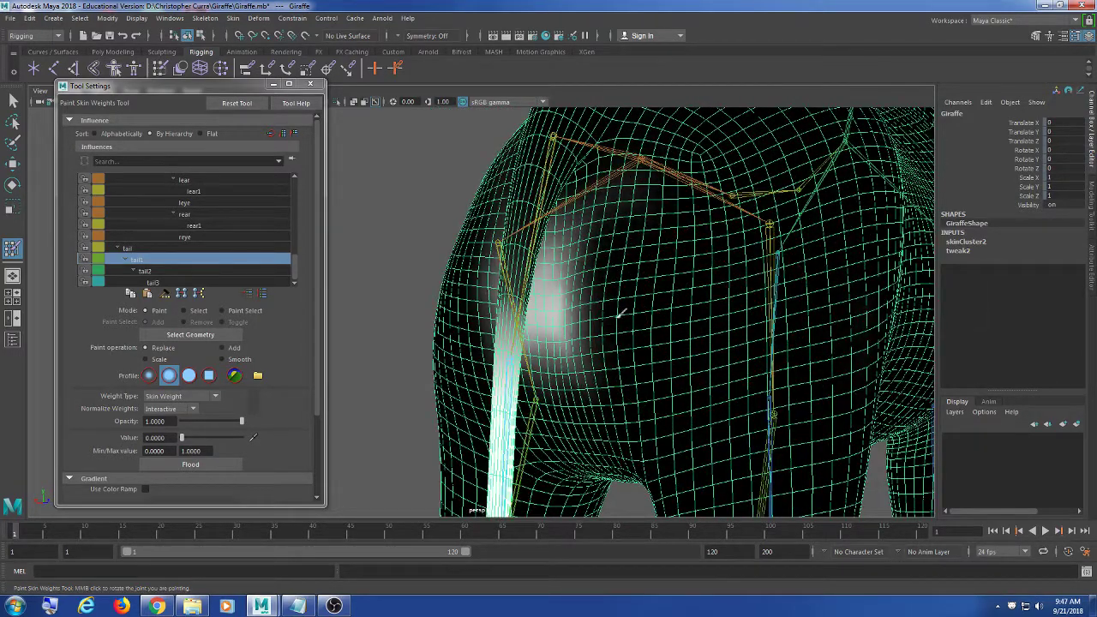
pyautogui.keyDown('alt'); pyautogui.moveTo(607, 335); pyautogui.dragTo(550, 316); pyautogui.keyUp('alt')
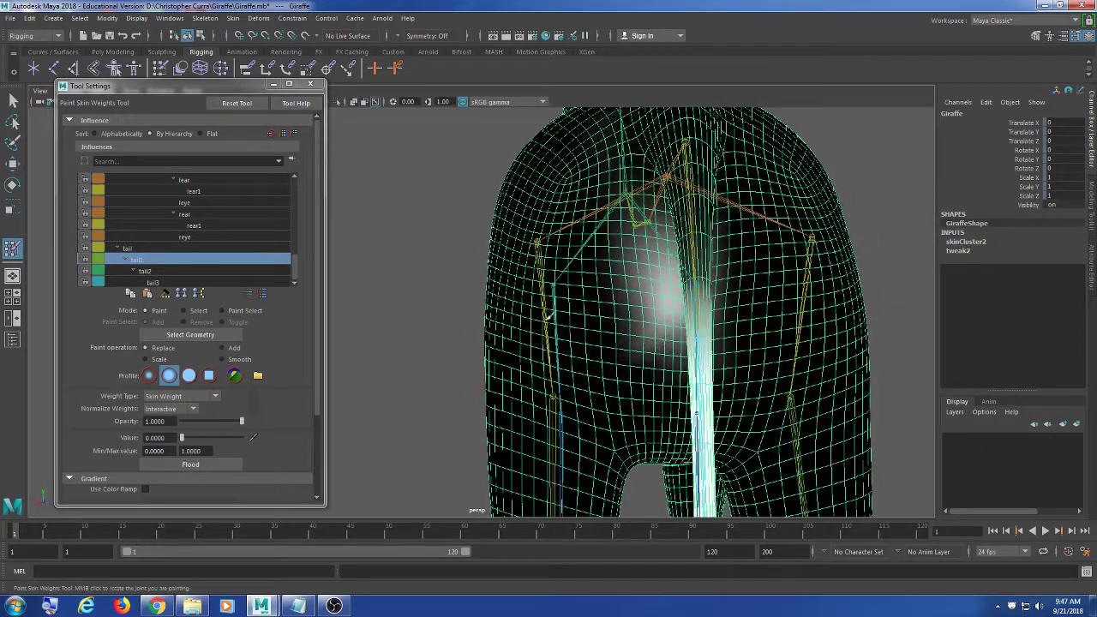
pyautogui.keyDown('alt'); pyautogui.moveTo(593, 272); pyautogui.dragTo(569, 255); pyautogui.keyUp('alt')
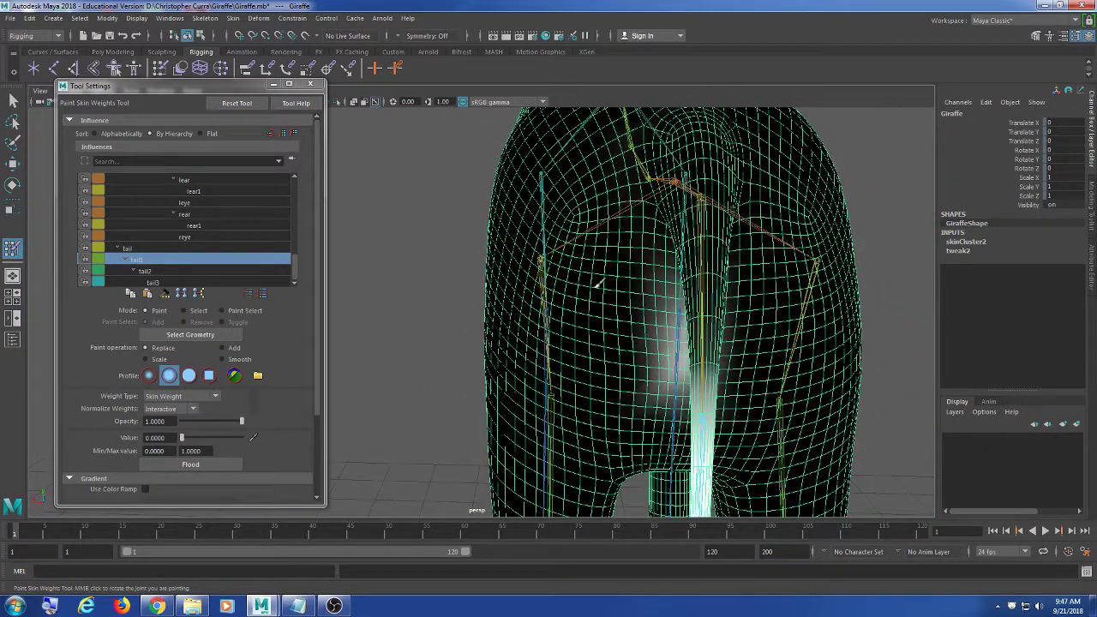
pyautogui.keyDown('alt'); pyautogui.moveTo(629, 343); pyautogui.dragTo(649, 393); pyautogui.keyUp('alt')
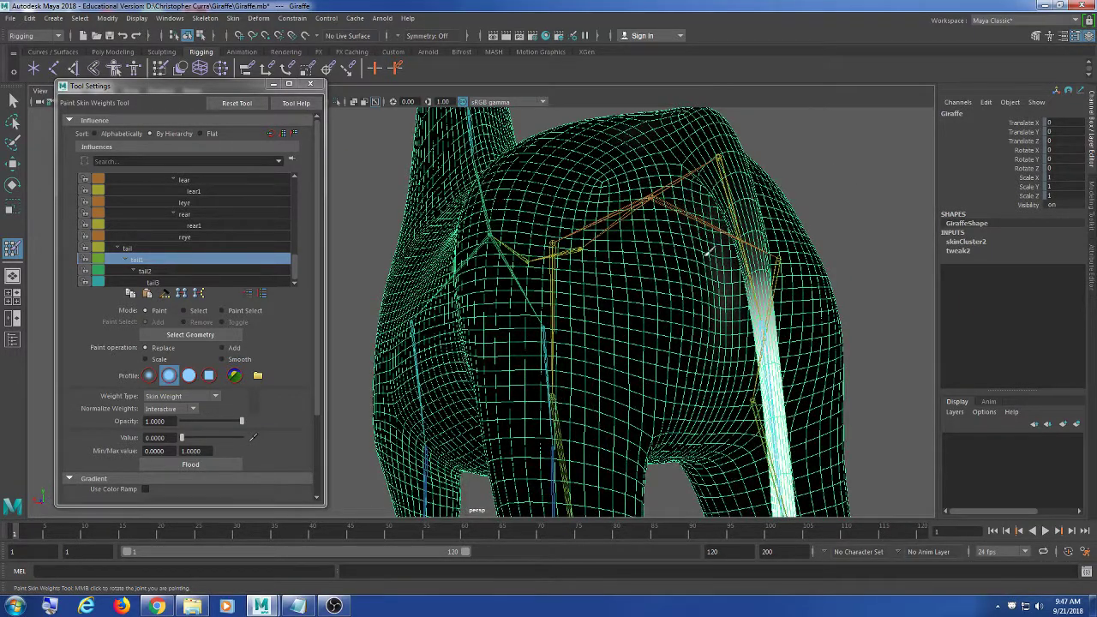
pyautogui.keyDown('alt'); pyautogui.moveTo(710, 306); pyautogui.dragTo(614, 326); pyautogui.keyUp('alt')
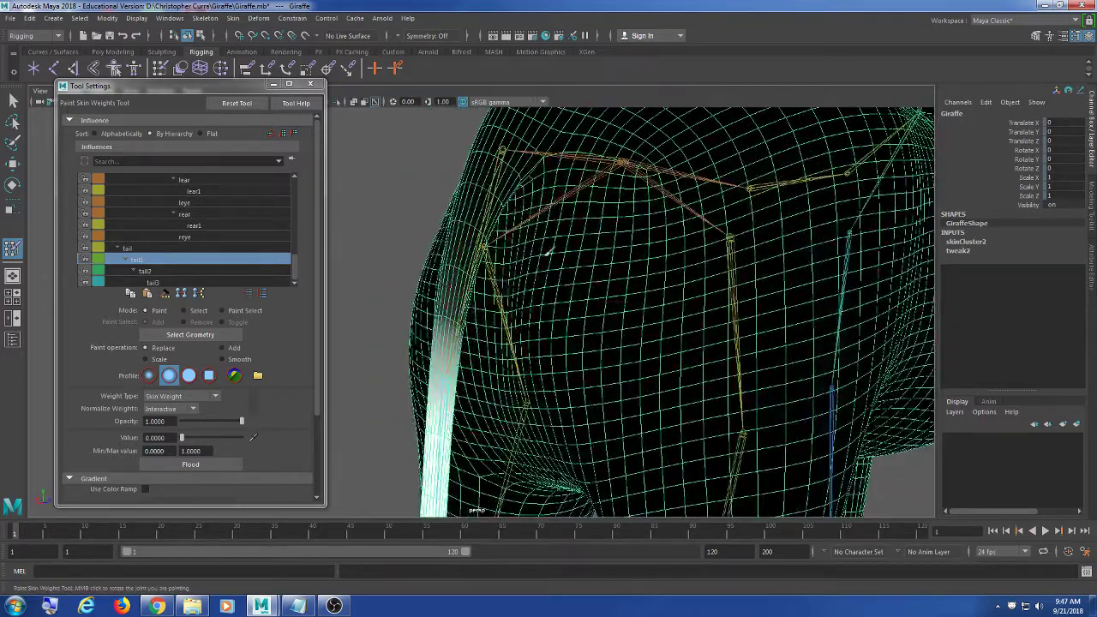
pyautogui.keyDown('alt'); pyautogui.moveTo(558, 435); pyautogui.dragTo(587, 442); pyautogui.keyUp('alt')
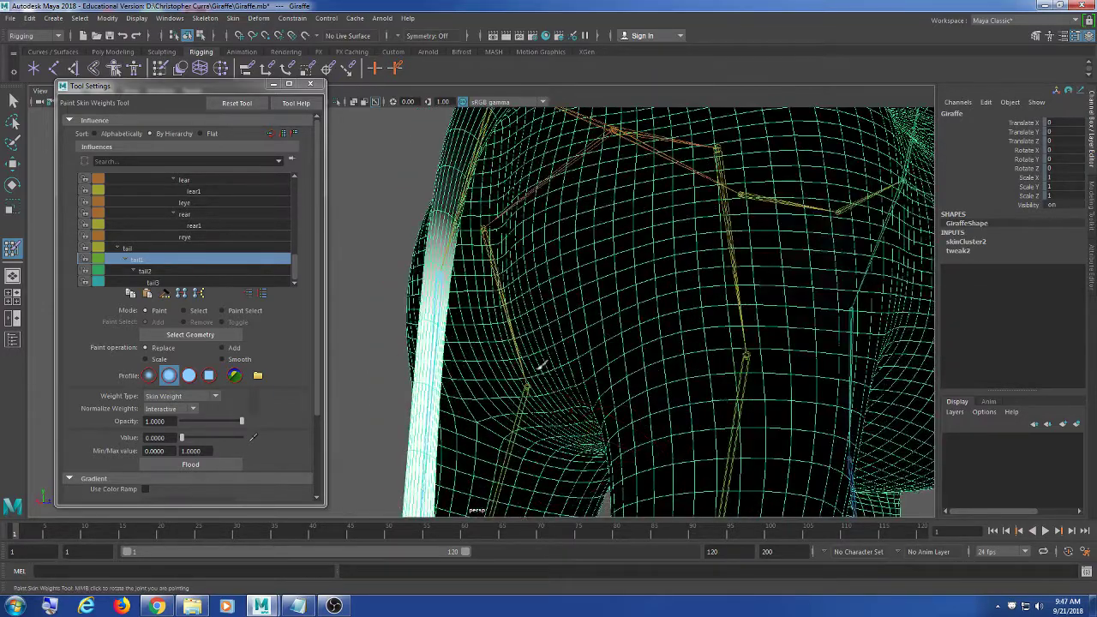
# Inspect the rump, hind legs and tail from all sides for leftover tail1 influence
pyautogui.keyDown('alt'); pyautogui.moveTo(508, 243); pyautogui.dragTo(598, 331, button='middle'); pyautogui.keyUp('alt')
pyautogui.keyDown('alt'); pyautogui.moveTo(597, 331); pyautogui.dragTo(607, 265); pyautogui.keyUp('alt')
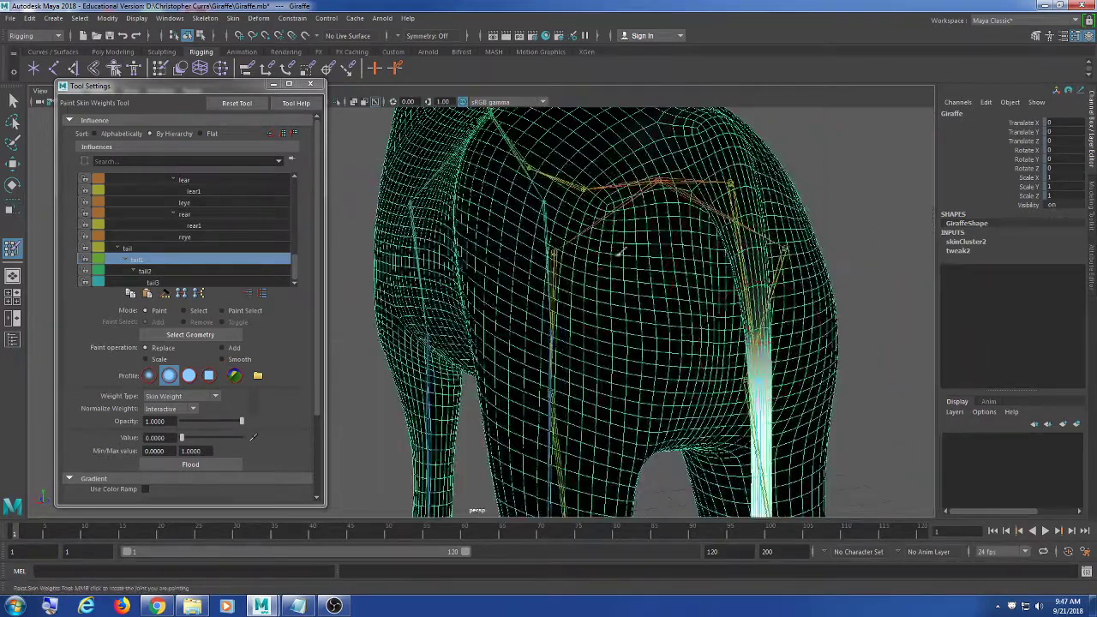
pyautogui.keyDown('alt'); pyautogui.moveTo(620, 247); pyautogui.dragTo(555, 343, button='middle'); pyautogui.keyUp('alt')
pyautogui.keyDown('alt'); pyautogui.moveTo(554, 343); pyautogui.dragTo(512, 398); pyautogui.keyUp('alt')
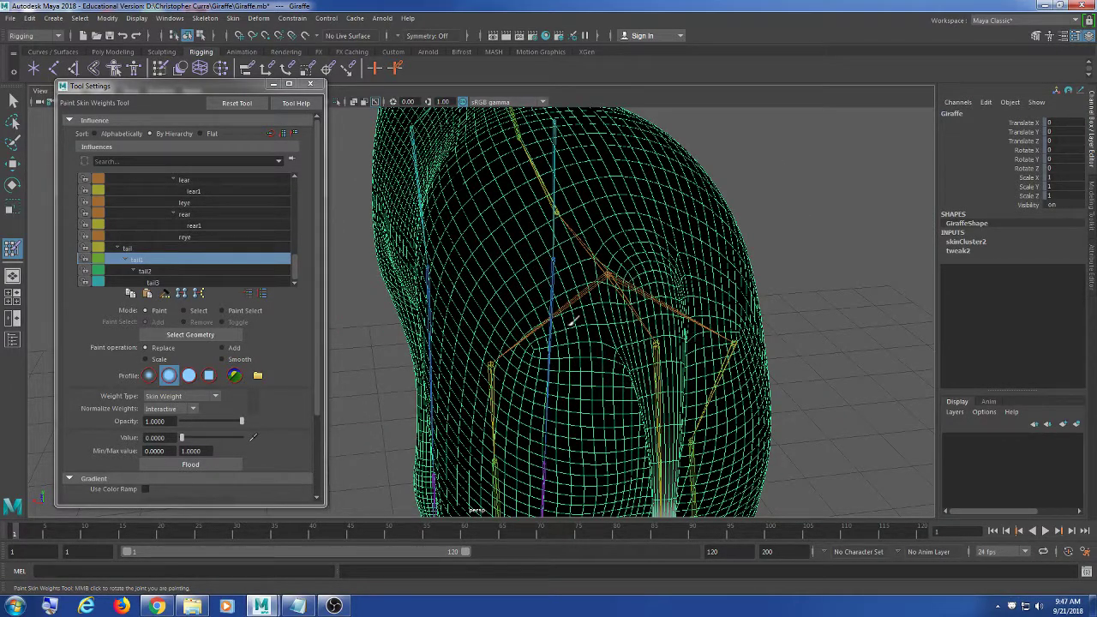
pyautogui.keyDown('alt'); pyautogui.moveTo(687, 318); pyautogui.dragTo(609, 311); pyautogui.keyUp('alt')
pyautogui.keyDown('alt'); pyautogui.moveTo(666, 272); pyautogui.dragTo(661, 289, button='right'); pyautogui.keyUp('alt')
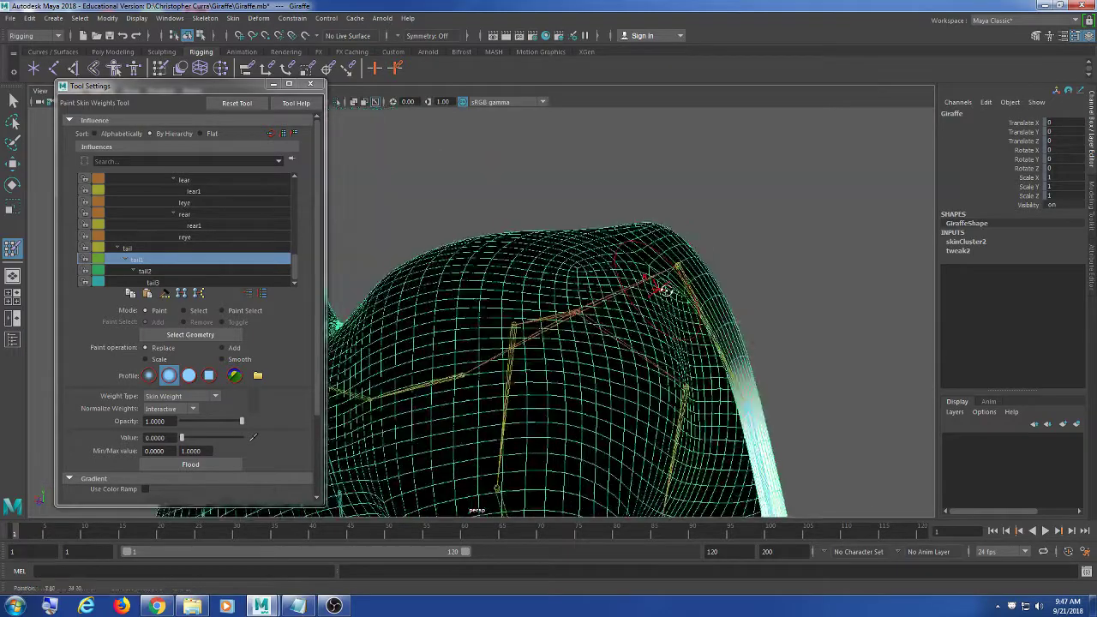
pyautogui.moveTo(661, 289)
pyautogui.keyDown('alt'); pyautogui.mouseDown()
pyautogui.moveTo(658, 326)
pyautogui.moveTo(595, 242)
pyautogui.mouseUp(); pyautogui.keyUp('alt')
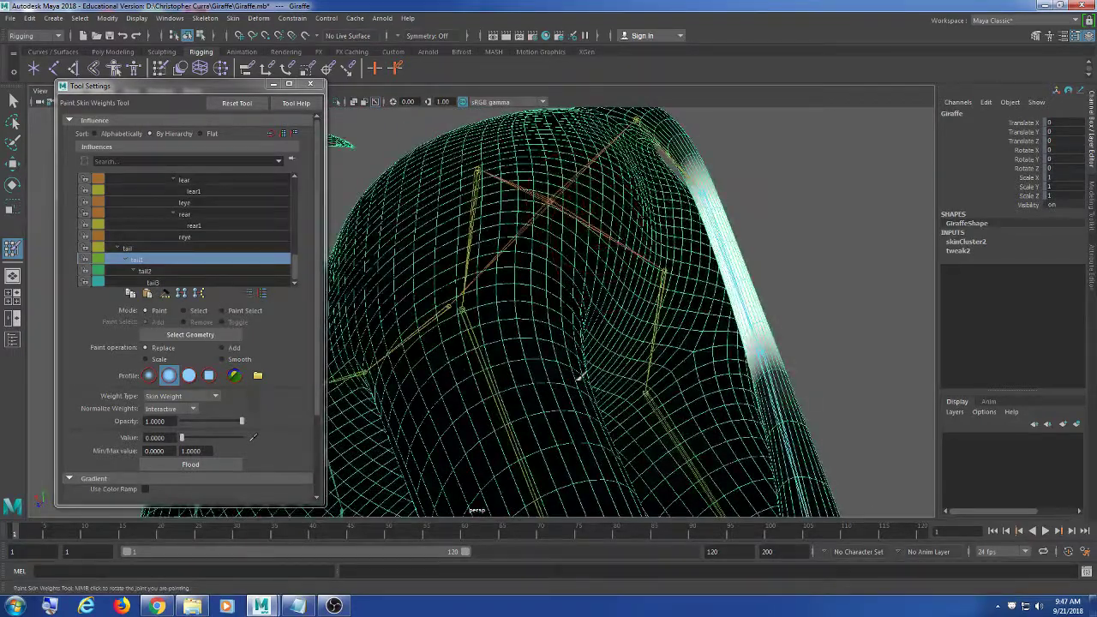
pyautogui.keyDown('alt'); pyautogui.moveTo(583, 382); pyautogui.dragTo(621, 295); pyautogui.keyUp('alt')
pyautogui.keyDown('alt'); pyautogui.moveTo(638, 373); pyautogui.dragTo(661, 374); pyautogui.keyUp('alt')
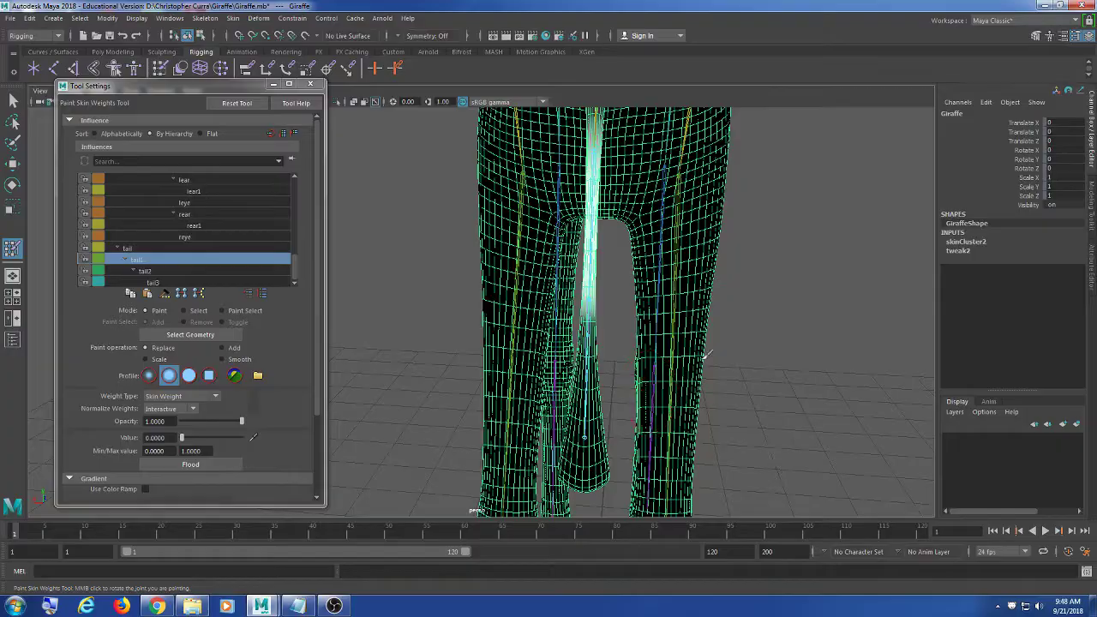
pyautogui.keyDown('alt'); pyautogui.moveTo(650, 388); pyautogui.dragTo(633, 297); pyautogui.keyUp('alt')
pyautogui.moveTo(625, 345)
pyautogui.keyDown('alt'); pyautogui.mouseDown()
pyautogui.moveTo(617, 314)
pyautogui.moveTo(568, 345)
pyautogui.moveTo(654, 342)
pyautogui.moveTo(636, 346)
pyautogui.mouseUp(); pyautogui.keyUp('alt')
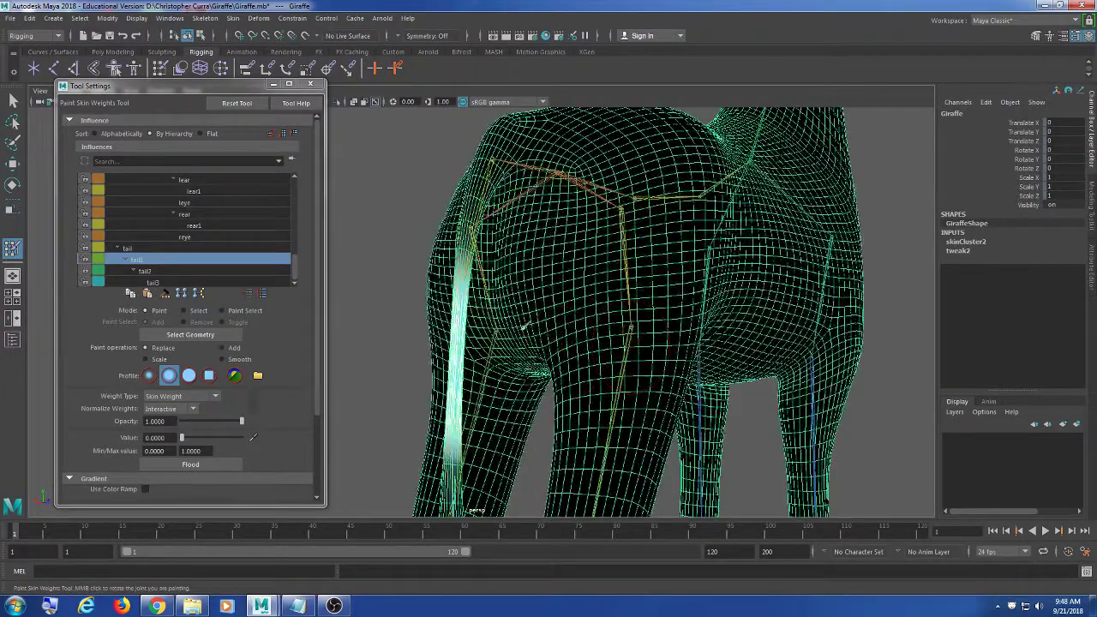
pyautogui.keyDown('alt'); pyautogui.moveTo(551, 335); pyautogui.dragTo(659, 354); pyautogui.keyUp('alt')
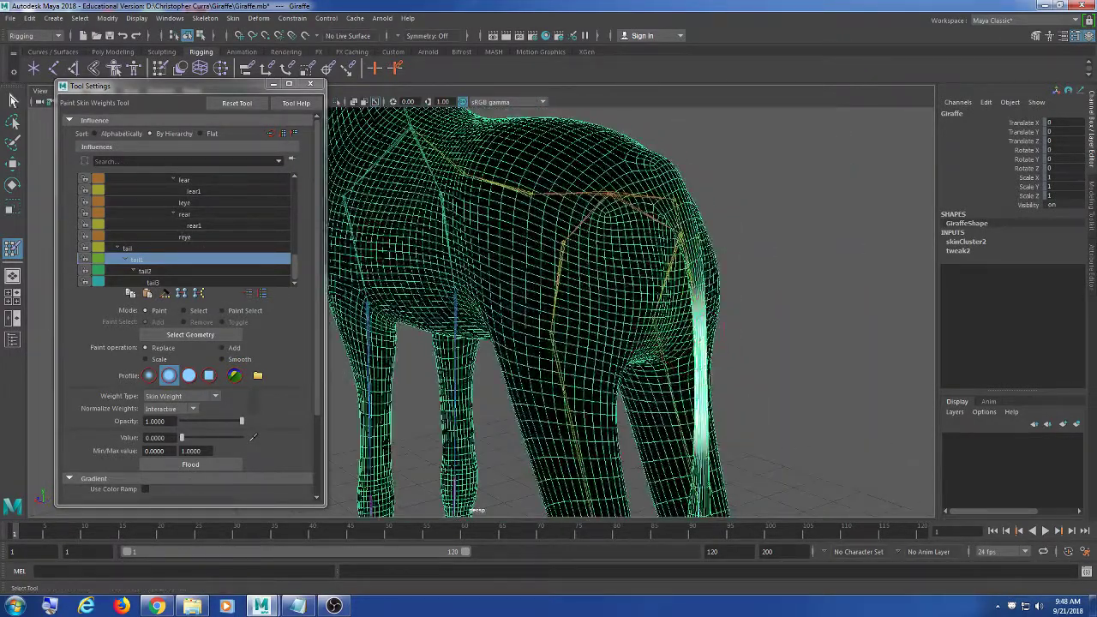
# Test-rotate the tail1 joint to check how the tail and rump deform, and undo the rotation
pyautogui.press('q')
pyautogui.moveTo(666, 283)
pyautogui.keyDown('alt'); pyautogui.mouseDown()
pyautogui.moveTo(634, 287)
pyautogui.moveTo(692, 292)
pyautogui.moveTo(709, 327)
pyautogui.mouseUp(); pyautogui.keyUp('alt')
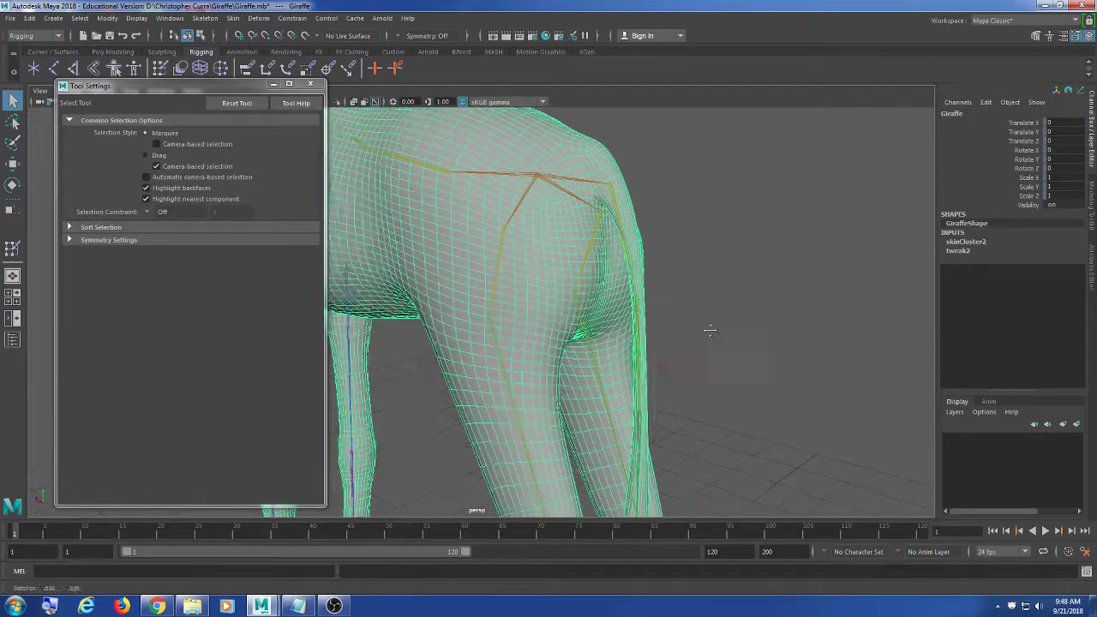
pyautogui.scroll(5, 709, 327)
pyautogui.click(738, 315)
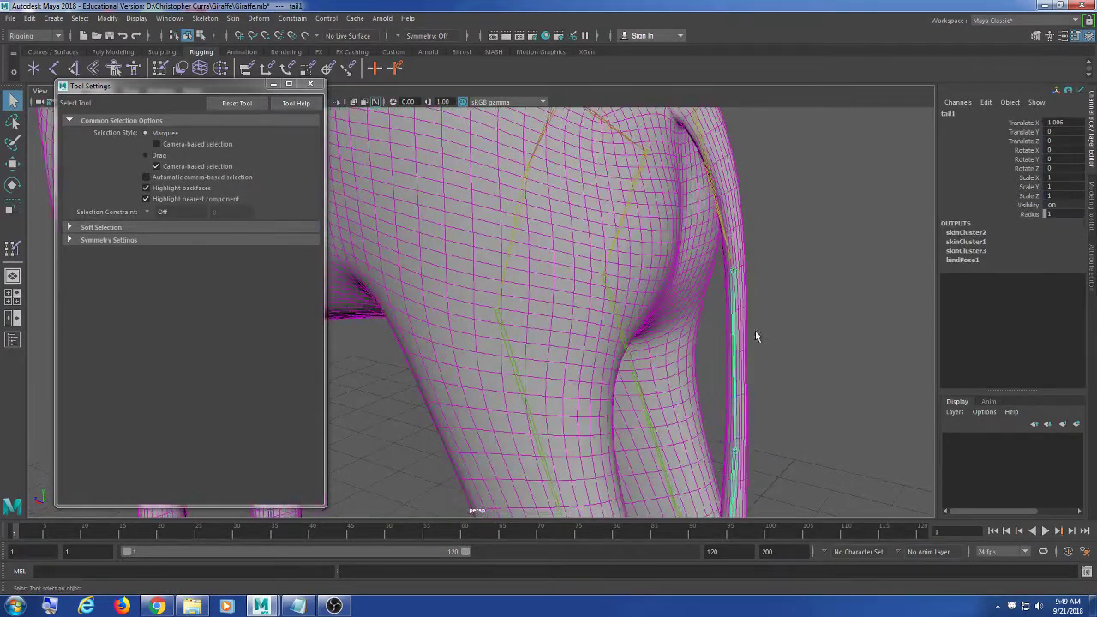
pyautogui.press('e')
pyautogui.moveTo(778, 257); pyautogui.dragTo(746, 222)
pyautogui.hotkey('ctrl', 'z')
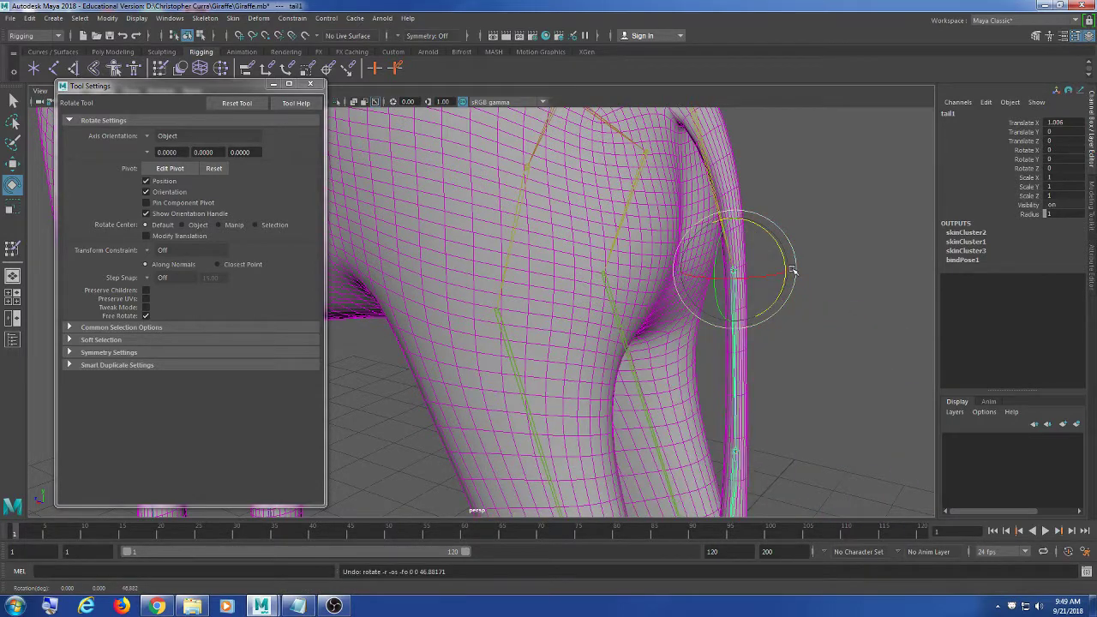
# Test-rotate the tail joint at the tail's root and undo the rotation
pyautogui.click(691, 148)
pyautogui.moveTo(738, 164); pyautogui.dragTo(761, 178)
pyautogui.hotkey('ctrl', 'z')
pyautogui.scroll(-2, 774, 334)
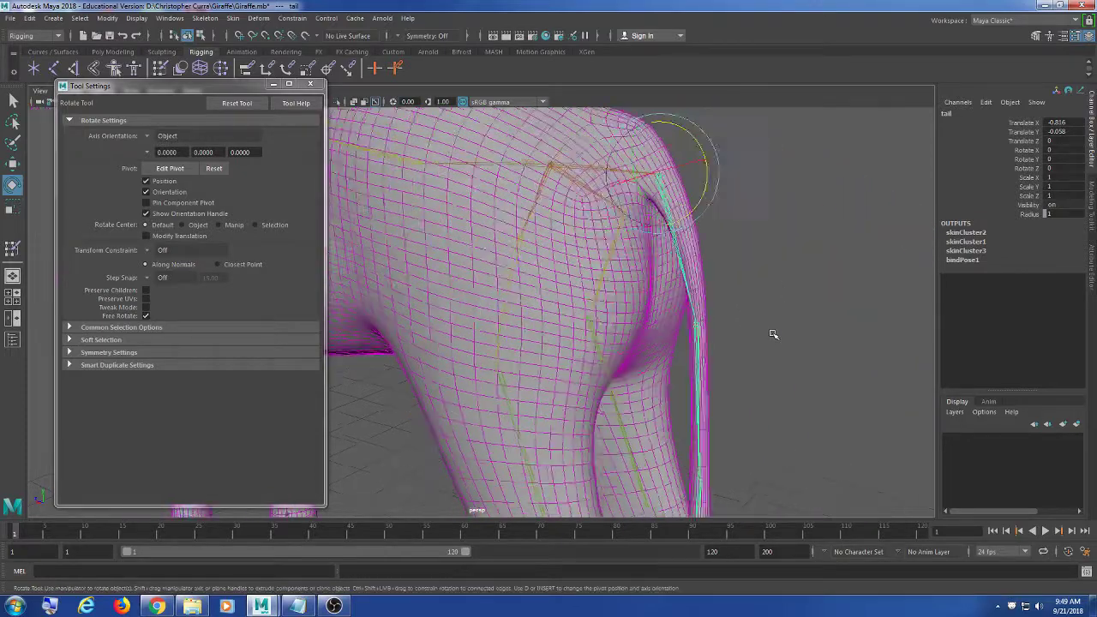
# Reopen Paint Skin Weights on the giraffe mesh and display the tail2 joint's influence
pyautogui.keyDown('alt'); pyautogui.moveTo(775, 333); pyautogui.dragTo(760, 262, button='middle'); pyautogui.keyUp('alt')
pyautogui.keyDown('alt'); pyautogui.moveTo(757, 265); pyautogui.dragTo(711, 283); pyautogui.keyUp('alt')
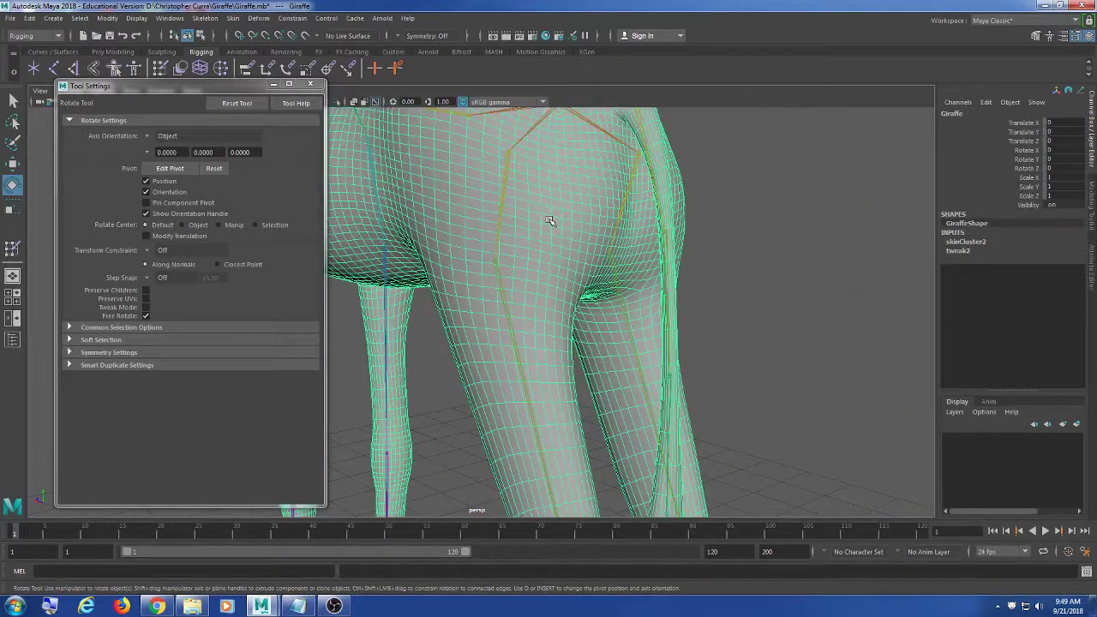
pyautogui.click(547, 213)
pyautogui.click(161, 69)
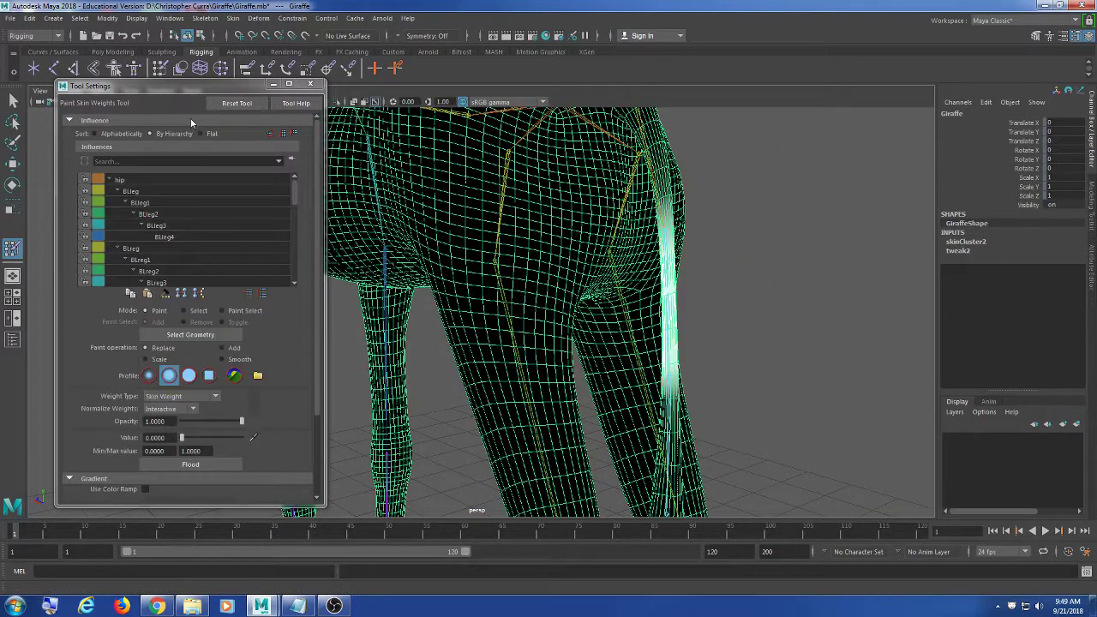
pyautogui.scroll(-3, 158, 270)
pyautogui.scroll(1, 247, 205)
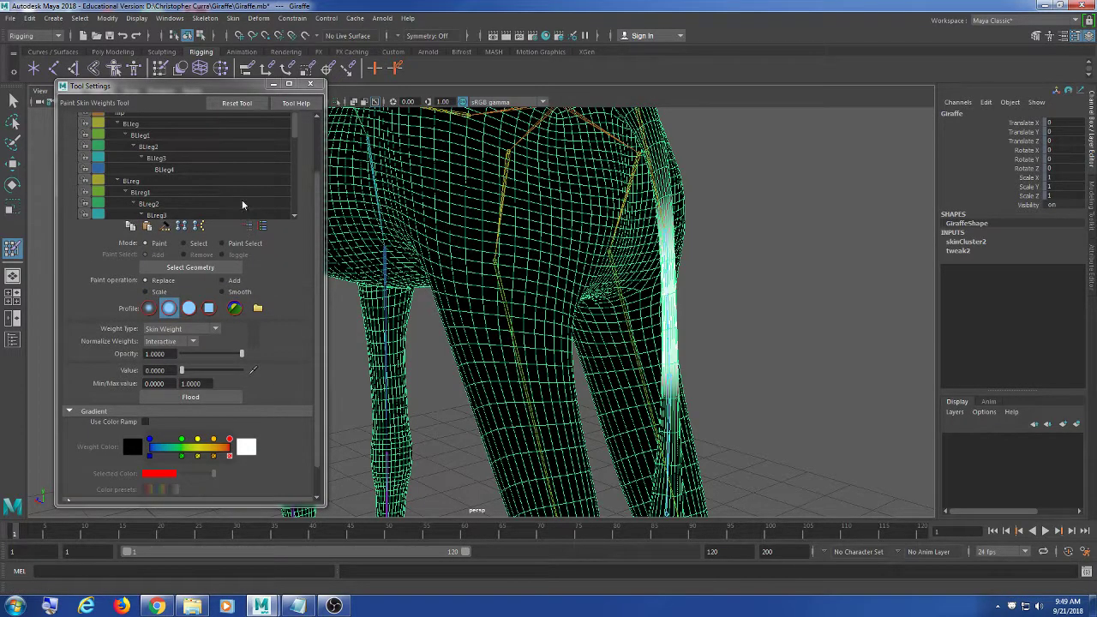
pyautogui.moveTo(296, 131); pyautogui.dragTo(296, 207)
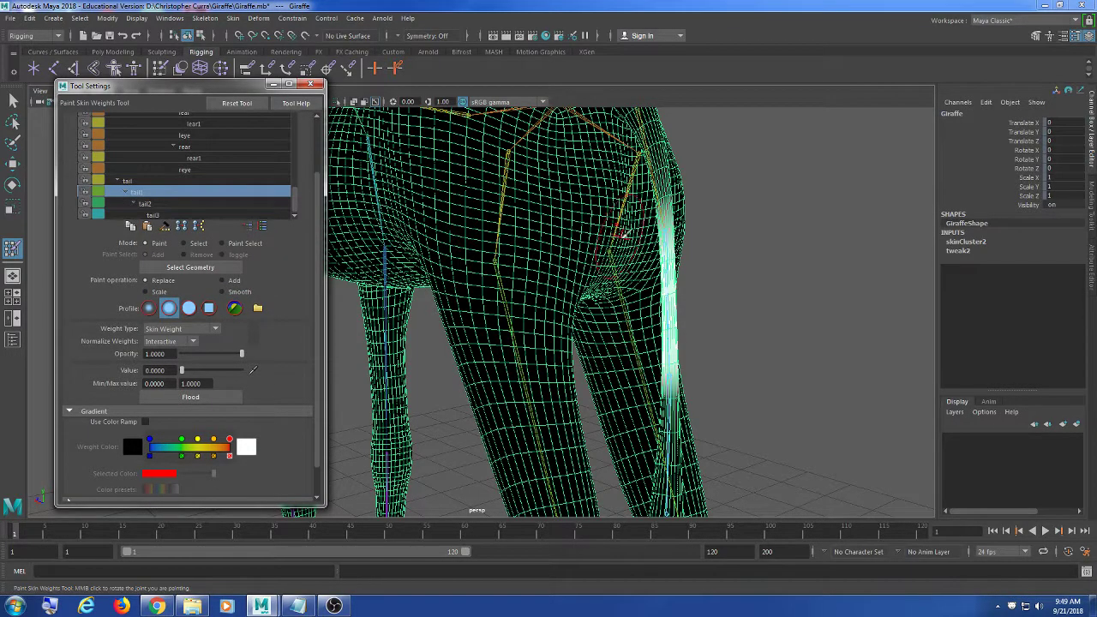
pyautogui.keyDown('alt'); pyautogui.moveTo(617, 236); pyautogui.dragTo(570, 302); pyautogui.keyUp('alt')
pyautogui.click(206, 203)
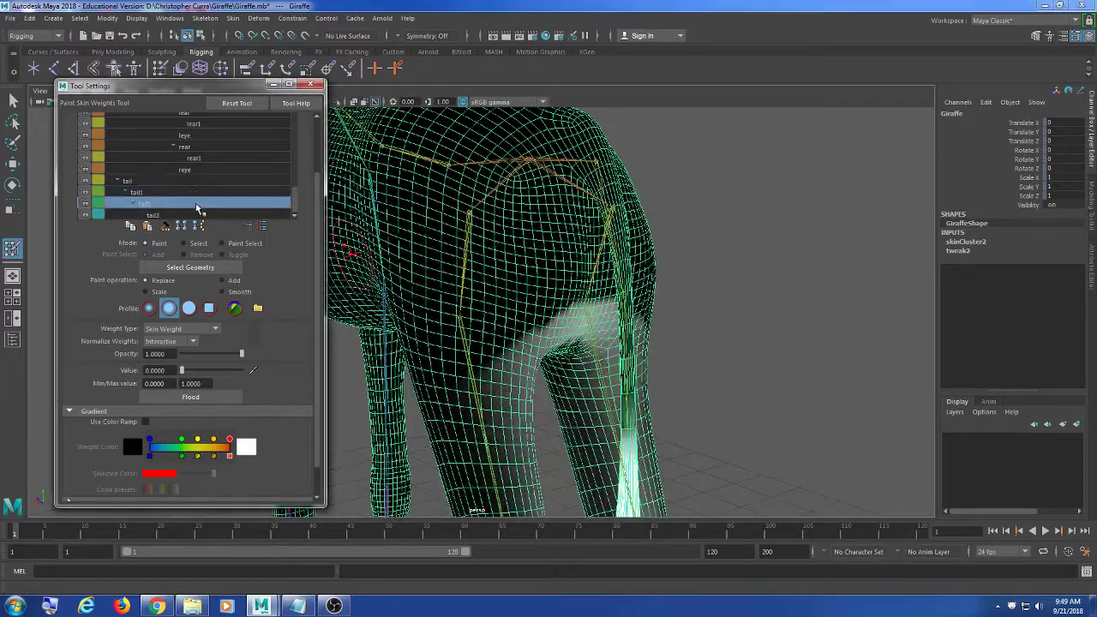
pyautogui.moveTo(632, 318)
pyautogui.keyDown('alt'); pyautogui.mouseDown()
pyautogui.moveTo(592, 343)
pyautogui.moveTo(603, 268)
pyautogui.mouseUp(); pyautogui.keyUp('alt')
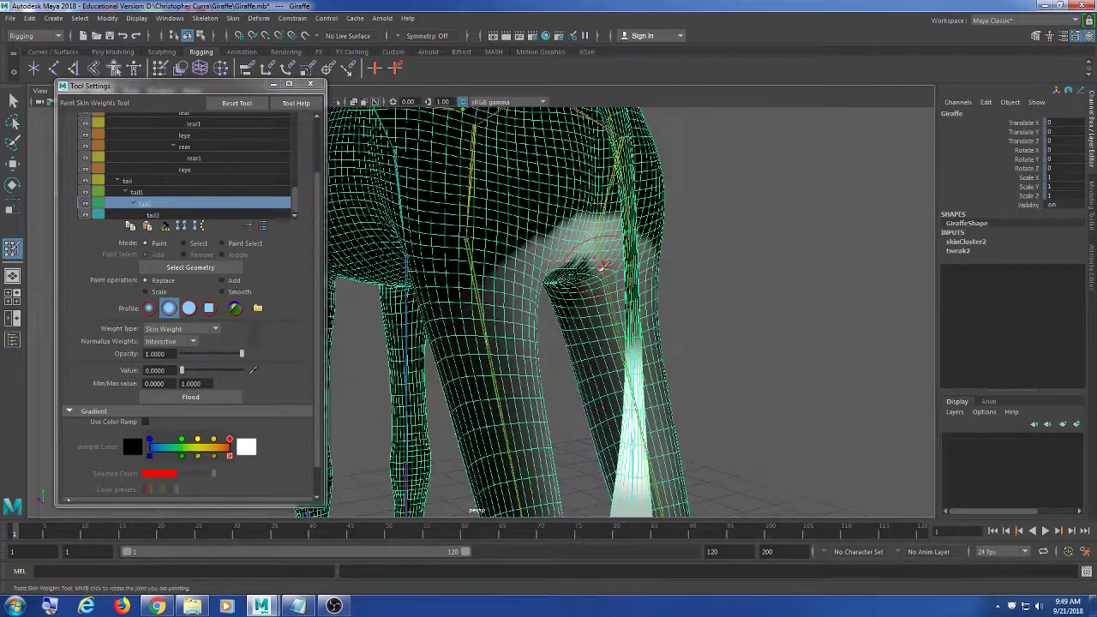
# Replace the tail2 weights with 0 on the lower buttocks and around the crotch
pyautogui.moveTo(525, 214)
pyautogui.mouseDown()
pyautogui.moveTo(482, 429)
pyautogui.moveTo(507, 365)
pyautogui.moveTo(527, 361)
pyautogui.moveTo(547, 233)
pyautogui.moveTo(521, 252)
pyautogui.moveTo(610, 281)
pyautogui.moveTo(583, 471)
pyautogui.moveTo(662, 285)
pyautogui.mouseUp()
pyautogui.keyDown('alt'); pyautogui.moveTo(630, 333); pyautogui.dragTo(623, 332); pyautogui.keyUp('alt')
pyautogui.moveTo(514, 201)
pyautogui.mouseDown()
pyautogui.moveTo(480, 249)
pyautogui.moveTo(538, 186)
pyautogui.mouseUp()
pyautogui.scroll(6, 557, 240)
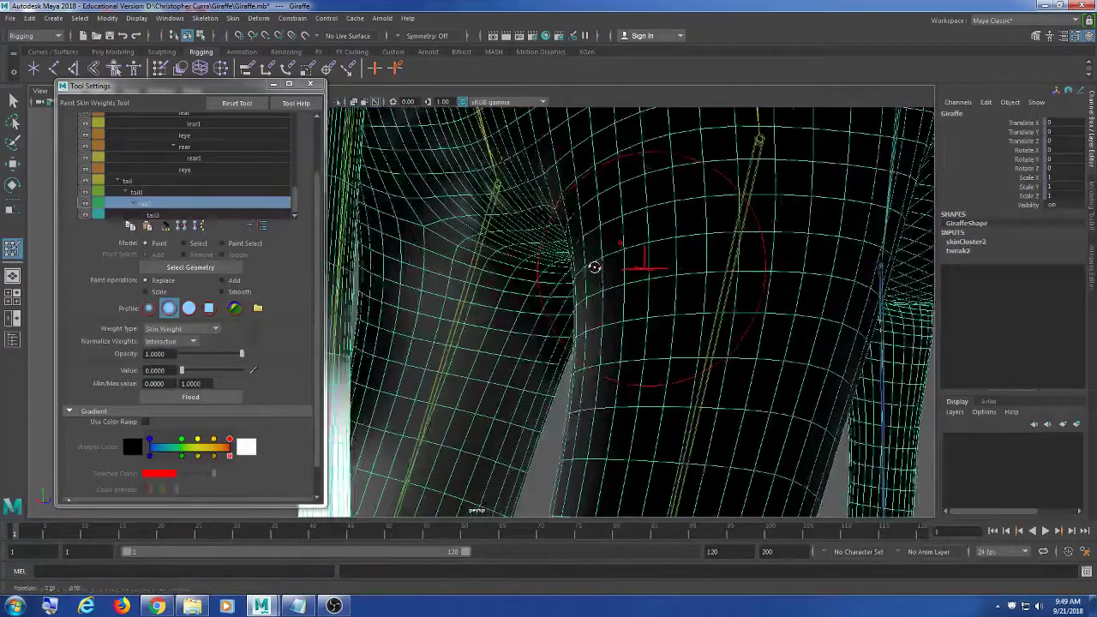
pyautogui.scroll(-6, 515, 223)
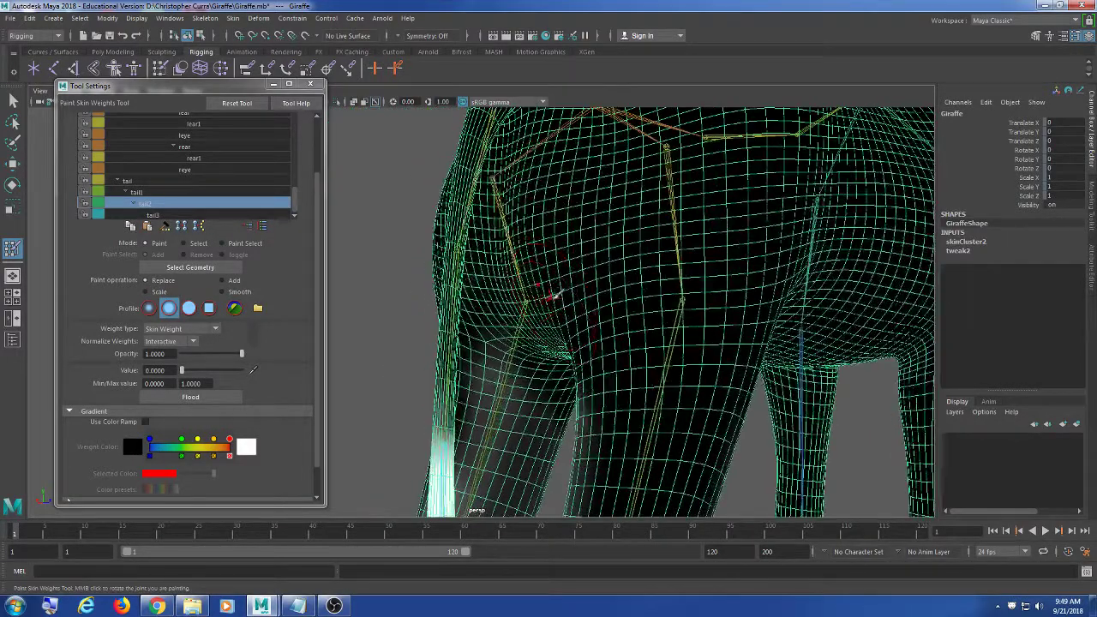
pyautogui.moveTo(535, 282)
pyautogui.keyDown('alt'); pyautogui.mouseDown()
pyautogui.moveTo(619, 277)
pyautogui.moveTo(604, 195)
pyautogui.mouseUp(); pyautogui.keyUp('alt')
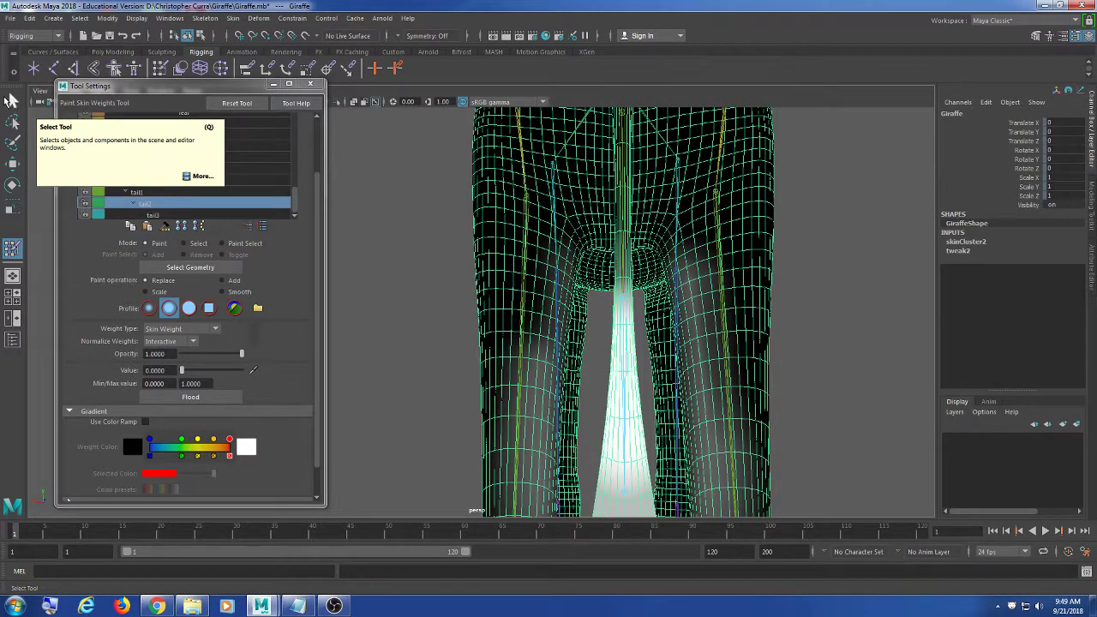
# Erase the tail2 influence from the backs of both hind thighs beside the tail
pyautogui.keyDown('alt'); pyautogui.moveTo(652, 341); pyautogui.dragTo(632, 294); pyautogui.keyUp('alt')
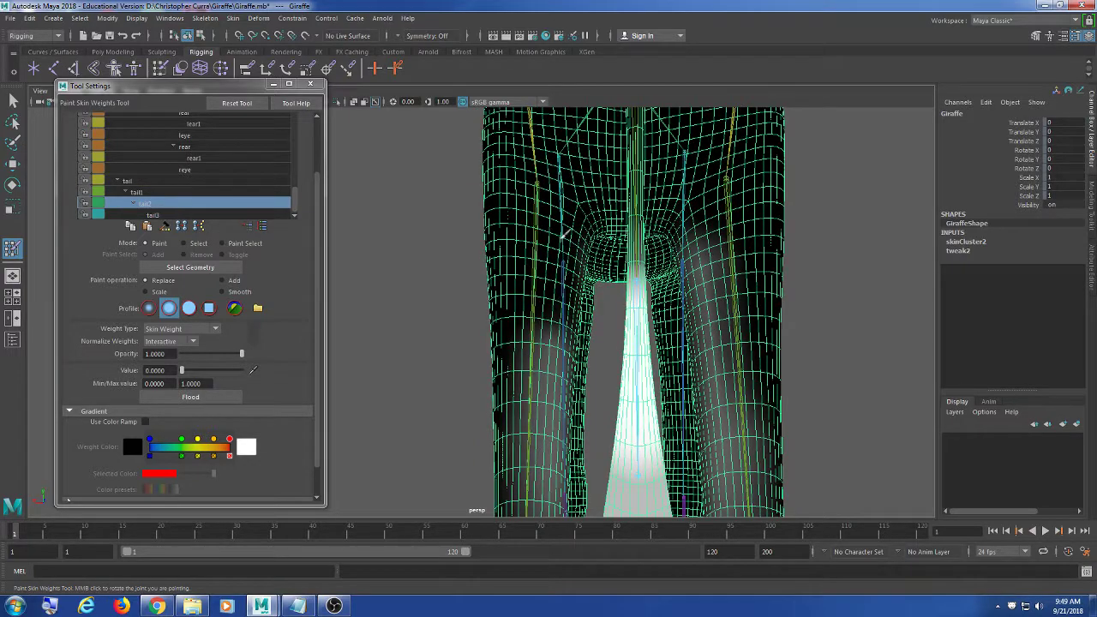
pyautogui.keyDown('alt'); pyautogui.moveTo(575, 270); pyautogui.dragTo(506, 274); pyautogui.keyUp('alt')
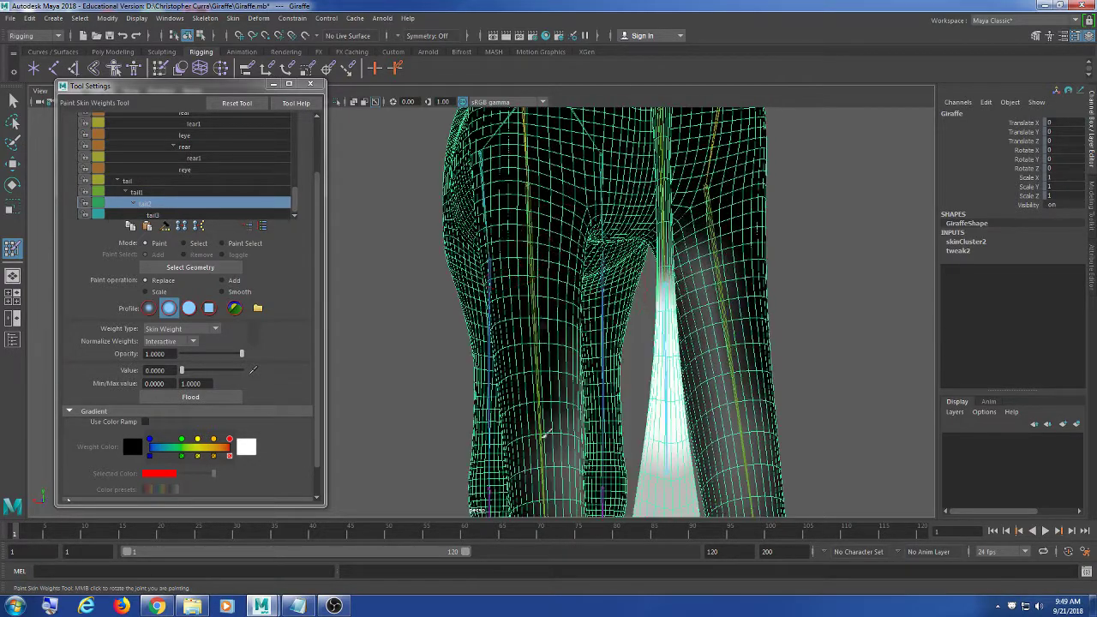
pyautogui.keyDown('alt'); pyautogui.moveTo(560, 349); pyautogui.dragTo(696, 314); pyautogui.keyUp('alt')
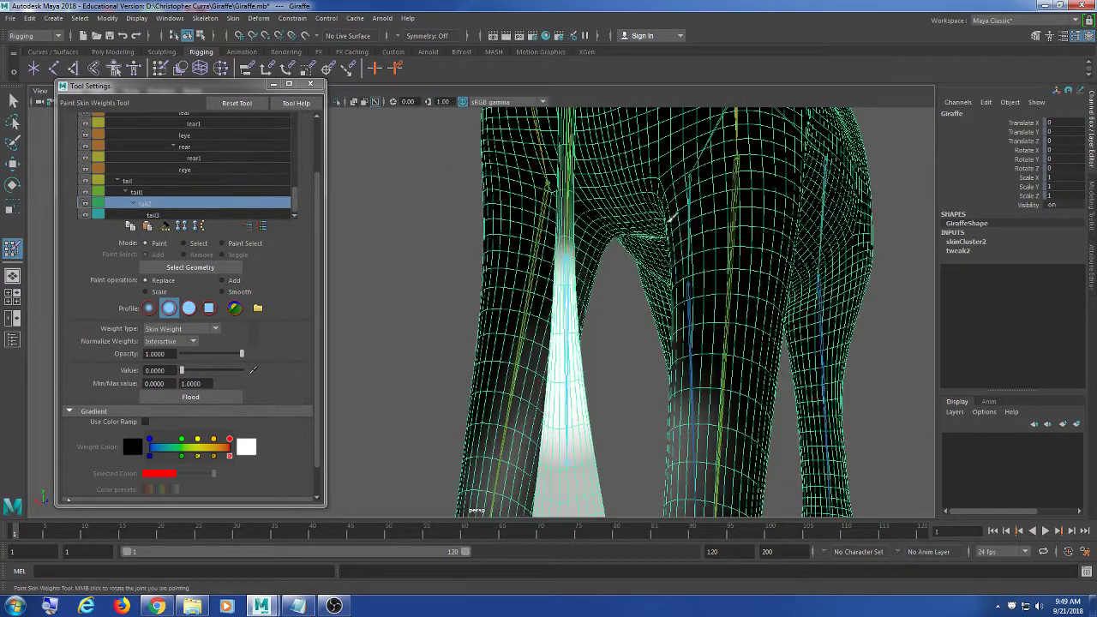
pyautogui.keyDown('alt'); pyautogui.moveTo(671, 227); pyautogui.dragTo(683, 219); pyautogui.keyUp('alt')
pyautogui.keyDown('alt'); pyautogui.moveTo(604, 237); pyautogui.dragTo(579, 230); pyautogui.keyUp('alt')
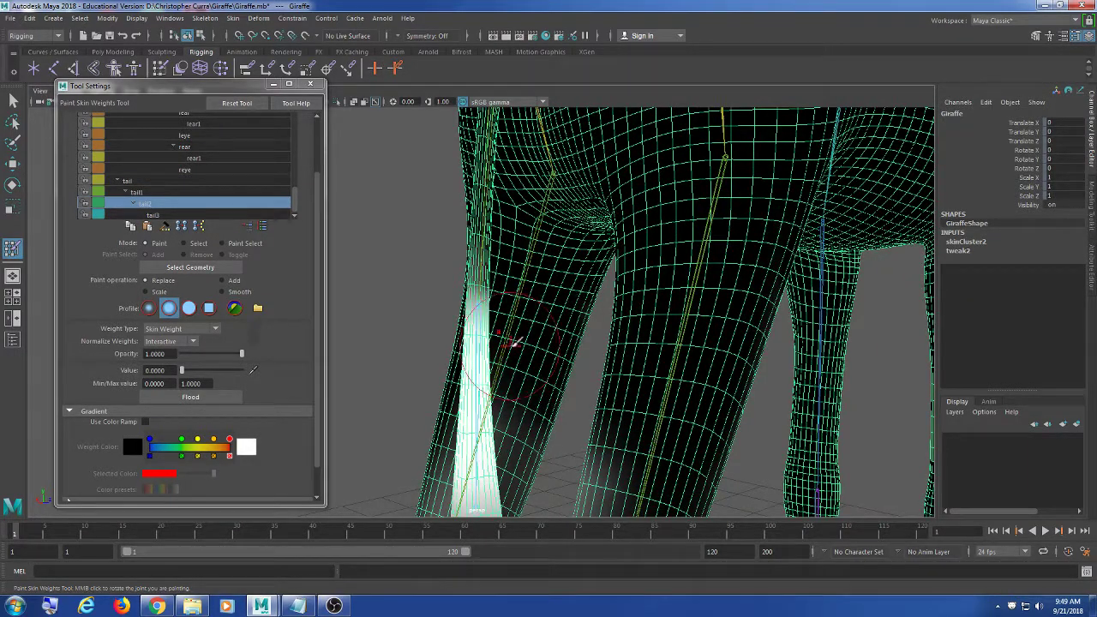
# Paint out the tail2 influence lower down both hind legs, keeping it only on the tail
pyautogui.keyDown('alt'); pyautogui.moveTo(510, 346); pyautogui.dragTo(557, 301); pyautogui.keyUp('alt')
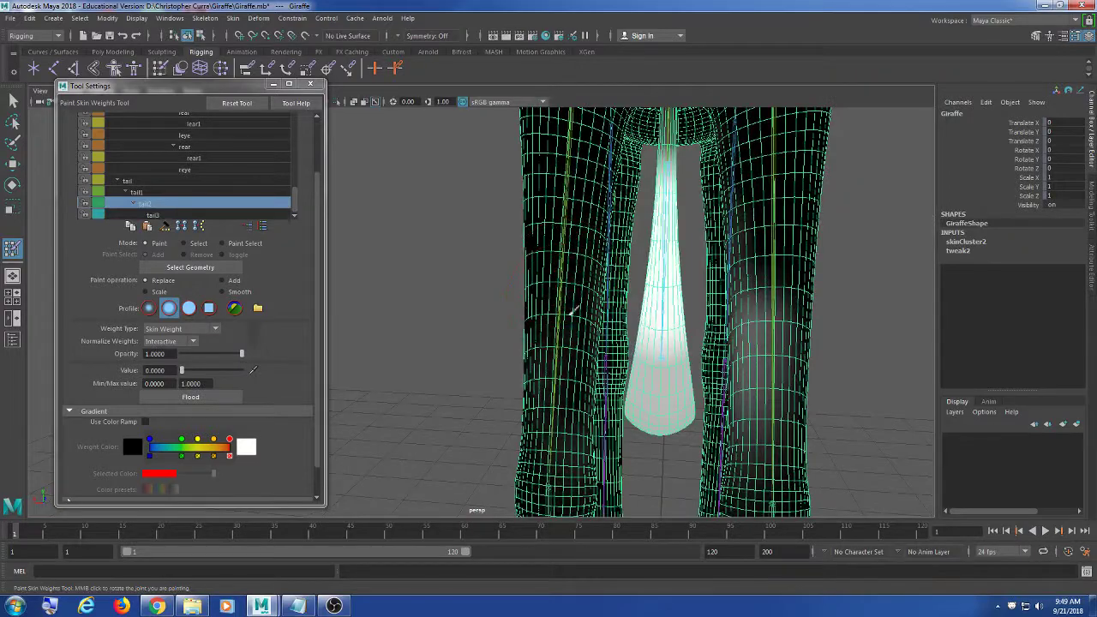
pyautogui.keyDown('alt'); pyautogui.moveTo(538, 361); pyautogui.dragTo(500, 318); pyautogui.keyUp('alt')
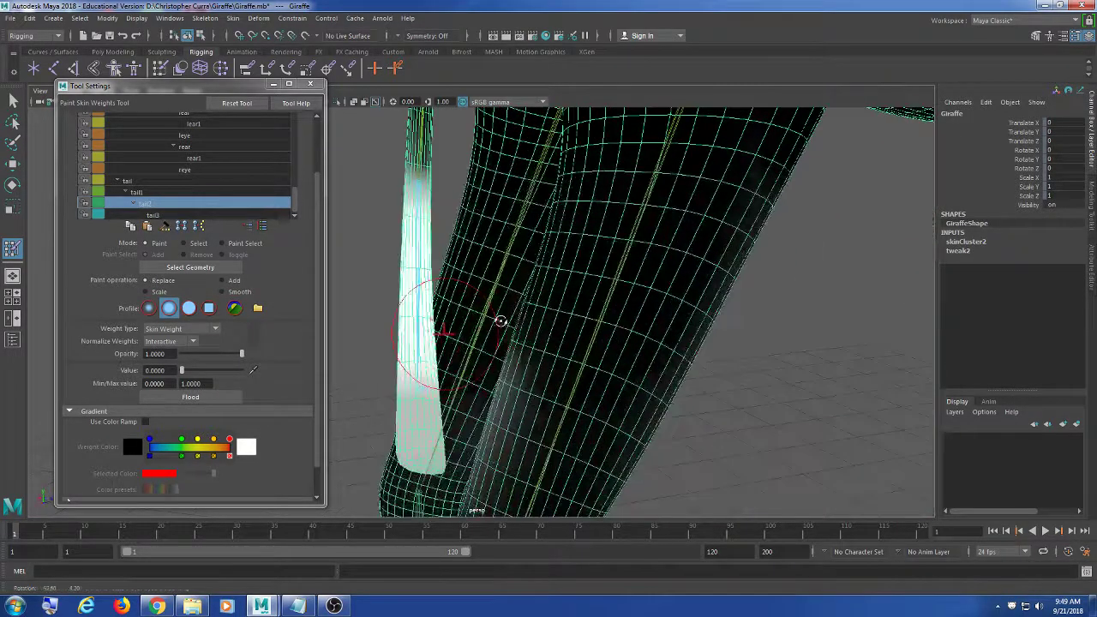
pyautogui.moveTo(517, 229)
pyautogui.keyDown('alt'); pyautogui.mouseDown()
pyautogui.moveTo(541, 326)
pyautogui.moveTo(708, 343)
pyautogui.mouseUp(); pyautogui.keyUp('alt')
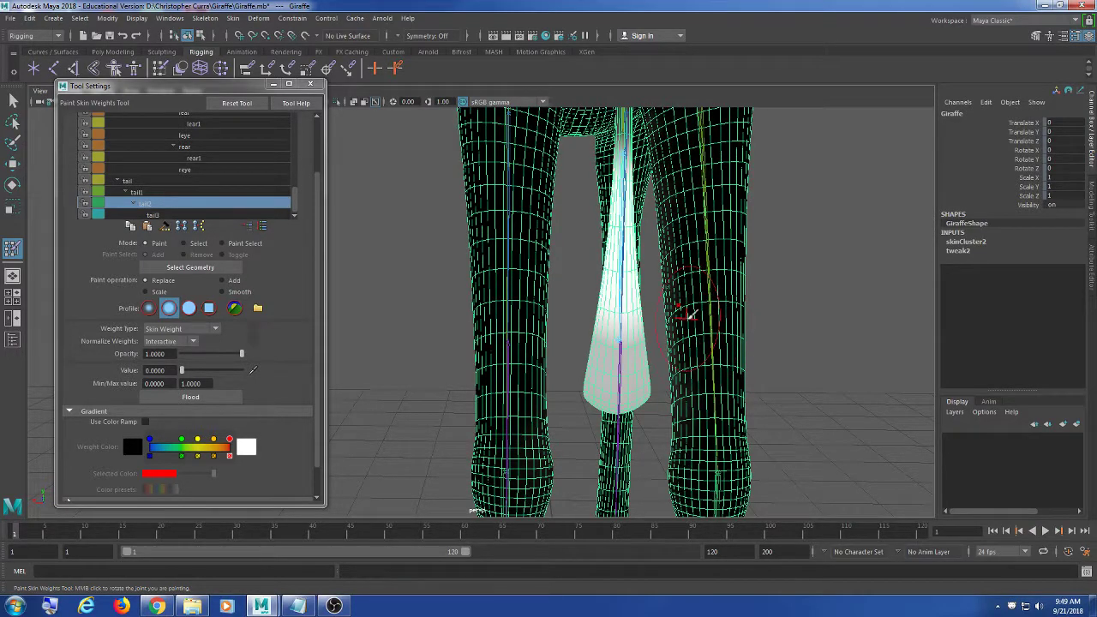
pyautogui.keyDown('alt'); pyautogui.moveTo(694, 312); pyautogui.dragTo(588, 252); pyautogui.keyUp('alt')
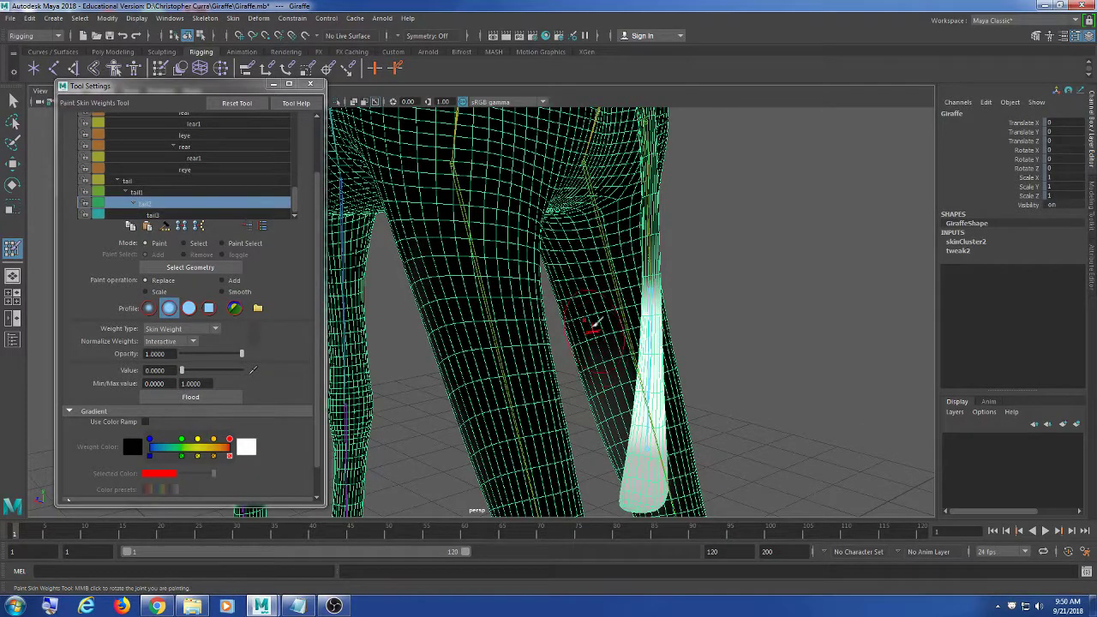
pyautogui.moveTo(506, 289)
pyautogui.keyDown('alt'); pyautogui.mouseDown()
pyautogui.moveTo(445, 261)
pyautogui.moveTo(390, 257)
pyautogui.mouseUp(); pyautogui.keyUp('alt')
pyautogui.keyDown('alt'); pyautogui.moveTo(649, 281); pyautogui.dragTo(547, 324); pyautogui.keyUp('alt')
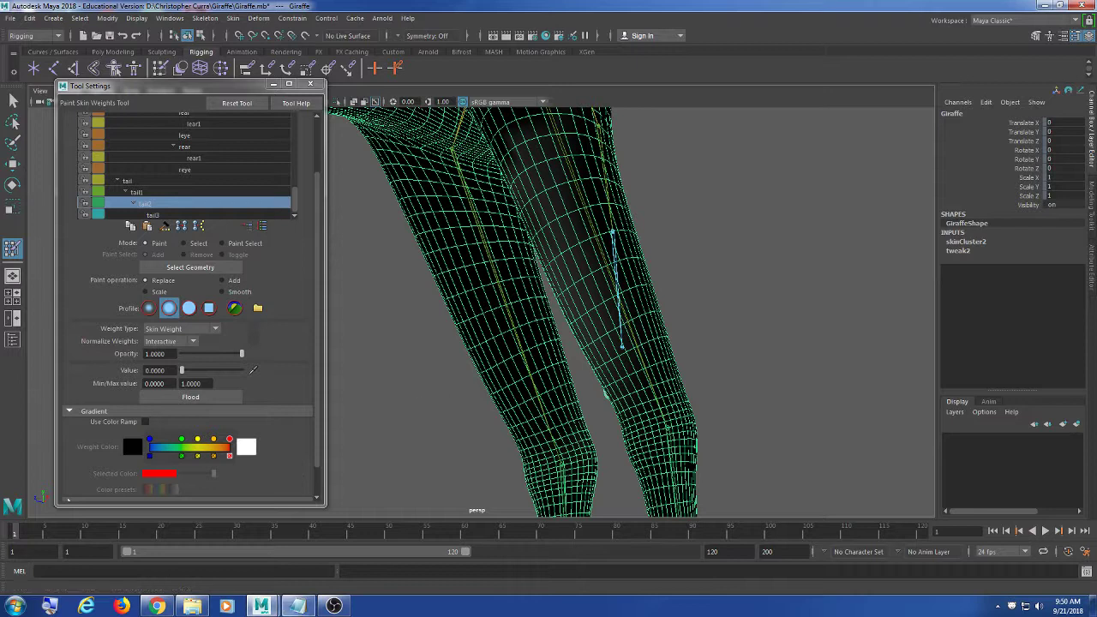
pyautogui.click(297, 606)
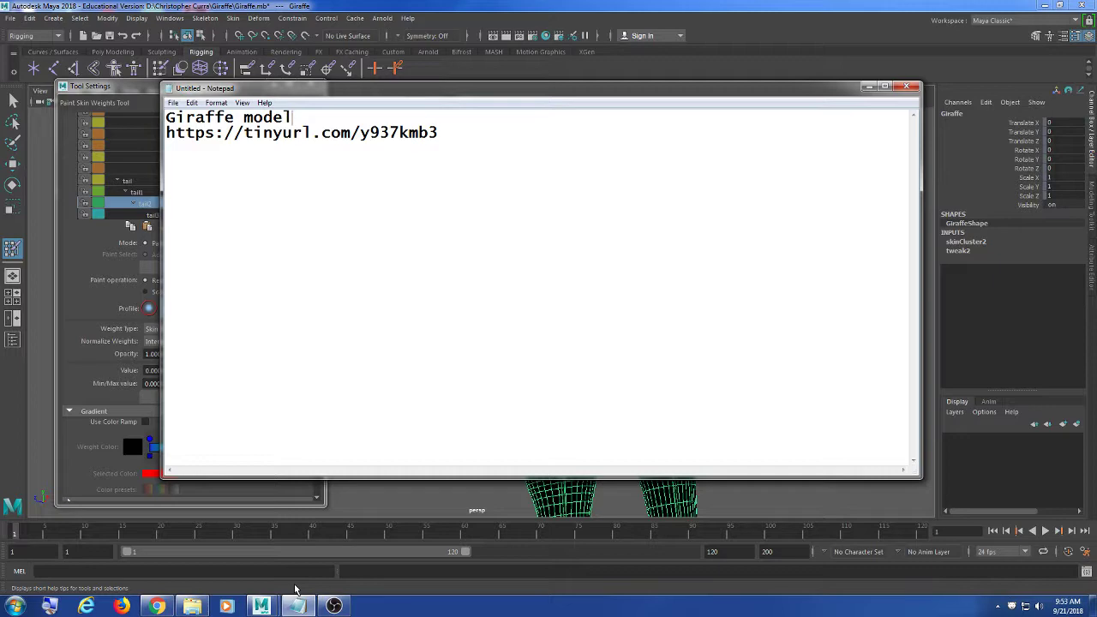
pyautogui.click(296, 605)
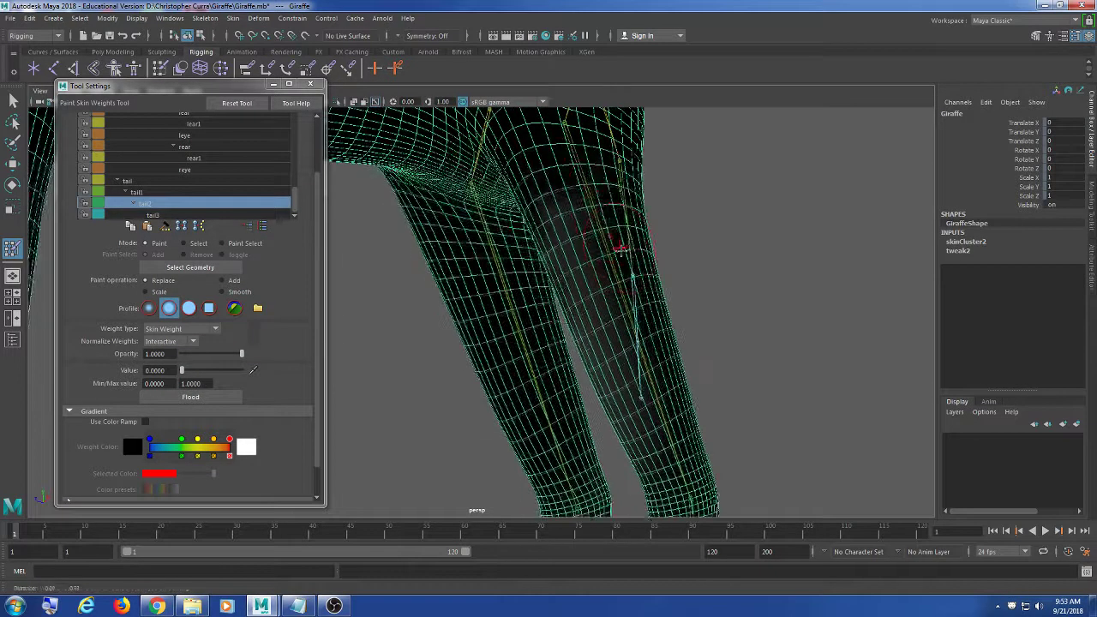
# Remove the remaining faint tail2 influence from the front and inner sides of the hind legs above the knees
pyautogui.moveTo(621, 248)
pyautogui.keyDown('alt'); pyautogui.mouseDown()
pyautogui.moveTo(605, 244)
pyautogui.moveTo(649, 310)
pyautogui.moveTo(649, 294)
pyautogui.mouseUp(); pyautogui.keyUp('alt')
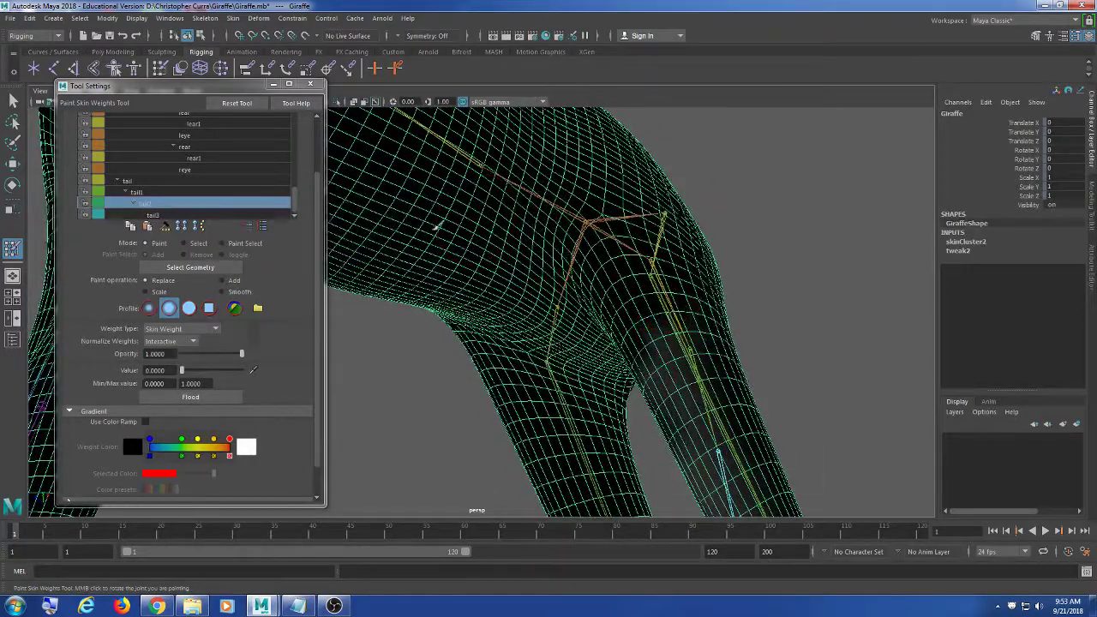
pyautogui.moveTo(541, 428)
pyautogui.keyDown('alt'); pyautogui.mouseDown()
pyautogui.moveTo(500, 422)
pyautogui.moveTo(539, 399)
pyautogui.moveTo(620, 387)
pyautogui.mouseUp(); pyautogui.keyUp('alt')
pyautogui.moveTo(607, 308)
pyautogui.mouseDown()
pyautogui.moveTo(611, 388)
pyautogui.moveTo(642, 443)
pyautogui.moveTo(662, 422)
pyautogui.mouseUp()
pyautogui.keyDown('alt'); pyautogui.moveTo(625, 384); pyautogui.dragTo(574, 232, button='middle'); pyautogui.keyUp('alt')
pyautogui.moveTo(613, 318); pyautogui.dragTo(649, 270)
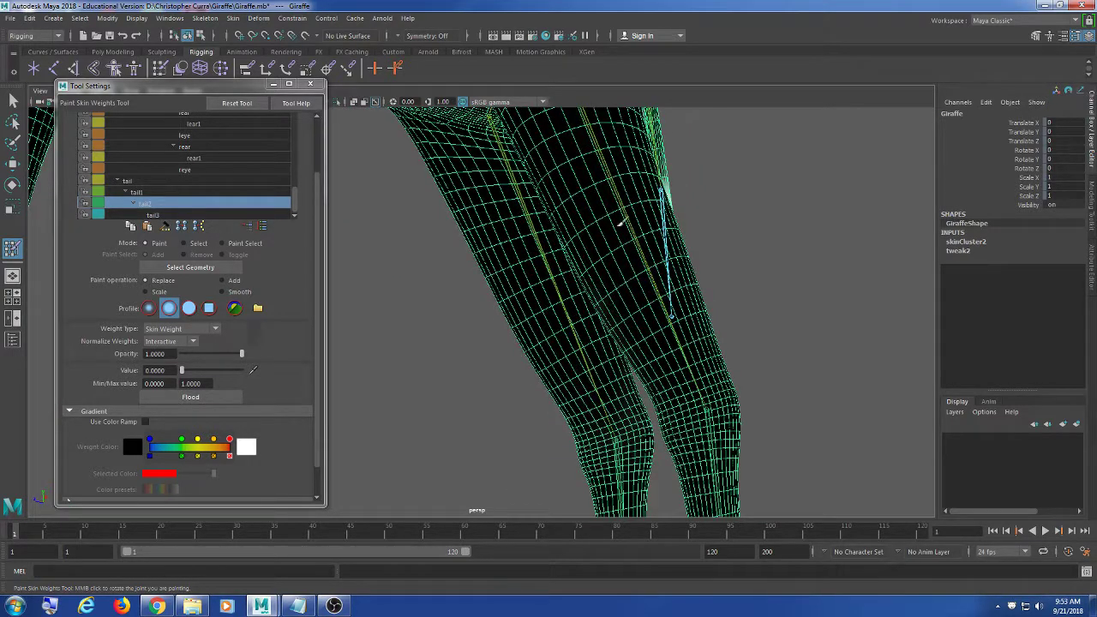
pyautogui.moveTo(575, 287)
pyautogui.keyDown('alt'); pyautogui.mouseDown()
pyautogui.moveTo(620, 309)
pyautogui.moveTo(643, 340)
pyautogui.moveTo(632, 355)
pyautogui.mouseUp(); pyautogui.keyUp('alt')
pyautogui.keyDown('alt'); pyautogui.moveTo(603, 341); pyautogui.dragTo(657, 301, button='middle'); pyautogui.keyUp('alt')
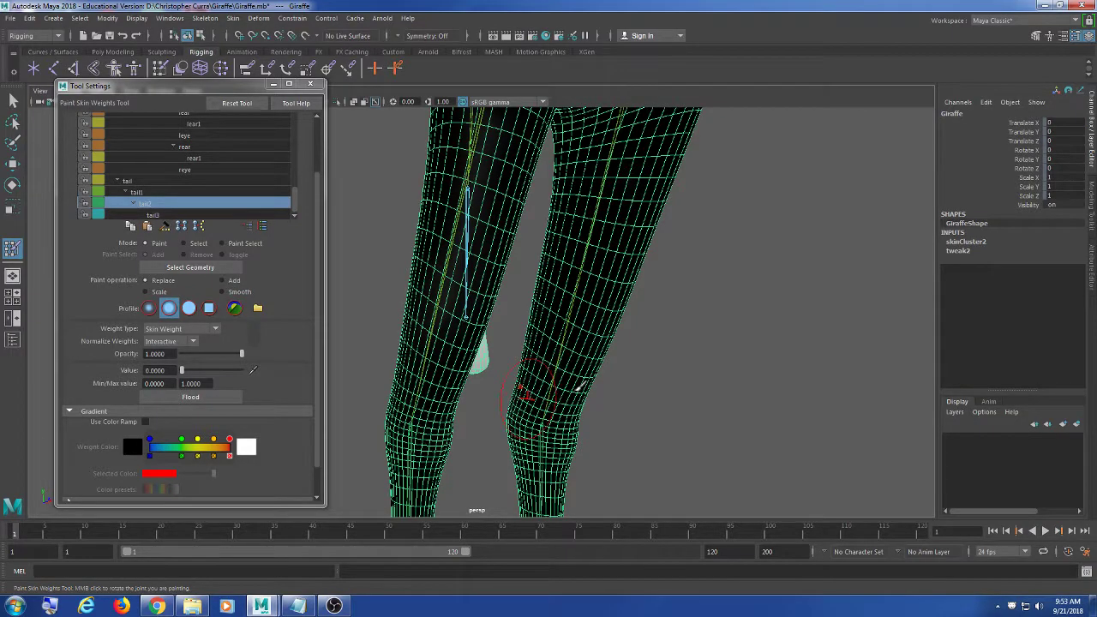
pyautogui.moveTo(579, 387)
pyautogui.keyDown('alt'); pyautogui.mouseDown()
pyautogui.moveTo(696, 396)
pyautogui.moveTo(574, 297)
pyautogui.moveTo(507, 304)
pyautogui.moveTo(515, 256)
pyautogui.mouseUp(); pyautogui.keyUp('alt')
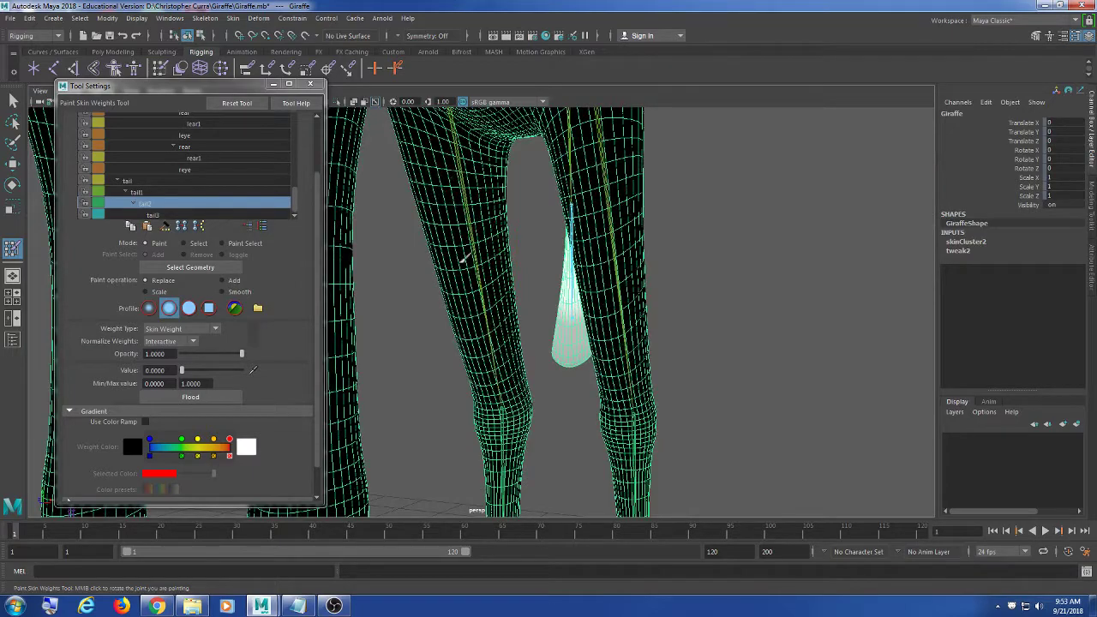
pyautogui.keyDown('alt'); pyautogui.moveTo(496, 339); pyautogui.dragTo(580, 404); pyautogui.keyUp('alt')
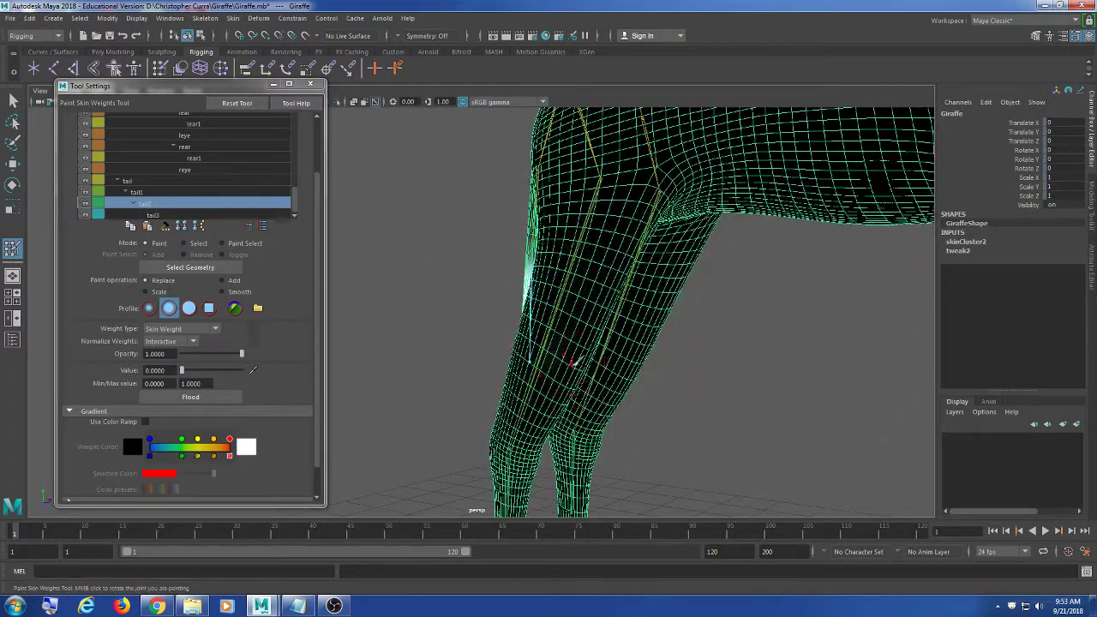
pyautogui.moveTo(606, 330)
pyautogui.keyDown('alt'); pyautogui.mouseDown()
pyautogui.moveTo(583, 325)
pyautogui.moveTo(611, 330)
pyautogui.mouseUp(); pyautogui.keyUp('alt')
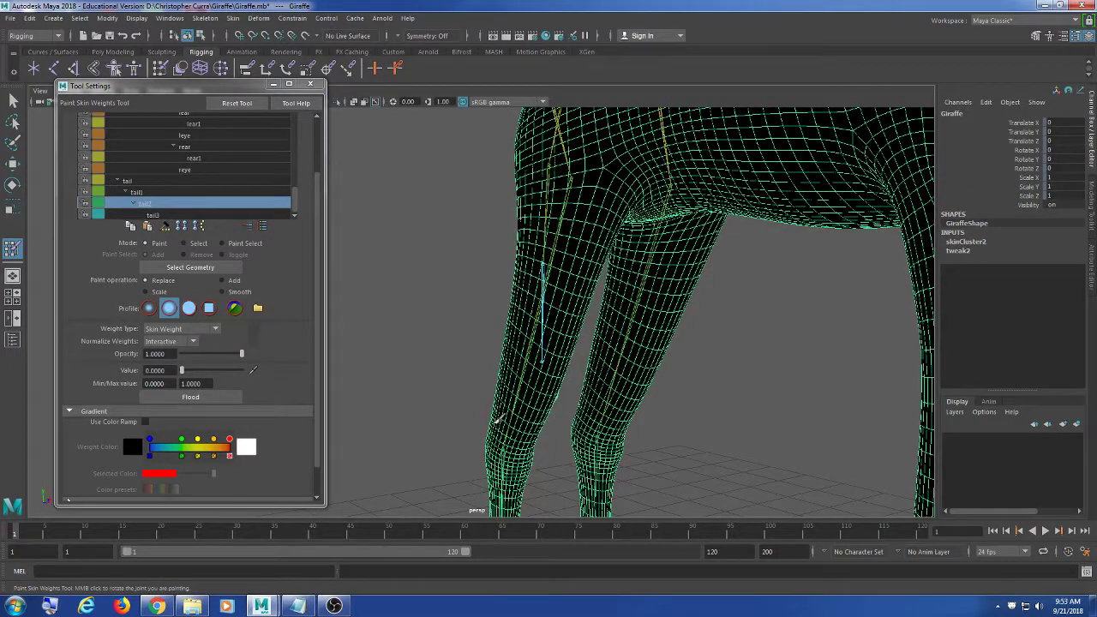
pyautogui.keyDown('alt'); pyautogui.moveTo(498, 418); pyautogui.dragTo(522, 366); pyautogui.keyUp('alt')
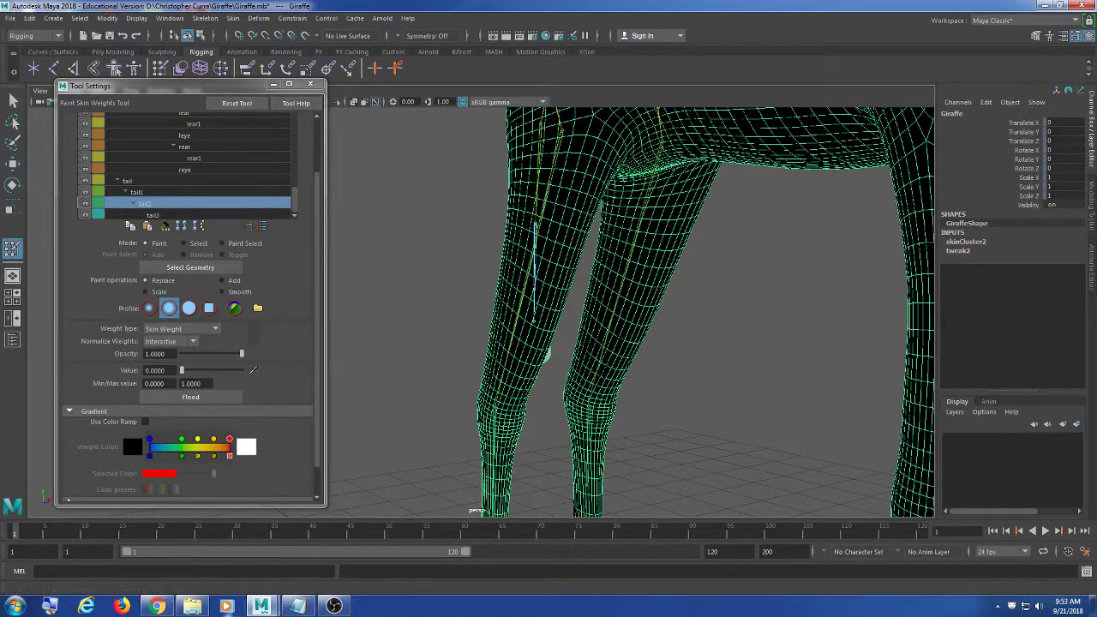
# Switch to Chrome and open a new tab for a web search
pyautogui.click(157, 606)
pyautogui.click(155, 12)
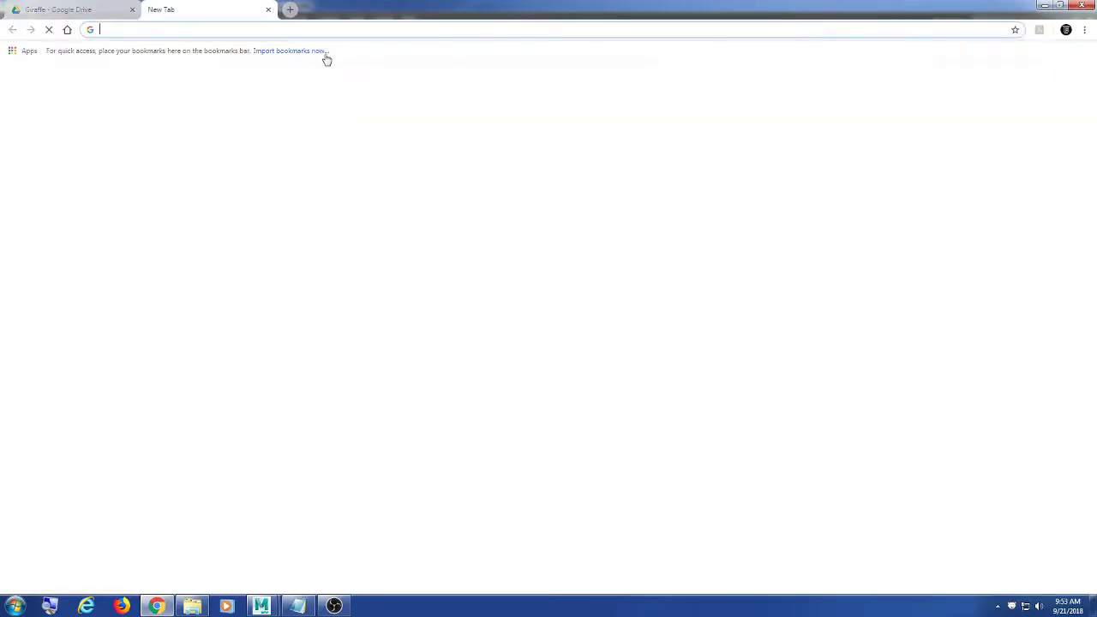
pyautogui.click(476, 229)
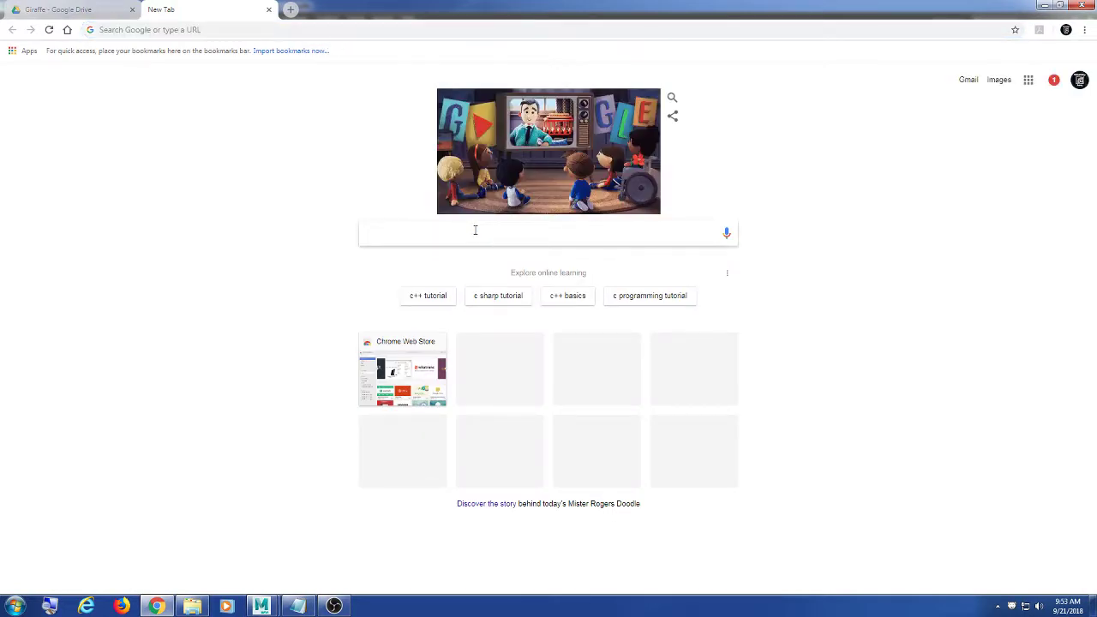
pyautogui.write('pollen')
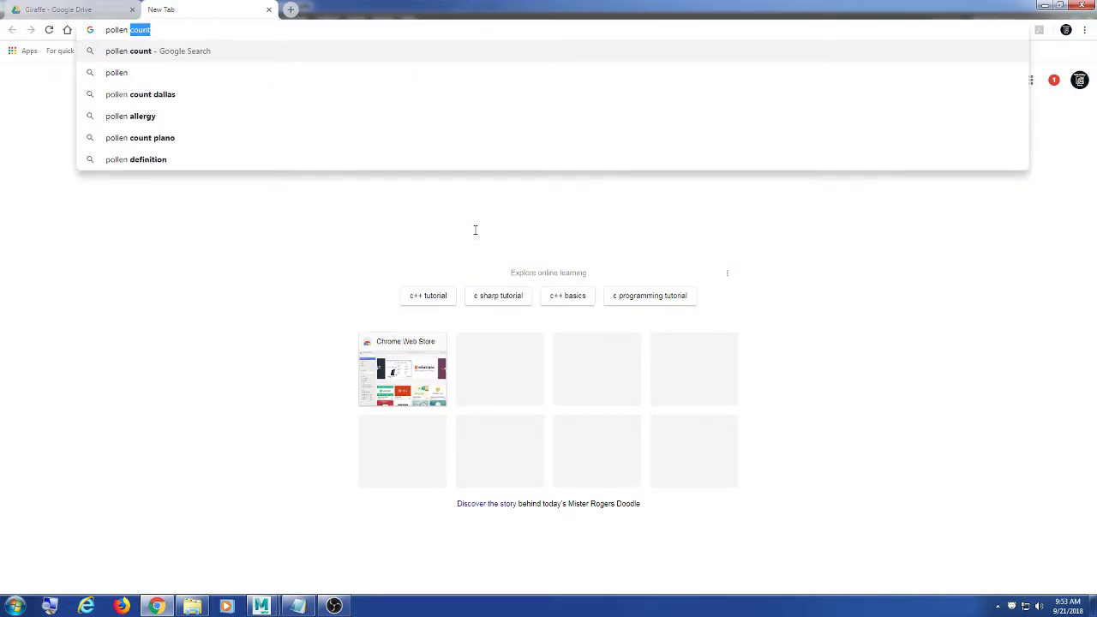
pyautogui.write(' ale')
pyautogui.press('BackSpace')
pyautogui.press('BackSpace')
pyautogui.press('BackSpace')
pyautogui.press('BackSpace')
pyautogui.press('BackSpace')
pyautogui.press('BackSpace')
pyautogui.press('BackSpace')
pyautogui.press('BackSpace')
pyautogui.press('BackSpace')
pyautogui.press('BackSpace')
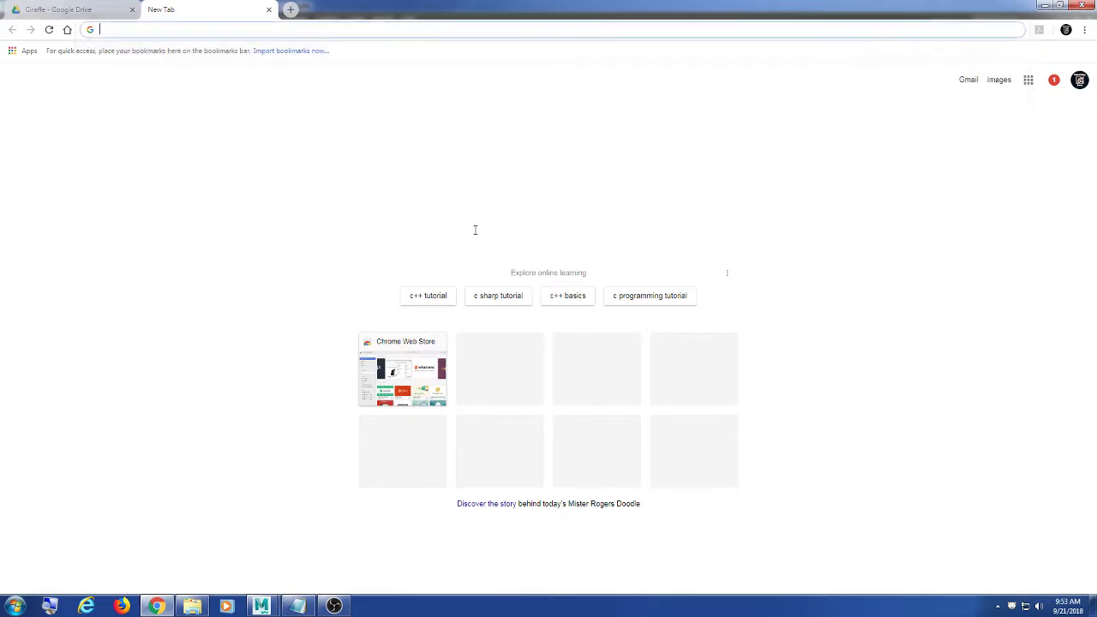
# Search Google for the pollution level in Dallas
pyautogui.write('pollution')
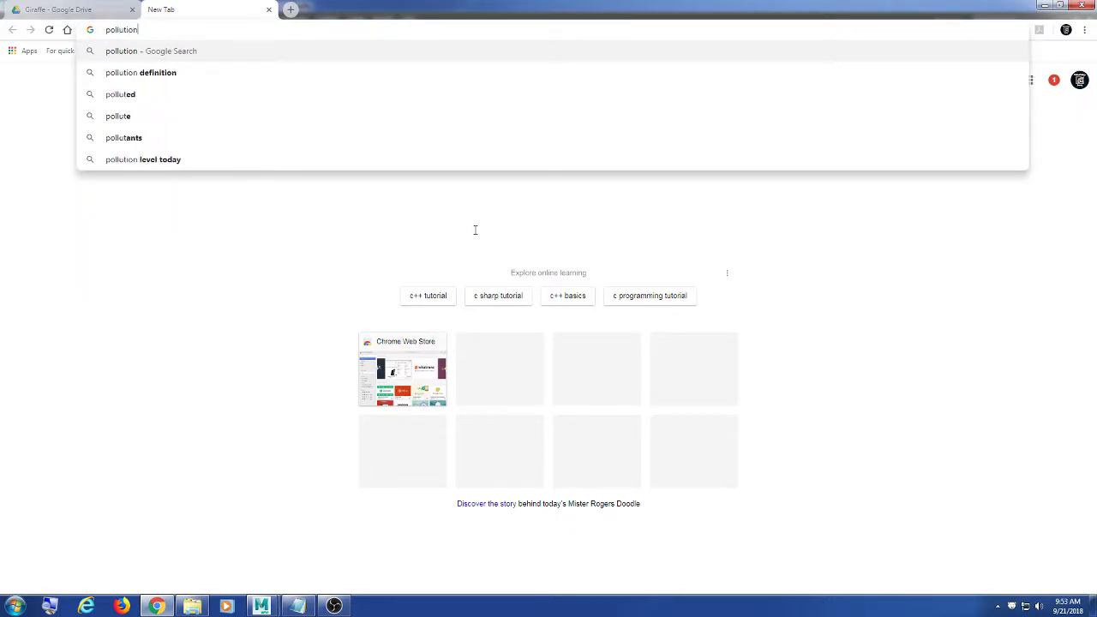
pyautogui.write(' lebvel dallas')
pyautogui.press('Return')
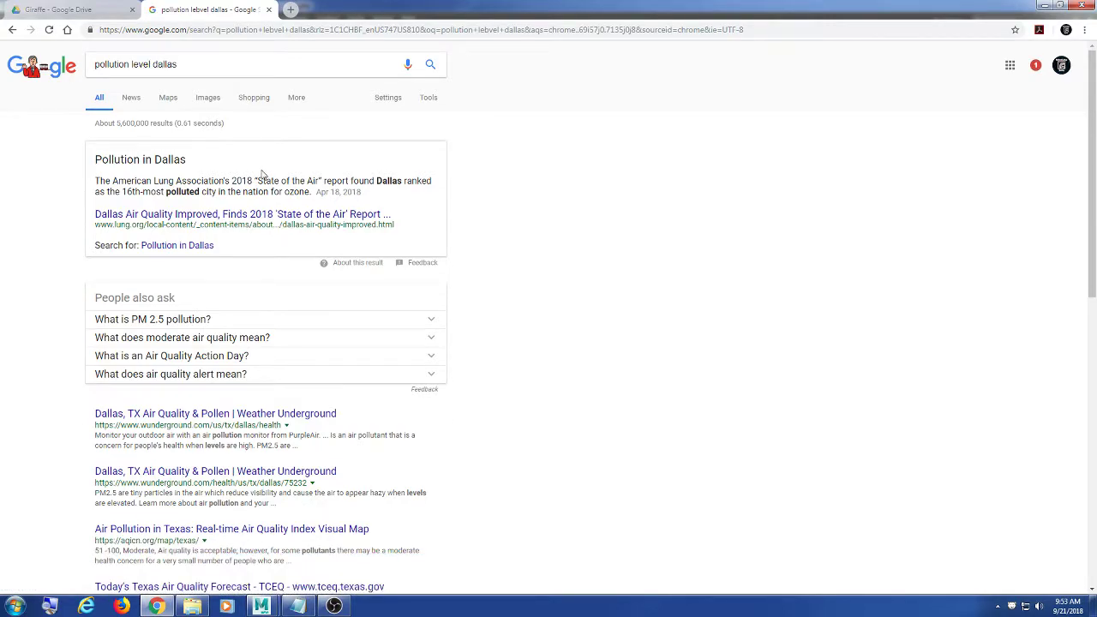
# Skim the lung.org article on Dallas air quality and return to the search results
pyautogui.click(235, 214)
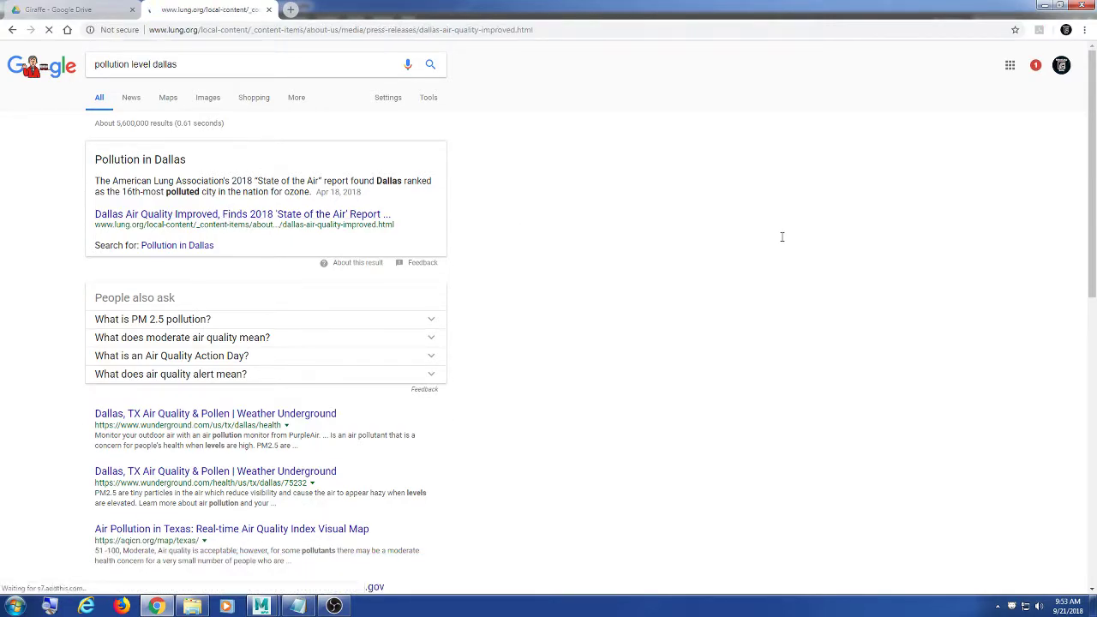
pyautogui.scroll(-10, 643, 366)
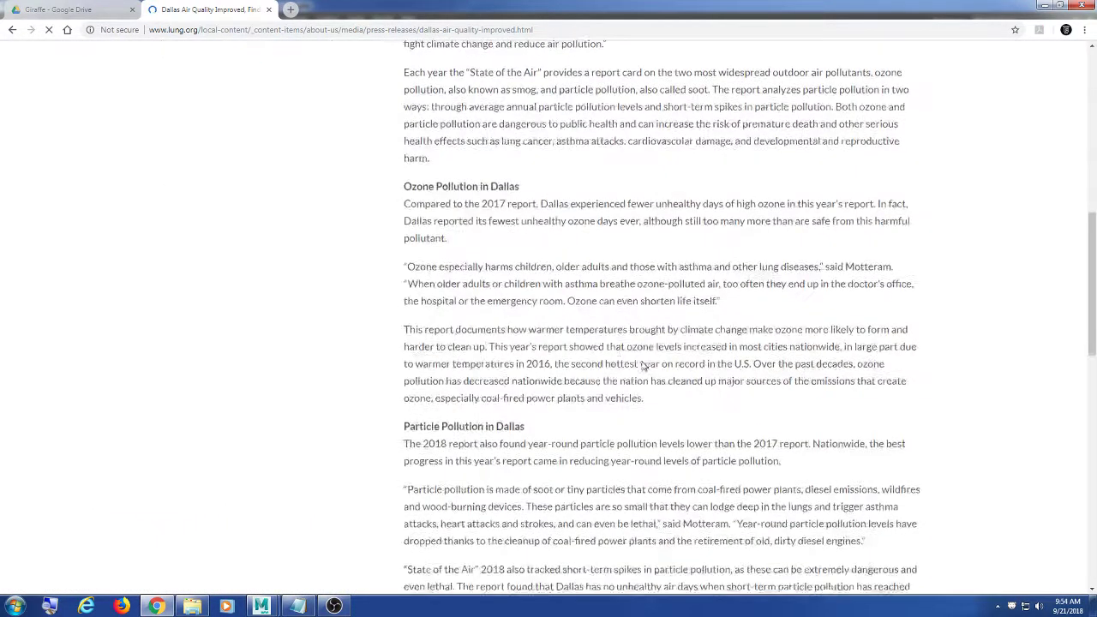
pyautogui.scroll(-10, 643, 367)
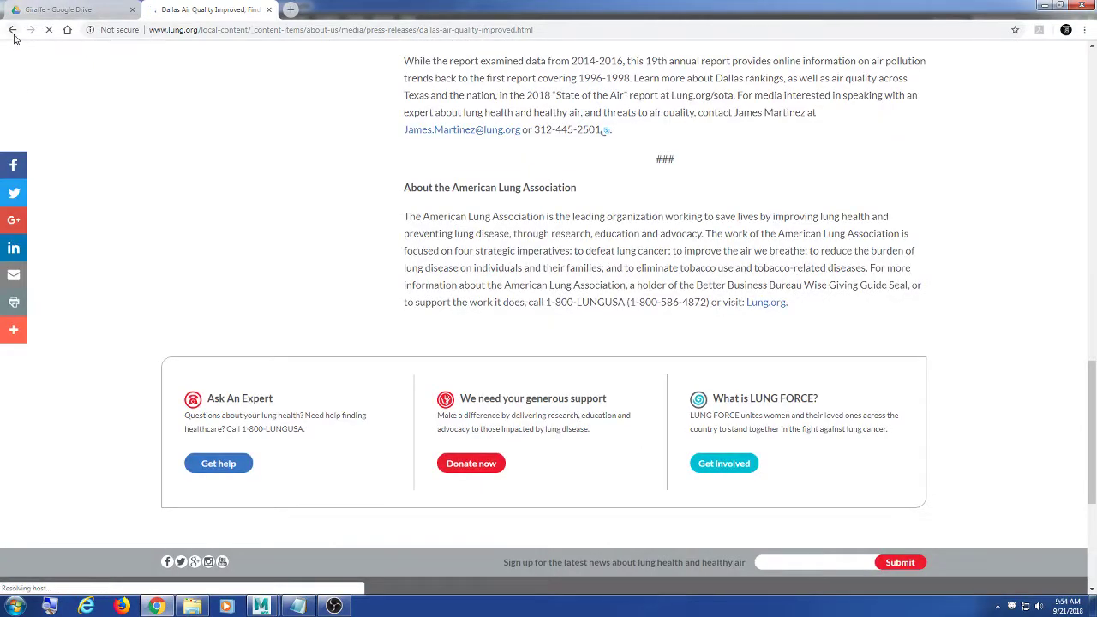
pyautogui.click(13, 32)
pyautogui.scroll(-2, 258, 368)
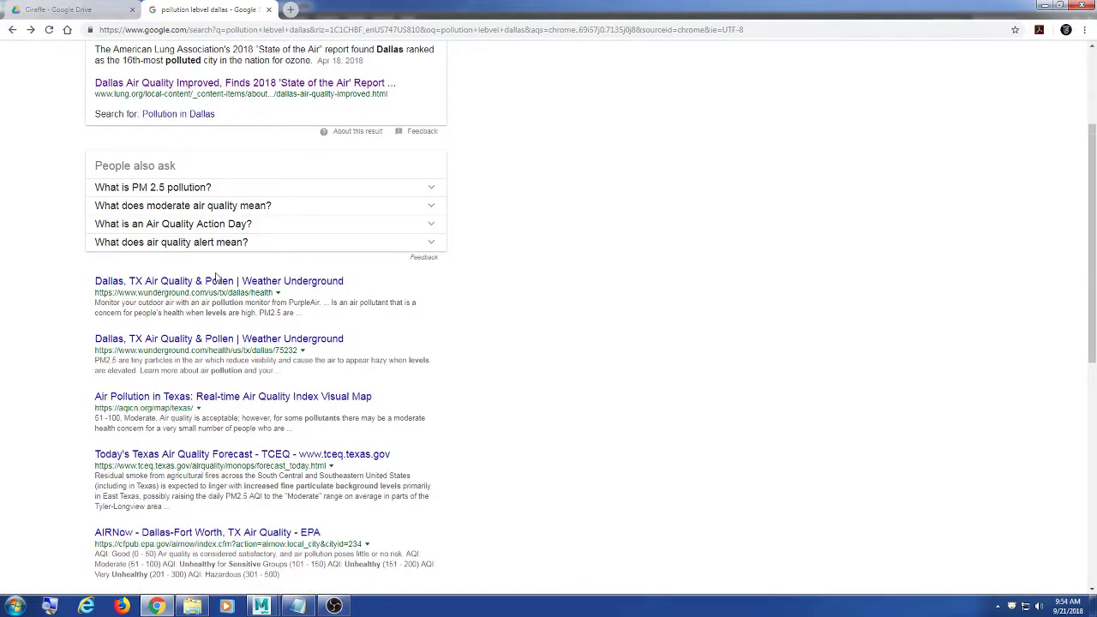
# Open the Weather Underground air quality page for Dallas, TX and check today's air quality rating
pyautogui.click(218, 283)
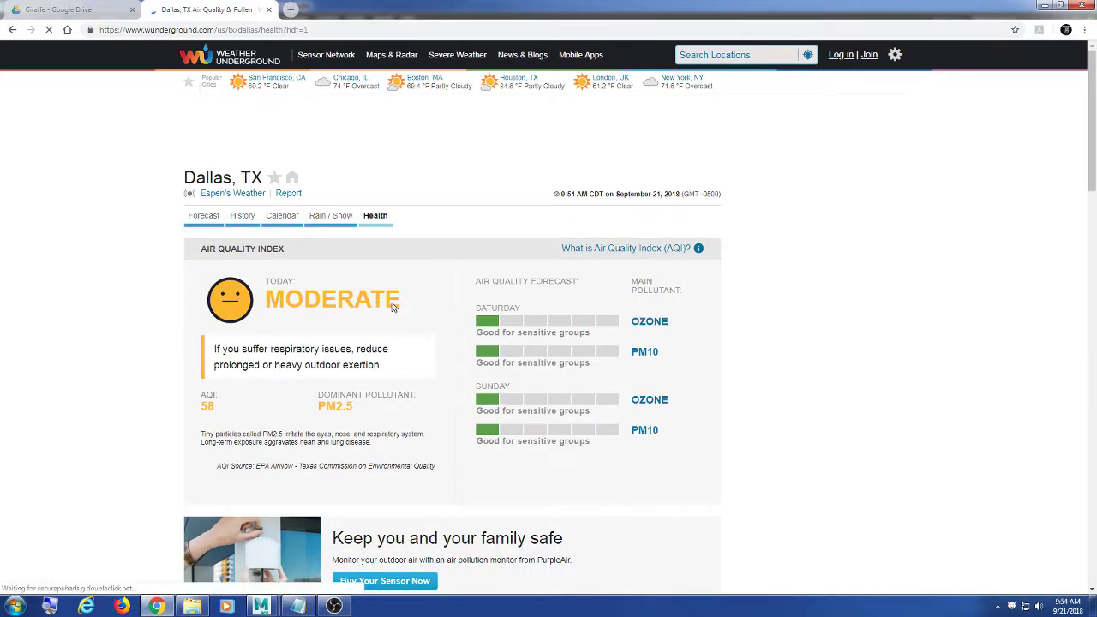
pyautogui.moveTo(385, 309); pyautogui.dragTo(266, 302)
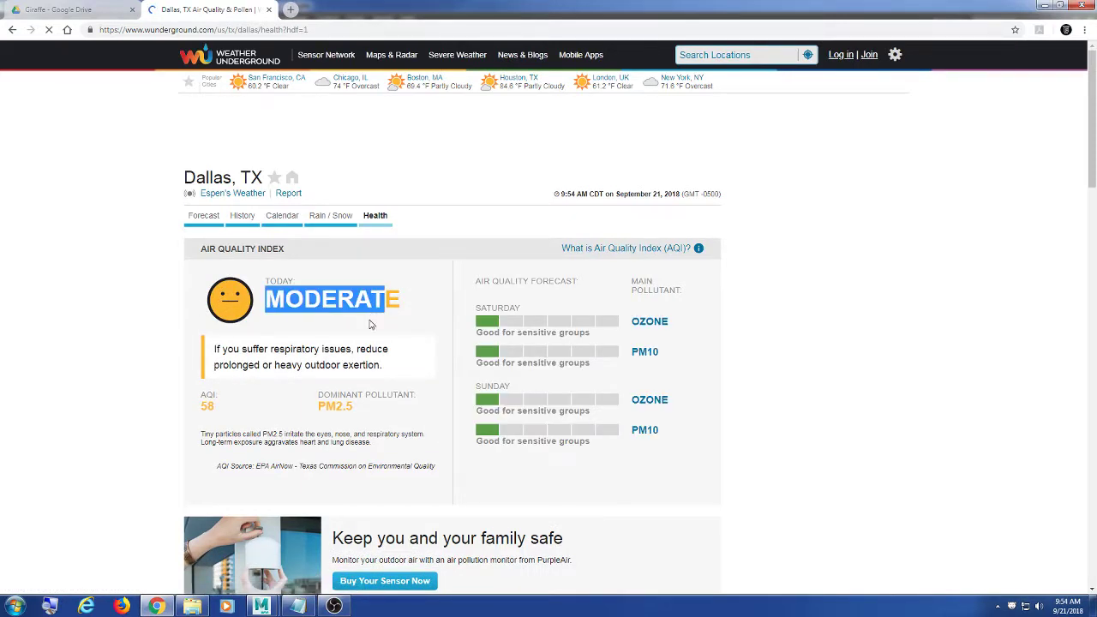
pyautogui.click(382, 321)
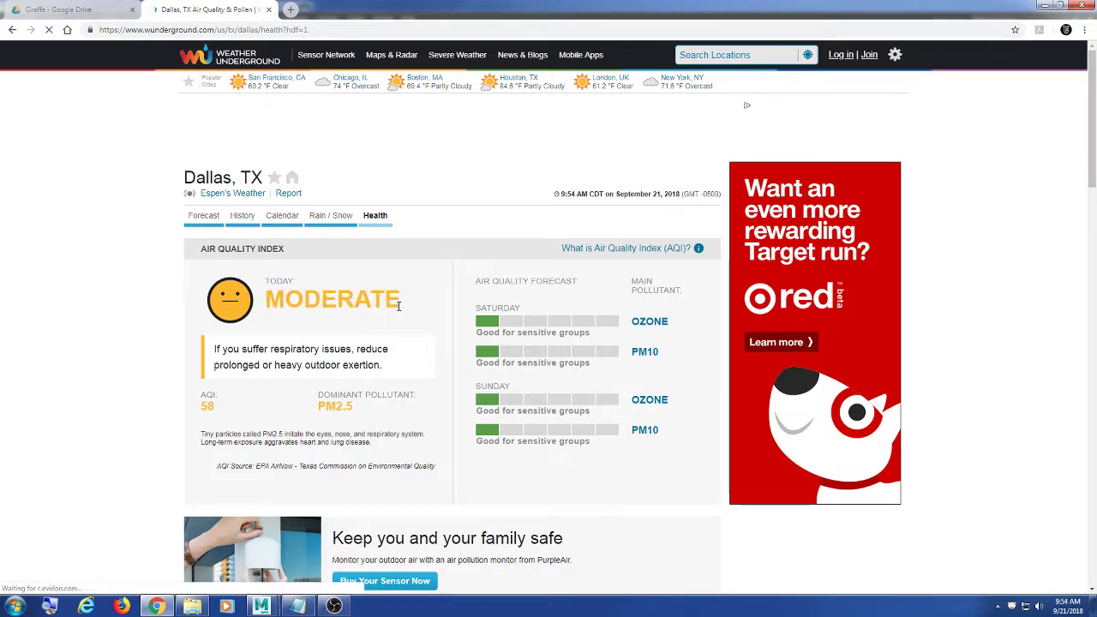
pyautogui.moveTo(399, 306); pyautogui.dragTo(262, 296)
pyautogui.click(306, 288)
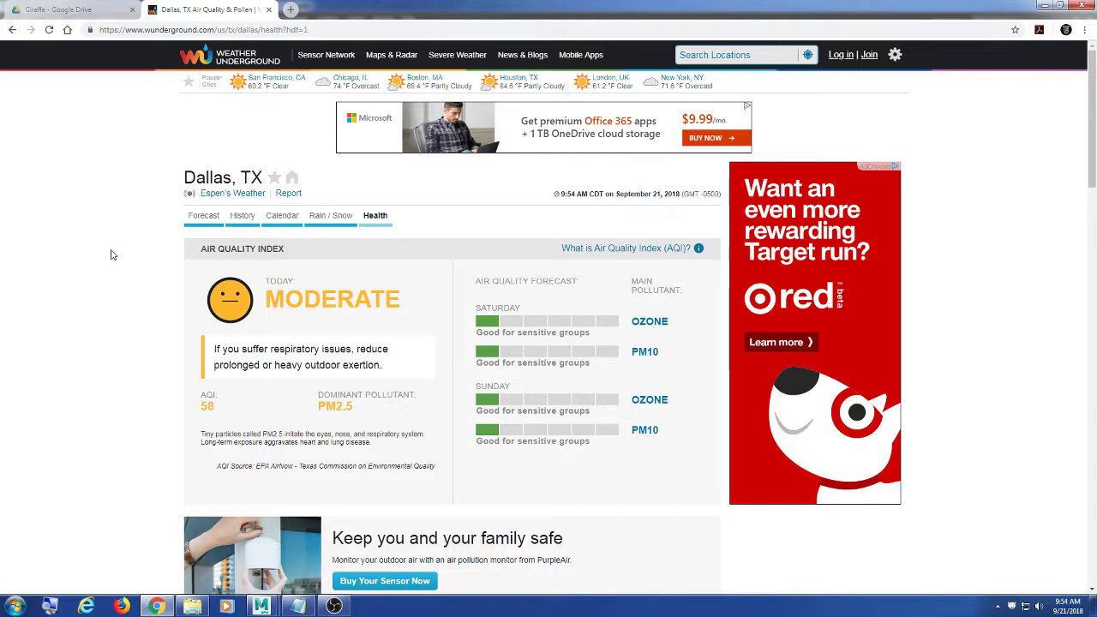
# Close the air quality page, return to Maya and examine both hind legs from all sides for leftover tail2 influence
pyautogui.click(268, 9)
pyautogui.click(1043, 6)
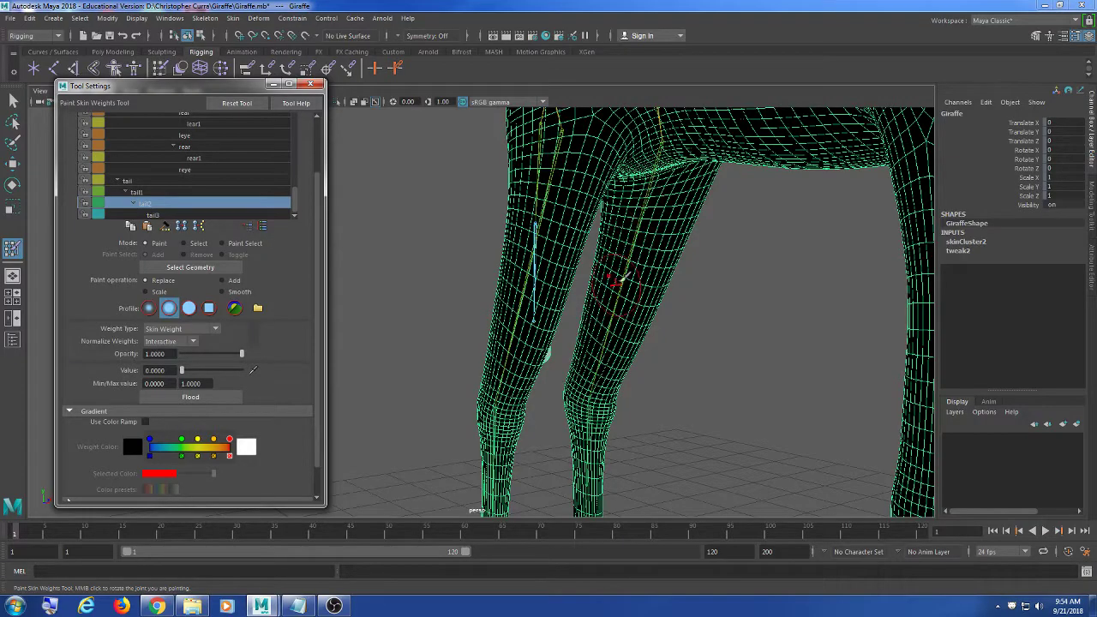
pyautogui.scroll(5, 647, 315)
pyautogui.keyDown('alt'); pyautogui.moveTo(647, 315); pyautogui.dragTo(673, 314); pyautogui.keyUp('alt')
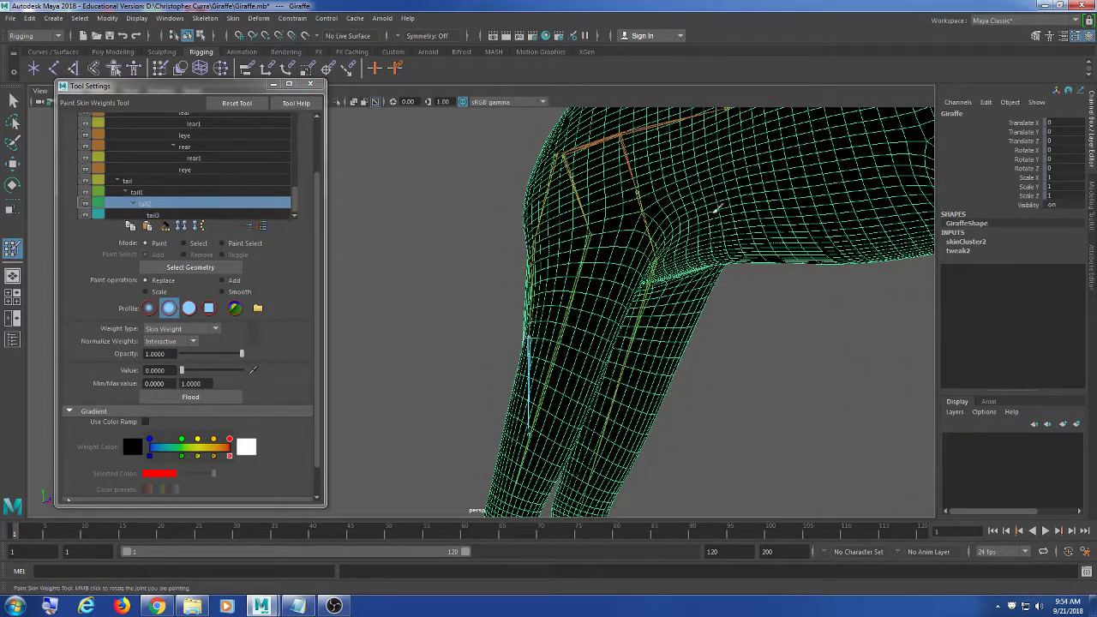
pyautogui.keyDown('alt'); pyautogui.moveTo(612, 388); pyautogui.dragTo(431, 268); pyautogui.keyUp('alt')
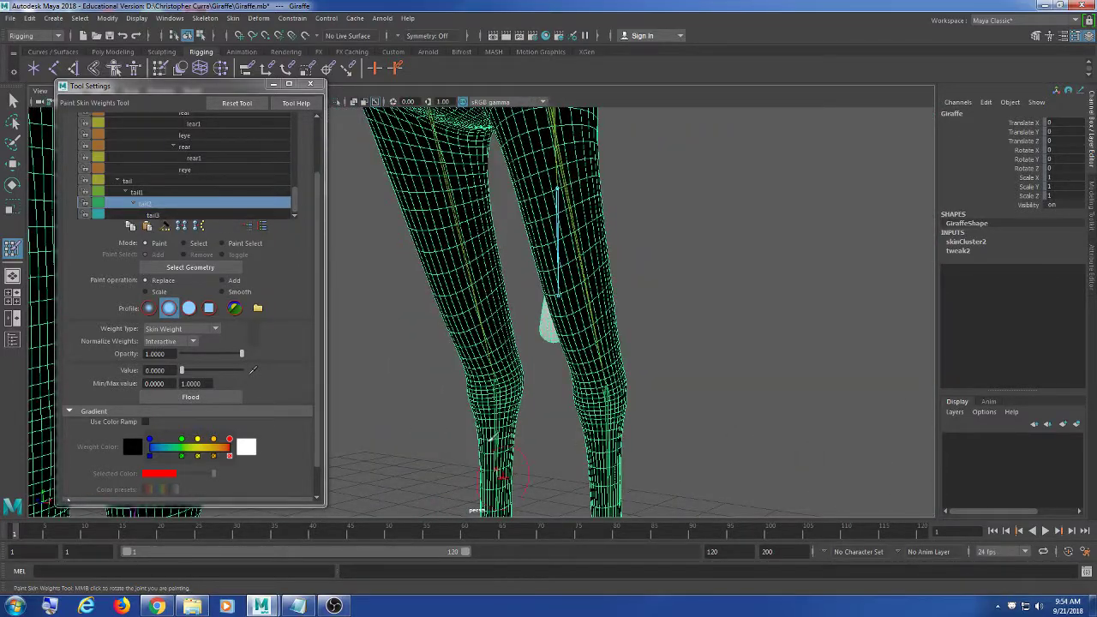
pyautogui.keyDown('alt'); pyautogui.moveTo(492, 438); pyautogui.dragTo(645, 316); pyautogui.keyUp('alt')
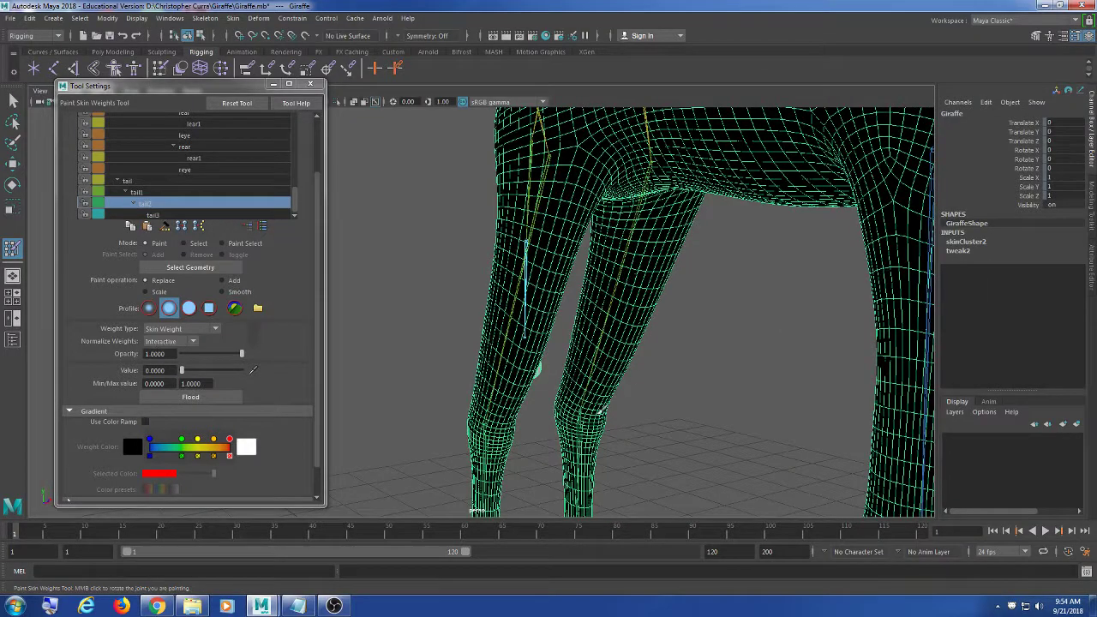
pyautogui.keyDown('alt'); pyautogui.moveTo(535, 368); pyautogui.dragTo(534, 309); pyautogui.keyUp('alt')
pyautogui.keyDown('alt'); pyautogui.moveTo(534, 343); pyautogui.dragTo(532, 282, button='middle'); pyautogui.keyUp('alt')
pyautogui.scroll(3, 557, 300)
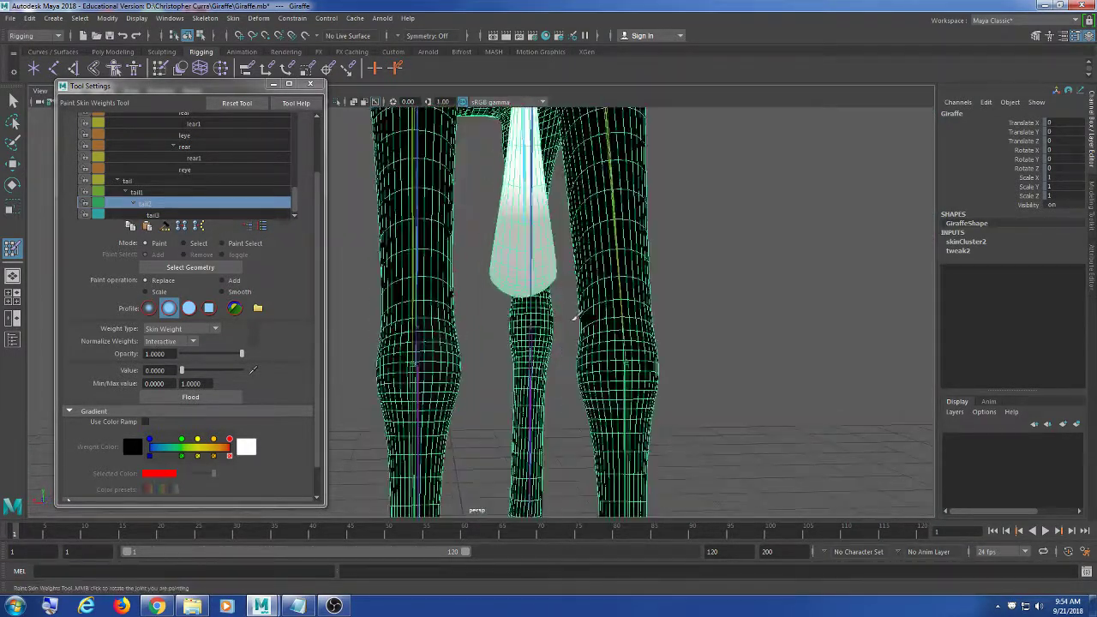
pyautogui.keyDown('alt'); pyautogui.moveTo(575, 314); pyautogui.dragTo(594, 264); pyautogui.keyUp('alt')
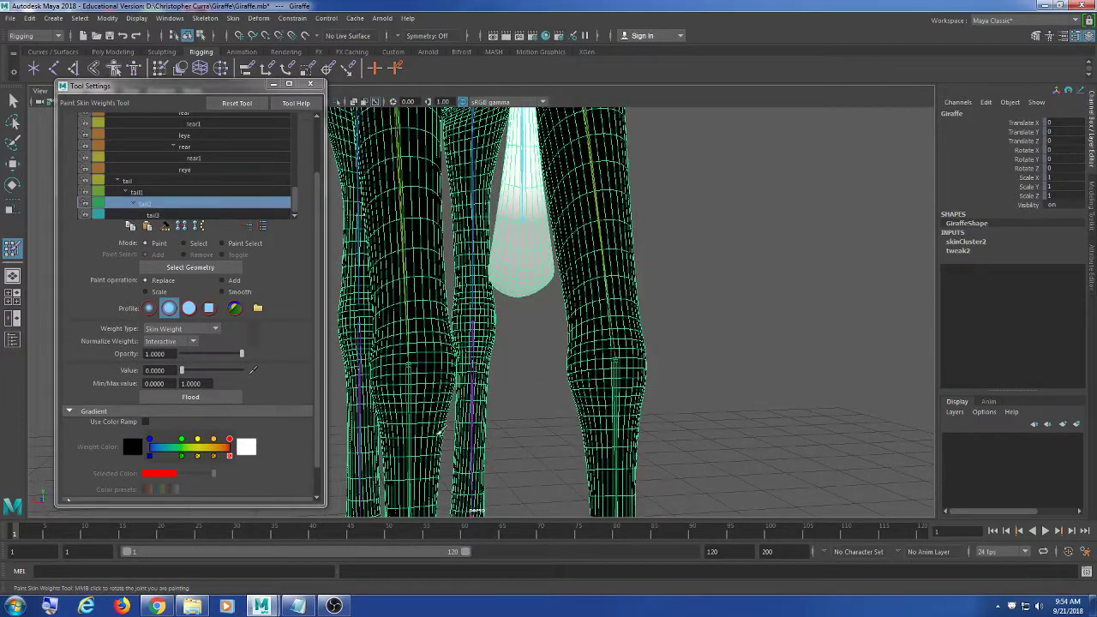
pyautogui.keyDown('alt'); pyautogui.moveTo(435, 351); pyautogui.dragTo(609, 418); pyautogui.keyUp('alt')
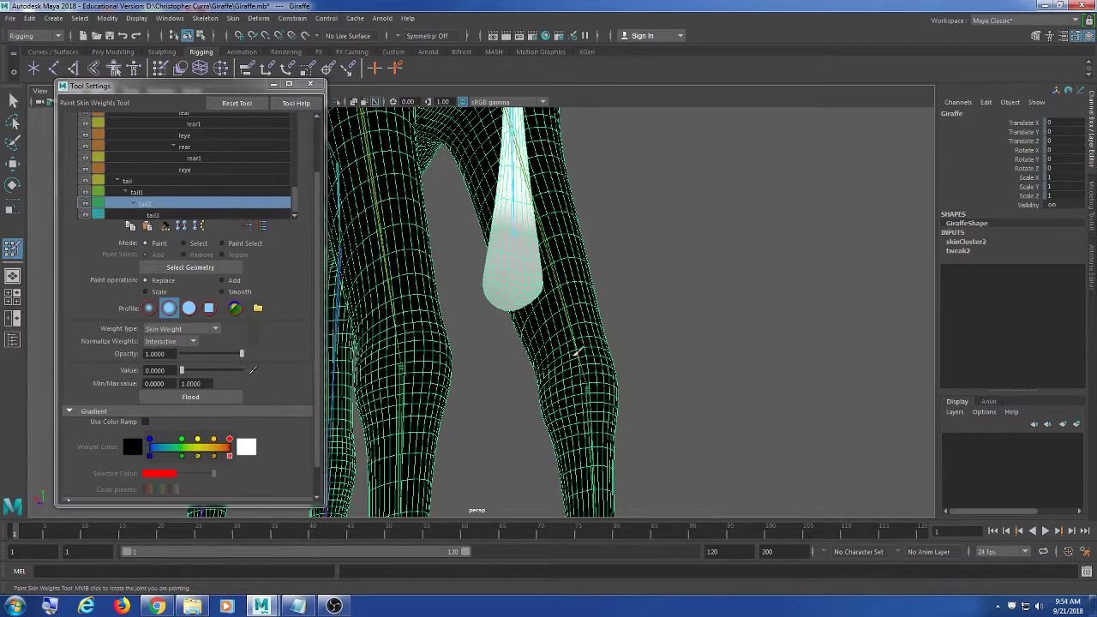
pyautogui.keyDown('alt'); pyautogui.moveTo(556, 324); pyautogui.dragTo(515, 360); pyautogui.keyUp('alt')
# Select the tail3 influence and replace its weights with 0 on the back and outer side of the giraffe's left hind leg
pyautogui.scroll(-2, 130, 390)
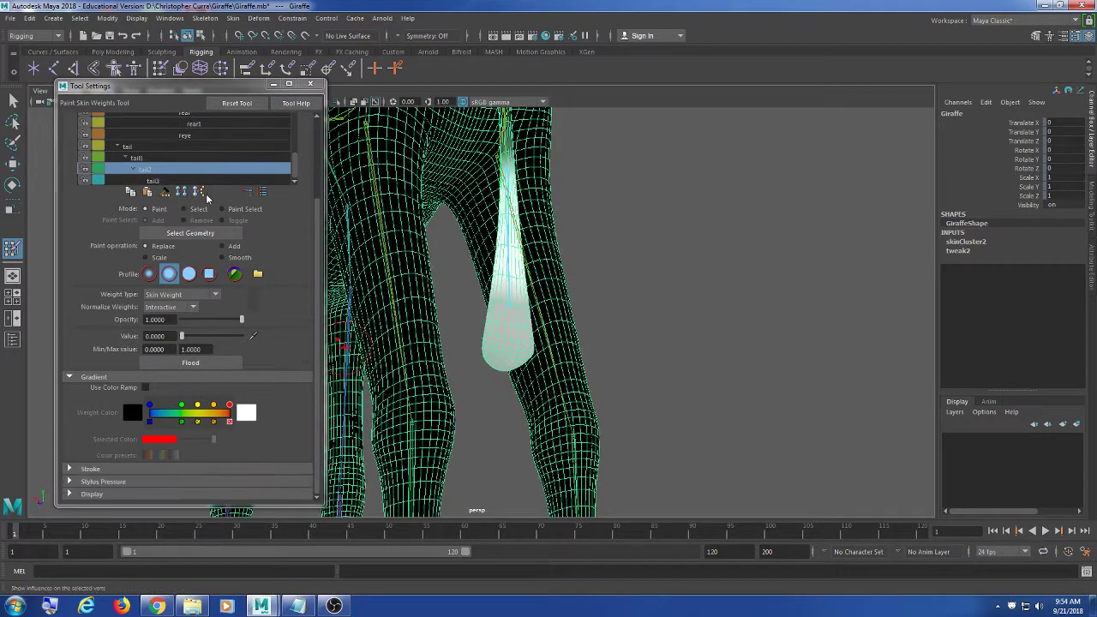
pyautogui.scroll(2, 311, 193)
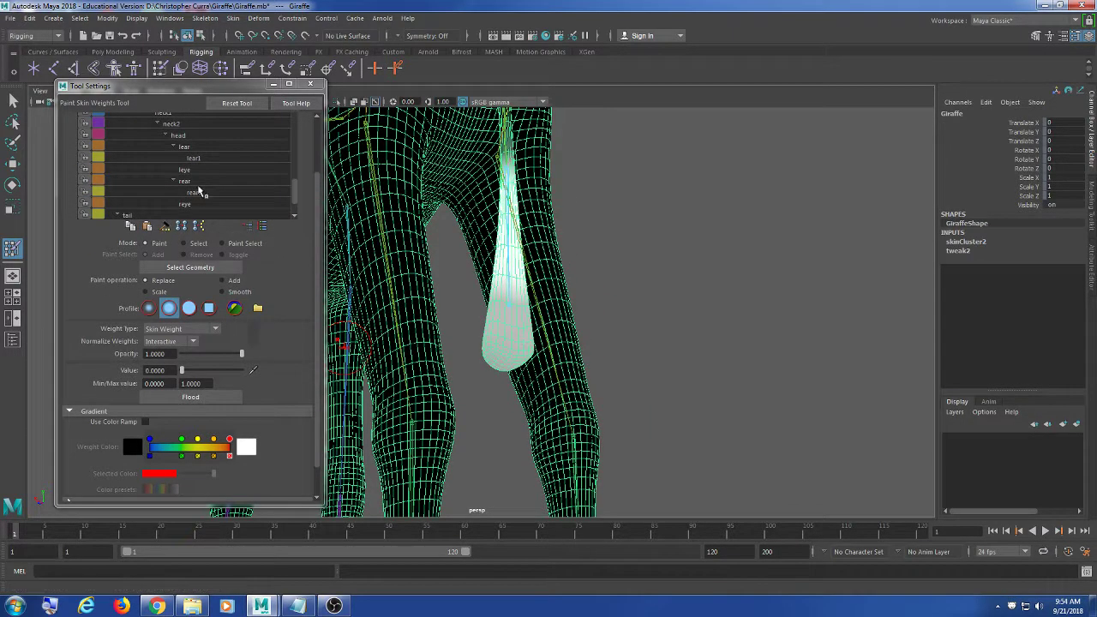
pyautogui.click(185, 214)
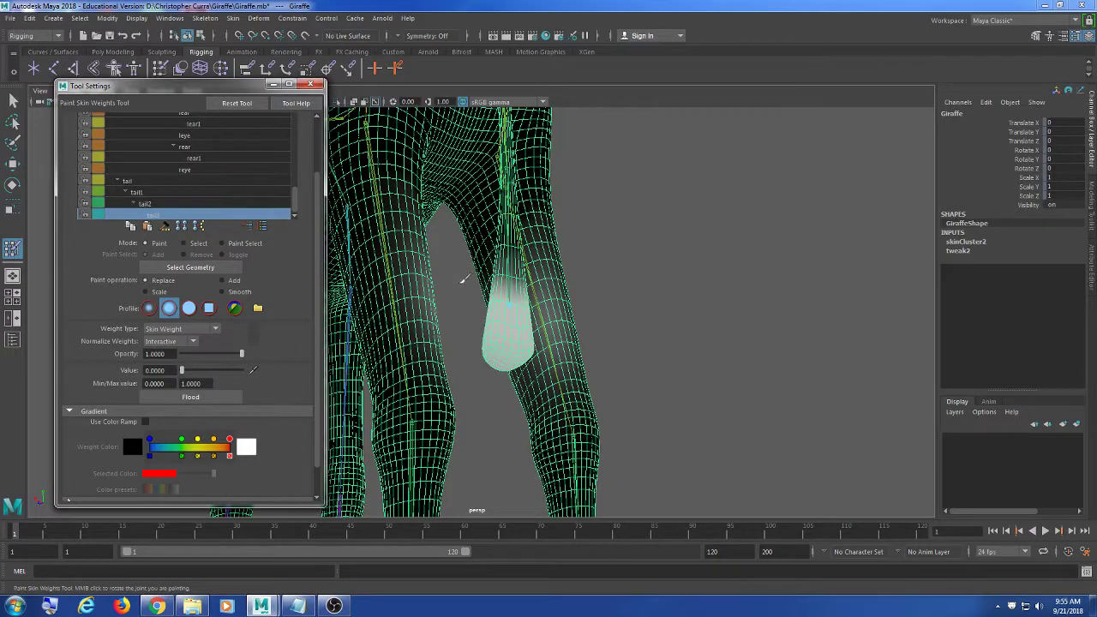
pyautogui.keyDown('alt'); pyautogui.moveTo(463, 279); pyautogui.dragTo(492, 388); pyautogui.keyUp('alt')
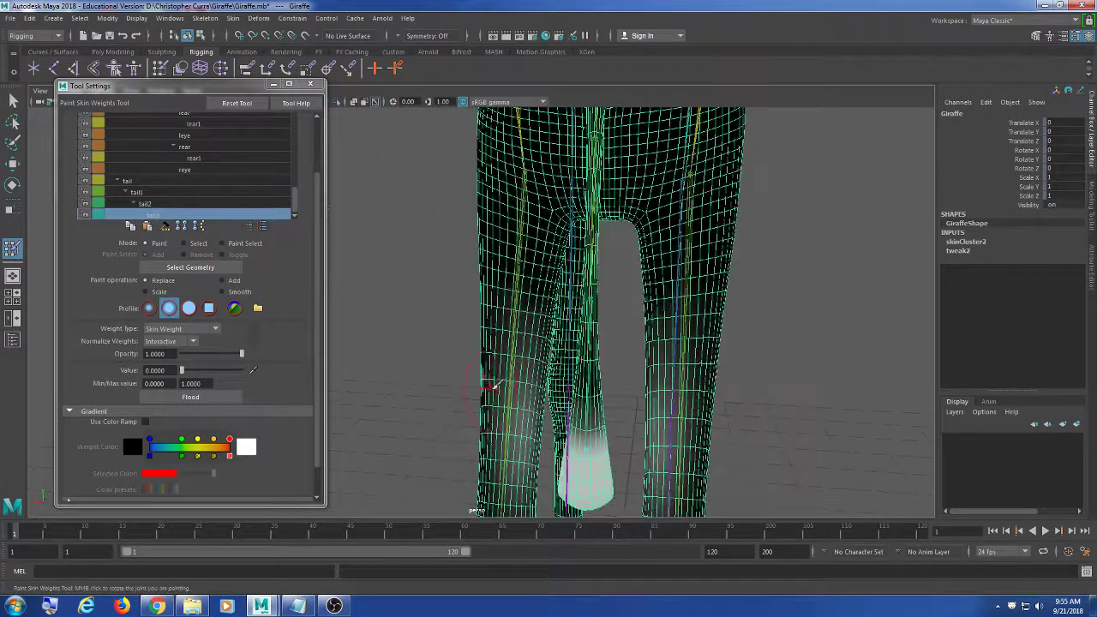
pyautogui.moveTo(615, 347)
pyautogui.keyDown('alt'); pyautogui.mouseDown()
pyautogui.moveTo(601, 281)
pyautogui.moveTo(617, 266)
pyautogui.moveTo(625, 277)
pyautogui.moveTo(551, 252)
pyautogui.mouseUp(); pyautogui.keyUp('alt')
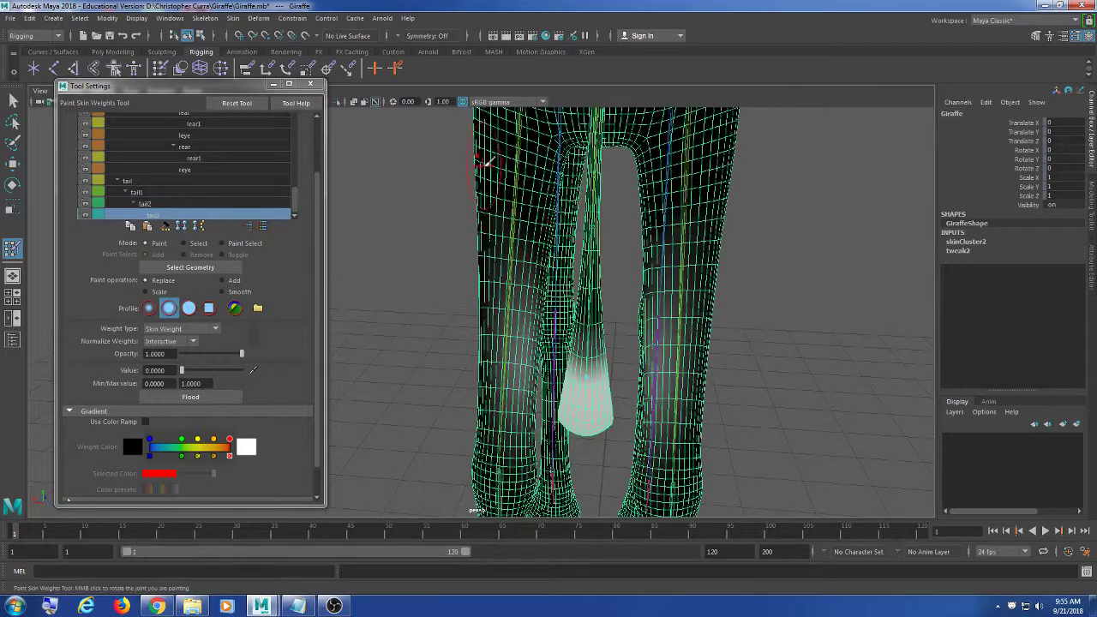
pyautogui.keyDown('alt'); pyautogui.moveTo(512, 420); pyautogui.dragTo(462, 180); pyautogui.keyUp('alt')
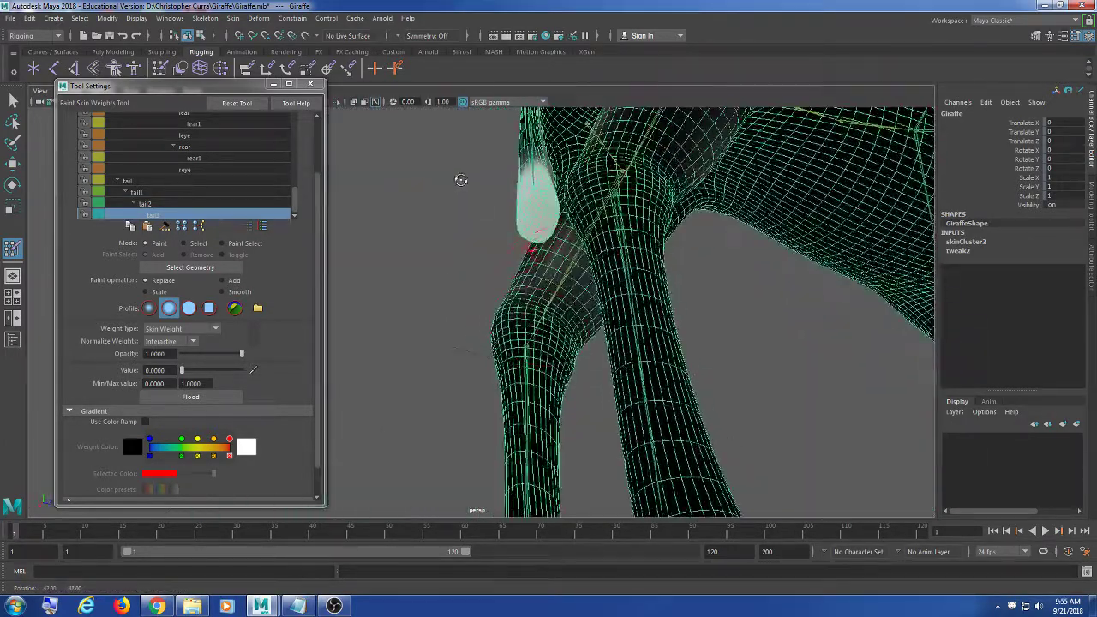
# Erase the remaining tail3 influence from the front and inner side of the left hind leg above the knee
pyautogui.keyDown('alt'); pyautogui.moveTo(703, 281); pyautogui.dragTo(615, 311); pyautogui.keyUp('alt')
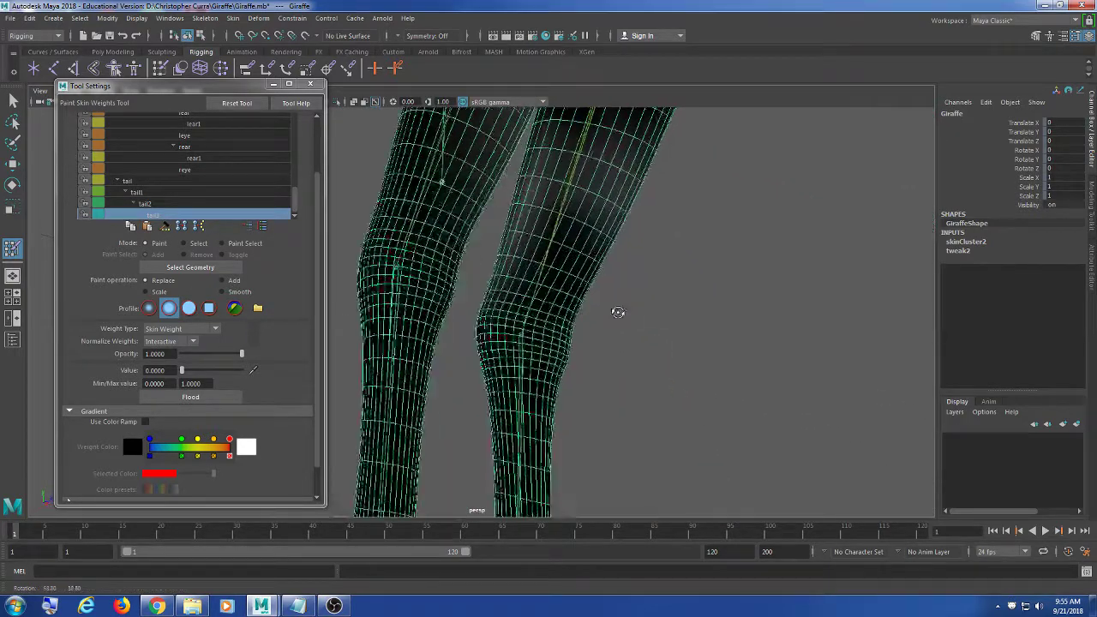
pyautogui.keyDown('alt'); pyautogui.moveTo(614, 312); pyautogui.dragTo(618, 403, button='middle'); pyautogui.keyUp('alt')
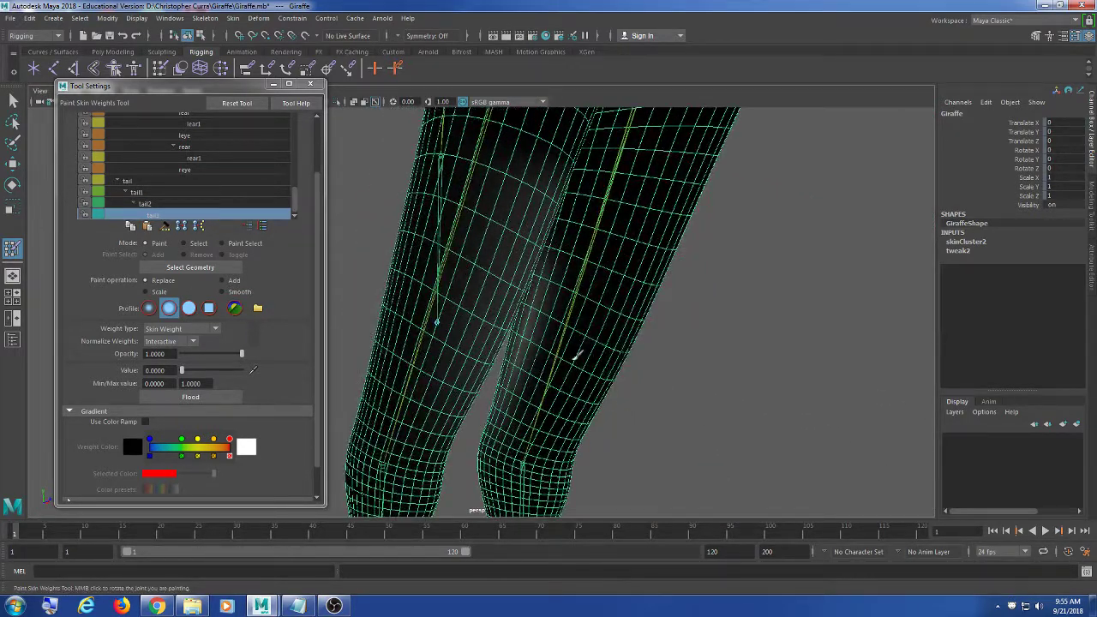
pyautogui.keyDown('alt'); pyautogui.moveTo(576, 355); pyautogui.dragTo(559, 341); pyautogui.keyUp('alt')
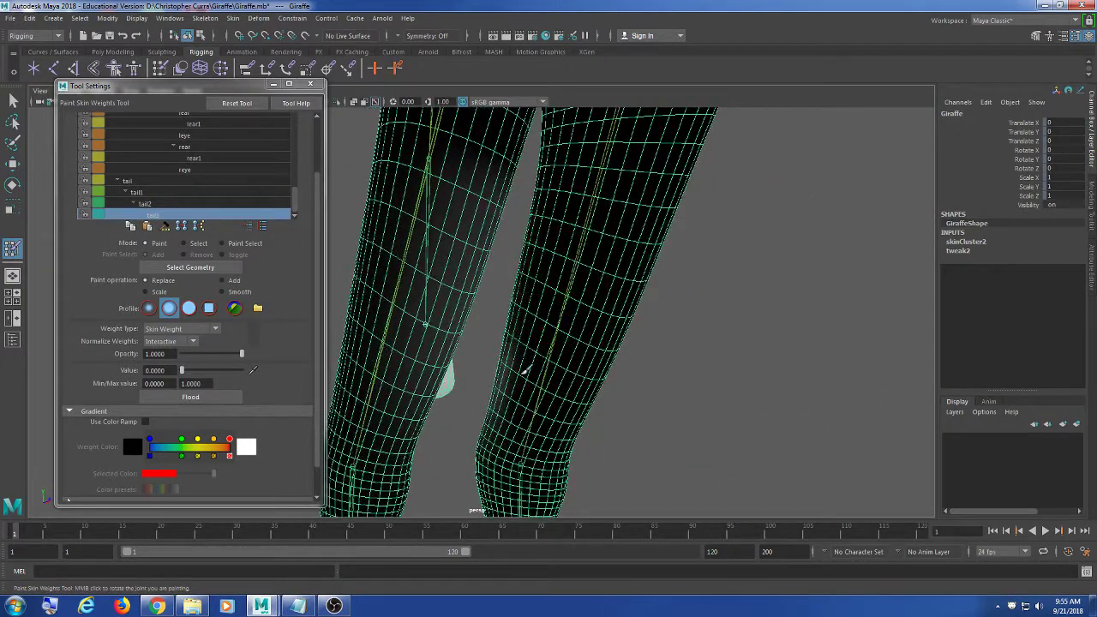
pyautogui.keyDown('alt'); pyautogui.moveTo(577, 370); pyautogui.dragTo(663, 337); pyautogui.keyUp('alt')
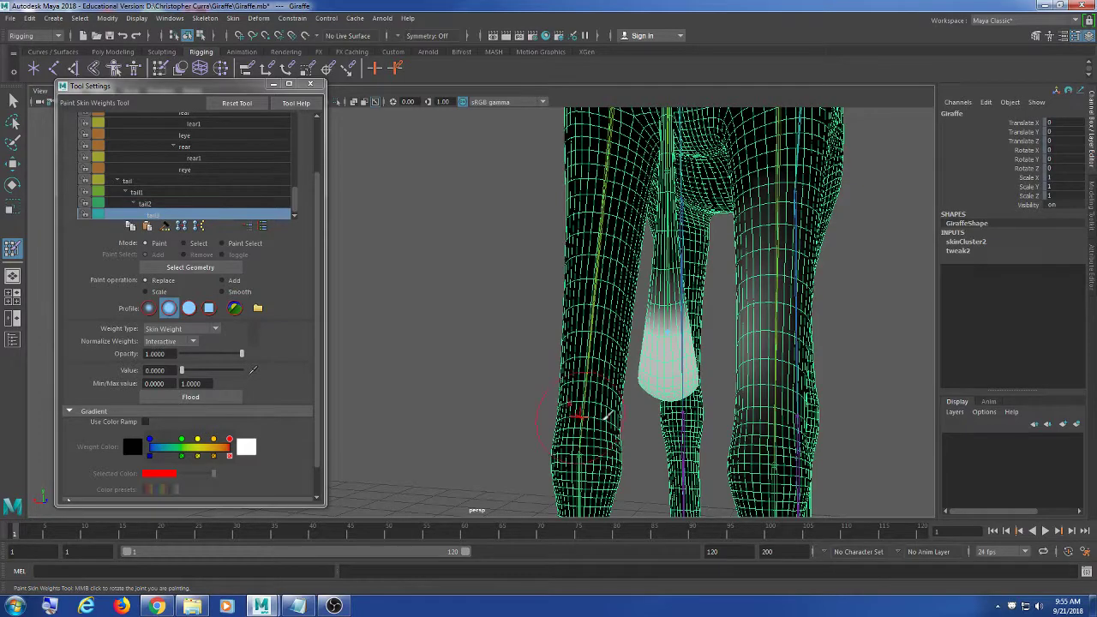
pyautogui.moveTo(607, 415)
pyautogui.keyDown('alt'); pyautogui.mouseDown()
pyautogui.moveTo(608, 371)
pyautogui.moveTo(627, 439)
pyautogui.mouseUp(); pyautogui.keyUp('alt')
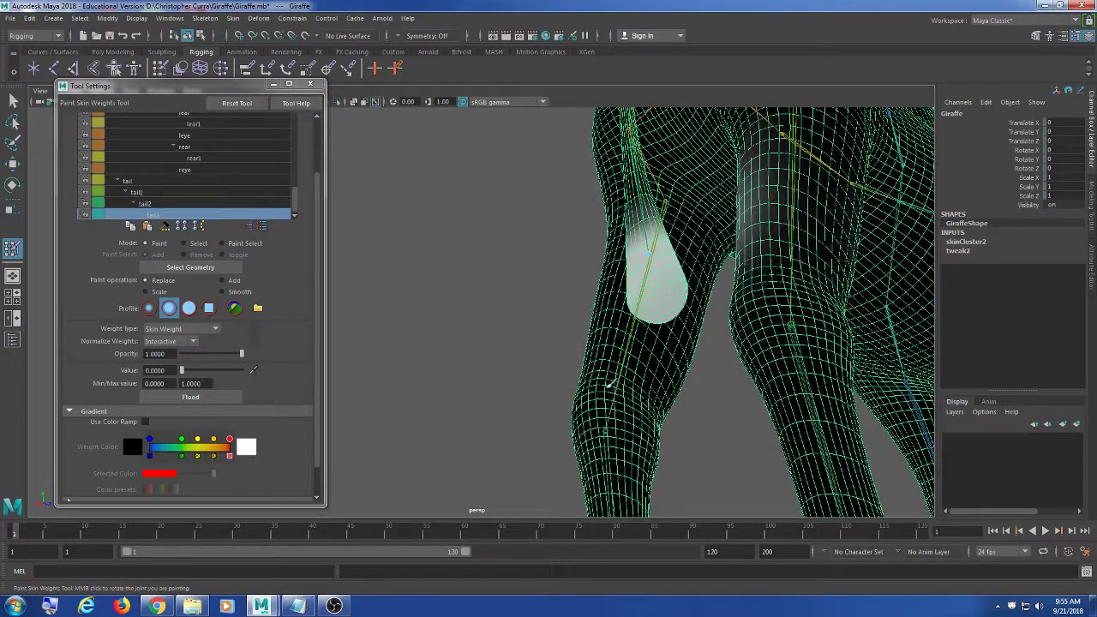
# Examine the front and inner sides of both hind legs for leftover tail3 influence
pyautogui.moveTo(657, 338)
pyautogui.keyDown('alt'); pyautogui.mouseDown()
pyautogui.moveTo(669, 372)
pyautogui.moveTo(629, 380)
pyautogui.mouseUp(); pyautogui.keyUp('alt')
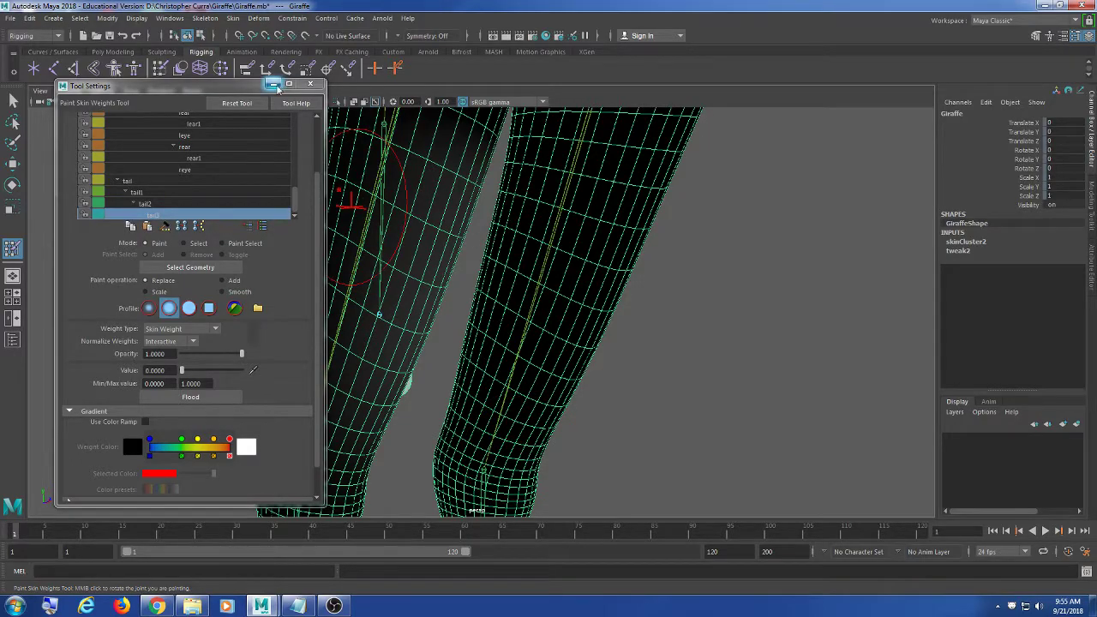
pyautogui.keyDown('alt'); pyautogui.moveTo(481, 197); pyautogui.dragTo(742, 287); pyautogui.keyUp('alt')
pyautogui.scroll(4, 743, 286)
pyautogui.keyDown('alt'); pyautogui.moveTo(742, 287); pyautogui.dragTo(663, 343, button='middle'); pyautogui.keyUp('alt')
pyautogui.scroll(1, 661, 345)
pyautogui.keyDown('alt'); pyautogui.moveTo(654, 337); pyautogui.dragTo(701, 336); pyautogui.keyUp('alt')
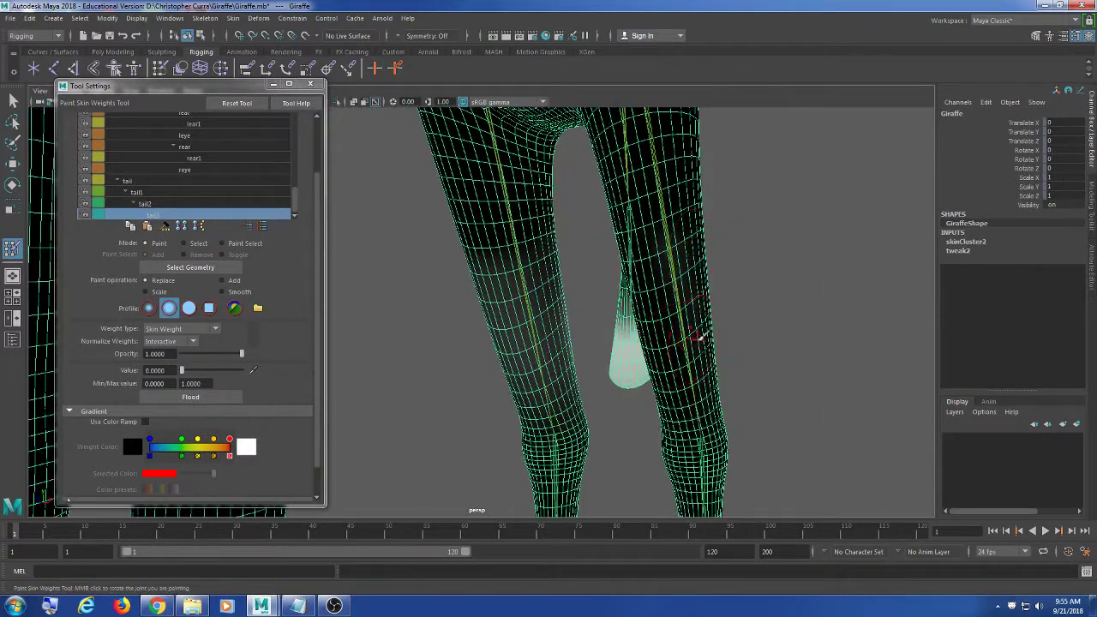
# Turn off Wireframe on Shaded in the perspective view and reposition the tool settings window clear of the giraffe's legs
pyautogui.moveTo(133, 86); pyautogui.dragTo(166, 163)
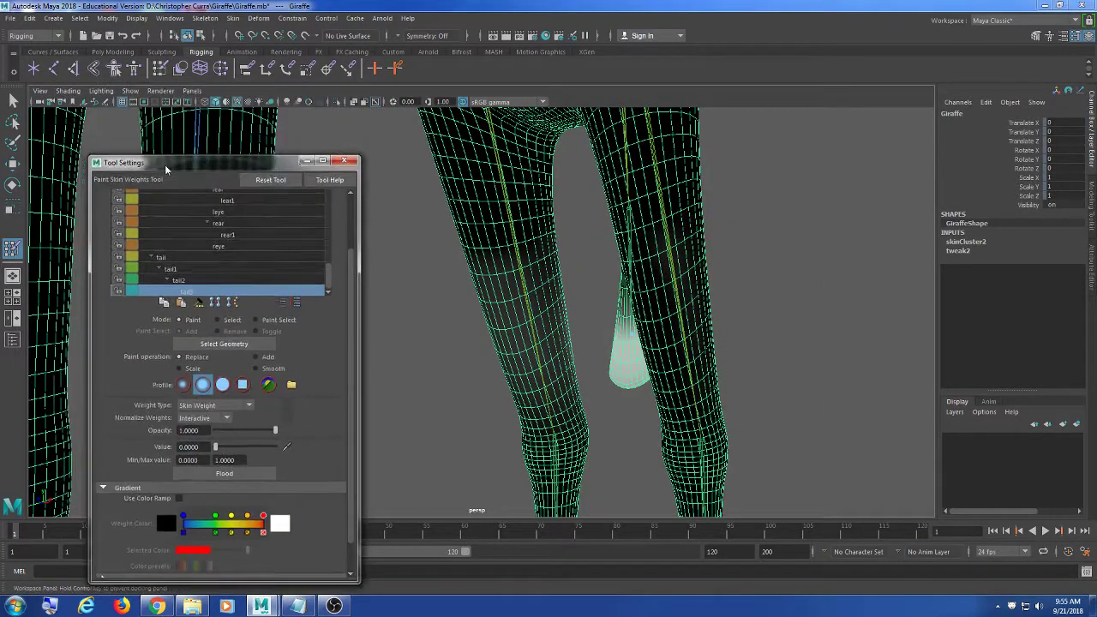
pyautogui.click(68, 91)
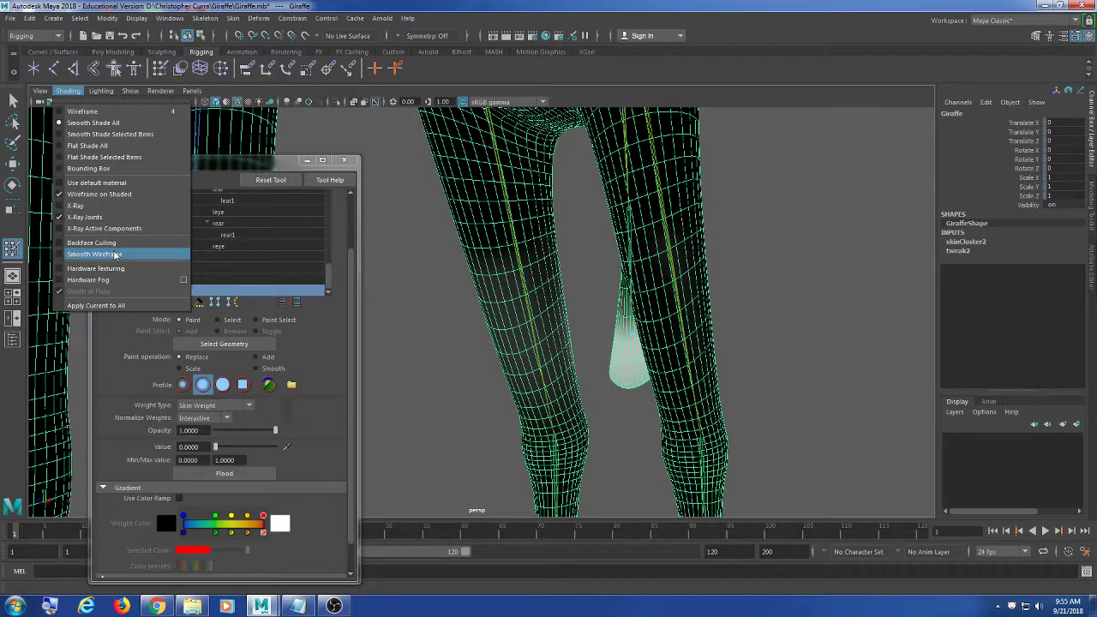
pyautogui.click(114, 207)
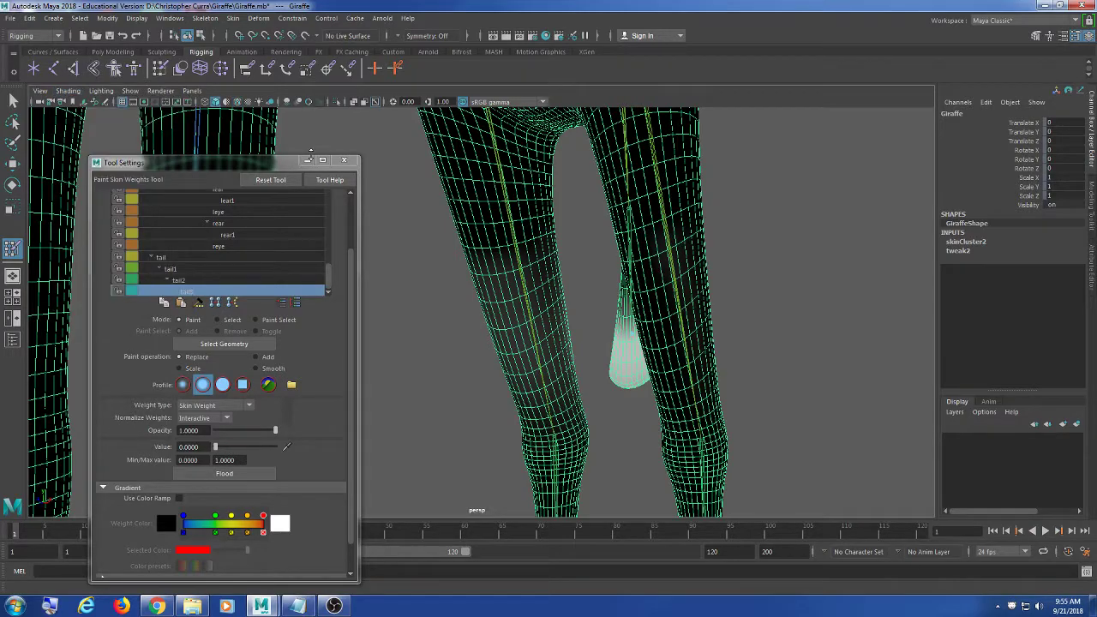
pyautogui.moveTo(252, 163); pyautogui.dragTo(199, 134)
# Replace the tail3 weights with 0 on the front and inner side of the giraffe's right hind leg above the knee
pyautogui.moveTo(621, 241)
pyautogui.keyDown('alt'); pyautogui.mouseDown()
pyautogui.moveTo(534, 289)
pyautogui.moveTo(636, 294)
pyautogui.moveTo(545, 295)
pyautogui.moveTo(595, 321)
pyautogui.moveTo(571, 331)
pyautogui.moveTo(558, 311)
pyautogui.moveTo(578, 310)
pyautogui.mouseUp(); pyautogui.keyUp('alt')
pyautogui.moveTo(594, 310)
pyautogui.keyDown('alt'); pyautogui.mouseDown()
pyautogui.moveTo(629, 294)
pyautogui.moveTo(671, 297)
pyautogui.moveTo(565, 306)
pyautogui.moveTo(705, 367)
pyautogui.moveTo(632, 289)
pyautogui.moveTo(603, 313)
pyautogui.moveTo(578, 424)
pyautogui.mouseUp(); pyautogui.keyUp('alt')
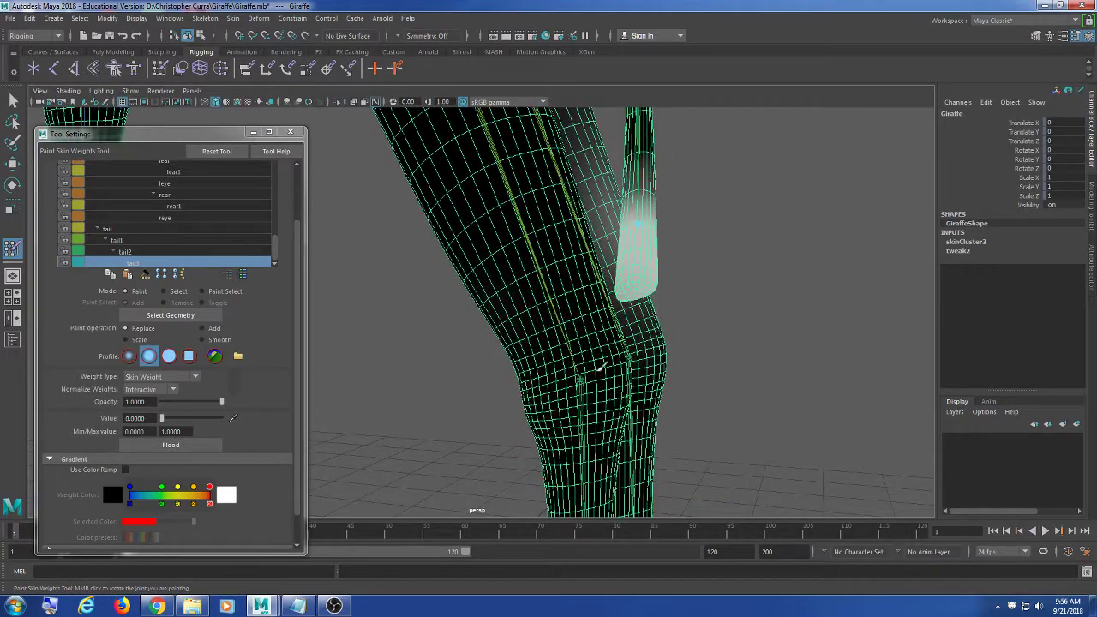
pyautogui.keyDown('alt'); pyautogui.moveTo(470, 221); pyautogui.dragTo(579, 279); pyautogui.keyUp('alt')
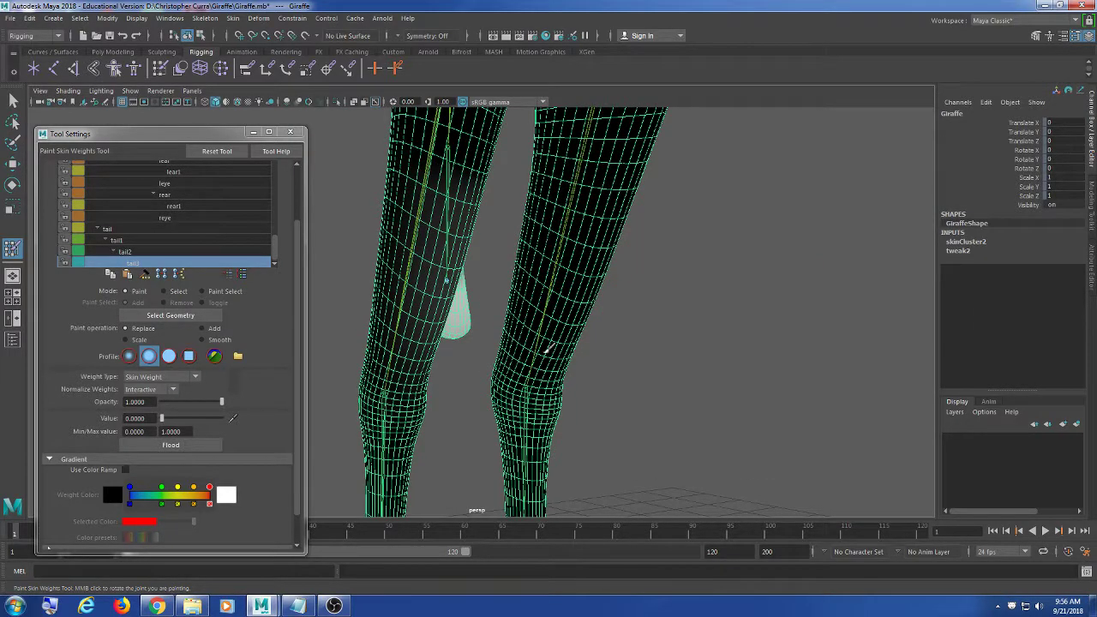
pyautogui.keyDown('alt'); pyautogui.moveTo(811, 336); pyautogui.dragTo(478, 333); pyautogui.keyUp('alt')
pyautogui.scroll(-3, 510, 343)
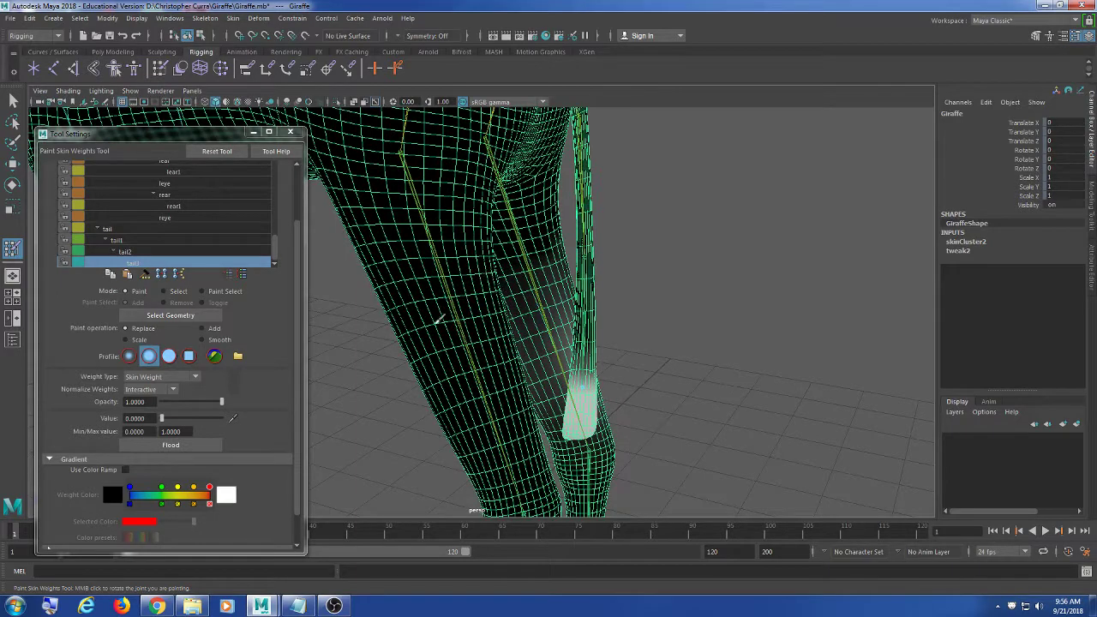
pyautogui.keyDown('alt'); pyautogui.moveTo(491, 383); pyautogui.dragTo(432, 263, button='middle'); pyautogui.keyUp('alt')
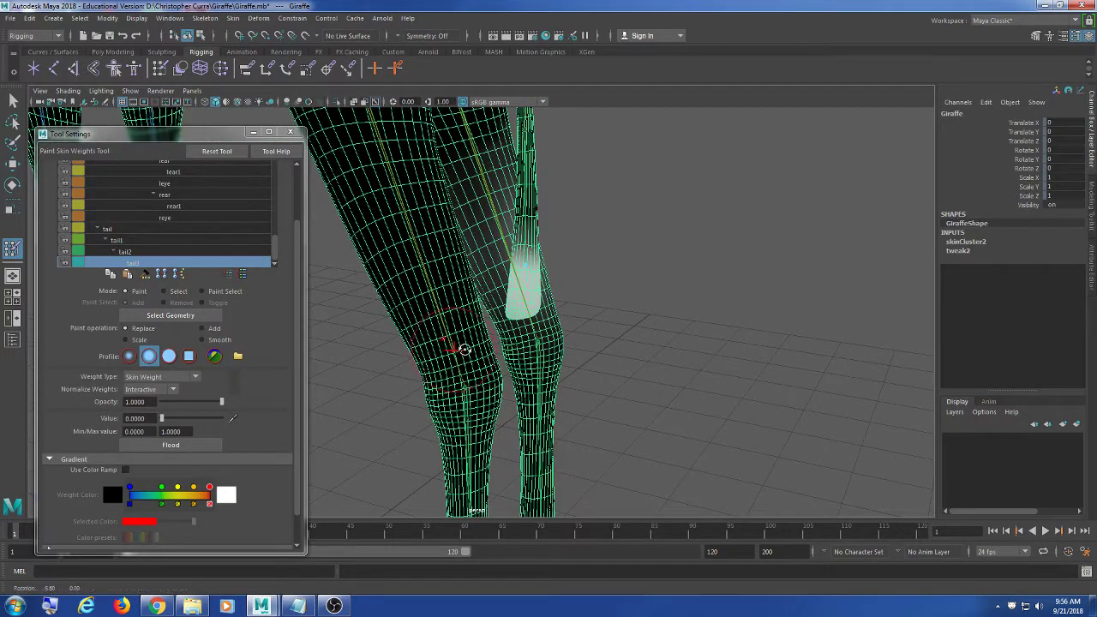
pyautogui.keyDown('alt'); pyautogui.moveTo(458, 348); pyautogui.dragTo(539, 361); pyautogui.keyUp('alt')
pyautogui.scroll(-2, 546, 357)
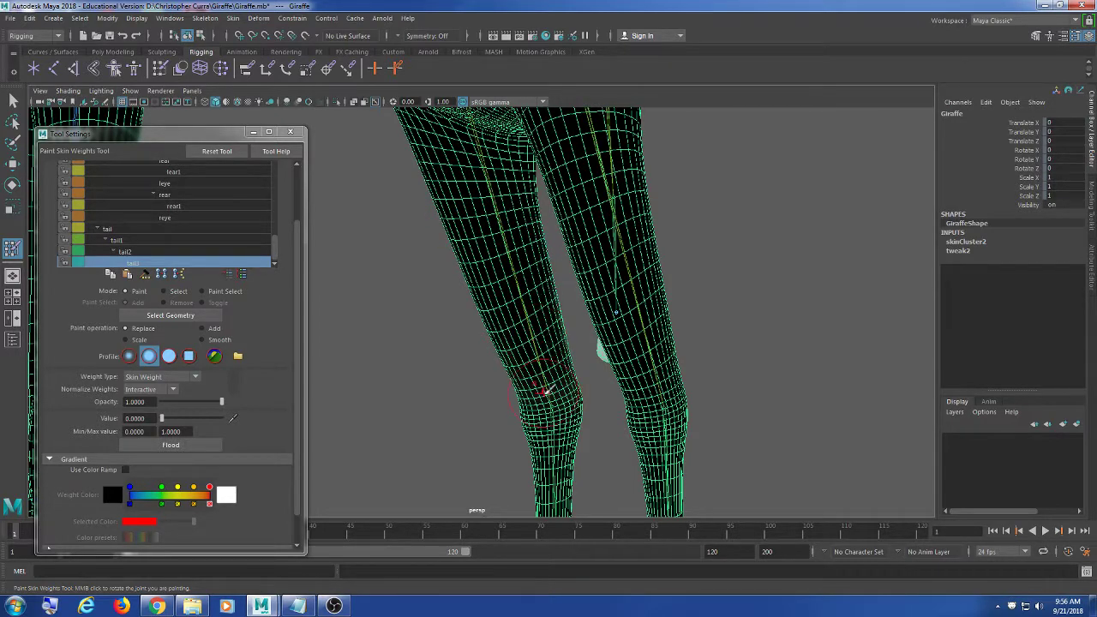
pyautogui.scroll(3, 543, 377)
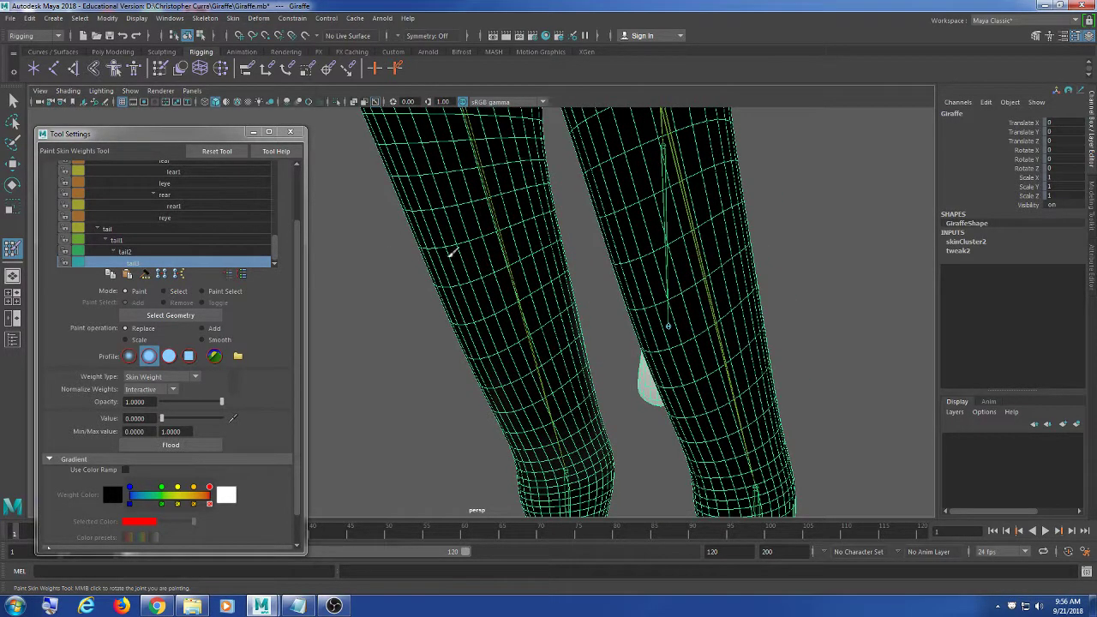
pyautogui.scroll(-2, 490, 326)
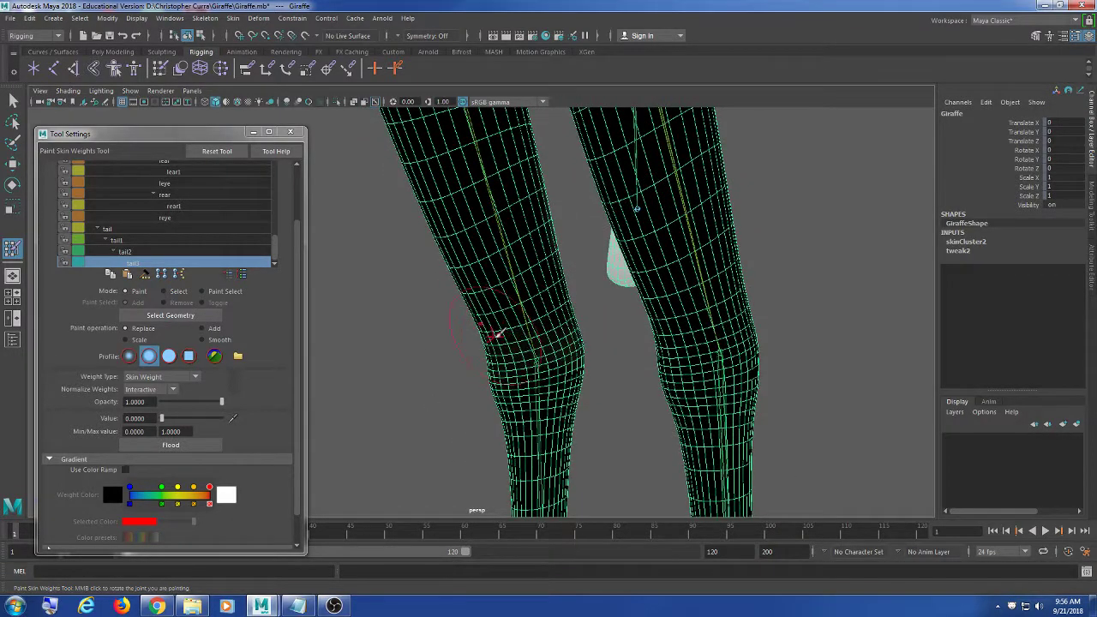
# Erase the remaining tail3 influence from the back and outer side of the right hind leg
pyautogui.keyDown('alt'); pyautogui.moveTo(544, 480); pyautogui.dragTo(693, 382); pyautogui.keyUp('alt')
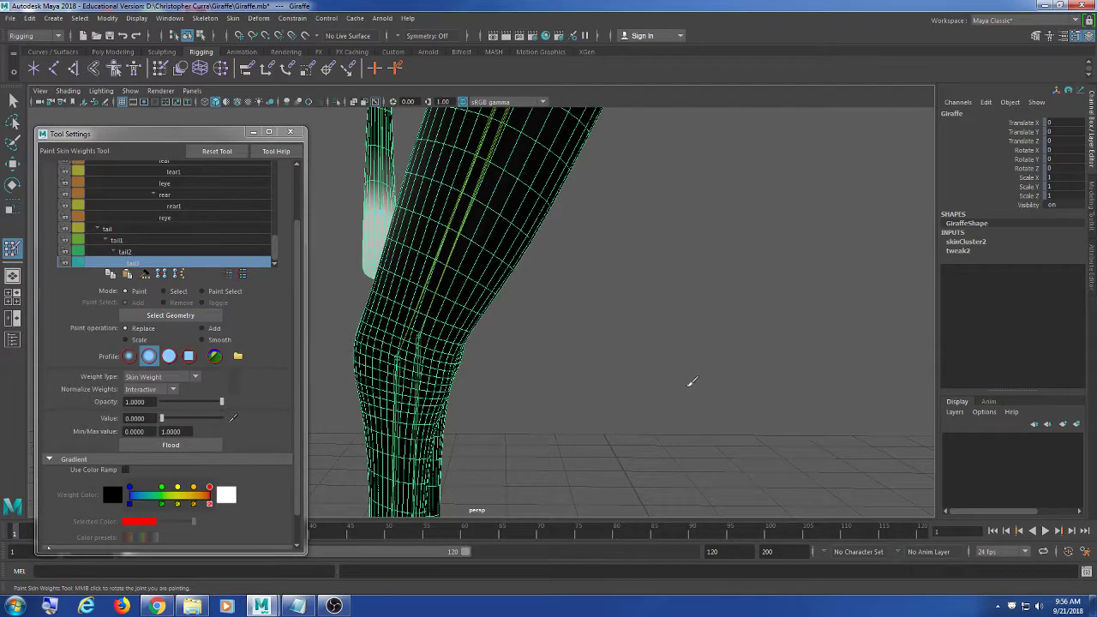
pyautogui.keyDown('alt'); pyautogui.moveTo(708, 335); pyautogui.dragTo(667, 314); pyautogui.keyUp('alt')
pyautogui.scroll(-2, 665, 363)
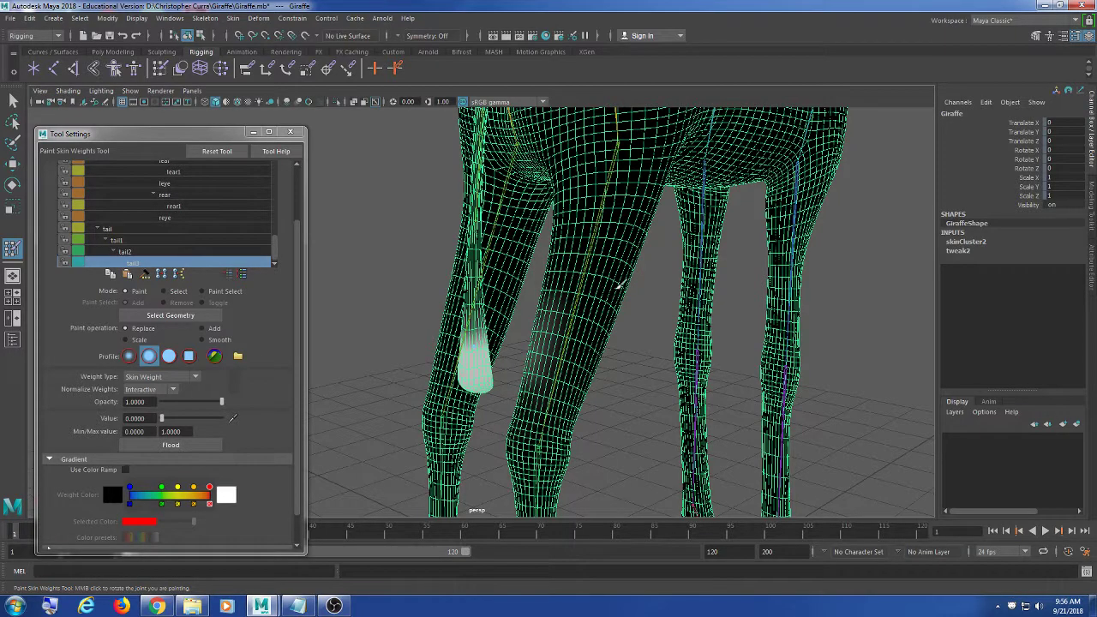
pyautogui.keyDown('alt'); pyautogui.moveTo(583, 312); pyautogui.dragTo(561, 284); pyautogui.keyUp('alt')
pyautogui.scroll(2, 585, 328)
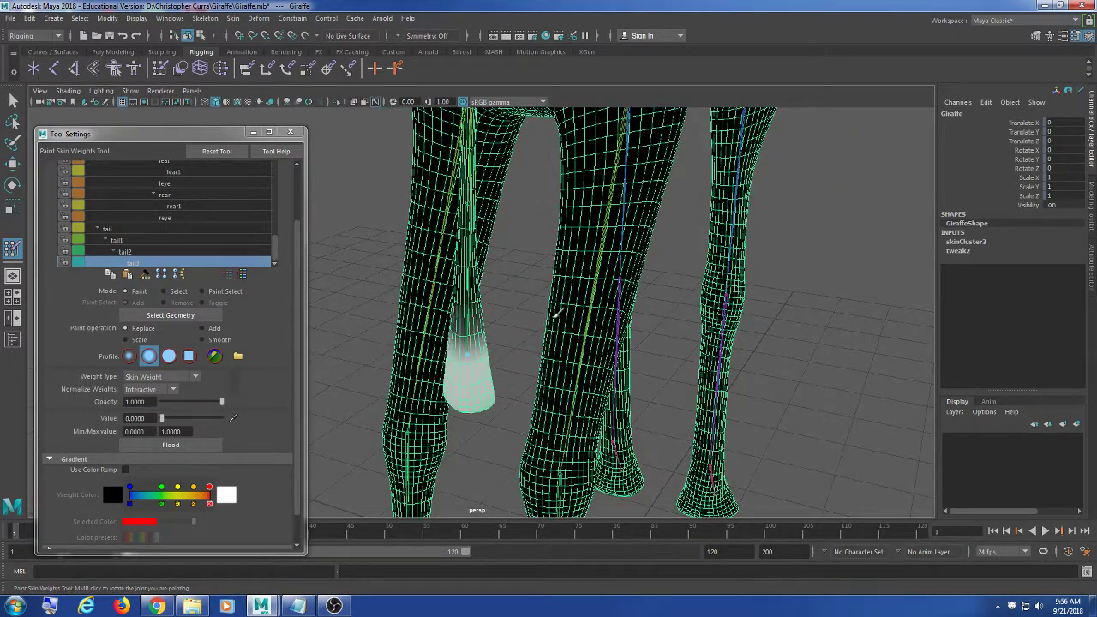
pyautogui.keyDown('alt'); pyautogui.moveTo(603, 374); pyautogui.dragTo(673, 316); pyautogui.keyUp('alt')
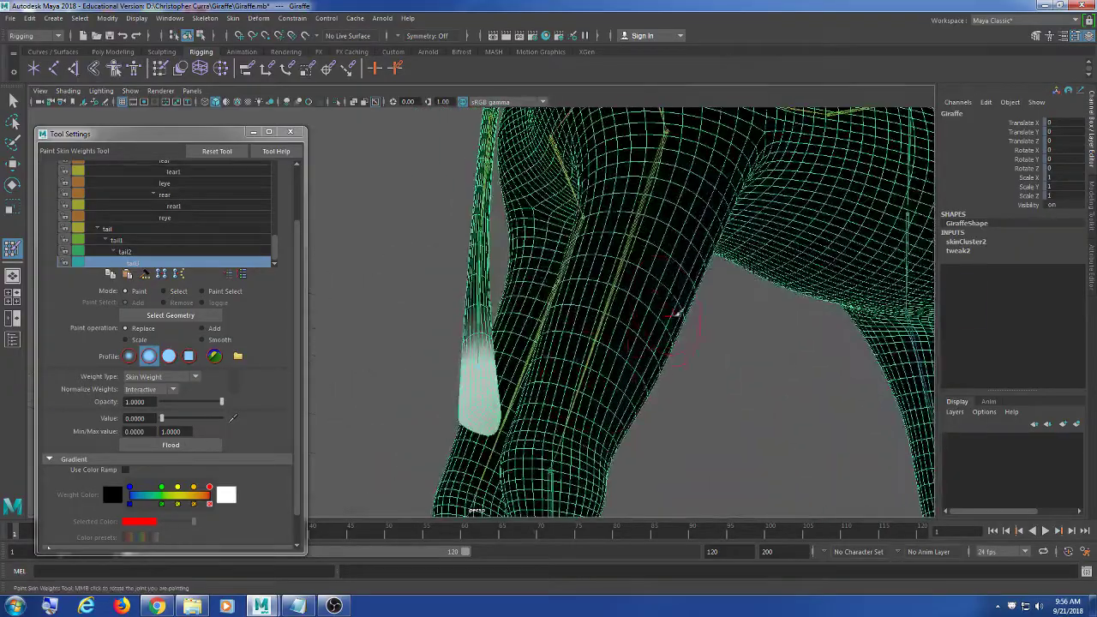
# Inspect both hind legs from all sides, from thigh to lower leg, for missed tail3 influence
pyautogui.keyDown('alt'); pyautogui.moveTo(635, 371); pyautogui.dragTo(482, 267); pyautogui.keyUp('alt')
pyautogui.keyDown('alt'); pyautogui.moveTo(580, 319); pyautogui.dragTo(486, 254); pyautogui.keyUp('alt')
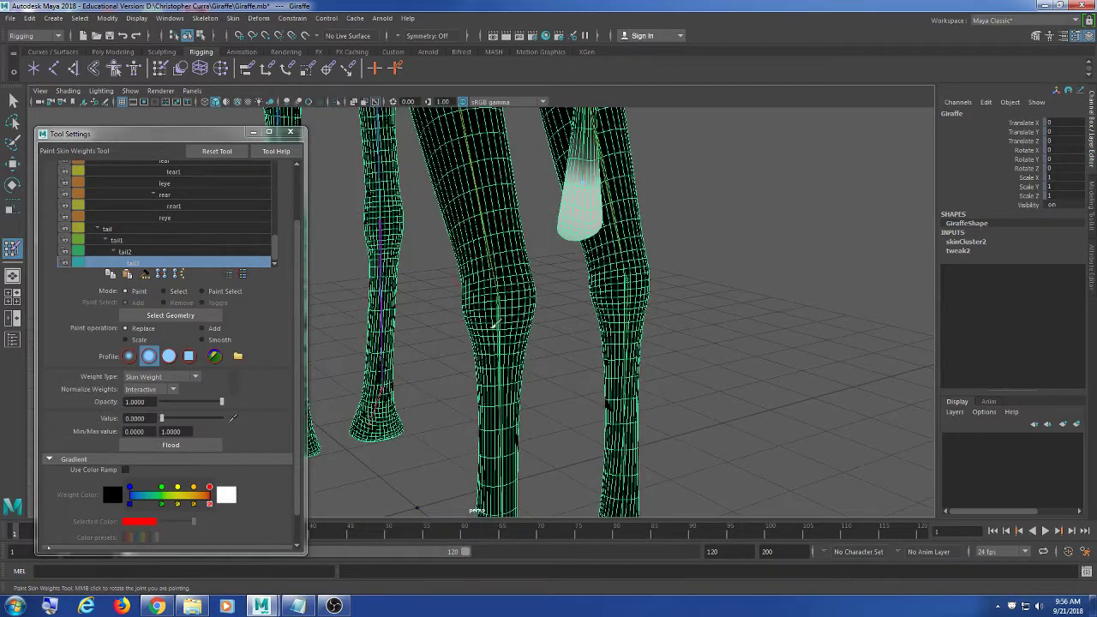
pyautogui.keyDown('alt'); pyautogui.moveTo(494, 325); pyautogui.dragTo(585, 339); pyautogui.keyUp('alt')
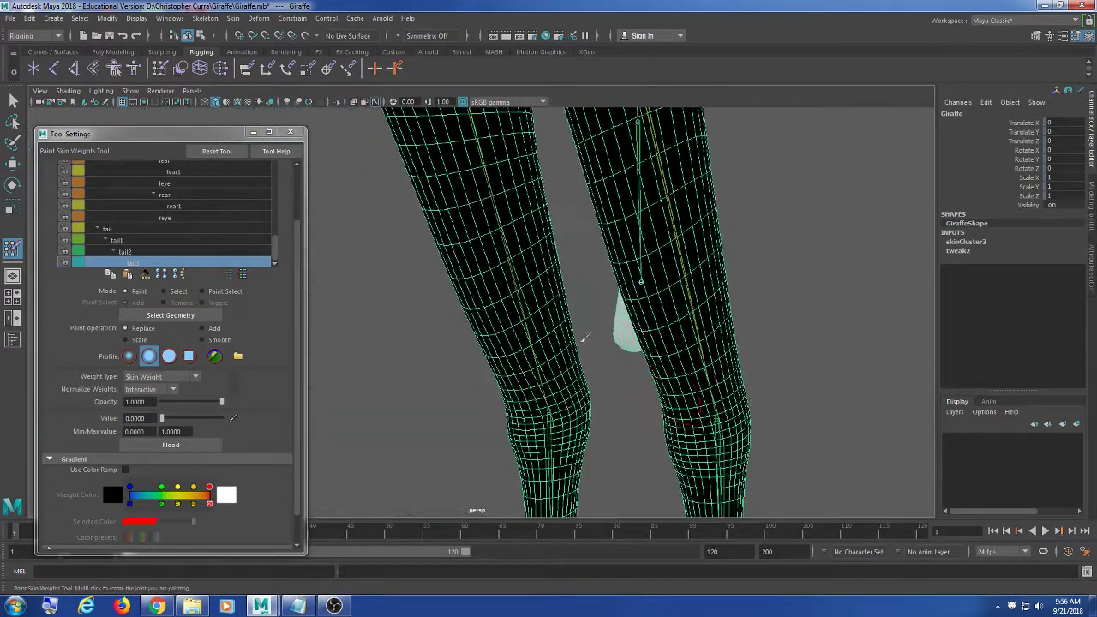
pyautogui.keyDown('alt'); pyautogui.moveTo(590, 441); pyautogui.dragTo(536, 250); pyautogui.keyUp('alt')
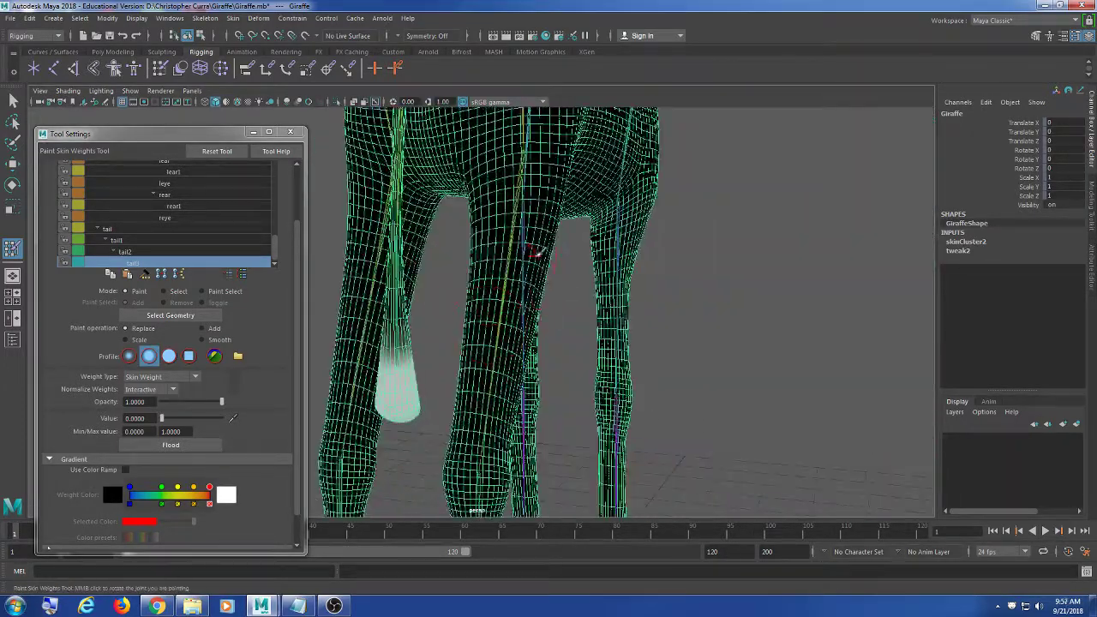
pyautogui.keyDown('alt'); pyautogui.moveTo(525, 382); pyautogui.dragTo(630, 286); pyautogui.keyUp('alt')
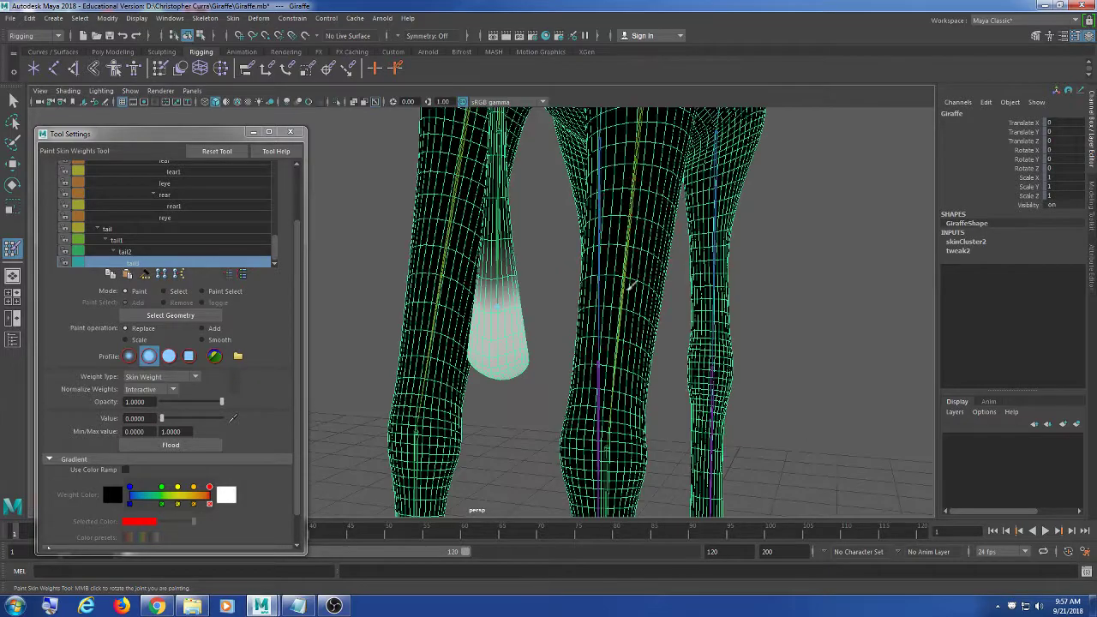
pyautogui.keyDown('alt'); pyautogui.moveTo(584, 456); pyautogui.dragTo(534, 415); pyautogui.keyUp('alt')
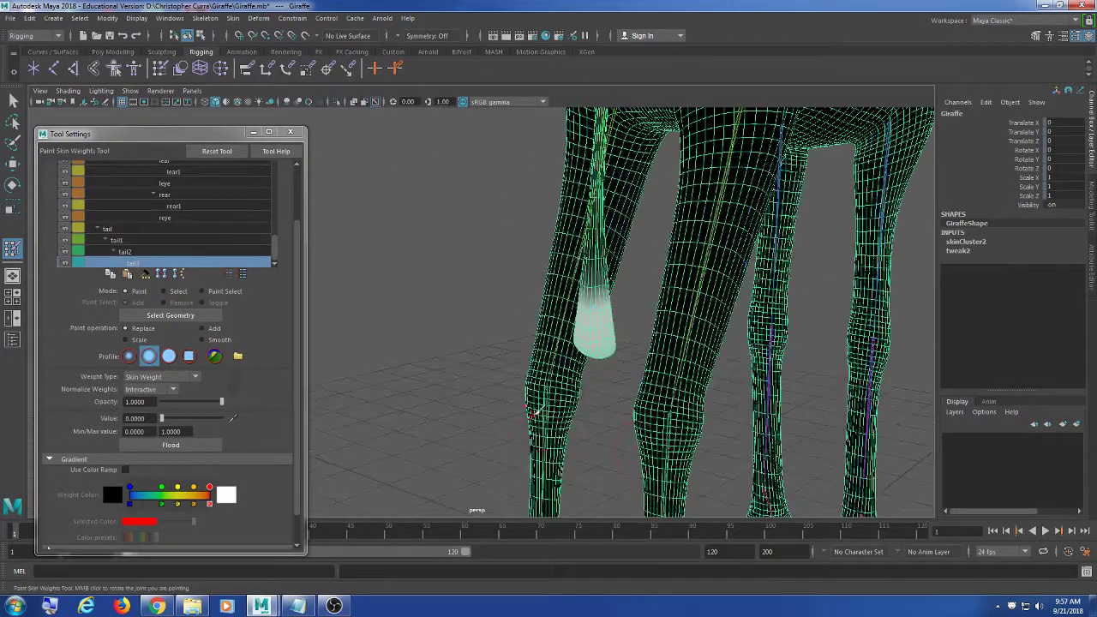
pyautogui.keyDown('alt'); pyautogui.moveTo(691, 426); pyautogui.dragTo(748, 375); pyautogui.keyUp('alt')
pyautogui.keyDown('alt'); pyautogui.moveTo(704, 230); pyautogui.dragTo(671, 333); pyautogui.keyUp('alt')
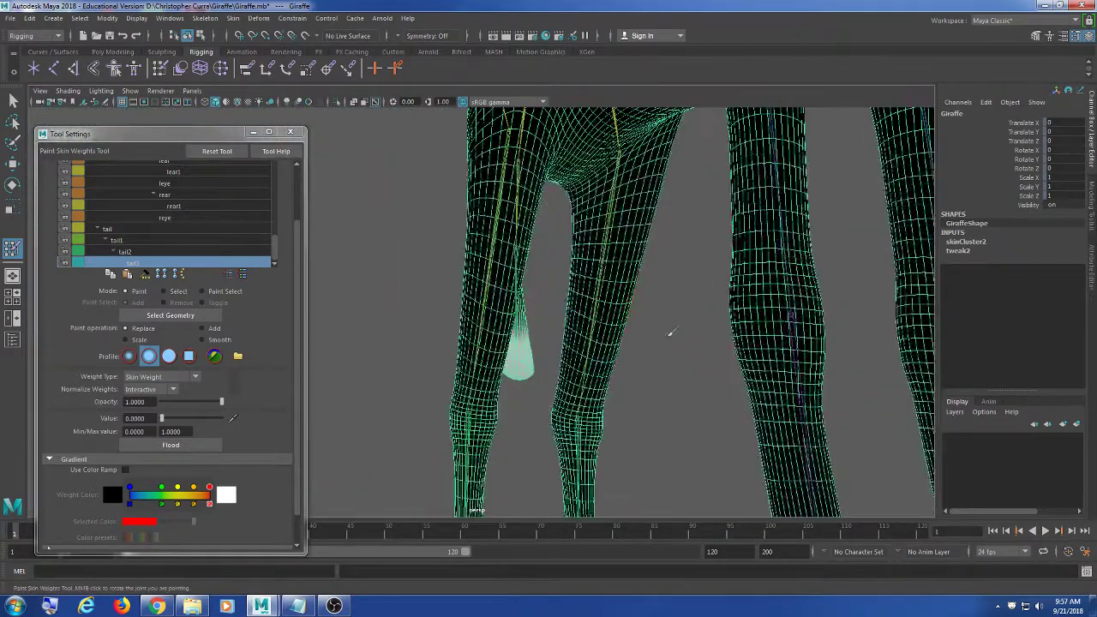
pyautogui.keyDown('alt'); pyautogui.moveTo(590, 426); pyautogui.dragTo(580, 275); pyautogui.keyUp('alt')
pyautogui.keyDown('alt'); pyautogui.moveTo(633, 476); pyautogui.dragTo(489, 374); pyautogui.keyUp('alt')
# Check the tail1 and tail influences around the rump and close the tool settings
pyautogui.click(144, 239)
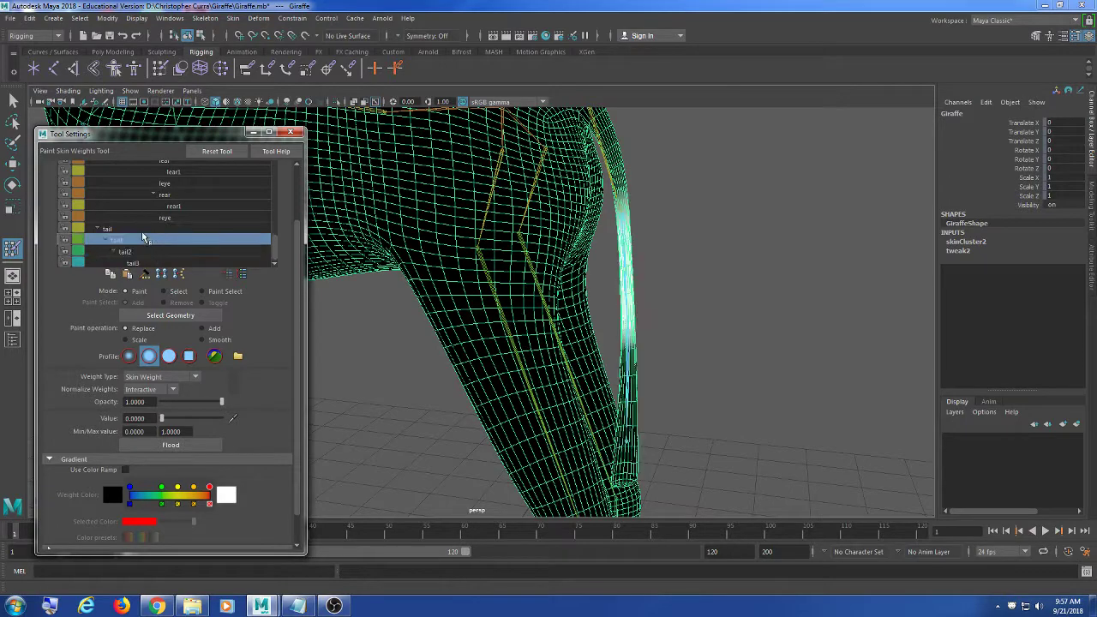
pyautogui.click(140, 229)
pyautogui.moveTo(463, 230)
pyautogui.keyDown('alt'); pyautogui.mouseDown()
pyautogui.moveTo(417, 245)
pyautogui.moveTo(458, 245)
pyautogui.mouseUp(); pyautogui.keyUp('alt')
pyautogui.keyDown('alt'); pyautogui.moveTo(457, 245); pyautogui.dragTo(525, 161, button='middle'); pyautogui.keyUp('alt')
pyautogui.click(290, 132)
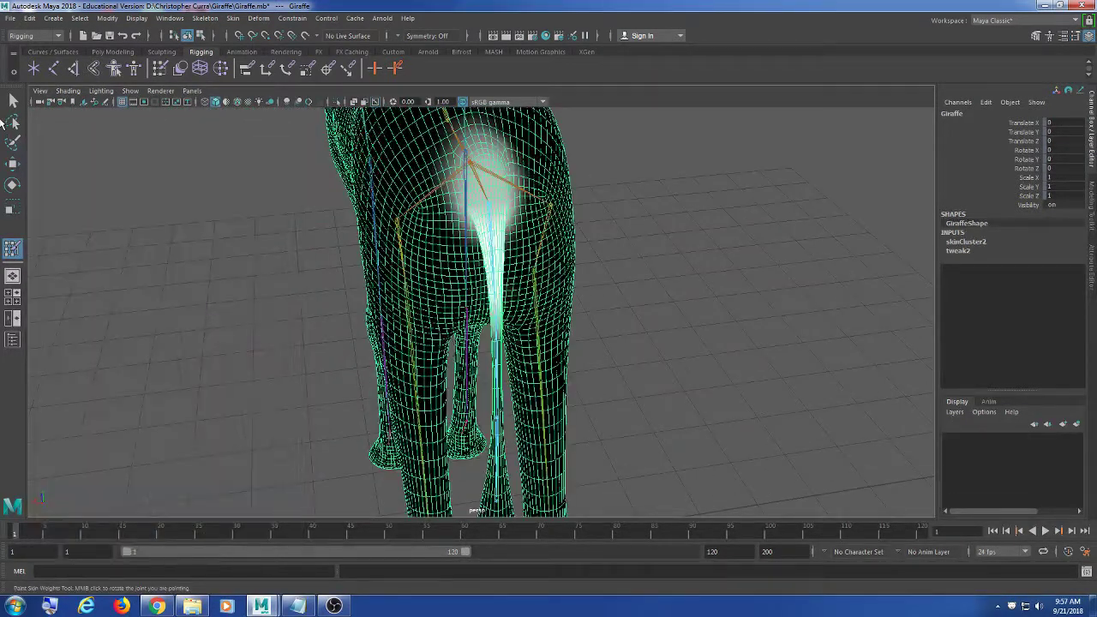
# Test-rotate the tail and tail1 joints to check the deformation, undoing each rotation
pyautogui.click(13, 101)
pyautogui.keyDown('alt'); pyautogui.moveTo(287, 199); pyautogui.dragTo(602, 178); pyautogui.keyUp('alt')
pyautogui.click(565, 244)
pyautogui.press('e')
pyautogui.hotkey('ctrl', 'z')
pyautogui.keyDown('alt'); pyautogui.moveTo(625, 336); pyautogui.dragTo(628, 238, button='middle'); pyautogui.keyUp('alt')
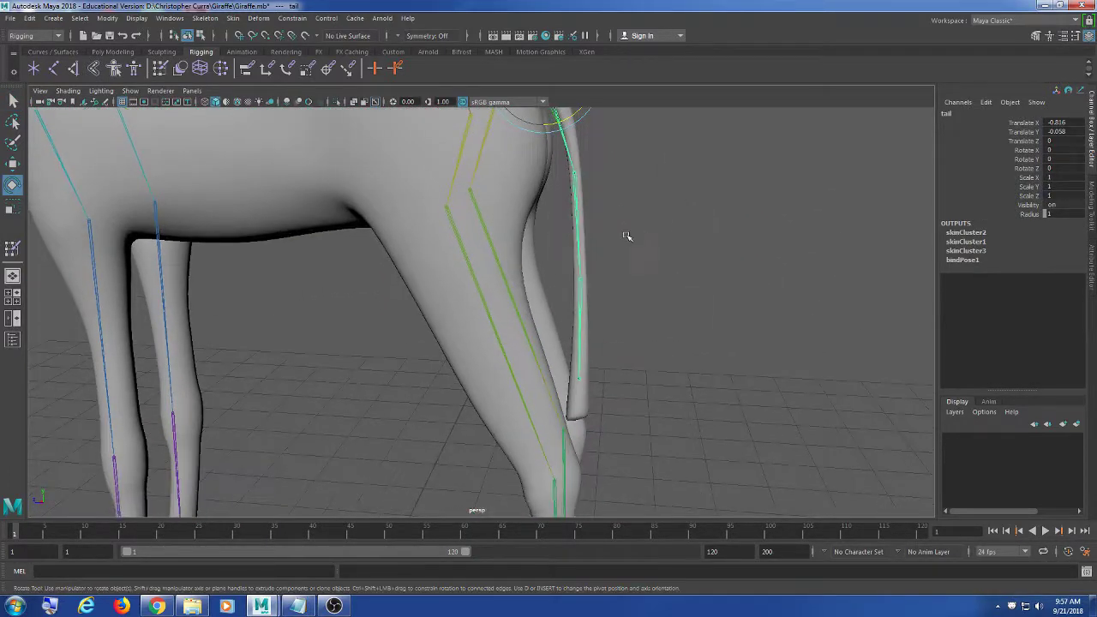
pyautogui.click(578, 243)
pyautogui.moveTo(618, 198); pyautogui.dragTo(635, 150)
pyautogui.hotkey('ctrl', 'z')
pyautogui.click(682, 261)
# Rotate the tail2 joint away from the legs to test the tail's bend, and undo the rotation
pyautogui.click(591, 300)
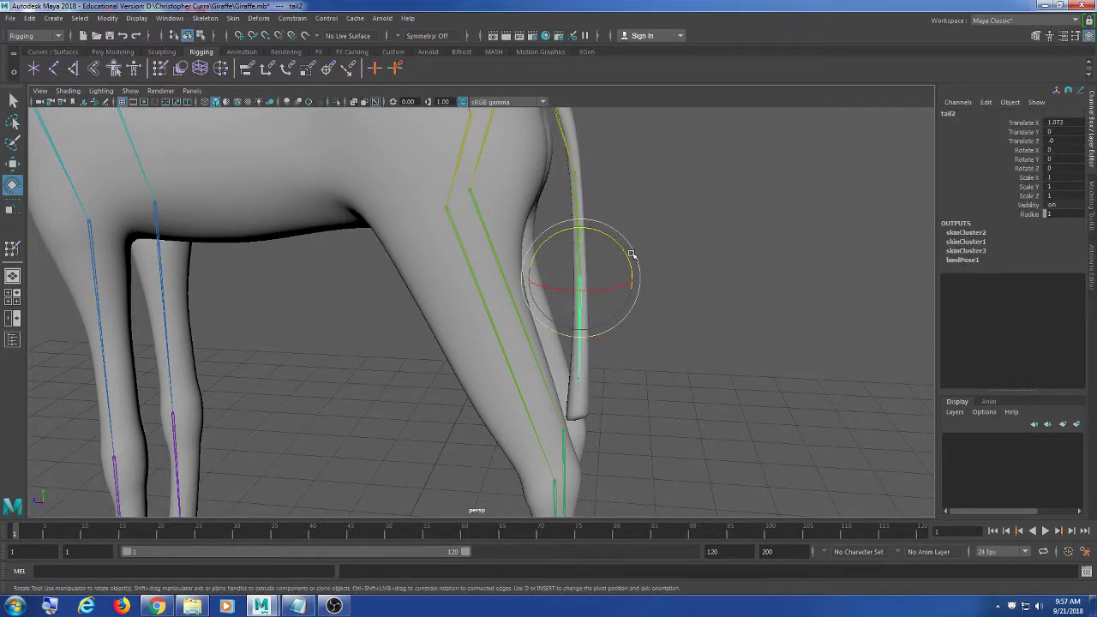
pyautogui.moveTo(631, 252); pyautogui.dragTo(593, 210)
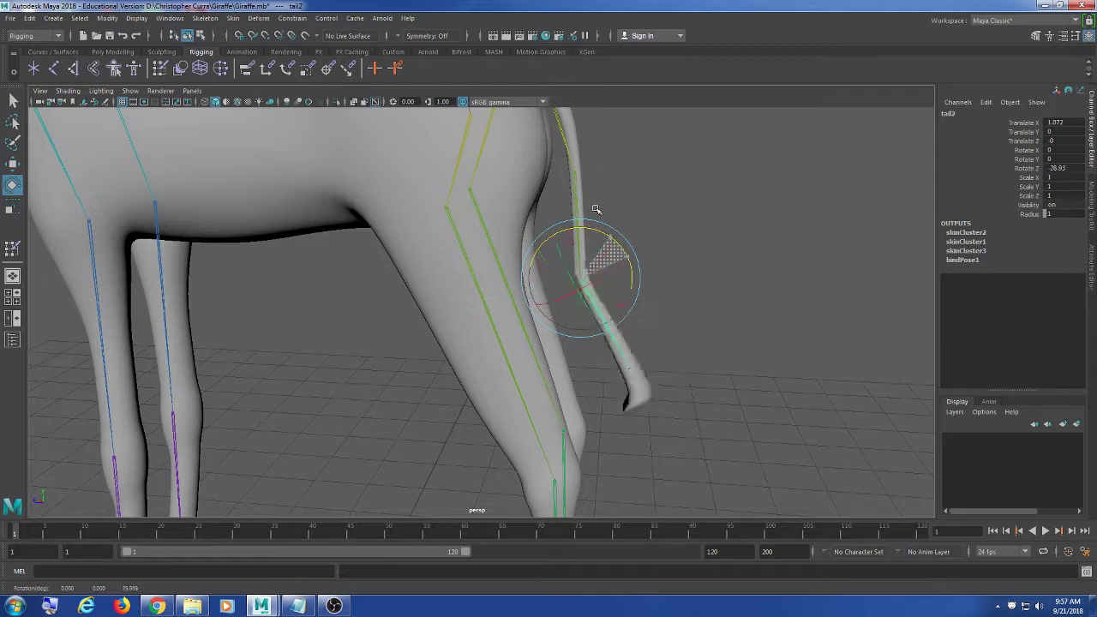
pyautogui.hotkey('ctrl', 'z')
pyautogui.keyDown('alt'); pyautogui.moveTo(635, 367); pyautogui.dragTo(629, 270, button='middle'); pyautogui.keyUp('alt')
pyautogui.scroll(3, 630, 271)
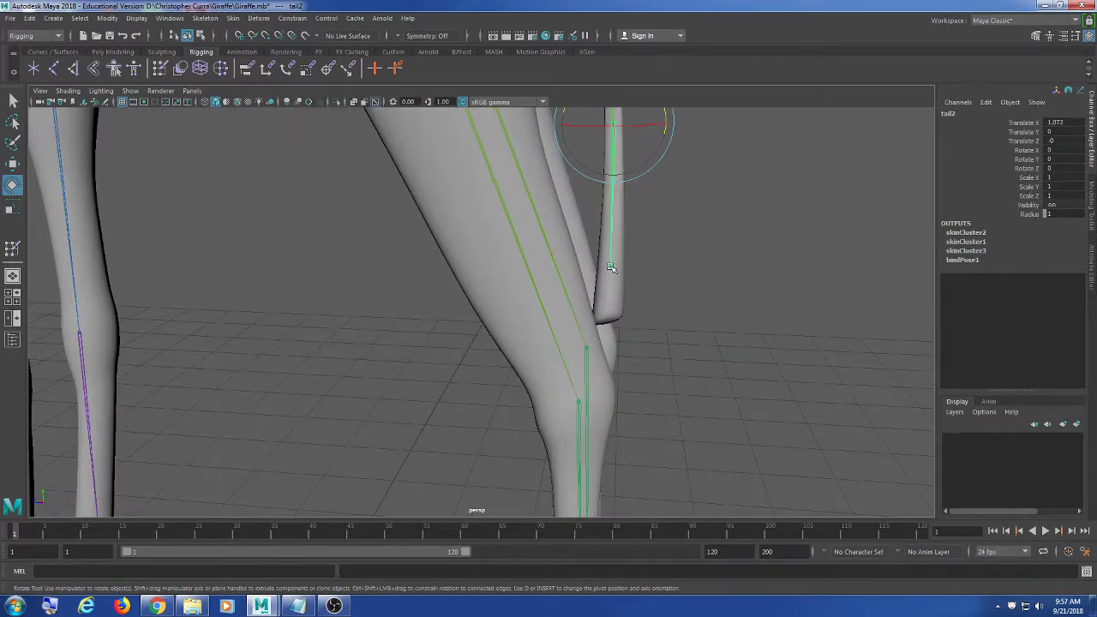
# Test-rotate the tail3 joint near the tail's tip, undo the rotation and deselect the joint
pyautogui.click(611, 267)
pyautogui.scroll(-3, 686, 283)
pyautogui.moveTo(632, 254)
pyautogui.mouseDown()
pyautogui.moveTo(619, 302)
pyautogui.moveTo(592, 171)
pyautogui.moveTo(627, 267)
pyautogui.mouseUp()
pyautogui.hotkey('ctrl', 'z')
pyautogui.click(736, 303)
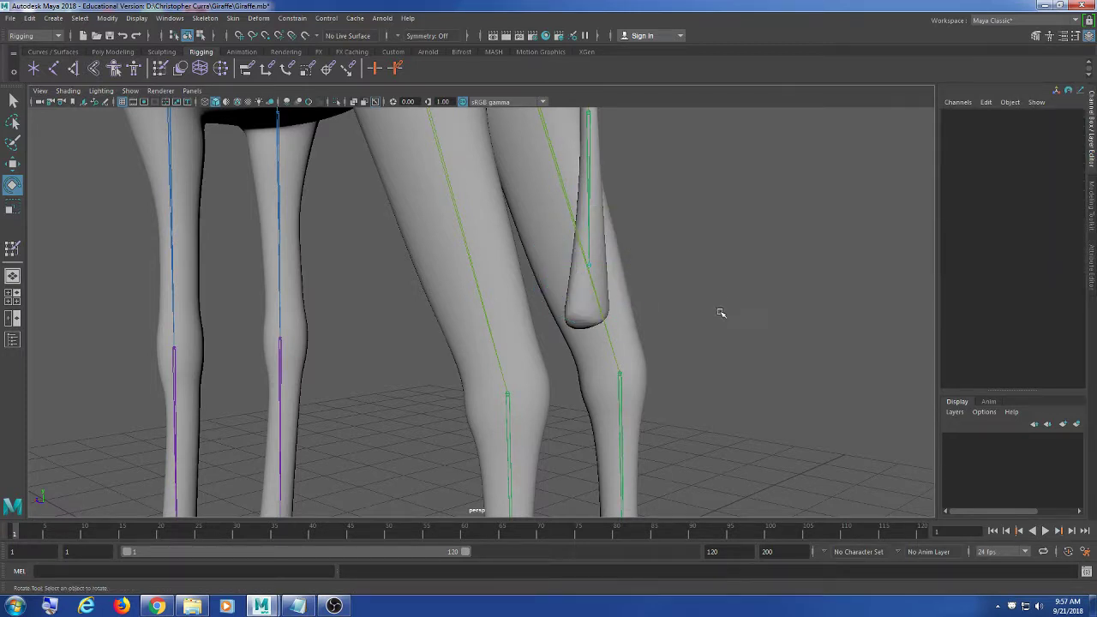
# Test the tail3 joint's rotation again while viewing the tail's tip from the opposite side, and undo it
pyautogui.keyDown('alt'); pyautogui.moveTo(720, 312); pyautogui.dragTo(514, 299); pyautogui.keyUp('alt')
pyautogui.scroll(3, 431, 242)
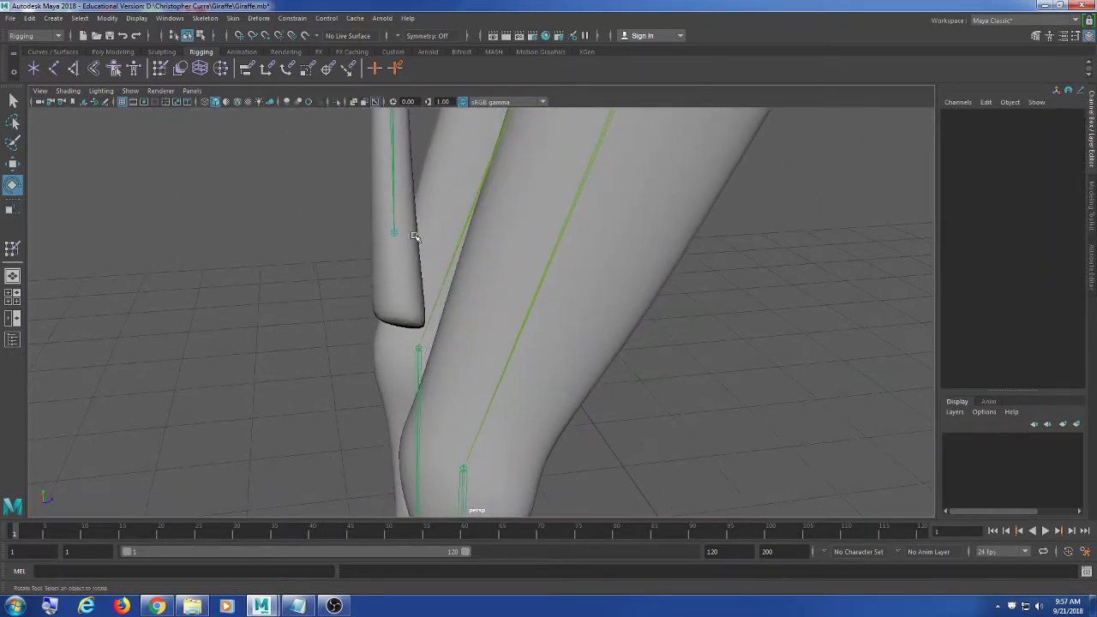
pyautogui.click(396, 229)
pyautogui.moveTo(362, 192); pyautogui.dragTo(414, 174)
pyautogui.hotkey('ctrl', 'z')
# Select the giraffe mesh, start the Paint Skin Weights tool and select the tail3 influence
pyautogui.click(330, 151)
pyautogui.click(384, 151)
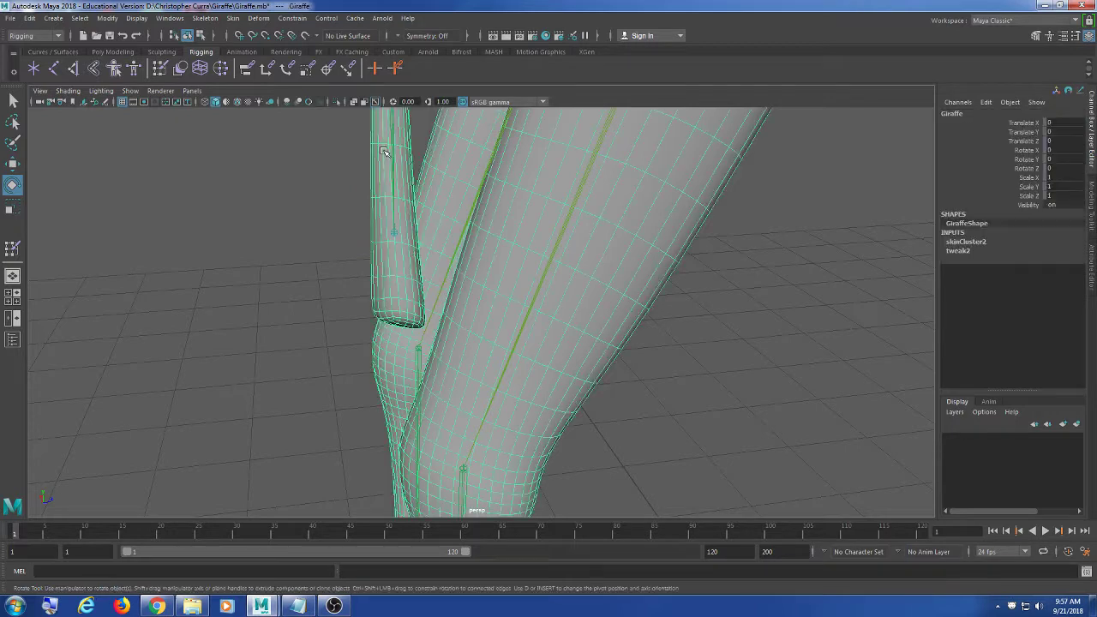
pyautogui.click(160, 69)
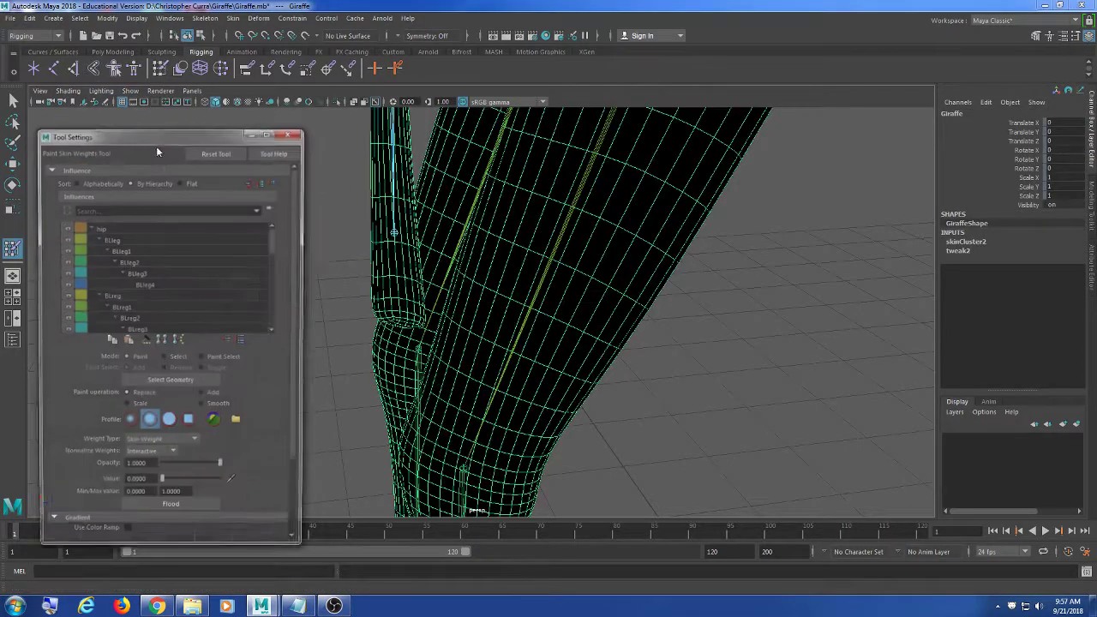
pyautogui.scroll(-2, 170, 238)
pyautogui.scroll(-5, 195, 269)
pyautogui.click(166, 298)
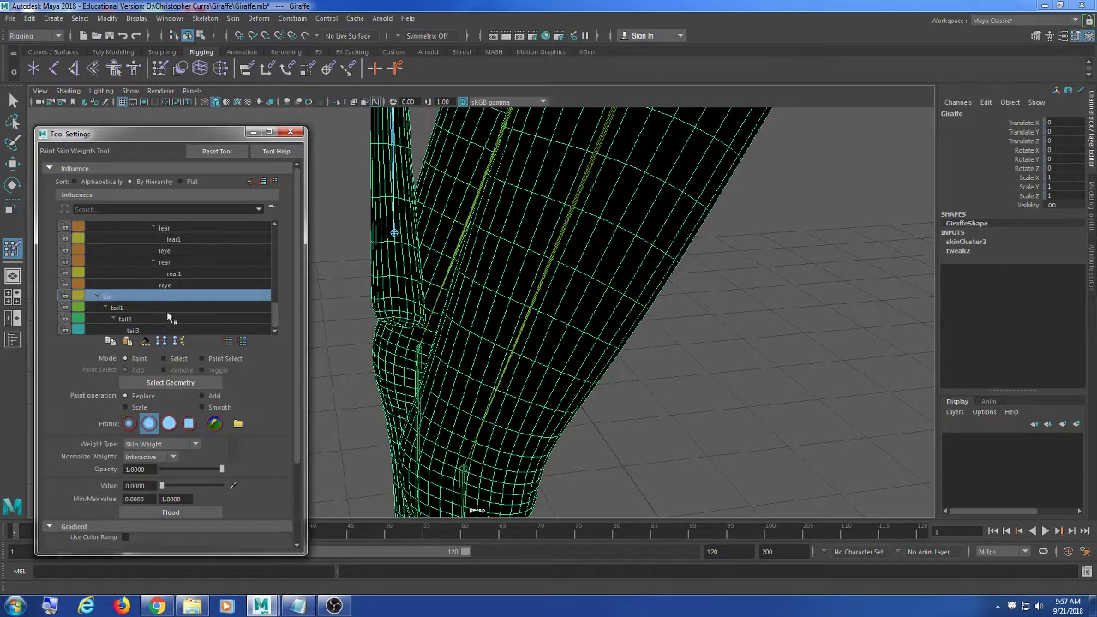
pyautogui.click(159, 331)
# Set the paint value to 1.0 and replace tail3's weights across the front and rear of the giraffe's tail tip
pyautogui.keyDown('alt'); pyautogui.moveTo(411, 277); pyautogui.dragTo(555, 281); pyautogui.keyUp('alt')
pyautogui.keyDown('alt'); pyautogui.moveTo(555, 281); pyautogui.dragTo(521, 328, button='right'); pyautogui.keyUp('alt')
pyautogui.keyDown('alt'); pyautogui.moveTo(522, 329); pyautogui.dragTo(537, 353, button='middle'); pyautogui.keyUp('alt')
pyautogui.moveTo(492, 357)
pyautogui.keyDown('alt'); pyautogui.mouseDown()
pyautogui.moveTo(537, 343)
pyautogui.moveTo(543, 320)
pyautogui.moveTo(495, 322)
pyautogui.mouseUp(); pyautogui.keyUp('alt')
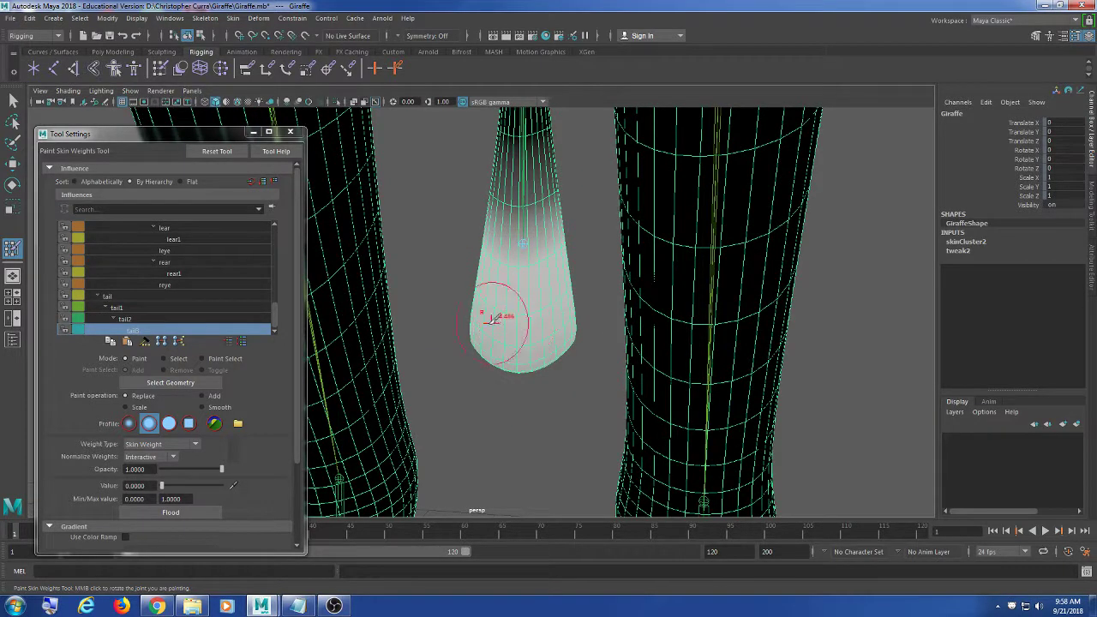
pyautogui.moveTo(164, 486); pyautogui.dragTo(167, 487)
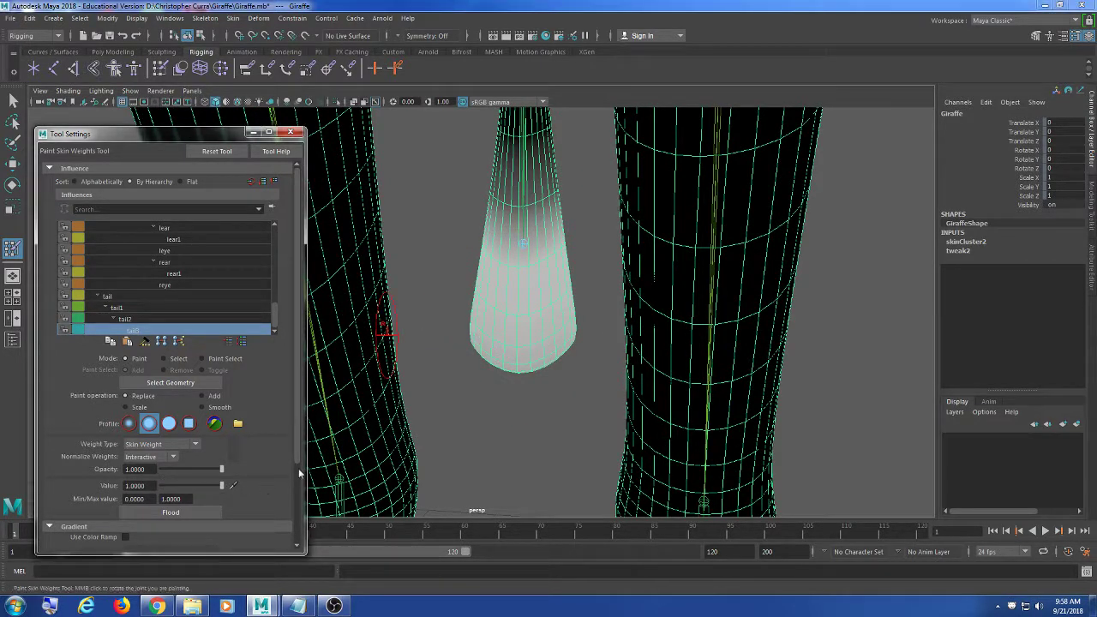
pyautogui.moveTo(507, 335)
pyautogui.mouseDown()
pyautogui.moveTo(486, 338)
pyautogui.moveTo(549, 277)
pyautogui.moveTo(545, 355)
pyautogui.moveTo(382, 333)
pyautogui.moveTo(469, 340)
pyautogui.moveTo(649, 320)
pyautogui.moveTo(635, 326)
pyautogui.mouseUp()
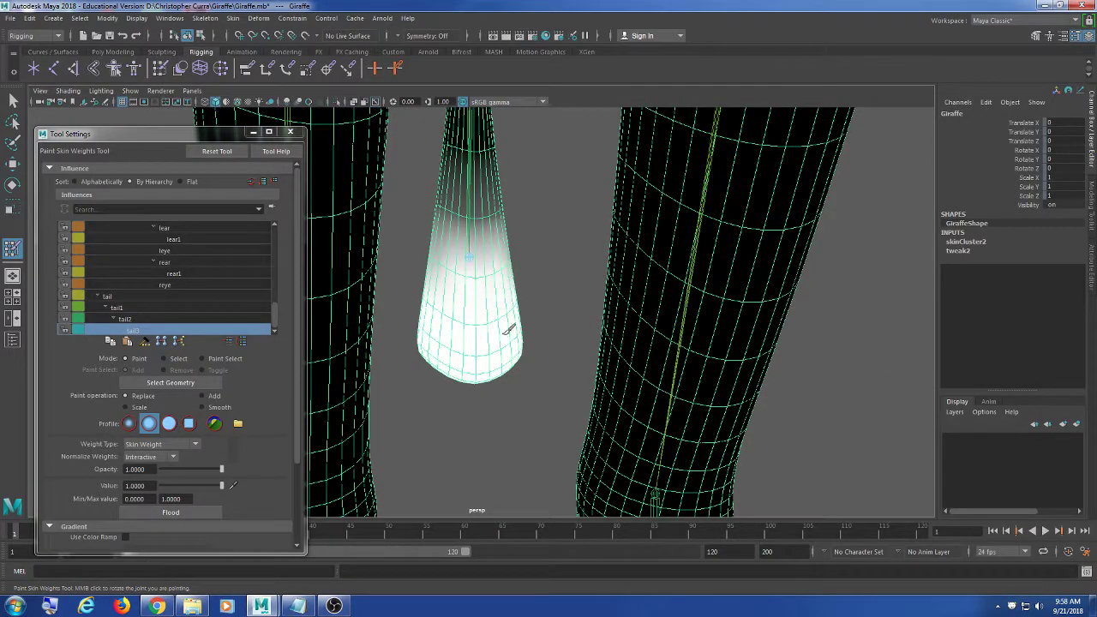
pyautogui.moveTo(457, 344)
pyautogui.keyDown('alt'); pyautogui.mouseDown()
pyautogui.moveTo(409, 372)
pyautogui.moveTo(625, 375)
pyautogui.moveTo(623, 426)
pyautogui.moveTo(489, 355)
pyautogui.moveTo(529, 283)
pyautogui.mouseUp(); pyautogui.keyUp('alt')
pyautogui.moveTo(491, 356)
pyautogui.keyDown('alt'); pyautogui.mouseDown()
pyautogui.moveTo(490, 314)
pyautogui.moveTo(480, 318)
pyautogui.moveTo(524, 309)
pyautogui.moveTo(487, 306)
pyautogui.moveTo(480, 294)
pyautogui.moveTo(523, 311)
pyautogui.mouseUp(); pyautogui.keyUp('alt')
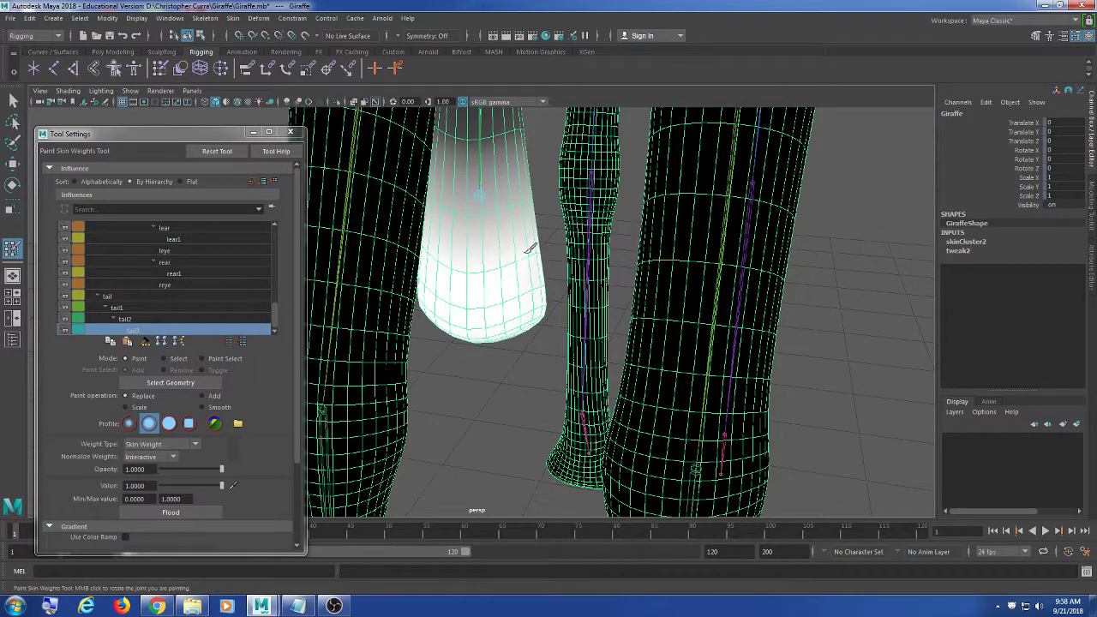
# Paint tail3's full 1.0 influence over the underside and remaining sides of the tail tip
pyautogui.keyDown('alt'); pyautogui.moveTo(506, 336); pyautogui.dragTo(493, 248); pyautogui.keyUp('alt')
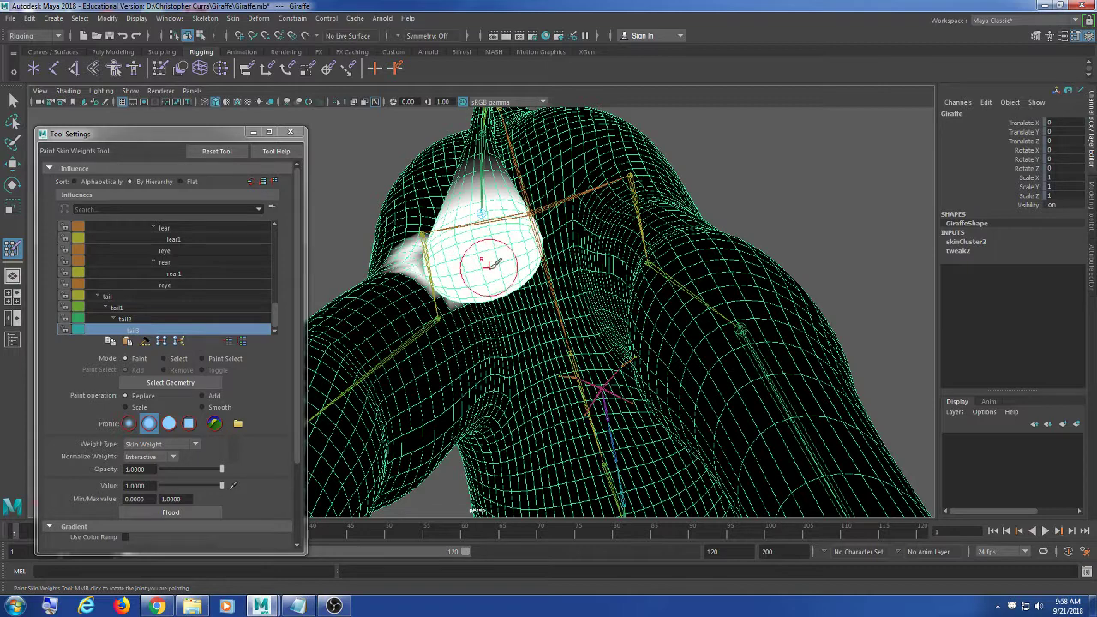
pyautogui.moveTo(493, 264)
pyautogui.keyDown('alt'); pyautogui.mouseDown()
pyautogui.moveTo(494, 254)
pyautogui.moveTo(500, 262)
pyautogui.mouseUp(); pyautogui.keyUp('alt')
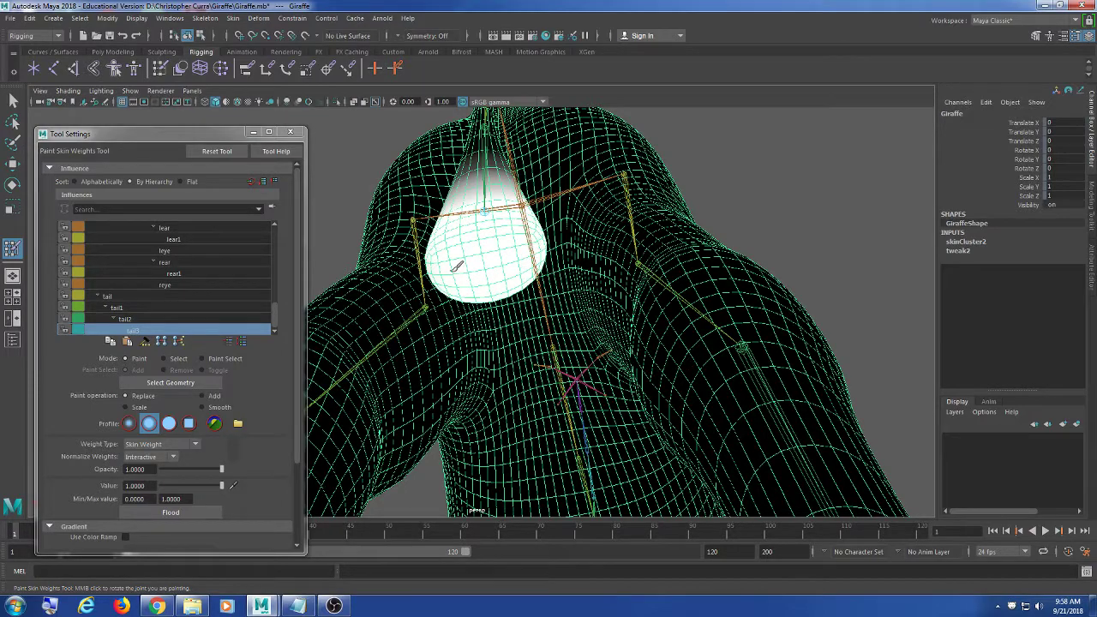
pyautogui.moveTo(456, 267)
pyautogui.keyDown('alt'); pyautogui.mouseDown()
pyautogui.moveTo(476, 243)
pyautogui.moveTo(490, 271)
pyautogui.mouseUp(); pyautogui.keyUp('alt')
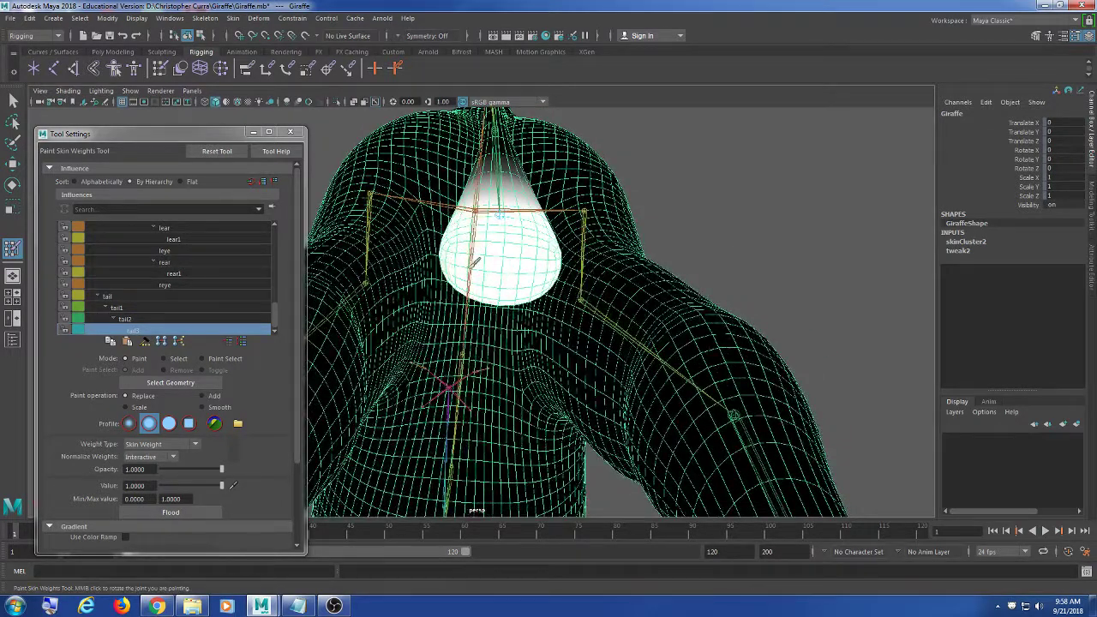
pyautogui.keyDown('alt'); pyautogui.moveTo(539, 240); pyautogui.dragTo(493, 270); pyautogui.keyUp('alt')
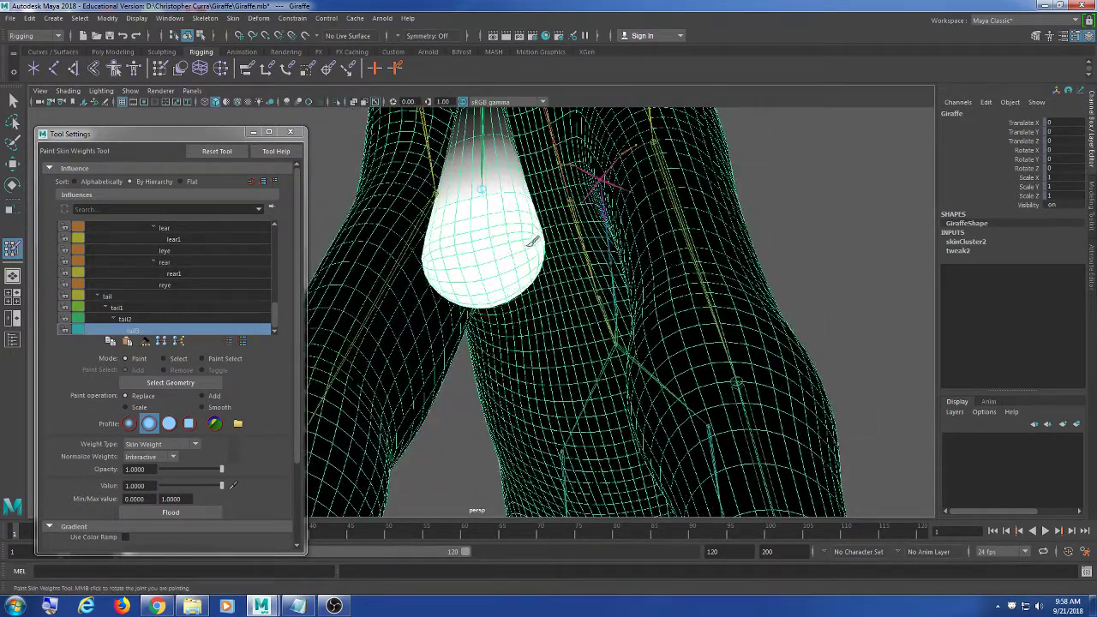
pyautogui.moveTo(533, 241)
pyautogui.keyDown('alt'); pyautogui.mouseDown()
pyautogui.moveTo(503, 252)
pyautogui.moveTo(513, 243)
pyautogui.moveTo(417, 232)
pyautogui.moveTo(432, 248)
pyautogui.moveTo(360, 215)
pyautogui.moveTo(326, 220)
pyautogui.moveTo(524, 228)
pyautogui.moveTo(504, 255)
pyautogui.moveTo(595, 289)
pyautogui.moveTo(421, 318)
pyautogui.moveTo(403, 313)
pyautogui.moveTo(549, 257)
pyautogui.moveTo(672, 300)
pyautogui.moveTo(602, 273)
pyautogui.mouseUp(); pyautogui.keyUp('alt')
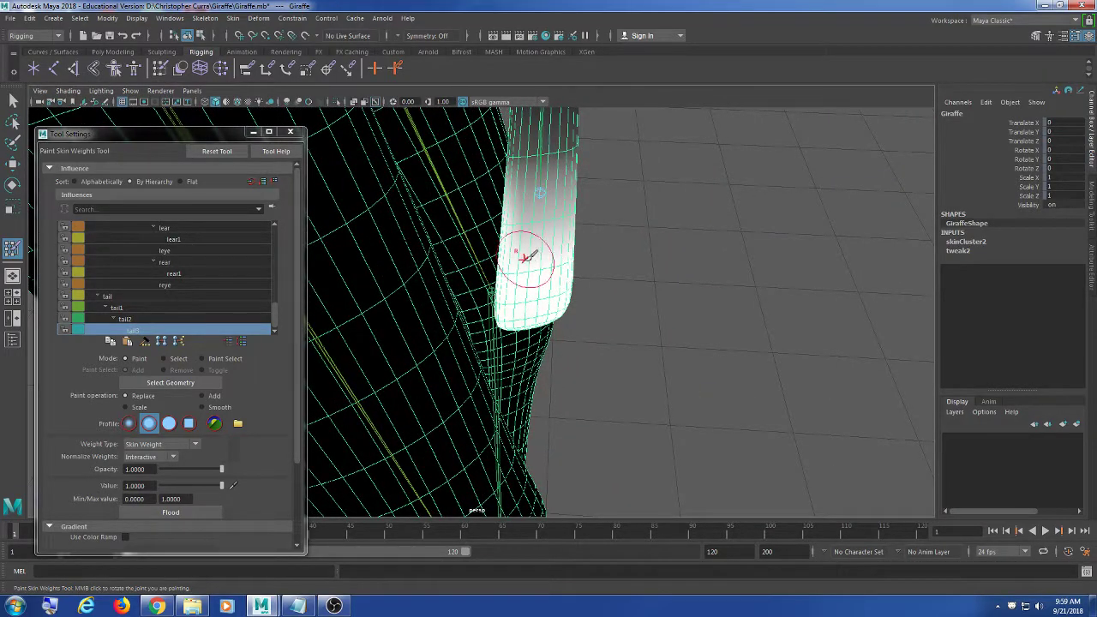
pyautogui.moveTo(525, 257)
pyautogui.keyDown('alt'); pyautogui.mouseDown()
pyautogui.moveTo(534, 228)
pyautogui.moveTo(782, 225)
pyautogui.moveTo(762, 227)
pyautogui.mouseUp(); pyautogui.keyUp('alt')
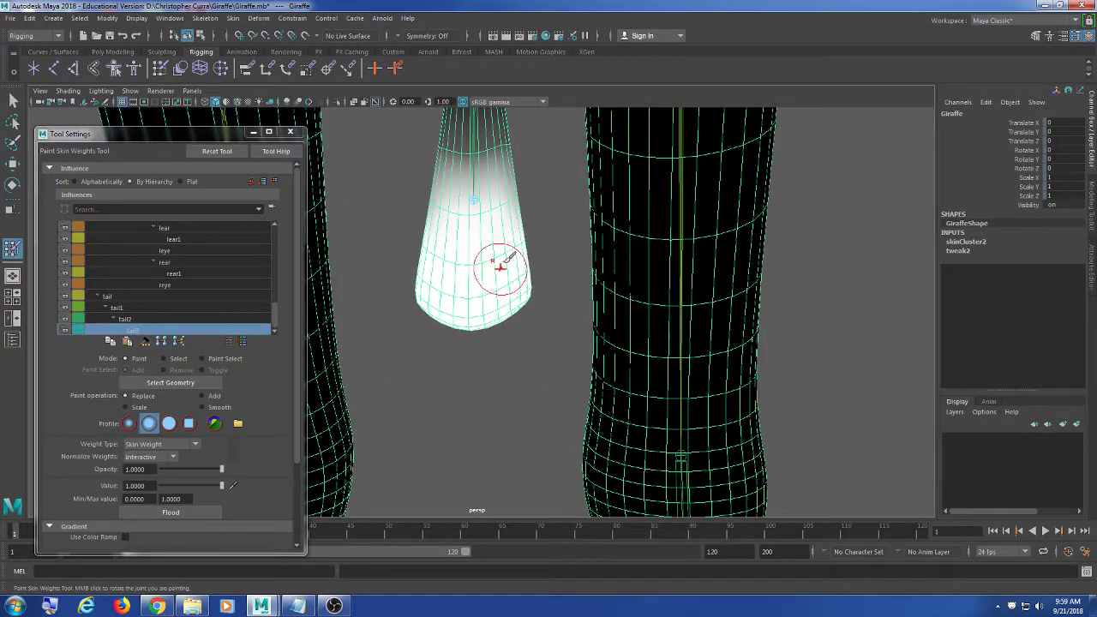
pyautogui.keyDown('alt'); pyautogui.moveTo(500, 267); pyautogui.dragTo(326, 343); pyautogui.keyUp('alt')
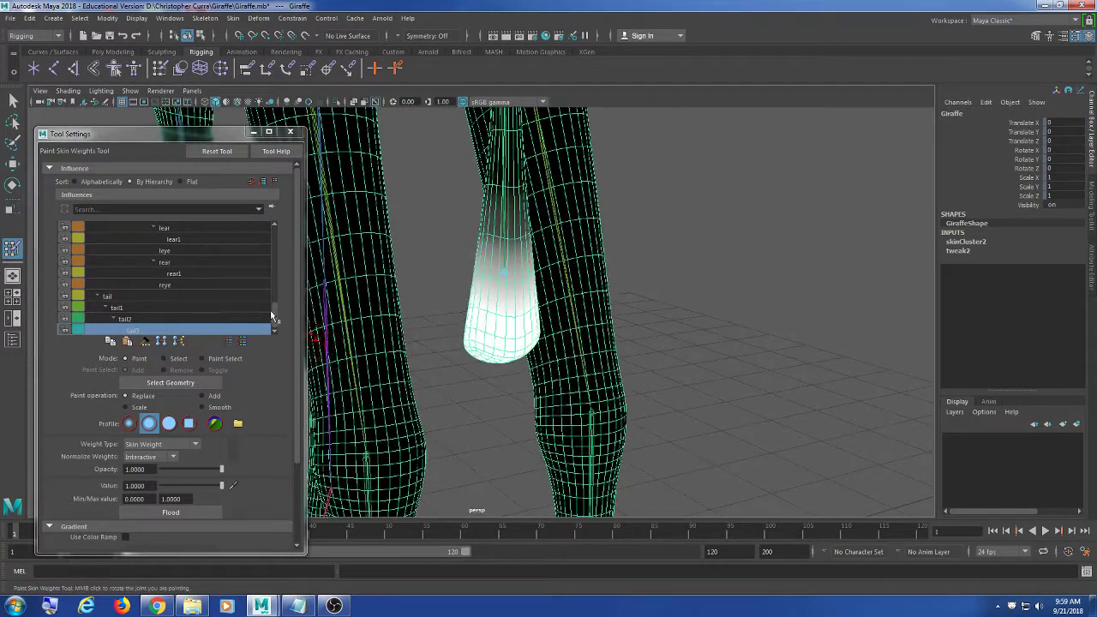
# Close the weight painting settings, test-rotate the tail3 joint and undo the rotation
pyautogui.click(291, 132)
pyautogui.click(13, 101)
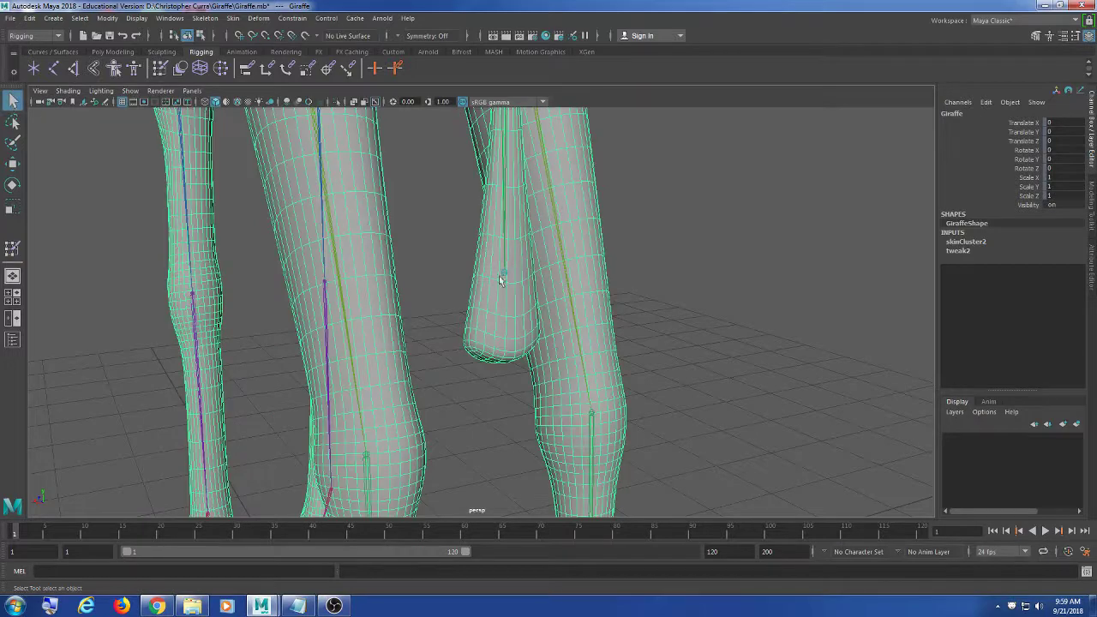
pyautogui.click(504, 273)
pyautogui.press('e')
pyautogui.moveTo(529, 262); pyautogui.dragTo(515, 320)
pyautogui.hotkey('ctrl', 'z')
pyautogui.keyDown('alt'); pyautogui.moveTo(550, 353); pyautogui.dragTo(539, 275); pyautogui.keyUp('alt')
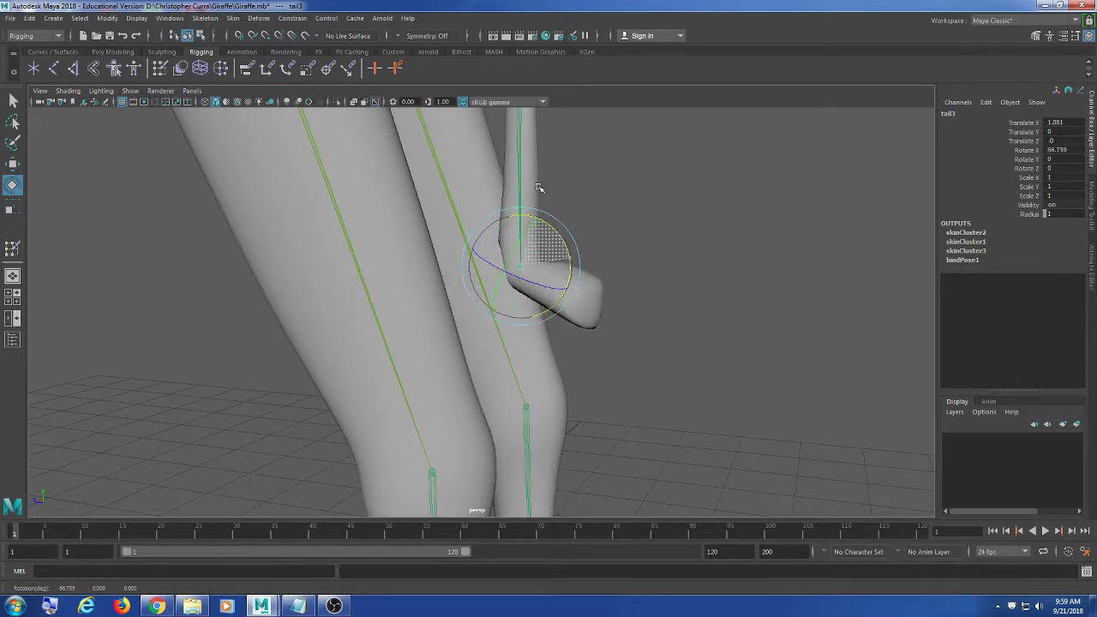
# Test-rotate the tail3 joint again from the giraffe's side, undo the rotations and deselect the joint
pyautogui.moveTo(539, 187); pyautogui.dragTo(541, 292)
pyautogui.moveTo(535, 210); pyautogui.dragTo(553, 246)
pyautogui.hotkey('ctrl', 'z')
pyautogui.scroll(-6, 607, 299)
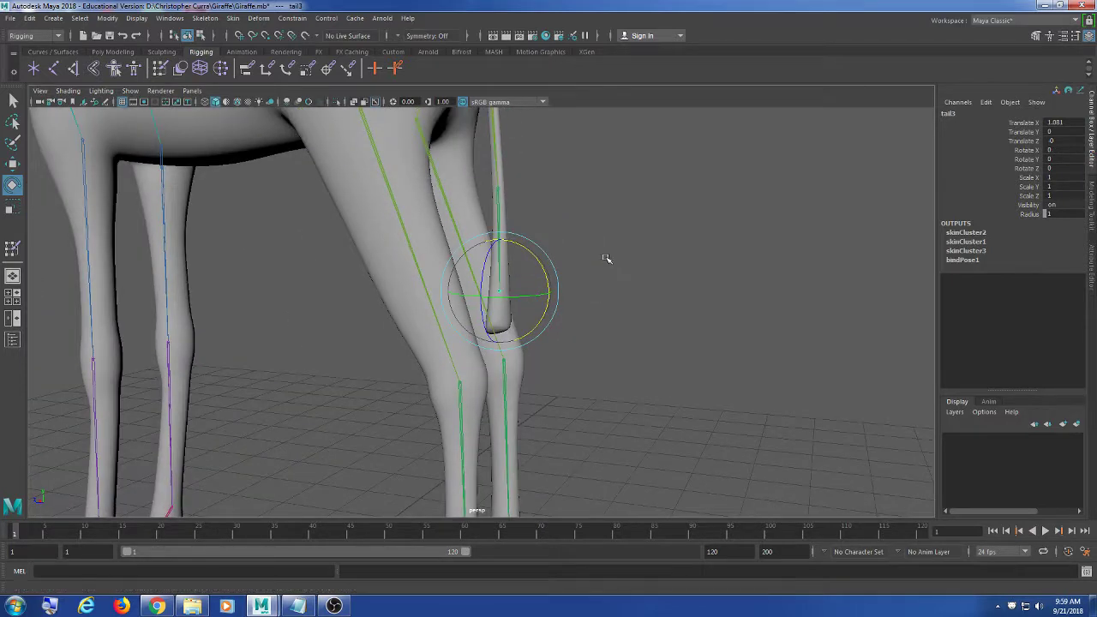
pyautogui.keyDown('alt'); pyautogui.moveTo(608, 260); pyautogui.dragTo(641, 319, button='middle'); pyautogui.keyUp('alt')
pyautogui.moveTo(578, 231)
pyautogui.mouseDown()
pyautogui.moveTo(560, 181)
pyautogui.moveTo(575, 225)
pyautogui.moveTo(579, 212)
pyautogui.mouseUp()
pyautogui.hotkey('ctrl', 'z')
pyautogui.click(608, 188)
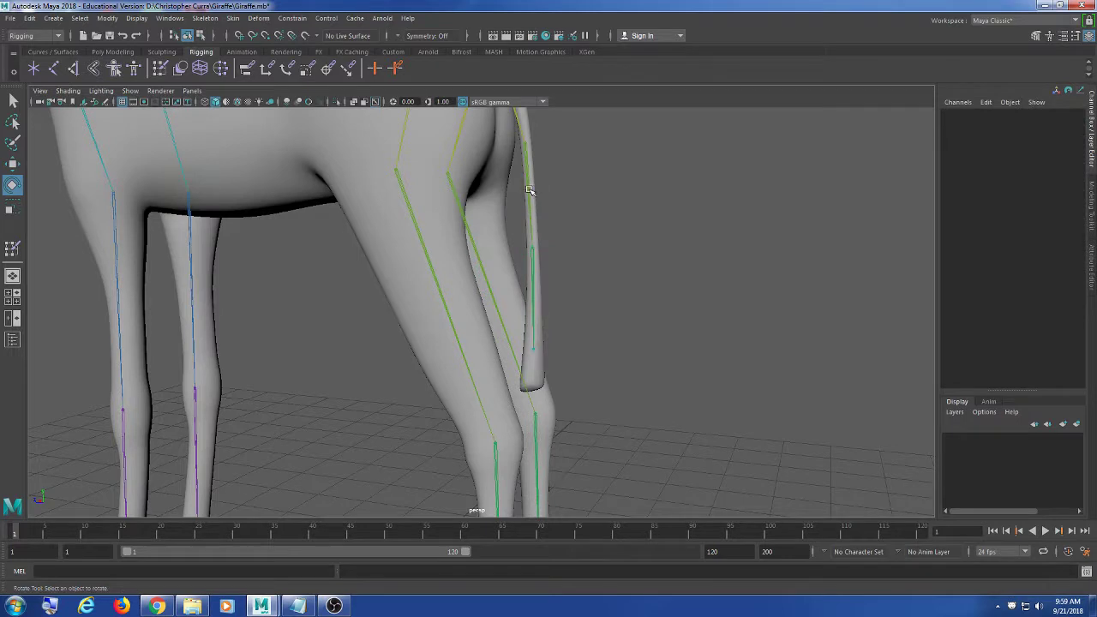
# Rotate the tail1 joint toward the hind legs as a bend test, undo it and deselect the joint
pyautogui.click(529, 190)
pyautogui.moveTo(564, 175); pyautogui.dragTo(555, 228)
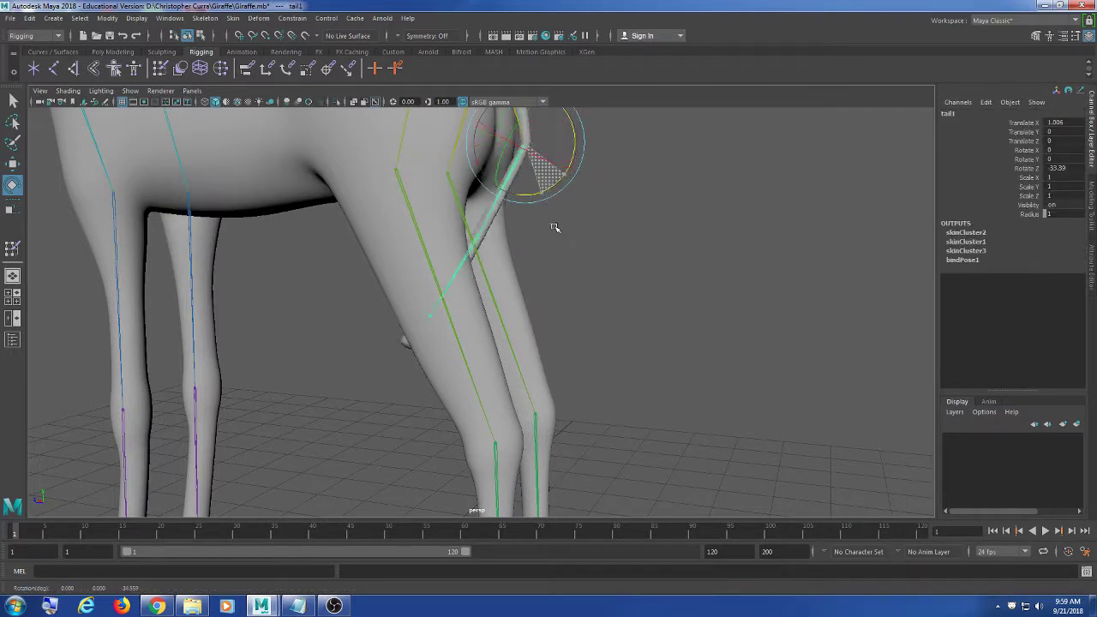
pyautogui.hotkey('ctrl', 'z')
pyautogui.keyDown('alt'); pyautogui.moveTo(554, 164); pyautogui.dragTo(632, 257, button='middle'); pyautogui.keyUp('alt')
pyautogui.click(629, 213)
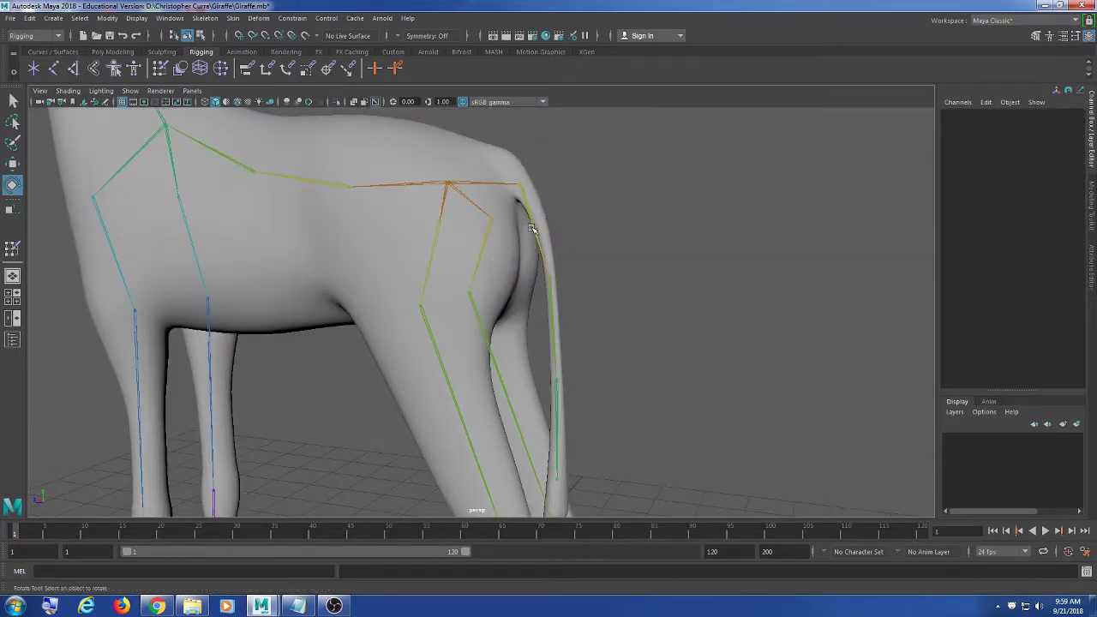
# Test-rotate the tail joint at the base of the tail and undo the rotation
pyautogui.click(532, 229)
pyautogui.moveTo(557, 237); pyautogui.dragTo(571, 186)
pyautogui.hotkey('ctrl', 'z')
pyautogui.scroll(3, 636, 216)
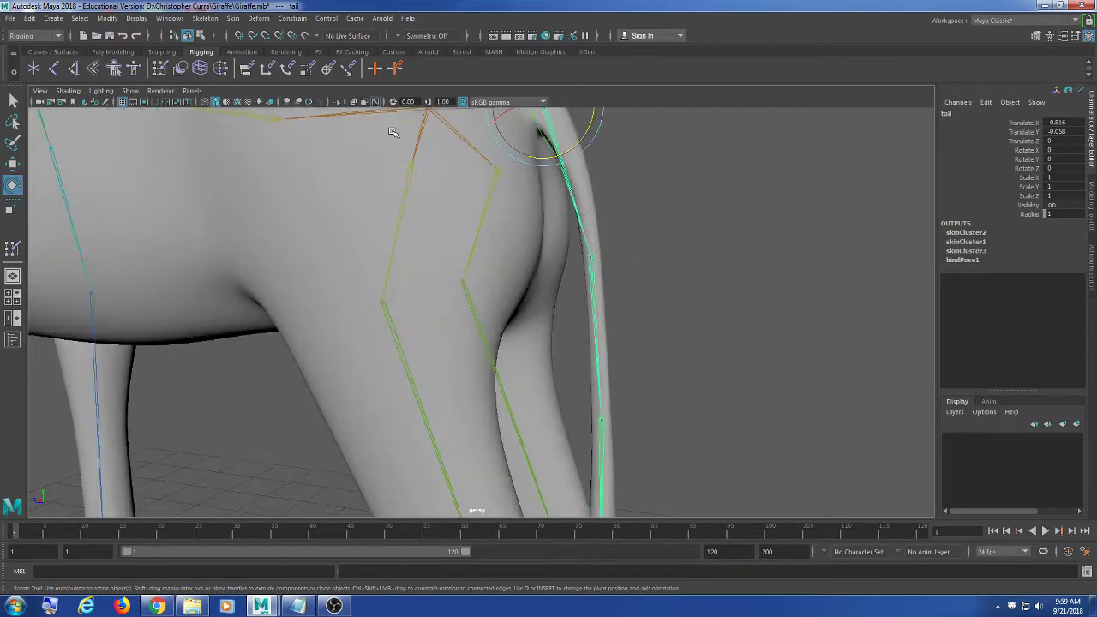
# Select the giraffe mesh, start the Paint Skin Weights tool and select the tail influence
pyautogui.click(437, 190)
pyautogui.keyDown('alt'); pyautogui.moveTo(442, 182); pyautogui.dragTo(431, 356, button='middle'); pyautogui.keyUp('alt')
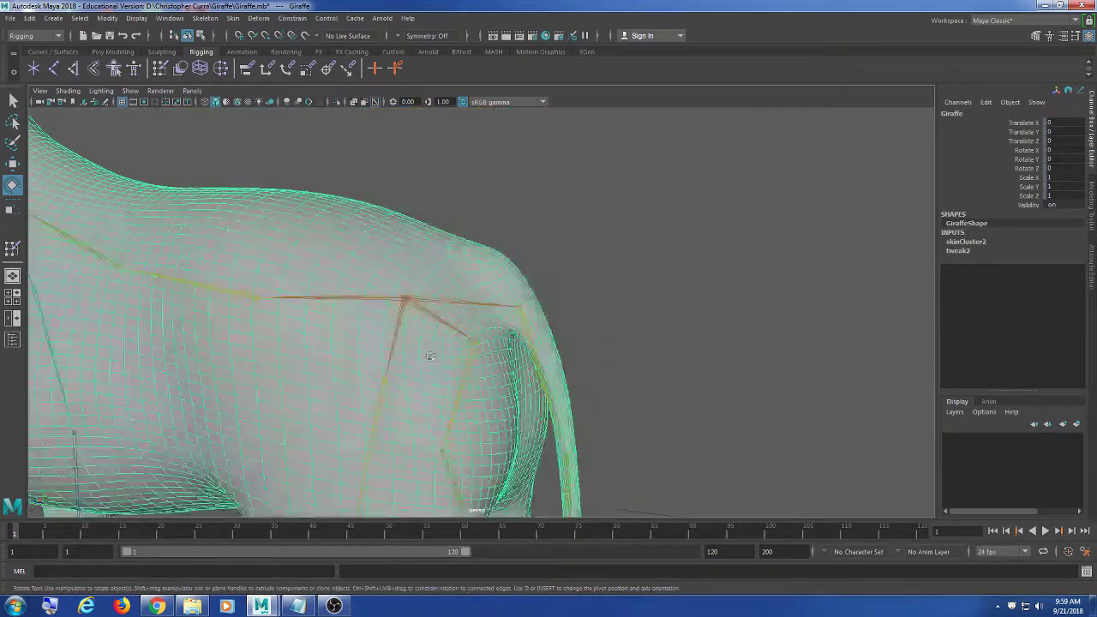
pyautogui.doubleClick(160, 73)
pyautogui.scroll(-10, 181, 273)
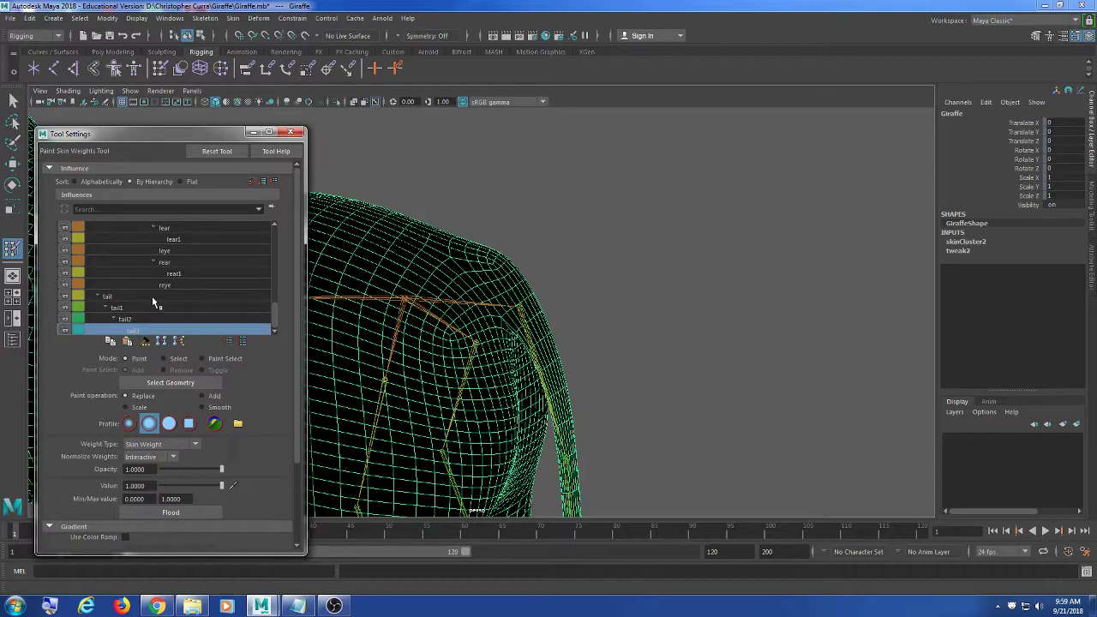
pyautogui.click(154, 296)
pyautogui.keyDown('alt'); pyautogui.moveTo(583, 267); pyautogui.dragTo(525, 265); pyautogui.keyUp('alt')
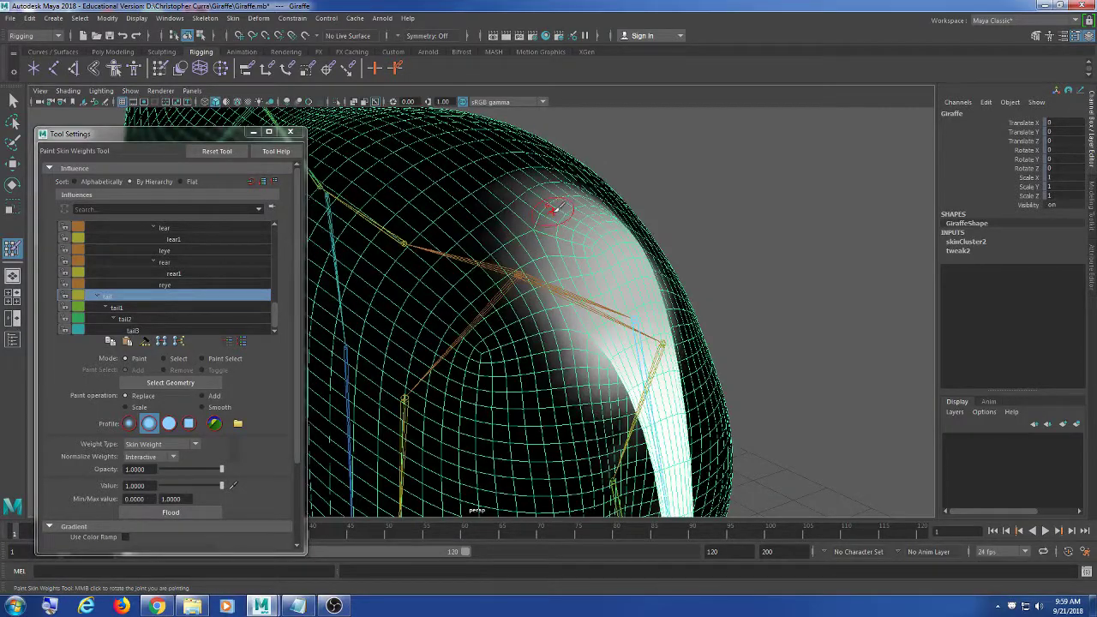
# Undo the full-weight stroke on the rump, set the paint value to 0 and remove tail influence from the upper rump
pyautogui.moveTo(573, 209)
pyautogui.keyDown('alt'); pyautogui.mouseDown()
pyautogui.moveTo(504, 243)
pyautogui.moveTo(581, 237)
pyautogui.moveTo(610, 212)
pyautogui.moveTo(480, 223)
pyautogui.mouseUp(); pyautogui.keyUp('alt')
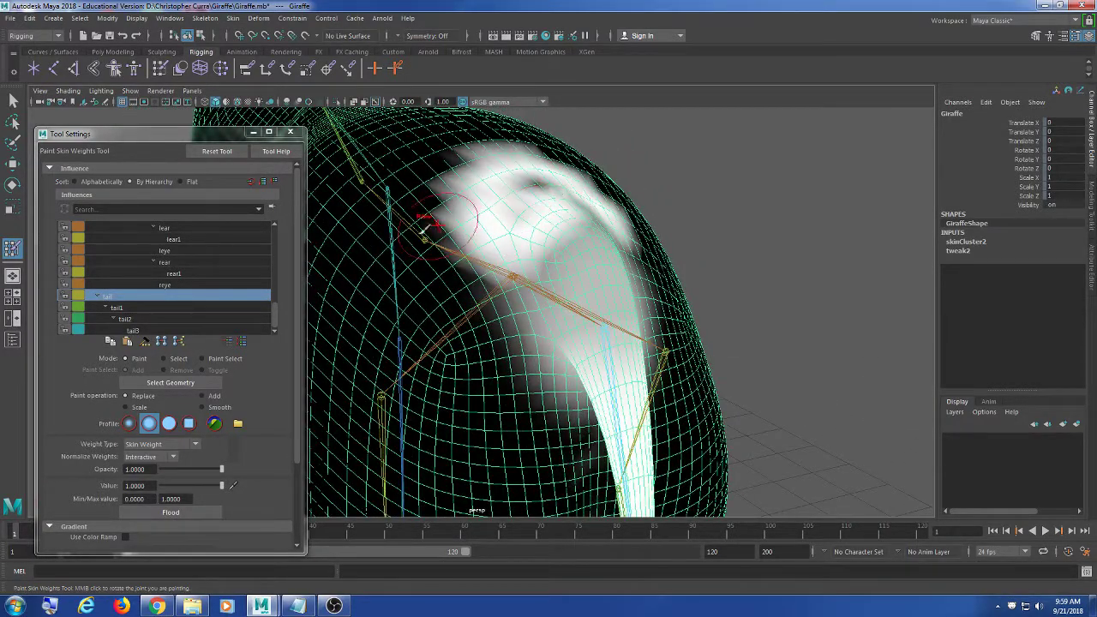
pyautogui.hotkey('ctrl', 'z')
pyautogui.click(186, 487)
pyautogui.moveTo(186, 487); pyautogui.dragTo(161, 487)
pyautogui.moveTo(600, 232)
pyautogui.mouseDown()
pyautogui.moveTo(589, 208)
pyautogui.moveTo(525, 182)
pyautogui.mouseUp()
pyautogui.keyDown('alt'); pyautogui.moveTo(506, 223); pyautogui.dragTo(510, 199); pyautogui.keyUp('alt')
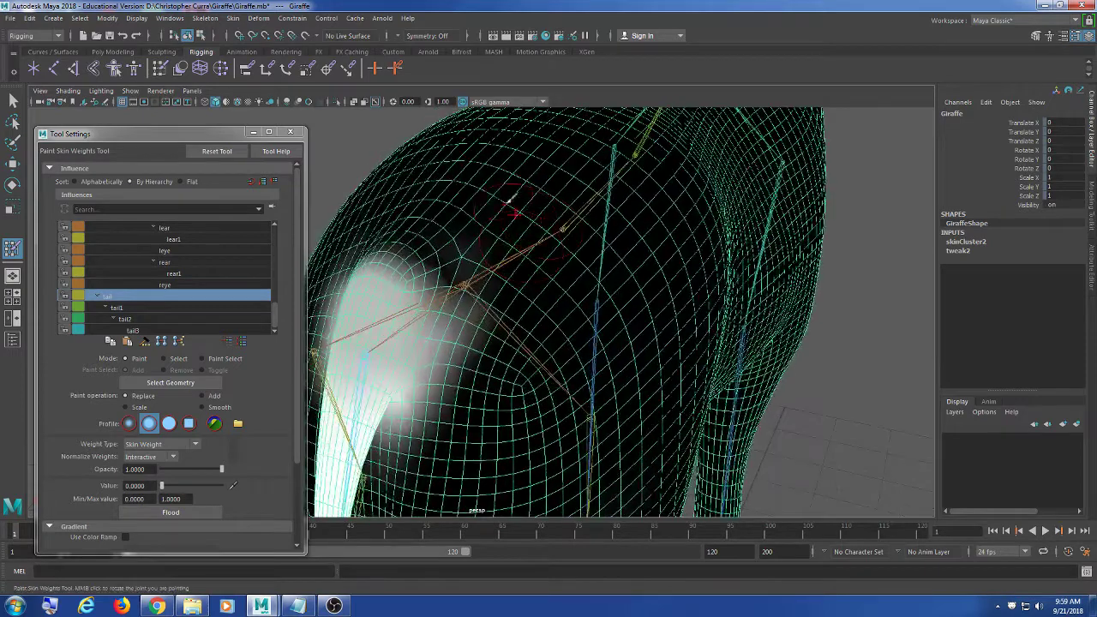
pyautogui.keyDown('alt'); pyautogui.moveTo(474, 356); pyautogui.dragTo(542, 324); pyautogui.keyUp('alt')
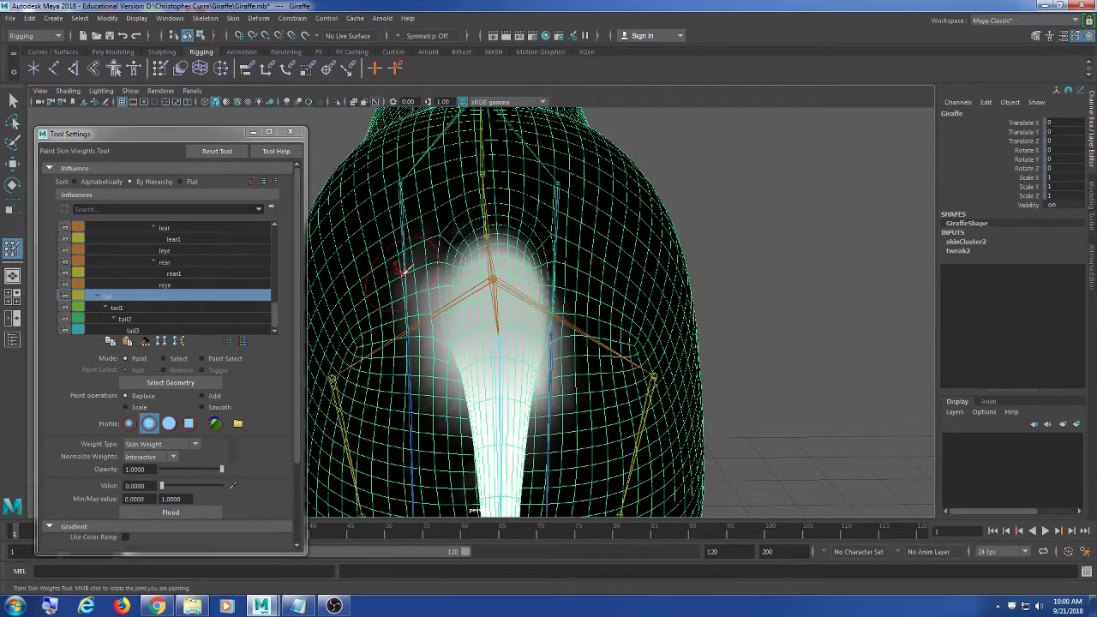
# Trim the tail influence at value 0 along both sides of the tail base
pyautogui.keyDown('alt'); pyautogui.moveTo(416, 330); pyautogui.dragTo(386, 252); pyautogui.keyUp('alt')
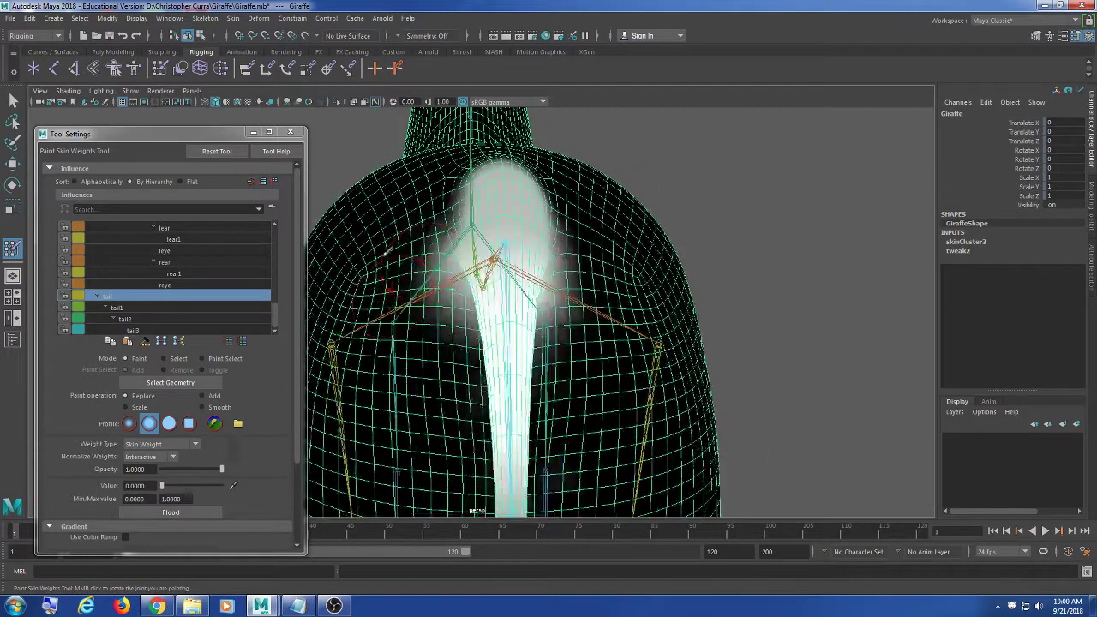
pyautogui.keyDown('alt'); pyautogui.moveTo(507, 328); pyautogui.dragTo(512, 301); pyautogui.keyUp('alt')
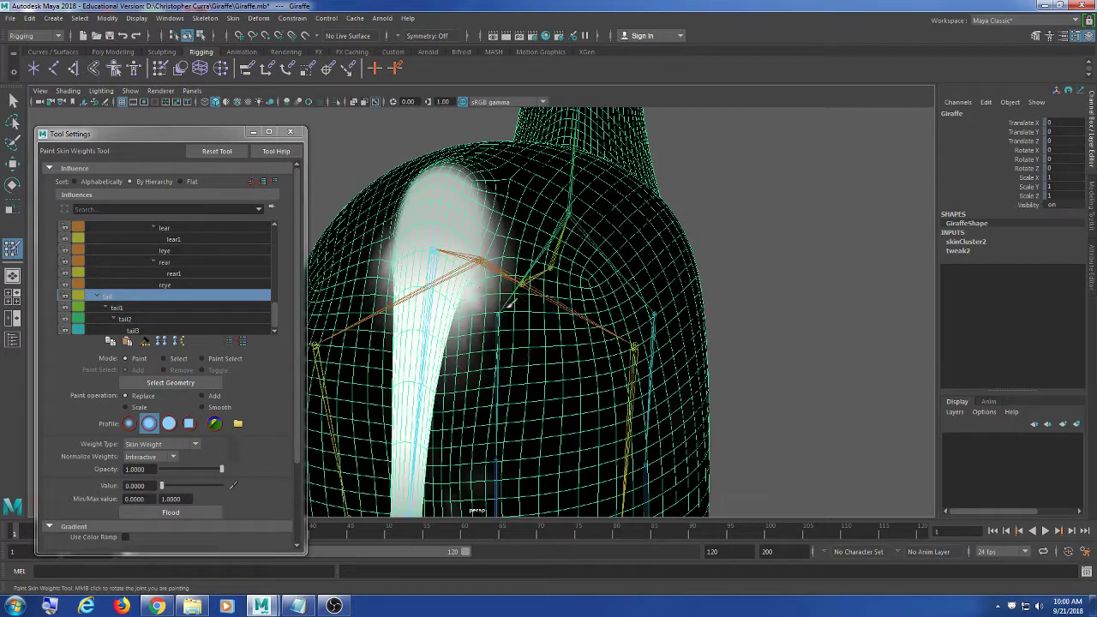
pyautogui.moveTo(473, 349)
pyautogui.keyDown('alt'); pyautogui.mouseDown()
pyautogui.moveTo(431, 345)
pyautogui.moveTo(486, 338)
pyautogui.moveTo(502, 364)
pyautogui.moveTo(454, 345)
pyautogui.mouseUp(); pyautogui.keyUp('alt')
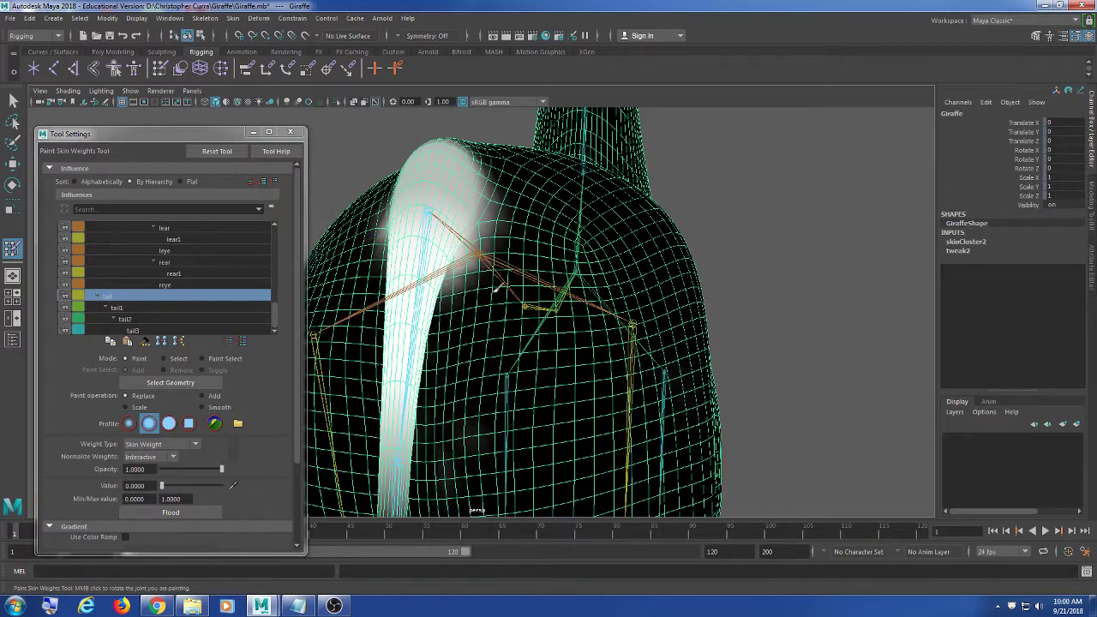
pyautogui.keyDown('alt'); pyautogui.moveTo(485, 289); pyautogui.dragTo(414, 262); pyautogui.keyUp('alt')
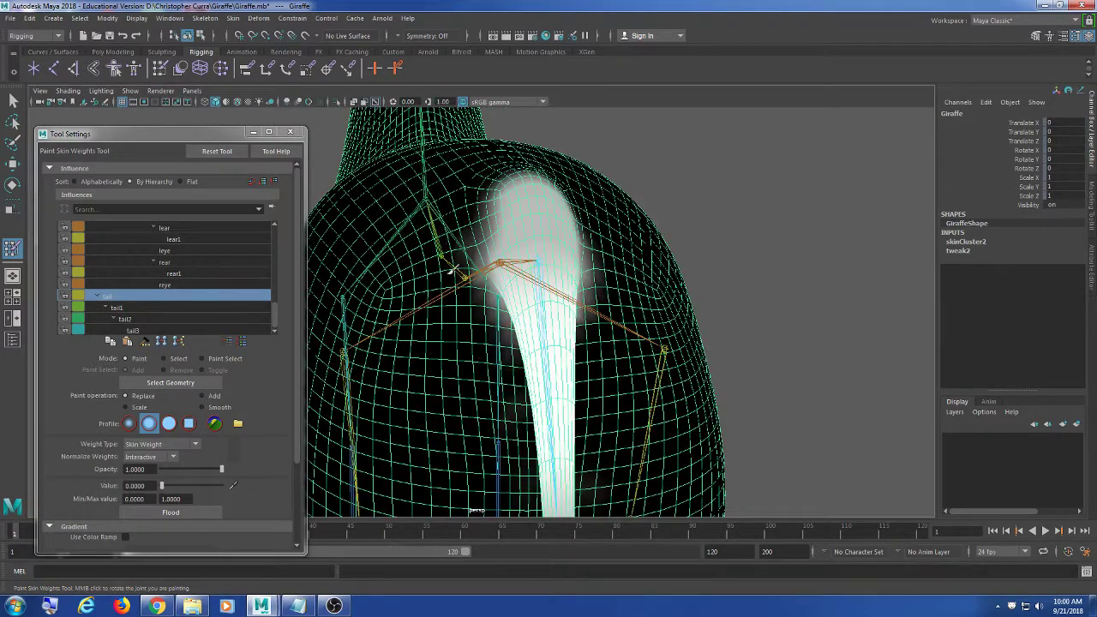
pyautogui.keyDown('alt'); pyautogui.moveTo(481, 324); pyautogui.dragTo(448, 320); pyautogui.keyUp('alt')
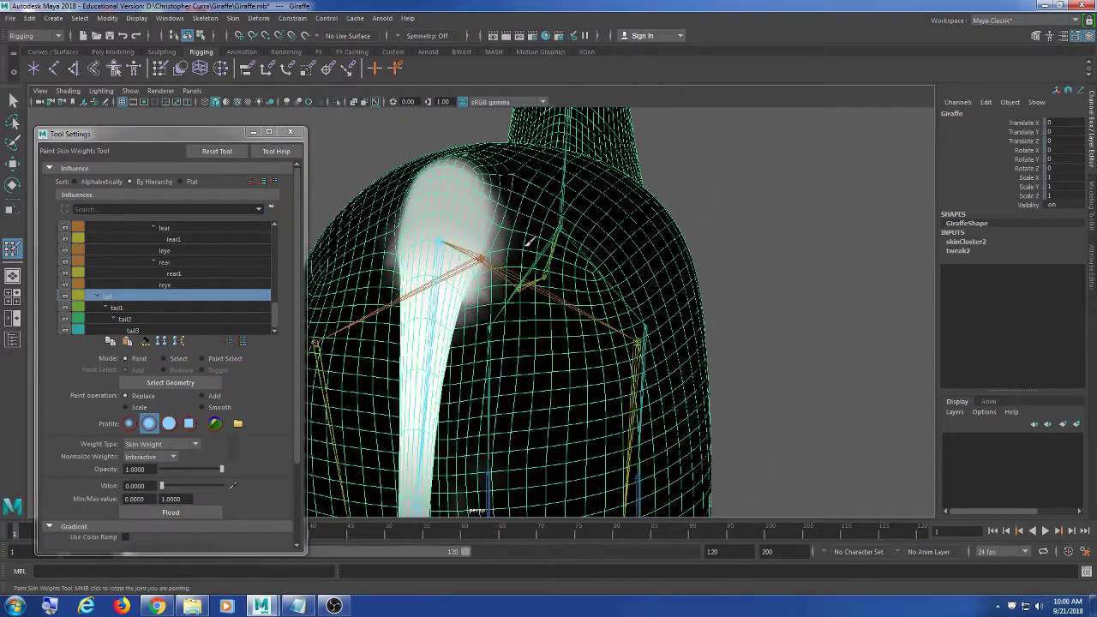
pyautogui.keyDown('alt'); pyautogui.moveTo(504, 295); pyautogui.dragTo(429, 312); pyautogui.keyUp('alt')
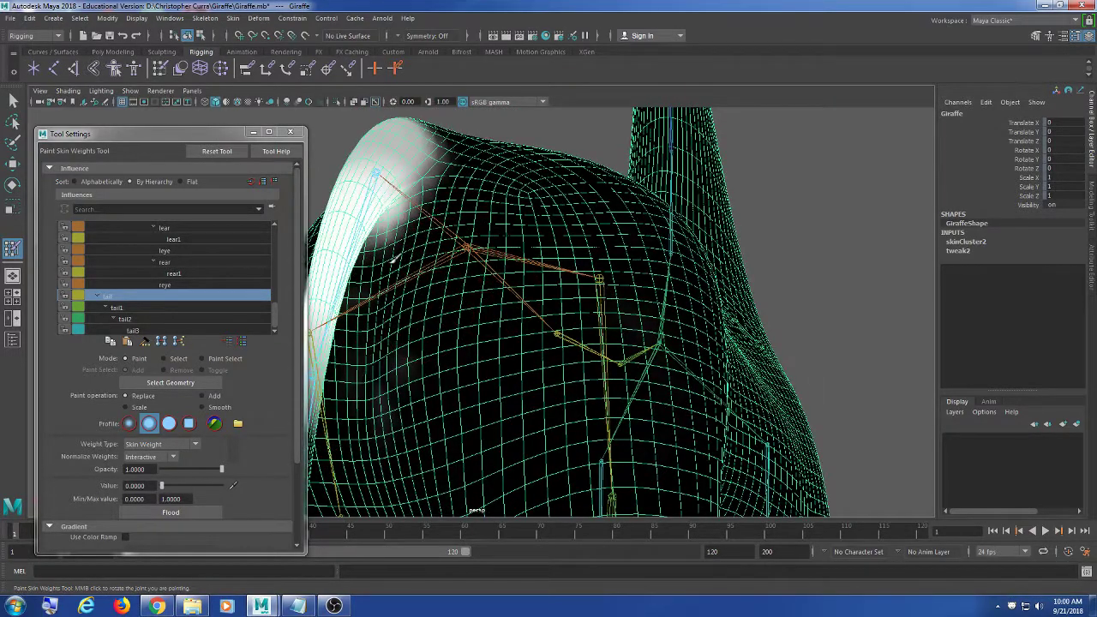
# Examine the painted tail influence around the tail base from behind and from both sides
pyautogui.keyDown('alt'); pyautogui.moveTo(412, 242); pyautogui.dragTo(627, 326); pyautogui.keyUp('alt')
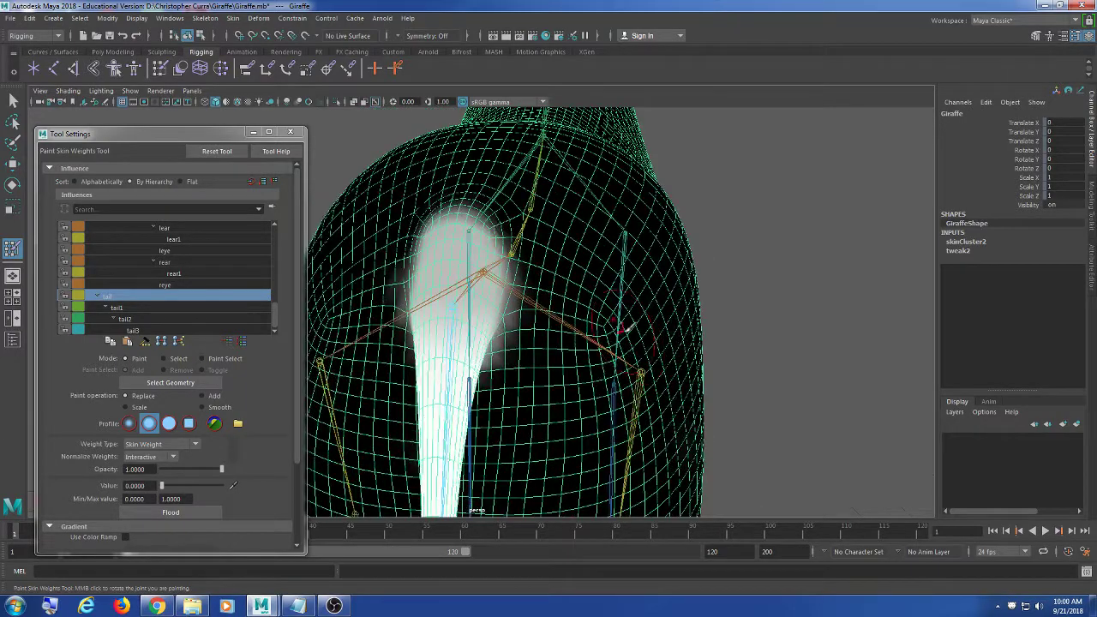
pyautogui.moveTo(549, 337)
pyautogui.mouseDown()
pyautogui.moveTo(528, 346)
pyautogui.moveTo(613, 383)
pyautogui.moveTo(649, 379)
pyautogui.mouseUp()
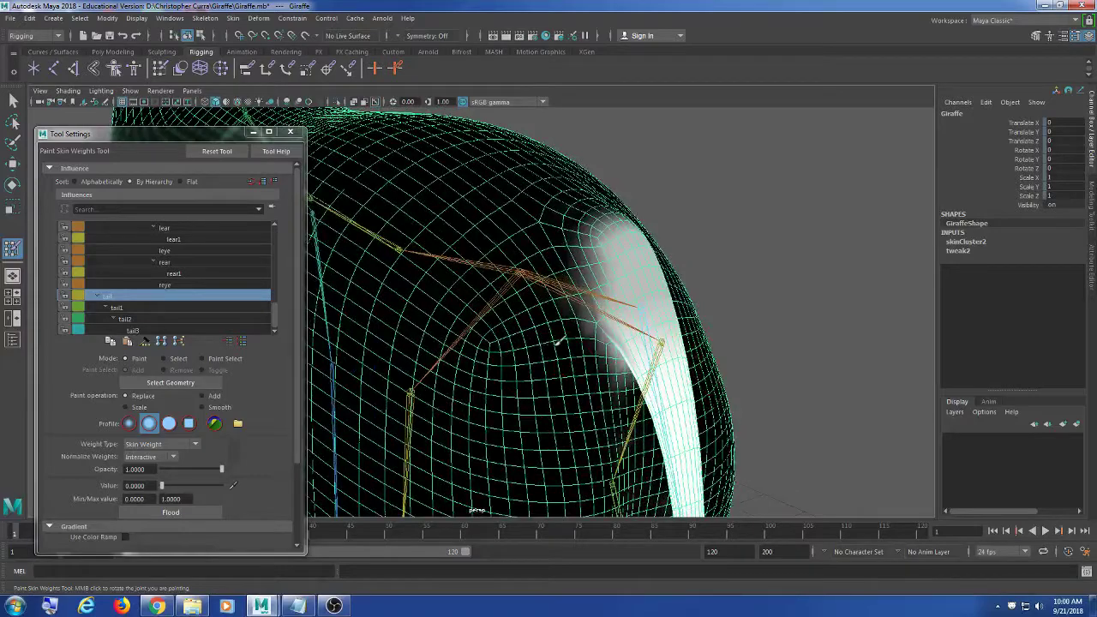
pyautogui.moveTo(573, 341)
pyautogui.keyDown('alt'); pyautogui.mouseDown()
pyautogui.moveTo(559, 368)
pyautogui.moveTo(557, 343)
pyautogui.mouseUp(); pyautogui.keyUp('alt')
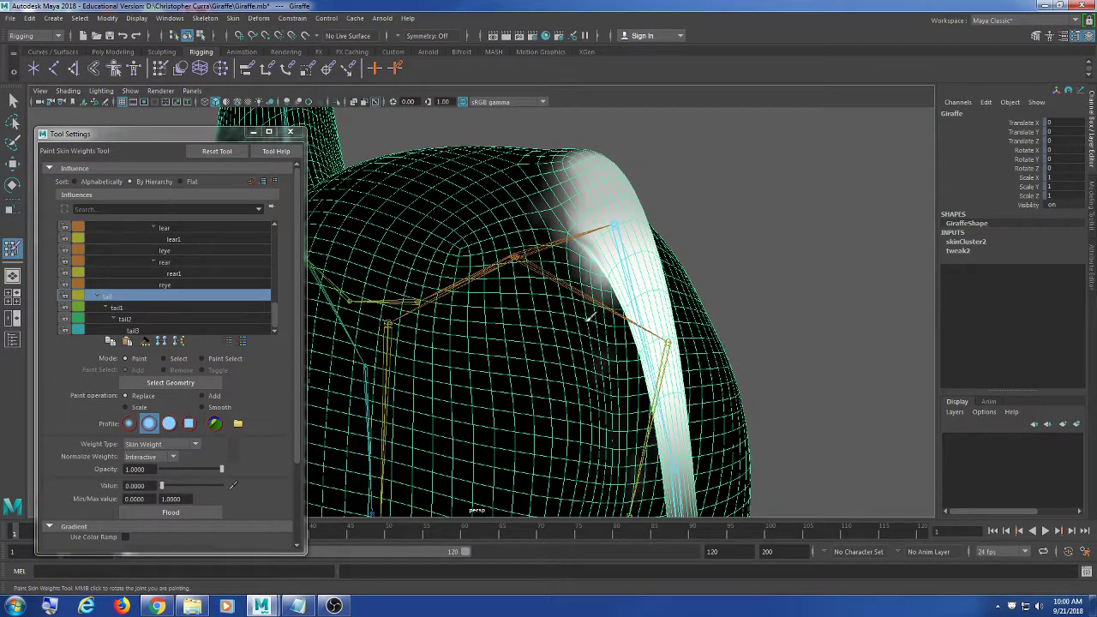
pyautogui.keyDown('alt'); pyautogui.moveTo(594, 308); pyautogui.dragTo(457, 280); pyautogui.keyUp('alt')
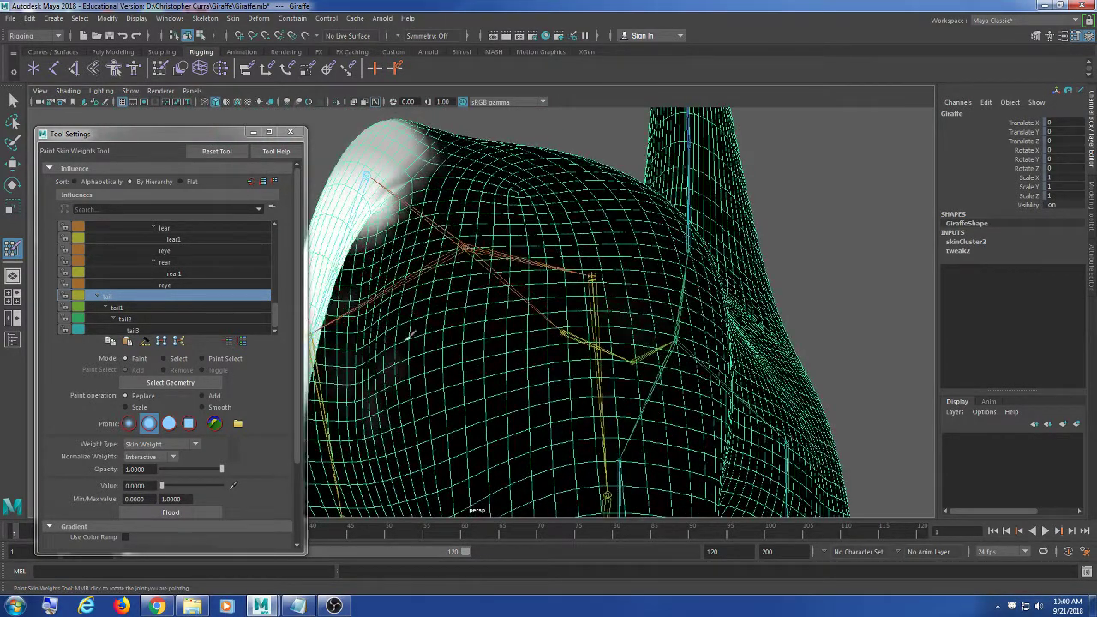
pyautogui.keyDown('alt'); pyautogui.moveTo(420, 386); pyautogui.dragTo(429, 315); pyautogui.keyUp('alt')
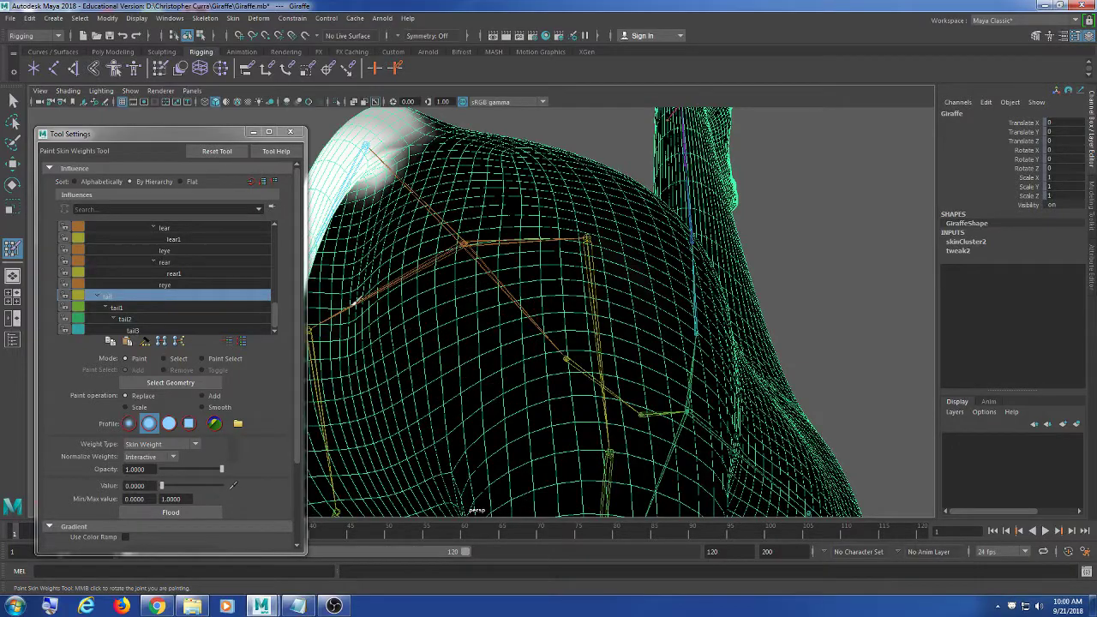
pyautogui.keyDown('alt'); pyautogui.moveTo(434, 277); pyautogui.dragTo(424, 373); pyautogui.keyUp('alt')
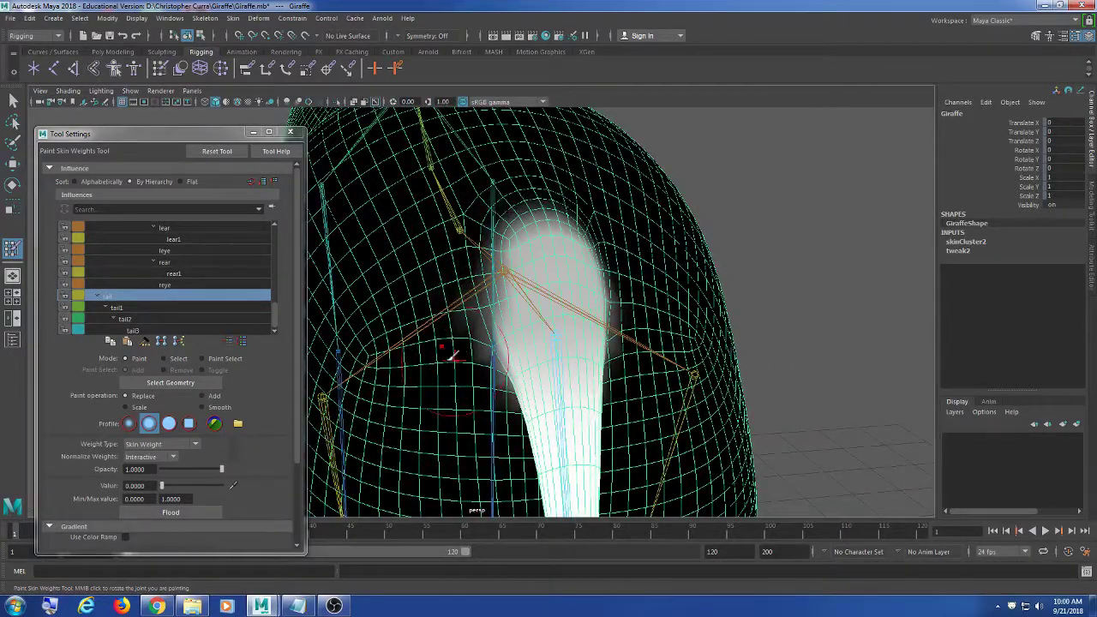
pyautogui.keyDown('alt'); pyautogui.moveTo(315, 361); pyautogui.dragTo(618, 325); pyautogui.keyUp('alt')
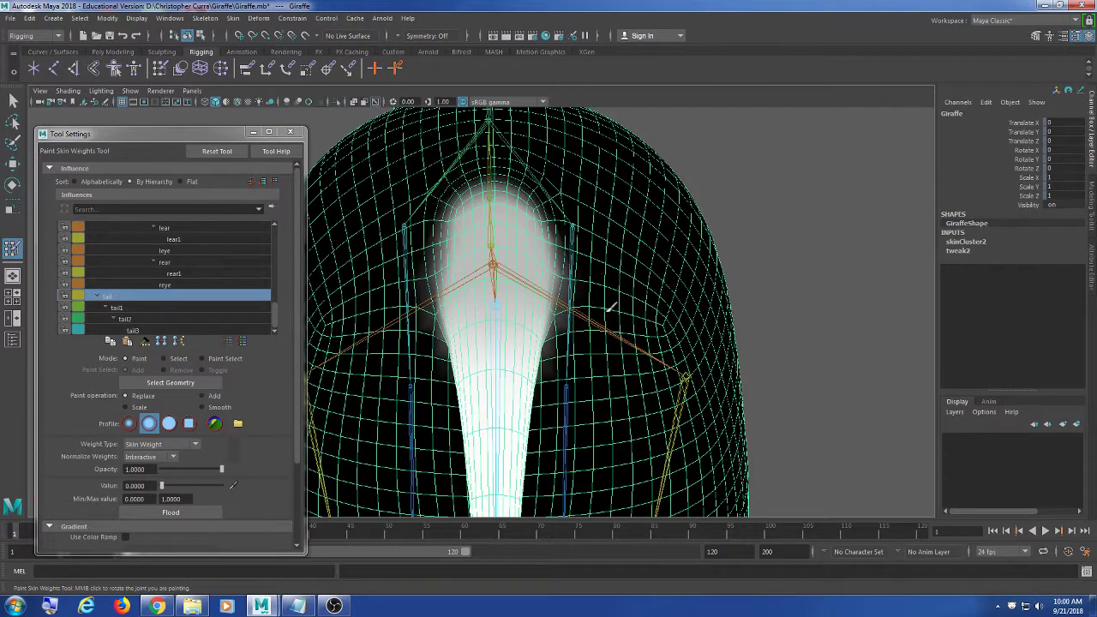
pyautogui.keyDown('alt'); pyautogui.moveTo(639, 341); pyautogui.dragTo(519, 362); pyautogui.keyUp('alt')
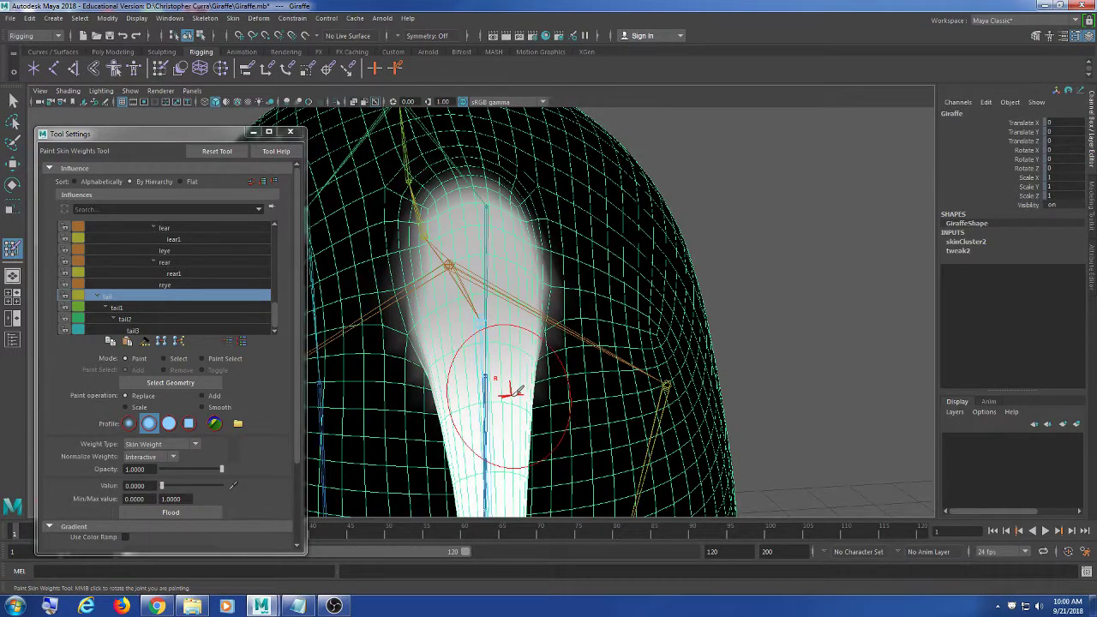
pyautogui.moveTo(187, 138); pyautogui.dragTo(181, 119)
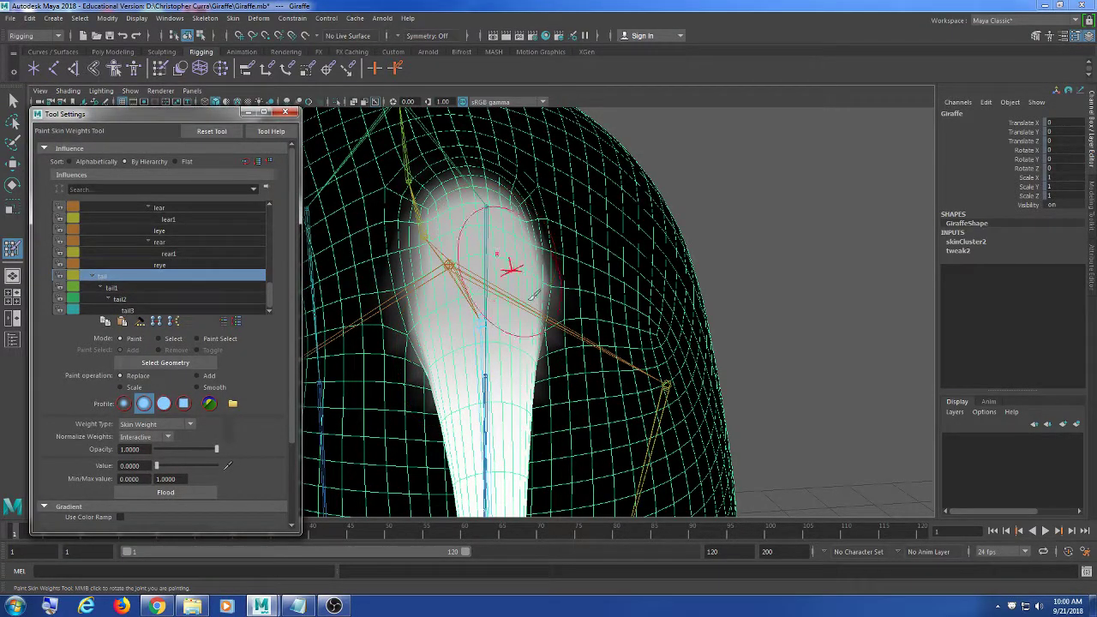
pyautogui.moveTo(558, 276)
pyautogui.keyDown('alt'); pyautogui.mouseDown()
pyautogui.moveTo(595, 245)
pyautogui.moveTo(580, 271)
pyautogui.mouseUp(); pyautogui.keyUp('alt')
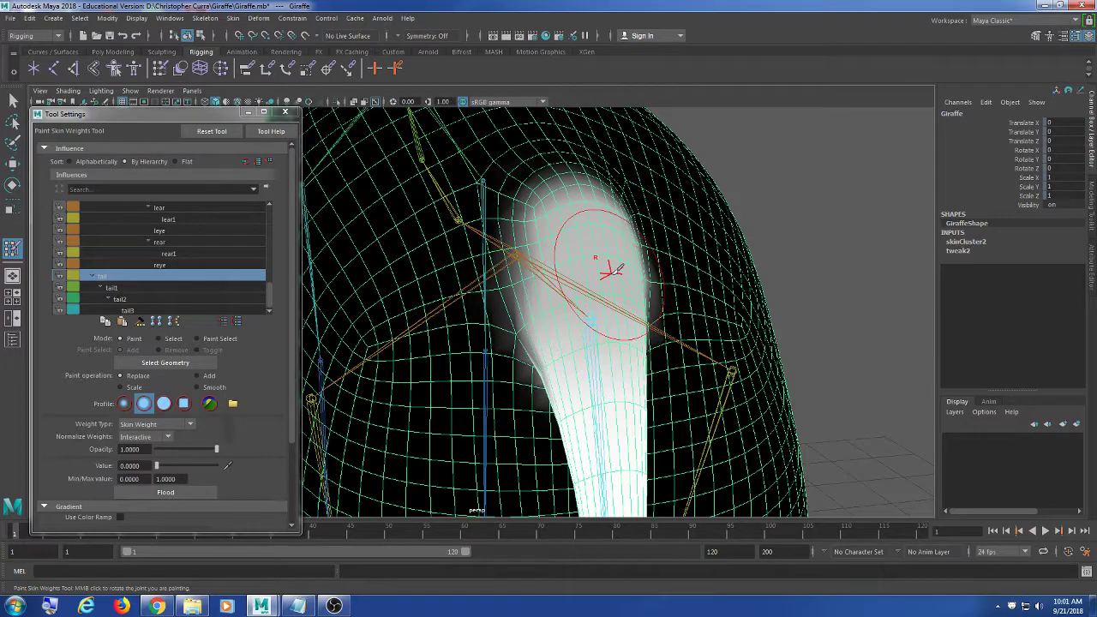
pyautogui.moveTo(612, 265)
pyautogui.keyDown('alt'); pyautogui.mouseDown()
pyautogui.moveTo(625, 252)
pyautogui.moveTo(593, 262)
pyautogui.mouseUp(); pyautogui.keyUp('alt')
pyautogui.keyDown('alt'); pyautogui.moveTo(498, 339); pyautogui.dragTo(580, 275); pyautogui.keyUp('alt')
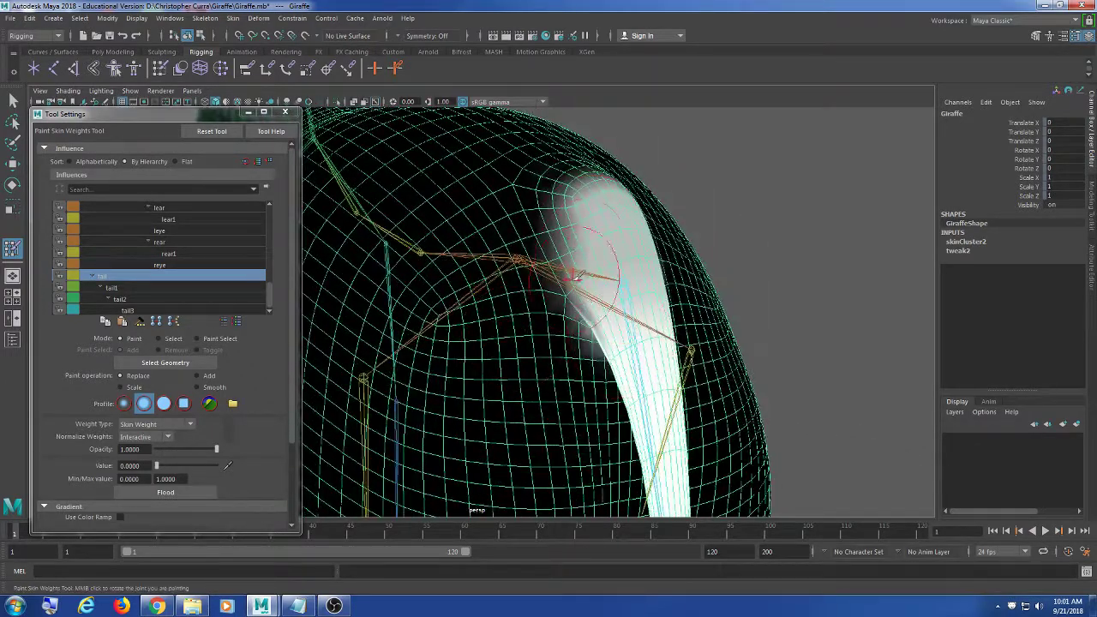
pyautogui.moveTo(579, 180)
pyautogui.keyDown('alt'); pyautogui.mouseDown()
pyautogui.moveTo(559, 266)
pyautogui.moveTo(514, 257)
pyautogui.moveTo(558, 311)
pyautogui.moveTo(351, 313)
pyautogui.mouseUp(); pyautogui.keyUp('alt')
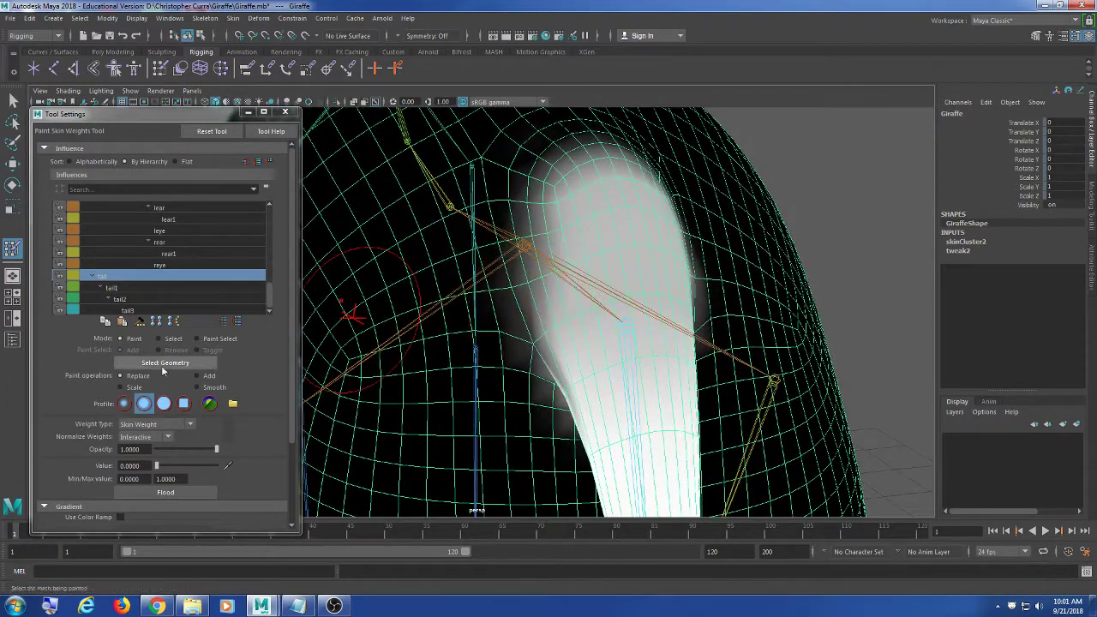
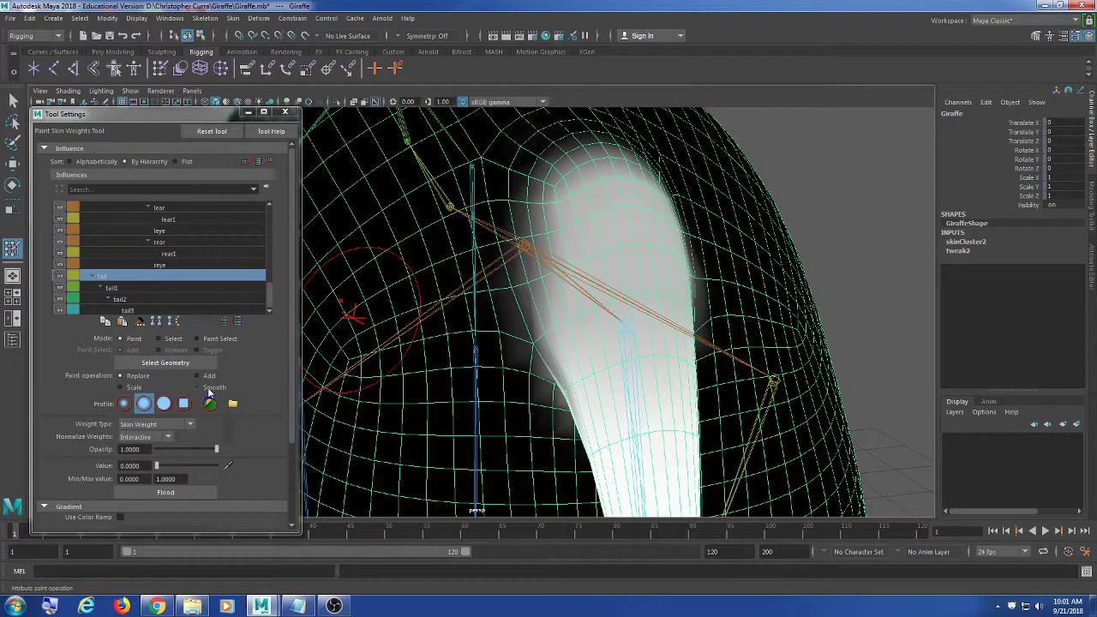
# Set the paint operation to Smooth and soften the tail influence along the edges of the tail base
pyautogui.click(207, 388)
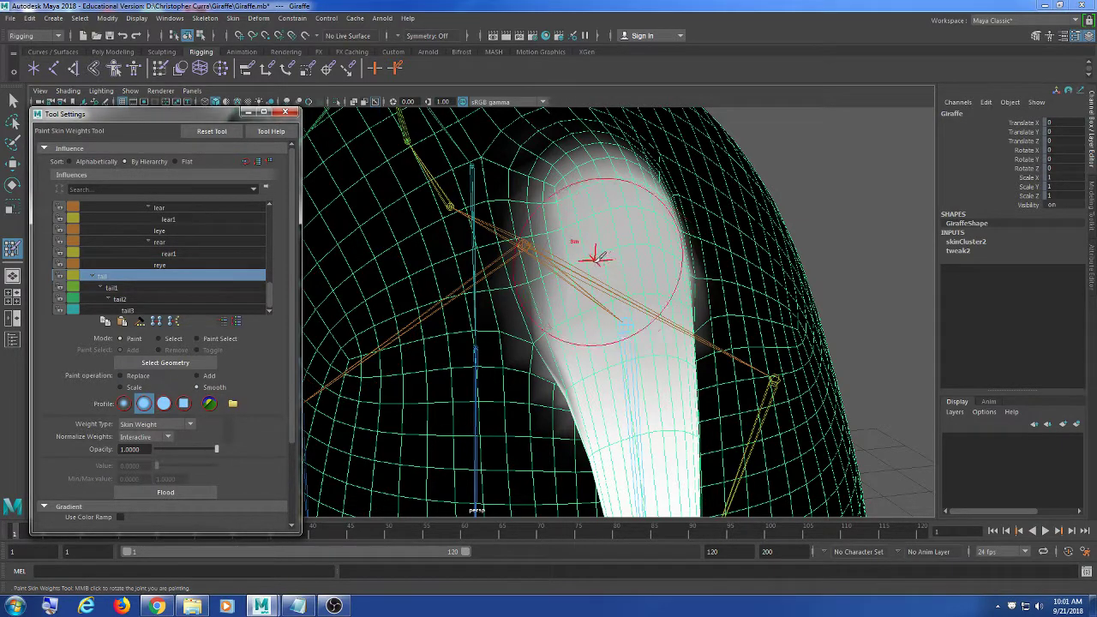
pyautogui.moveTo(597, 258)
pyautogui.mouseDown(button='middle')
pyautogui.moveTo(595, 282)
pyautogui.moveTo(642, 209)
pyautogui.mouseUp(button='middle')
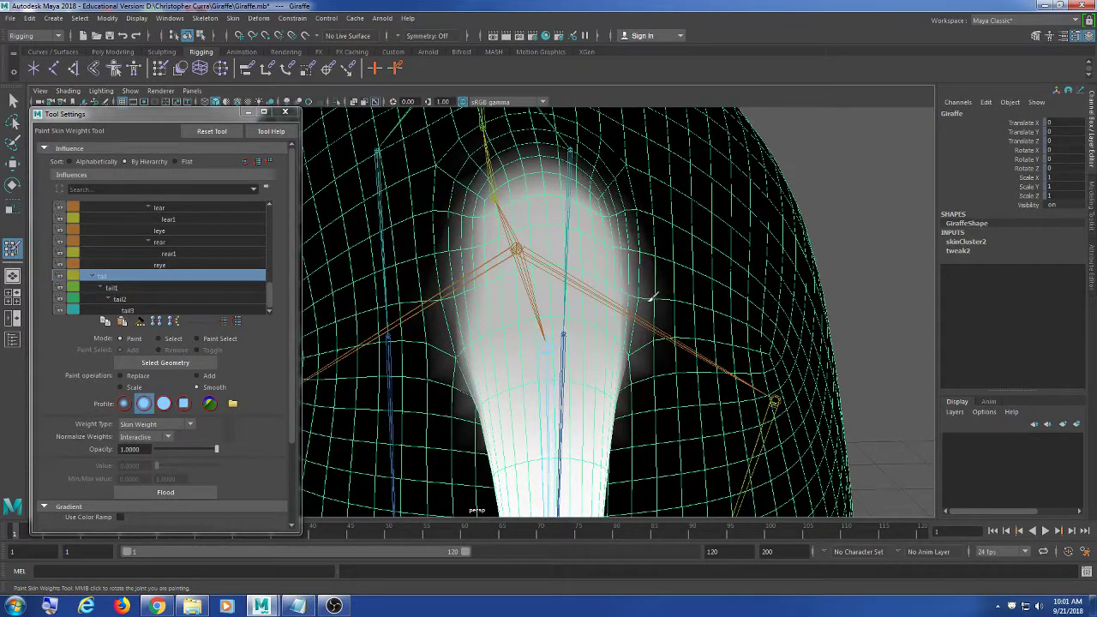
pyautogui.moveTo(472, 202)
pyautogui.mouseDown()
pyautogui.moveTo(433, 265)
pyautogui.moveTo(447, 309)
pyautogui.mouseUp()
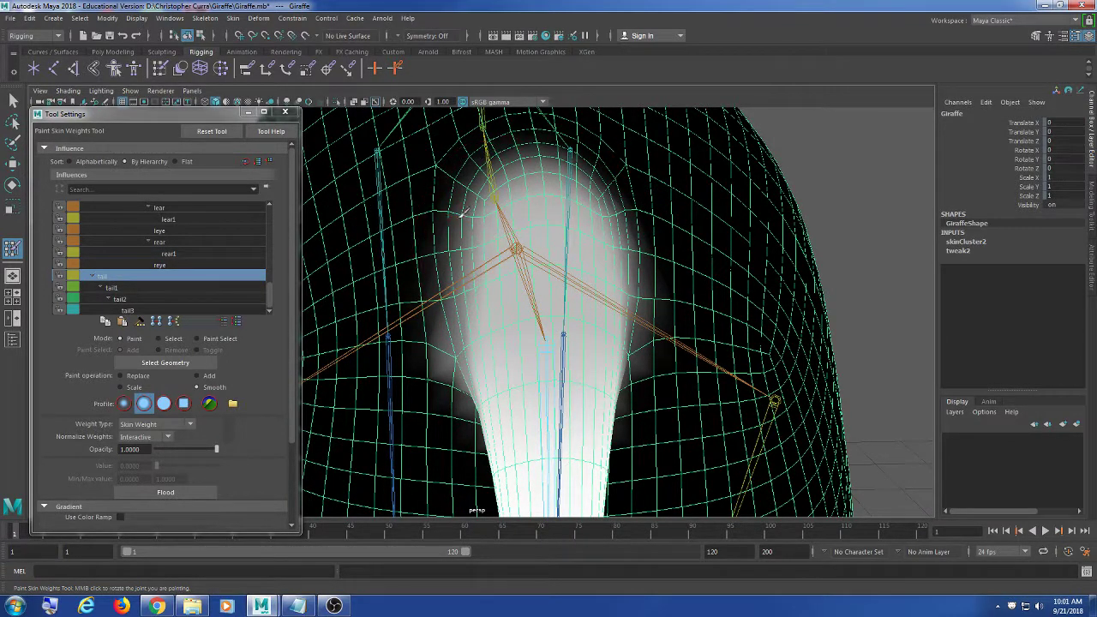
pyautogui.moveTo(462, 213); pyautogui.dragTo(556, 165)
pyautogui.moveTo(572, 154); pyautogui.dragTo(692, 226, button='middle')
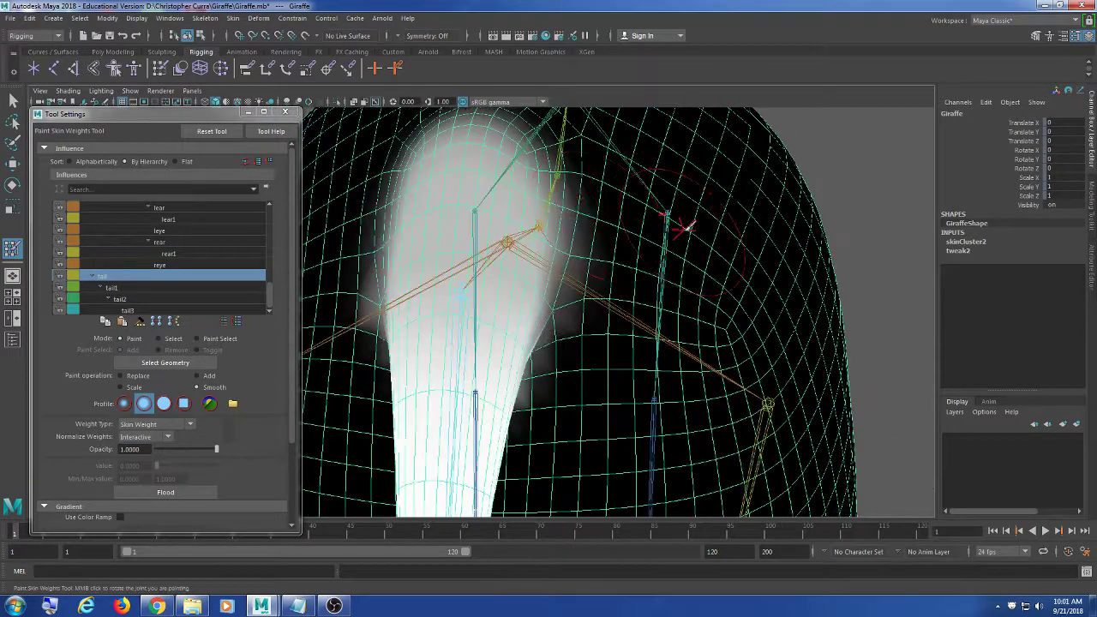
# Smooth the tail influence further over the top and sides of the tail base to widen its falloff
pyautogui.moveTo(600, 210)
pyautogui.mouseDown(button='middle')
pyautogui.moveTo(583, 232)
pyautogui.moveTo(607, 292)
pyautogui.moveTo(454, 228)
pyautogui.moveTo(463, 304)
pyautogui.mouseUp(button='middle')
pyautogui.moveTo(463, 199); pyautogui.dragTo(465, 252, button='middle')
pyautogui.moveTo(545, 121)
pyautogui.mouseDown(button='middle')
pyautogui.moveTo(625, 147)
pyautogui.moveTo(533, 133)
pyautogui.mouseUp(button='middle')
pyautogui.moveTo(567, 200)
pyautogui.mouseDown(button='middle')
pyautogui.moveTo(580, 277)
pyautogui.moveTo(591, 213)
pyautogui.mouseUp(button='middle')
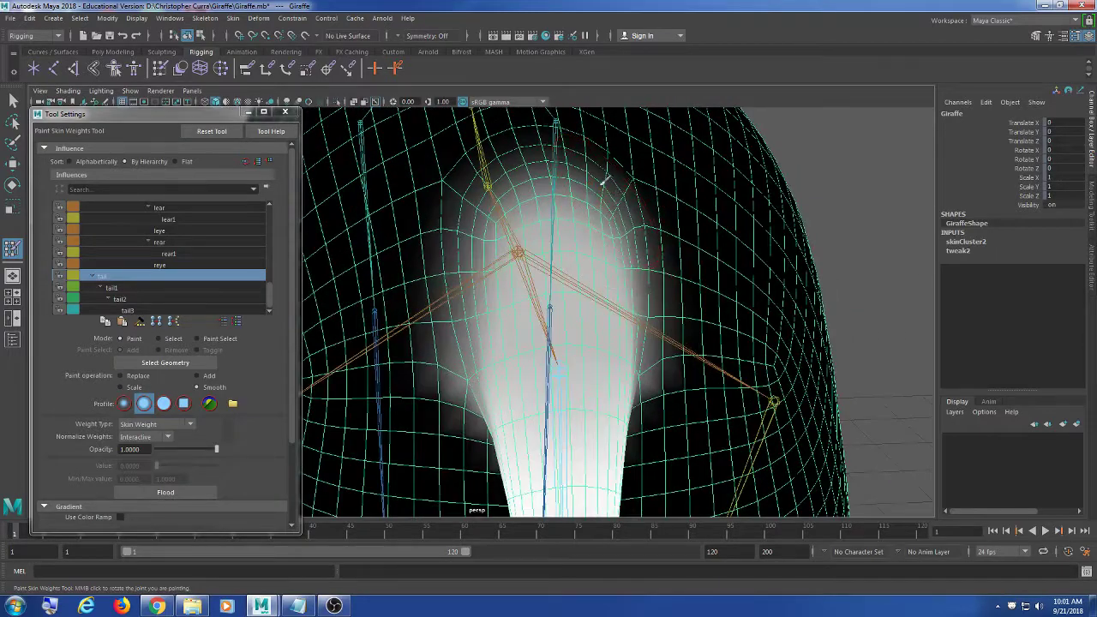
pyautogui.keyDown('alt'); pyautogui.moveTo(467, 317); pyautogui.dragTo(460, 269); pyautogui.keyUp('alt')
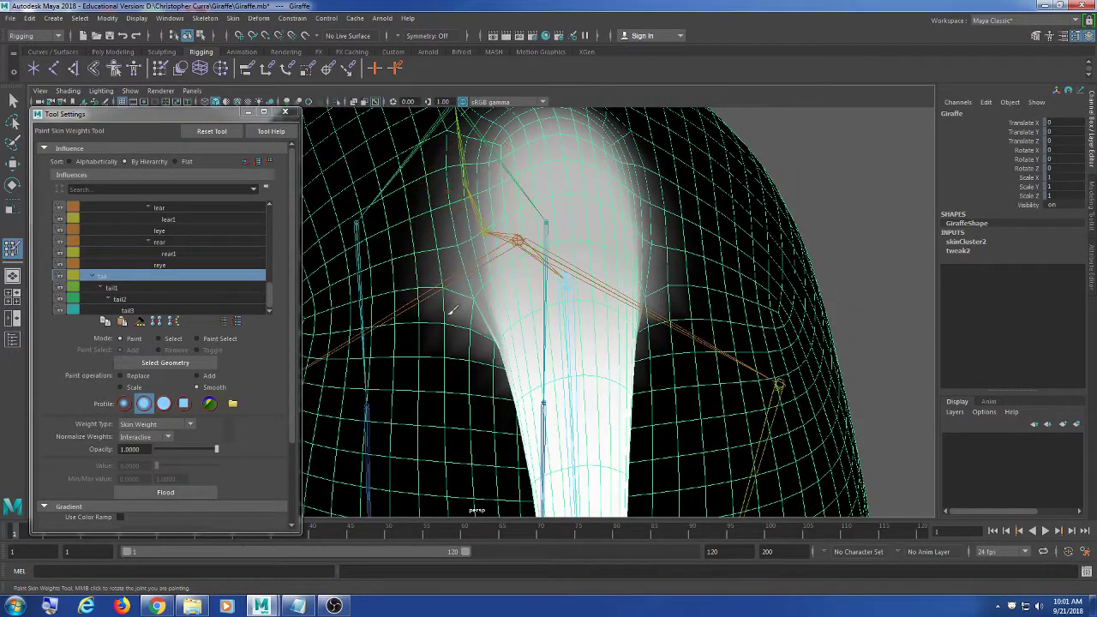
pyautogui.keyDown('alt'); pyautogui.moveTo(461, 339); pyautogui.dragTo(452, 267); pyautogui.keyUp('alt')
pyautogui.moveTo(437, 231)
pyautogui.keyDown('alt'); pyautogui.mouseDown()
pyautogui.moveTo(620, 269)
pyautogui.moveTo(522, 262)
pyautogui.moveTo(522, 237)
pyautogui.moveTo(490, 289)
pyautogui.moveTo(563, 275)
pyautogui.moveTo(360, 306)
pyautogui.mouseUp(); pyautogui.keyUp('alt')
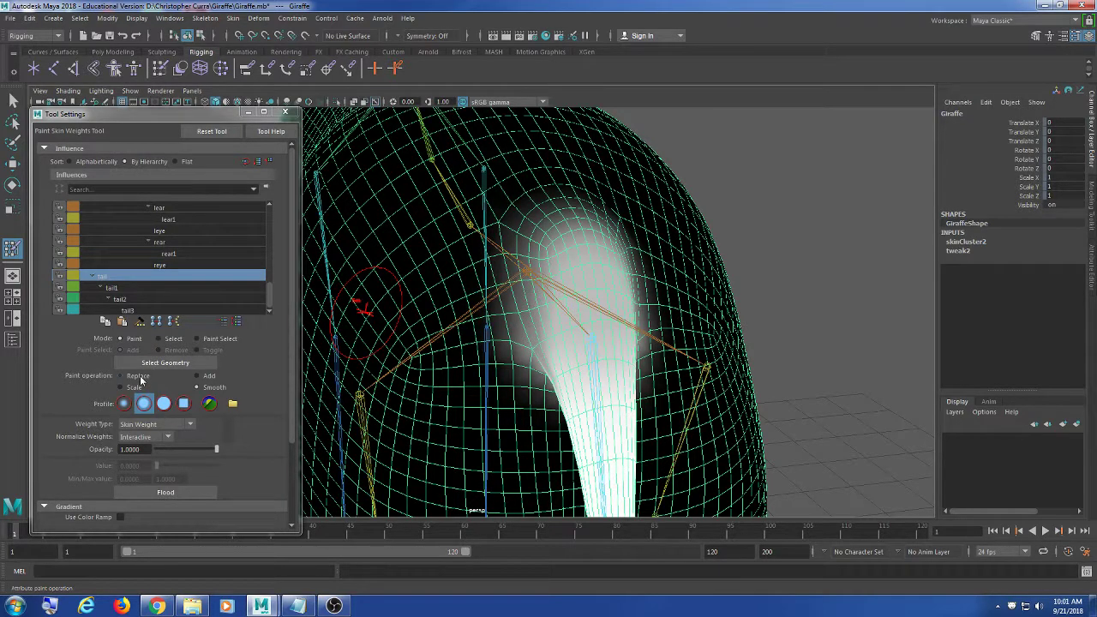
pyautogui.moveTo(343, 377)
pyautogui.keyDown('alt'); pyautogui.mouseDown()
pyautogui.moveTo(458, 372)
pyautogui.moveTo(360, 351)
pyautogui.mouseUp(); pyautogui.keyUp('alt')
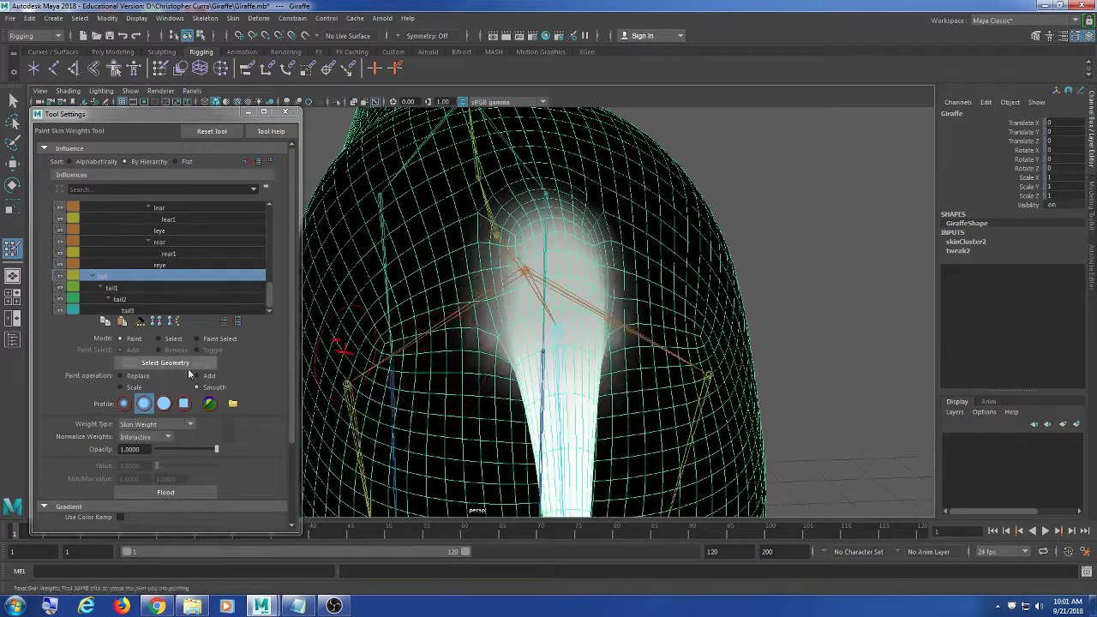
# Set the paint operation back to Replace, trim the spill beside the tail base at value 0, and leave the painting tool
pyautogui.click(138, 375)
pyautogui.keyDown('alt'); pyautogui.moveTo(428, 355); pyautogui.dragTo(475, 381); pyautogui.keyUp('alt')
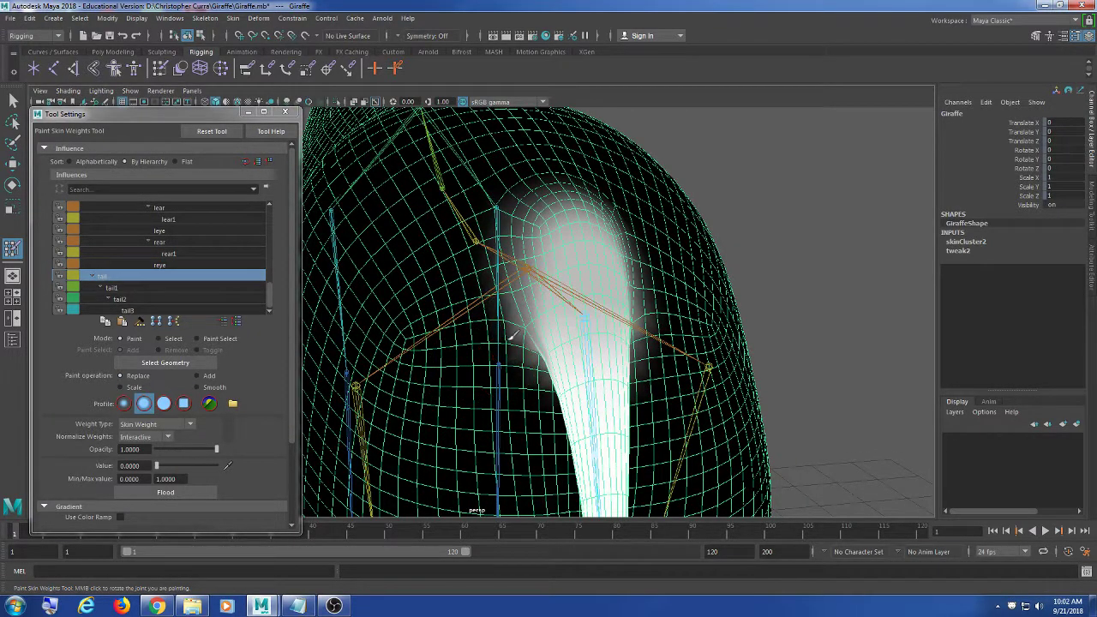
pyautogui.moveTo(510, 337)
pyautogui.keyDown('alt'); pyautogui.mouseDown()
pyautogui.moveTo(557, 283)
pyautogui.moveTo(626, 294)
pyautogui.moveTo(608, 347)
pyautogui.moveTo(459, 315)
pyautogui.moveTo(488, 331)
pyautogui.moveTo(479, 328)
pyautogui.mouseUp(); pyautogui.keyUp('alt')
pyautogui.click(287, 113)
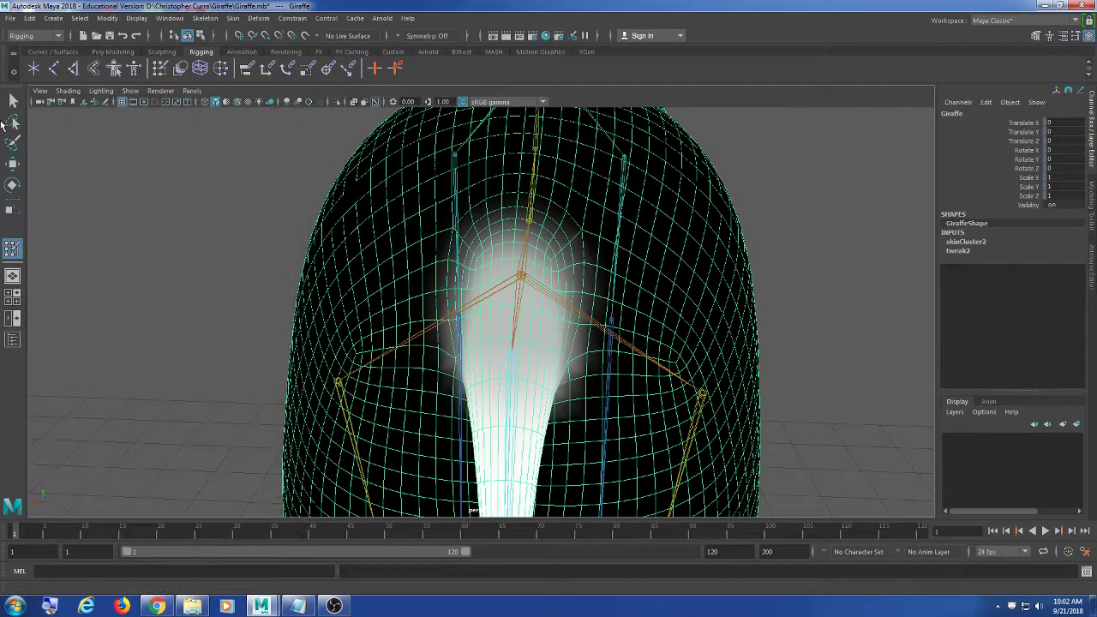
pyautogui.press('q')
# Test-rotate the tail1 joint in the upper tail and undo the rotation
pyautogui.keyDown('alt'); pyautogui.moveTo(294, 202); pyautogui.dragTo(472, 251); pyautogui.keyUp('alt')
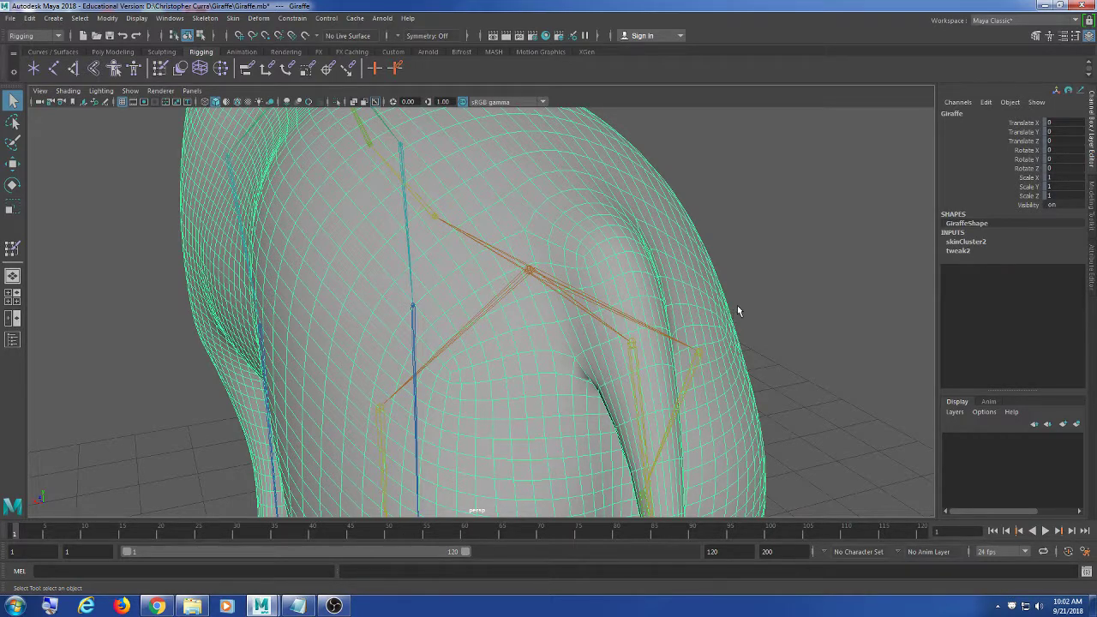
pyautogui.keyDown('alt'); pyautogui.moveTo(737, 310); pyautogui.dragTo(667, 299); pyautogui.keyUp('alt')
pyautogui.click(676, 293)
pyautogui.press('e')
pyautogui.hotkey('ctrl', 'z')
pyautogui.keyDown('alt'); pyautogui.moveTo(557, 364); pyautogui.dragTo(669, 328); pyautogui.keyUp('alt')
pyautogui.click(625, 317)
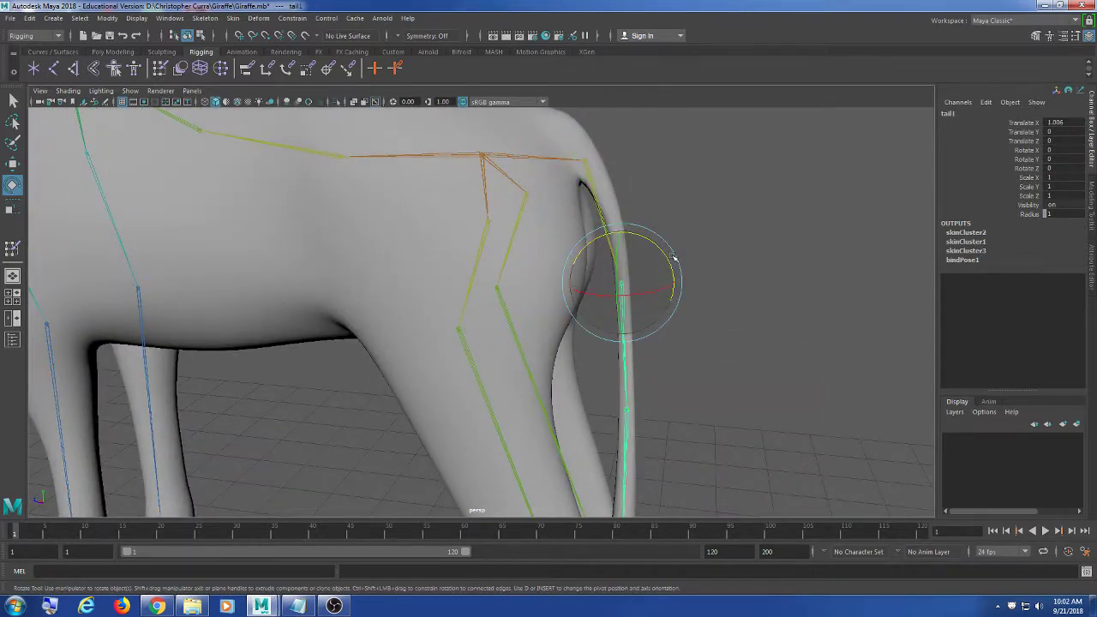
pyautogui.moveTo(670, 258); pyautogui.dragTo(627, 381)
pyautogui.hotkey('ctrl', 'z')
# Select the tail2 joint and test-rotate the lower part of the tail
pyautogui.click(627, 379)
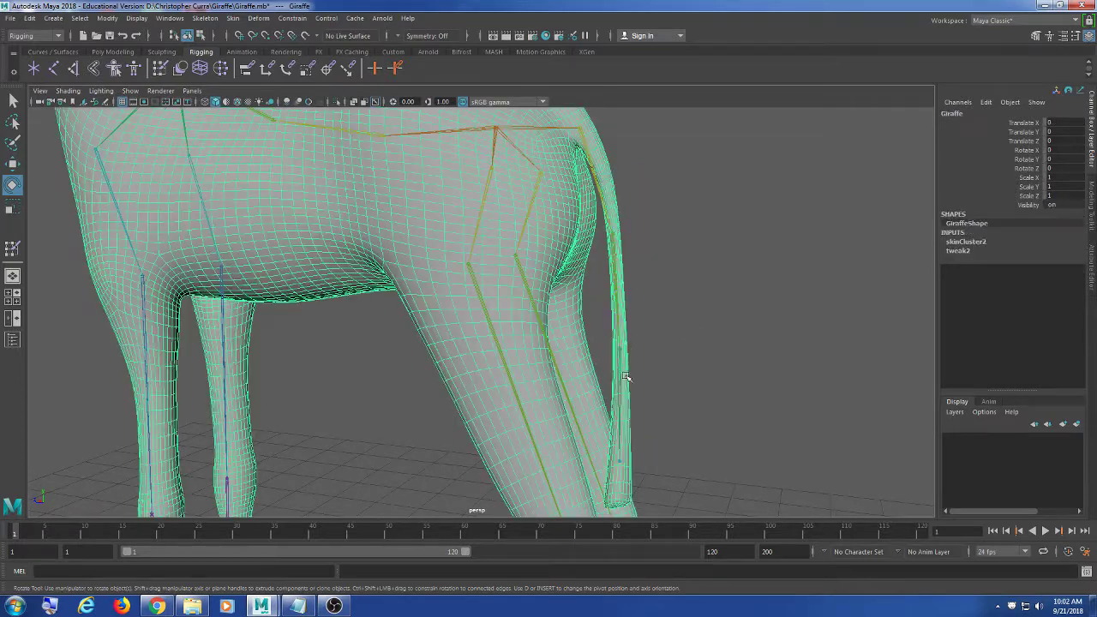
pyautogui.click(615, 376)
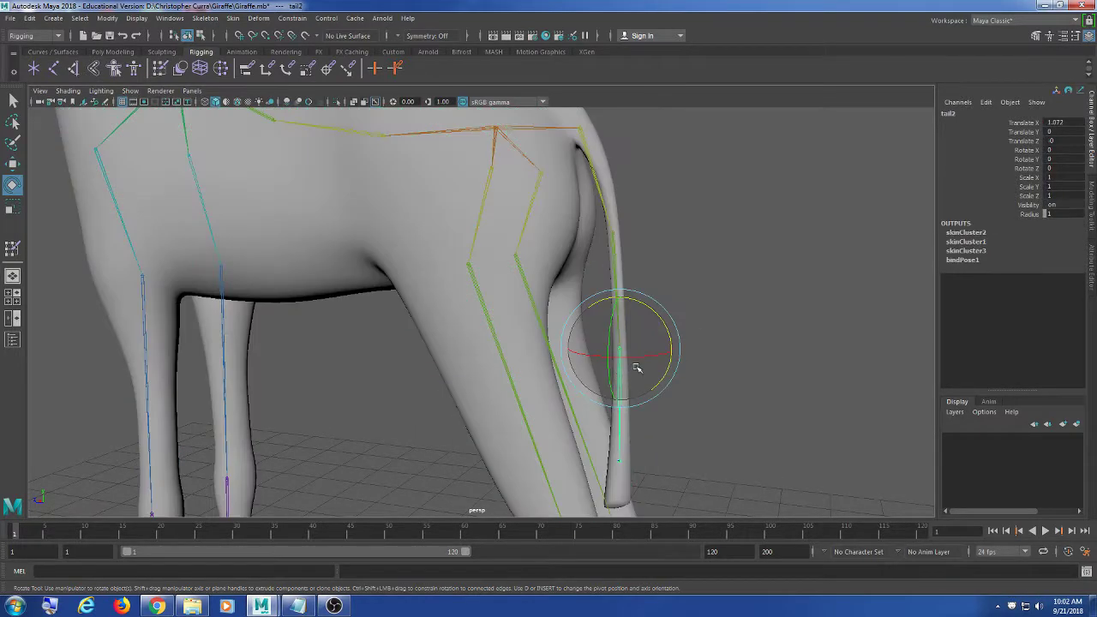
pyautogui.moveTo(669, 326); pyautogui.dragTo(686, 317)
pyautogui.click(686, 317)
# Test-rotate the front leg joint FLleg1 about 100° in Z and about 24° in Y, undoing each rotation
pyautogui.keyDown('alt'); pyautogui.moveTo(723, 240); pyautogui.dragTo(435, 218); pyautogui.keyUp('alt')
pyautogui.click(402, 294)
pyautogui.moveTo(443, 256); pyautogui.dragTo(453, 314)
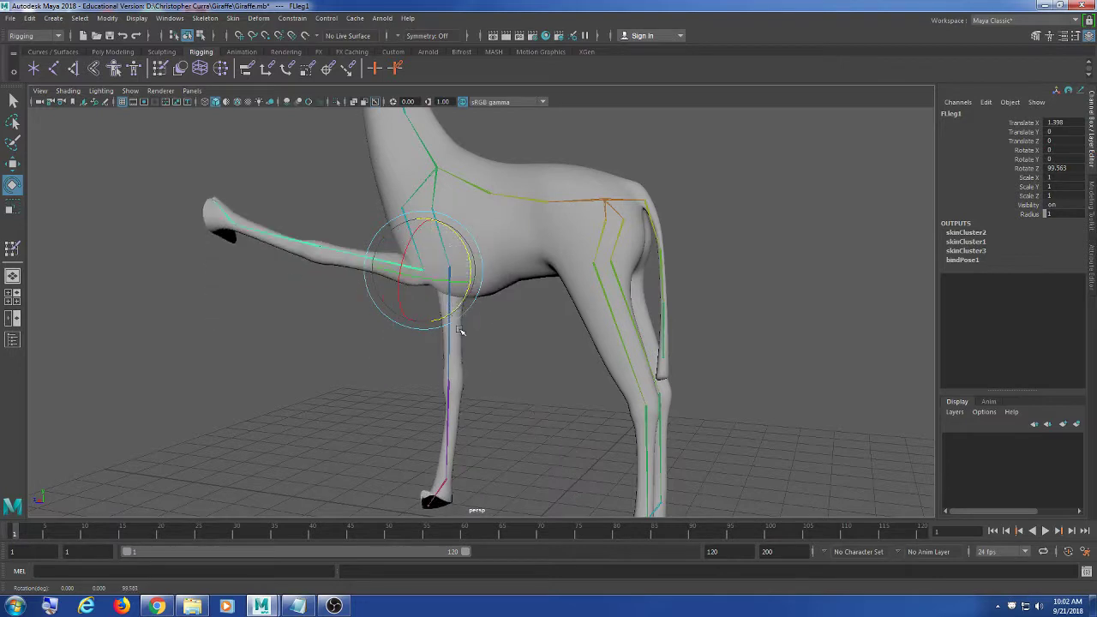
pyautogui.hotkey('ctrl', 'z')
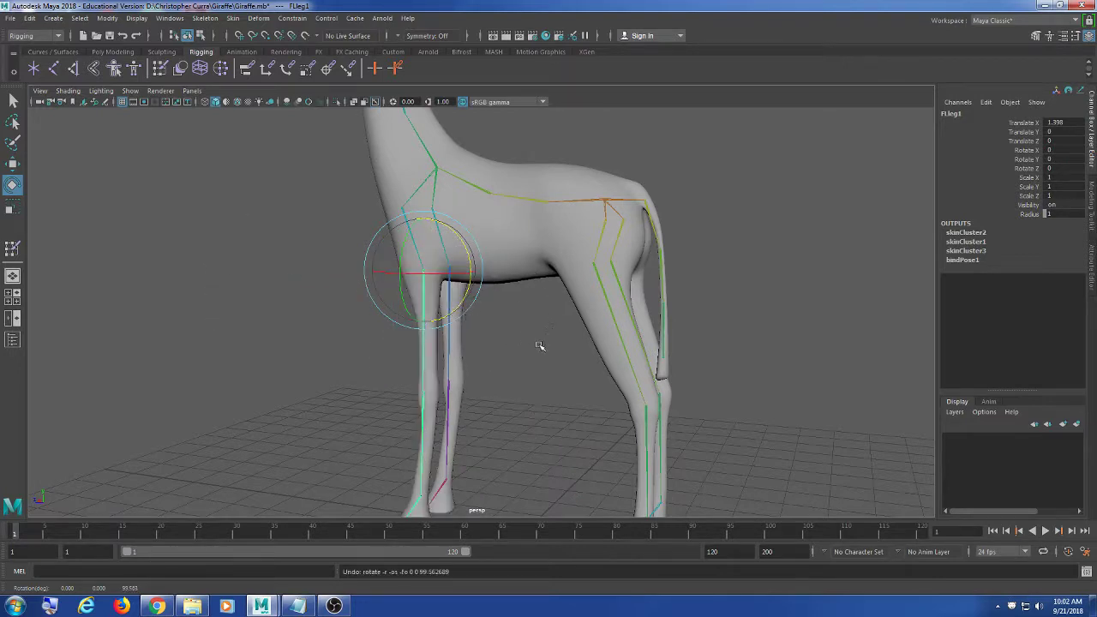
pyautogui.keyDown('alt'); pyautogui.moveTo(531, 385); pyautogui.dragTo(512, 274); pyautogui.keyUp('alt')
pyautogui.hotkey('ctrl', 'z')
pyautogui.moveTo(465, 194); pyautogui.dragTo(488, 183)
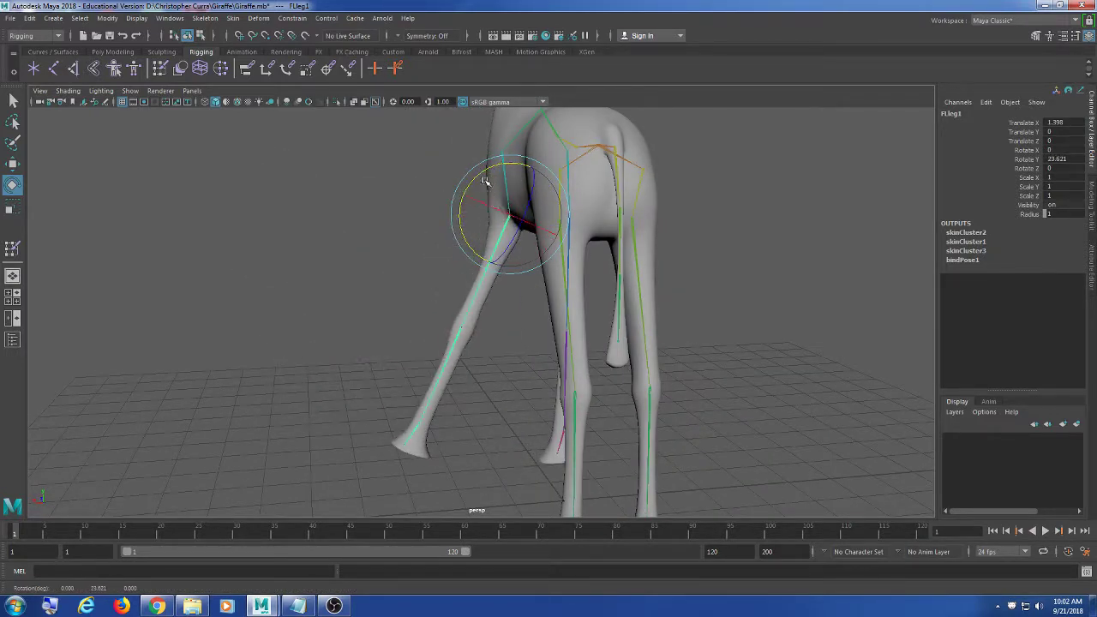
pyautogui.hotkey('ctrl', 'z')
# Raise the front leg forward at the FLleg1 joint and set its Rotate Z to 90
pyautogui.keyDown('alt'); pyautogui.moveTo(503, 382); pyautogui.dragTo(649, 383); pyautogui.keyUp('alt')
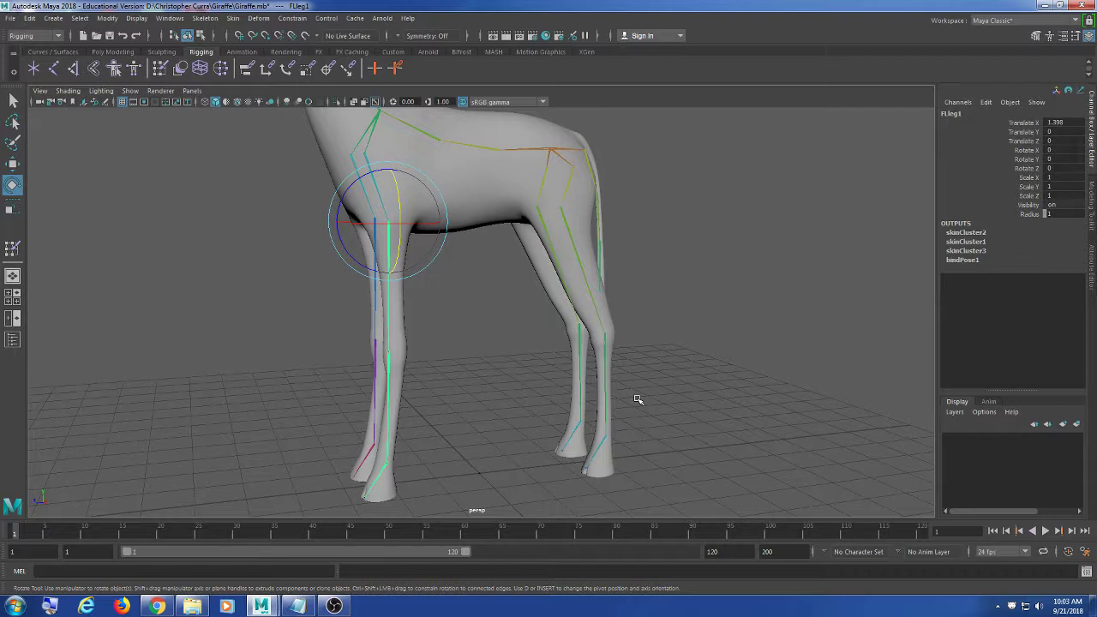
pyautogui.click(456, 300)
pyautogui.keyDown('alt'); pyautogui.moveTo(456, 300); pyautogui.dragTo(418, 262); pyautogui.keyUp('alt')
pyautogui.click(414, 274)
pyautogui.doubleClick(1061, 169)
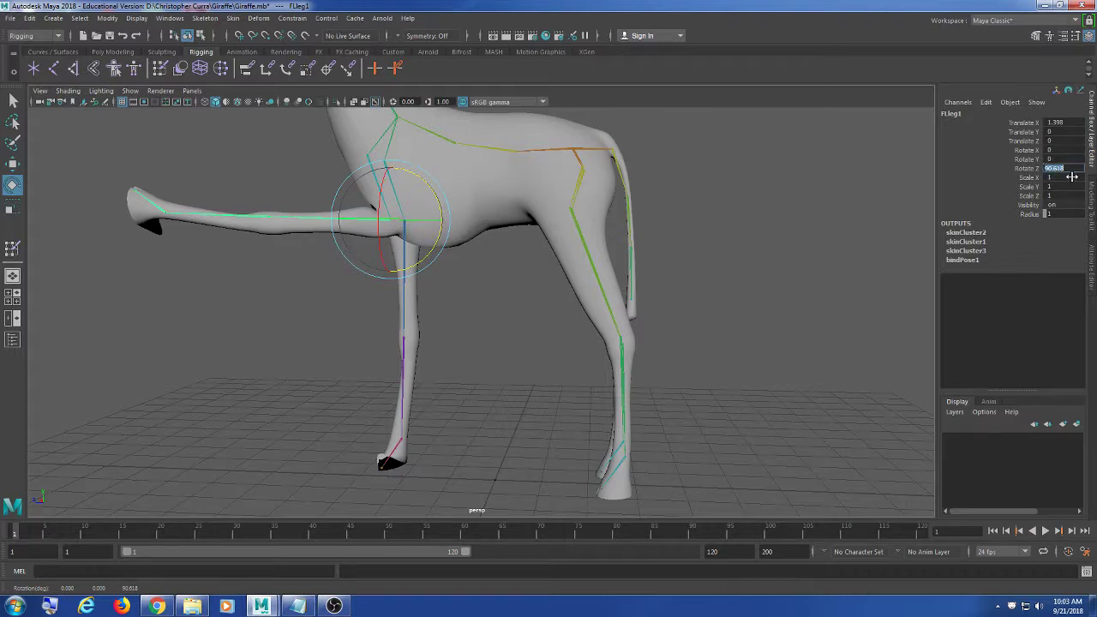
pyautogui.write('90')
pyautogui.press('Return')
# Bend the raised leg at FLleg2 with a Z rotation so the lower leg points straight down, and select the FLleg3 joint
pyautogui.click(230, 262)
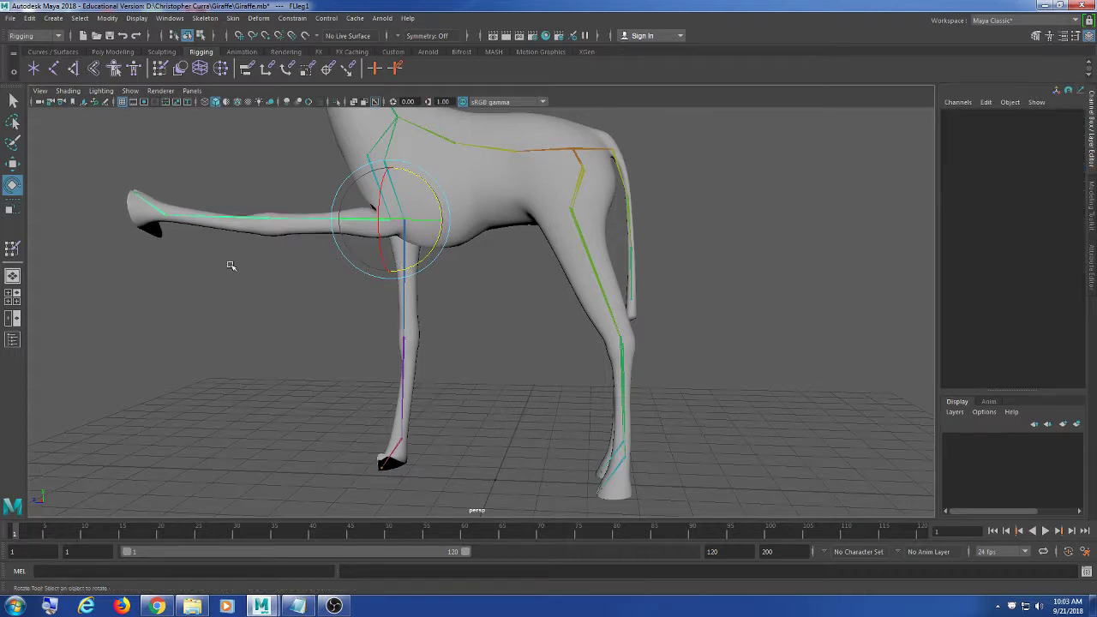
pyautogui.click(232, 221)
pyautogui.moveTo(317, 206); pyautogui.dragTo(220, 121)
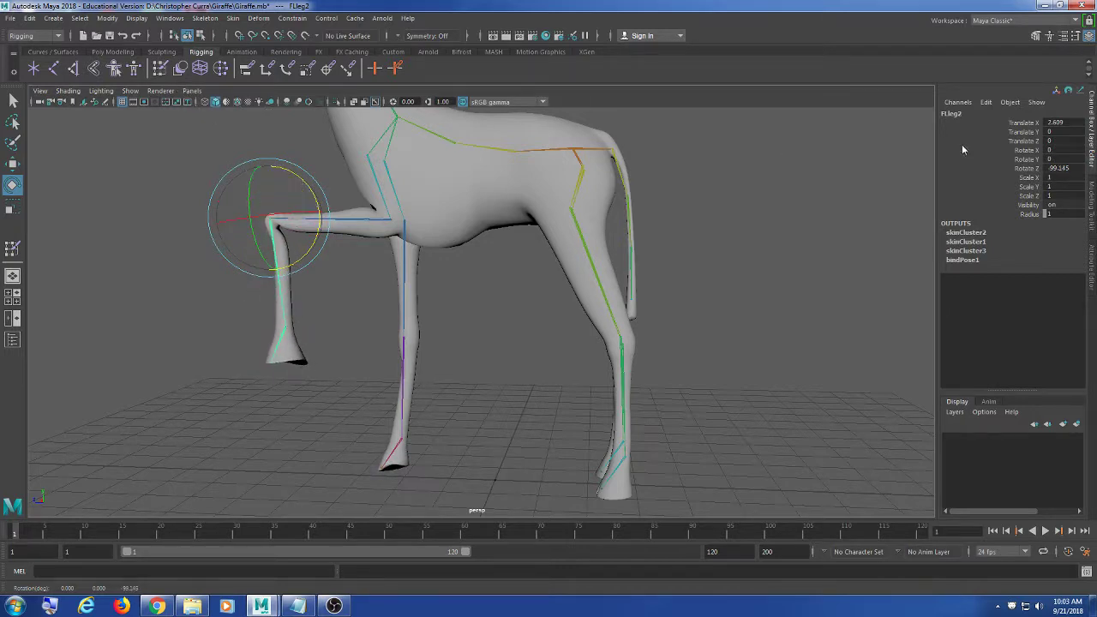
pyautogui.doubleClick(1076, 167)
pyautogui.press('Return')
pyautogui.click(302, 392)
pyautogui.click(271, 331)
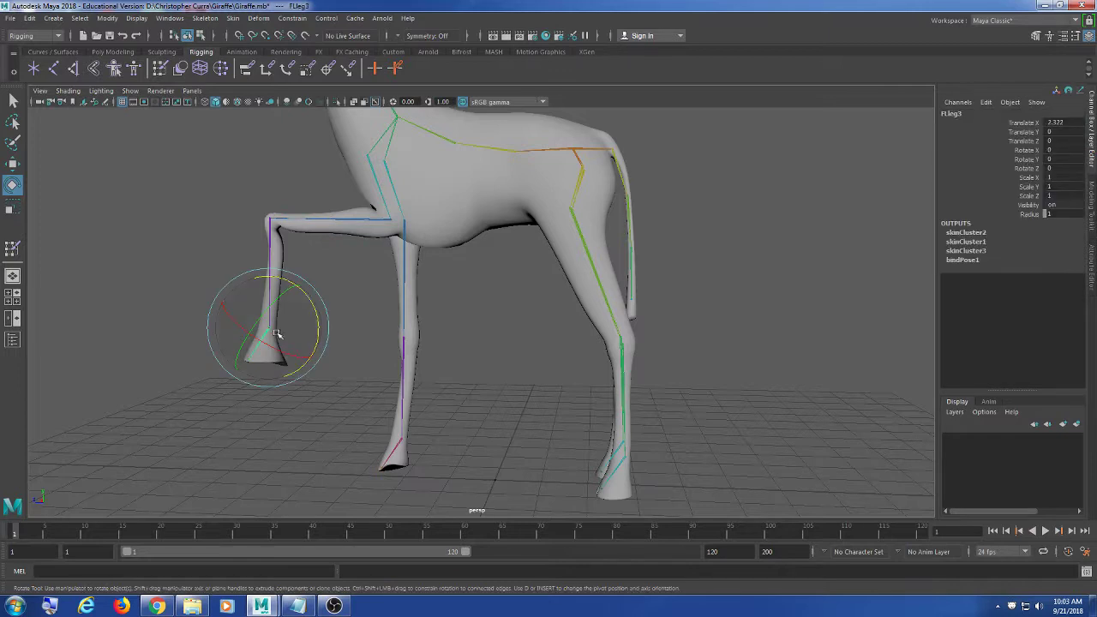
# Bend the raised front leg's hoof backward at the FLleg3 joint by about 66° in Z, and deselect the joint
pyautogui.moveTo(318, 311)
pyautogui.mouseDown()
pyautogui.moveTo(277, 211)
pyautogui.moveTo(275, 228)
pyautogui.mouseUp()
pyautogui.doubleClick(1053, 168)
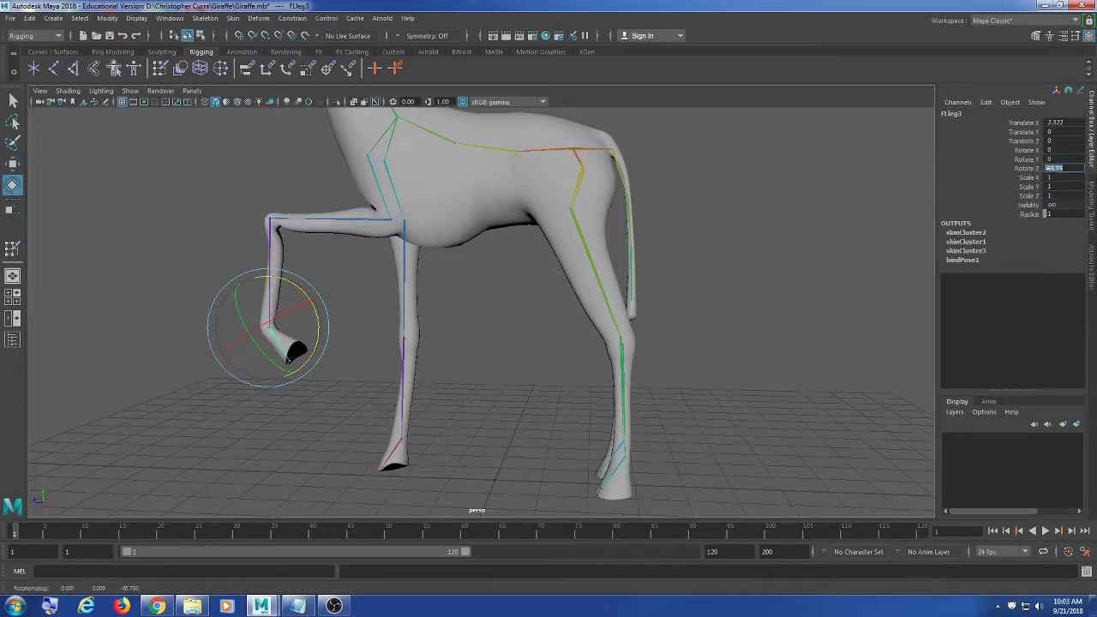
pyautogui.press('Return')
pyautogui.click(489, 396)
# Examine the raised front leg's skin deformation around the bent knee and at the shoulder where it joins the body
pyautogui.keyDown('alt'); pyautogui.moveTo(456, 269); pyautogui.dragTo(472, 350, button='middle'); pyautogui.keyUp('alt')
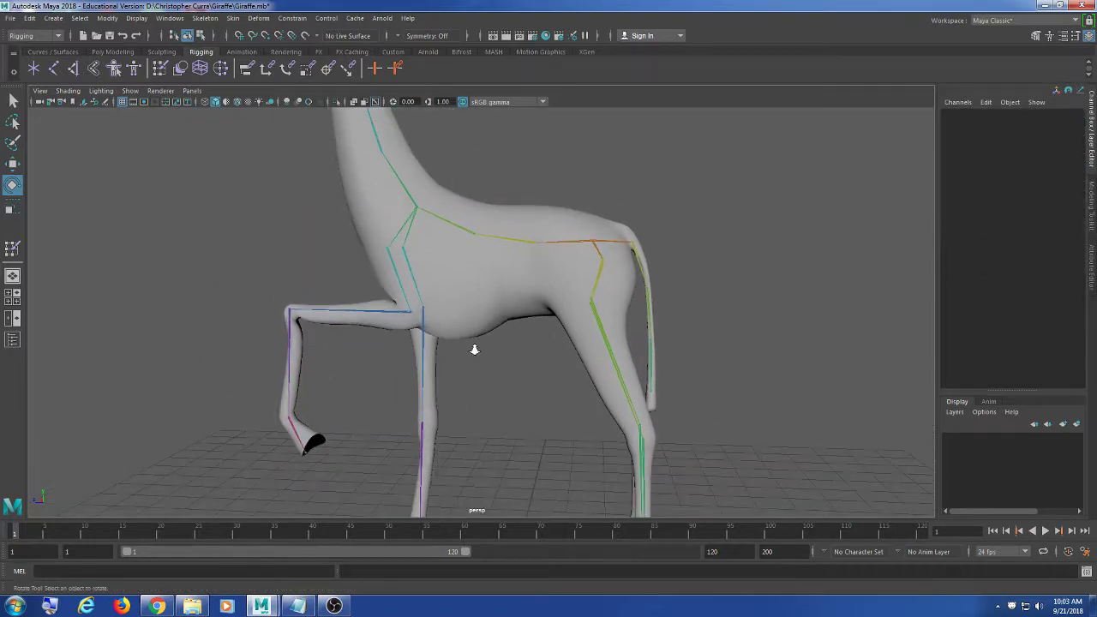
pyautogui.keyDown('alt'); pyautogui.moveTo(472, 350); pyautogui.dragTo(433, 398, button='right'); pyautogui.keyUp('alt')
pyautogui.keyDown('alt'); pyautogui.moveTo(433, 398); pyautogui.dragTo(491, 354, button='middle'); pyautogui.keyUp('alt')
pyautogui.scroll(3, 490, 354)
pyautogui.keyDown('alt'); pyautogui.moveTo(446, 372); pyautogui.dragTo(416, 343); pyautogui.keyUp('alt')
pyautogui.scroll(3, 403, 306)
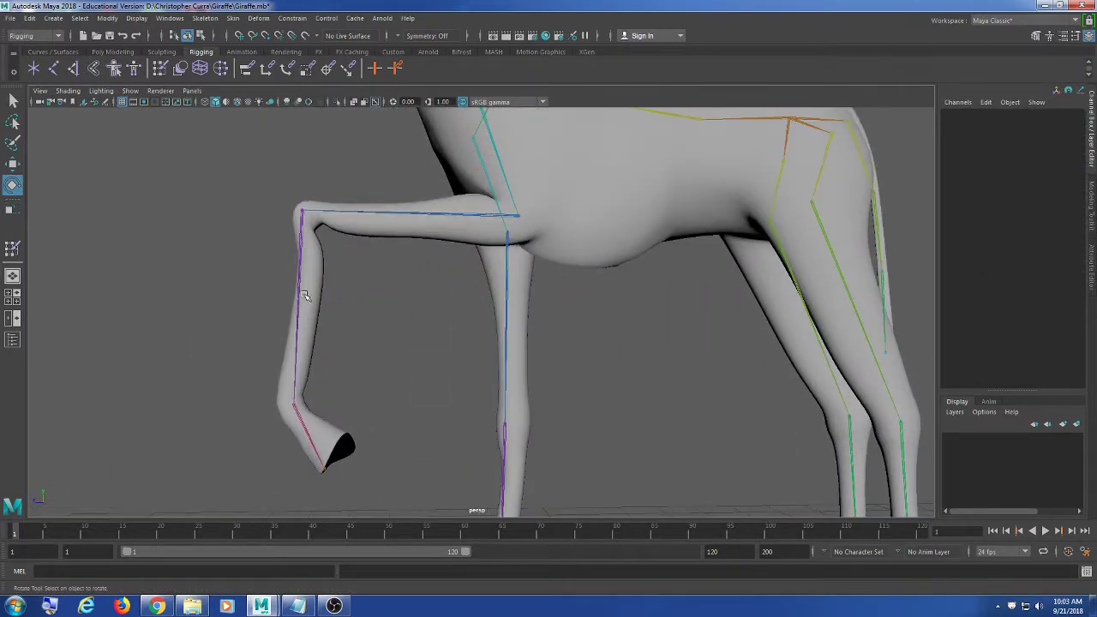
pyautogui.scroll(2, 326, 279)
pyautogui.keyDown('alt'); pyautogui.moveTo(326, 280); pyautogui.dragTo(293, 303); pyautogui.keyUp('alt')
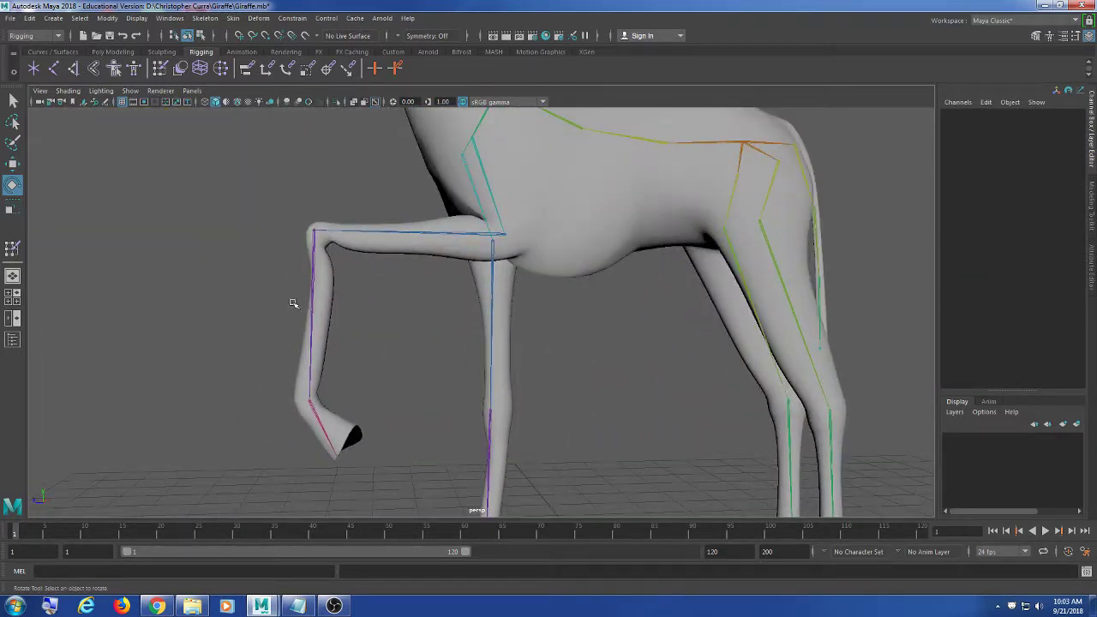
pyautogui.scroll(5, 335, 299)
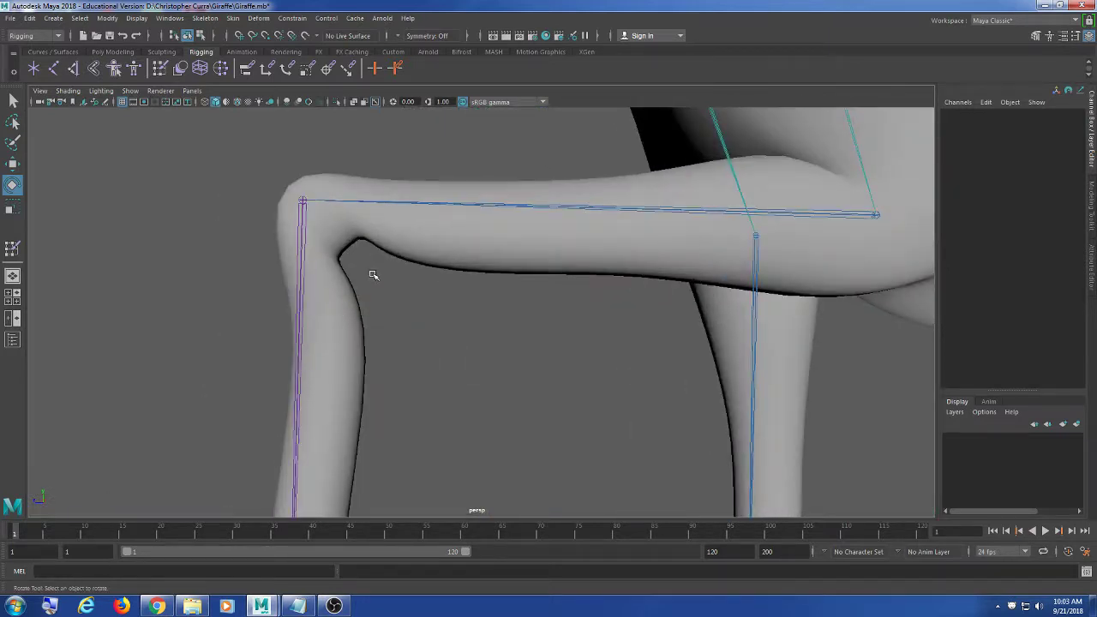
pyautogui.keyDown('alt'); pyautogui.moveTo(321, 185); pyautogui.dragTo(439, 299); pyautogui.keyUp('alt')
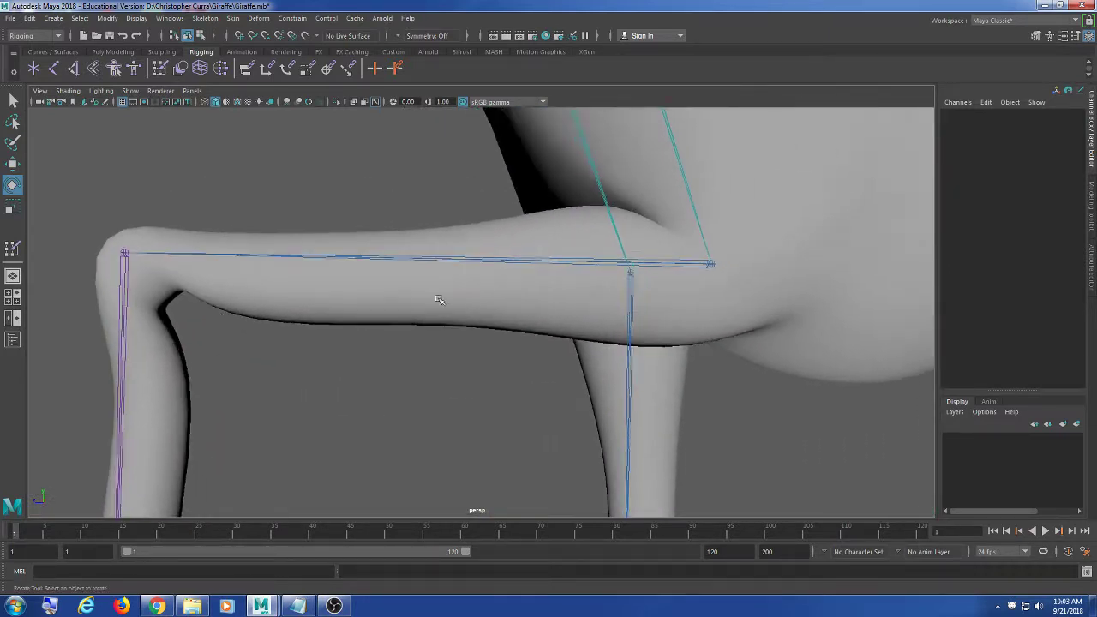
pyautogui.click(668, 234)
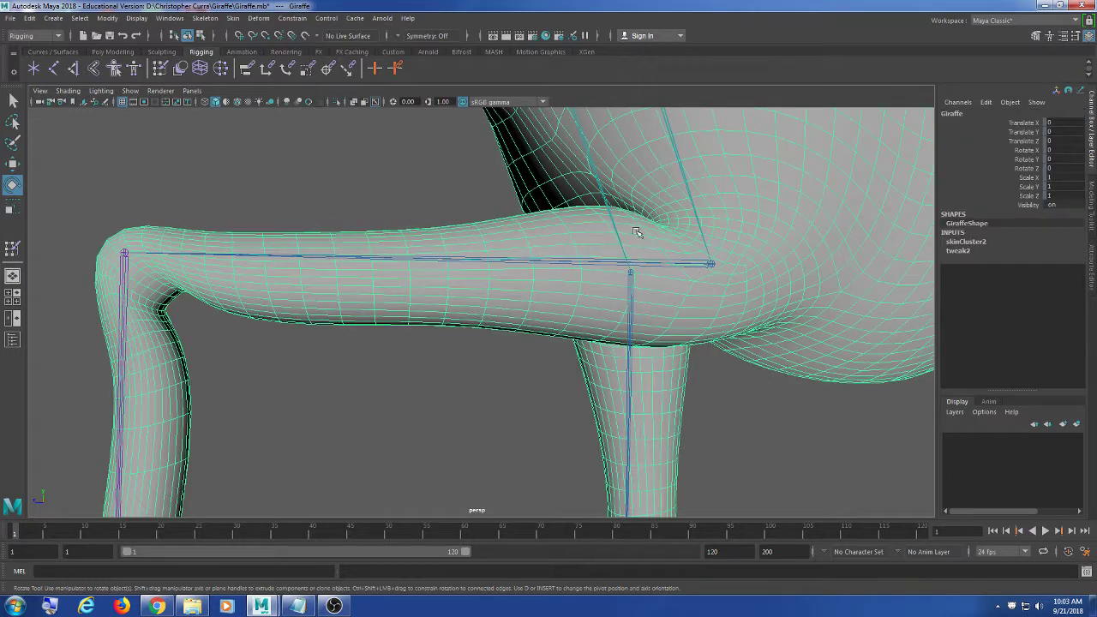
pyautogui.click(538, 423)
# Examine the deformation at the raised leg's ankle and hoof, and compare it with the whole posed leg
pyautogui.moveTo(538, 374)
pyautogui.keyDown('alt'); pyautogui.mouseDown(button='middle')
pyautogui.moveTo(648, 239)
pyautogui.moveTo(588, 163)
pyautogui.mouseUp(button='middle'); pyautogui.keyUp('alt')
pyautogui.keyDown('alt'); pyautogui.moveTo(402, 403); pyautogui.dragTo(561, 202, button='middle'); pyautogui.keyUp('alt')
pyautogui.keyDown('alt'); pyautogui.moveTo(456, 423); pyautogui.dragTo(474, 339); pyautogui.keyUp('alt')
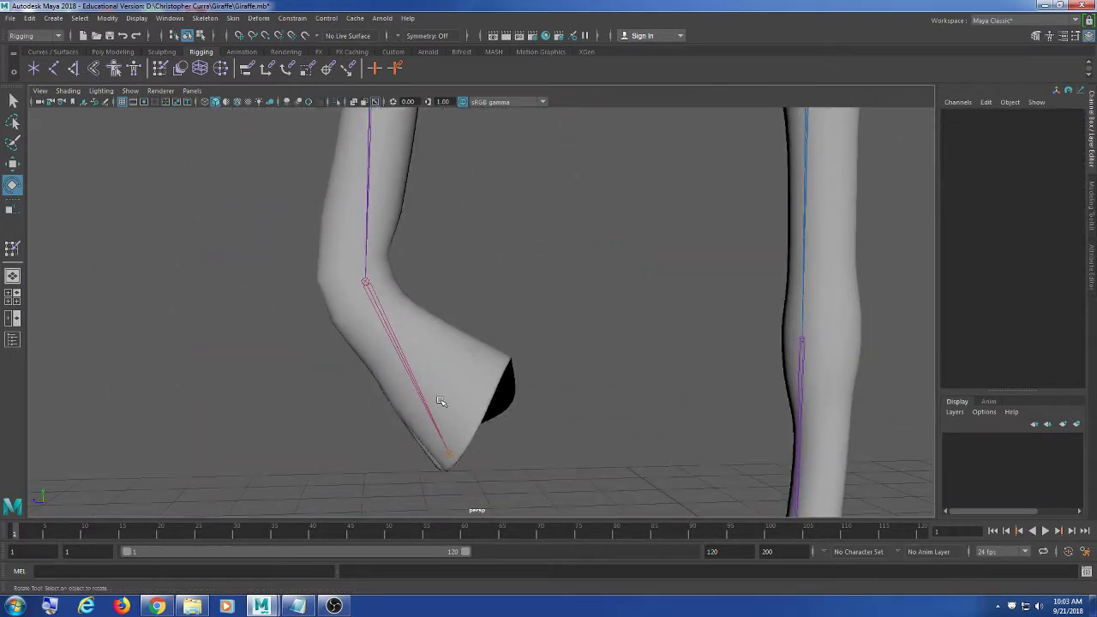
pyautogui.keyDown('alt'); pyautogui.moveTo(441, 321); pyautogui.dragTo(427, 424, button='middle'); pyautogui.keyUp('alt')
pyautogui.scroll(-6, 438, 354)
pyautogui.keyDown('alt'); pyautogui.moveTo(461, 290); pyautogui.dragTo(412, 350, button='middle'); pyautogui.keyUp('alt')
pyautogui.scroll(-1, 441, 354)
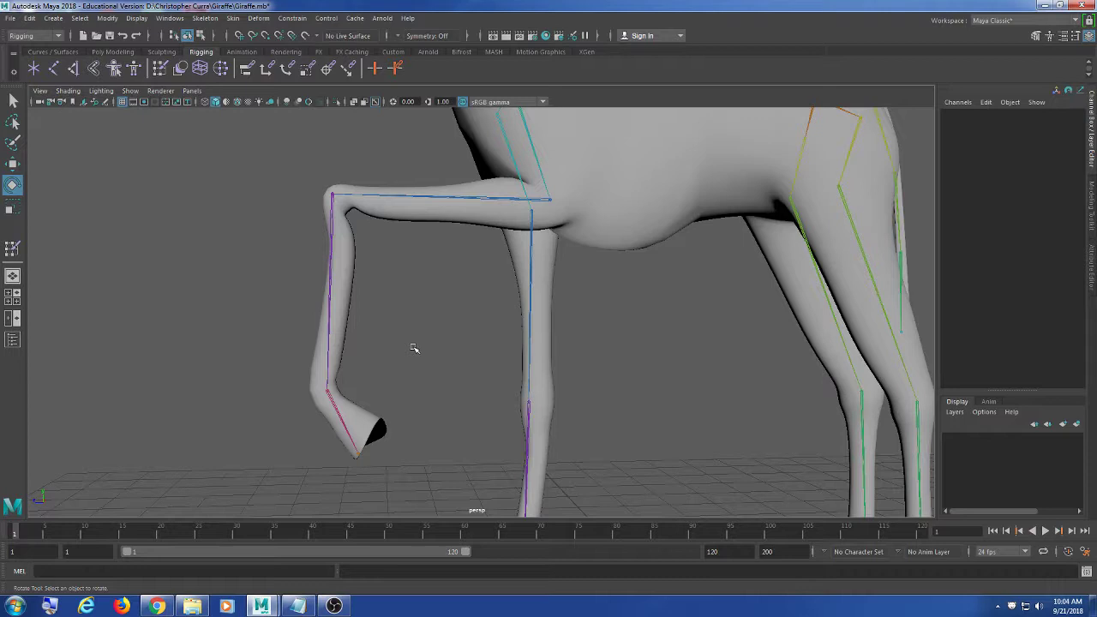
pyautogui.keyDown('alt'); pyautogui.moveTo(393, 320); pyautogui.dragTo(289, 289, button='middle'); pyautogui.keyUp('alt')
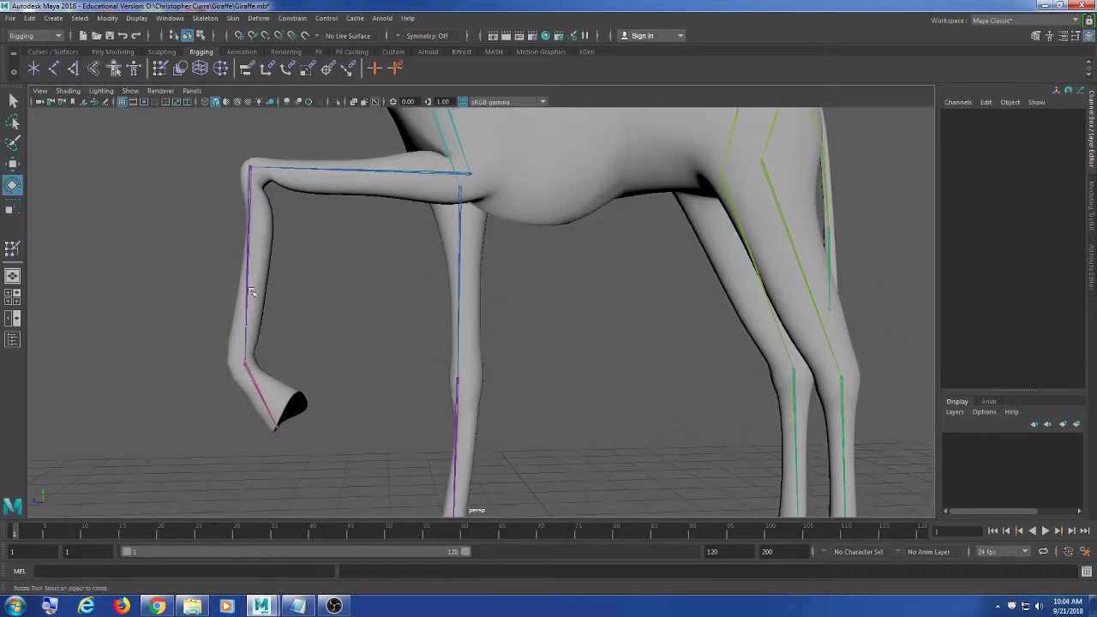
pyautogui.click(305, 186)
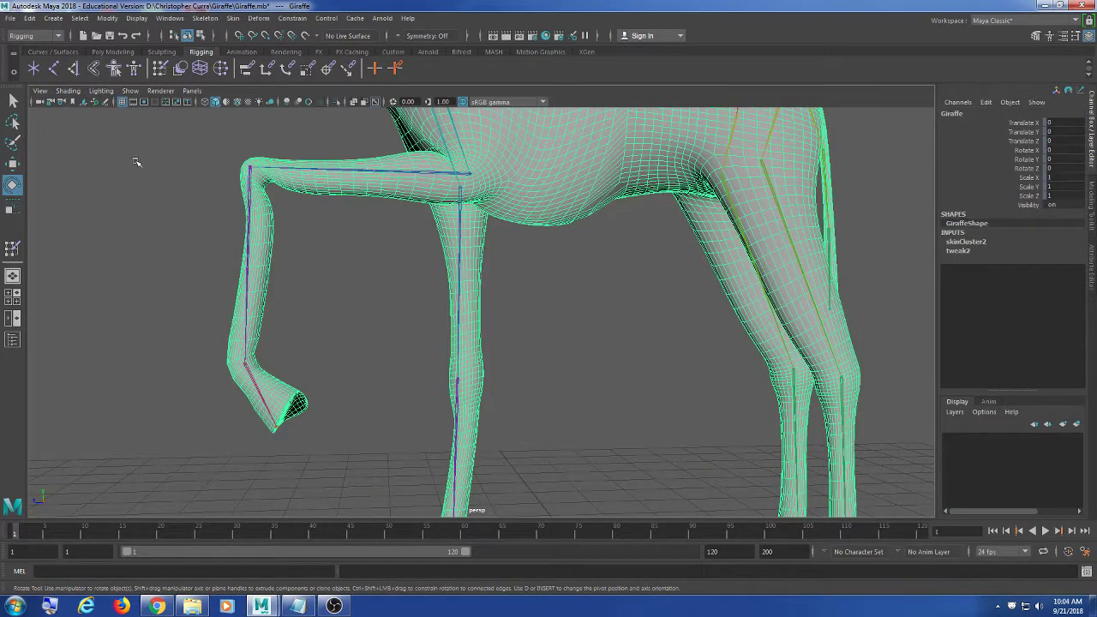
pyautogui.doubleClick(161, 70)
pyautogui.moveTo(368, 286)
pyautogui.keyDown('alt'); pyautogui.mouseDown(button='middle')
pyautogui.moveTo(595, 299)
pyautogui.moveTo(561, 300)
pyautogui.mouseUp(button='middle'); pyautogui.keyUp('alt')
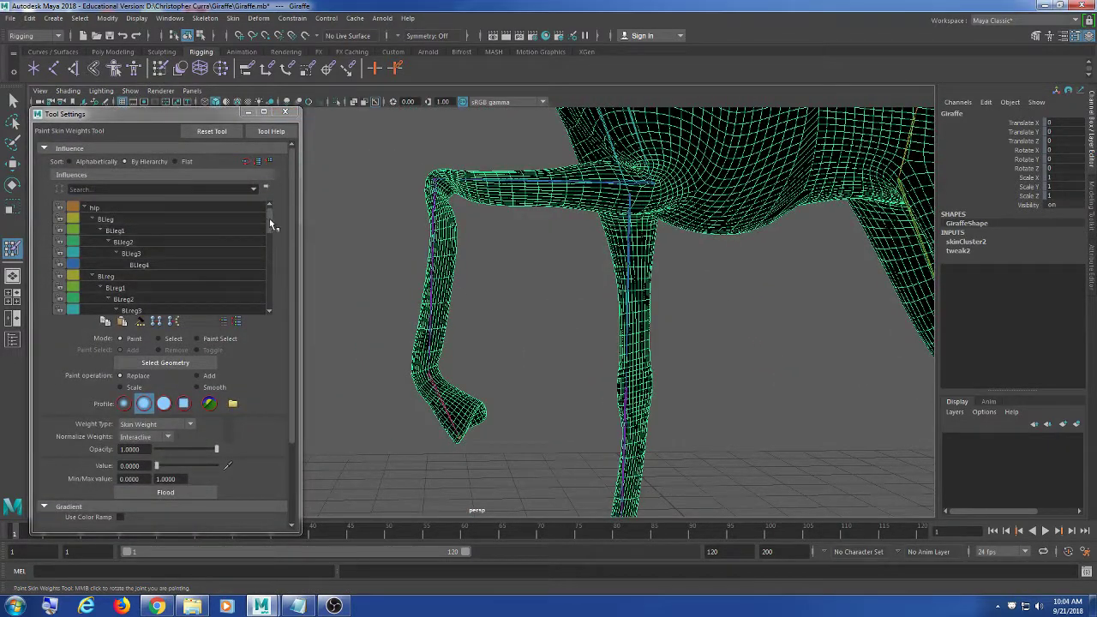
pyautogui.moveTo(271, 221); pyautogui.dragTo(269, 243)
pyautogui.click(286, 112)
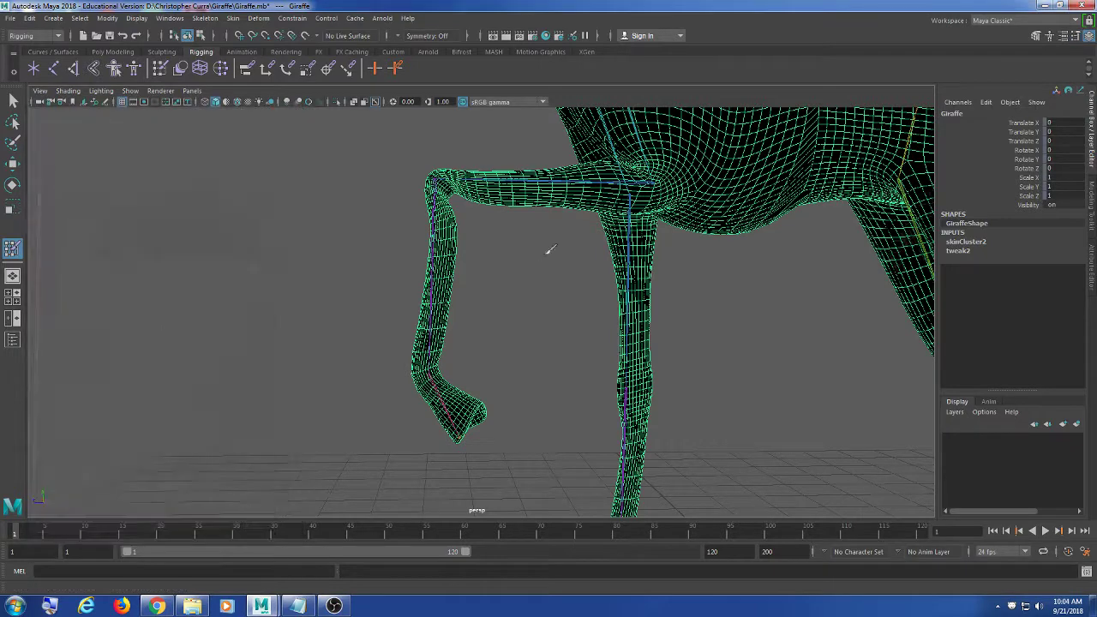
pyautogui.keyDown('alt'); pyautogui.moveTo(550, 249); pyautogui.dragTo(481, 291); pyautogui.keyUp('alt')
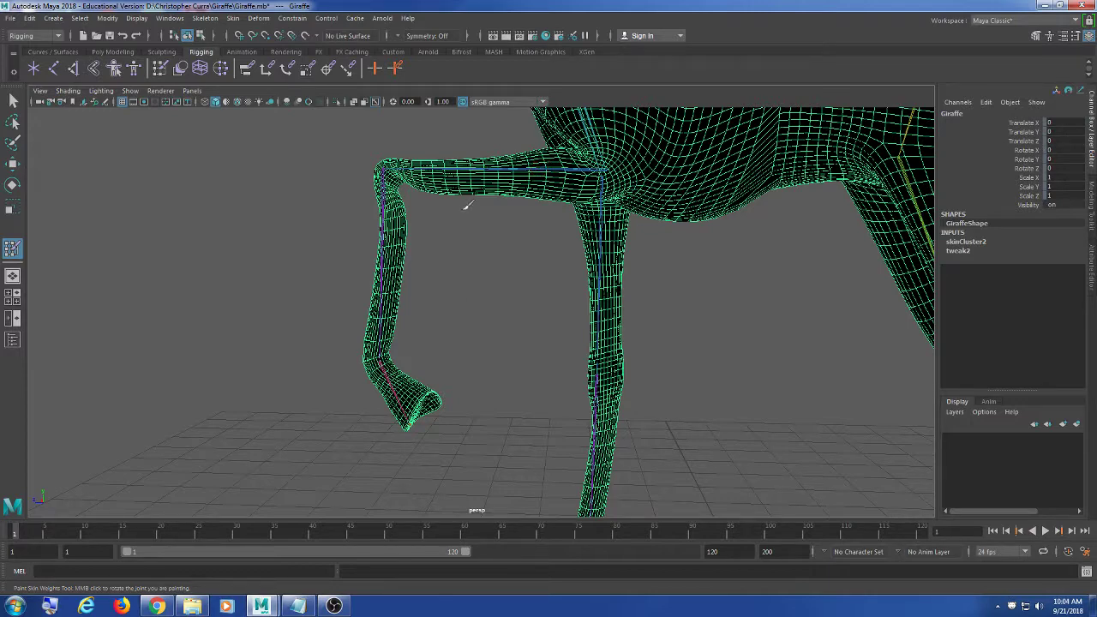
pyautogui.moveTo(468, 205)
pyautogui.keyDown('alt'); pyautogui.mouseDown()
pyautogui.moveTo(649, 215)
pyautogui.moveTo(440, 225)
pyautogui.moveTo(442, 213)
pyautogui.mouseUp(); pyautogui.keyUp('alt')
pyautogui.keyDown('alt'); pyautogui.moveTo(442, 214); pyautogui.dragTo(411, 234, button='middle'); pyautogui.keyUp('alt')
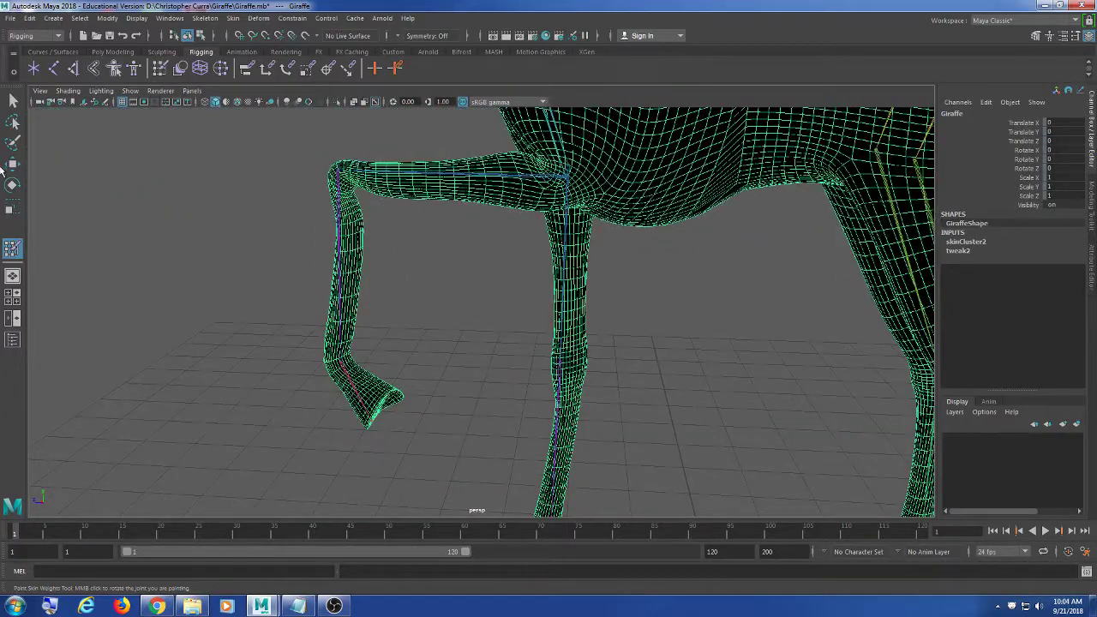
pyautogui.click(13, 101)
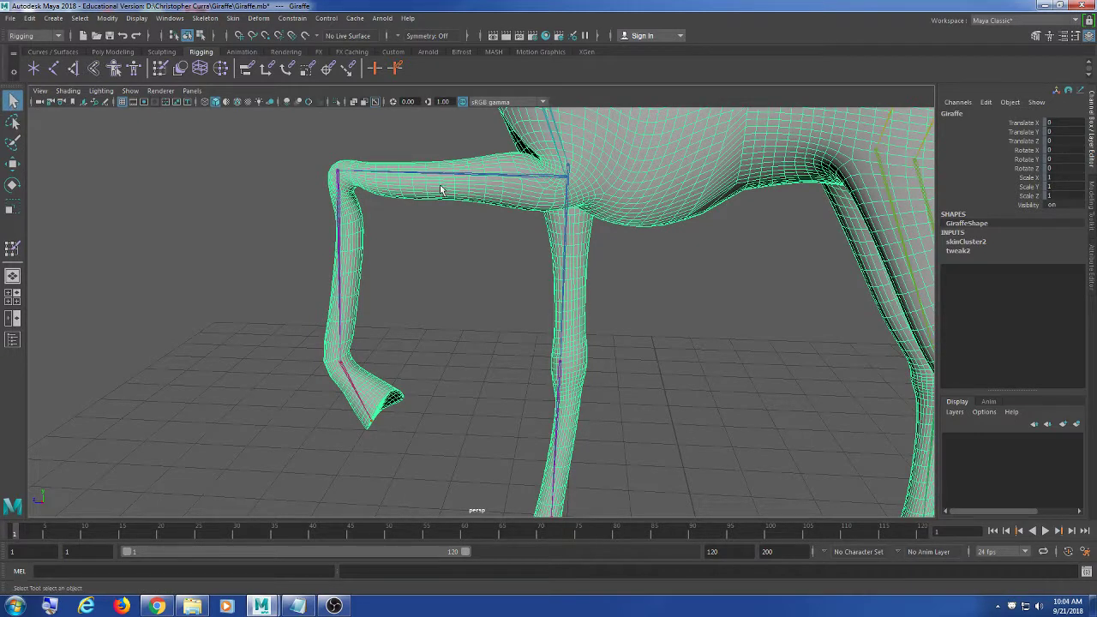
pyautogui.click(807, 264)
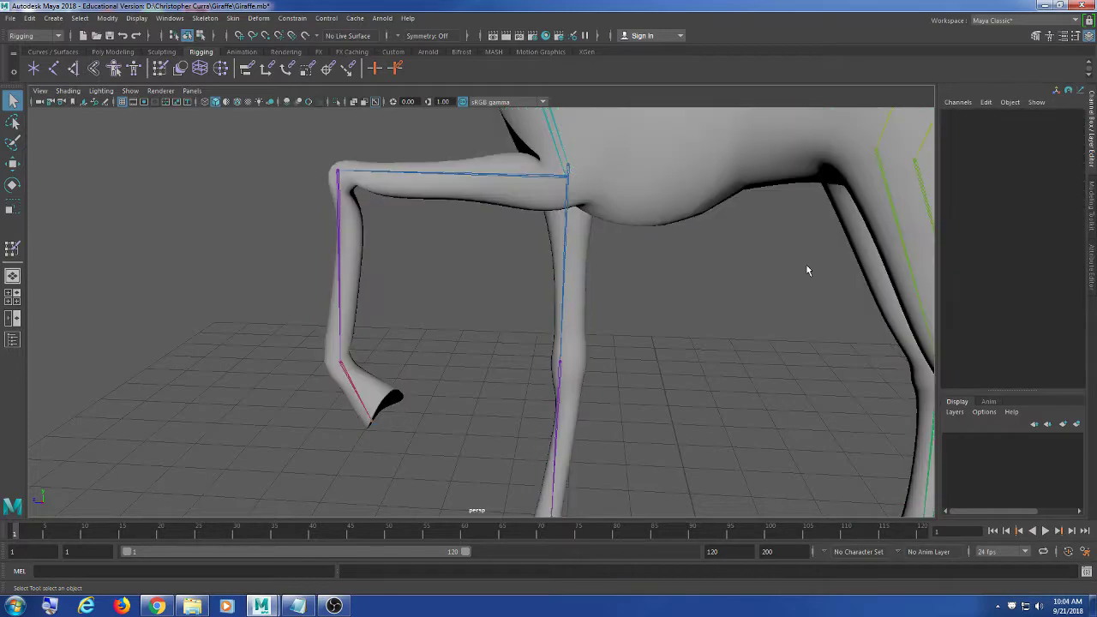
# Select the giraffe mesh
pyautogui.click(625, 206)
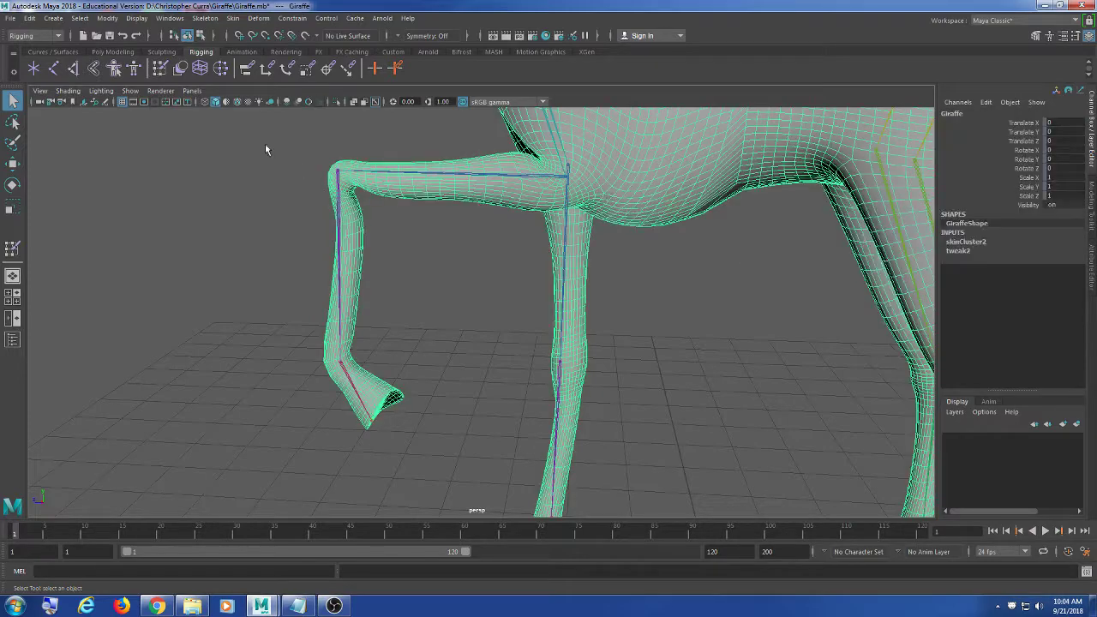
# Open the Paint Skin Weights tool settings for the giraffe mesh and find the front left leg's FLleg influence
pyautogui.doubleClick(160, 69)
pyautogui.keyDown('alt'); pyautogui.moveTo(400, 228); pyautogui.dragTo(484, 210); pyautogui.keyUp('alt')
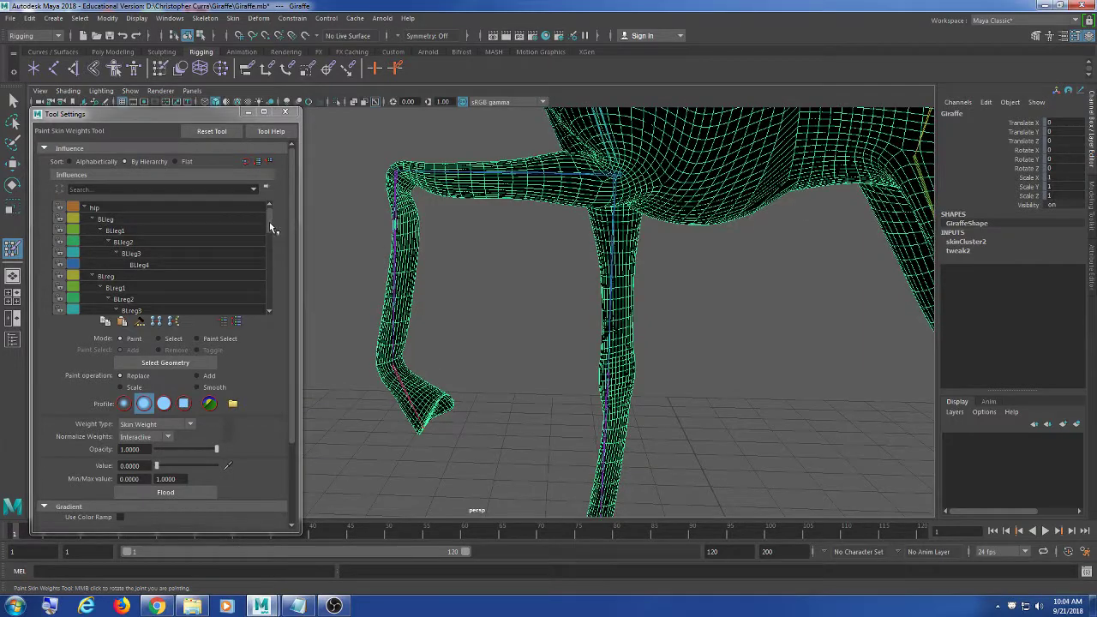
pyautogui.click(208, 222)
pyautogui.click(204, 233)
pyautogui.click(198, 244)
pyautogui.click(177, 288)
pyautogui.scroll(-6, 178, 281)
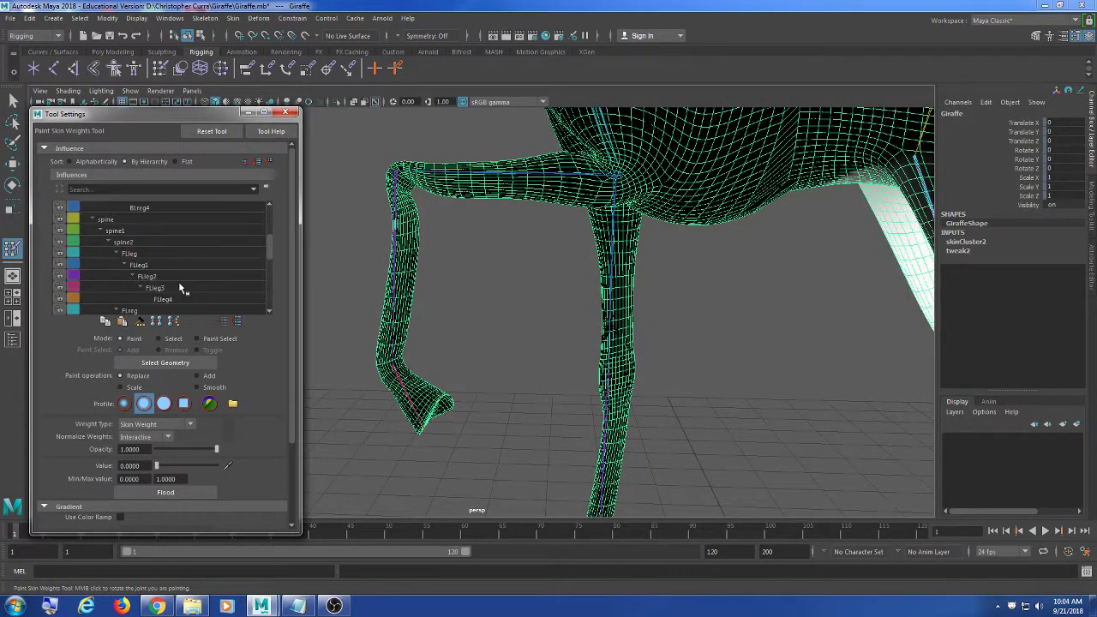
pyautogui.click(179, 233)
pyautogui.scroll(3, 181, 249)
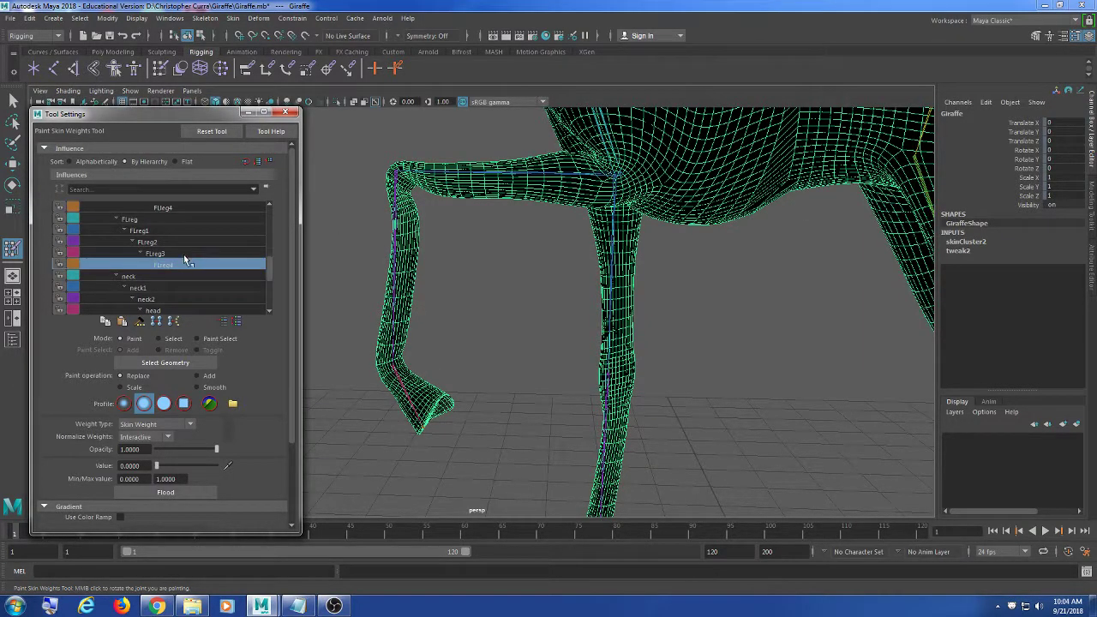
pyautogui.click(186, 243)
pyautogui.scroll(1, 191, 246)
pyautogui.click(182, 242)
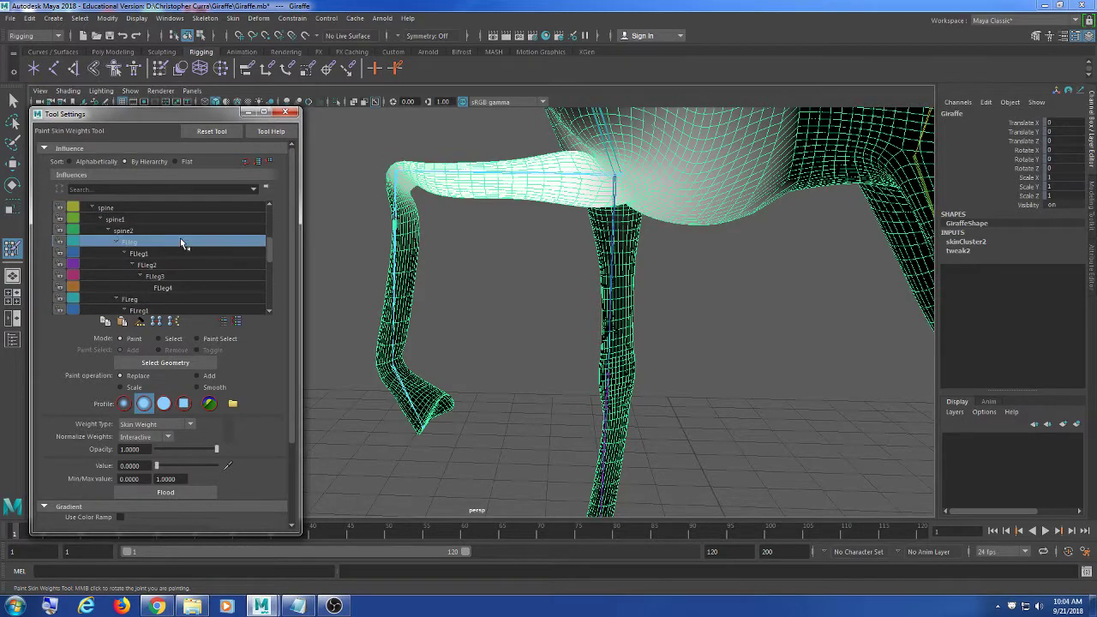
# Check how FLleg1 through FLleg4 influence the raised front leg, and return to FLleg1 as the joint to paint
pyautogui.click(171, 256)
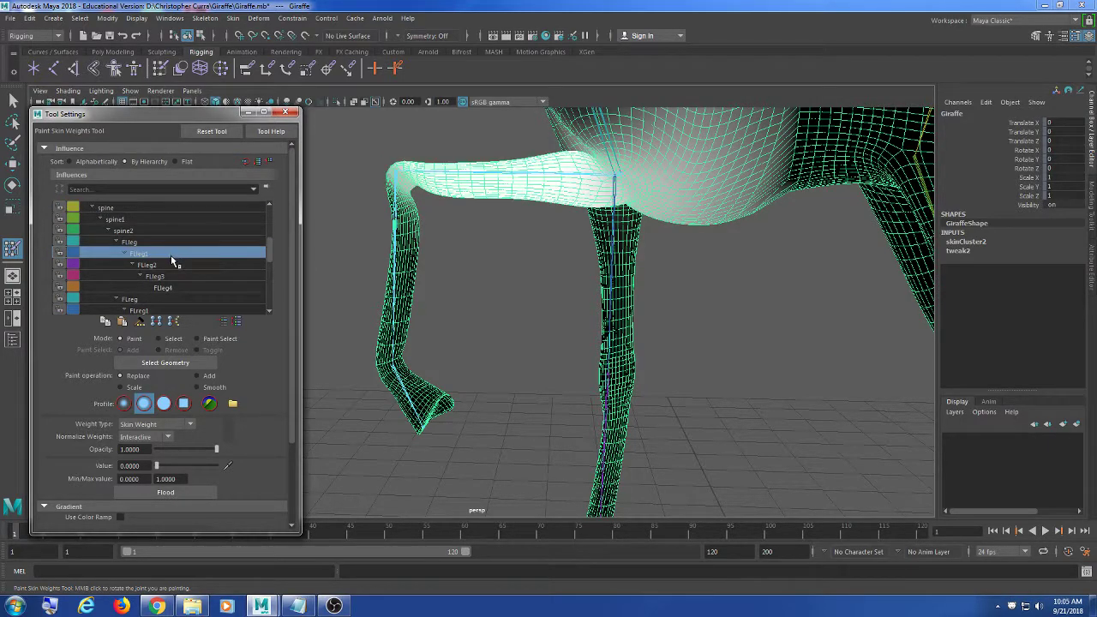
pyautogui.moveTo(595, 245)
pyautogui.keyDown('alt'); pyautogui.mouseDown()
pyautogui.moveTo(578, 247)
pyautogui.moveTo(596, 252)
pyautogui.mouseUp(); pyautogui.keyUp('alt')
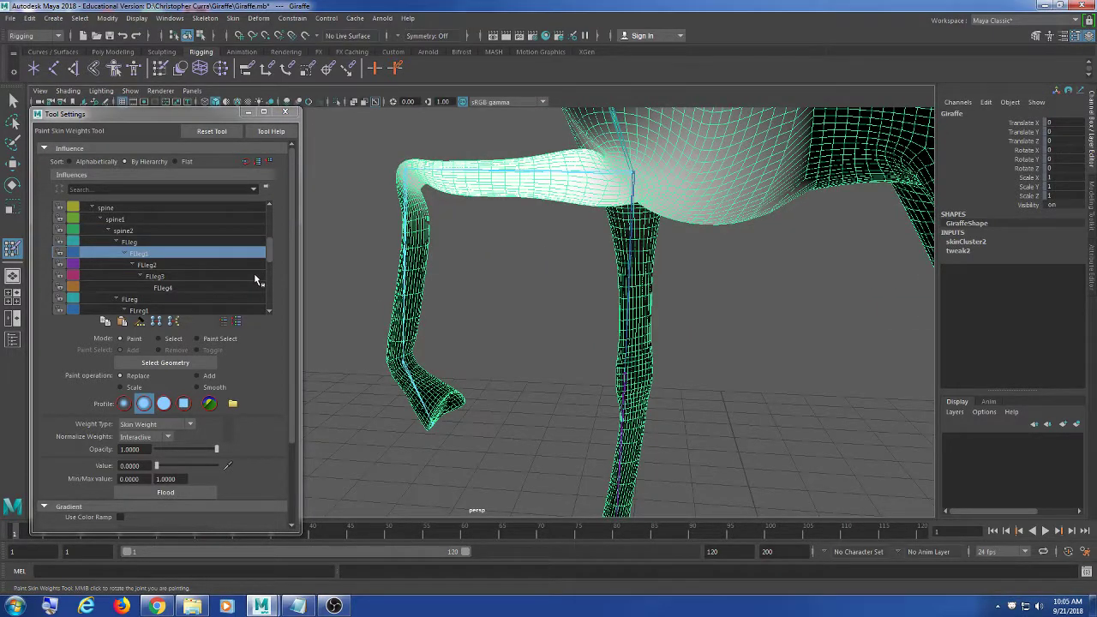
pyautogui.click(171, 265)
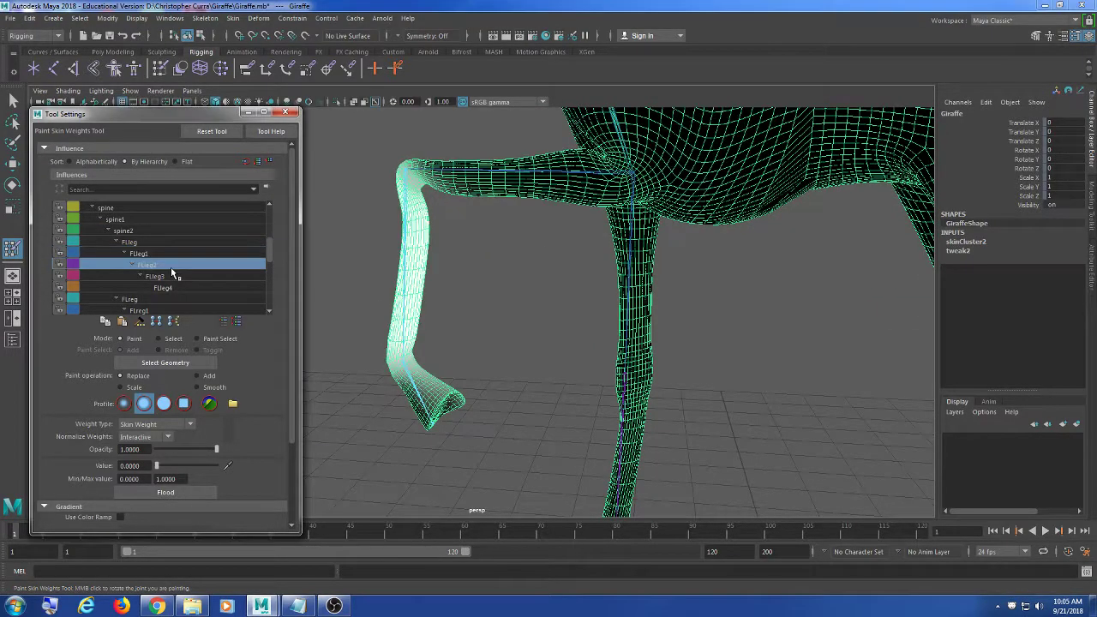
pyautogui.click(218, 289)
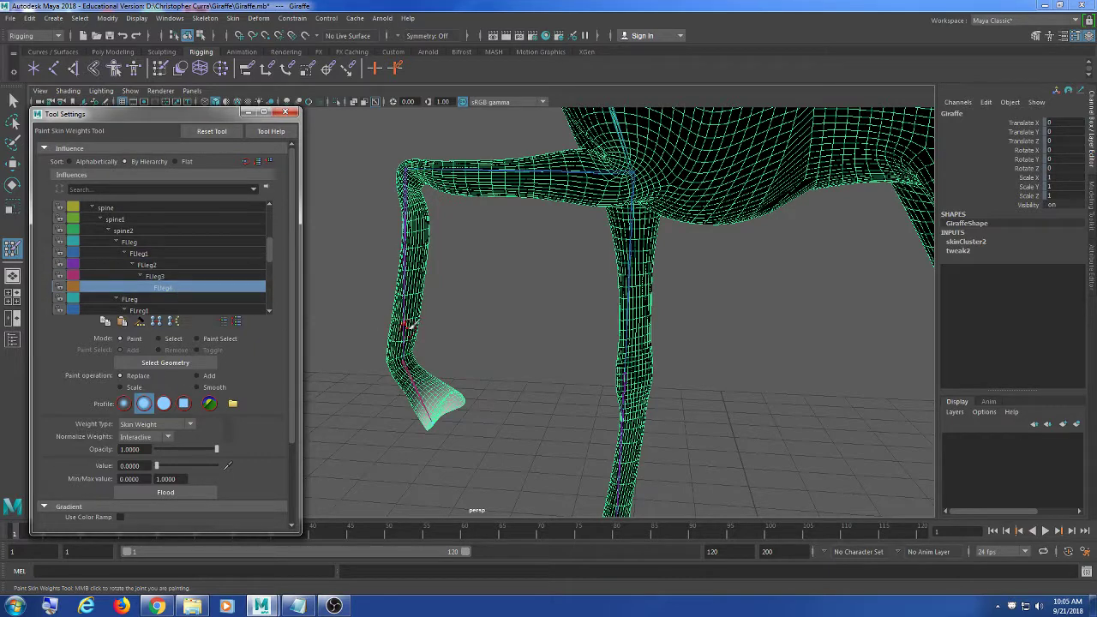
pyautogui.click(187, 276)
pyautogui.click(178, 256)
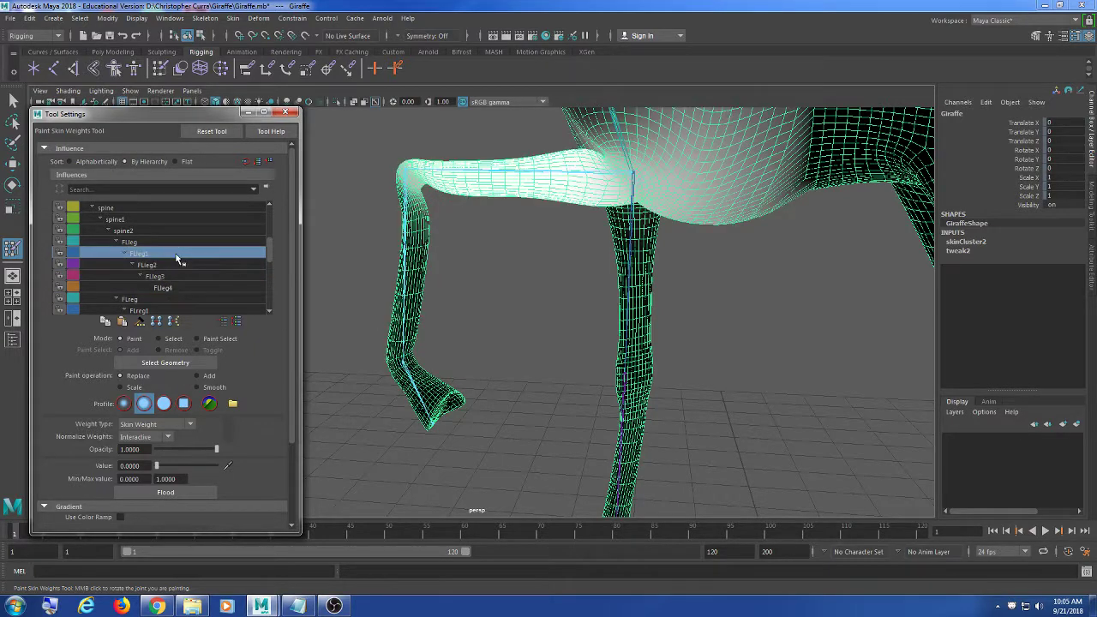
# Try replacing the FLleg1 weights on the inside of the raised leg's knee with value 0, and undo the strokes
pyautogui.scroll(5, 522, 314)
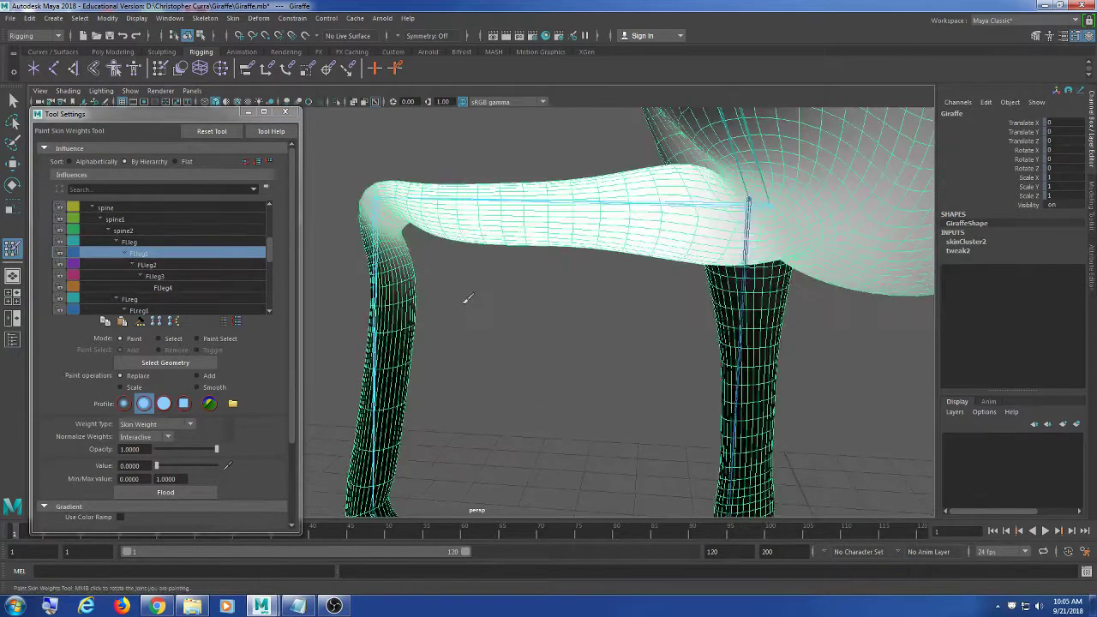
pyautogui.scroll(5, 467, 298)
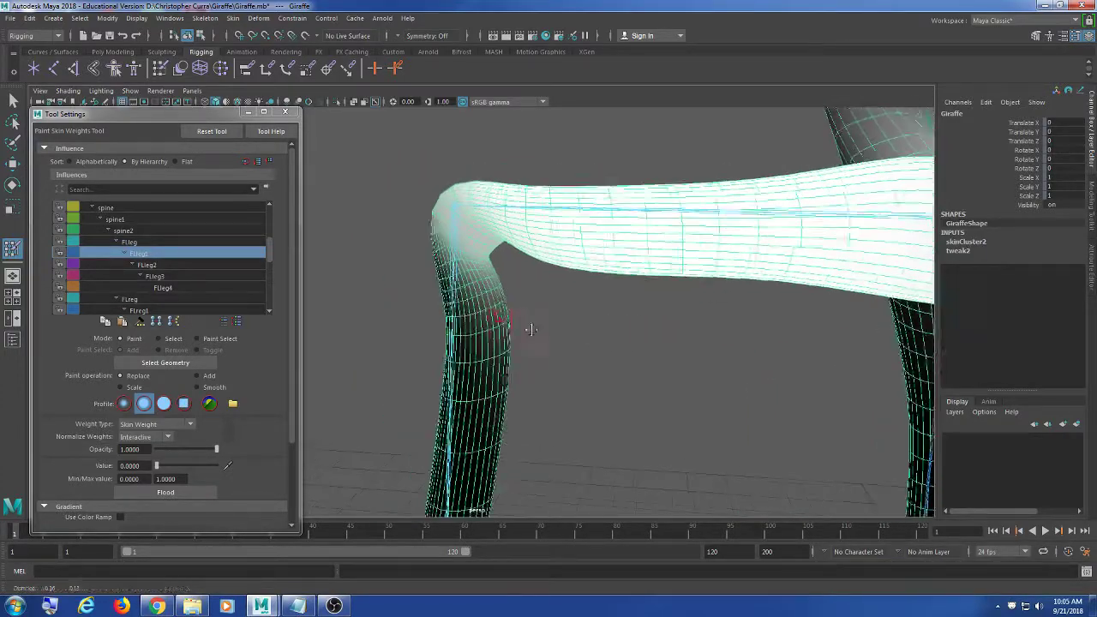
pyautogui.scroll(5, 530, 329)
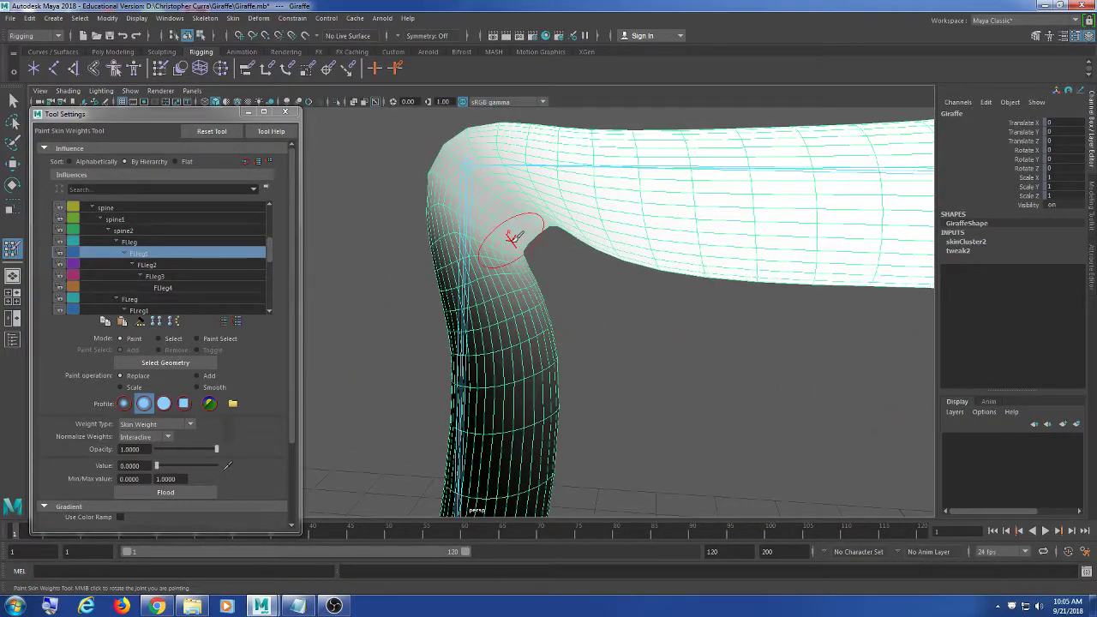
pyautogui.moveTo(514, 237); pyautogui.dragTo(627, 310, button='middle')
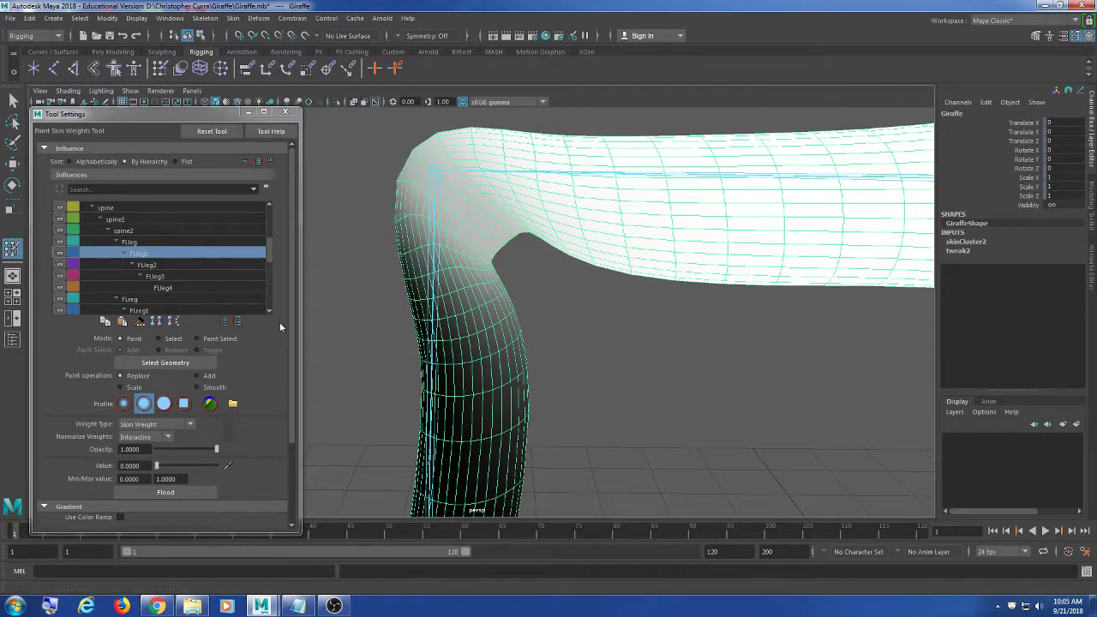
pyautogui.scroll(-1, 288, 325)
pyautogui.scroll(-4, 290, 326)
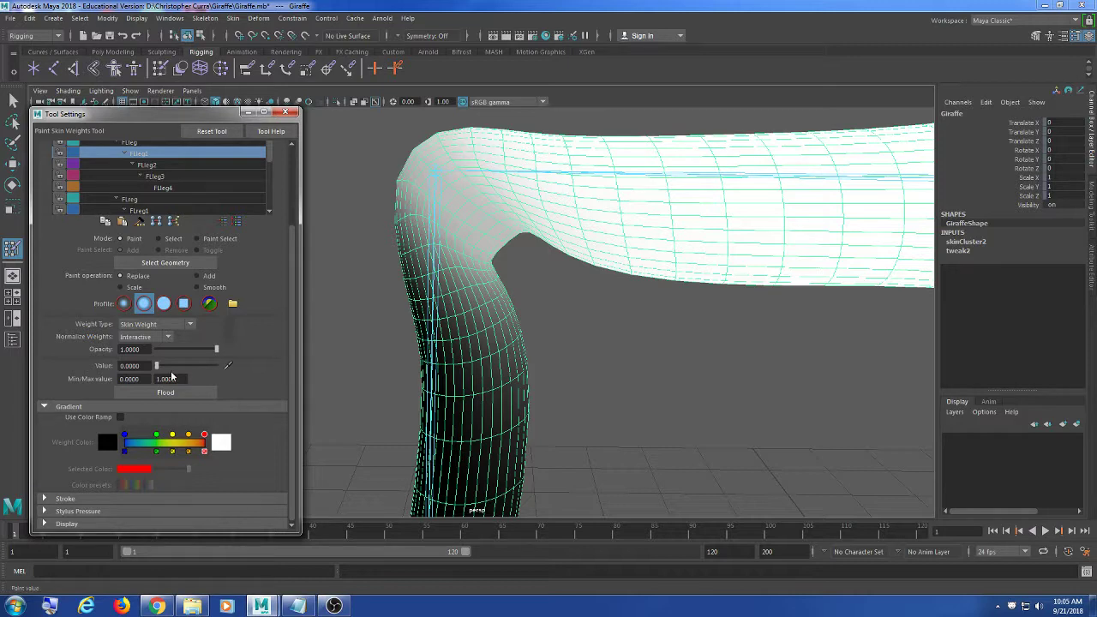
pyautogui.moveTo(484, 223); pyautogui.dragTo(497, 233)
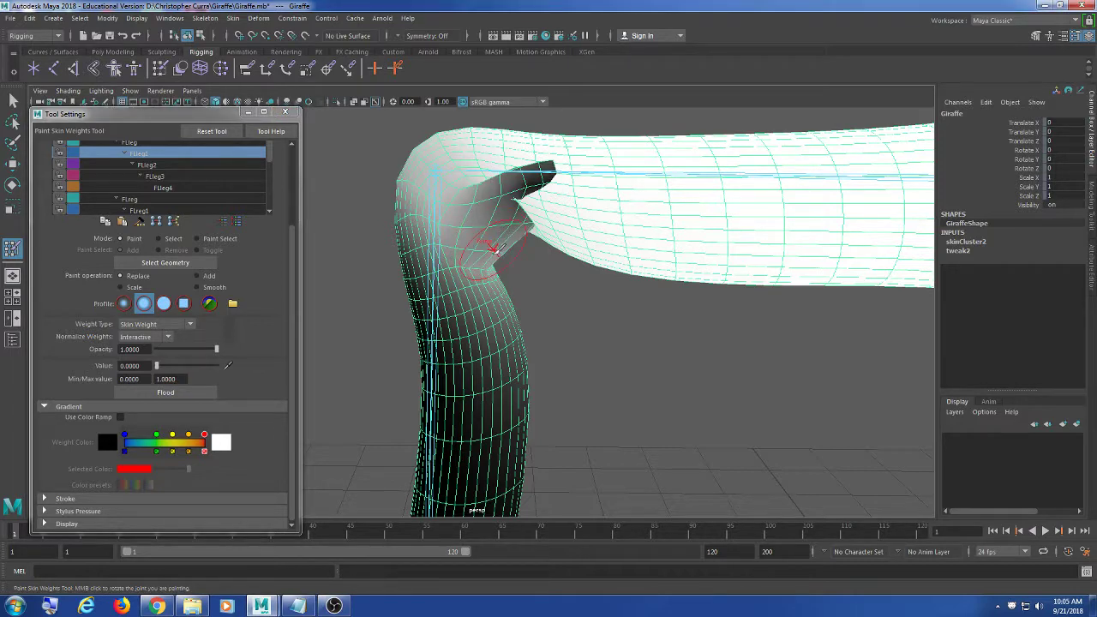
pyautogui.hotkey('ctrl', 'z')
pyautogui.hotkey('ctrl', 'z')
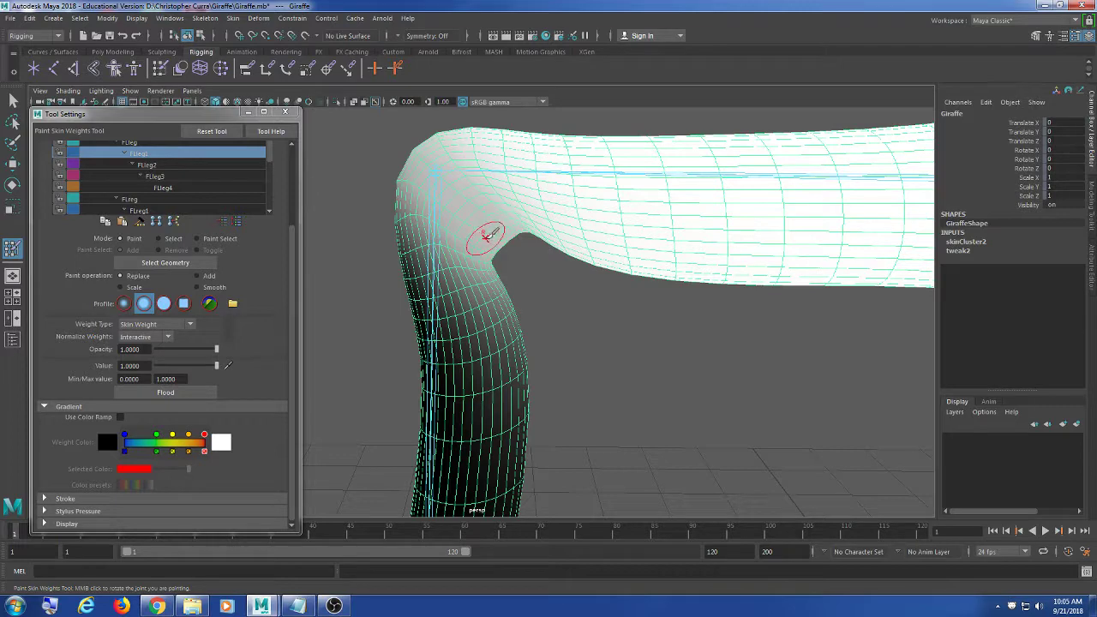
# Try replacing the FLleg1 weights inside the knee bend with value 1, undoing each stroke
pyautogui.moveTo(486, 237)
pyautogui.mouseDown()
pyautogui.moveTo(489, 196)
pyautogui.moveTo(514, 232)
pyautogui.mouseUp()
pyautogui.hotkey('ctrl', 'z')
pyautogui.scroll(-2, 574, 297)
pyautogui.scroll(3, 581, 277)
pyautogui.scroll(-3, 580, 277)
pyautogui.scroll(3, 531, 284)
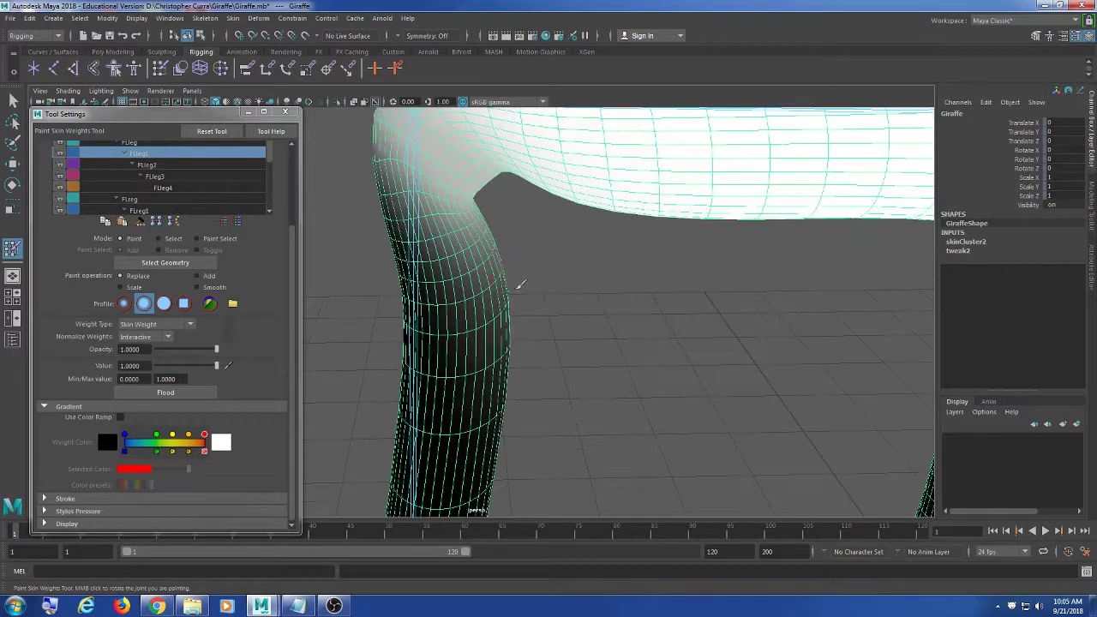
pyautogui.keyDown('alt'); pyautogui.moveTo(476, 205); pyautogui.dragTo(512, 336, button='middle'); pyautogui.keyUp('alt')
pyautogui.moveTo(522, 385)
pyautogui.keyDown('alt'); pyautogui.mouseDown()
pyautogui.moveTo(487, 320)
pyautogui.moveTo(548, 353)
pyautogui.mouseUp(); pyautogui.keyUp('alt')
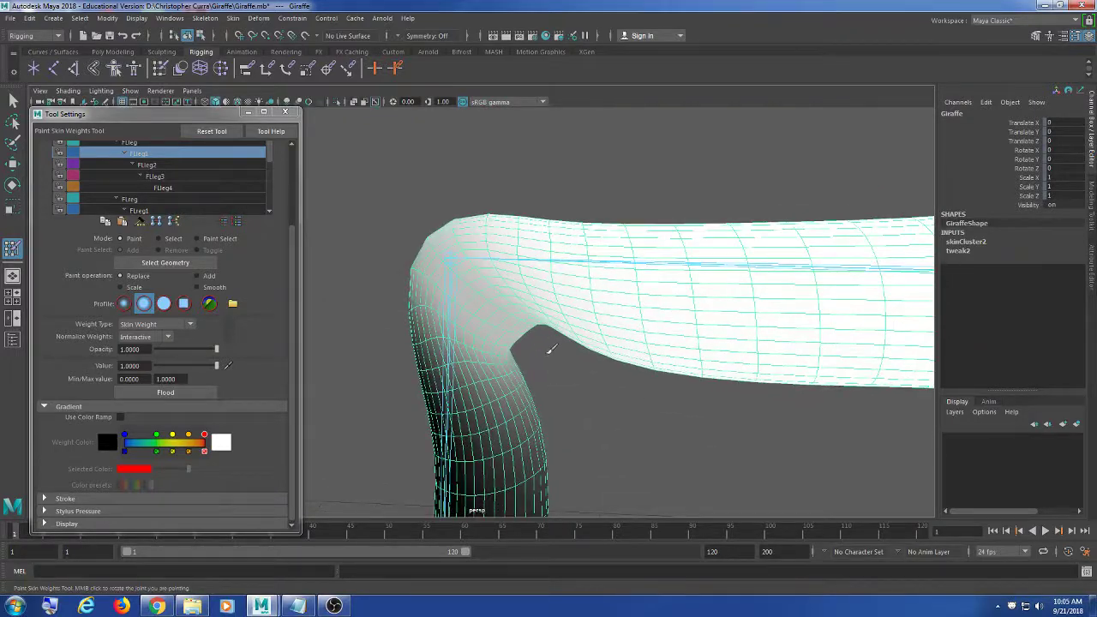
pyautogui.scroll(2, 510, 324)
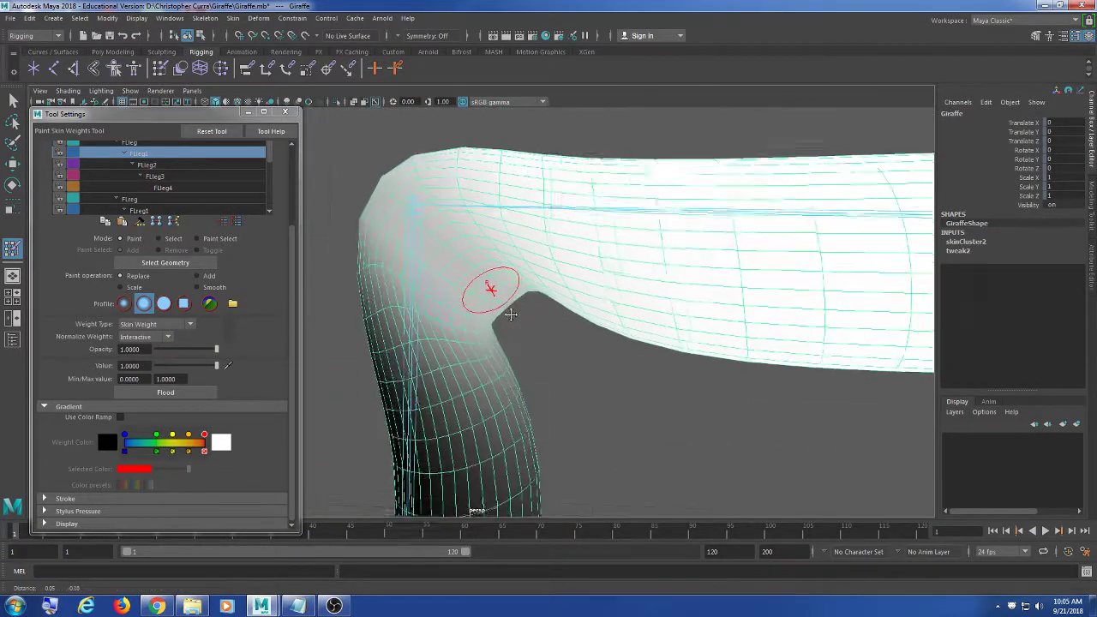
pyautogui.moveTo(510, 315)
pyautogui.keyDown('alt'); pyautogui.mouseDown()
pyautogui.moveTo(503, 257)
pyautogui.moveTo(480, 267)
pyautogui.mouseUp(); pyautogui.keyUp('alt')
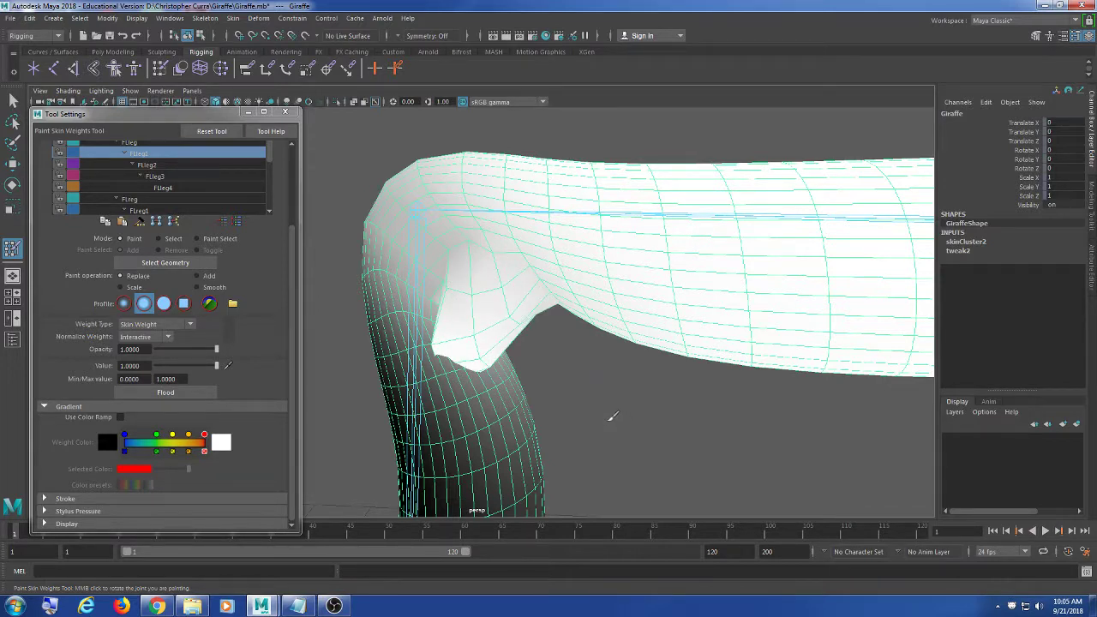
pyautogui.hotkey('ctrl', 'z')
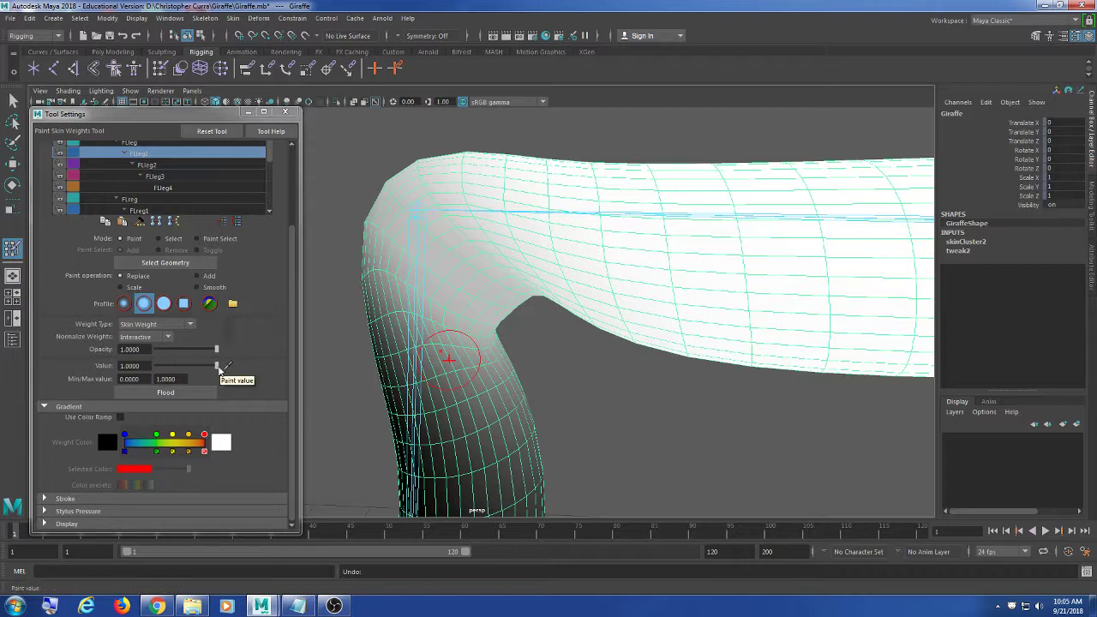
# Lower the paint value to 0.5, try it on the FLleg1 weights at the inner knee, and undo the stroke
pyautogui.moveTo(219, 367); pyautogui.dragTo(181, 371)
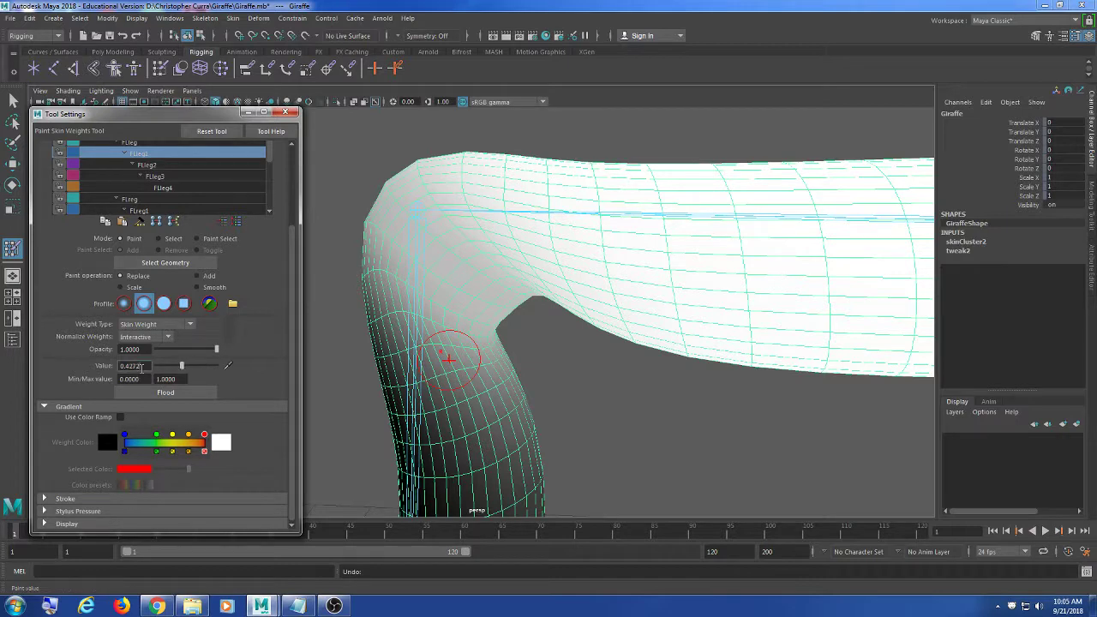
pyautogui.doubleClick(141, 366)
pyautogui.scroll(5, 514, 257)
pyautogui.scroll(-4, 518, 252)
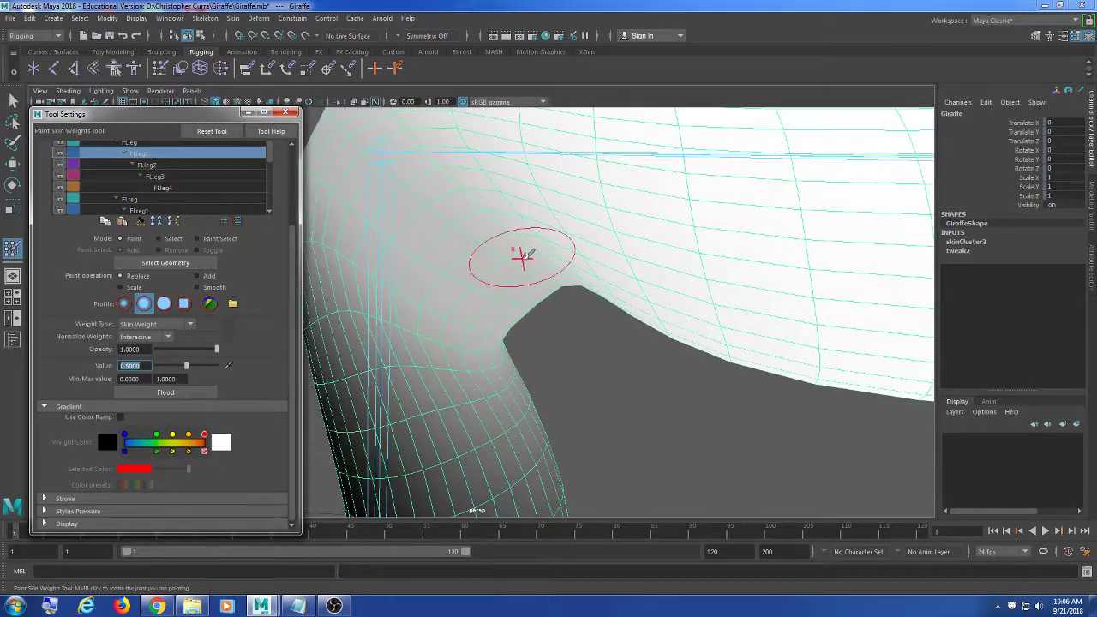
pyautogui.scroll(3, 521, 245)
pyautogui.scroll(-3, 581, 318)
pyautogui.scroll(2, 554, 301)
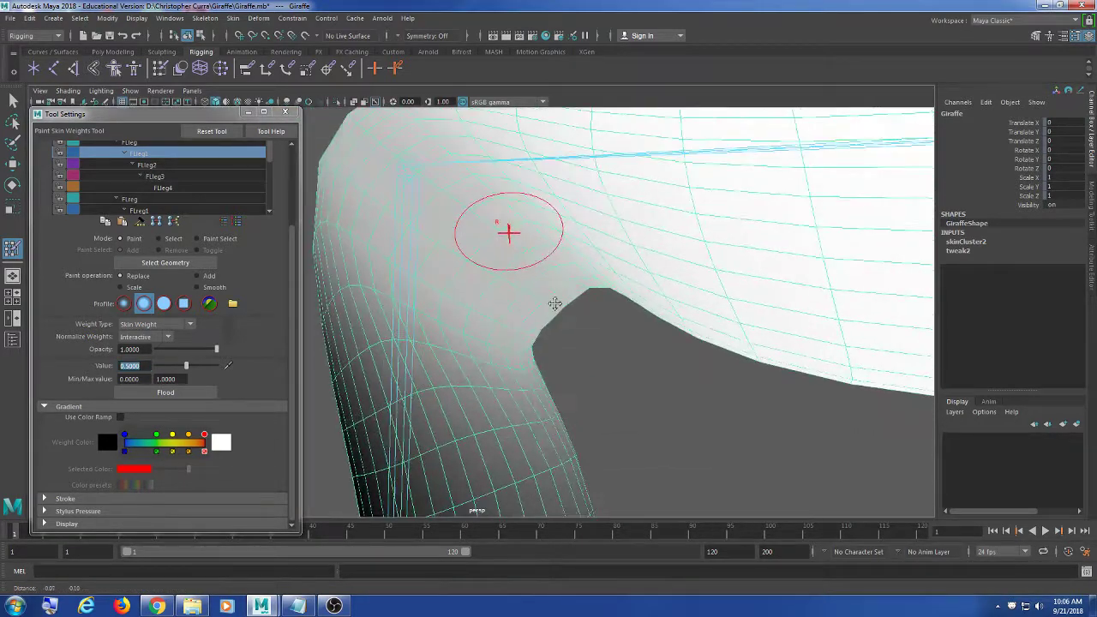
pyautogui.moveTo(566, 292)
pyautogui.mouseDown()
pyautogui.moveTo(588, 294)
pyautogui.moveTo(577, 245)
pyautogui.moveTo(562, 257)
pyautogui.mouseUp()
pyautogui.hotkey('ctrl', 'z')
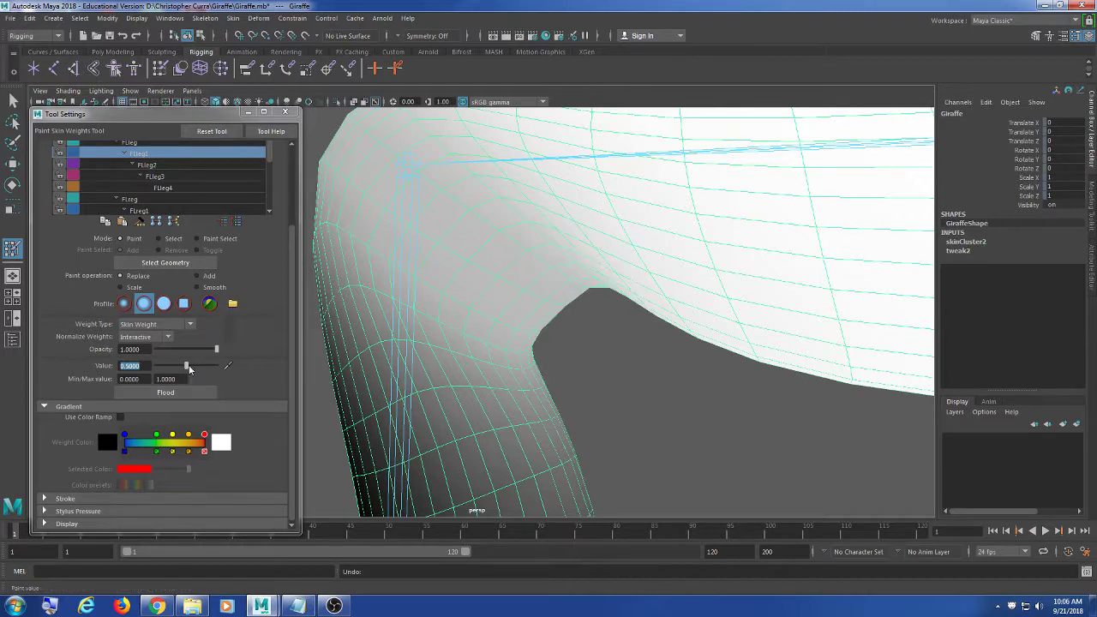
# Set the skin weight paint value to 0.75
pyautogui.moveTo(188, 368); pyautogui.dragTo(198, 369)
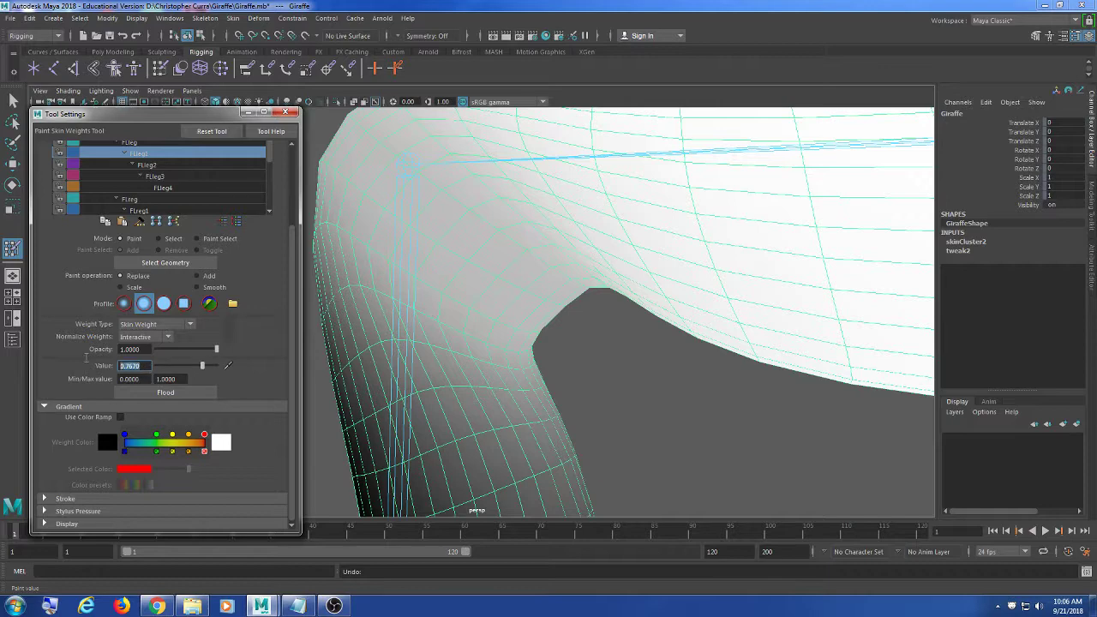
pyautogui.write('0.75')
pyautogui.press('Return')
# Try painting 0.75 FLleg1 weight around the inner knee bend from both sides of the leg, and undo the strokes
pyautogui.moveTo(678, 318)
pyautogui.mouseDown(button='middle')
pyautogui.moveTo(569, 237)
pyautogui.moveTo(681, 324)
pyautogui.mouseUp(button='middle')
pyautogui.moveTo(681, 324)
pyautogui.keyDown('alt'); pyautogui.mouseDown()
pyautogui.moveTo(654, 316)
pyautogui.moveTo(698, 331)
pyautogui.mouseUp(); pyautogui.keyUp('alt')
pyautogui.moveTo(697, 331)
pyautogui.keyDown('alt'); pyautogui.mouseDown(button='middle')
pyautogui.moveTo(538, 302)
pyautogui.moveTo(656, 318)
pyautogui.mouseUp(button='middle'); pyautogui.keyUp('alt')
pyautogui.scroll(-5, 592, 311)
pyautogui.scroll(2, 557, 317)
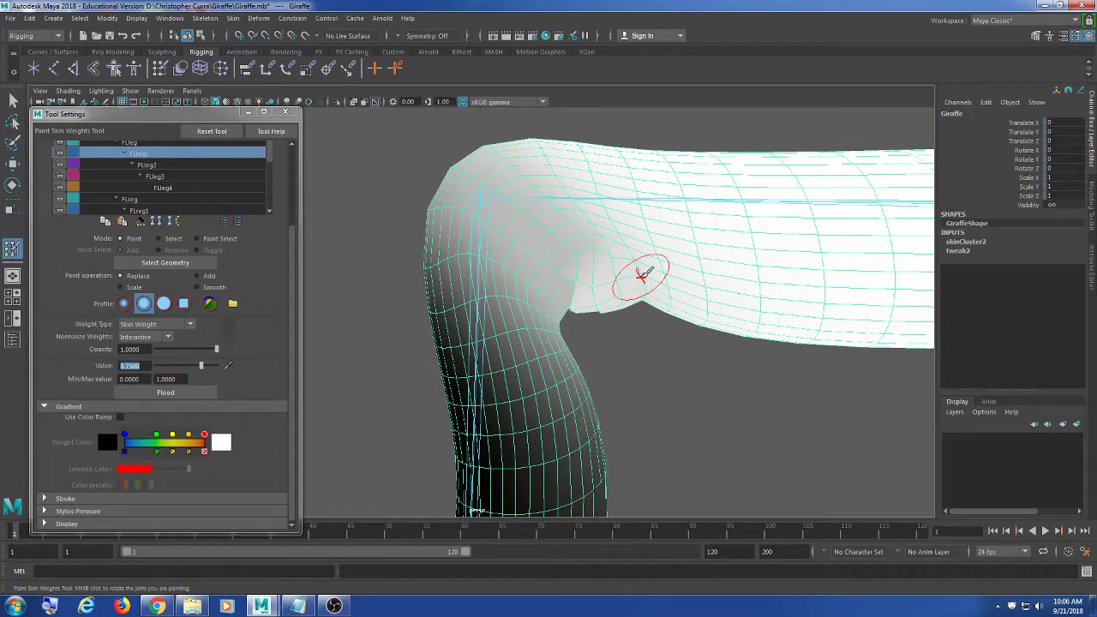
pyautogui.moveTo(629, 300)
pyautogui.mouseDown()
pyautogui.moveTo(588, 307)
pyautogui.moveTo(574, 259)
pyautogui.moveTo(634, 318)
pyautogui.moveTo(500, 318)
pyautogui.moveTo(690, 338)
pyautogui.moveTo(578, 314)
pyautogui.moveTo(509, 320)
pyautogui.mouseUp()
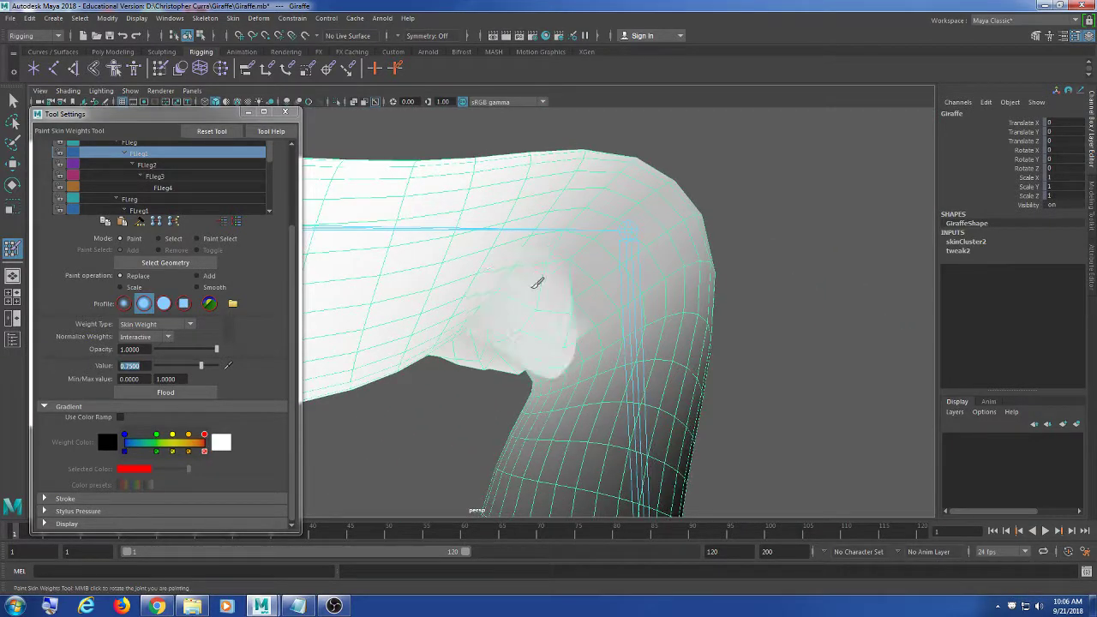
pyautogui.moveTo(537, 283)
pyautogui.mouseDown()
pyautogui.moveTo(482, 321)
pyautogui.moveTo(510, 345)
pyautogui.mouseUp()
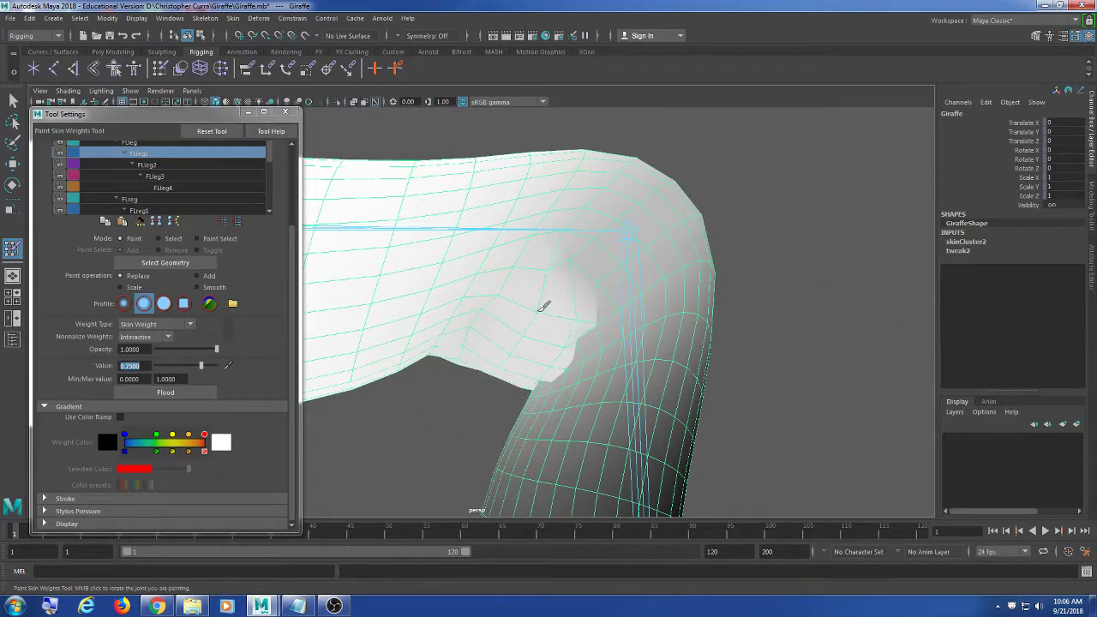
pyautogui.moveTo(541, 309)
pyautogui.mouseDown()
pyautogui.moveTo(600, 274)
pyautogui.moveTo(552, 318)
pyautogui.moveTo(581, 323)
pyautogui.moveTo(519, 326)
pyautogui.moveTo(625, 347)
pyautogui.moveTo(543, 314)
pyautogui.moveTo(575, 323)
pyautogui.moveTo(453, 345)
pyautogui.moveTo(446, 325)
pyautogui.moveTo(454, 363)
pyautogui.mouseUp()
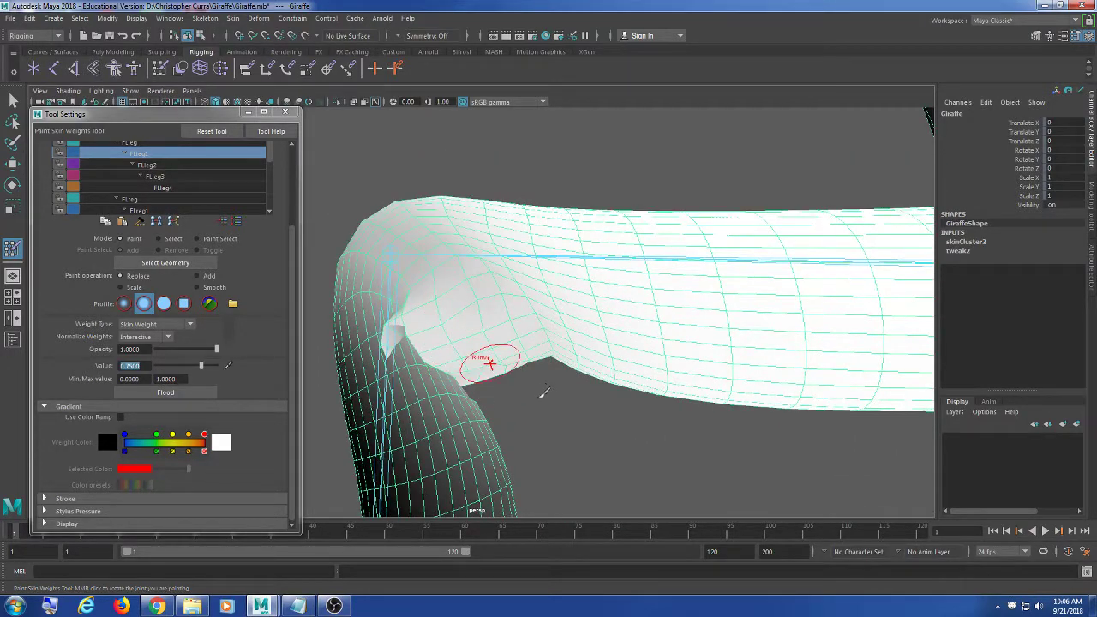
pyautogui.hotkey('ctrl', 'z')
pyautogui.hotkey('ctrl', 'z')
pyautogui.hotkey('ctrl', 'z')
pyautogui.hotkey('ctrl', 'z')
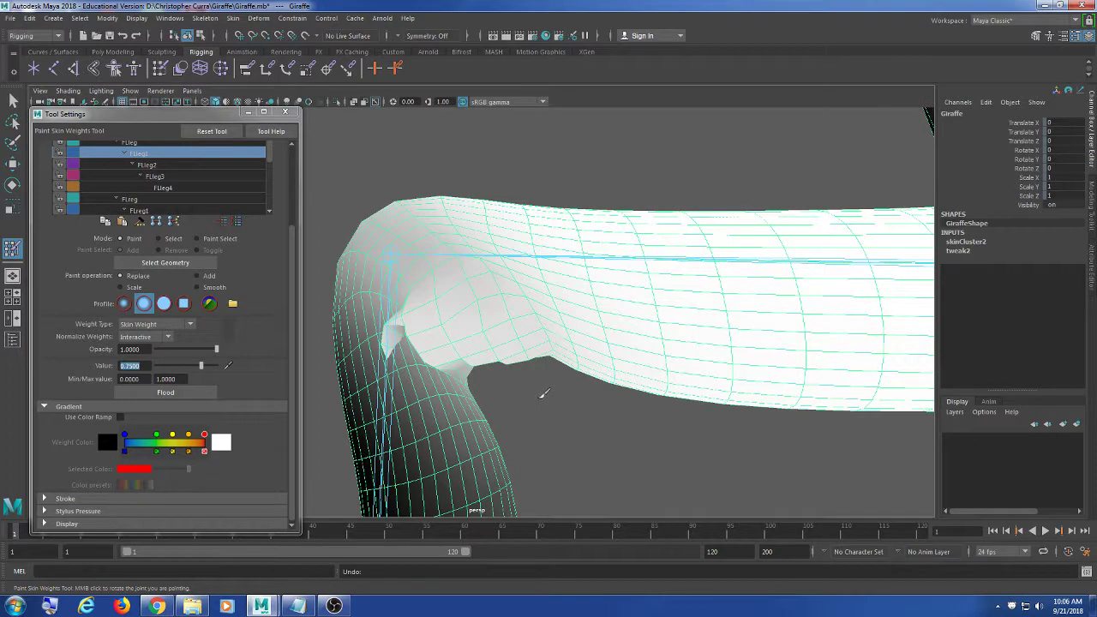
# Try the Smooth paint operation for the FLleg1 weights at the inner knee bend
pyautogui.keyDown('alt'); pyautogui.moveTo(538, 400); pyautogui.dragTo(493, 319); pyautogui.keyUp('alt')
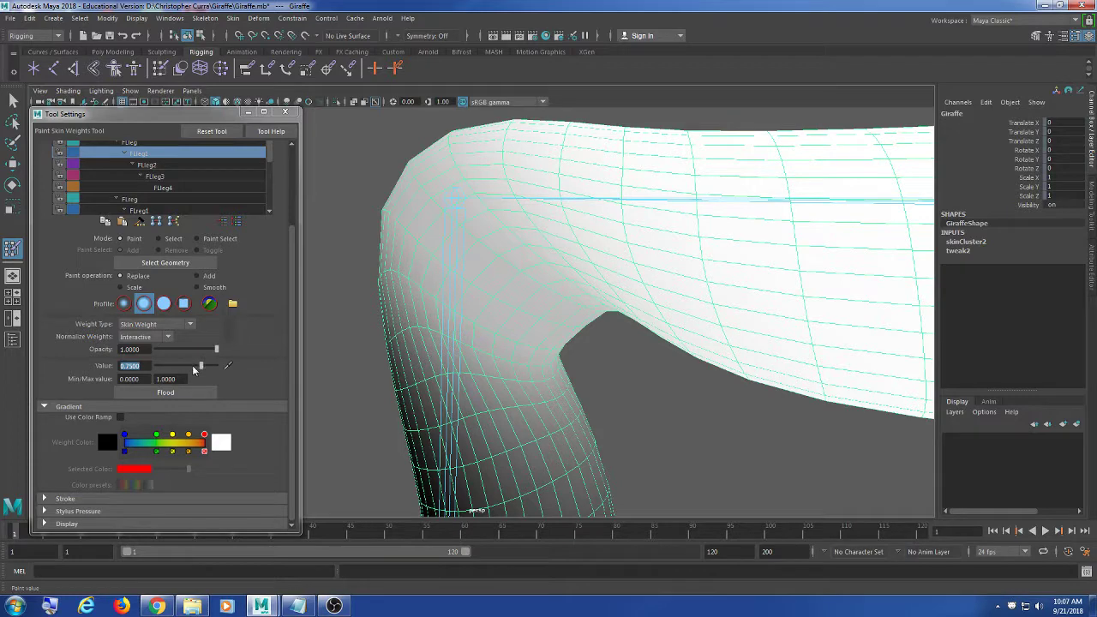
pyautogui.click(210, 286)
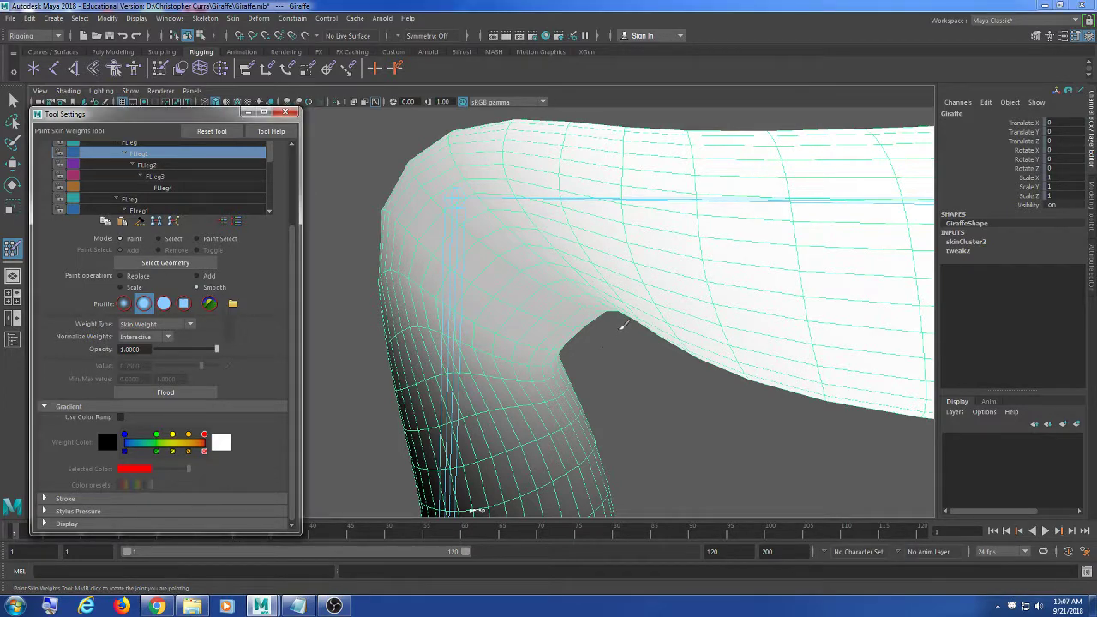
pyautogui.moveTo(583, 372)
pyautogui.keyDown('alt'); pyautogui.mouseDown()
pyautogui.moveTo(571, 377)
pyautogui.moveTo(601, 371)
pyautogui.moveTo(560, 374)
pyautogui.mouseUp(); pyautogui.keyUp('alt')
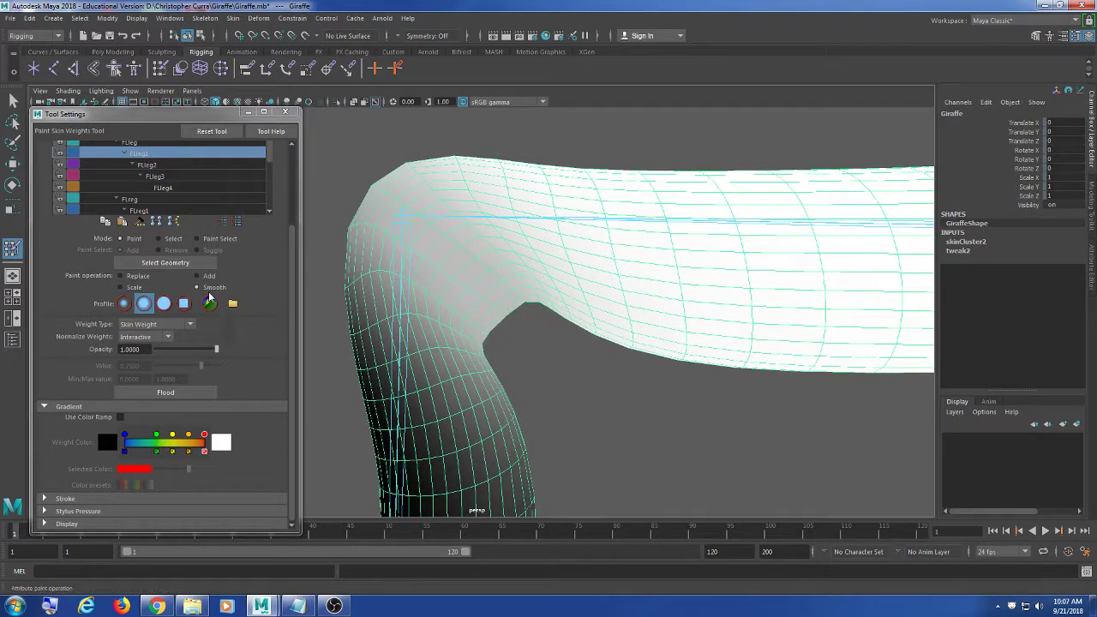
# Try the Scale operation on the FLleg1 weights at the inner knee with 0.75 and a lower value, undoing each stroke
pyautogui.click(136, 288)
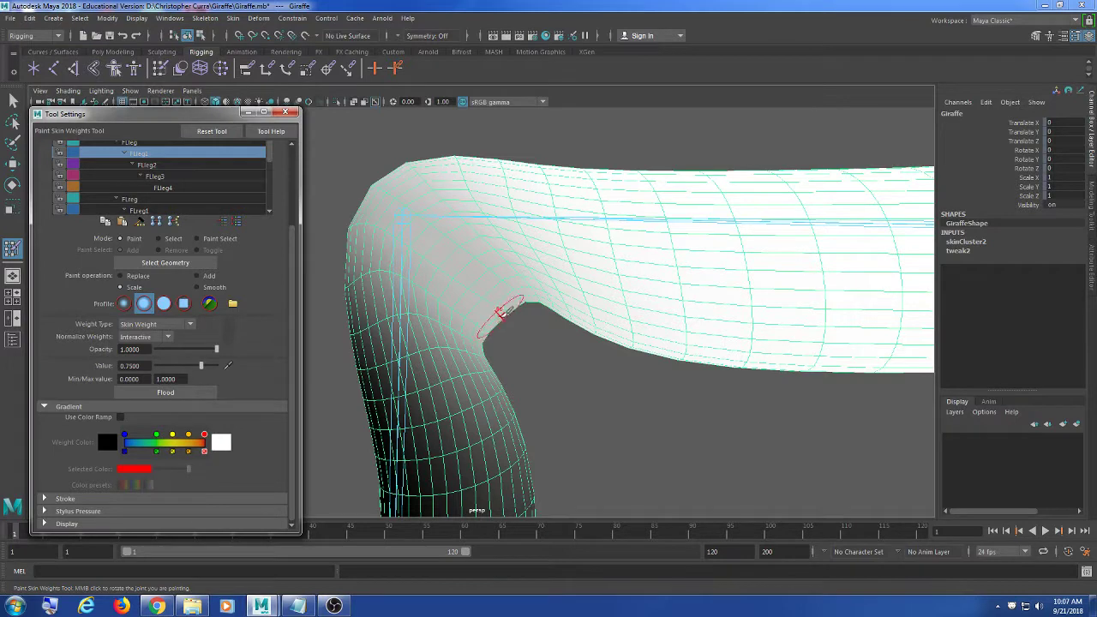
pyautogui.moveTo(505, 311)
pyautogui.mouseDown()
pyautogui.moveTo(521, 276)
pyautogui.moveTo(505, 271)
pyautogui.moveTo(502, 318)
pyautogui.mouseUp()
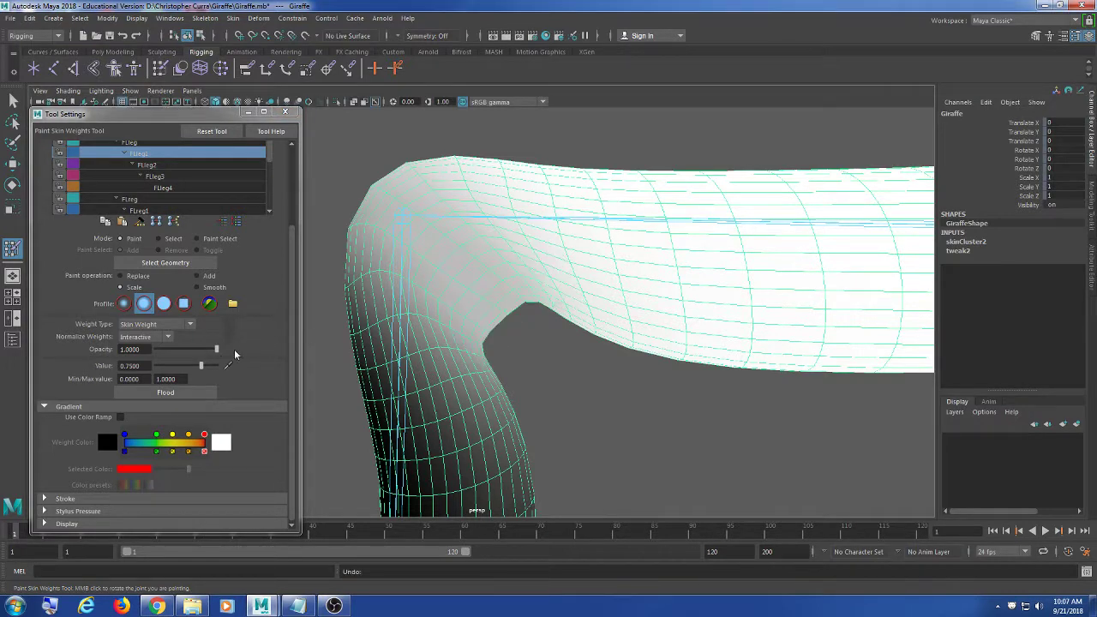
pyautogui.moveTo(201, 365); pyautogui.dragTo(168, 368)
pyautogui.moveTo(487, 289)
pyautogui.mouseDown()
pyautogui.moveTo(539, 316)
pyautogui.moveTo(521, 292)
pyautogui.mouseUp()
pyautogui.hotkey('ctrl', 'z')
pyautogui.moveTo(180, 368); pyautogui.dragTo(220, 366)
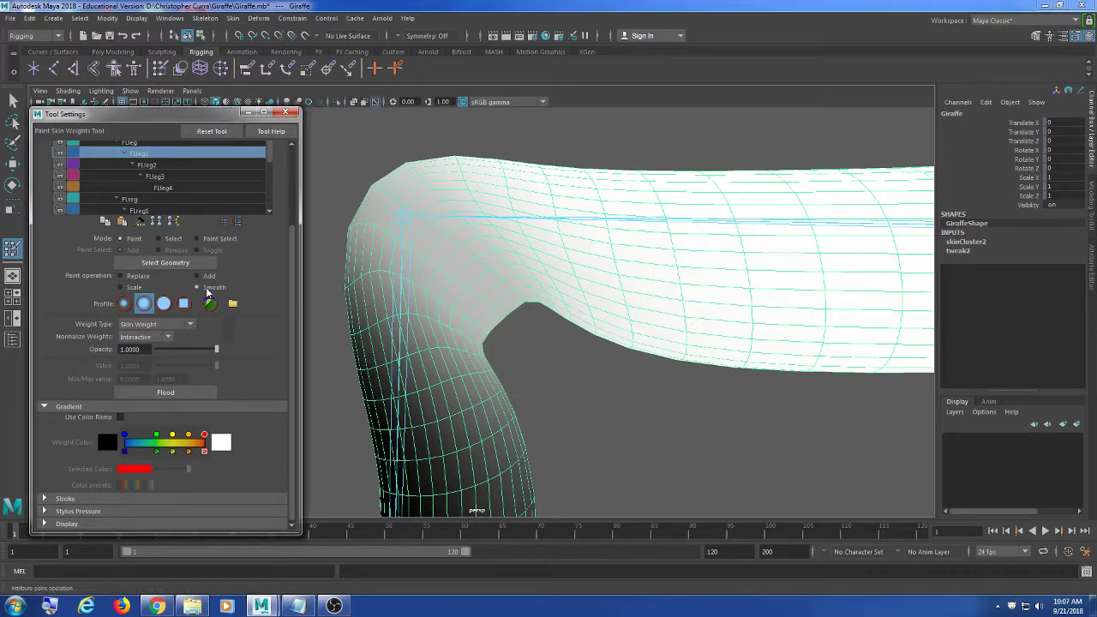
# Replace the FLleg1 weights around the inner knee bend with value 0.7, painting from both sides of the leg
pyautogui.click(139, 276)
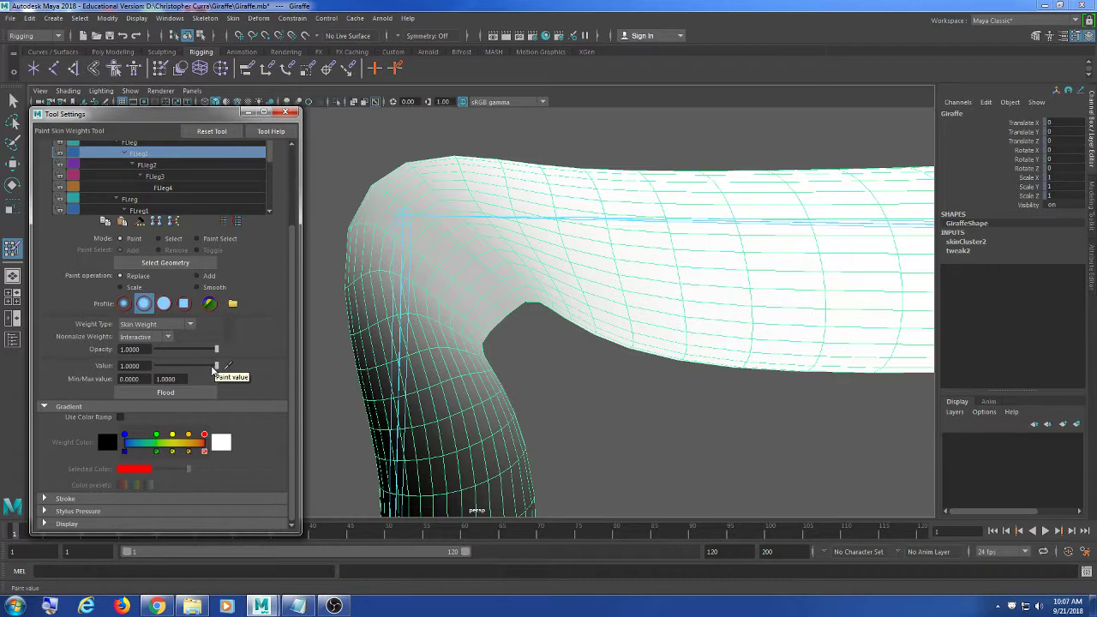
pyautogui.moveTo(214, 367); pyautogui.dragTo(206, 370)
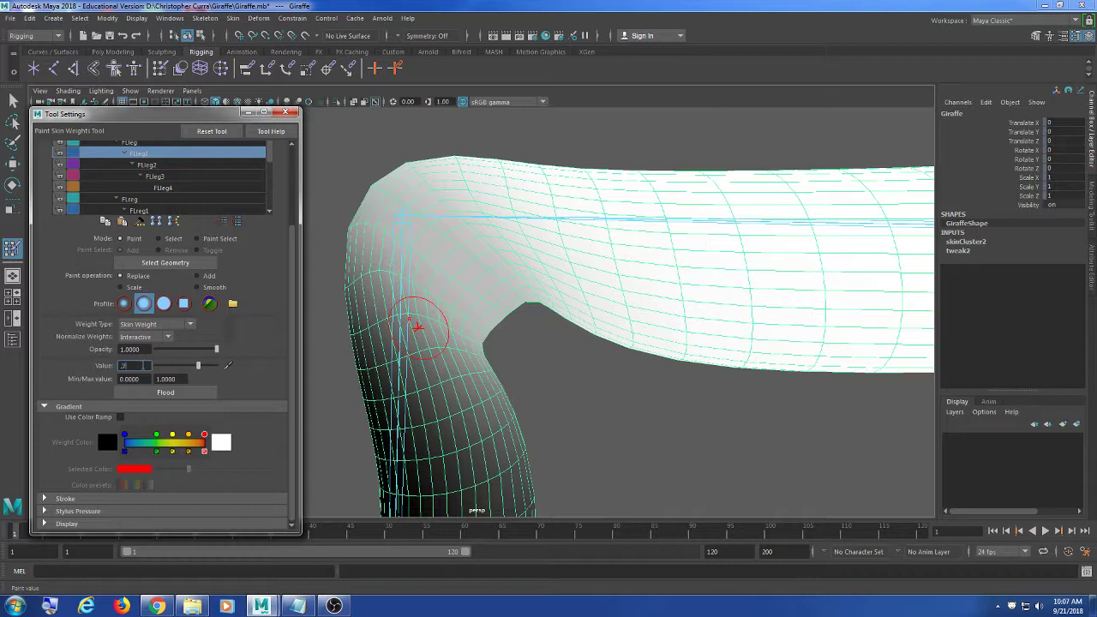
pyautogui.moveTo(548, 278); pyautogui.dragTo(517, 282)
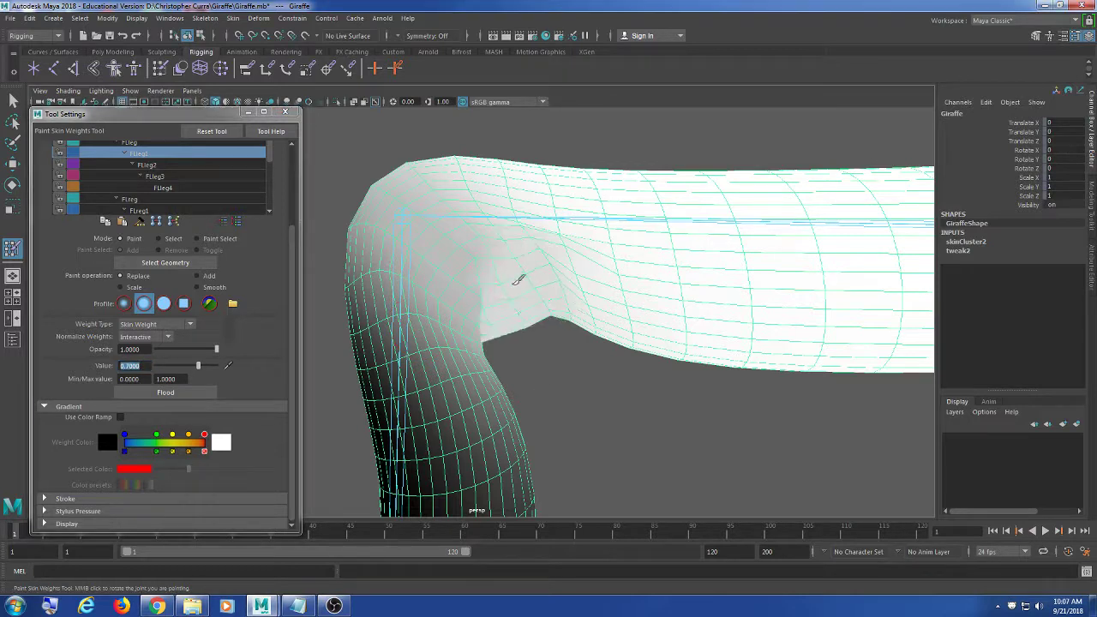
pyautogui.moveTo(530, 326)
pyautogui.mouseDown()
pyautogui.moveTo(501, 276)
pyautogui.moveTo(536, 282)
pyautogui.moveTo(561, 258)
pyautogui.moveTo(415, 282)
pyautogui.moveTo(732, 277)
pyautogui.moveTo(654, 269)
pyautogui.moveTo(723, 257)
pyautogui.moveTo(649, 269)
pyautogui.moveTo(595, 286)
pyautogui.moveTo(604, 306)
pyautogui.moveTo(663, 278)
pyautogui.moveTo(747, 276)
pyautogui.mouseUp()
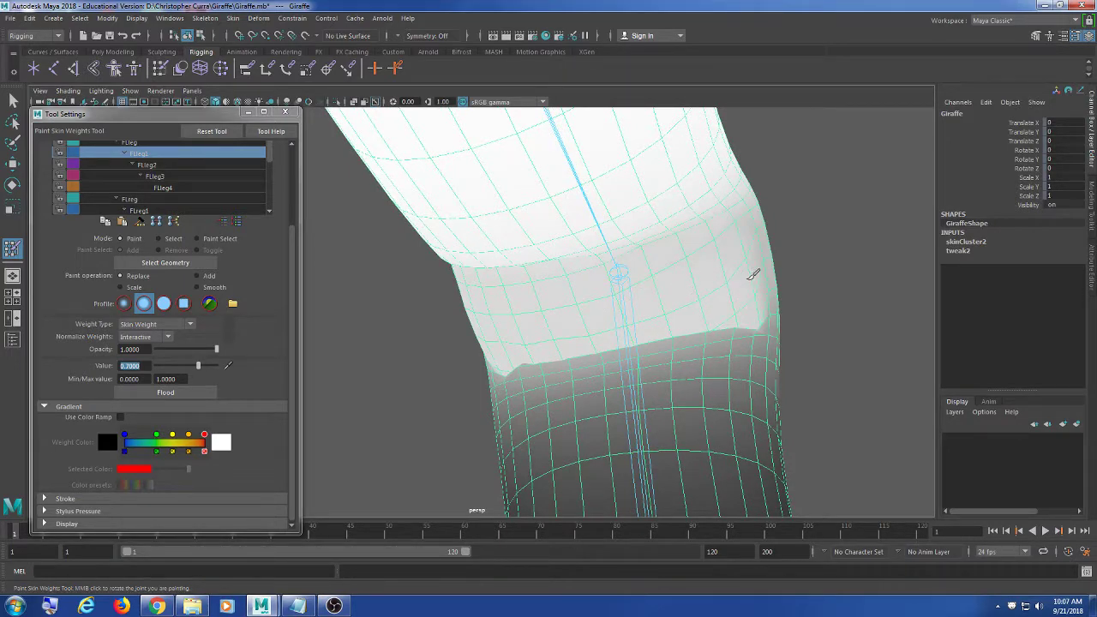
pyautogui.moveTo(752, 274)
pyautogui.mouseDown(button='middle')
pyautogui.moveTo(483, 300)
pyautogui.moveTo(475, 286)
pyautogui.mouseUp(button='middle')
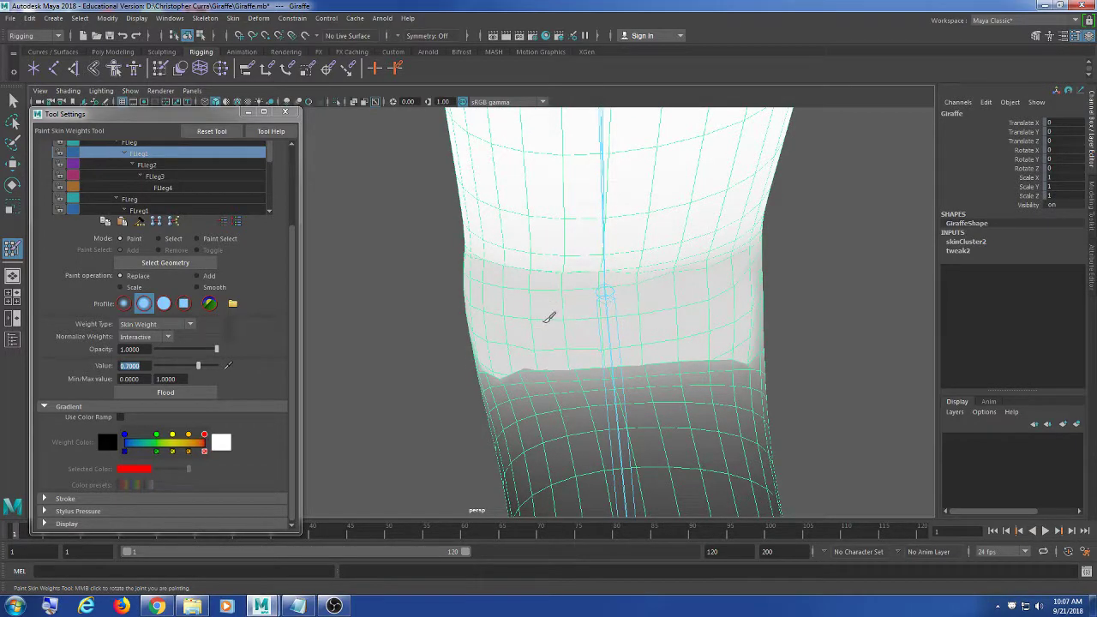
pyautogui.moveTo(509, 314)
pyautogui.mouseDown(button='middle')
pyautogui.moveTo(532, 360)
pyautogui.moveTo(331, 326)
pyautogui.mouseUp(button='middle')
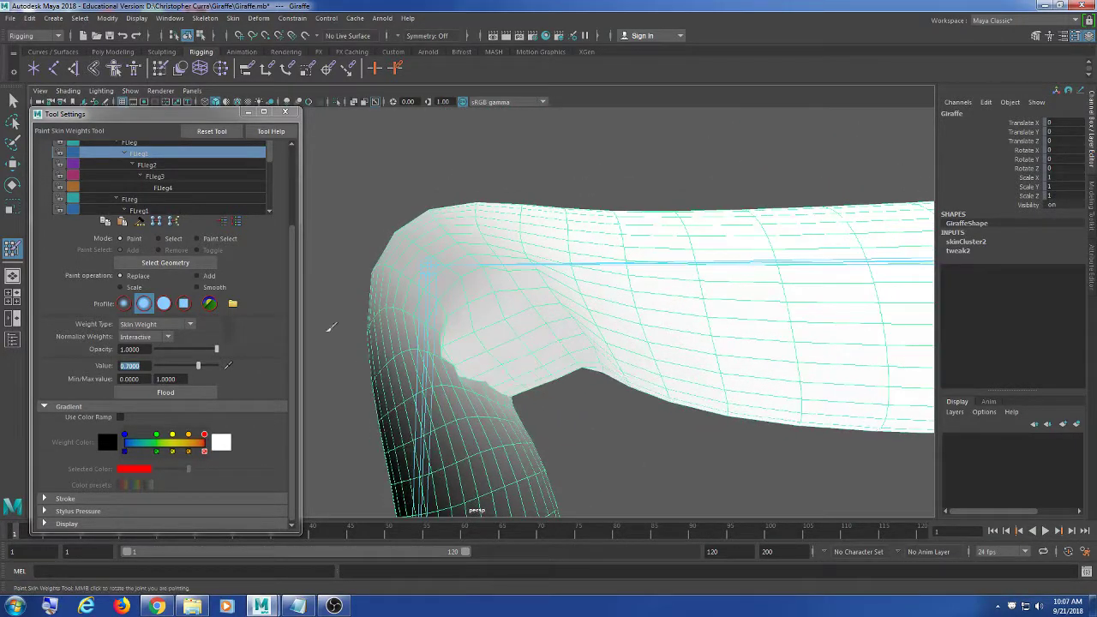
# Set the paint value to 0.8155 and replace the FLleg1 weights around the inner knee bend
pyautogui.moveTo(198, 365); pyautogui.dragTo(205, 365)
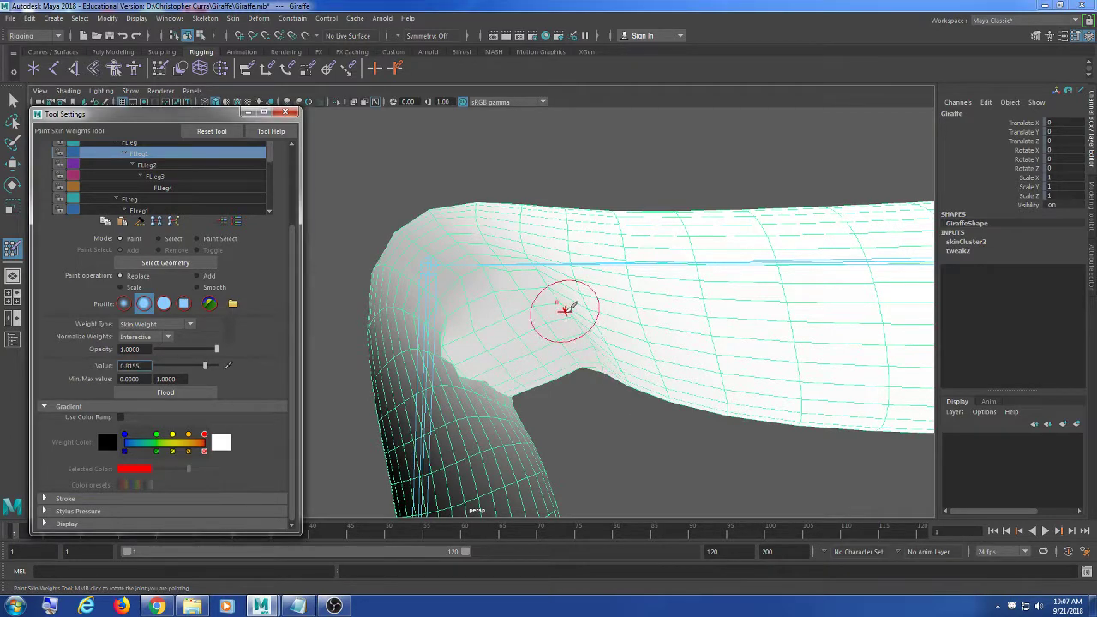
pyautogui.moveTo(583, 319)
pyautogui.mouseDown(button='middle')
pyautogui.moveTo(571, 350)
pyautogui.moveTo(522, 337)
pyautogui.moveTo(583, 326)
pyautogui.moveTo(617, 265)
pyautogui.mouseUp(button='middle')
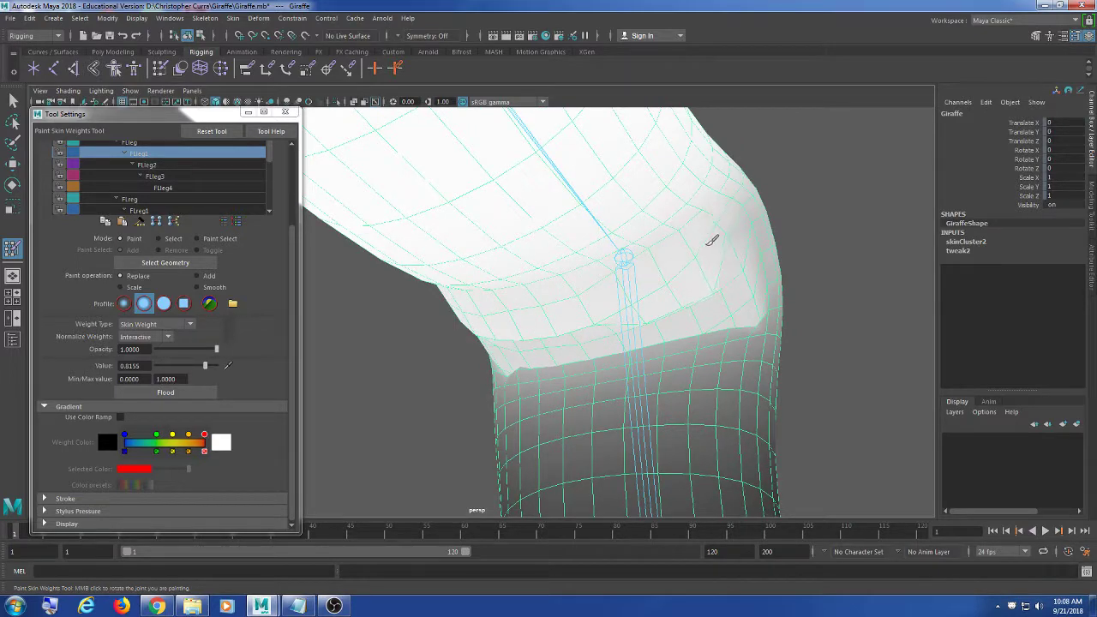
pyautogui.keyDown('alt'); pyautogui.moveTo(780, 279); pyautogui.dragTo(678, 307); pyautogui.keyUp('alt')
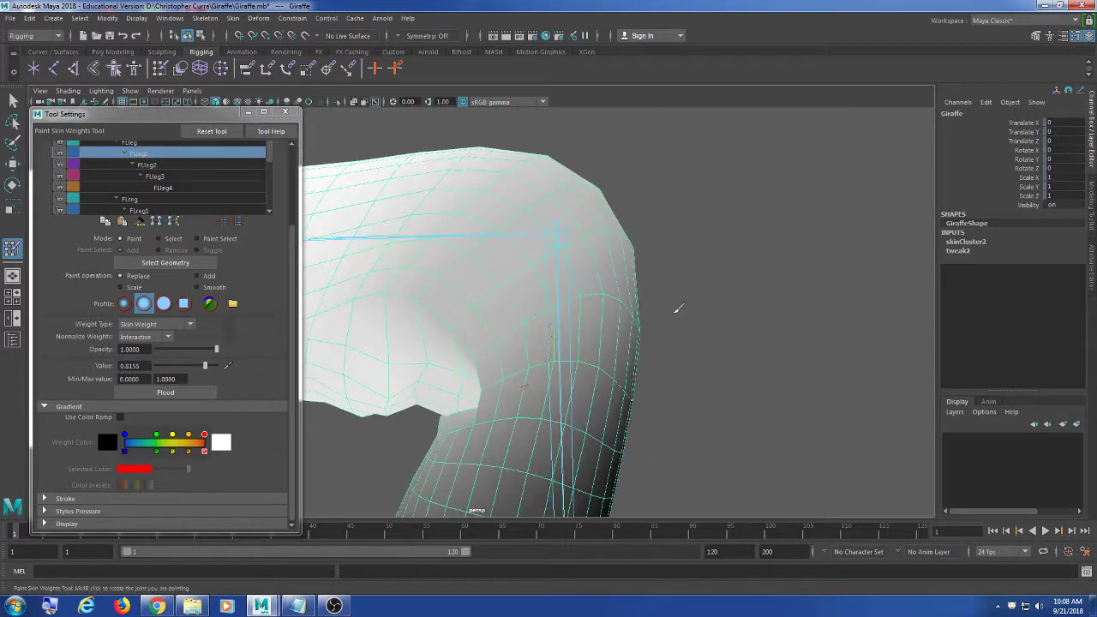
pyautogui.keyDown('alt'); pyautogui.moveTo(591, 307); pyautogui.dragTo(641, 312); pyautogui.keyUp('alt')
pyautogui.moveTo(521, 330)
pyautogui.keyDown('alt'); pyautogui.mouseDown()
pyautogui.moveTo(762, 265)
pyautogui.moveTo(752, 294)
pyautogui.moveTo(657, 360)
pyautogui.moveTo(452, 341)
pyautogui.mouseUp(); pyautogui.keyUp('alt')
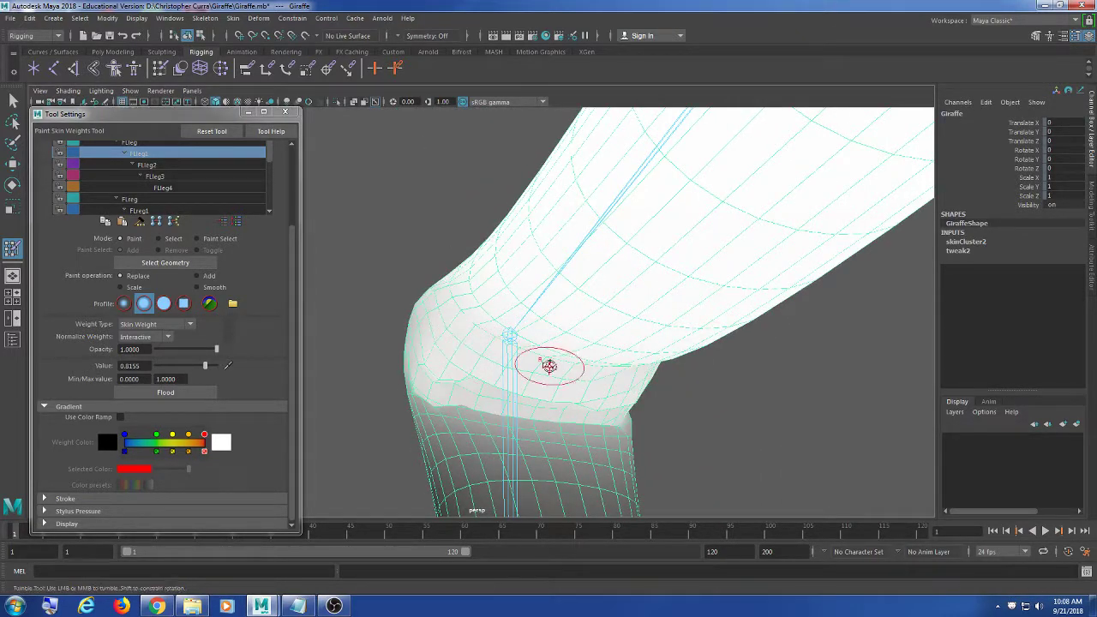
pyautogui.moveTo(544, 366)
pyautogui.keyDown('alt'); pyautogui.mouseDown()
pyautogui.moveTo(455, 360)
pyautogui.moveTo(521, 335)
pyautogui.moveTo(523, 323)
pyautogui.moveTo(484, 355)
pyautogui.moveTo(390, 377)
pyautogui.moveTo(526, 343)
pyautogui.mouseUp(); pyautogui.keyUp('alt')
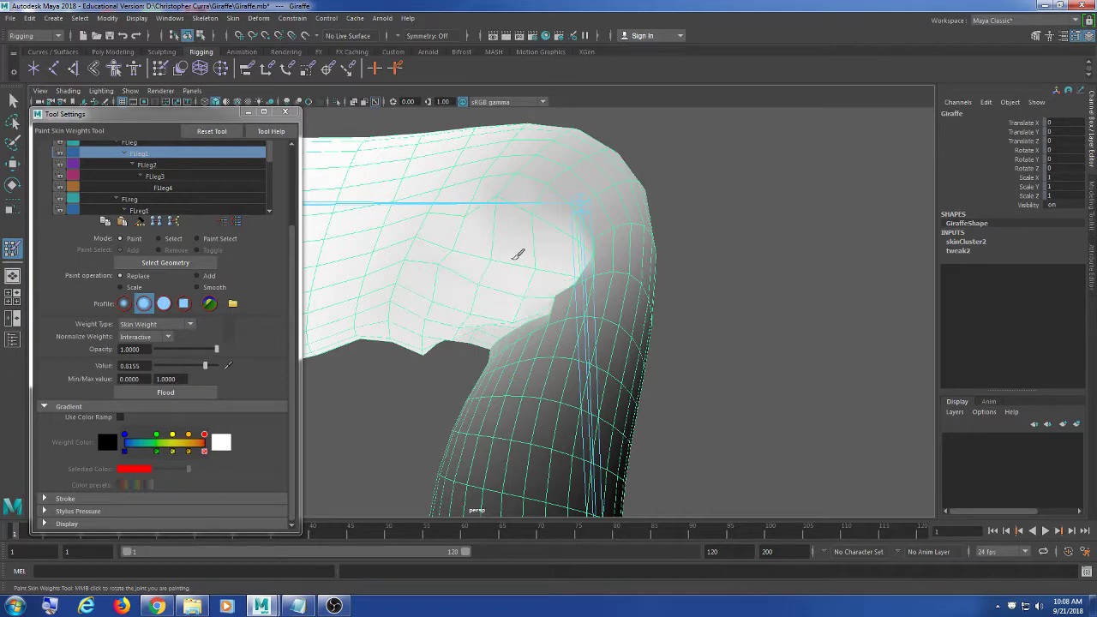
pyautogui.moveTo(533, 230)
pyautogui.keyDown('alt'); pyautogui.mouseDown()
pyautogui.moveTo(456, 318)
pyautogui.moveTo(351, 299)
pyautogui.moveTo(677, 269)
pyautogui.mouseUp(); pyautogui.keyUp('alt')
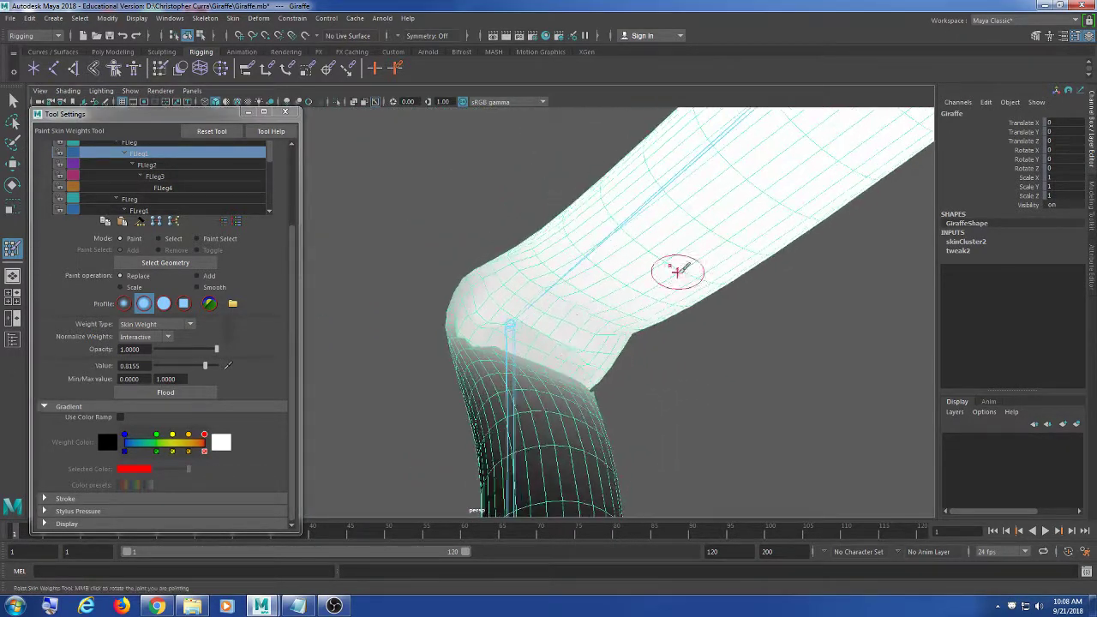
# Fill the remaining weaker FLleg1 weights across the back of the knee with value 0.8155, working from both sides of the leg
pyautogui.scroll(2, 566, 332)
pyautogui.moveTo(566, 332)
pyautogui.mouseDown(button='middle')
pyautogui.moveTo(573, 316)
pyautogui.moveTo(579, 391)
pyautogui.mouseUp(button='middle')
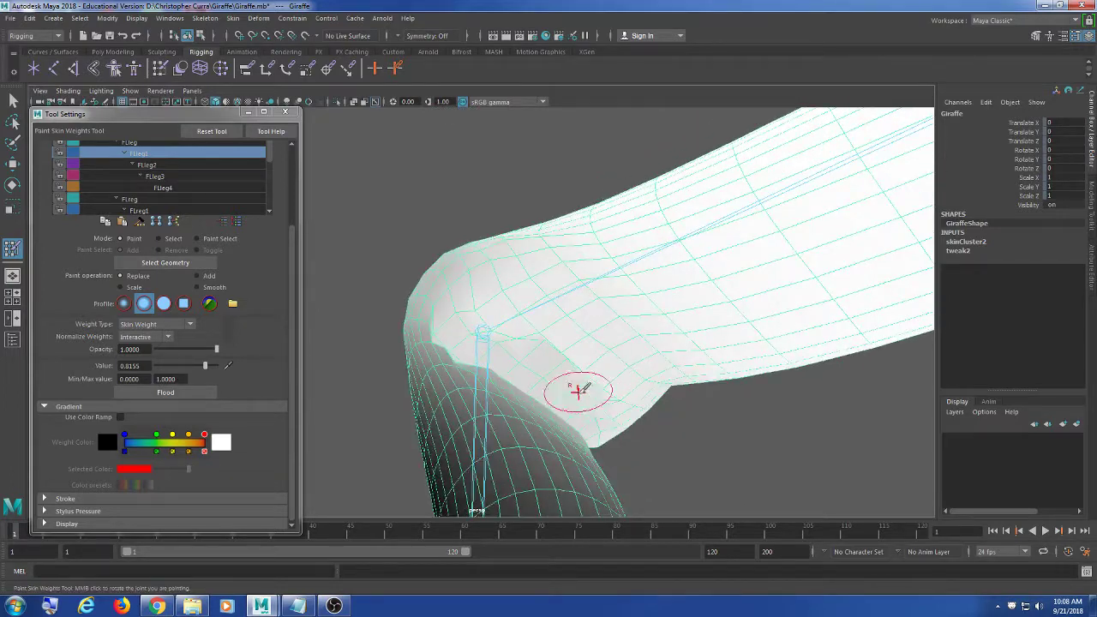
pyautogui.moveTo(482, 333)
pyautogui.mouseDown(button='middle')
pyautogui.moveTo(700, 309)
pyautogui.moveTo(648, 248)
pyautogui.mouseUp(button='middle')
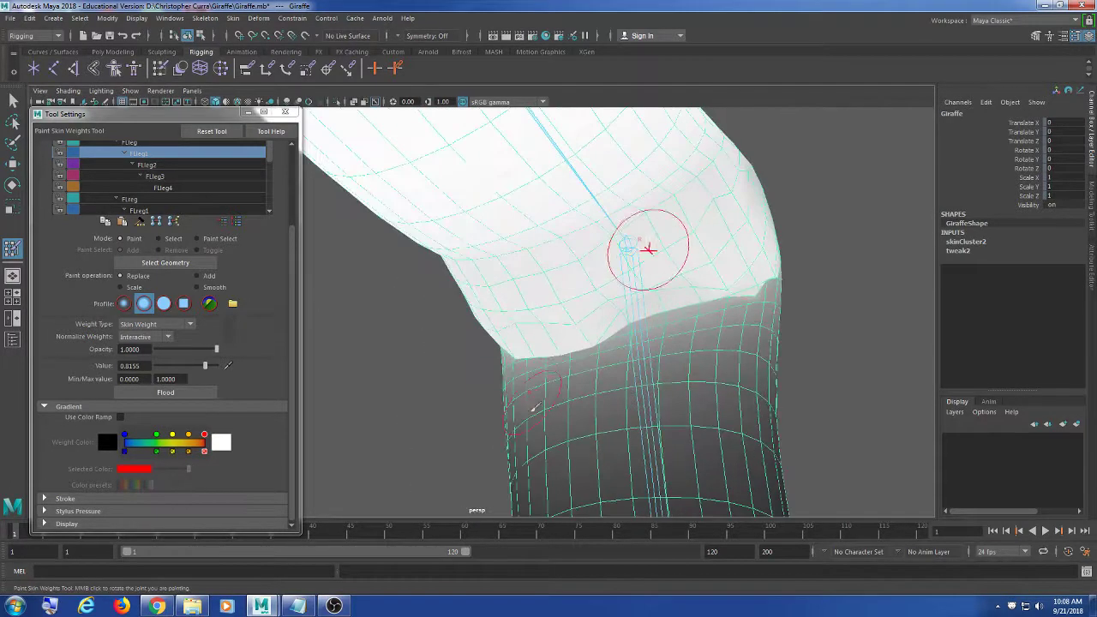
pyautogui.moveTo(740, 252)
pyautogui.mouseDown(button='middle')
pyautogui.moveTo(702, 252)
pyautogui.moveTo(596, 289)
pyautogui.mouseUp(button='middle')
pyautogui.moveTo(669, 248)
pyautogui.mouseDown(button='middle')
pyautogui.moveTo(595, 306)
pyautogui.moveTo(558, 311)
pyautogui.mouseUp(button='middle')
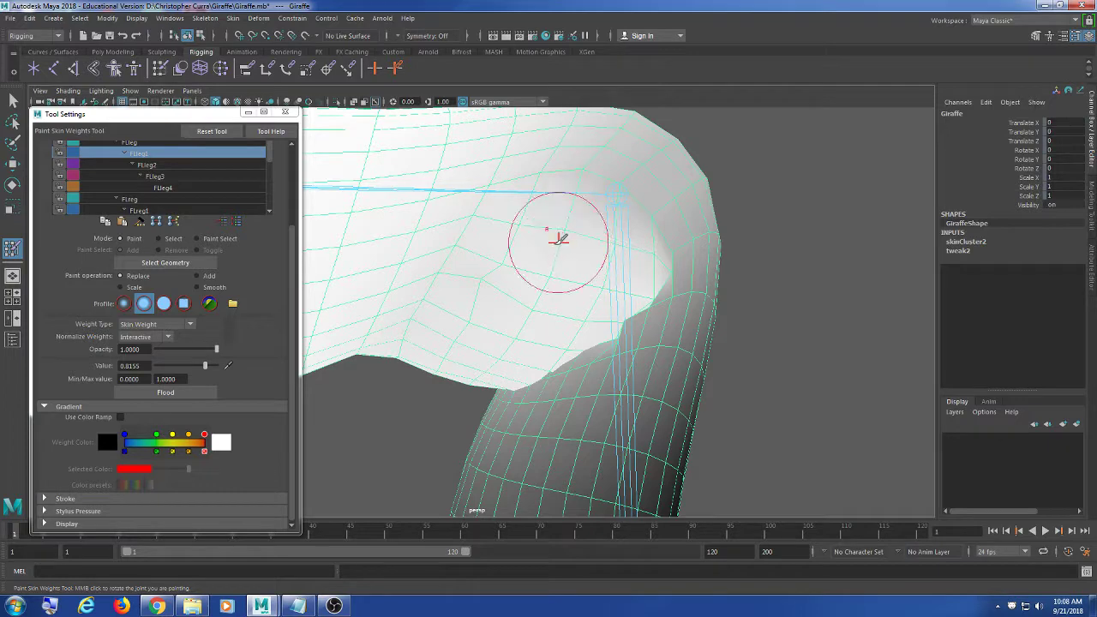
pyautogui.keyDown('alt'); pyautogui.moveTo(558, 237); pyautogui.dragTo(542, 319); pyautogui.keyUp('alt')
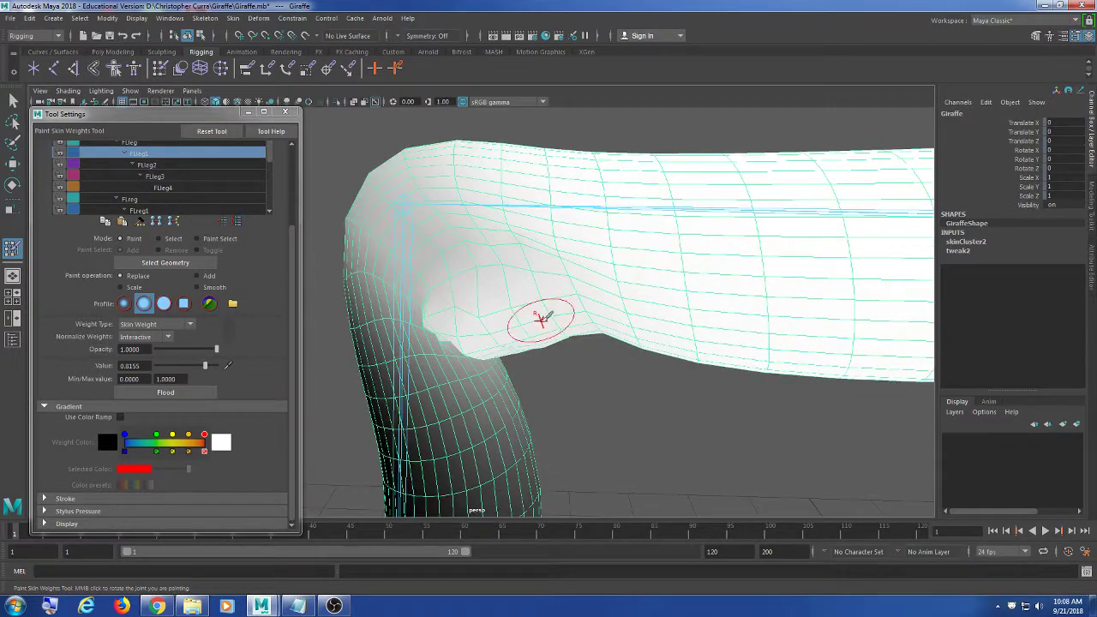
pyautogui.keyDown('alt'); pyautogui.moveTo(470, 267); pyautogui.dragTo(574, 354); pyautogui.keyUp('alt')
pyautogui.scroll(3, 566, 343)
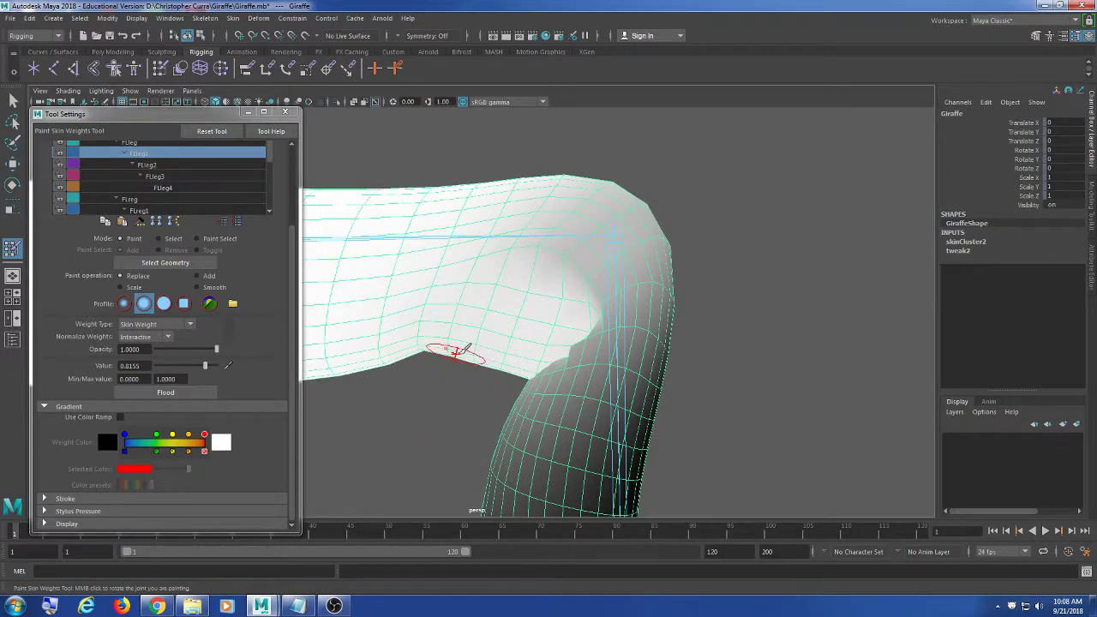
pyautogui.keyDown('alt'); pyautogui.moveTo(459, 350); pyautogui.dragTo(505, 311); pyautogui.keyUp('alt')
pyautogui.keyDown('alt'); pyautogui.moveTo(424, 300); pyautogui.dragTo(465, 285); pyautogui.keyUp('alt')
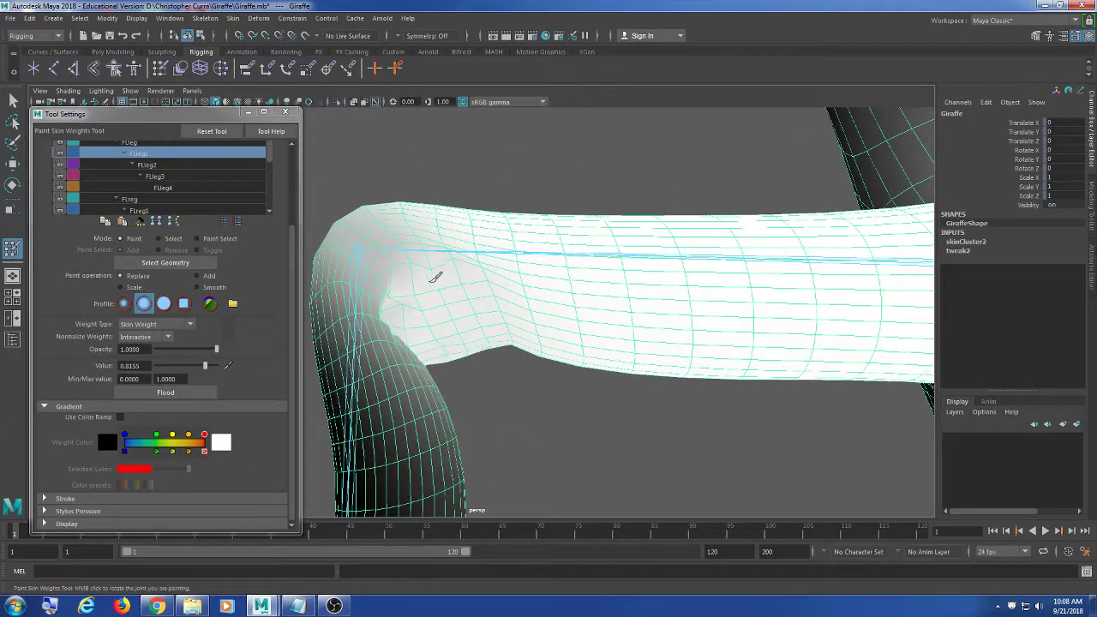
pyautogui.moveTo(453, 324)
pyautogui.keyDown('alt'); pyautogui.mouseDown()
pyautogui.moveTo(638, 322)
pyautogui.moveTo(558, 350)
pyautogui.moveTo(656, 351)
pyautogui.moveTo(631, 396)
pyautogui.moveTo(658, 363)
pyautogui.moveTo(505, 345)
pyautogui.moveTo(473, 316)
pyautogui.moveTo(518, 301)
pyautogui.mouseUp(); pyautogui.keyUp('alt')
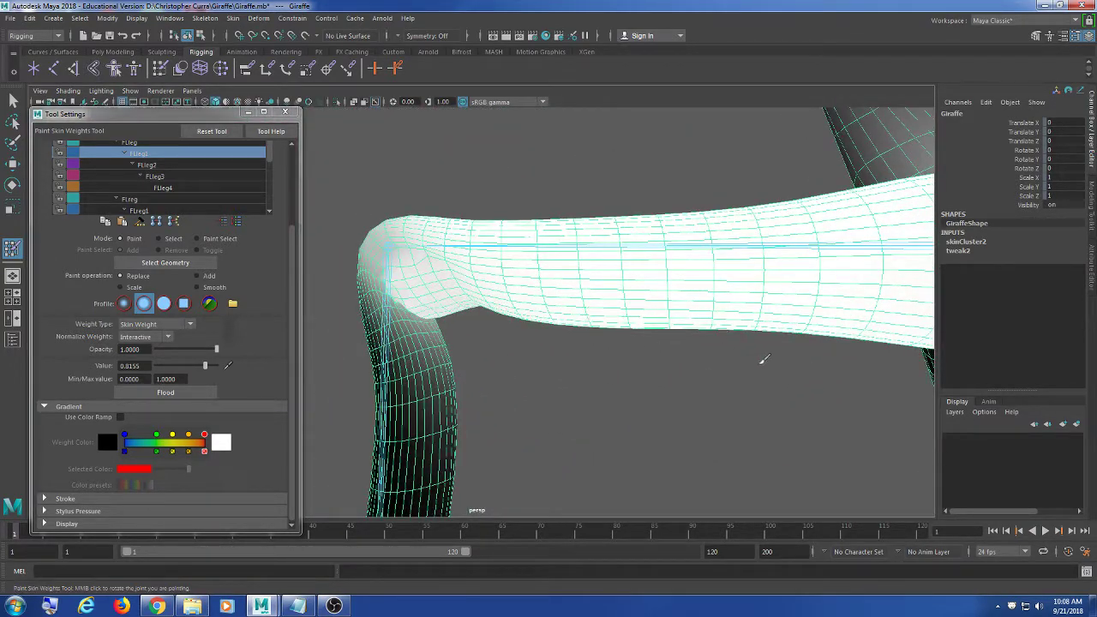
pyautogui.moveTo(452, 305)
pyautogui.keyDown('alt'); pyautogui.mouseDown()
pyautogui.moveTo(436, 299)
pyautogui.moveTo(558, 293)
pyautogui.moveTo(613, 318)
pyautogui.moveTo(549, 284)
pyautogui.moveTo(565, 282)
pyautogui.mouseUp(); pyautogui.keyUp('alt')
pyautogui.scroll(5, 565, 283)
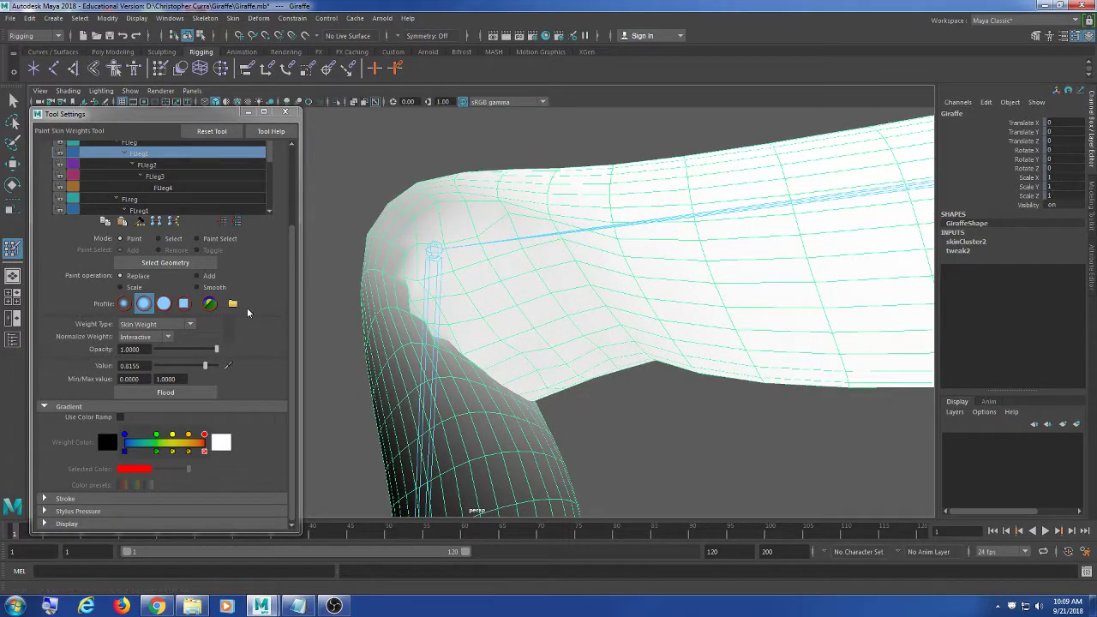
# Smooth the FLleg1 weights around the knee joint and across the inner bend, working from both sides of the leg
pyautogui.click(215, 288)
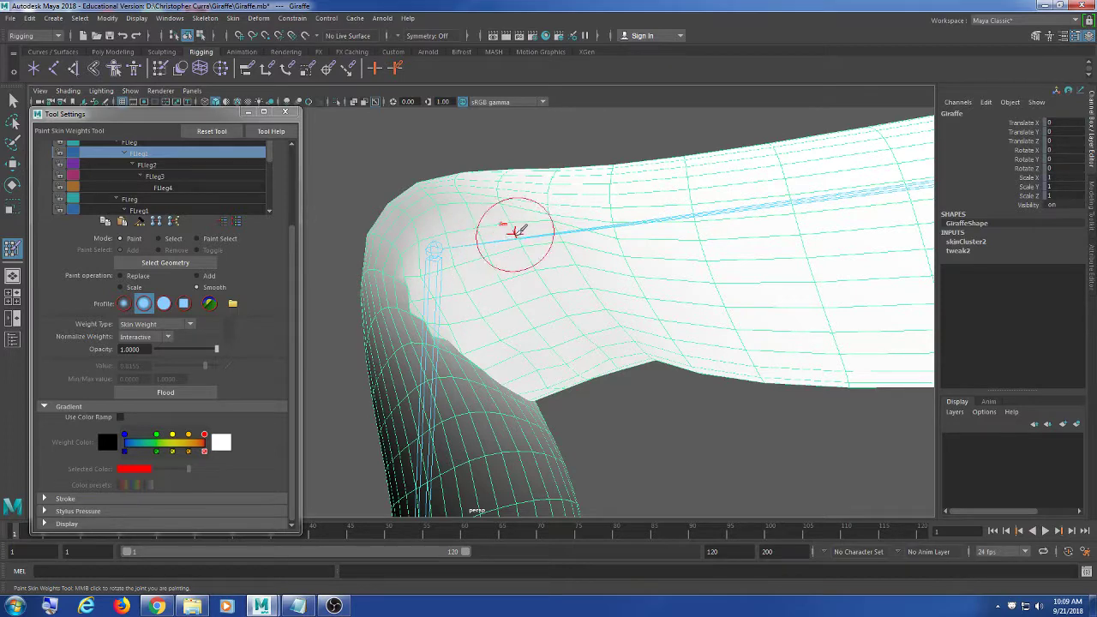
pyautogui.moveTo(460, 261); pyautogui.dragTo(486, 260)
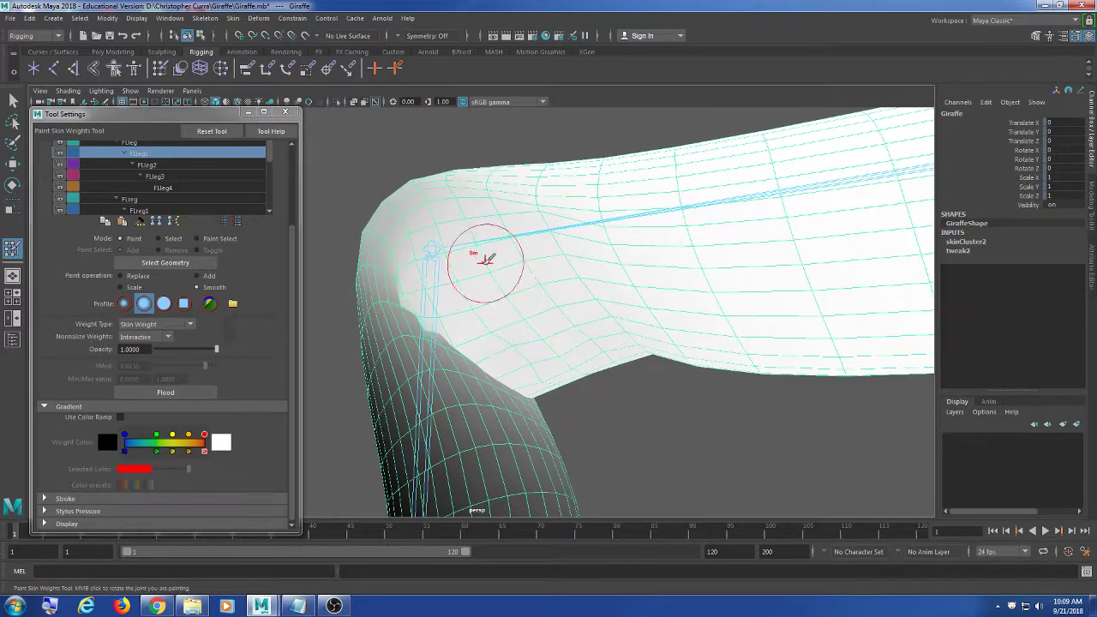
pyautogui.moveTo(442, 315); pyautogui.dragTo(510, 295)
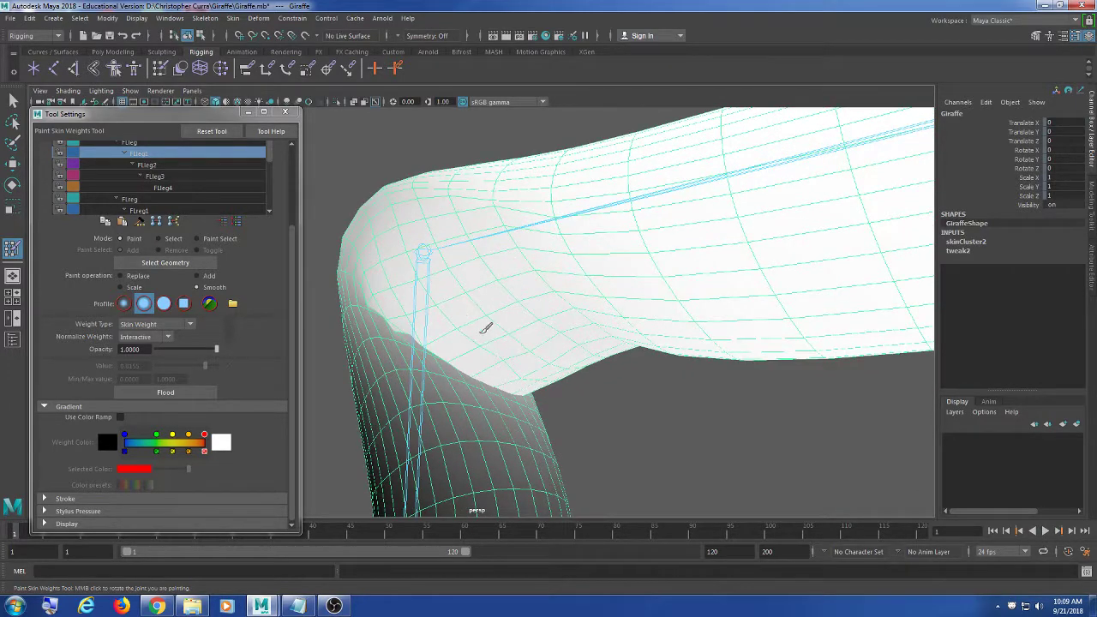
pyautogui.keyDown('alt'); pyautogui.moveTo(588, 331); pyautogui.dragTo(516, 326); pyautogui.keyUp('alt')
pyautogui.moveTo(460, 272)
pyautogui.keyDown('alt'); pyautogui.mouseDown()
pyautogui.moveTo(485, 249)
pyautogui.moveTo(606, 269)
pyautogui.moveTo(582, 274)
pyautogui.mouseUp(); pyautogui.keyUp('alt')
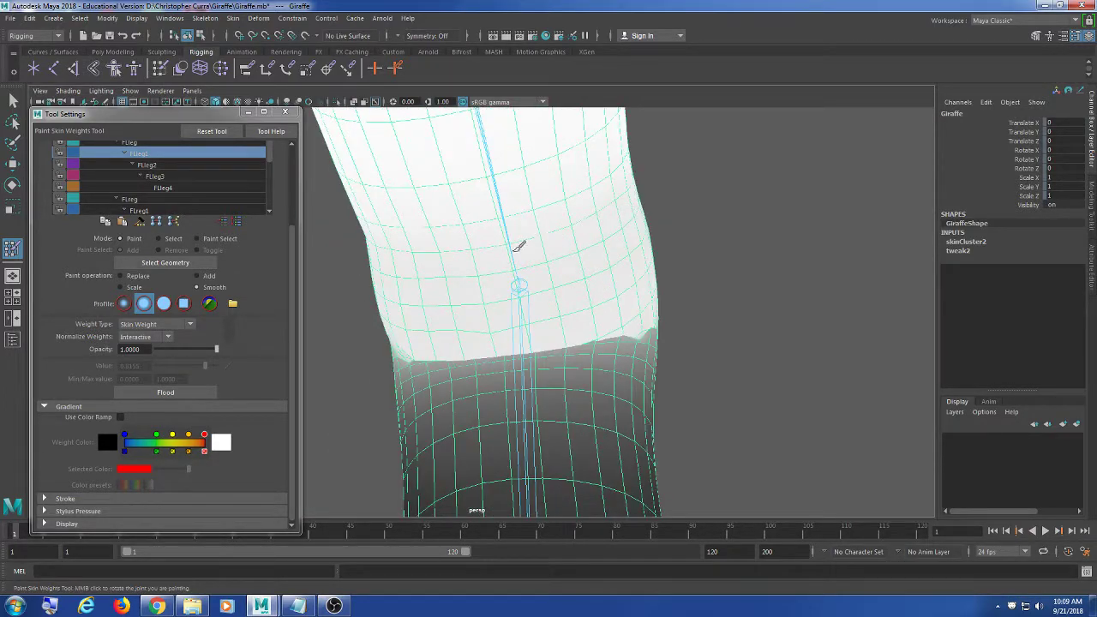
pyautogui.keyDown('alt'); pyautogui.moveTo(519, 247); pyautogui.dragTo(515, 224); pyautogui.keyUp('alt')
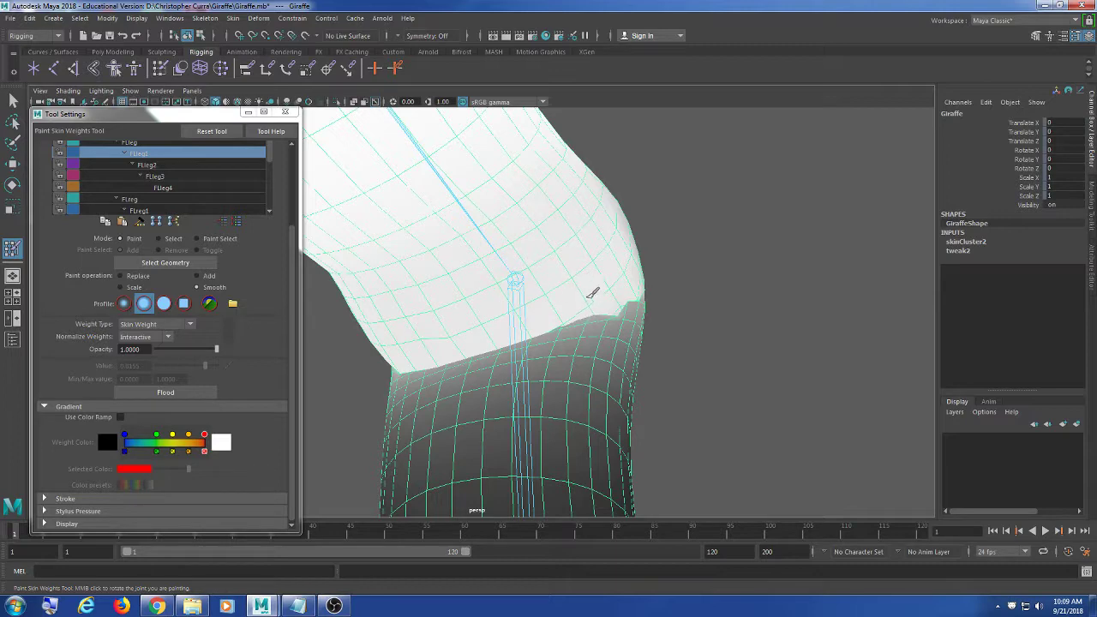
pyautogui.moveTo(592, 293)
pyautogui.keyDown('alt'); pyautogui.mouseDown()
pyautogui.moveTo(454, 340)
pyautogui.moveTo(557, 309)
pyautogui.mouseUp(); pyautogui.keyUp('alt')
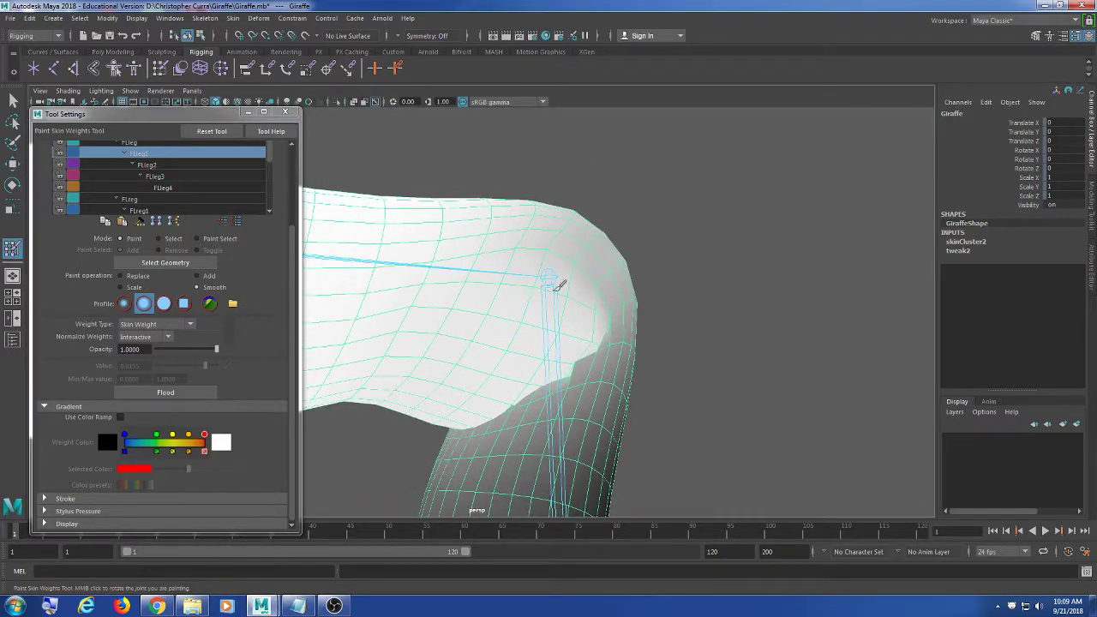
pyautogui.moveTo(520, 278)
pyautogui.keyDown('alt'); pyautogui.mouseDown()
pyautogui.moveTo(523, 343)
pyautogui.moveTo(588, 334)
pyautogui.moveTo(661, 344)
pyautogui.moveTo(583, 326)
pyautogui.moveTo(589, 349)
pyautogui.mouseUp(); pyautogui.keyUp('alt')
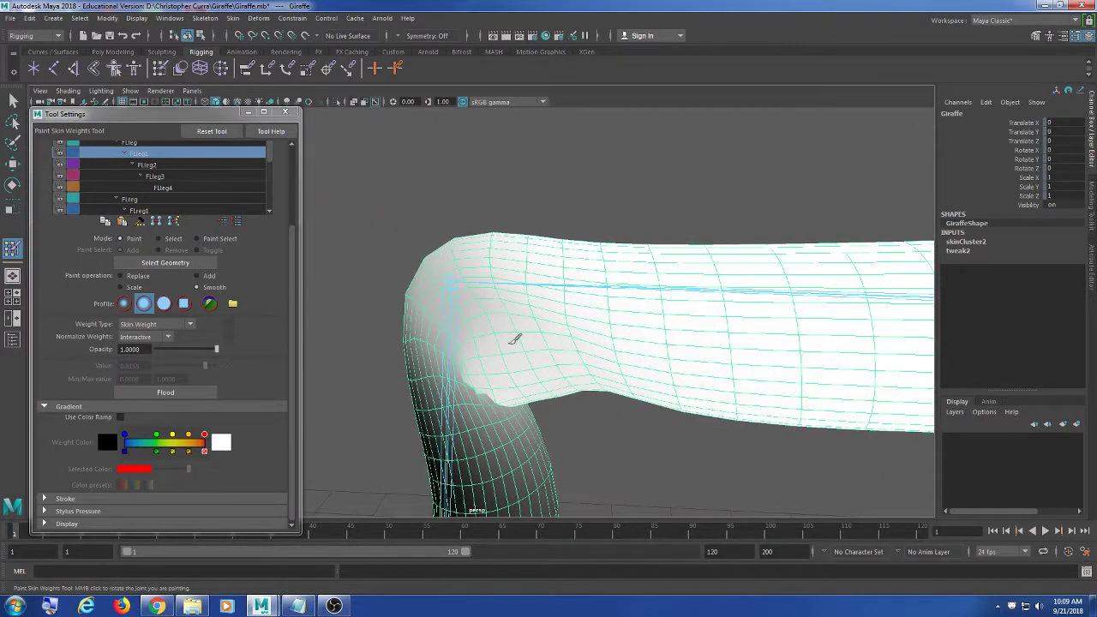
pyautogui.keyDown('alt'); pyautogui.moveTo(503, 336); pyautogui.dragTo(507, 341); pyautogui.keyUp('alt')
pyautogui.moveTo(501, 296)
pyautogui.keyDown('alt'); pyautogui.mouseDown()
pyautogui.moveTo(674, 367)
pyautogui.moveTo(563, 343)
pyautogui.moveTo(592, 372)
pyautogui.moveTo(527, 384)
pyautogui.mouseUp(); pyautogui.keyUp('alt')
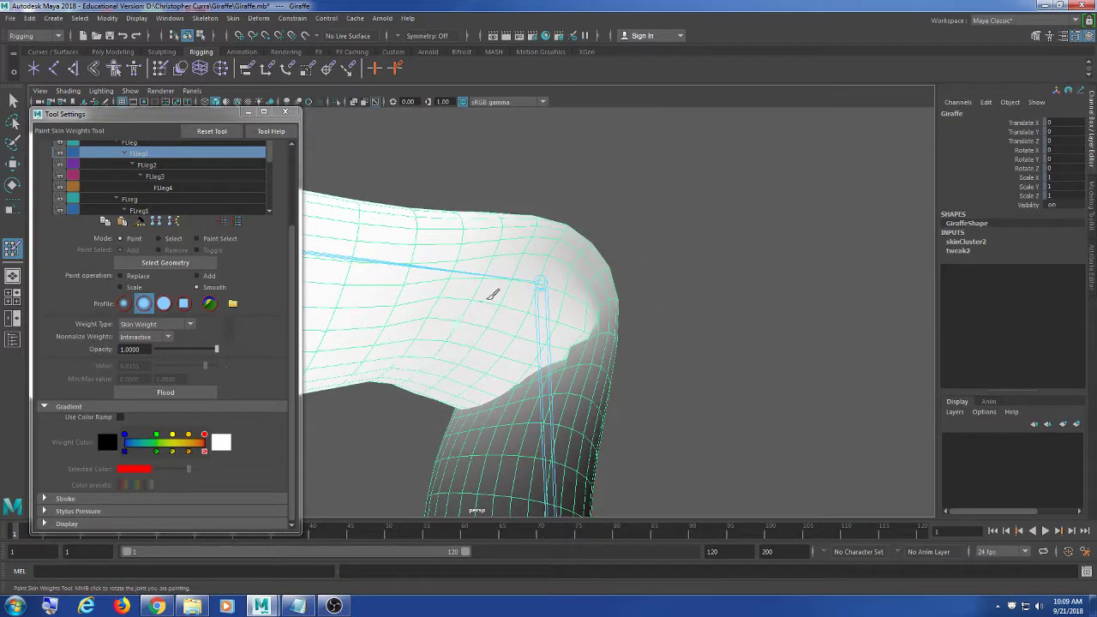
pyautogui.moveTo(493, 294)
pyautogui.keyDown('alt'); pyautogui.mouseDown()
pyautogui.moveTo(507, 339)
pyautogui.moveTo(429, 328)
pyautogui.moveTo(623, 393)
pyautogui.mouseUp(); pyautogui.keyUp('alt')
pyautogui.moveTo(757, 411)
pyautogui.keyDown('alt'); pyautogui.mouseDown()
pyautogui.moveTo(730, 314)
pyautogui.moveTo(705, 346)
pyautogui.moveTo(715, 363)
pyautogui.moveTo(460, 365)
pyautogui.moveTo(561, 311)
pyautogui.moveTo(554, 335)
pyautogui.moveTo(592, 334)
pyautogui.moveTo(536, 334)
pyautogui.moveTo(603, 314)
pyautogui.moveTo(611, 348)
pyautogui.moveTo(588, 223)
pyautogui.moveTo(628, 233)
pyautogui.moveTo(629, 309)
pyautogui.moveTo(558, 237)
pyautogui.moveTo(529, 289)
pyautogui.moveTo(393, 300)
pyautogui.mouseUp(); pyautogui.keyUp('alt')
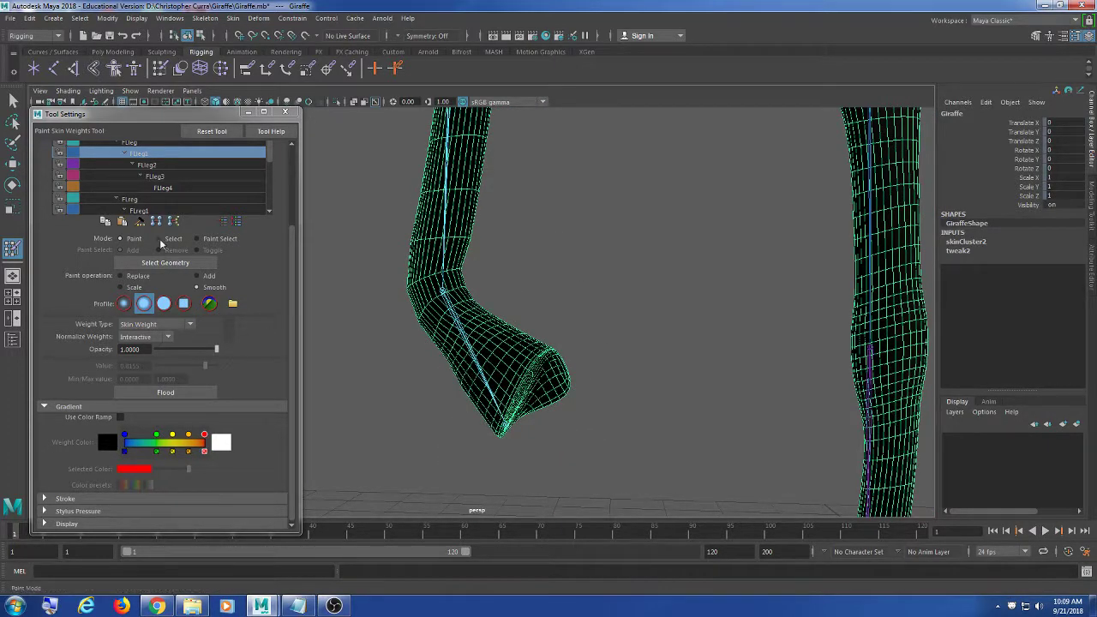
# Smooth the FLleg3 weights over the raised front left hoof with an enlarged brush, after reviewing the FLleg4 weights there
pyautogui.click(180, 190)
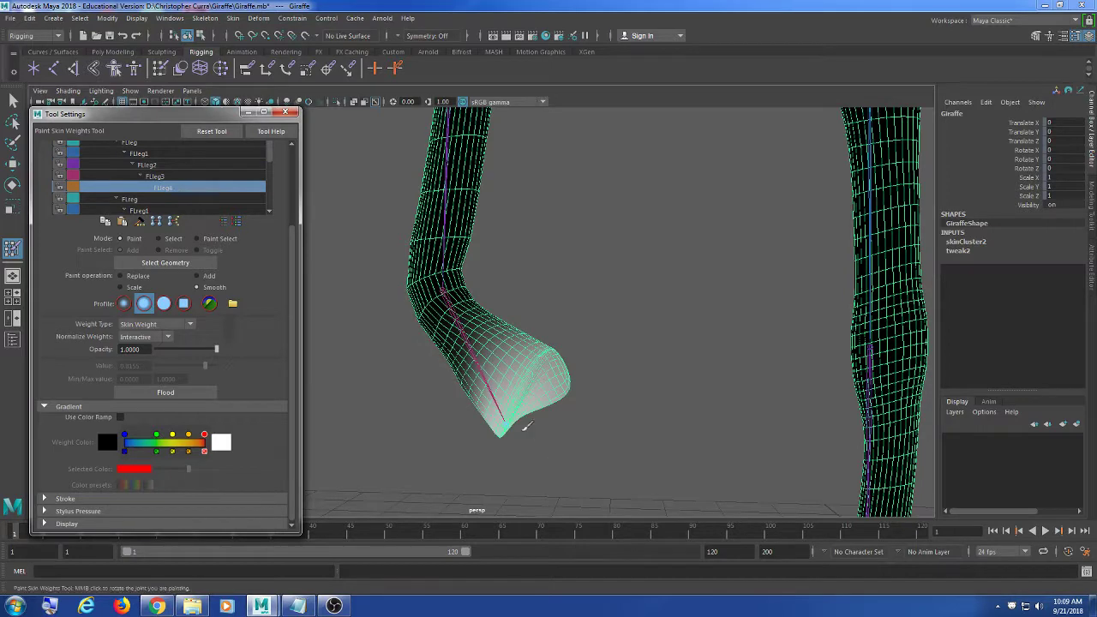
pyautogui.keyDown('alt'); pyautogui.moveTo(501, 373); pyautogui.dragTo(516, 368); pyautogui.keyUp('alt')
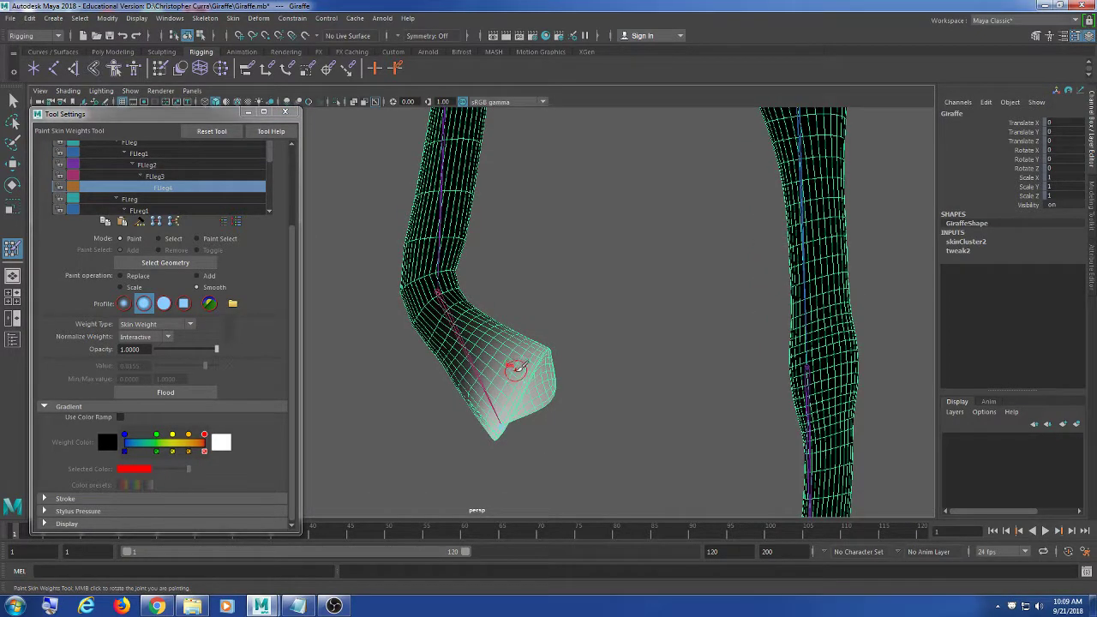
pyautogui.click(184, 176)
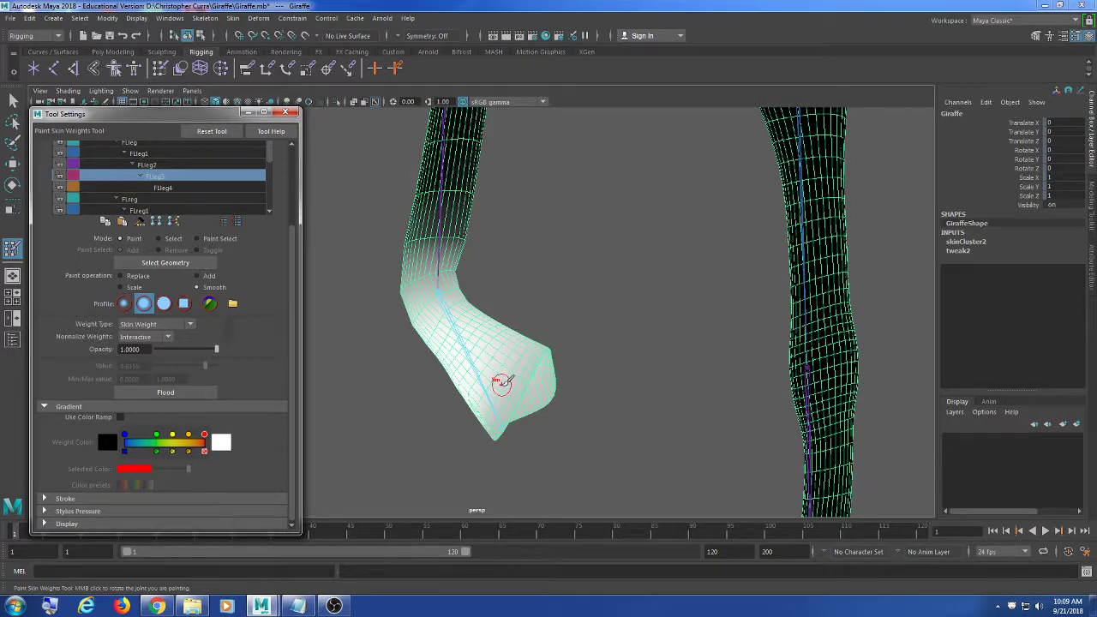
pyautogui.keyDown('alt'); pyautogui.moveTo(502, 382); pyautogui.dragTo(485, 365); pyautogui.keyUp('alt')
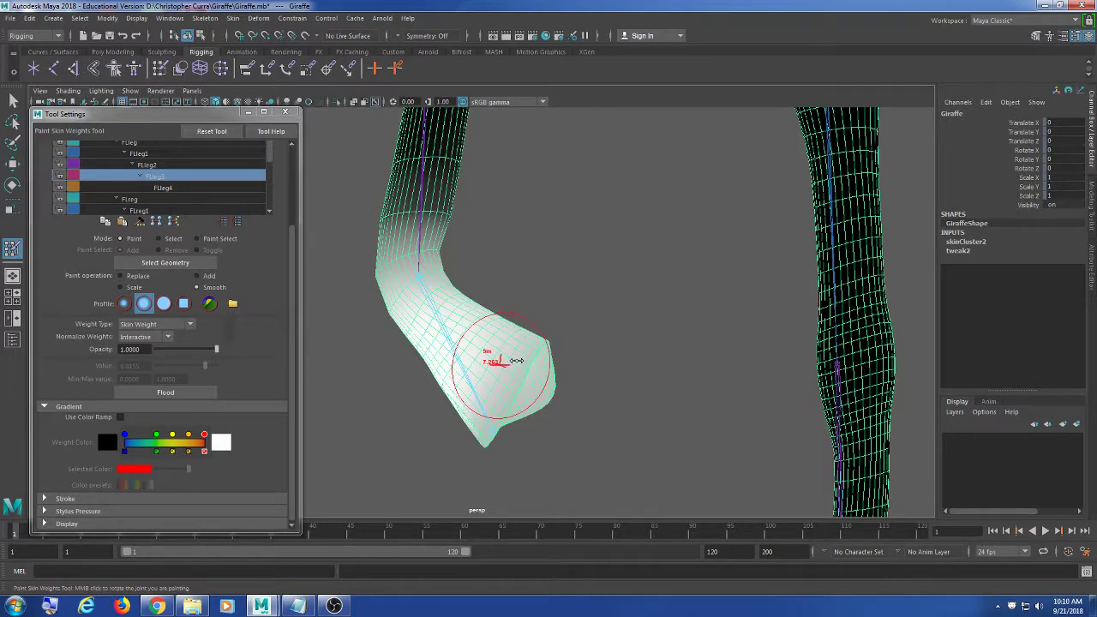
pyautogui.scroll(-6, 502, 364)
pyautogui.keyDown('alt'); pyautogui.moveTo(535, 184); pyautogui.dragTo(464, 289, button='middle'); pyautogui.keyUp('alt')
pyautogui.scroll(5, 485, 272)
pyautogui.keyDown('alt'); pyautogui.moveTo(464, 289); pyautogui.dragTo(466, 340); pyautogui.keyUp('alt')
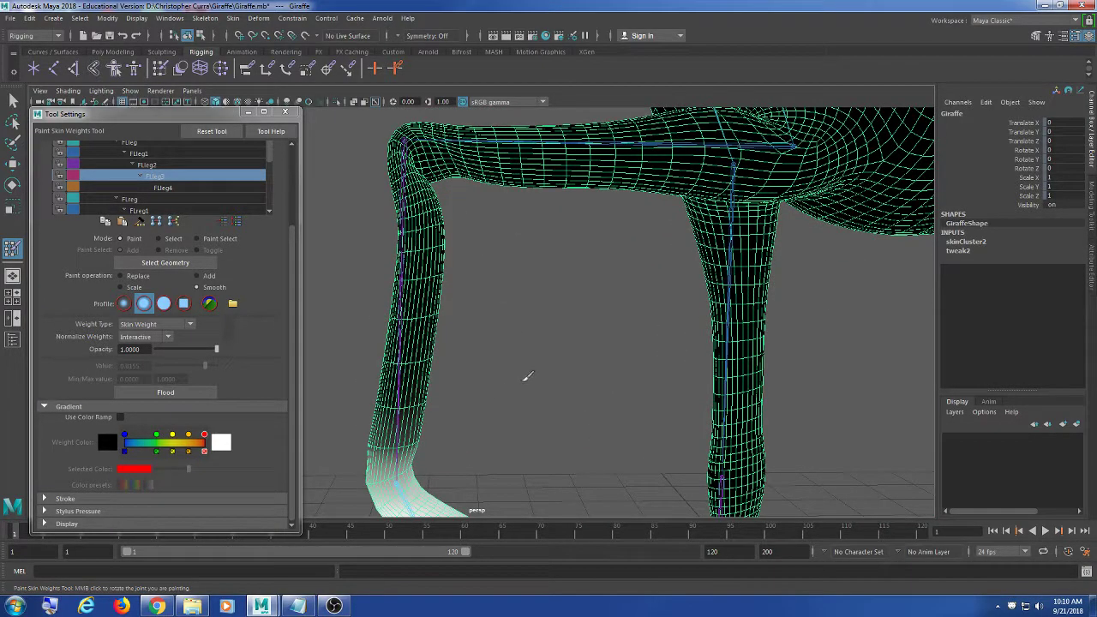
pyautogui.keyDown('alt'); pyautogui.moveTo(532, 414); pyautogui.dragTo(538, 211, button='middle'); pyautogui.keyUp('alt')
pyautogui.scroll(3, 507, 267)
pyautogui.keyDown('alt'); pyautogui.moveTo(510, 330); pyautogui.dragTo(519, 259, button='middle'); pyautogui.keyUp('alt')
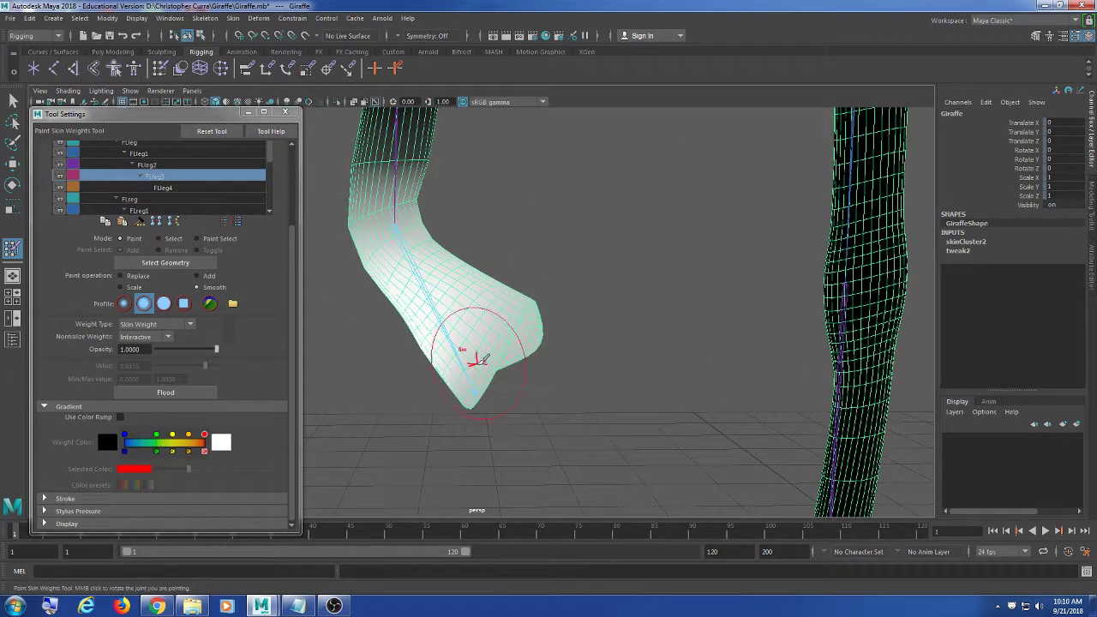
pyautogui.keyDown('alt'); pyautogui.moveTo(497, 340); pyautogui.dragTo(520, 335); pyautogui.keyUp('alt')
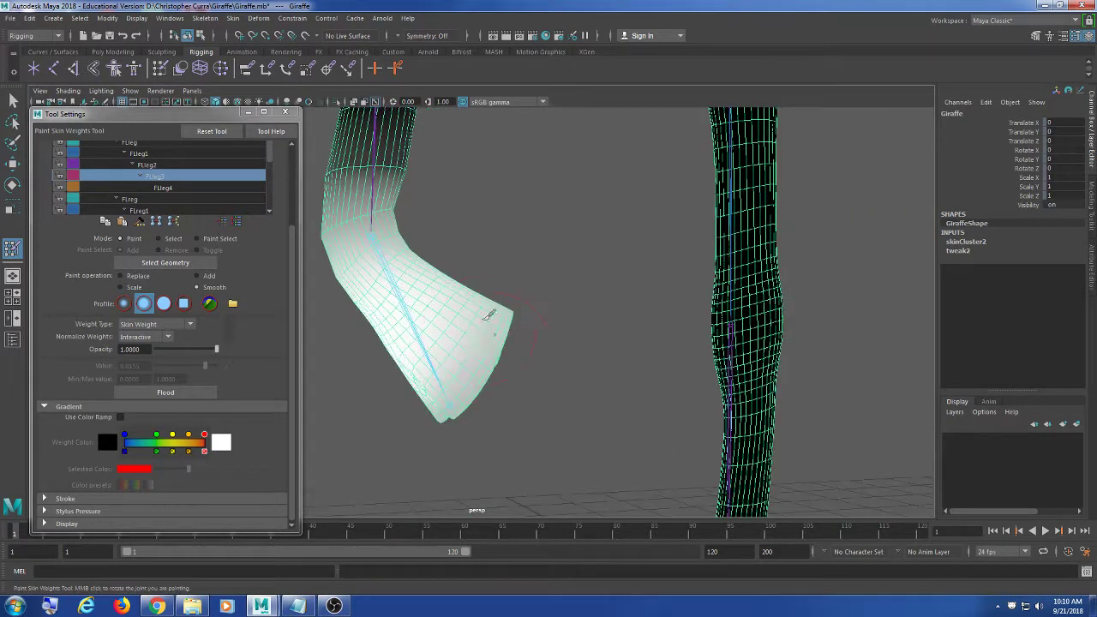
pyautogui.keyDown('alt'); pyautogui.moveTo(466, 362); pyautogui.dragTo(489, 356); pyautogui.keyUp('alt')
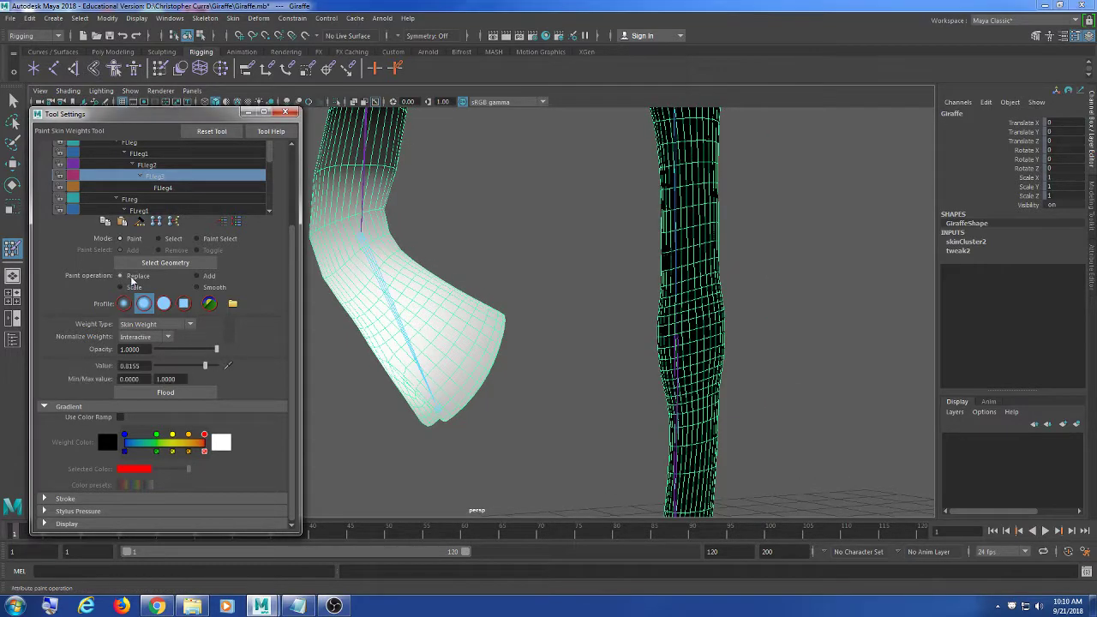
# Replace the FLleg3 weights on both sides and the underside of the raised hoof with value 0.8155
pyautogui.moveTo(437, 379)
pyautogui.mouseDown()
pyautogui.moveTo(425, 413)
pyautogui.moveTo(459, 388)
pyautogui.moveTo(674, 397)
pyautogui.moveTo(534, 365)
pyautogui.moveTo(529, 341)
pyautogui.mouseUp()
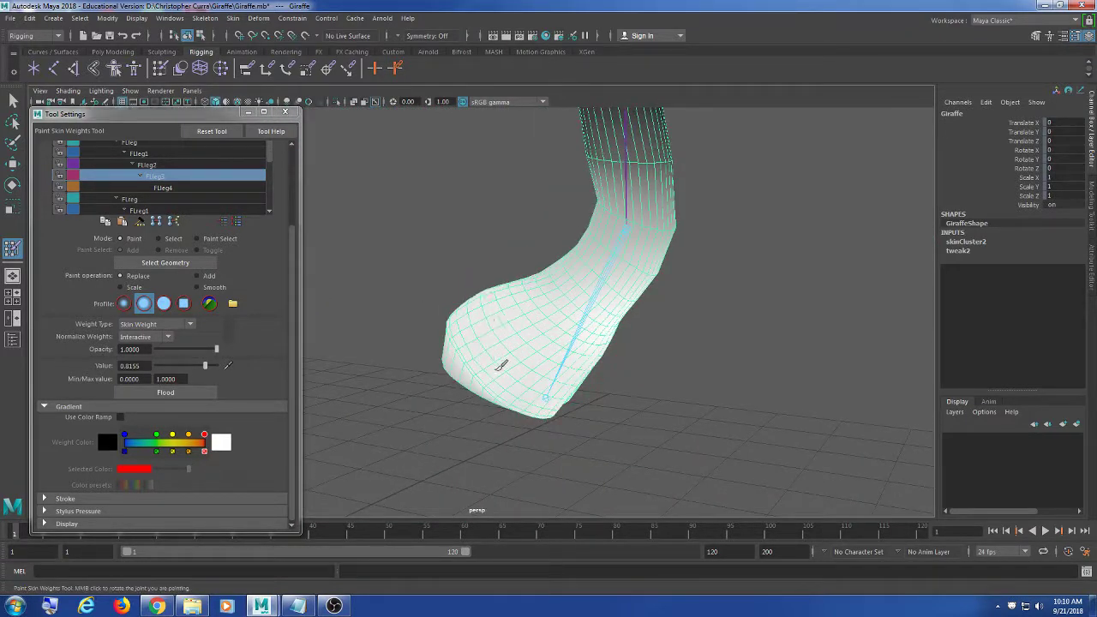
pyautogui.keyDown('alt'); pyautogui.moveTo(560, 387); pyautogui.dragTo(571, 365); pyautogui.keyUp('alt')
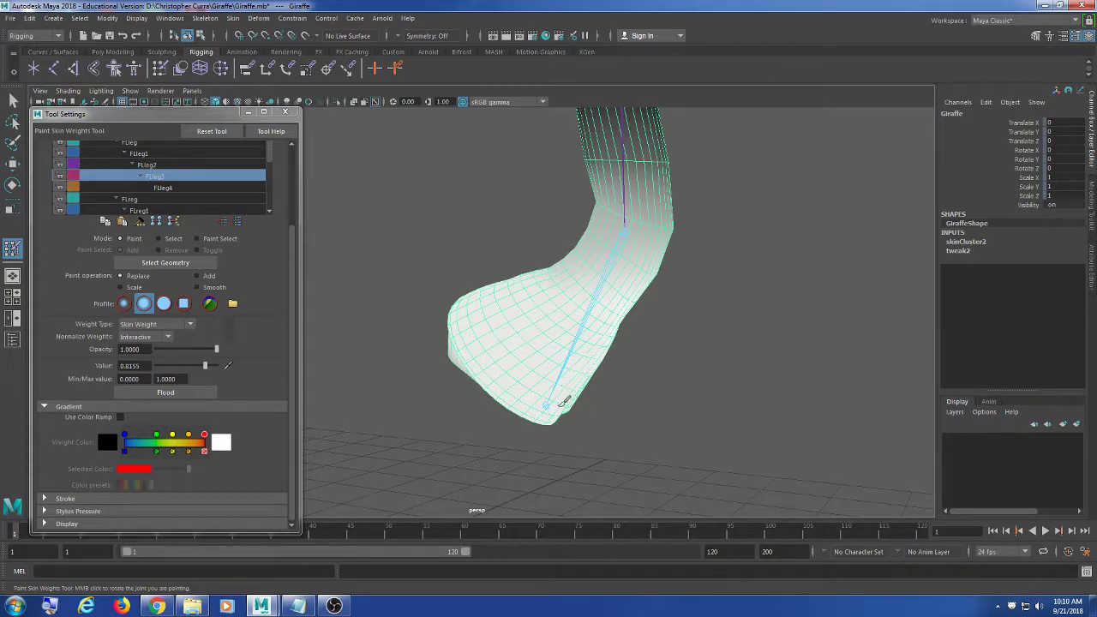
pyautogui.keyDown('alt'); pyautogui.moveTo(564, 403); pyautogui.dragTo(520, 440); pyautogui.keyUp('alt')
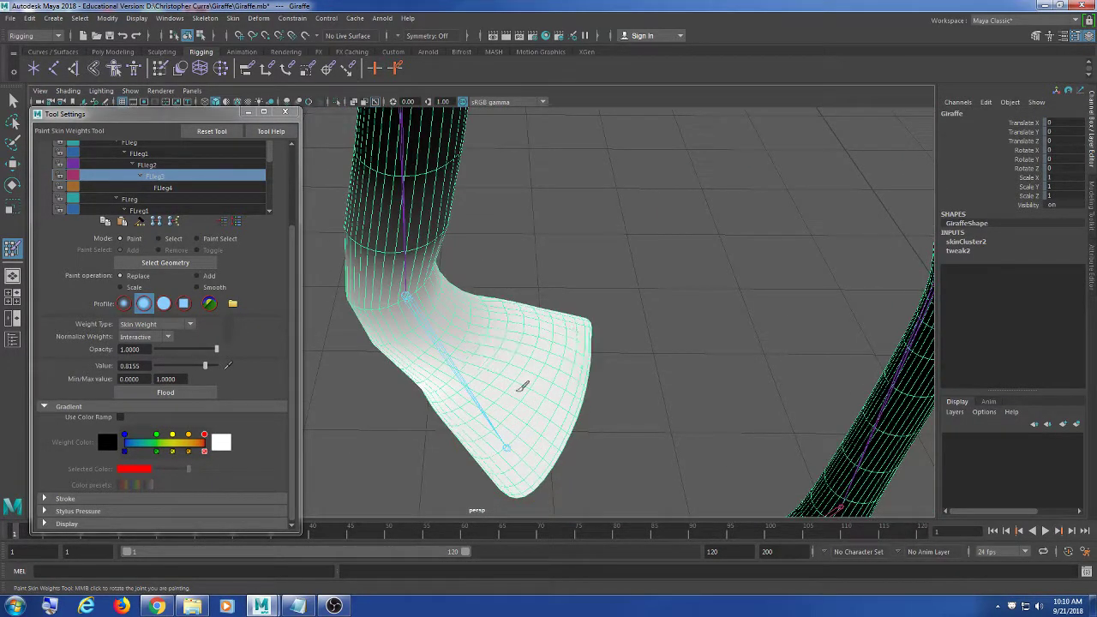
pyautogui.keyDown('alt'); pyautogui.moveTo(522, 387); pyautogui.dragTo(583, 441); pyautogui.keyUp('alt')
pyautogui.keyDown('alt'); pyautogui.moveTo(470, 422); pyautogui.dragTo(542, 378, button='middle'); pyautogui.keyUp('alt')
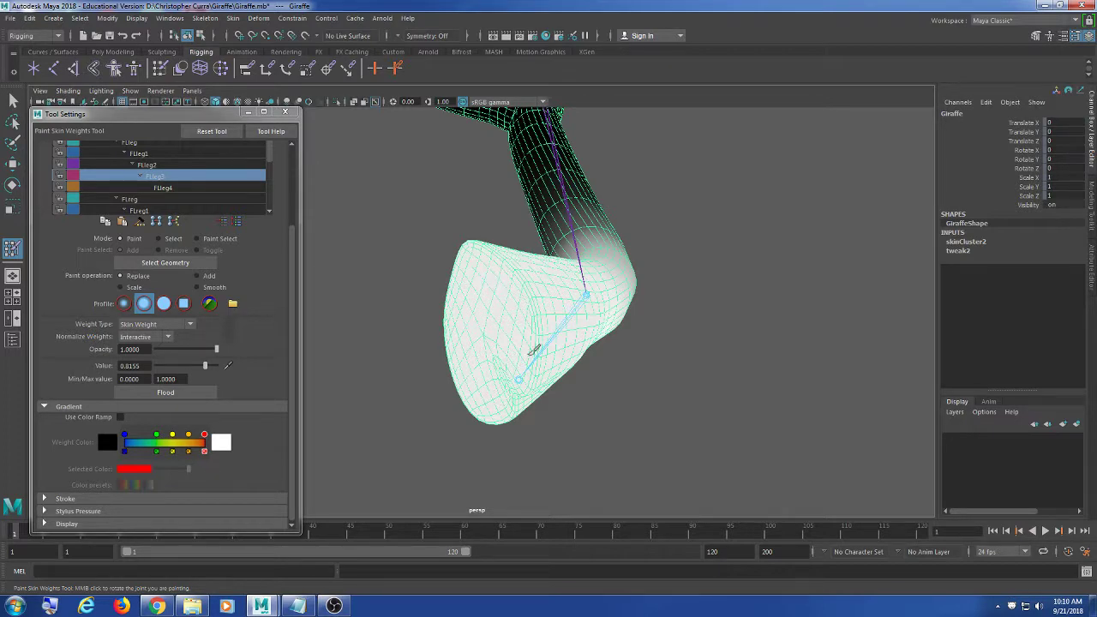
pyautogui.moveTo(534, 350)
pyautogui.keyDown('alt'); pyautogui.mouseDown()
pyautogui.moveTo(520, 372)
pyautogui.moveTo(518, 298)
pyautogui.mouseUp(); pyautogui.keyUp('alt')
pyautogui.moveTo(533, 362)
pyautogui.keyDown('alt'); pyautogui.mouseDown()
pyautogui.moveTo(588, 237)
pyautogui.moveTo(490, 289)
pyautogui.moveTo(549, 314)
pyautogui.moveTo(511, 354)
pyautogui.moveTo(454, 274)
pyautogui.moveTo(558, 336)
pyautogui.moveTo(525, 374)
pyautogui.mouseUp(); pyautogui.keyUp('alt')
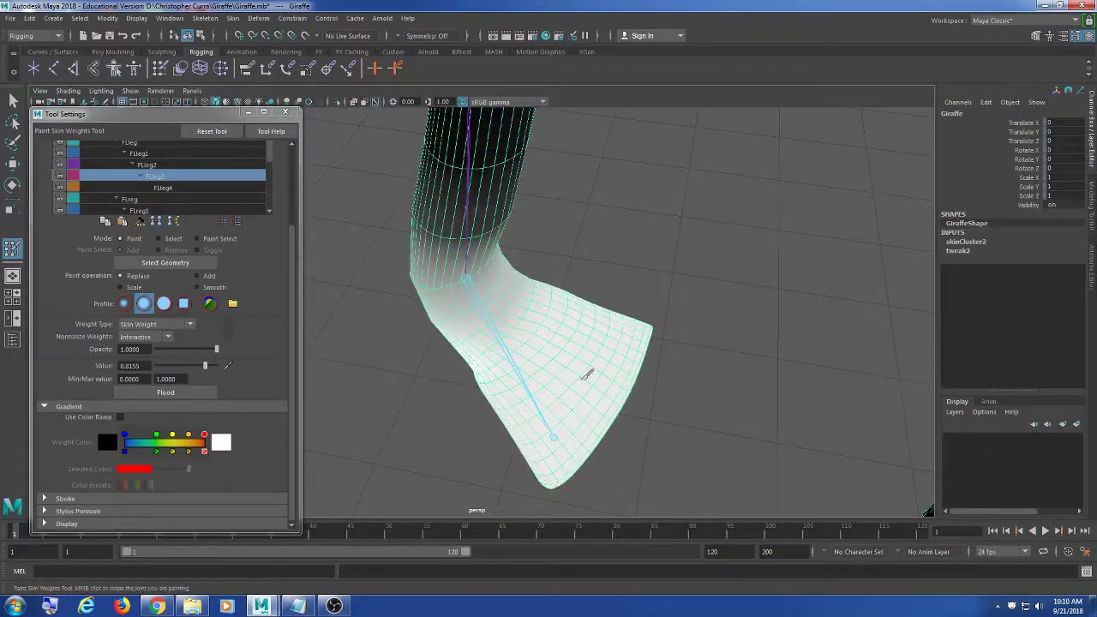
# Fill the remaining FLleg3 weights around the hoof and lower leg with value 0.8155, and leave weight painting
pyautogui.moveTo(534, 429)
pyautogui.keyDown('alt'); pyautogui.mouseDown()
pyautogui.moveTo(588, 314)
pyautogui.moveTo(545, 403)
pyautogui.mouseUp(); pyautogui.keyUp('alt')
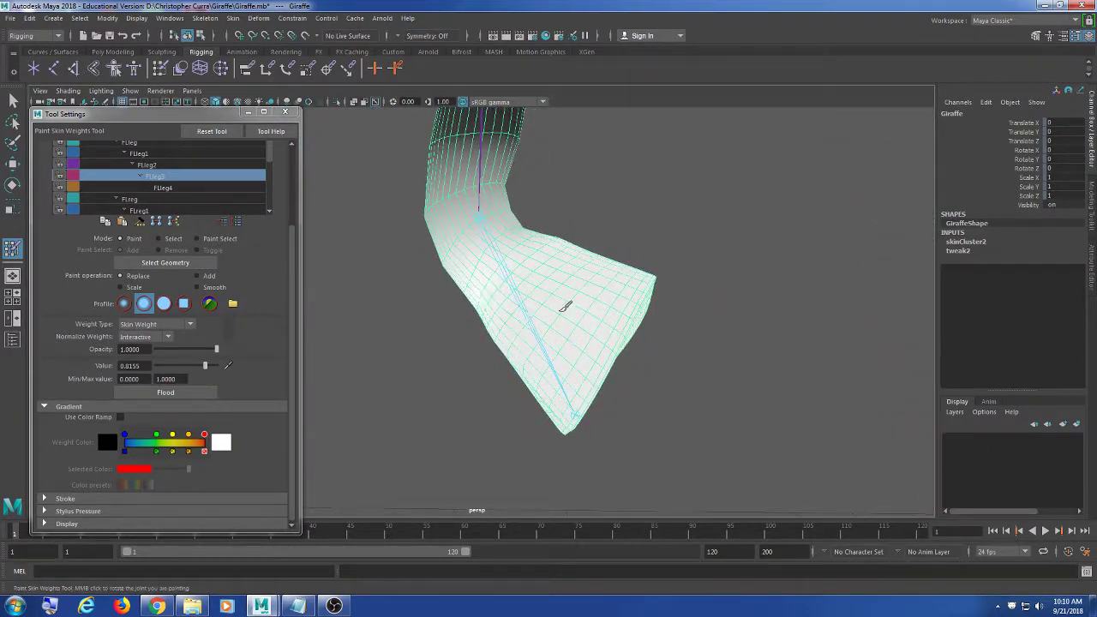
pyautogui.moveTo(561, 351)
pyautogui.keyDown('alt'); pyautogui.mouseDown()
pyautogui.moveTo(565, 369)
pyautogui.moveTo(715, 301)
pyautogui.moveTo(658, 315)
pyautogui.moveTo(600, 300)
pyautogui.moveTo(581, 316)
pyautogui.moveTo(592, 325)
pyautogui.mouseUp(); pyautogui.keyUp('alt')
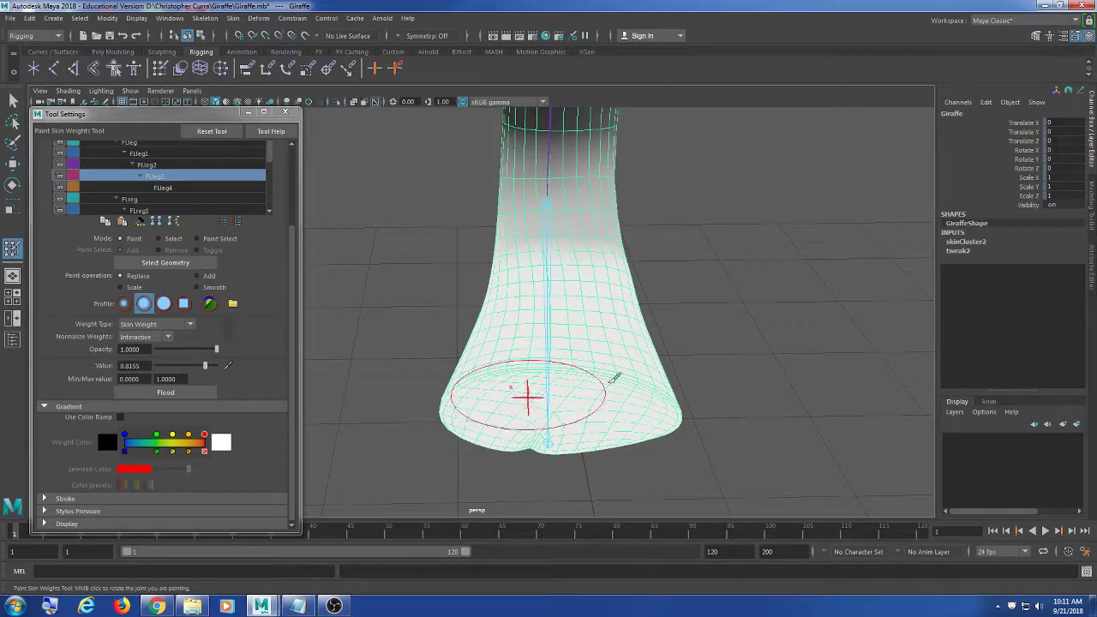
pyautogui.moveTo(527, 391)
pyautogui.keyDown('alt'); pyautogui.mouseDown()
pyautogui.moveTo(485, 348)
pyautogui.moveTo(752, 323)
pyautogui.moveTo(676, 331)
pyautogui.moveTo(734, 325)
pyautogui.mouseUp(); pyautogui.keyUp('alt')
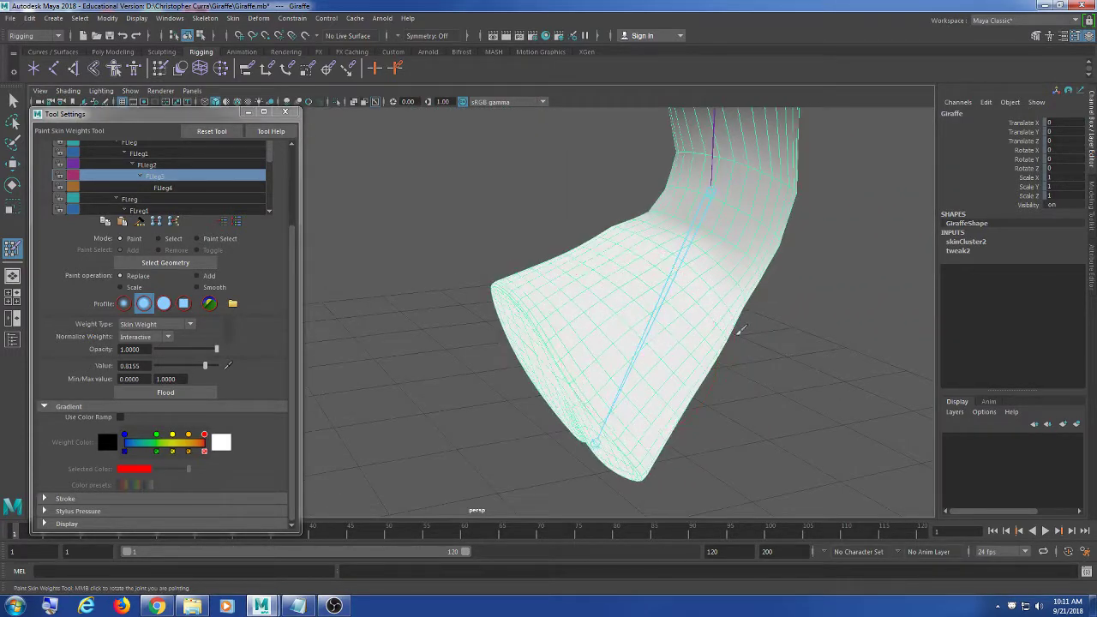
pyautogui.keyDown('alt'); pyautogui.moveTo(588, 326); pyautogui.dragTo(711, 323); pyautogui.keyUp('alt')
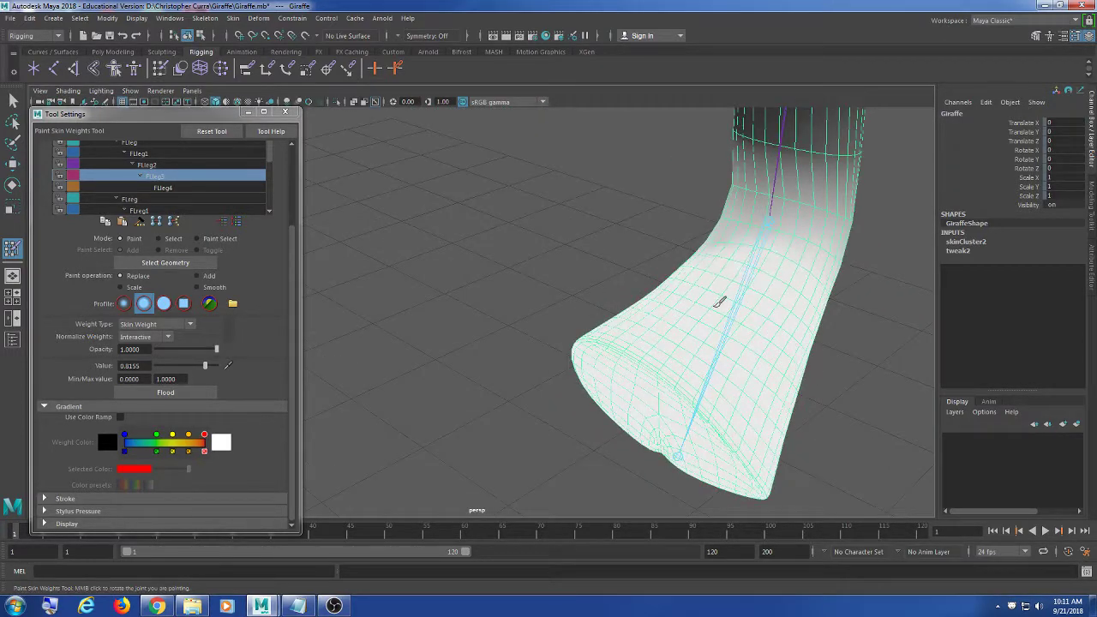
pyautogui.moveTo(647, 302)
pyautogui.keyDown('alt'); pyautogui.mouseDown()
pyautogui.moveTo(729, 254)
pyautogui.moveTo(642, 372)
pyautogui.moveTo(680, 325)
pyautogui.mouseUp(); pyautogui.keyUp('alt')
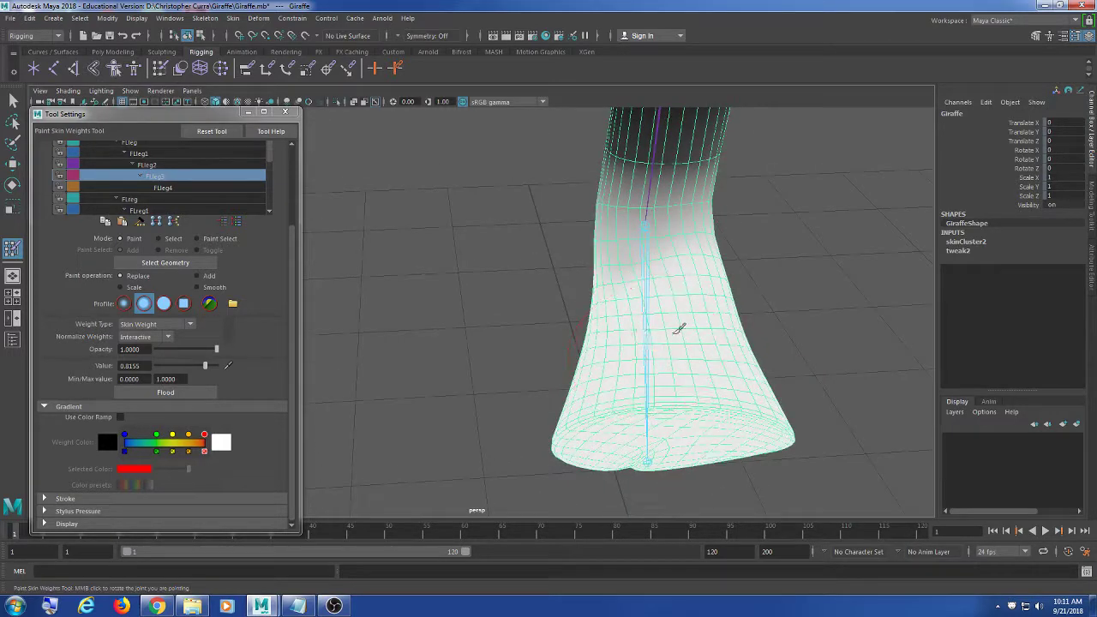
pyautogui.keyDown('alt'); pyautogui.moveTo(605, 306); pyautogui.dragTo(639, 320); pyautogui.keyUp('alt')
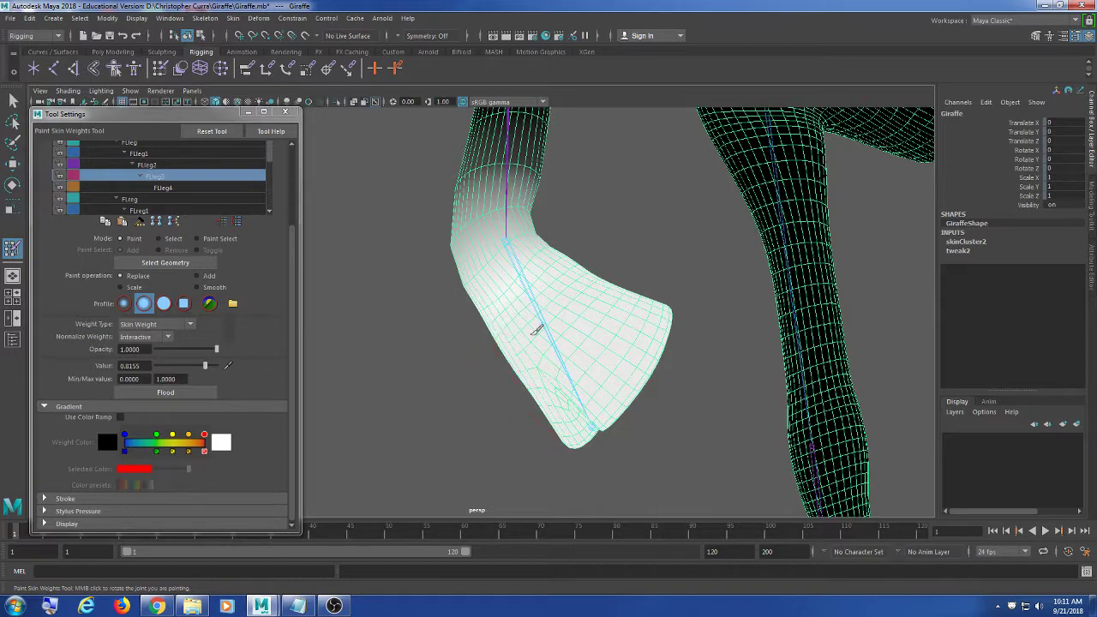
pyautogui.moveTo(602, 410)
pyautogui.keyDown('alt'); pyautogui.mouseDown()
pyautogui.moveTo(543, 385)
pyautogui.moveTo(717, 351)
pyautogui.moveTo(772, 275)
pyautogui.mouseUp(); pyautogui.keyUp('alt')
pyautogui.keyDown('alt'); pyautogui.moveTo(730, 327); pyautogui.dragTo(558, 380); pyautogui.keyUp('alt')
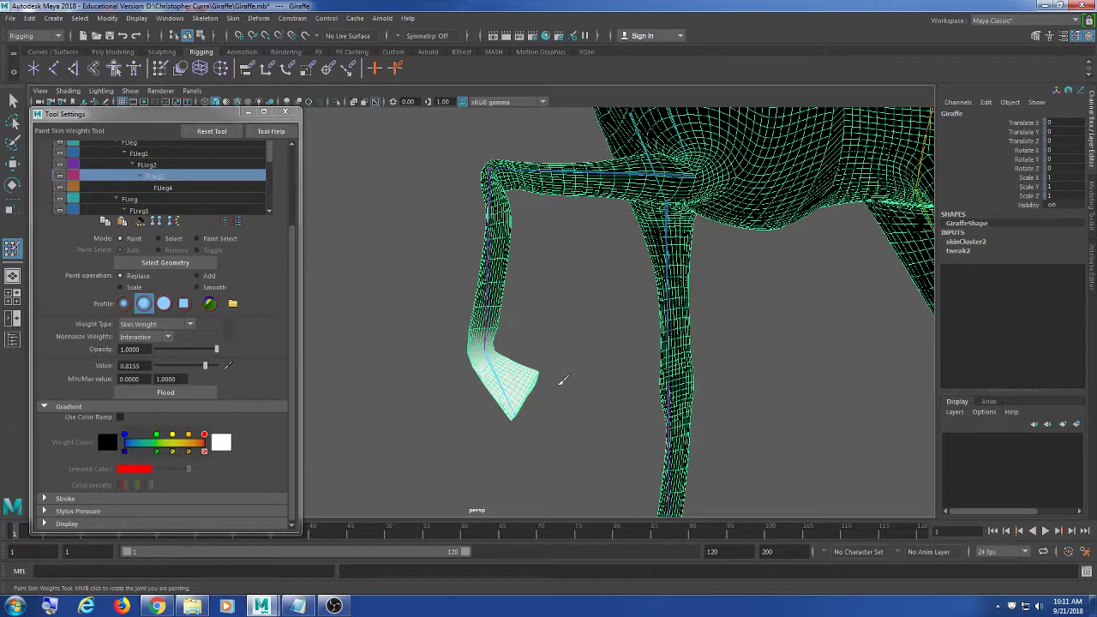
pyautogui.click(285, 113)
pyautogui.scroll(-5, 390, 207)
pyautogui.click(13, 101)
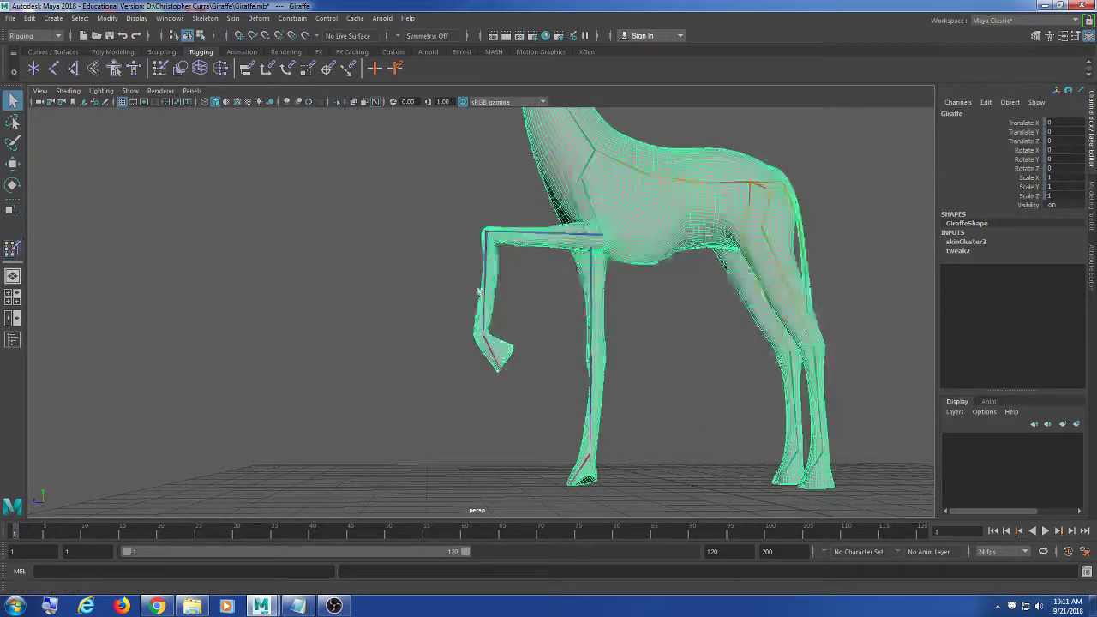
# Examine the raised front left leg's knee bend and inner crease up close, both plain and with the mesh wireframe highlighted
pyautogui.scroll(6, 363, 306)
pyautogui.keyDown('alt'); pyautogui.moveTo(540, 370); pyautogui.dragTo(390, 358); pyautogui.keyUp('alt')
pyautogui.moveTo(410, 178); pyautogui.dragTo(438, 288)
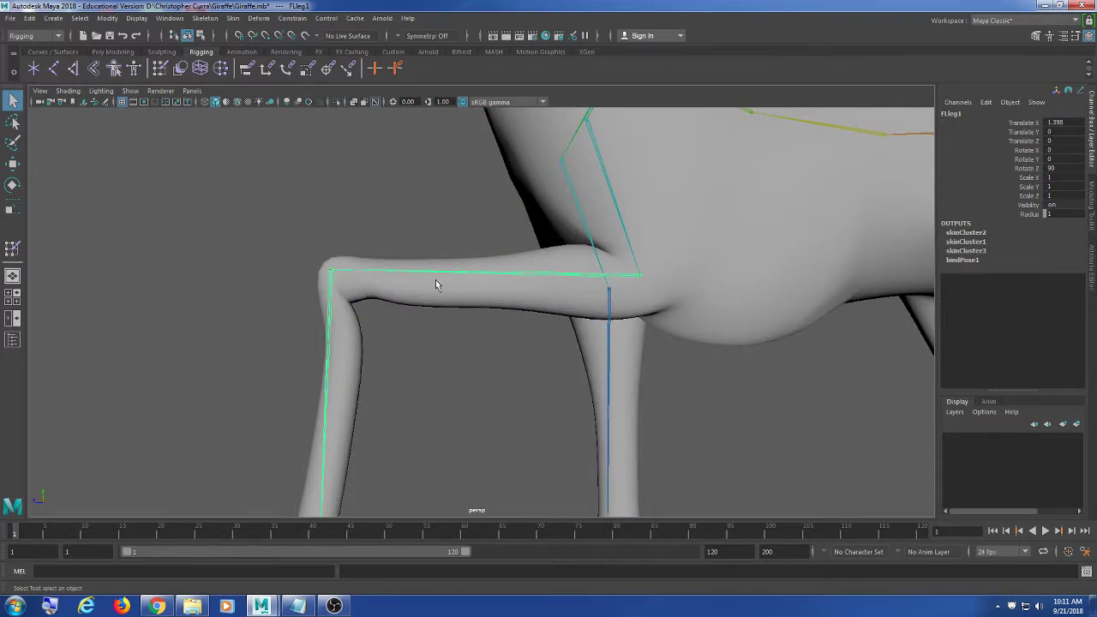
pyautogui.scroll(5, 323, 305)
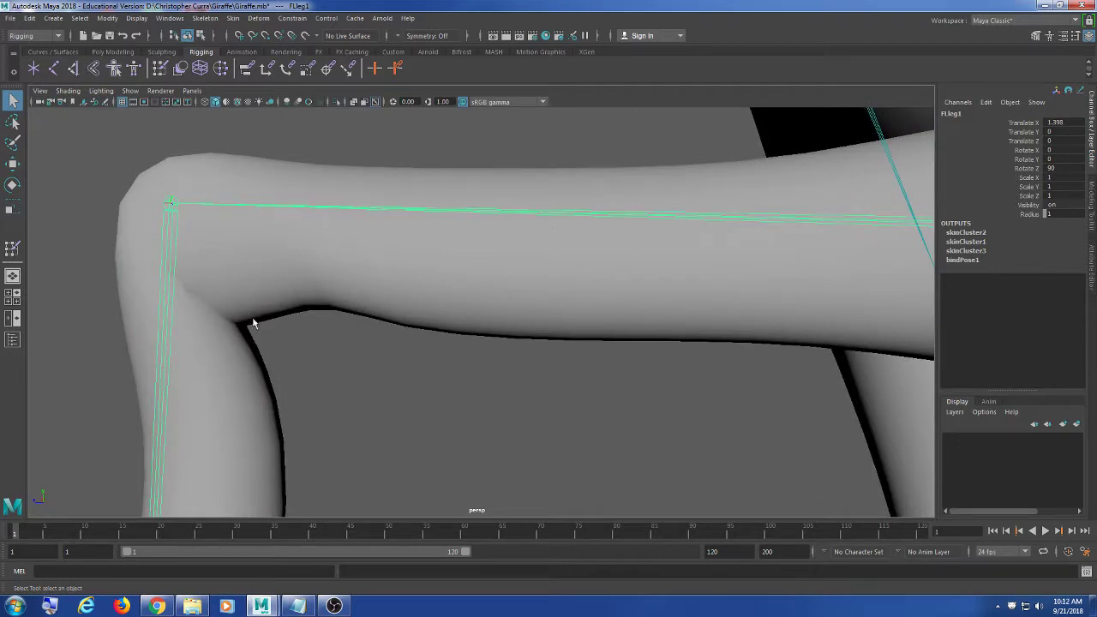
pyautogui.moveTo(319, 317); pyautogui.dragTo(317, 315)
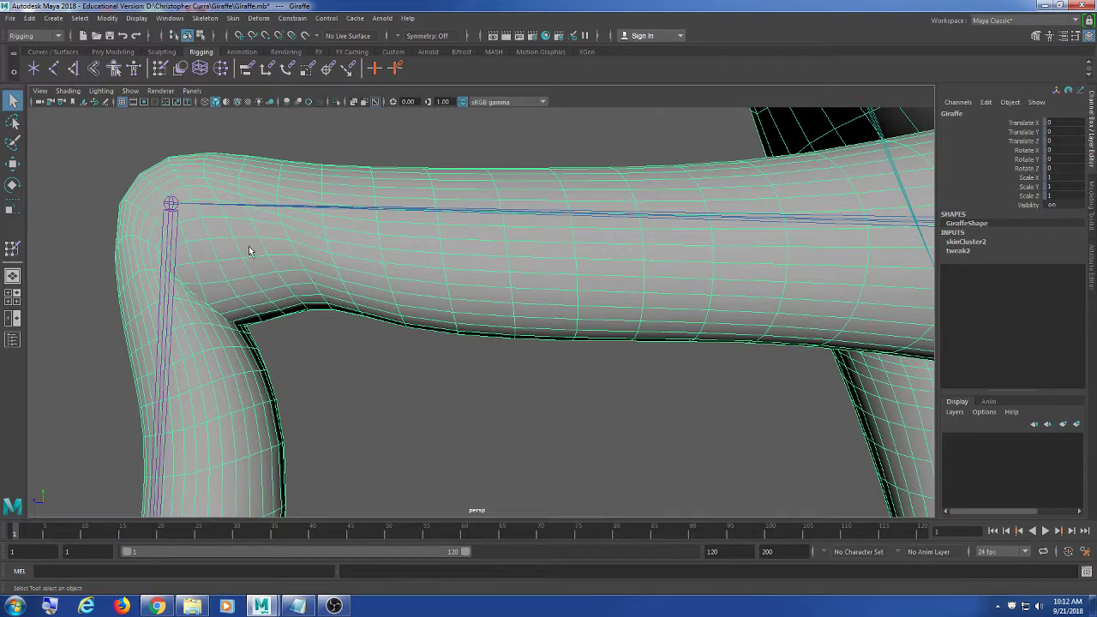
pyautogui.keyDown('alt'); pyautogui.moveTo(300, 324); pyautogui.dragTo(471, 406); pyautogui.keyUp('alt')
pyautogui.scroll(5, 470, 406)
pyautogui.scroll(-5, 465, 403)
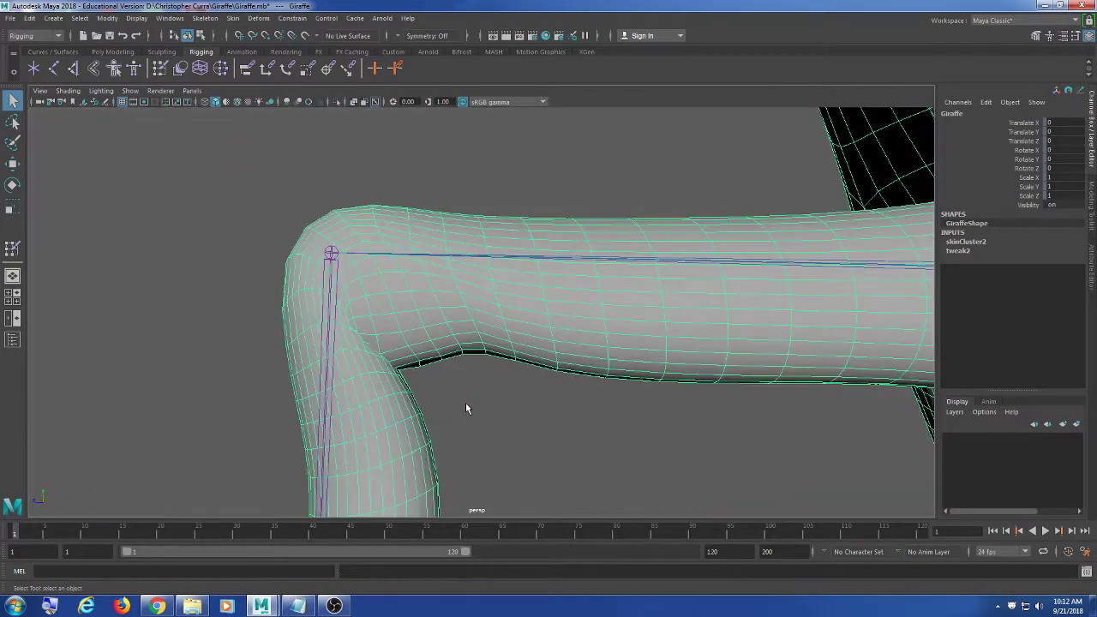
# Raise the other front leg by rotating its upper joint FLreg1 to exactly 90 degrees on Z
pyautogui.scroll(-6, 466, 405)
pyautogui.keyDown('alt'); pyautogui.moveTo(476, 421); pyautogui.dragTo(502, 326); pyautogui.keyUp('alt')
pyautogui.click(452, 262)
pyautogui.press('e')
pyautogui.moveTo(461, 203); pyautogui.dragTo(984, 144)
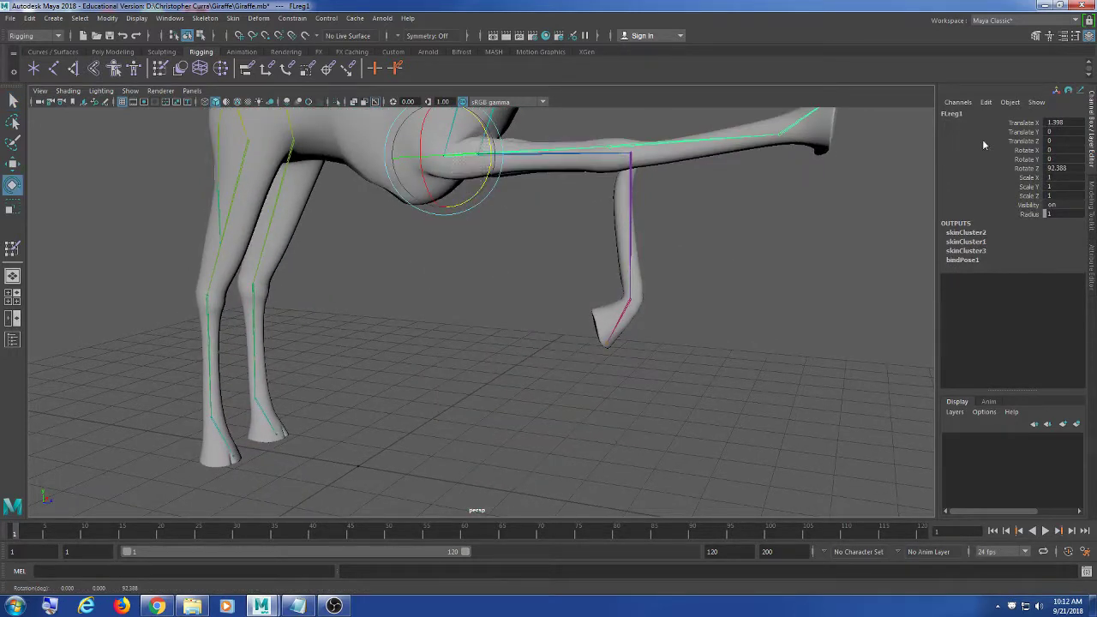
pyautogui.doubleClick(1061, 168)
pyautogui.write('90')
pyautogui.press('Return')
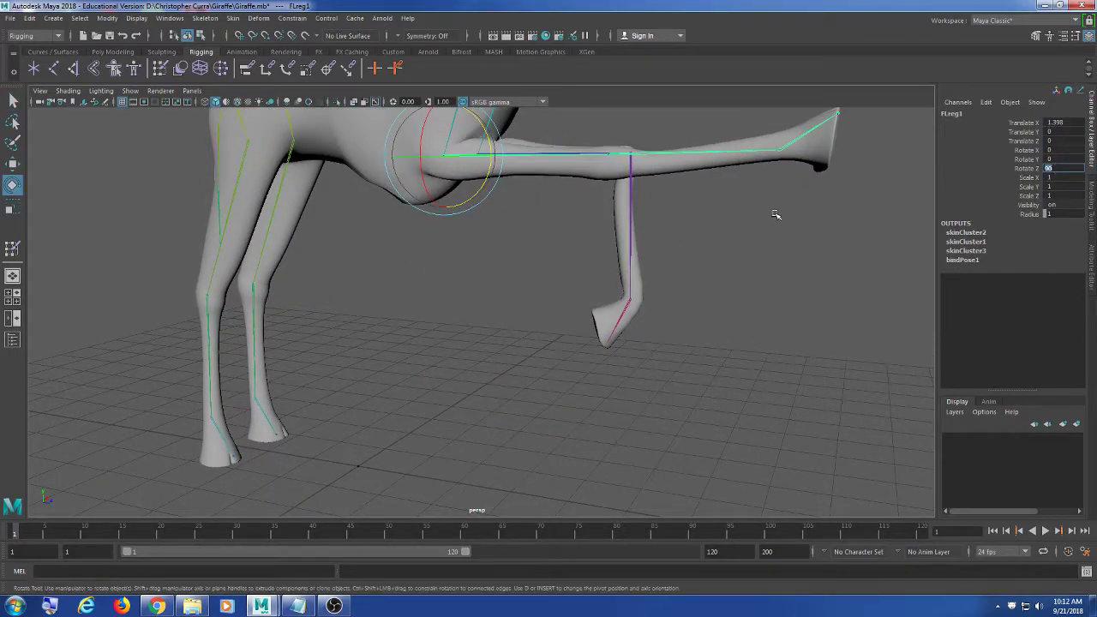
# Bend that leg's knee by setting the FLreg2 joint's Z rotation to -90 degrees
pyautogui.keyDown('alt'); pyautogui.moveTo(600, 283); pyautogui.dragTo(466, 350); pyautogui.keyUp('alt')
pyautogui.click(507, 251)
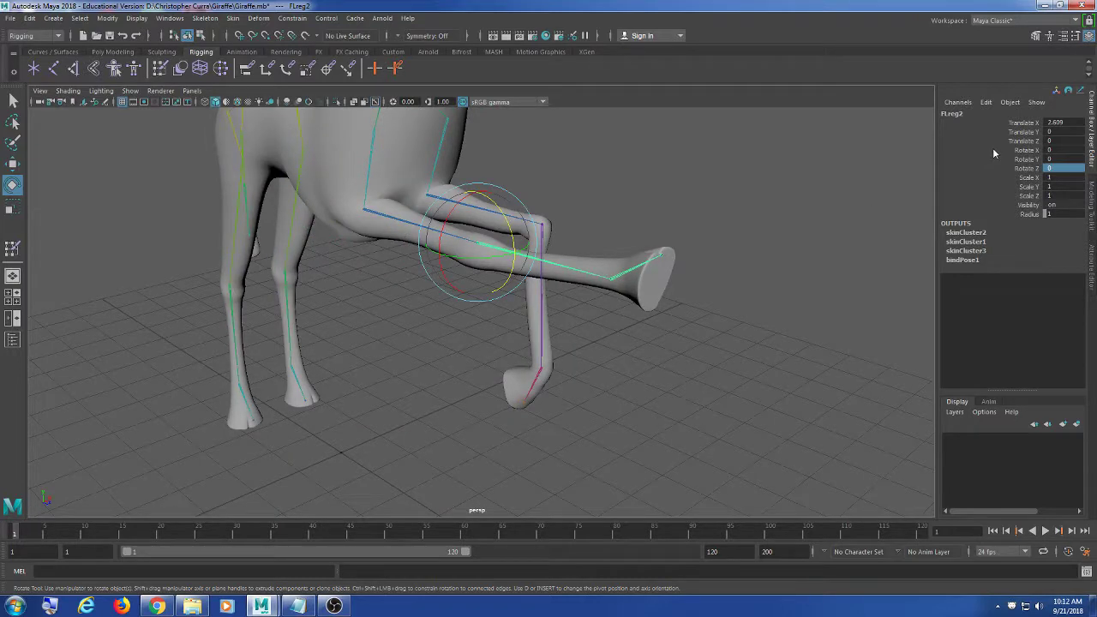
pyautogui.moveTo(504, 212); pyautogui.dragTo(518, 293)
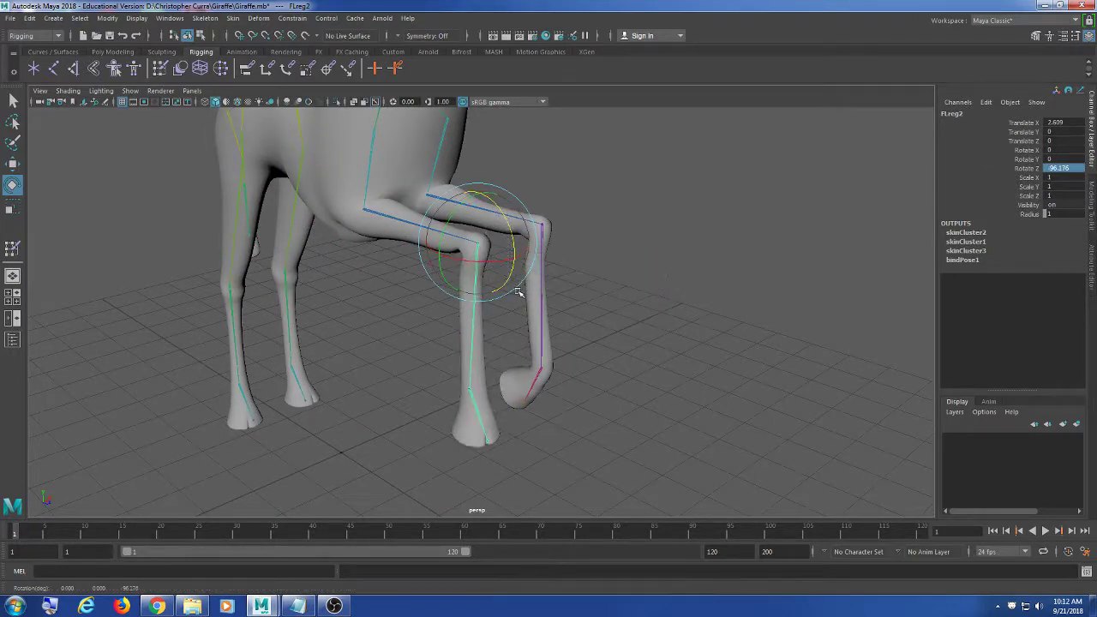
pyautogui.click(1069, 168)
pyautogui.write('90')
pyautogui.press('Return')
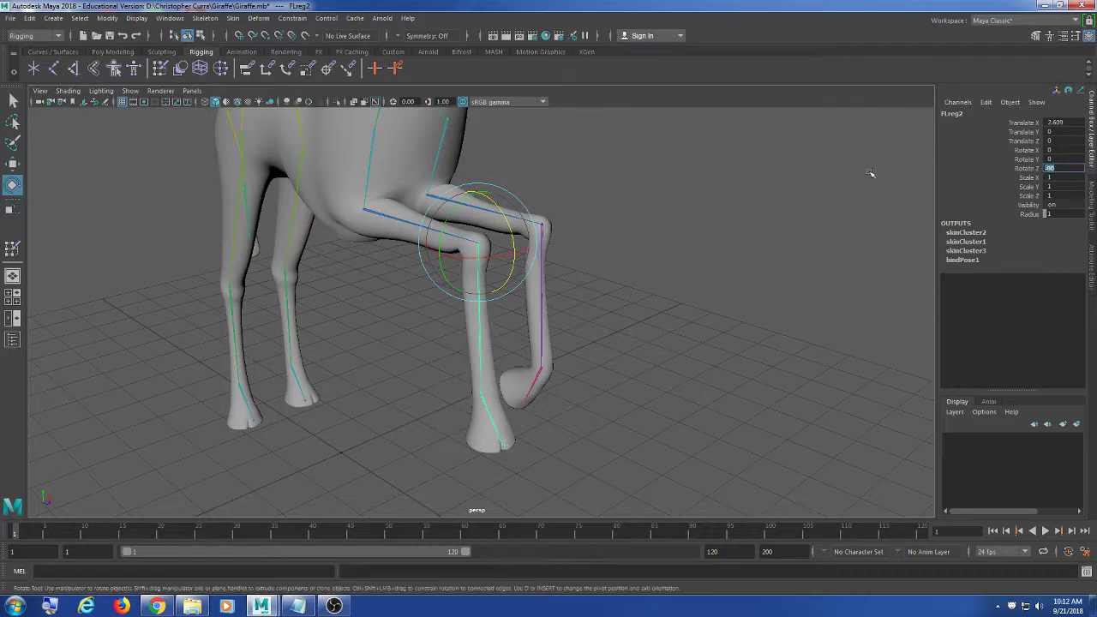
# Fold the same leg's hoof back by rotating the FLreg3 joint to about -60 degrees on Z
pyautogui.click(485, 418)
pyautogui.moveTo(511, 371); pyautogui.dragTo(516, 417)
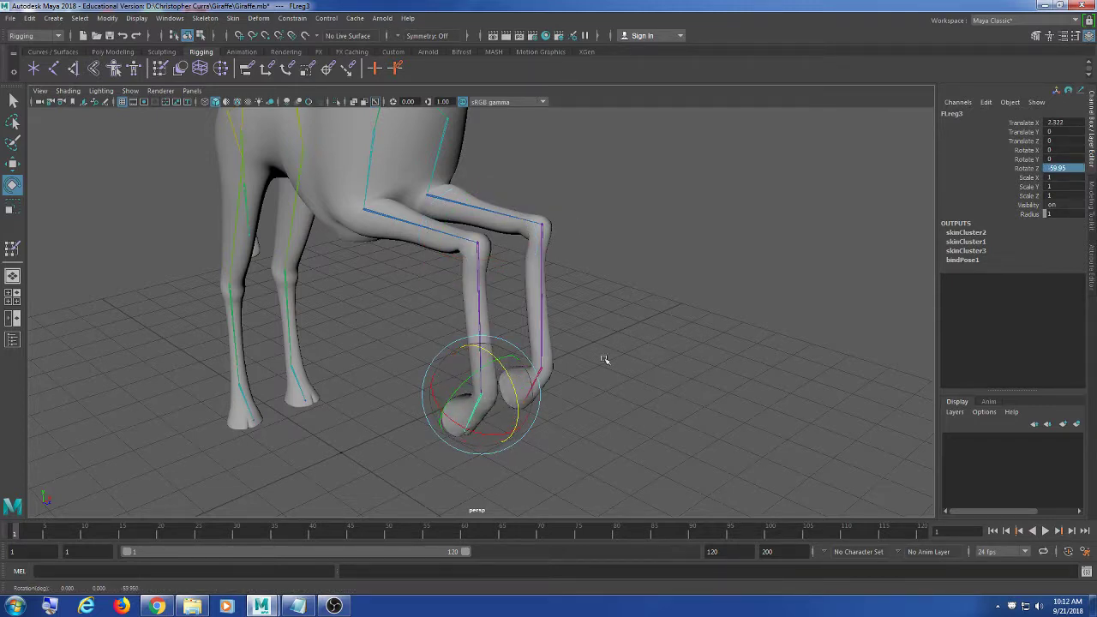
pyautogui.click(1062, 168)
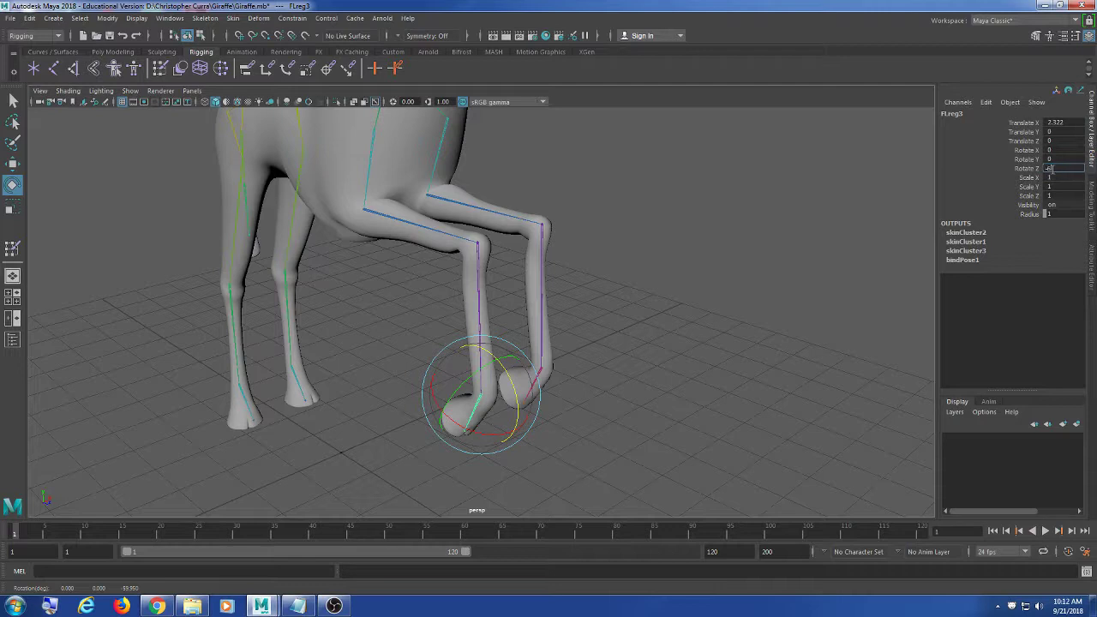
pyautogui.click(621, 241)
# Compare the two bent front legs from several angles, with the giraffe mesh selected and deselected
pyautogui.keyDown('alt'); pyautogui.moveTo(622, 241); pyautogui.dragTo(459, 281); pyautogui.keyUp('alt')
pyautogui.keyDown('alt'); pyautogui.moveTo(364, 249); pyautogui.dragTo(264, 330); pyautogui.keyUp('alt')
pyautogui.keyDown('alt'); pyautogui.moveTo(216, 338); pyautogui.dragTo(479, 257); pyautogui.keyUp('alt')
pyautogui.click(440, 311)
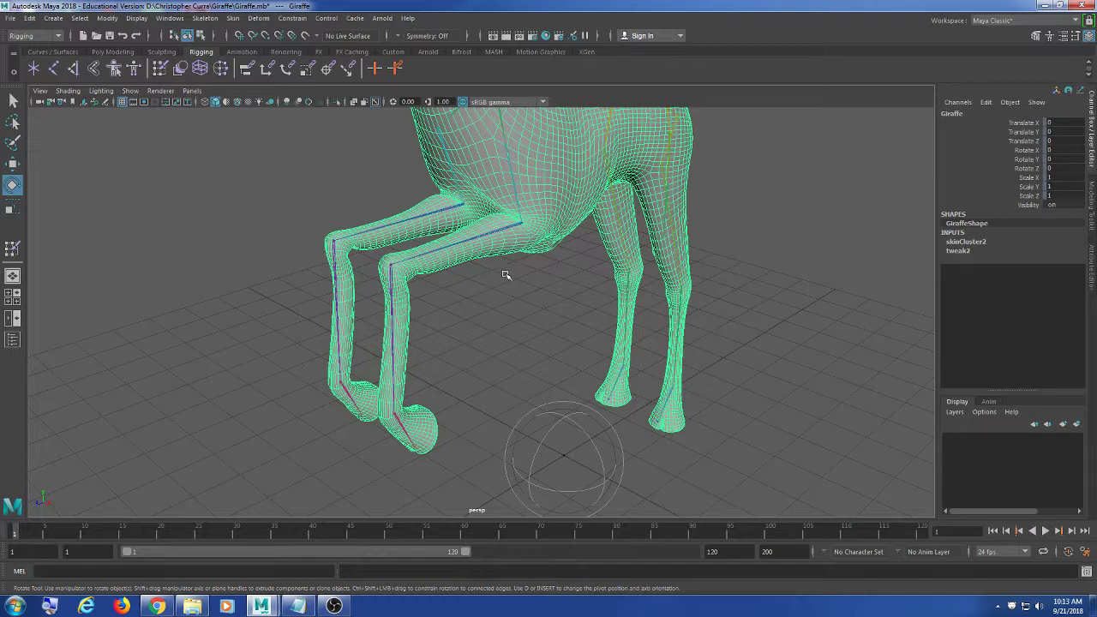
pyautogui.keyDown('alt'); pyautogui.moveTo(509, 273); pyautogui.dragTo(377, 271); pyautogui.keyUp('alt')
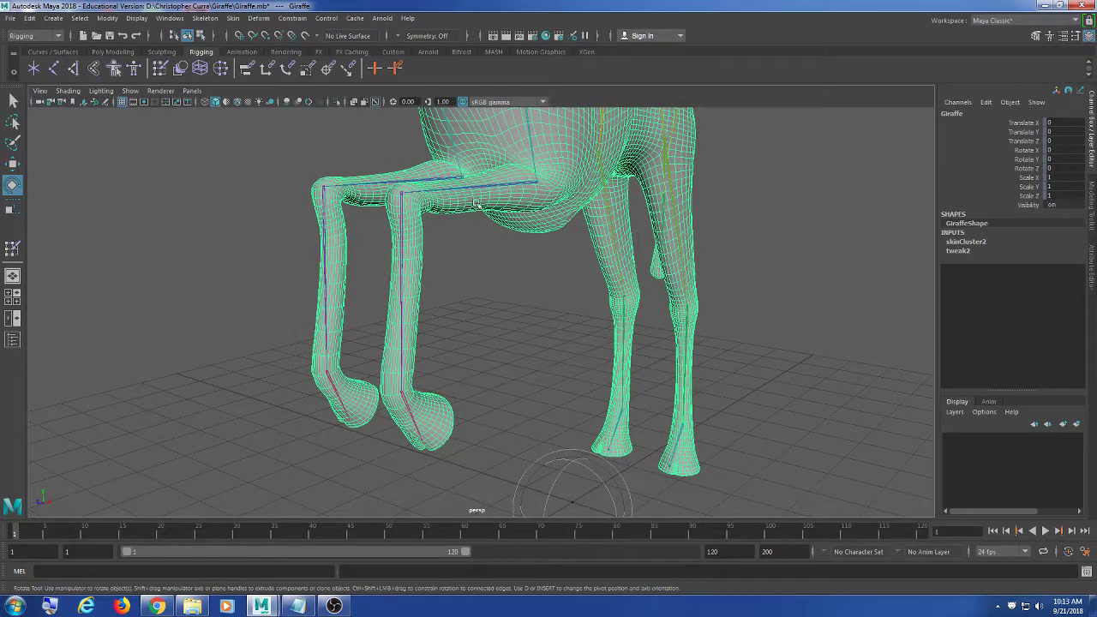
pyautogui.click(558, 285)
pyautogui.keyDown('alt'); pyautogui.moveTo(558, 279); pyautogui.dragTo(428, 274); pyautogui.keyUp('alt')
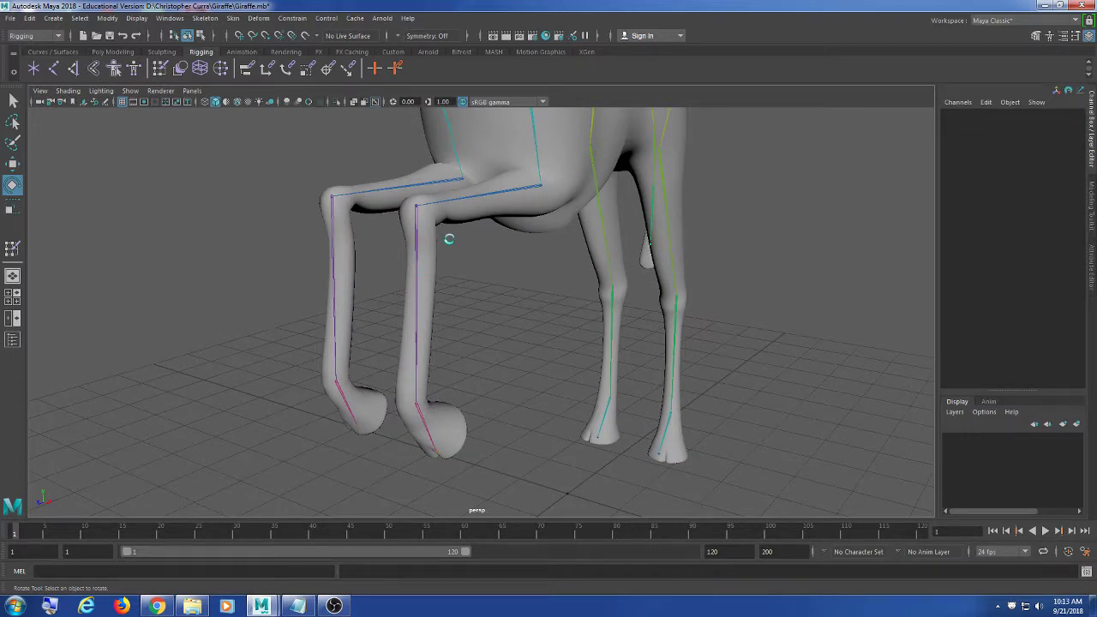
# Start the Paint Skin Weights tool on the giraffe mesh with its settings open and display the FLreg influence's weights
pyautogui.click(526, 229)
pyautogui.press('1')
pyautogui.click(160, 69)
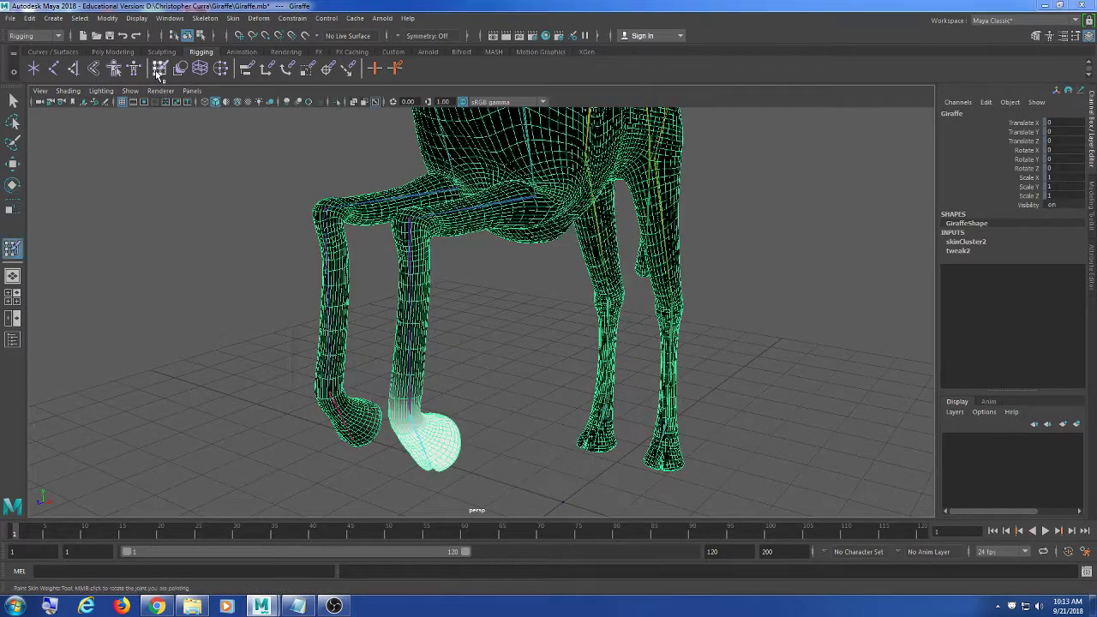
pyautogui.scroll(-7, 178, 263)
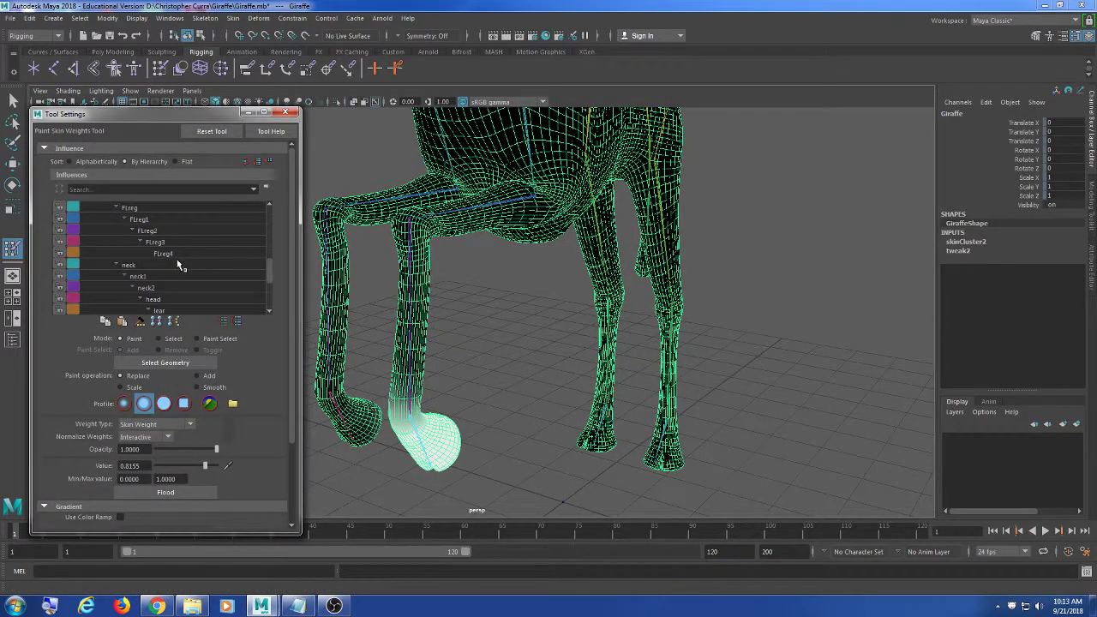
pyautogui.scroll(2, 177, 259)
pyautogui.click(176, 274)
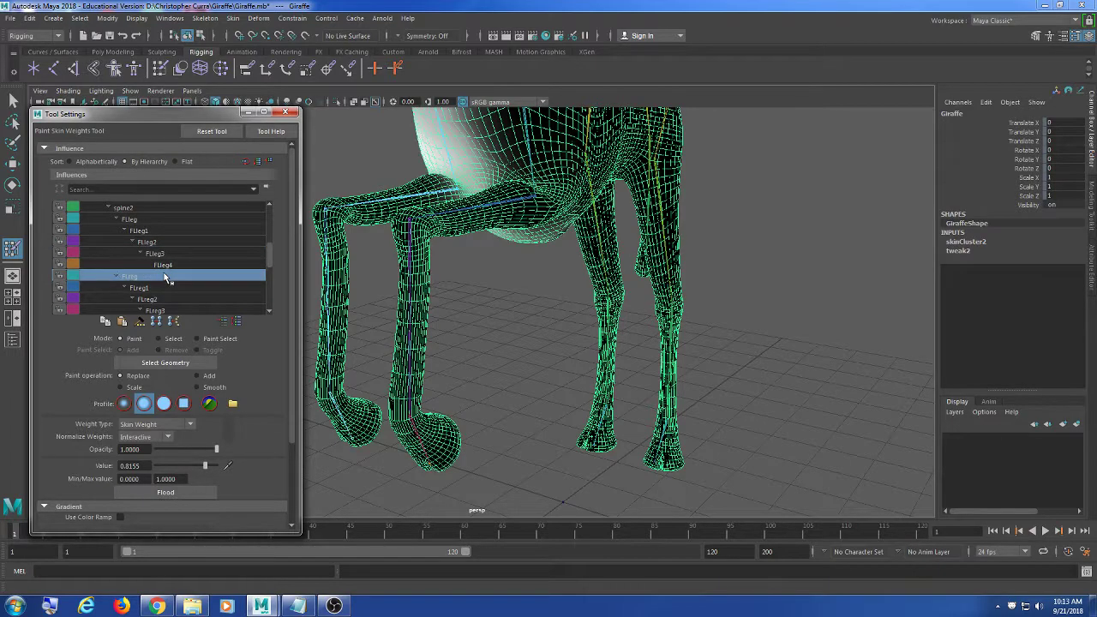
pyautogui.keyDown('alt'); pyautogui.moveTo(568, 316); pyautogui.dragTo(605, 317); pyautogui.keyUp('alt')
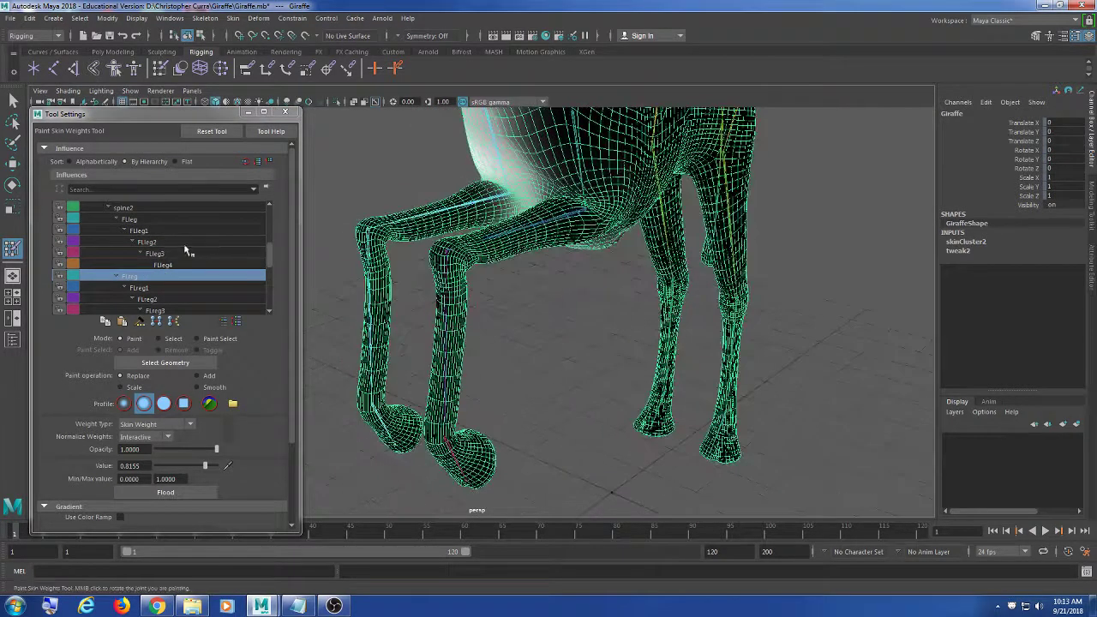
# Display the skin weights of the FLleg influence, followed by those of the FLleg1 influence, on the other front leg
pyautogui.scroll(-2, 189, 293)
pyautogui.scroll(-3, 192, 283)
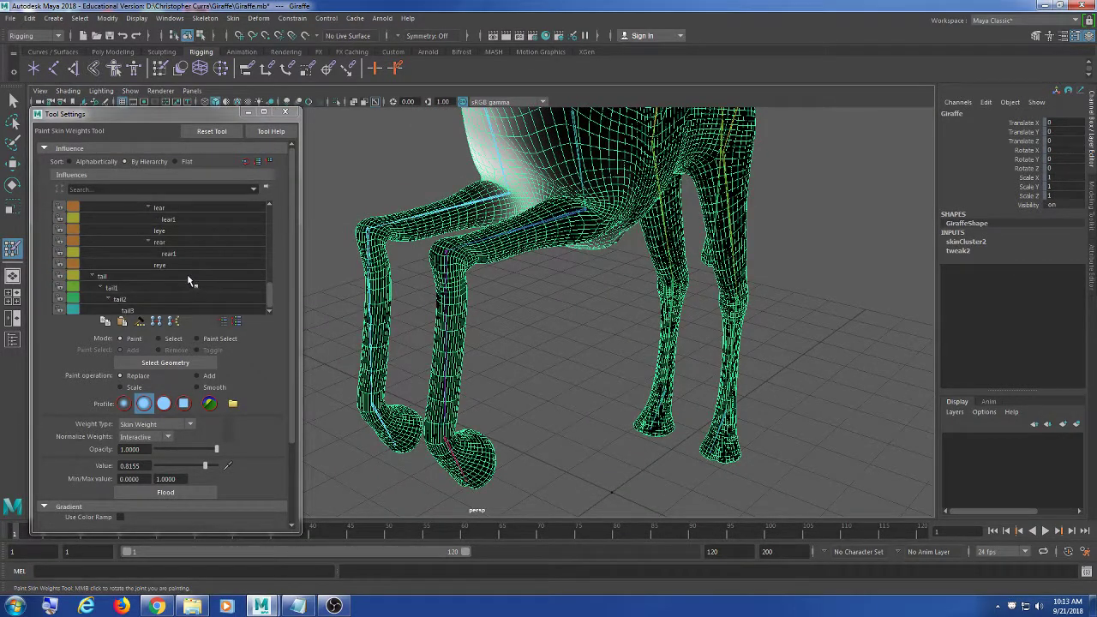
pyautogui.click(187, 275)
pyautogui.scroll(5, 187, 275)
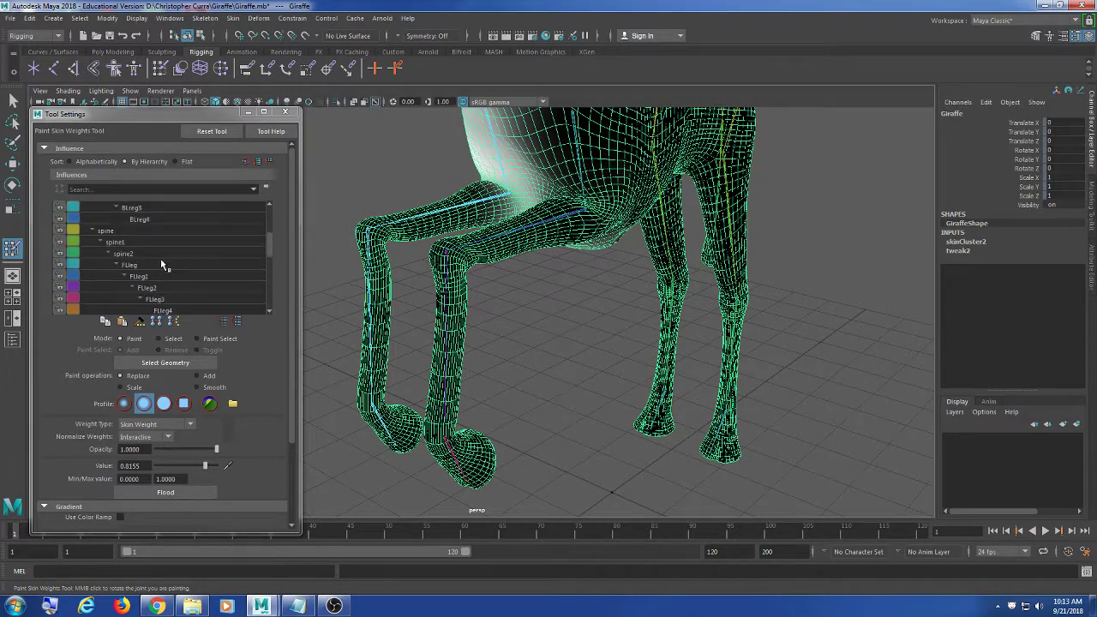
pyautogui.click(167, 265)
pyautogui.keyDown('alt'); pyautogui.moveTo(419, 320); pyautogui.dragTo(555, 306, button='middle'); pyautogui.keyUp('alt')
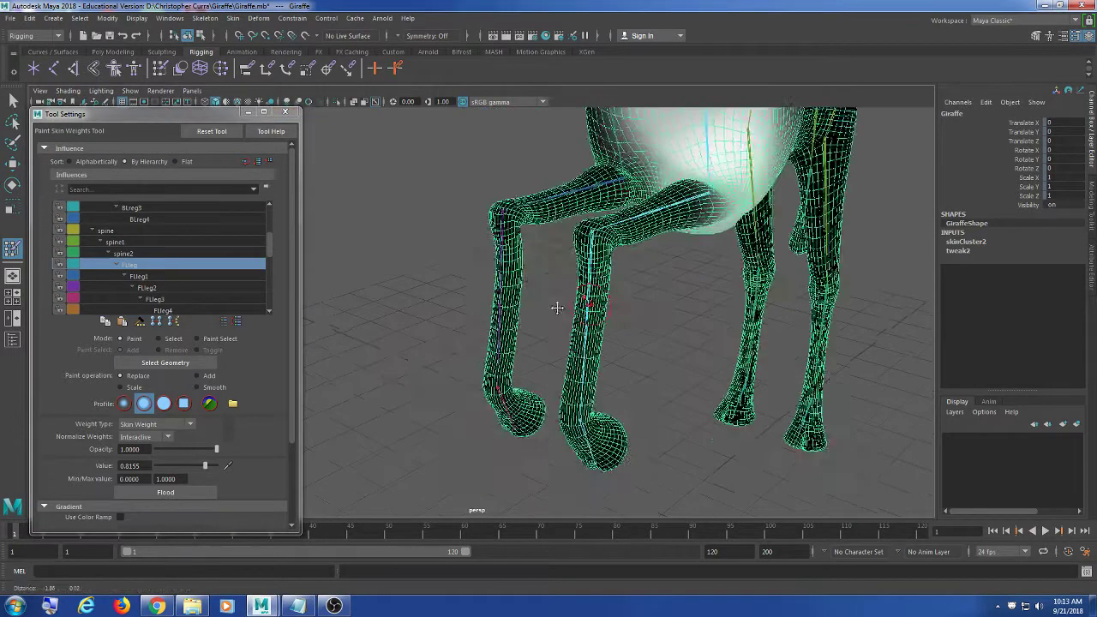
pyautogui.keyDown('alt'); pyautogui.moveTo(556, 306); pyautogui.dragTo(512, 295); pyautogui.keyUp('alt')
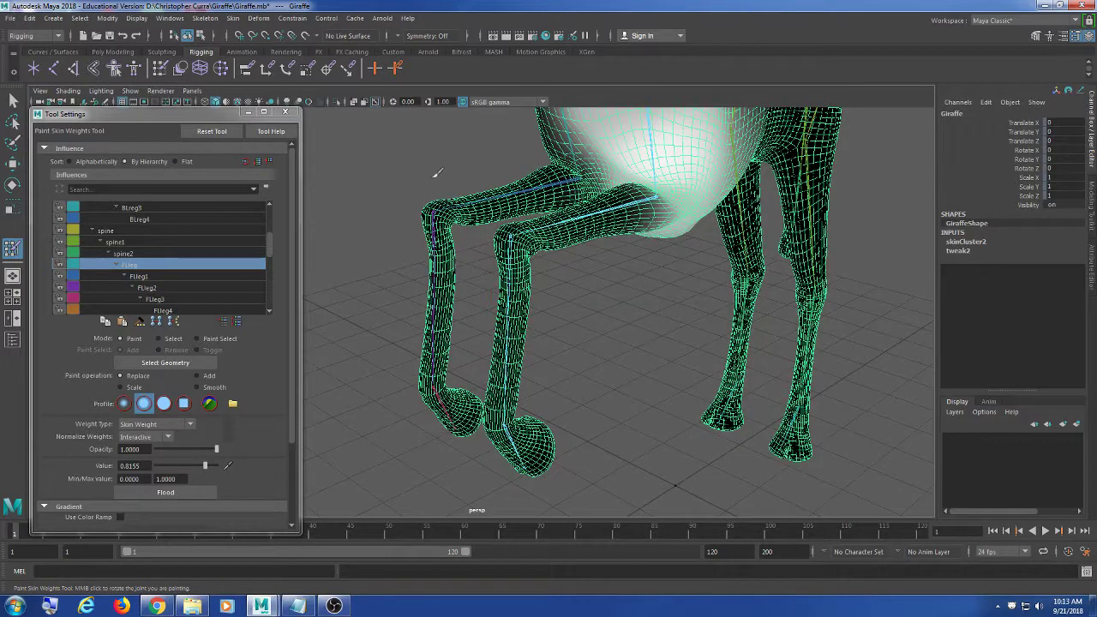
pyautogui.click(182, 275)
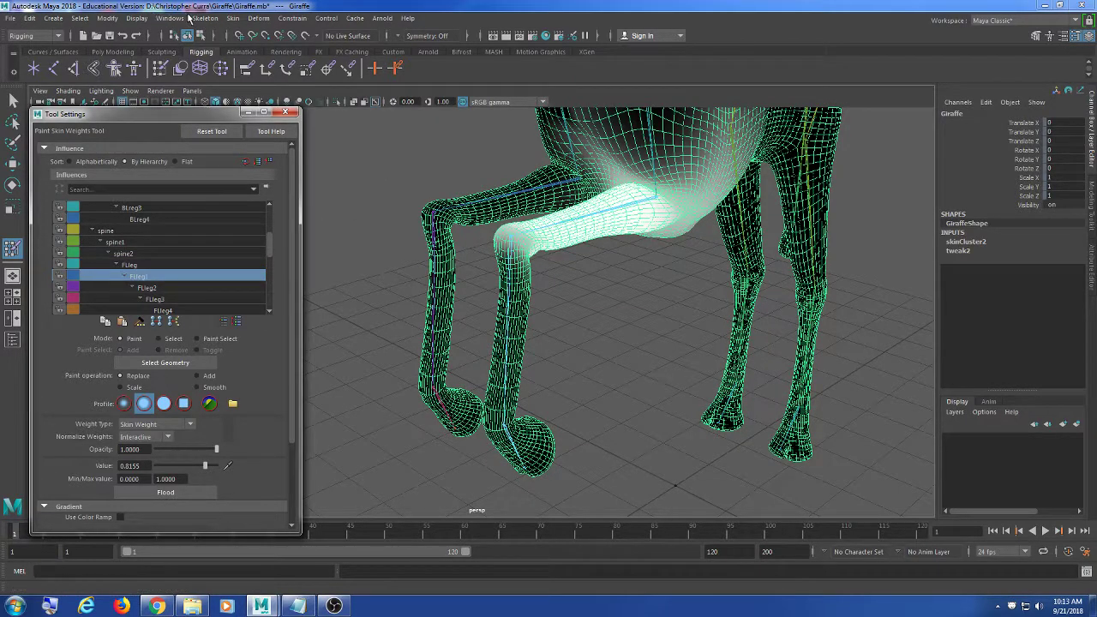
# Try mirroring the giraffe's skin weights across YZ from positive to negative, and undo the mirroring
pyautogui.click(233, 18)
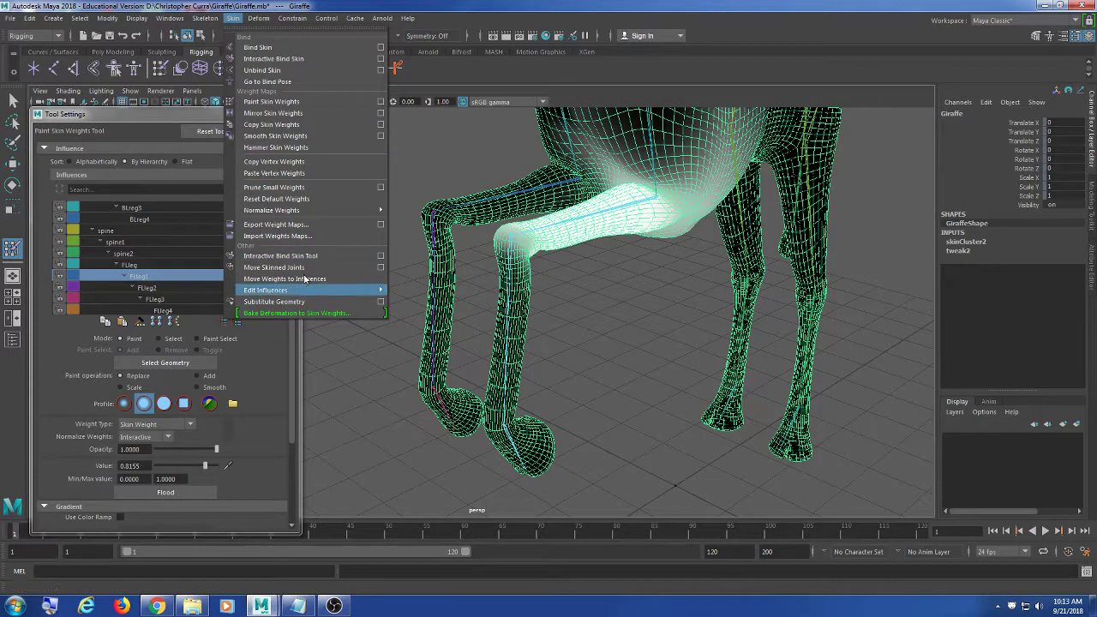
pyautogui.click(381, 112)
pyautogui.moveTo(461, 207); pyautogui.dragTo(686, 267)
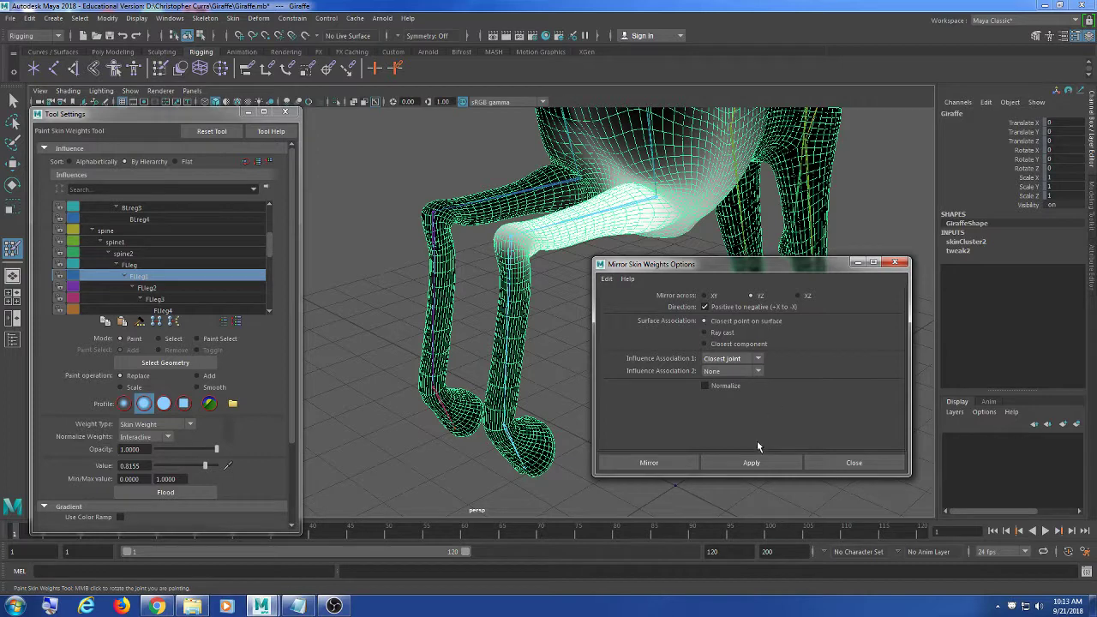
pyautogui.click(752, 467)
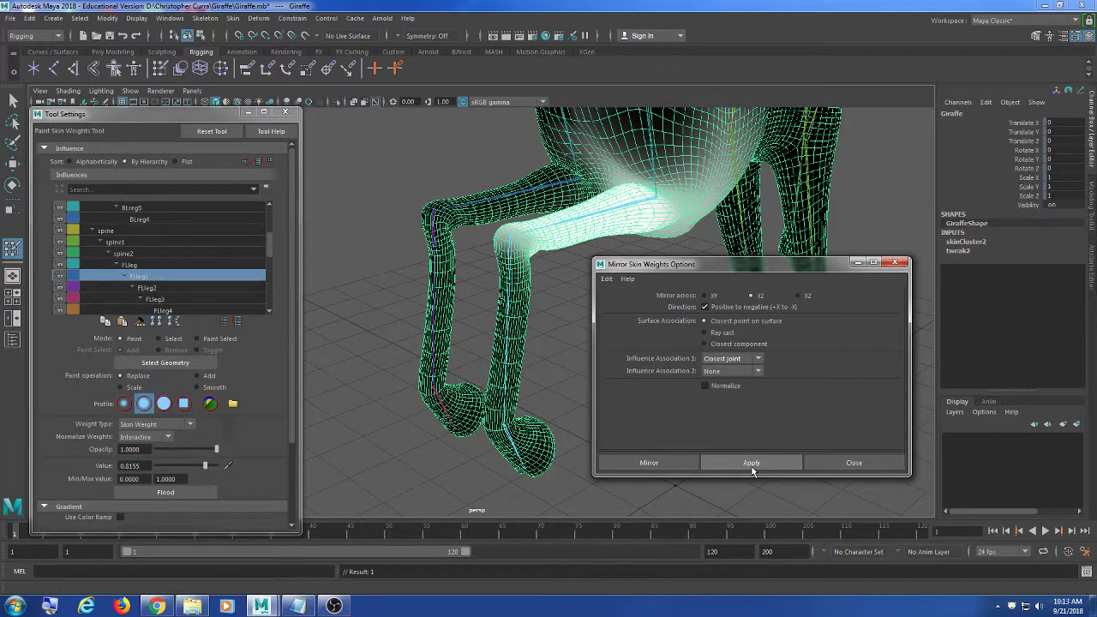
pyautogui.keyDown('alt'); pyautogui.moveTo(516, 273); pyautogui.dragTo(481, 251, button='middle'); pyautogui.keyUp('alt')
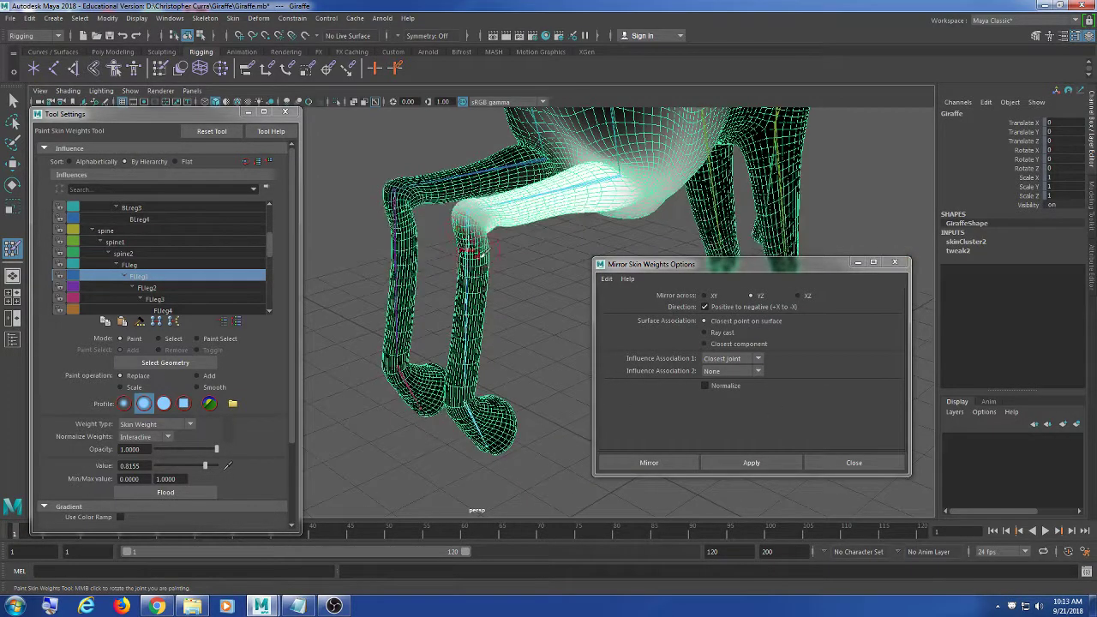
pyautogui.hotkey('ctrl', 'z')
pyautogui.moveTo(811, 265); pyautogui.dragTo(826, 278)
pyautogui.click(895, 273)
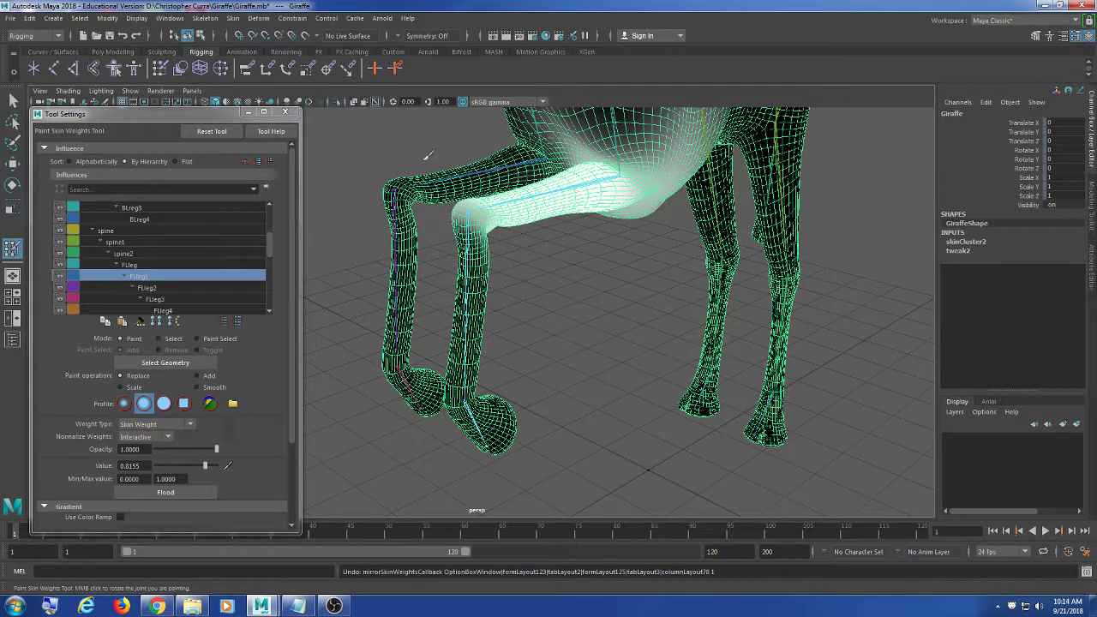
# Examine the FLleg1 weights around the bent knee, the back of the joint and the lower leg from several angles
pyautogui.scroll(5, 575, 277)
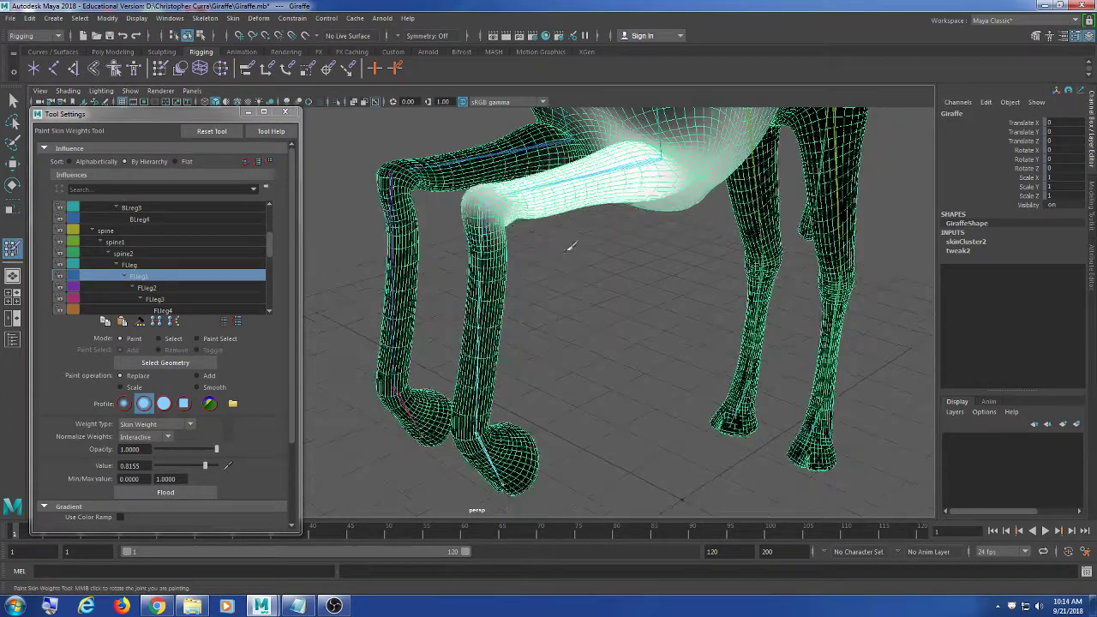
pyautogui.scroll(6, 572, 246)
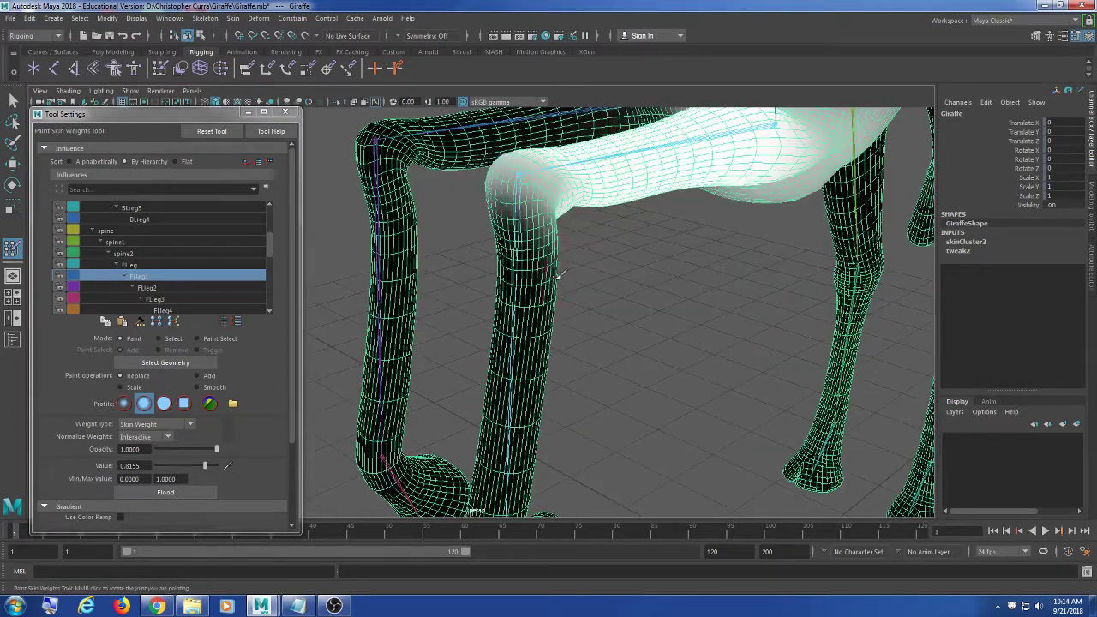
pyautogui.scroll(-2, 560, 272)
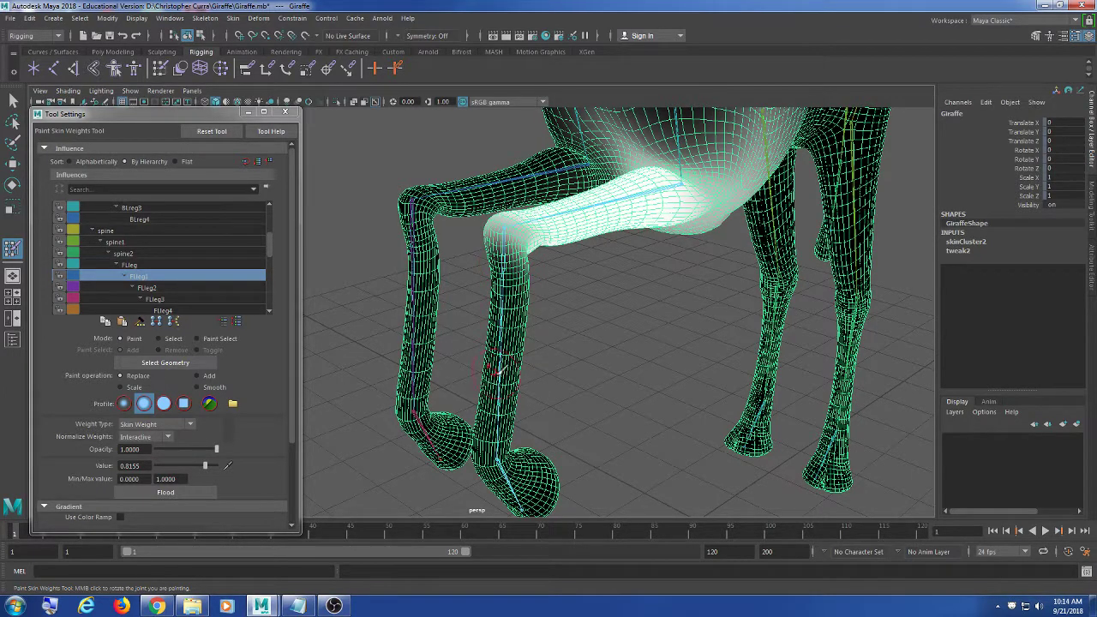
pyautogui.keyDown('alt'); pyautogui.moveTo(529, 229); pyautogui.dragTo(512, 244); pyautogui.keyUp('alt')
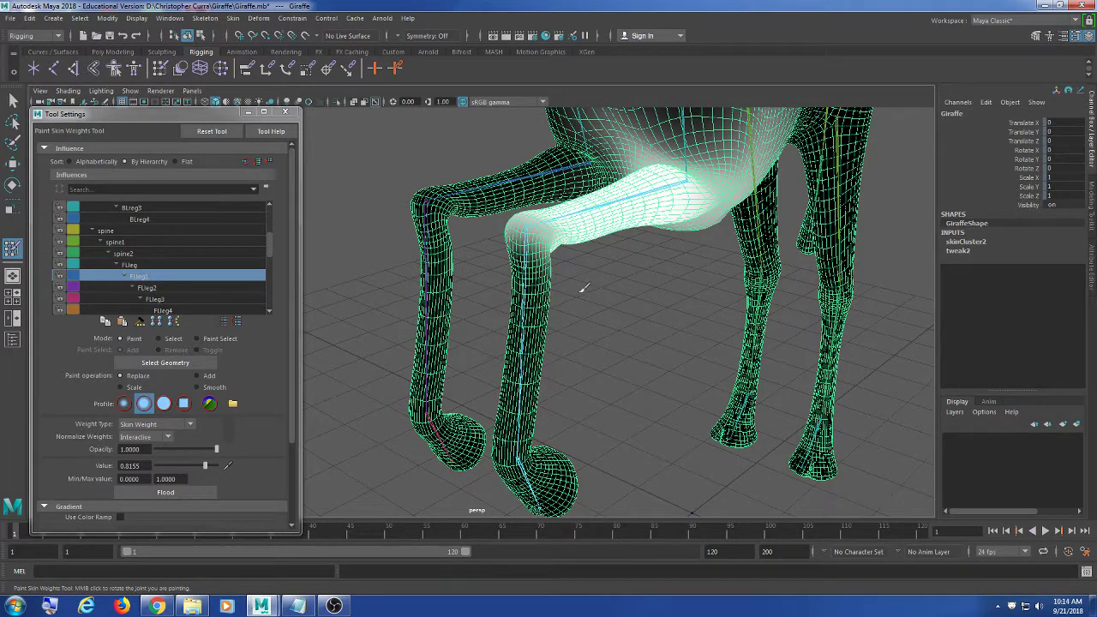
pyautogui.keyDown('alt'); pyautogui.moveTo(557, 308); pyautogui.dragTo(592, 310); pyautogui.keyUp('alt')
pyautogui.keyDown('alt'); pyautogui.moveTo(532, 308); pyautogui.dragTo(580, 332, button='right'); pyautogui.keyUp('alt')
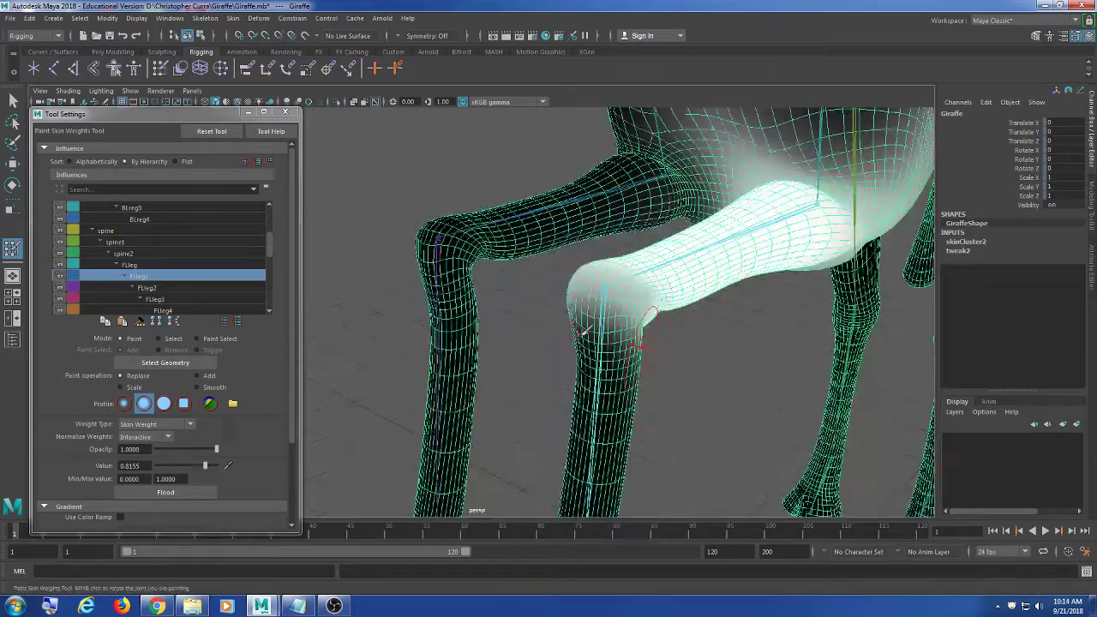
pyautogui.keyDown('alt'); pyautogui.moveTo(652, 309); pyautogui.dragTo(506, 329); pyautogui.keyUp('alt')
pyautogui.keyDown('alt'); pyautogui.moveTo(472, 301); pyautogui.dragTo(669, 326, button='middle'); pyautogui.keyUp('alt')
pyautogui.keyDown('alt'); pyautogui.moveTo(514, 318); pyautogui.dragTo(585, 335, button='right'); pyautogui.keyUp('alt')
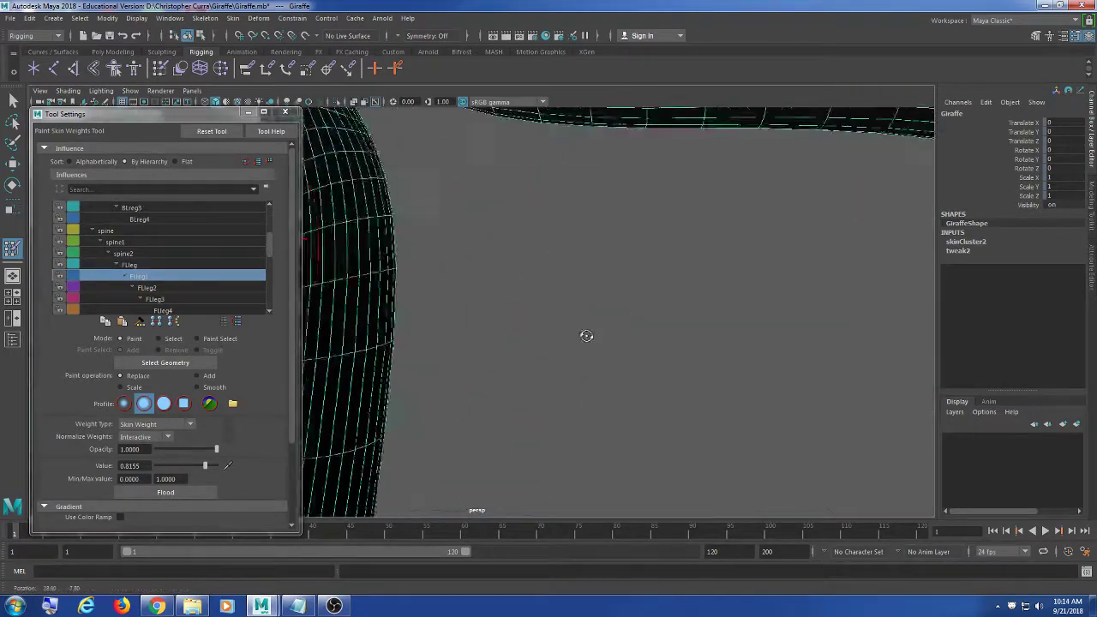
pyautogui.keyDown('alt'); pyautogui.moveTo(585, 335); pyautogui.dragTo(600, 338); pyautogui.keyUp('alt')
pyautogui.scroll(-2, 600, 338)
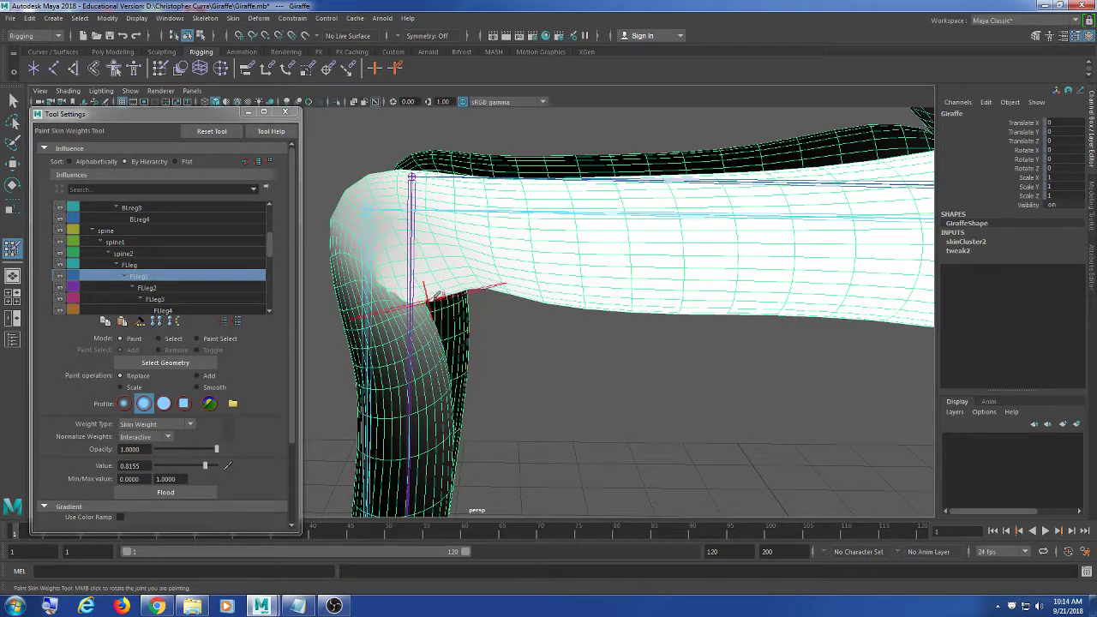
pyautogui.keyDown('alt'); pyautogui.moveTo(435, 297); pyautogui.dragTo(444, 316); pyautogui.keyUp('alt')
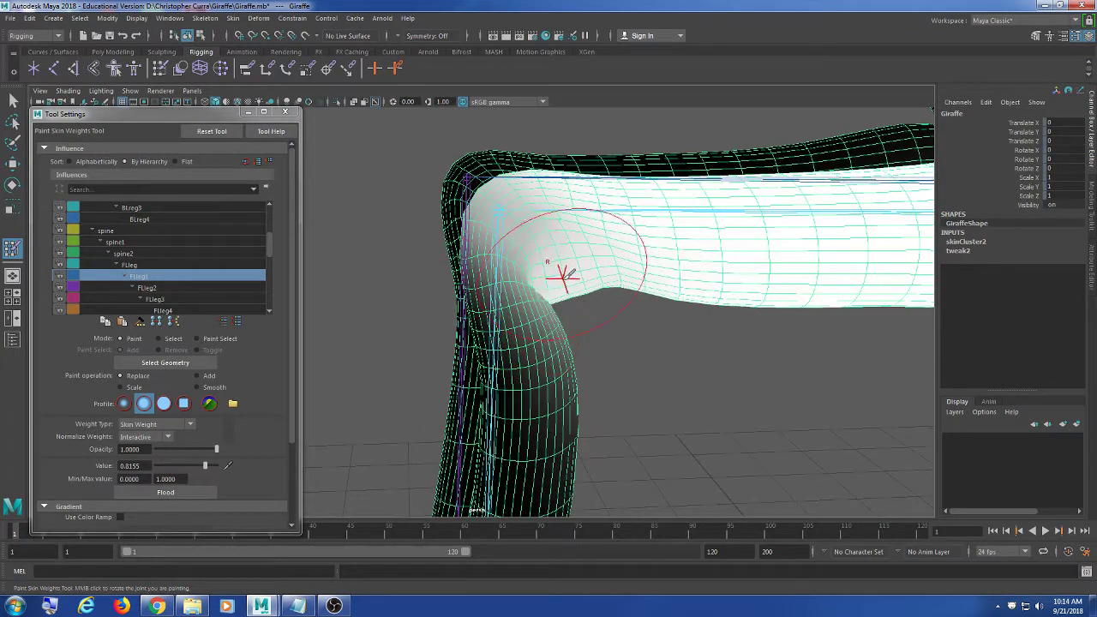
pyautogui.moveTo(698, 257)
pyautogui.keyDown('alt'); pyautogui.mouseDown()
pyautogui.moveTo(666, 297)
pyautogui.moveTo(698, 306)
pyautogui.moveTo(641, 268)
pyautogui.mouseUp(); pyautogui.keyUp('alt')
pyautogui.keyDown('alt'); pyautogui.moveTo(666, 314); pyautogui.dragTo(632, 215); pyautogui.keyUp('alt')
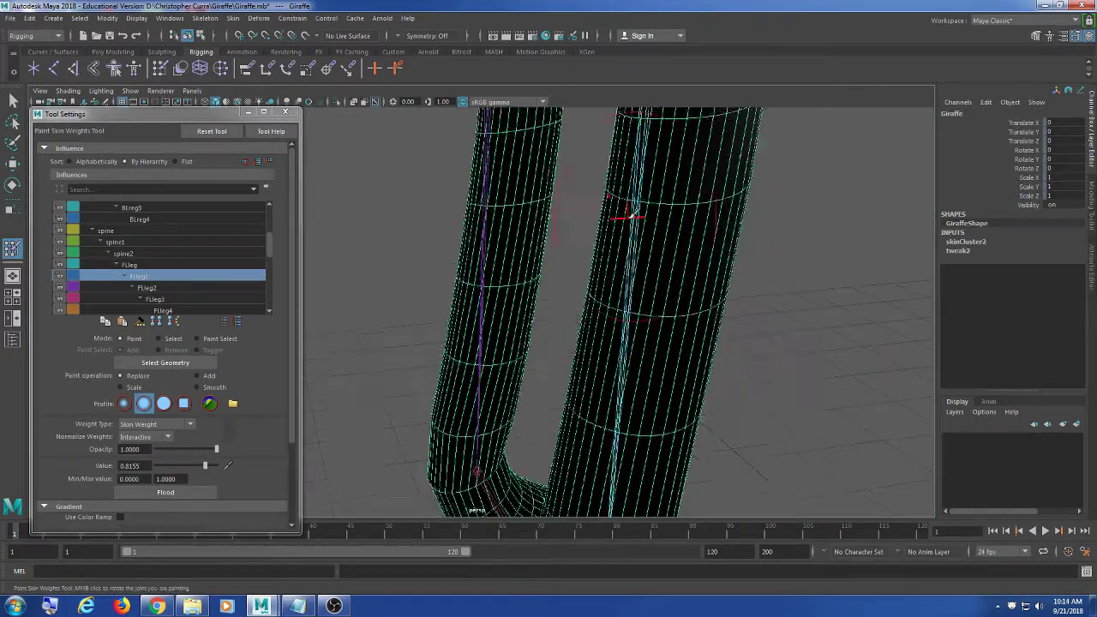
pyautogui.keyDown('alt'); pyautogui.moveTo(631, 303); pyautogui.dragTo(672, 285); pyautogui.keyUp('alt')
pyautogui.scroll(-5, 666, 274)
pyautogui.keyDown('alt'); pyautogui.moveTo(658, 151); pyautogui.dragTo(555, 279, button='middle'); pyautogui.keyUp('alt')
pyautogui.keyDown('alt'); pyautogui.moveTo(555, 279); pyautogui.dragTo(600, 326); pyautogui.keyUp('alt')
pyautogui.moveTo(170, 114); pyautogui.dragTo(176, 106)
pyautogui.keyDown('alt'); pyautogui.moveTo(630, 176); pyautogui.dragTo(632, 202); pyautogui.keyUp('alt')
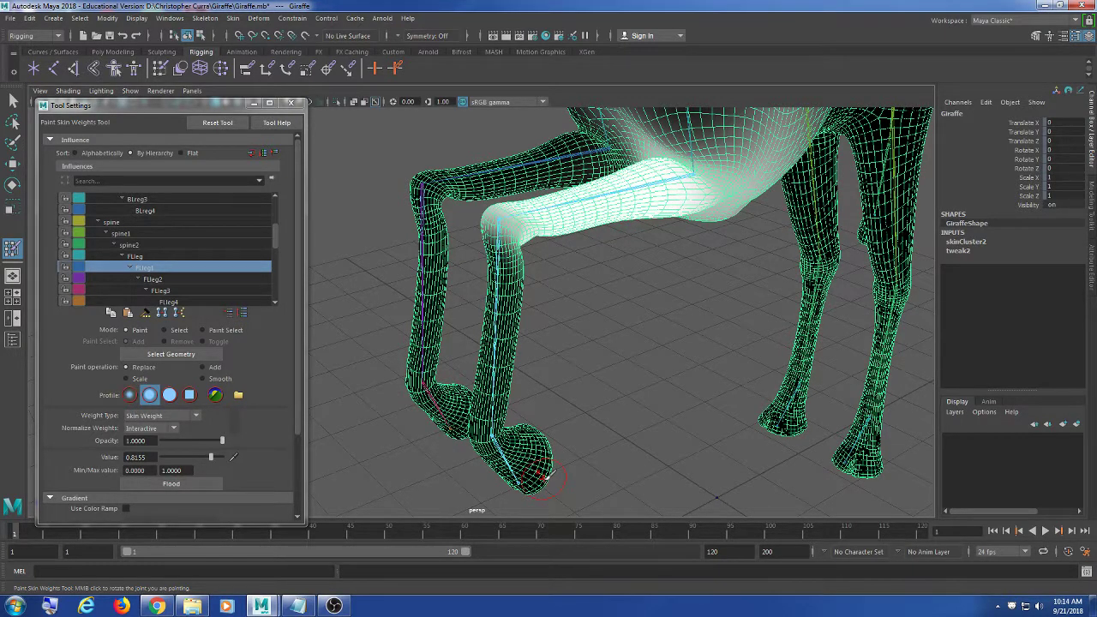
# Mirror the giraffe's skin weights across YZ, positive to negative, using closest point on surface and closest joint, and leave weight painting
pyautogui.click(182, 280)
pyautogui.click(180, 268)
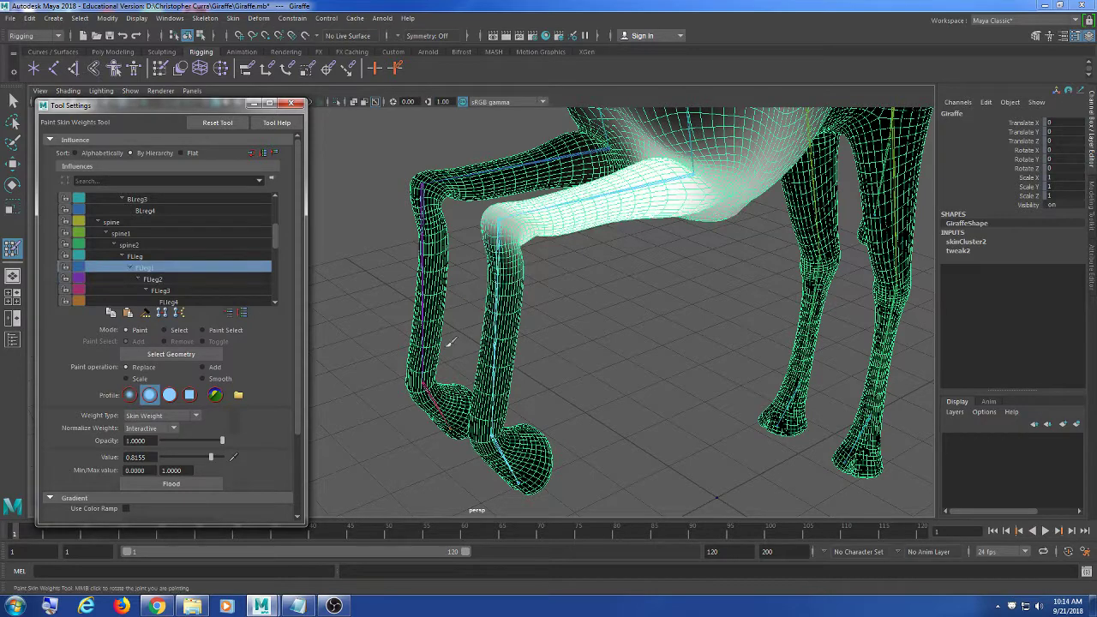
pyautogui.keyDown('alt'); pyautogui.moveTo(450, 341); pyautogui.dragTo(249, 267); pyautogui.keyUp('alt')
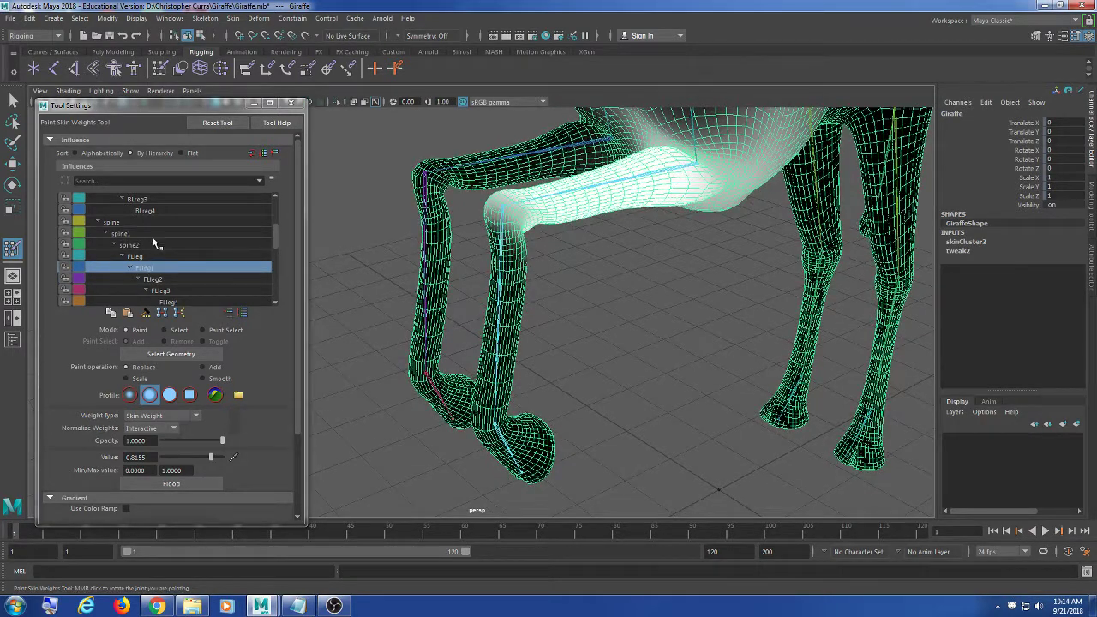
pyautogui.click(233, 18)
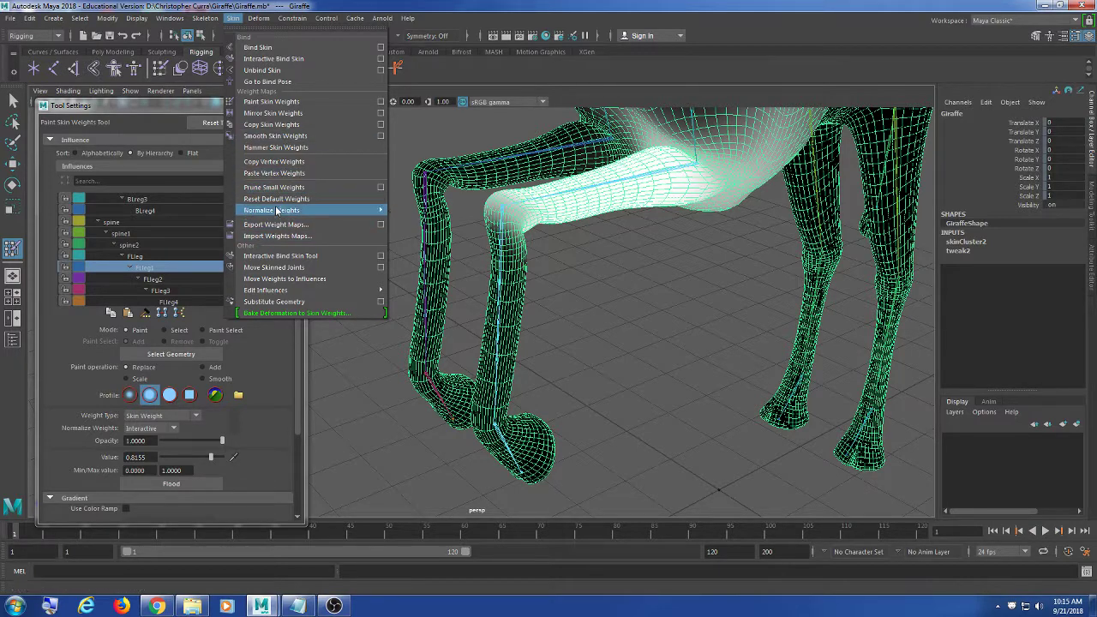
pyautogui.click(379, 114)
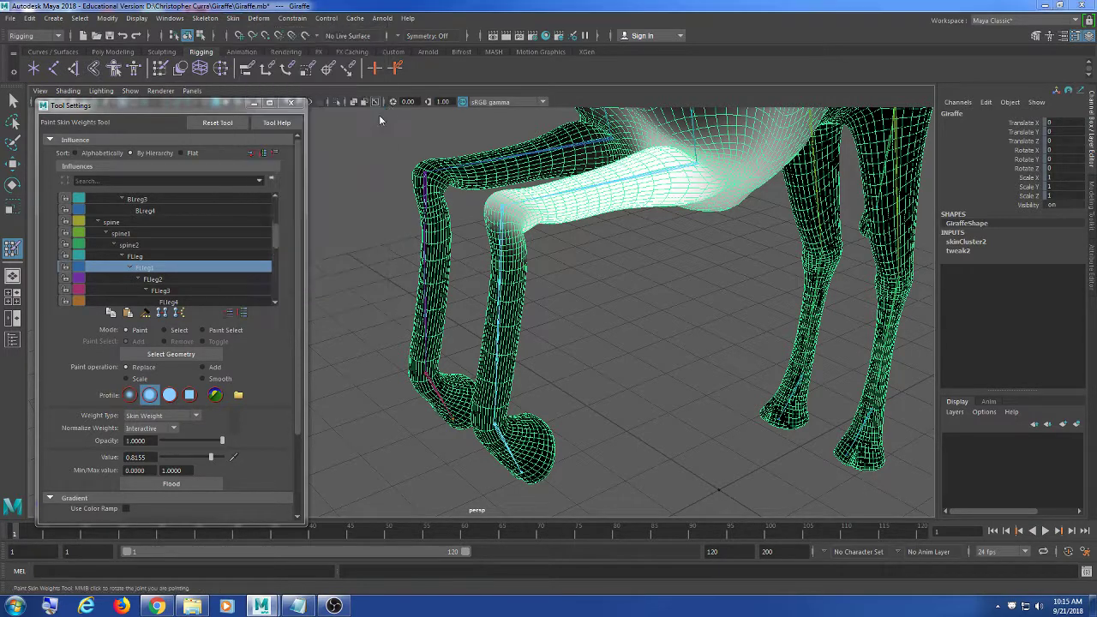
pyautogui.moveTo(711, 273); pyautogui.dragTo(687, 242)
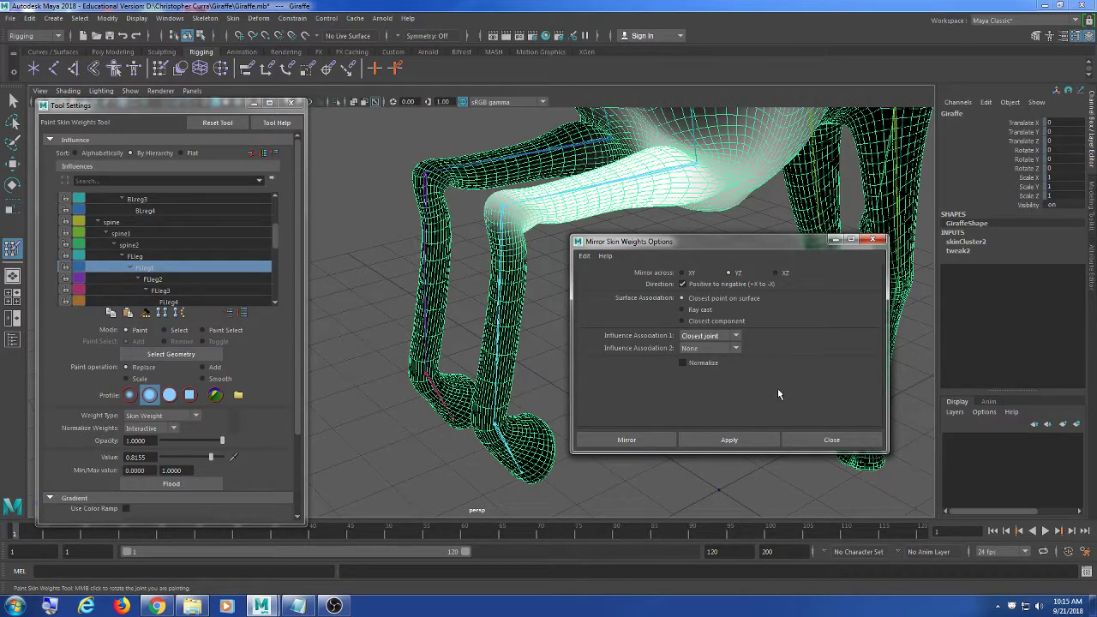
pyautogui.click(730, 440)
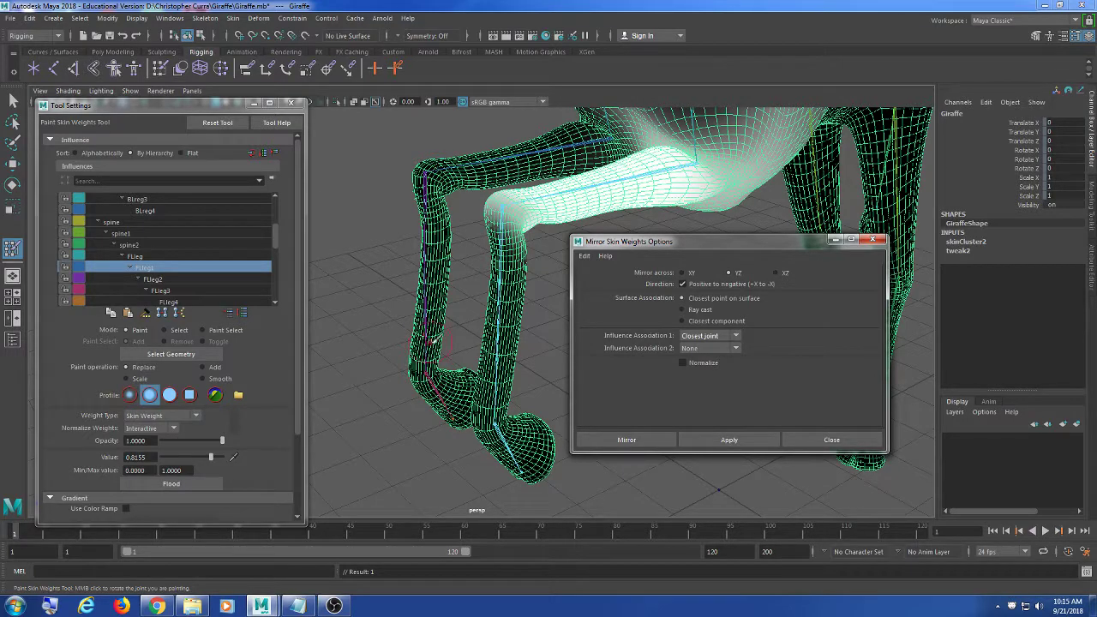
pyautogui.click(873, 240)
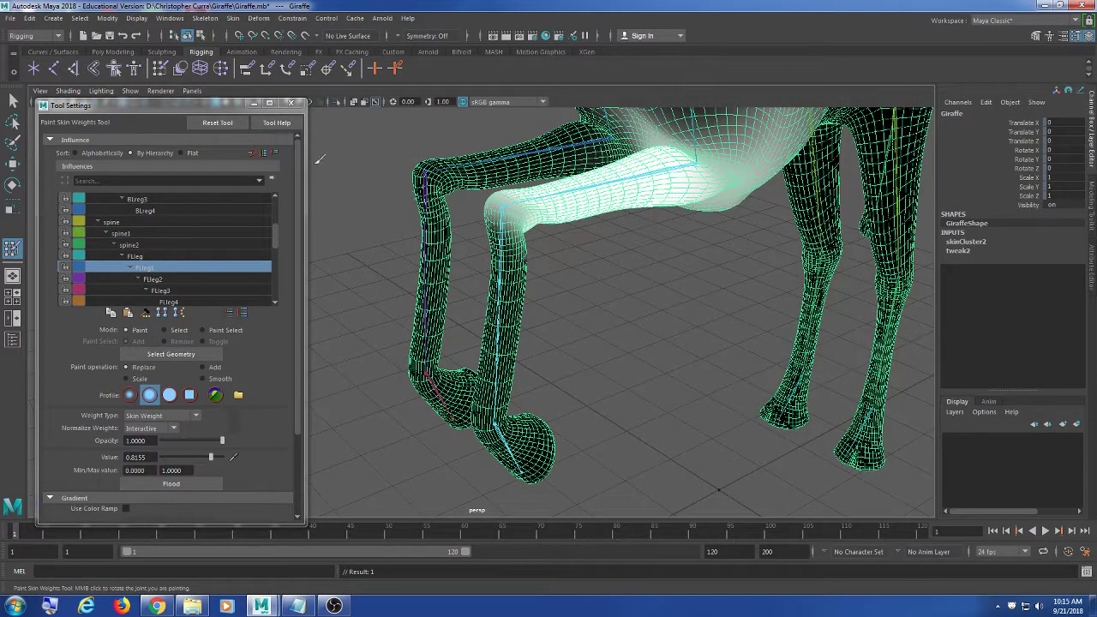
pyautogui.click(291, 103)
pyautogui.click(13, 101)
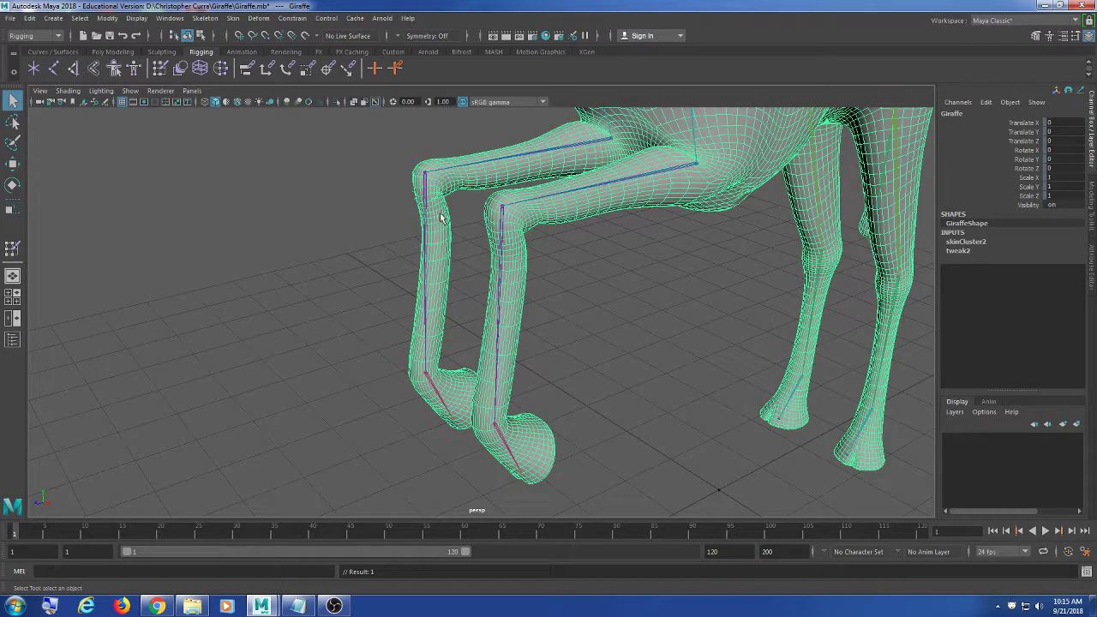
# Try straightening the mirrored leg's knee by rotating the FLreg2 joint to about -16 degrees on Z, and undo the rotation
pyautogui.click(425, 177)
pyautogui.press('e')
pyautogui.moveTo(383, 163)
pyautogui.mouseDown()
pyautogui.moveTo(402, 144)
pyautogui.moveTo(418, 198)
pyautogui.moveTo(406, 149)
pyautogui.moveTo(396, 176)
pyautogui.mouseUp()
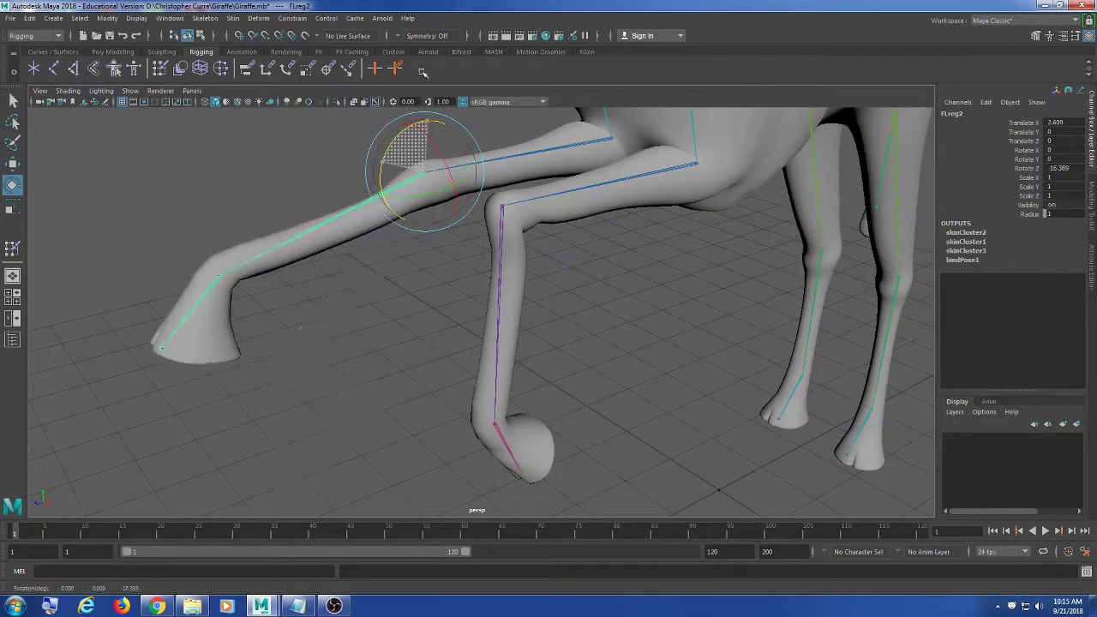
pyautogui.hotkey('ctrl', 'z')
# Try rotating the mirrored front leg's FLreg2 knee joint to about -71 degrees on Z, and undo the rotation
pyautogui.keyDown('alt'); pyautogui.moveTo(446, 283); pyautogui.dragTo(556, 366); pyautogui.keyUp('alt')
pyautogui.keyDown('alt'); pyautogui.moveTo(555, 366); pyautogui.dragTo(488, 407, button='middle'); pyautogui.keyUp('alt')
pyautogui.keyDown('alt'); pyautogui.moveTo(489, 407); pyautogui.dragTo(516, 378, button='right'); pyautogui.keyUp('alt')
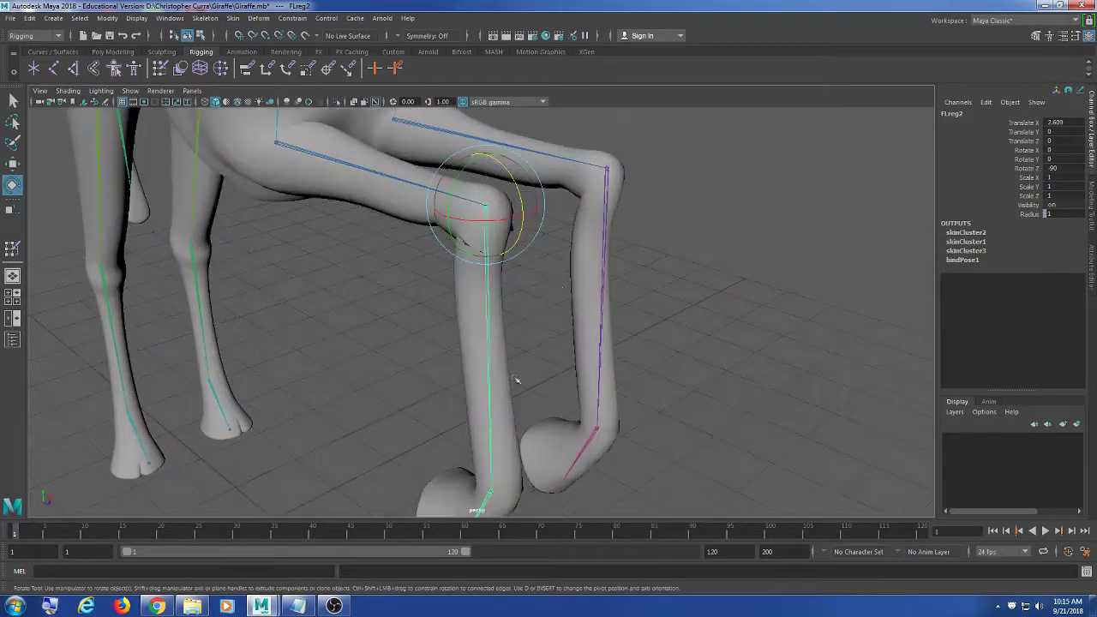
pyautogui.moveTo(516, 249); pyautogui.dragTo(541, 289)
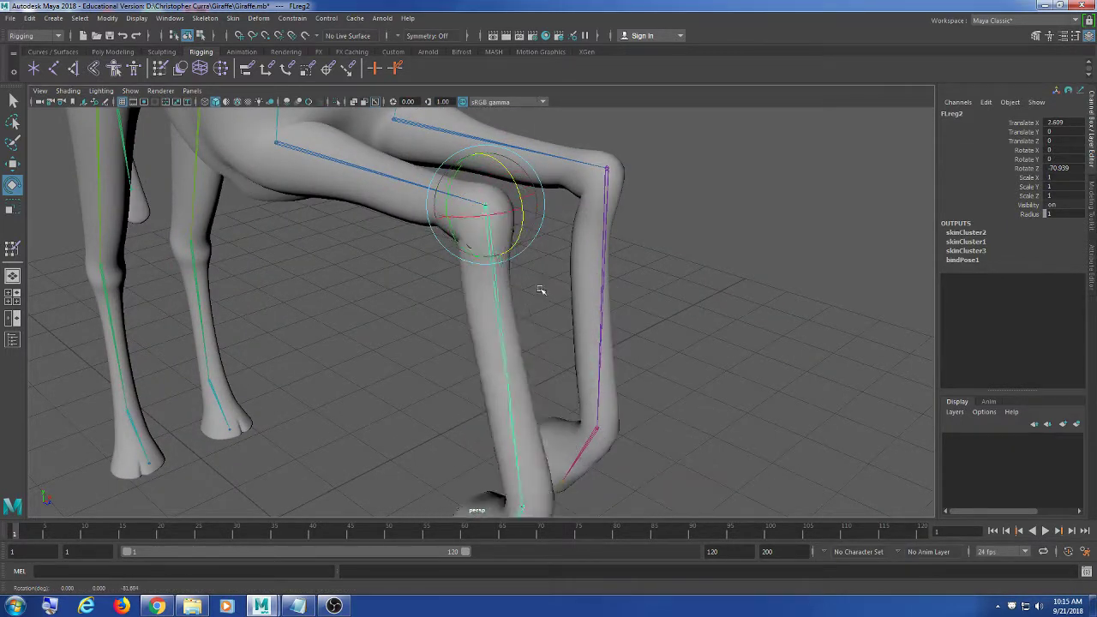
pyautogui.hotkey('ctrl', 'z')
# Try test-rotating the mirrored front leg from its FLreg3 hoof joint and FLreg1 upper joint, and undo the changes
pyautogui.keyDown('alt'); pyautogui.moveTo(541, 289); pyautogui.dragTo(581, 349, button='middle'); pyautogui.keyUp('alt')
pyautogui.keyDown('alt'); pyautogui.moveTo(580, 349); pyautogui.dragTo(514, 335); pyautogui.keyUp('alt')
pyautogui.click(461, 396)
pyautogui.hotkey('ctrl', 'z')
pyautogui.hotkey('ctrl', 'z')
pyautogui.hotkey('ctrl', 'z')
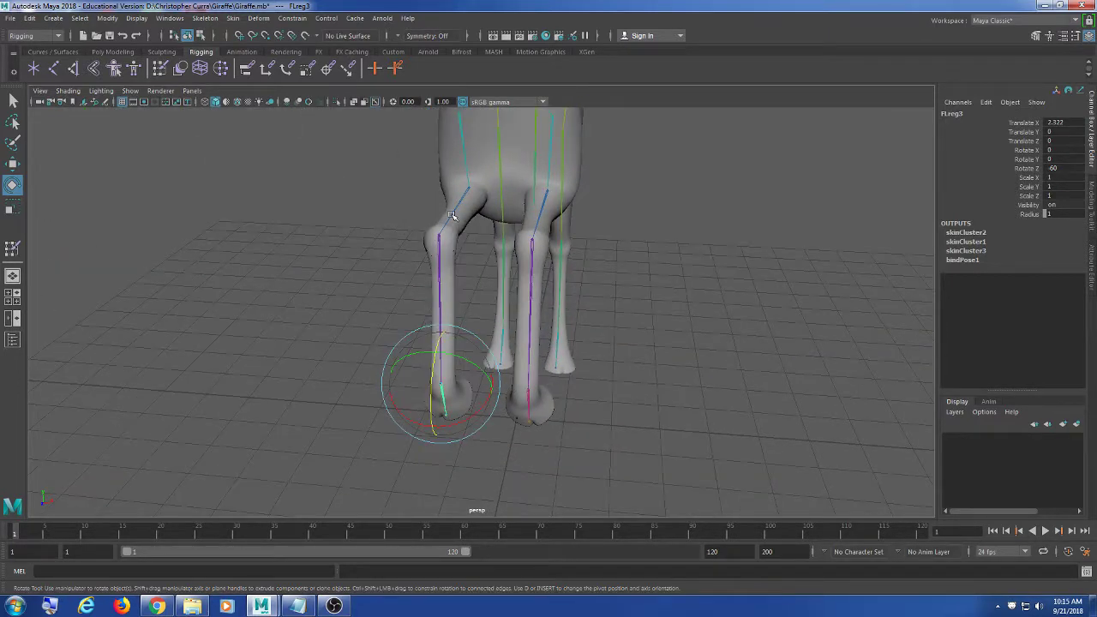
pyautogui.moveTo(497, 198); pyautogui.dragTo(495, 241)
pyautogui.keyDown('alt'); pyautogui.moveTo(562, 245); pyautogui.dragTo(573, 272); pyautogui.keyUp('alt')
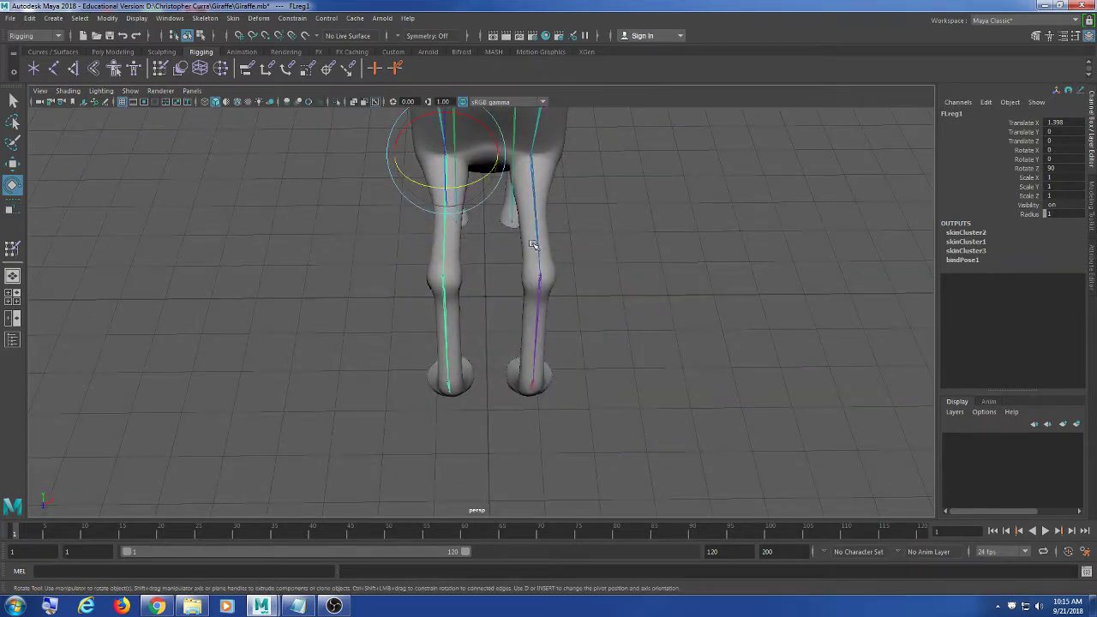
pyautogui.moveTo(505, 180); pyautogui.dragTo(552, 211)
pyautogui.hotkey('ctrl', 'z')
# Select the giraffe mesh and examine the surface around both bent front knees from several angles for stray vertices
pyautogui.keyDown('alt'); pyautogui.moveTo(608, 272); pyautogui.dragTo(509, 303); pyautogui.keyUp('alt')
pyautogui.click(531, 323)
pyautogui.scroll(4, 509, 303)
pyautogui.keyDown('alt'); pyautogui.moveTo(436, 297); pyautogui.dragTo(480, 357); pyautogui.keyUp('alt')
pyautogui.scroll(4, 510, 284)
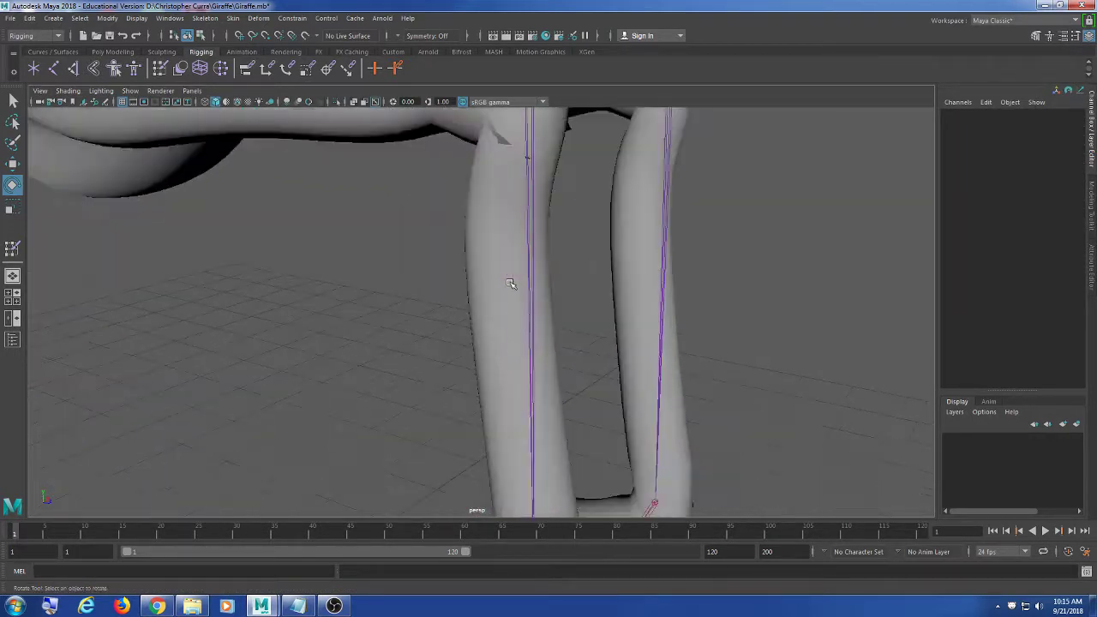
pyautogui.click(480, 357)
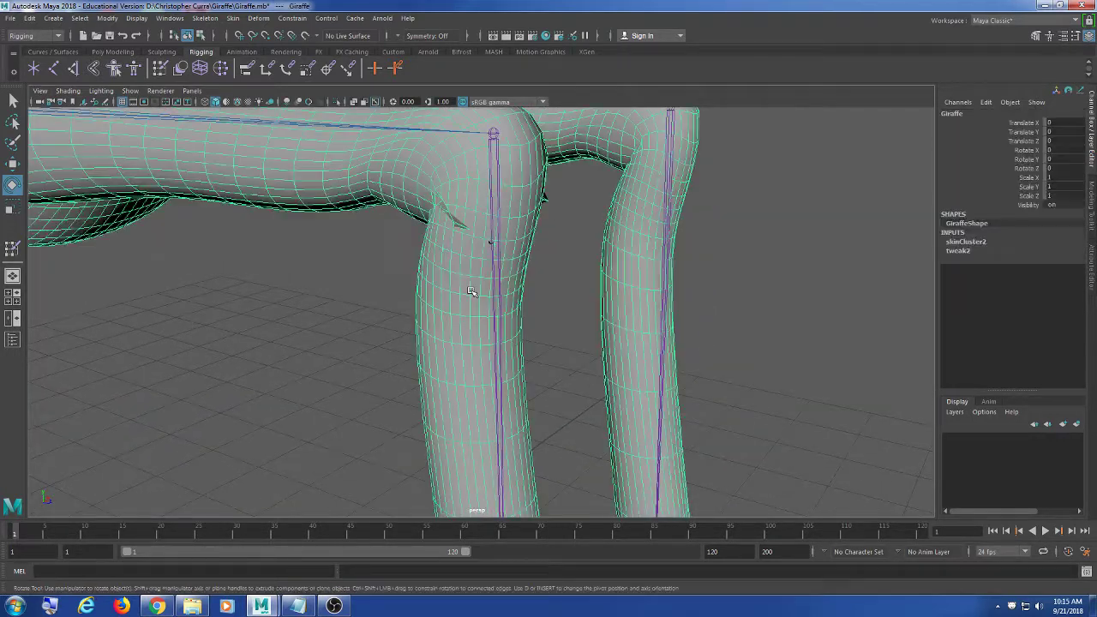
pyautogui.keyDown('alt'); pyautogui.moveTo(461, 289); pyautogui.dragTo(559, 355); pyautogui.keyUp('alt')
pyautogui.scroll(-2, 504, 289)
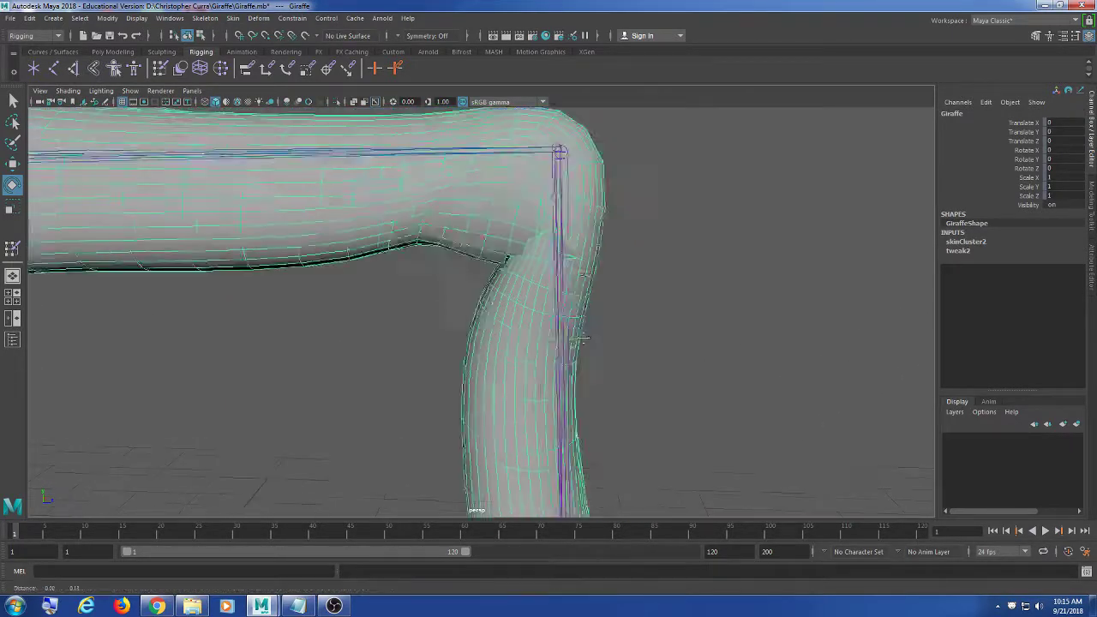
pyautogui.scroll(3, 559, 355)
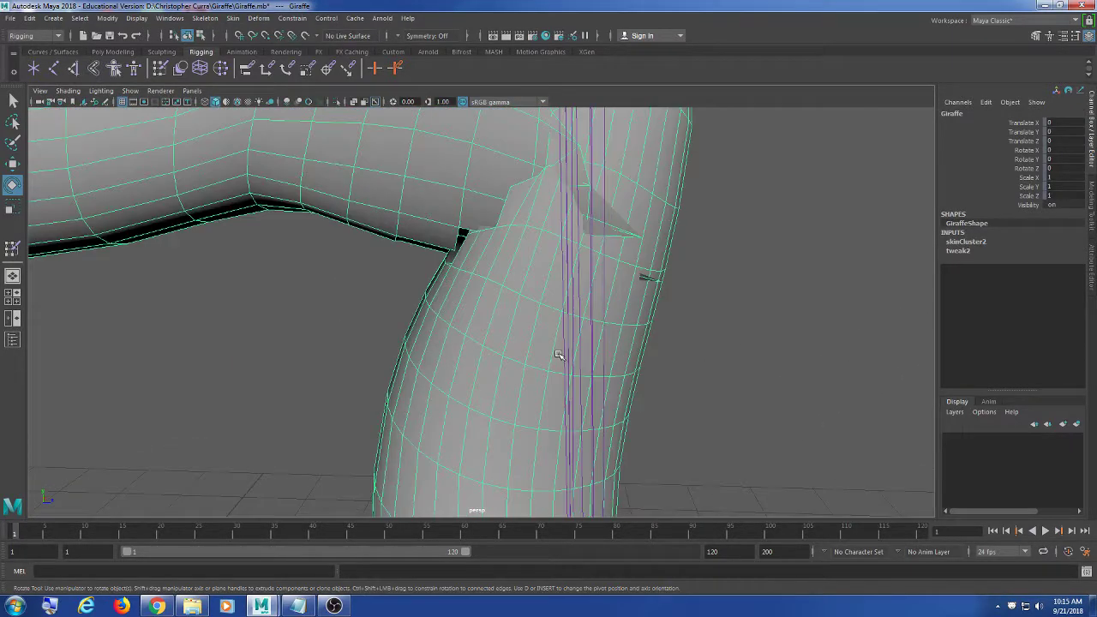
pyautogui.keyDown('alt'); pyautogui.moveTo(510, 302); pyautogui.dragTo(495, 298); pyautogui.keyUp('alt')
pyautogui.scroll(-5, 475, 310)
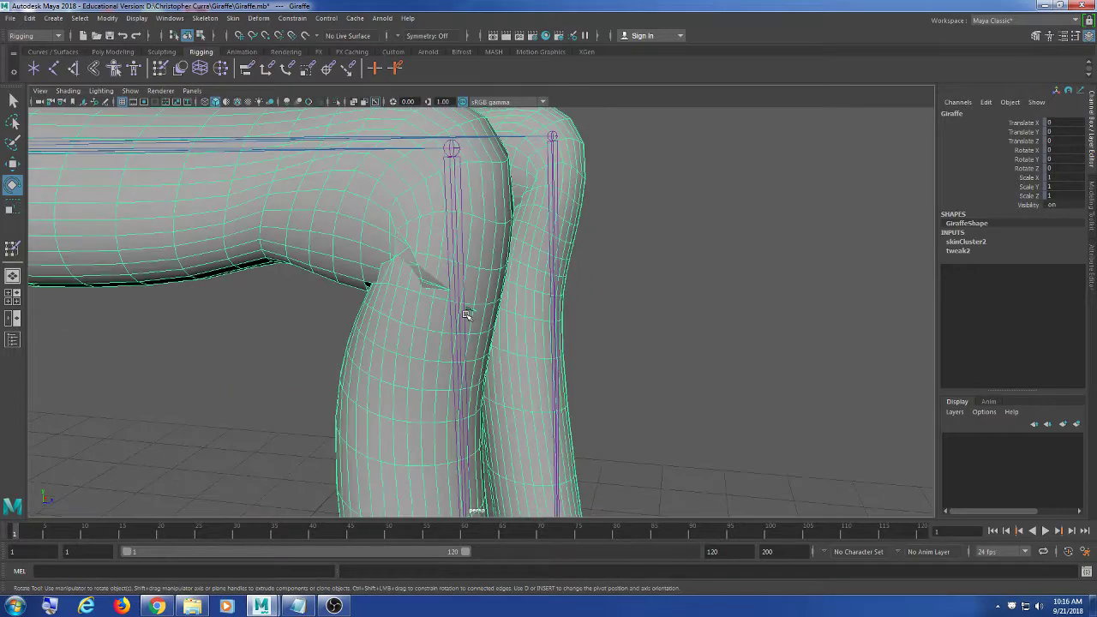
pyautogui.keyDown('alt'); pyautogui.moveTo(466, 314); pyautogui.dragTo(505, 348); pyautogui.keyUp('alt')
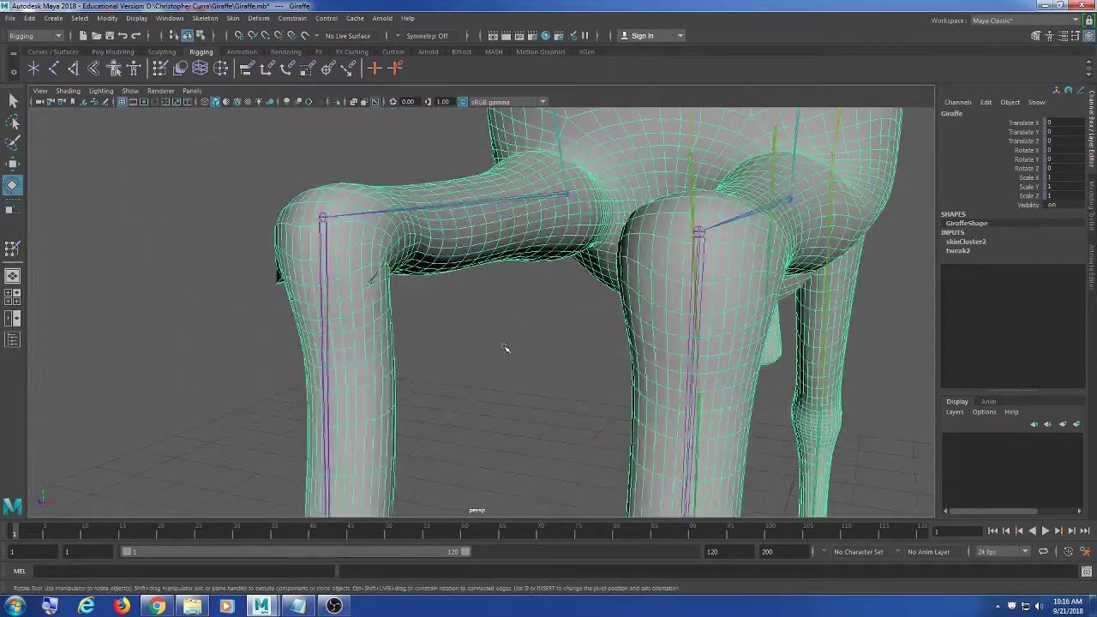
pyautogui.scroll(10, 505, 348)
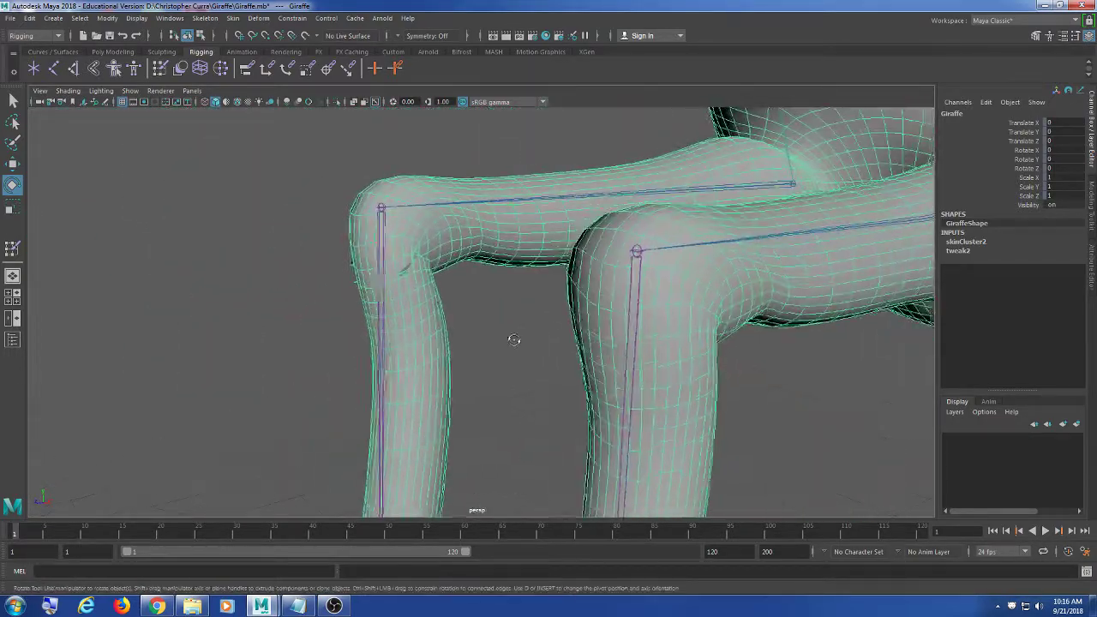
pyautogui.keyDown('alt'); pyautogui.moveTo(430, 345); pyautogui.dragTo(595, 345); pyautogui.keyUp('alt')
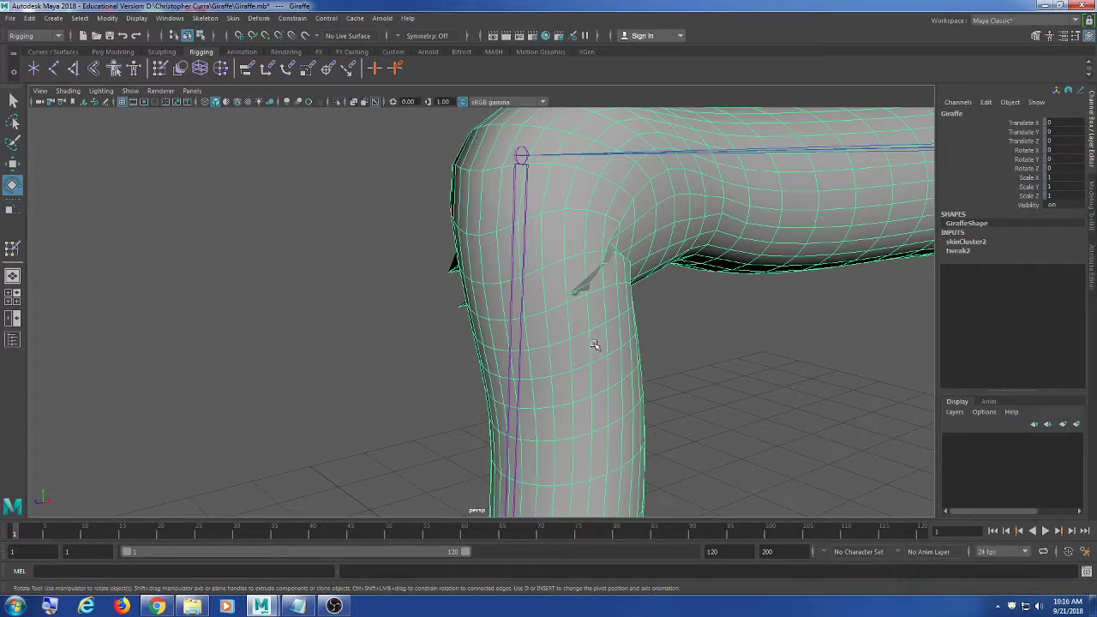
# Switch the giraffe mesh to vertex selection and select the eight stray vertices around the mirrored leg's bent knee
pyautogui.moveTo(591, 302); pyautogui.dragTo(532, 277, button='right')
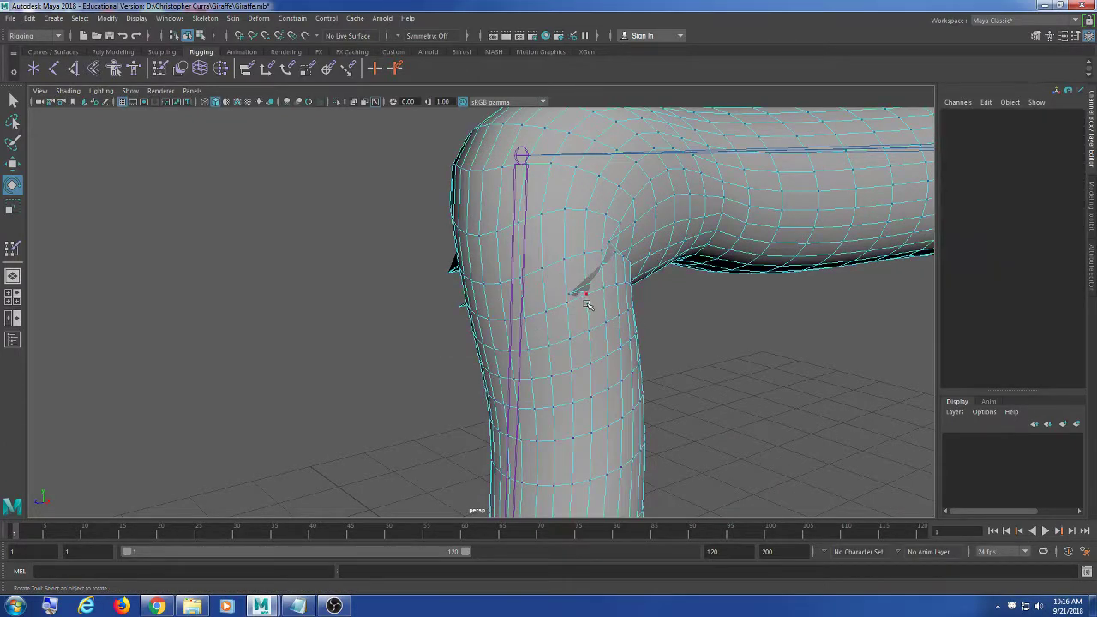
pyautogui.click(570, 296)
pyautogui.keyDown('alt'); pyautogui.moveTo(570, 296); pyautogui.dragTo(408, 251); pyautogui.keyUp('alt')
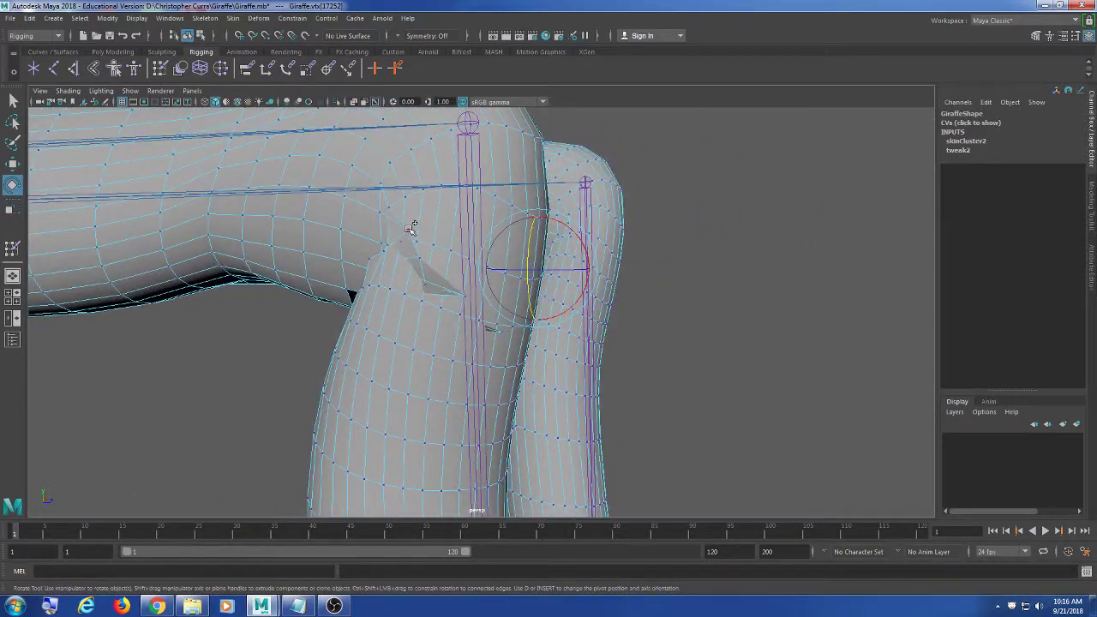
pyautogui.click(409, 228)
pyautogui.keyDown('shift'); pyautogui.click(419, 260); pyautogui.keyUp('shift')
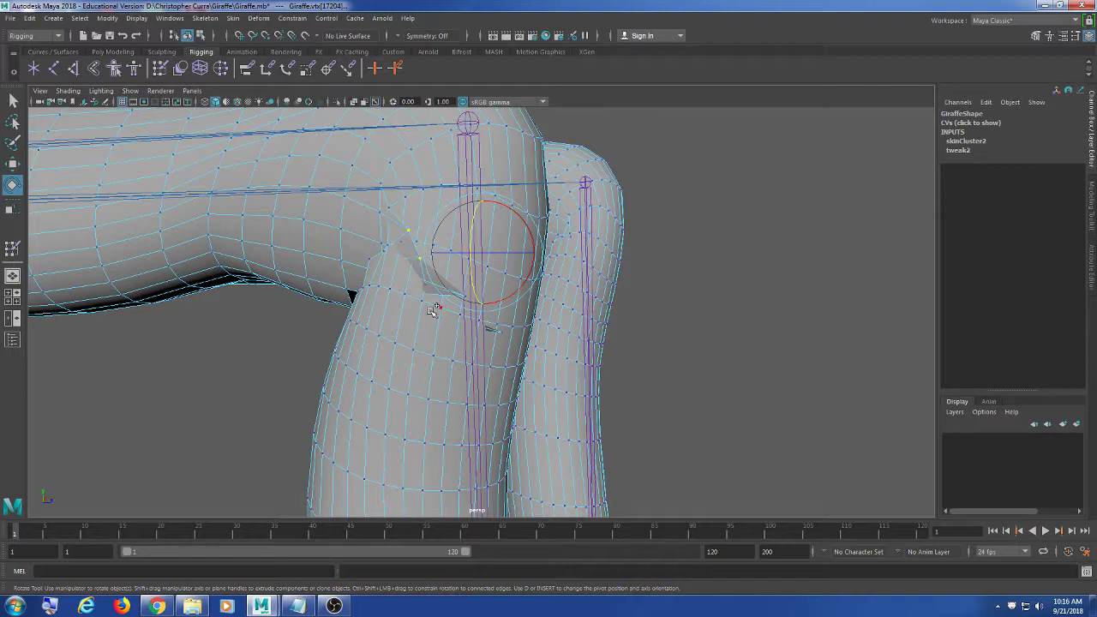
pyautogui.keyDown('shift'); pyautogui.click(425, 284); pyautogui.keyUp('shift')
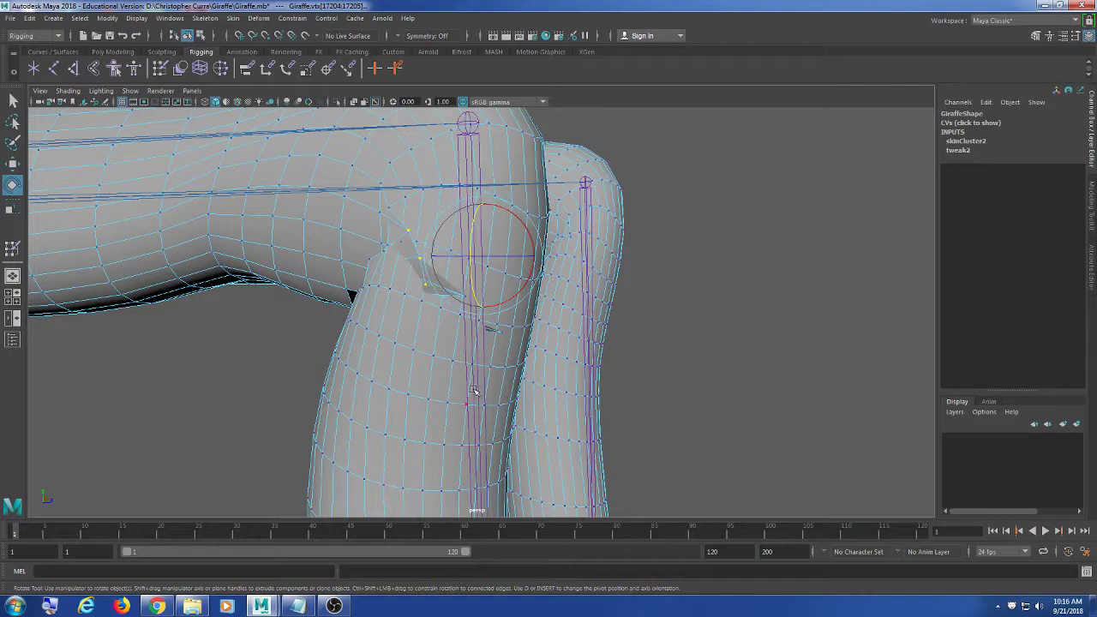
pyautogui.press('t')
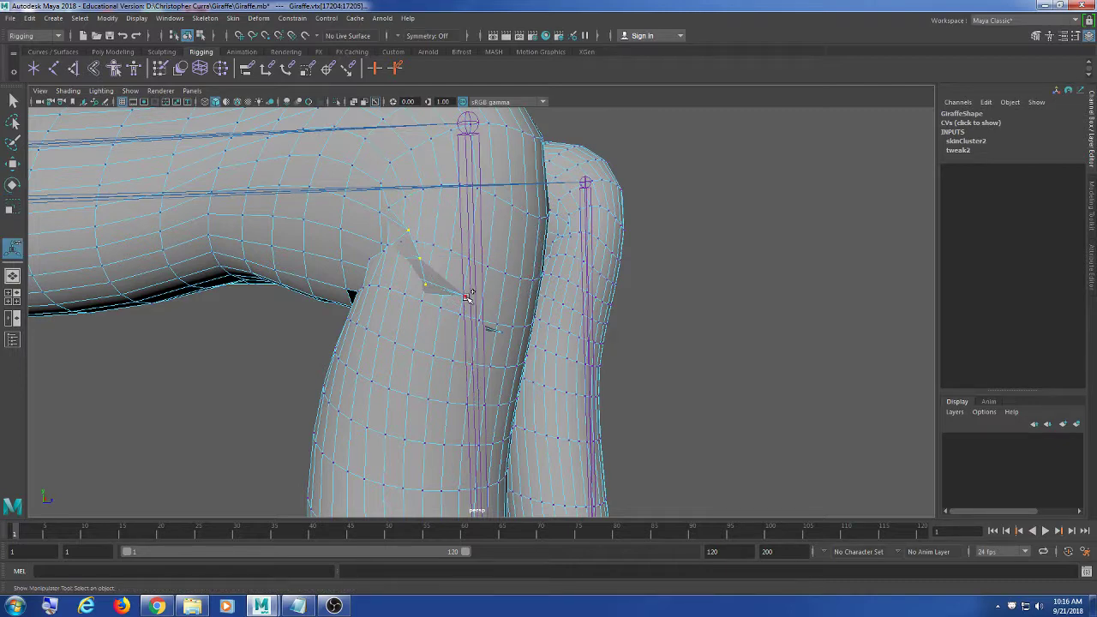
pyautogui.keyDown('alt'); pyautogui.moveTo(651, 371); pyautogui.dragTo(499, 345); pyautogui.keyUp('alt')
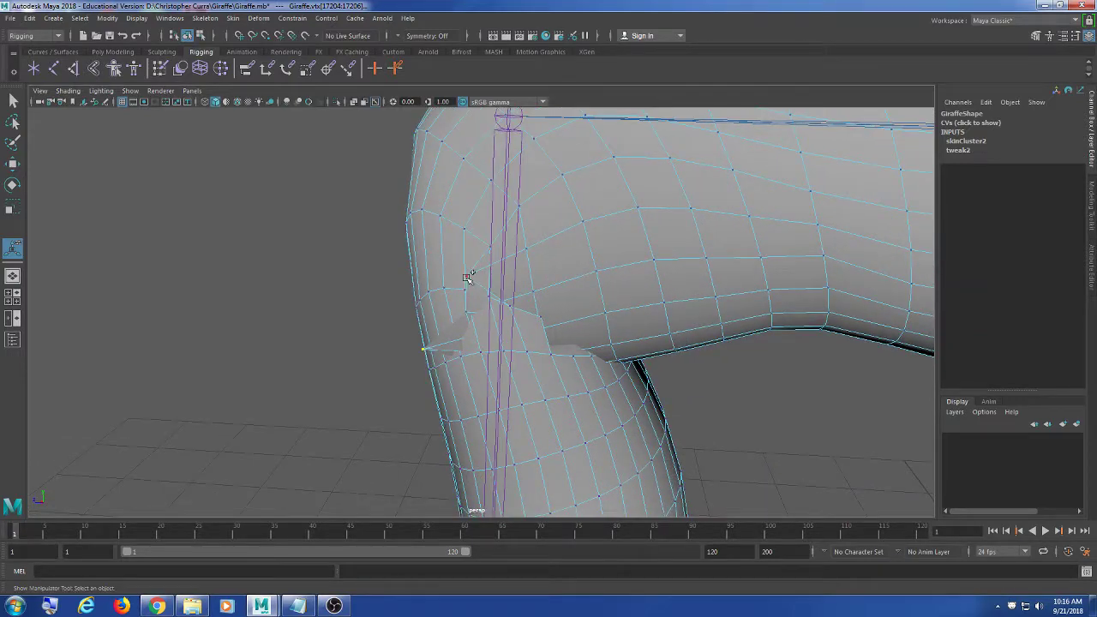
pyautogui.keyDown('alt'); pyautogui.moveTo(472, 384); pyautogui.dragTo(540, 375); pyautogui.keyUp('alt')
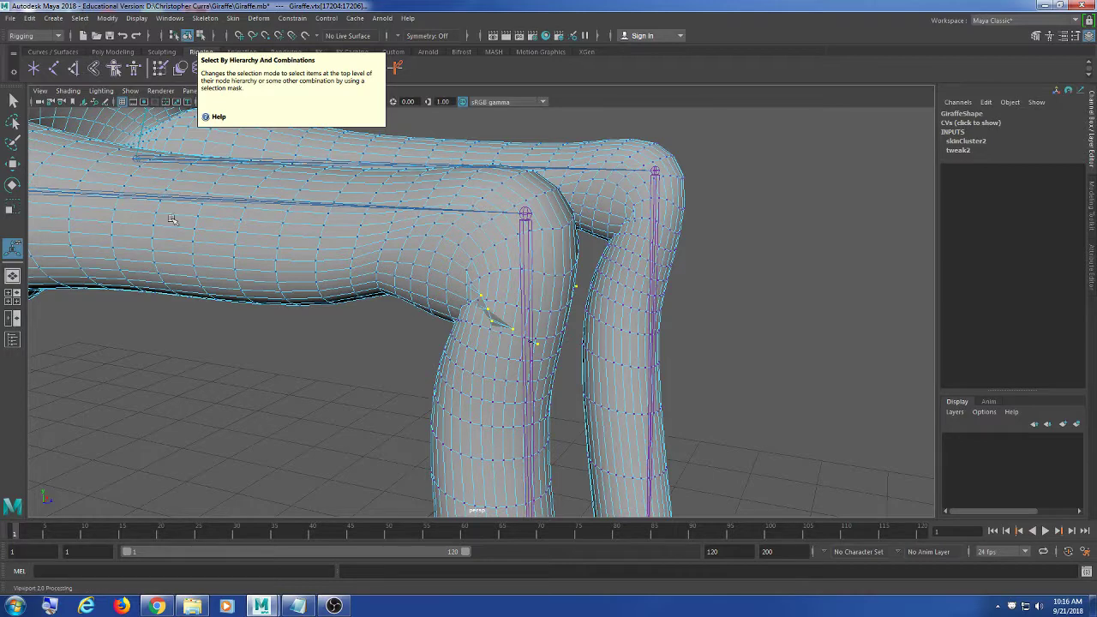
# Examine the selected vertices and the surrounding knee surface from both sides of the mirrored leg
pyautogui.keyDown('alt'); pyautogui.moveTo(409, 229); pyautogui.dragTo(421, 238); pyautogui.keyUp('alt')
pyautogui.keyDown('alt'); pyautogui.moveTo(421, 237); pyautogui.dragTo(476, 257, button='right'); pyautogui.keyUp('alt')
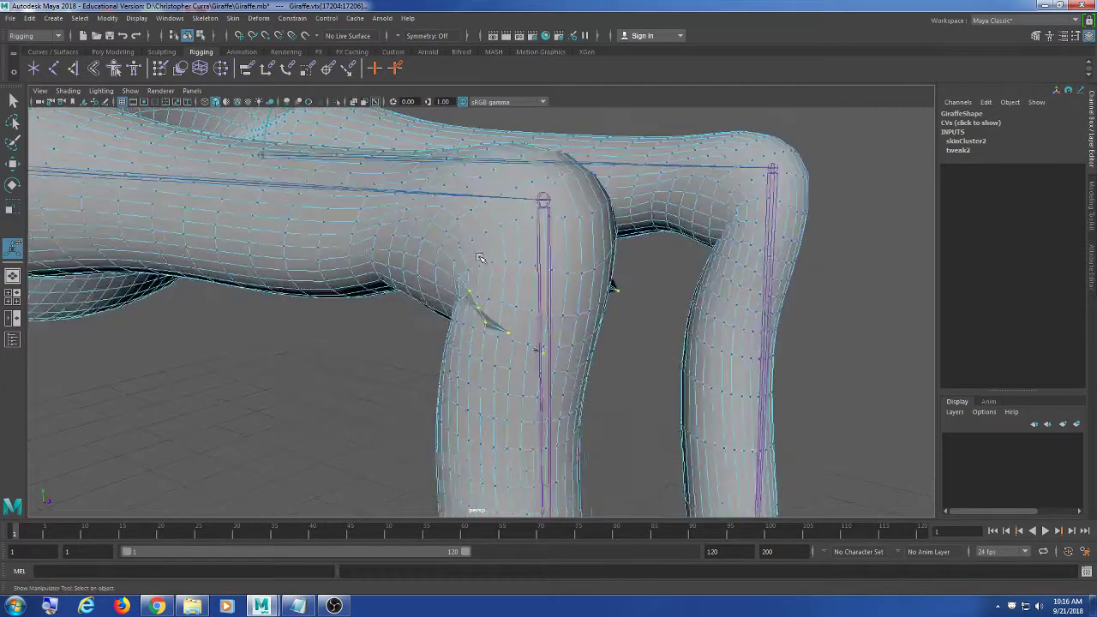
pyautogui.keyDown('alt'); pyautogui.moveTo(477, 257); pyautogui.dragTo(409, 247, button='middle'); pyautogui.keyUp('alt')
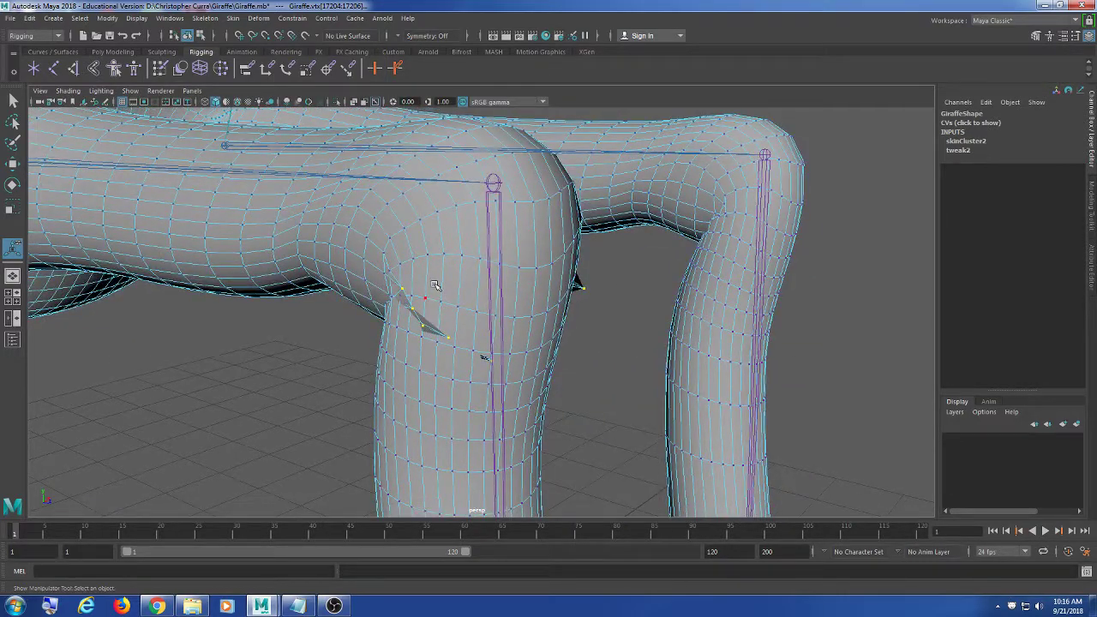
pyautogui.keyDown('alt'); pyautogui.moveTo(717, 357); pyautogui.dragTo(745, 355, button='middle'); pyautogui.keyUp('alt')
pyautogui.keyDown('alt'); pyautogui.moveTo(745, 372); pyautogui.dragTo(644, 374); pyautogui.keyUp('alt')
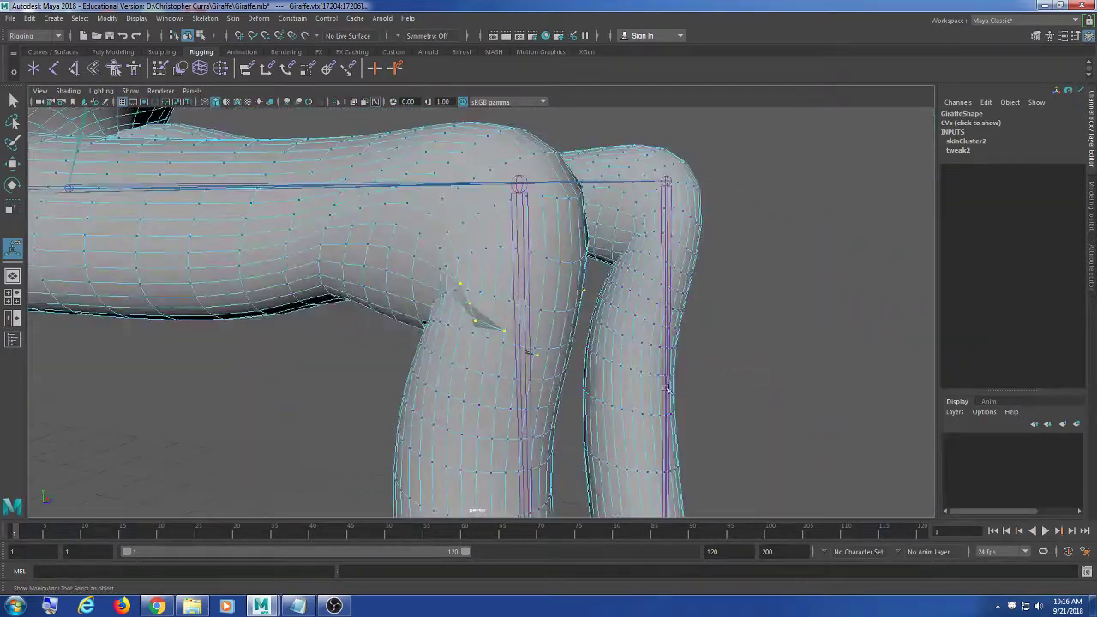
pyautogui.moveTo(617, 375)
pyautogui.keyDown('alt'); pyautogui.mouseDown(button='right')
pyautogui.moveTo(668, 386)
pyautogui.moveTo(635, 384)
pyautogui.mouseUp(button='right'); pyautogui.keyUp('alt')
pyautogui.keyDown('alt'); pyautogui.moveTo(634, 384); pyautogui.dragTo(366, 385); pyautogui.keyUp('alt')
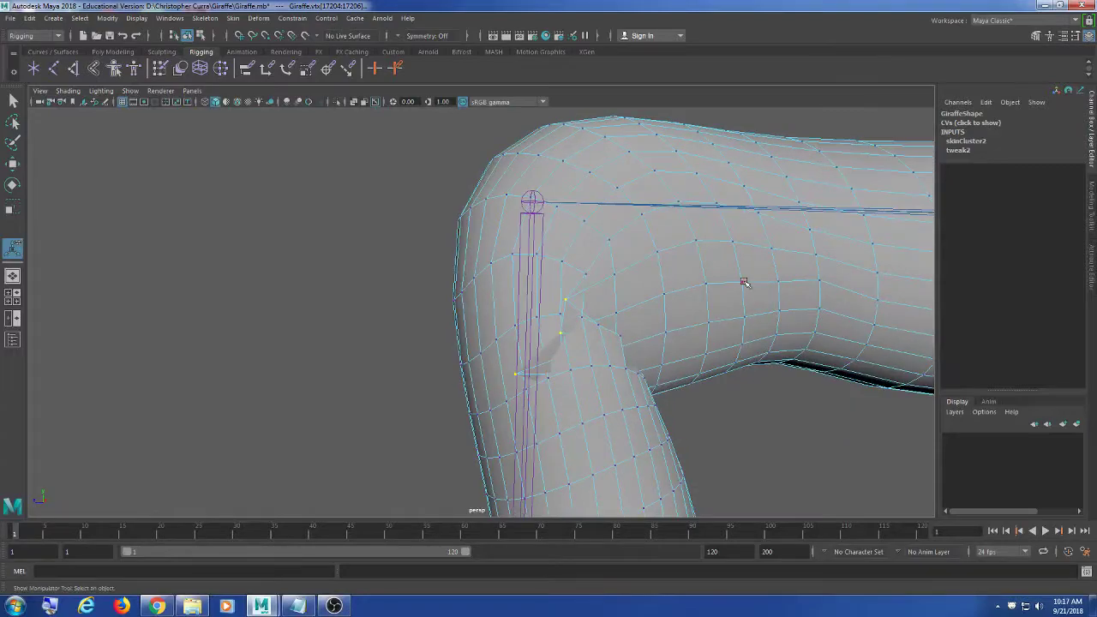
pyautogui.keyDown('alt'); pyautogui.moveTo(716, 271); pyautogui.dragTo(517, 379); pyautogui.keyUp('alt')
pyautogui.scroll(4, 517, 379)
pyautogui.scroll(-3, 521, 378)
pyautogui.scroll(-4, 519, 382)
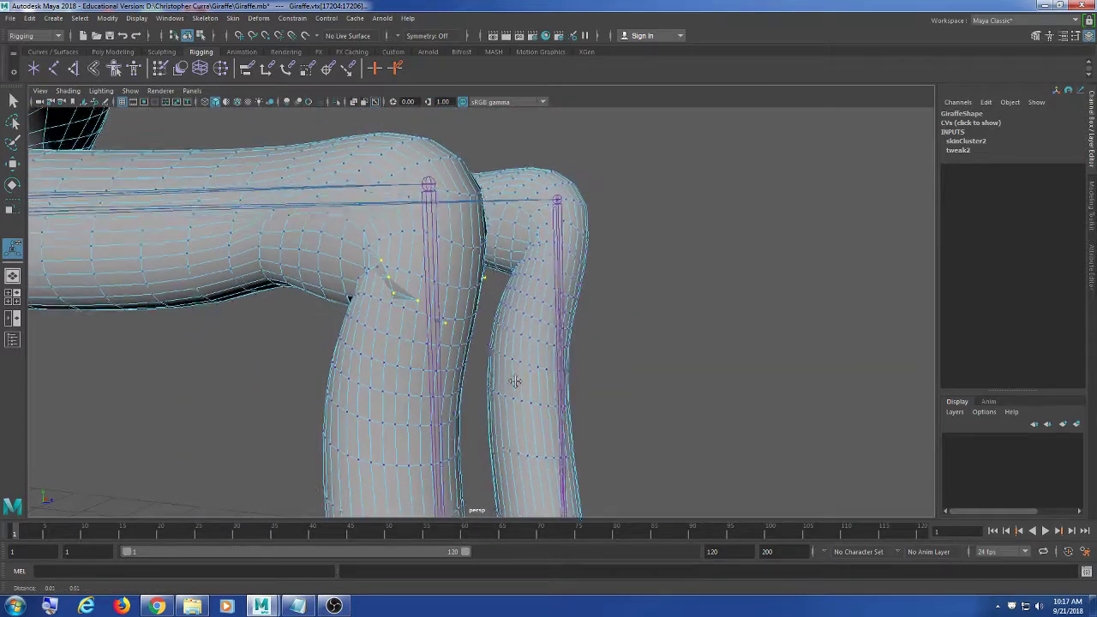
pyautogui.scroll(3, 514, 385)
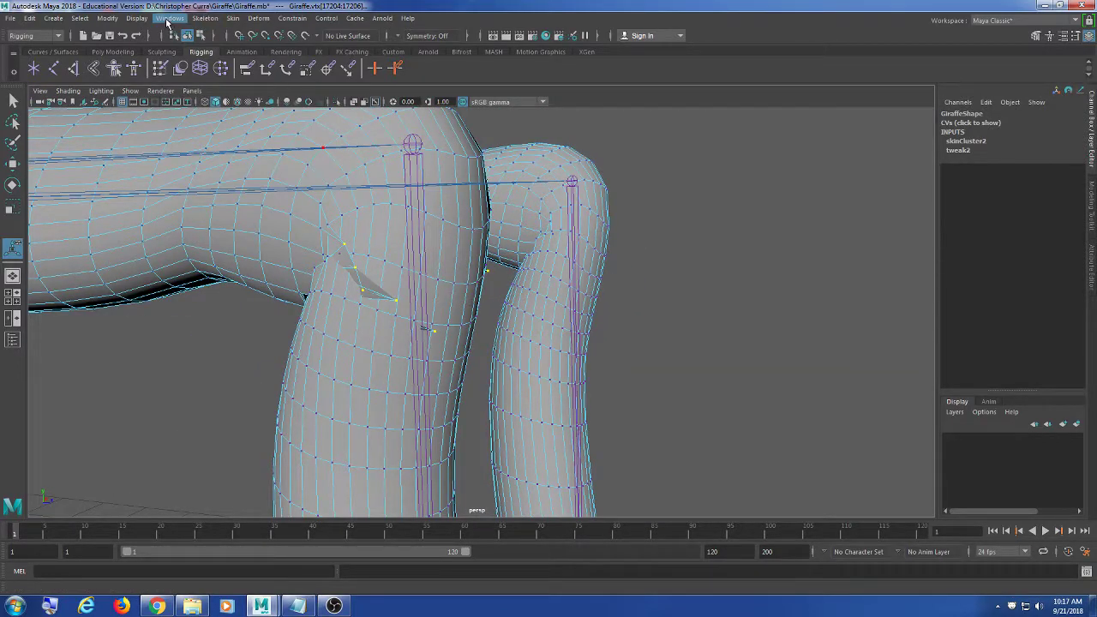
pyautogui.keyDown('alt'); pyautogui.moveTo(511, 265); pyautogui.dragTo(382, 258, button='middle'); pyautogui.keyUp('alt')
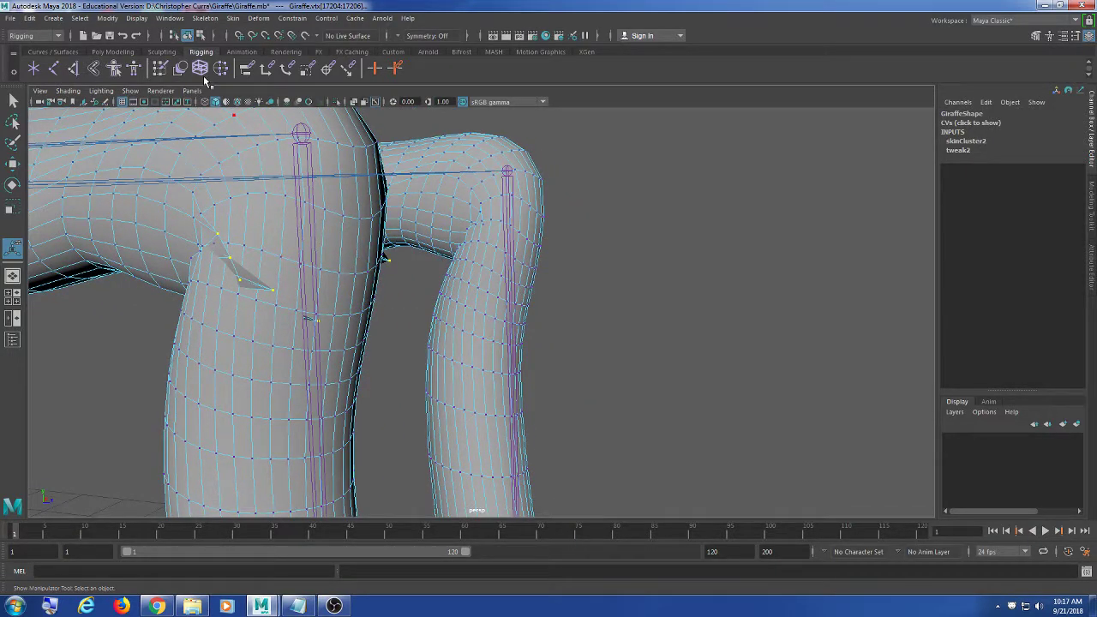
# Open the Component Editor, enlarge it beside the knee, and show the selected vertices' Smooth Skins weights
pyautogui.click(170, 18)
pyautogui.moveTo(190, 58)
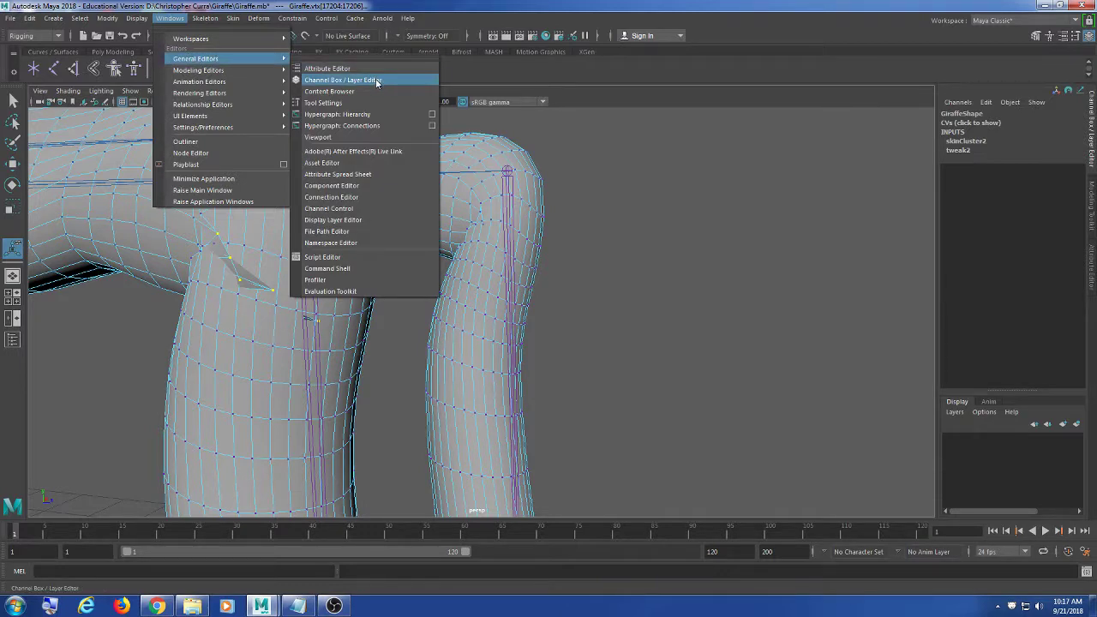
pyautogui.click(365, 186)
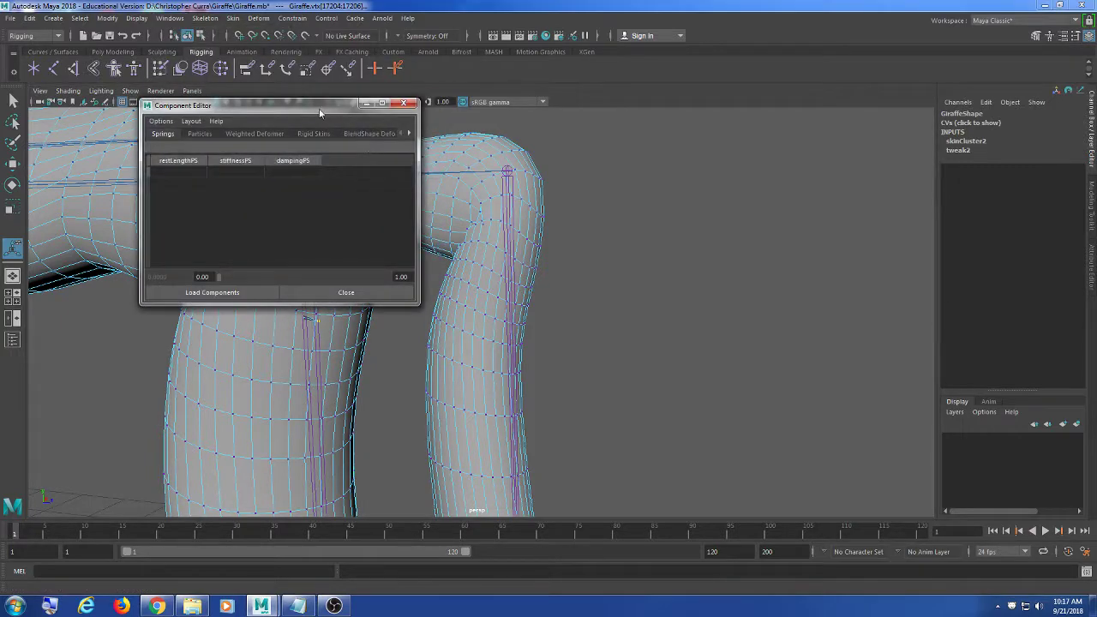
pyautogui.moveTo(319, 108); pyautogui.dragTo(658, 75)
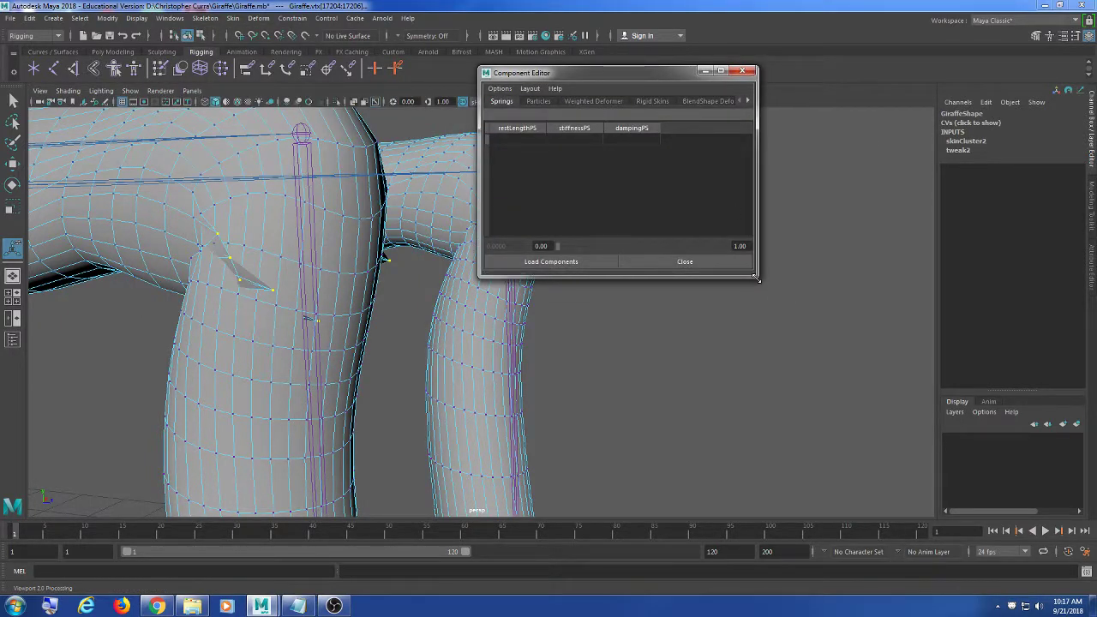
pyautogui.moveTo(756, 277); pyautogui.dragTo(1012, 454)
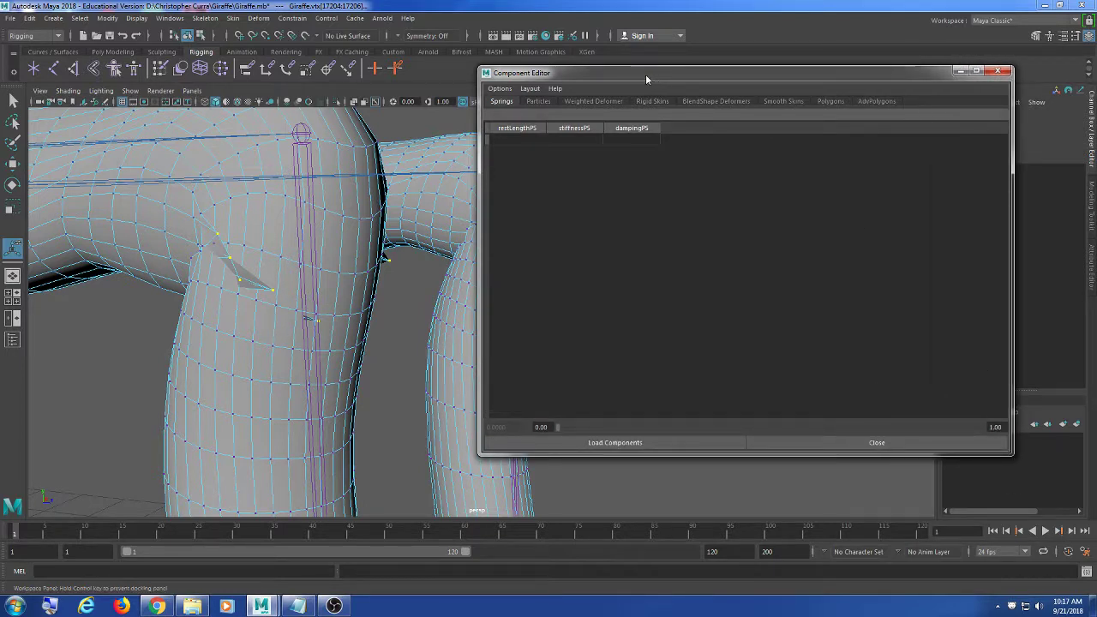
pyautogui.moveTo(645, 74); pyautogui.dragTo(617, 66)
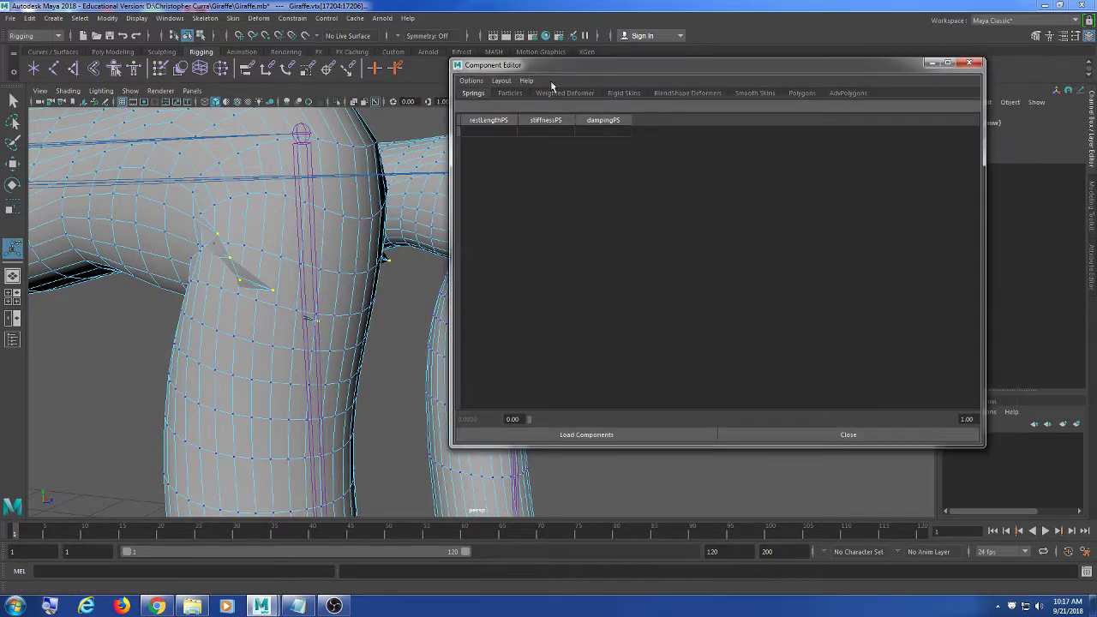
pyautogui.click(755, 93)
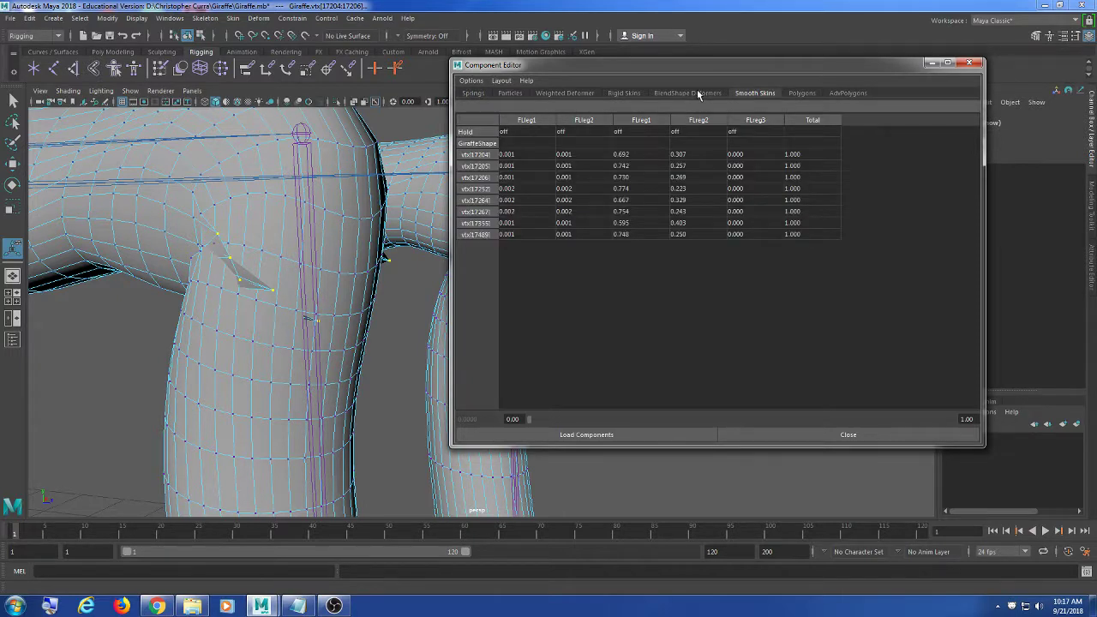
# Try to set the FLleg2 weight of all eight selected knee vertices to 100 in the Component Editor
pyautogui.moveTo(580, 71); pyautogui.dragTo(570, 58)
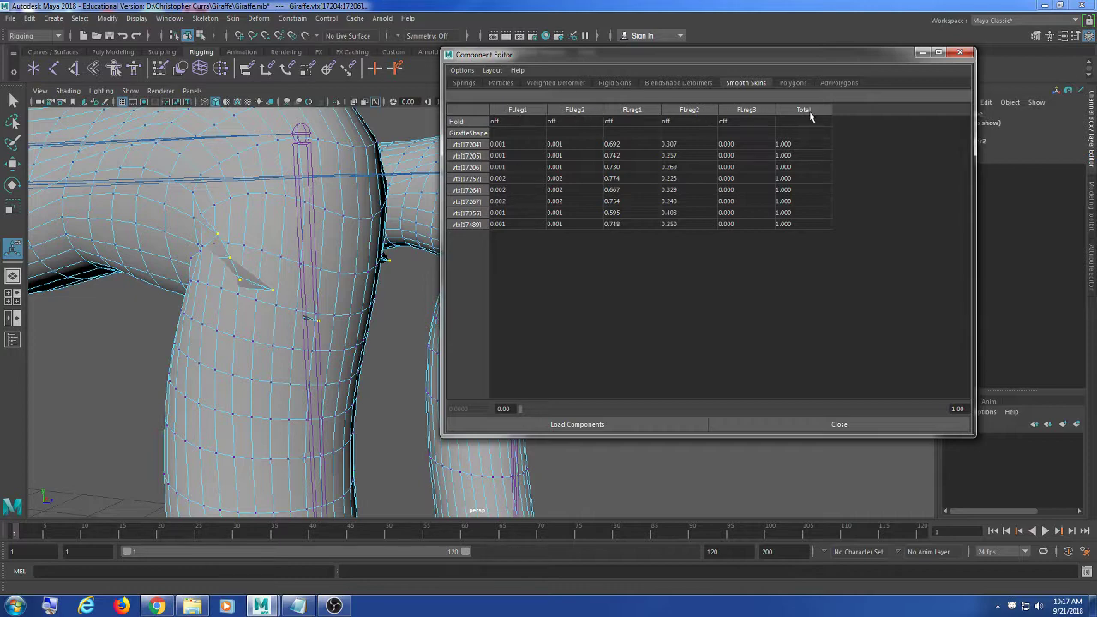
pyautogui.moveTo(776, 55); pyautogui.dragTo(772, 61)
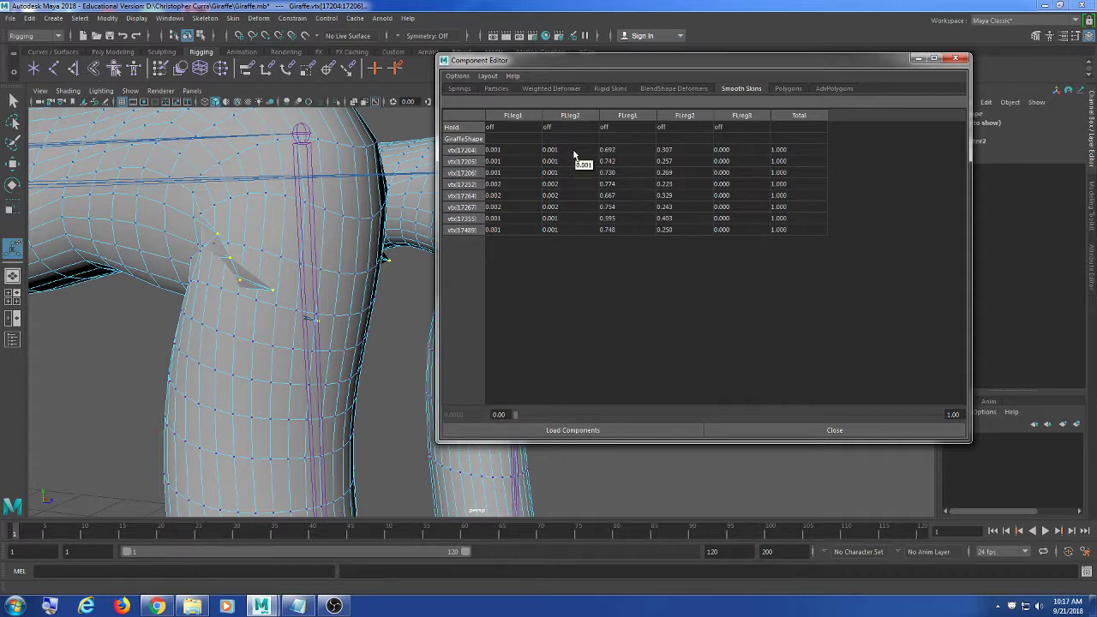
pyautogui.moveTo(574, 154); pyautogui.dragTo(576, 230)
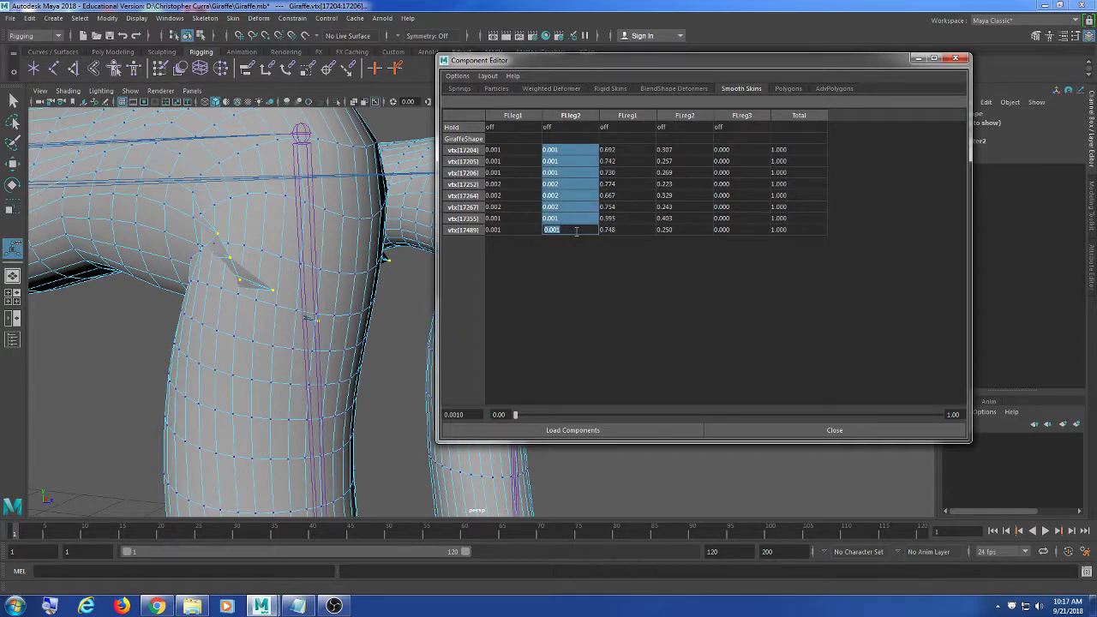
pyautogui.write('100')
pyautogui.press('Return')
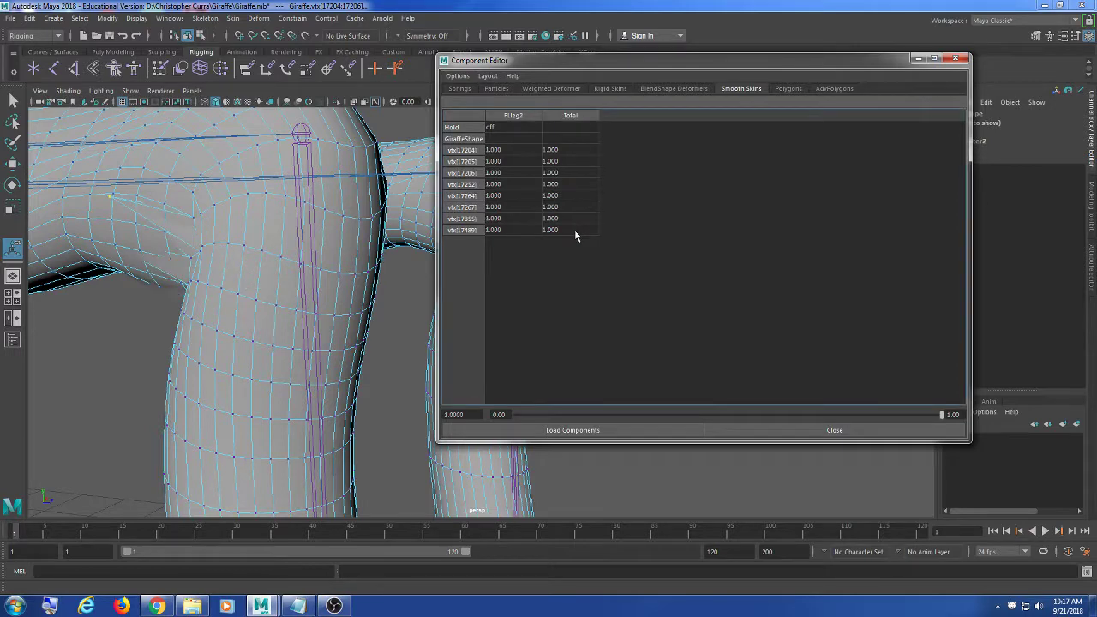
pyautogui.keyDown('alt'); pyautogui.moveTo(103, 214); pyautogui.dragTo(254, 282); pyautogui.keyUp('alt')
pyautogui.hotkey('ctrl', 'z')
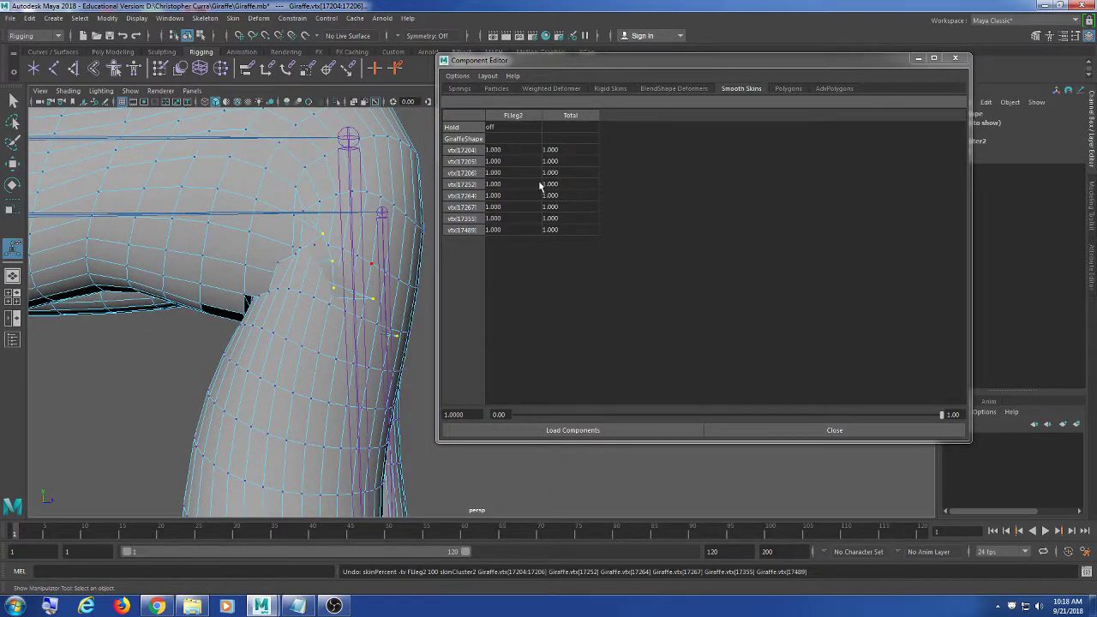
pyautogui.click(669, 87)
pyautogui.click(731, 89)
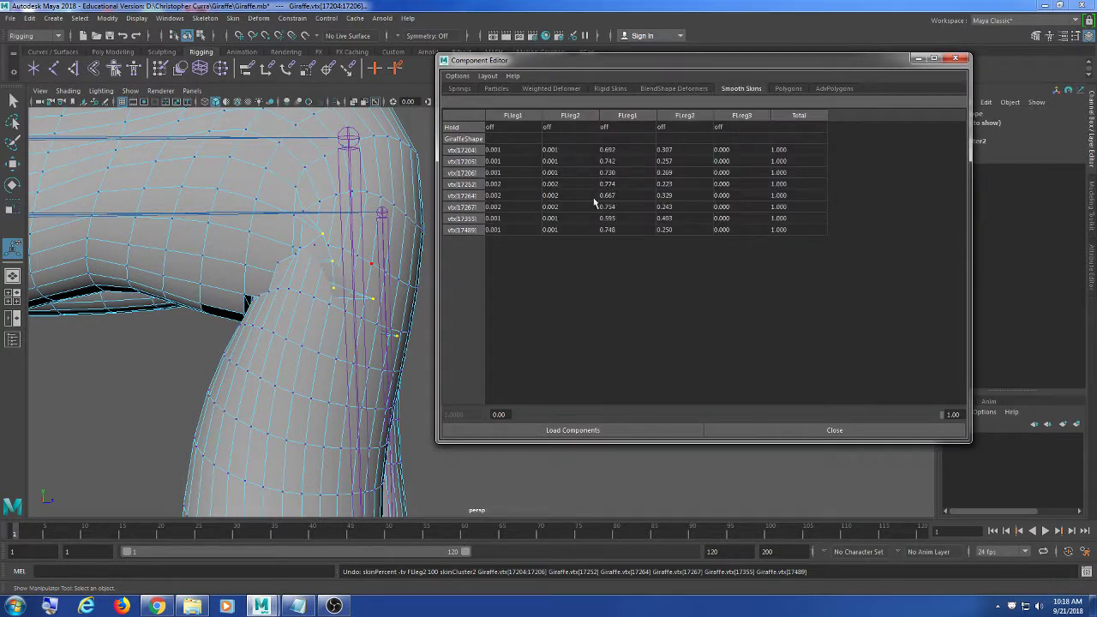
# Set the FLleg2 weight of all eight selected knee vertices to 0.5
pyautogui.click(571, 149)
pyautogui.keyDown('shift'); pyautogui.click(573, 229); pyautogui.keyUp('shift')
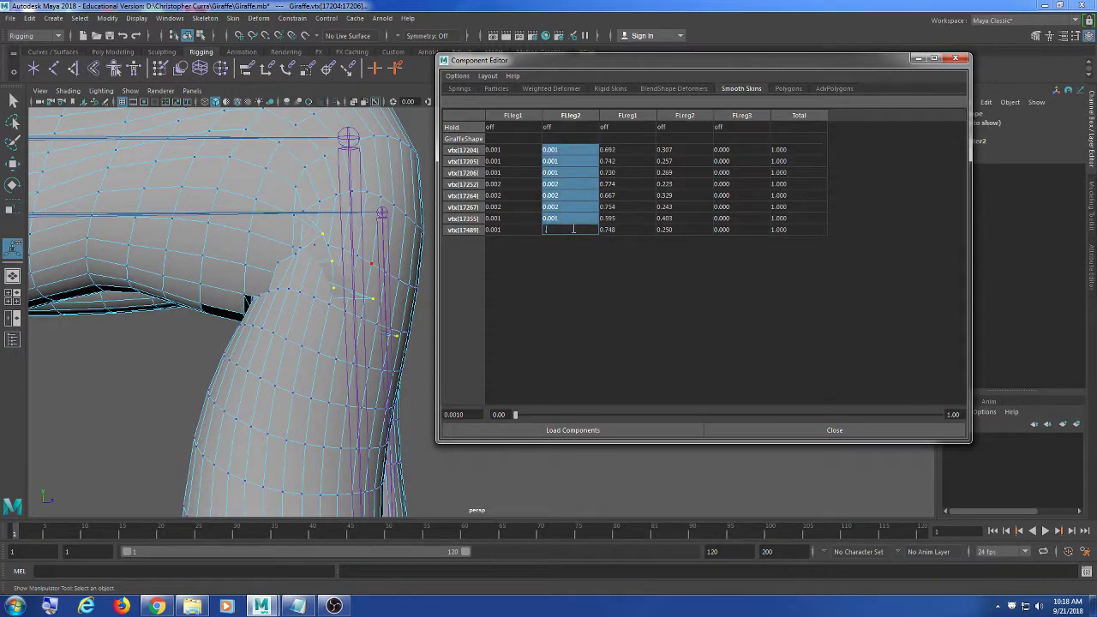
pyautogui.write('0.5')
pyautogui.press('Return')
pyautogui.press('f')
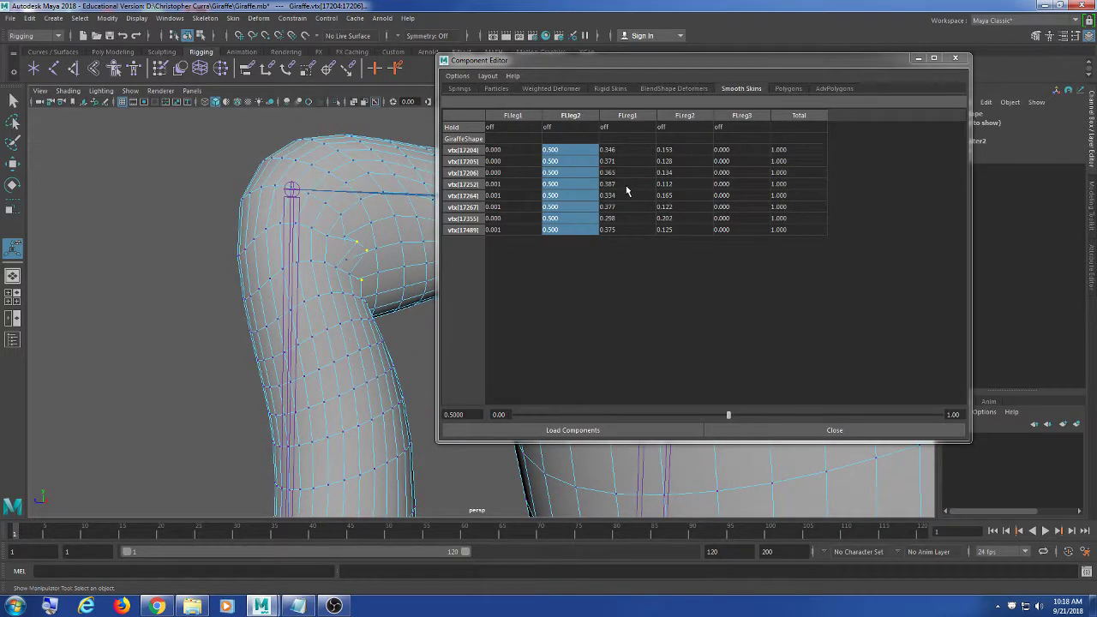
# Try to set the FLreg1 weight of all eight selected knee vertices to 100
pyautogui.click(613, 149)
pyautogui.keyDown('shift'); pyautogui.click(641, 229); pyautogui.keyUp('shift')
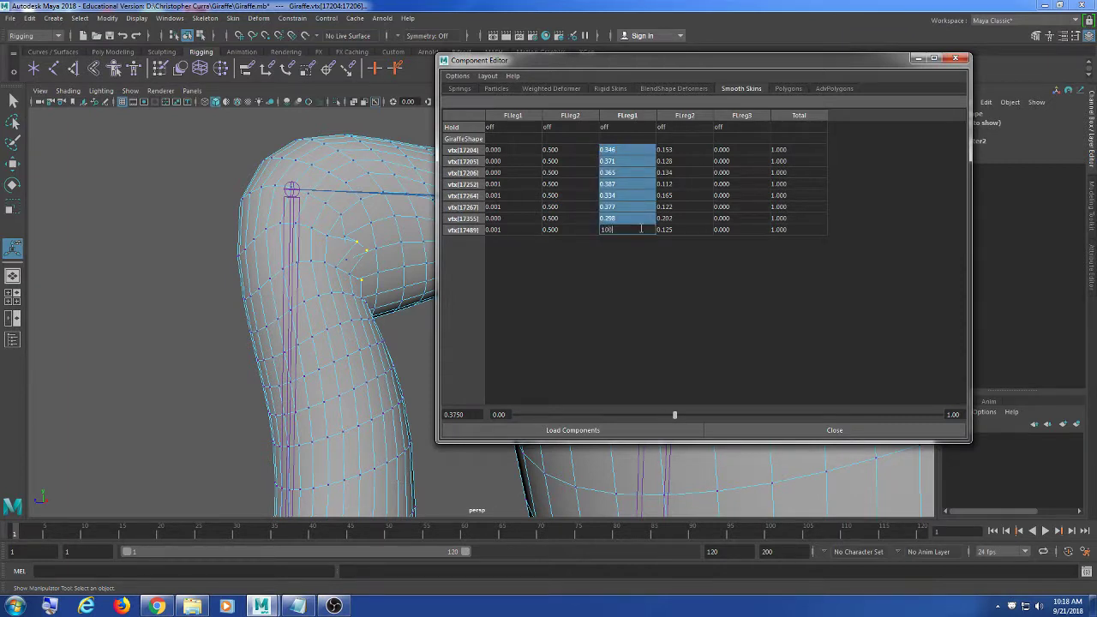
pyautogui.press('Return')
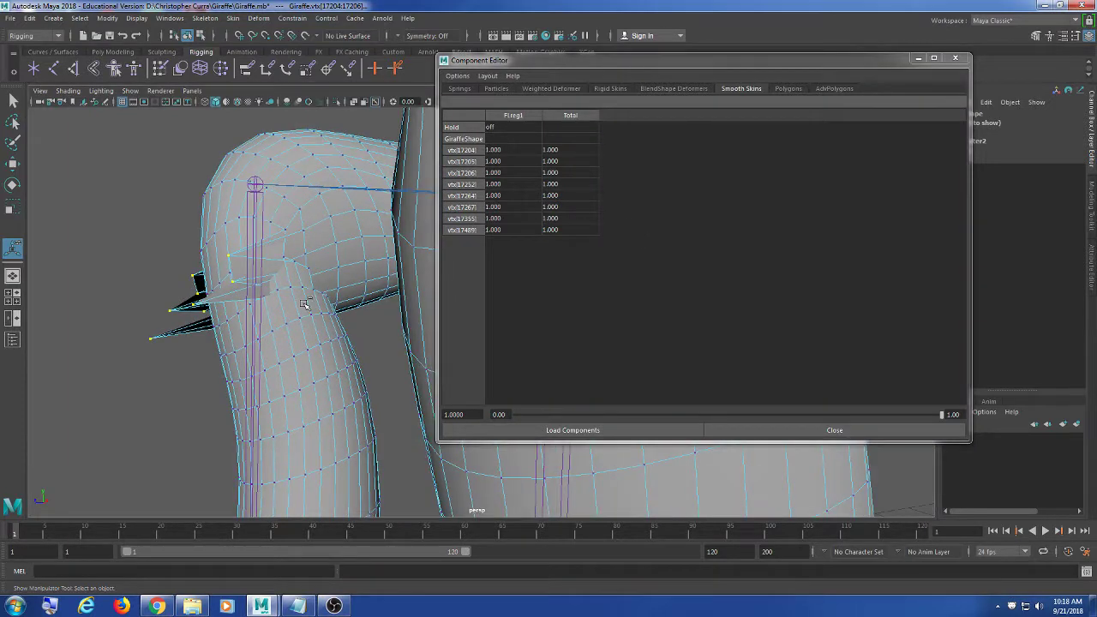
pyautogui.hotkey('ctrl', 'z')
pyautogui.click(732, 88)
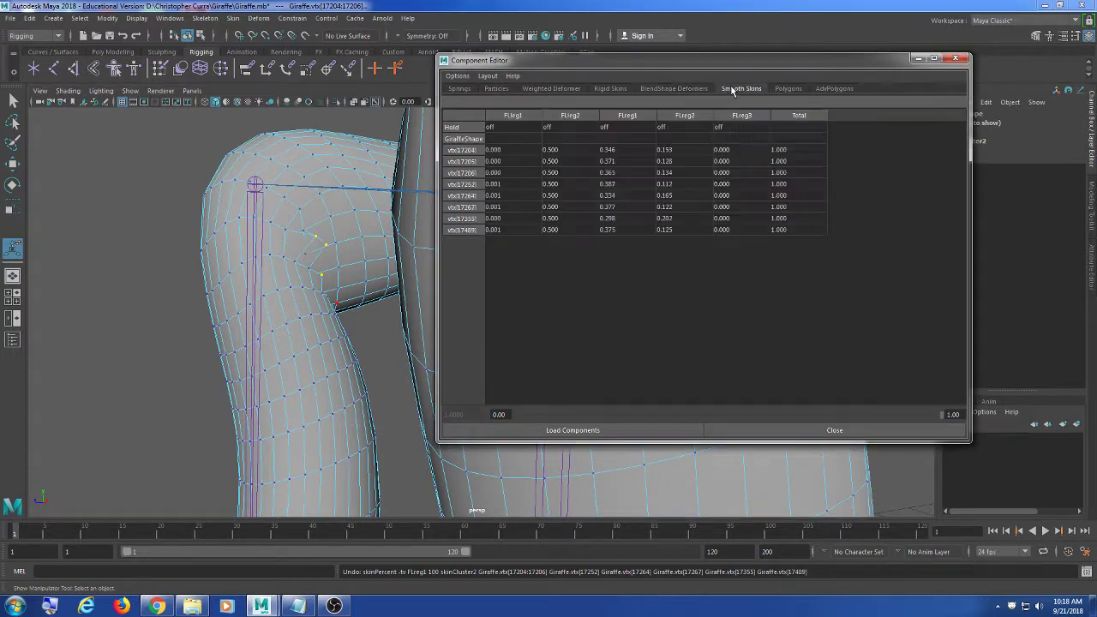
# Set the FLreg1 weight of all eight selected knee vertices to 0.5 and inspect the knee from the other side
pyautogui.click(629, 153)
pyautogui.keyDown('shift'); pyautogui.click(624, 230); pyautogui.keyUp('shift')
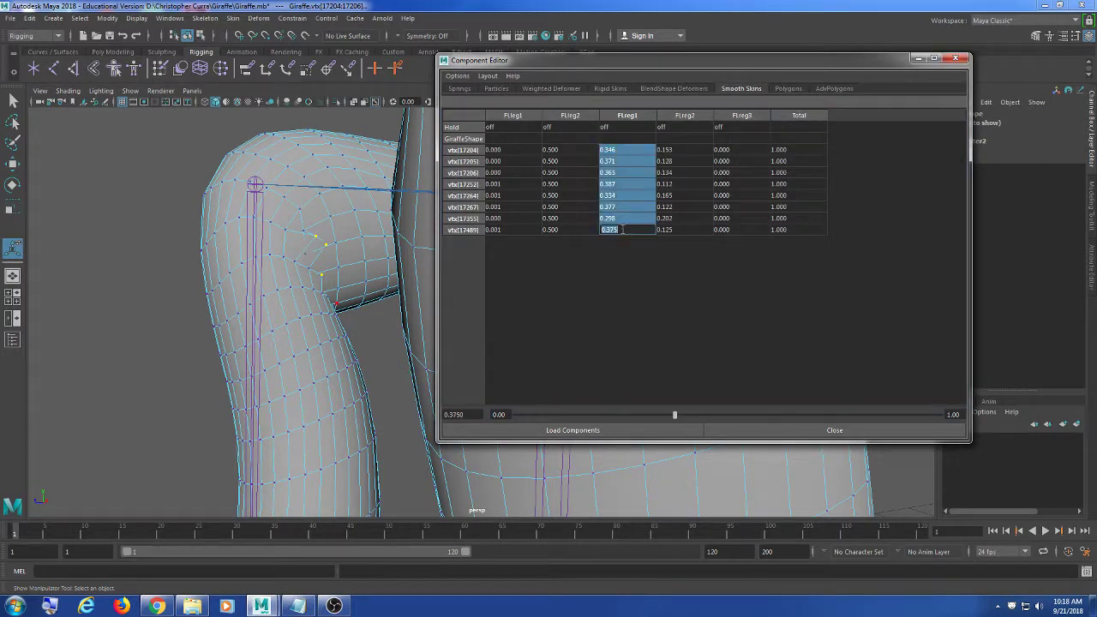
pyautogui.write('0.5')
pyautogui.press('Return')
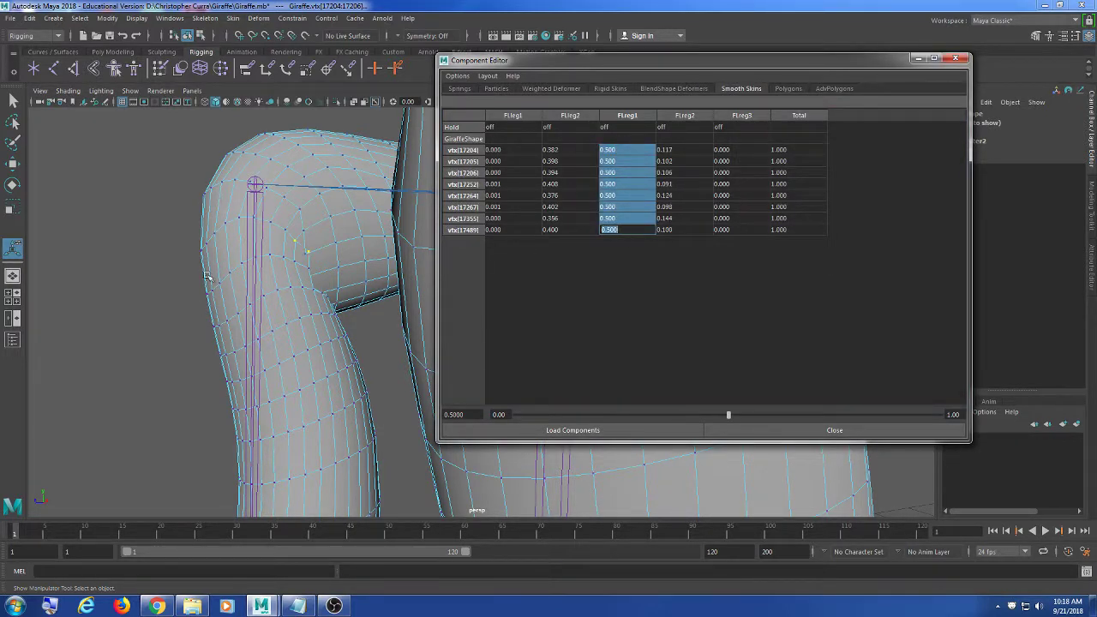
pyautogui.keyDown('alt'); pyautogui.moveTo(206, 276); pyautogui.dragTo(286, 269); pyautogui.keyUp('alt')
# Set the FLleg2 weight of the eight knee vertices to 0.5 once more and check the bend
pyautogui.click(574, 151)
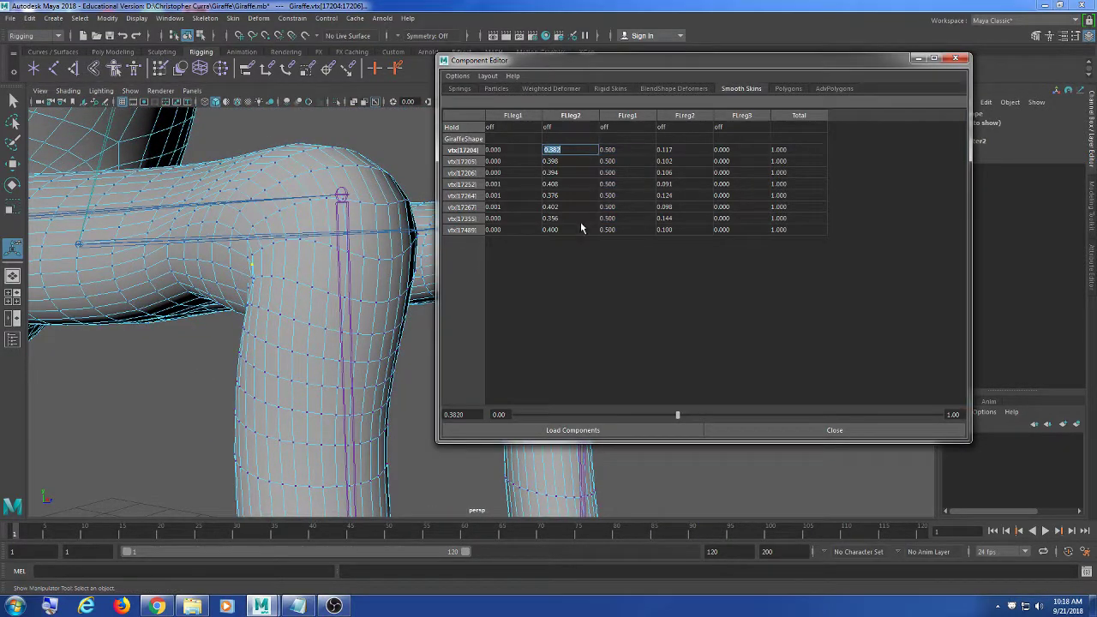
pyautogui.keyDown('shift'); pyautogui.click(567, 230); pyautogui.keyUp('shift')
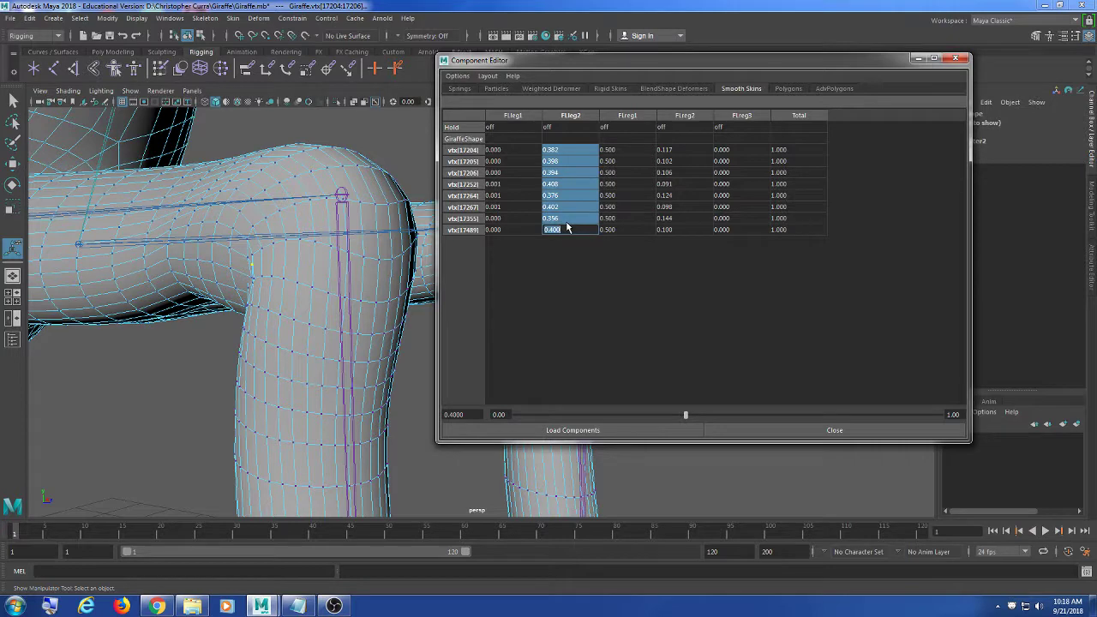
pyautogui.write('.5')
pyautogui.press('Return')
pyautogui.keyDown('alt'); pyautogui.moveTo(257, 272); pyautogui.dragTo(77, 277); pyautogui.keyUp('alt')
pyautogui.keyDown('alt'); pyautogui.moveTo(77, 277); pyautogui.dragTo(360, 287, button='right'); pyautogui.keyUp('alt')
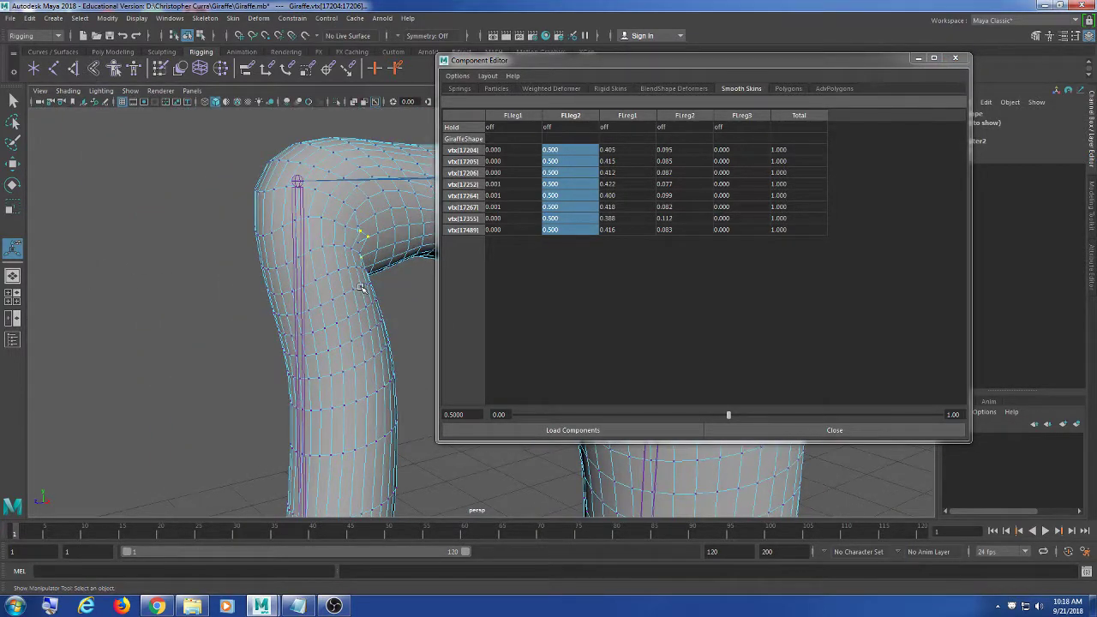
# Reapply an FLreg1 weight of 0.5 to the eight knee vertices and close the Component Editor
pyautogui.click(612, 151)
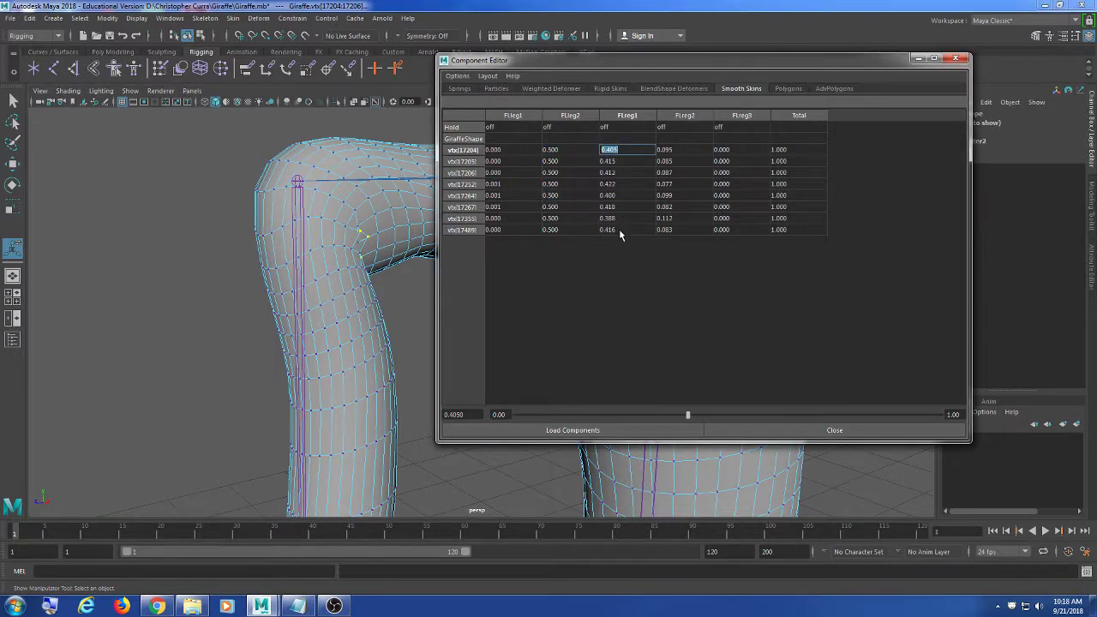
pyautogui.keyDown('shift'); pyautogui.click(617, 230); pyautogui.keyUp('shift')
pyautogui.write('.5')
pyautogui.press('Return')
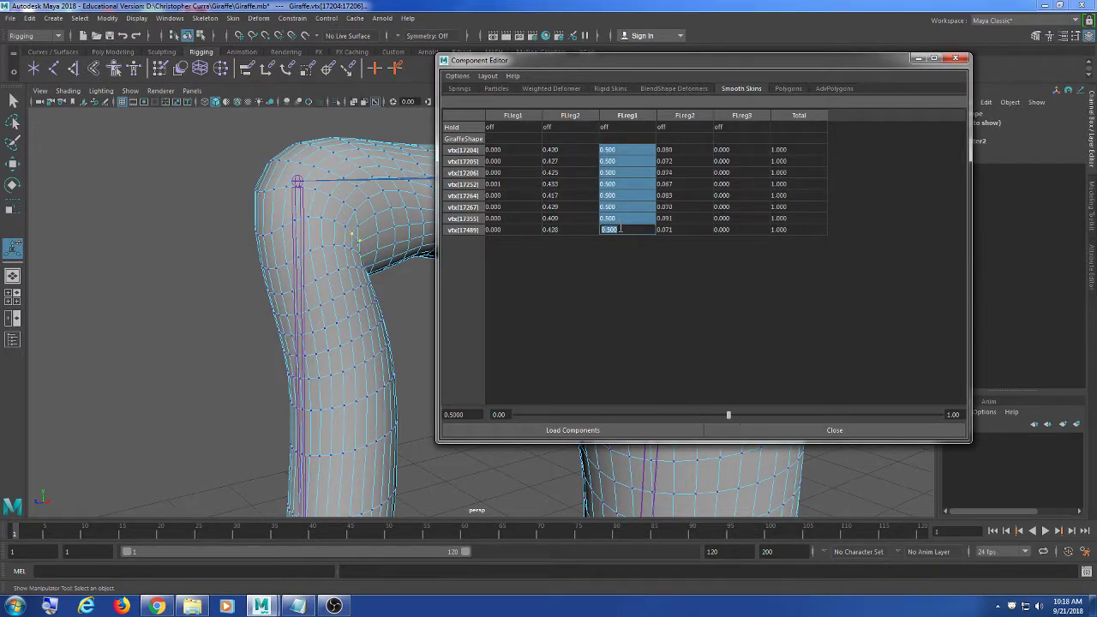
pyautogui.click(961, 58)
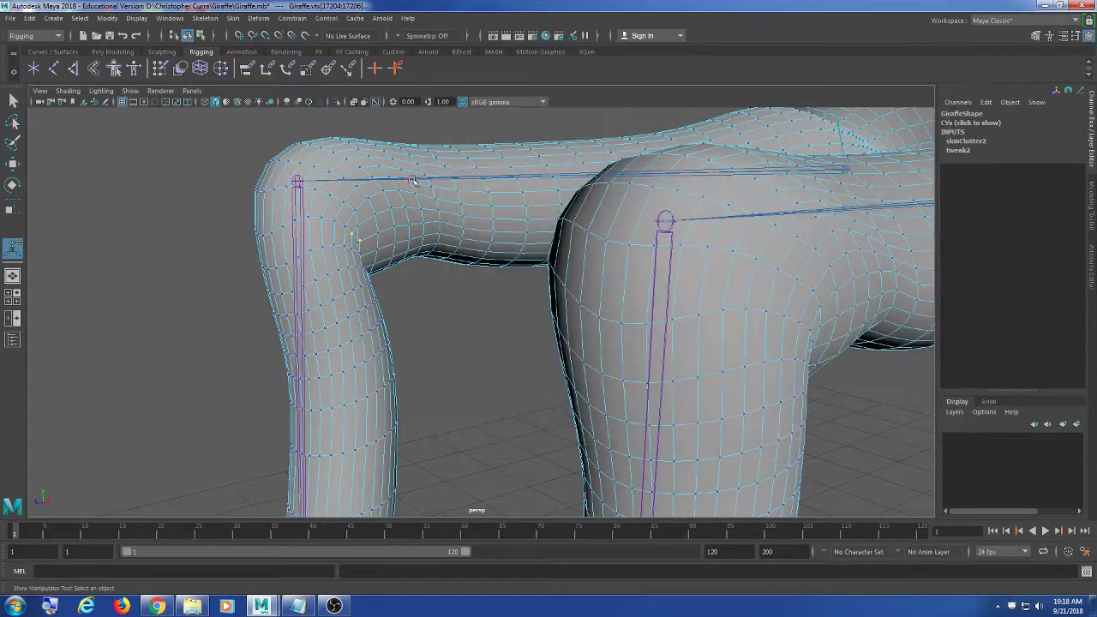
# Return to object selection, then select the giraffe mesh and display its creased front knee in wireframe
pyautogui.keyDown('alt'); pyautogui.moveTo(480, 249); pyautogui.dragTo(546, 248); pyautogui.keyUp('alt')
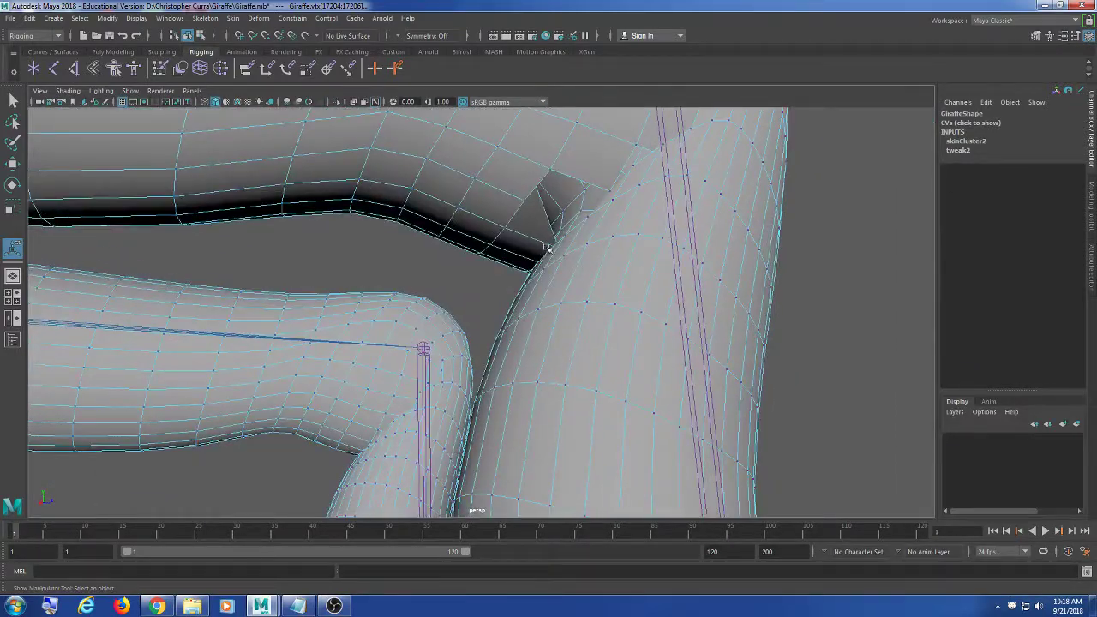
pyautogui.click(188, 35)
pyautogui.click(857, 338)
pyautogui.keyDown('alt'); pyautogui.moveTo(748, 310); pyautogui.dragTo(508, 300); pyautogui.keyUp('alt')
pyautogui.keyDown('alt'); pyautogui.moveTo(507, 300); pyautogui.dragTo(414, 348, button='middle'); pyautogui.keyUp('alt')
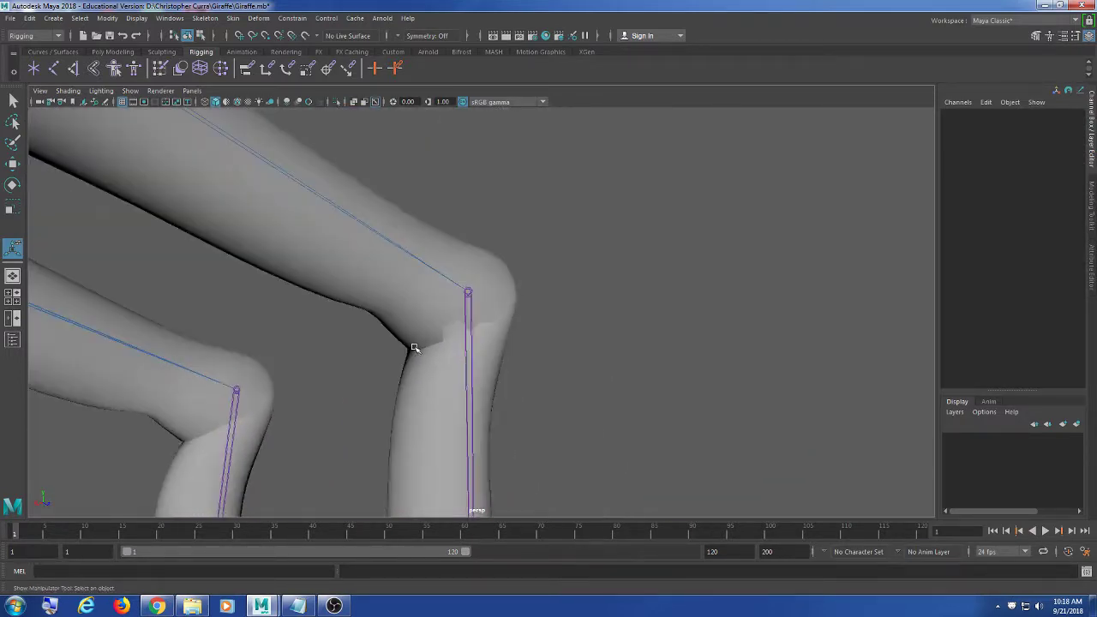
pyautogui.scroll(8, 418, 373)
pyautogui.click(368, 380)
pyautogui.keyDown('alt'); pyautogui.moveTo(367, 380); pyautogui.dragTo(401, 316); pyautogui.keyUp('alt')
pyautogui.press('4')
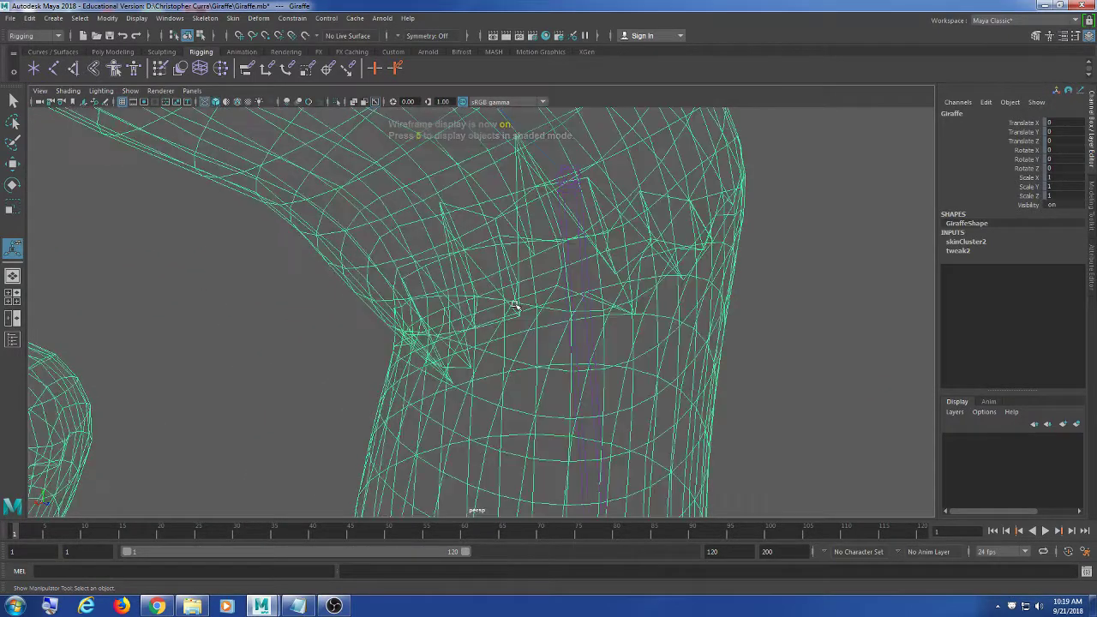
# Switch the mesh to vertex selection and select the protruding vertex above the knee crease
pyautogui.keyDown('alt'); pyautogui.moveTo(526, 311); pyautogui.dragTo(466, 354); pyautogui.keyUp('alt')
pyautogui.scroll(5, 466, 354)
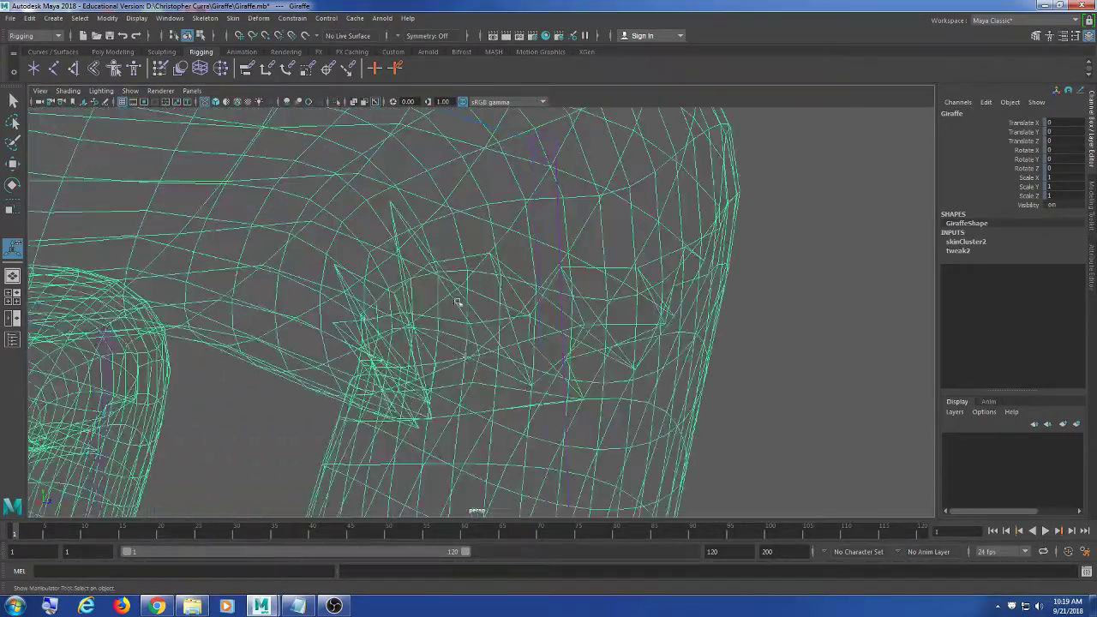
pyautogui.keyDown('alt'); pyautogui.moveTo(452, 292); pyautogui.dragTo(421, 229); pyautogui.keyUp('alt')
pyautogui.moveTo(405, 216); pyautogui.dragTo(368, 215, button='right')
pyautogui.click(395, 205)
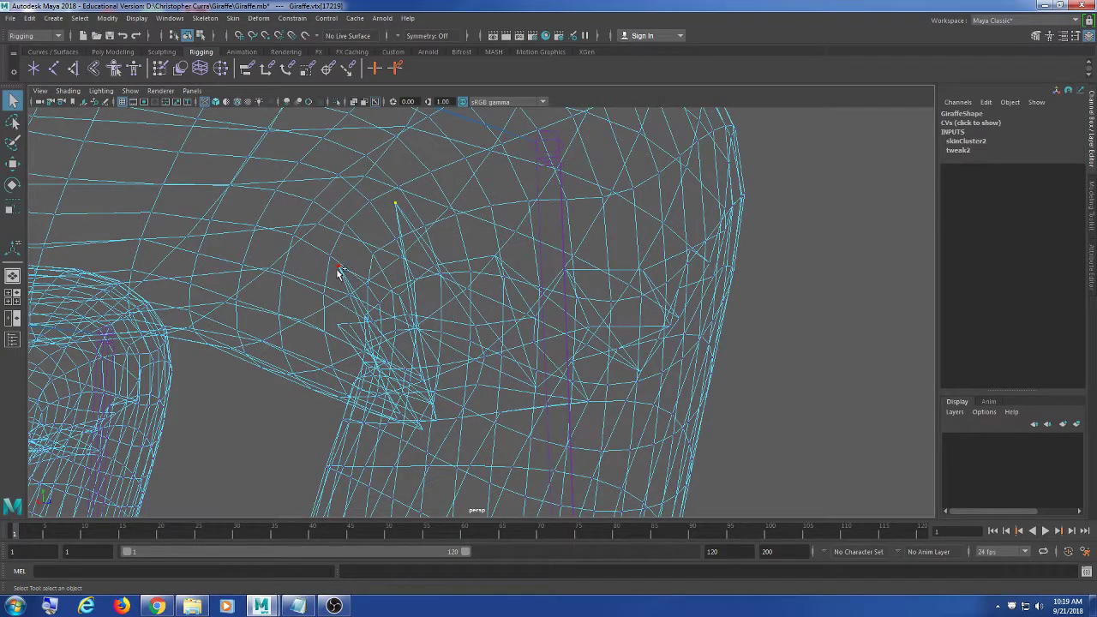
# Examine the overlapping surface around the bent knee in both shaded and wireframe display
pyautogui.keyDown('alt'); pyautogui.moveTo(403, 320); pyautogui.dragTo(480, 335); pyautogui.keyUp('alt')
pyautogui.press('5')
pyautogui.moveTo(478, 334)
pyautogui.keyDown('alt'); pyautogui.mouseDown()
pyautogui.moveTo(595, 325)
pyautogui.moveTo(620, 337)
pyautogui.moveTo(499, 376)
pyautogui.mouseUp(); pyautogui.keyUp('alt')
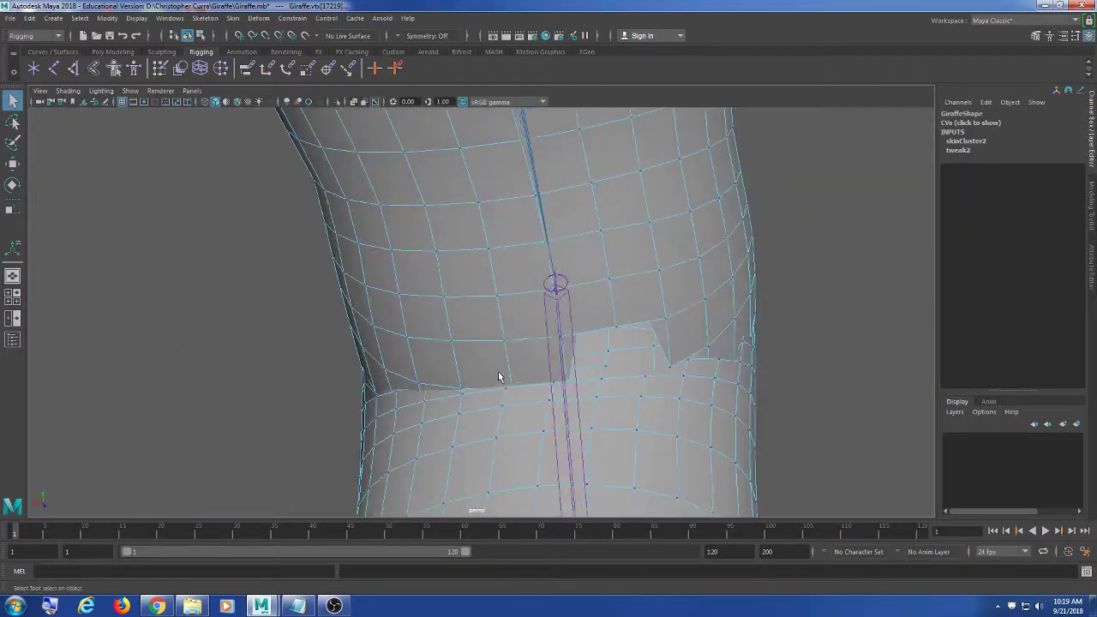
pyautogui.keyDown('alt'); pyautogui.moveTo(652, 371); pyautogui.dragTo(620, 345); pyautogui.keyUp('alt')
pyautogui.press('4')
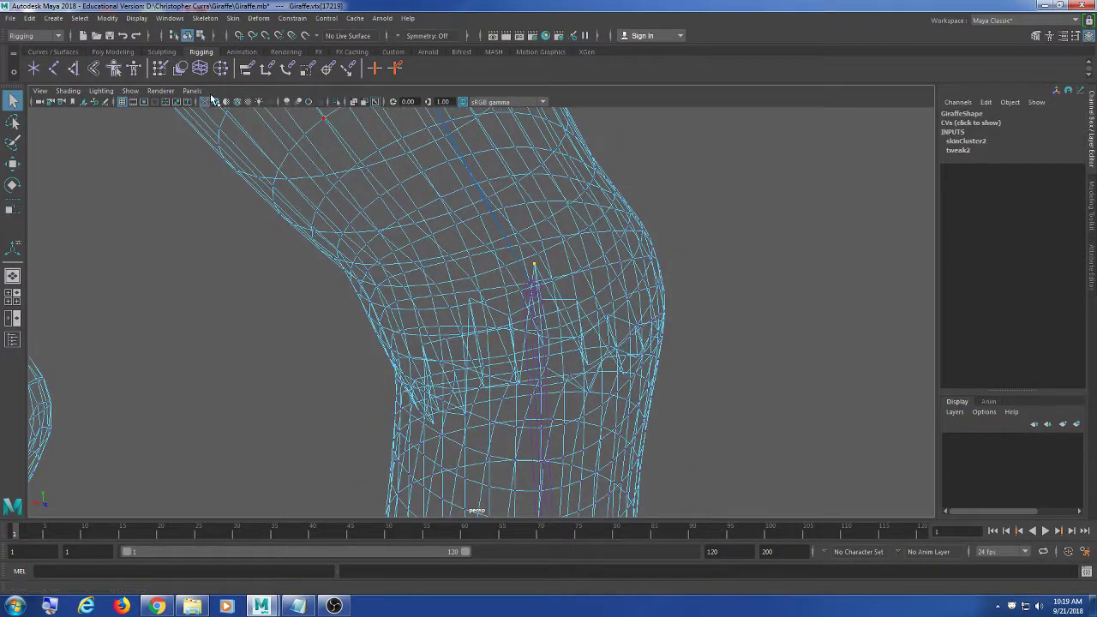
pyautogui.click(216, 102)
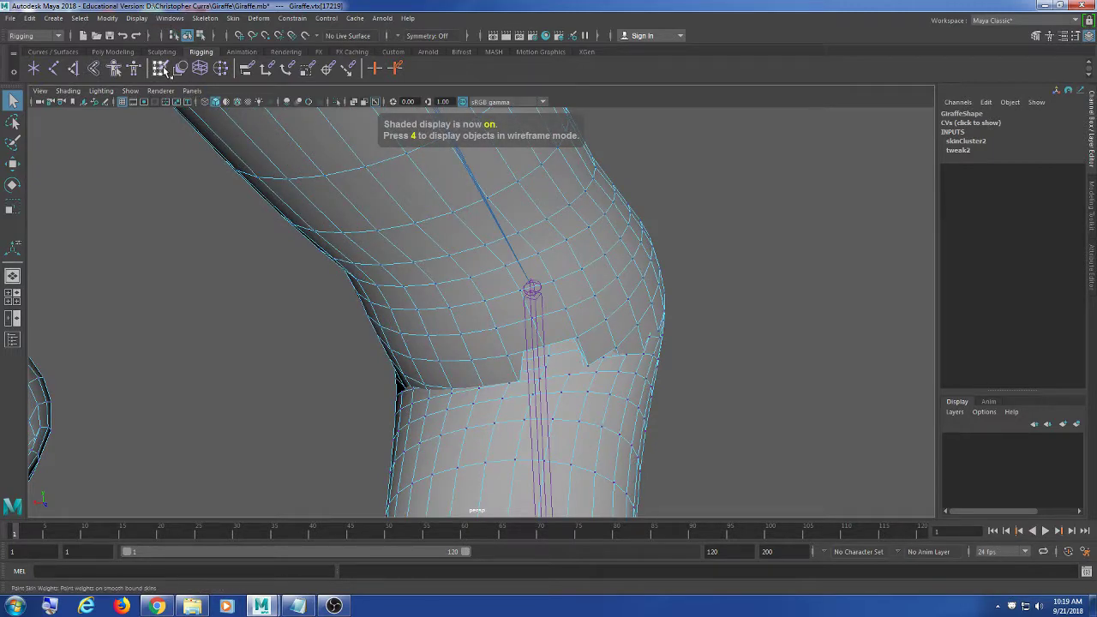
# Open the Paint Skin Weights tool, choose the FLreg1 influence, and set the paint value to 1
pyautogui.click(161, 69)
pyautogui.keyDown('alt'); pyautogui.moveTo(543, 346); pyautogui.dragTo(516, 345); pyautogui.keyUp('alt')
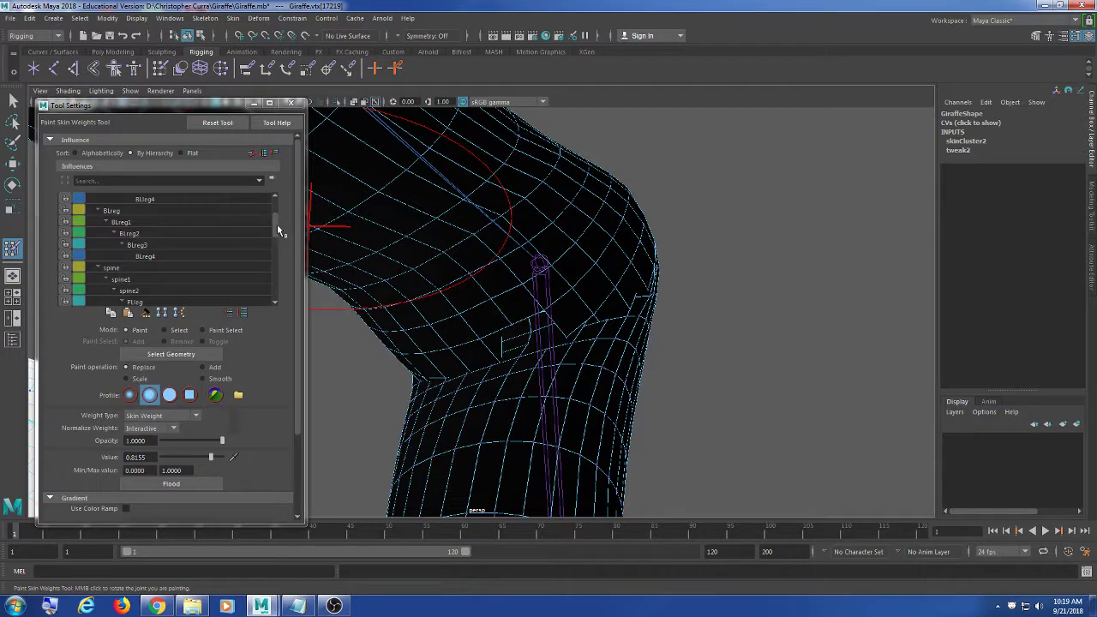
pyautogui.moveTo(277, 224); pyautogui.dragTo(281, 302)
pyautogui.scroll(3, 212, 249)
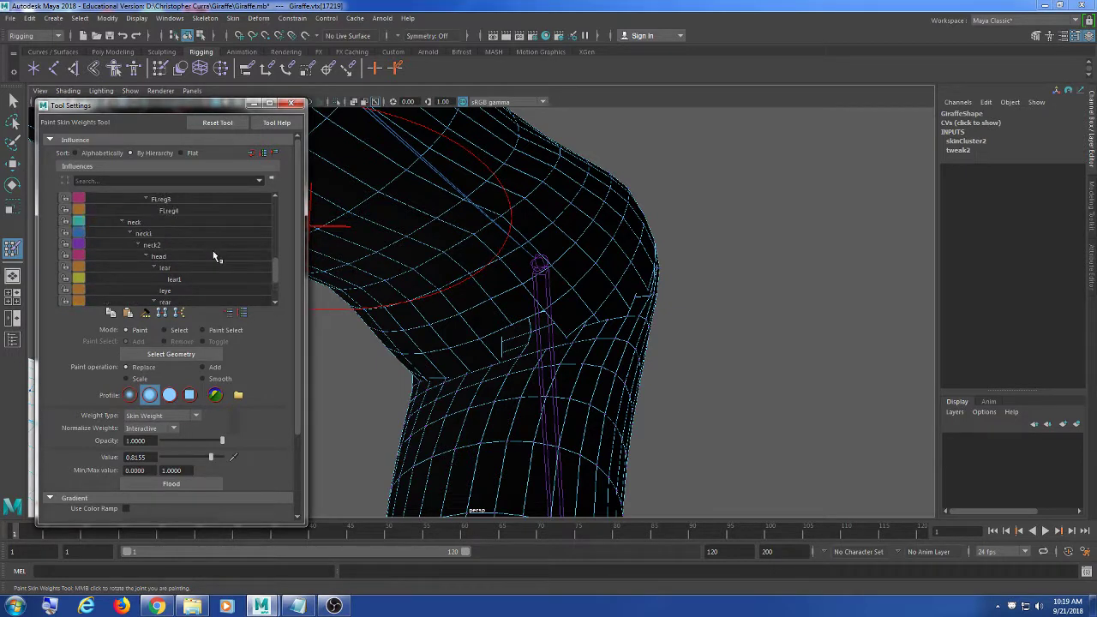
pyautogui.scroll(2, 205, 242)
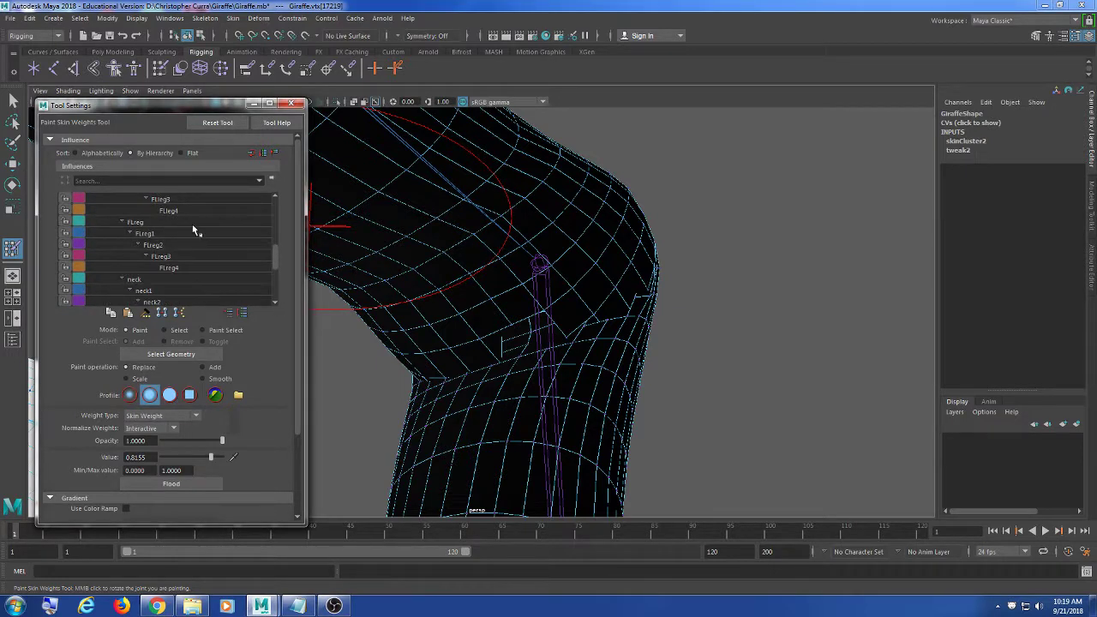
pyautogui.click(192, 231)
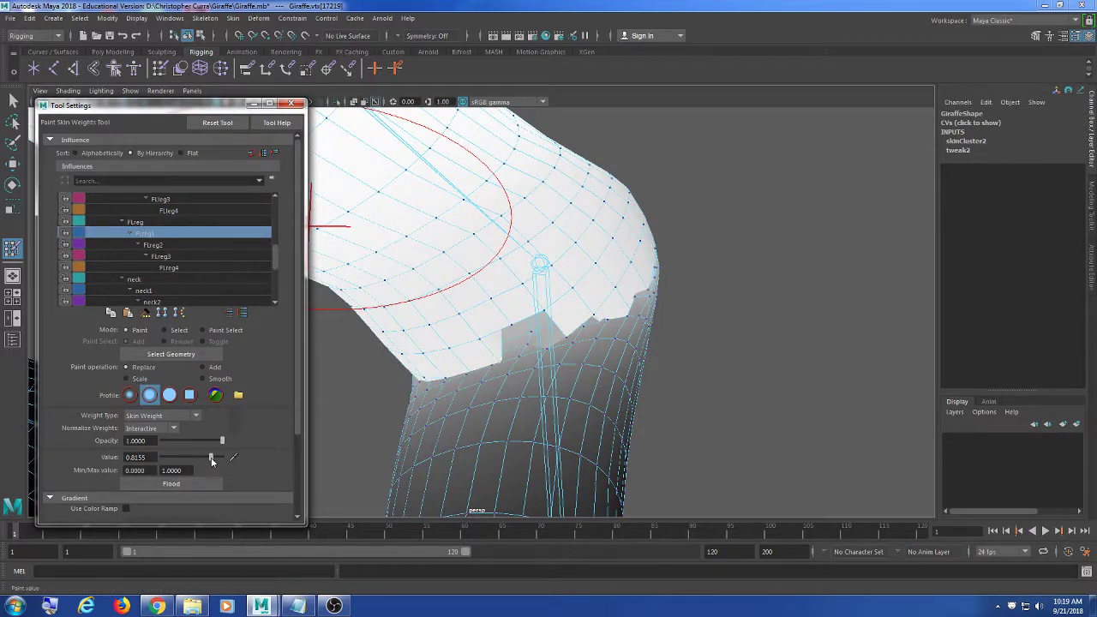
pyautogui.moveTo(211, 457); pyautogui.dragTo(224, 457)
pyautogui.moveTo(600, 347)
pyautogui.keyDown('alt'); pyautogui.mouseDown()
pyautogui.moveTo(689, 345)
pyautogui.moveTo(414, 369)
pyautogui.moveTo(416, 380)
pyautogui.moveTo(452, 283)
pyautogui.mouseUp(); pyautogui.keyUp('alt')
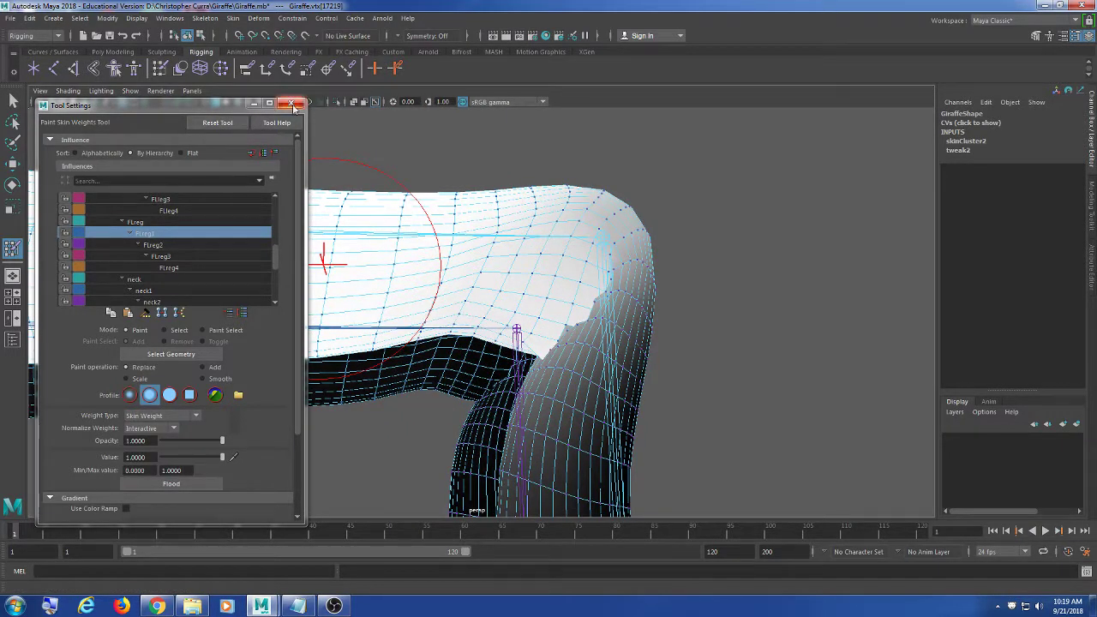
# Leave the Paint Skin Weights tool for the Select tool and clear the selection in the scene
pyautogui.click(291, 104)
pyautogui.click(16, 100)
pyautogui.moveTo(717, 282)
pyautogui.keyDown('alt'); pyautogui.mouseDown()
pyautogui.moveTo(602, 308)
pyautogui.moveTo(712, 394)
pyautogui.moveTo(457, 257)
pyautogui.moveTo(574, 237)
pyautogui.moveTo(540, 232)
pyautogui.mouseUp(); pyautogui.keyUp('alt')
pyautogui.click(513, 201)
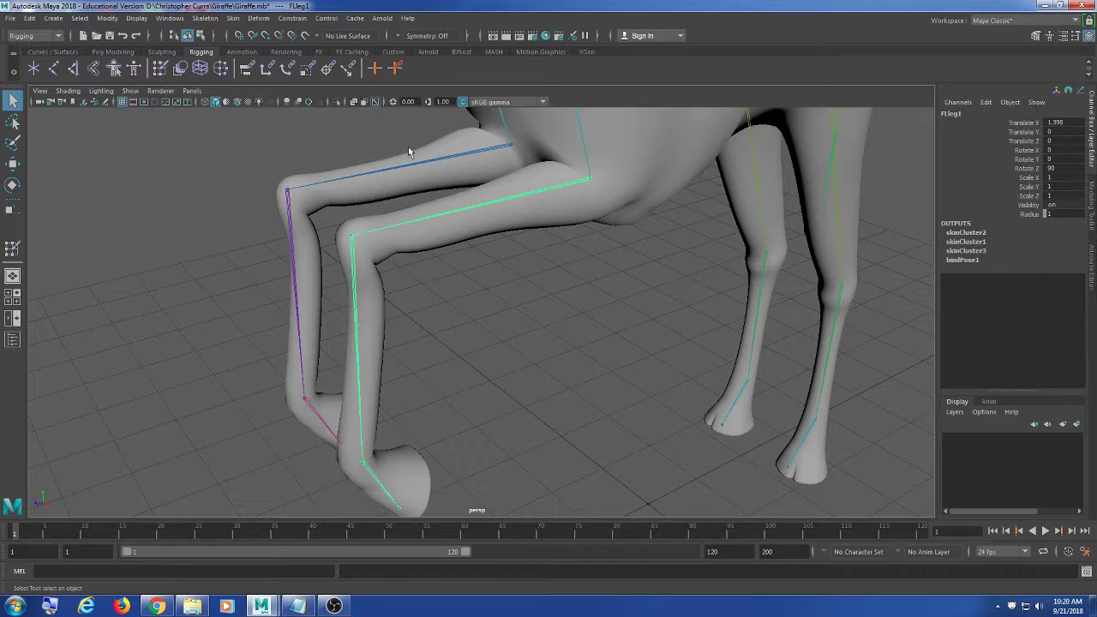
pyautogui.click(583, 386)
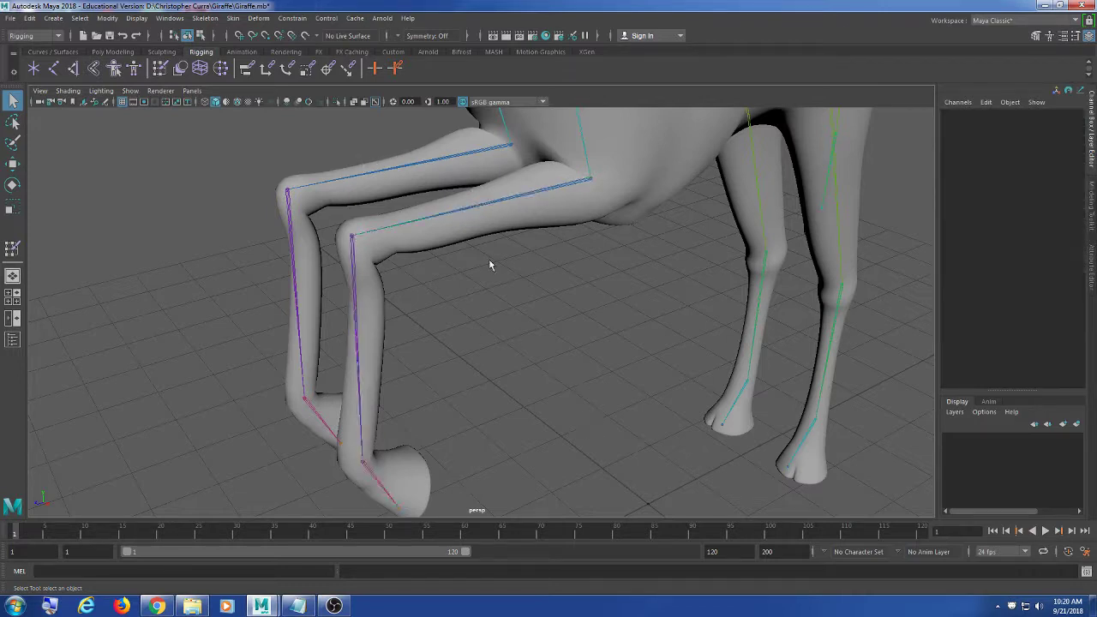
# Select the giraffe mesh and bring both raised front legs into view
pyautogui.click(258, 18)
pyautogui.click(608, 226)
pyautogui.click(635, 204)
pyautogui.keyDown('alt'); pyautogui.moveTo(345, 144); pyautogui.dragTo(455, 150); pyautogui.keyUp('alt')
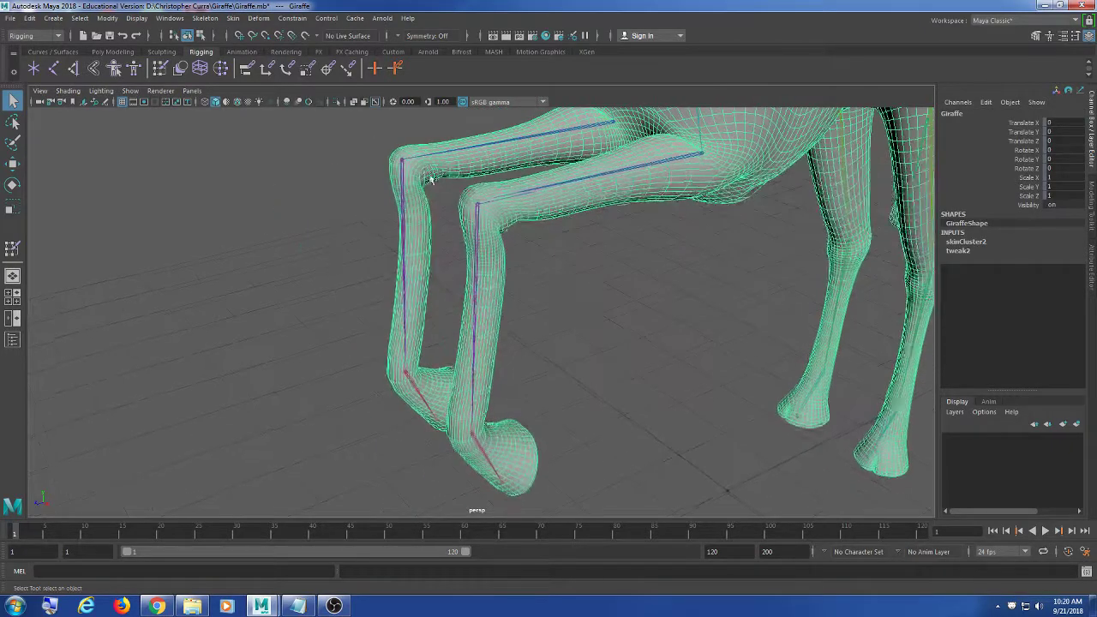
# Open the Paint Skin Weights tool and check the weight maps of the FLreg1, neck and FLreg2 influences
pyautogui.doubleClick(160, 70)
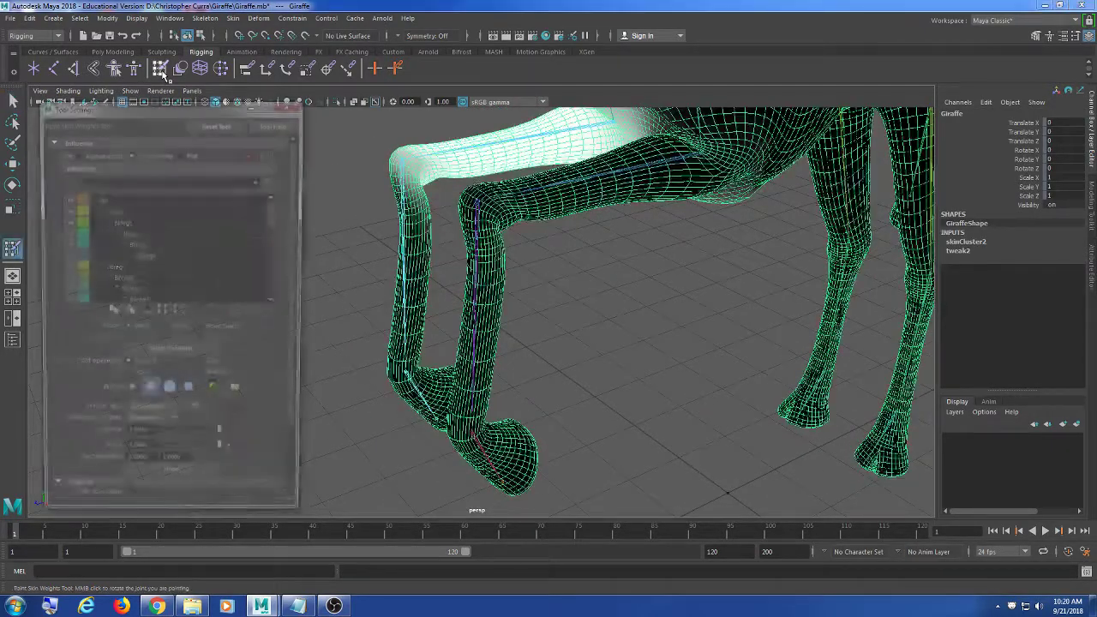
pyautogui.scroll(-5, 274, 210)
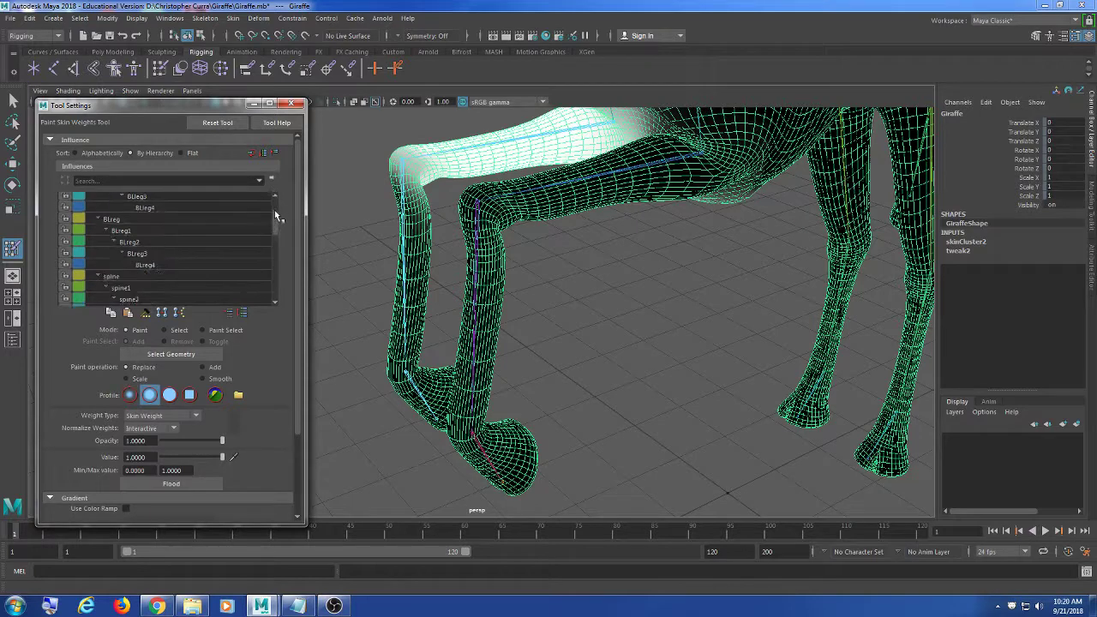
pyautogui.click(271, 243)
pyautogui.scroll(-2, 275, 242)
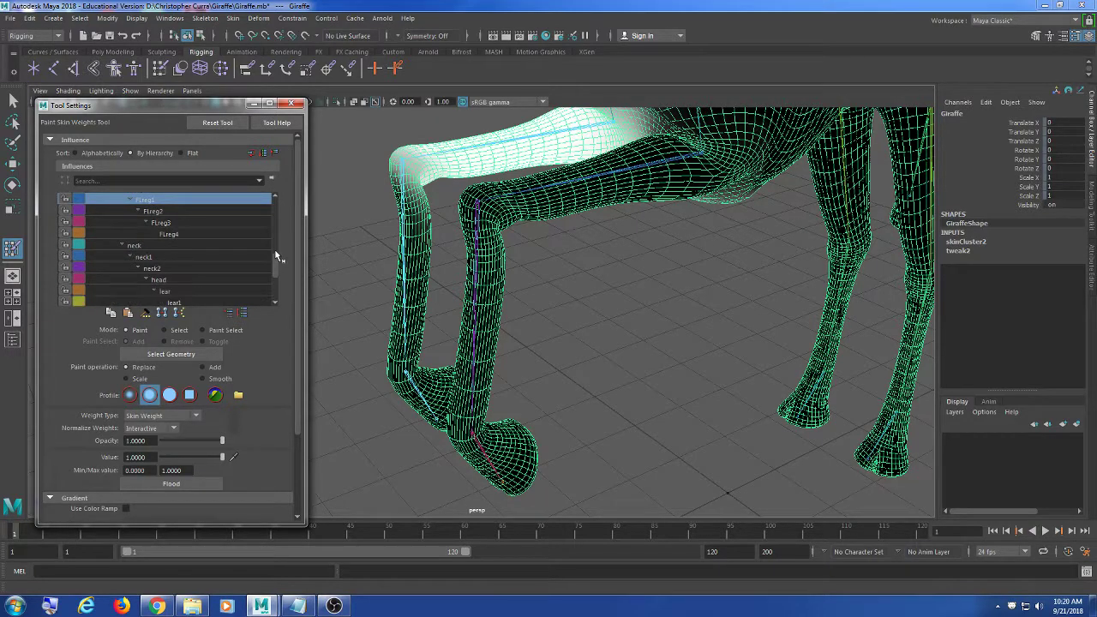
pyautogui.click(194, 206)
pyautogui.click(188, 203)
pyautogui.click(185, 244)
pyautogui.scroll(1, 198, 222)
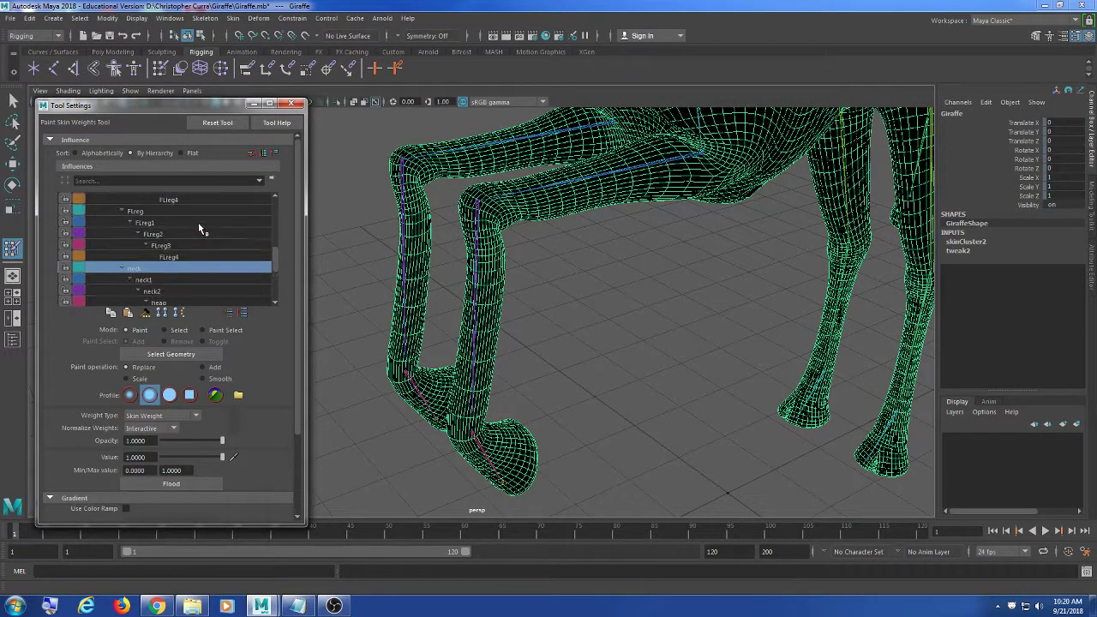
pyautogui.click(193, 232)
pyautogui.scroll(-1, 193, 245)
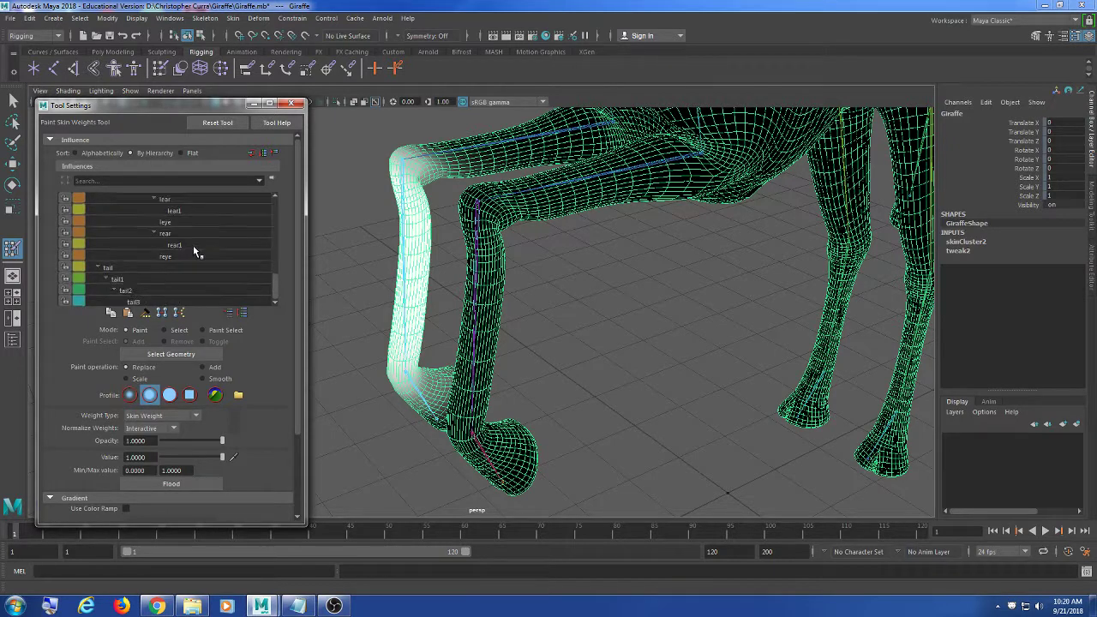
# Display the weight maps of the FLleg and FLleg1 influences on the other raised front leg
pyautogui.scroll(6, 194, 249)
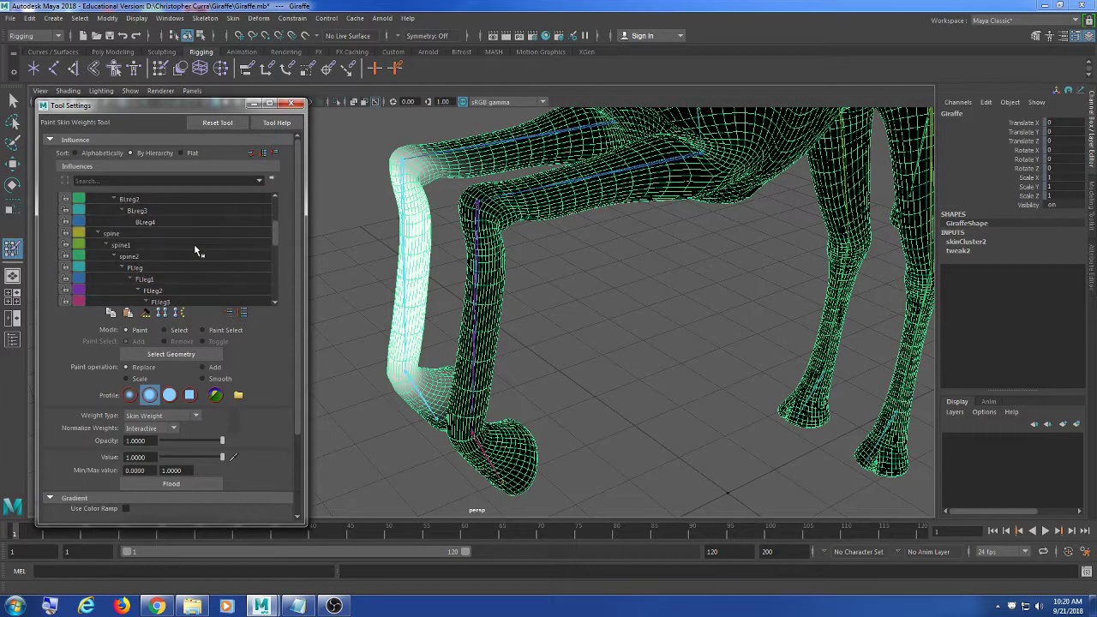
pyautogui.click(175, 244)
pyautogui.click(175, 233)
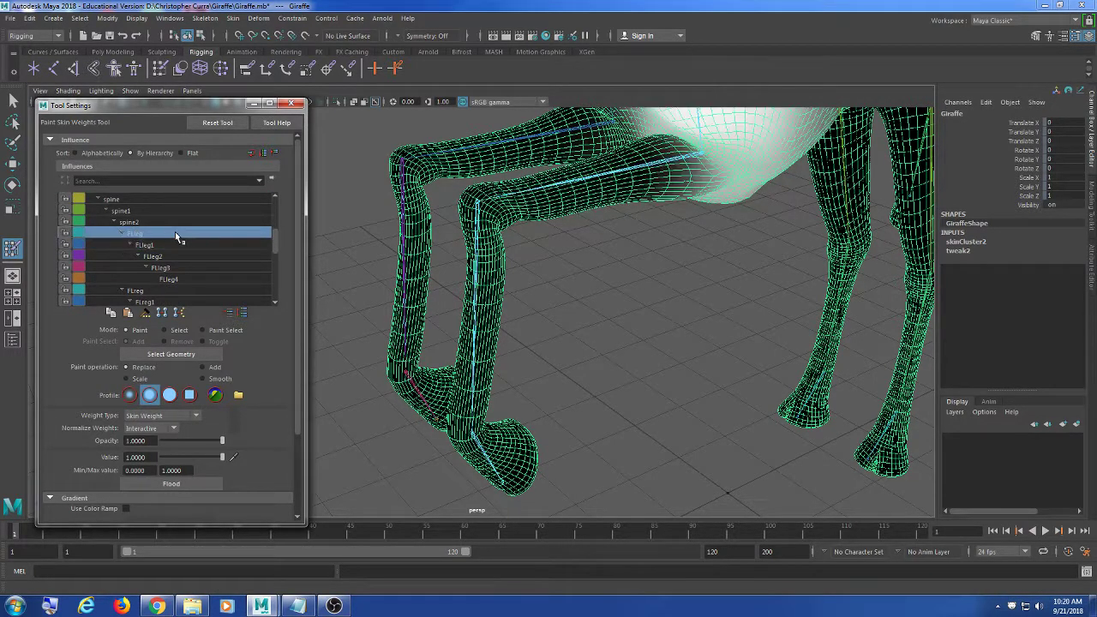
pyautogui.click(175, 245)
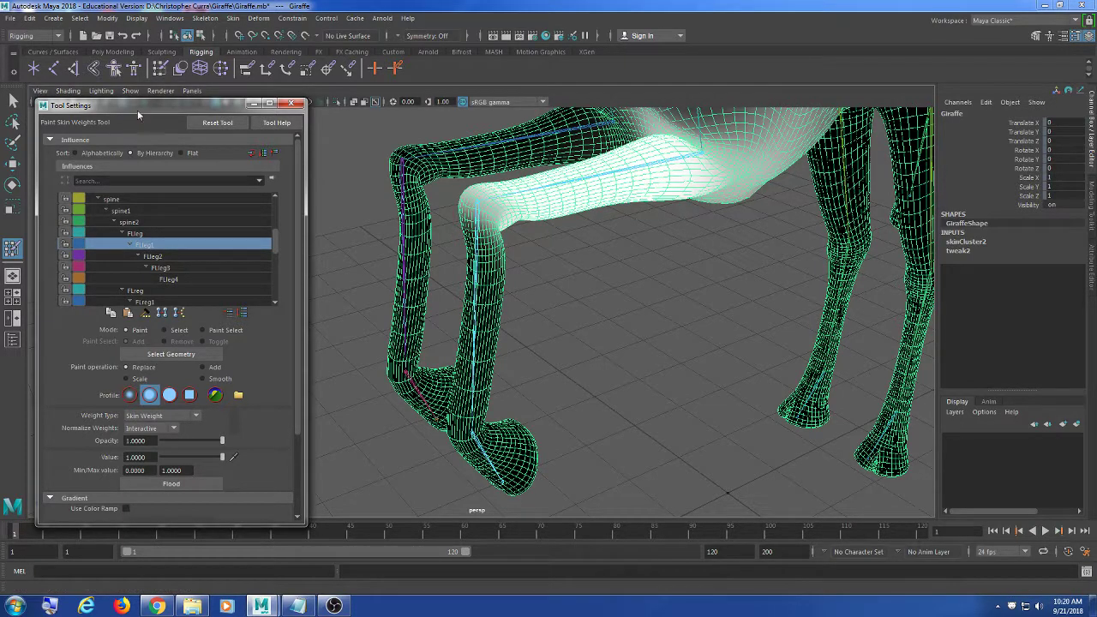
pyautogui.moveTo(137, 110)
pyautogui.mouseDown()
pyautogui.moveTo(133, 120)
pyautogui.moveTo(134, 107)
pyautogui.mouseUp()
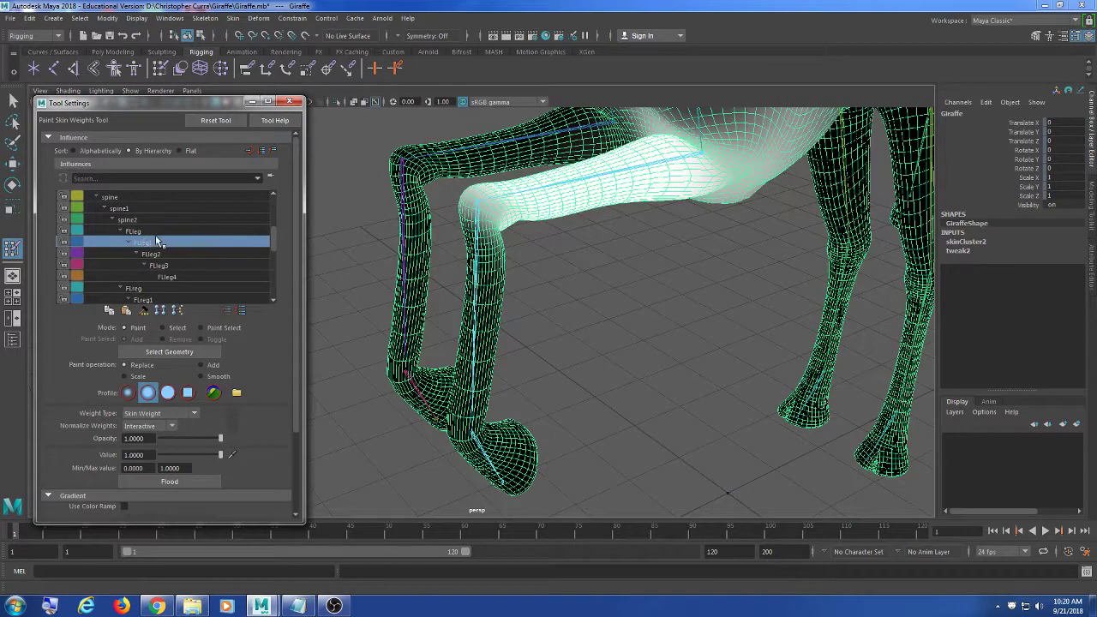
# Open the Mirror Skin Weights options for the giraffe mesh, review them, and close them without mirroring
pyautogui.click(232, 18)
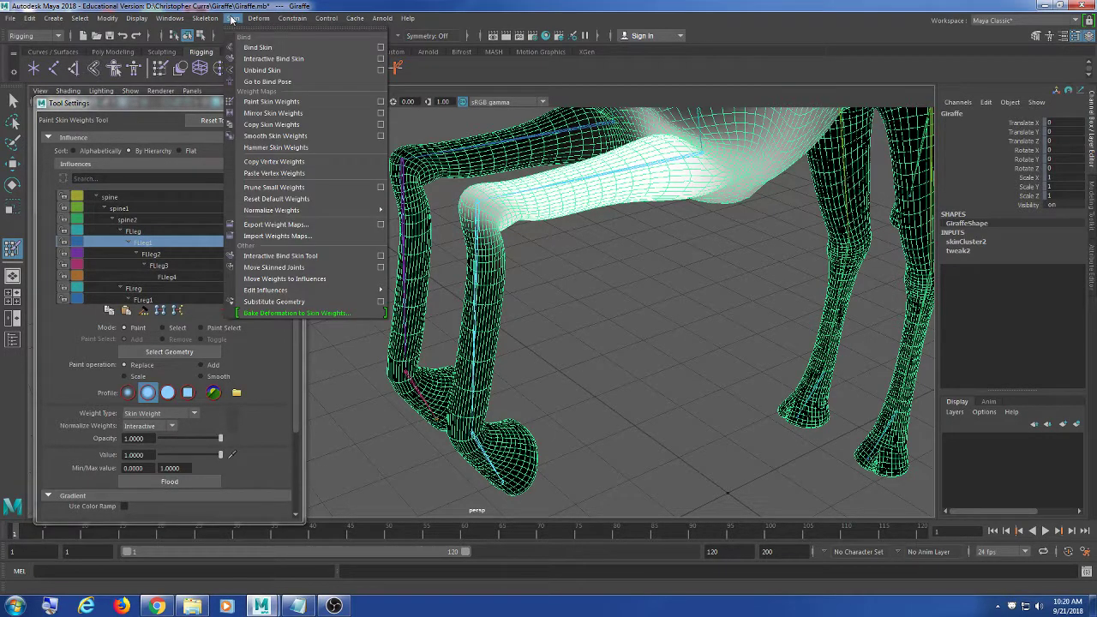
pyautogui.click(379, 114)
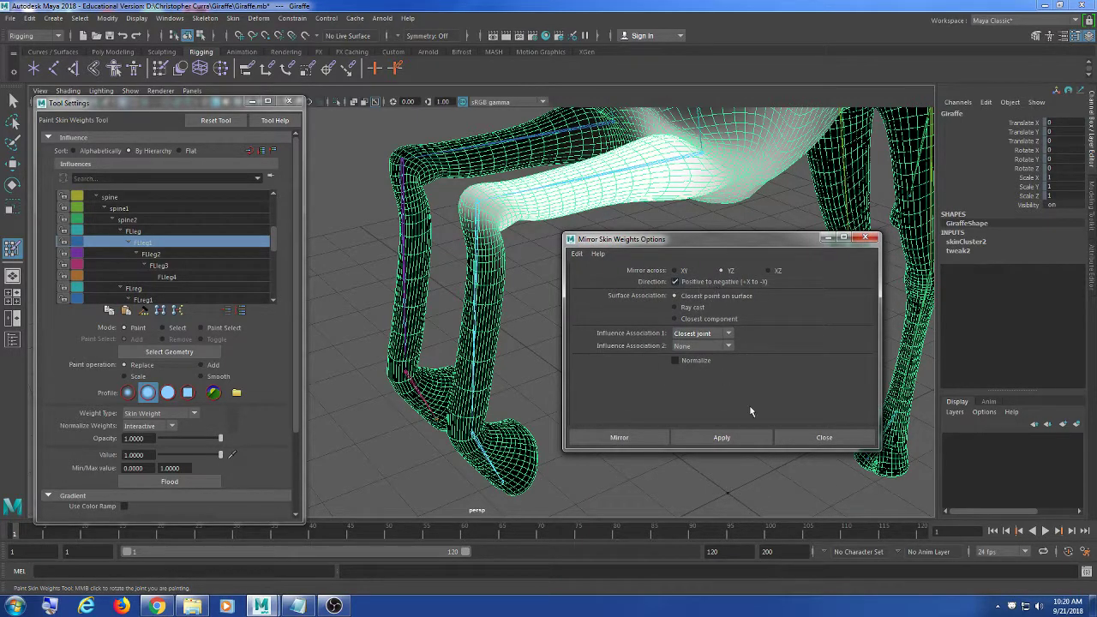
pyautogui.click(848, 438)
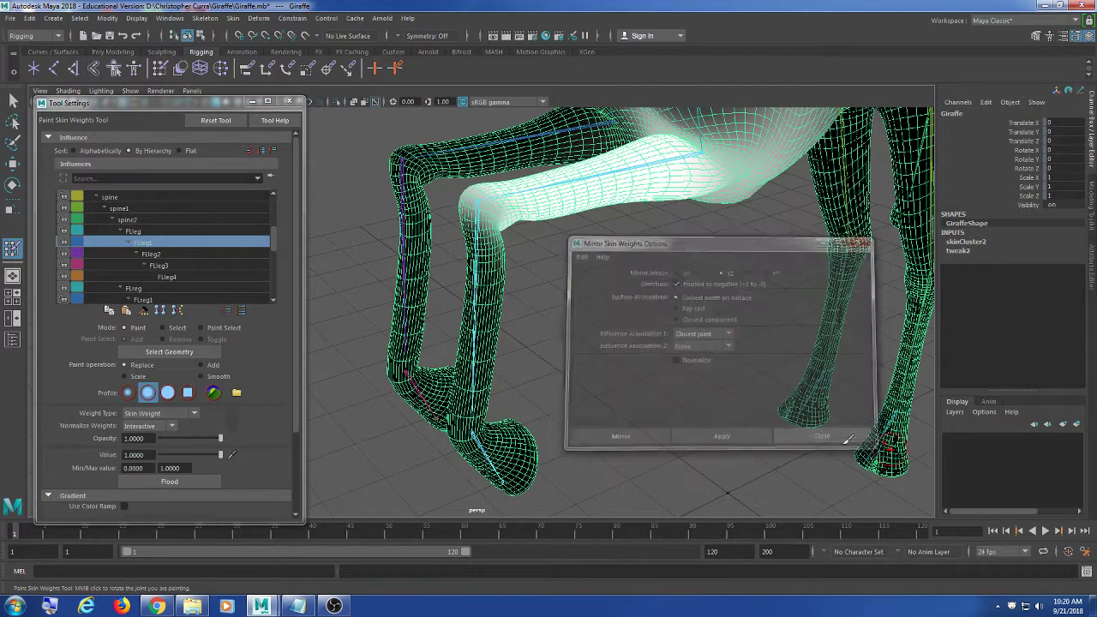
# Return to the Select tool, deselect the giraffe mesh, and view the legs and body together
pyautogui.click(13, 100)
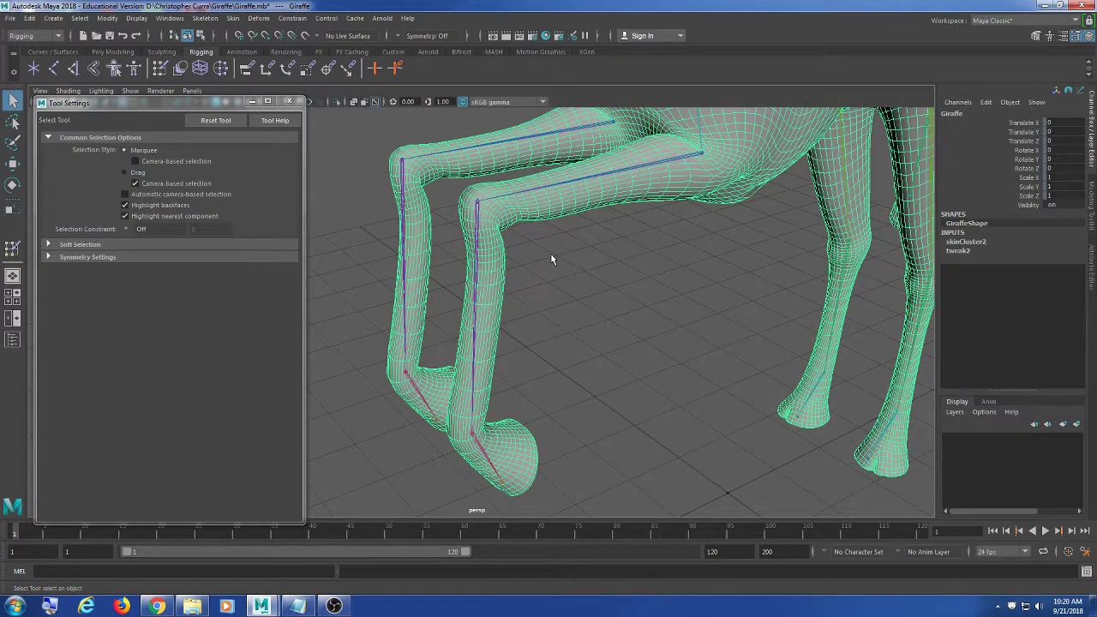
pyautogui.click(581, 269)
pyautogui.keyDown('alt'); pyautogui.moveTo(581, 268); pyautogui.dragTo(506, 262); pyautogui.keyUp('alt')
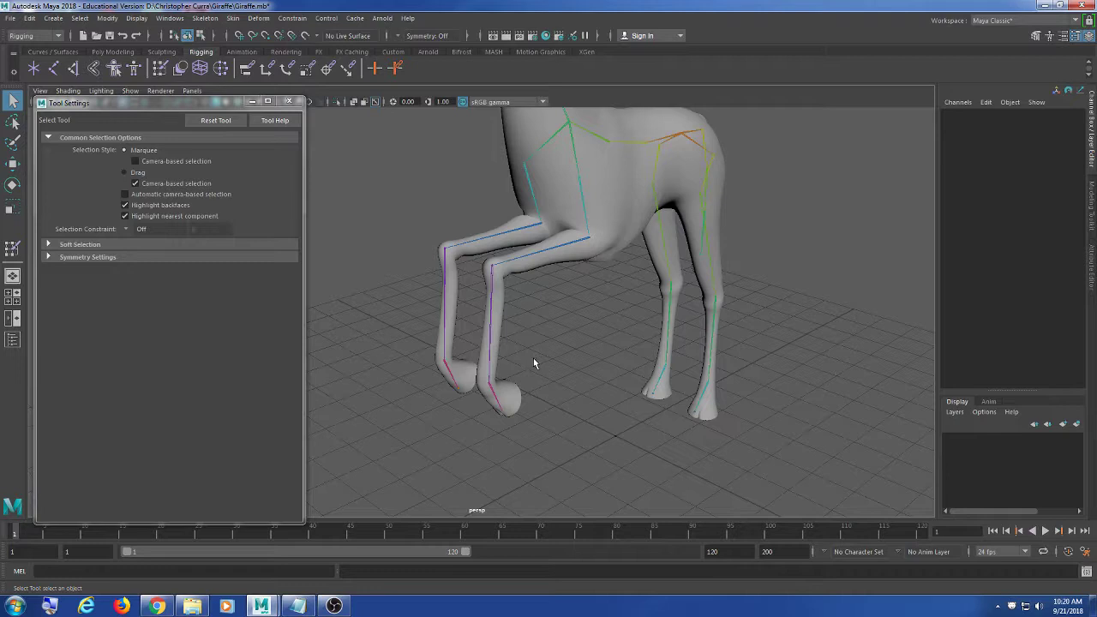
# Review the mirror plane and the positive-to-negative direction in the Mirror Skin Weights options, and close them without applying
pyautogui.click(233, 18)
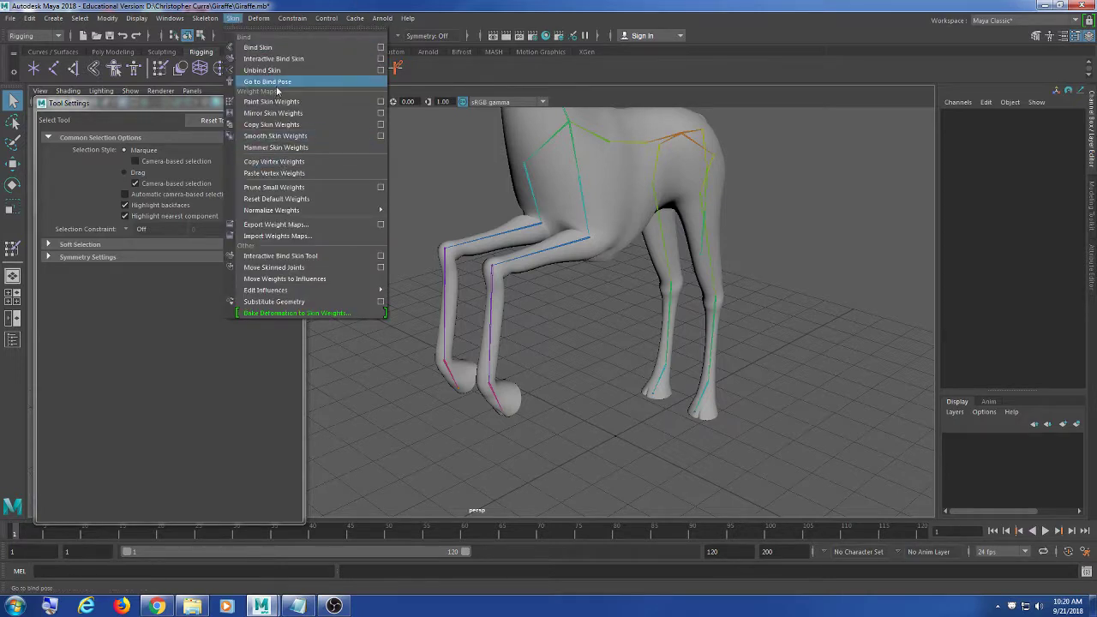
pyautogui.click(381, 112)
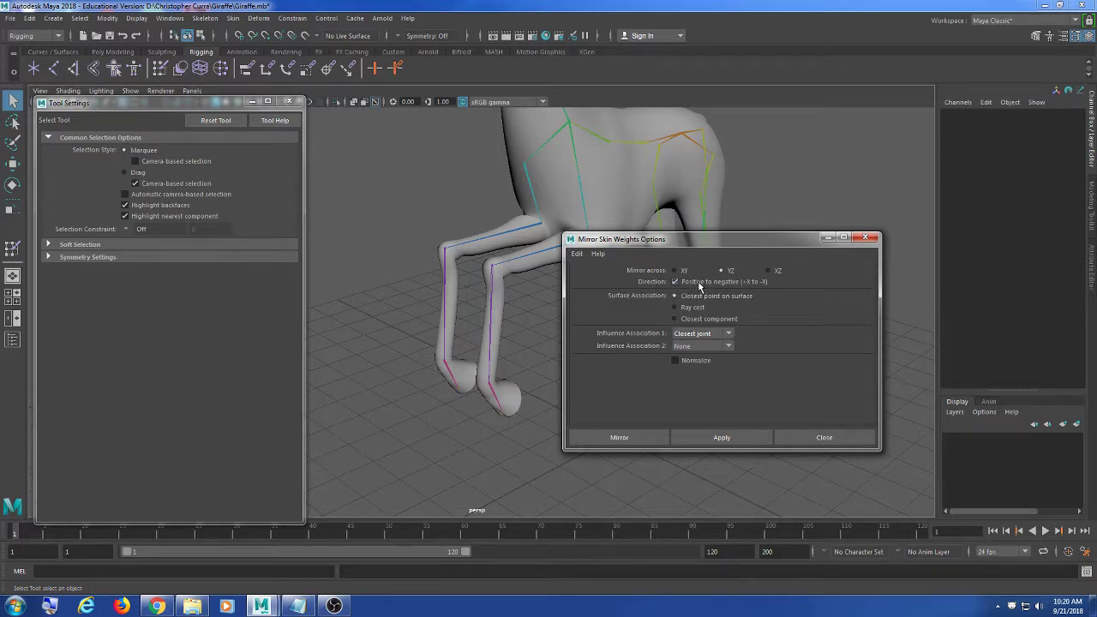
pyautogui.click(813, 437)
# Close the Tool Settings window and bring the giraffe's body and raised legs into side view
pyautogui.keyDown('alt'); pyautogui.moveTo(486, 318); pyautogui.dragTo(558, 318); pyautogui.keyUp('alt')
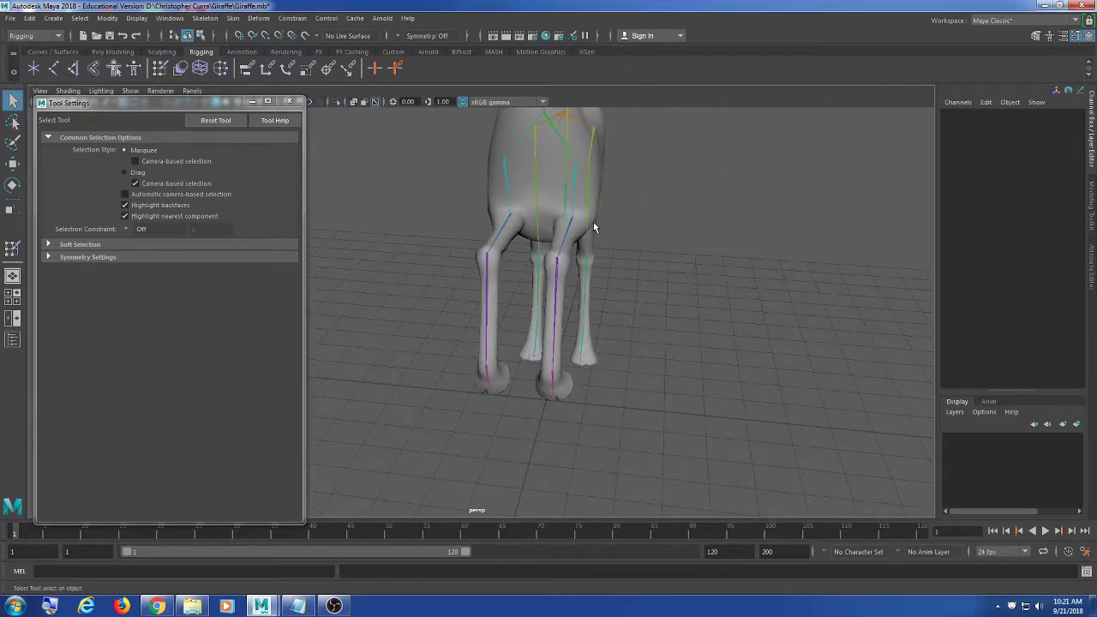
pyautogui.keyDown('alt'); pyautogui.moveTo(593, 228); pyautogui.dragTo(552, 256); pyautogui.keyUp('alt')
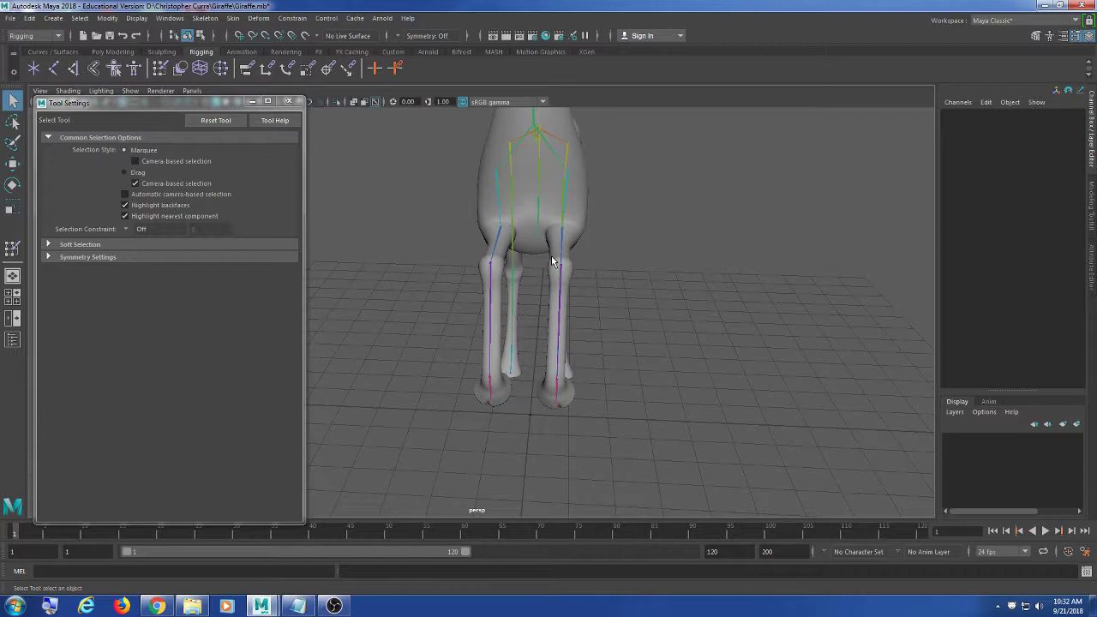
pyautogui.click(288, 101)
pyautogui.keyDown('alt'); pyautogui.moveTo(548, 257); pyautogui.dragTo(598, 264); pyautogui.keyUp('alt')
pyautogui.scroll(-3, 599, 264)
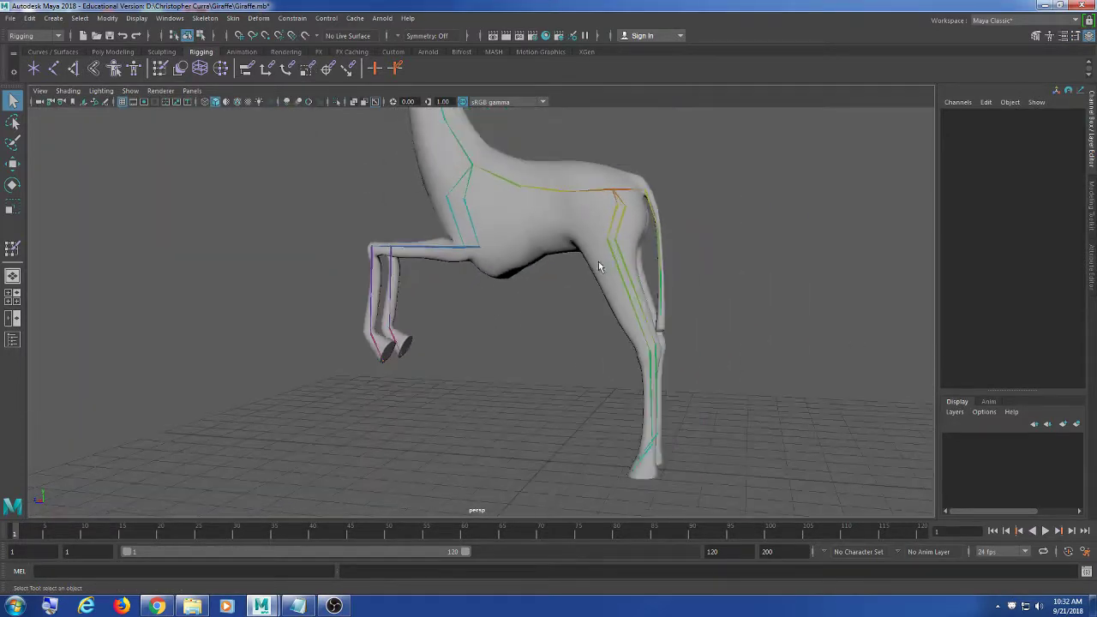
# Select the giraffe mesh and examine the surface of the belly just behind the raised front legs
pyautogui.scroll(5, 623, 265)
pyautogui.keyDown('alt'); pyautogui.moveTo(586, 235); pyautogui.dragTo(546, 278, button='middle'); pyautogui.keyUp('alt')
pyautogui.click(545, 279)
pyautogui.scroll(4, 547, 281)
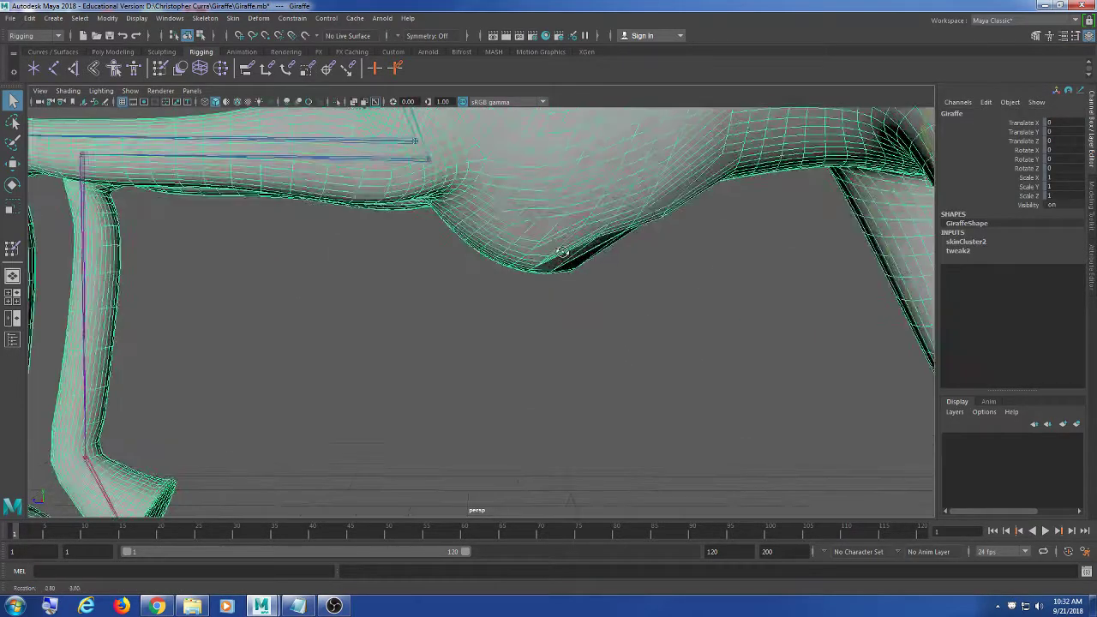
pyautogui.keyDown('alt'); pyautogui.moveTo(548, 283); pyautogui.dragTo(554, 262); pyautogui.keyUp('alt')
pyautogui.scroll(-5, 580, 313)
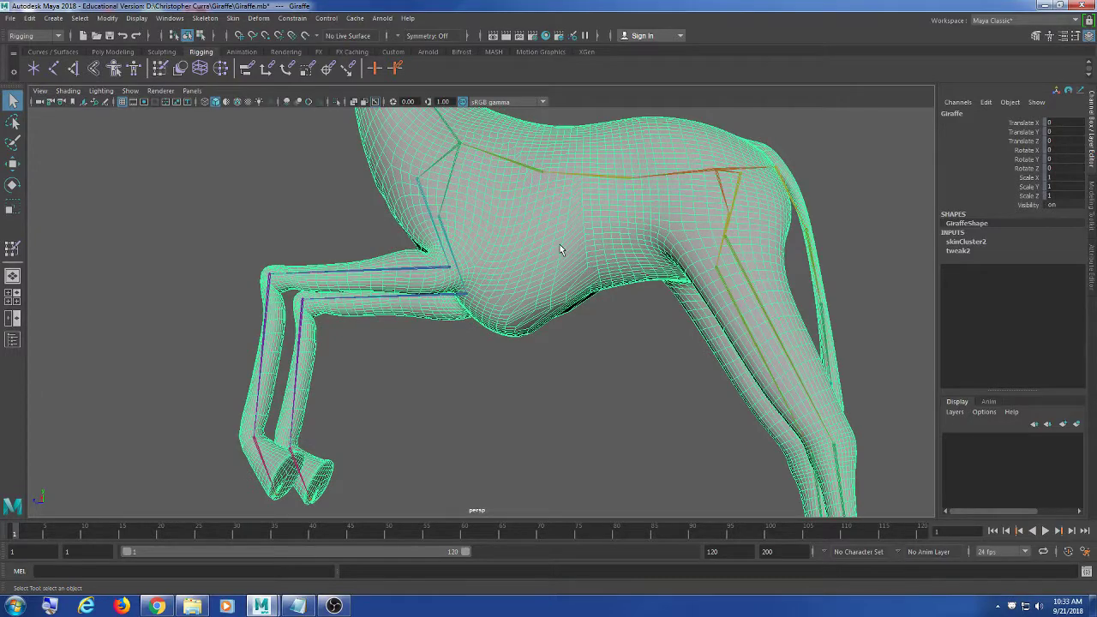
pyautogui.keyDown('alt'); pyautogui.moveTo(561, 315); pyautogui.dragTo(572, 351); pyautogui.keyUp('alt')
pyautogui.click(572, 351)
pyautogui.click(569, 294)
# Examine the bent front knee up close and compare it with the rest of the raised legs
pyautogui.keyDown('alt'); pyautogui.moveTo(493, 302); pyautogui.dragTo(482, 314); pyautogui.keyUp('alt')
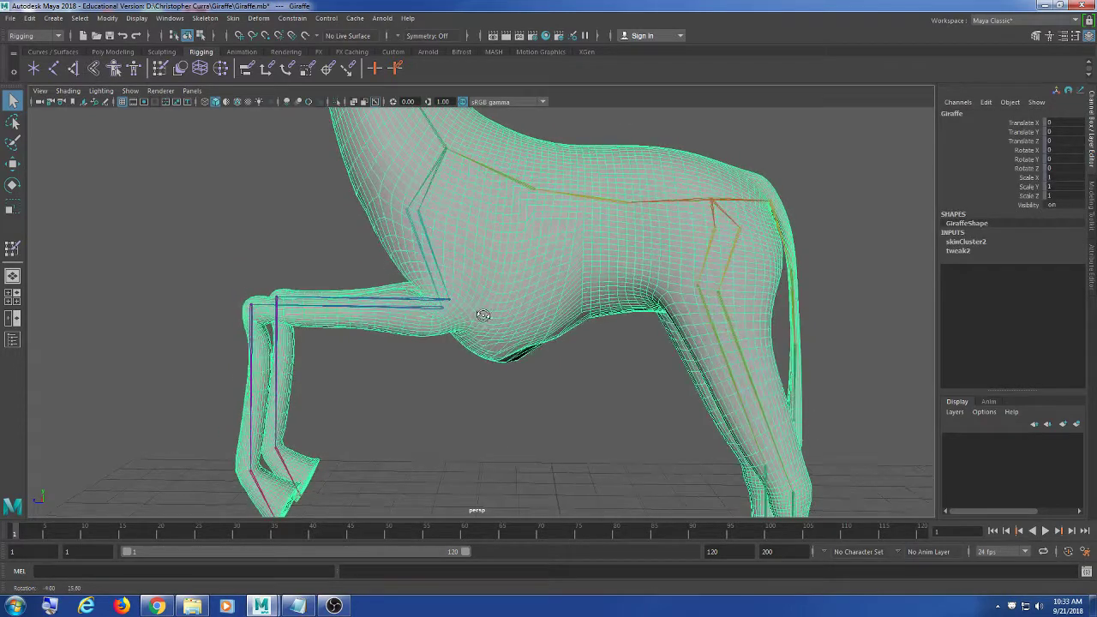
pyautogui.keyDown('alt'); pyautogui.moveTo(330, 315); pyautogui.dragTo(436, 312, button='middle'); pyautogui.keyUp('alt')
pyautogui.keyDown('alt'); pyautogui.moveTo(436, 311); pyautogui.dragTo(557, 329, button='right'); pyautogui.keyUp('alt')
pyautogui.keyDown('alt'); pyautogui.moveTo(257, 295); pyautogui.dragTo(643, 296, button='middle'); pyautogui.keyUp('alt')
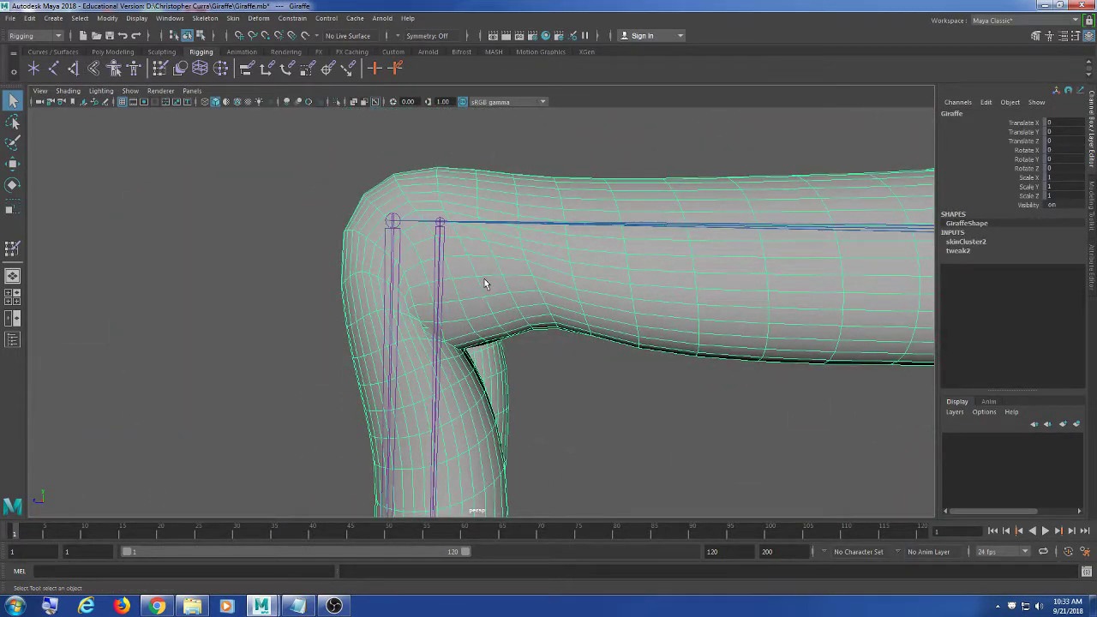
pyautogui.scroll(-8, 483, 279)
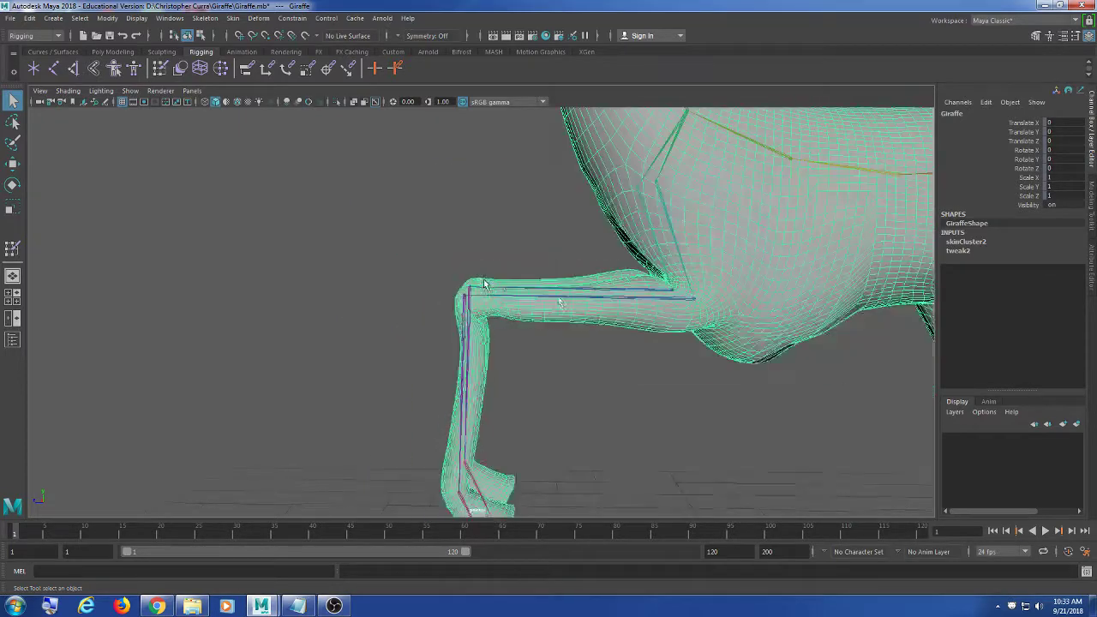
pyautogui.keyDown('alt'); pyautogui.moveTo(672, 326); pyautogui.dragTo(497, 275, button='middle'); pyautogui.keyUp('alt')
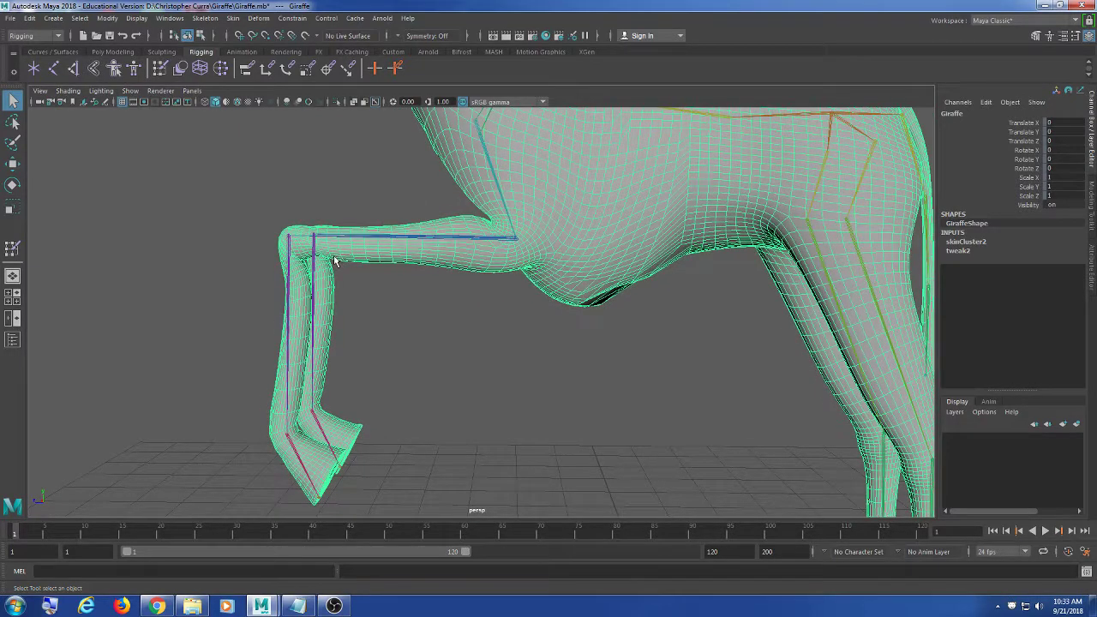
# Reselect the giraffe mesh and open the Paint Skin Weights tool with the chest and belly in view
pyautogui.scroll(5, 586, 290)
pyautogui.keyDown('alt'); pyautogui.moveTo(646, 263); pyautogui.dragTo(523, 284, button='middle'); pyautogui.keyUp('alt')
pyautogui.click(661, 338)
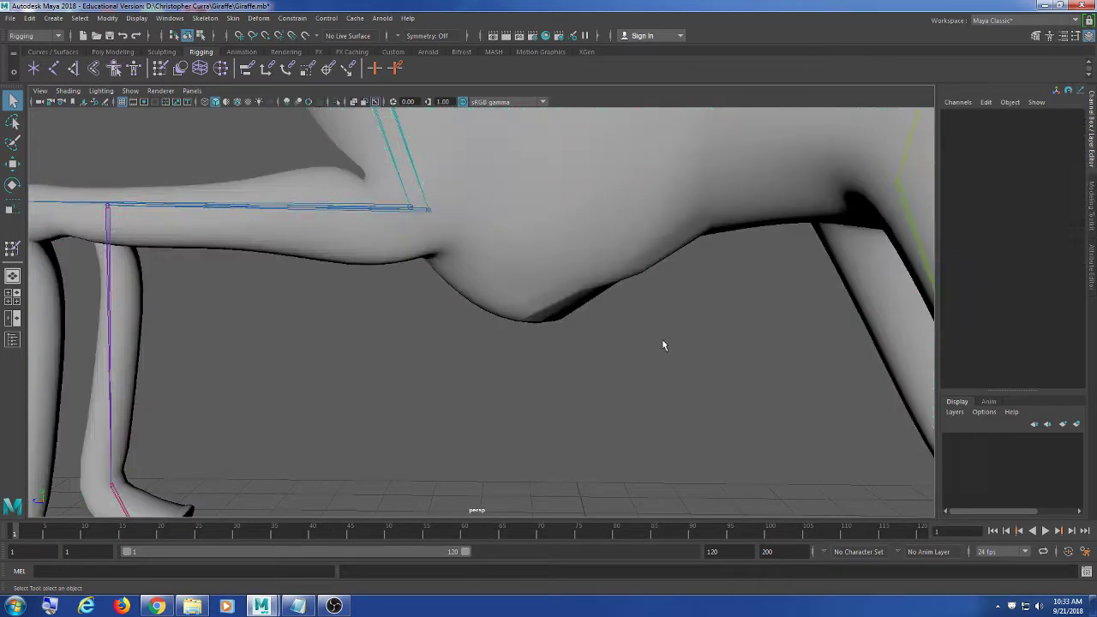
pyautogui.click(541, 273)
pyautogui.doubleClick(160, 68)
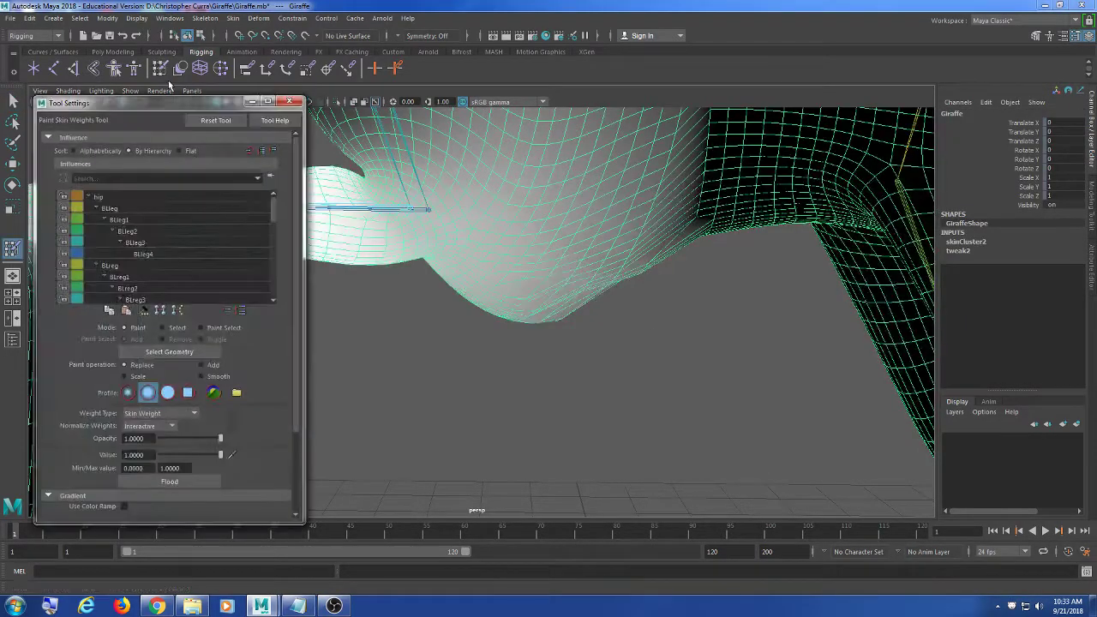
pyautogui.keyDown('alt'); pyautogui.moveTo(674, 342); pyautogui.dragTo(609, 311); pyautogui.keyUp('alt')
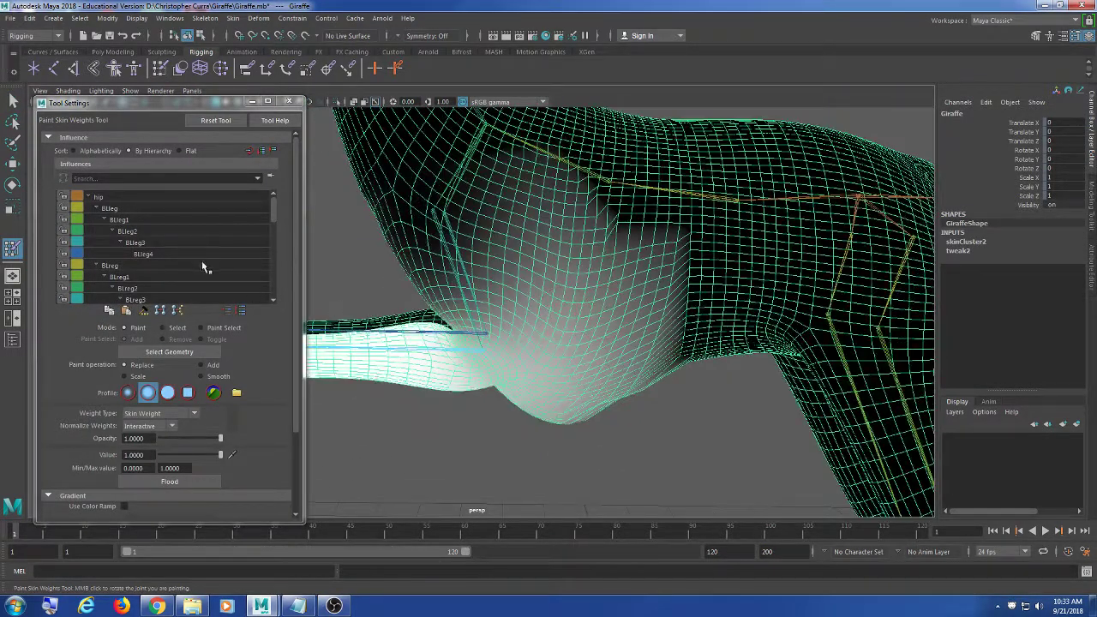
# Compare the spine1, spine2, FLleg and FLleg1 influence weights around the chest and belly
pyautogui.scroll(-5, 198, 270)
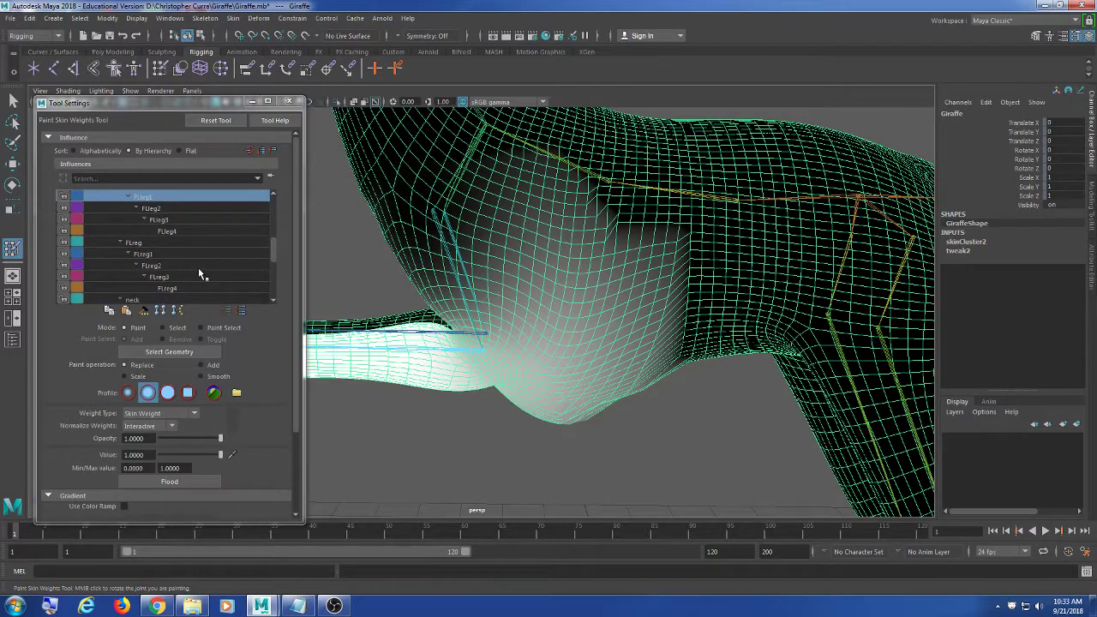
pyautogui.scroll(2, 198, 267)
pyautogui.scroll(2, 193, 266)
pyautogui.click(160, 242)
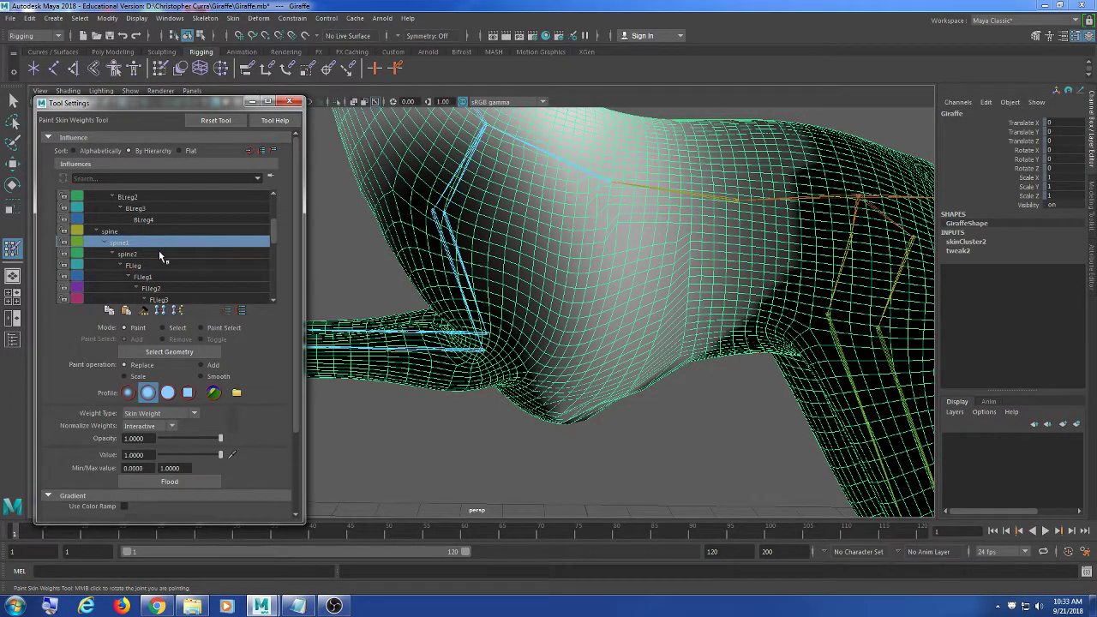
pyautogui.click(161, 254)
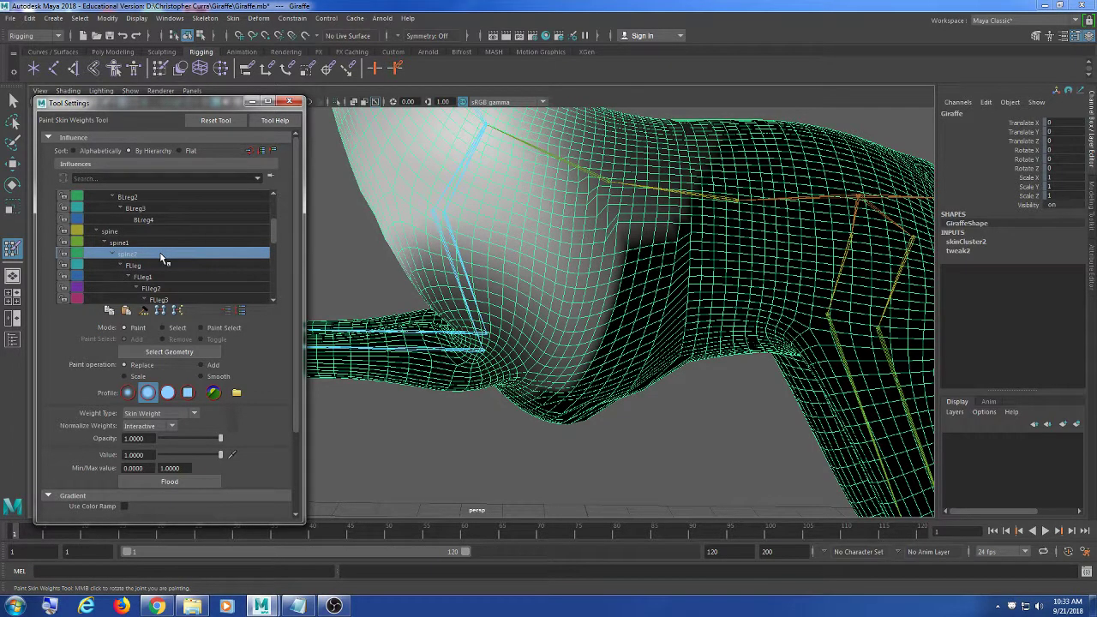
pyautogui.click(159, 266)
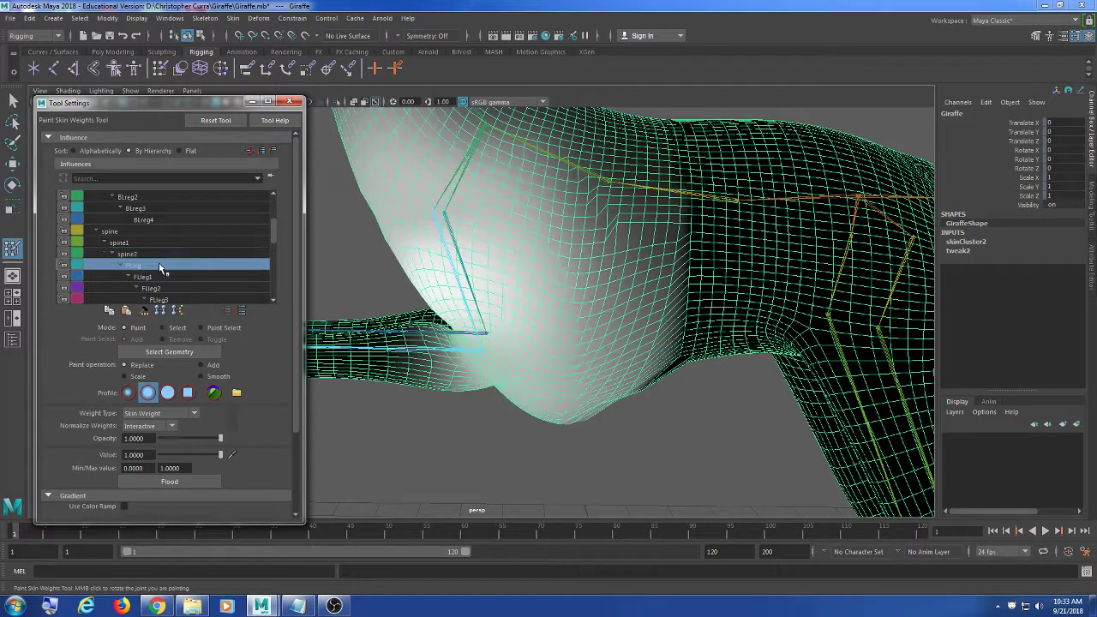
pyautogui.click(160, 277)
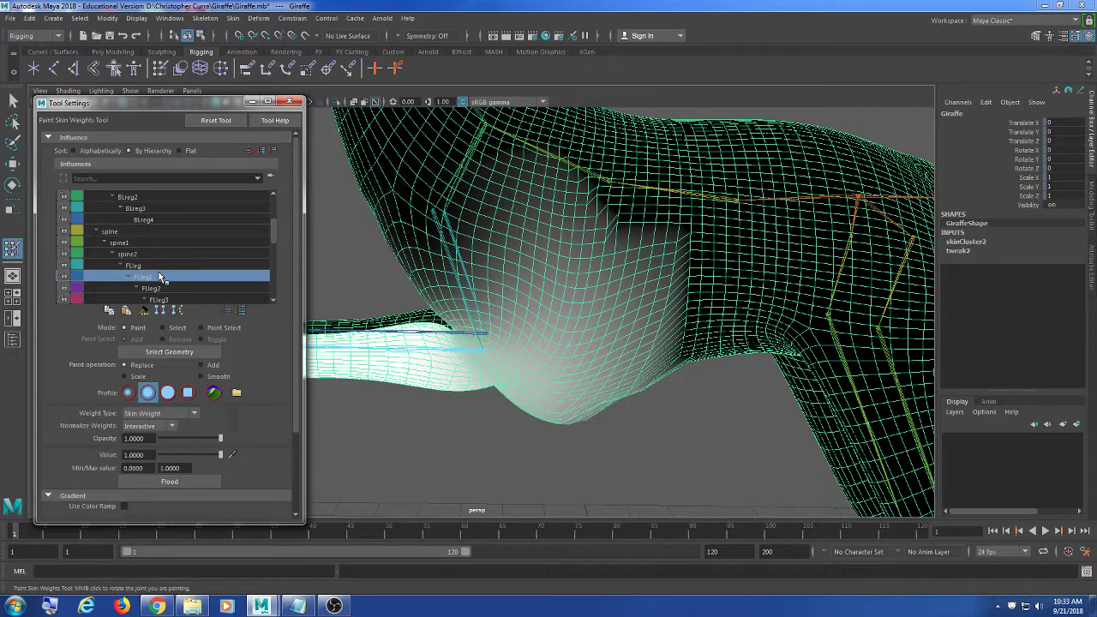
# Check the neck2, BLleg and following influences down the hierarchy for weights reaching into the belly
pyautogui.scroll(-6, 161, 274)
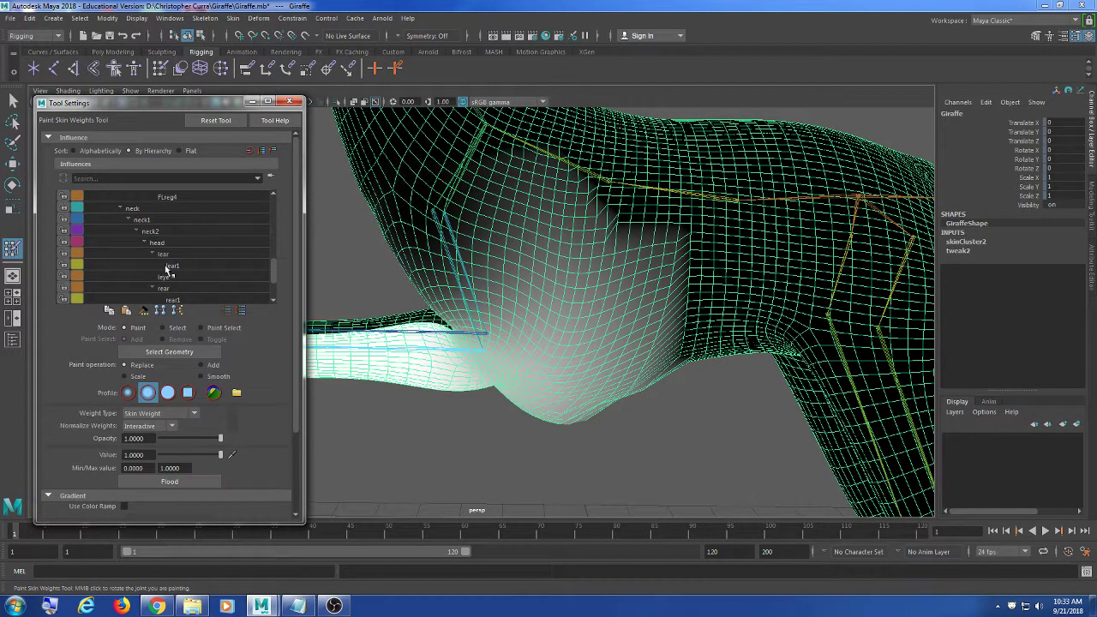
pyautogui.click(177, 232)
pyautogui.scroll(-5, 171, 221)
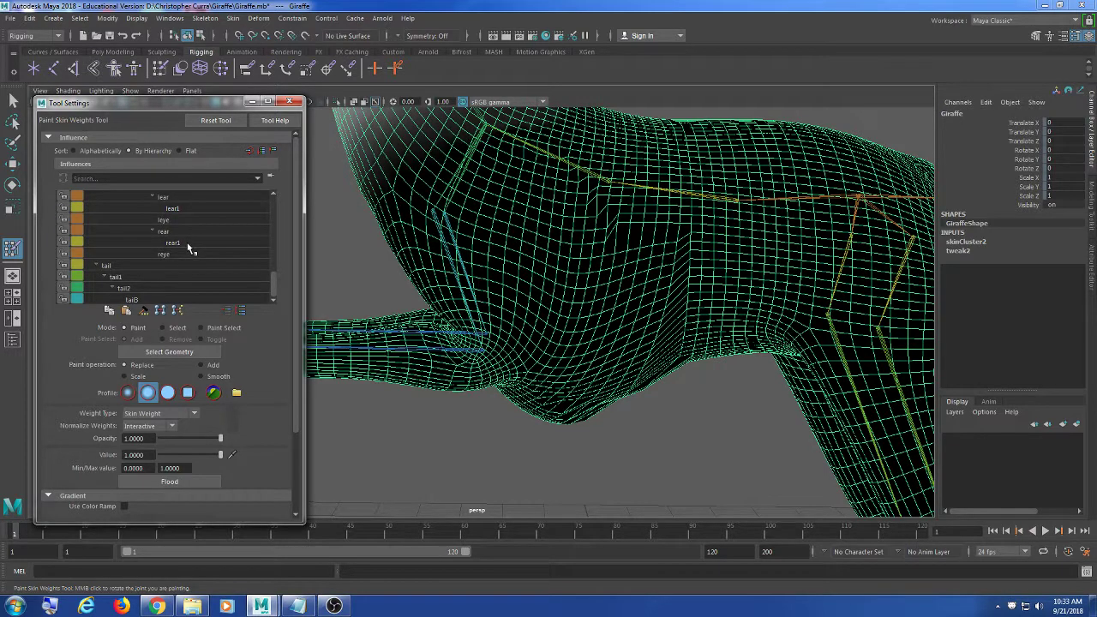
pyautogui.scroll(10, 188, 248)
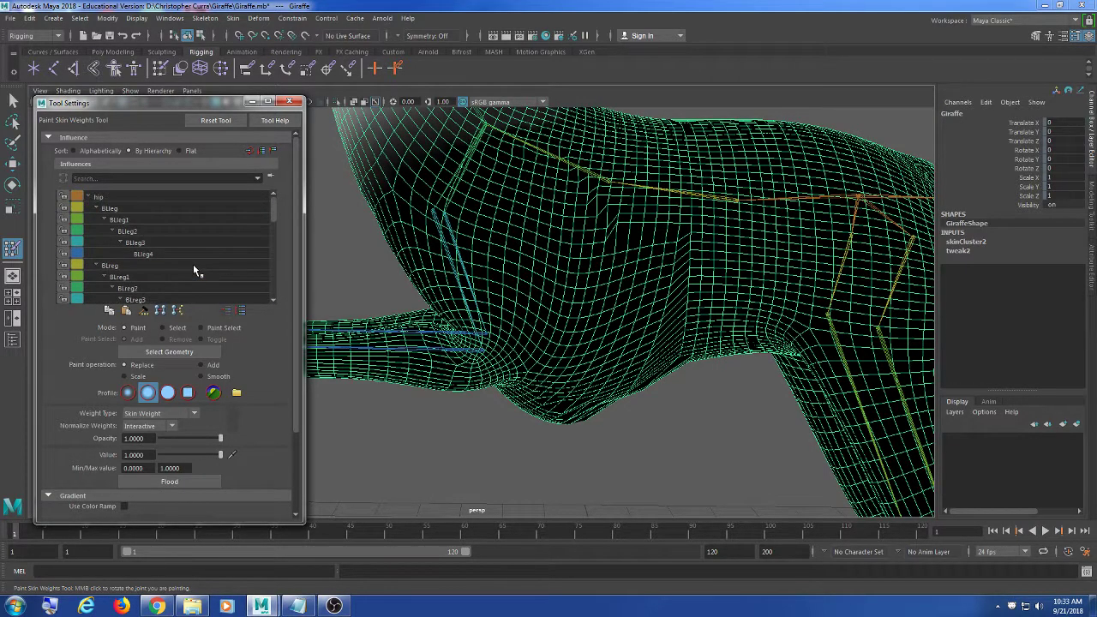
pyautogui.click(201, 224)
pyautogui.click(186, 206)
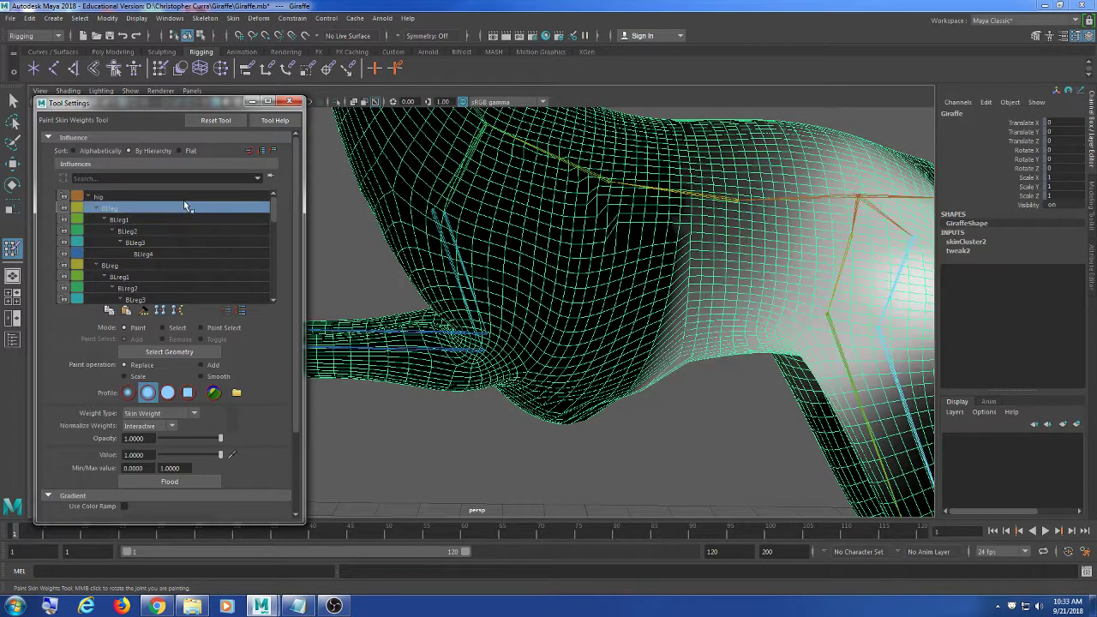
pyautogui.press('Down')
pyautogui.press('Down')
pyautogui.press('Down')
pyautogui.press('Down')
pyautogui.press('Down')
pyautogui.press('Down')
pyautogui.press('Down')
pyautogui.press('Down')
pyautogui.press('Down')
pyautogui.press('Down')
pyautogui.press('Down')
pyautogui.press('Down')
pyautogui.press('Down')
pyautogui.press('Down')
pyautogui.press('Down')
pyautogui.press('Down')
pyautogui.press('Down')
pyautogui.press('Down')
pyautogui.press('Down')
pyautogui.press('Down')
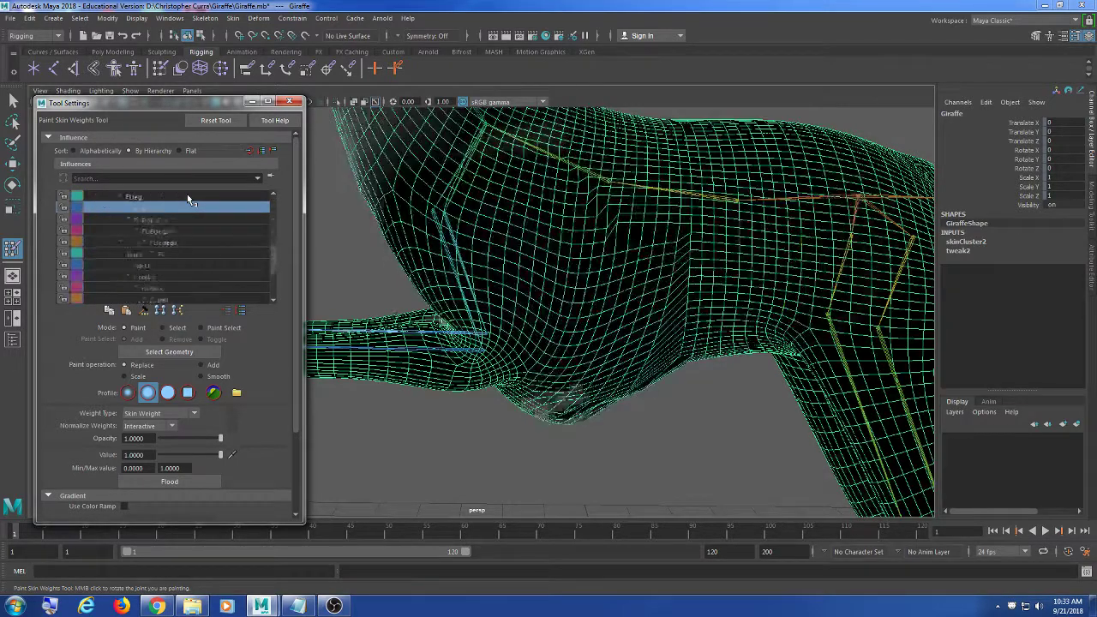
# Go back up the hierarchy and compare the front leg influences with the spine influence over the belly
pyautogui.press('Up')
pyautogui.press('Up')
pyautogui.press('Up')
pyautogui.press('Up')
pyautogui.press('Up')
pyautogui.press('Up')
pyautogui.press('Up')
pyautogui.press('Up')
pyautogui.press('Up')
pyautogui.press('Up')
pyautogui.press('Up')
pyautogui.press('Up')
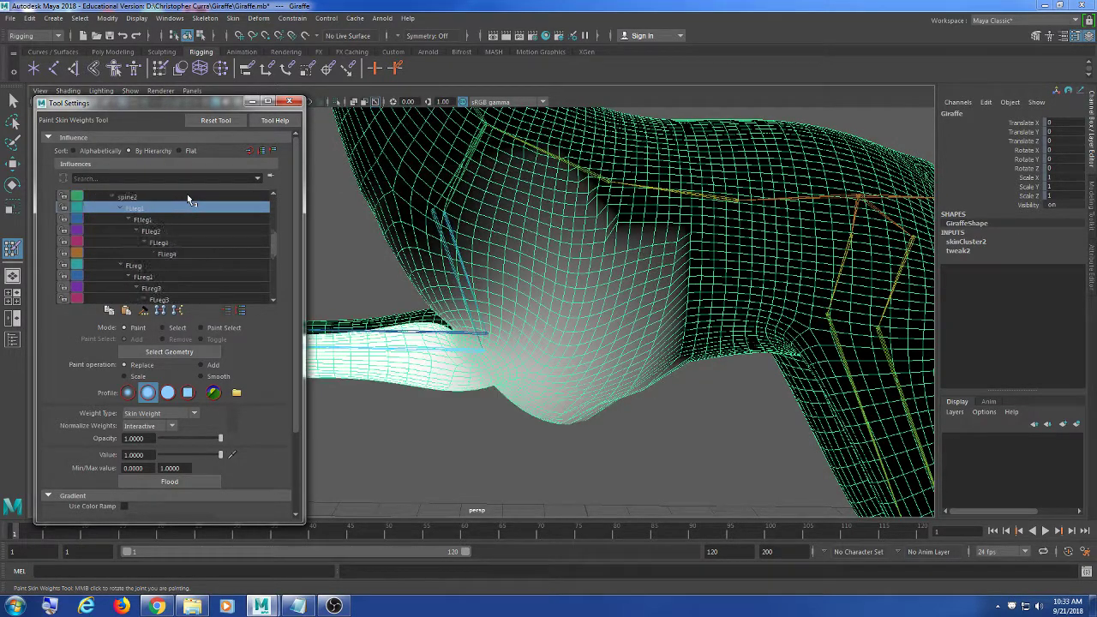
pyautogui.press('Up')
pyautogui.press('Down')
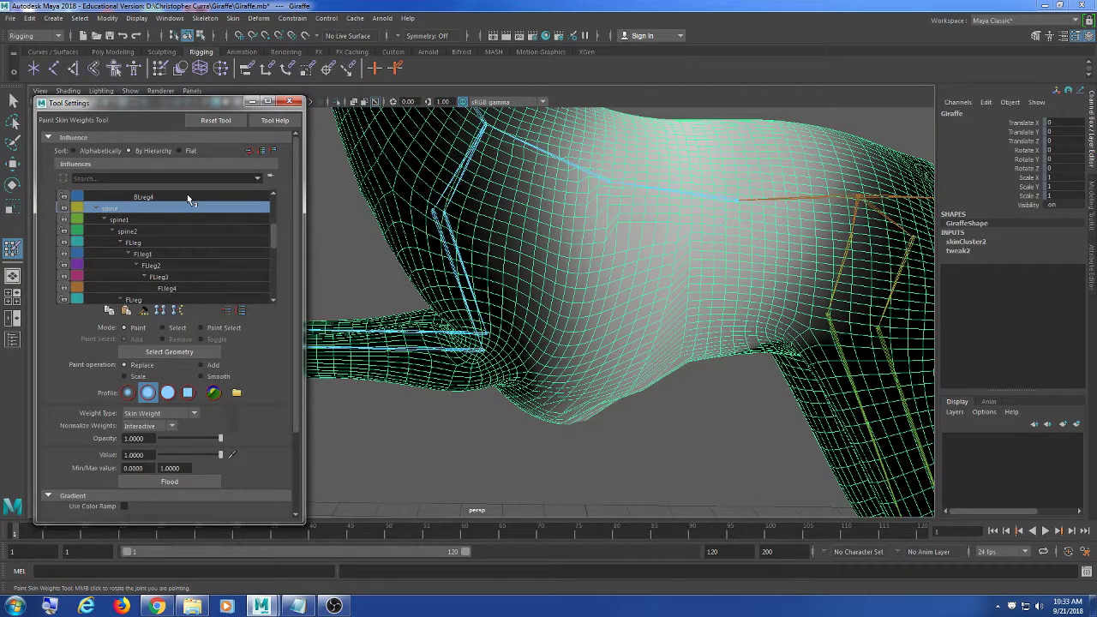
# Paint the spine1 influence at value 1.0 over the belly and flank behind the raised front legs, and save the scene
pyautogui.press('Down')
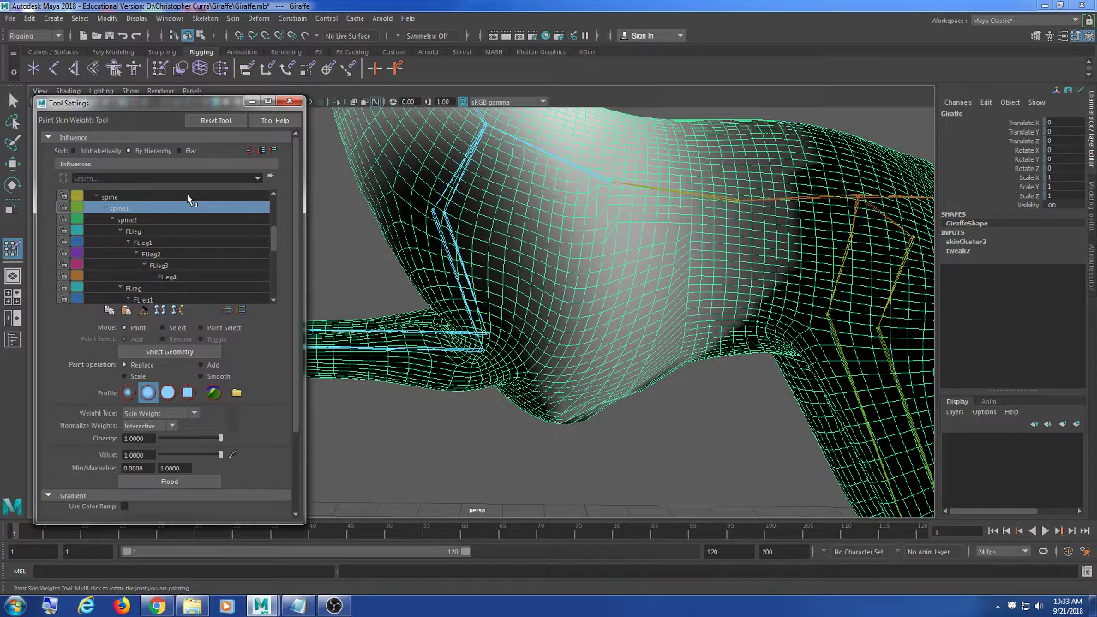
pyautogui.press('Up')
pyautogui.press('Down')
pyautogui.keyDown('alt'); pyautogui.moveTo(752, 420); pyautogui.dragTo(562, 319); pyautogui.keyUp('alt')
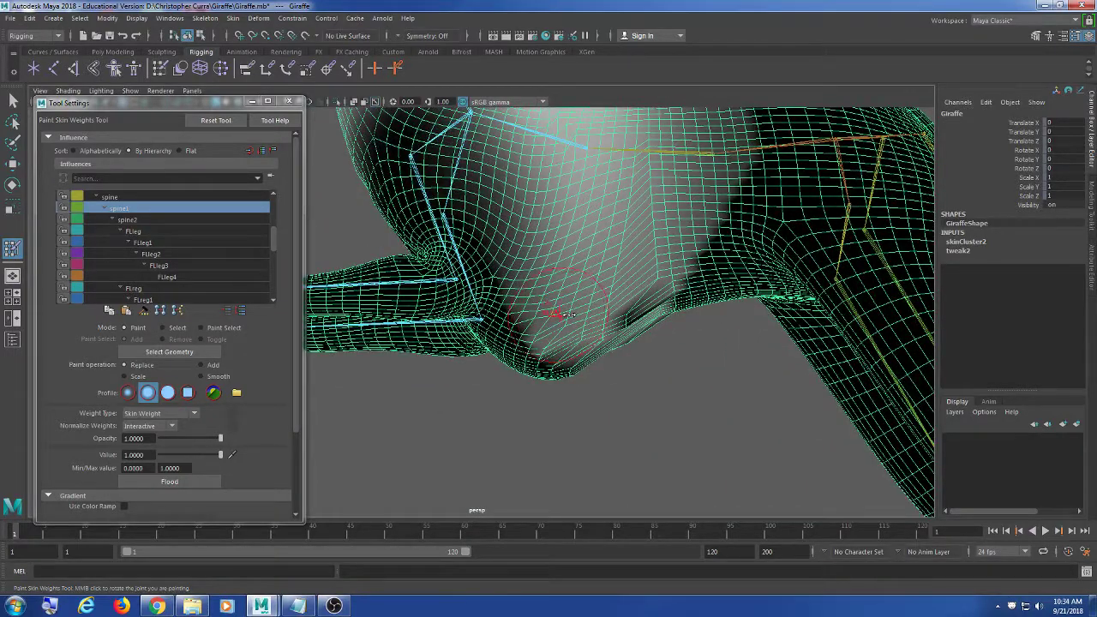
pyautogui.scroll(-3, 541, 364)
pyautogui.moveTo(535, 364)
pyautogui.mouseDown()
pyautogui.moveTo(512, 382)
pyautogui.moveTo(551, 386)
pyautogui.moveTo(548, 399)
pyautogui.moveTo(515, 411)
pyautogui.mouseUp()
pyautogui.hotkey('ctrl', 'z')
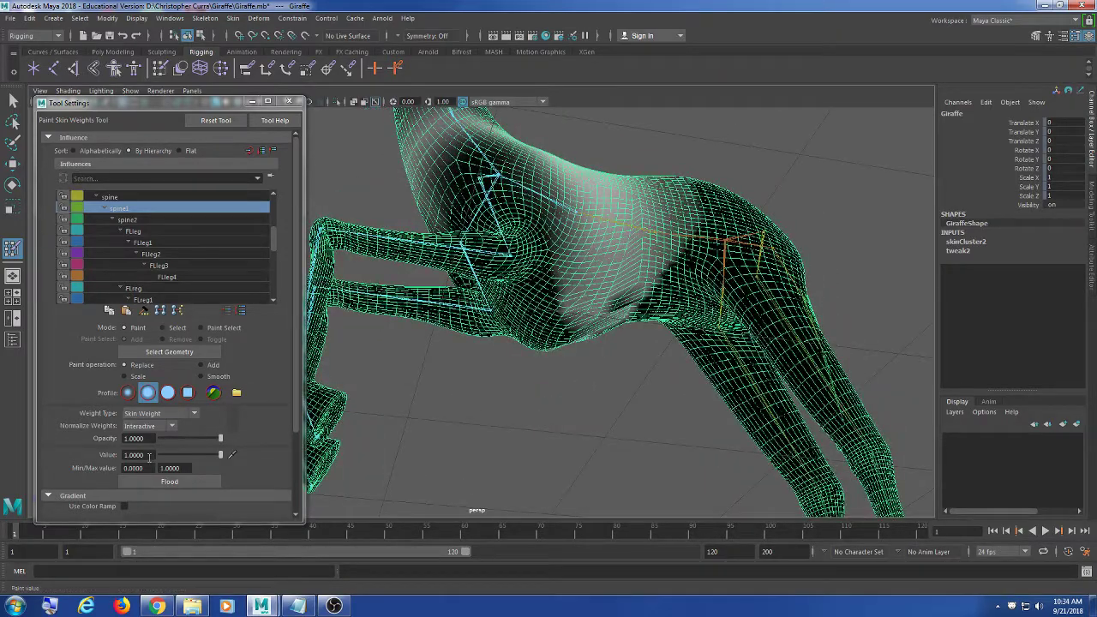
pyautogui.click(138, 455)
pyautogui.keyDown('alt'); pyautogui.moveTo(531, 360); pyautogui.dragTo(533, 430); pyautogui.keyUp('alt')
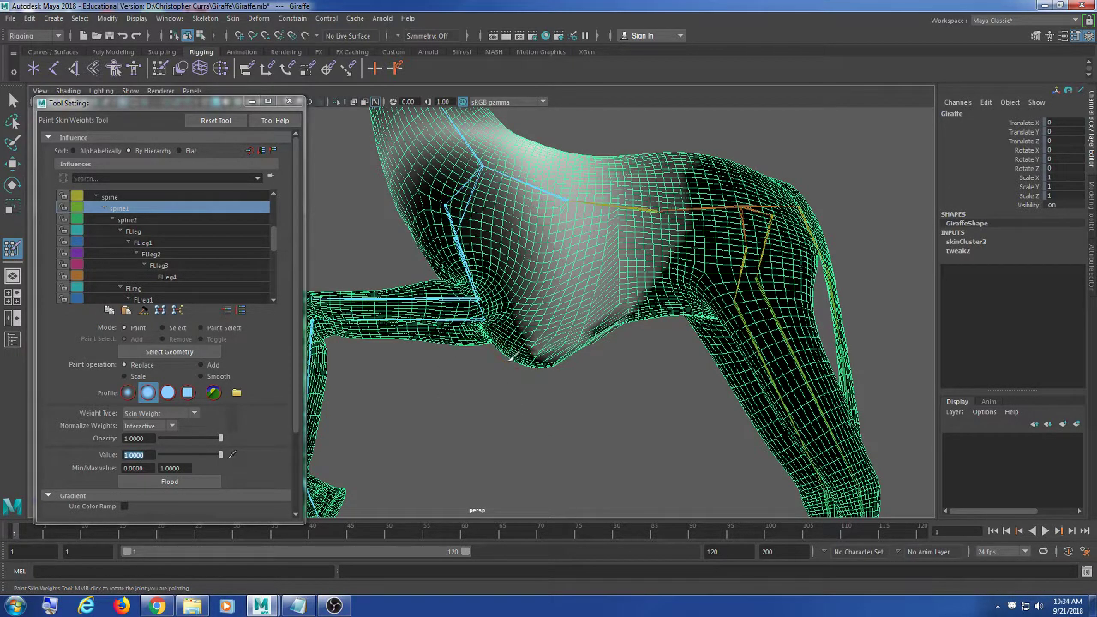
pyautogui.moveTo(446, 391)
pyautogui.keyDown('alt'); pyautogui.mouseDown()
pyautogui.moveTo(551, 300)
pyautogui.moveTo(553, 325)
pyautogui.moveTo(629, 321)
pyautogui.moveTo(618, 214)
pyautogui.moveTo(673, 323)
pyautogui.moveTo(644, 294)
pyautogui.moveTo(671, 311)
pyautogui.moveTo(692, 356)
pyautogui.moveTo(678, 335)
pyautogui.moveTo(642, 345)
pyautogui.moveTo(558, 331)
pyautogui.moveTo(568, 294)
pyautogui.moveTo(573, 315)
pyautogui.mouseUp(); pyautogui.keyUp('alt')
pyautogui.scroll(3, 551, 301)
pyautogui.hotkey('ctrl', 's')
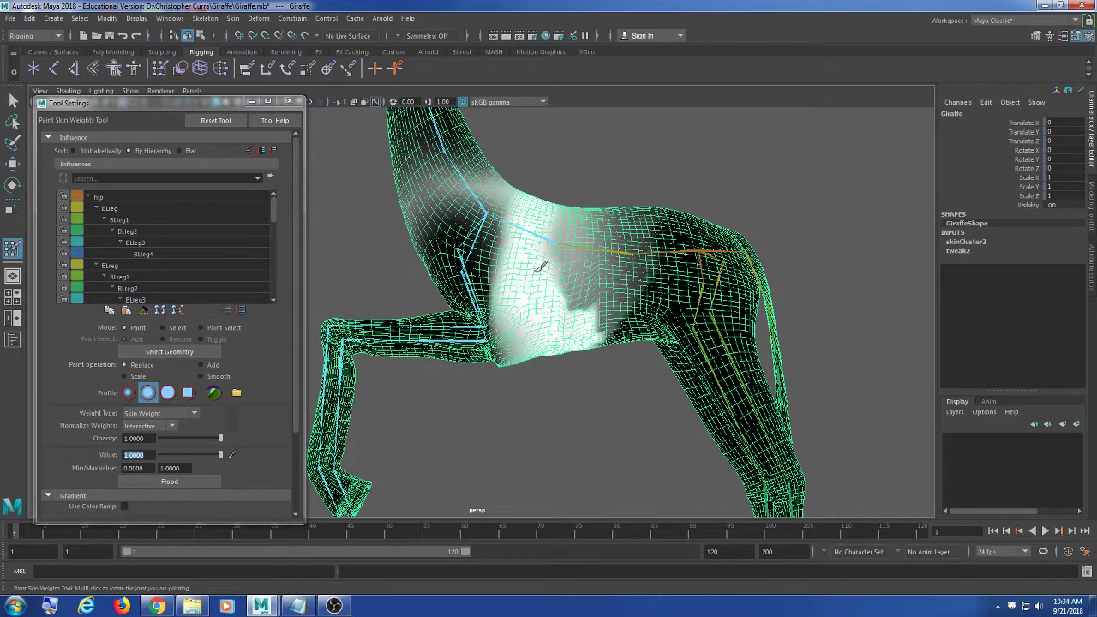
# Paint spine1 at full weight across the giraffe's opposite flank and the underside of the belly
pyautogui.moveTo(542, 267)
pyautogui.keyDown('alt'); pyautogui.mouseDown()
pyautogui.moveTo(826, 392)
pyautogui.moveTo(501, 328)
pyautogui.moveTo(484, 377)
pyautogui.mouseUp(); pyautogui.keyUp('alt')
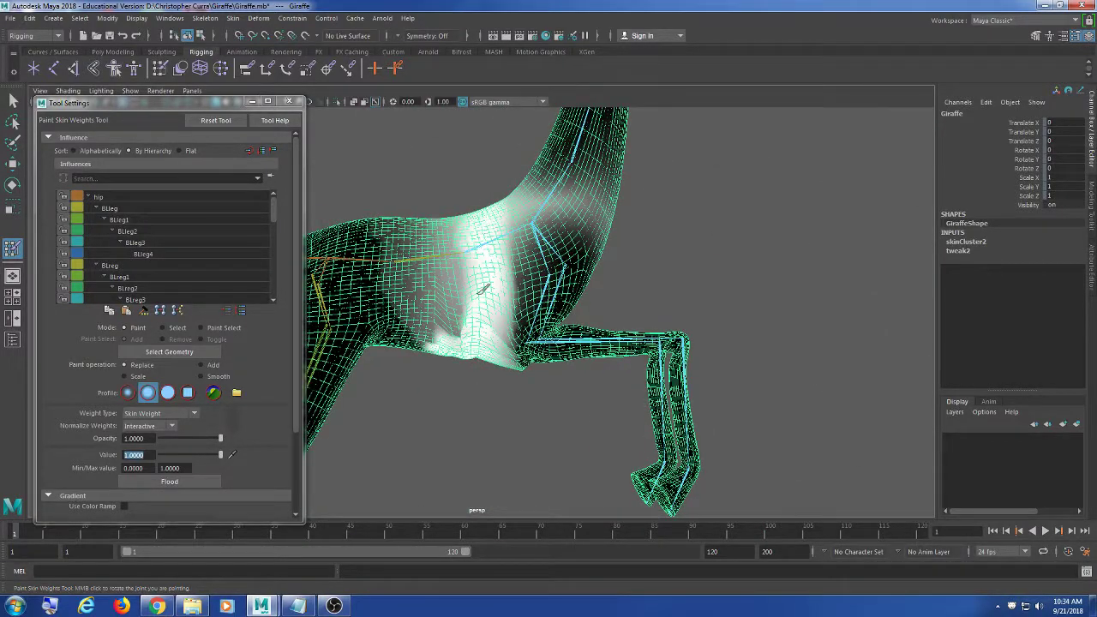
pyautogui.keyDown('alt'); pyautogui.moveTo(485, 387); pyautogui.dragTo(542, 403); pyautogui.keyUp('alt')
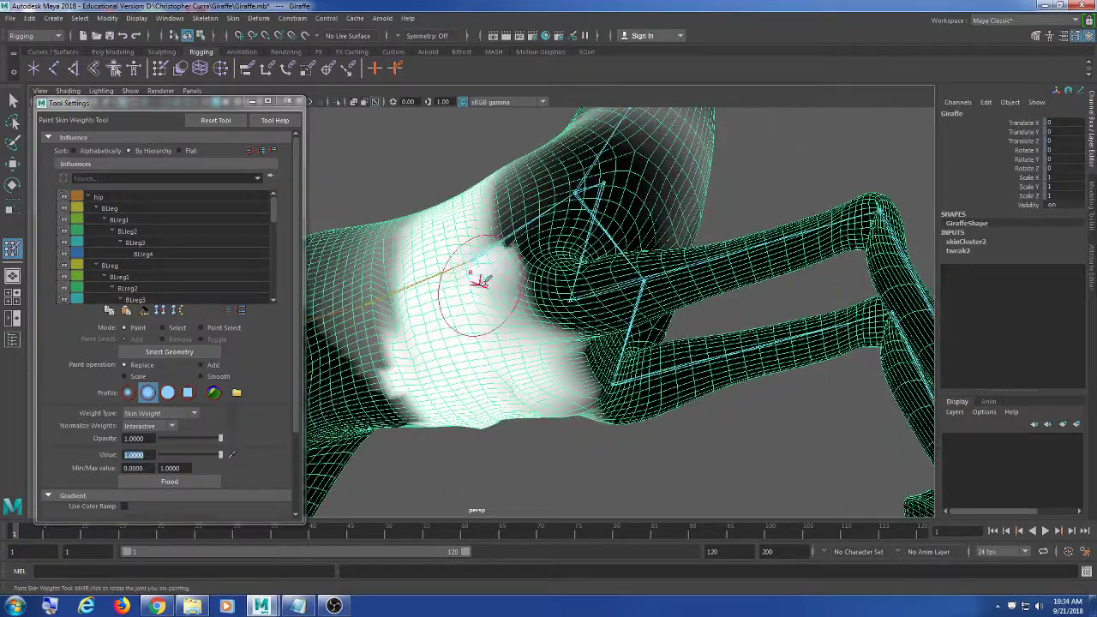
pyautogui.keyDown('alt'); pyautogui.moveTo(482, 279); pyautogui.dragTo(525, 349); pyautogui.keyUp('alt')
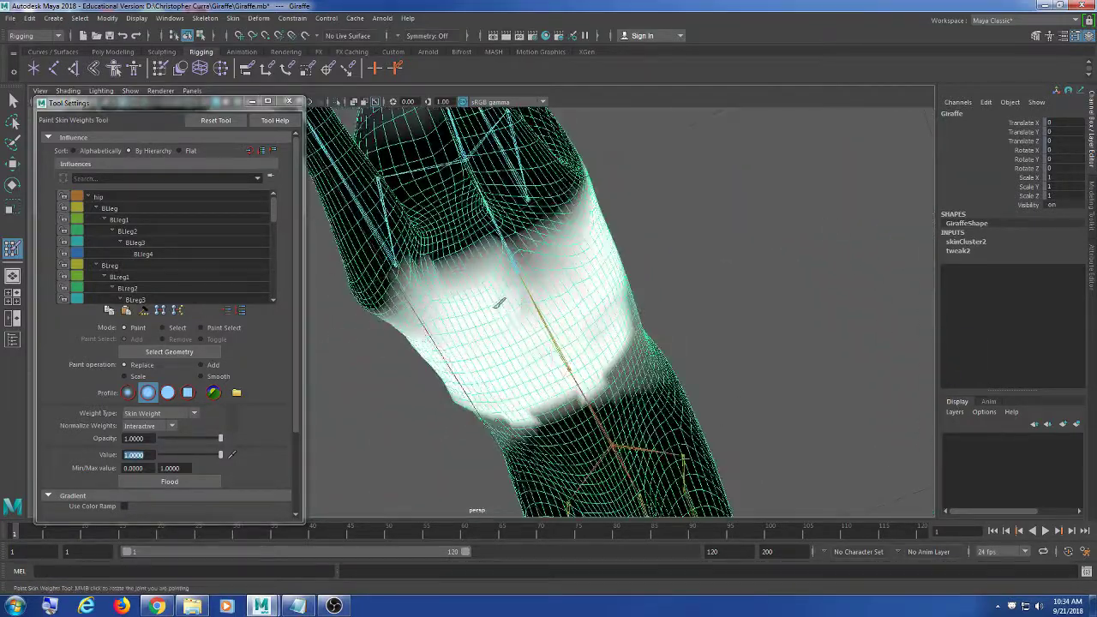
pyautogui.keyDown('alt'); pyautogui.moveTo(581, 236); pyautogui.dragTo(523, 306); pyautogui.keyUp('alt')
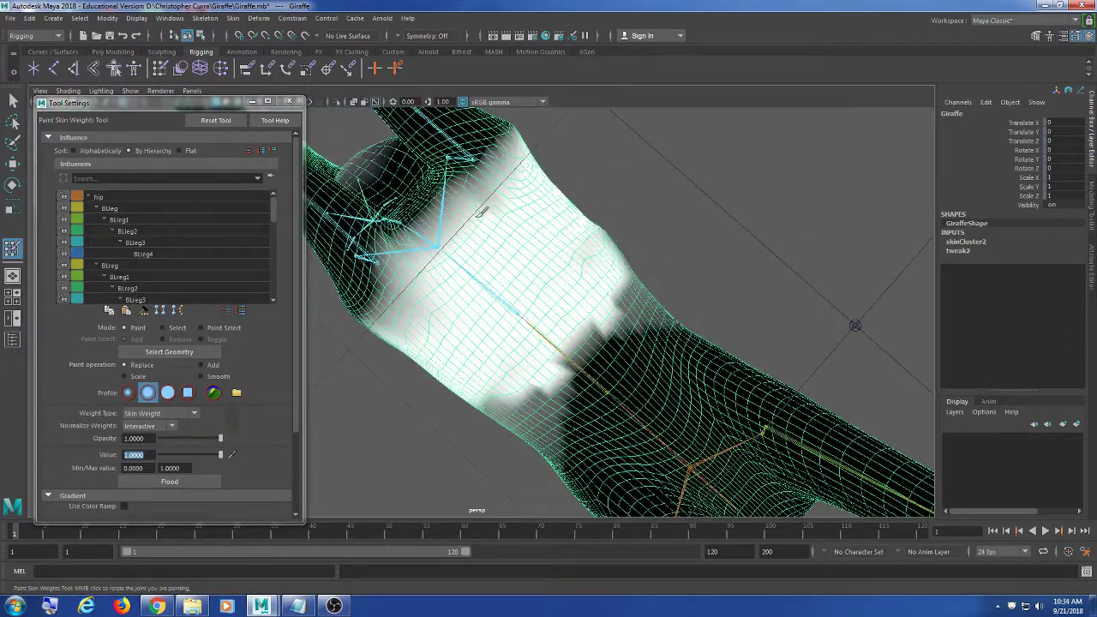
pyautogui.keyDown('alt'); pyautogui.moveTo(423, 270); pyautogui.dragTo(517, 372); pyautogui.keyUp('alt')
pyautogui.moveTo(493, 239)
pyautogui.keyDown('alt'); pyautogui.mouseDown()
pyautogui.moveTo(478, 321)
pyautogui.moveTo(497, 247)
pyautogui.moveTo(499, 354)
pyautogui.mouseUp(); pyautogui.keyUp('alt')
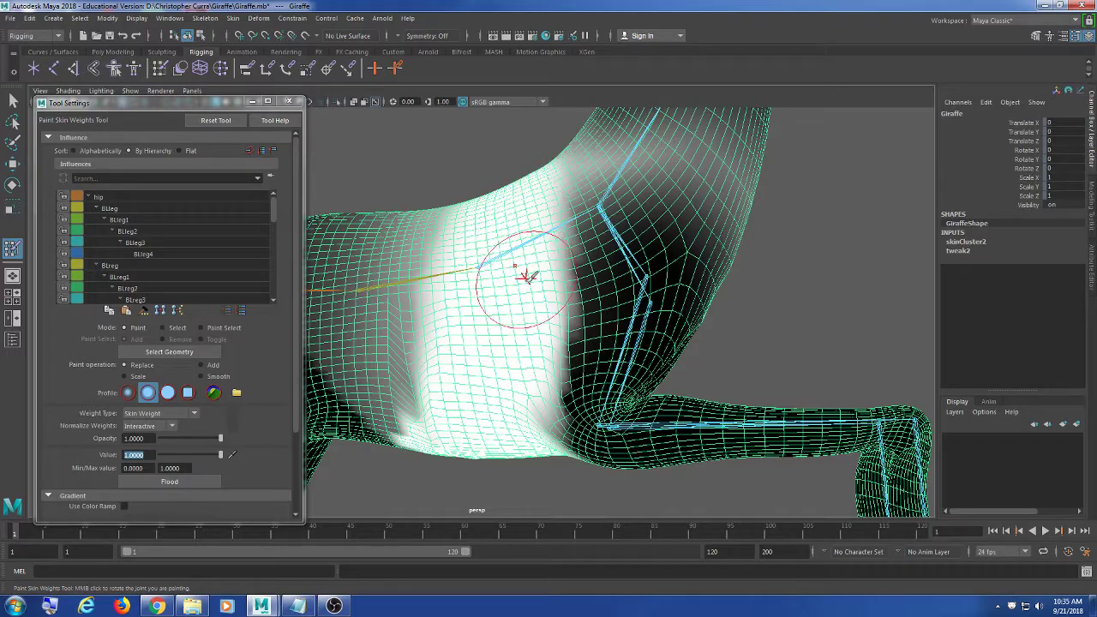
# Fill in the spine1 weight band from the upper back behind the neck down to the belly
pyautogui.keyDown('alt'); pyautogui.moveTo(527, 276); pyautogui.dragTo(534, 171); pyautogui.keyUp('alt')
pyautogui.keyDown('alt'); pyautogui.moveTo(486, 318); pyautogui.dragTo(519, 219); pyautogui.keyUp('alt')
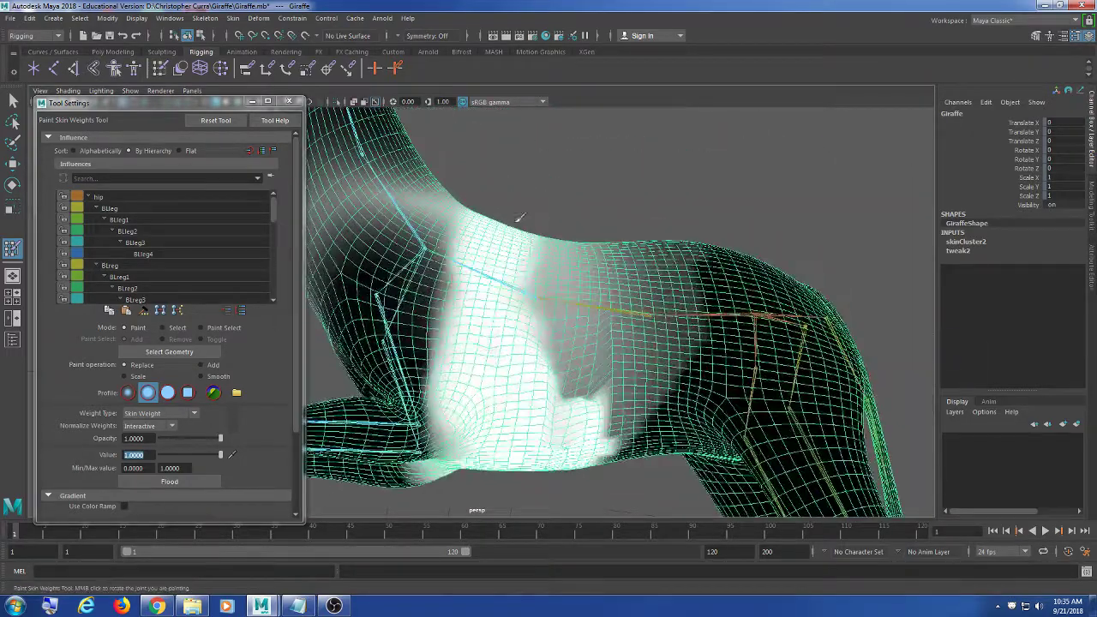
pyautogui.moveTo(480, 399)
pyautogui.keyDown('alt'); pyautogui.mouseDown()
pyautogui.moveTo(527, 360)
pyautogui.moveTo(528, 187)
pyautogui.mouseUp(); pyautogui.keyUp('alt')
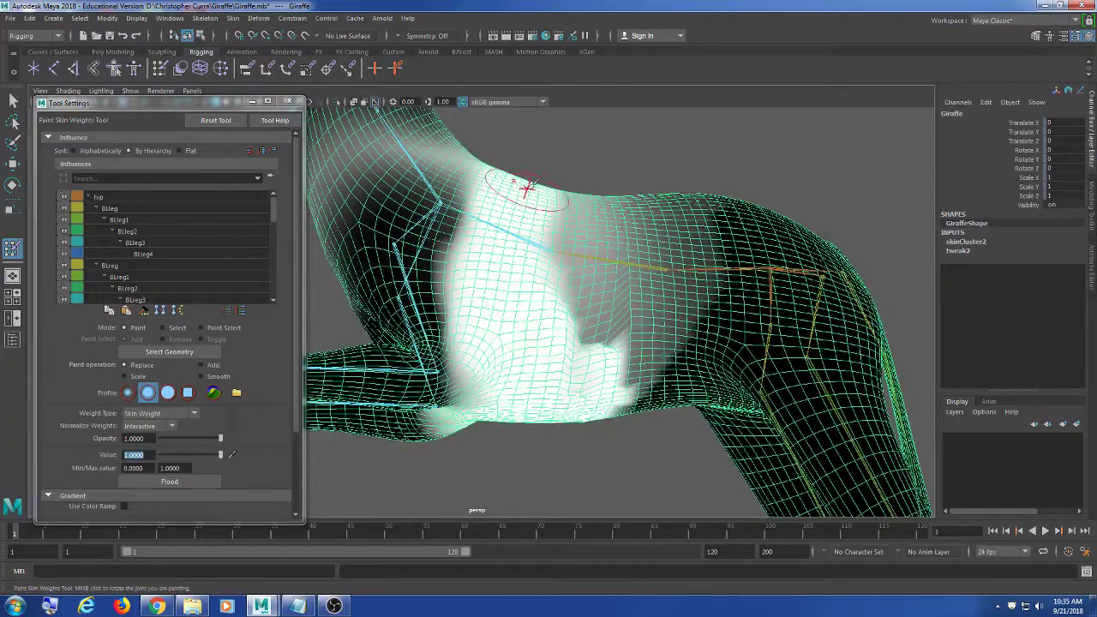
pyautogui.keyDown('alt'); pyautogui.moveTo(542, 304); pyautogui.dragTo(527, 421); pyautogui.keyUp('alt')
pyautogui.moveTo(527, 421)
pyautogui.keyDown('alt'); pyautogui.mouseDown(button='right')
pyautogui.moveTo(526, 355)
pyautogui.moveTo(521, 417)
pyautogui.moveTo(525, 378)
pyautogui.mouseUp(button='right'); pyautogui.keyUp('alt')
pyautogui.moveTo(525, 378)
pyautogui.keyDown('alt'); pyautogui.mouseDown()
pyautogui.moveTo(527, 320)
pyautogui.moveTo(531, 363)
pyautogui.moveTo(549, 358)
pyautogui.moveTo(554, 326)
pyautogui.moveTo(529, 318)
pyautogui.mouseUp(); pyautogui.keyUp('alt')
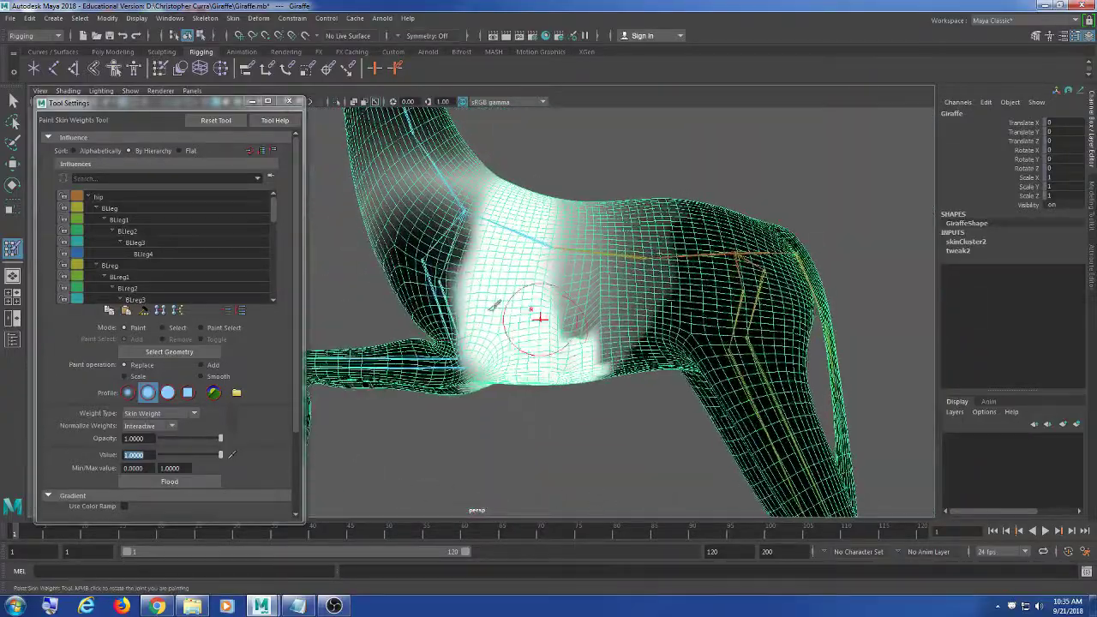
# Review the spine2, FLleg, FLleg1 and spine1 influences for stray weights on the flank
pyautogui.scroll(-3, 157, 214)
pyautogui.click(174, 233)
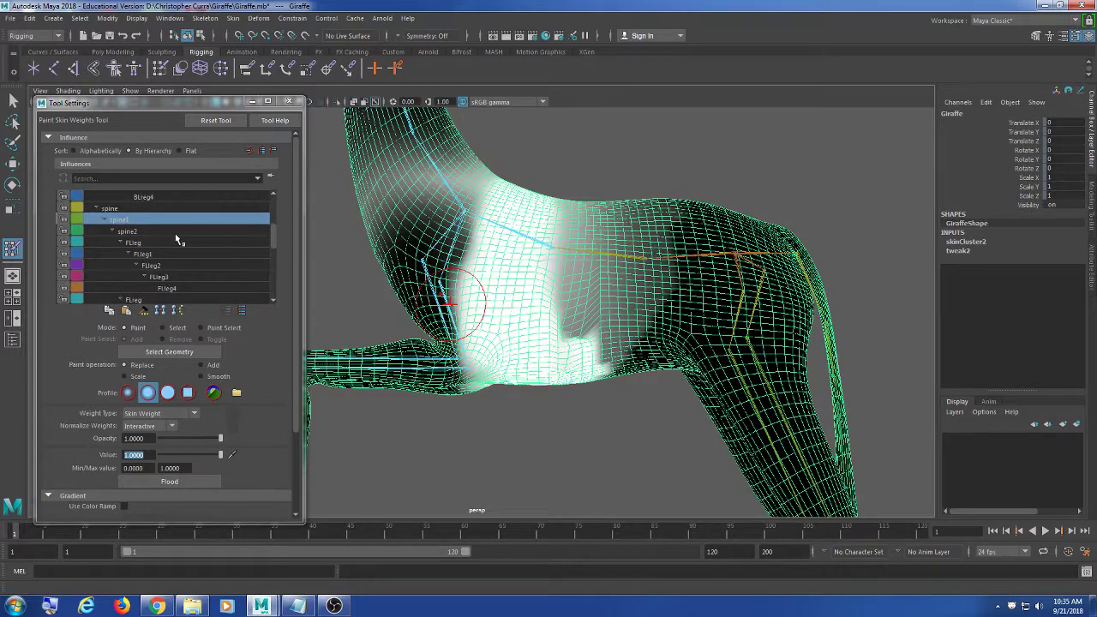
pyautogui.keyDown('alt'); pyautogui.moveTo(600, 317); pyautogui.dragTo(341, 300); pyautogui.keyUp('alt')
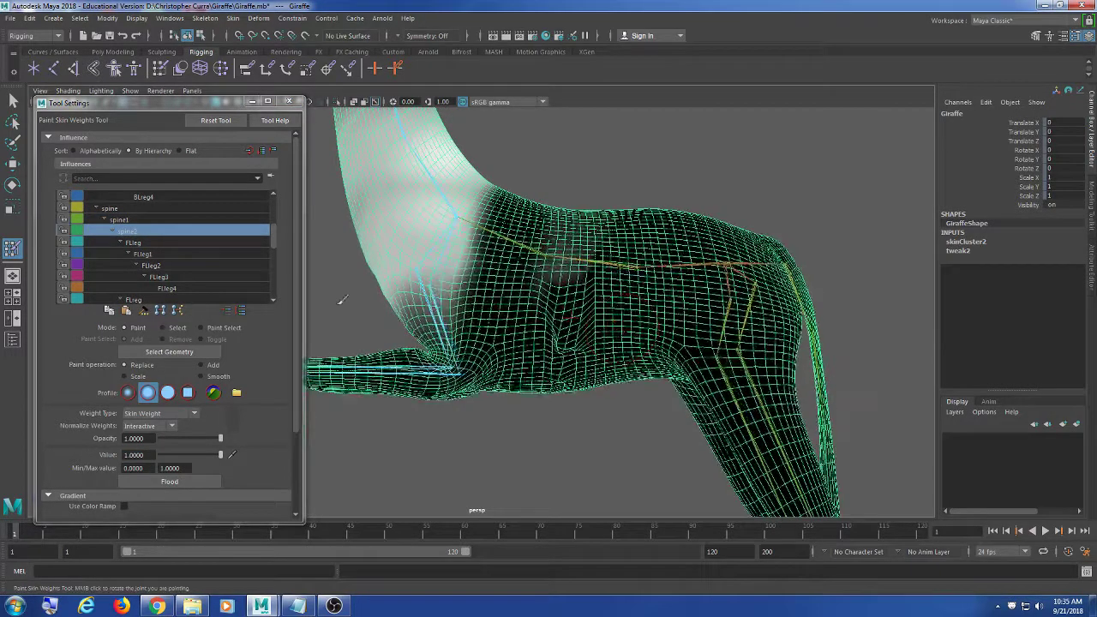
pyautogui.click(144, 244)
pyautogui.click(150, 255)
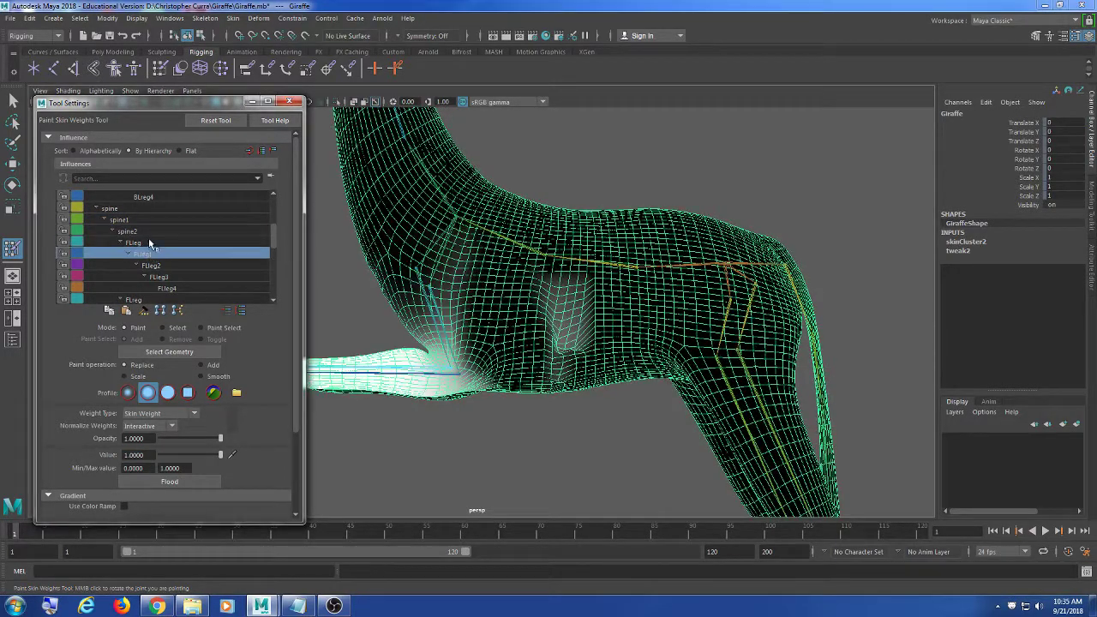
pyautogui.click(148, 242)
pyautogui.click(147, 232)
pyautogui.click(145, 220)
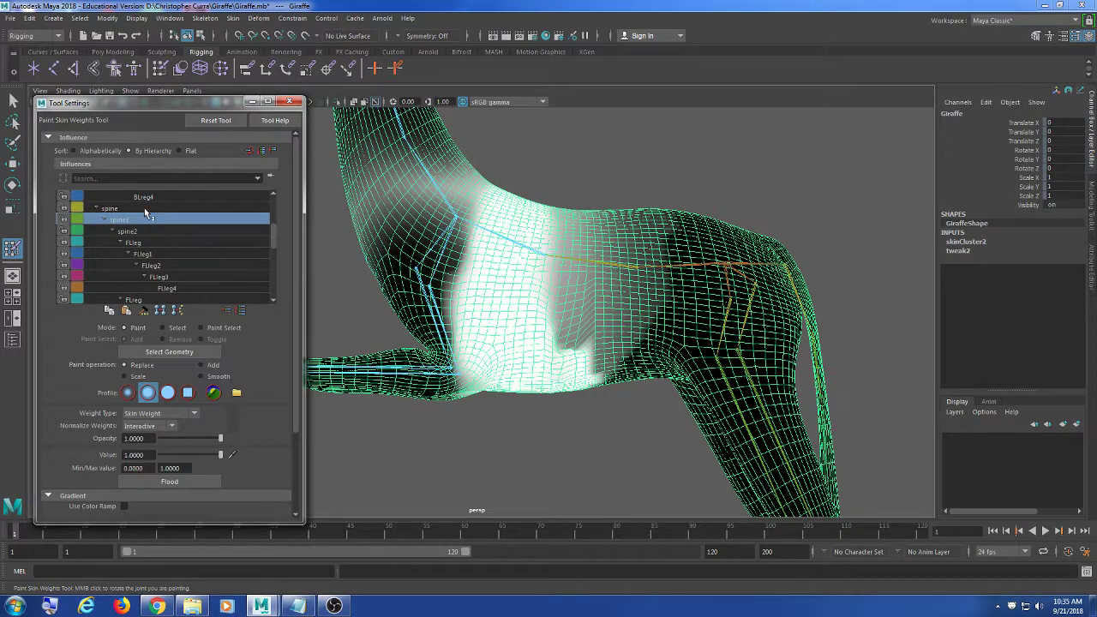
# Paint the spine influence at value 1.0 in a band around the middle of the torso, covering the opposite flank from back to belly
pyautogui.click(145, 209)
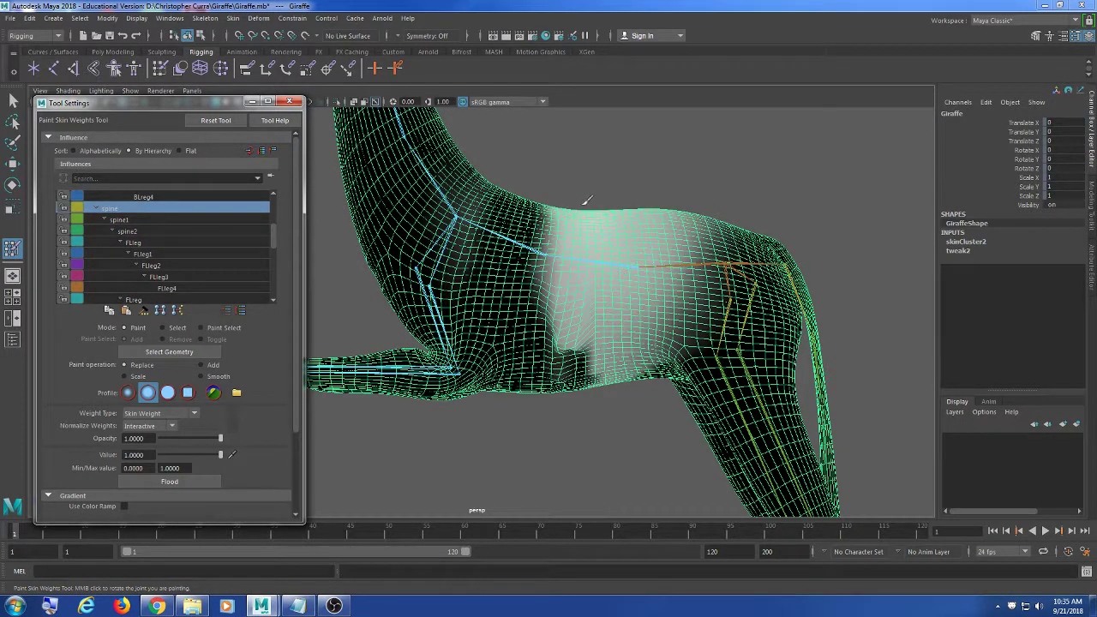
pyautogui.moveTo(587, 200)
pyautogui.mouseDown()
pyautogui.moveTo(566, 433)
pyautogui.moveTo(642, 215)
pyautogui.moveTo(554, 362)
pyautogui.moveTo(335, 246)
pyautogui.mouseUp()
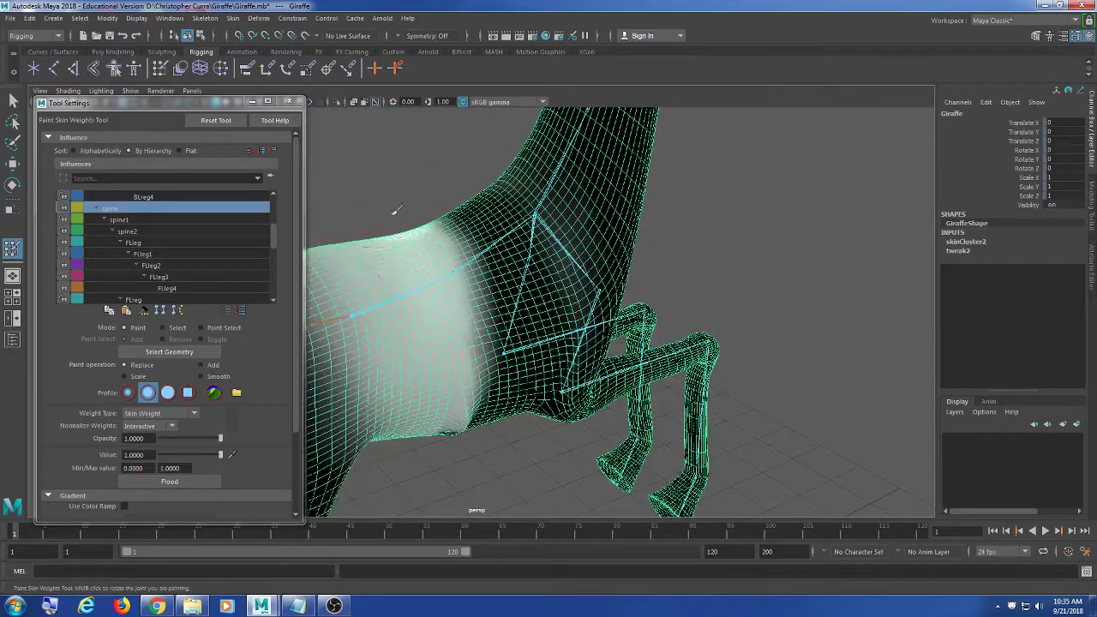
pyautogui.keyDown('alt'); pyautogui.moveTo(437, 392); pyautogui.dragTo(573, 308); pyautogui.keyUp('alt')
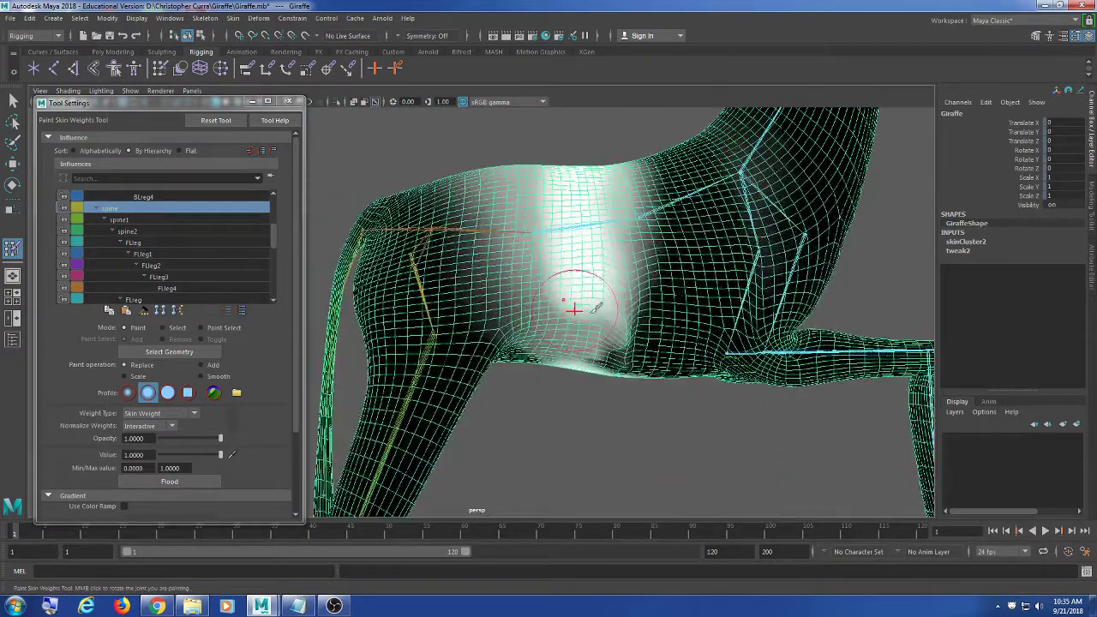
pyautogui.moveTo(610, 147); pyautogui.dragTo(580, 372)
pyautogui.moveTo(595, 183)
pyautogui.mouseDown()
pyautogui.moveTo(605, 411)
pyautogui.moveTo(588, 312)
pyautogui.mouseUp()
# Complete the full-weight spine band on the first flank, from the back down to the belly ahead of the hind legs
pyautogui.moveTo(568, 225)
pyautogui.keyDown('alt'); pyautogui.mouseDown()
pyautogui.moveTo(569, 343)
pyautogui.moveTo(464, 223)
pyautogui.mouseUp(); pyautogui.keyUp('alt')
pyautogui.keyDown('alt'); pyautogui.moveTo(632, 245); pyautogui.dragTo(615, 300); pyautogui.keyUp('alt')
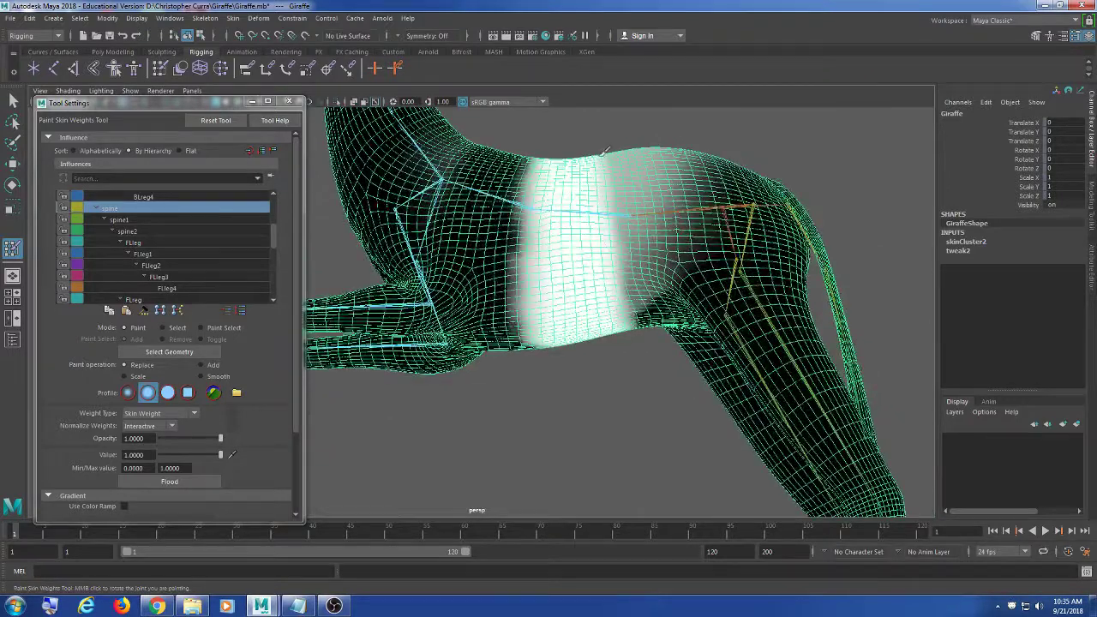
pyautogui.moveTo(605, 149)
pyautogui.keyDown('alt'); pyautogui.mouseDown()
pyautogui.moveTo(620, 345)
pyautogui.moveTo(600, 343)
pyautogui.mouseUp(); pyautogui.keyUp('alt')
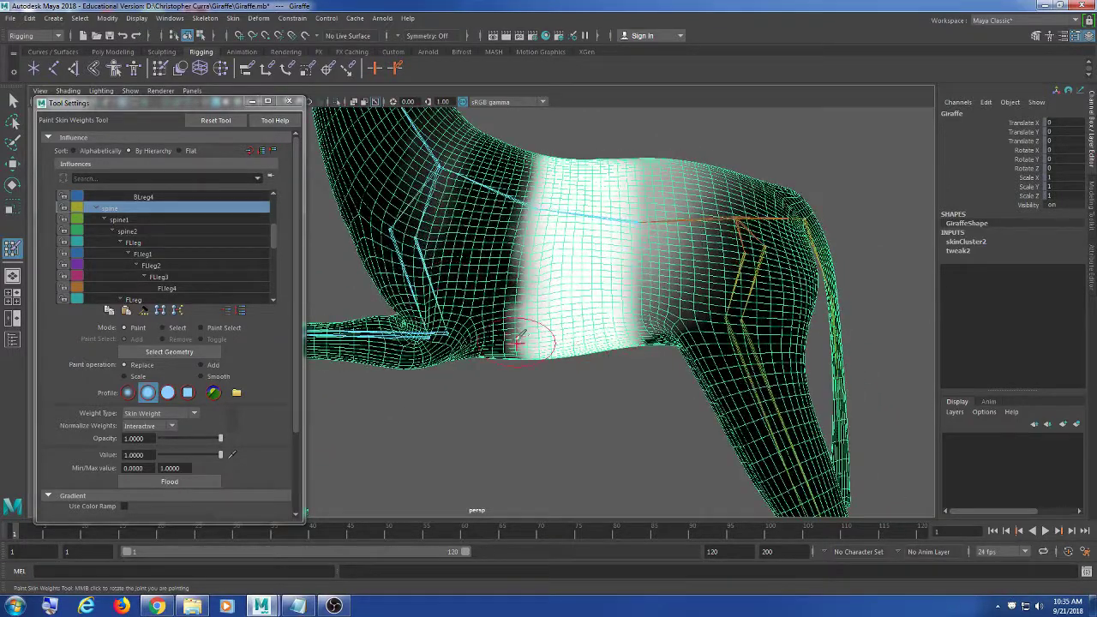
pyautogui.scroll(1, 189, 232)
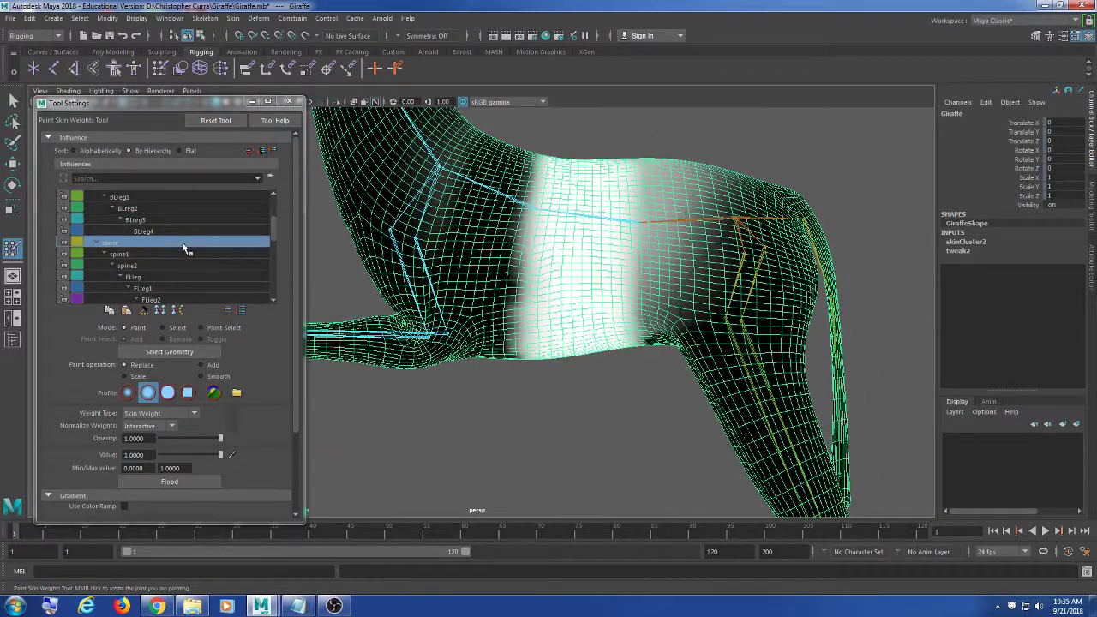
# Try to paint the hip influence at value 1.0 over the rump on both flanks, and undo the strokes
pyautogui.keyDown('alt'); pyautogui.moveTo(729, 274); pyautogui.dragTo(709, 302); pyautogui.keyUp('alt')
pyautogui.scroll(3, 180, 224)
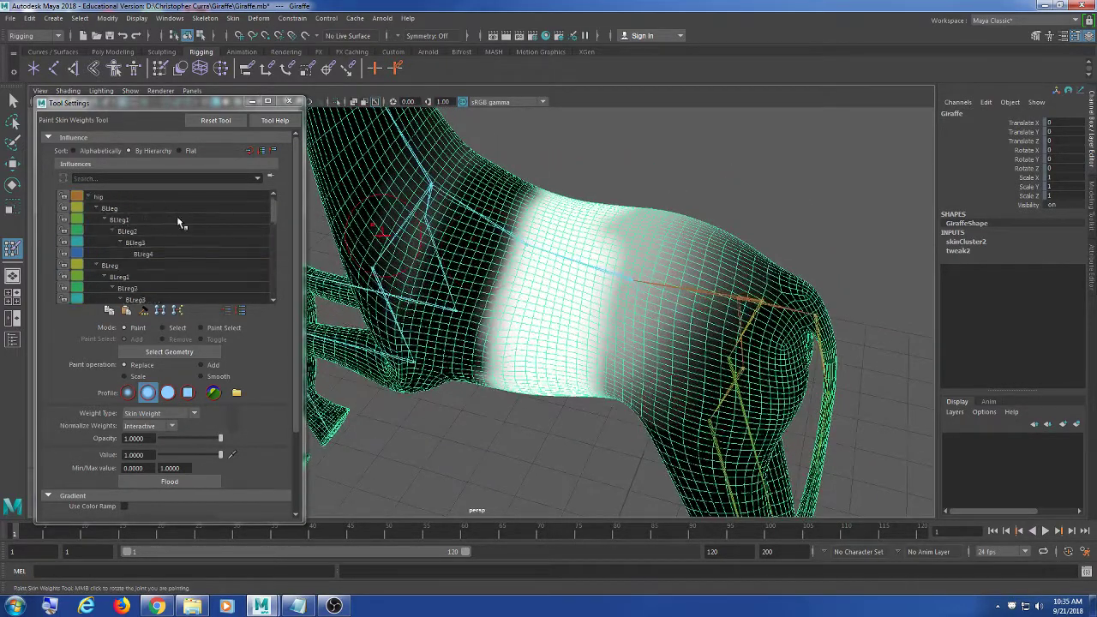
pyautogui.click(114, 198)
pyautogui.keyDown('alt'); pyautogui.moveTo(536, 222); pyautogui.dragTo(542, 207); pyautogui.keyUp('alt')
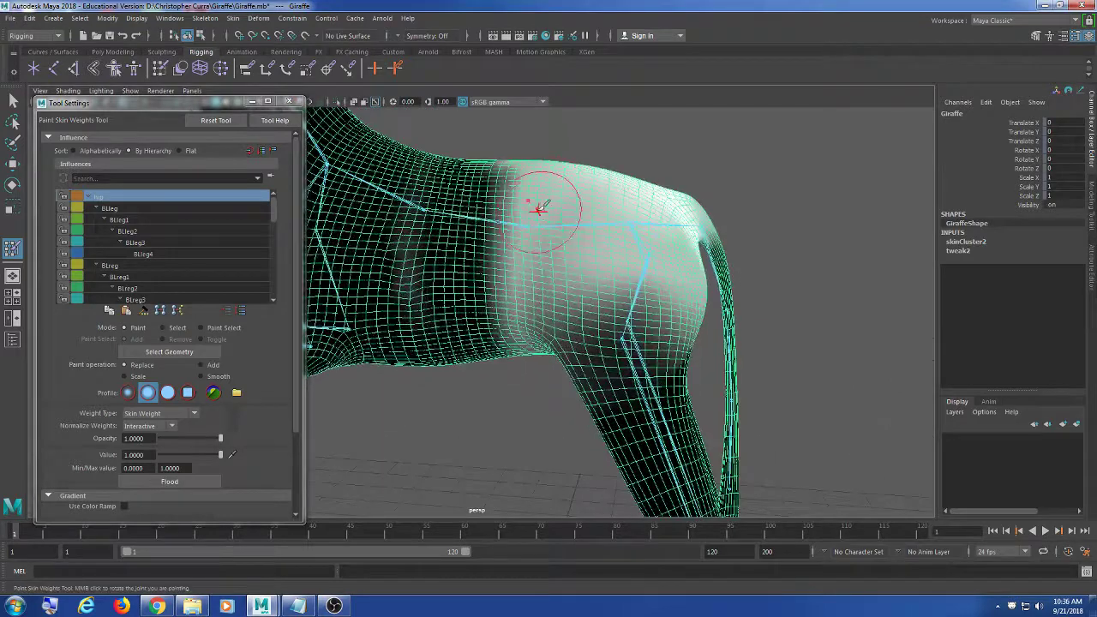
pyautogui.keyDown('alt'); pyautogui.moveTo(549, 269); pyautogui.dragTo(561, 293); pyautogui.keyUp('alt')
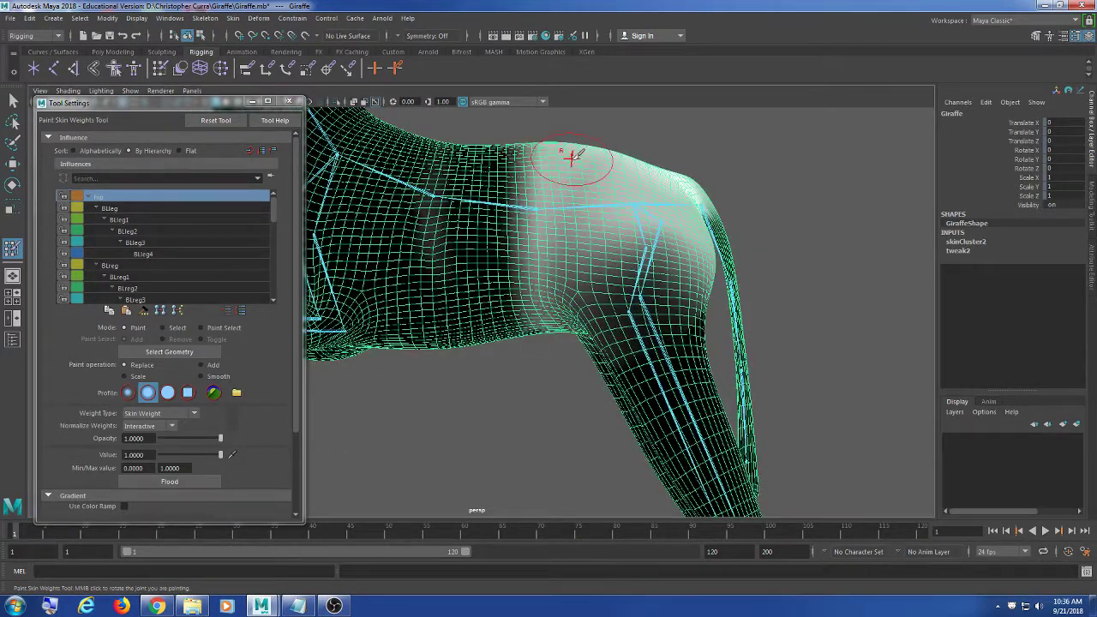
pyautogui.moveTo(580, 138); pyautogui.dragTo(581, 242)
pyautogui.moveTo(578, 142)
pyautogui.keyDown('alt'); pyautogui.mouseDown()
pyautogui.moveTo(480, 171)
pyautogui.moveTo(429, 220)
pyautogui.moveTo(579, 267)
pyautogui.moveTo(537, 299)
pyautogui.mouseUp(); pyautogui.keyUp('alt')
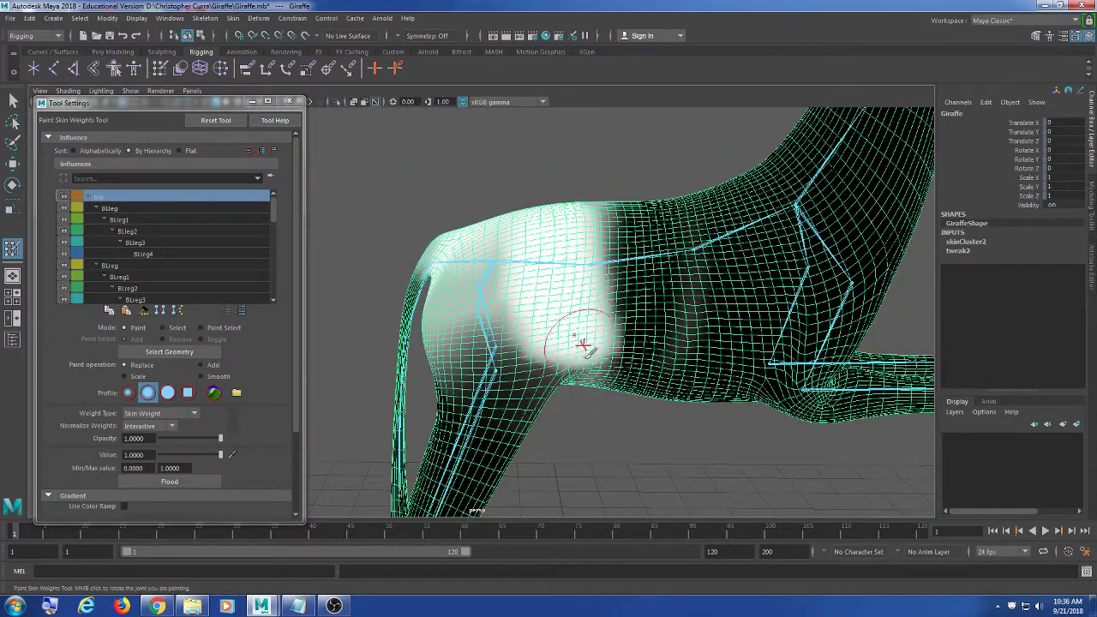
pyautogui.moveTo(561, 266)
pyautogui.keyDown('alt'); pyautogui.mouseDown()
pyautogui.moveTo(559, 216)
pyautogui.moveTo(569, 216)
pyautogui.moveTo(551, 245)
pyautogui.moveTo(547, 218)
pyautogui.mouseUp(); pyautogui.keyUp('alt')
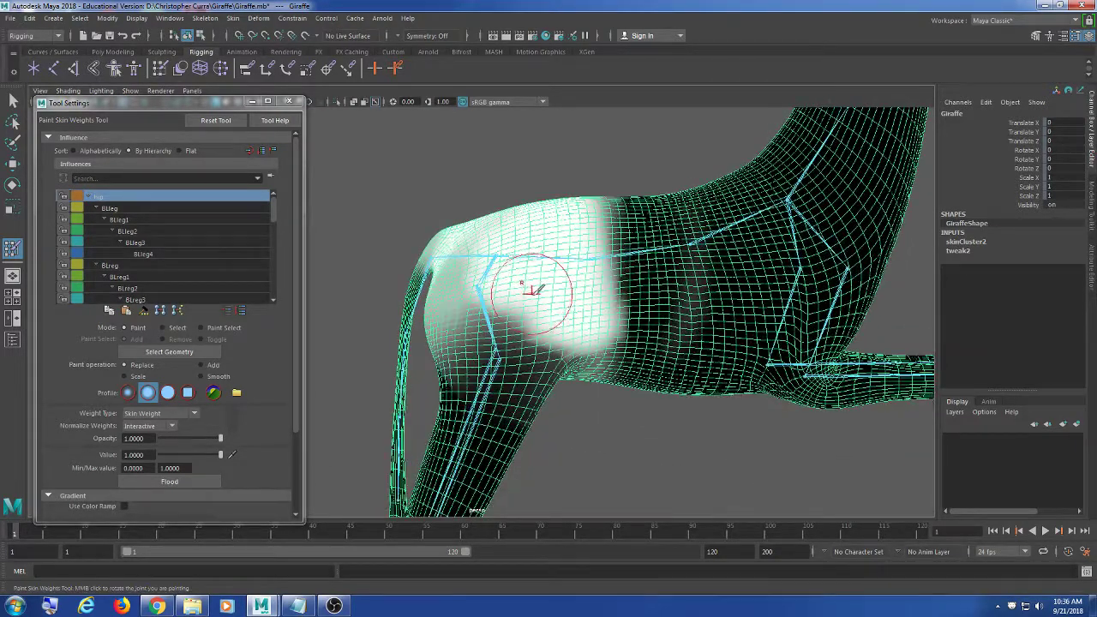
pyautogui.moveTo(532, 289)
pyautogui.keyDown('alt'); pyautogui.mouseDown()
pyautogui.moveTo(553, 227)
pyautogui.moveTo(543, 262)
pyautogui.moveTo(391, 277)
pyautogui.moveTo(453, 252)
pyautogui.moveTo(516, 247)
pyautogui.moveTo(520, 360)
pyautogui.moveTo(503, 352)
pyautogui.moveTo(514, 357)
pyautogui.moveTo(522, 314)
pyautogui.moveTo(712, 359)
pyautogui.mouseUp(); pyautogui.keyUp('alt')
pyautogui.hotkey('ctrl', 'z')
pyautogui.hotkey('ctrl', 'z')
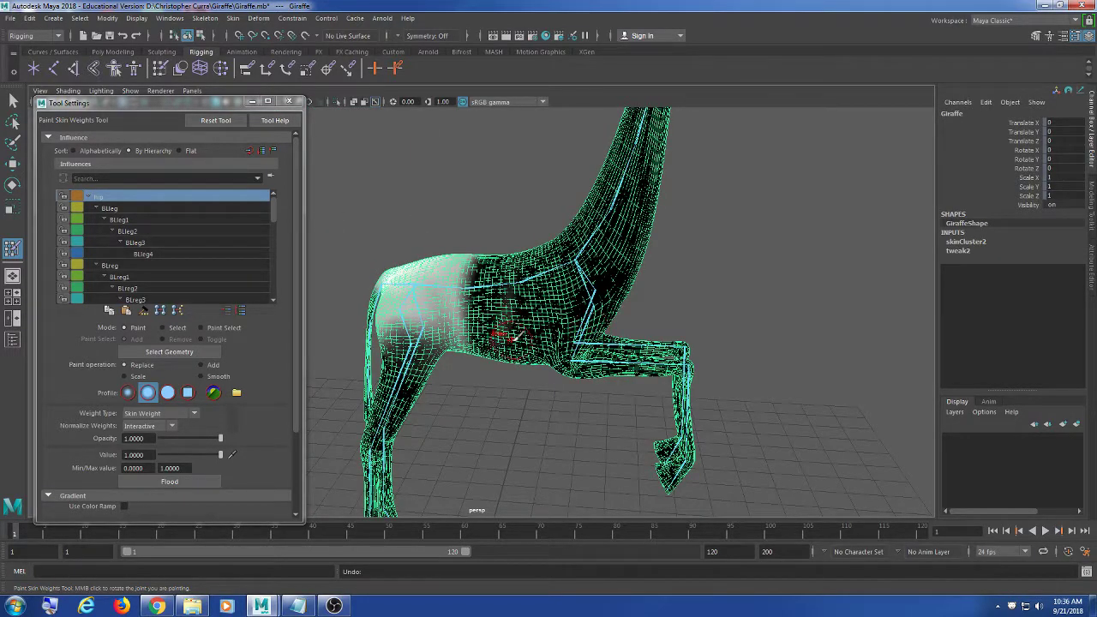
# Leave weight painting and rotate the spine1 joint to tilt the giraffe's neck and front legs upward
pyautogui.keyDown('alt'); pyautogui.moveTo(515, 336); pyautogui.dragTo(476, 337); pyautogui.keyUp('alt')
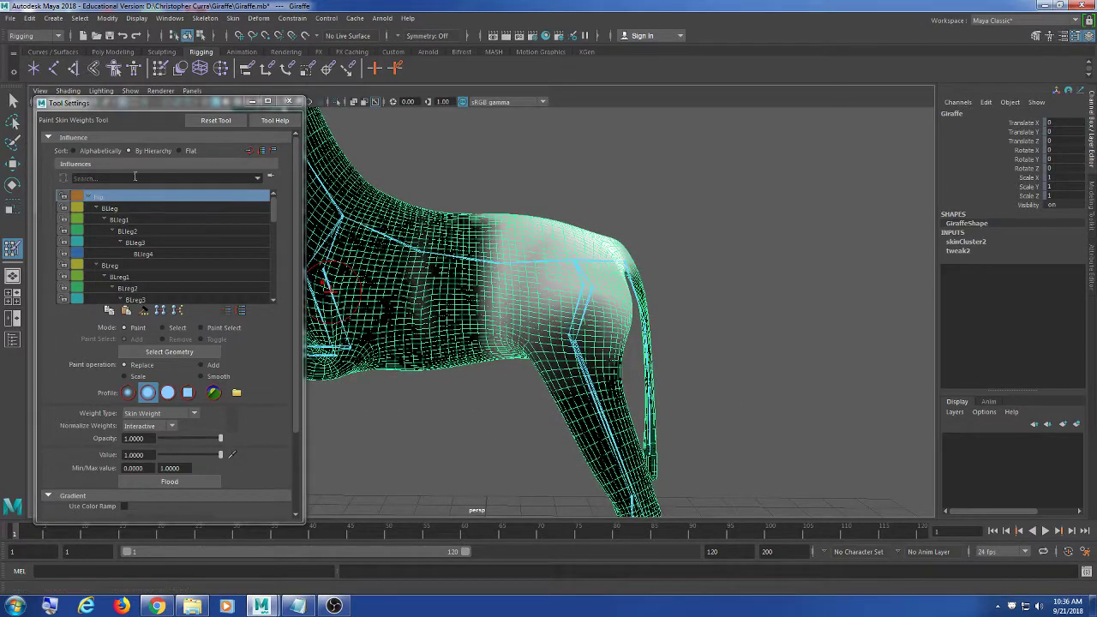
pyautogui.click(12, 101)
pyautogui.keyDown('alt'); pyautogui.moveTo(609, 284); pyautogui.dragTo(631, 290); pyautogui.keyUp('alt')
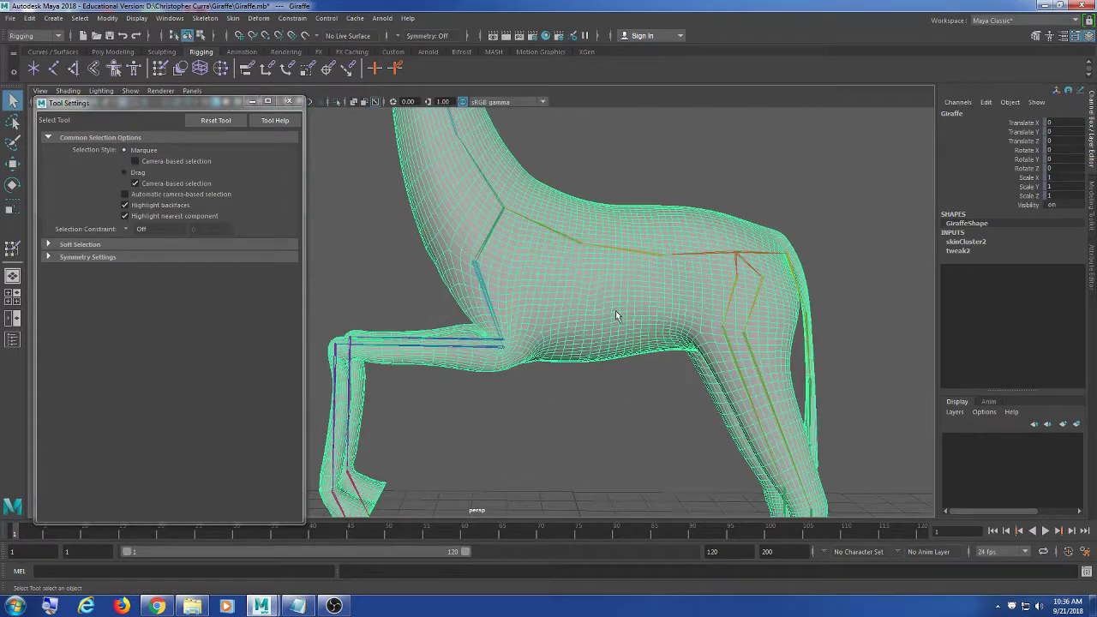
pyautogui.click(576, 246)
pyautogui.press('e')
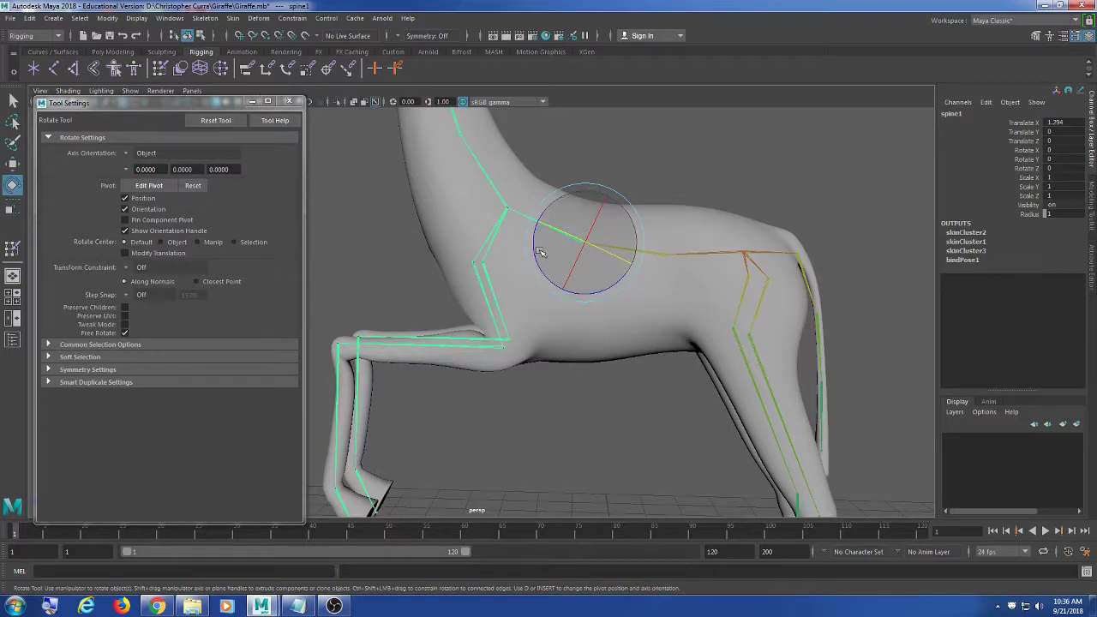
pyautogui.moveTo(541, 252); pyautogui.dragTo(715, 387)
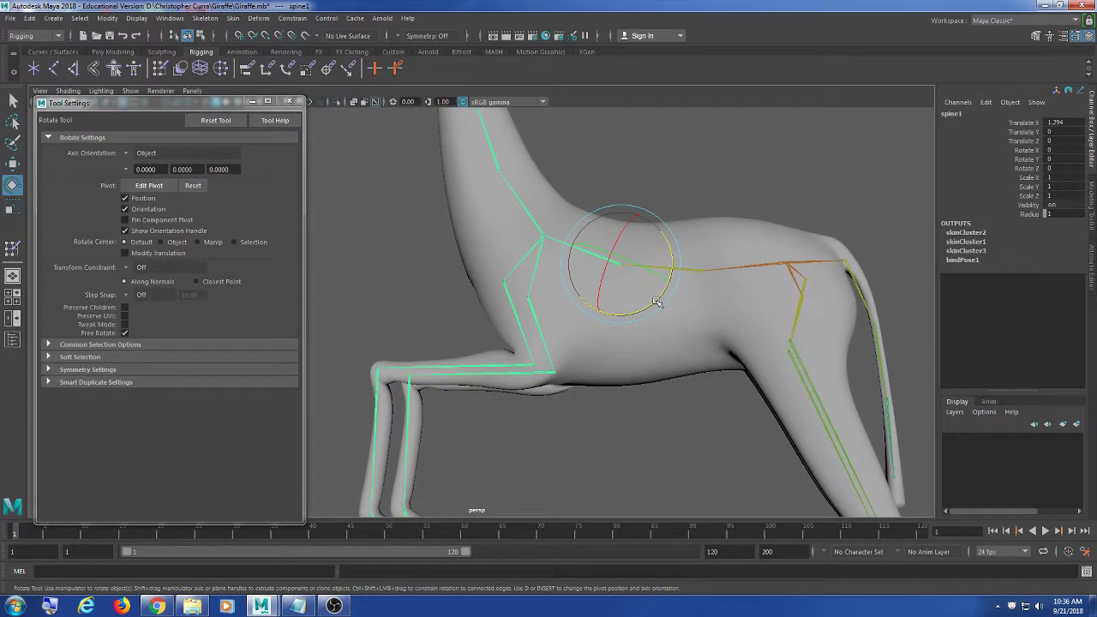
pyautogui.moveTo(656, 302)
pyautogui.mouseDown()
pyautogui.moveTo(729, 272)
pyautogui.moveTo(558, 318)
pyautogui.moveTo(663, 302)
pyautogui.moveTo(645, 289)
pyautogui.mouseUp()
# Bend the giraffe further back at the spine joint so the front body rears up, and select the giraffe mesh
pyautogui.click(660, 382)
pyautogui.click(685, 266)
pyautogui.click(620, 361)
pyautogui.click(580, 327)
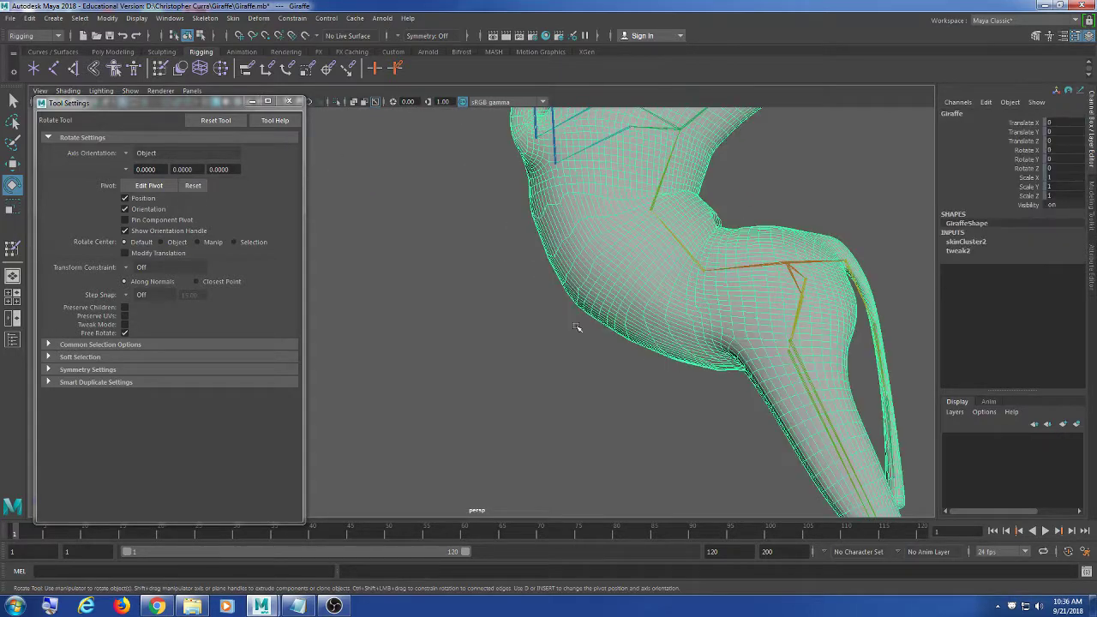
# Reactivate the Paint Skin Weights tool on the bent giraffe mesh
pyautogui.keyDown('alt'); pyautogui.moveTo(449, 206); pyautogui.dragTo(440, 252, button='middle'); pyautogui.keyUp('alt')
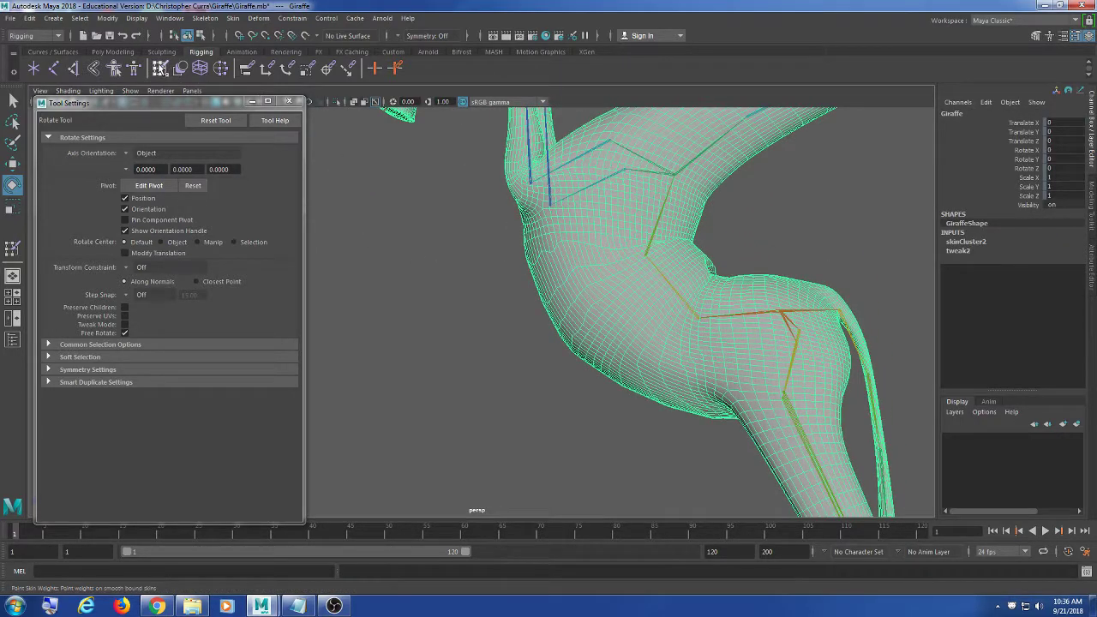
pyautogui.click(159, 69)
pyautogui.keyDown('alt'); pyautogui.moveTo(575, 268); pyautogui.dragTo(557, 315); pyautogui.keyUp('alt')
pyautogui.scroll(3, 566, 317)
pyautogui.scroll(-4, 579, 330)
pyautogui.click(13, 101)
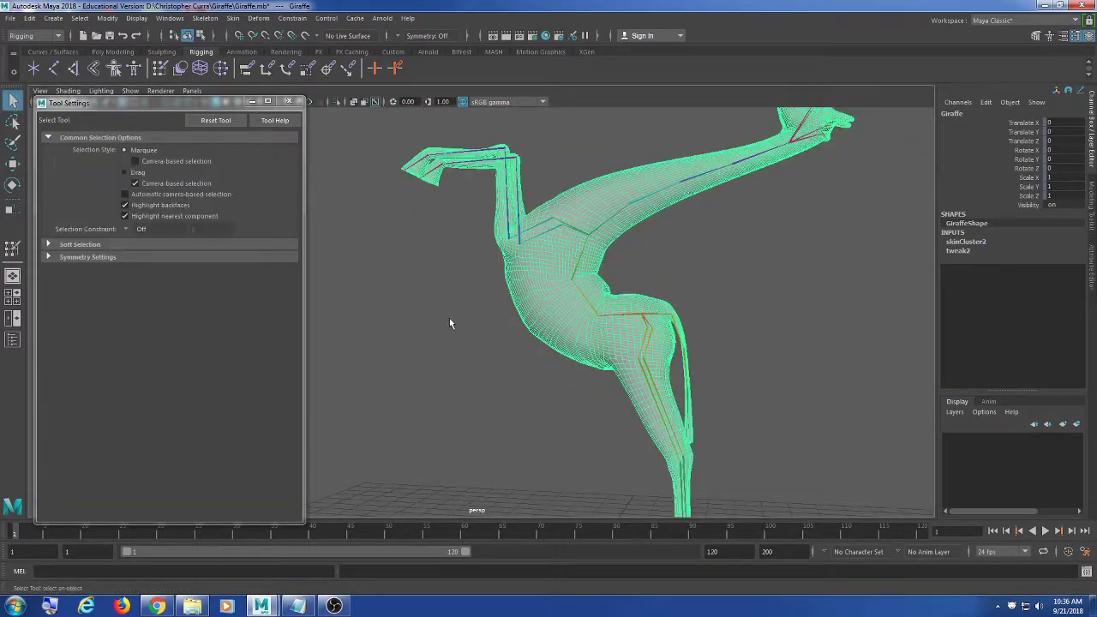
pyautogui.click(159, 68)
pyautogui.scroll(1, 173, 222)
pyautogui.scroll(-4, 159, 226)
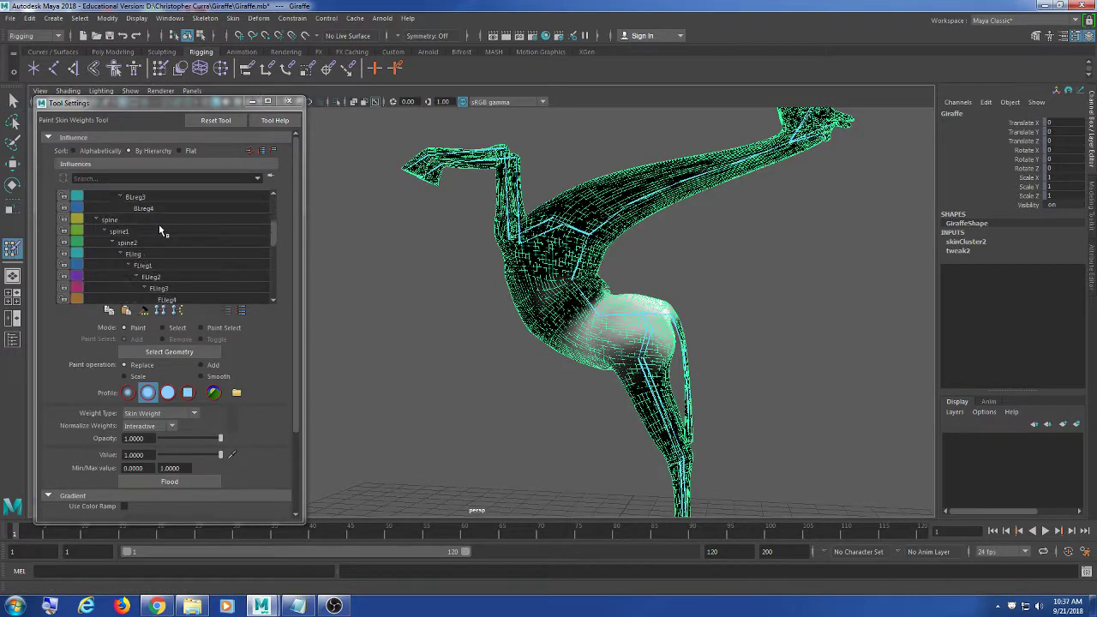
# Check the neck2, FLleg and spine2 influences, and make spine1 the active influence
pyautogui.scroll(-3, 186, 257)
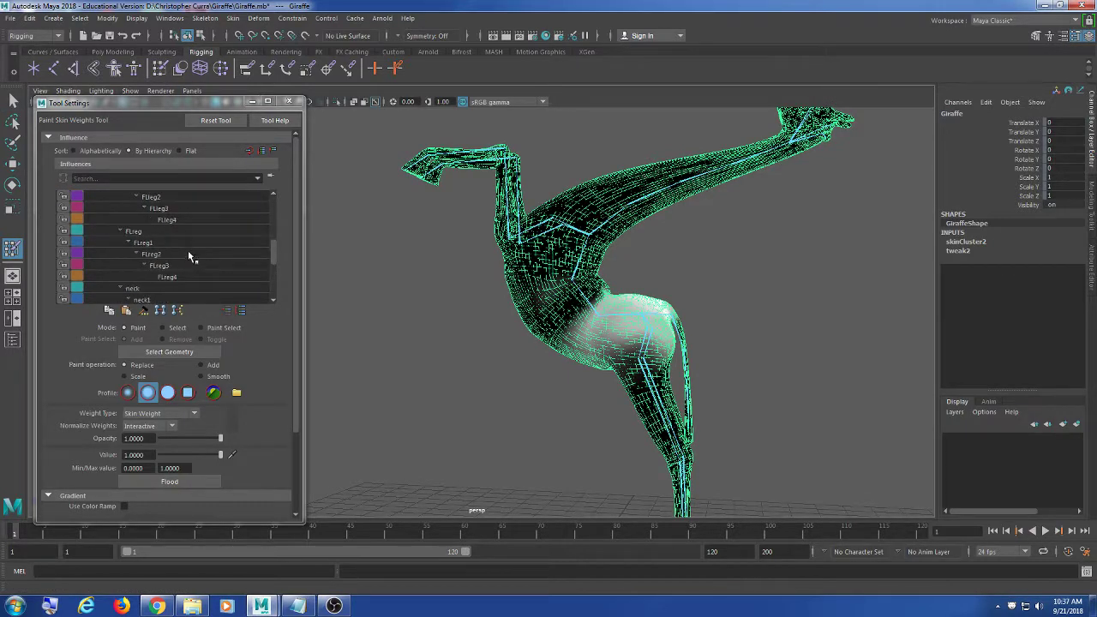
pyautogui.click(174, 219)
pyautogui.scroll(4, 183, 249)
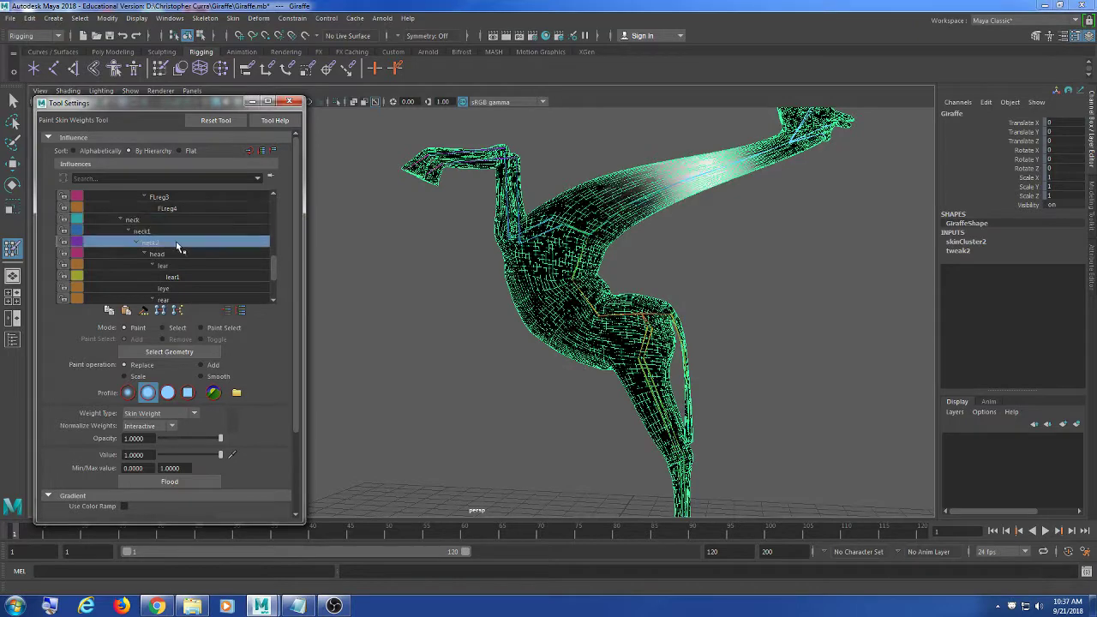
pyautogui.click(214, 255)
pyautogui.click(188, 221)
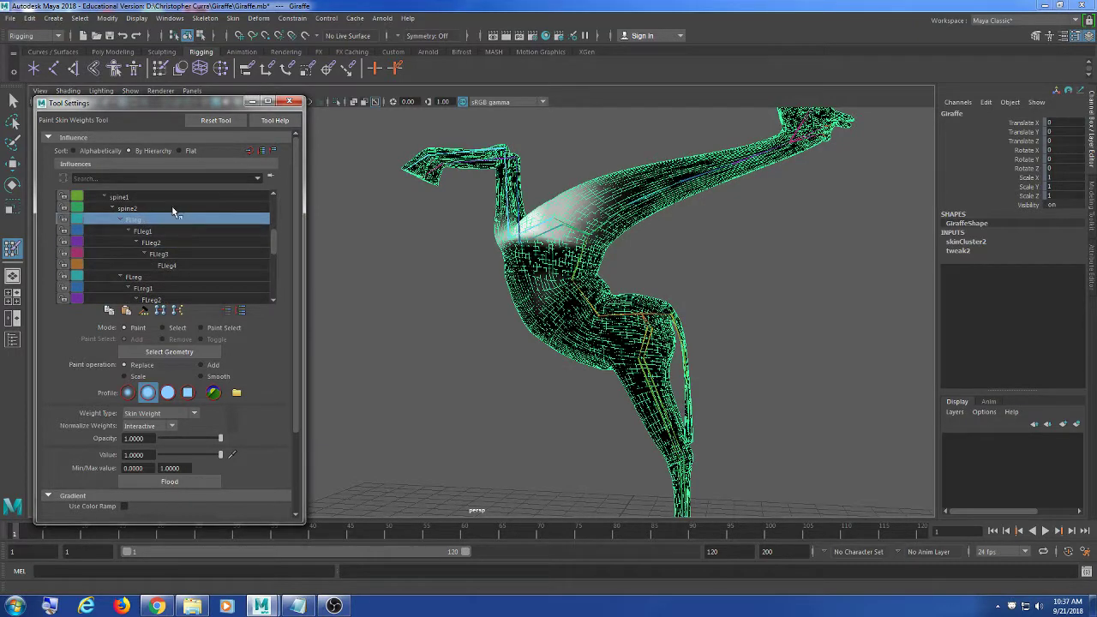
pyautogui.click(173, 208)
pyautogui.click(119, 198)
pyautogui.scroll(5, 539, 326)
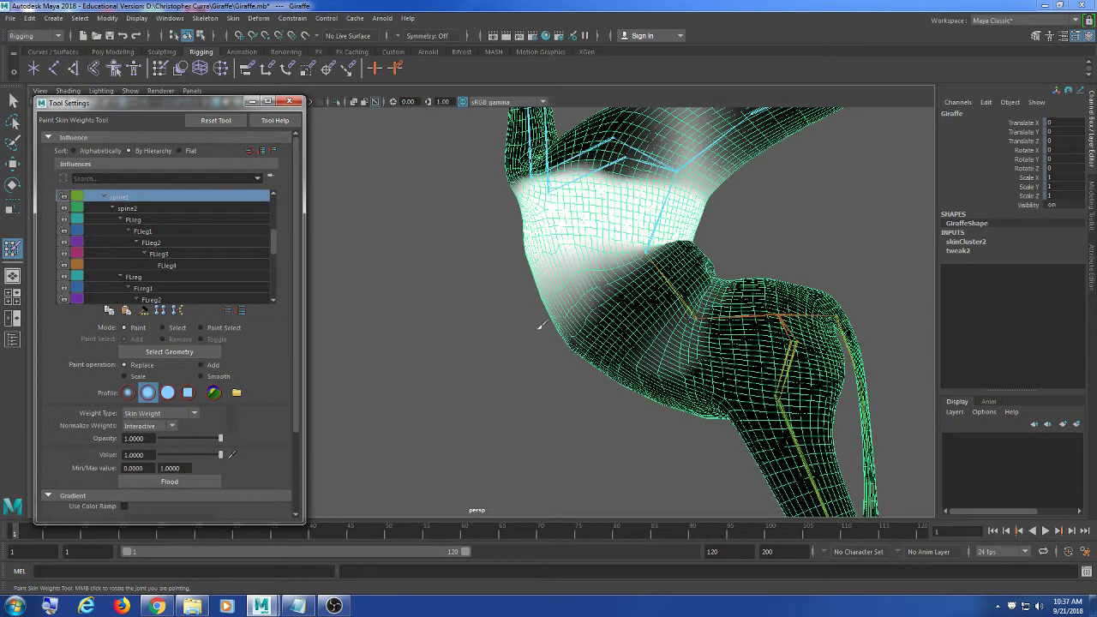
# Examine how the spine1 weights fall off across the bent torso, from the chest to the fold in the back
pyautogui.keyDown('alt'); pyautogui.moveTo(559, 378); pyautogui.dragTo(607, 309); pyautogui.keyUp('alt')
pyautogui.scroll(-8, 607, 309)
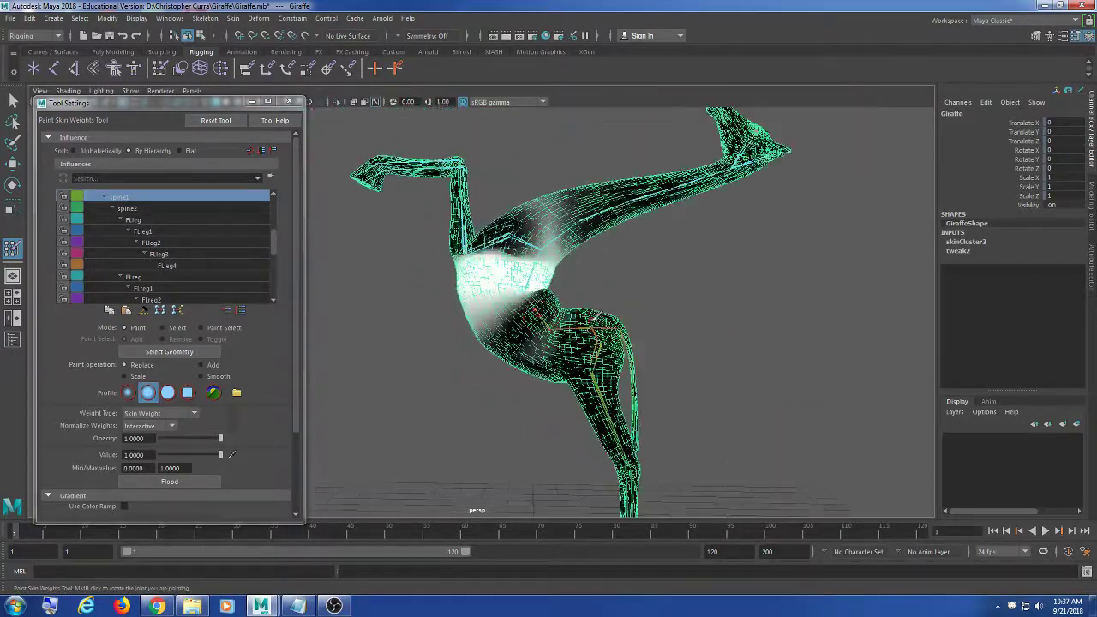
pyautogui.scroll(8, 538, 310)
pyautogui.scroll(-5, 538, 313)
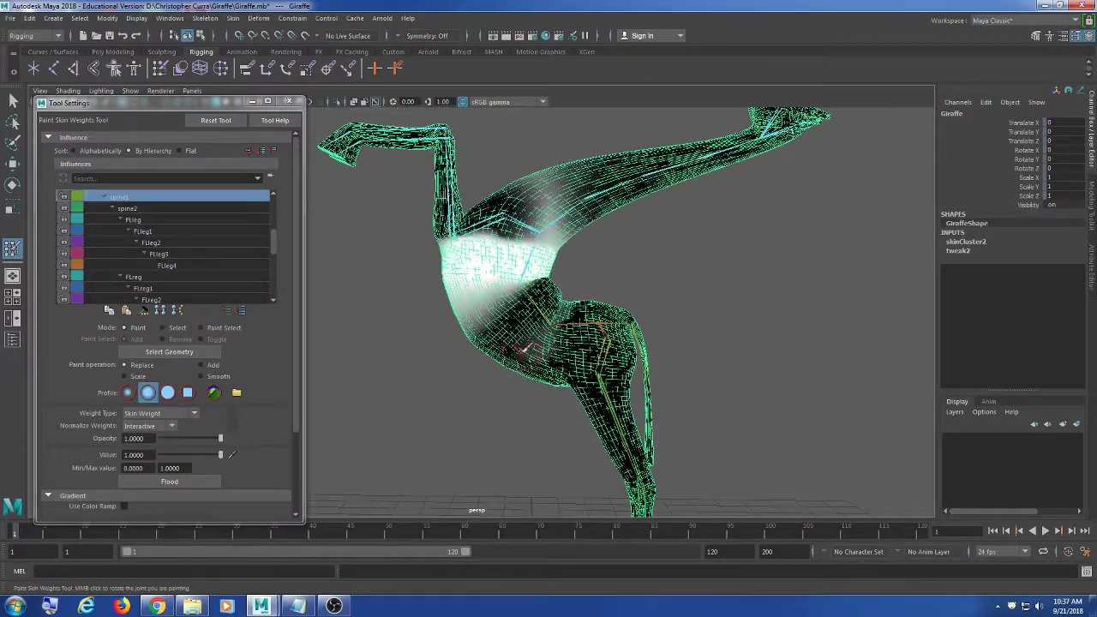
pyautogui.scroll(8, 540, 351)
pyautogui.scroll(-2, 486, 240)
pyautogui.keyDown('alt'); pyautogui.moveTo(490, 248); pyautogui.dragTo(539, 355, button='middle'); pyautogui.keyUp('alt')
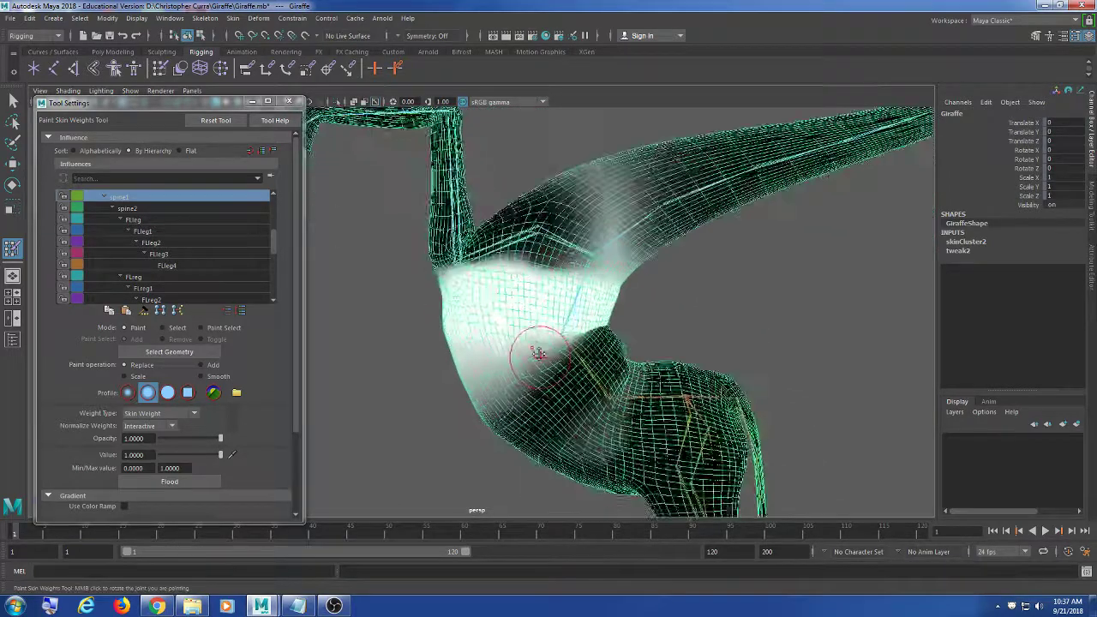
pyautogui.scroll(-2, 539, 355)
pyautogui.keyDown('alt'); pyautogui.moveTo(610, 374); pyautogui.dragTo(592, 291, button='middle'); pyautogui.keyUp('alt')
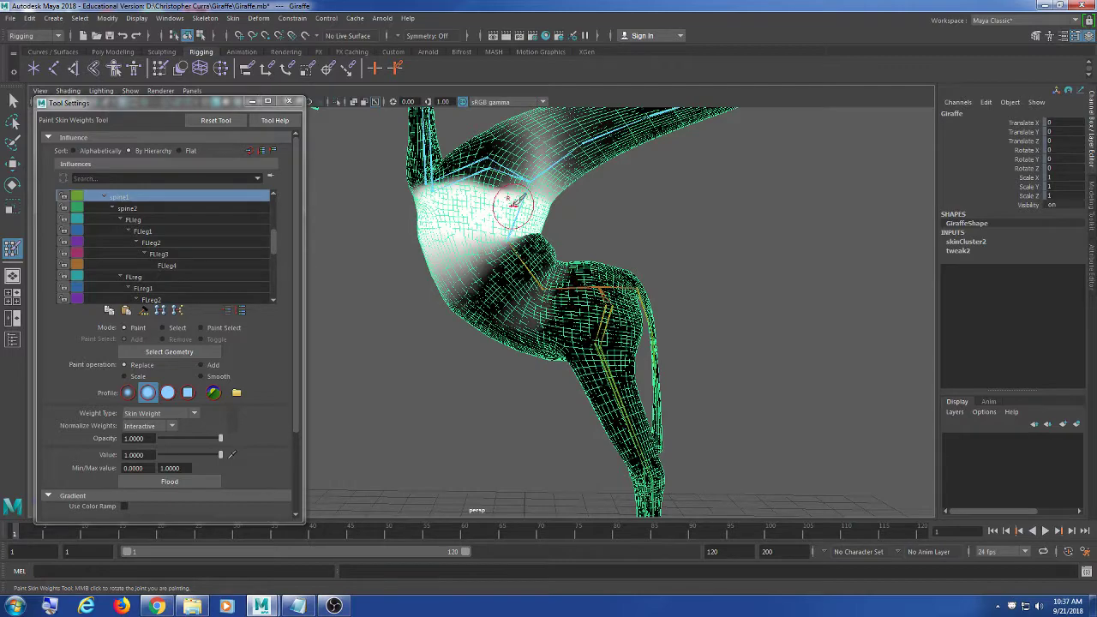
pyautogui.keyDown('alt'); pyautogui.moveTo(520, 222); pyautogui.dragTo(678, 277); pyautogui.keyUp('alt')
pyautogui.scroll(5, 735, 289)
pyautogui.keyDown('alt'); pyautogui.moveTo(533, 262); pyautogui.dragTo(485, 270); pyautogui.keyUp('alt')
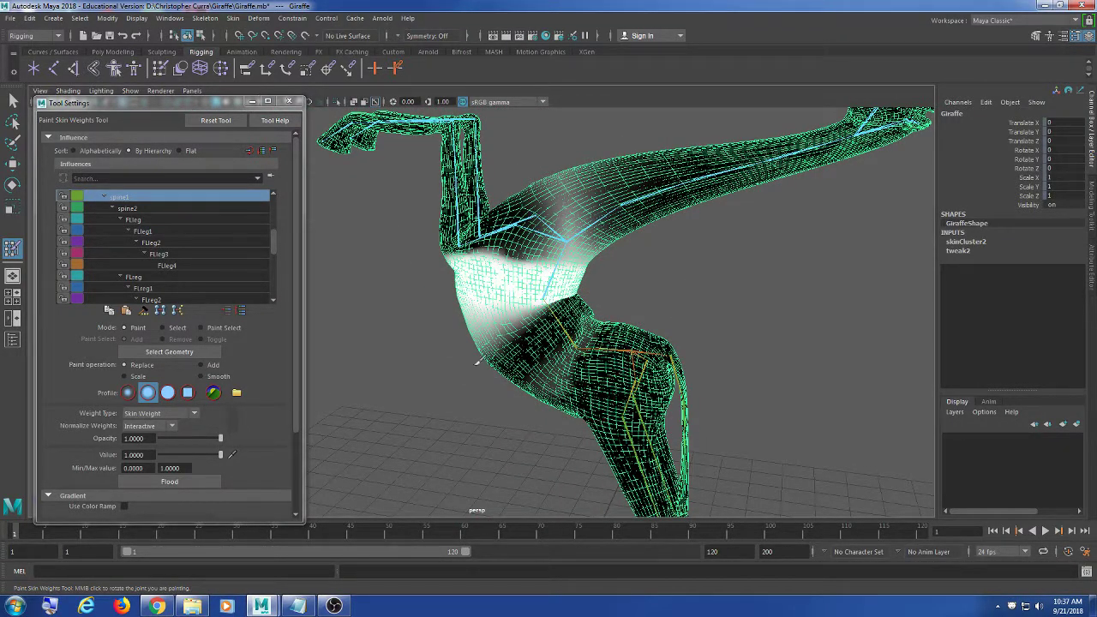
# Inspect the spine1 weight band up close around the chest, belly and flanks for uneven transitions
pyautogui.scroll(8, 527, 311)
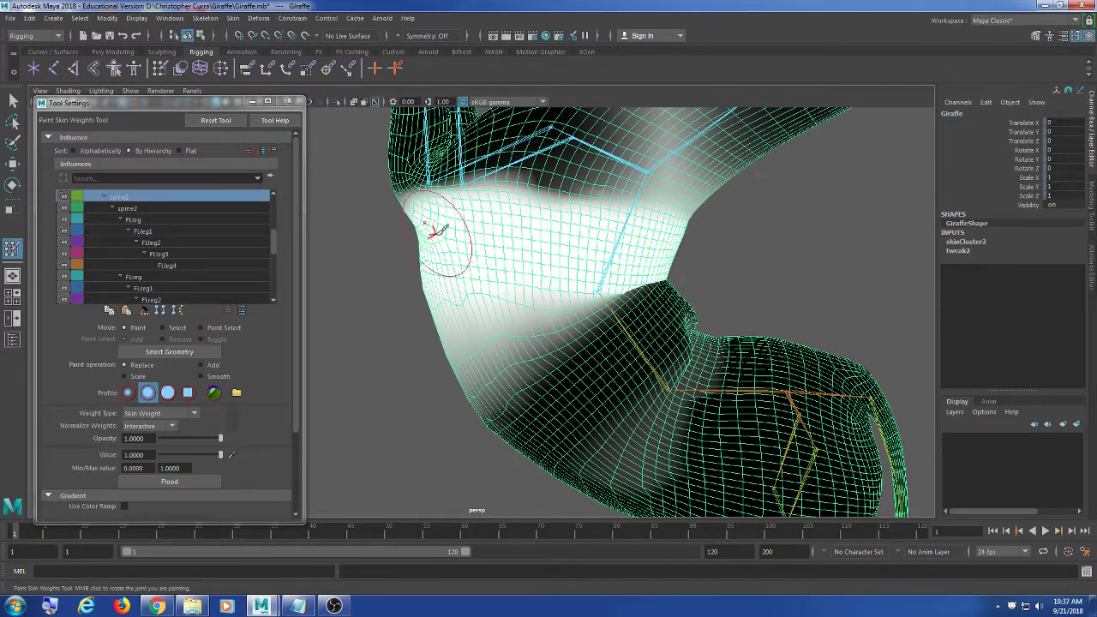
pyautogui.keyDown('alt'); pyautogui.moveTo(411, 262); pyautogui.dragTo(522, 262); pyautogui.keyUp('alt')
pyautogui.keyDown('alt'); pyautogui.moveTo(412, 273); pyautogui.dragTo(571, 277, button='middle'); pyautogui.keyUp('alt')
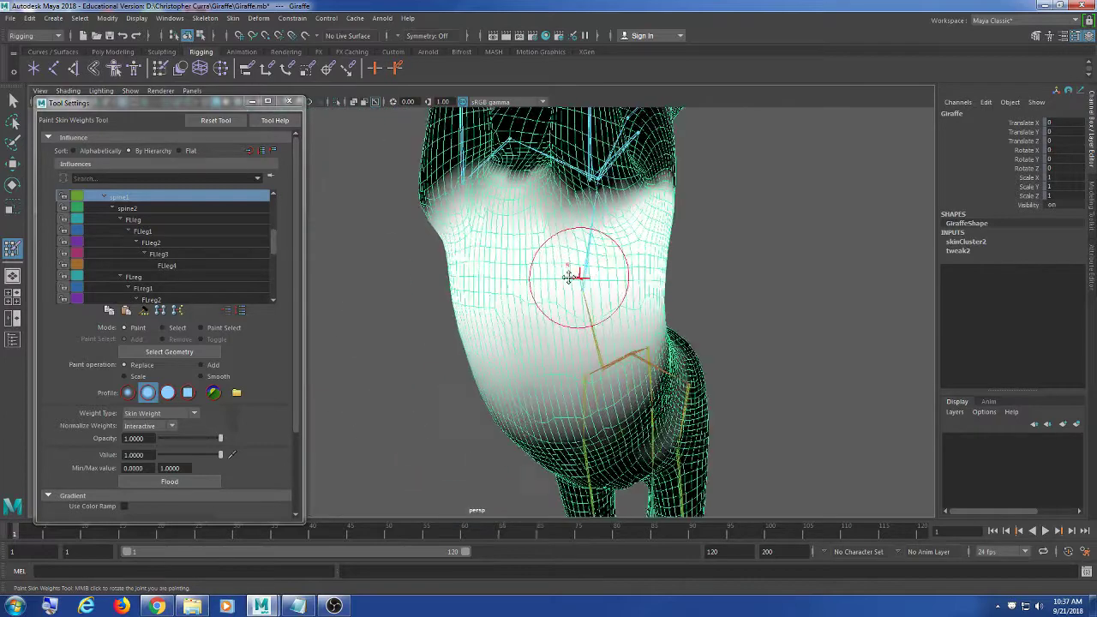
pyautogui.moveTo(613, 287)
pyautogui.keyDown('alt'); pyautogui.mouseDown()
pyautogui.moveTo(522, 292)
pyautogui.moveTo(519, 306)
pyautogui.moveTo(609, 267)
pyautogui.mouseUp(); pyautogui.keyUp('alt')
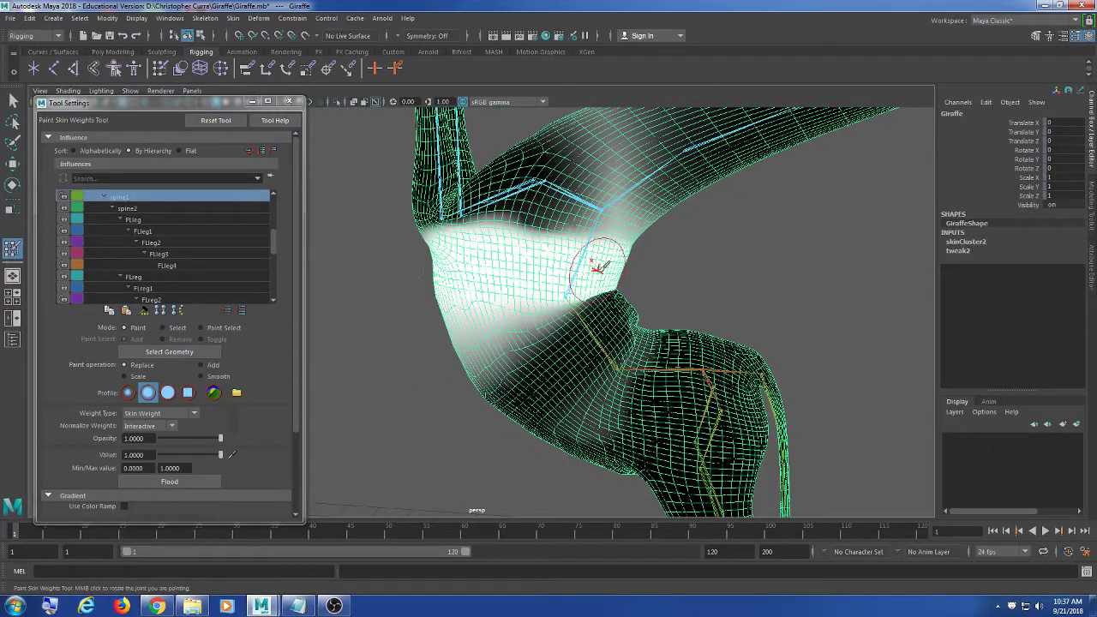
pyautogui.scroll(-5, 630, 296)
pyautogui.keyDown('alt'); pyautogui.moveTo(654, 321); pyautogui.dragTo(639, 237, button='middle'); pyautogui.keyUp('alt')
pyautogui.scroll(-3, 629, 261)
pyautogui.scroll(3, 592, 273)
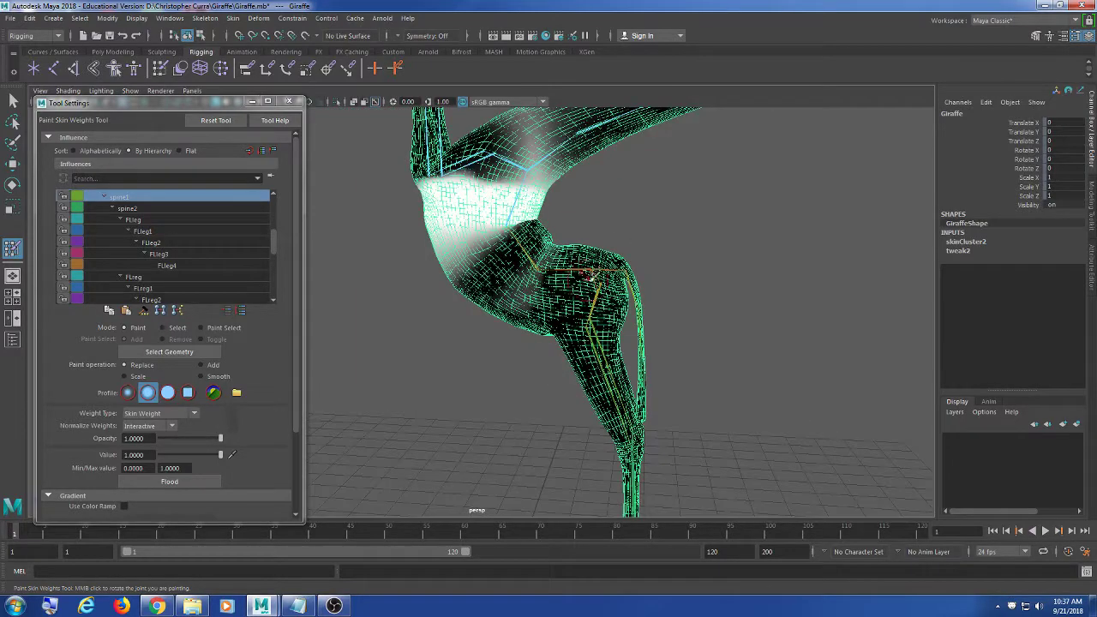
pyautogui.keyDown('alt'); pyautogui.moveTo(590, 275); pyautogui.dragTo(629, 291); pyautogui.keyUp('alt')
pyautogui.scroll(5, 592, 264)
pyautogui.keyDown('alt'); pyautogui.moveTo(588, 263); pyautogui.dragTo(592, 253, button='middle'); pyautogui.keyUp('alt')
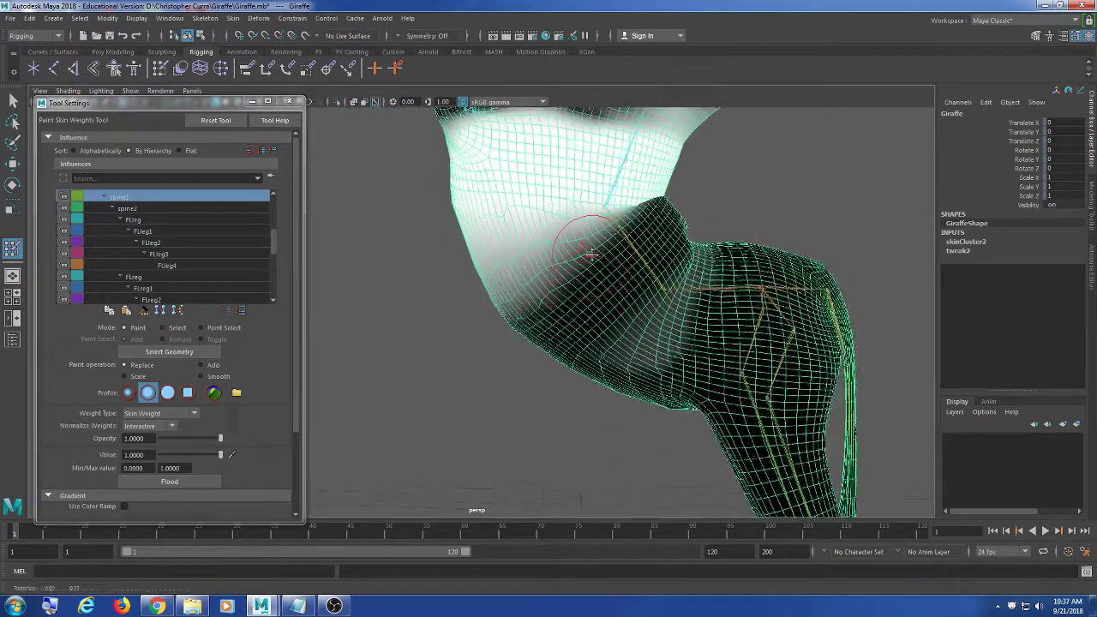
pyautogui.keyDown('alt'); pyautogui.moveTo(592, 254); pyautogui.dragTo(525, 249); pyautogui.keyUp('alt')
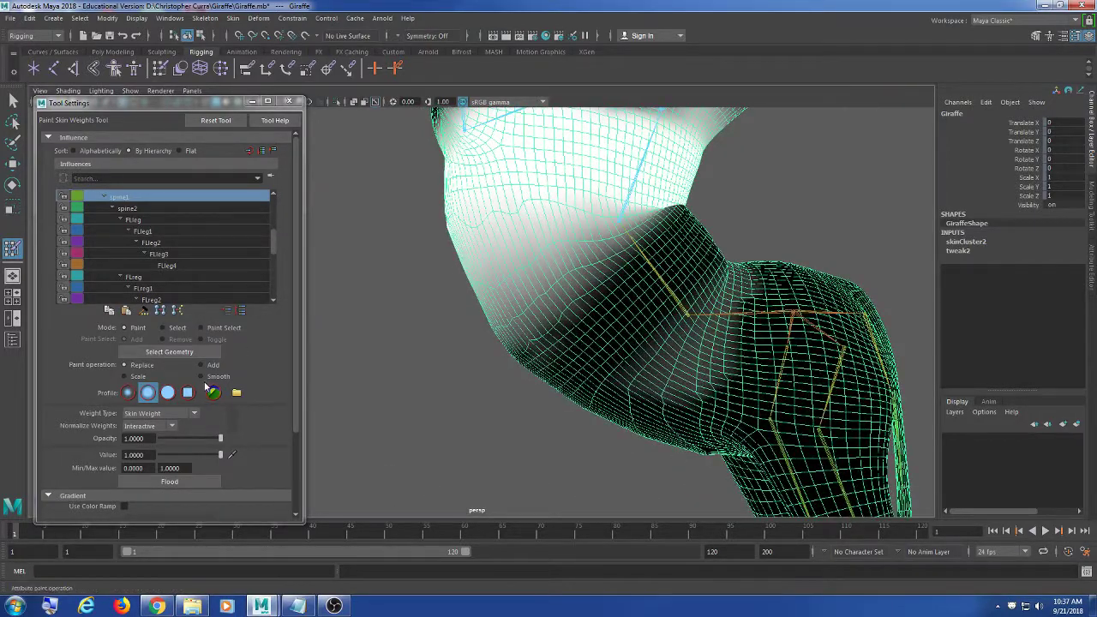
# Smooth the spine1 weight falloff across the belly and flanks at opacity 1.0
pyautogui.click(202, 377)
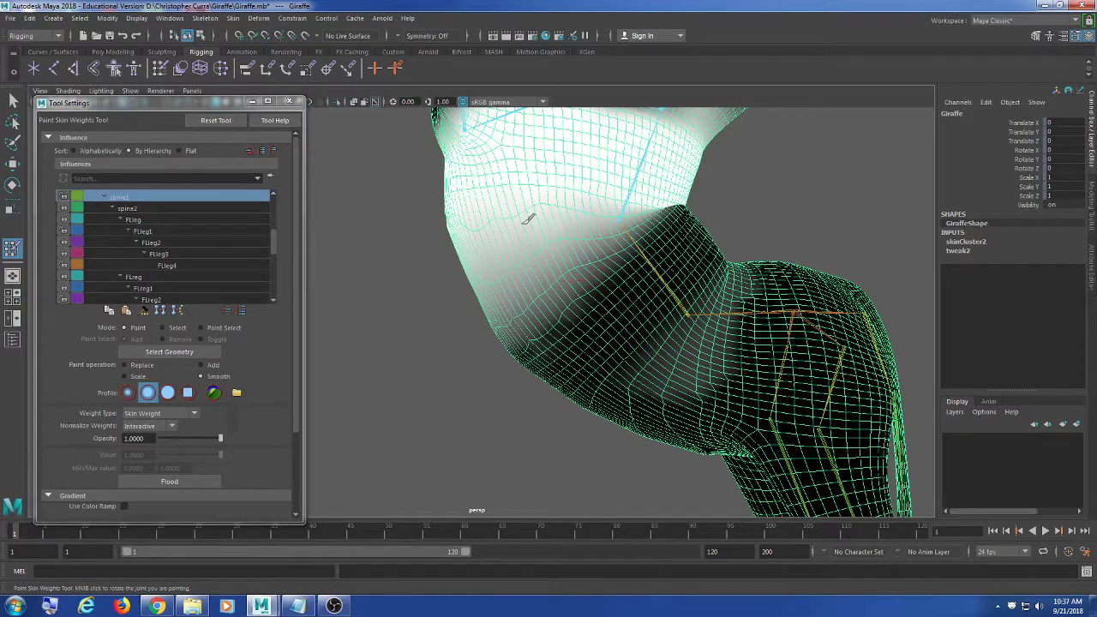
pyautogui.moveTo(487, 229)
pyautogui.keyDown('alt'); pyautogui.mouseDown()
pyautogui.moveTo(569, 252)
pyautogui.moveTo(557, 261)
pyautogui.mouseUp(); pyautogui.keyUp('alt')
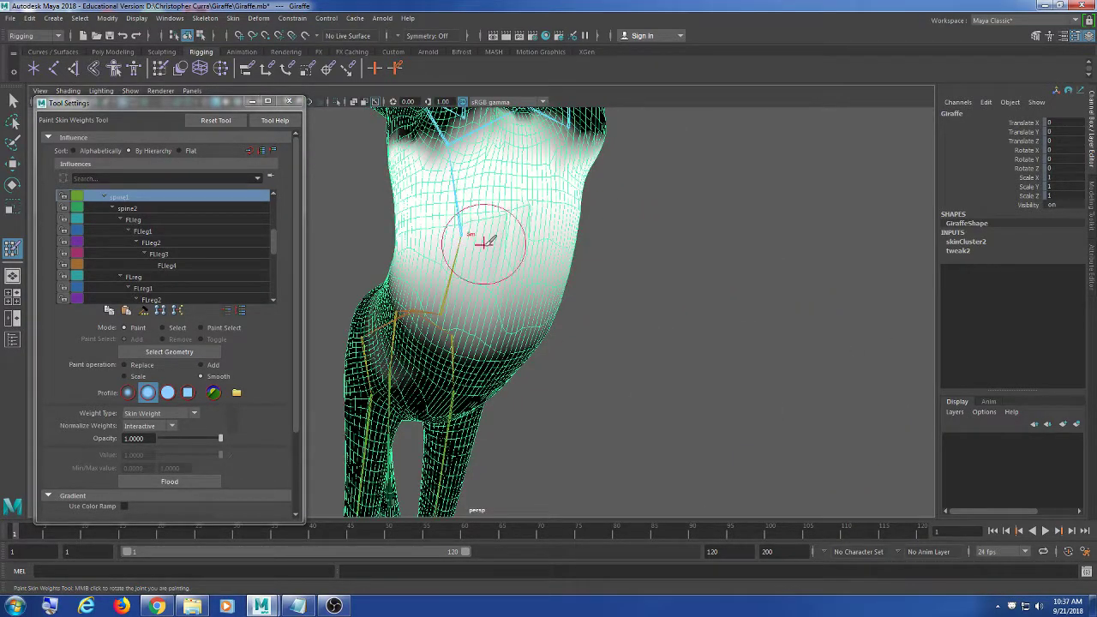
pyautogui.moveTo(485, 243)
pyautogui.keyDown('alt'); pyautogui.mouseDown()
pyautogui.moveTo(446, 269)
pyautogui.moveTo(452, 277)
pyautogui.moveTo(340, 269)
pyautogui.mouseUp(); pyautogui.keyUp('alt')
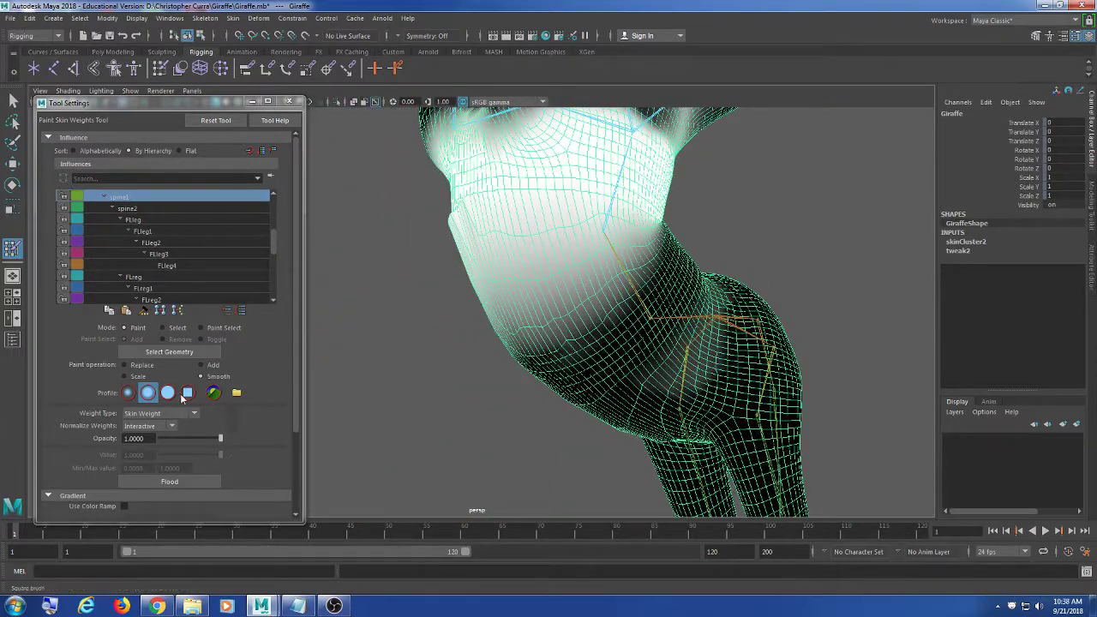
# Switch the weight brush to Replace and compare the spine1 and spine2 weights across the front and side of the torso
pyautogui.click(138, 367)
pyautogui.moveTo(463, 261)
pyautogui.keyDown('alt'); pyautogui.mouseDown()
pyautogui.moveTo(510, 280)
pyautogui.moveTo(506, 249)
pyautogui.moveTo(473, 289)
pyautogui.mouseUp(); pyautogui.keyUp('alt')
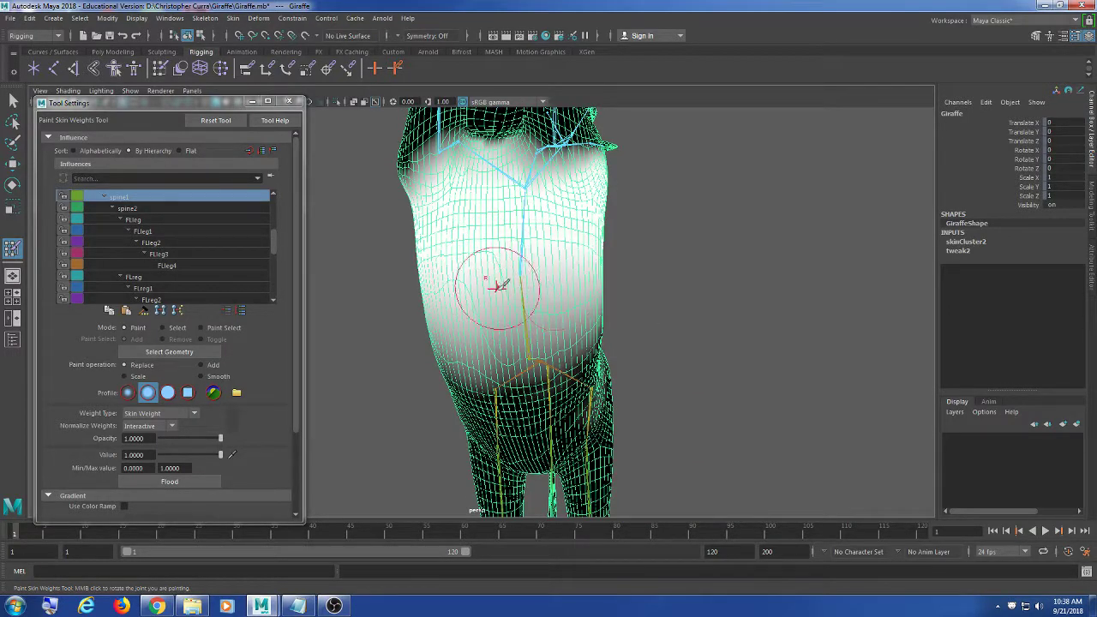
pyautogui.moveTo(512, 304)
pyautogui.keyDown('alt'); pyautogui.mouseDown()
pyautogui.moveTo(437, 319)
pyautogui.moveTo(557, 308)
pyautogui.moveTo(562, 264)
pyautogui.mouseUp(); pyautogui.keyUp('alt')
pyautogui.keyDown('alt'); pyautogui.moveTo(436, 294); pyautogui.dragTo(523, 272); pyautogui.keyUp('alt')
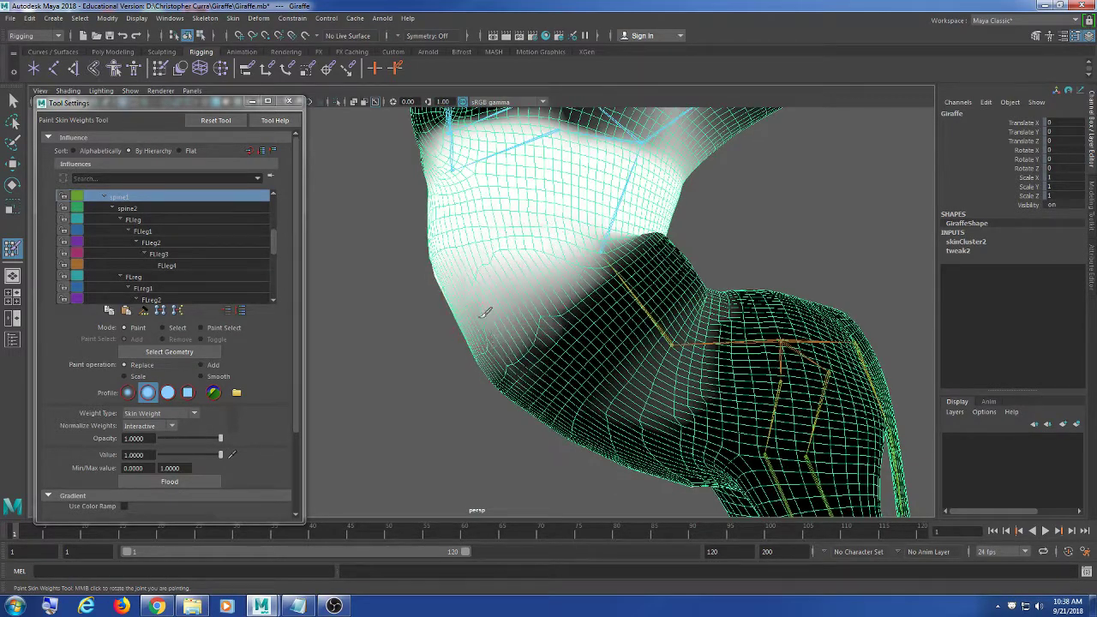
pyautogui.keyDown('alt'); pyautogui.moveTo(486, 313); pyautogui.dragTo(559, 311); pyautogui.keyUp('alt')
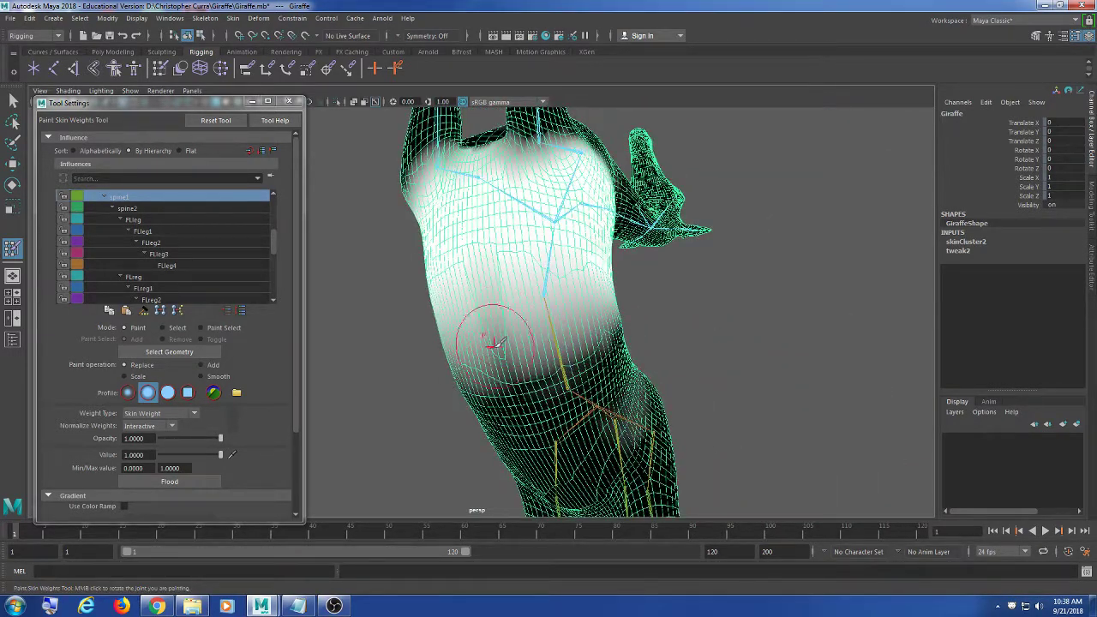
pyautogui.moveTo(476, 300)
pyautogui.keyDown('alt'); pyautogui.mouseDown()
pyautogui.moveTo(529, 344)
pyautogui.moveTo(551, 306)
pyautogui.moveTo(483, 350)
pyautogui.moveTo(304, 358)
pyautogui.mouseUp(); pyautogui.keyUp('alt')
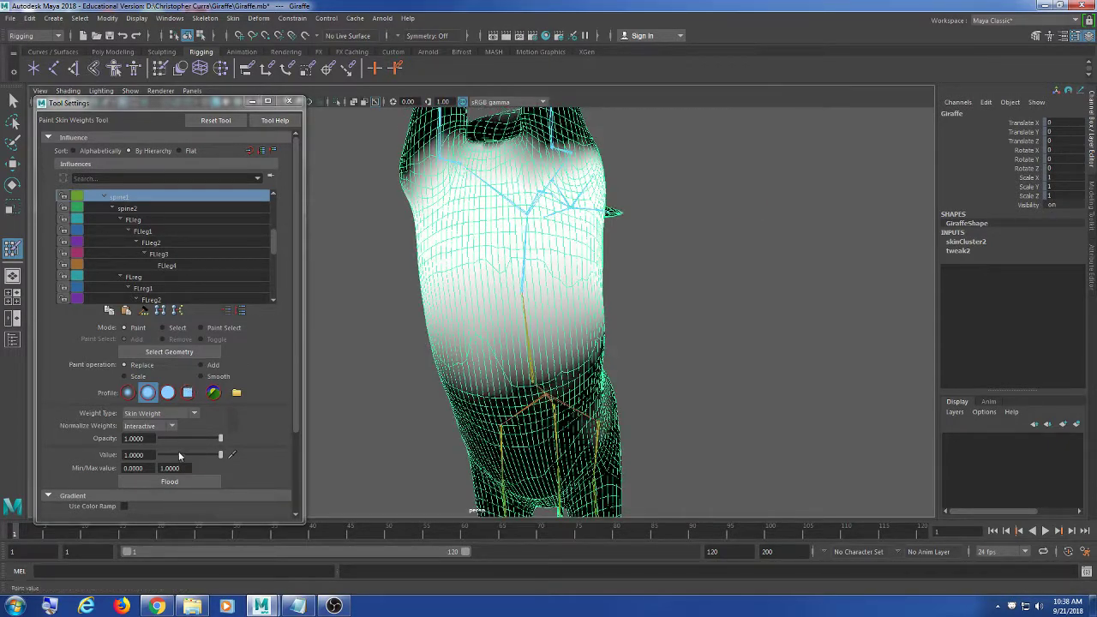
pyautogui.click(147, 209)
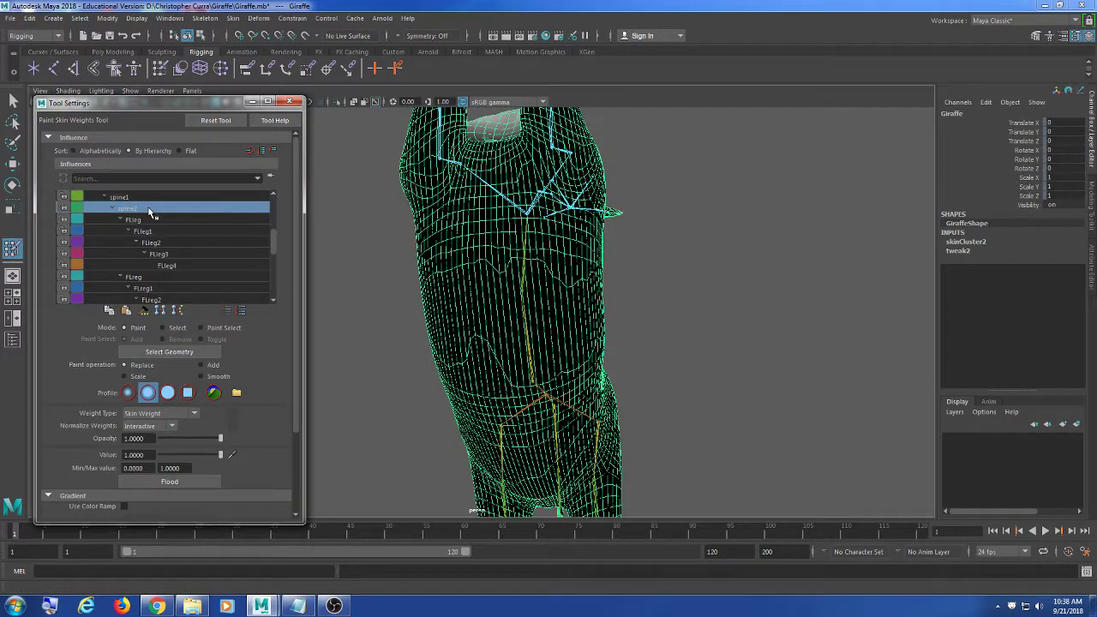
pyautogui.click(146, 198)
pyautogui.moveTo(588, 306)
pyautogui.keyDown('alt'); pyautogui.mouseDown()
pyautogui.moveTo(584, 316)
pyautogui.moveTo(506, 296)
pyautogui.moveTo(450, 324)
pyautogui.moveTo(509, 318)
pyautogui.mouseUp(); pyautogui.keyUp('alt')
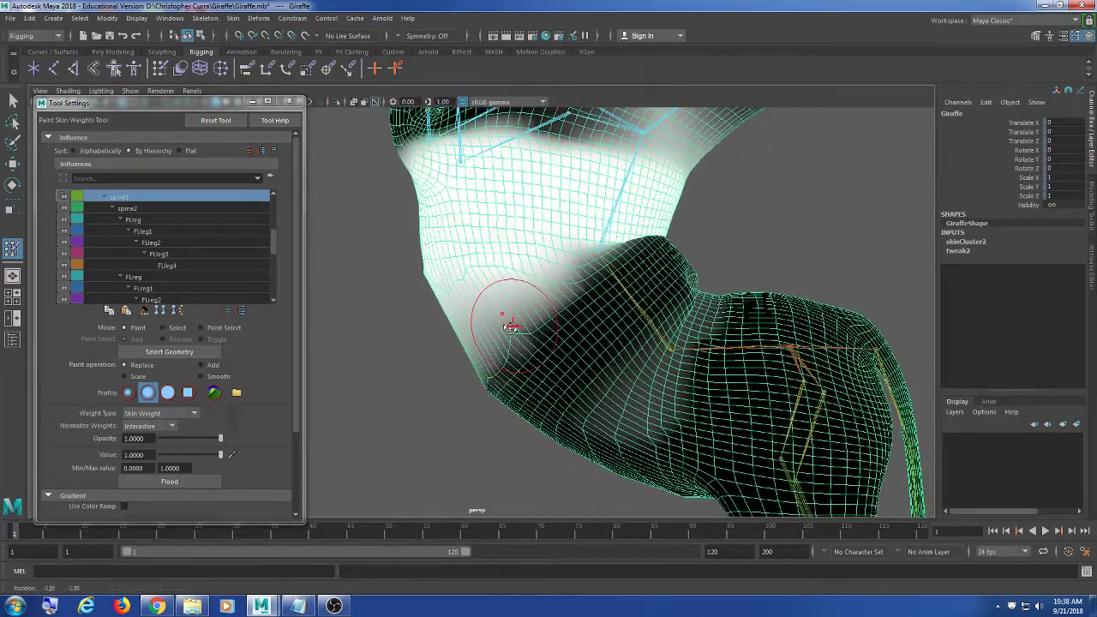
# Try replacing the spine1 weights around the belly and flanks at value 0.3981
pyautogui.click(183, 455)
pyautogui.moveTo(413, 277)
pyautogui.keyDown('alt'); pyautogui.mouseDown()
pyautogui.moveTo(508, 295)
pyautogui.moveTo(456, 284)
pyautogui.moveTo(538, 275)
pyautogui.mouseUp(); pyautogui.keyUp('alt')
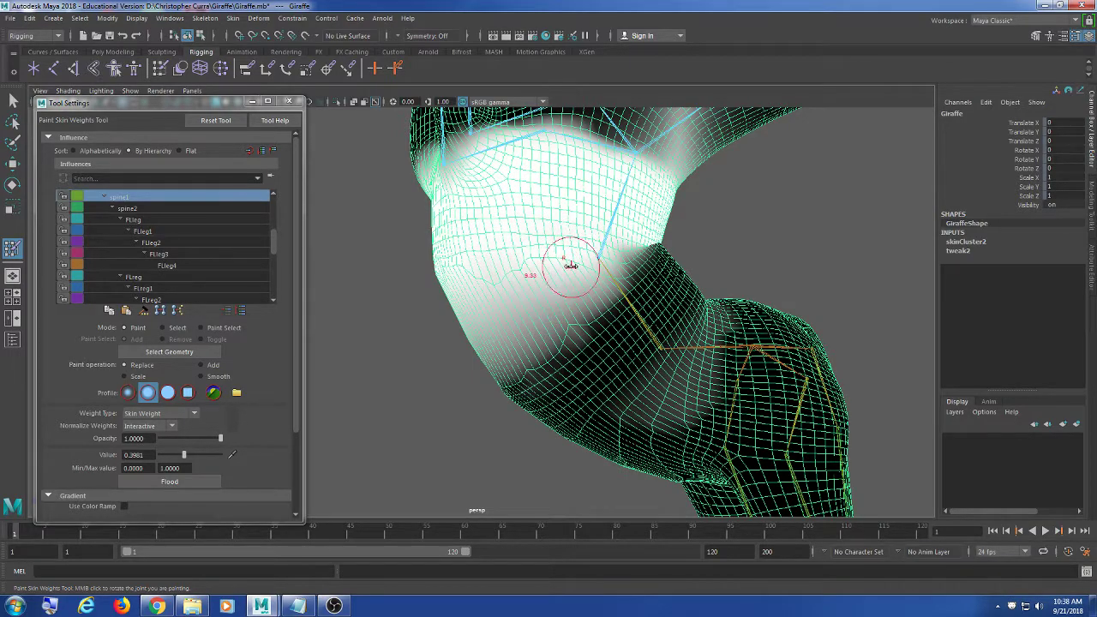
pyautogui.moveTo(461, 269)
pyautogui.keyDown('alt'); pyautogui.mouseDown()
pyautogui.moveTo(560, 286)
pyautogui.moveTo(537, 271)
pyautogui.moveTo(553, 288)
pyautogui.mouseUp(); pyautogui.keyUp('alt')
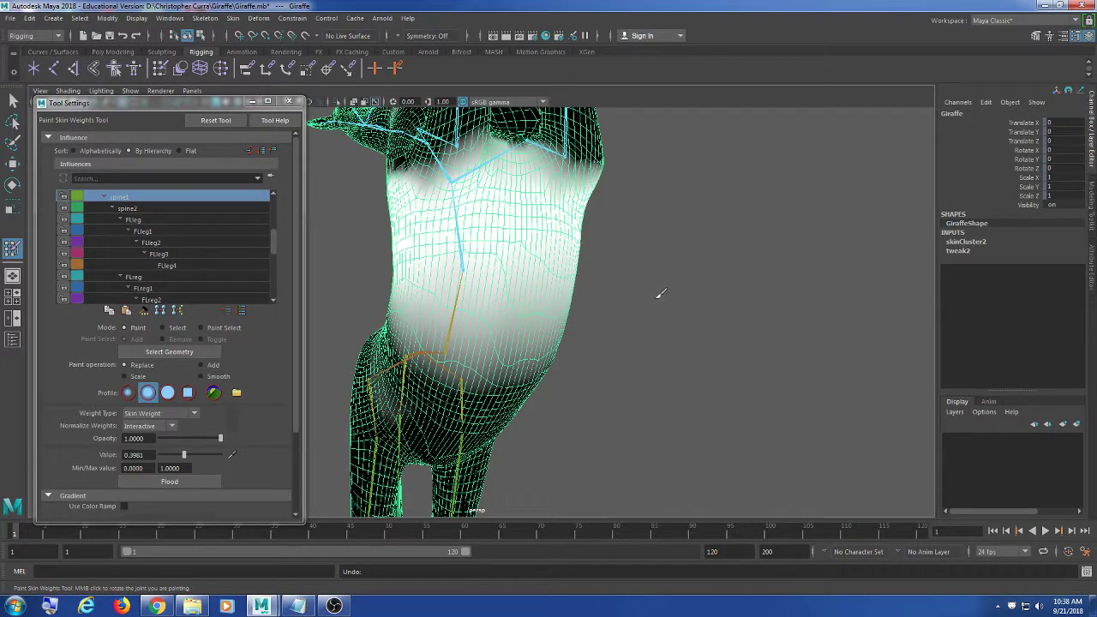
pyautogui.keyDown('alt'); pyautogui.moveTo(661, 293); pyautogui.dragTo(572, 311); pyautogui.keyUp('alt')
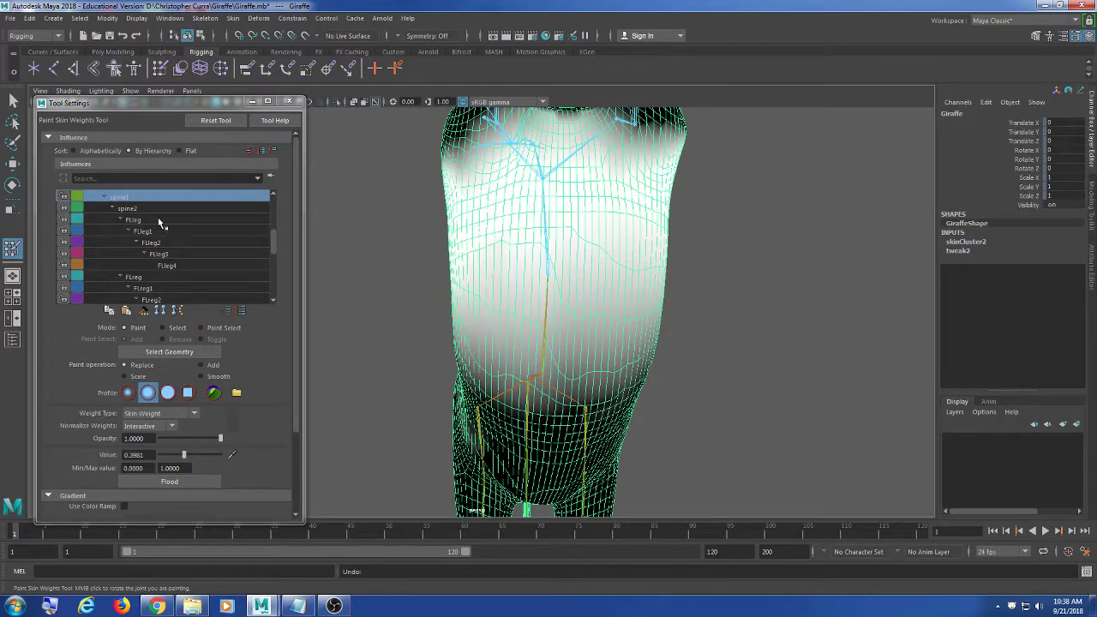
# Try painting spine2 weight onto the belly at value 0.3981, and undo the strokes
pyautogui.click(199, 209)
pyautogui.moveTo(566, 257); pyautogui.dragTo(549, 270)
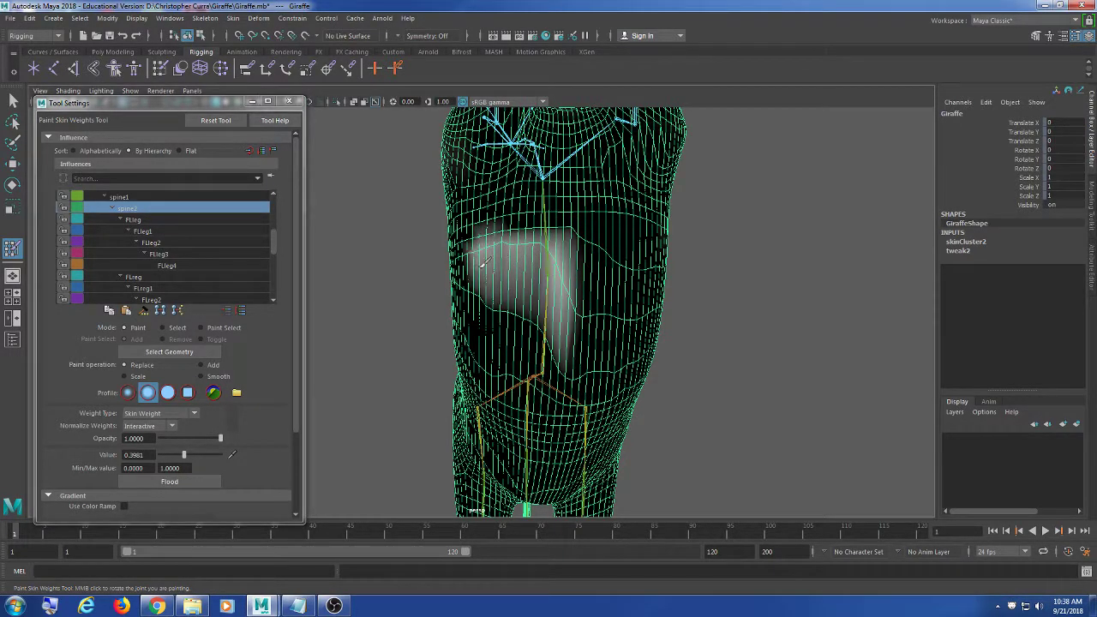
pyautogui.hotkey('ctrl', 'z')
pyautogui.hotkey('ctrl', 'z')
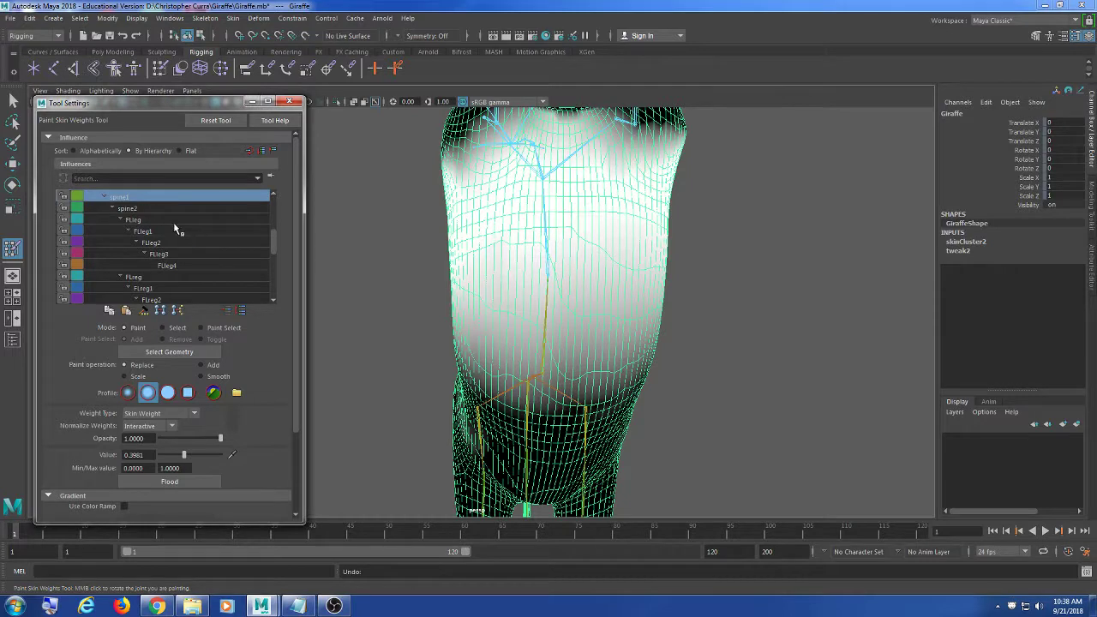
# Try replacing the spine1 weights on the belly at values 0.6408 and 0.2136, undoing the strokes
pyautogui.click(199, 455)
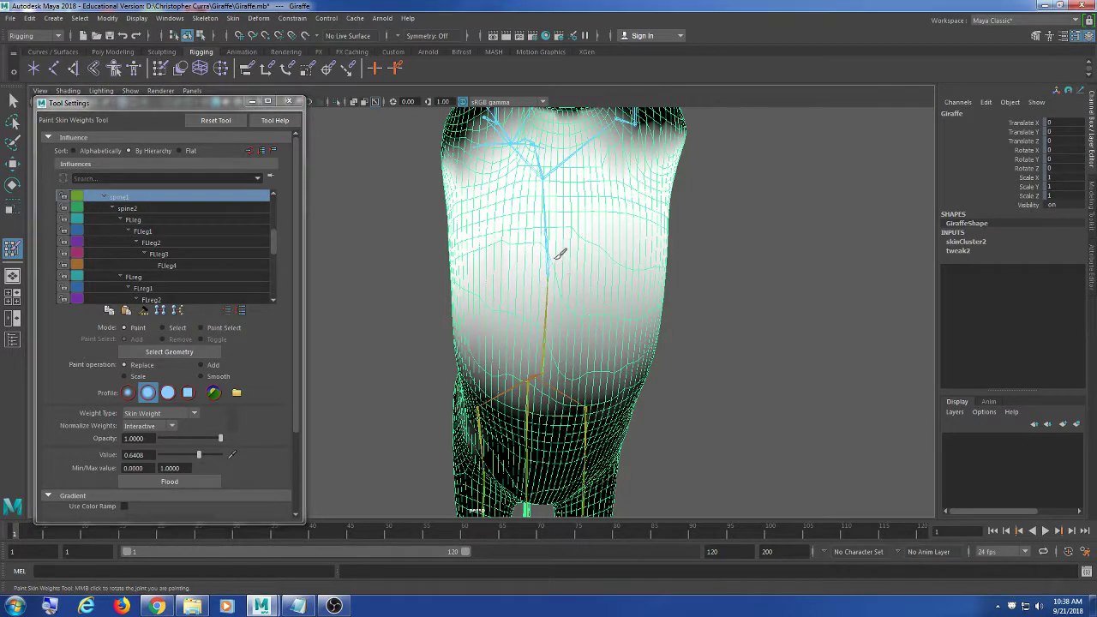
pyautogui.hotkey('ctrl', 'z')
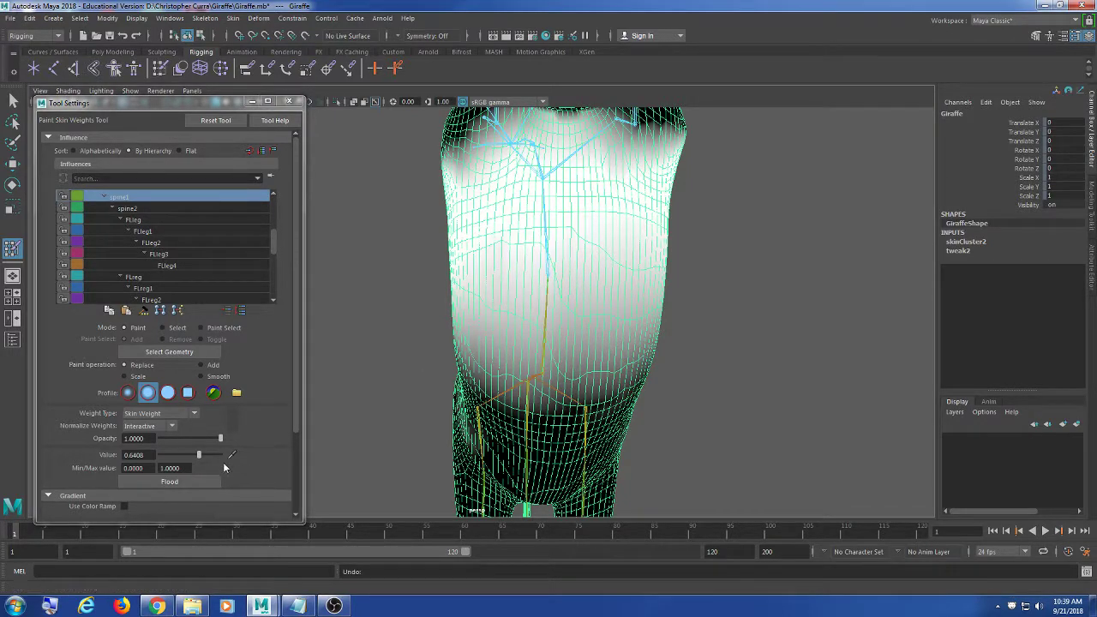
pyautogui.click(173, 456)
pyautogui.moveTo(548, 215); pyautogui.dragTo(480, 274)
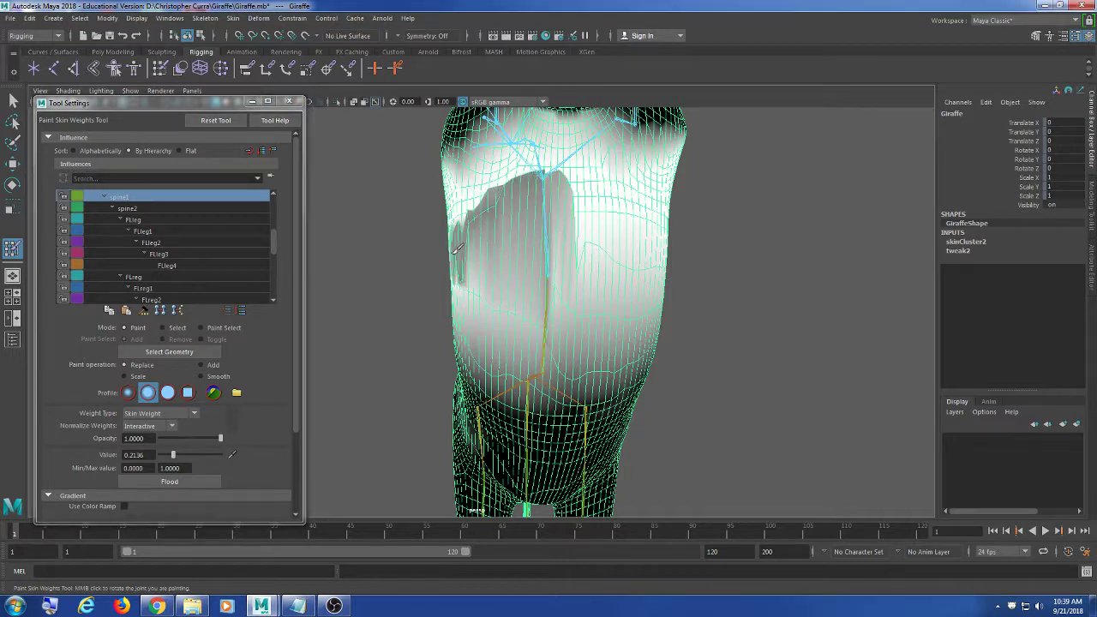
pyautogui.hotkey('ctrl', 'z')
# Try painting the spine1 weights across the belly and flanks at value 1.0, and undo the strokes
pyautogui.click(219, 455)
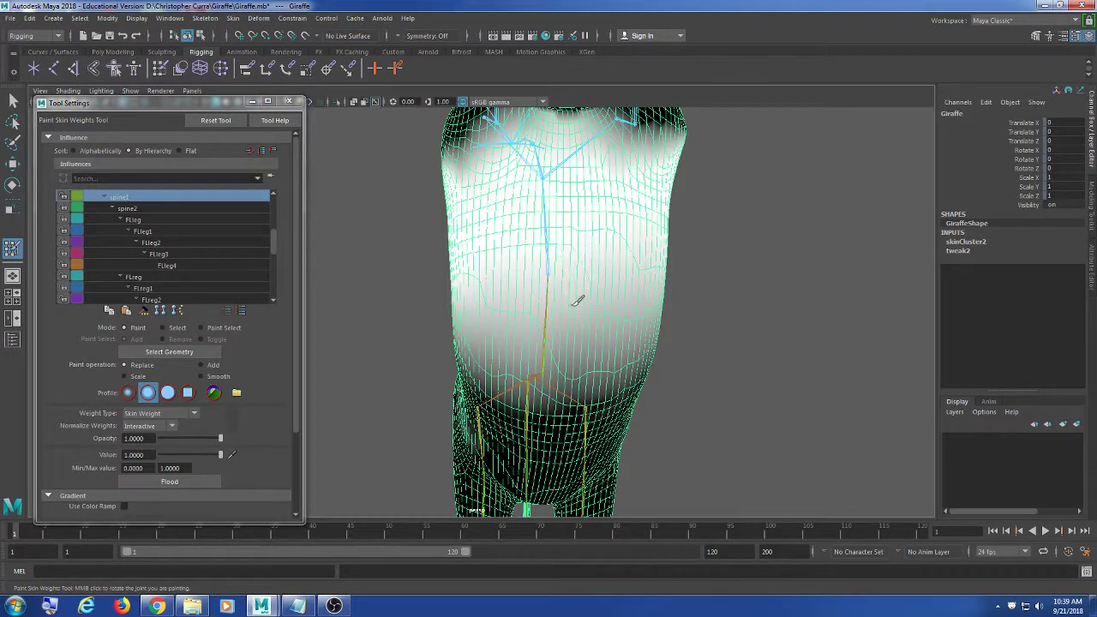
pyautogui.keyDown('alt'); pyautogui.moveTo(633, 308); pyautogui.dragTo(578, 274); pyautogui.keyUp('alt')
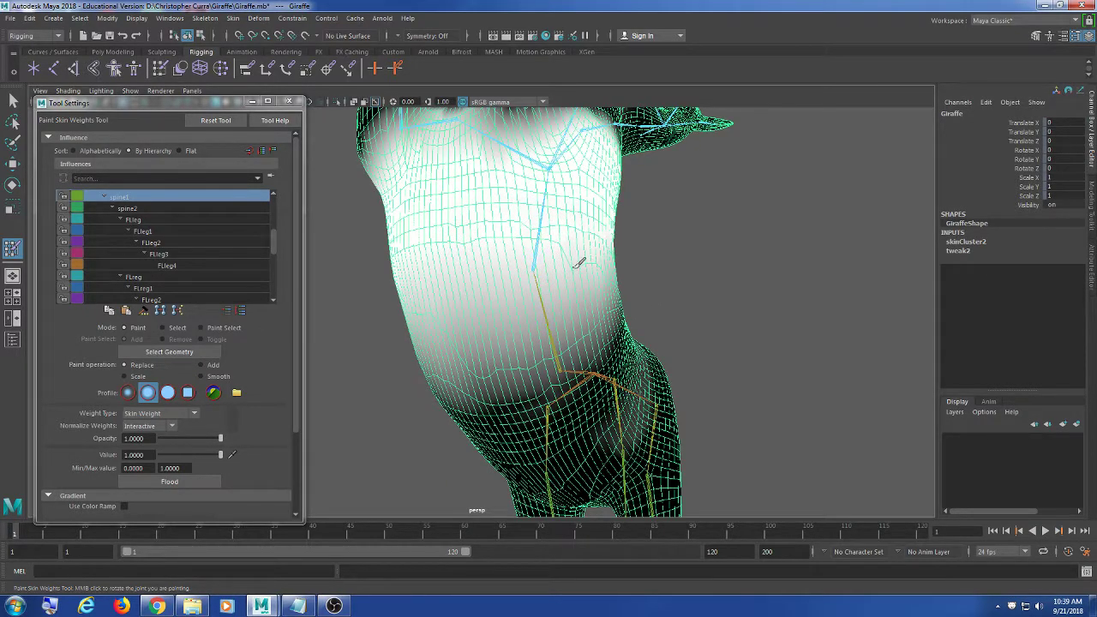
pyautogui.moveTo(595, 264)
pyautogui.keyDown('alt'); pyautogui.mouseDown()
pyautogui.moveTo(420, 276)
pyautogui.moveTo(589, 306)
pyautogui.mouseUp(); pyautogui.keyUp('alt')
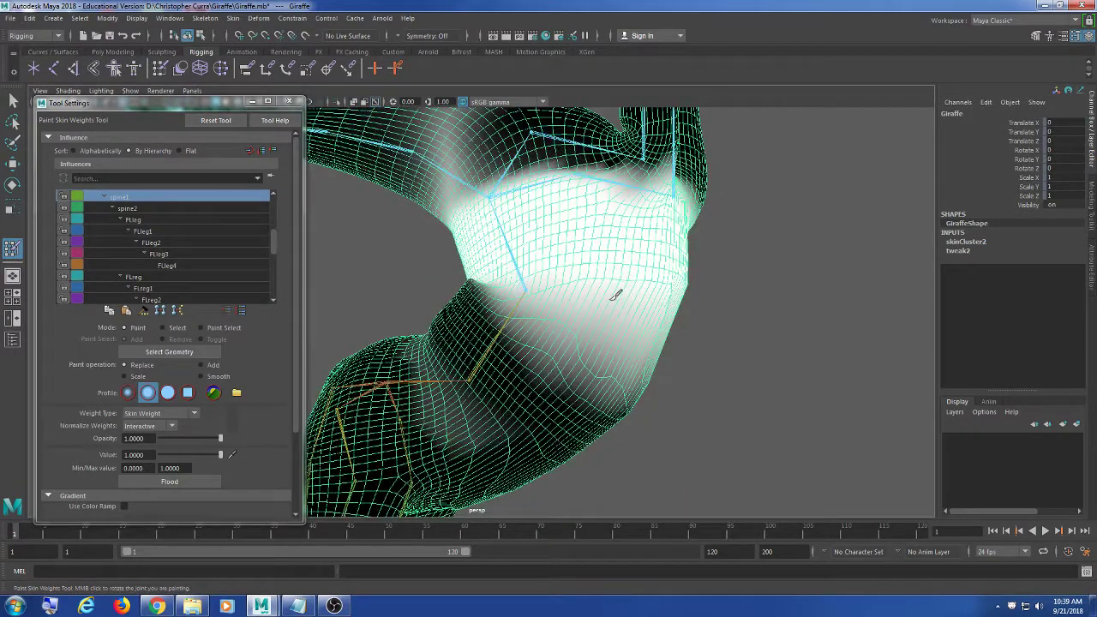
pyautogui.hotkey('ctrl', 'z')
pyautogui.hotkey('ctrl', 'z')
pyautogui.hotkey('ctrl', 'z')
pyautogui.hotkey('ctrl', 'z')
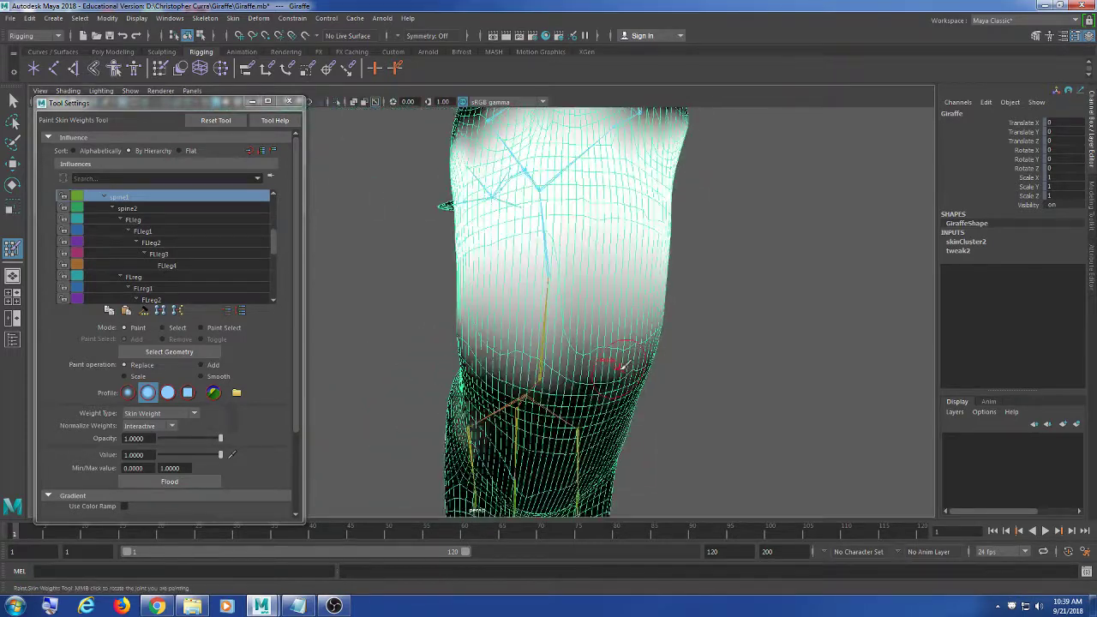
pyautogui.keyDown('alt'); pyautogui.moveTo(543, 322); pyautogui.dragTo(540, 321); pyautogui.keyUp('alt')
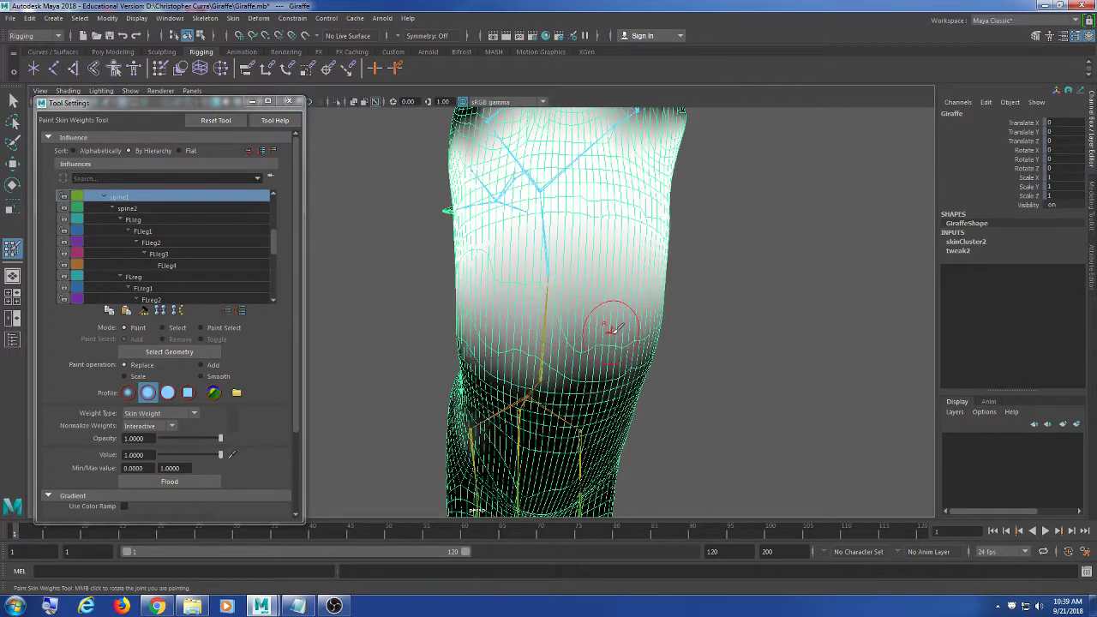
# Try lowering the spine1 weights on the belly with Replace values 0 and 0.1650, undoing each stroke
pyautogui.click(171, 455)
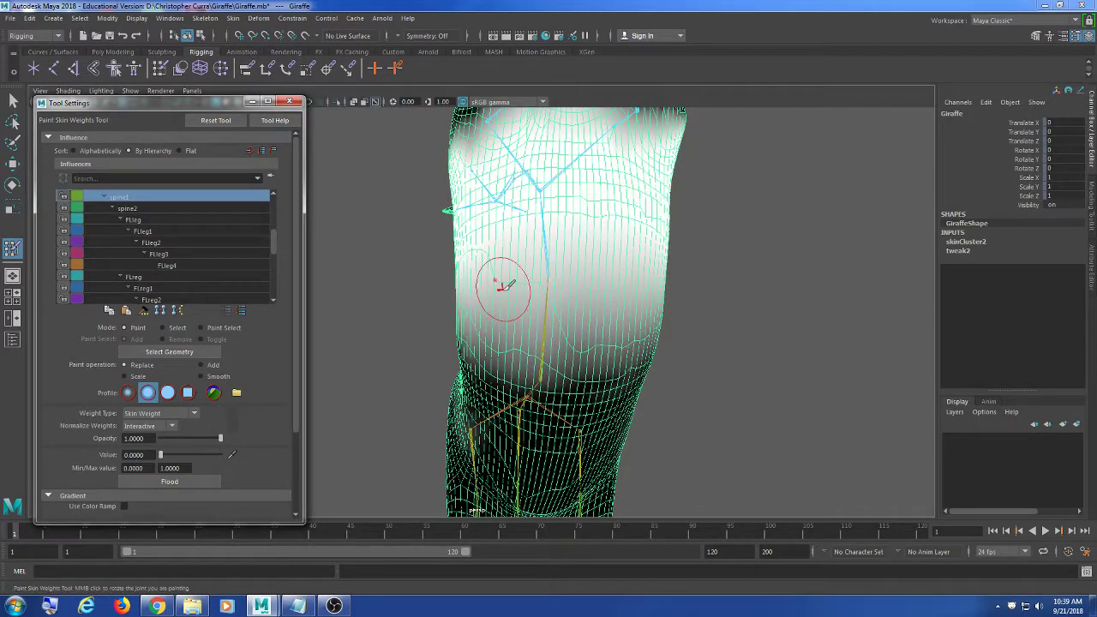
pyautogui.moveTo(560, 324); pyautogui.dragTo(470, 255)
pyautogui.moveTo(551, 317)
pyautogui.keyDown('alt'); pyautogui.mouseDown()
pyautogui.moveTo(536, 314)
pyautogui.moveTo(575, 318)
pyautogui.mouseUp(); pyautogui.keyUp('alt')
pyautogui.hotkey('ctrl', 'z')
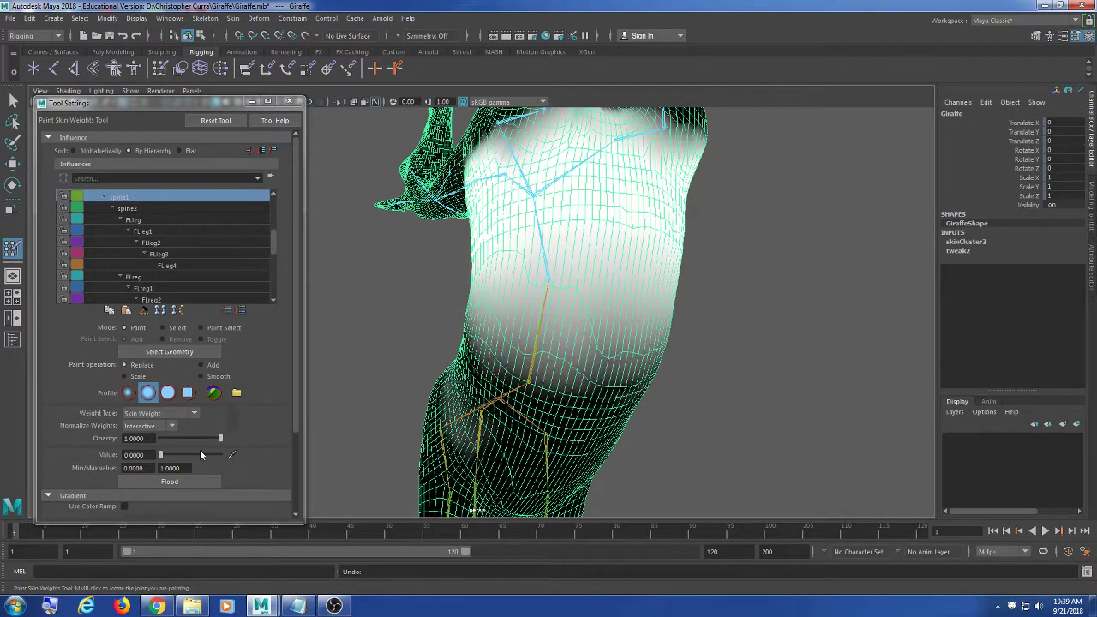
pyautogui.click(171, 455)
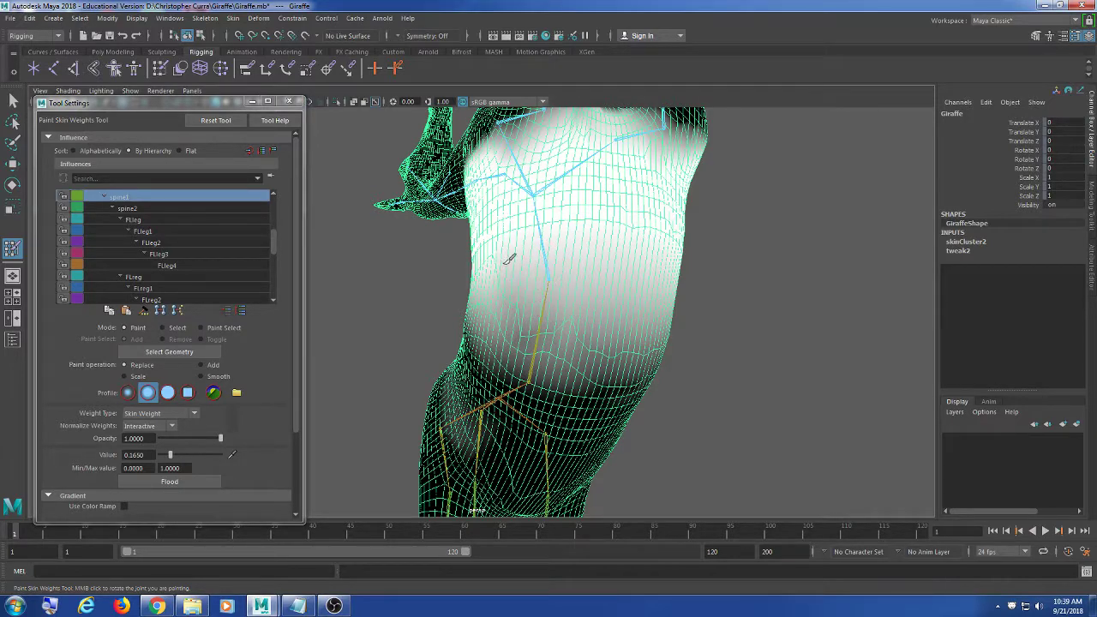
pyautogui.moveTo(503, 255)
pyautogui.mouseDown()
pyautogui.moveTo(453, 300)
pyautogui.moveTo(558, 318)
pyautogui.moveTo(605, 301)
pyautogui.moveTo(551, 317)
pyautogui.moveTo(544, 348)
pyautogui.moveTo(718, 383)
pyautogui.moveTo(580, 369)
pyautogui.mouseUp()
pyautogui.hotkey('ctrl', 'z')
# Switch the brush to Smooth and blend the spine1 weights across the front of the belly at opacity 1.0
pyautogui.press('b')
pyautogui.click(200, 376)
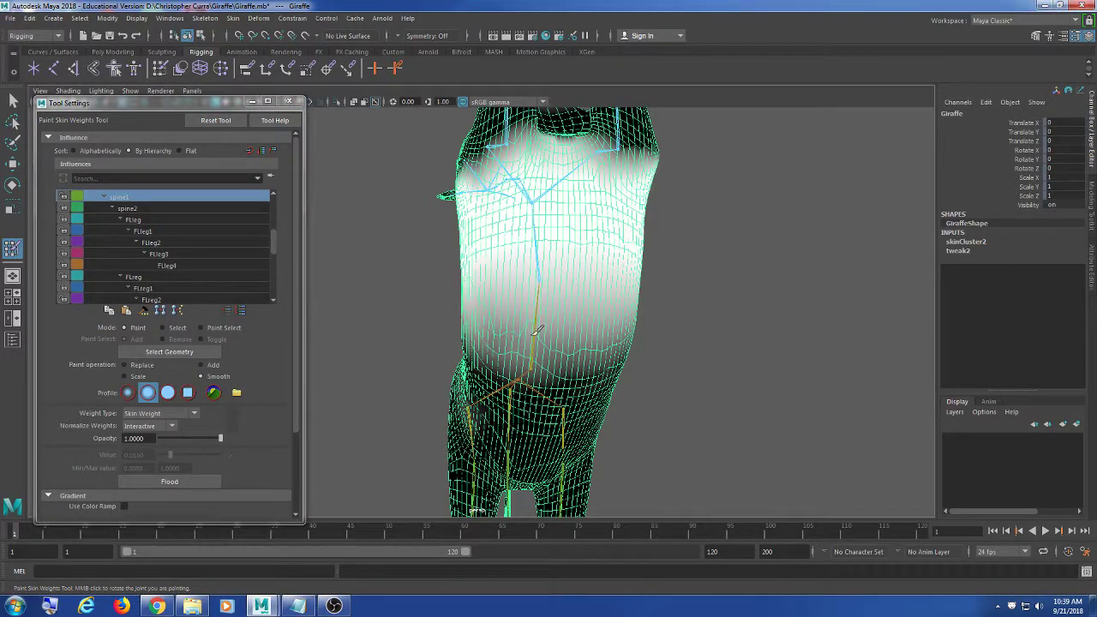
pyautogui.keyDown('alt'); pyautogui.moveTo(628, 334); pyautogui.dragTo(584, 331); pyautogui.keyUp('alt')
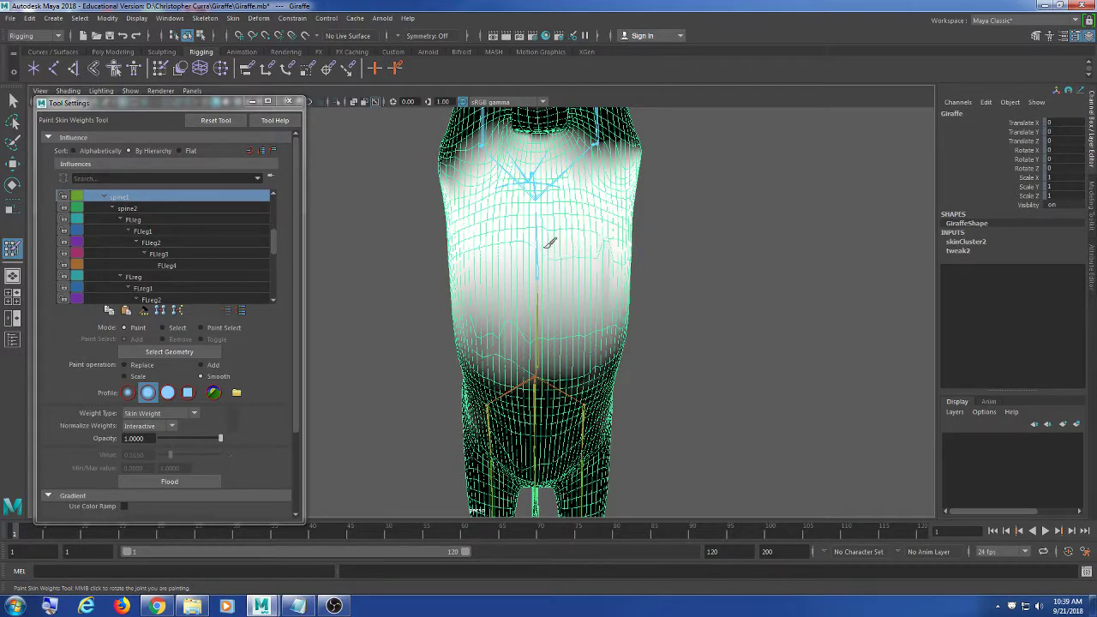
pyautogui.moveTo(495, 247)
pyautogui.mouseDown()
pyautogui.moveTo(526, 241)
pyautogui.moveTo(468, 297)
pyautogui.mouseUp()
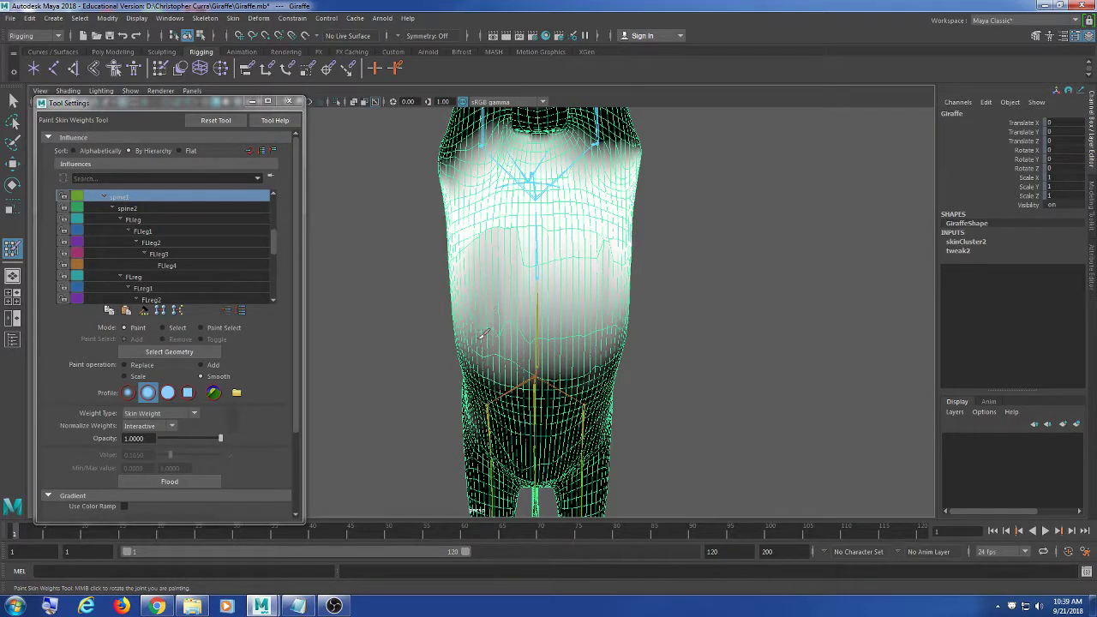
pyautogui.moveTo(481, 338); pyautogui.dragTo(520, 298)
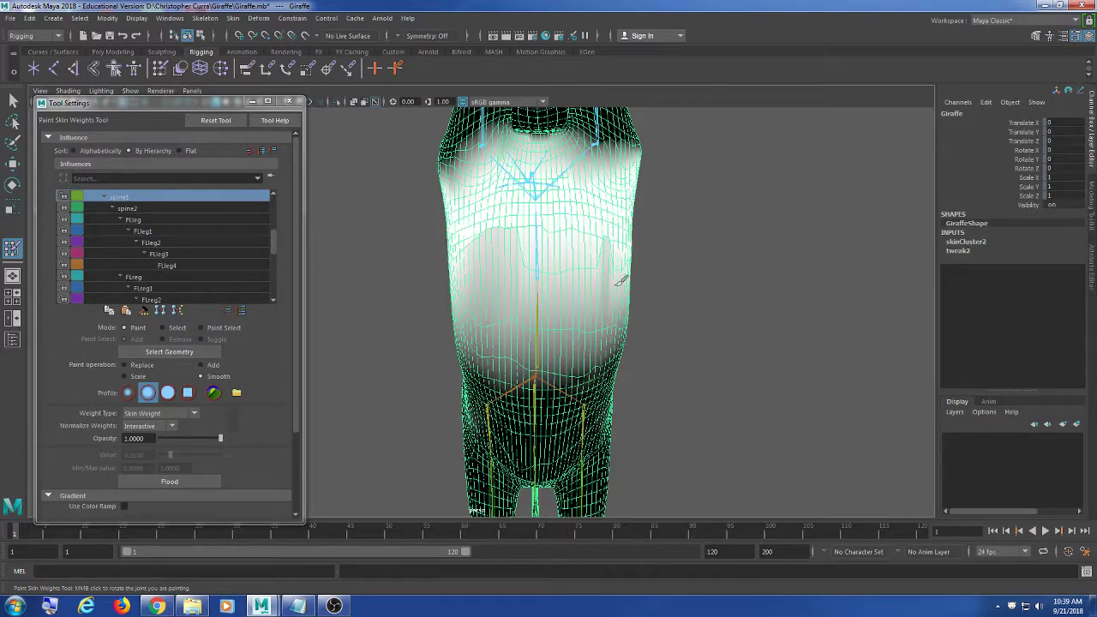
# Smooth the spine1 weight falloff around both flanks and down toward the lower belly
pyautogui.moveTo(622, 283)
pyautogui.keyDown('alt'); pyautogui.mouseDown()
pyautogui.moveTo(595, 299)
pyautogui.moveTo(540, 296)
pyautogui.mouseUp(); pyautogui.keyUp('alt')
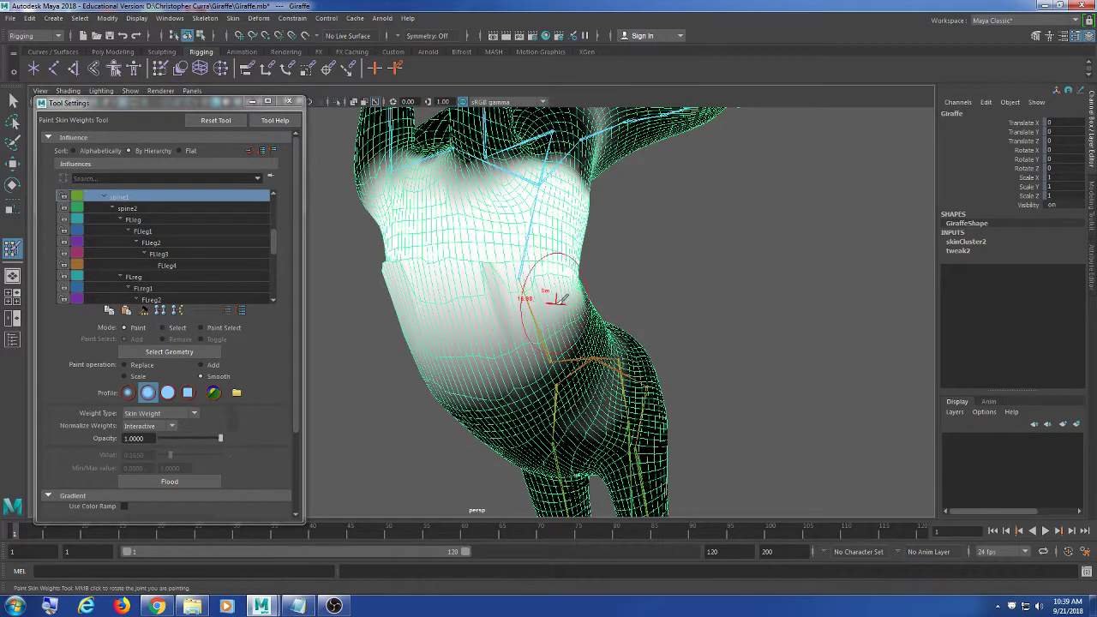
pyautogui.moveTo(415, 291)
pyautogui.keyDown('alt'); pyautogui.mouseDown()
pyautogui.moveTo(457, 304)
pyautogui.moveTo(513, 296)
pyautogui.mouseUp(); pyautogui.keyUp('alt')
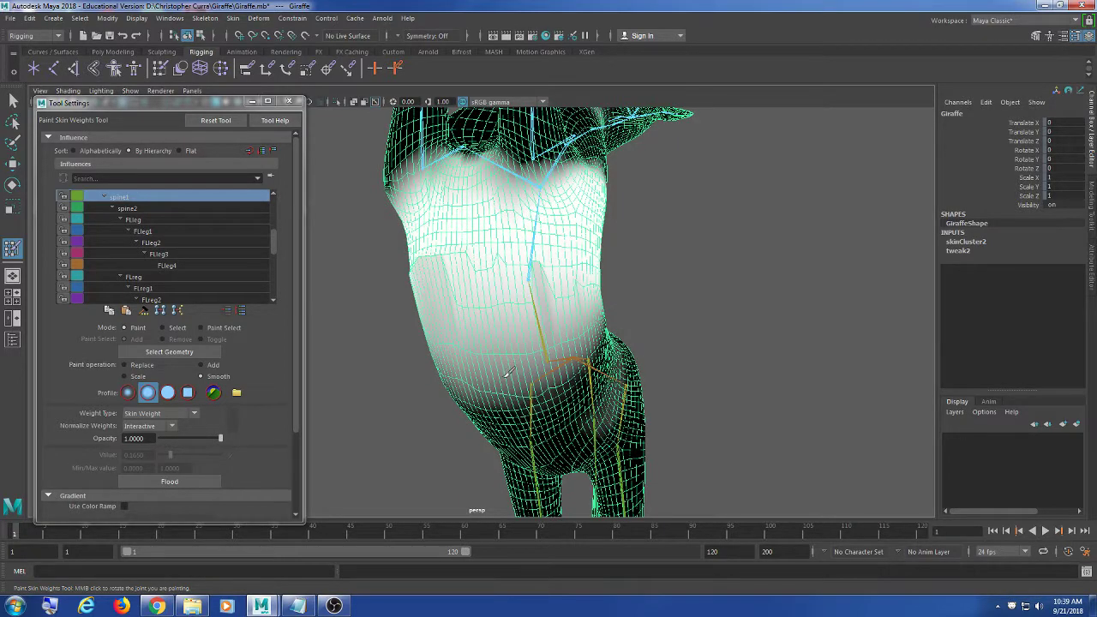
pyautogui.moveTo(508, 371)
pyautogui.keyDown('alt'); pyautogui.mouseDown()
pyautogui.moveTo(521, 345)
pyautogui.moveTo(539, 345)
pyautogui.moveTo(497, 366)
pyautogui.mouseUp(); pyautogui.keyUp('alt')
pyautogui.moveTo(557, 345)
pyautogui.mouseDown()
pyautogui.moveTo(515, 368)
pyautogui.moveTo(549, 394)
pyautogui.mouseUp()
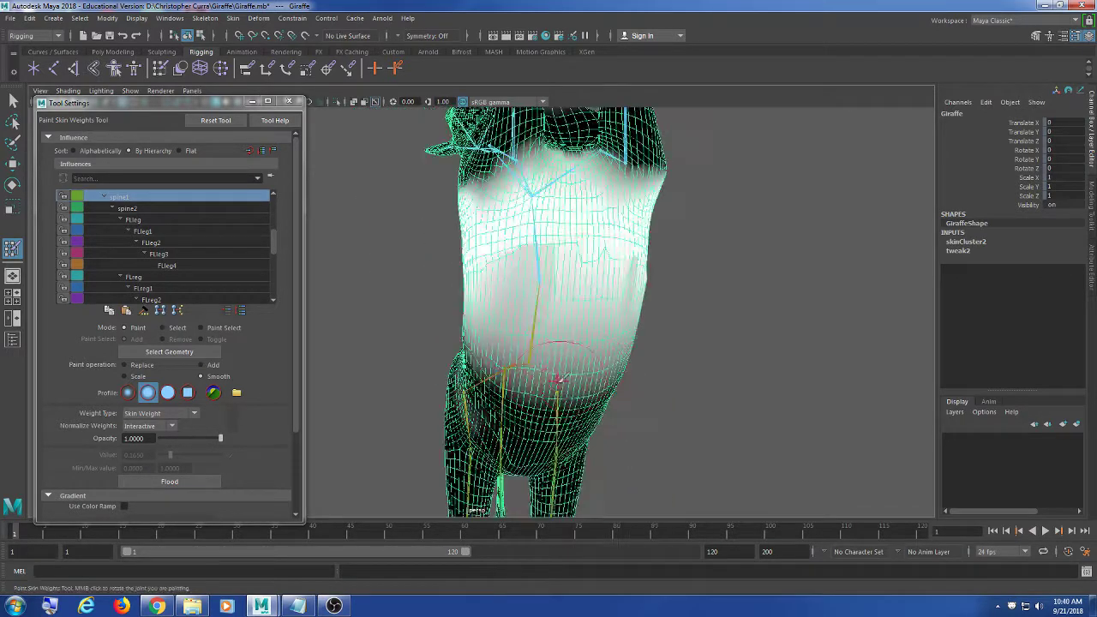
pyautogui.keyDown('alt'); pyautogui.moveTo(452, 330); pyautogui.dragTo(559, 360); pyautogui.keyUp('alt')
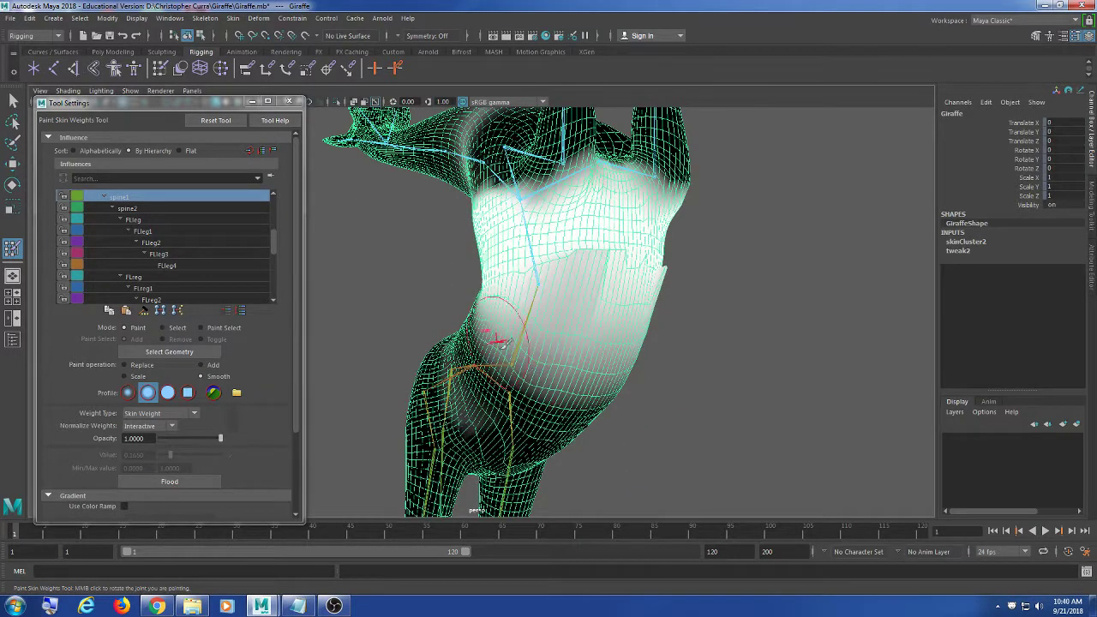
# Smooth the spine1 skin weights across the giraffe's belly at full opacity
pyautogui.moveTo(498, 340)
pyautogui.mouseDown()
pyautogui.moveTo(490, 380)
pyautogui.moveTo(490, 314)
pyautogui.moveTo(480, 377)
pyautogui.moveTo(514, 334)
pyautogui.moveTo(486, 361)
pyautogui.mouseUp()
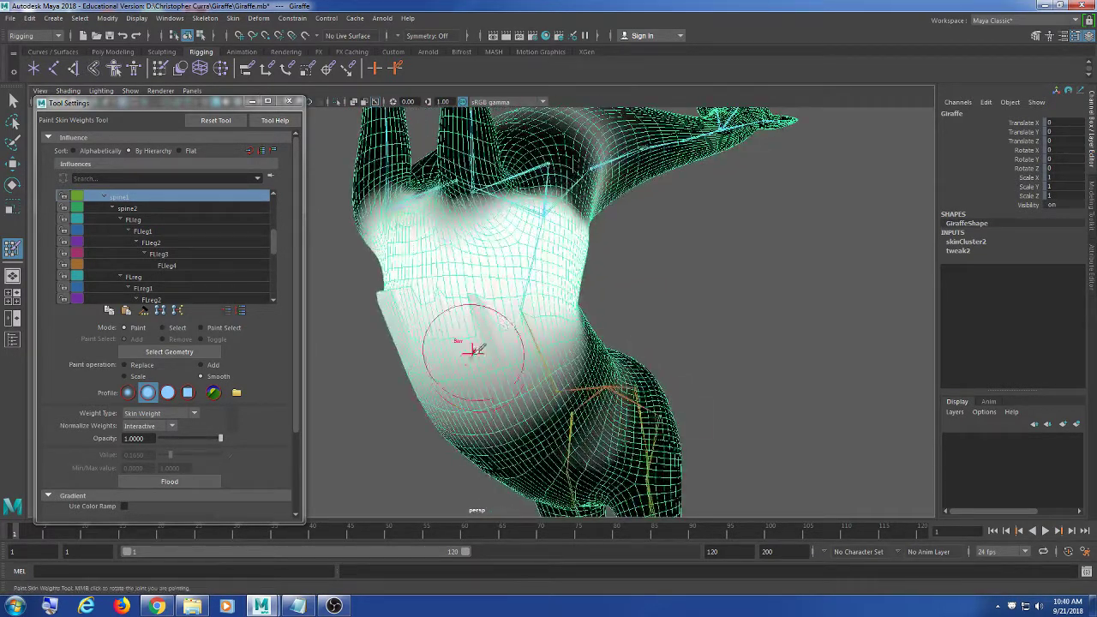
pyautogui.scroll(2, 457, 348)
pyautogui.scroll(-1, 474, 342)
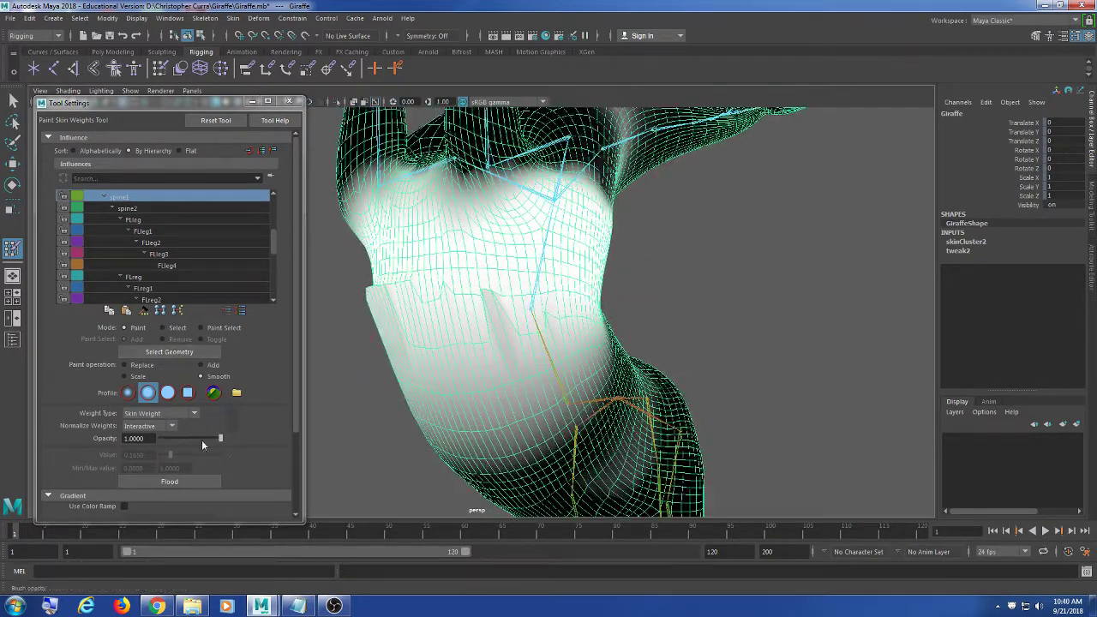
# Paint the spine1 weights around the mid-torso with the Replace operation at a value of 1, covering the ragged edge on both sides
pyautogui.click(140, 365)
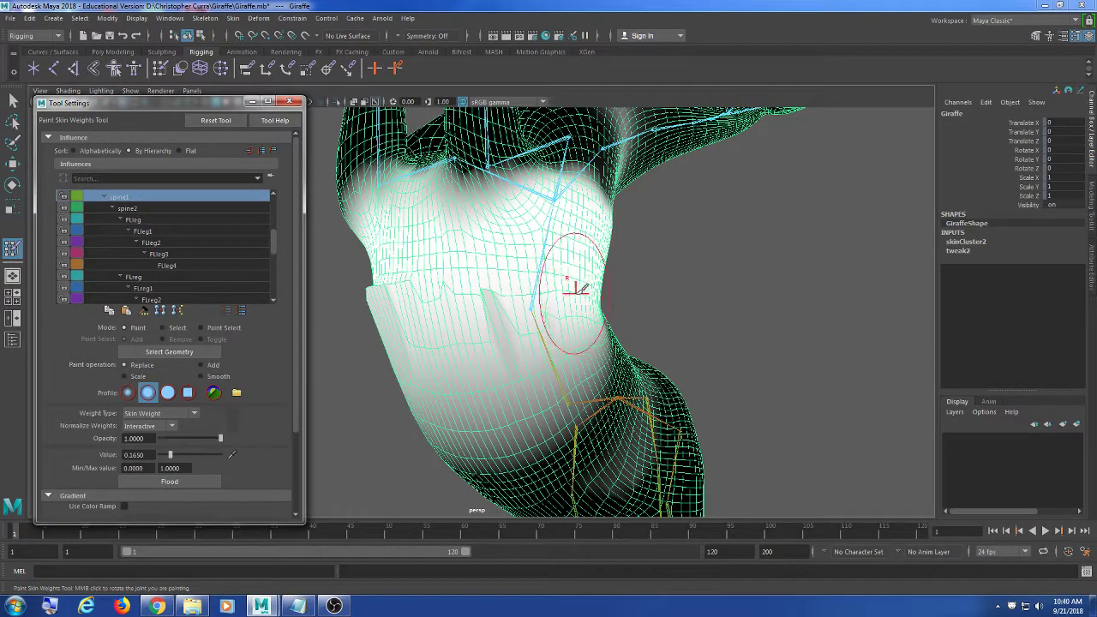
pyautogui.moveTo(563, 279); pyautogui.dragTo(532, 279)
pyautogui.hotkey('ctrl', 'z')
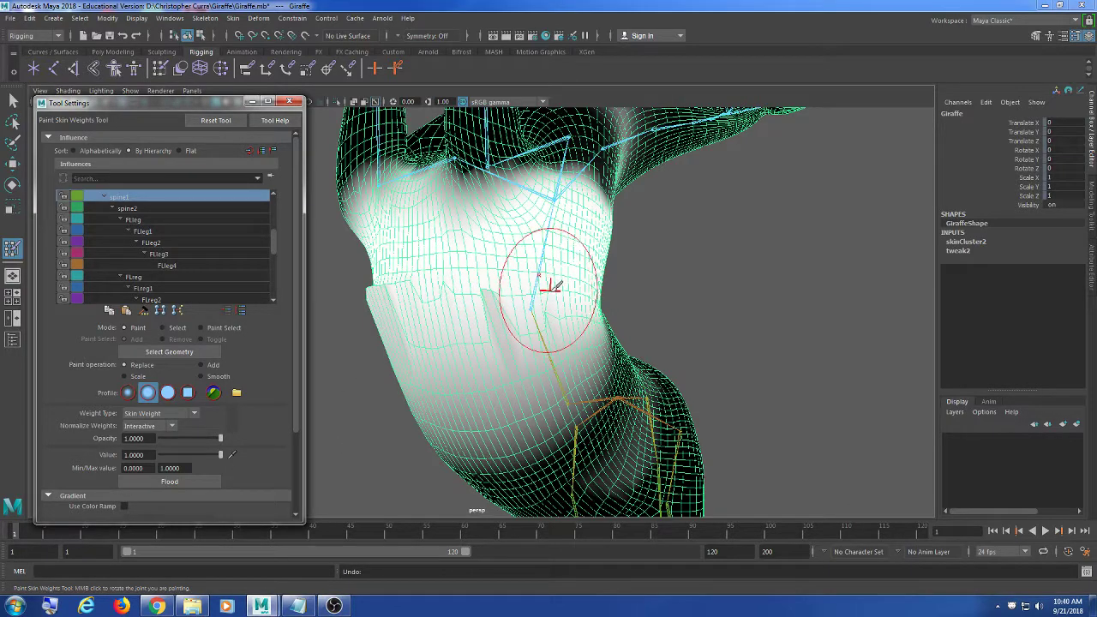
pyautogui.moveTo(550, 291); pyautogui.dragTo(541, 291)
pyautogui.moveTo(433, 290)
pyautogui.mouseDown()
pyautogui.moveTo(386, 280)
pyautogui.moveTo(443, 288)
pyautogui.moveTo(477, 306)
pyautogui.moveTo(426, 303)
pyautogui.moveTo(503, 307)
pyautogui.mouseUp()
pyautogui.moveTo(438, 299)
pyautogui.mouseDown()
pyautogui.moveTo(376, 291)
pyautogui.moveTo(427, 289)
pyautogui.mouseUp()
pyautogui.keyDown('alt'); pyautogui.moveTo(406, 292); pyautogui.dragTo(462, 289); pyautogui.keyUp('alt')
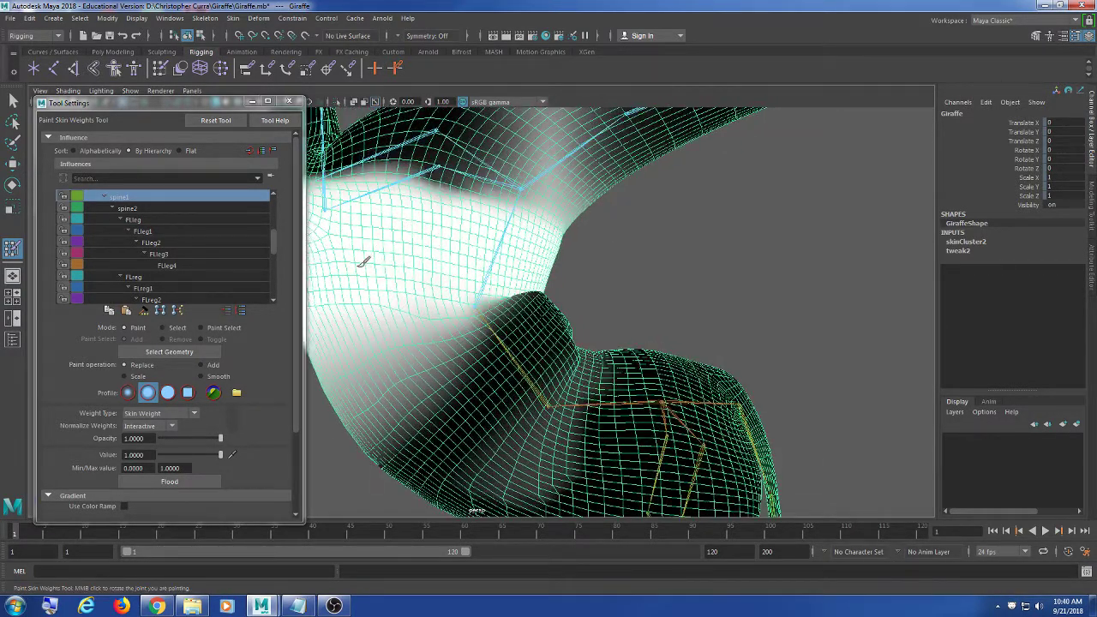
pyautogui.moveTo(374, 267)
pyautogui.keyDown('alt'); pyautogui.mouseDown()
pyautogui.moveTo(456, 281)
pyautogui.moveTo(553, 272)
pyautogui.moveTo(661, 318)
pyautogui.mouseUp(); pyautogui.keyUp('alt')
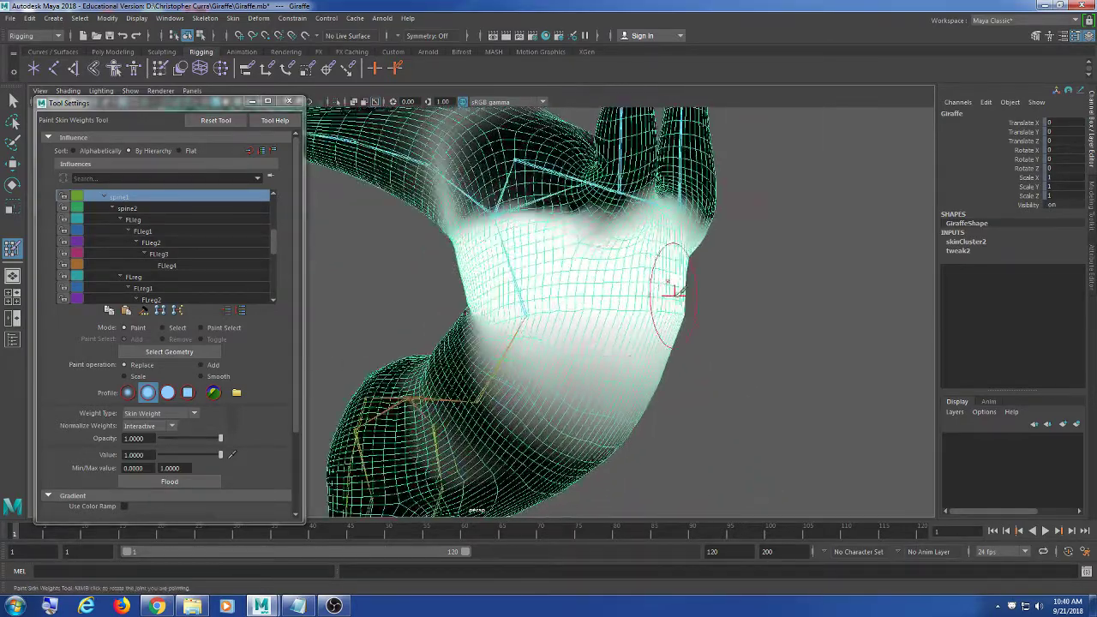
pyautogui.moveTo(600, 294)
pyautogui.keyDown('alt'); pyautogui.mouseDown()
pyautogui.moveTo(507, 282)
pyautogui.moveTo(625, 338)
pyautogui.moveTo(649, 325)
pyautogui.moveTo(648, 314)
pyautogui.moveTo(617, 330)
pyautogui.mouseUp(); pyautogui.keyUp('alt')
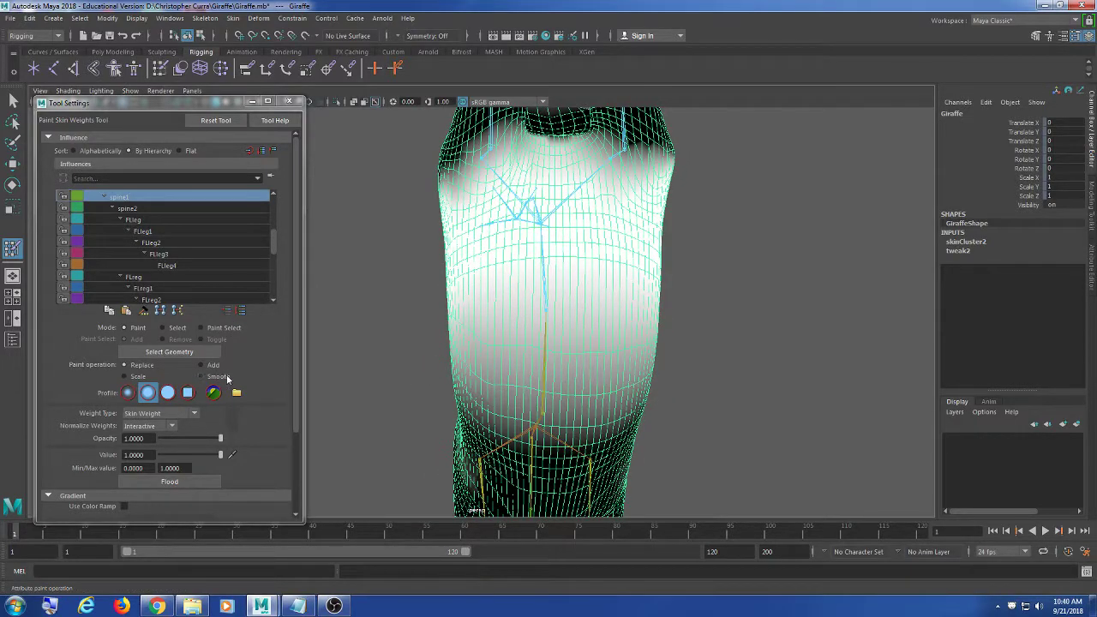
# Try smoothing the spine1 weight transition across the underside of the belly, and undo the stroke
pyautogui.click(225, 378)
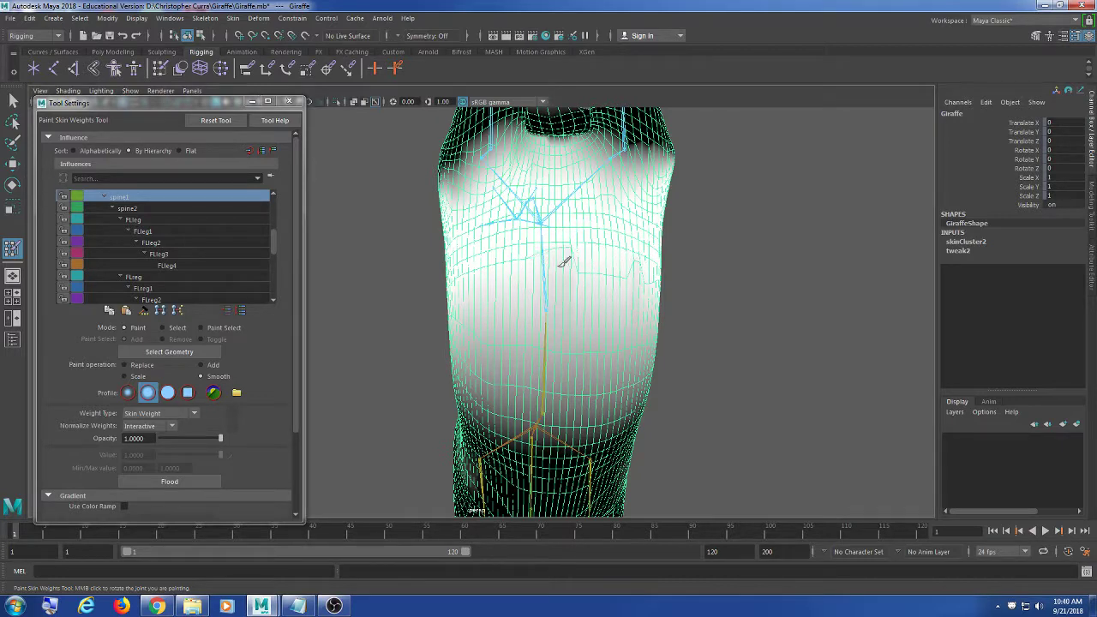
pyautogui.hotkey('ctrl', 'z')
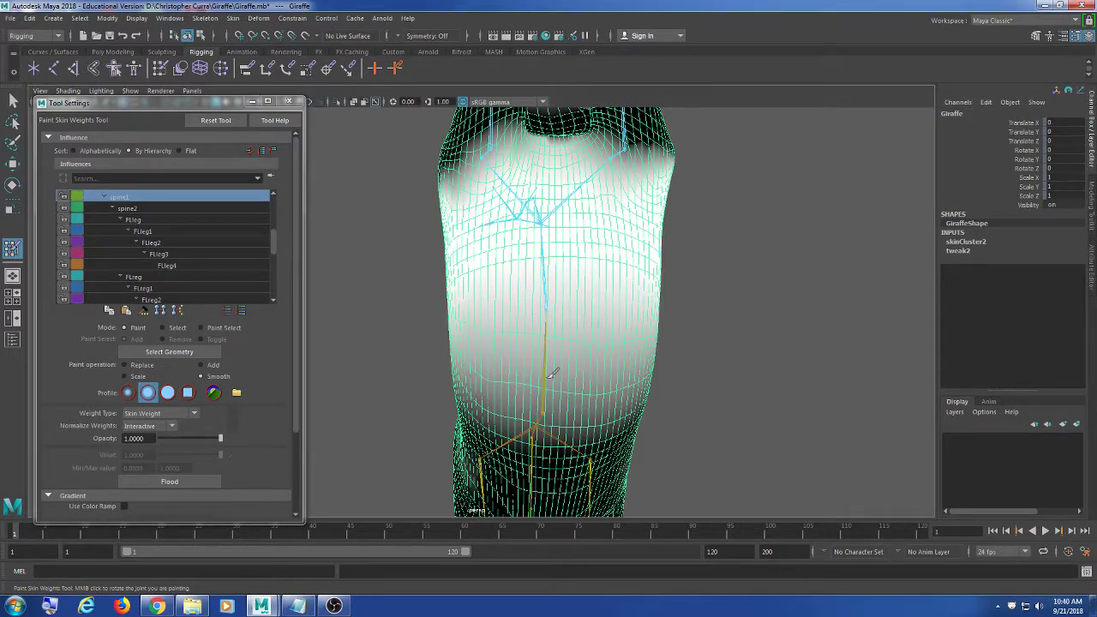
pyautogui.keyDown('alt'); pyautogui.moveTo(553, 373); pyautogui.dragTo(492, 291); pyautogui.keyUp('alt')
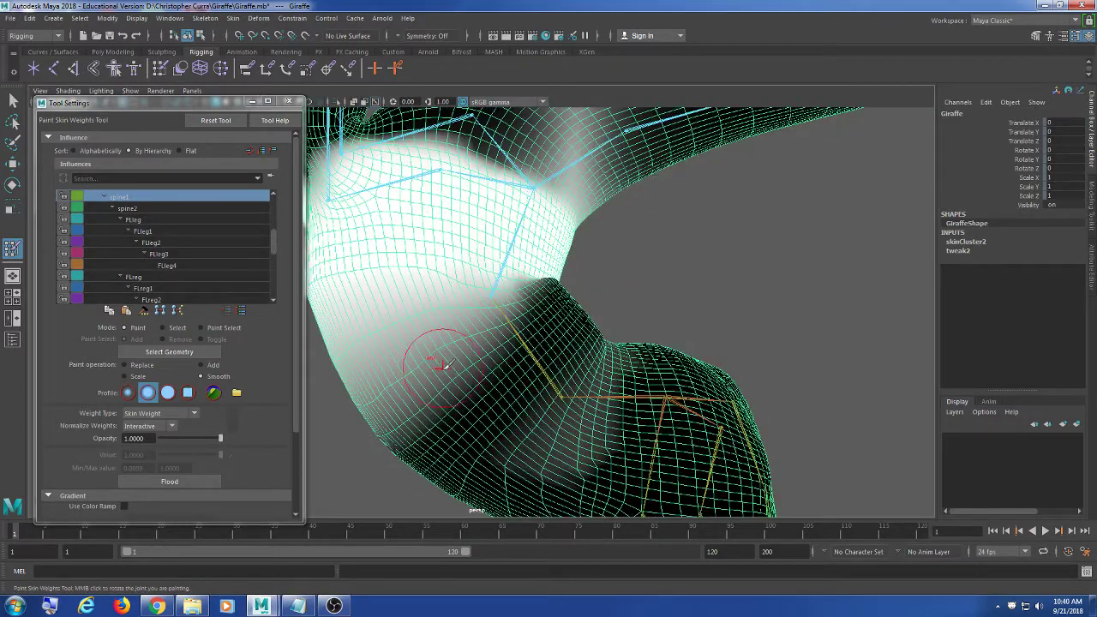
pyautogui.keyDown('alt'); pyautogui.moveTo(444, 364); pyautogui.dragTo(555, 339); pyautogui.keyUp('alt')
pyautogui.keyDown('alt'); pyautogui.moveTo(438, 381); pyautogui.dragTo(617, 363); pyautogui.keyUp('alt')
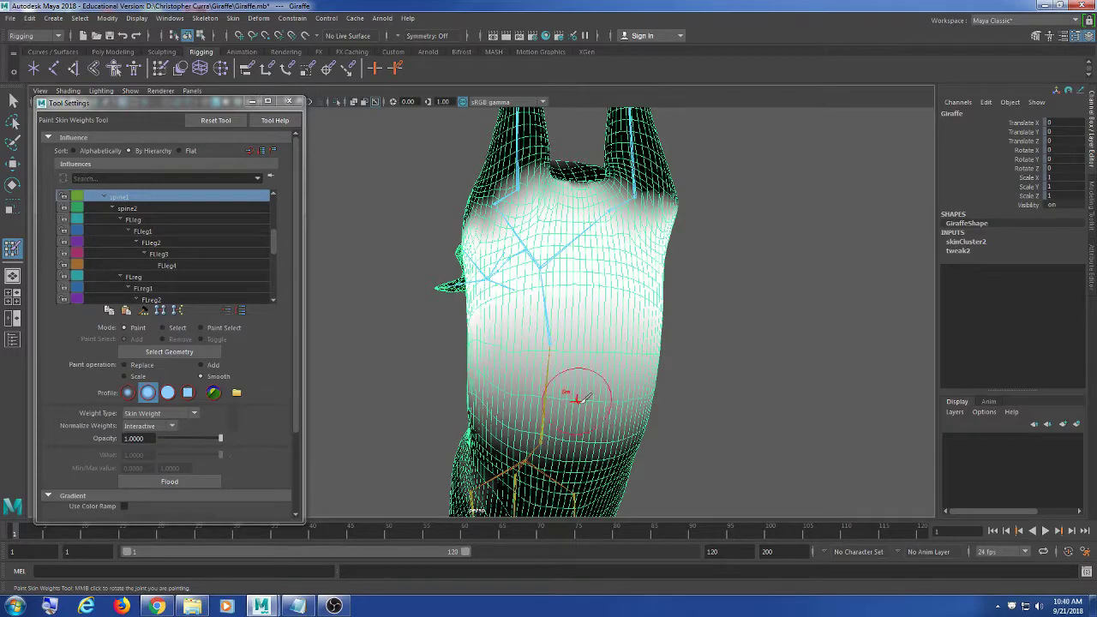
pyautogui.moveTo(524, 382)
pyautogui.keyDown('alt'); pyautogui.mouseDown()
pyautogui.moveTo(538, 360)
pyautogui.moveTo(479, 379)
pyautogui.moveTo(617, 343)
pyautogui.moveTo(529, 349)
pyautogui.moveTo(596, 334)
pyautogui.moveTo(581, 331)
pyautogui.mouseUp(); pyautogui.keyUp('alt')
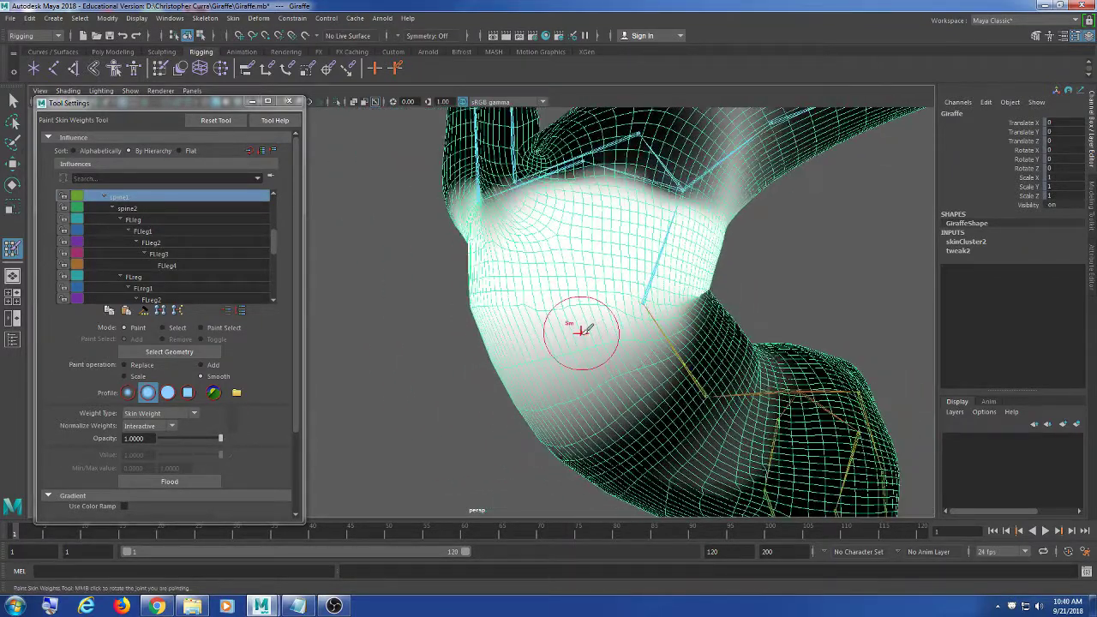
# Try replacing the spine1 weights along the belly's transition with a value of 0.4757, and undo the stroke
pyautogui.click(148, 365)
pyautogui.click(189, 455)
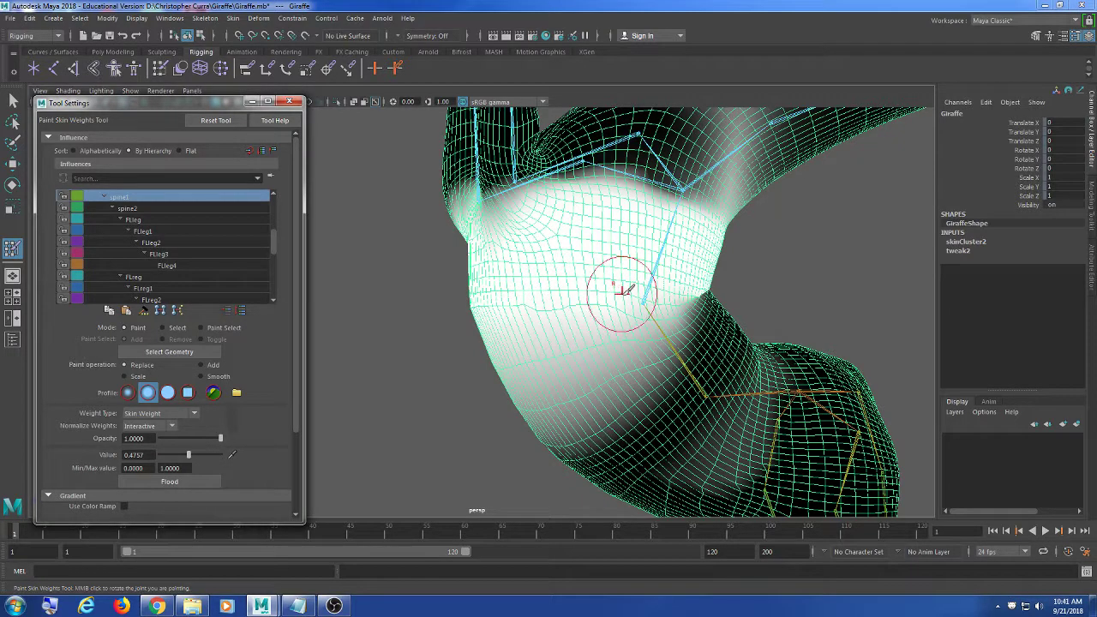
pyautogui.moveTo(625, 289); pyautogui.dragTo(515, 300)
pyautogui.hotkey('ctrl', 'z')
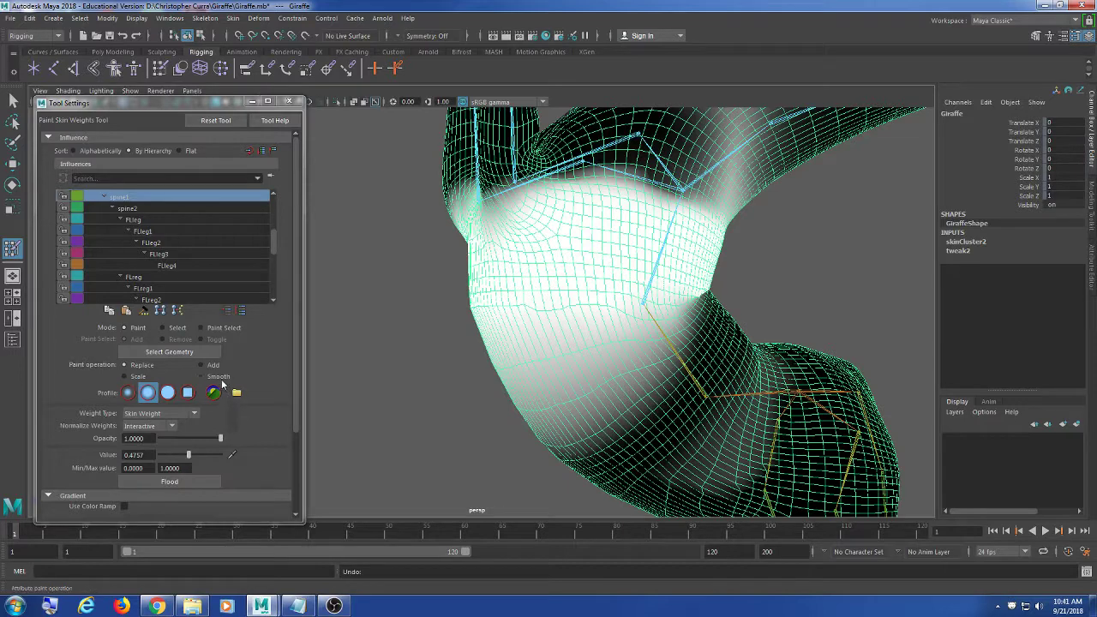
# Replace the spine1 weights along the belly's transition with a value of 0.767, using a smaller brush
pyautogui.moveTo(195, 454); pyautogui.dragTo(207, 454)
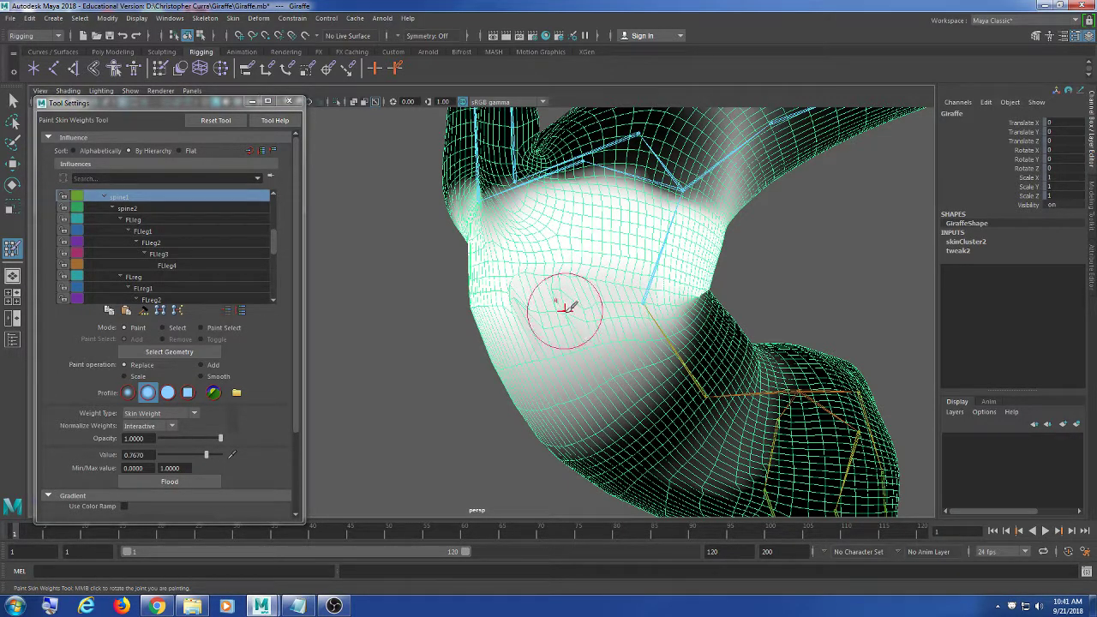
pyautogui.keyDown('alt'); pyautogui.moveTo(498, 306); pyautogui.dragTo(602, 310); pyautogui.keyUp('alt')
pyautogui.hotkey('ctrl', 'z')
pyautogui.press('b')
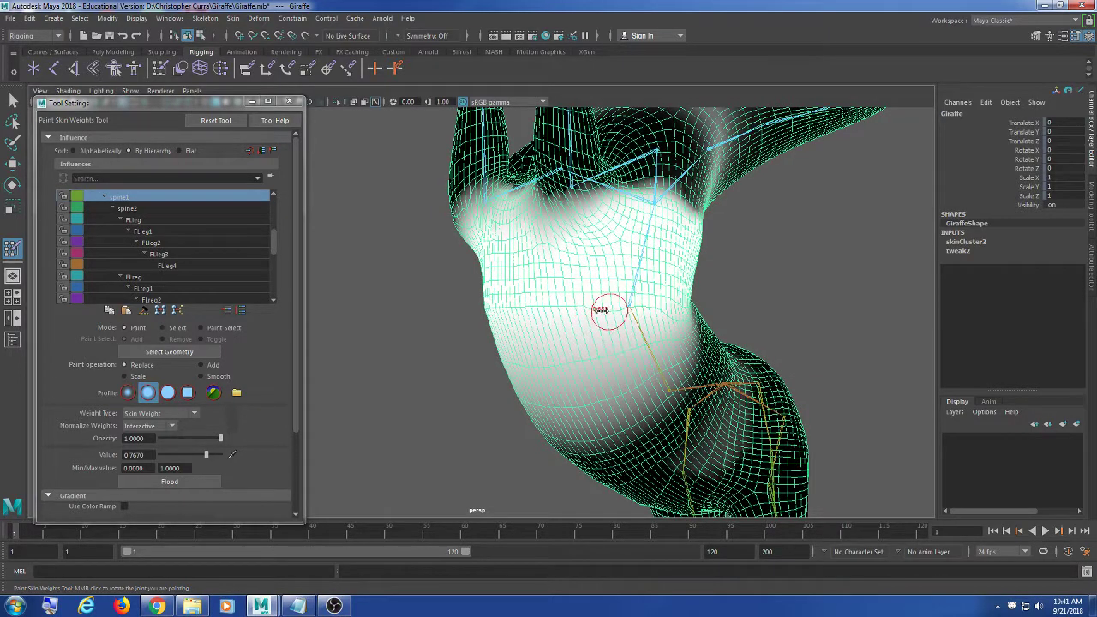
pyautogui.scroll(4, 699, 344)
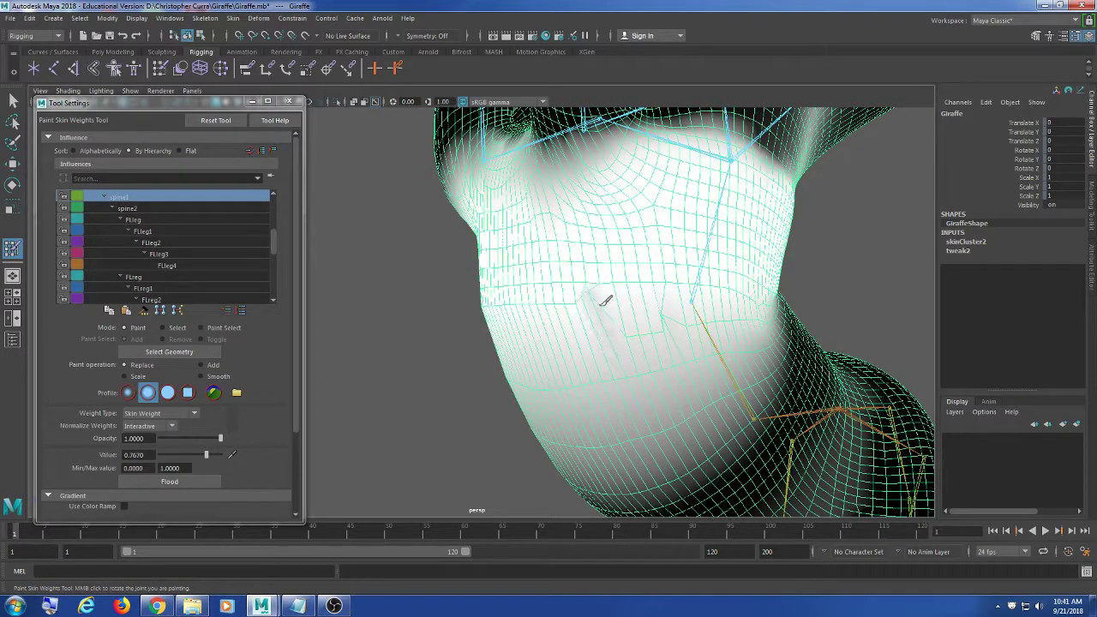
pyautogui.keyDown('alt'); pyautogui.moveTo(502, 304); pyautogui.dragTo(601, 349); pyautogui.keyUp('alt')
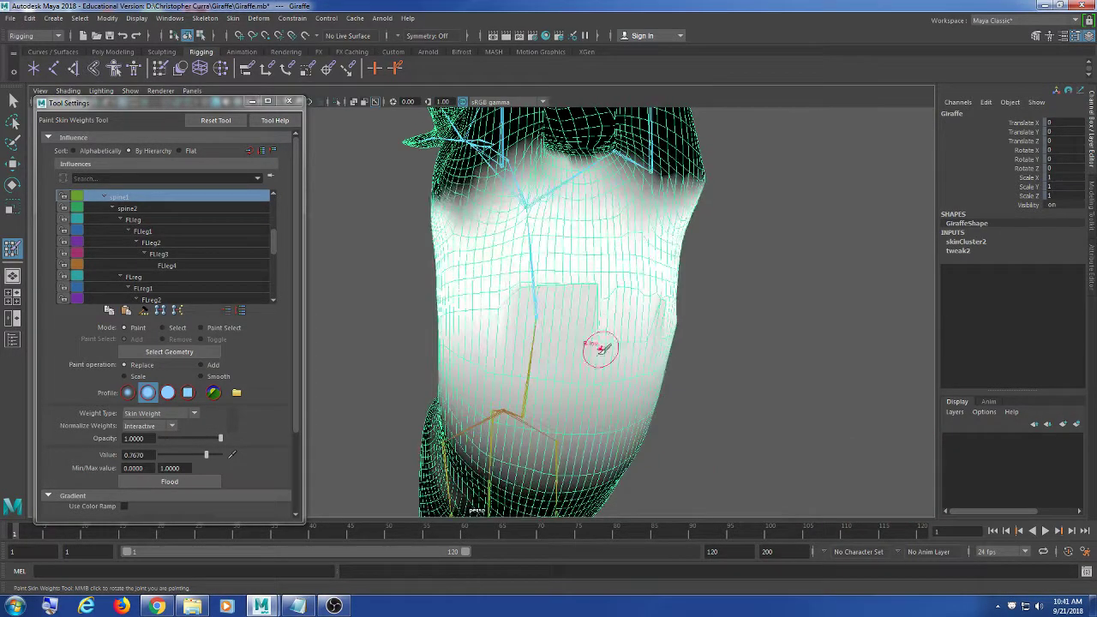
pyautogui.moveTo(683, 371)
pyautogui.keyDown('alt'); pyautogui.mouseDown()
pyautogui.moveTo(594, 372)
pyautogui.moveTo(544, 351)
pyautogui.moveTo(693, 387)
pyautogui.moveTo(554, 384)
pyautogui.moveTo(726, 347)
pyautogui.moveTo(654, 369)
pyautogui.moveTo(600, 369)
pyautogui.mouseUp(); pyautogui.keyUp('alt')
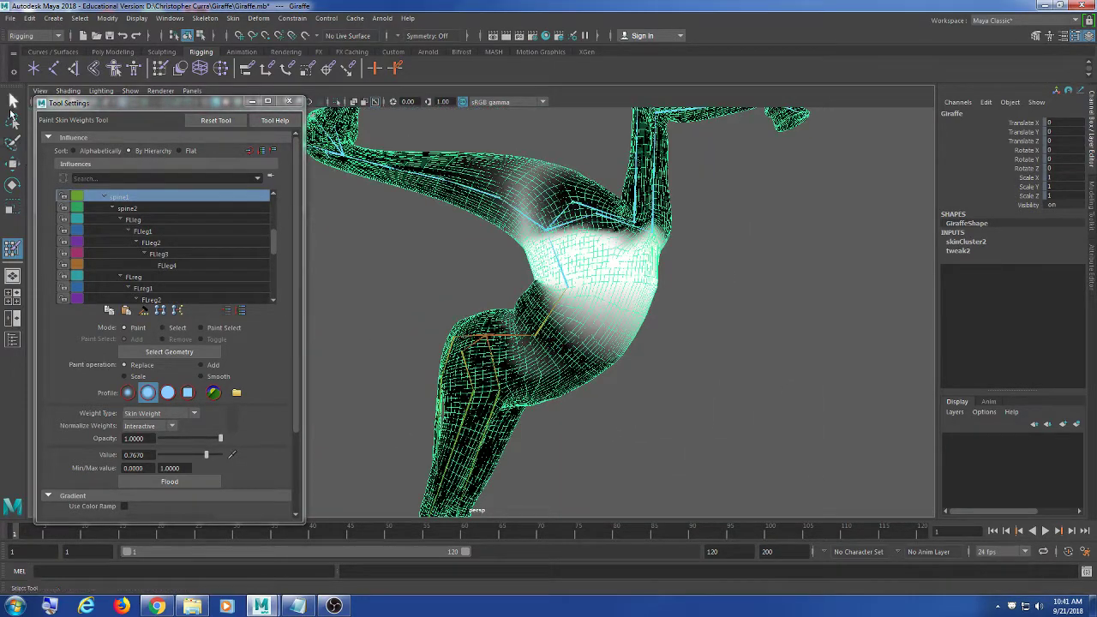
pyautogui.keyDown('alt'); pyautogui.moveTo(457, 381); pyautogui.dragTo(398, 323); pyautogui.keyUp('alt')
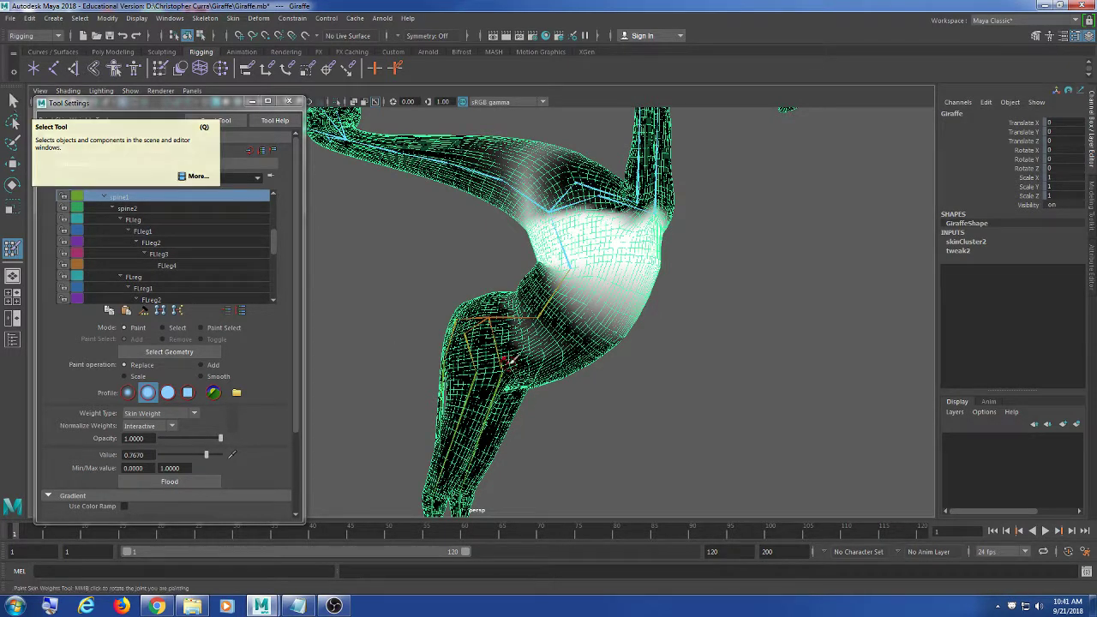
# Try to open the Component Editor, and shift the Tool Settings window slightly
pyautogui.click(165, 18)
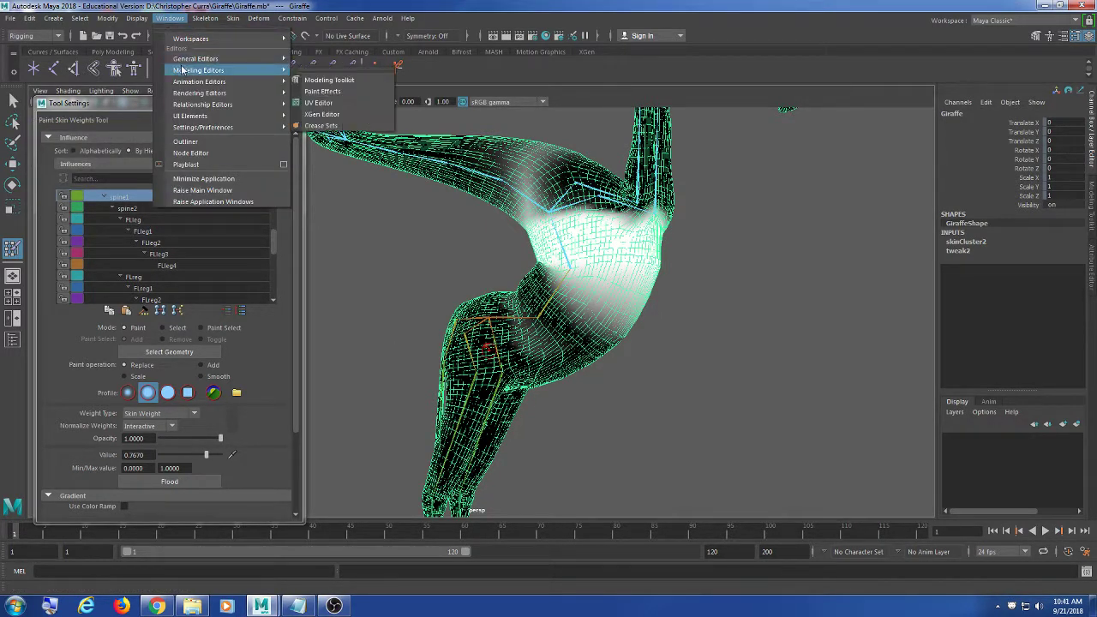
pyautogui.moveTo(223, 59)
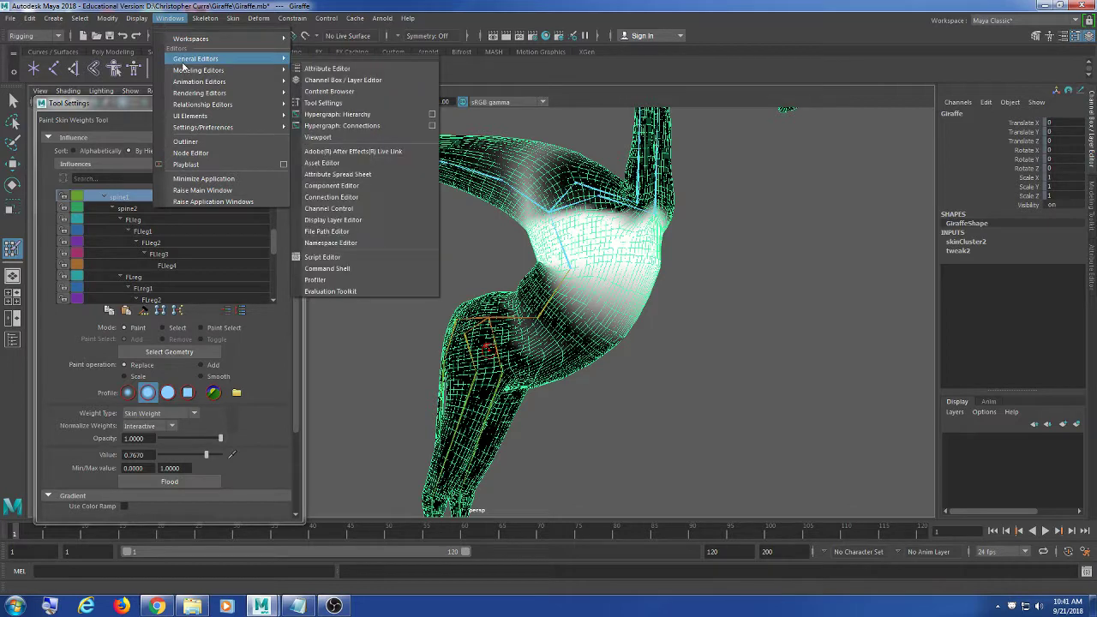
pyautogui.click(342, 186)
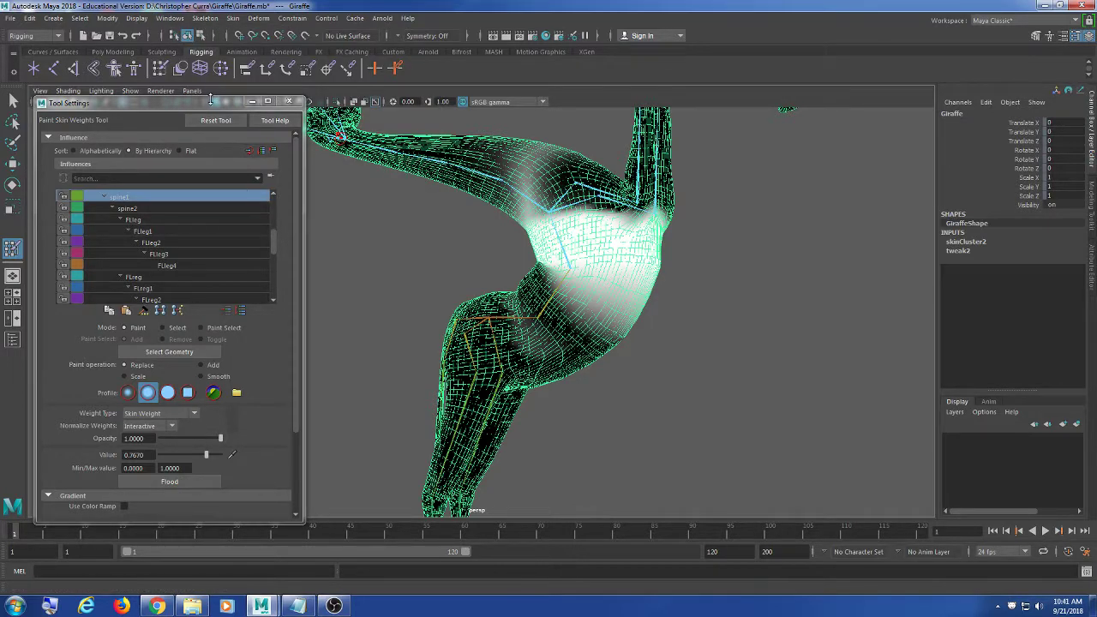
pyautogui.moveTo(210, 100); pyautogui.dragTo(199, 110)
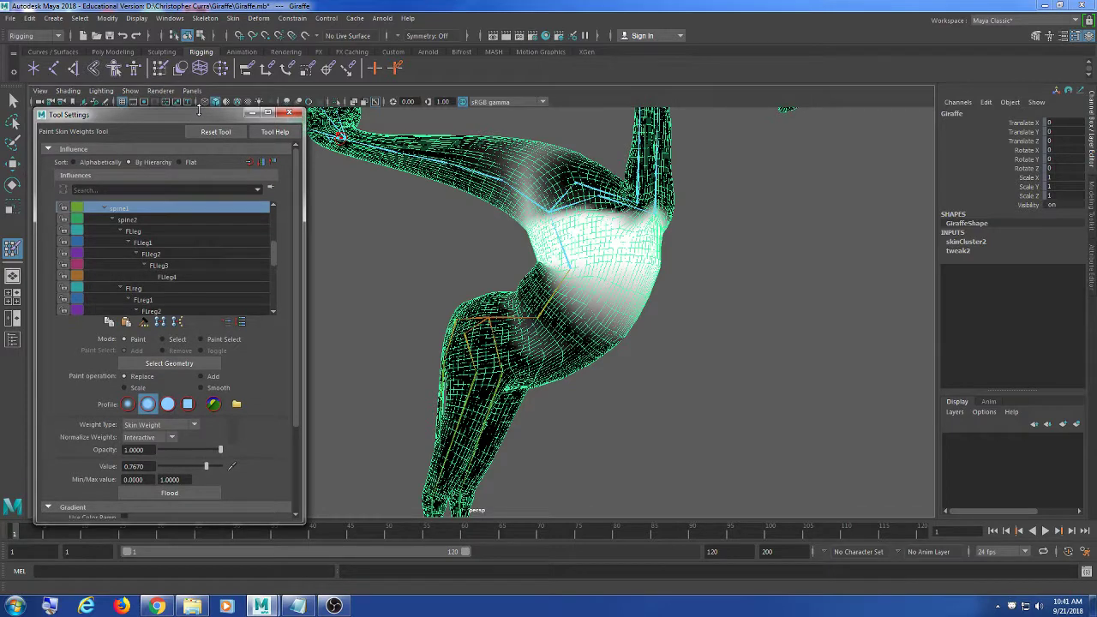
# Leave weight painting, select the spine joint chain and set its Rotate Z to 0
pyautogui.press('q')
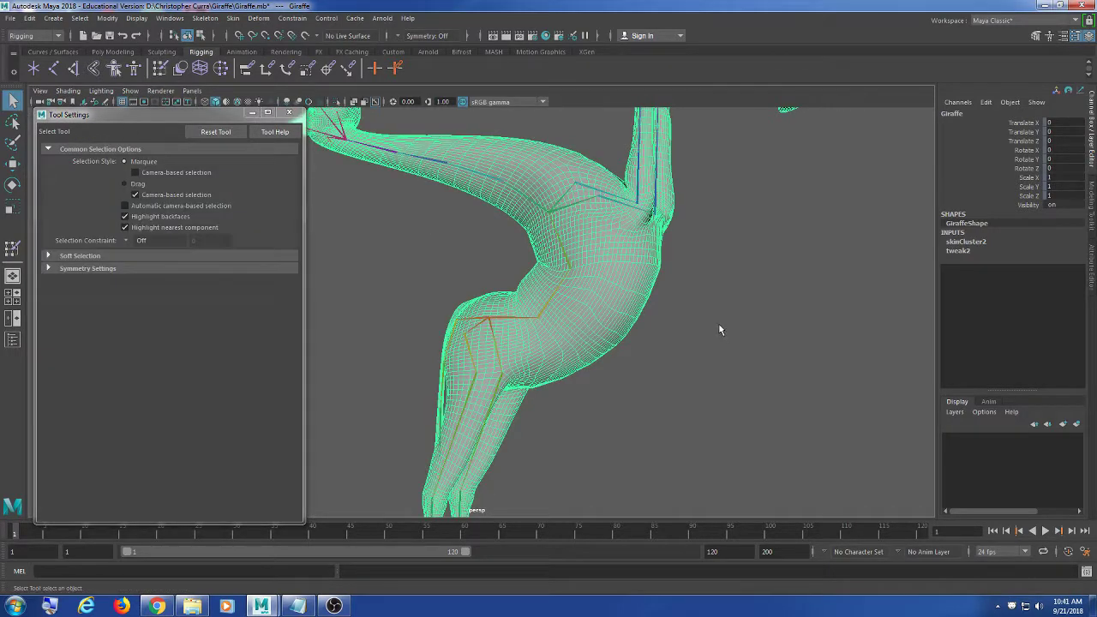
pyautogui.click(718, 330)
pyautogui.keyDown('alt'); pyautogui.moveTo(561, 305); pyautogui.dragTo(609, 343); pyautogui.keyUp('alt')
pyautogui.click(603, 206)
pyautogui.click(529, 295)
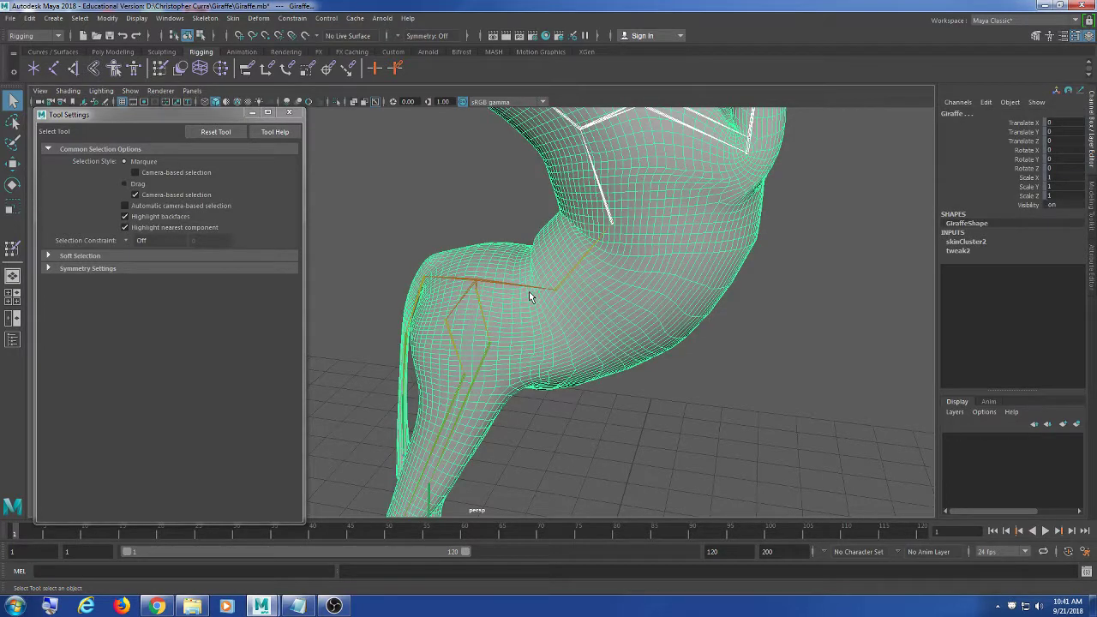
pyautogui.click(588, 255)
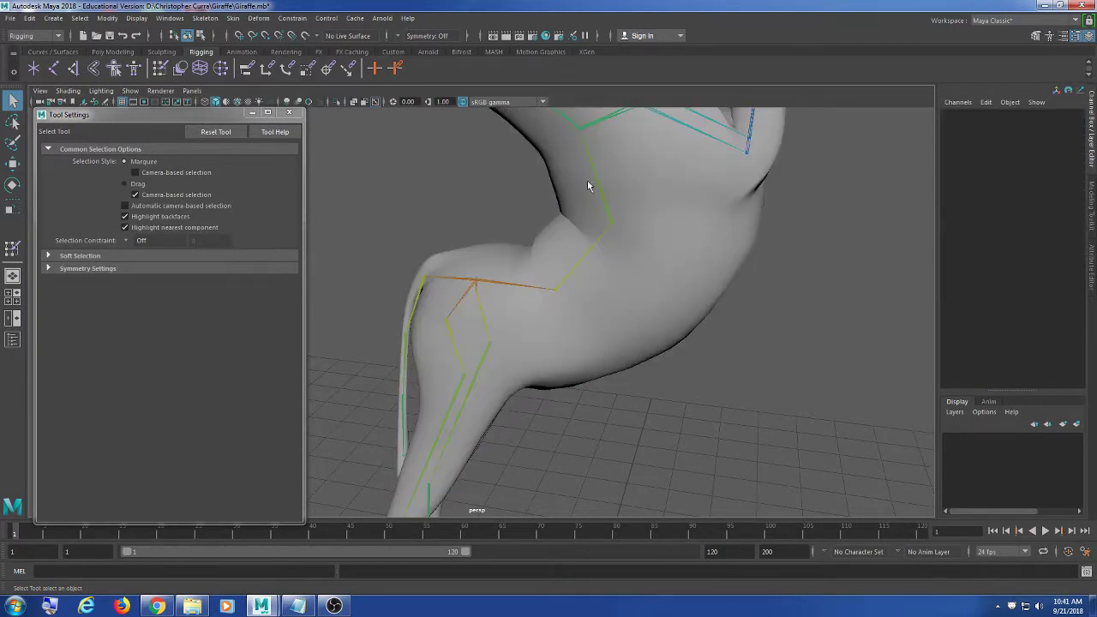
pyautogui.click(585, 262)
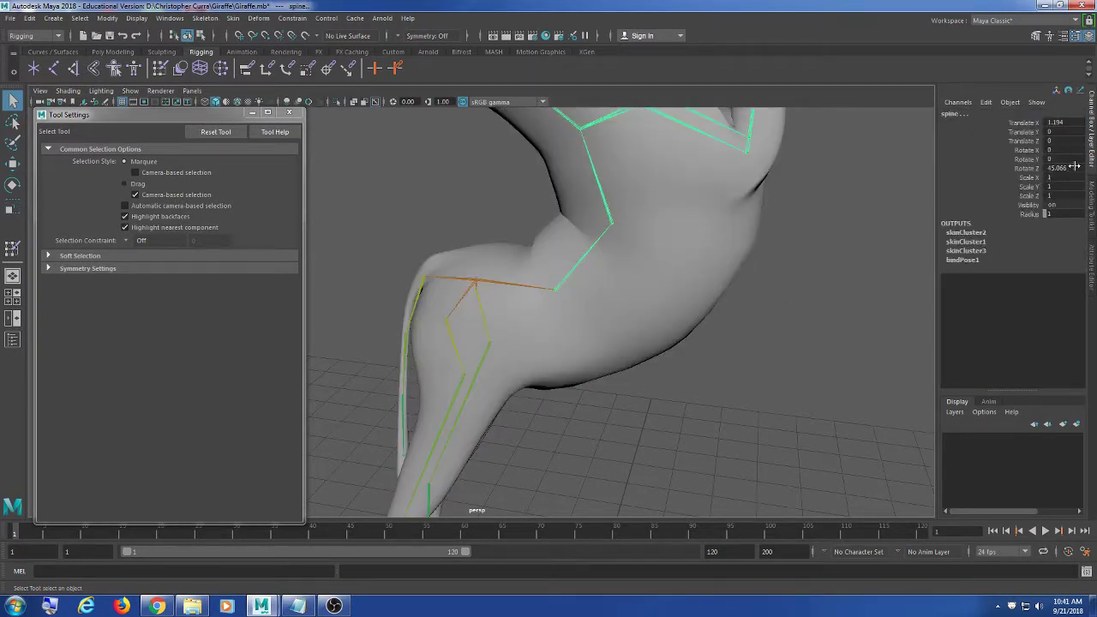
pyautogui.write('0')
pyautogui.press('Return')
# Try rotating the hind leg joint BLreg1 forward to about -68 degrees in Z to test the hip deformation
pyautogui.scroll(-5, 591, 365)
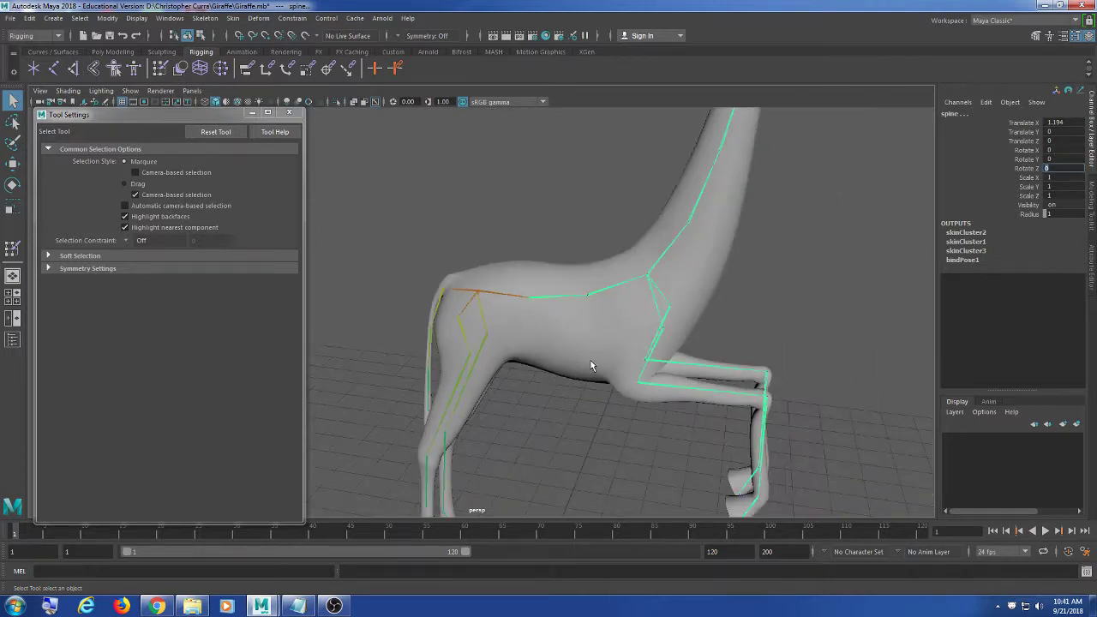
pyautogui.keyDown('alt'); pyautogui.moveTo(592, 364); pyautogui.dragTo(482, 324); pyautogui.keyUp('alt')
pyautogui.scroll(5, 482, 323)
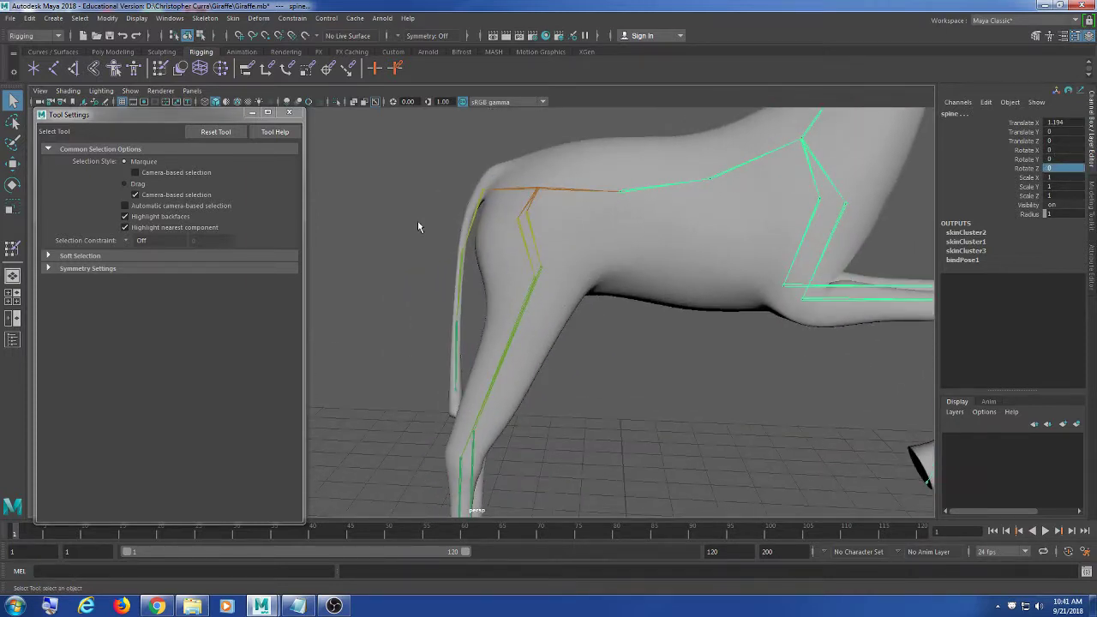
pyautogui.click(687, 343)
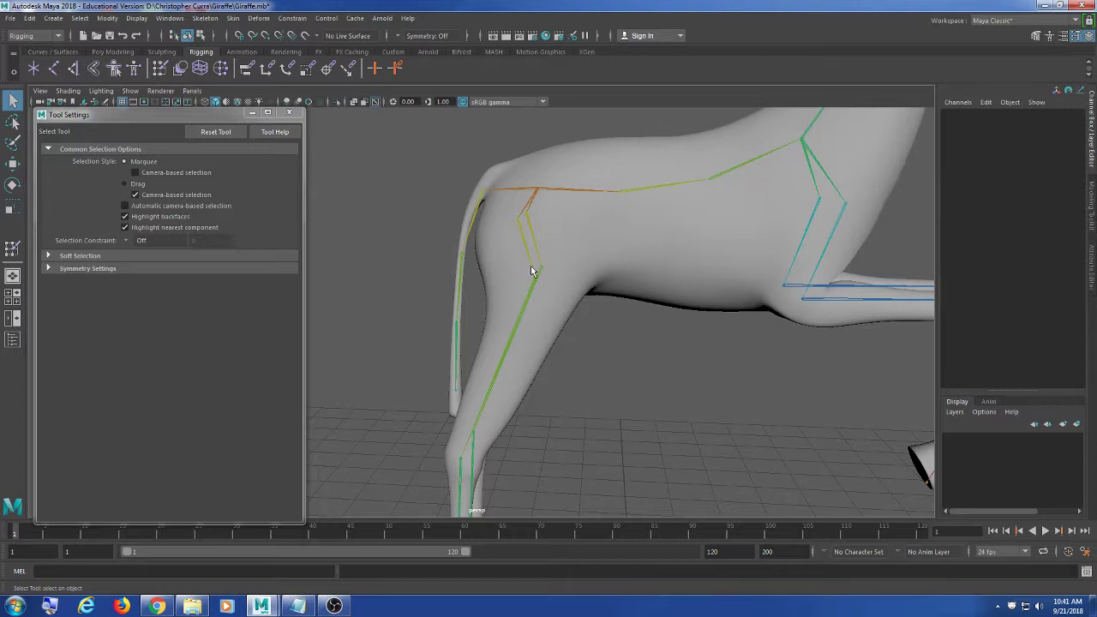
pyautogui.click(528, 309)
pyautogui.scroll(-3, 528, 309)
pyautogui.press('e')
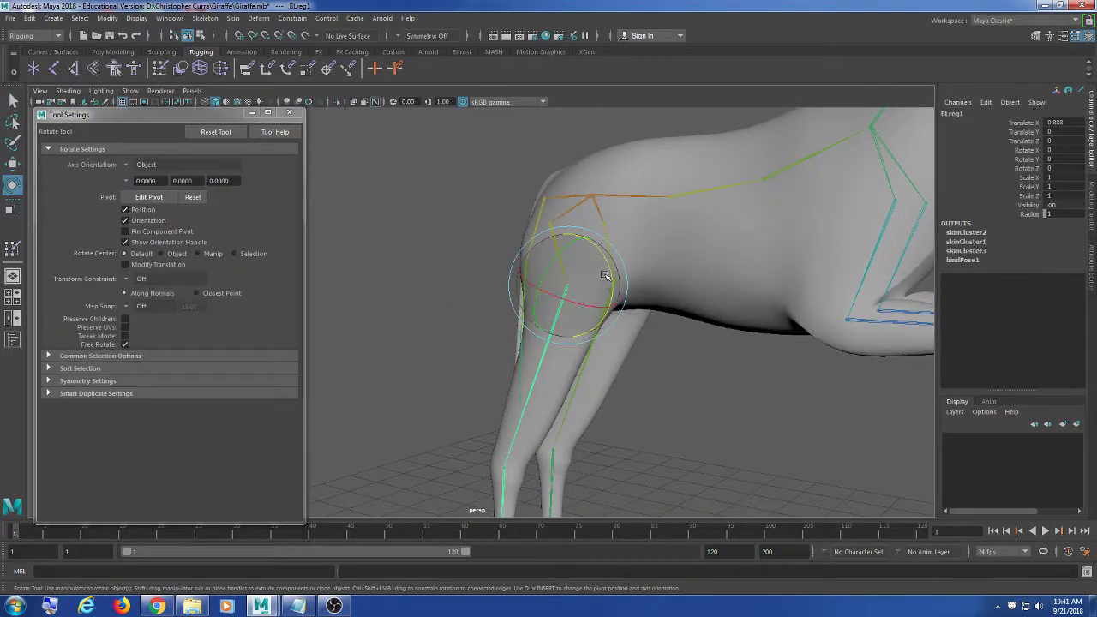
pyautogui.moveTo(607, 290); pyautogui.dragTo(654, 402)
pyautogui.keyDown('alt'); pyautogui.moveTo(654, 402); pyautogui.dragTo(643, 314, button='middle'); pyautogui.keyUp('alt')
pyautogui.keyDown('alt'); pyautogui.moveTo(643, 314); pyautogui.dragTo(580, 366); pyautogui.keyUp('alt')
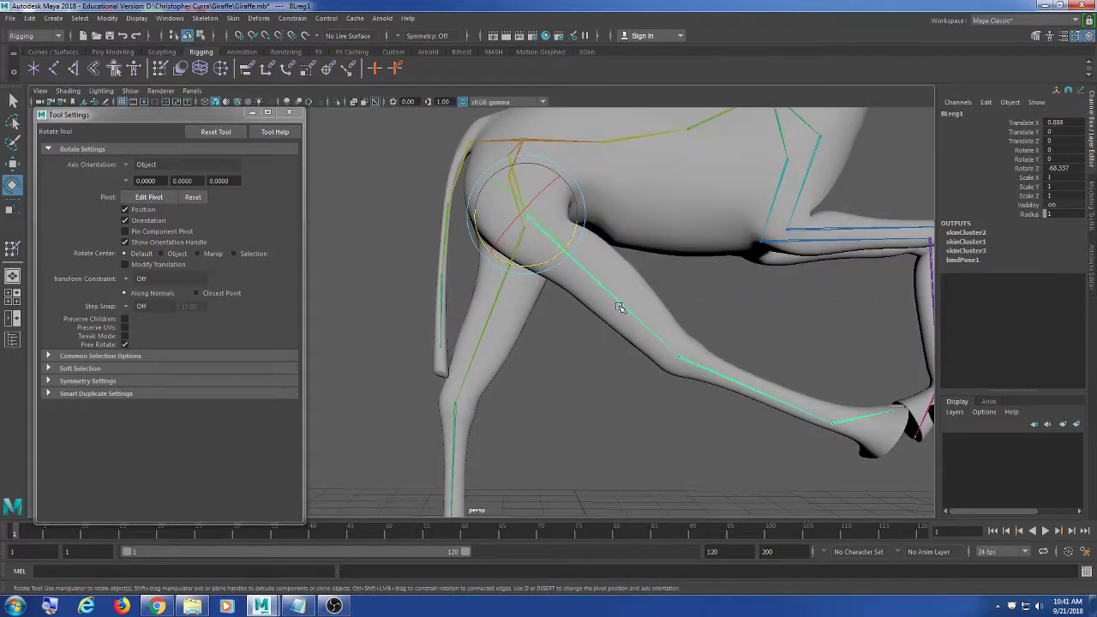
# Swing BLreg1 backward in Z to test the hip, undo it, and rotate the leg forward to about -94 degrees
pyautogui.keyDown('alt'); pyautogui.moveTo(617, 306); pyautogui.dragTo(594, 379, button='middle'); pyautogui.keyUp('alt')
pyautogui.keyDown('alt'); pyautogui.moveTo(594, 379); pyautogui.dragTo(576, 385); pyautogui.keyUp('alt')
pyautogui.moveTo(590, 237); pyautogui.dragTo(409, 353)
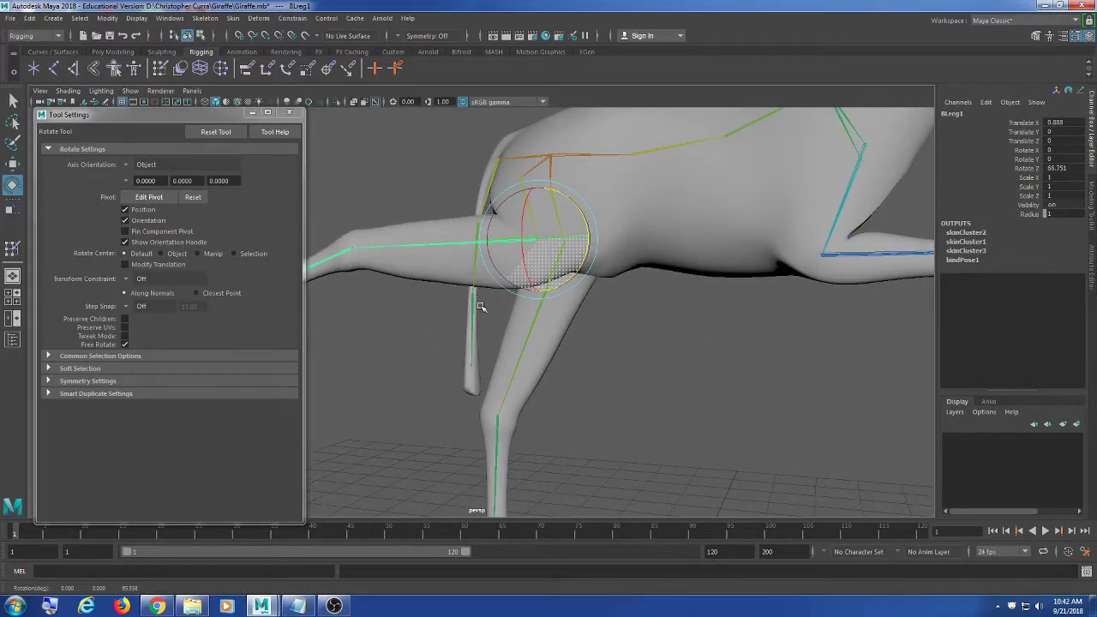
pyautogui.hotkey('ctrl', 'z')
pyautogui.moveTo(588, 239)
pyautogui.mouseDown()
pyautogui.moveTo(590, 249)
pyautogui.moveTo(580, 227)
pyautogui.mouseUp()
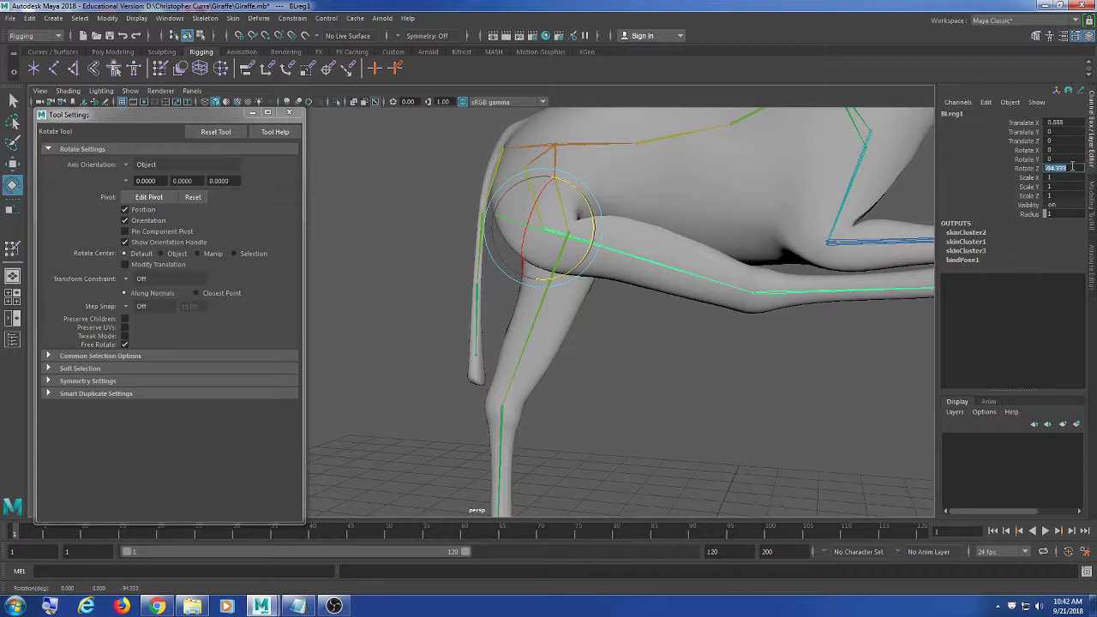
# Set BLreg1's Rotate Z to -90 and bend the knee joint BLreg2 in Z until the lower leg hangs vertically
pyautogui.write('80')
pyautogui.press('Return')
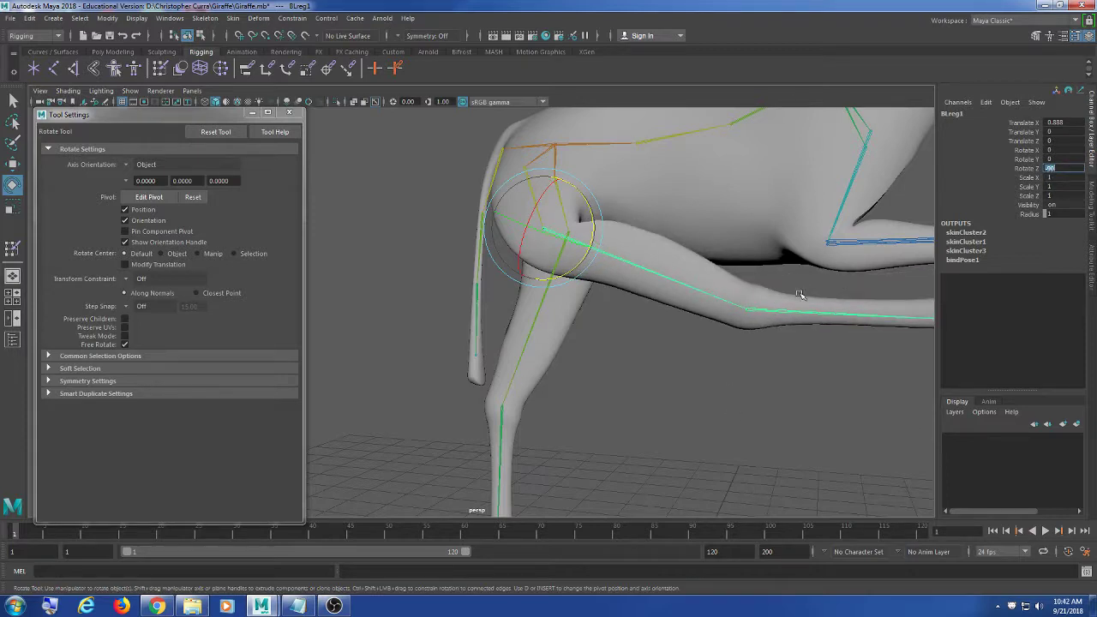
pyautogui.click(797, 312)
pyautogui.moveTo(798, 295); pyautogui.dragTo(748, 388)
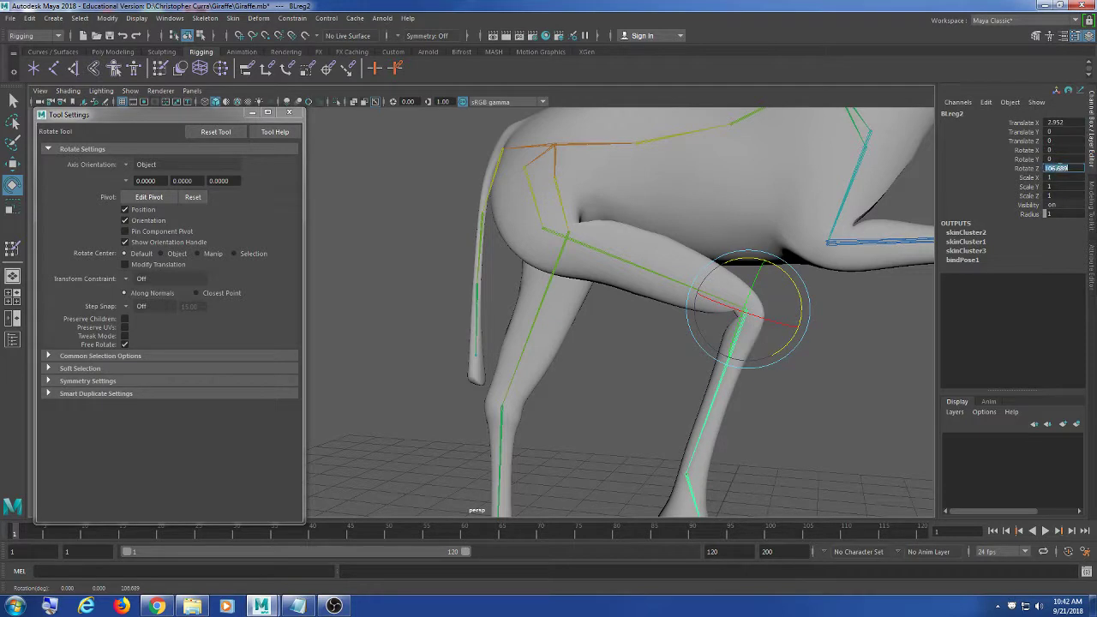
pyautogui.press('Return')
# Fold the hoof backward by rotating the ankle joint BLreg3 and set its Rotate Z to -60
pyautogui.keyDown('alt'); pyautogui.moveTo(836, 385); pyautogui.dragTo(803, 299, button='middle'); pyautogui.keyUp('alt')
pyautogui.click(675, 446)
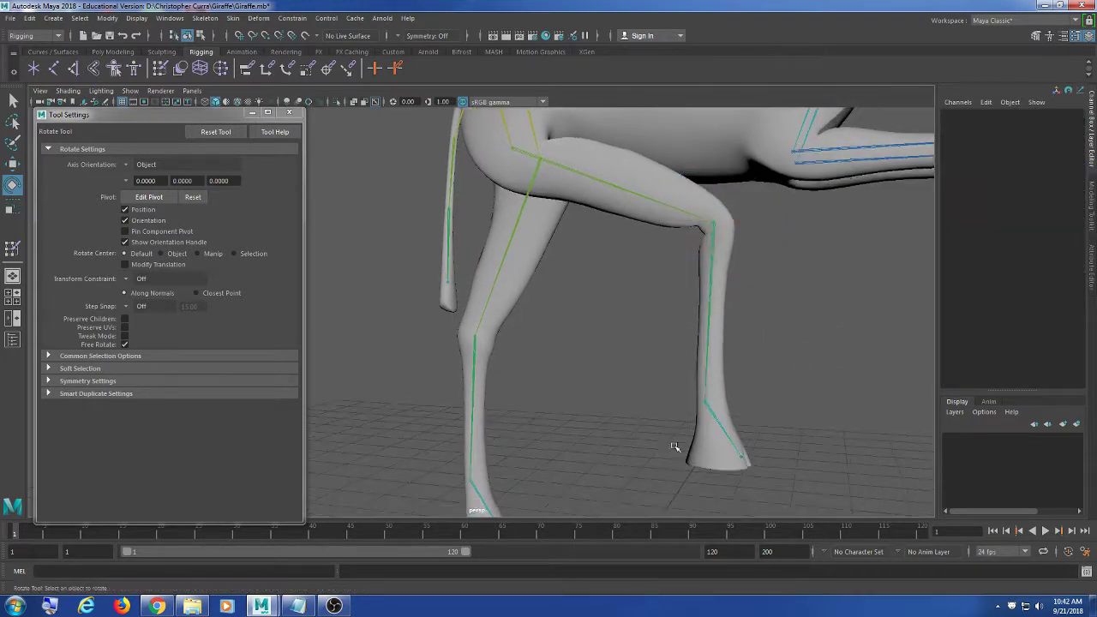
pyautogui.click(728, 416)
pyautogui.moveTo(760, 392); pyautogui.dragTo(716, 433)
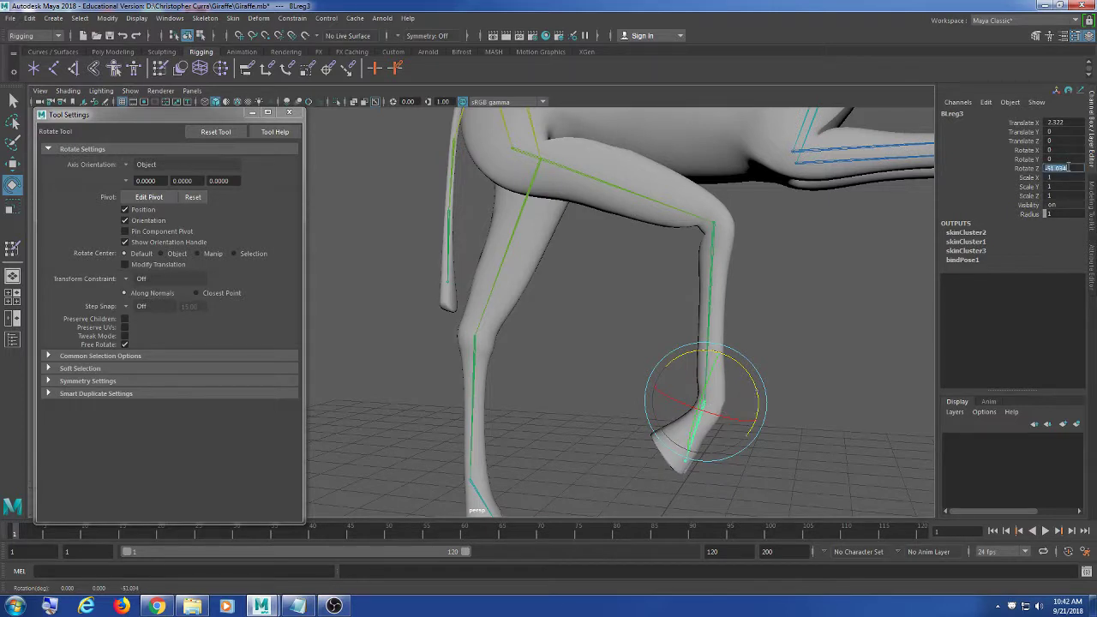
pyautogui.press('Return')
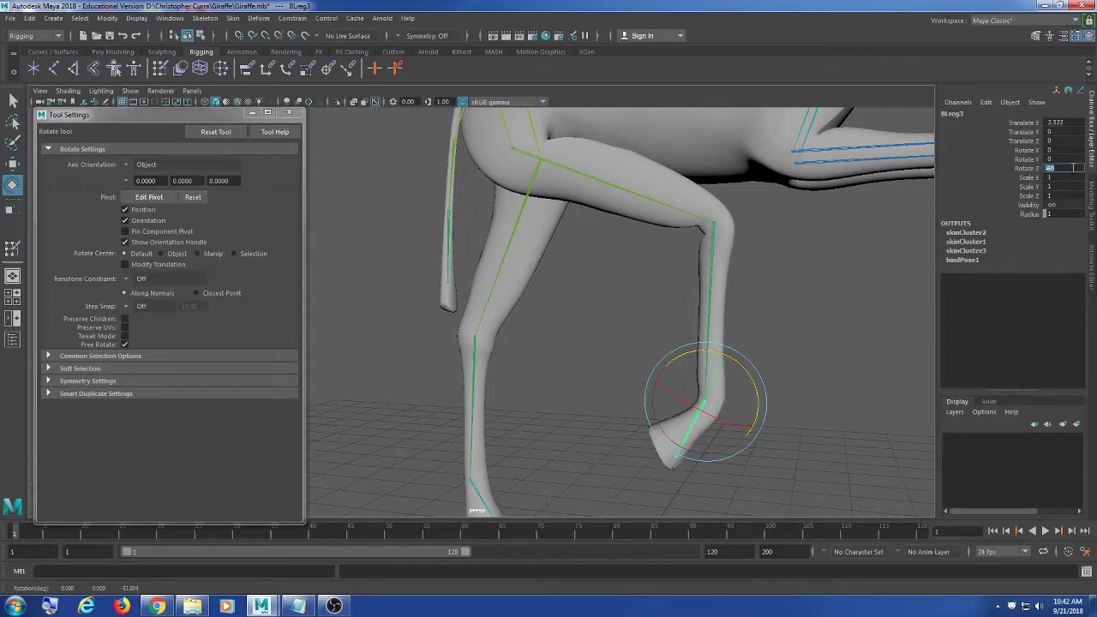
pyautogui.click(906, 299)
# Swing the other hind leg forward from hip joint BLleg1 and set its Rotate Z to -90
pyautogui.keyDown('alt'); pyautogui.moveTo(606, 301); pyautogui.dragTo(653, 294, button='middle'); pyautogui.keyUp('alt')
pyautogui.click(557, 227)
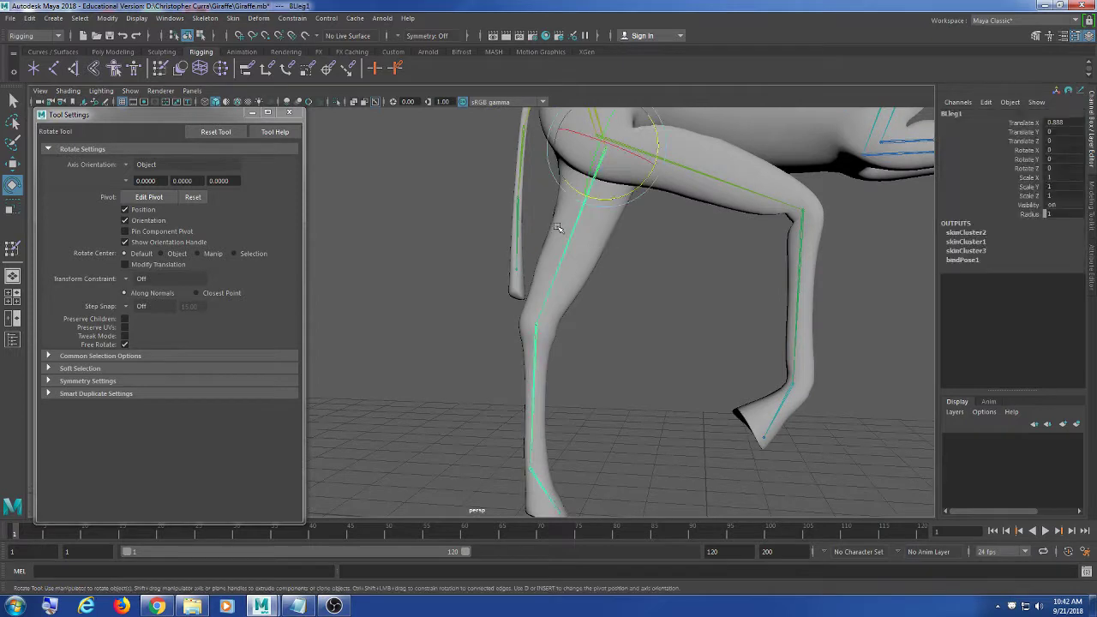
pyautogui.moveTo(630, 190)
pyautogui.mouseDown()
pyautogui.moveTo(763, 60)
pyautogui.moveTo(830, 4)
pyautogui.moveTo(840, 9)
pyautogui.mouseUp()
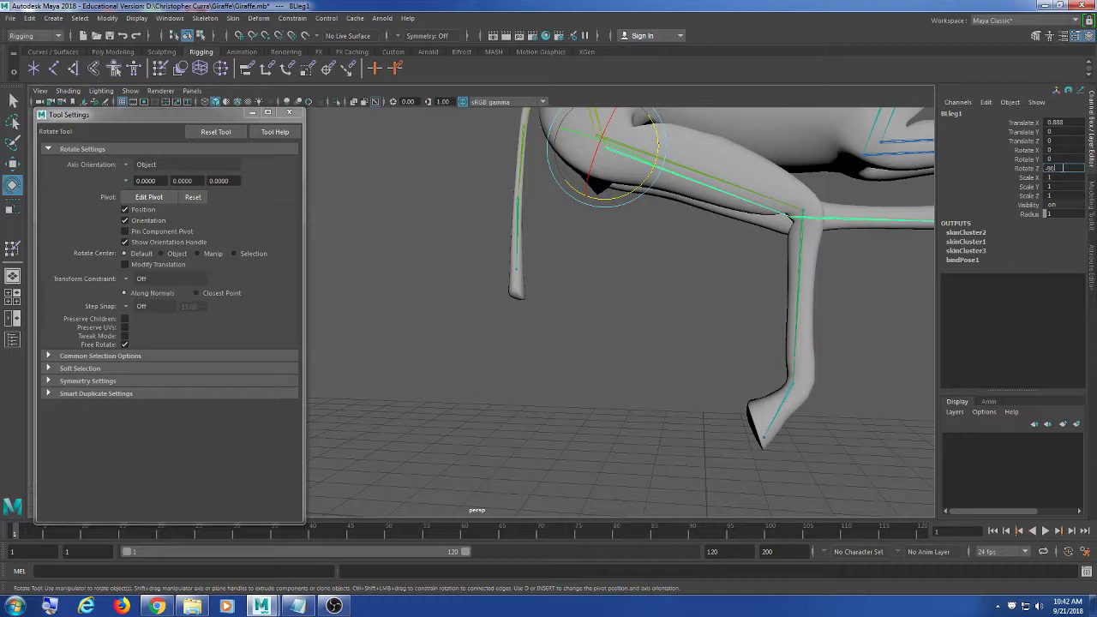
pyautogui.write('-90')
pyautogui.press('Return')
# Bend the knee joint BLleg2 downward and set its Rotate Z to 90
pyautogui.keyDown('alt'); pyautogui.moveTo(670, 361); pyautogui.dragTo(485, 405, button='middle'); pyautogui.keyUp('alt')
pyautogui.click(698, 276)
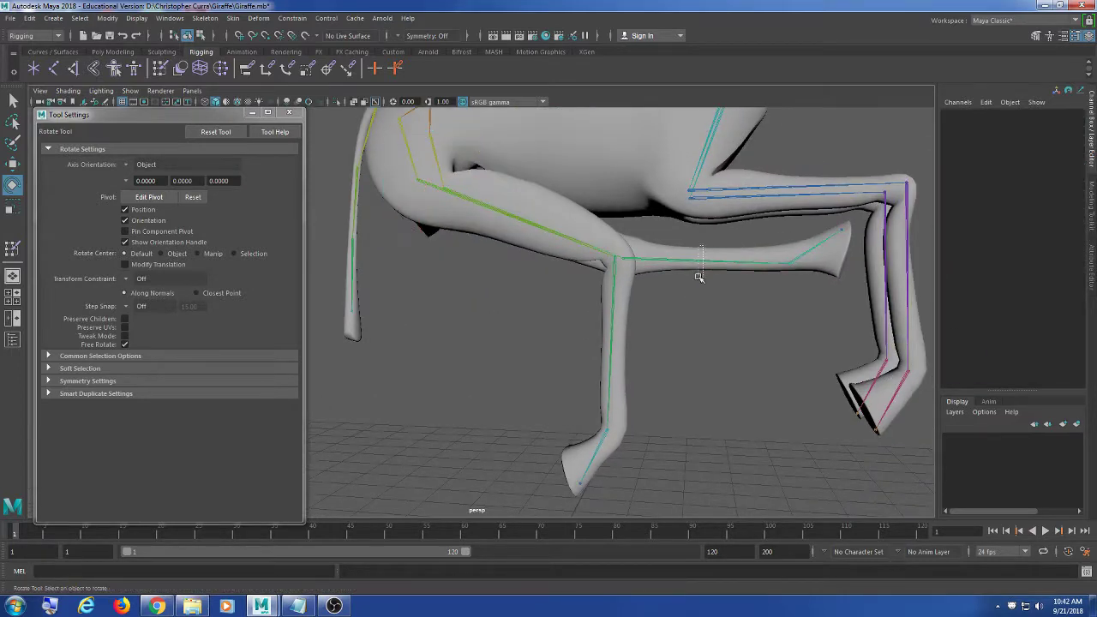
pyautogui.click(697, 272)
pyautogui.moveTo(661, 296); pyautogui.dragTo(486, 374)
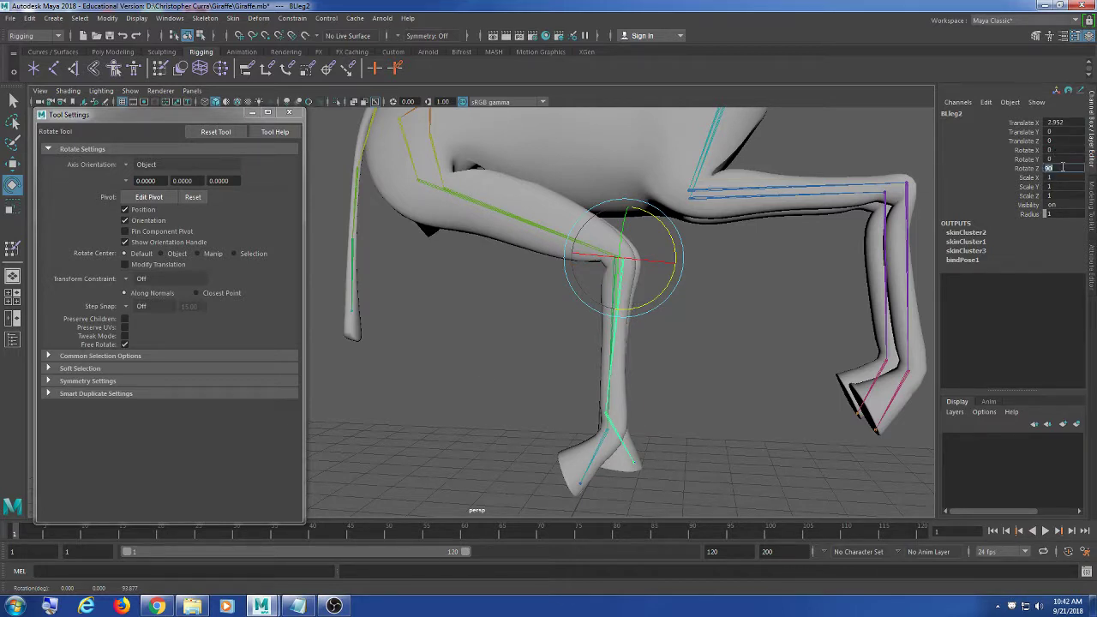
# Fold the second hind hoof backward at ankle joint BLleg3, set its Rotate Z to -60, and clear the selection
pyautogui.keyDown('alt'); pyautogui.moveTo(736, 417); pyautogui.dragTo(718, 316, button='middle'); pyautogui.keyUp('alt')
pyautogui.keyDown('alt'); pyautogui.moveTo(718, 315); pyautogui.dragTo(647, 360); pyautogui.keyUp('alt')
pyautogui.click(620, 336)
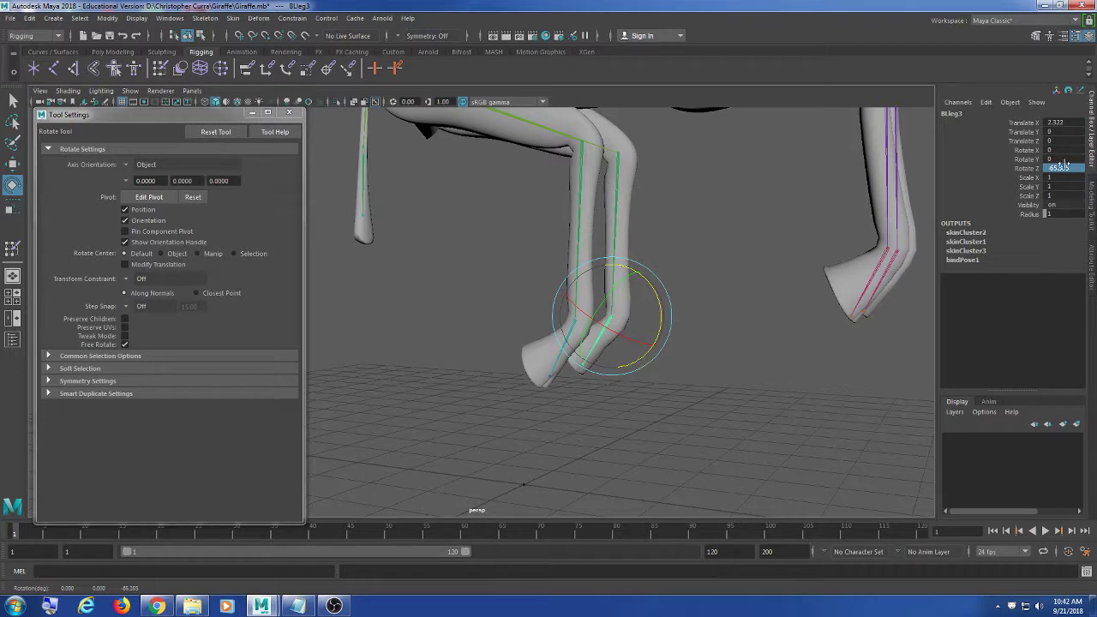
pyautogui.click(1062, 167)
pyautogui.write('-90')
pyautogui.press('Return')
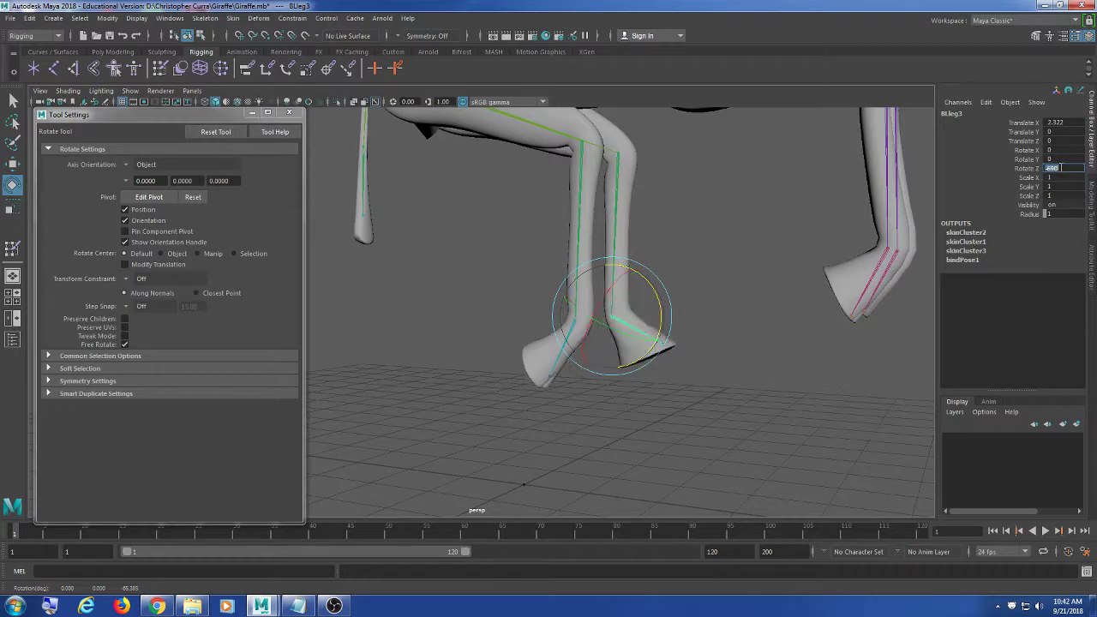
pyautogui.write('-')
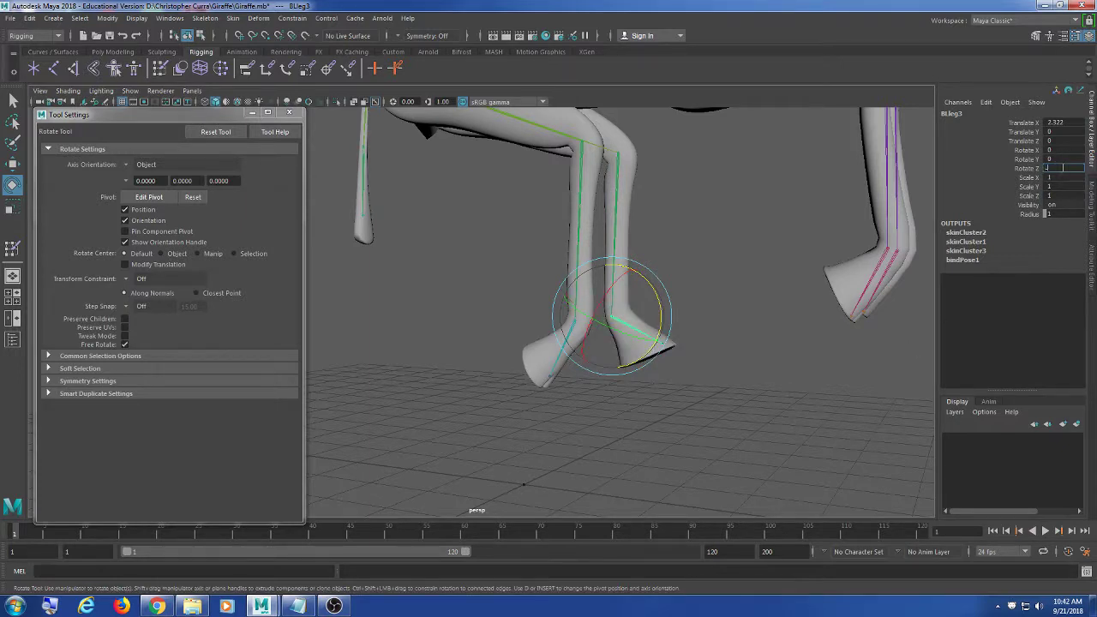
pyautogui.write('60')
pyautogui.press('Return')
pyautogui.click(637, 289)
# Examine the posed hind legs and rump from behind and both sides, with the giraffe mesh's wireframe showing
pyautogui.keyDown('alt'); pyautogui.moveTo(637, 289); pyautogui.dragTo(610, 291); pyautogui.keyUp('alt')
pyautogui.keyDown('alt'); pyautogui.moveTo(609, 291); pyautogui.dragTo(668, 305, button='middle'); pyautogui.keyUp('alt')
pyautogui.keyDown('alt'); pyautogui.moveTo(668, 304); pyautogui.dragTo(703, 333, button='right'); pyautogui.keyUp('alt')
pyautogui.keyDown('alt'); pyautogui.moveTo(703, 334); pyautogui.dragTo(764, 292); pyautogui.keyUp('alt')
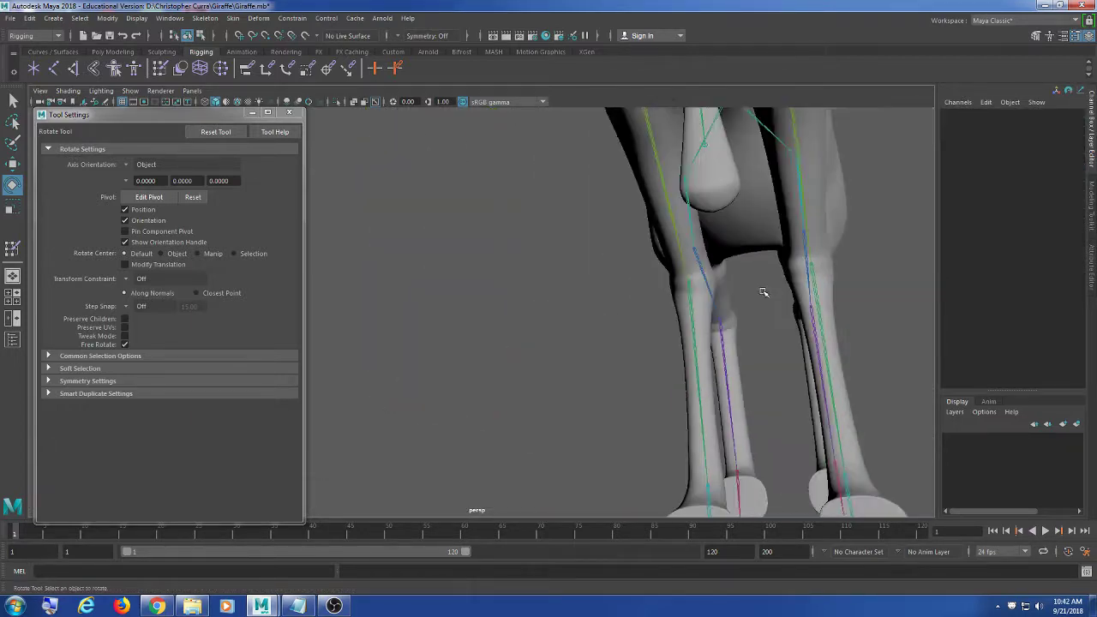
pyautogui.keyDown('alt'); pyautogui.moveTo(764, 291); pyautogui.dragTo(744, 371, button='middle'); pyautogui.keyUp('alt')
pyautogui.keyDown('alt'); pyautogui.moveTo(744, 371); pyautogui.dragTo(641, 320); pyautogui.keyUp('alt')
pyautogui.click(662, 288)
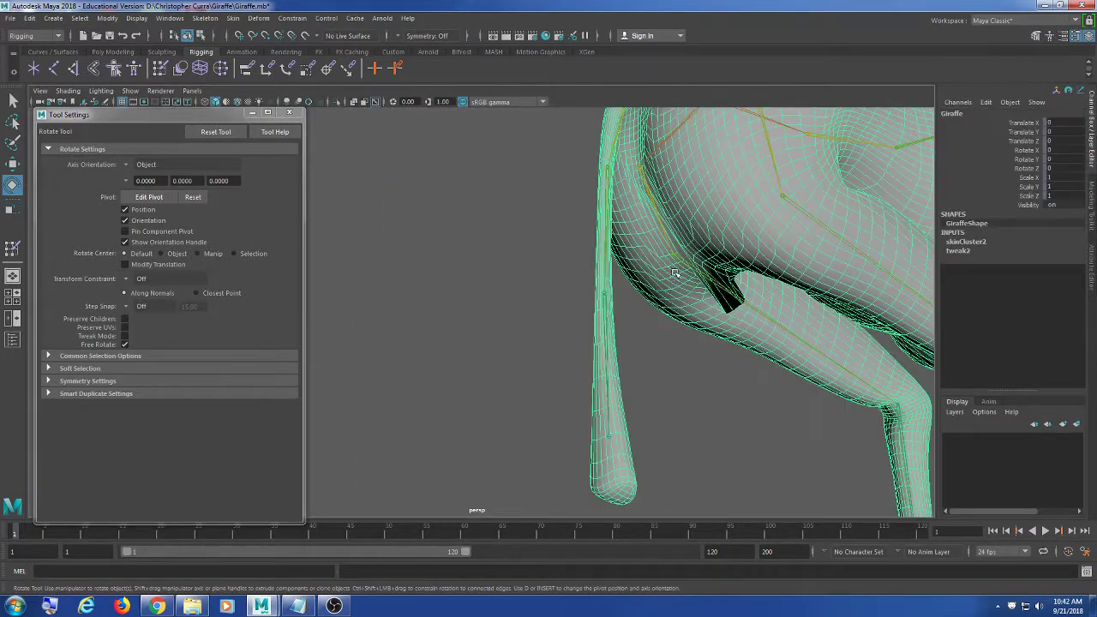
pyautogui.keyDown('alt'); pyautogui.moveTo(677, 272); pyautogui.dragTo(617, 285); pyautogui.keyUp('alt')
pyautogui.scroll(-5, 666, 318)
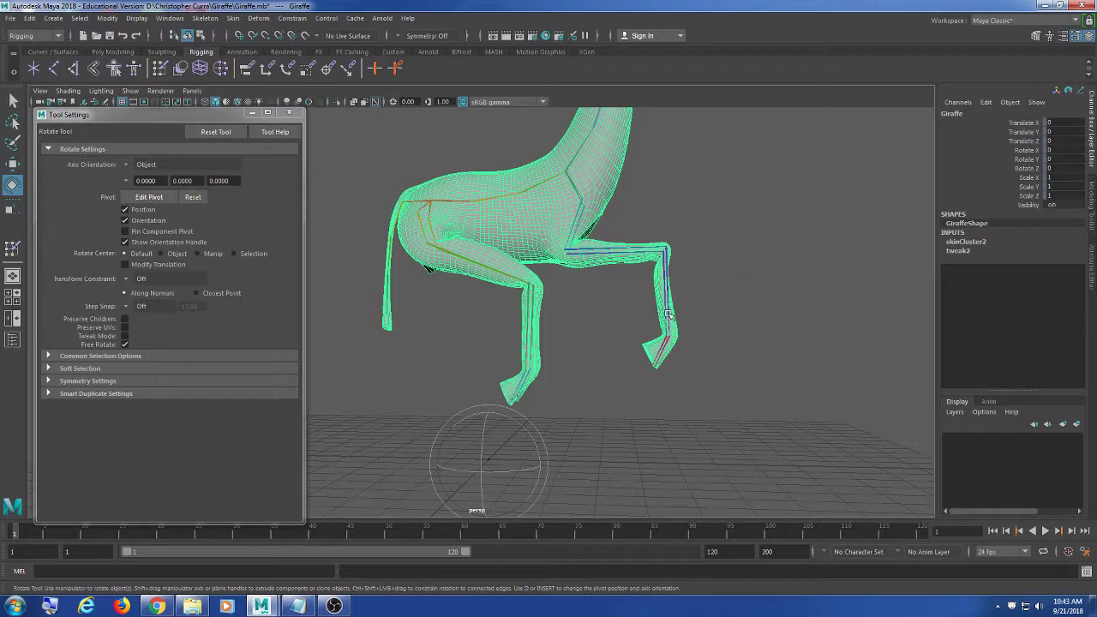
pyautogui.scroll(5, 526, 285)
pyautogui.keyDown('alt'); pyautogui.moveTo(526, 286); pyautogui.dragTo(579, 320); pyautogui.keyUp('alt')
pyautogui.scroll(4, 603, 269)
pyautogui.scroll(-5, 580, 320)
pyautogui.keyDown('alt'); pyautogui.moveTo(500, 345); pyautogui.dragTo(664, 313, button='middle'); pyautogui.keyUp('alt')
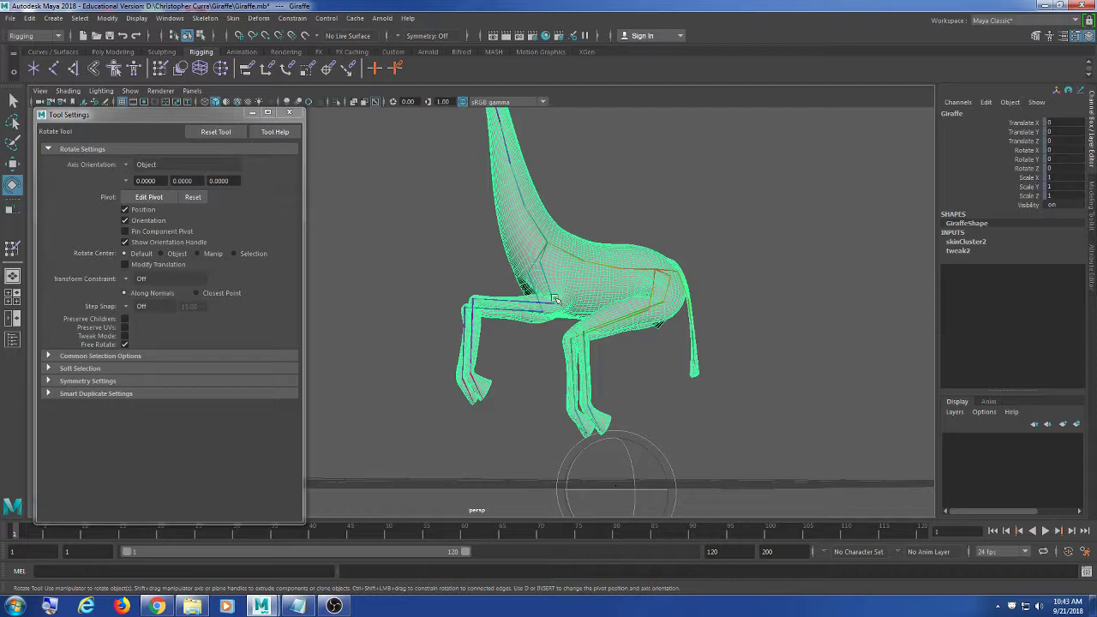
pyautogui.scroll(4, 580, 283)
pyautogui.scroll(3, 582, 247)
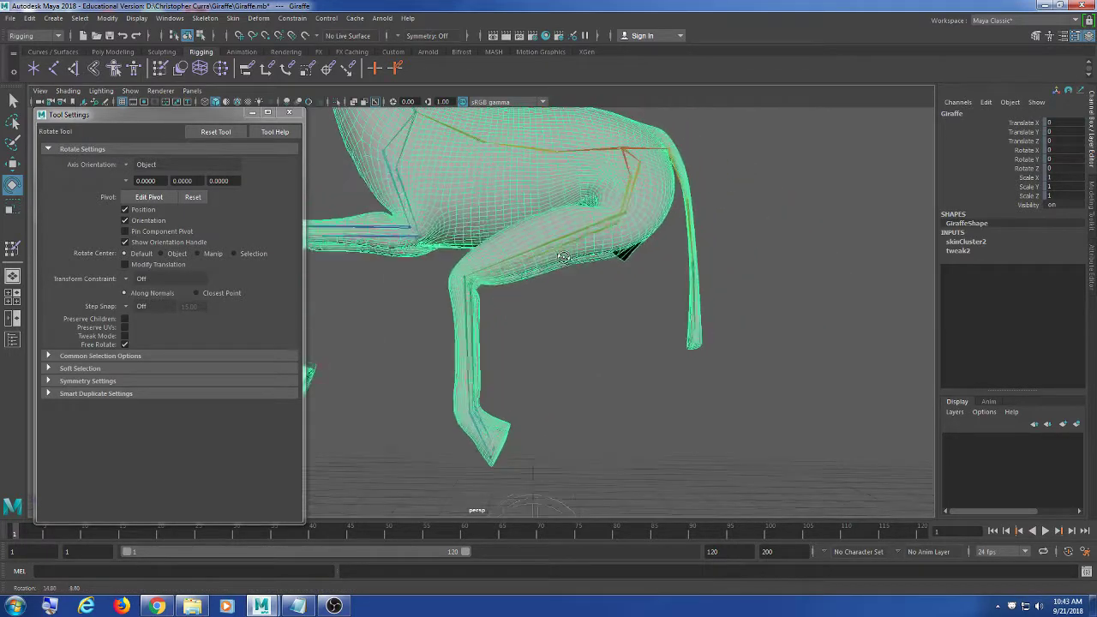
pyautogui.scroll(2, 580, 250)
pyautogui.scroll(-6, 580, 250)
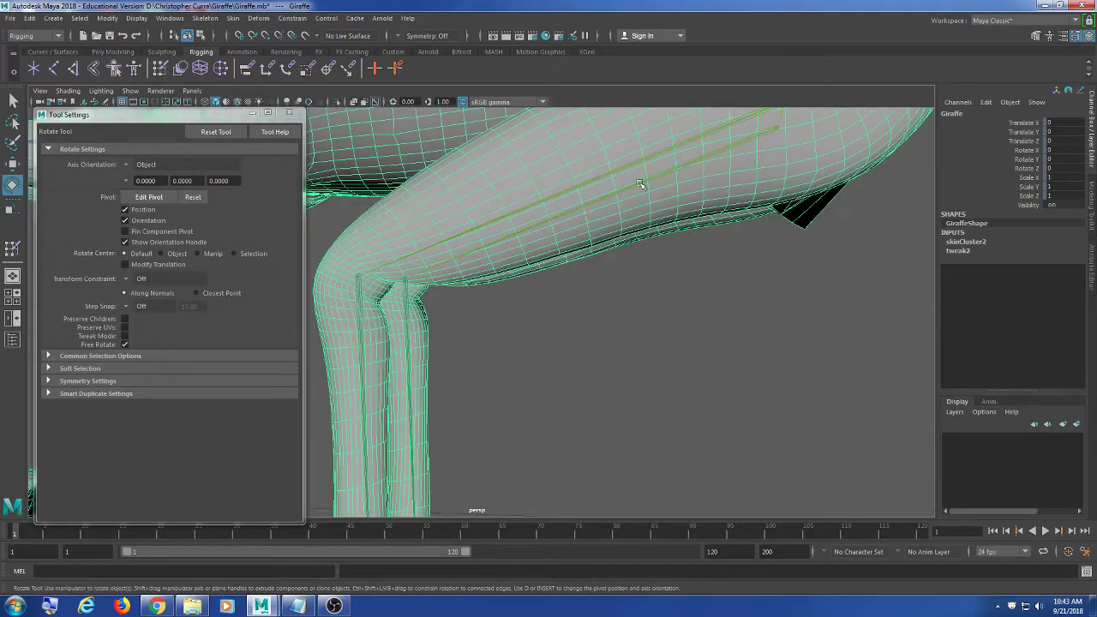
pyautogui.scroll(2, 692, 254)
pyautogui.scroll(5, 677, 257)
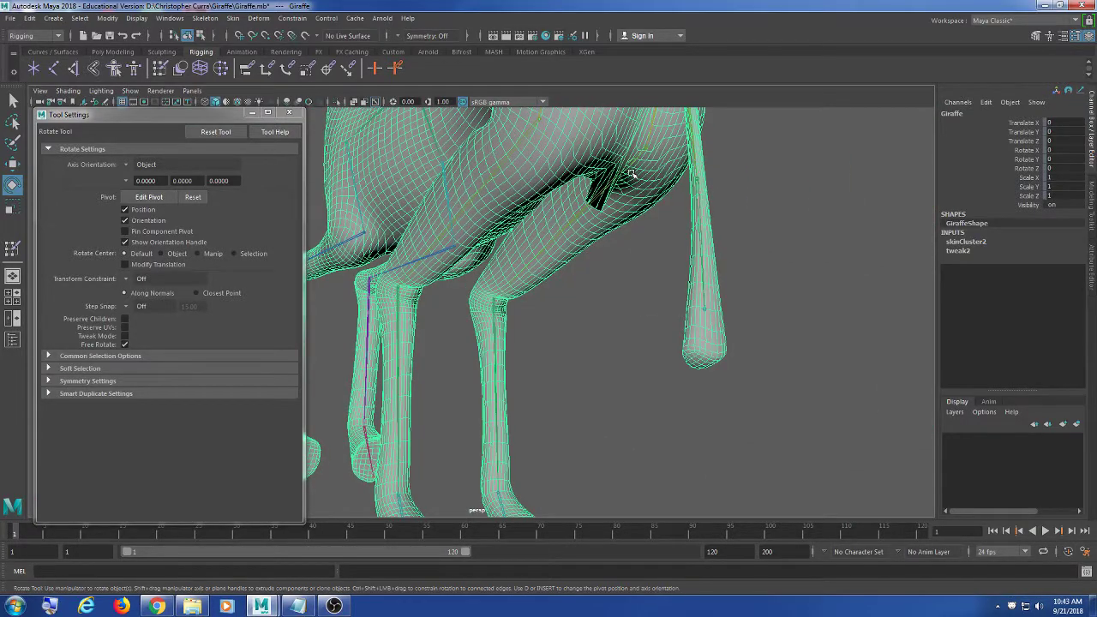
# Examine the mesh deformation under the rump and between the bent hind legs up close
pyautogui.click(631, 175)
pyautogui.scroll(-2, 608, 241)
pyautogui.keyDown('alt'); pyautogui.moveTo(632, 241); pyautogui.dragTo(521, 252); pyautogui.keyUp('alt')
pyautogui.keyDown('alt'); pyautogui.moveTo(521, 252); pyautogui.dragTo(574, 329, button='middle'); pyautogui.keyUp('alt')
pyautogui.scroll(2, 574, 329)
pyautogui.keyDown('alt'); pyautogui.moveTo(573, 329); pyautogui.dragTo(542, 275); pyautogui.keyUp('alt')
pyautogui.click(717, 252)
pyautogui.click(426, 233)
pyautogui.keyDown('alt'); pyautogui.moveTo(426, 232); pyautogui.dragTo(649, 299, button='middle'); pyautogui.keyUp('alt')
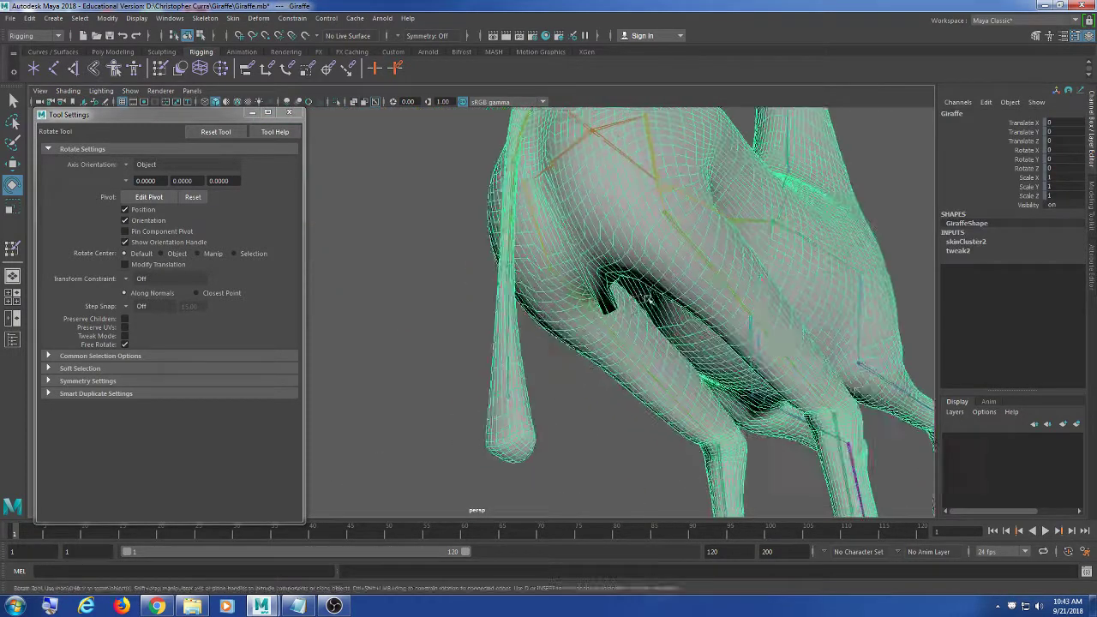
pyautogui.keyDown('alt'); pyautogui.moveTo(649, 299); pyautogui.dragTo(557, 272); pyautogui.keyUp('alt')
pyautogui.scroll(3, 558, 272)
pyautogui.keyDown('alt'); pyautogui.moveTo(557, 272); pyautogui.dragTo(512, 323, button='middle'); pyautogui.keyUp('alt')
pyautogui.scroll(2, 511, 323)
pyautogui.keyDown('alt'); pyautogui.moveTo(511, 323); pyautogui.dragTo(639, 272); pyautogui.keyUp('alt')
pyautogui.click(618, 311)
pyautogui.click(551, 485)
pyautogui.keyDown('alt'); pyautogui.moveTo(607, 374); pyautogui.dragTo(612, 341); pyautogui.keyUp('alt')
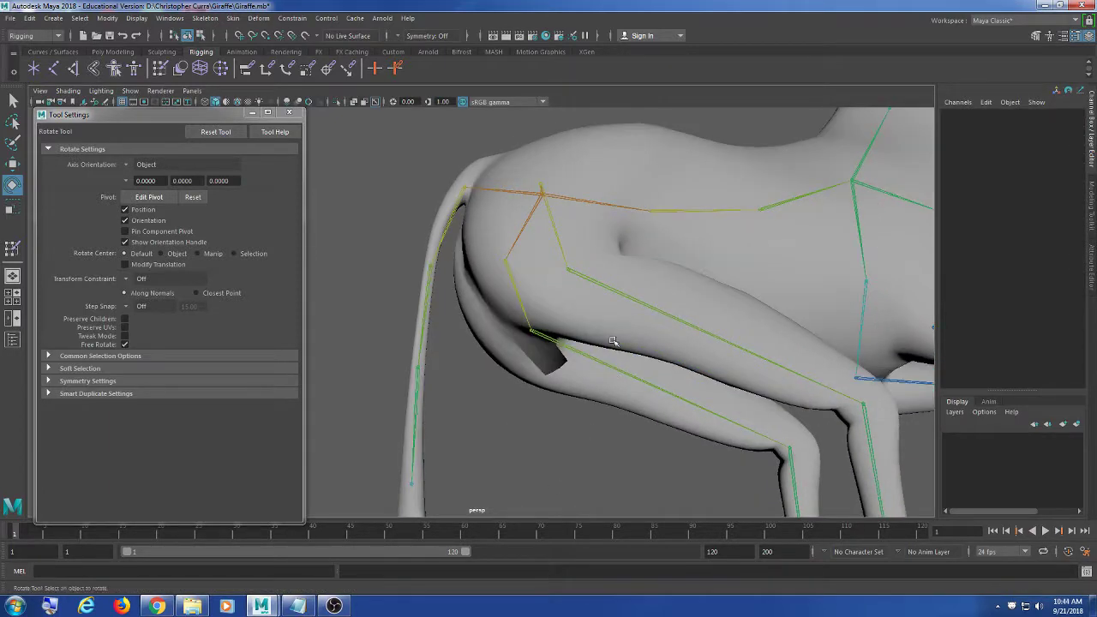
# Select hip joints BLreg1 and BLleg1 in turn to check their positions beside the distorted flap under the rump
pyautogui.click(622, 294)
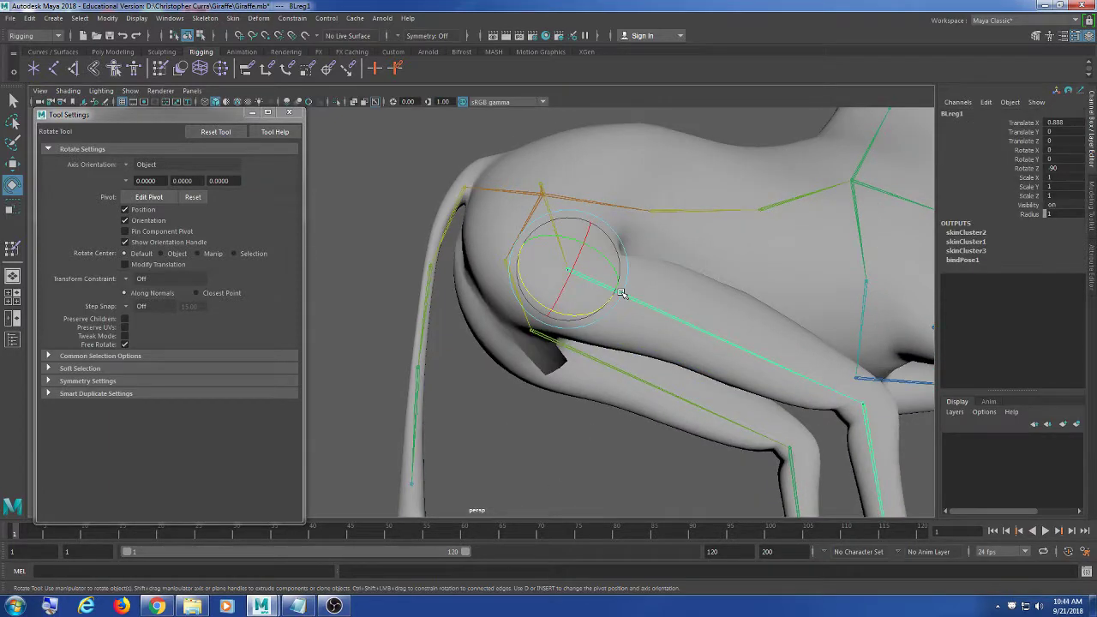
pyautogui.click(598, 415)
pyautogui.scroll(3, 595, 413)
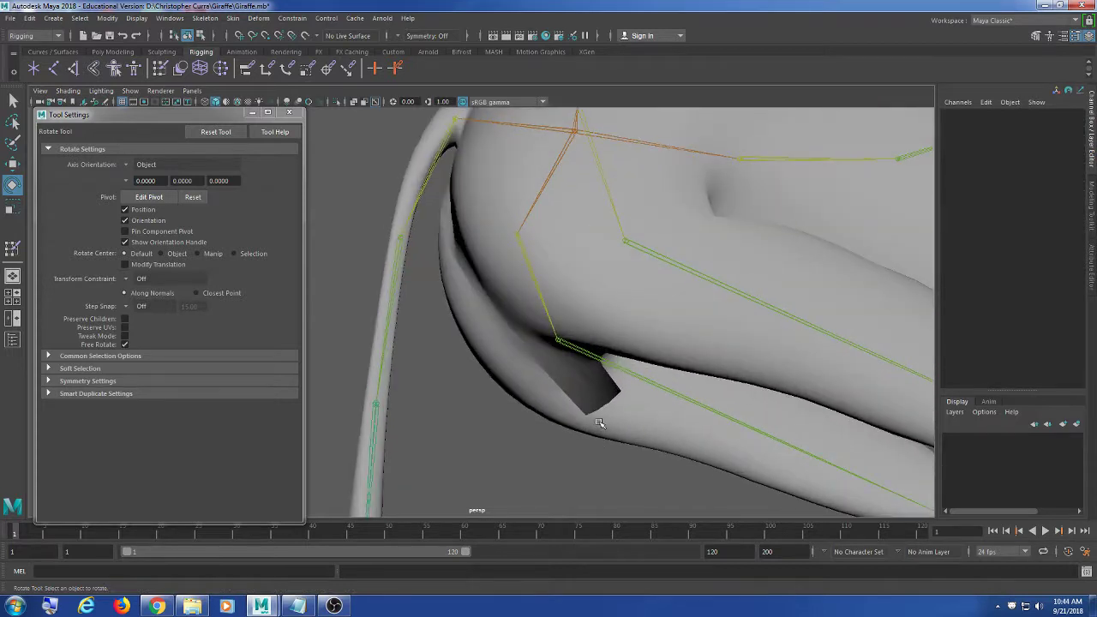
pyautogui.click(650, 383)
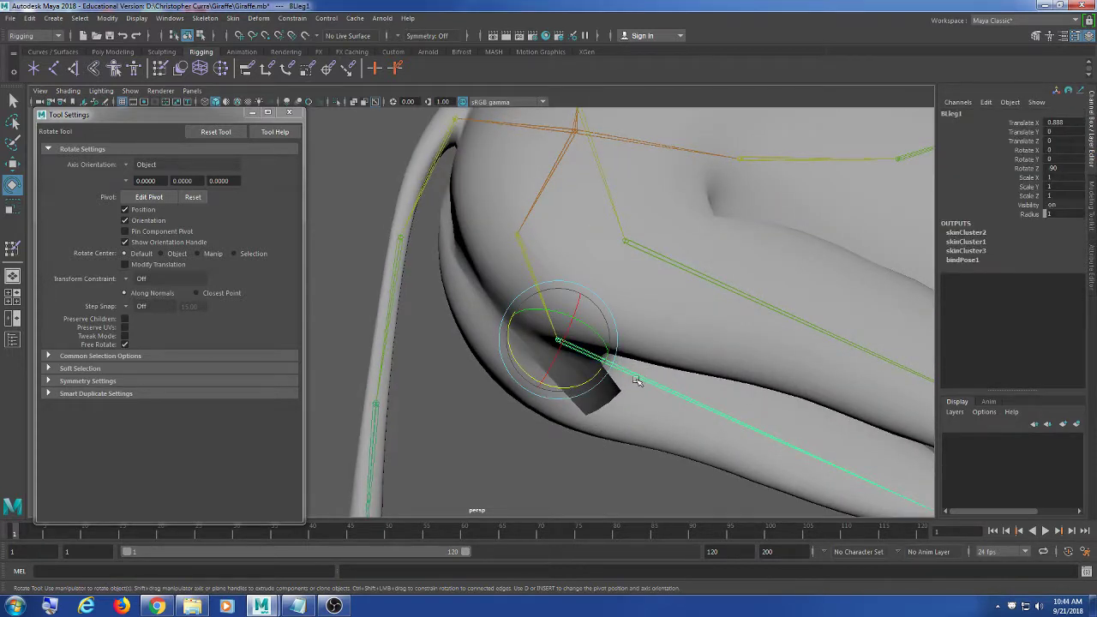
pyautogui.click(592, 454)
pyautogui.scroll(2, 588, 430)
# Switch the giraffe mesh to vertex mode and select the vertices of the flap protruding beneath the rump
pyautogui.click(587, 421)
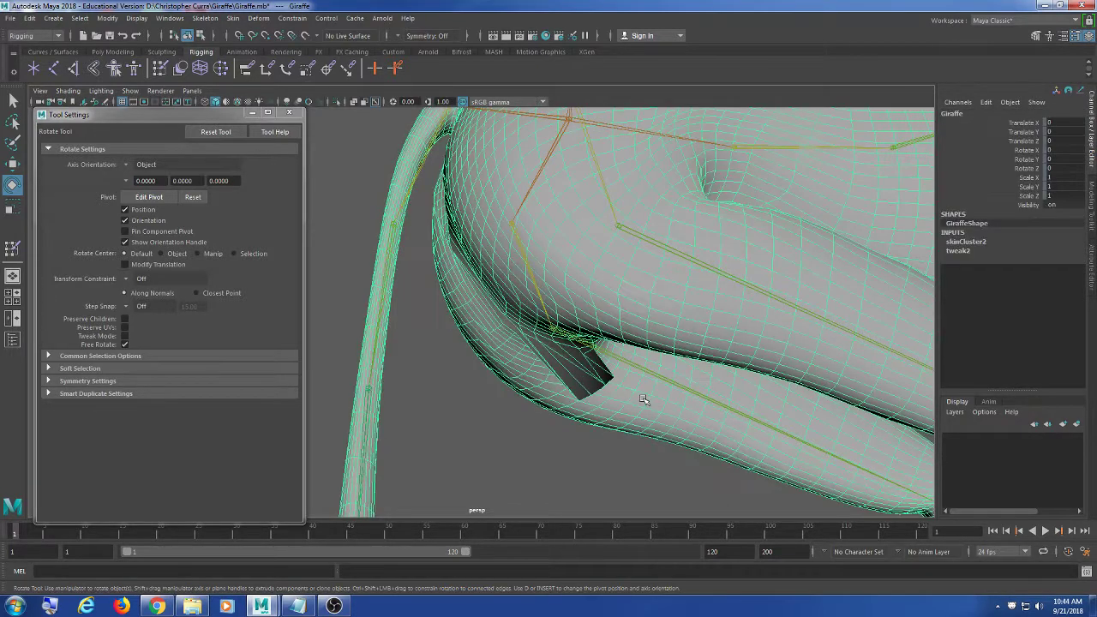
pyautogui.scroll(2, 574, 368)
pyautogui.scroll(3, 565, 342)
pyautogui.moveTo(557, 276); pyautogui.dragTo(506, 280, button='right')
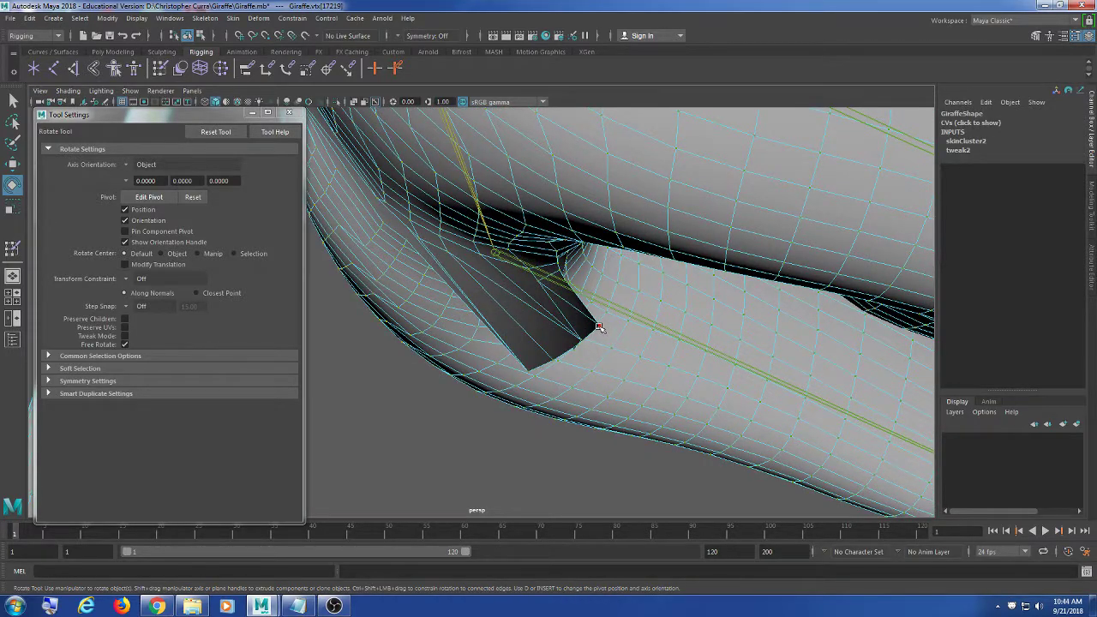
pyautogui.moveTo(598, 330)
pyautogui.keyDown('alt'); pyautogui.mouseDown()
pyautogui.moveTo(519, 333)
pyautogui.moveTo(443, 363)
pyautogui.moveTo(625, 306)
pyautogui.moveTo(627, 317)
pyautogui.moveTo(656, 310)
pyautogui.moveTo(583, 323)
pyautogui.mouseUp(); pyautogui.keyUp('alt')
pyautogui.scroll(-4, 583, 322)
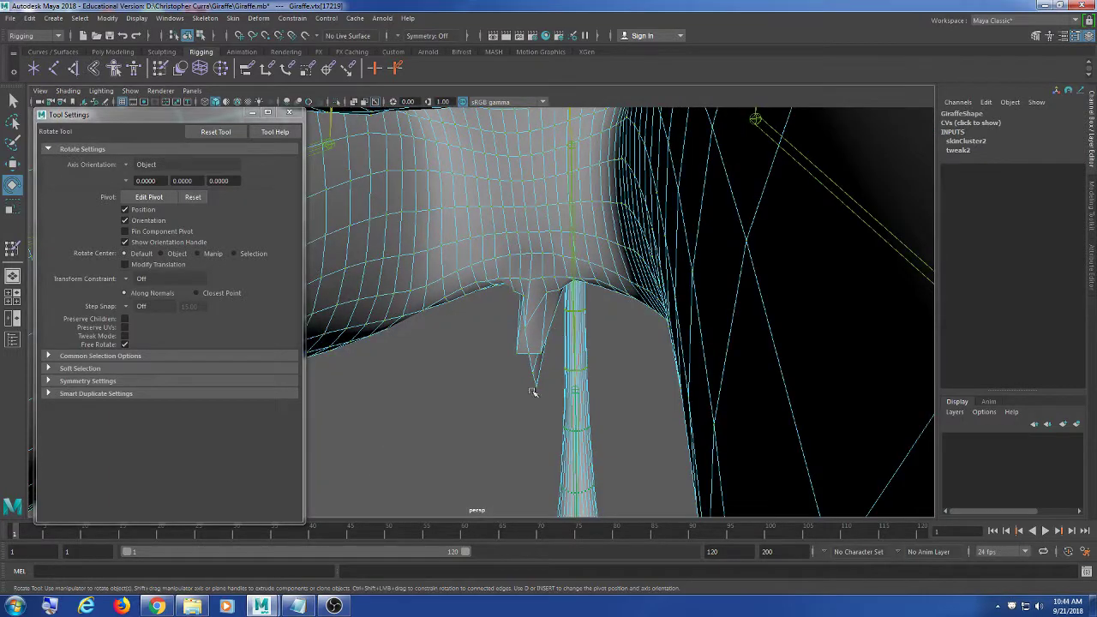
pyautogui.moveTo(507, 312); pyautogui.dragTo(549, 415)
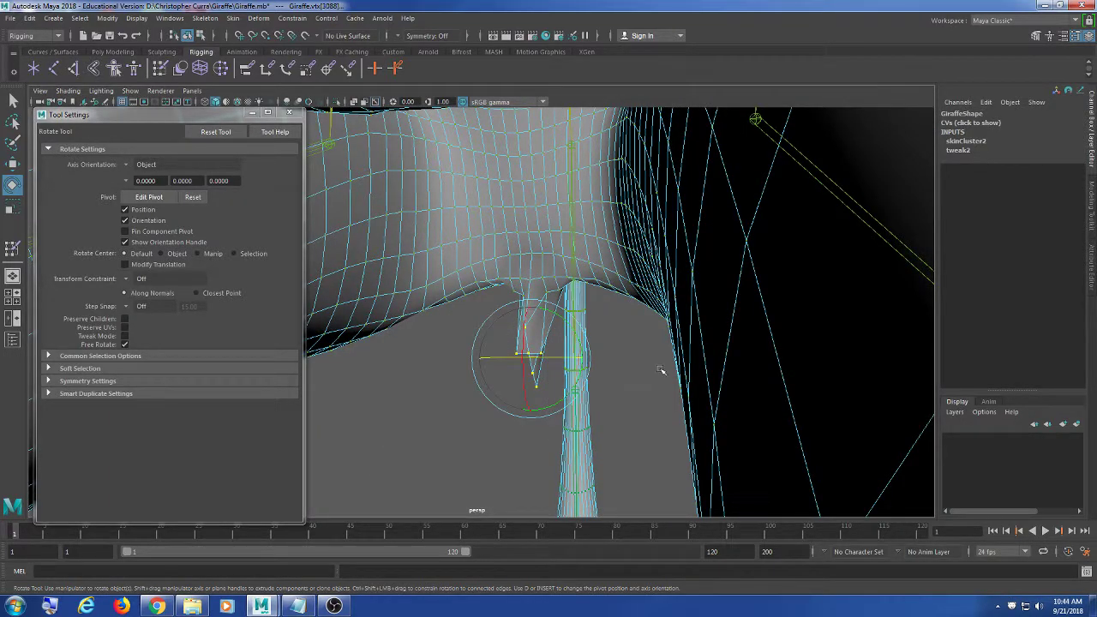
# Open the Component Editor for the selected vertices and place it beside the distorted area
pyautogui.click(169, 18)
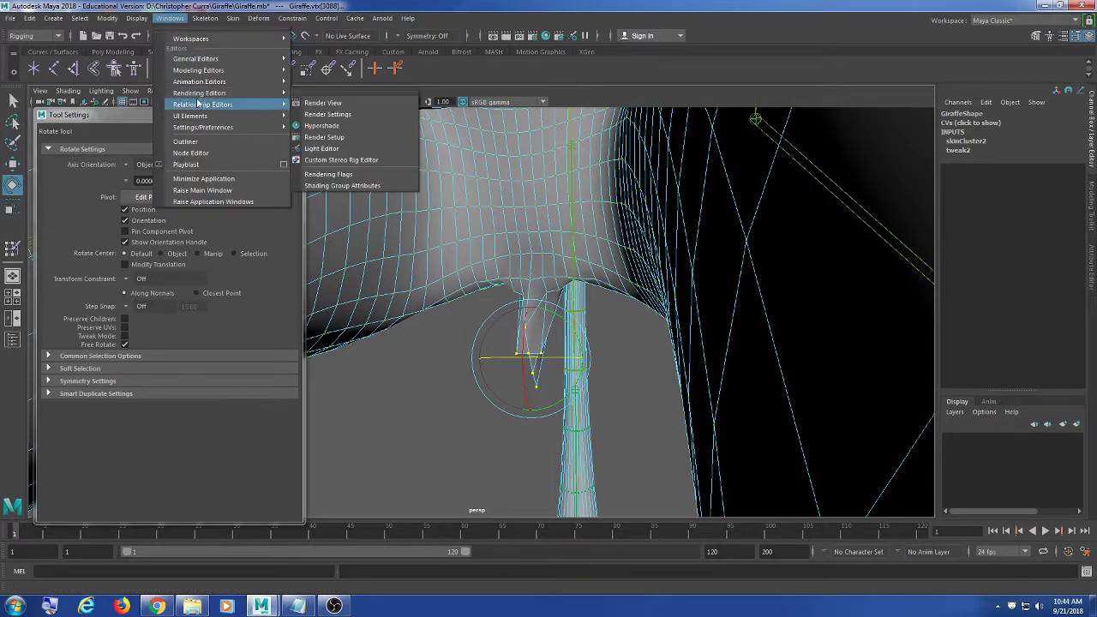
pyautogui.moveTo(274, 58)
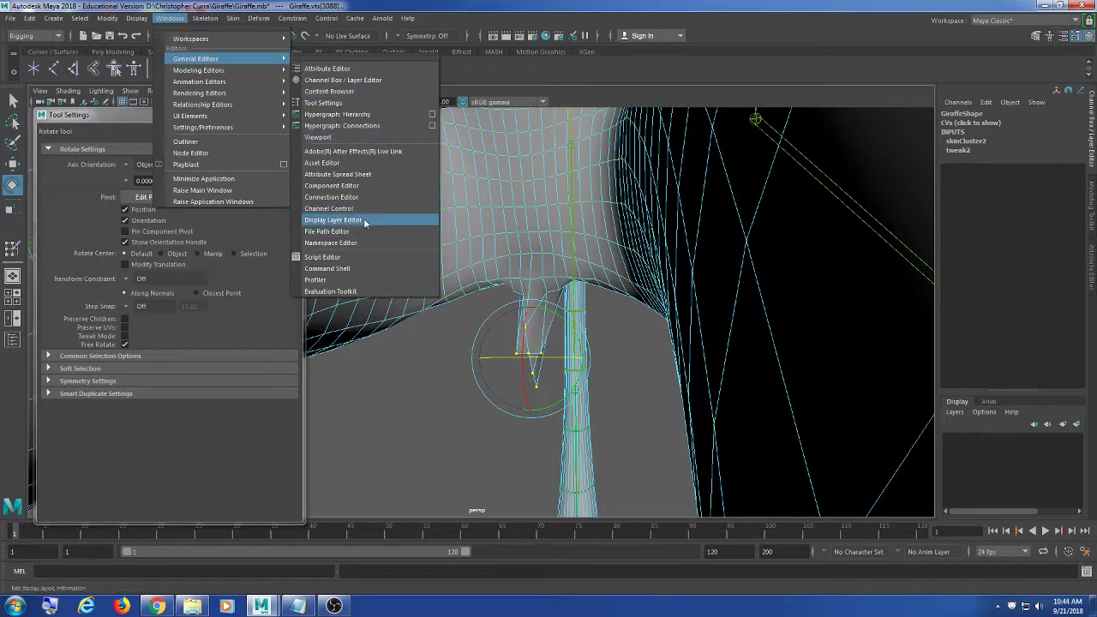
pyautogui.click(361, 186)
pyautogui.moveTo(547, 65); pyautogui.dragTo(753, 91)
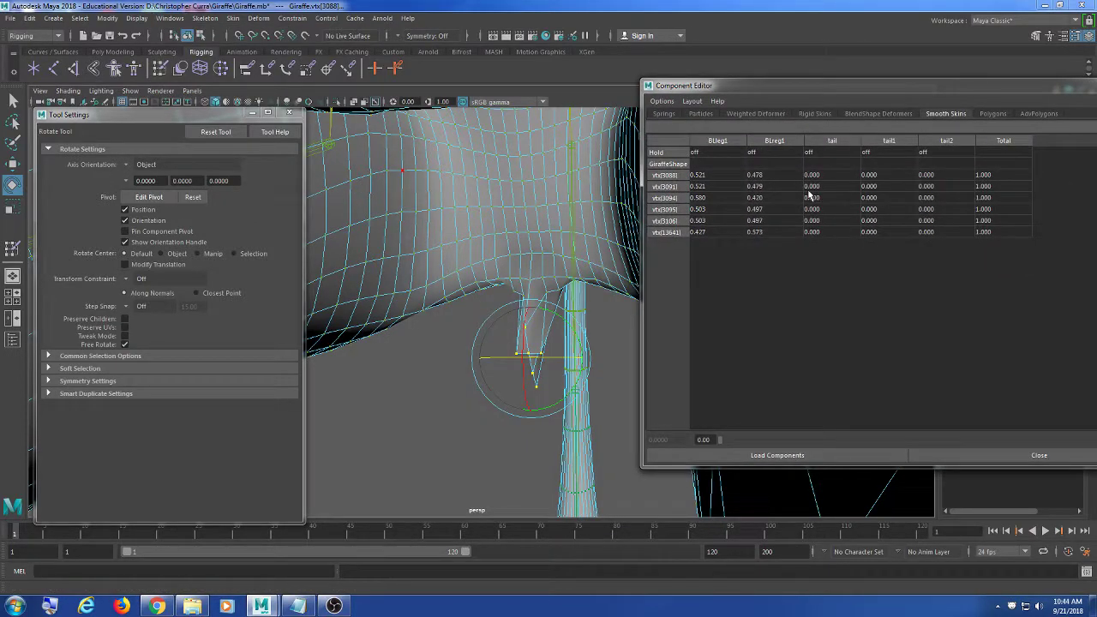
# Try setting the selected vertices' BLleg1 and BLreg1 skin weights to 0.5, and undo the weight change
pyautogui.click(715, 176)
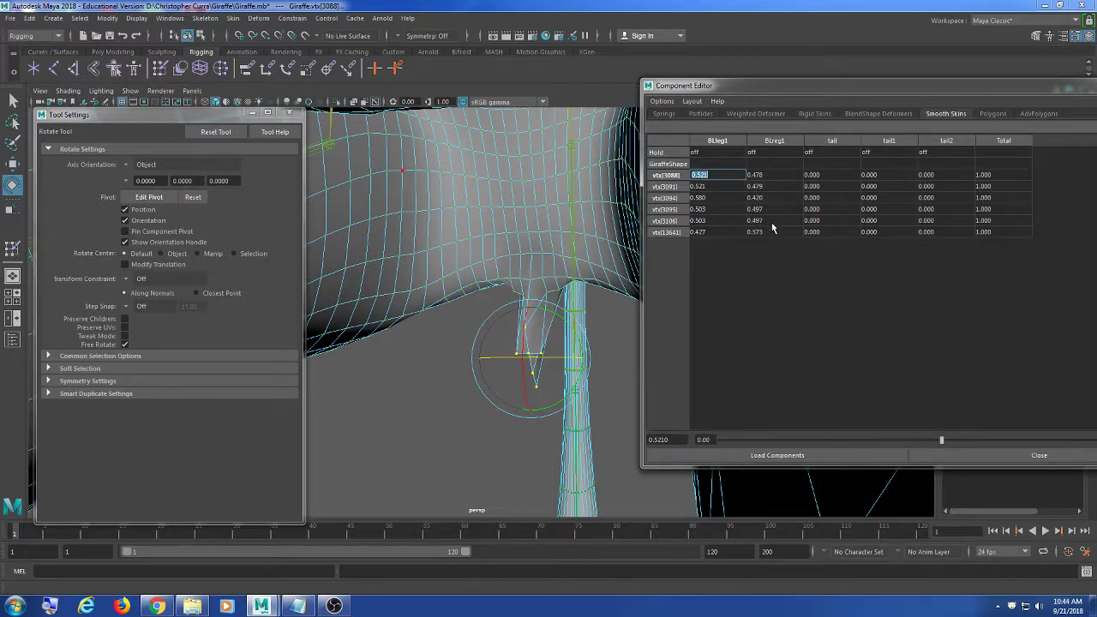
pyautogui.keyDown('shift'); pyautogui.click(771, 232); pyautogui.keyUp('shift')
pyautogui.write('.5')
pyautogui.press('Return')
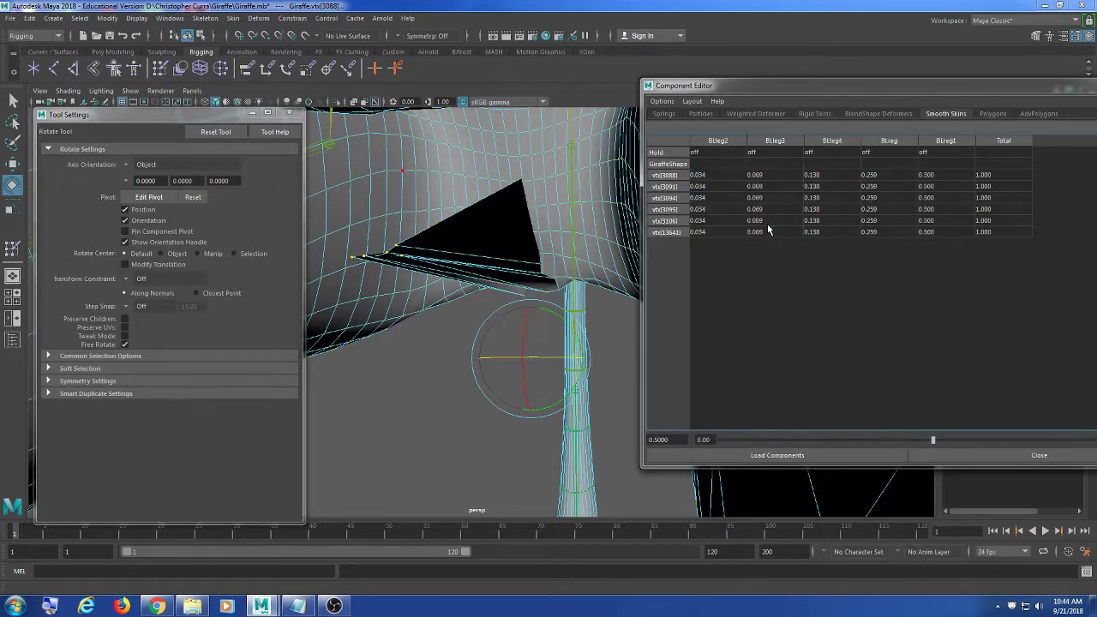
pyautogui.moveTo(494, 282)
pyautogui.keyDown('alt'); pyautogui.mouseDown()
pyautogui.moveTo(451, 269)
pyautogui.moveTo(407, 445)
pyautogui.moveTo(519, 399)
pyautogui.moveTo(539, 422)
pyautogui.moveTo(375, 346)
pyautogui.moveTo(409, 375)
pyautogui.moveTo(437, 367)
pyautogui.mouseUp(); pyautogui.keyUp('alt')
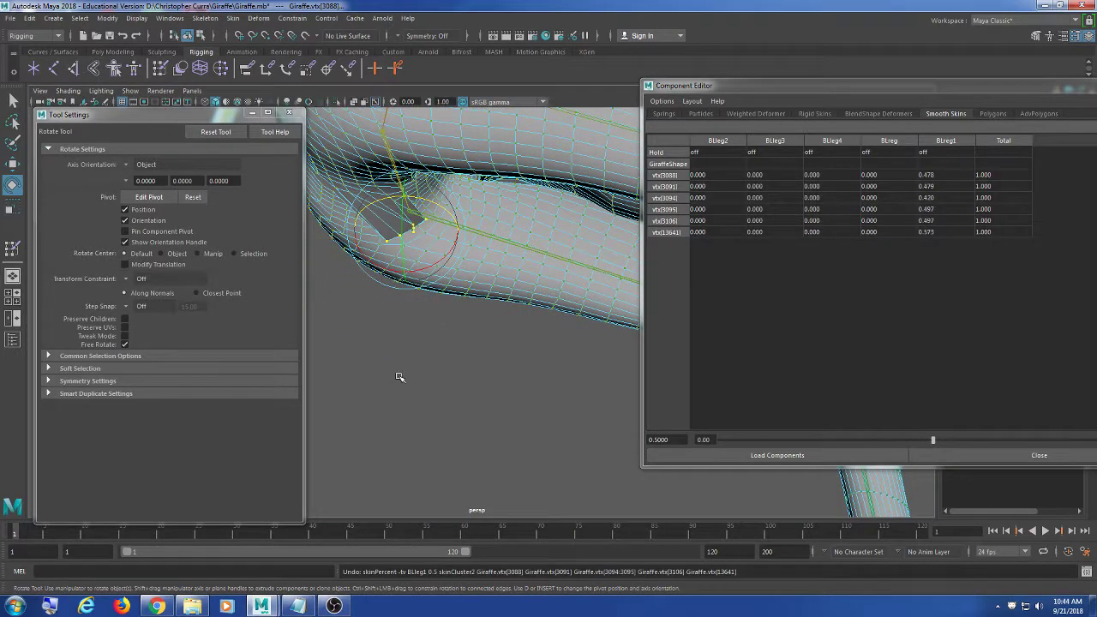
pyautogui.hotkey('ctrl', 'z')
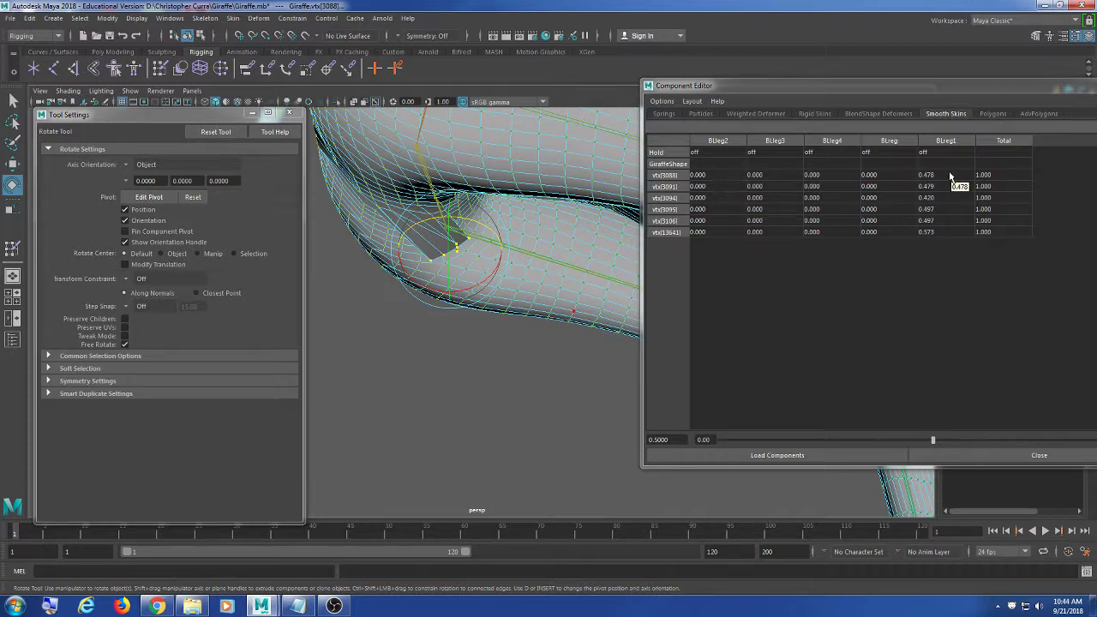
# Examine the BLleg1 and BLreg1 smooth skin weights of the selected flap vertices against the area beneath the rump
pyautogui.click(911, 111)
pyautogui.click(944, 114)
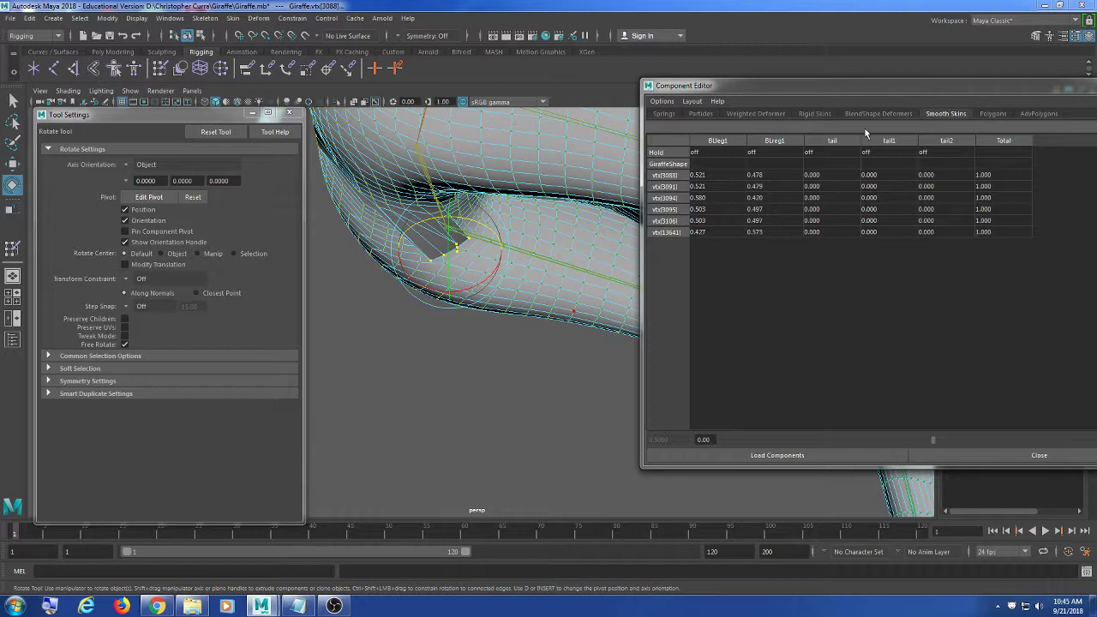
pyautogui.keyDown('alt'); pyautogui.moveTo(506, 257); pyautogui.dragTo(482, 393); pyautogui.keyUp('alt')
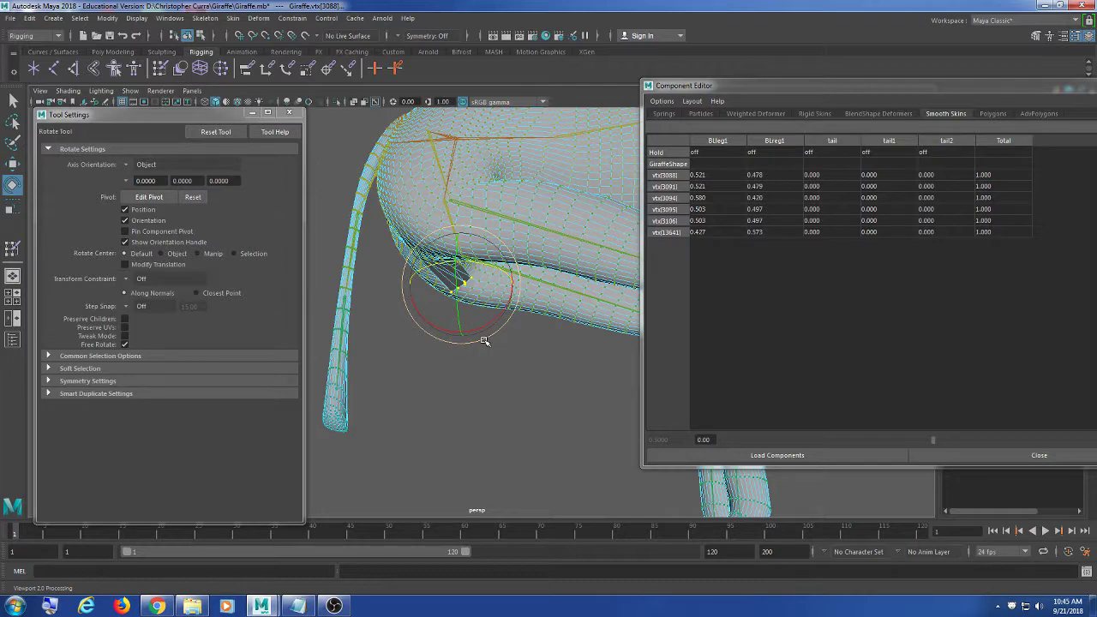
# Clear the vertex selection, return to object selection mode, and select the hind leg joint BLreg1
pyautogui.click(589, 348)
pyautogui.scroll(-5, 555, 295)
pyautogui.keyDown('alt'); pyautogui.moveTo(459, 248); pyautogui.dragTo(481, 283); pyautogui.keyUp('alt')
pyautogui.press('q')
pyautogui.click(525, 304)
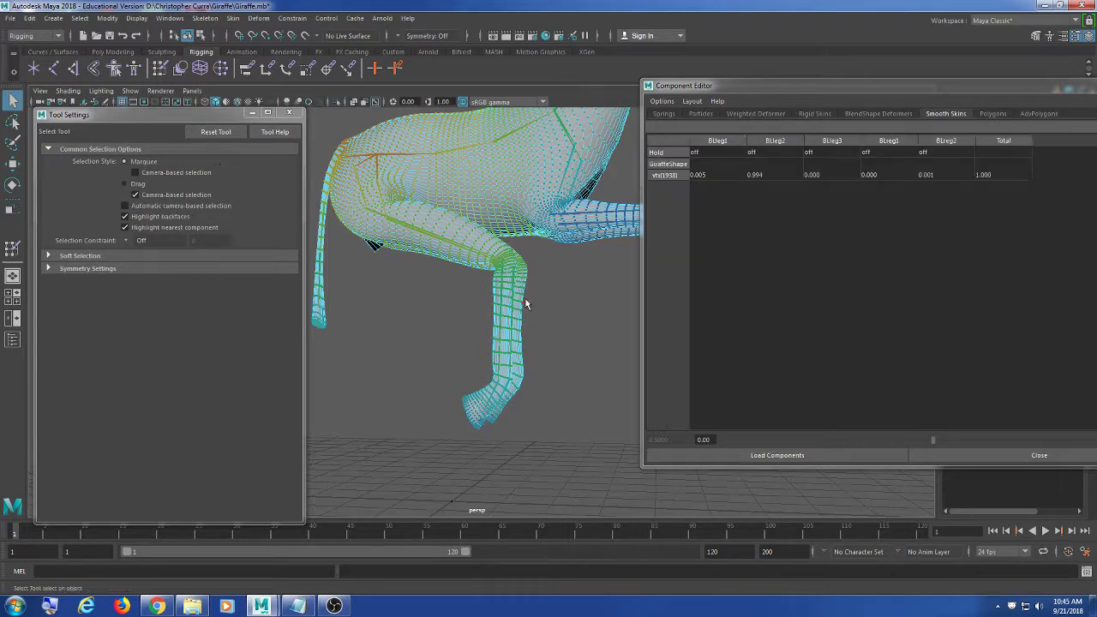
pyautogui.click(531, 242)
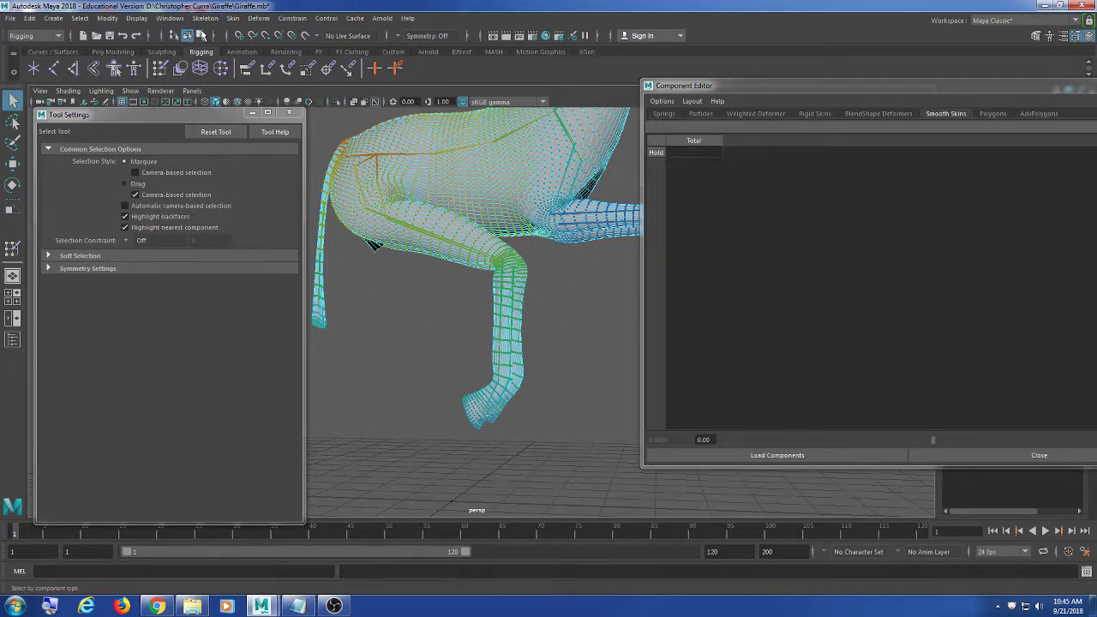
pyautogui.click(187, 35)
pyautogui.click(439, 387)
pyautogui.click(429, 232)
pyautogui.keyDown('alt'); pyautogui.moveTo(429, 231); pyautogui.dragTo(421, 255); pyautogui.keyUp('alt')
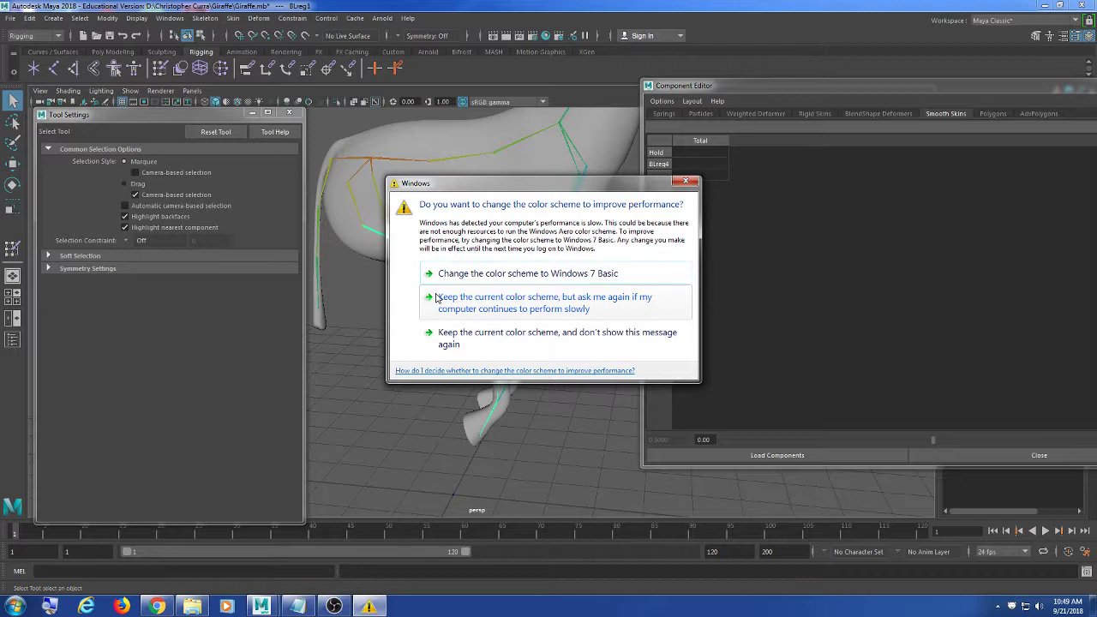
# Change the color scheme to Windows 7 Basic and close the Tool Settings and Component Editor windows
pyautogui.click(531, 269)
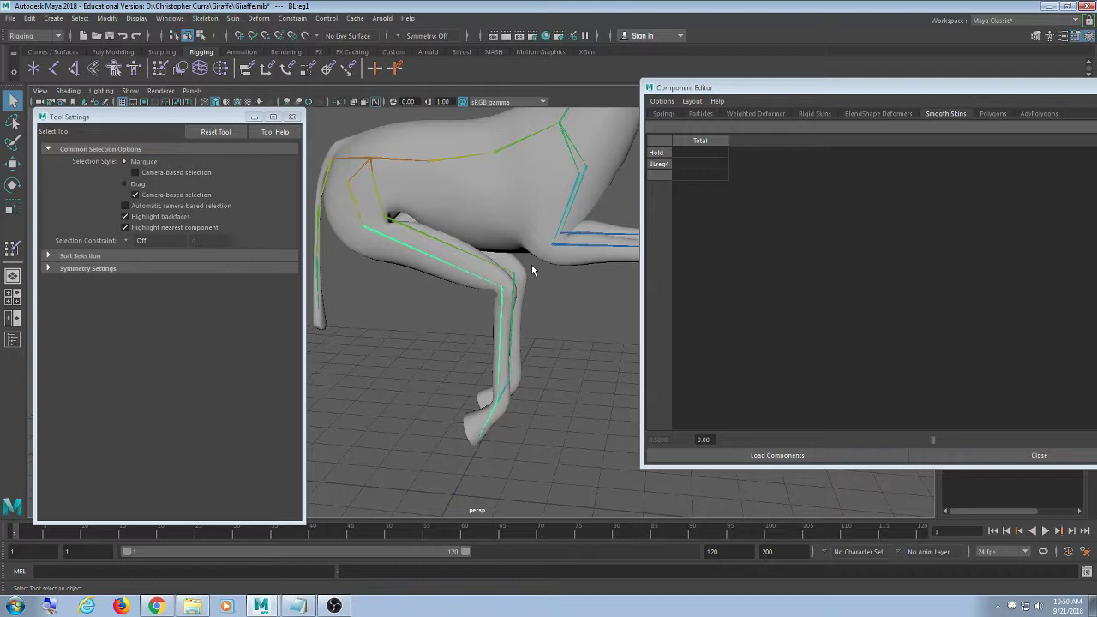
pyautogui.click(291, 117)
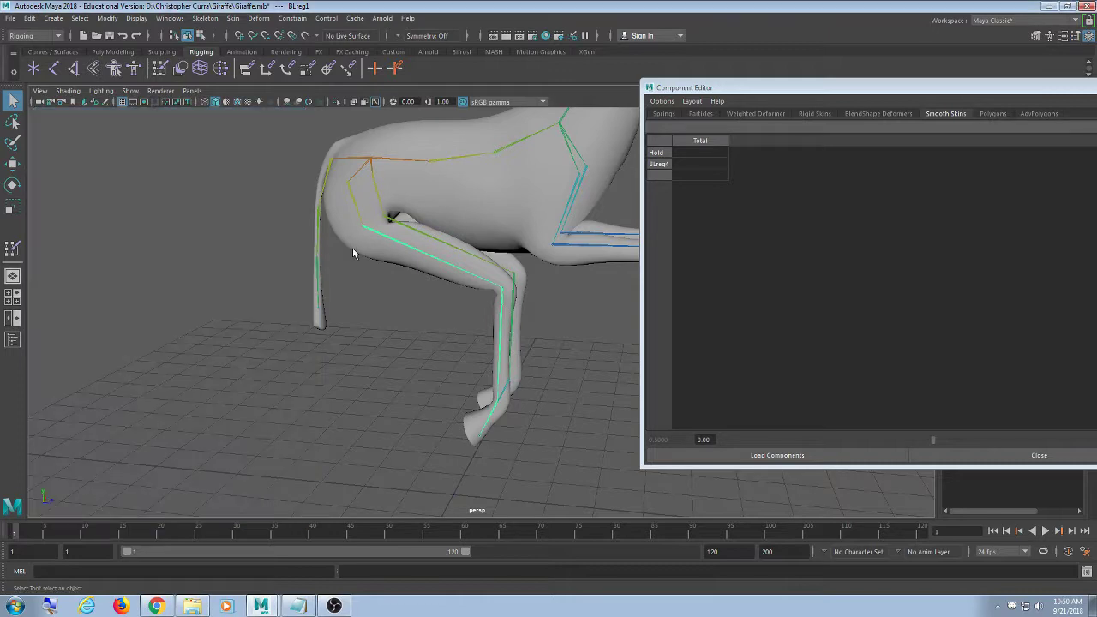
pyautogui.moveTo(885, 92); pyautogui.dragTo(533, 83)
pyautogui.click(812, 83)
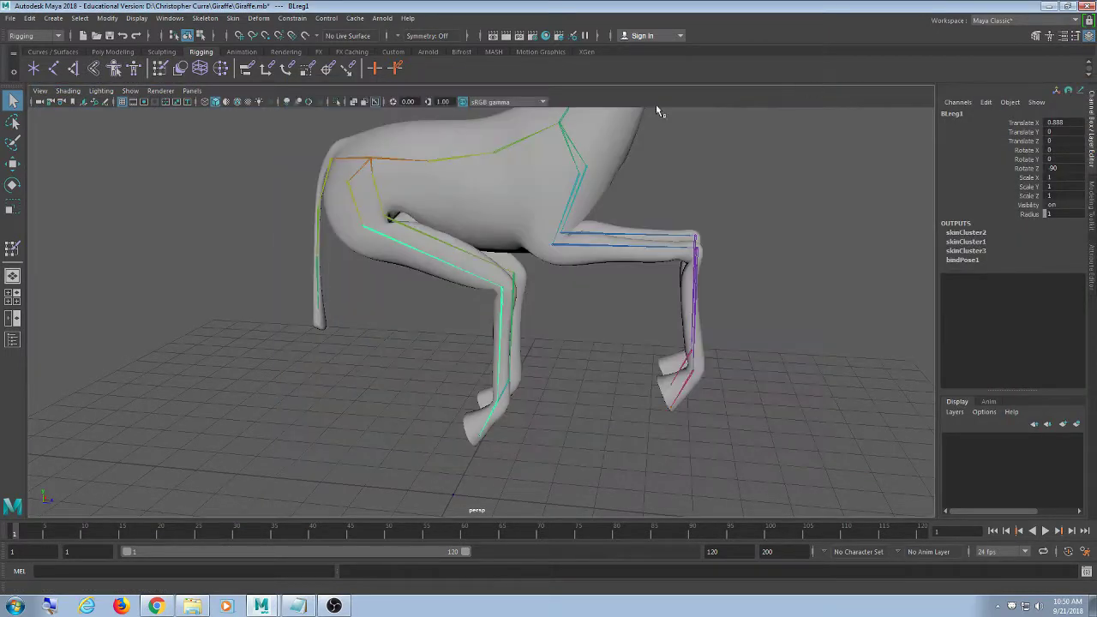
# Select the giraffe mesh and open the Mirror Skin Weights options beside the model
pyautogui.click(597, 206)
pyautogui.click(512, 209)
pyautogui.keyDown('alt'); pyautogui.moveTo(512, 204); pyautogui.dragTo(445, 232); pyautogui.keyUp('alt')
pyautogui.scroll(-2, 437, 226)
pyautogui.click(233, 18)
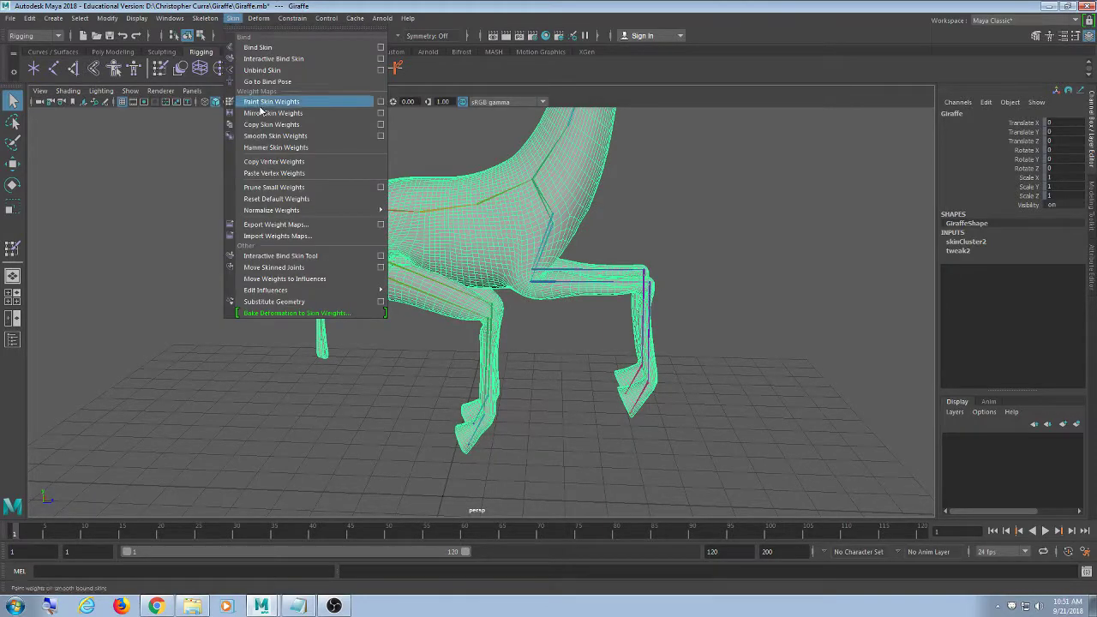
pyautogui.click(380, 115)
pyautogui.moveTo(600, 234); pyautogui.dragTo(668, 234)
# Select the front leg joint FLreg to check it, and reselect the giraffe mesh
pyautogui.moveTo(463, 257)
pyautogui.keyDown('alt'); pyautogui.mouseDown()
pyautogui.moveTo(506, 245)
pyautogui.moveTo(478, 253)
pyautogui.mouseUp(); pyautogui.keyUp('alt')
pyautogui.click(505, 243)
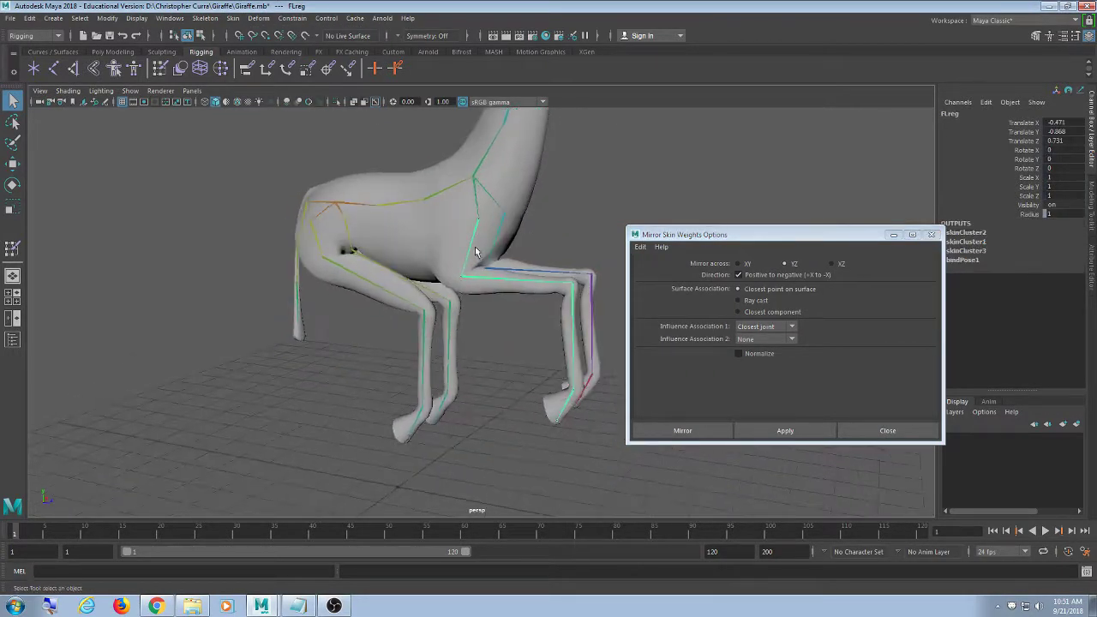
pyautogui.click(353, 167)
pyautogui.click(378, 201)
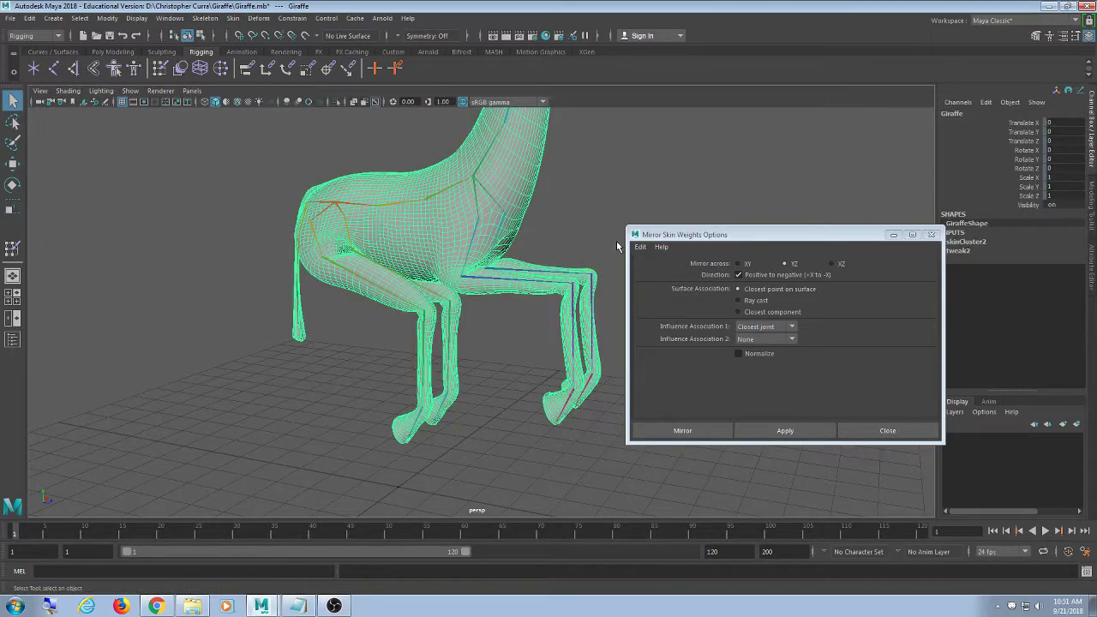
pyautogui.click(624, 172)
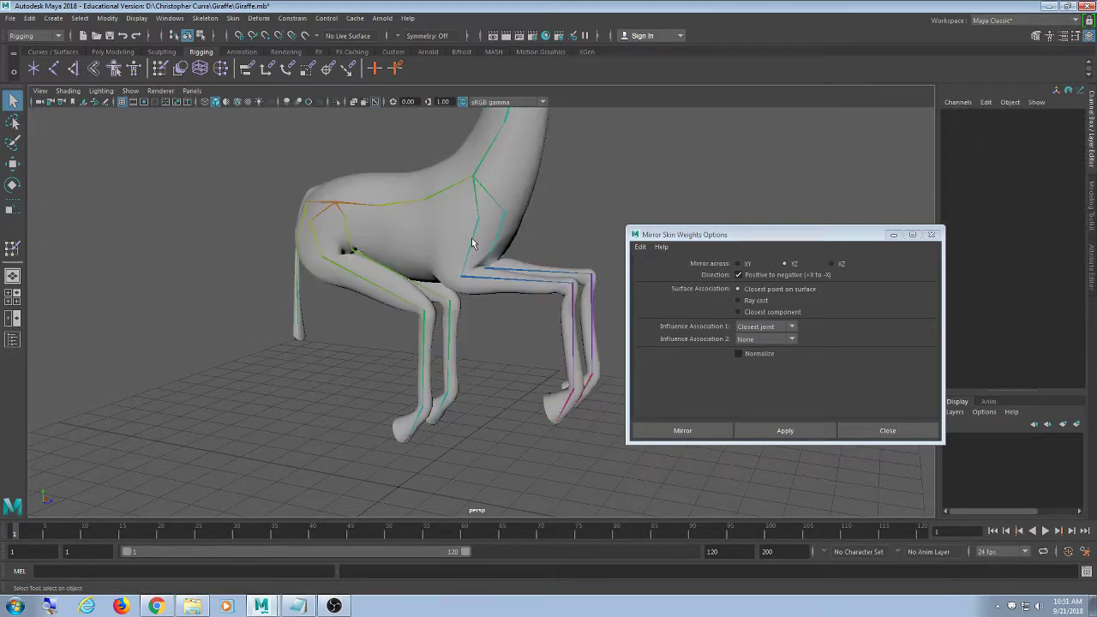
pyautogui.click(470, 274)
pyautogui.click(431, 232)
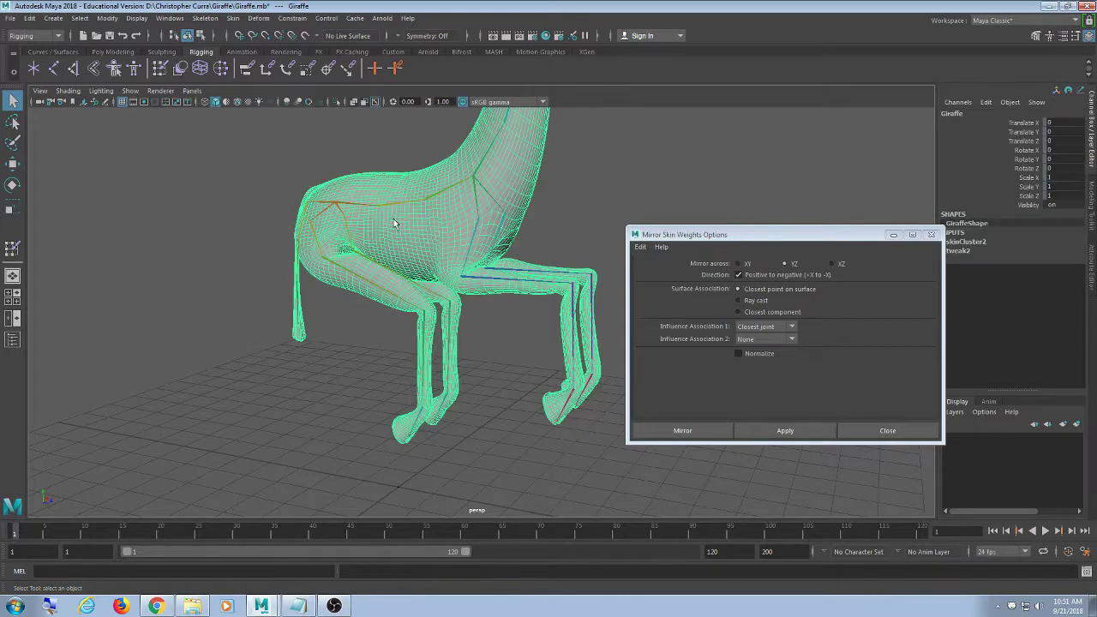
# Activate Paint Skin Weights on the giraffe mesh and examine the BLleg2 influence on the lower hind leg
pyautogui.click(161, 70)
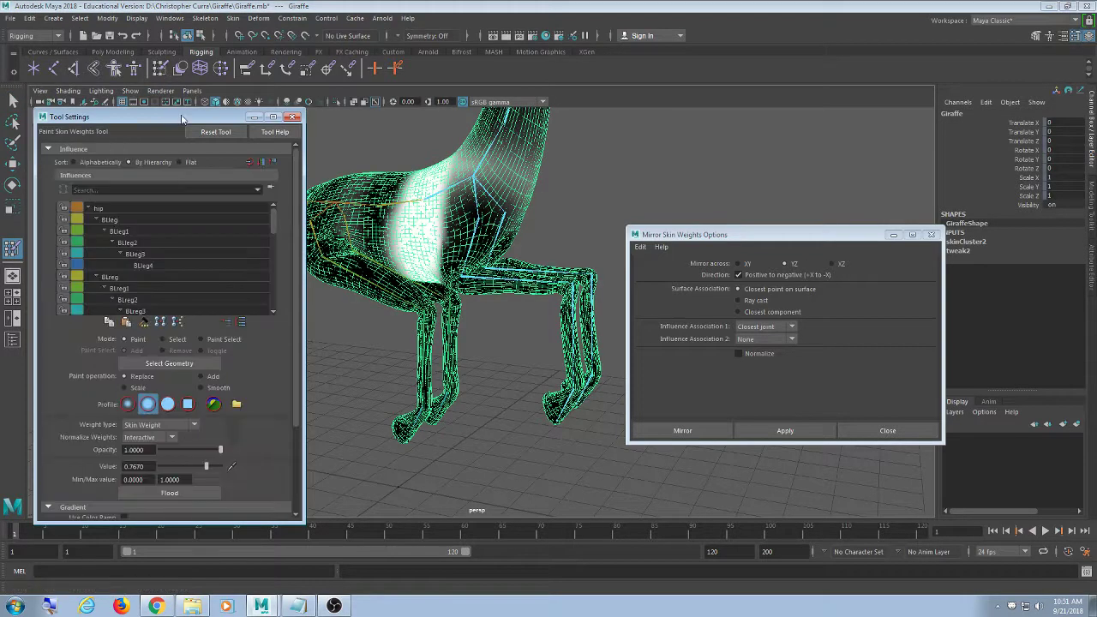
pyautogui.click(146, 243)
pyautogui.keyDown('alt'); pyautogui.moveTo(394, 283); pyautogui.dragTo(329, 282); pyautogui.keyUp('alt')
pyautogui.scroll(5, 518, 319)
pyautogui.keyDown('alt'); pyautogui.moveTo(521, 321); pyautogui.dragTo(406, 271, button='middle'); pyautogui.keyUp('alt')
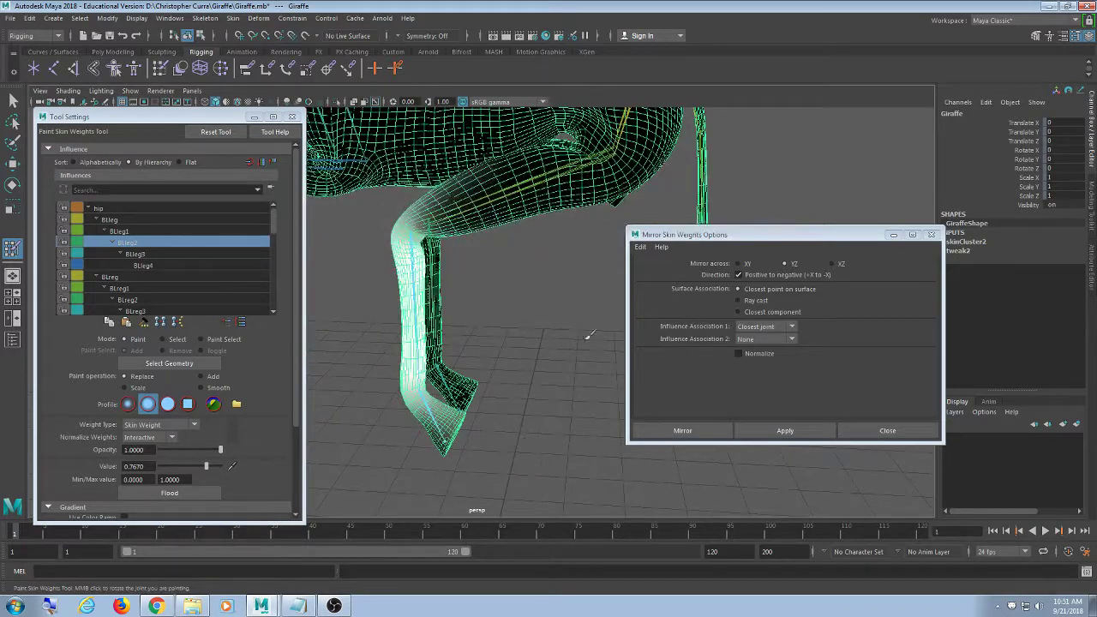
# Close the Mirror Skin Weights options and the paint tool settings, and return to the Select tool
pyautogui.moveTo(676, 237); pyautogui.dragTo(589, 247)
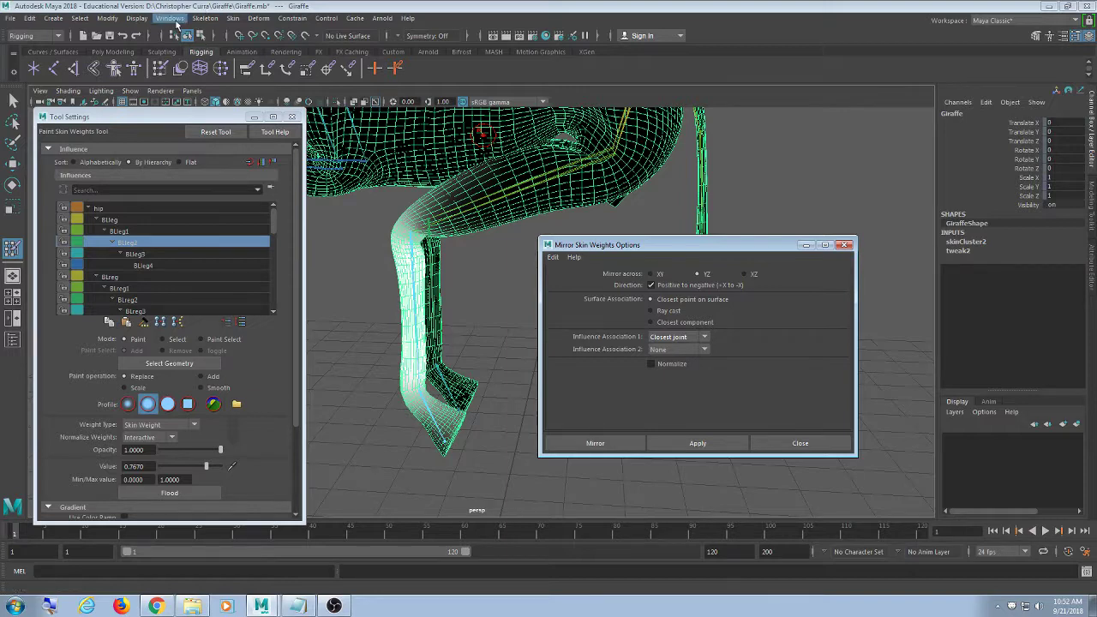
pyautogui.click(133, 108)
pyautogui.moveTo(133, 108); pyautogui.dragTo(133, 126)
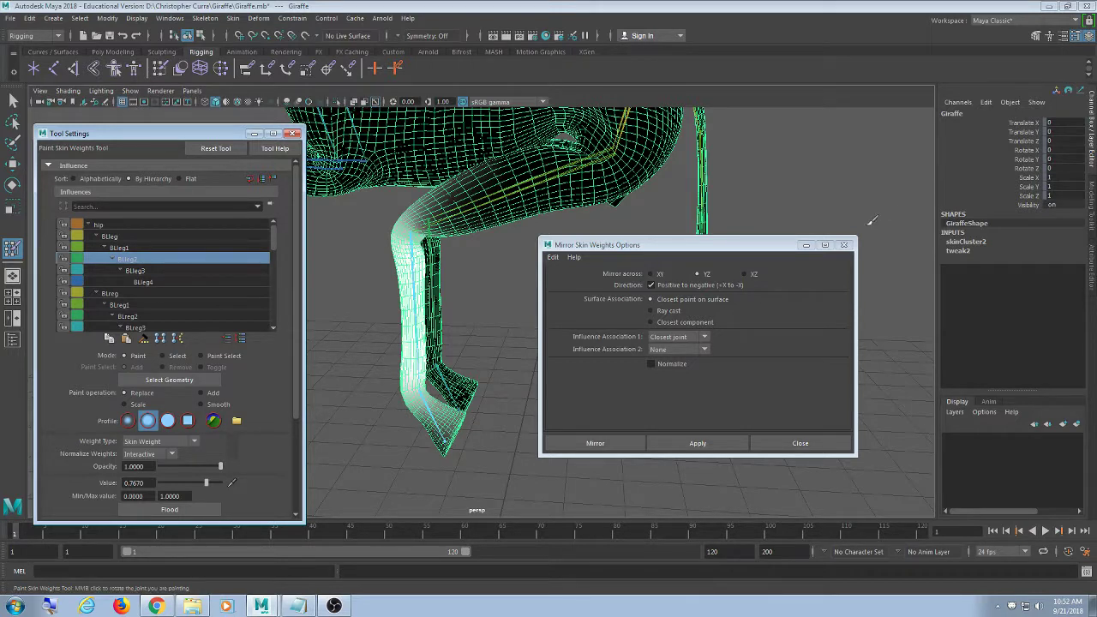
pyautogui.click(844, 247)
pyautogui.click(292, 133)
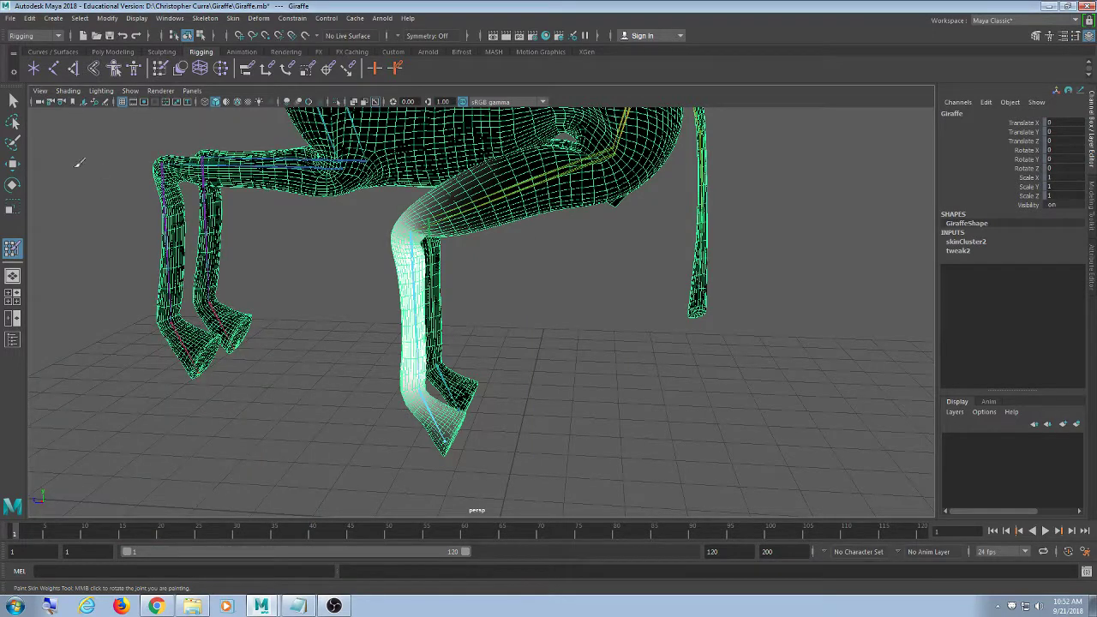
pyautogui.click(12, 101)
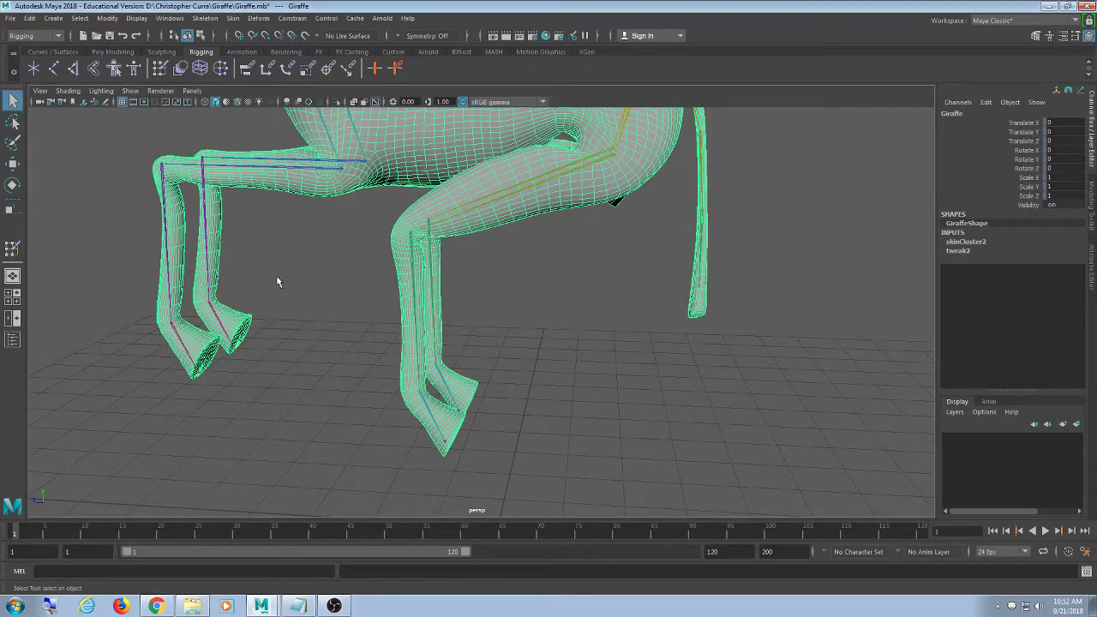
# Select the hip joint BLleg to check its position above the distorted flap
pyautogui.keyDown('alt'); pyautogui.moveTo(277, 281); pyautogui.dragTo(495, 321); pyautogui.keyUp('alt')
pyautogui.keyDown('alt'); pyautogui.moveTo(649, 238); pyautogui.dragTo(623, 169); pyautogui.keyUp('alt')
pyautogui.click(620, 191)
pyautogui.keyDown('alt'); pyautogui.moveTo(617, 206); pyautogui.dragTo(616, 216); pyautogui.keyUp('alt')
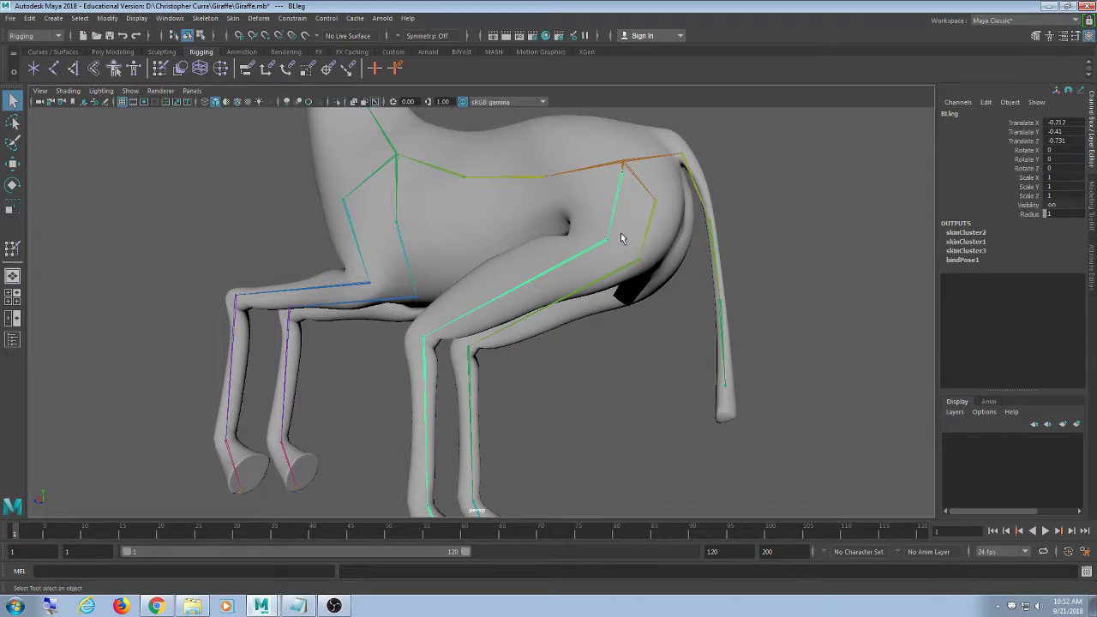
# Reopen Paint Skin Weights on the giraffe mesh and display the hip joint's influence around the rump
pyautogui.click(618, 238)
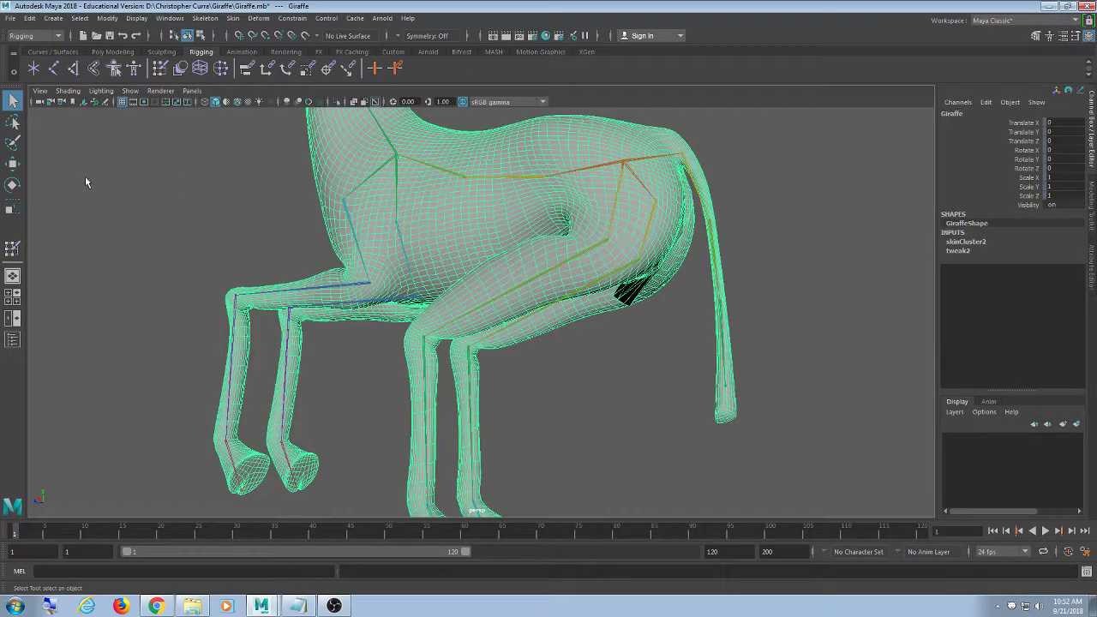
pyautogui.doubleClick(160, 70)
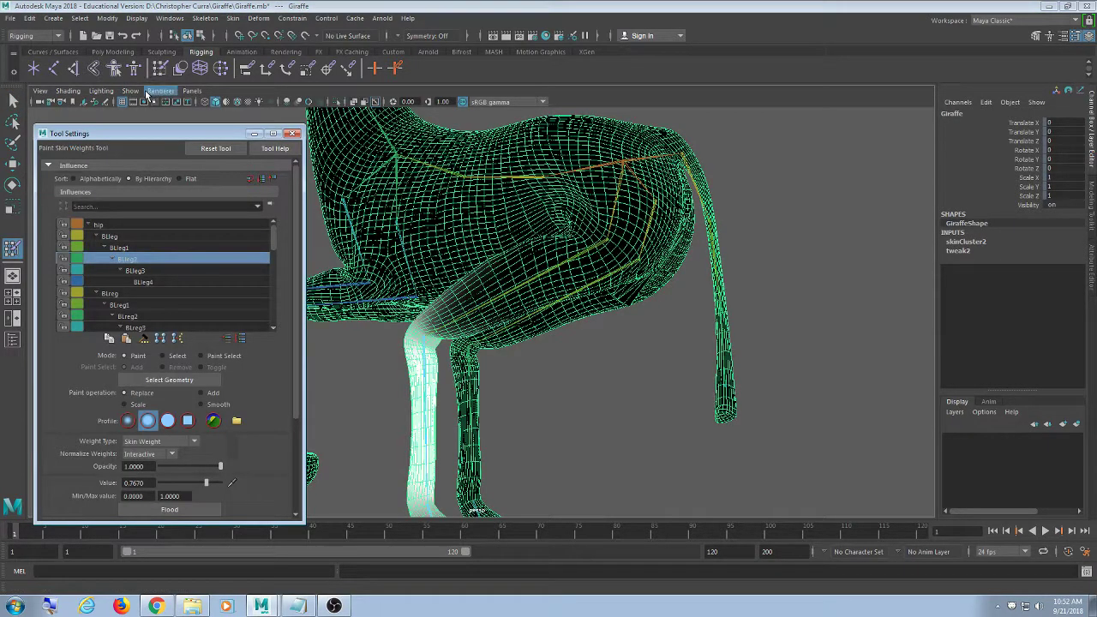
pyautogui.click(131, 237)
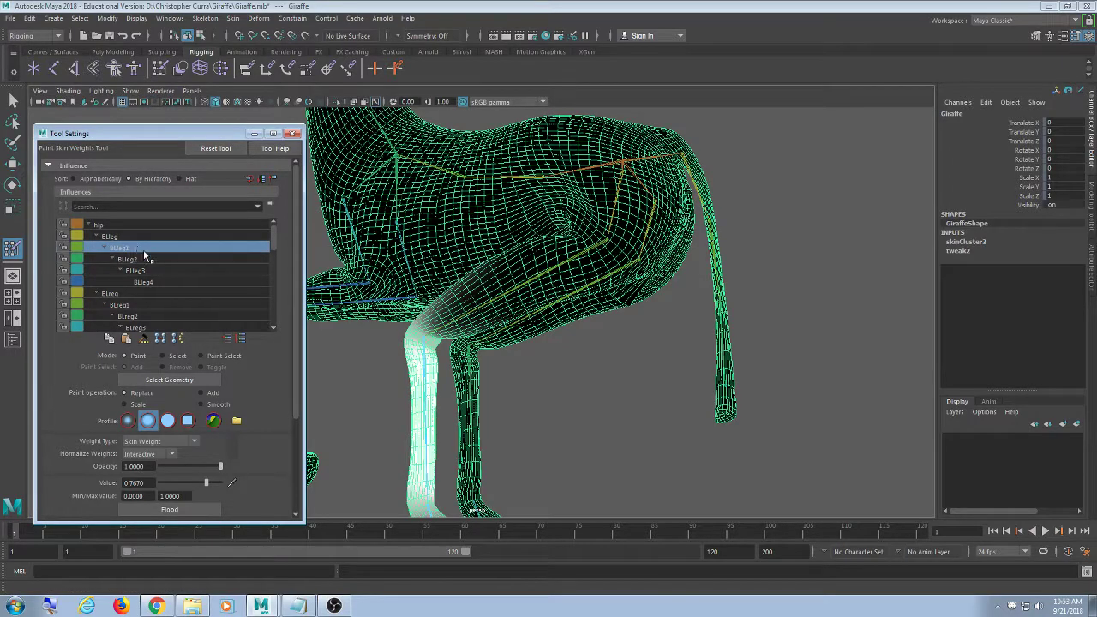
pyautogui.click(122, 226)
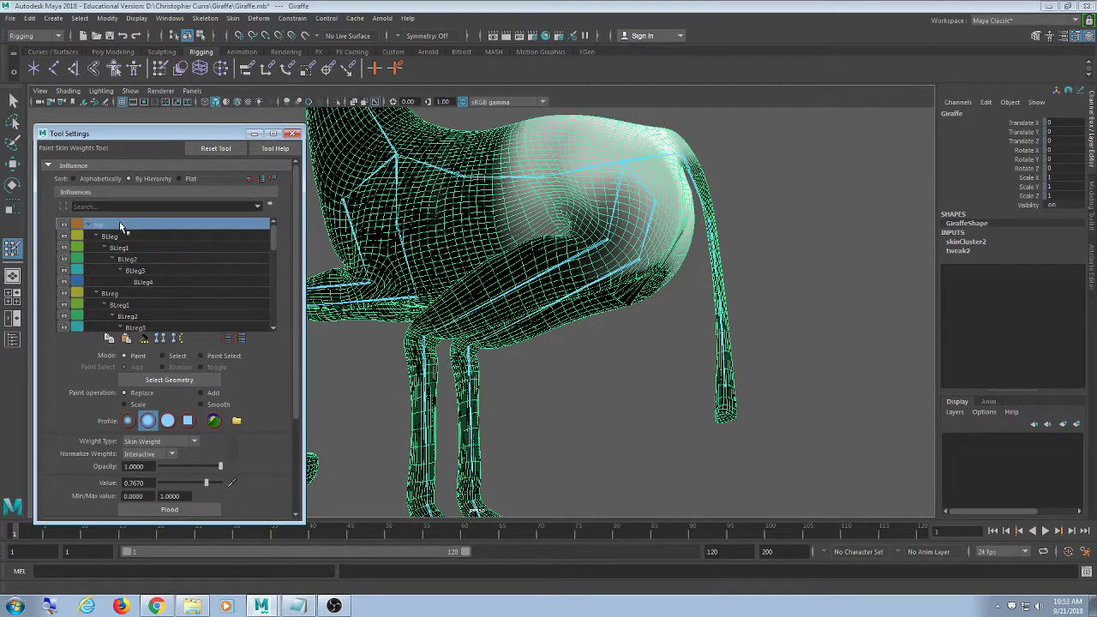
pyautogui.keyDown('alt'); pyautogui.moveTo(522, 260); pyautogui.dragTo(528, 291); pyautogui.keyUp('alt')
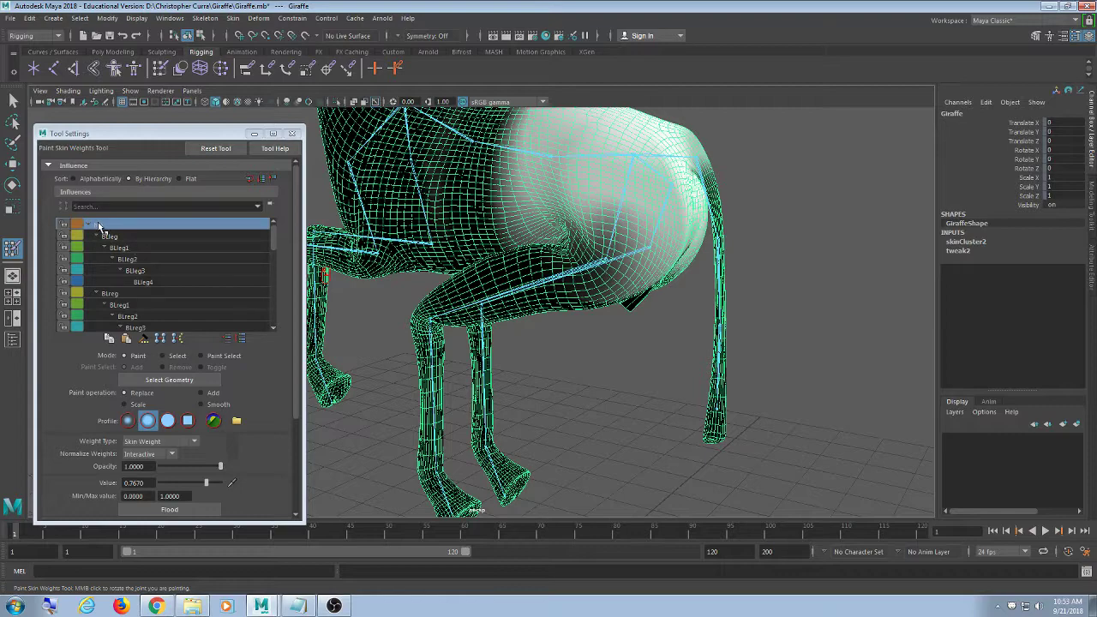
pyautogui.scroll(5, 588, 248)
pyautogui.scroll(3, 553, 282)
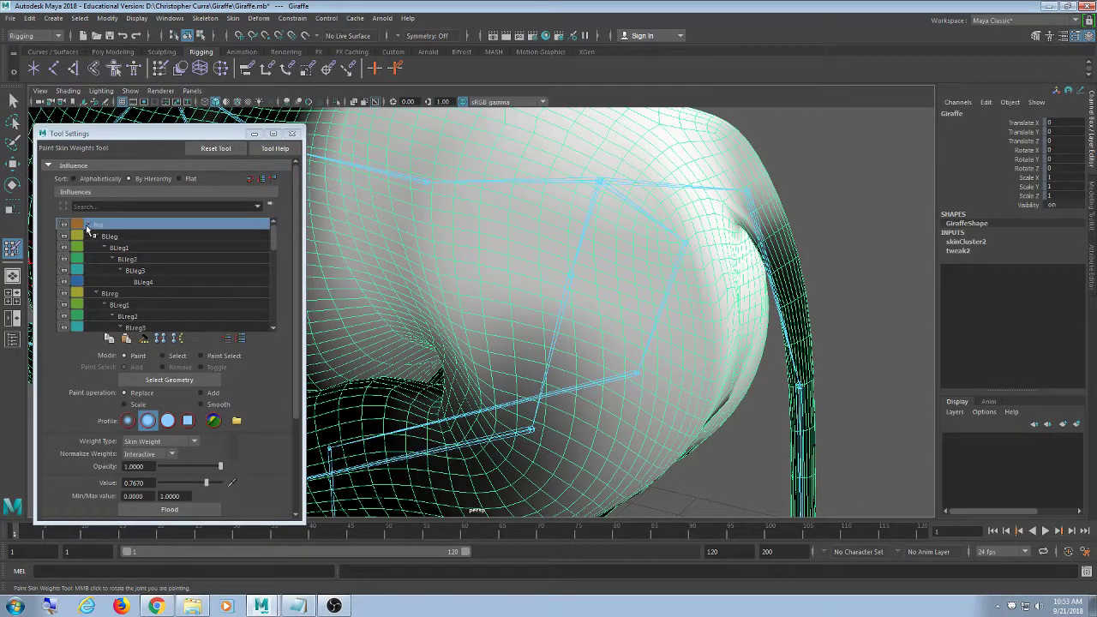
# Inspect the hip influence's color options and weights around the rump, and switch the painted influence to BLleg
pyautogui.click(79, 224)
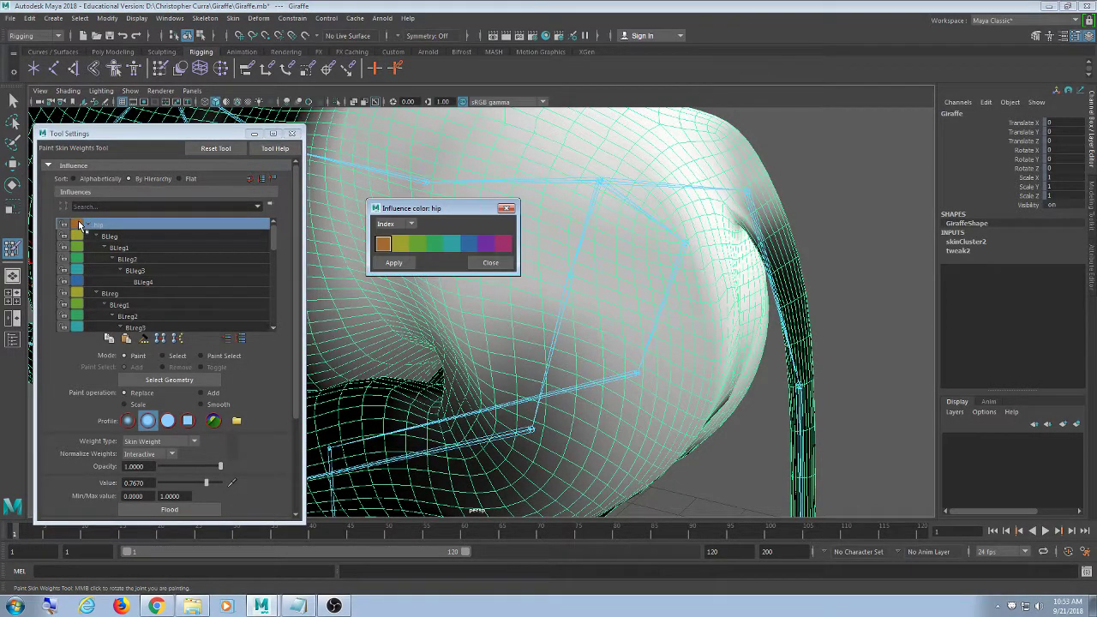
pyautogui.click(506, 208)
pyautogui.moveTo(643, 221)
pyautogui.keyDown('alt'); pyautogui.mouseDown()
pyautogui.moveTo(634, 227)
pyautogui.moveTo(646, 286)
pyautogui.mouseUp(); pyautogui.keyUp('alt')
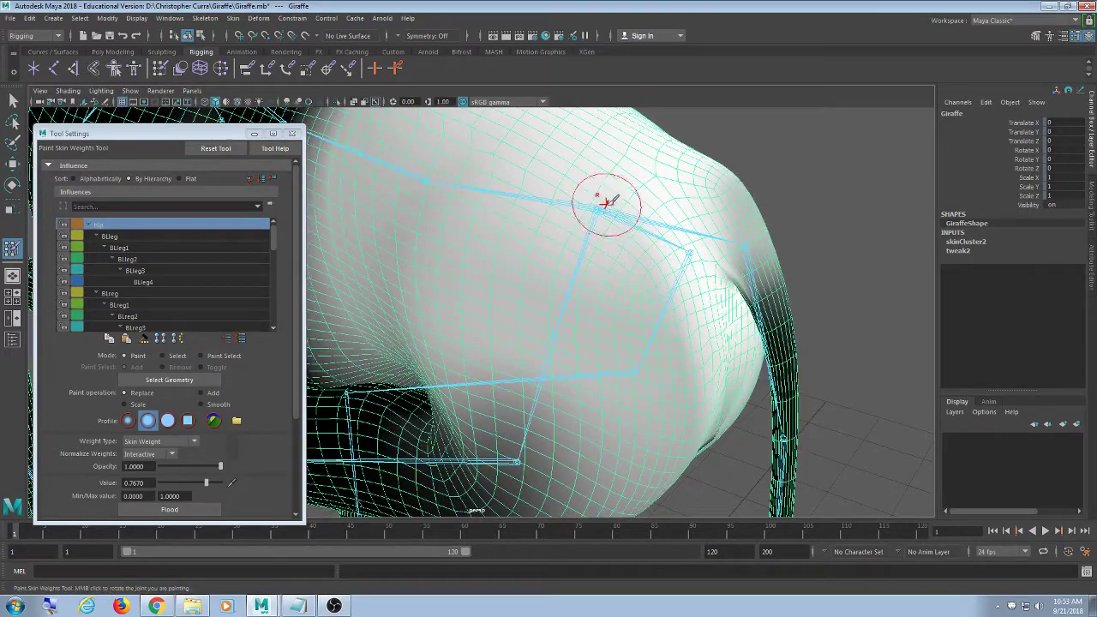
pyautogui.scroll(-5, 612, 179)
pyautogui.scroll(5, 570, 263)
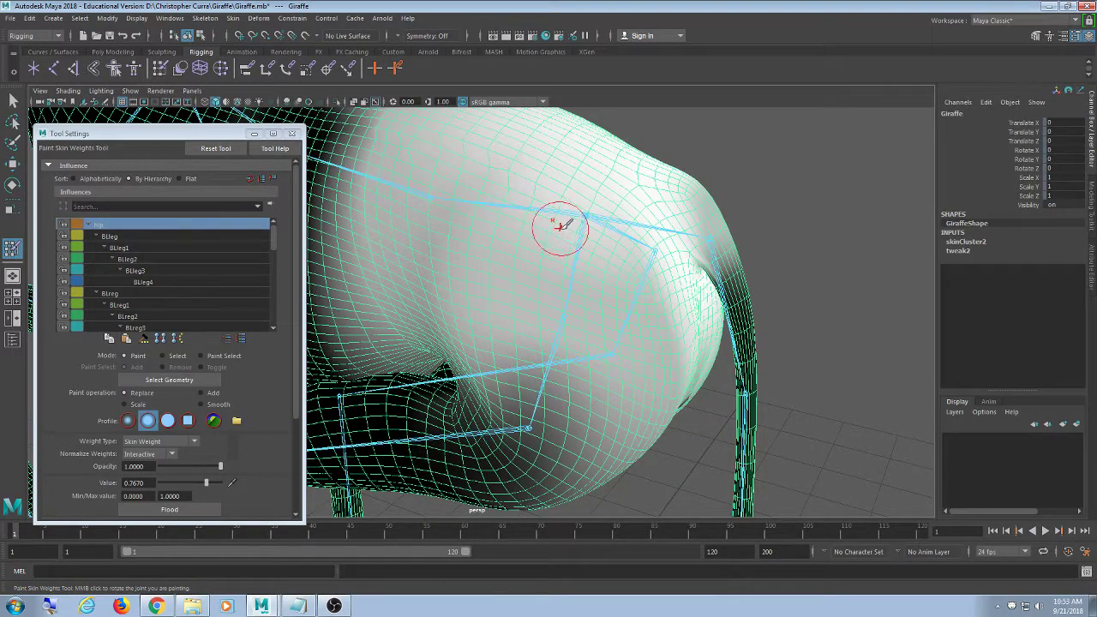
pyautogui.moveTo(558, 223)
pyautogui.keyDown('alt'); pyautogui.mouseDown()
pyautogui.moveTo(541, 255)
pyautogui.moveTo(604, 206)
pyautogui.moveTo(534, 211)
pyautogui.moveTo(461, 235)
pyautogui.moveTo(541, 243)
pyautogui.moveTo(597, 199)
pyautogui.moveTo(583, 208)
pyautogui.mouseUp(); pyautogui.keyUp('alt')
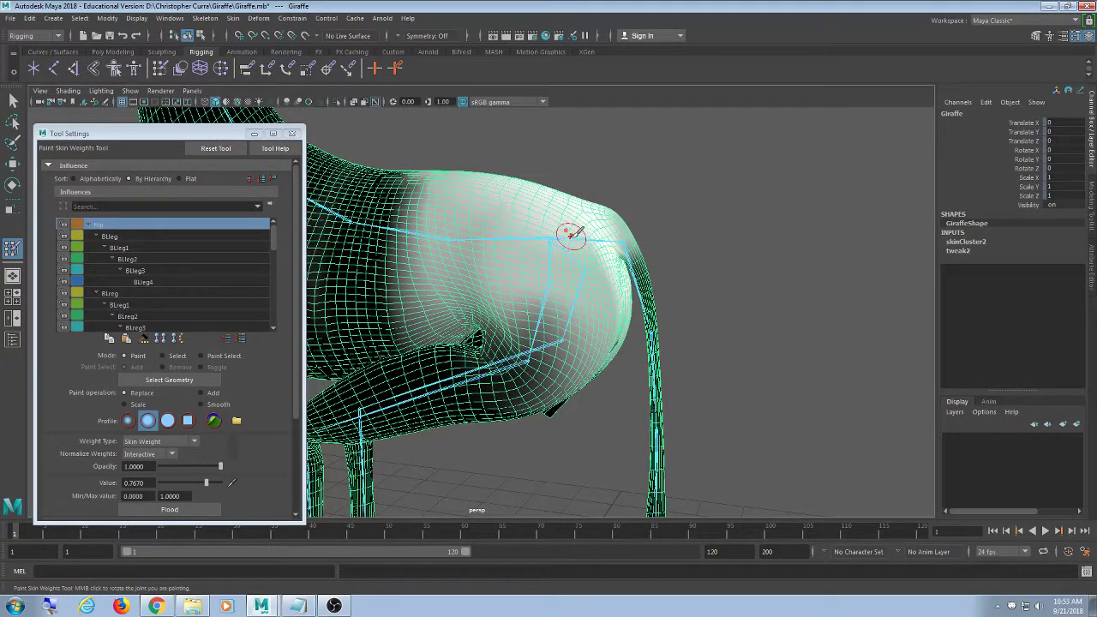
pyautogui.click(161, 237)
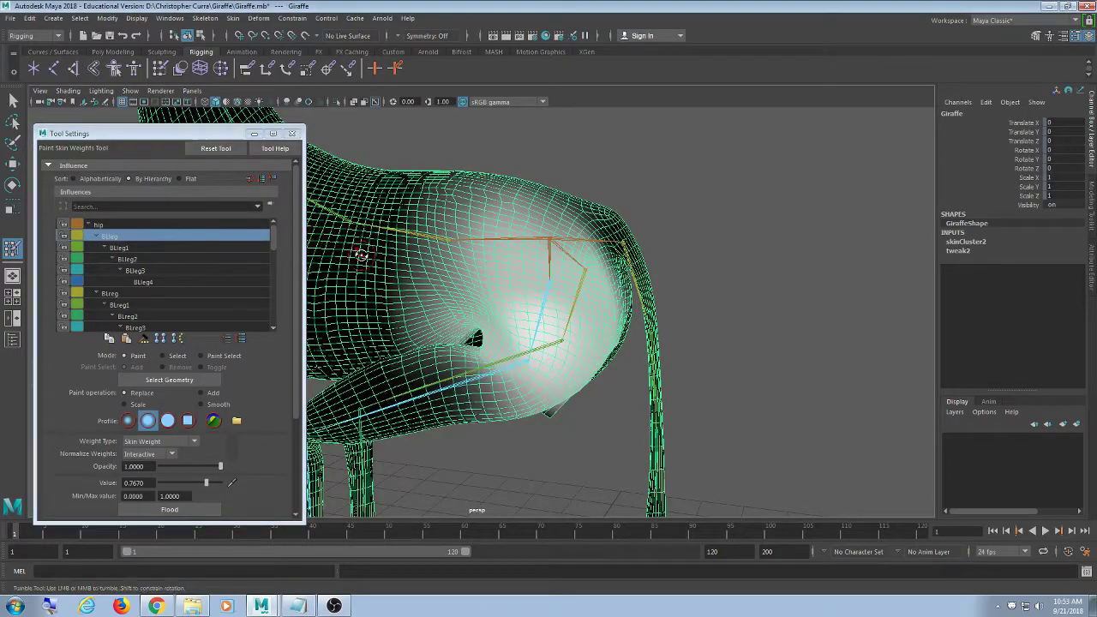
pyautogui.moveTo(379, 254)
pyautogui.keyDown('alt'); pyautogui.mouseDown()
pyautogui.moveTo(517, 220)
pyautogui.moveTo(529, 232)
pyautogui.moveTo(503, 228)
pyautogui.moveTo(514, 225)
pyautogui.moveTo(537, 274)
pyautogui.mouseUp(); pyautogui.keyUp('alt')
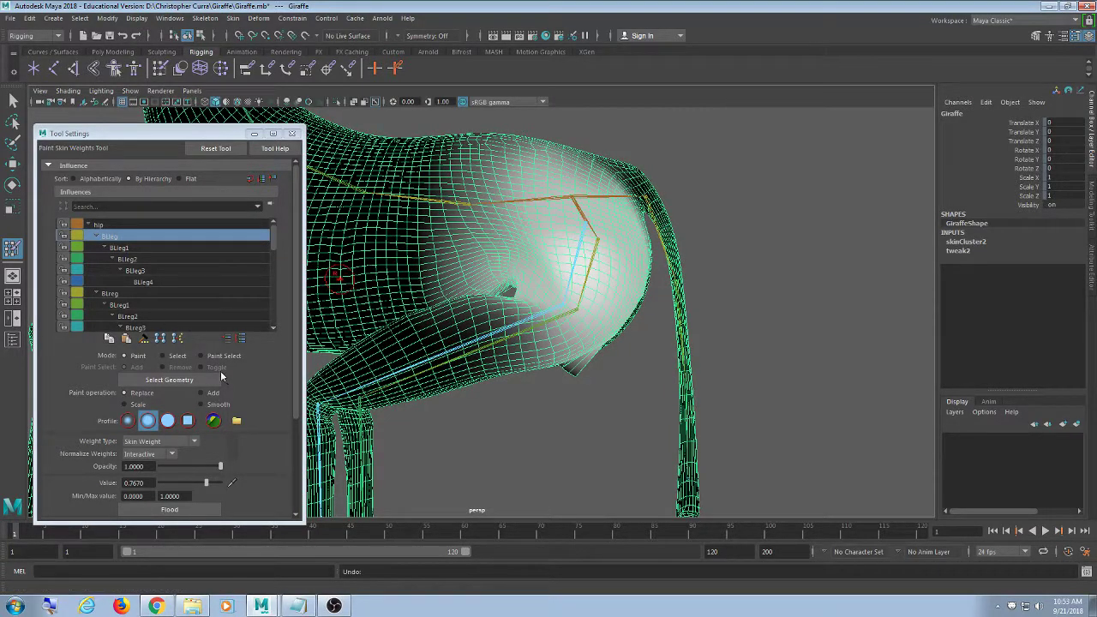
# Try smoothing the BLleg weights on the haunch, undo the stroke, and return to the Replace paint operation
pyautogui.click(216, 405)
pyautogui.moveTo(558, 252); pyautogui.dragTo(565, 254)
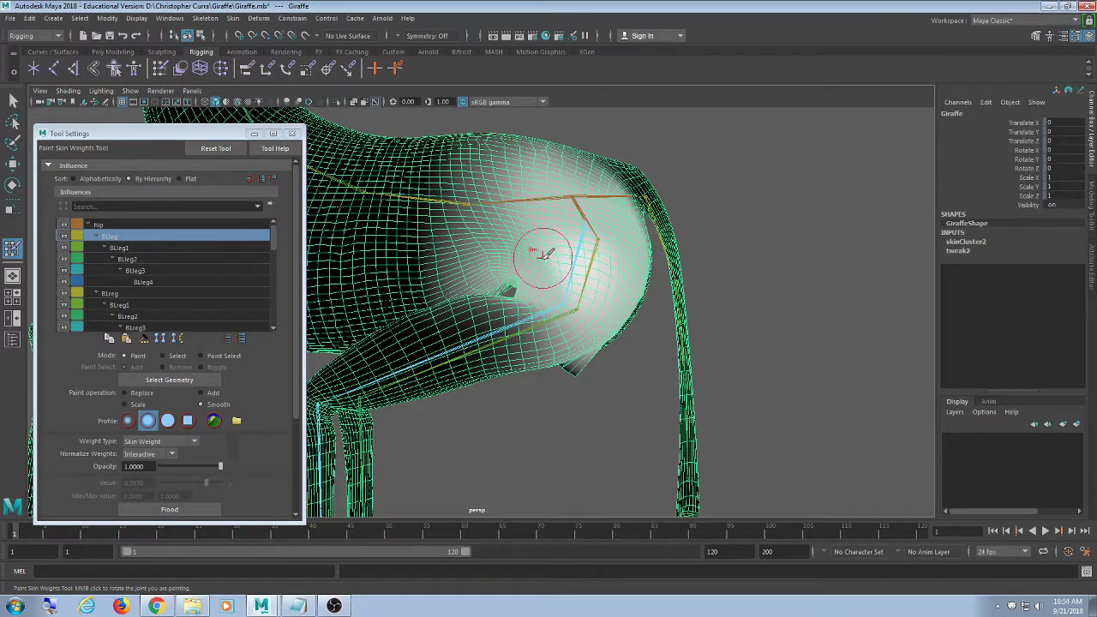
pyautogui.hotkey('ctrl', 'z')
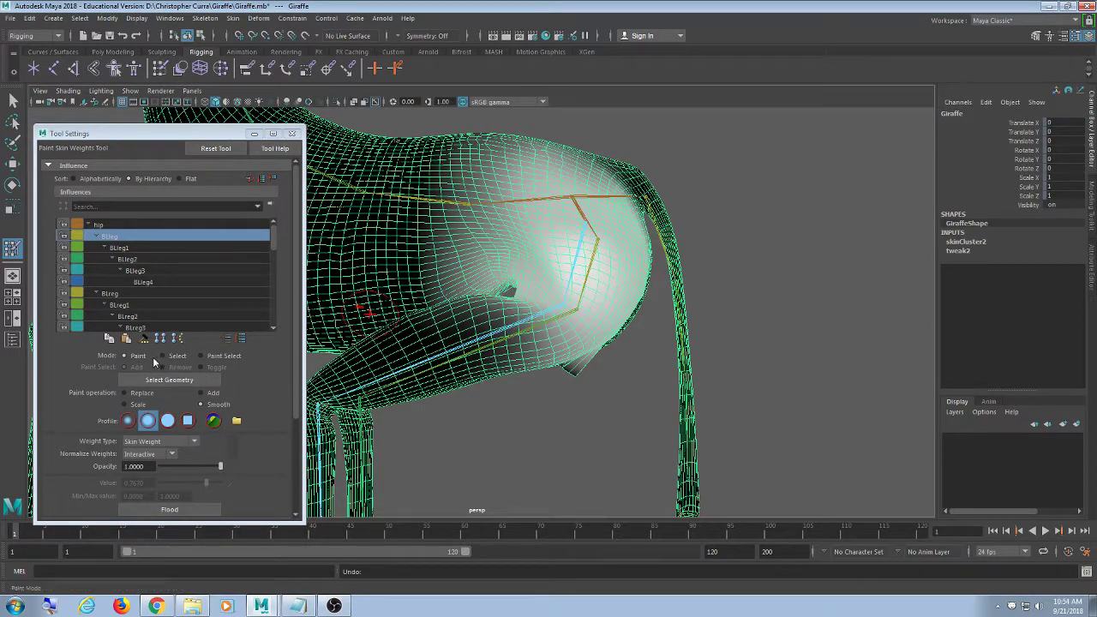
pyautogui.click(142, 393)
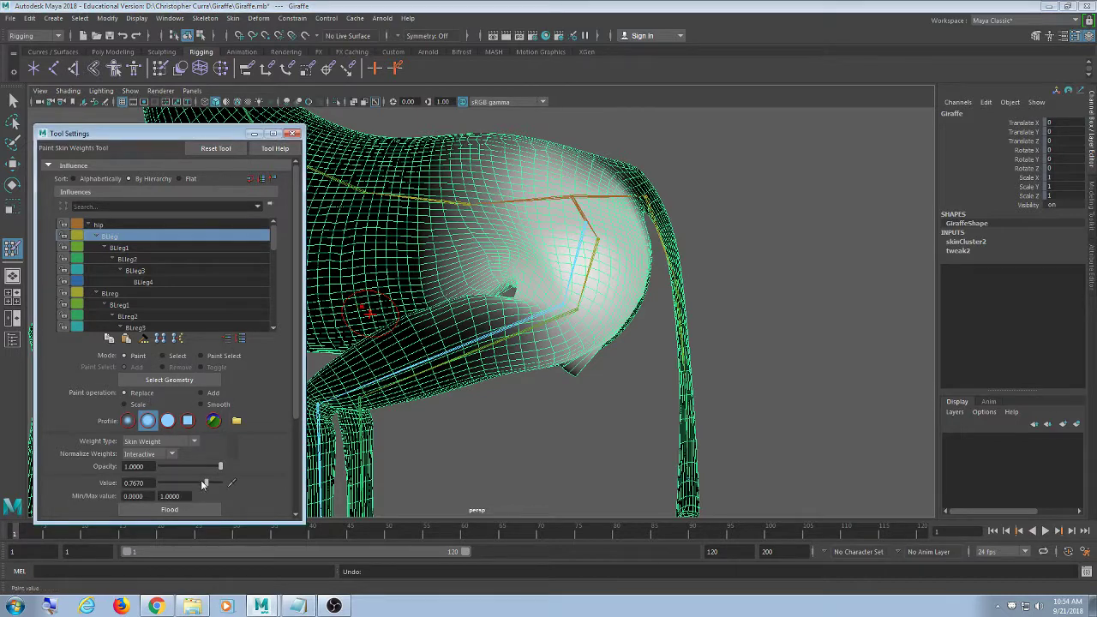
# Try replacing the BLleg weights across the haunch at a paint value of 1, and undo the strokes
pyautogui.moveTo(205, 483); pyautogui.dragTo(221, 483)
pyautogui.click(556, 253)
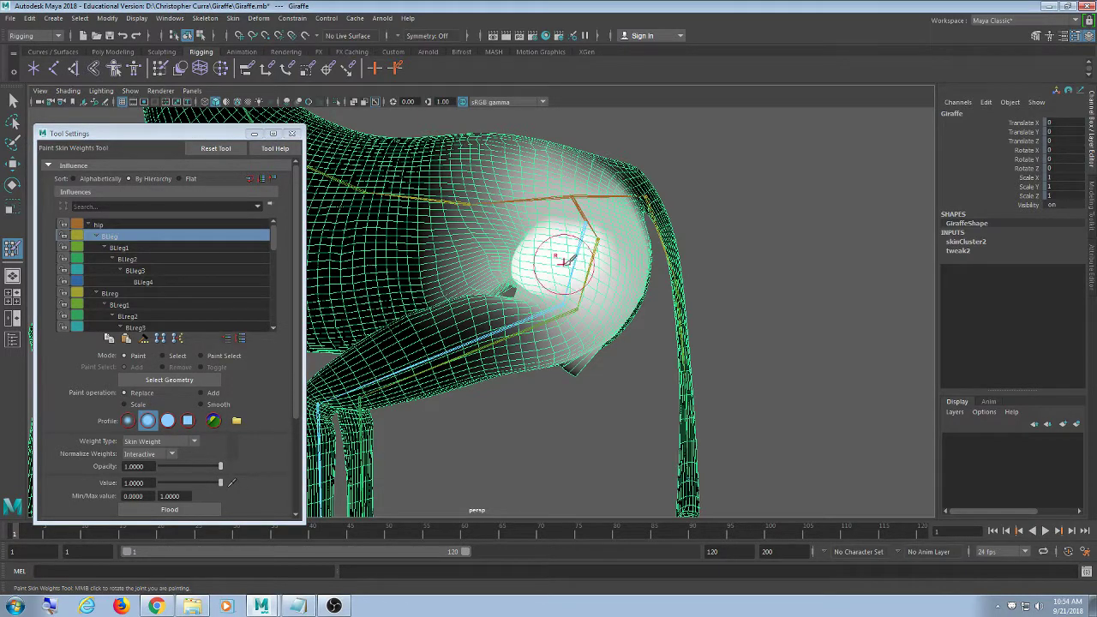
pyautogui.moveTo(570, 287)
pyautogui.keyDown('alt'); pyautogui.mouseDown()
pyautogui.moveTo(598, 279)
pyautogui.moveTo(562, 255)
pyautogui.moveTo(579, 250)
pyautogui.moveTo(606, 294)
pyautogui.moveTo(581, 267)
pyautogui.moveTo(558, 294)
pyautogui.moveTo(541, 269)
pyautogui.moveTo(556, 276)
pyautogui.mouseUp(); pyautogui.keyUp('alt')
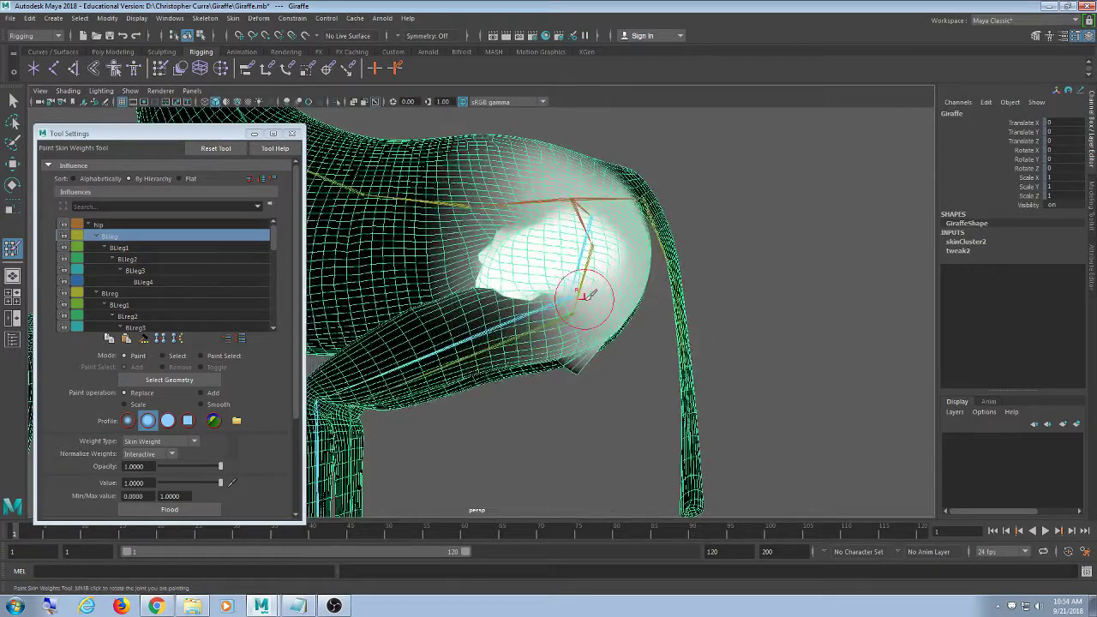
pyautogui.hotkey('ctrl', 'z')
pyautogui.hotkey('ctrl', 'z')
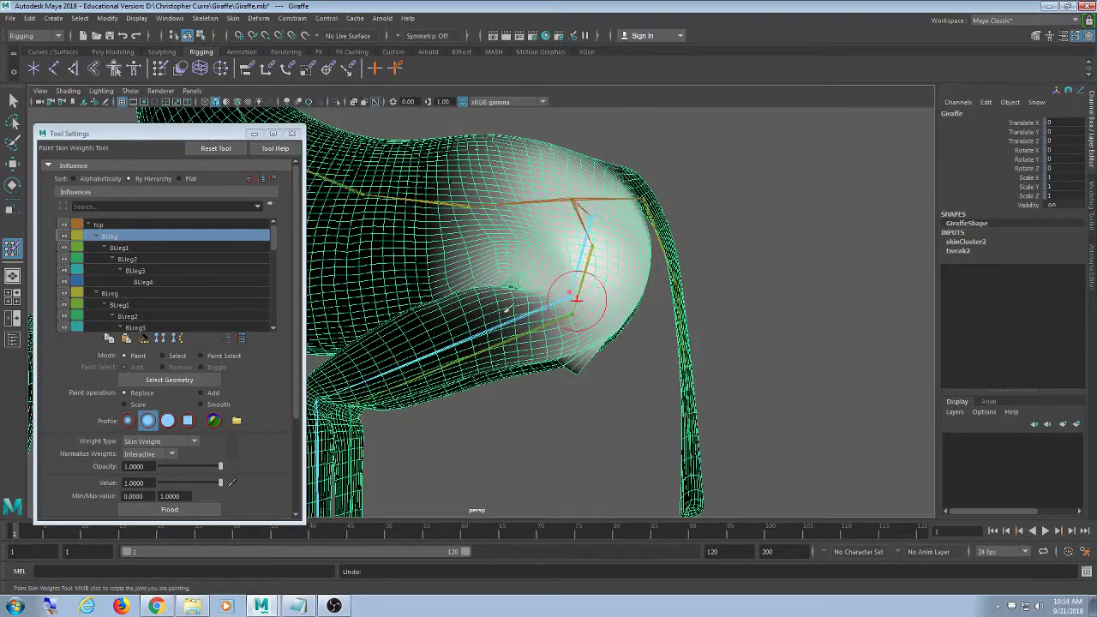
# Set the paint value for the BLleg influence to 0.75
pyautogui.scroll(-2, 134, 485)
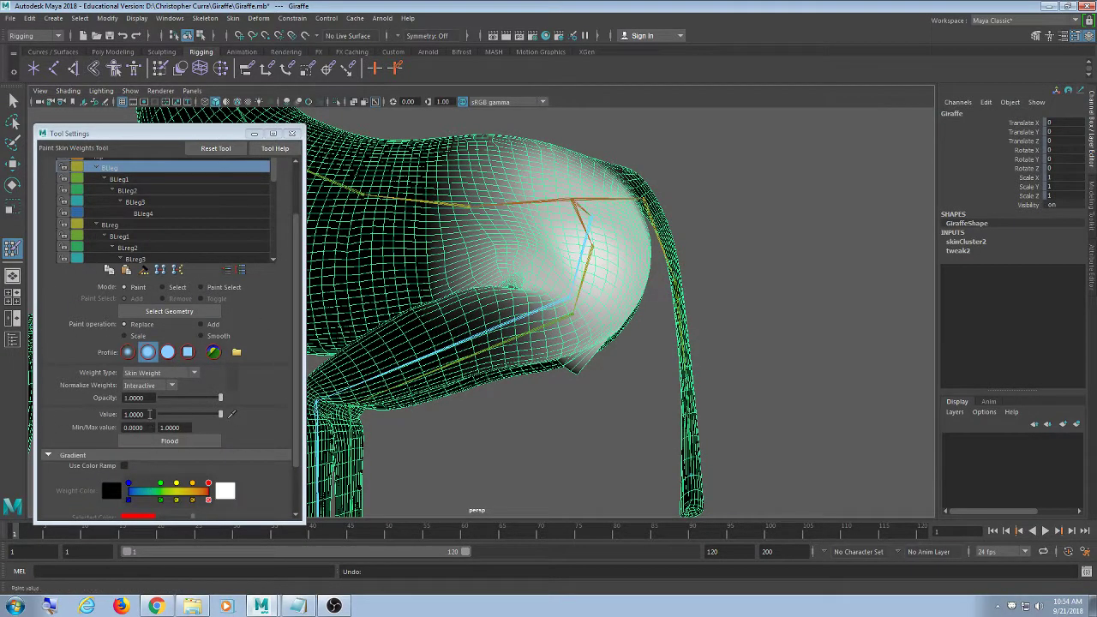
pyautogui.doubleClick(150, 414)
pyautogui.write('0.75')
pyautogui.press('Return')
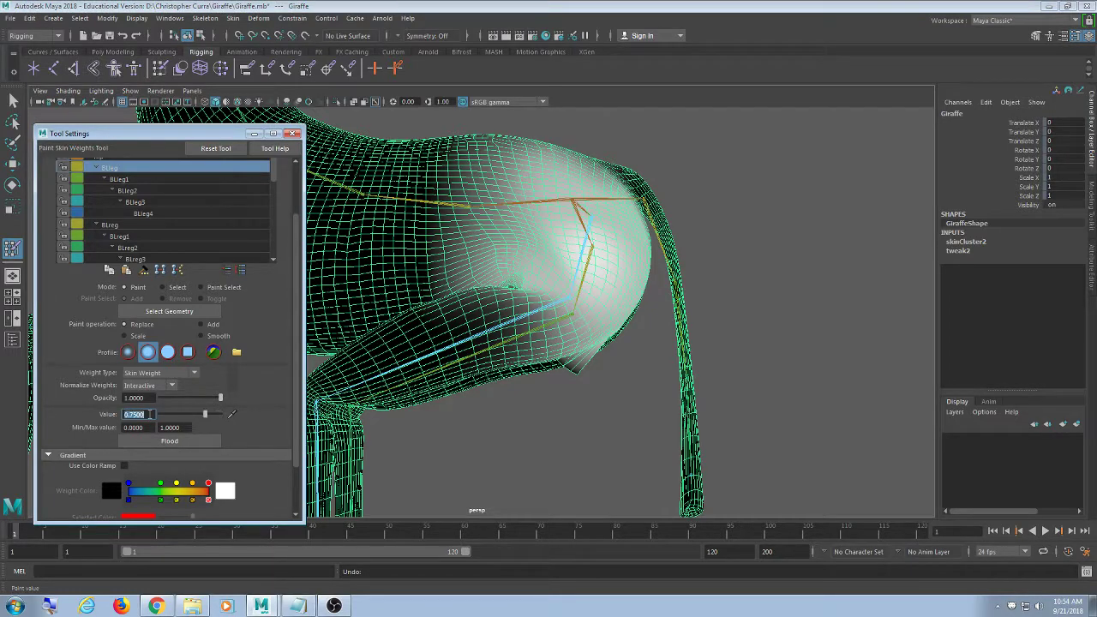
# Try painting the 0.75 BLleg weight over the haunch and down to the gap above the thigh, undoing each attempt
pyautogui.scroll(3, 623, 248)
pyautogui.moveTo(624, 248)
pyautogui.mouseDown()
pyautogui.moveTo(639, 225)
pyautogui.moveTo(603, 218)
pyautogui.moveTo(560, 246)
pyautogui.moveTo(583, 214)
pyautogui.moveTo(603, 242)
pyautogui.mouseUp()
pyautogui.moveTo(570, 206)
pyautogui.mouseDown()
pyautogui.moveTo(508, 199)
pyautogui.moveTo(543, 246)
pyautogui.moveTo(693, 282)
pyautogui.moveTo(600, 289)
pyautogui.moveTo(568, 257)
pyautogui.moveTo(605, 267)
pyautogui.moveTo(589, 260)
pyautogui.mouseUp()
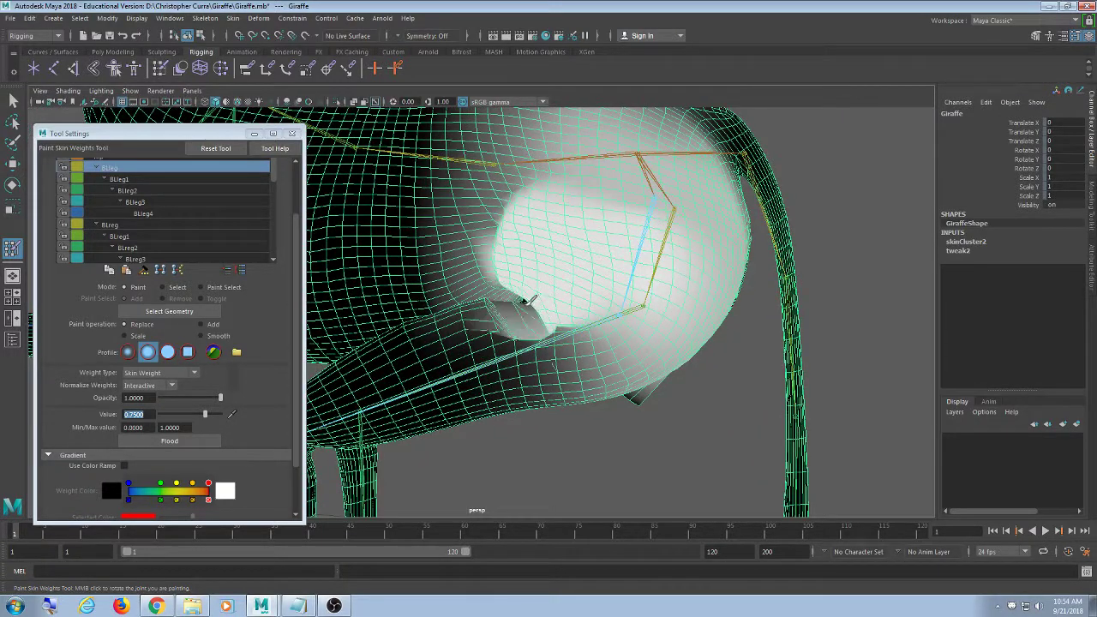
pyautogui.hotkey('ctrl', 'z')
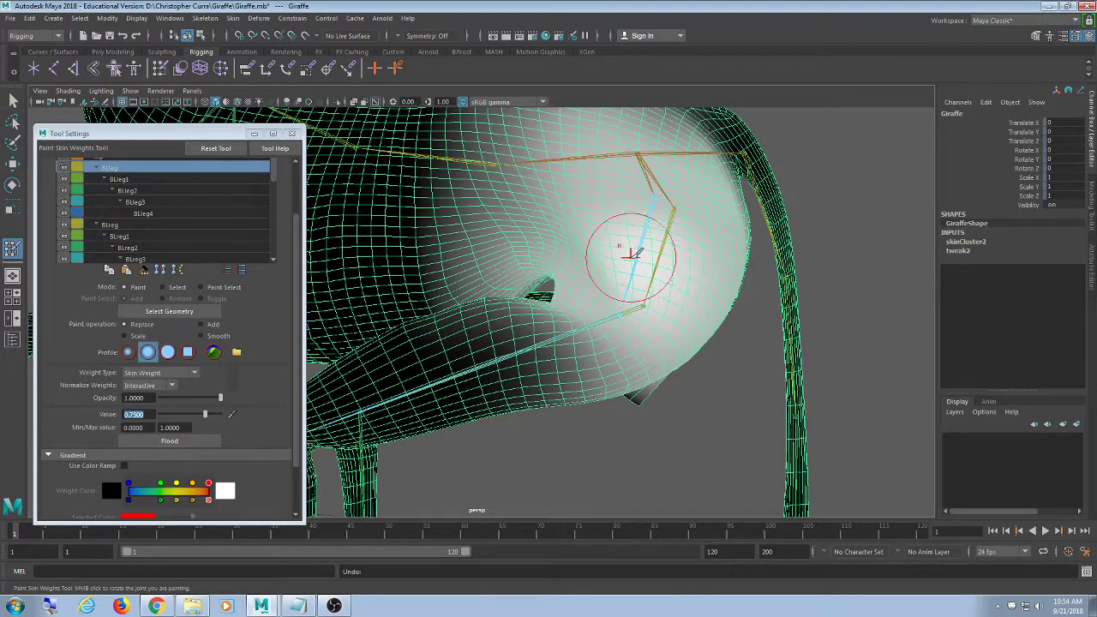
pyautogui.moveTo(643, 248)
pyautogui.mouseDown()
pyautogui.moveTo(596, 274)
pyautogui.moveTo(593, 253)
pyautogui.moveTo(632, 226)
pyautogui.moveTo(562, 233)
pyautogui.moveTo(594, 208)
pyautogui.moveTo(605, 268)
pyautogui.moveTo(563, 249)
pyautogui.moveTo(566, 279)
pyautogui.mouseUp()
pyautogui.hotkey('ctrl', 'z')
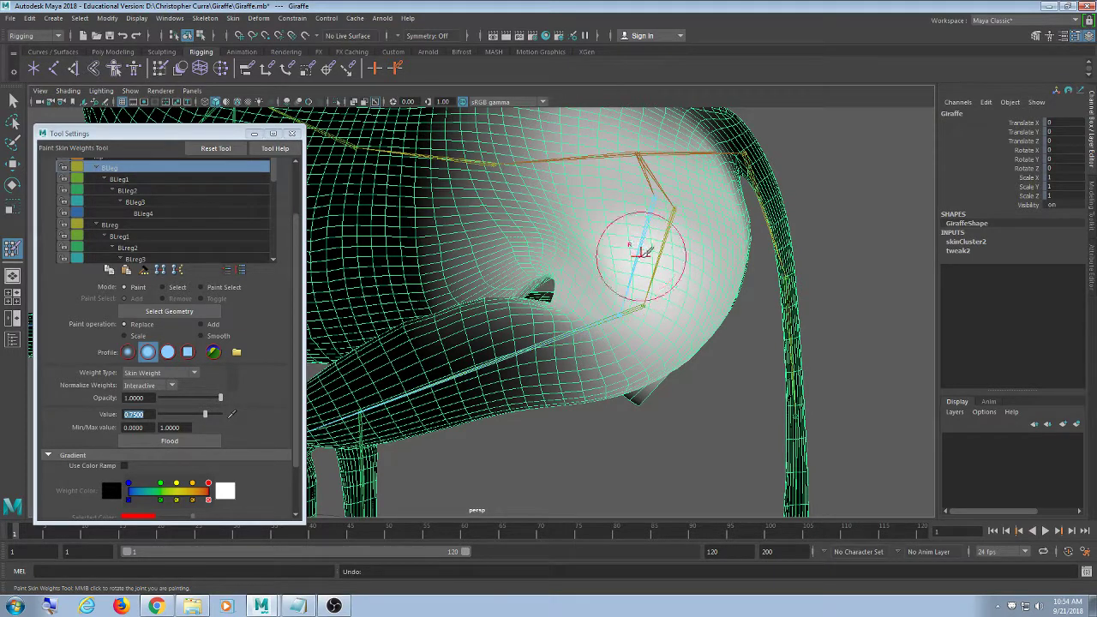
# Replace the BLleg weights with 0.75 around the upper leg bone on the haunch, and undo the excess stroke at its front edge
pyautogui.moveTo(636, 244)
pyautogui.mouseDown()
pyautogui.moveTo(583, 248)
pyautogui.moveTo(570, 287)
pyautogui.moveTo(557, 270)
pyautogui.moveTo(596, 274)
pyautogui.moveTo(578, 254)
pyautogui.moveTo(603, 223)
pyautogui.moveTo(635, 272)
pyautogui.mouseUp()
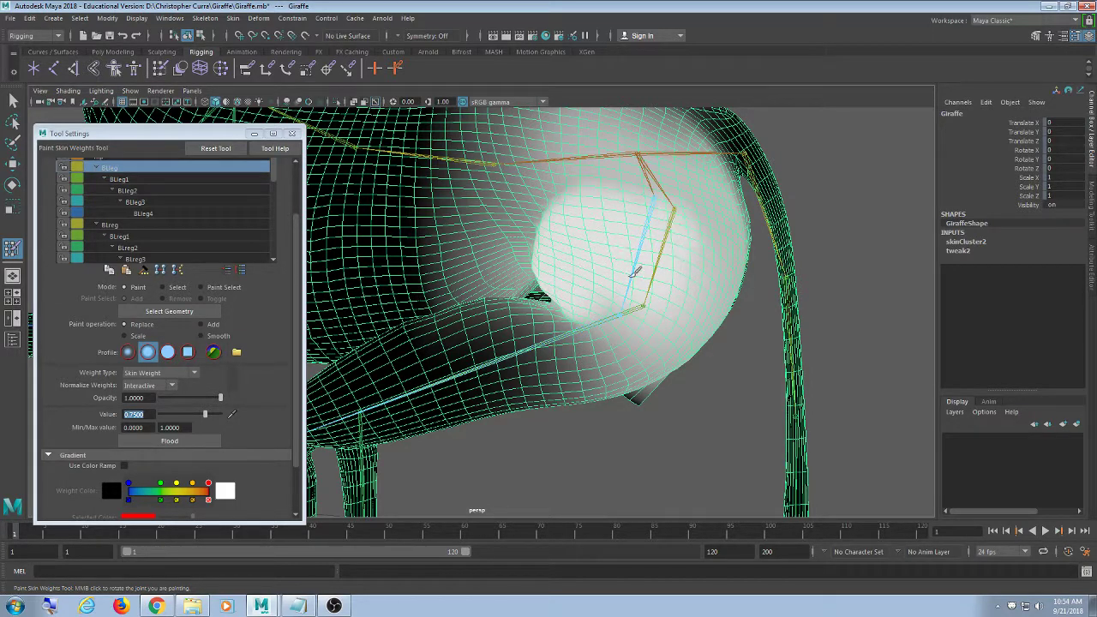
pyautogui.moveTo(623, 221)
pyautogui.mouseDown()
pyautogui.moveTo(632, 250)
pyautogui.moveTo(637, 190)
pyautogui.moveTo(592, 196)
pyautogui.moveTo(581, 236)
pyautogui.mouseUp()
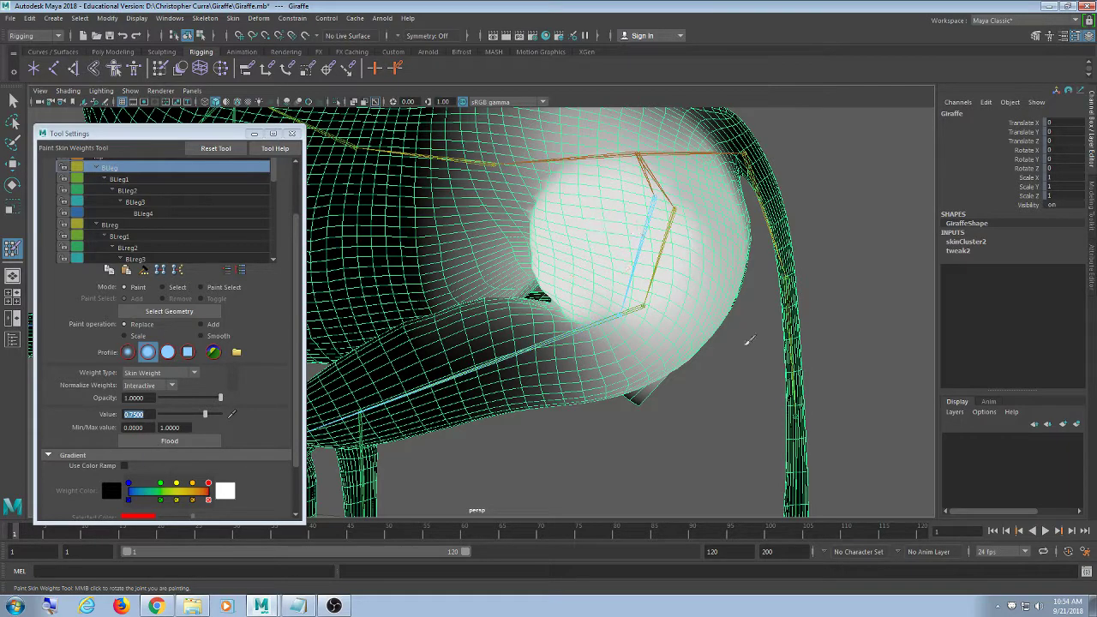
pyautogui.scroll(-5, 748, 340)
pyautogui.keyDown('alt'); pyautogui.moveTo(748, 340); pyautogui.dragTo(598, 288); pyautogui.keyUp('alt')
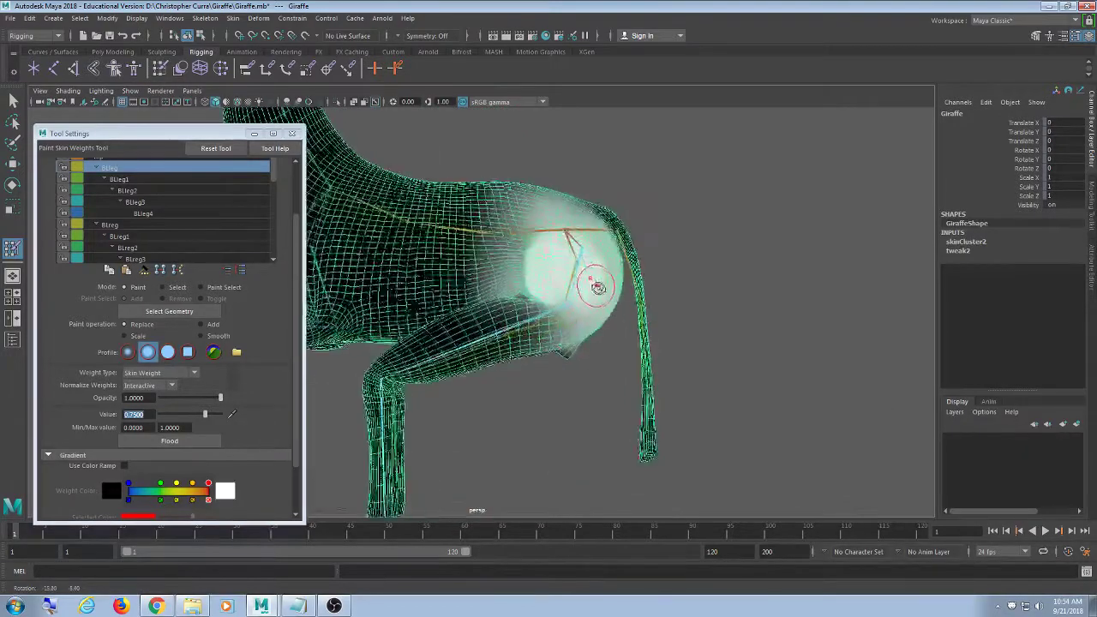
pyautogui.scroll(4, 599, 287)
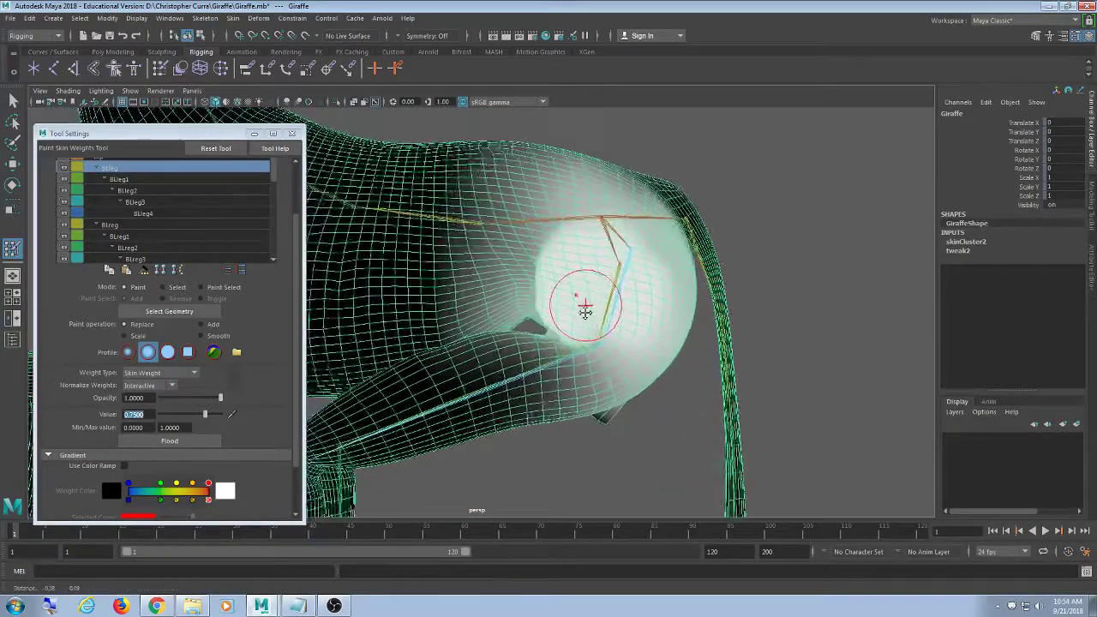
pyautogui.scroll(1, 585, 311)
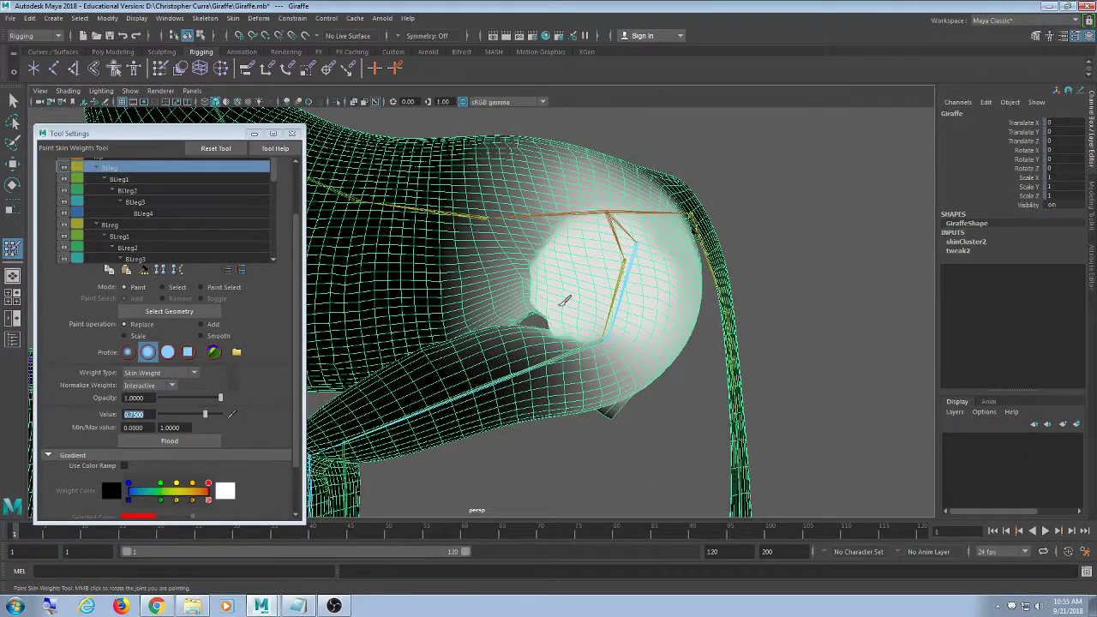
pyautogui.hotkey('ctrl', 'z')
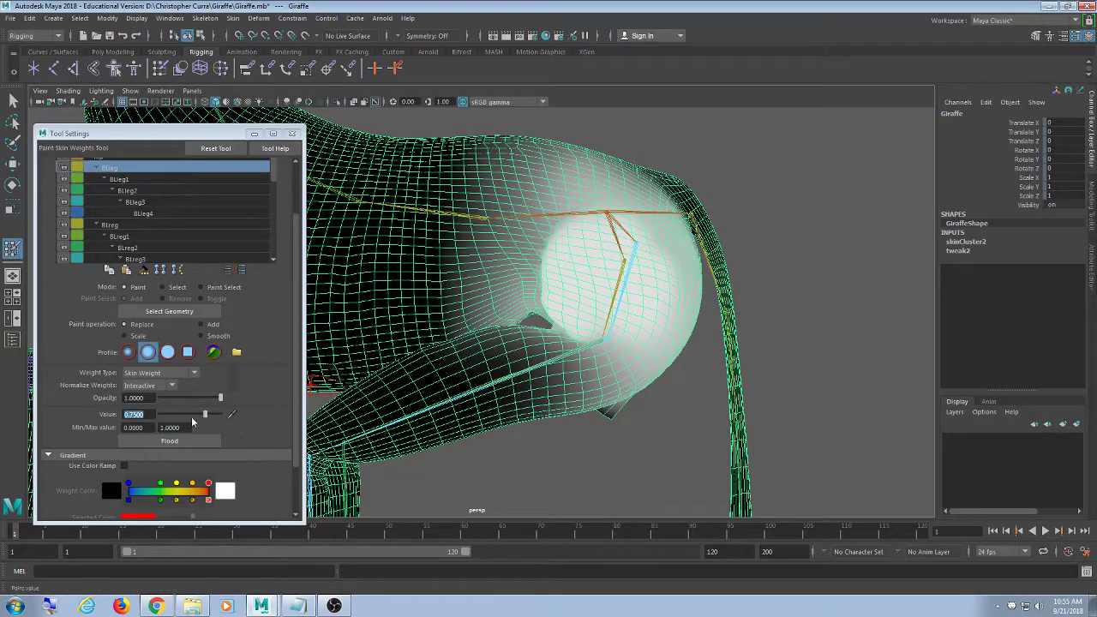
# Switch the paint operation to Smooth and soften the front edge of the painted BLleg area on the haunch
pyautogui.click(149, 415)
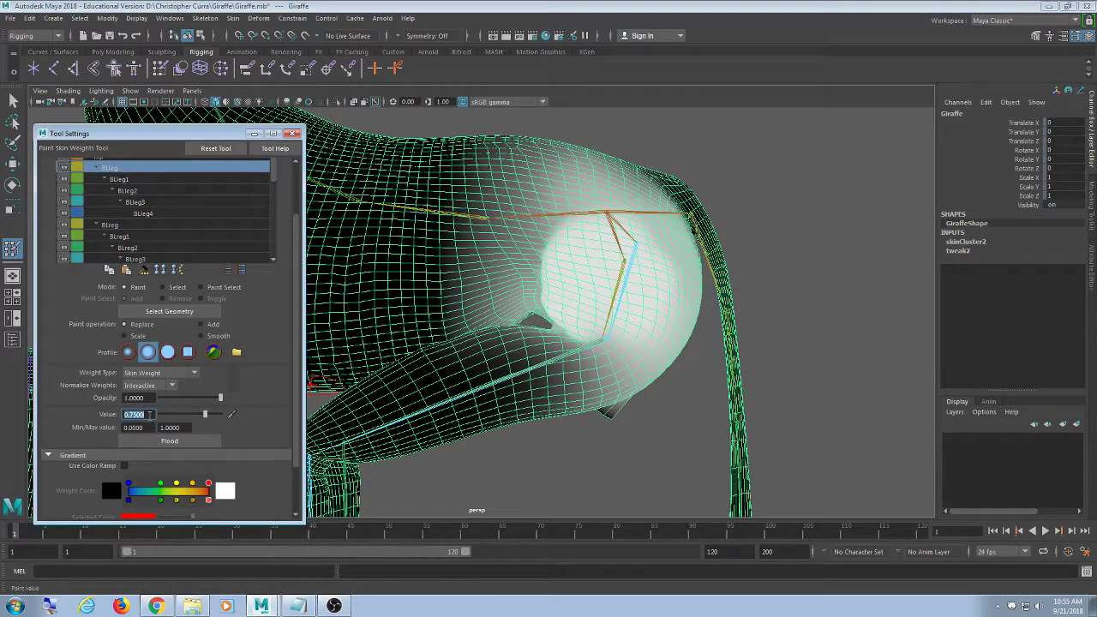
pyautogui.click(201, 335)
pyautogui.moveTo(559, 245)
pyautogui.mouseDown()
pyautogui.moveTo(556, 304)
pyautogui.moveTo(588, 321)
pyautogui.moveTo(576, 305)
pyautogui.mouseUp()
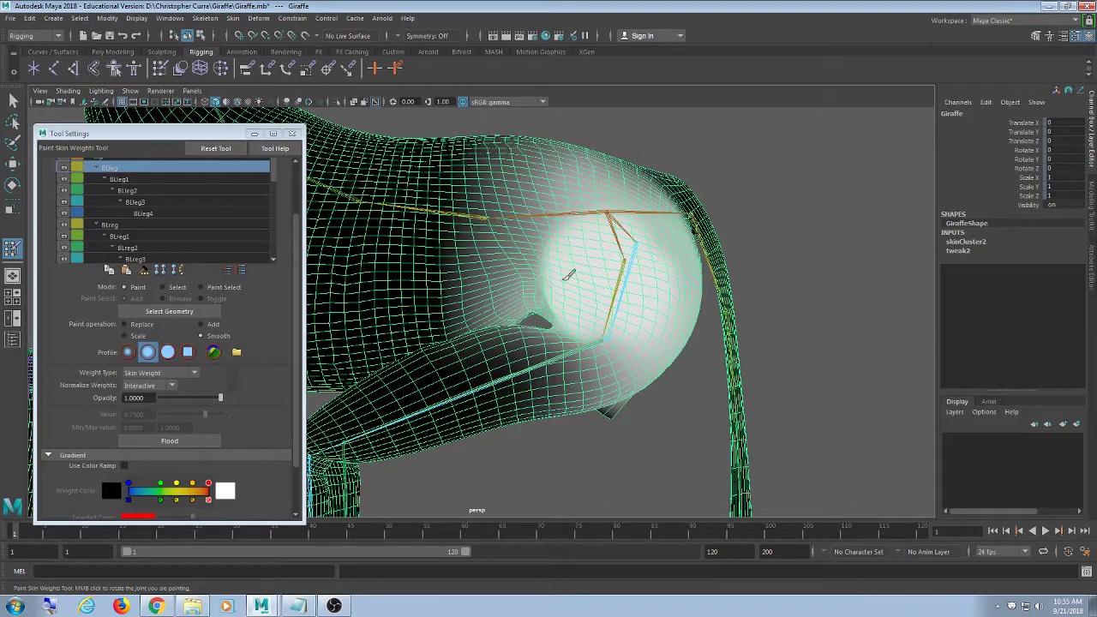
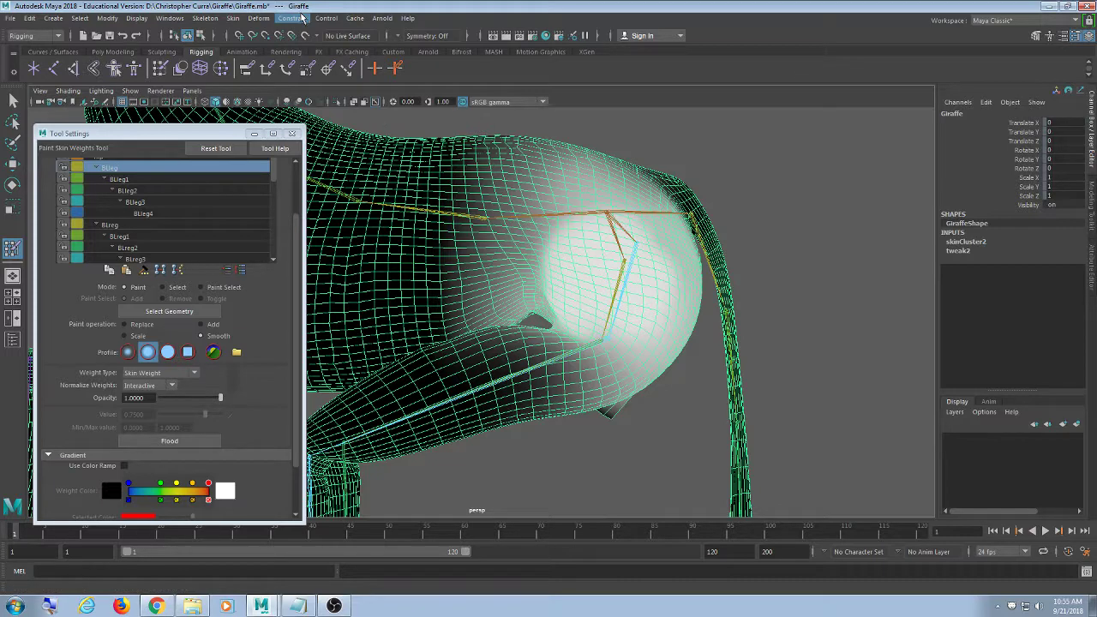
pyautogui.click(234, 18)
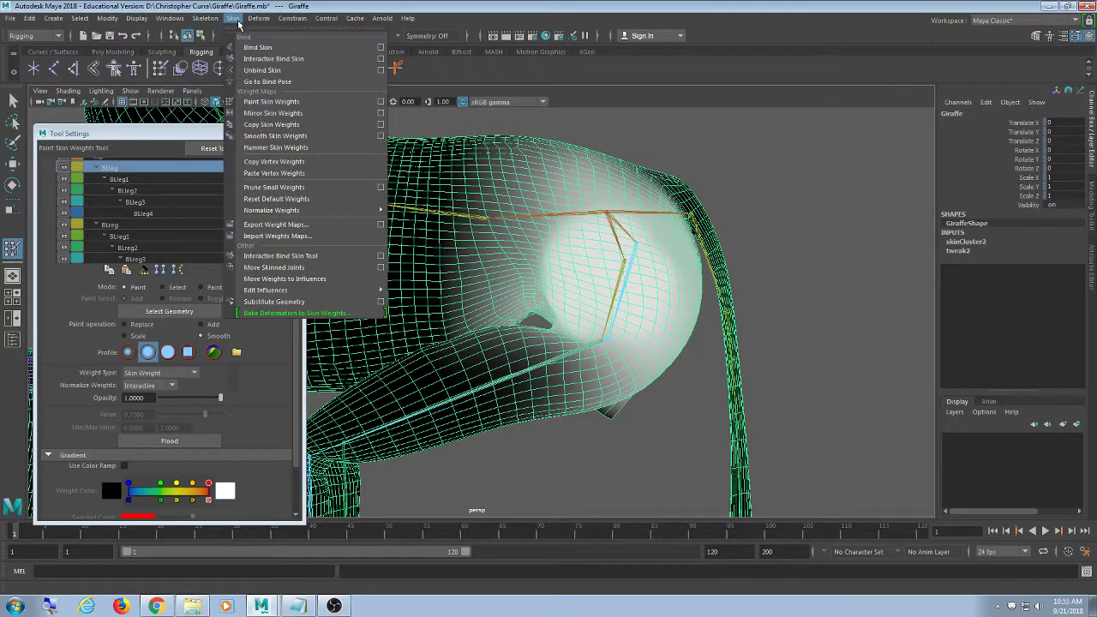
pyautogui.click(805, 30)
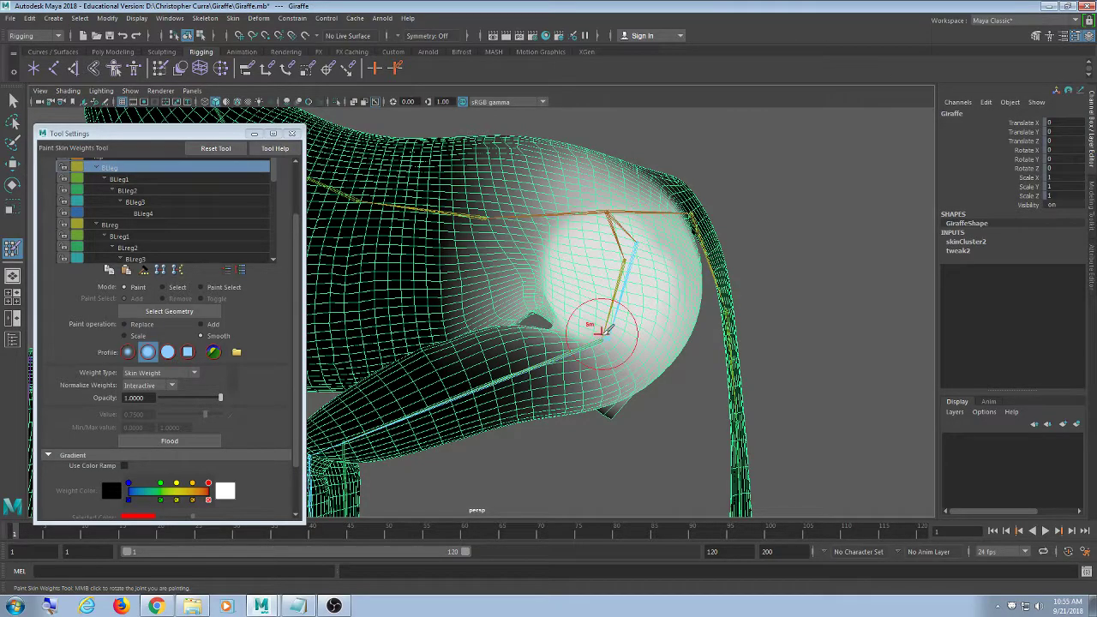
# Undo the last stroke, return to Replace, and paint 0.75 BLleg weight along the haunch's lower front edge beside the gap
pyautogui.moveTo(630, 273)
pyautogui.keyDown('alt'); pyautogui.mouseDown()
pyautogui.moveTo(568, 277)
pyautogui.moveTo(617, 226)
pyautogui.moveTo(588, 275)
pyautogui.moveTo(619, 281)
pyautogui.moveTo(686, 254)
pyautogui.moveTo(673, 294)
pyautogui.moveTo(694, 269)
pyautogui.moveTo(657, 283)
pyautogui.moveTo(672, 292)
pyautogui.moveTo(633, 276)
pyautogui.moveTo(725, 196)
pyautogui.moveTo(662, 253)
pyautogui.moveTo(715, 235)
pyautogui.moveTo(708, 351)
pyautogui.moveTo(627, 271)
pyautogui.moveTo(725, 319)
pyautogui.moveTo(669, 367)
pyautogui.moveTo(564, 294)
pyautogui.moveTo(544, 300)
pyautogui.moveTo(570, 221)
pyautogui.mouseUp(); pyautogui.keyUp('alt')
pyautogui.hotkey('ctrl', 'z')
pyautogui.click(140, 326)
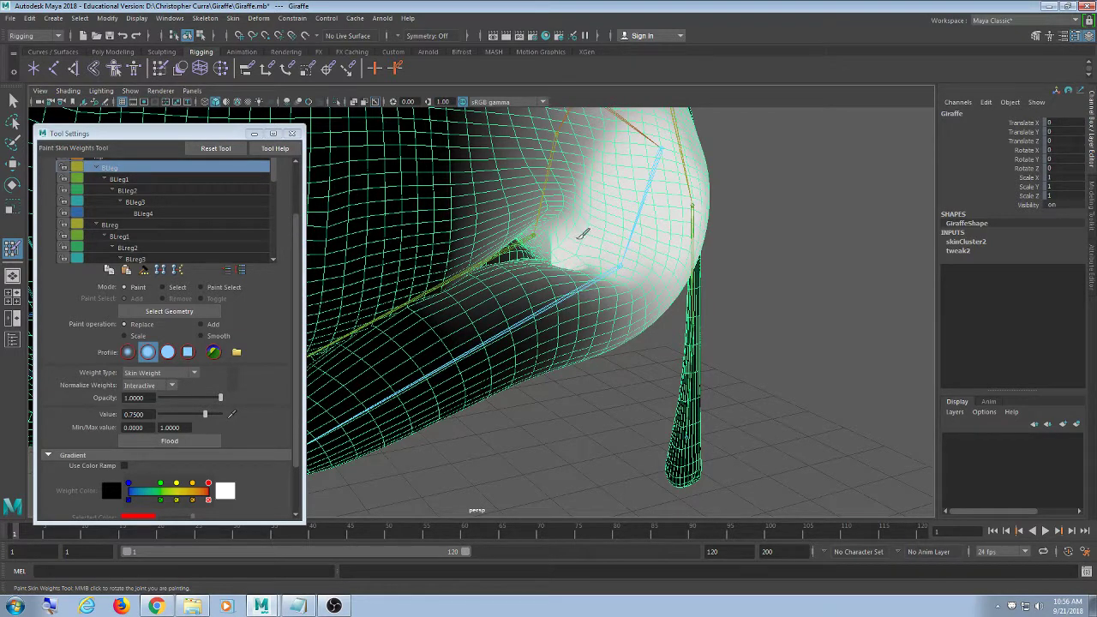
pyautogui.moveTo(588, 231); pyautogui.dragTo(607, 251)
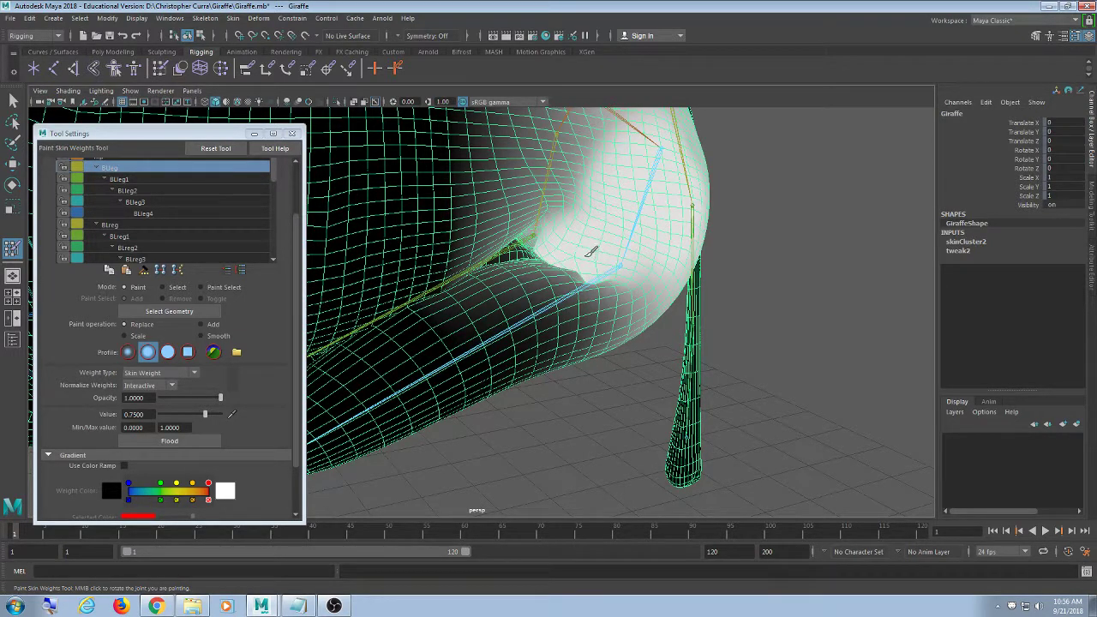
# Examine the painted haunch and the gap between belly and thigh from several angles and distances
pyautogui.moveTo(600, 330)
pyautogui.keyDown('alt'); pyautogui.mouseDown()
pyautogui.moveTo(560, 342)
pyautogui.moveTo(618, 342)
pyautogui.moveTo(572, 343)
pyautogui.mouseUp(); pyautogui.keyUp('alt')
pyautogui.scroll(-4, 624, 336)
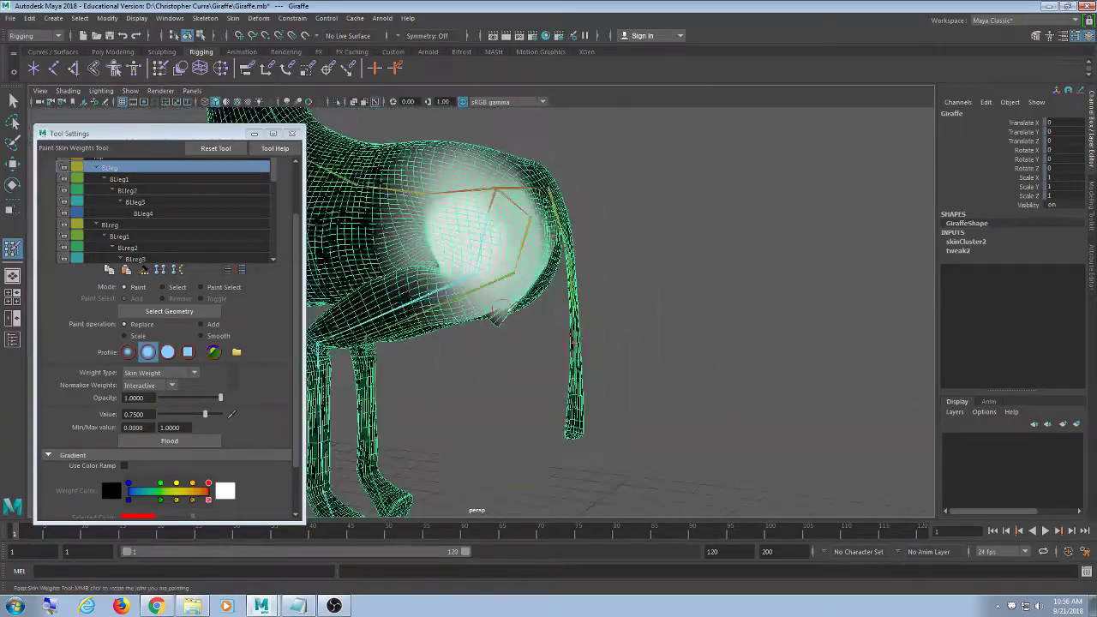
pyautogui.keyDown('alt'); pyautogui.moveTo(502, 310); pyautogui.dragTo(643, 303); pyautogui.keyUp('alt')
pyautogui.scroll(-5, 619, 324)
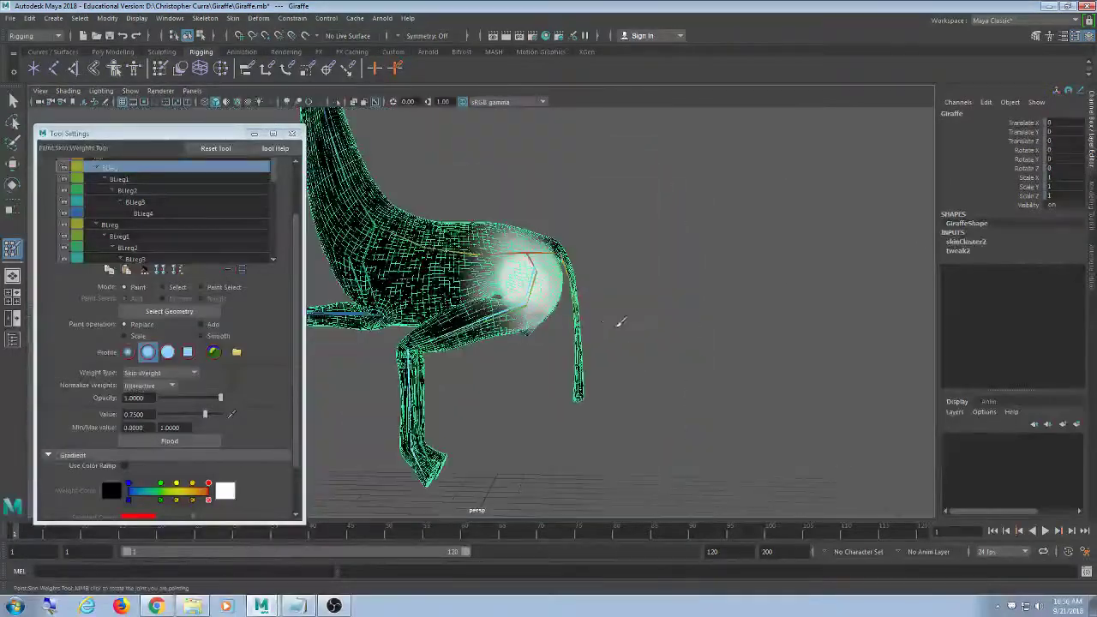
pyautogui.scroll(6, 620, 322)
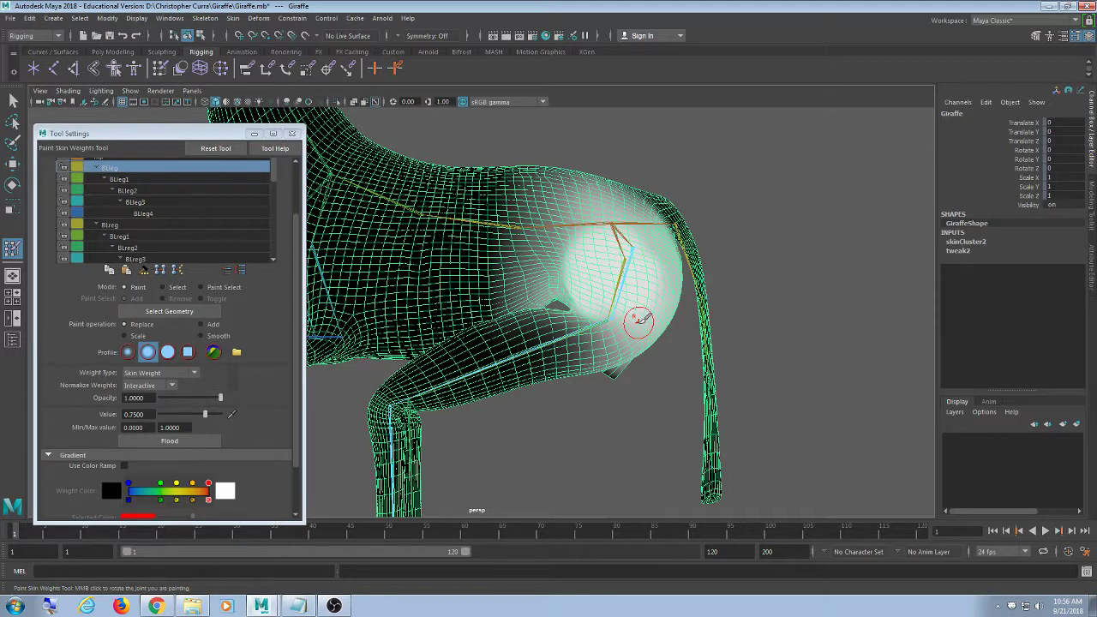
pyautogui.scroll(5, 573, 276)
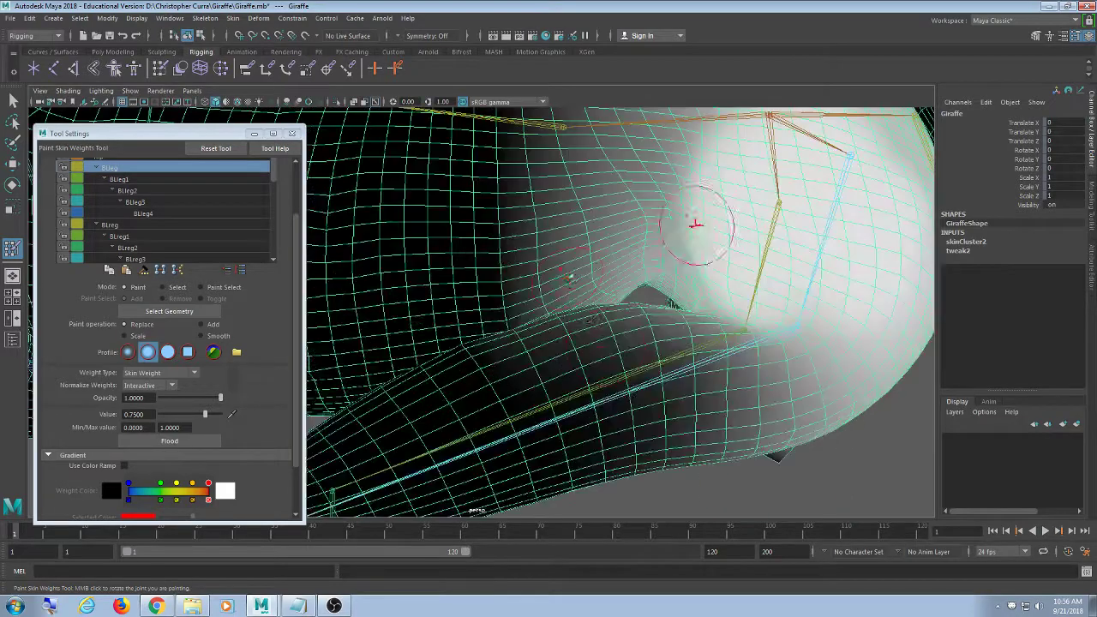
pyautogui.keyDown('alt'); pyautogui.moveTo(573, 276); pyautogui.dragTo(687, 368); pyautogui.keyUp('alt')
pyautogui.keyDown('alt'); pyautogui.moveTo(686, 368); pyautogui.dragTo(557, 361, button='middle'); pyautogui.keyUp('alt')
pyautogui.scroll(3, 556, 361)
pyautogui.keyDown('alt'); pyautogui.moveTo(555, 361); pyautogui.dragTo(568, 362); pyautogui.keyUp('alt')
pyautogui.scroll(3, 549, 355)
pyautogui.scroll(-8, 586, 309)
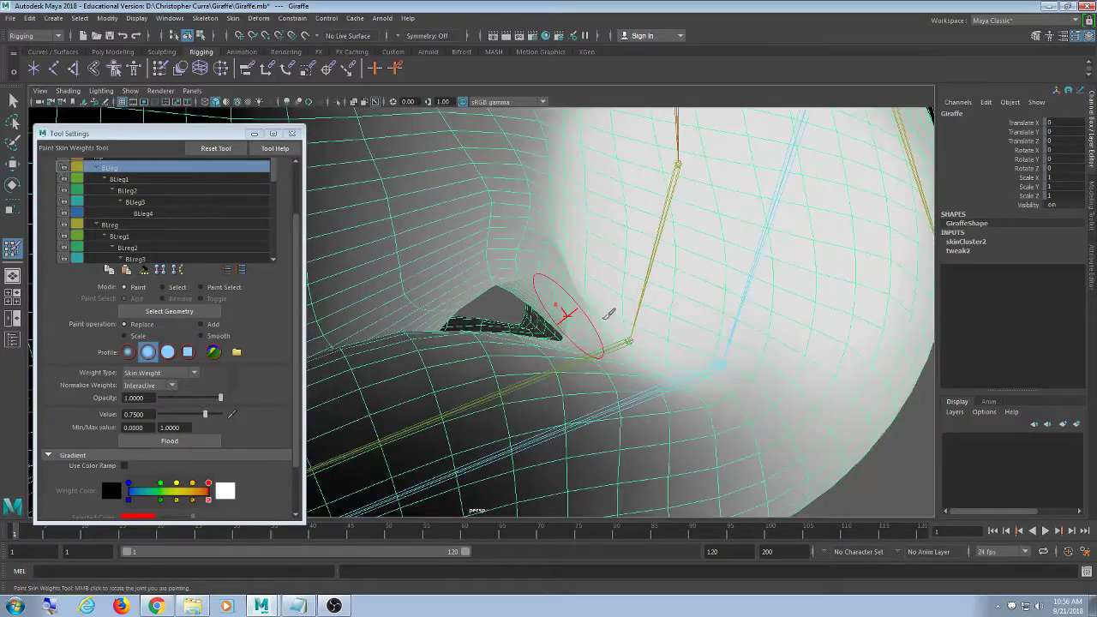
pyautogui.keyDown('alt'); pyautogui.moveTo(586, 311); pyautogui.dragTo(632, 314); pyautogui.keyUp('alt')
pyautogui.scroll(-5, 557, 326)
pyautogui.scroll(5, 600, 292)
pyautogui.moveTo(593, 282)
pyautogui.keyDown('alt'); pyautogui.mouseDown()
pyautogui.moveTo(620, 314)
pyautogui.moveTo(632, 294)
pyautogui.moveTo(629, 309)
pyautogui.moveTo(647, 302)
pyautogui.moveTo(664, 317)
pyautogui.moveTo(653, 332)
pyautogui.moveTo(634, 319)
pyautogui.moveTo(639, 300)
pyautogui.moveTo(601, 314)
pyautogui.moveTo(641, 314)
pyautogui.moveTo(632, 288)
pyautogui.moveTo(588, 314)
pyautogui.moveTo(620, 282)
pyautogui.moveTo(541, 274)
pyautogui.moveTo(598, 272)
pyautogui.moveTo(677, 303)
pyautogui.mouseUp(); pyautogui.keyUp('alt')
pyautogui.scroll(-4, 639, 300)
pyautogui.scroll(3, 621, 304)
pyautogui.scroll(3, 512, 306)
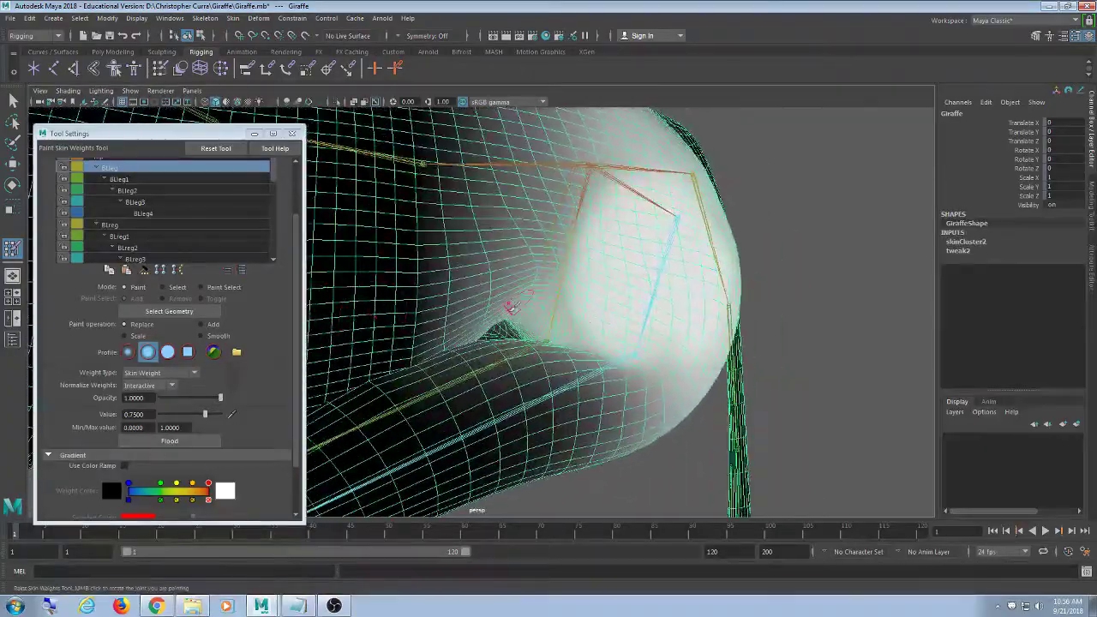
# Smooth the BLleg weights across the front of the haunch above the gap
pyautogui.click(221, 337)
pyautogui.press('b')
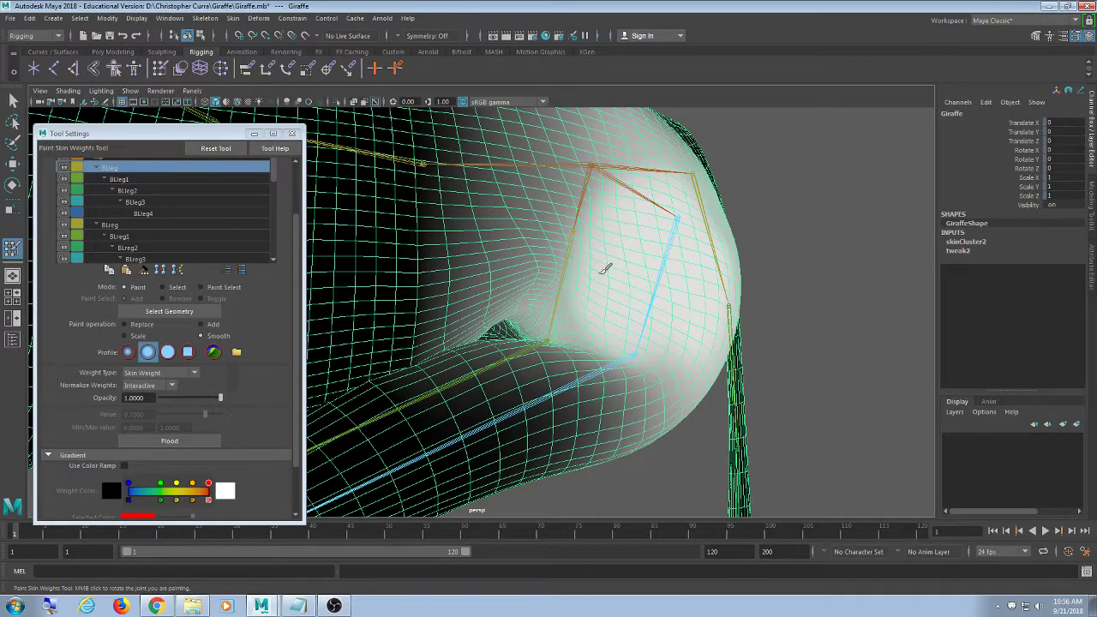
pyautogui.moveTo(642, 252)
pyautogui.keyDown('alt'); pyautogui.mouseDown()
pyautogui.moveTo(649, 314)
pyautogui.moveTo(605, 318)
pyautogui.moveTo(613, 345)
pyautogui.mouseUp(); pyautogui.keyUp('alt')
pyautogui.scroll(-4, 620, 346)
pyautogui.keyDown('alt'); pyautogui.moveTo(598, 345); pyautogui.dragTo(630, 312, button='middle'); pyautogui.keyUp('alt')
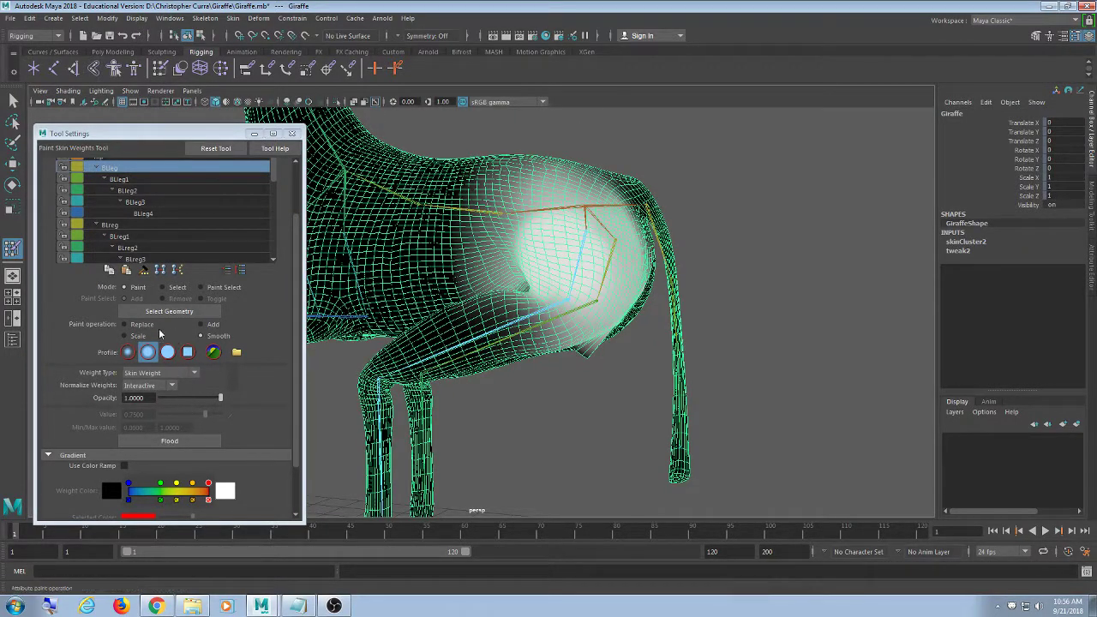
# Return to the Replace paint operation for close work on the gap above the thigh
pyautogui.click(125, 324)
pyautogui.scroll(5, 624, 325)
pyautogui.scroll(3, 622, 326)
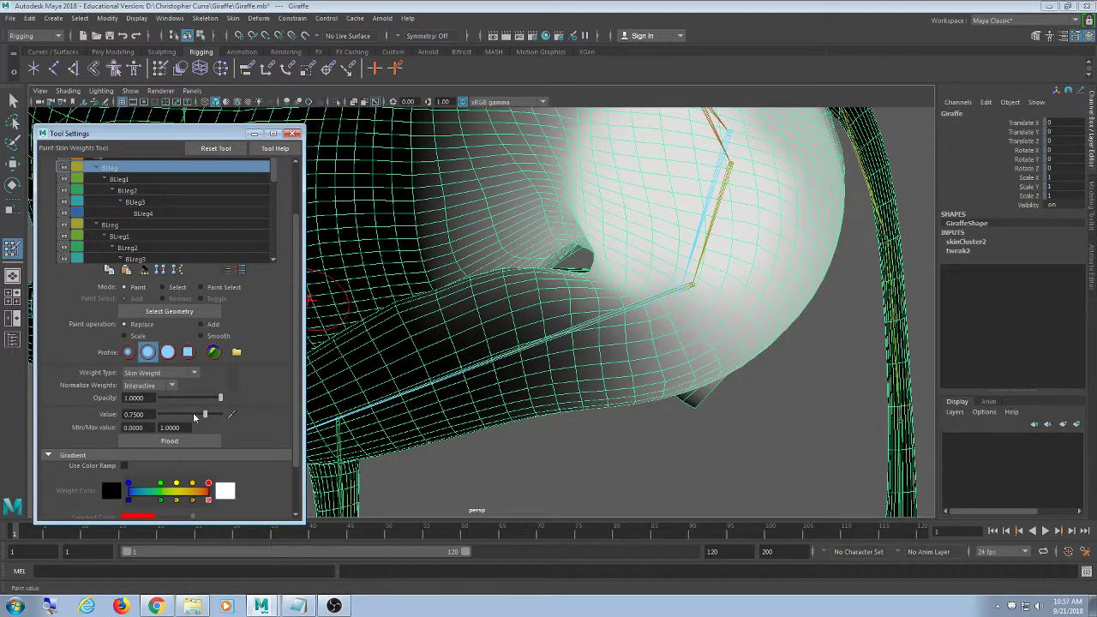
# Try painting the BLleg weights at 0.5 around the gap and upper thigh, and undo the stroke
pyautogui.moveTo(205, 415); pyautogui.dragTo(182, 414)
pyautogui.click(152, 414)
pyautogui.write('0.5')
pyautogui.press('Return')
pyautogui.keyDown('alt'); pyautogui.moveTo(454, 368); pyautogui.dragTo(703, 220); pyautogui.keyUp('alt')
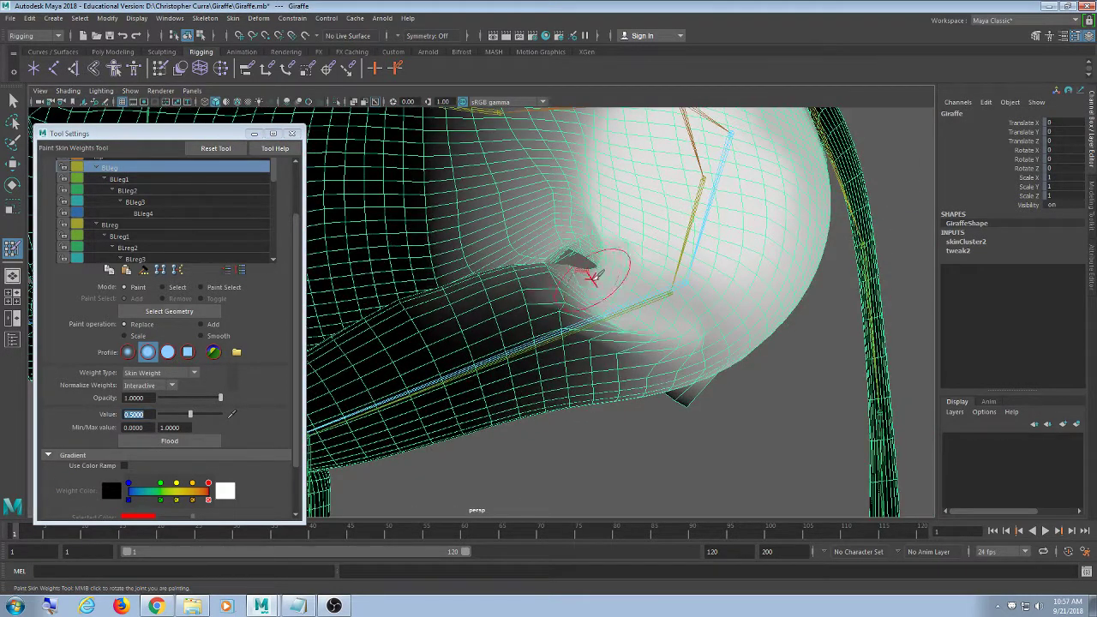
pyautogui.hotkey('ctrl', 'z')
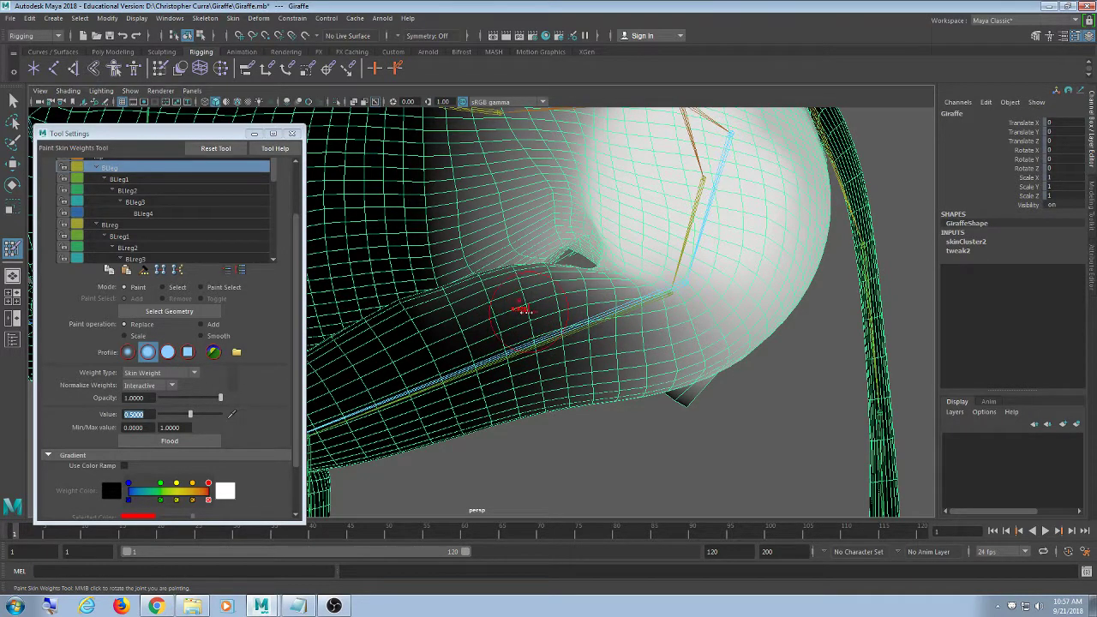
# Set the paint value to 1, try painting BLleg over the upper thigh and beside the gap, and undo the stroke
pyautogui.write('1')
pyautogui.press('Return')
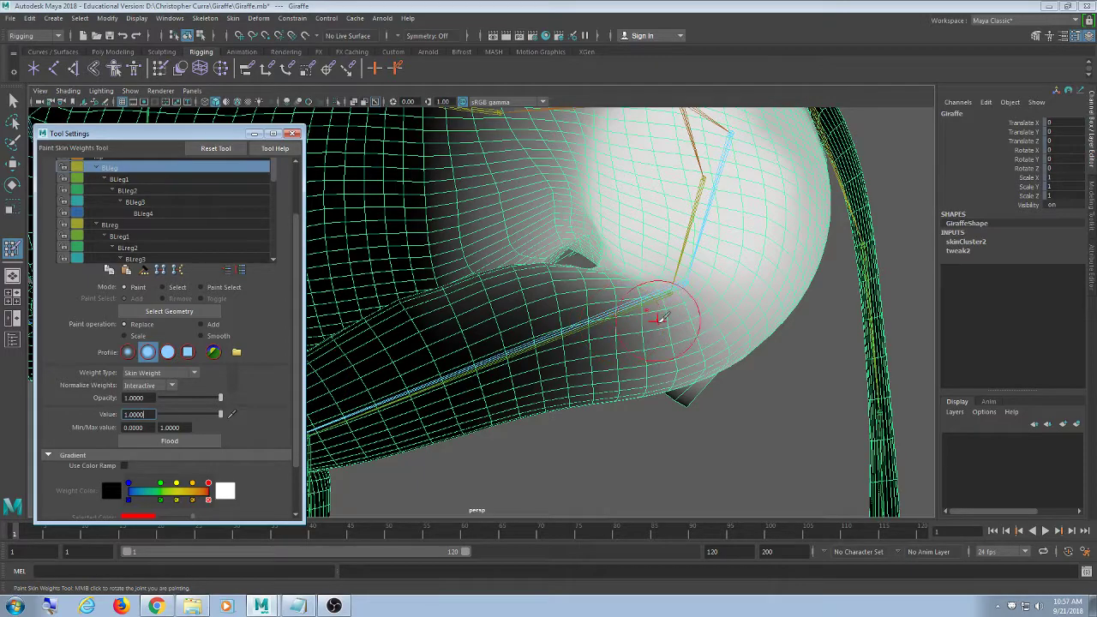
pyautogui.moveTo(674, 318); pyautogui.dragTo(596, 258)
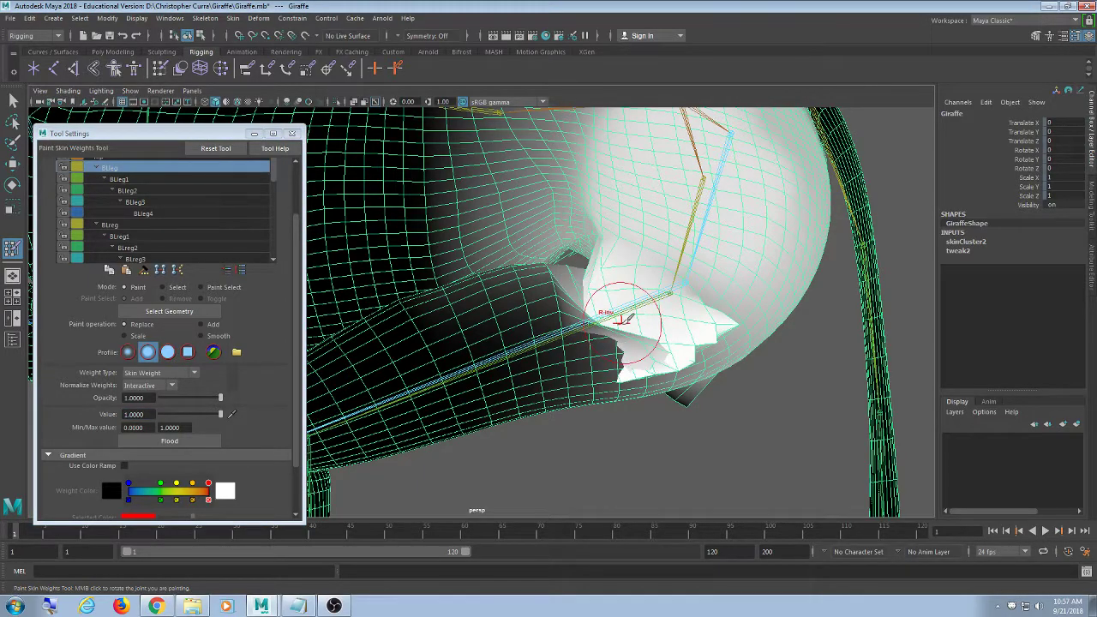
pyautogui.hotkey('ctrl', 'z')
# Try painting the BLleg weights at 1 on the haunch right beside the gap, and undo the stroke
pyautogui.scroll(-5, 627, 320)
pyautogui.scroll(5, 563, 312)
pyautogui.moveTo(631, 333)
pyautogui.keyDown('alt'); pyautogui.mouseDown()
pyautogui.moveTo(641, 331)
pyautogui.moveTo(560, 284)
pyautogui.mouseUp(); pyautogui.keyUp('alt')
pyautogui.scroll(-5, 639, 331)
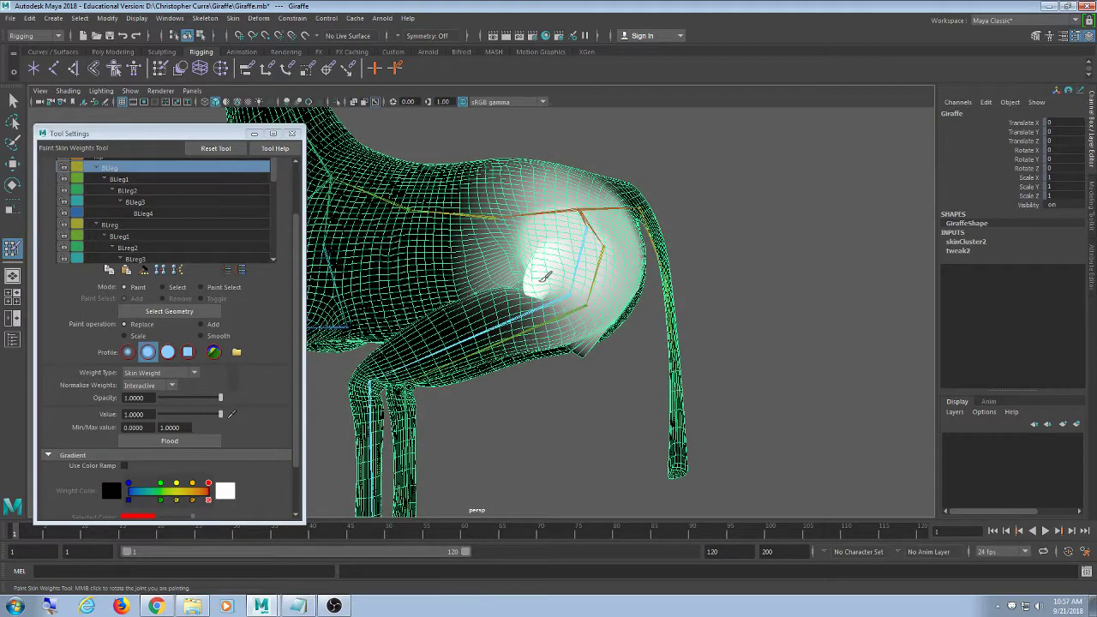
pyautogui.scroll(5, 571, 326)
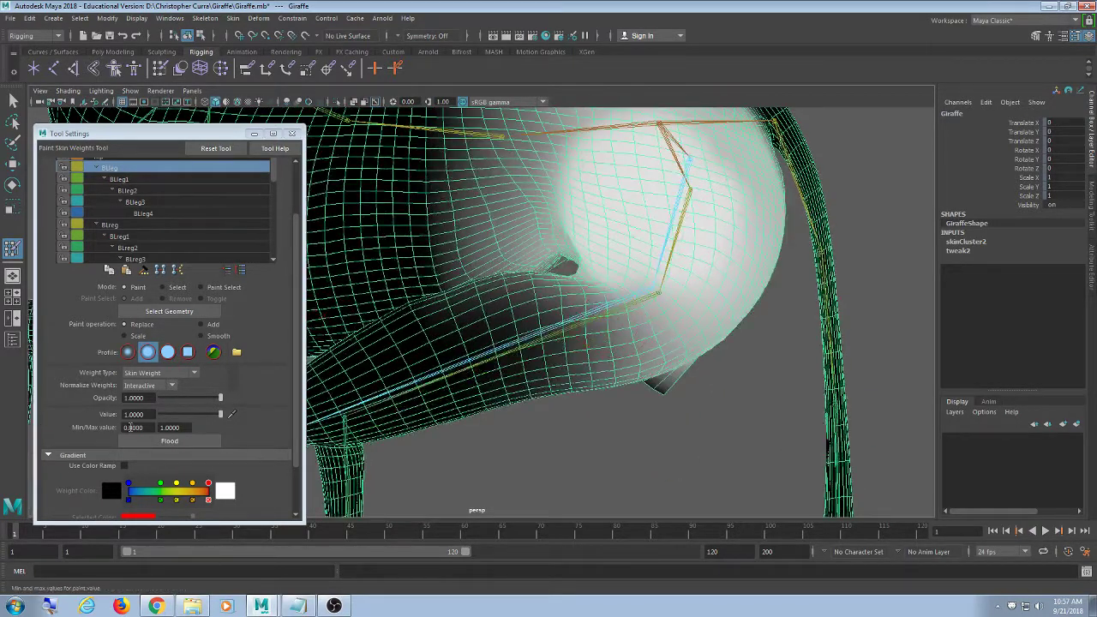
pyautogui.moveTo(608, 257); pyautogui.dragTo(627, 268)
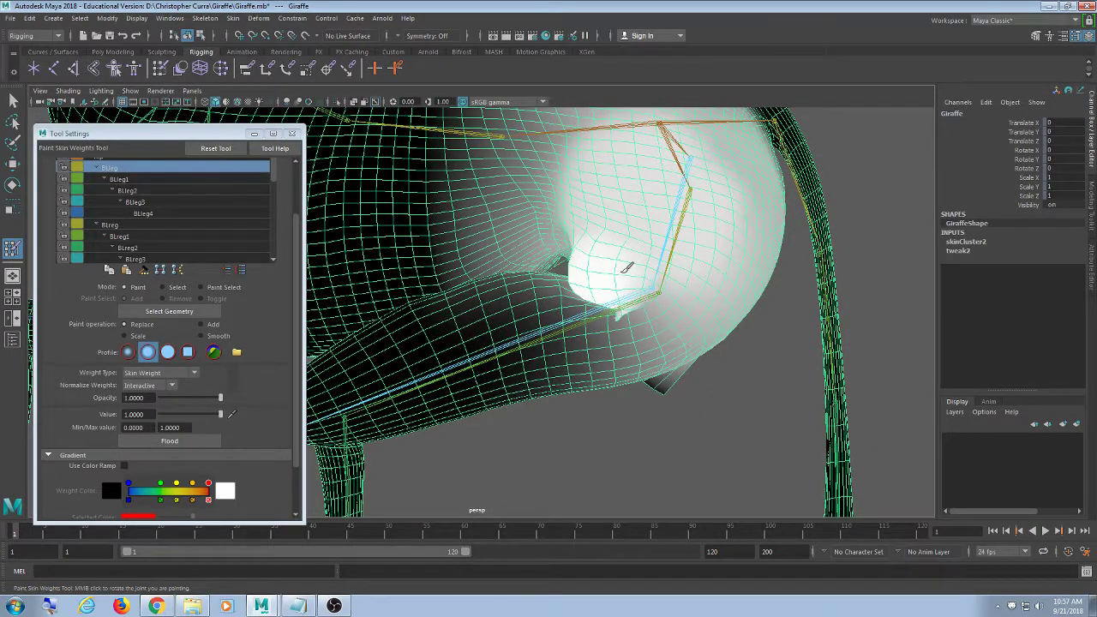
pyautogui.hotkey('ctrl', 'z')
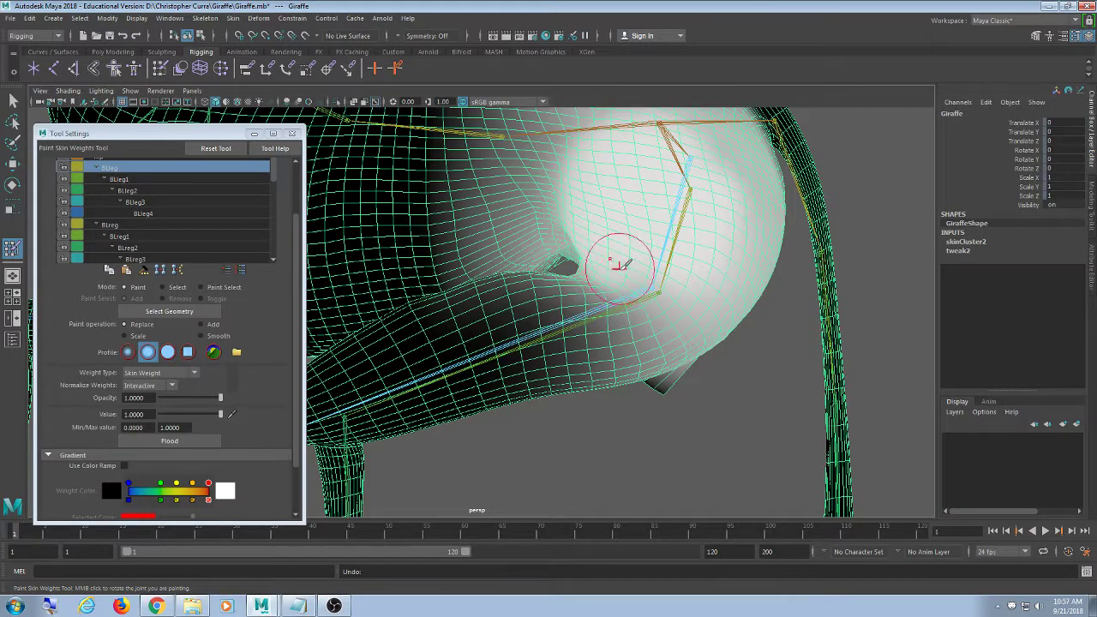
pyautogui.click(619, 268)
pyautogui.keyDown('alt'); pyautogui.moveTo(766, 355); pyautogui.dragTo(669, 311); pyautogui.keyUp('alt')
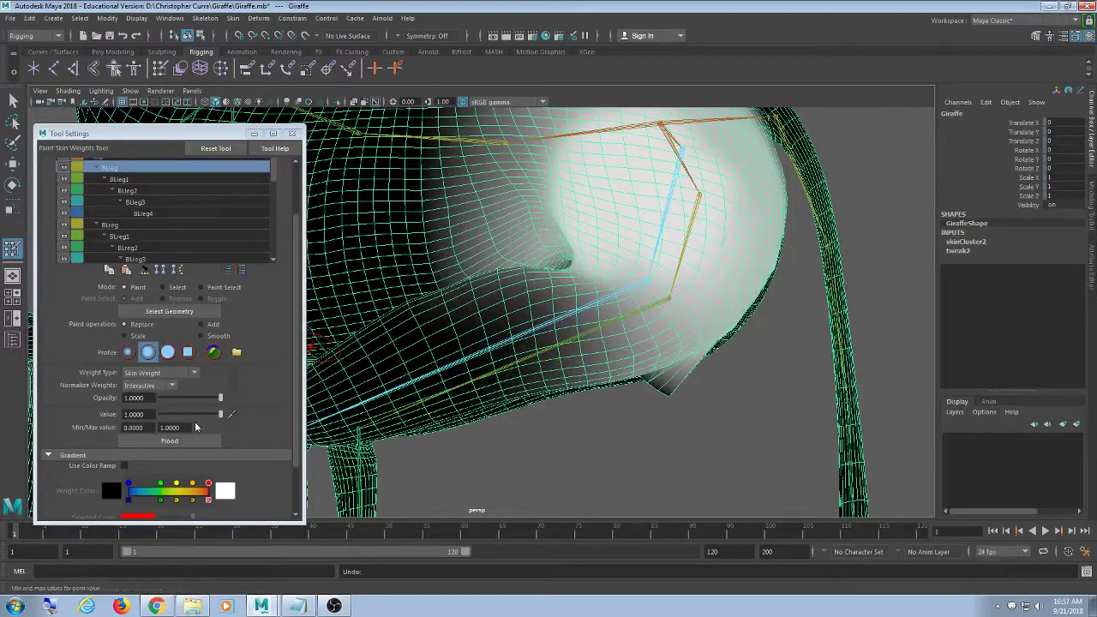
# Set the paint value to 0.75 and make BLleg1 the influence to paint
pyautogui.doubleClick(138, 414)
pyautogui.write('0.75')
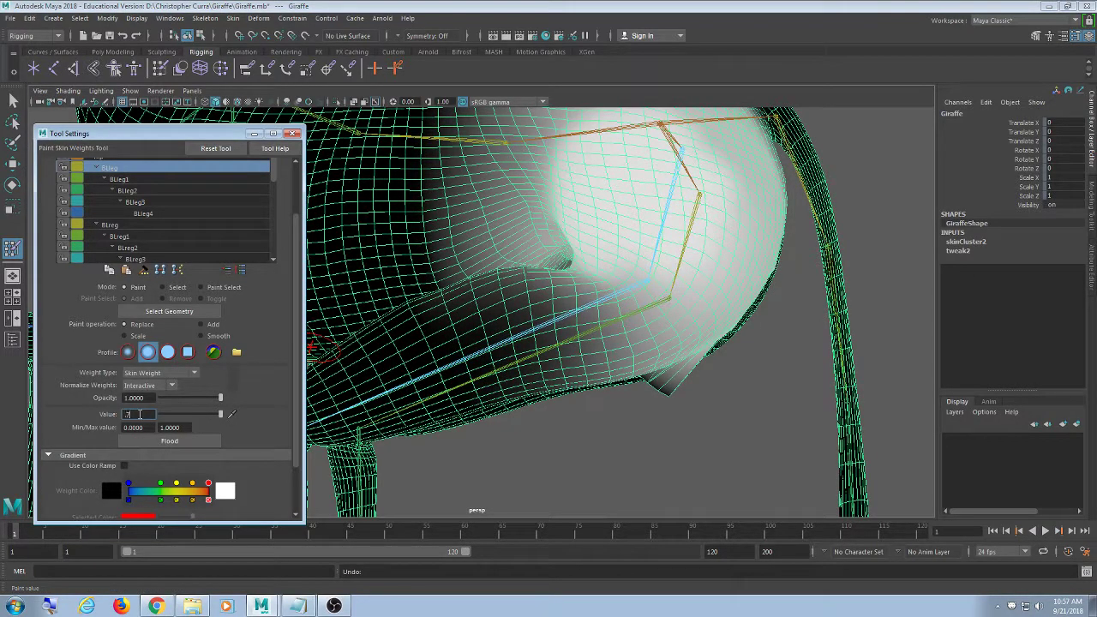
pyautogui.press('Return')
pyautogui.click(137, 179)
# Try painting the BLleg1 weights from the upper thigh toward the gap, and undo the stroke
pyautogui.moveTo(638, 306); pyautogui.dragTo(540, 267)
pyautogui.moveTo(612, 331)
pyautogui.keyDown('alt'); pyautogui.mouseDown()
pyautogui.moveTo(615, 350)
pyautogui.moveTo(586, 320)
pyautogui.moveTo(611, 311)
pyautogui.mouseUp(); pyautogui.keyUp('alt')
pyautogui.hotkey('ctrl', 'z')
# Paint the BLleg1 weights at 0.75 over the top of the thigh beside the gap
pyautogui.scroll(3, 610, 320)
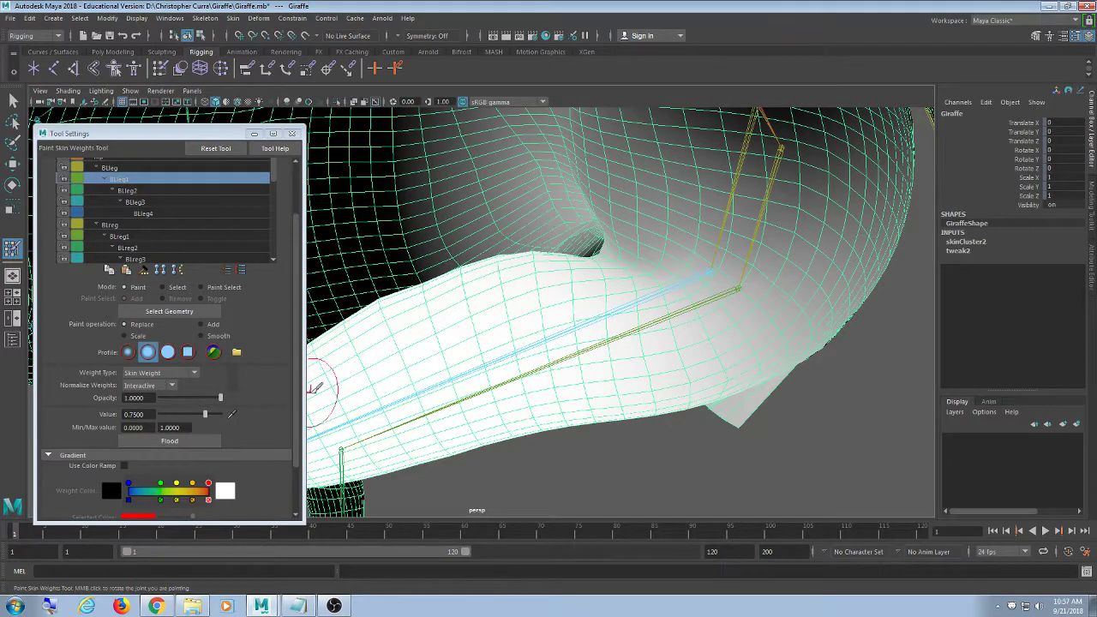
pyautogui.moveTo(666, 288); pyautogui.dragTo(568, 237)
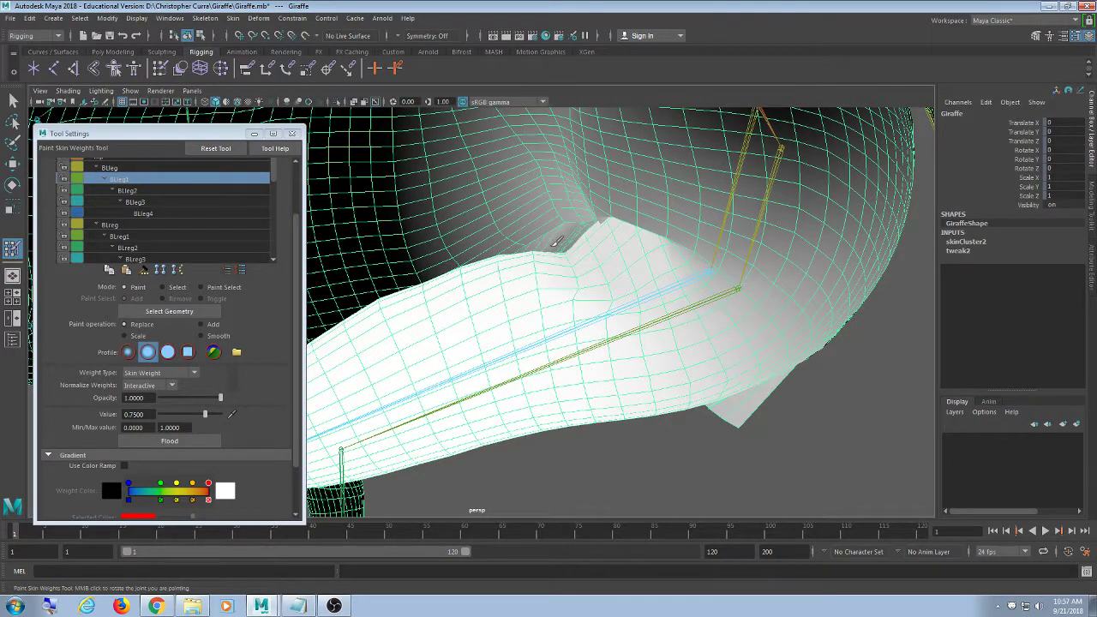
pyautogui.moveTo(661, 330)
pyautogui.keyDown('alt'); pyautogui.mouseDown()
pyautogui.moveTo(695, 329)
pyautogui.moveTo(684, 296)
pyautogui.moveTo(638, 259)
pyautogui.moveTo(619, 262)
pyautogui.mouseUp(); pyautogui.keyUp('alt')
pyautogui.hotkey('ctrl', 'z')
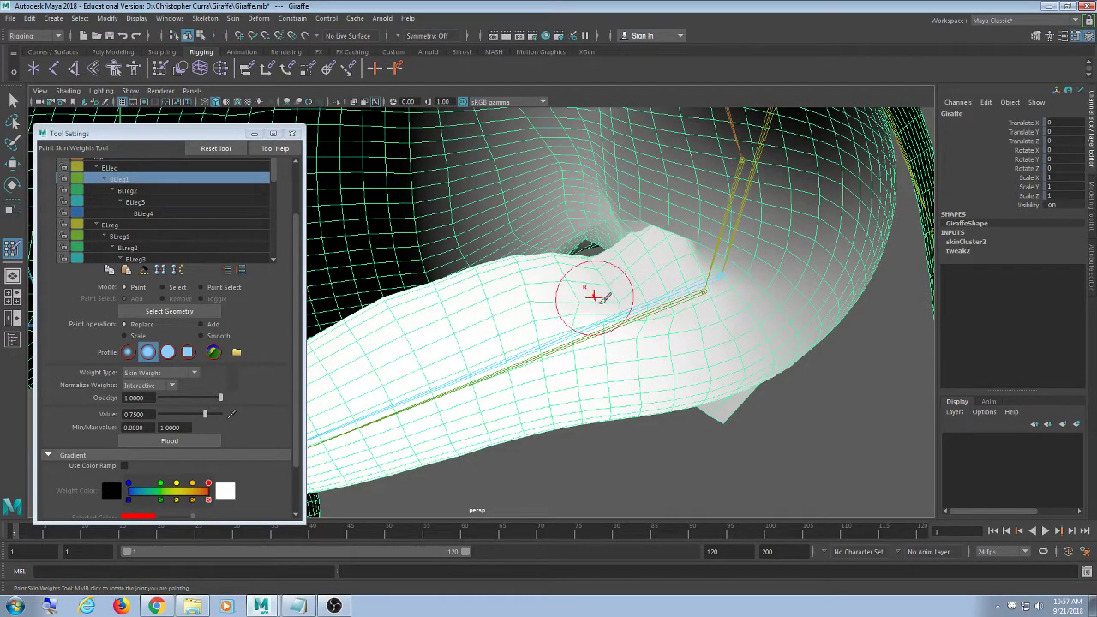
# Set the paint value to 1 and paint BLleg1 over the upper thigh below the gap
pyautogui.keyDown('alt'); pyautogui.moveTo(595, 296); pyautogui.dragTo(771, 335); pyautogui.keyUp('alt')
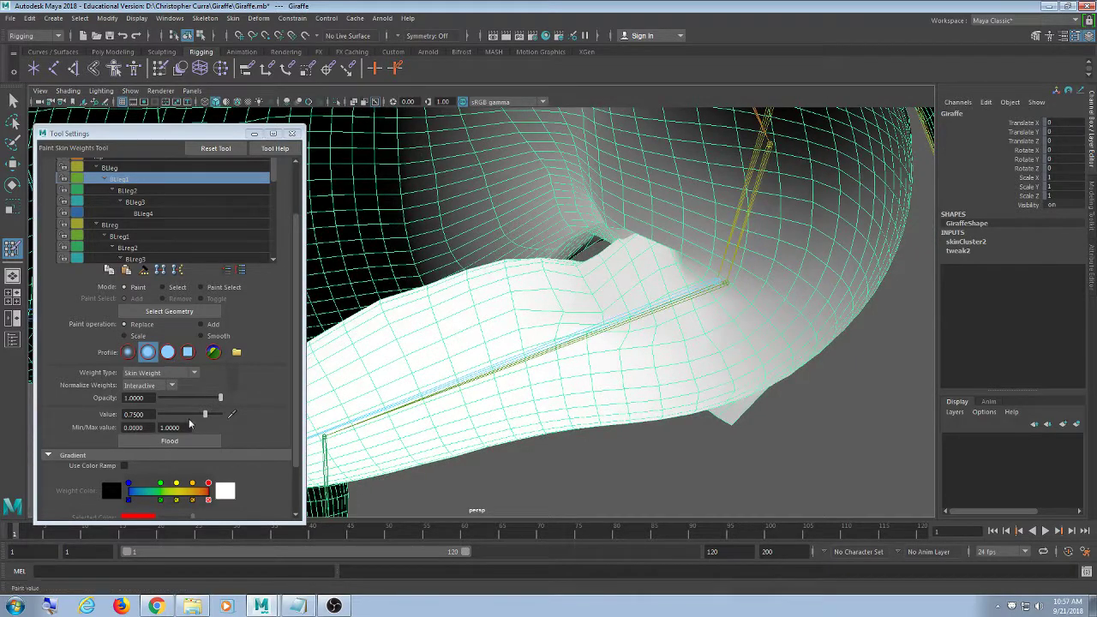
pyautogui.moveTo(212, 416); pyautogui.dragTo(224, 415)
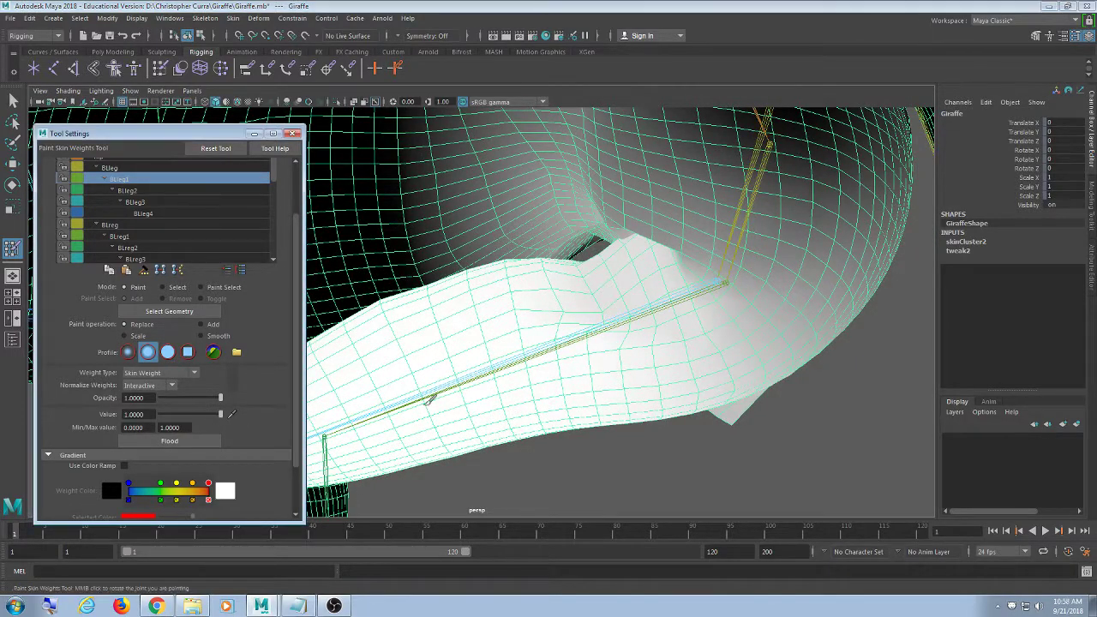
pyautogui.moveTo(631, 350)
pyautogui.mouseDown()
pyautogui.moveTo(609, 282)
pyautogui.moveTo(533, 307)
pyautogui.moveTo(548, 277)
pyautogui.moveTo(523, 277)
pyautogui.moveTo(620, 253)
pyautogui.moveTo(654, 302)
pyautogui.moveTo(515, 353)
pyautogui.moveTo(541, 355)
pyautogui.mouseUp()
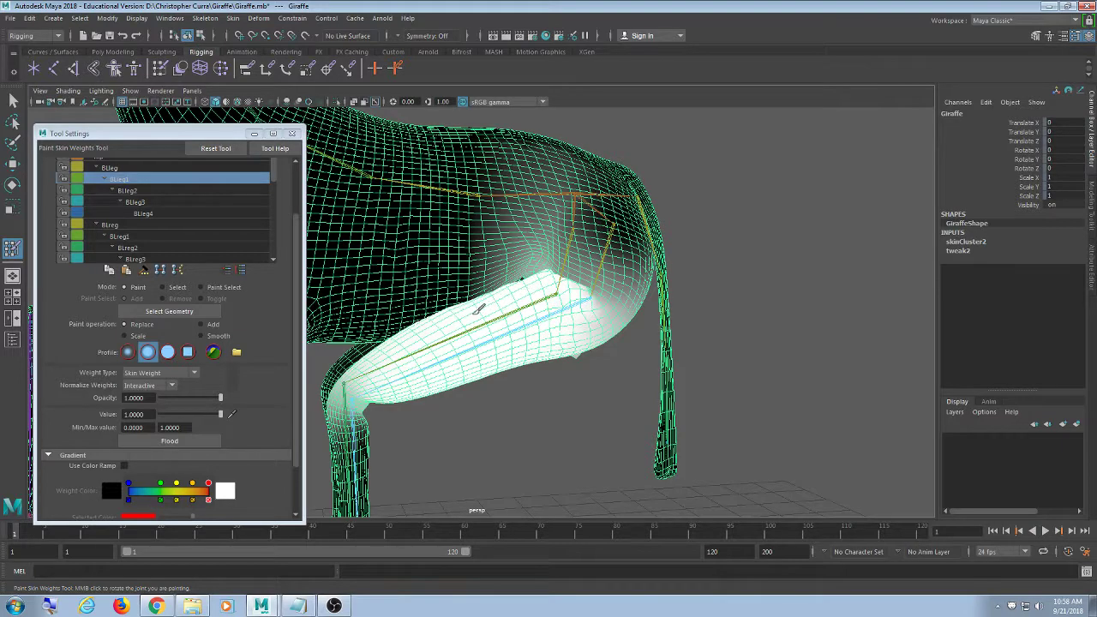
# Smooth the BLleg1 weights along the top of the thigh where it meets the haunch
pyautogui.scroll(5, 571, 336)
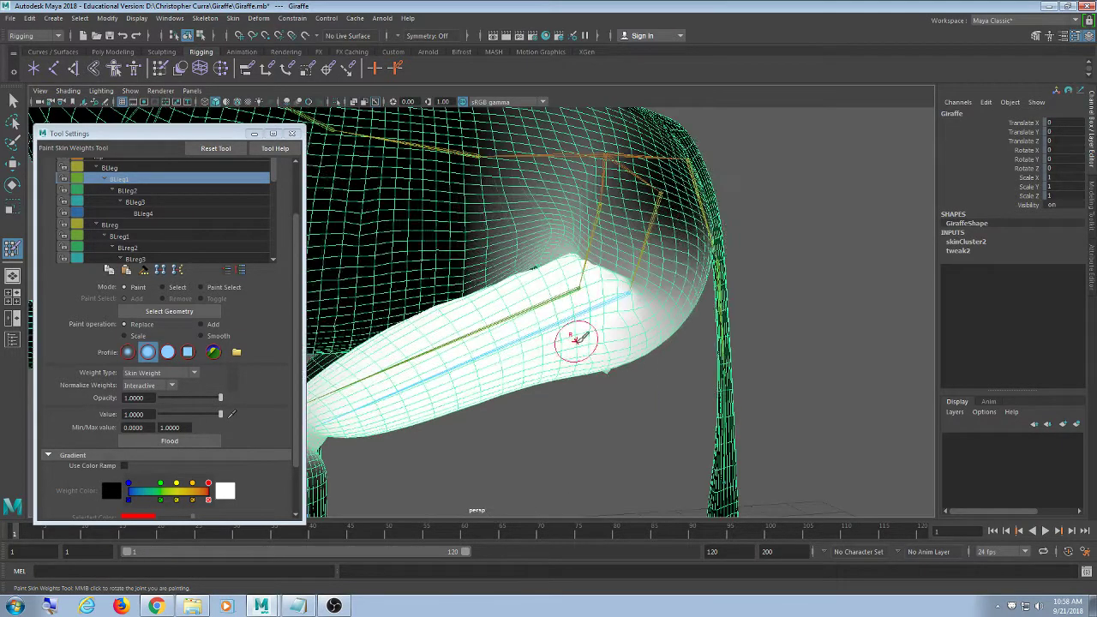
pyautogui.click(204, 336)
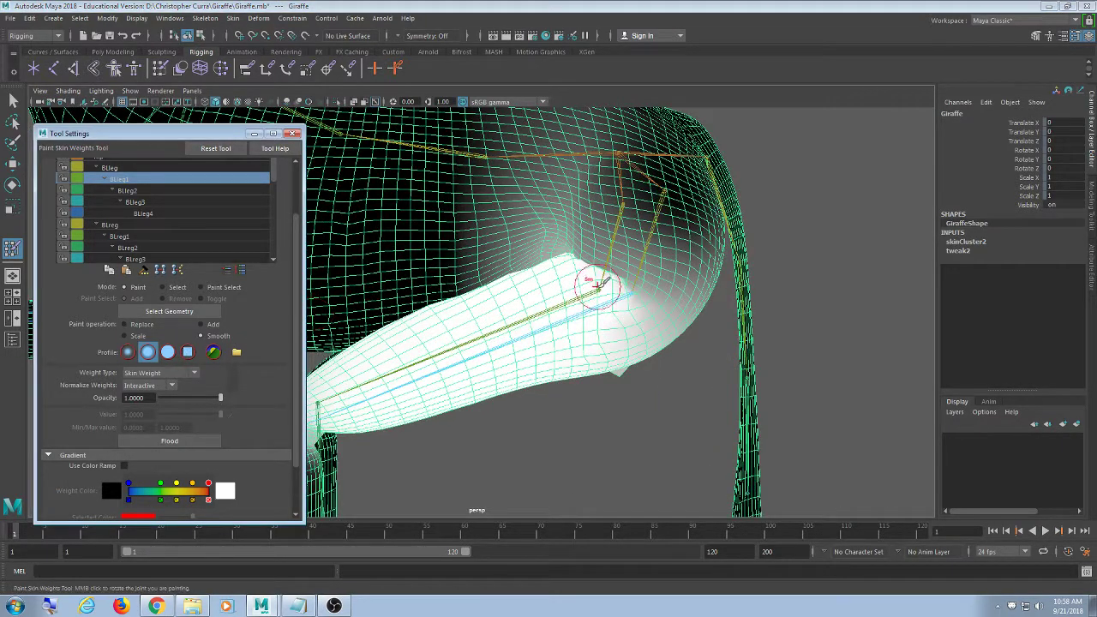
pyautogui.moveTo(607, 280); pyautogui.dragTo(576, 254)
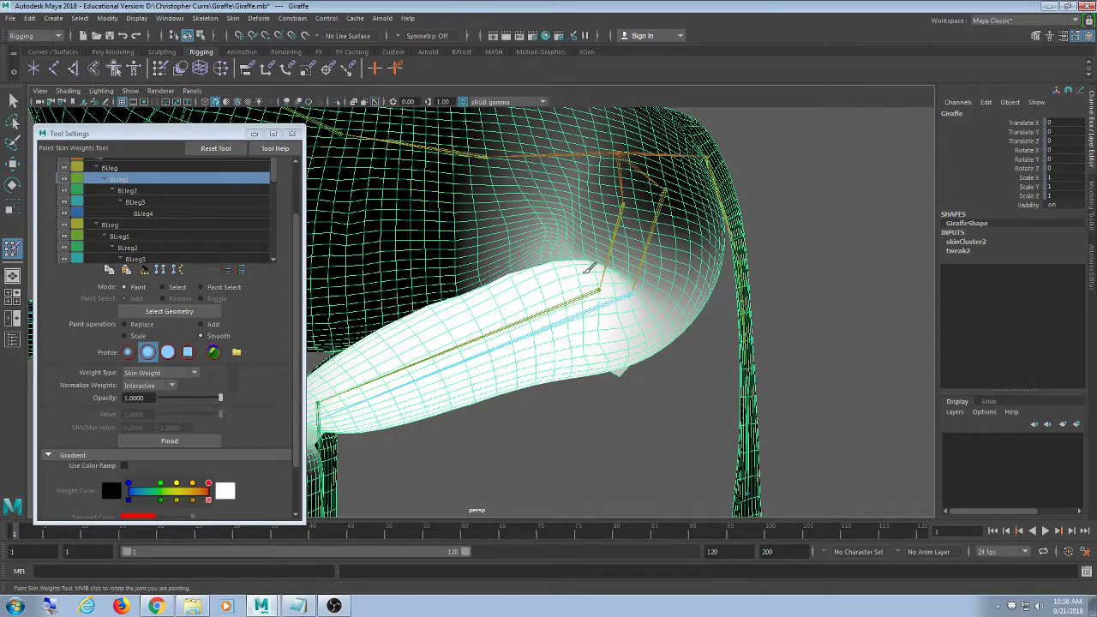
# Choose the hip influence and paint its weights in Replace mode at 1 over the protruding flap between the hind legs
pyautogui.moveTo(625, 299)
pyautogui.keyDown('alt'); pyautogui.mouseDown()
pyautogui.moveTo(626, 352)
pyautogui.moveTo(703, 353)
pyautogui.moveTo(622, 352)
pyautogui.moveTo(569, 257)
pyautogui.moveTo(502, 274)
pyautogui.moveTo(448, 252)
pyautogui.moveTo(487, 309)
pyautogui.moveTo(502, 372)
pyautogui.moveTo(529, 323)
pyautogui.mouseUp(); pyautogui.keyUp('alt')
pyautogui.scroll(3, 617, 352)
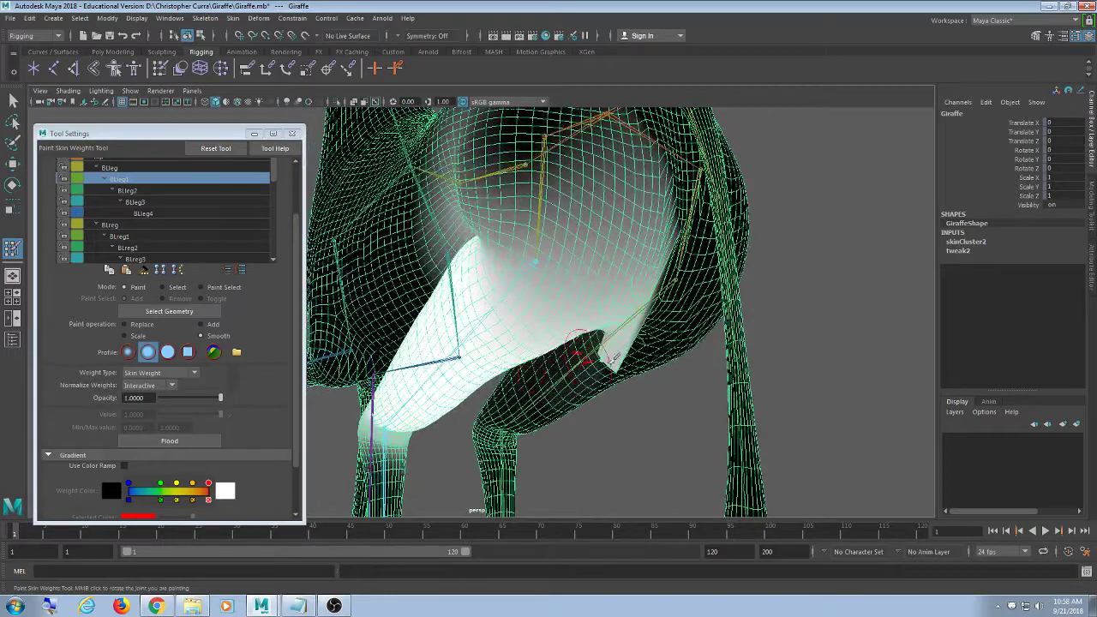
pyautogui.keyDown('alt'); pyautogui.moveTo(579, 351); pyautogui.dragTo(531, 325); pyautogui.keyUp('alt')
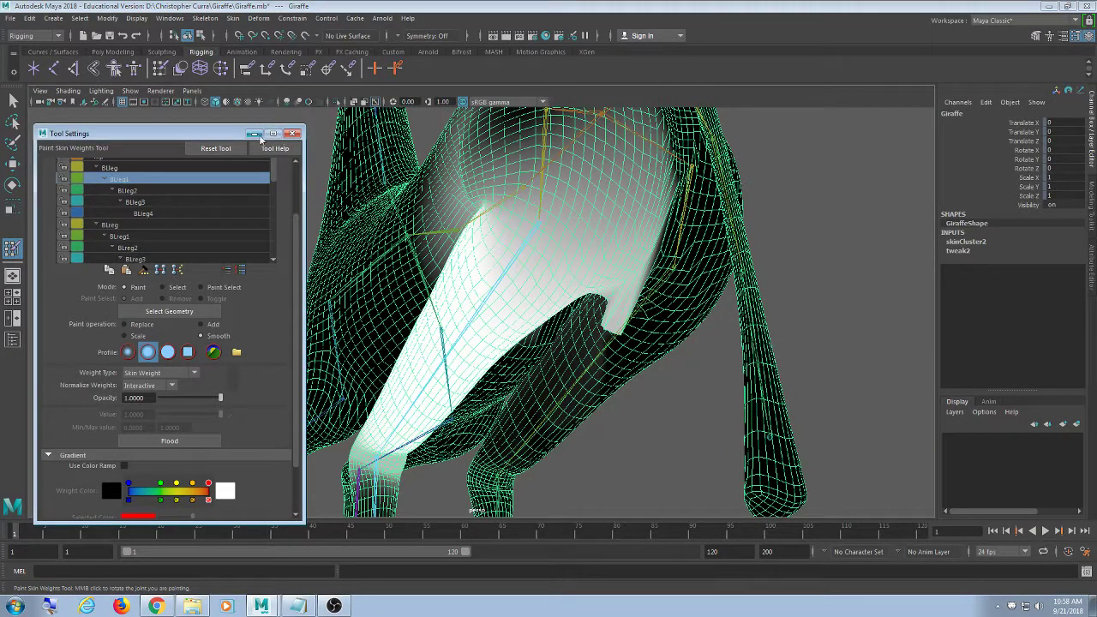
pyautogui.moveTo(152, 127); pyautogui.dragTo(153, 71)
pyautogui.moveTo(298, 188); pyautogui.dragTo(298, 158)
pyautogui.click(100, 136)
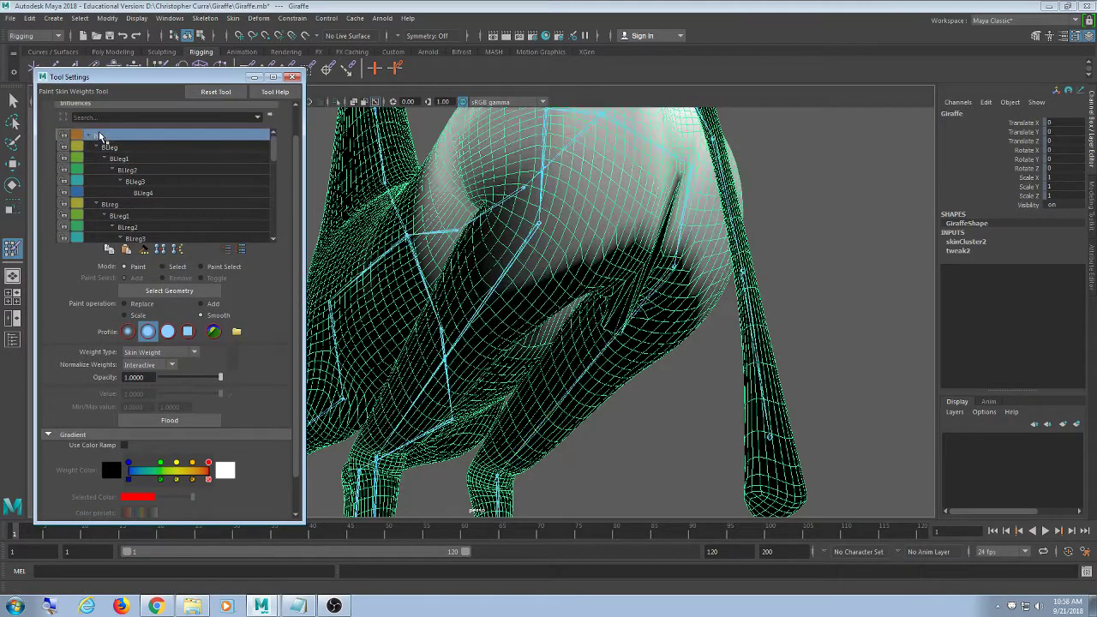
pyautogui.moveTo(696, 230)
pyautogui.keyDown('alt'); pyautogui.mouseDown()
pyautogui.moveTo(656, 269)
pyautogui.moveTo(661, 238)
pyautogui.moveTo(632, 270)
pyautogui.moveTo(603, 216)
pyautogui.moveTo(588, 368)
pyautogui.moveTo(578, 358)
pyautogui.moveTo(634, 347)
pyautogui.moveTo(657, 275)
pyautogui.moveTo(657, 318)
pyautogui.moveTo(767, 260)
pyautogui.moveTo(587, 384)
pyautogui.moveTo(601, 351)
pyautogui.moveTo(570, 370)
pyautogui.moveTo(590, 385)
pyautogui.moveTo(553, 419)
pyautogui.mouseUp(); pyautogui.keyUp('alt')
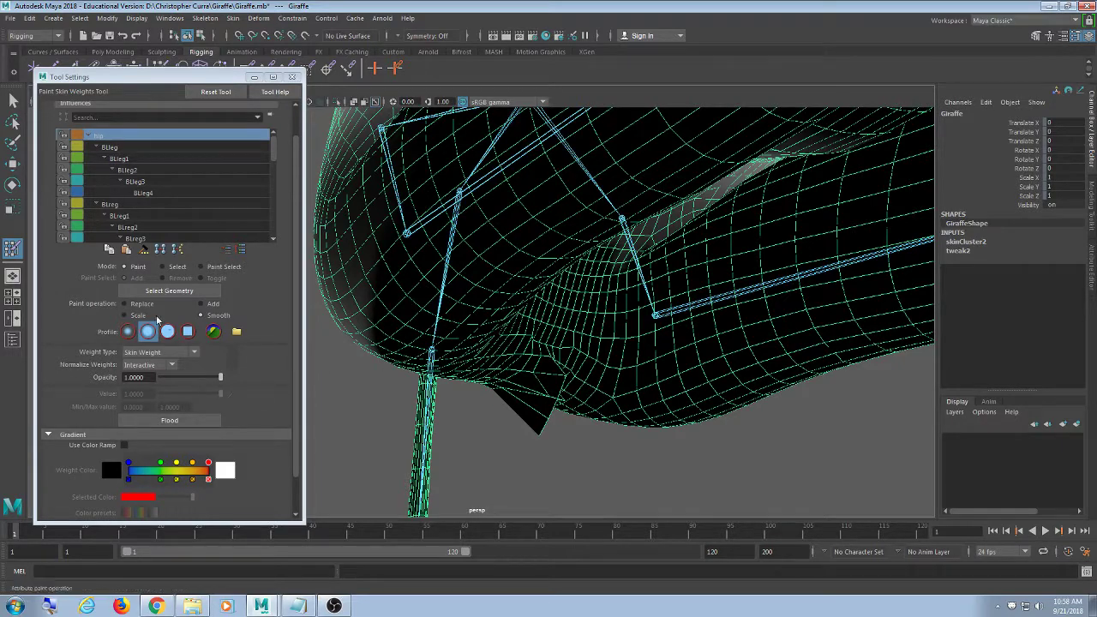
pyautogui.click(137, 303)
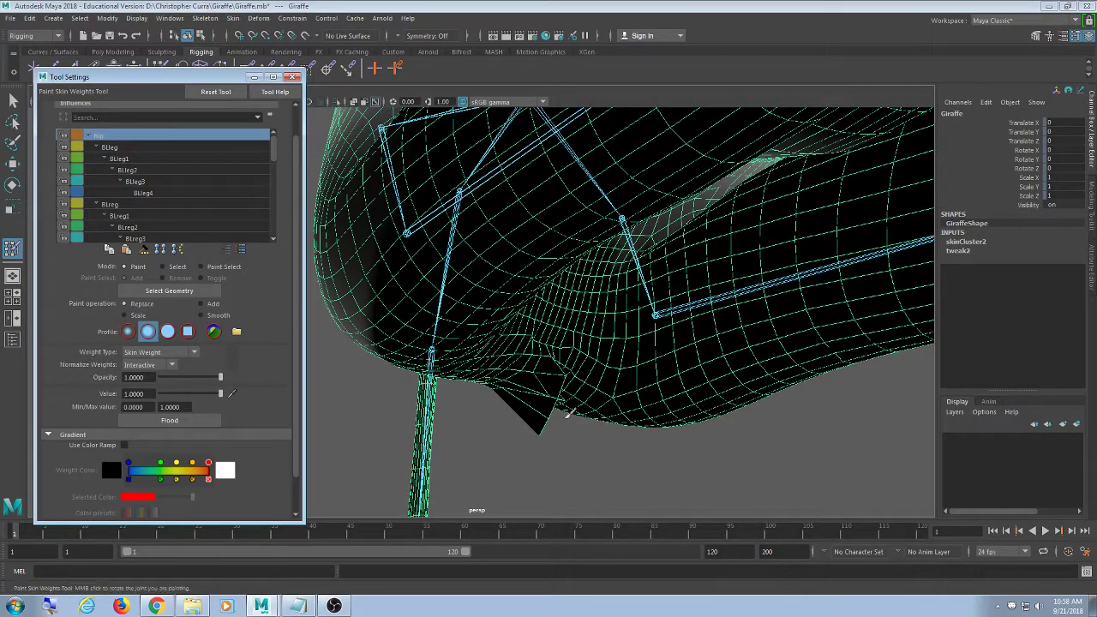
pyautogui.moveTo(538, 403)
pyautogui.keyDown('alt'); pyautogui.mouseDown()
pyautogui.moveTo(514, 360)
pyautogui.moveTo(600, 369)
pyautogui.moveTo(397, 401)
pyautogui.moveTo(580, 297)
pyautogui.moveTo(737, 299)
pyautogui.moveTo(752, 285)
pyautogui.moveTo(760, 299)
pyautogui.moveTo(571, 363)
pyautogui.moveTo(556, 341)
pyautogui.mouseUp(); pyautogui.keyUp('alt')
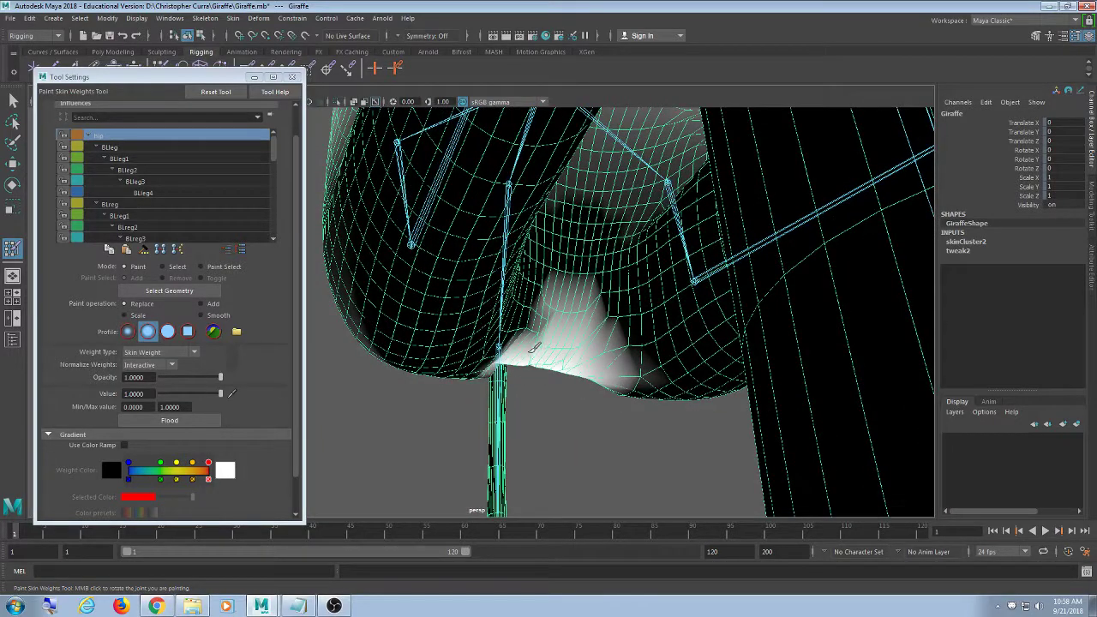
# Extend the hip weights at 1 over the rear of the body beneath and beside the tail
pyautogui.moveTo(513, 357)
pyautogui.keyDown('alt'); pyautogui.mouseDown()
pyautogui.moveTo(559, 345)
pyautogui.moveTo(608, 349)
pyautogui.moveTo(436, 368)
pyautogui.moveTo(661, 289)
pyautogui.moveTo(568, 285)
pyautogui.moveTo(608, 335)
pyautogui.moveTo(555, 350)
pyautogui.mouseUp(); pyautogui.keyUp('alt')
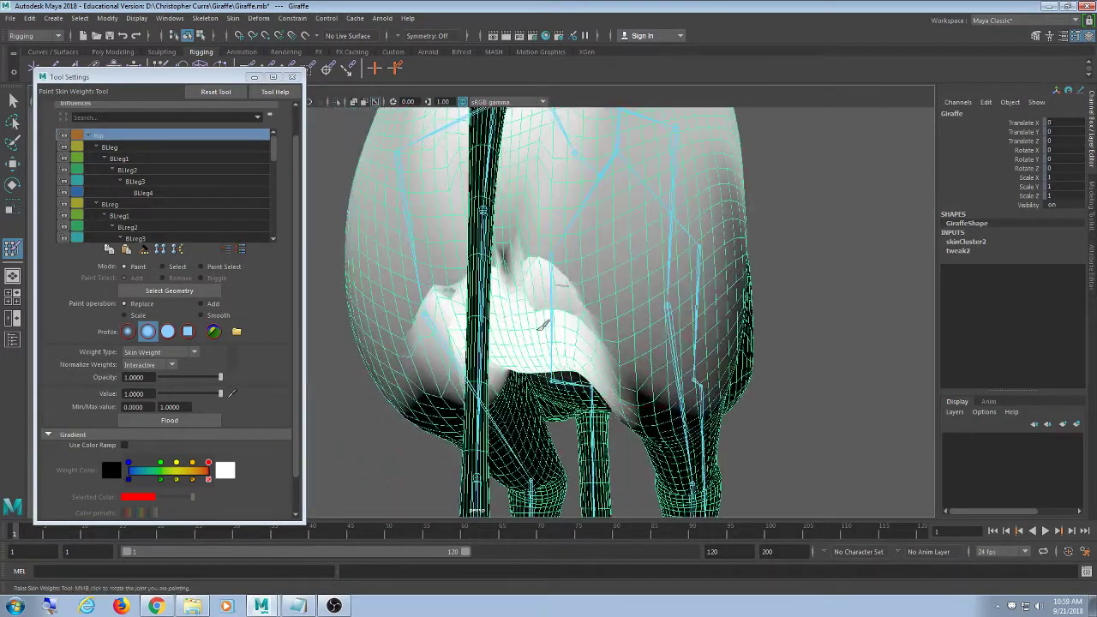
pyautogui.moveTo(497, 254); pyautogui.dragTo(507, 192)
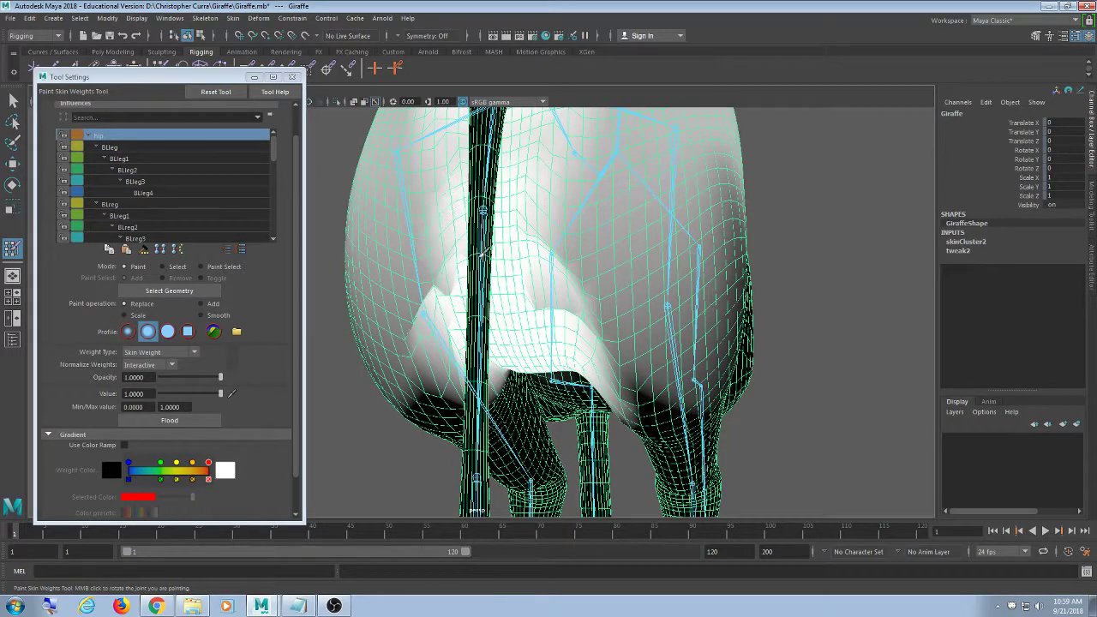
pyautogui.moveTo(570, 304); pyautogui.dragTo(552, 300)
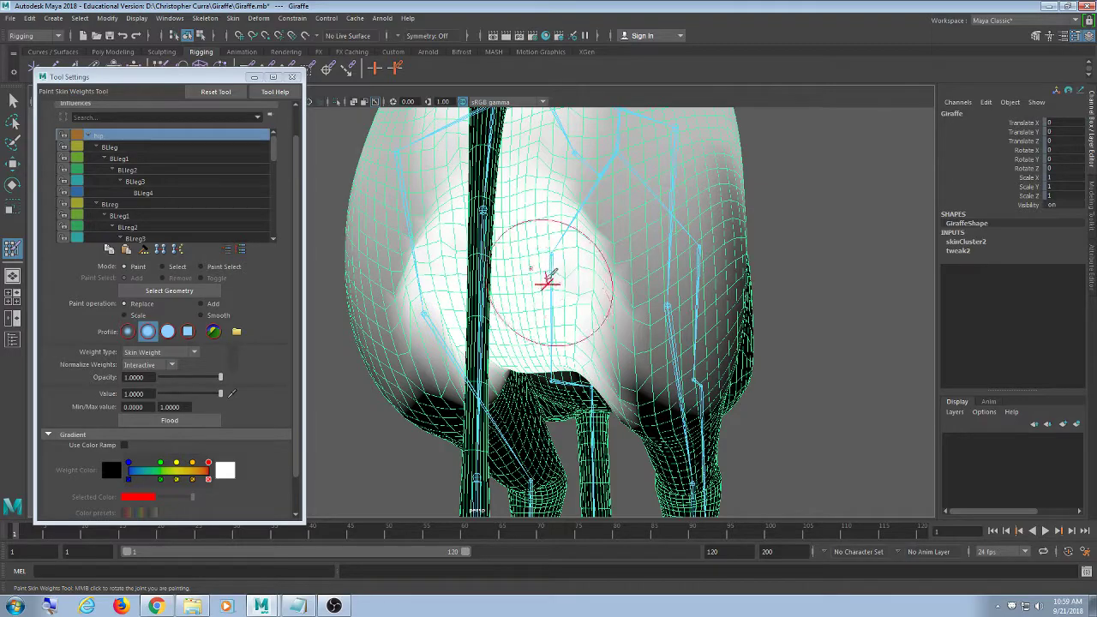
# Paint the hip weights at 1 across the underside of the rump between the hind legs
pyautogui.keyDown('alt'); pyautogui.moveTo(542, 286); pyautogui.dragTo(521, 295); pyautogui.keyUp('alt')
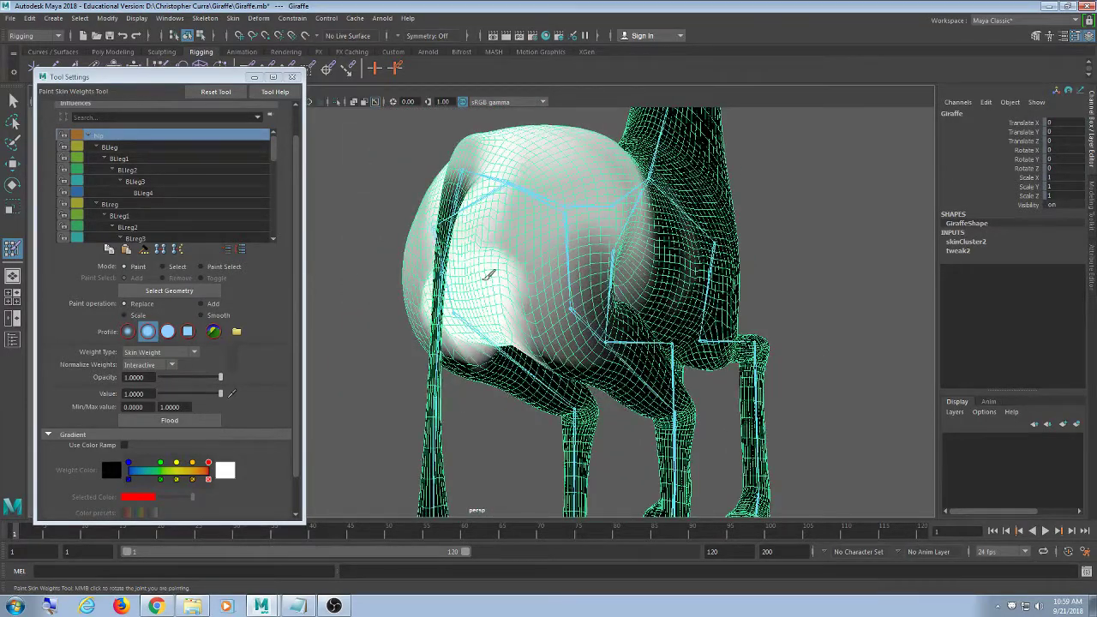
pyautogui.moveTo(466, 228)
pyautogui.keyDown('alt'); pyautogui.mouseDown()
pyautogui.moveTo(522, 299)
pyautogui.moveTo(553, 318)
pyautogui.moveTo(553, 230)
pyautogui.mouseUp(); pyautogui.keyUp('alt')
pyautogui.keyDown('alt'); pyautogui.moveTo(556, 245); pyautogui.dragTo(556, 246); pyautogui.keyUp('alt')
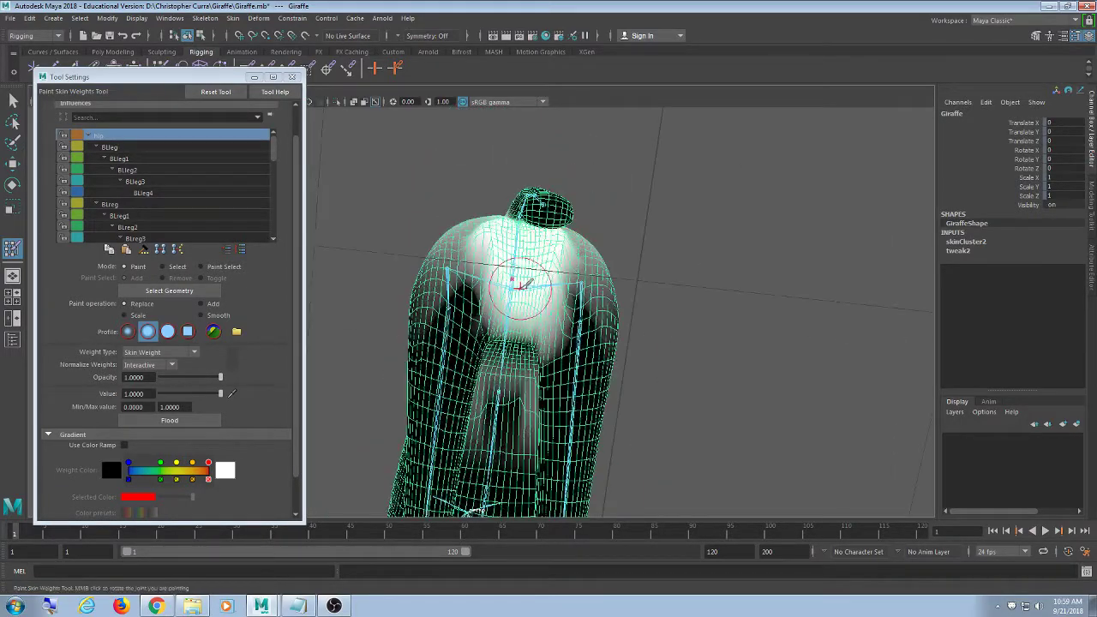
pyautogui.moveTo(520, 289); pyautogui.dragTo(495, 308)
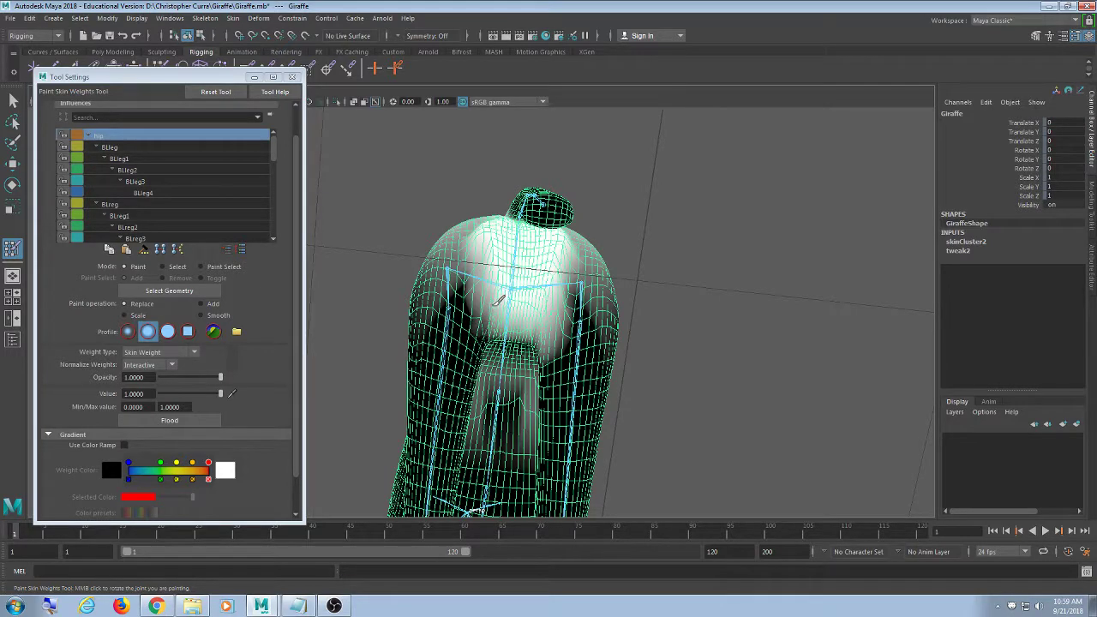
pyautogui.keyDown('alt'); pyautogui.moveTo(497, 300); pyautogui.dragTo(545, 360); pyautogui.keyUp('alt')
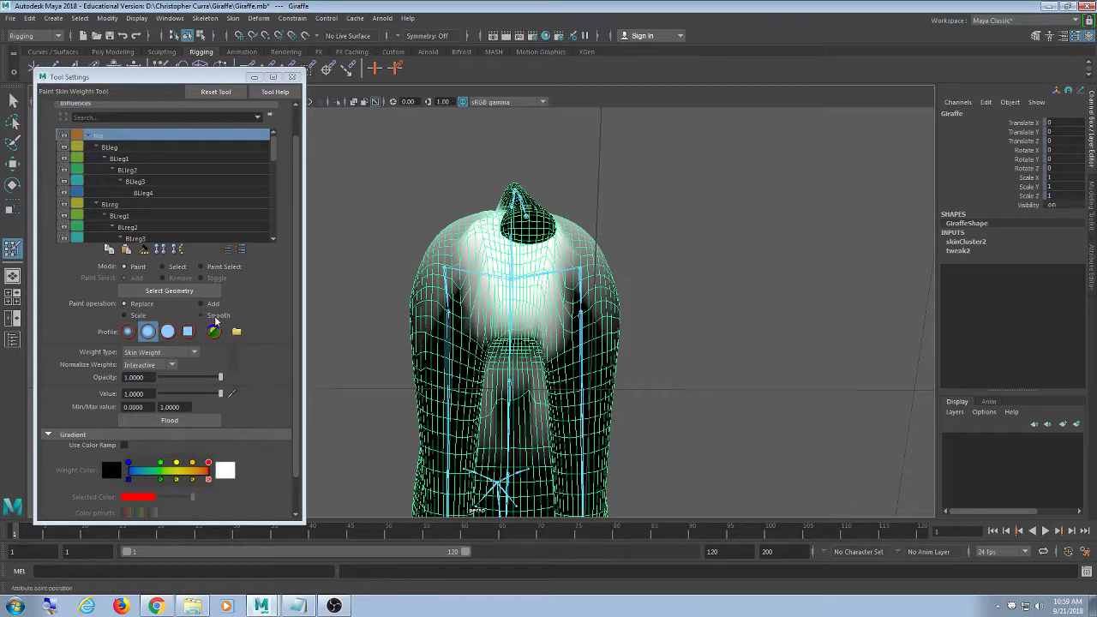
# Smooth the hip weights across the underside and rear of the rump
pyautogui.click(201, 316)
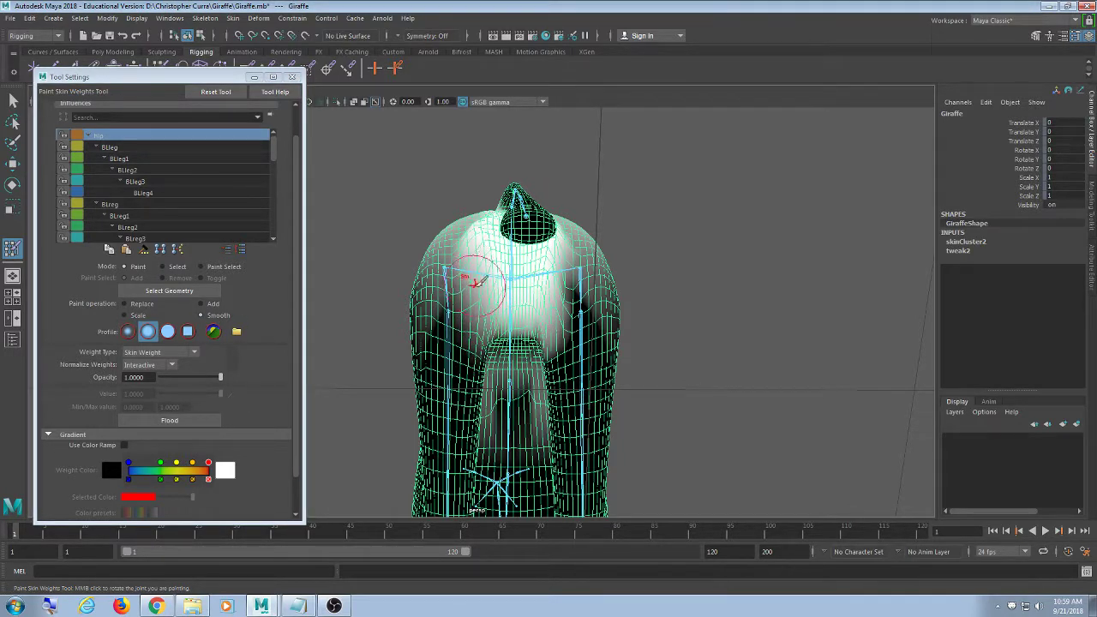
pyautogui.moveTo(474, 281)
pyautogui.mouseDown()
pyautogui.moveTo(570, 322)
pyautogui.moveTo(566, 304)
pyautogui.moveTo(546, 345)
pyautogui.mouseUp()
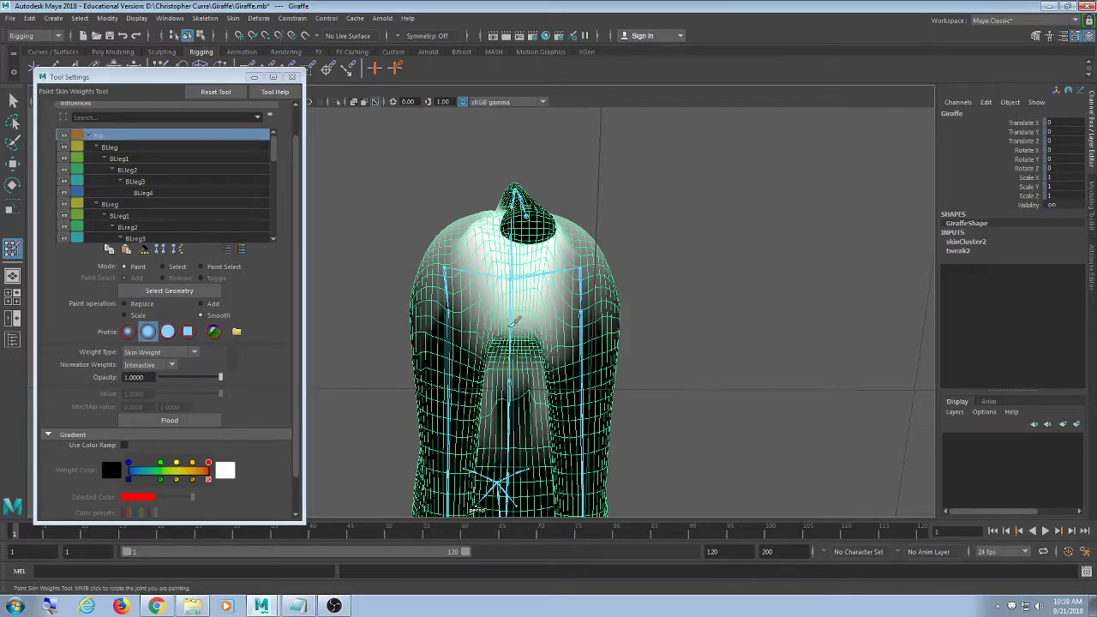
pyautogui.scroll(4, 497, 329)
pyautogui.moveTo(497, 331)
pyautogui.keyDown('alt'); pyautogui.mouseDown()
pyautogui.moveTo(557, 417)
pyautogui.moveTo(588, 358)
pyautogui.mouseUp(); pyautogui.keyUp('alt')
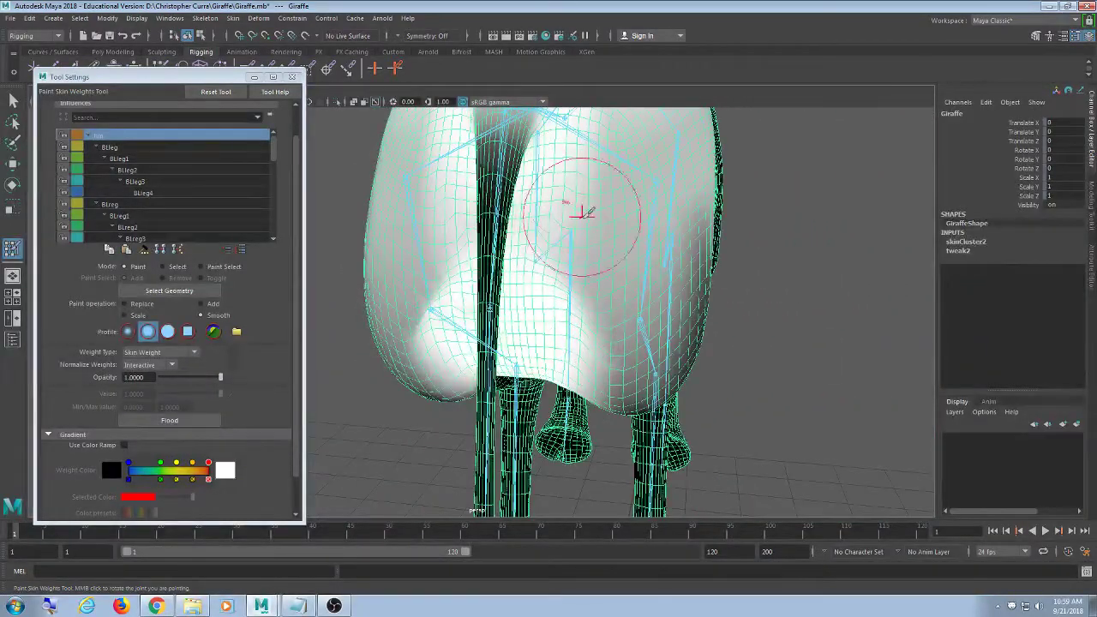
pyautogui.keyDown('alt'); pyautogui.moveTo(597, 302); pyautogui.dragTo(497, 296); pyautogui.keyUp('alt')
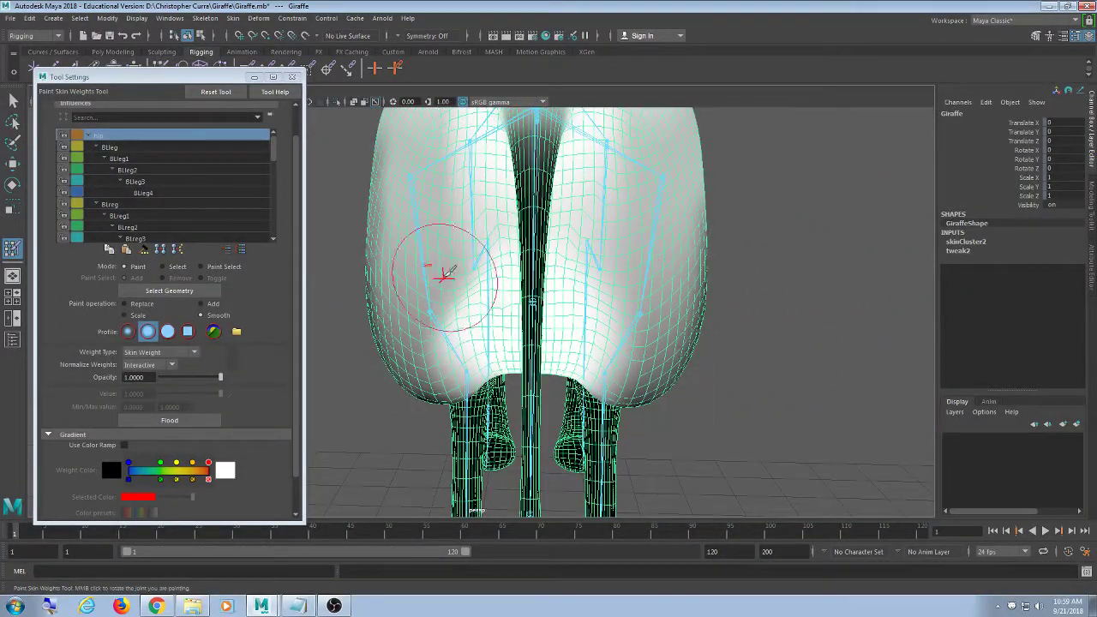
# Leave weight painting for the Select tool and examine the haunches, thighs and gap from both sides
pyautogui.scroll(-3, 476, 326)
pyautogui.middleClick(408, 322)
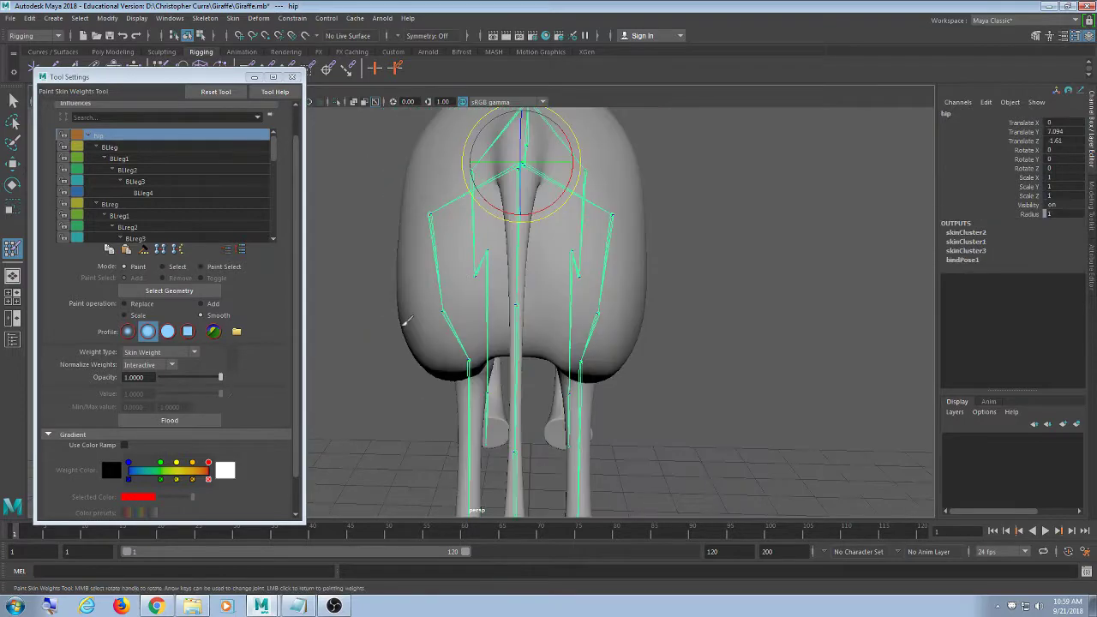
pyautogui.moveTo(404, 322)
pyautogui.keyDown('alt'); pyautogui.mouseDown()
pyautogui.moveTo(451, 312)
pyautogui.moveTo(404, 292)
pyautogui.moveTo(300, 282)
pyautogui.moveTo(581, 308)
pyautogui.mouseUp(); pyautogui.keyUp('alt')
pyautogui.click(454, 464)
pyautogui.click(13, 100)
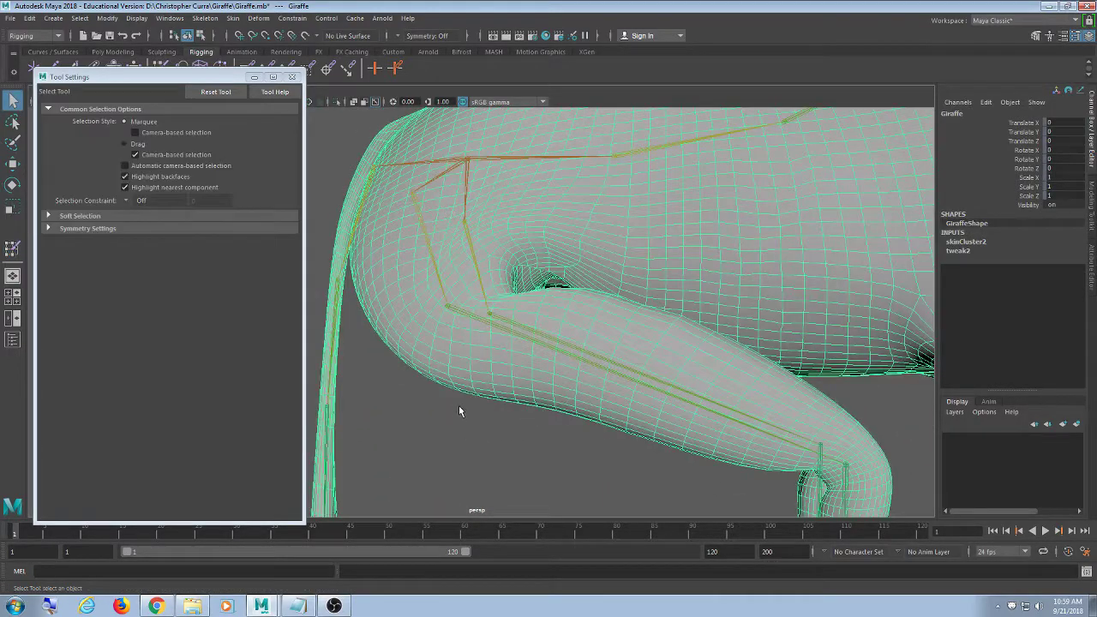
pyautogui.moveTo(458, 406)
pyautogui.keyDown('alt'); pyautogui.mouseDown()
pyautogui.moveTo(872, 395)
pyautogui.moveTo(781, 321)
pyautogui.moveTo(675, 409)
pyautogui.moveTo(528, 392)
pyautogui.mouseUp(); pyautogui.keyUp('alt')
pyautogui.scroll(5, 613, 402)
pyautogui.keyDown('alt'); pyautogui.moveTo(528, 393); pyautogui.dragTo(712, 361, button='middle'); pyautogui.keyUp('alt')
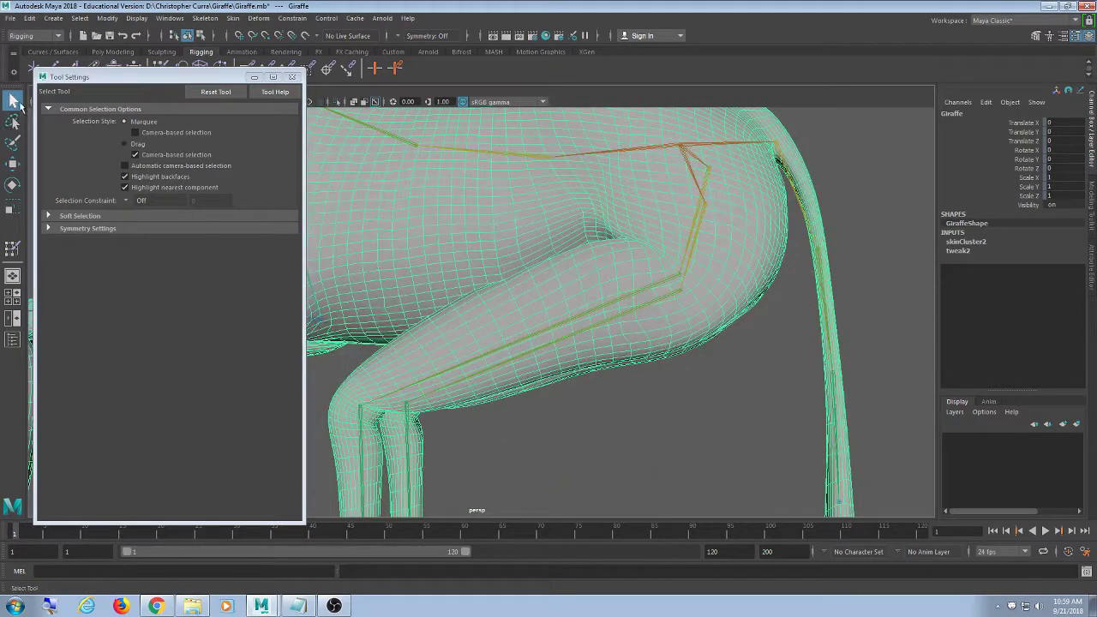
# Reselect the giraffe mesh, resume painting skin weights and examine the BLleg and BLleg1 influences on the hindquarters
pyautogui.click(750, 455)
pyautogui.click(620, 298)
pyautogui.click(692, 326)
pyautogui.moveTo(163, 71); pyautogui.dragTo(163, 111)
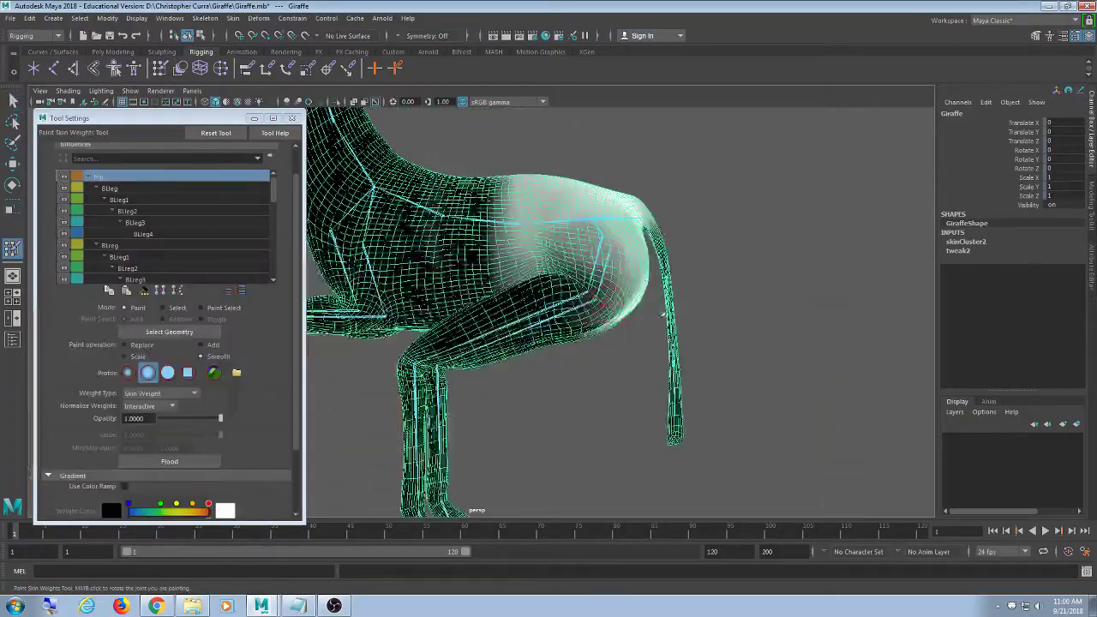
pyautogui.keyDown('alt'); pyautogui.moveTo(664, 311); pyautogui.dragTo(623, 313); pyautogui.keyUp('alt')
pyautogui.scroll(5, 661, 294)
pyautogui.scroll(3, 656, 309)
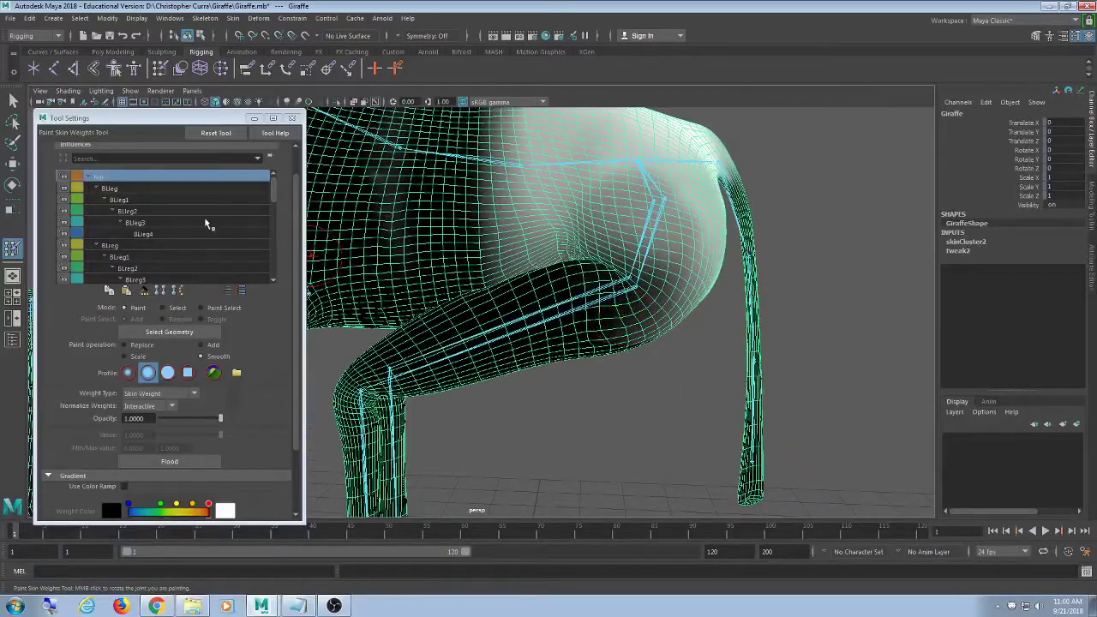
pyautogui.click(146, 189)
pyautogui.click(144, 200)
pyautogui.click(138, 188)
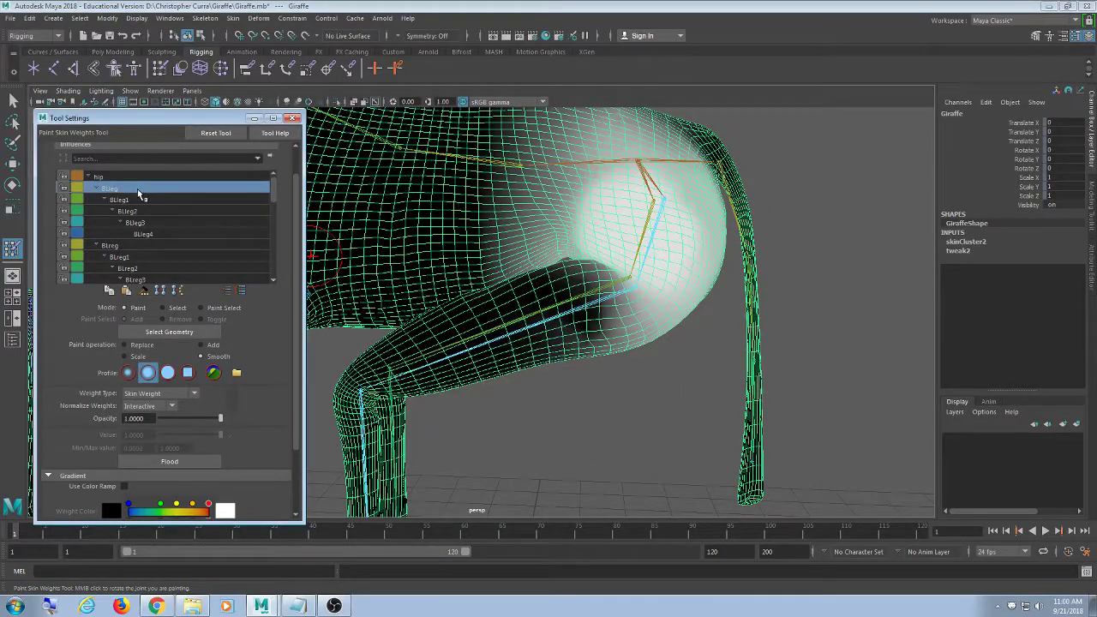
pyautogui.keyDown('alt'); pyautogui.moveTo(652, 319); pyautogui.dragTo(540, 311); pyautogui.keyUp('alt')
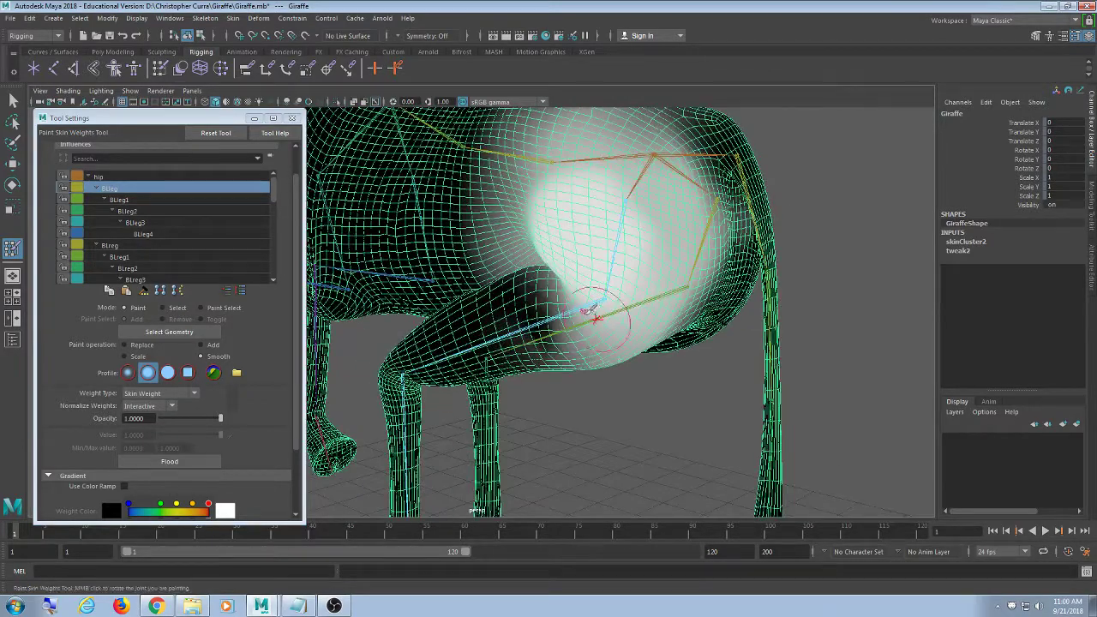
# Mirror the skin weights across YZ from positive to negative, using closest point on surface and closest joint association
pyautogui.click(233, 18)
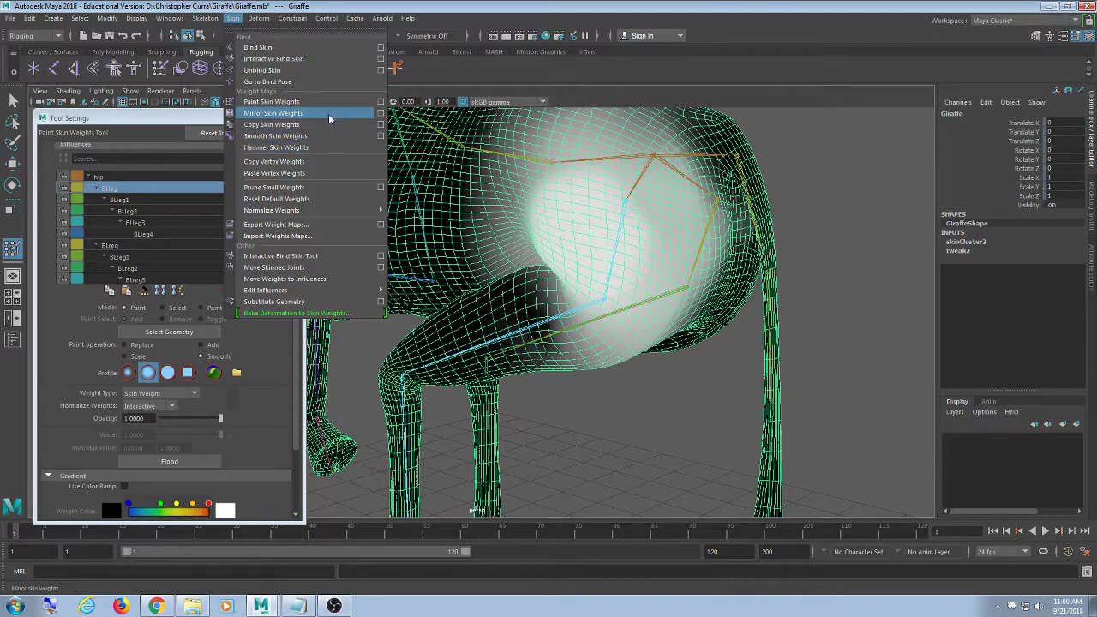
pyautogui.click(381, 113)
pyautogui.moveTo(612, 247); pyautogui.dragTo(821, 208)
pyautogui.click(919, 407)
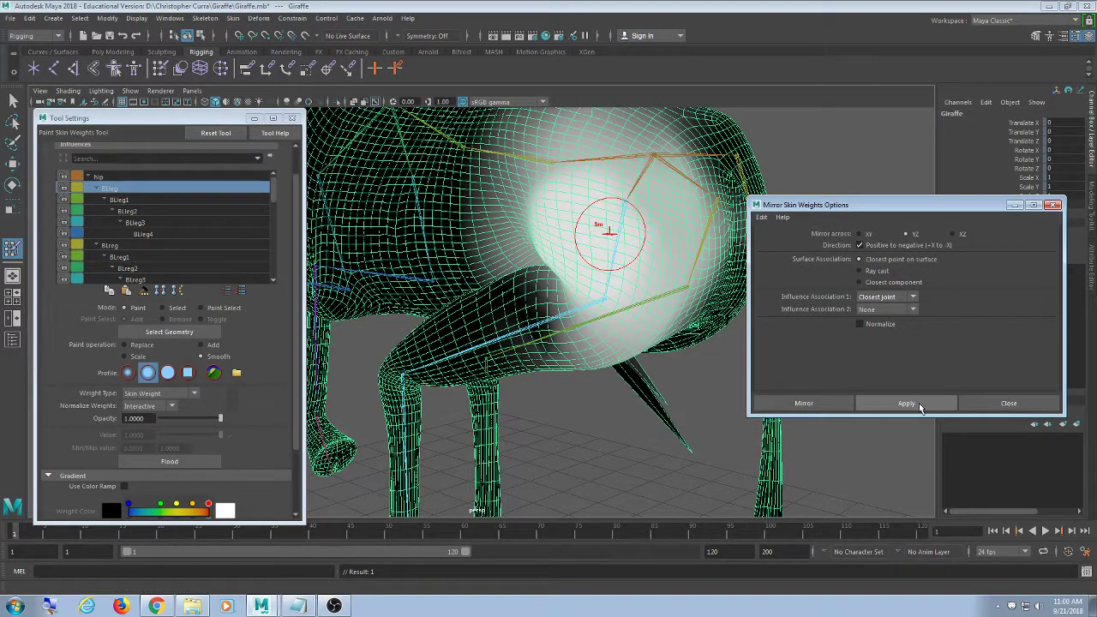
pyautogui.keyDown('alt'); pyautogui.moveTo(674, 377); pyautogui.dragTo(408, 367); pyautogui.keyUp('alt')
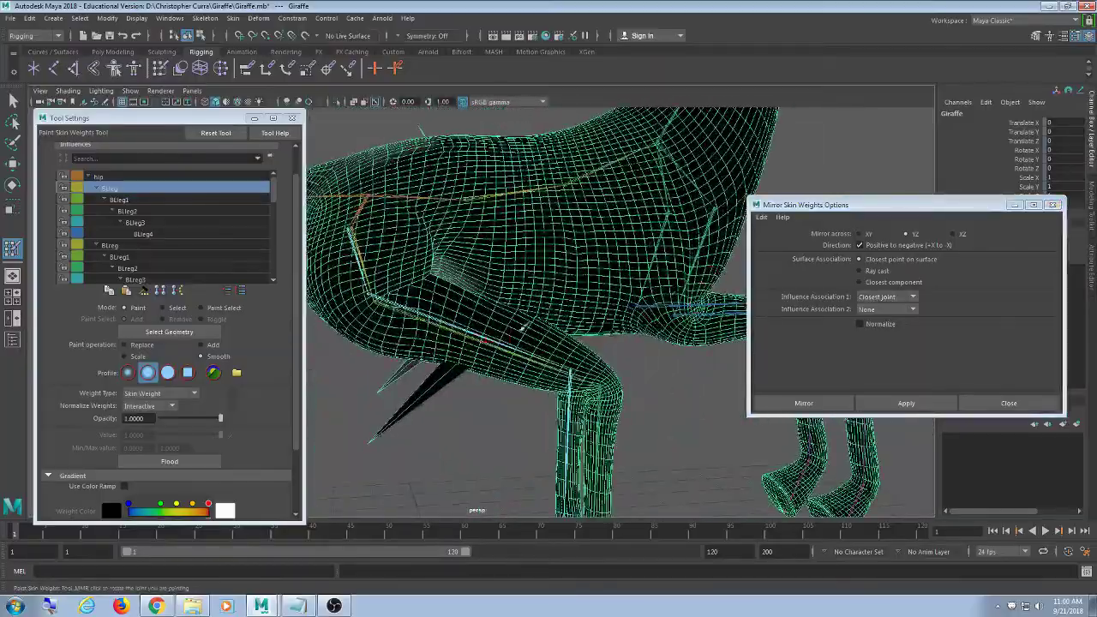
pyautogui.click(1054, 206)
# Leave weight painting, select the BLreg1 joint with the Rotate tool and examine the spikes beneath the hind legs
pyautogui.scroll(-3, 592, 309)
pyautogui.keyDown('alt'); pyautogui.moveTo(523, 300); pyautogui.dragTo(463, 259); pyautogui.keyUp('alt')
pyautogui.press('q')
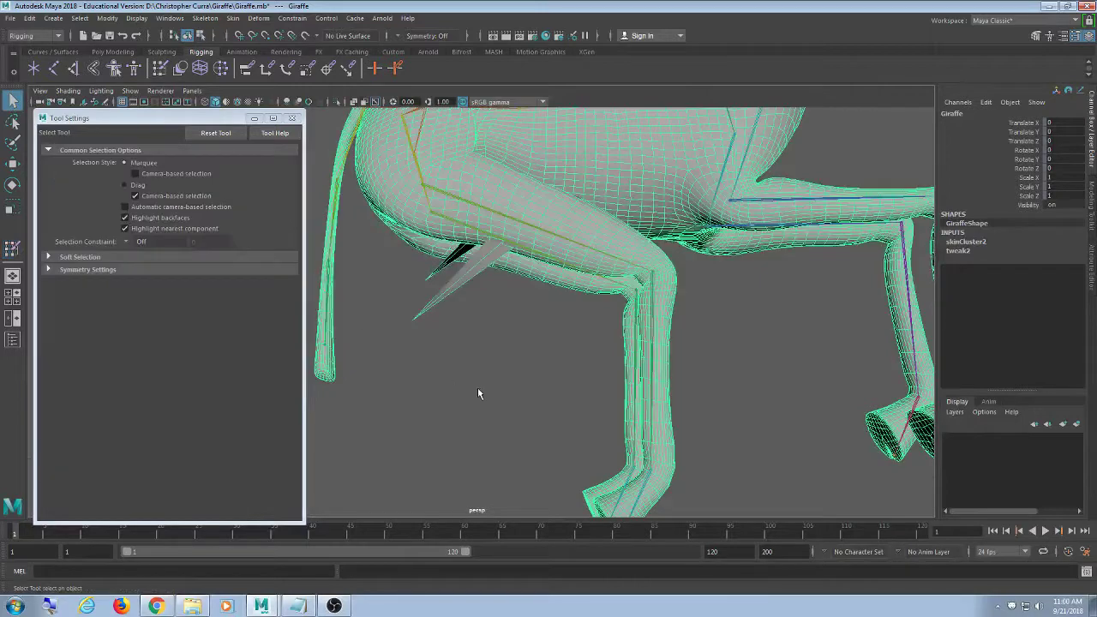
pyautogui.click(536, 229)
pyautogui.keyDown('alt'); pyautogui.moveTo(536, 231); pyautogui.dragTo(522, 299); pyautogui.keyUp('alt')
pyautogui.press('e')
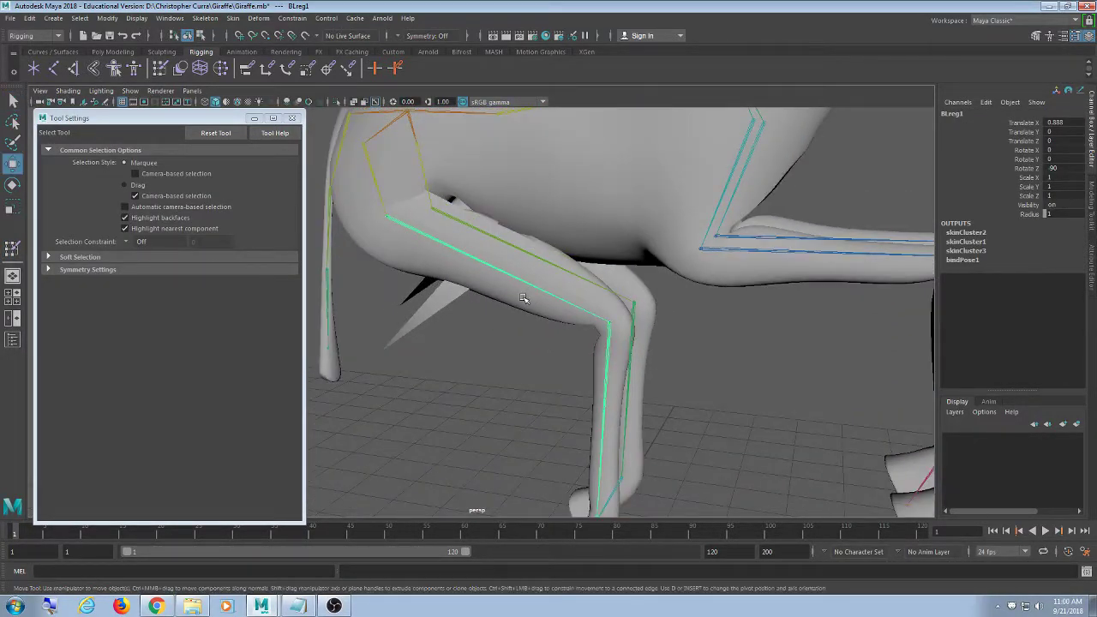
pyautogui.moveTo(428, 204); pyautogui.dragTo(444, 262)
pyautogui.keyDown('alt'); pyautogui.moveTo(451, 360); pyautogui.dragTo(487, 345); pyautogui.keyUp('alt')
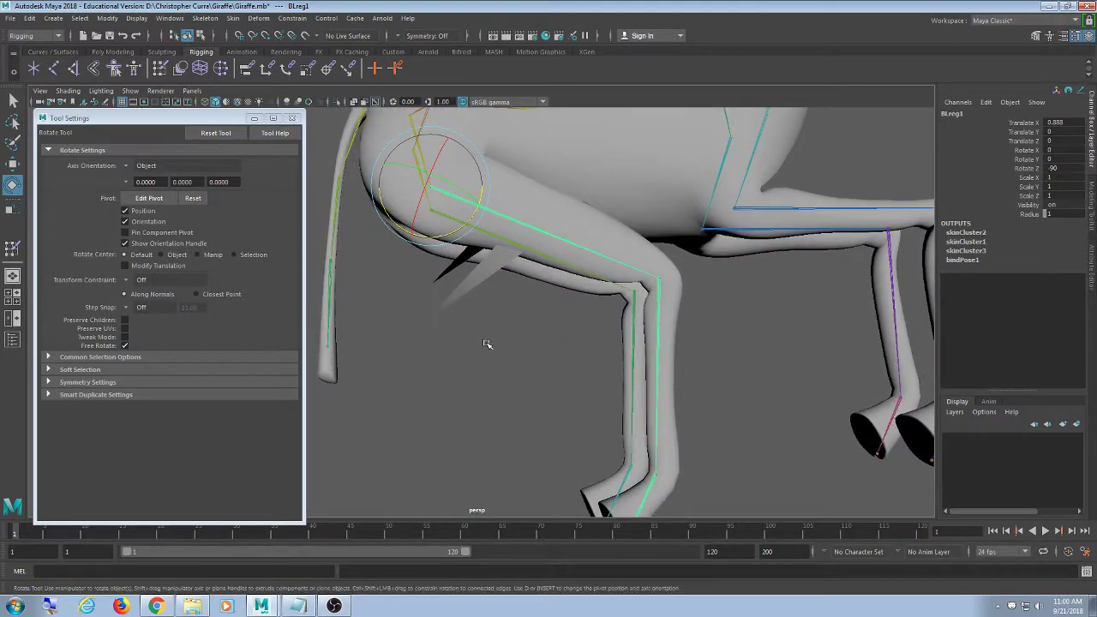
# Select the two stray vertices at the tips of the spikes beneath the giraffe's hind legs
pyautogui.click(488, 345)
pyautogui.scroll(4, 479, 302)
pyautogui.keyDown('alt'); pyautogui.moveTo(479, 302); pyautogui.dragTo(489, 305); pyautogui.keyUp('alt')
pyautogui.click(455, 295)
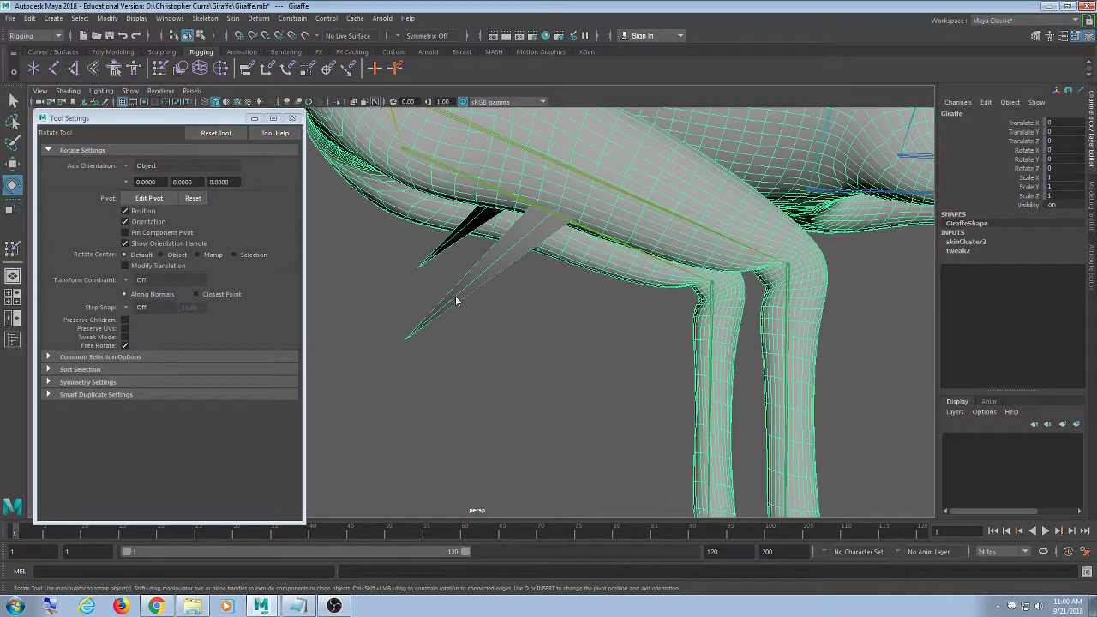
pyautogui.press('y')
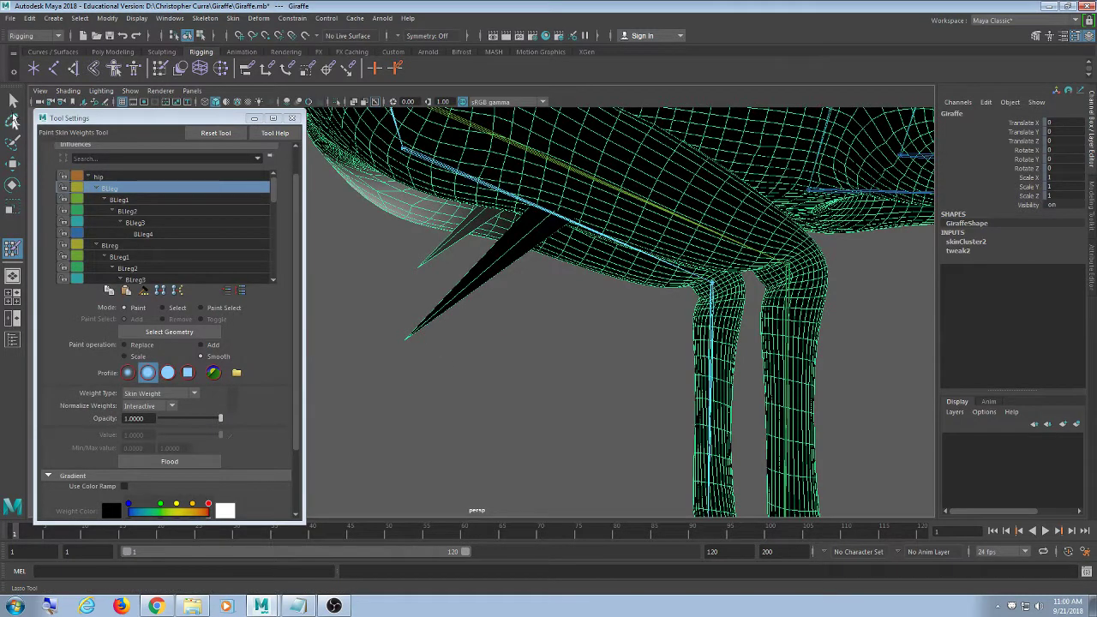
pyautogui.press('q')
pyautogui.click(344, 331)
pyautogui.click(433, 256)
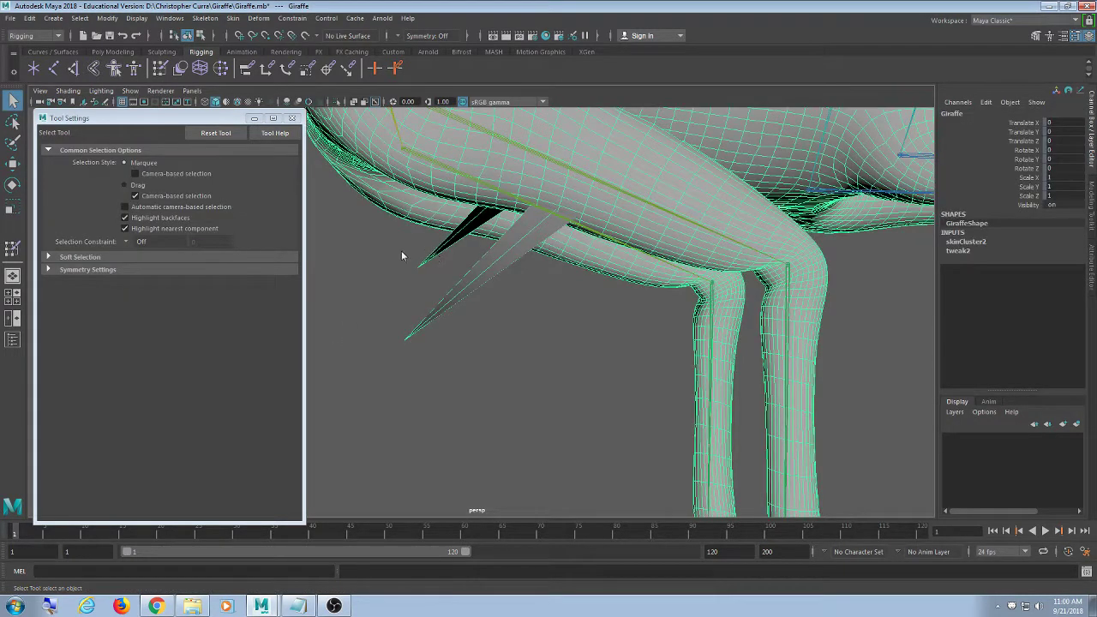
pyautogui.press('F9')
pyautogui.moveTo(451, 346); pyautogui.dragTo(367, 258)
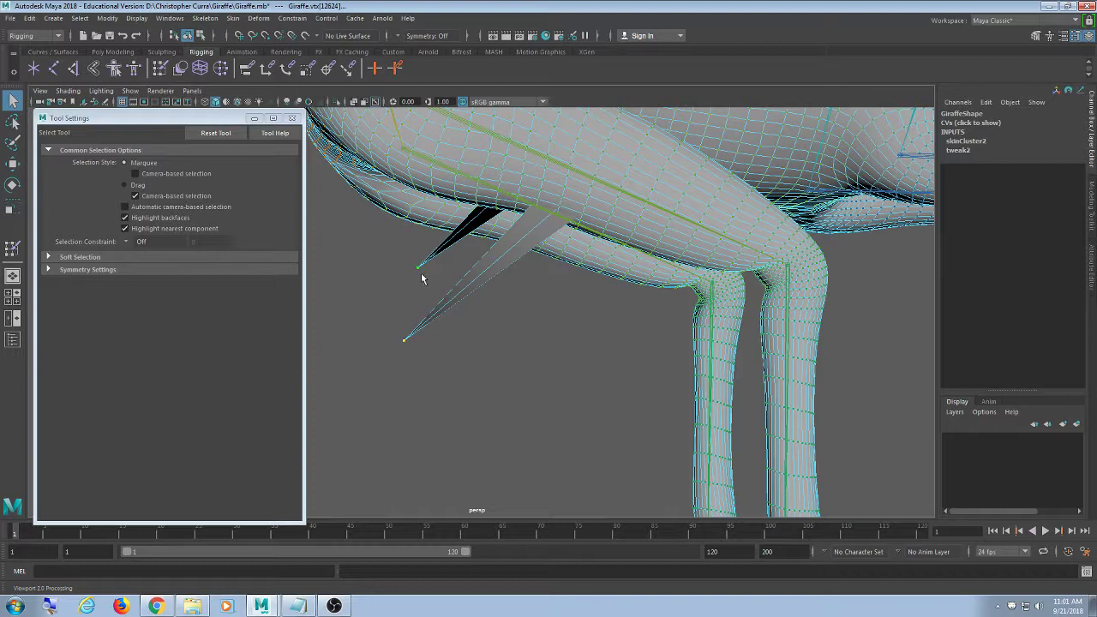
pyautogui.click(462, 398)
pyautogui.moveTo(367, 248); pyautogui.dragTo(439, 389)
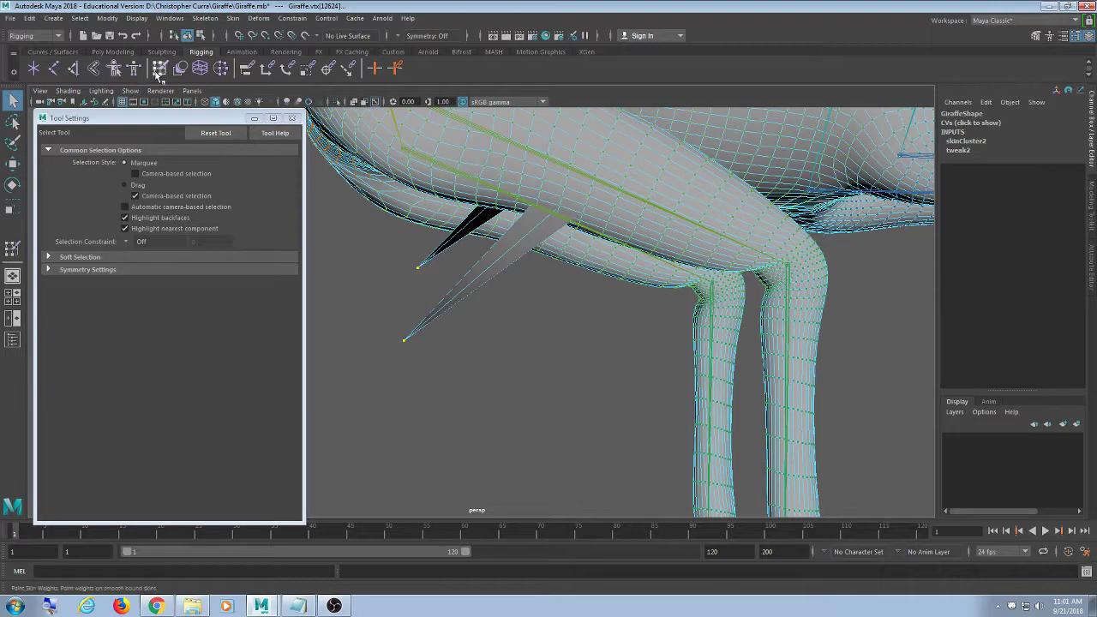
# Flood the two selected vertices with the BLreg1 influence in Paint Skin Weights, using Replace at a value of 1
pyautogui.click(134, 68)
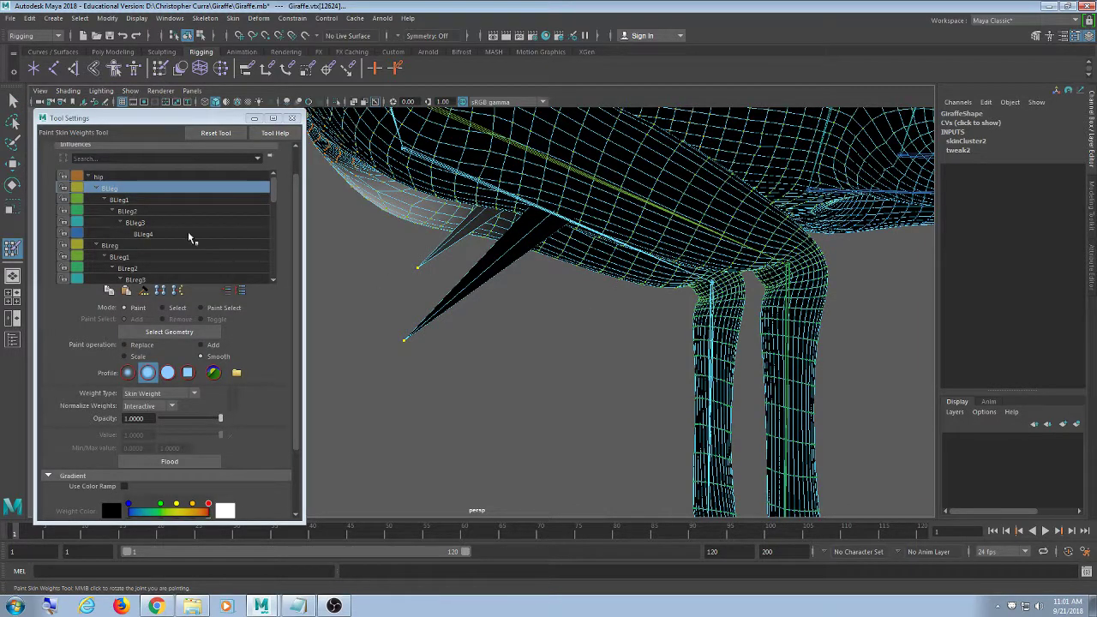
pyautogui.click(151, 203)
pyautogui.click(154, 211)
pyautogui.scroll(-1, 153, 245)
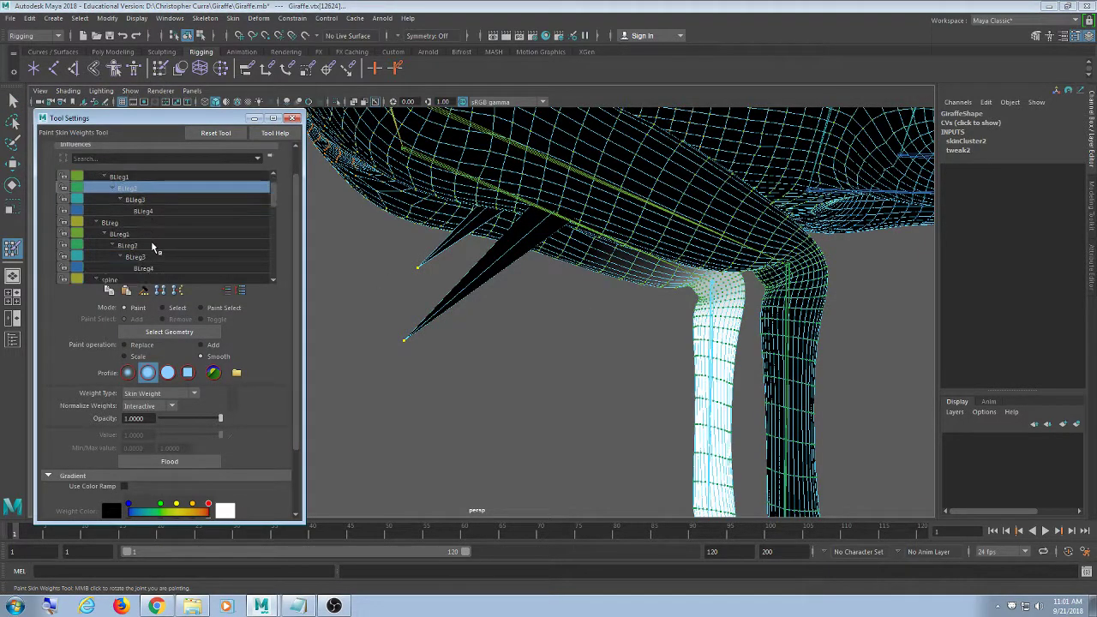
pyautogui.click(145, 237)
pyautogui.click(147, 243)
pyautogui.click(147, 232)
pyautogui.scroll(-4, 478, 259)
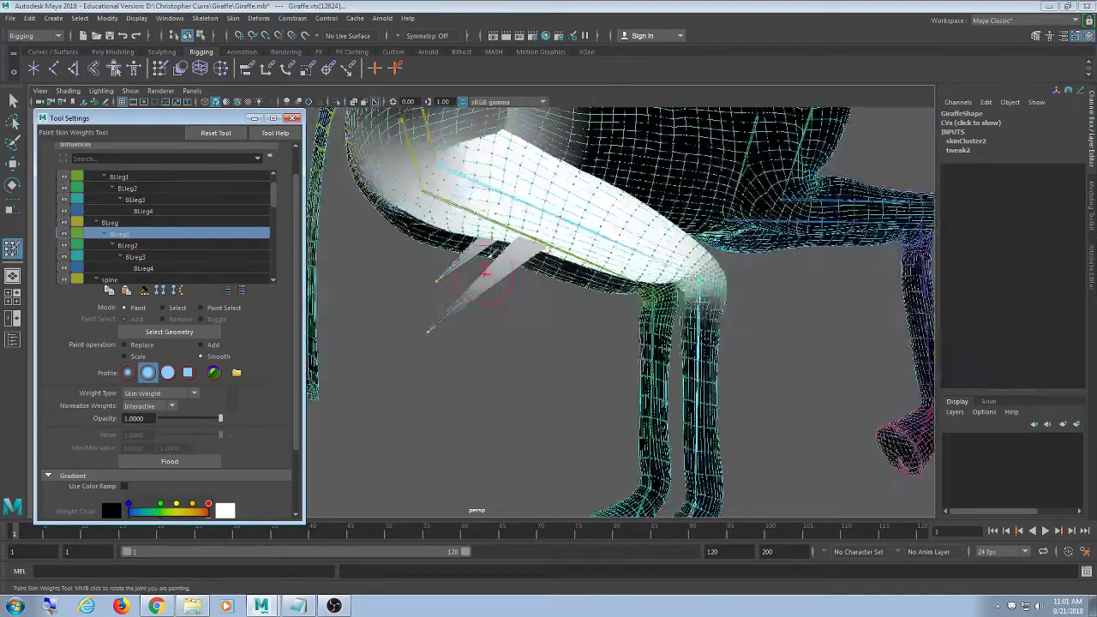
pyautogui.keyDown('alt'); pyautogui.moveTo(493, 264); pyautogui.dragTo(467, 259); pyautogui.keyUp('alt')
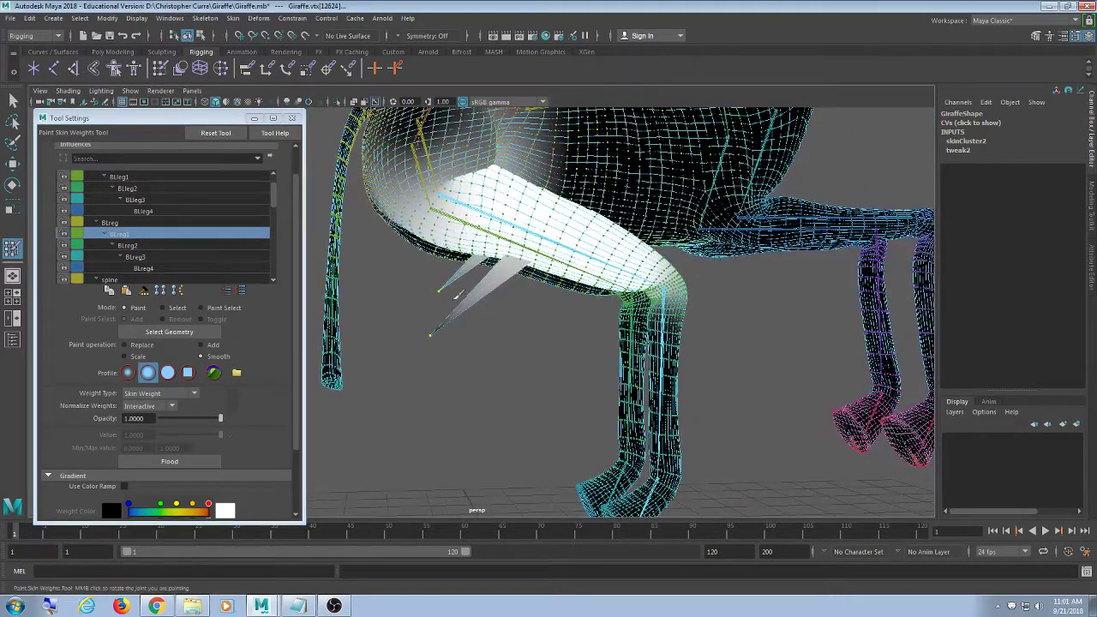
pyautogui.keyDown('alt'); pyautogui.moveTo(460, 296); pyautogui.dragTo(419, 334); pyautogui.keyUp('alt')
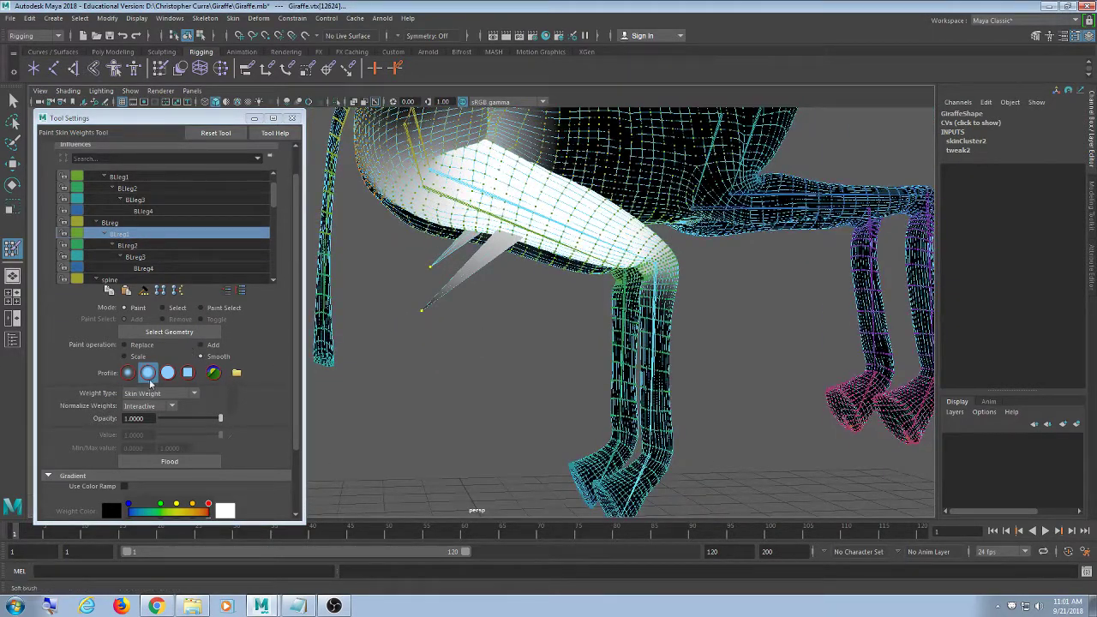
pyautogui.click(125, 346)
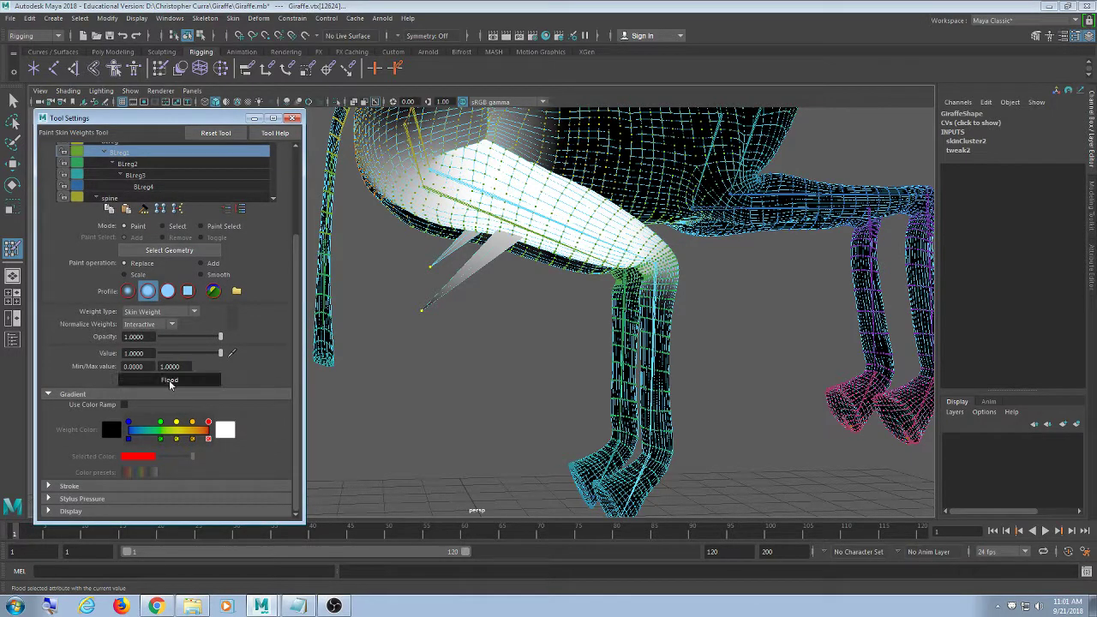
pyautogui.scroll(4, 553, 327)
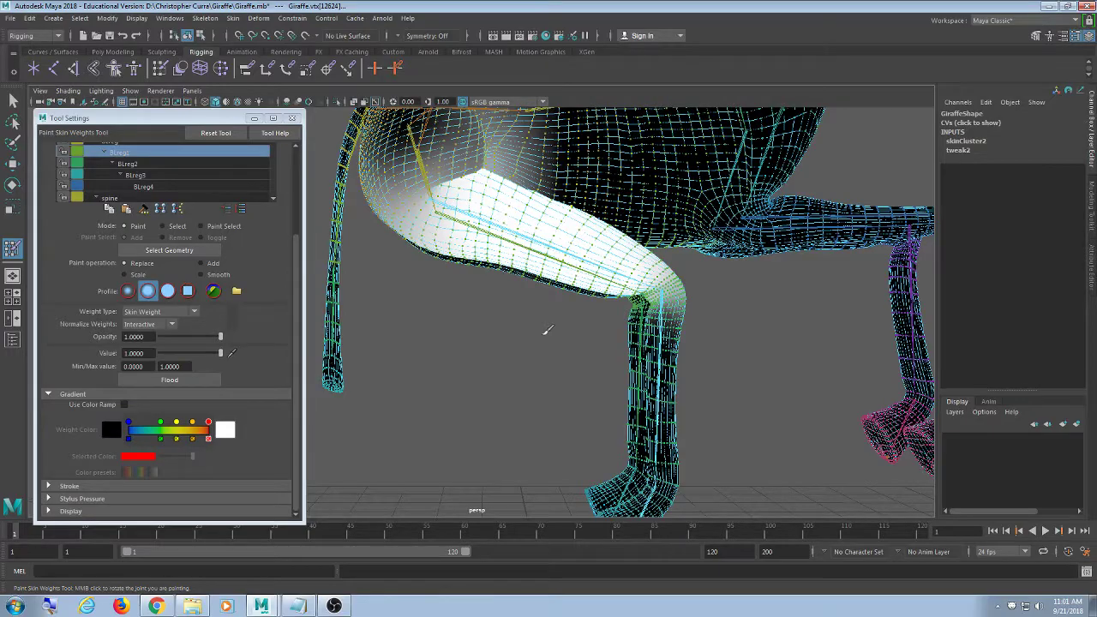
# Close the tool settings, return to the Select tool and examine the posed giraffe's hind legs from both sides
pyautogui.keyDown('alt'); pyautogui.moveTo(557, 314); pyautogui.dragTo(455, 313); pyautogui.keyUp('alt')
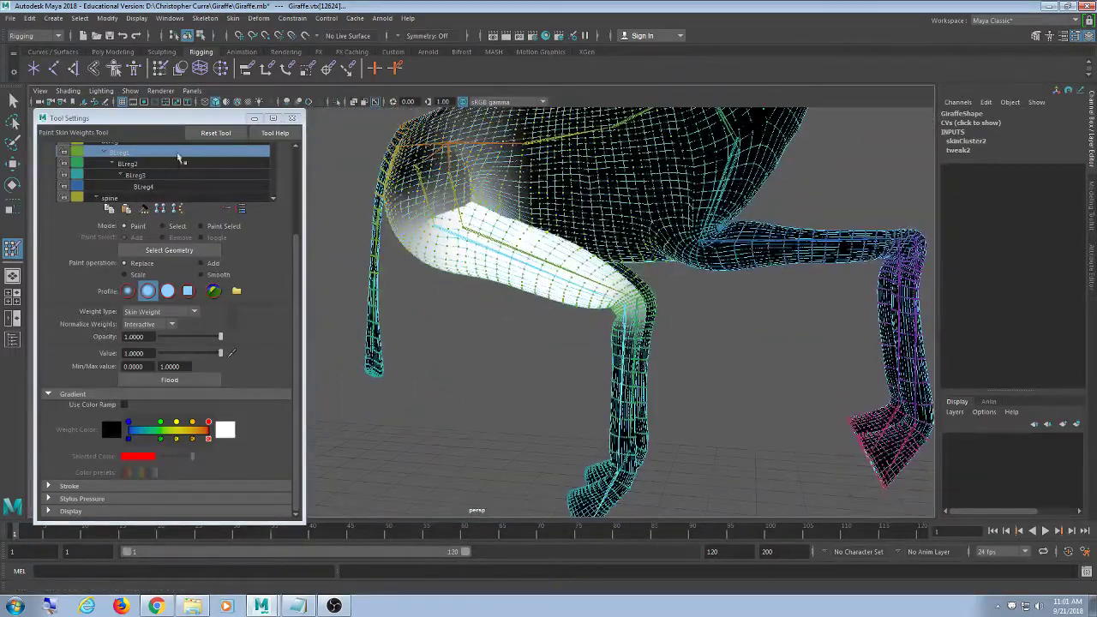
pyautogui.click(293, 118)
pyautogui.click(13, 100)
pyautogui.moveTo(152, 196)
pyautogui.keyDown('alt'); pyautogui.mouseDown()
pyautogui.moveTo(298, 222)
pyautogui.moveTo(503, 299)
pyautogui.mouseUp(); pyautogui.keyUp('alt')
pyautogui.click(270, 223)
pyautogui.keyDown('alt'); pyautogui.moveTo(270, 229); pyautogui.dragTo(527, 313); pyautogui.keyUp('alt')
pyautogui.click(598, 315)
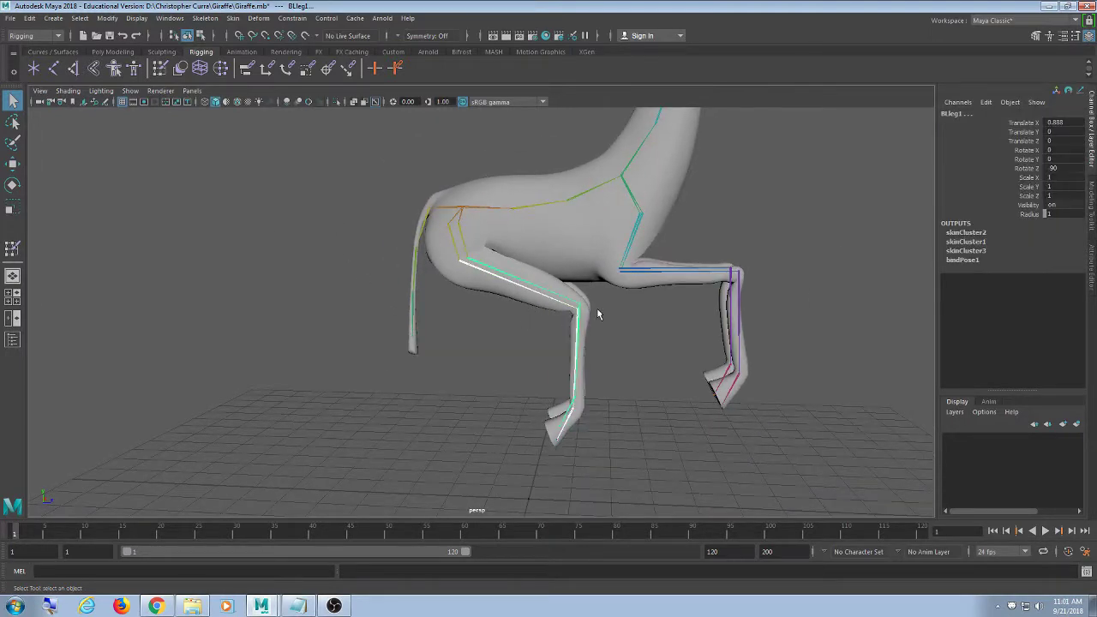
pyautogui.click(783, 230)
pyautogui.scroll(-5, 596, 382)
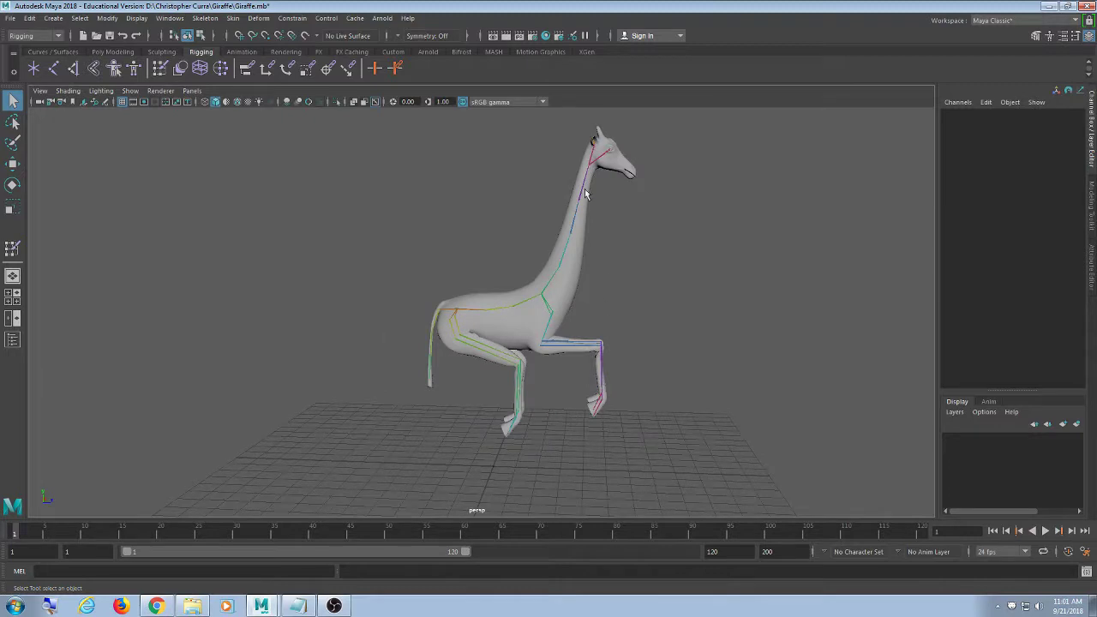
pyautogui.keyDown('alt'); pyautogui.moveTo(507, 321); pyautogui.dragTo(529, 379); pyautogui.keyUp('alt')
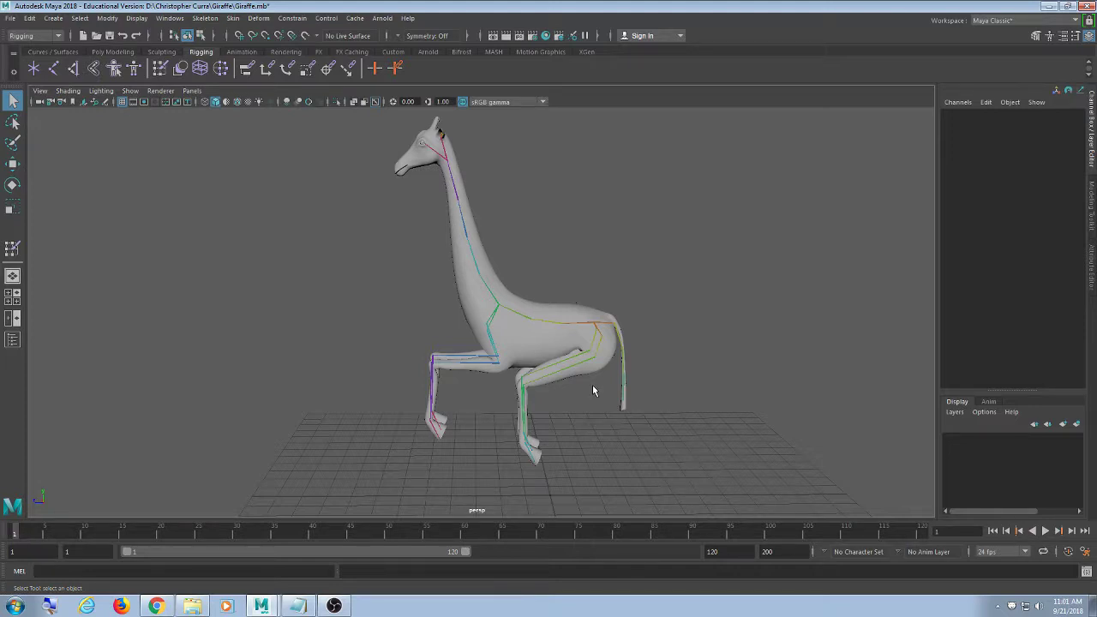
pyautogui.scroll(3, 598, 443)
pyautogui.keyDown('alt'); pyautogui.moveTo(650, 462); pyautogui.dragTo(560, 351); pyautogui.keyUp('alt')
pyautogui.click(573, 259)
pyautogui.click(576, 258)
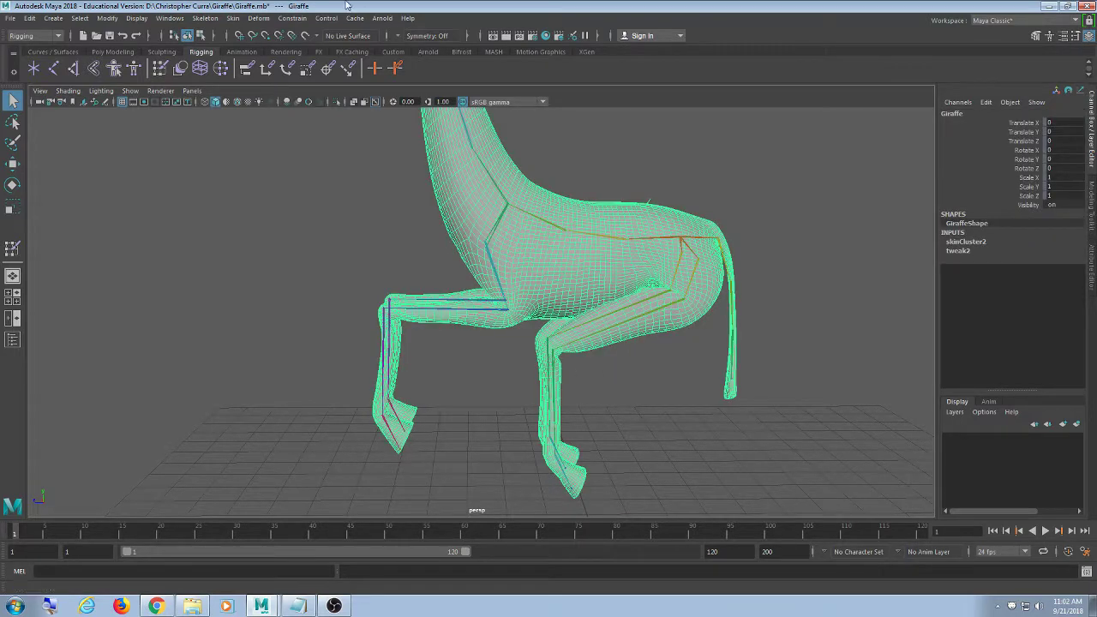
pyautogui.click(240, 18)
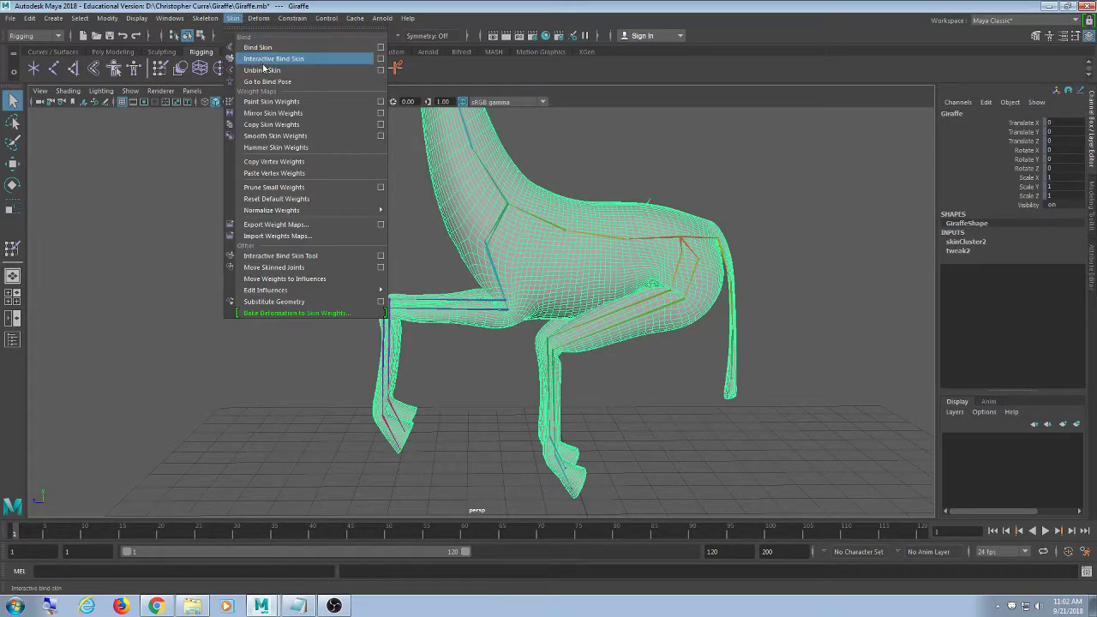
pyautogui.click(490, 4)
pyautogui.click(758, 193)
pyautogui.scroll(-2, 758, 194)
pyautogui.keyDown('alt'); pyautogui.moveTo(757, 198); pyautogui.dragTo(630, 289); pyautogui.keyUp('alt')
pyautogui.click(570, 233)
pyautogui.scroll(-3, 630, 289)
pyautogui.click(619, 287)
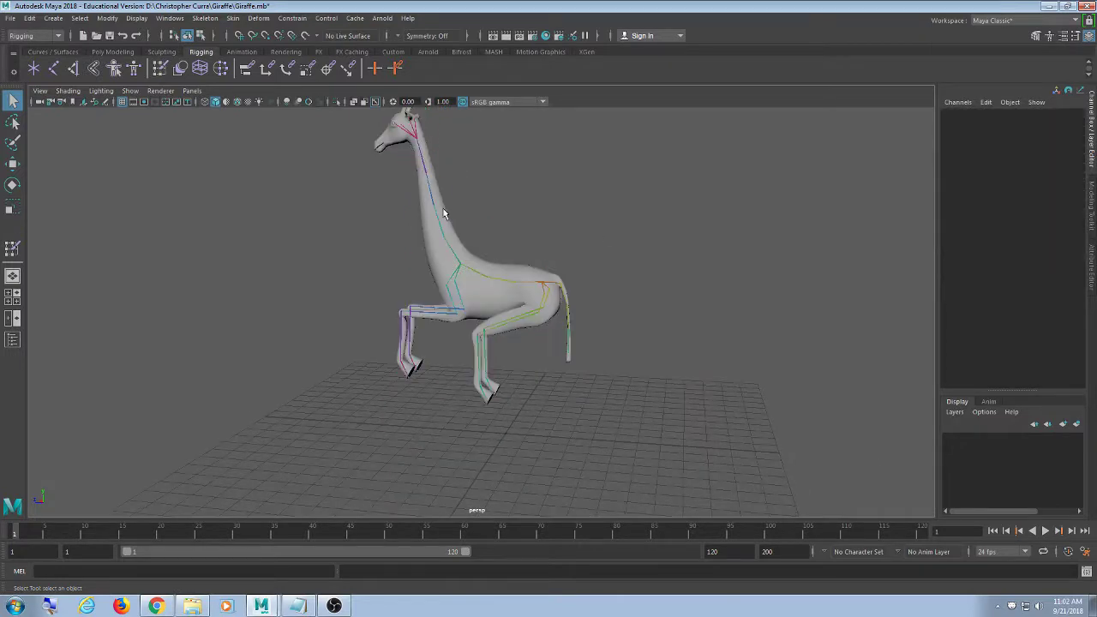
# Select the giraffe mesh, return it to the bind pose and examine its standing legs
pyautogui.click(433, 222)
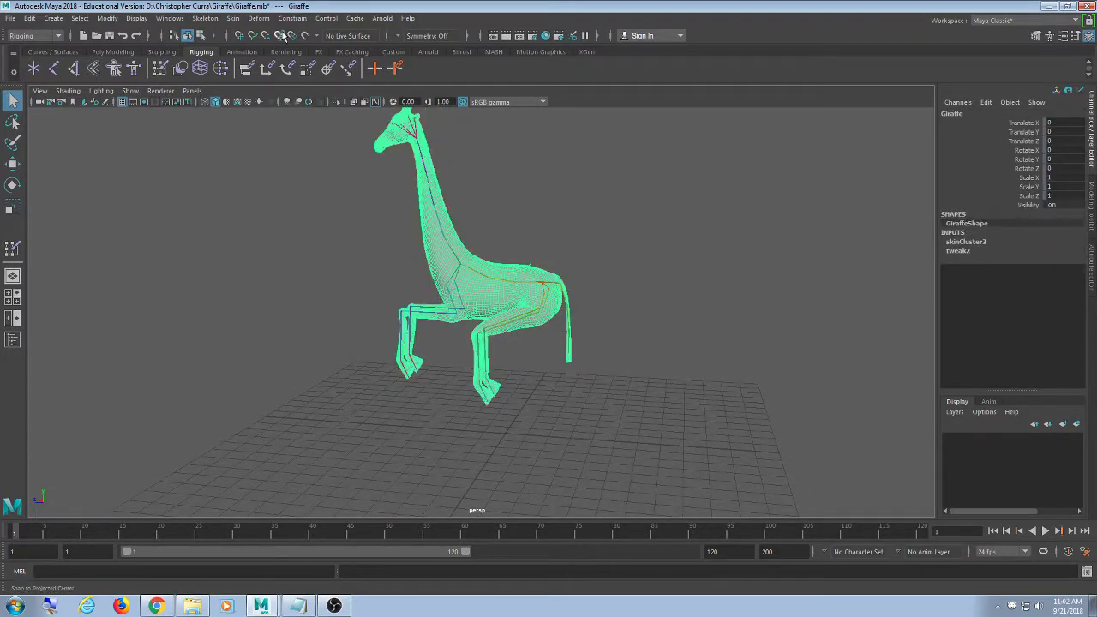
pyautogui.click(235, 19)
pyautogui.click(267, 81)
pyautogui.scroll(4, 663, 245)
pyautogui.keyDown('alt'); pyautogui.moveTo(664, 245); pyautogui.dragTo(861, 269); pyautogui.keyUp('alt')
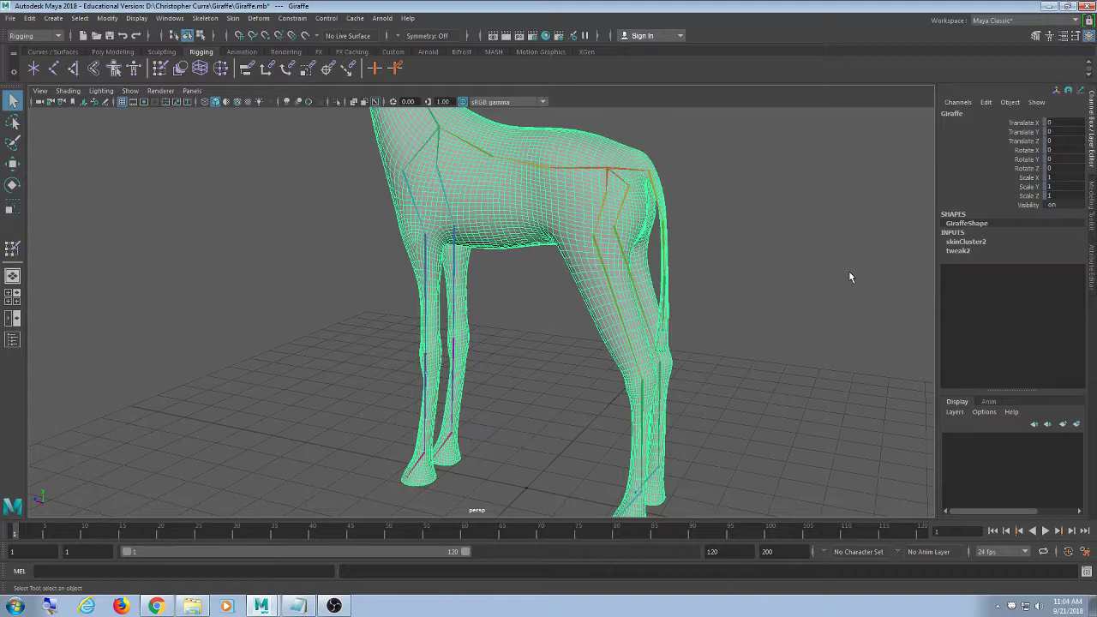
# Bring up OBS Studio, clear Maya, OBS and Notepad off the desktop, and open the Libraries window in Windows Explorer
pyautogui.click(334, 606)
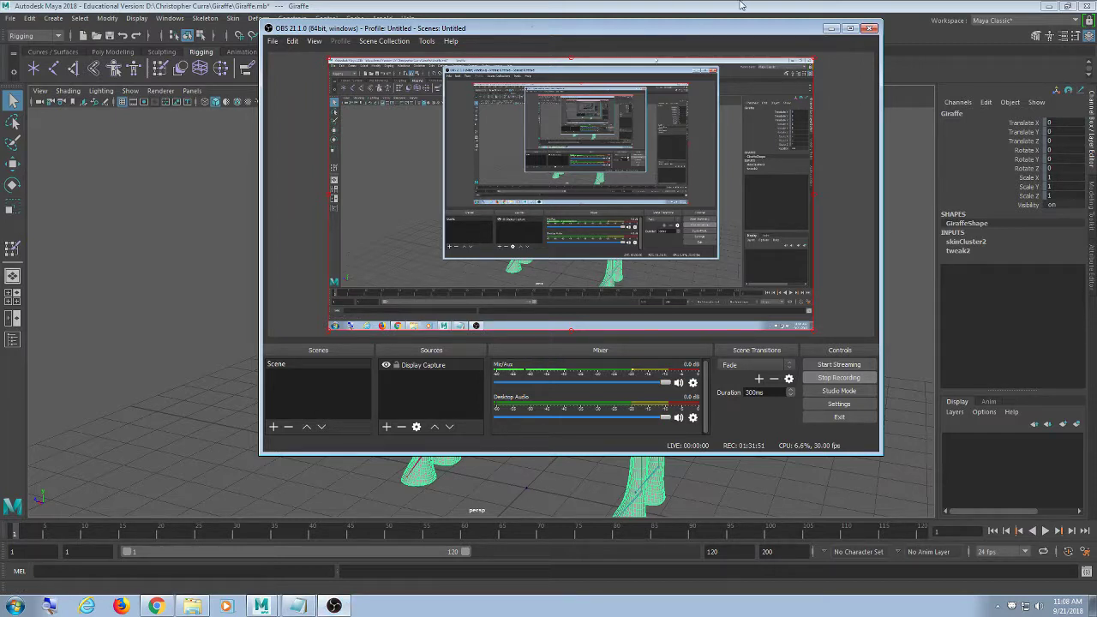
pyautogui.click(1050, 5)
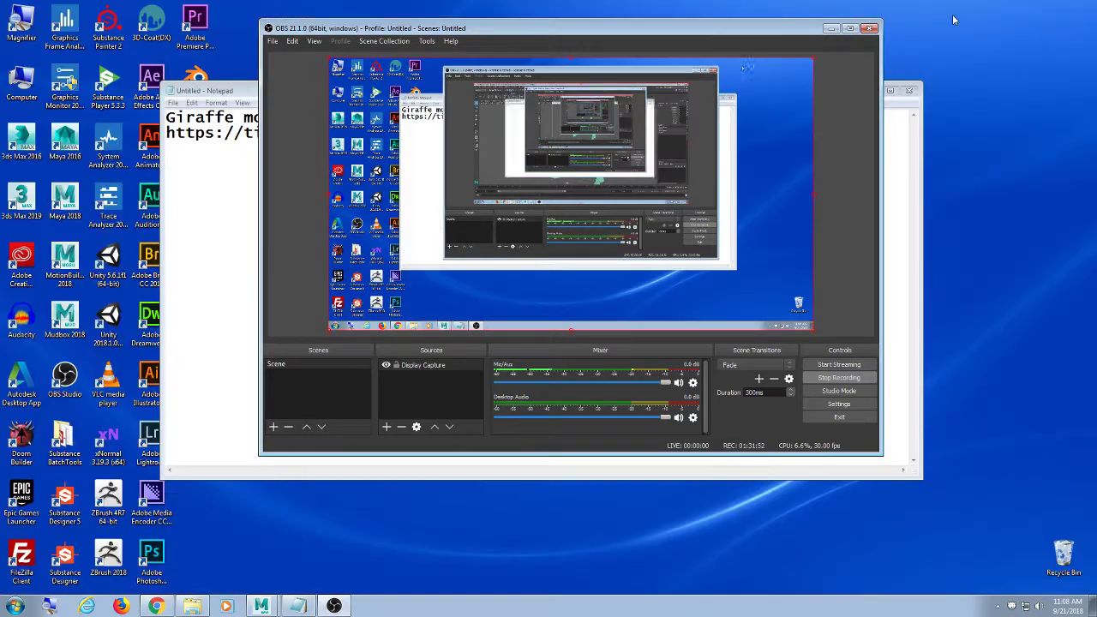
pyautogui.click(831, 28)
pyautogui.click(869, 92)
pyautogui.click(828, 67)
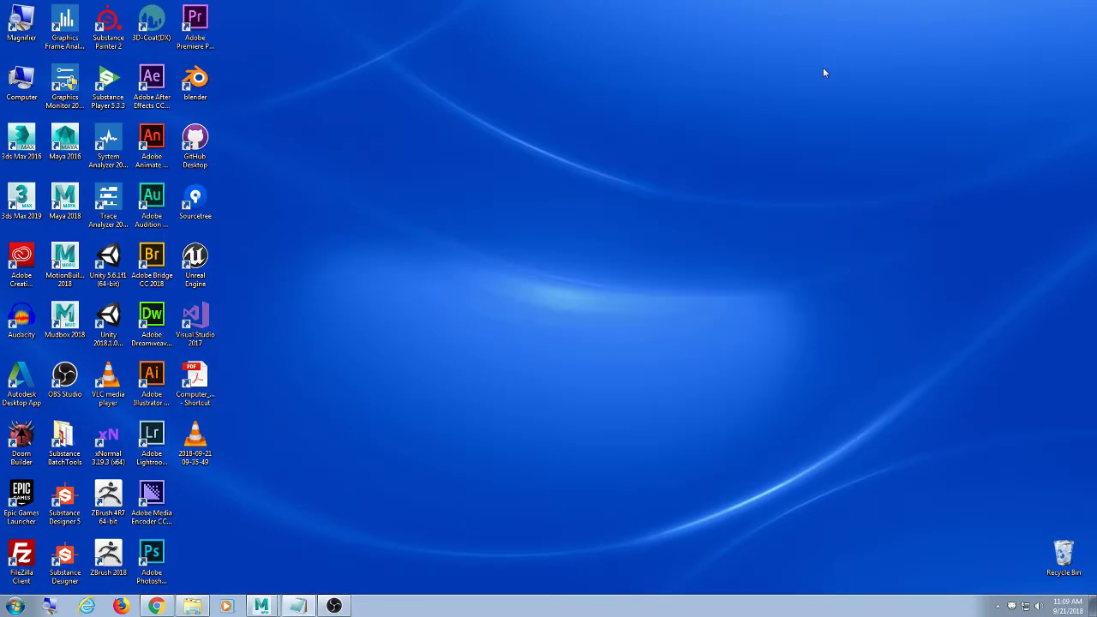
pyautogui.click(190, 607)
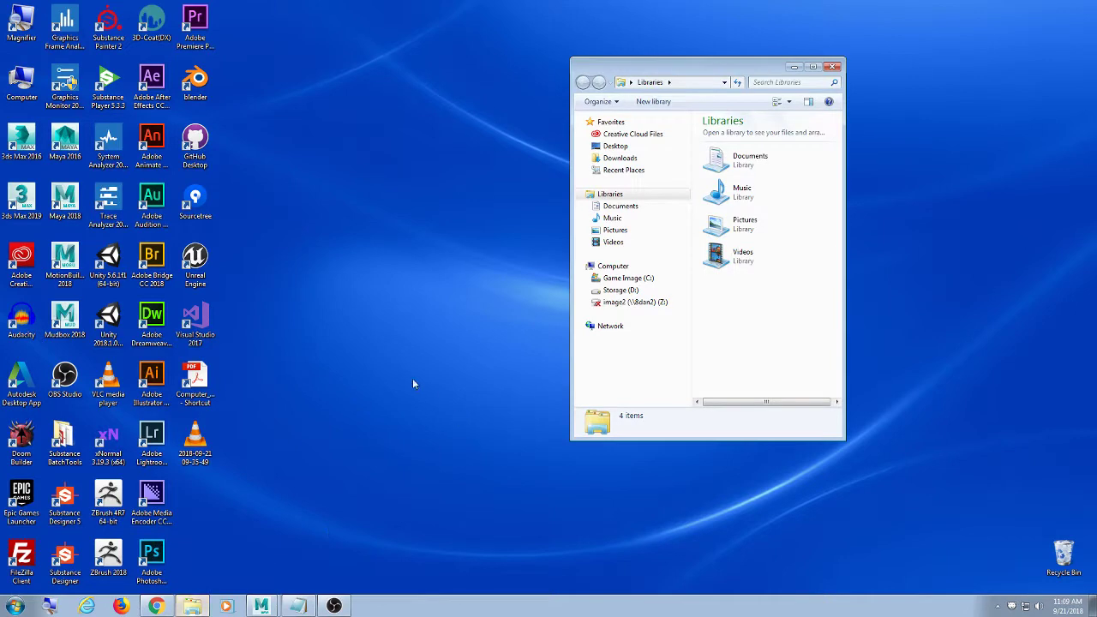
# Locate the ProjectDragon folder on the Storage (D:) drive and bring it up to date with SVN Update
pyautogui.doubleClick(720, 67)
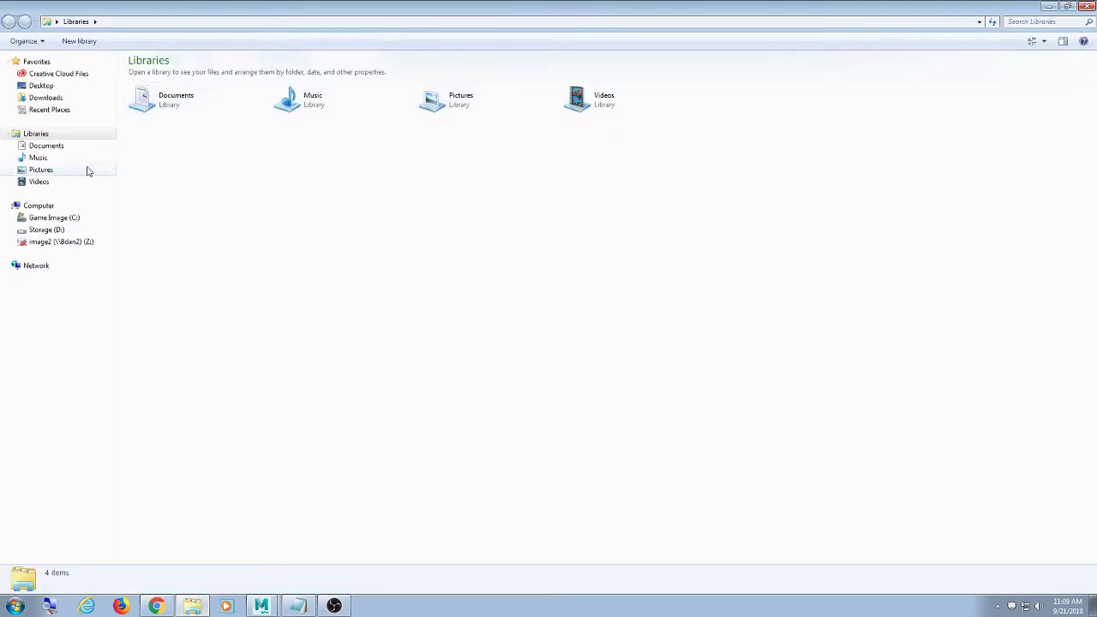
pyautogui.click(46, 230)
pyautogui.click(223, 303)
pyautogui.scroll(-2, 214, 343)
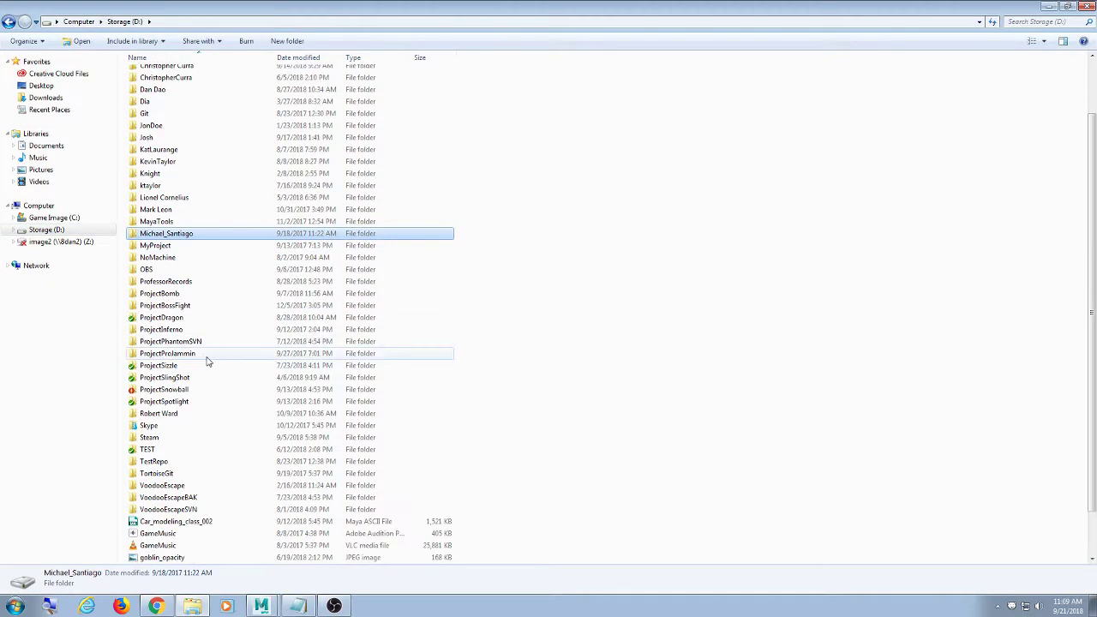
pyautogui.doubleClick(200, 318)
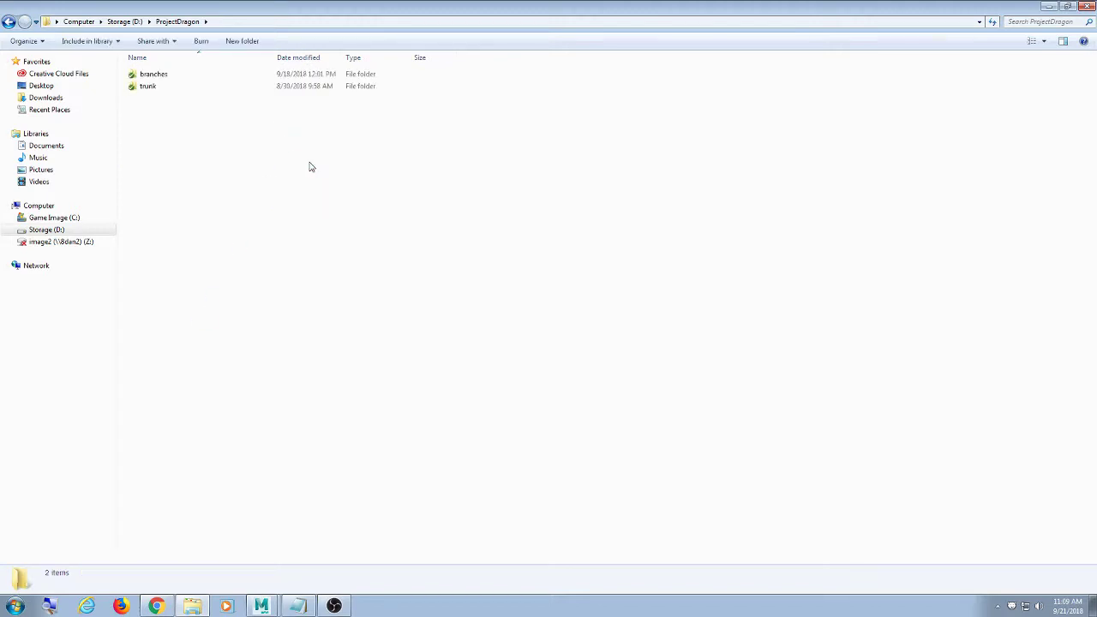
pyautogui.click(131, 22)
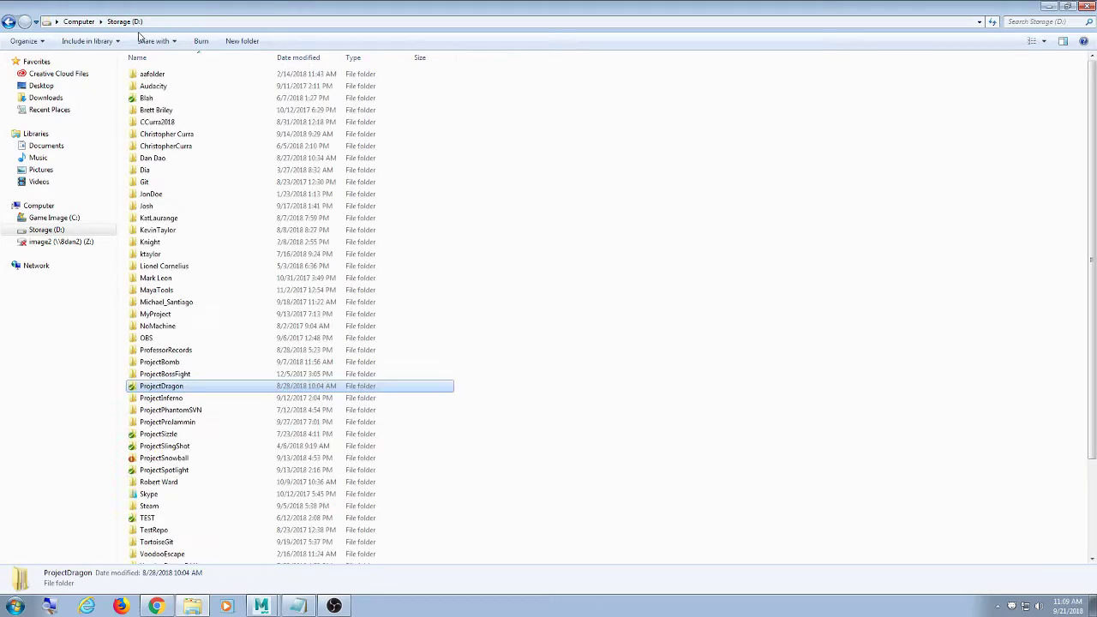
pyautogui.doubleClick(190, 387)
pyautogui.rightClick(191, 388)
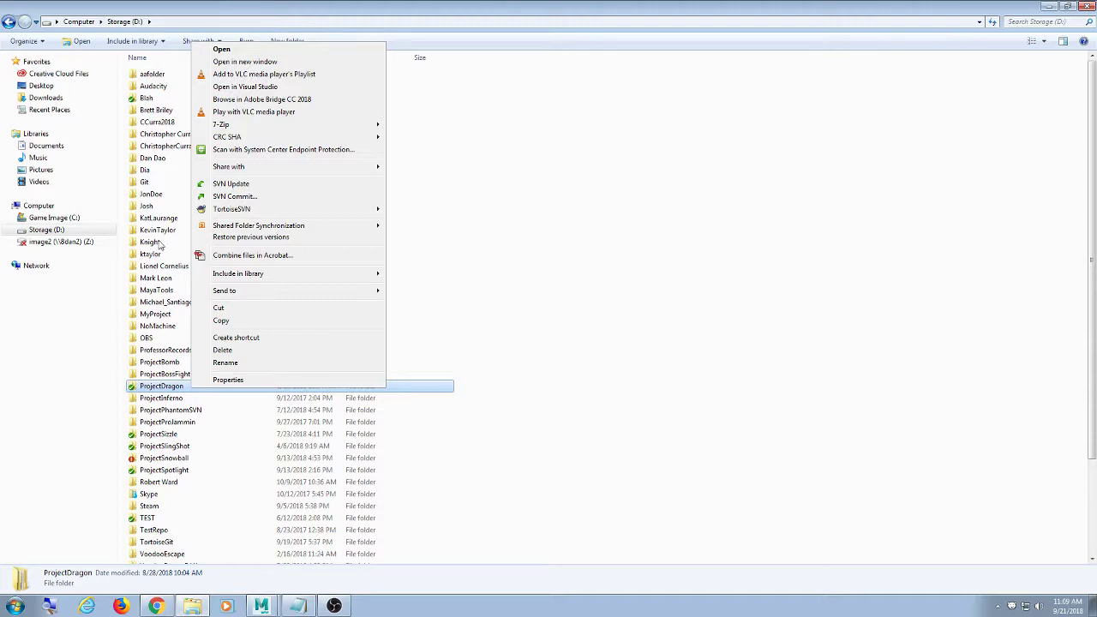
pyautogui.click(231, 183)
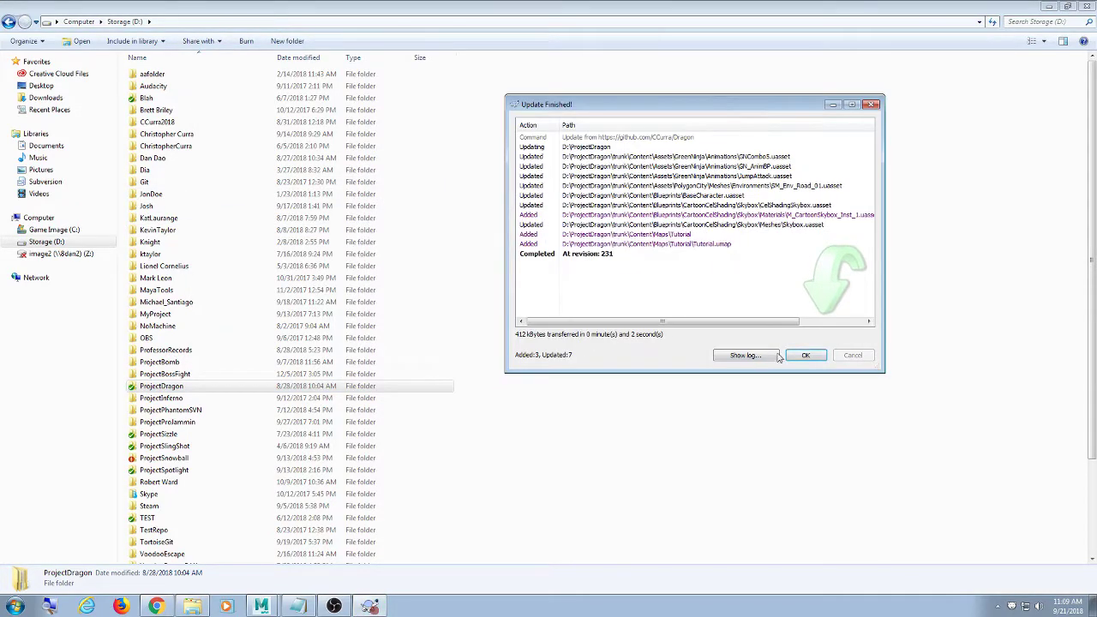
pyautogui.click(804, 355)
# Open the Dragon_Master Unreal project from ProjectDragon's trunk folder, minimize Explorer and allow Unreal Engine through Windows Firewall
pyautogui.doubleClick(249, 387)
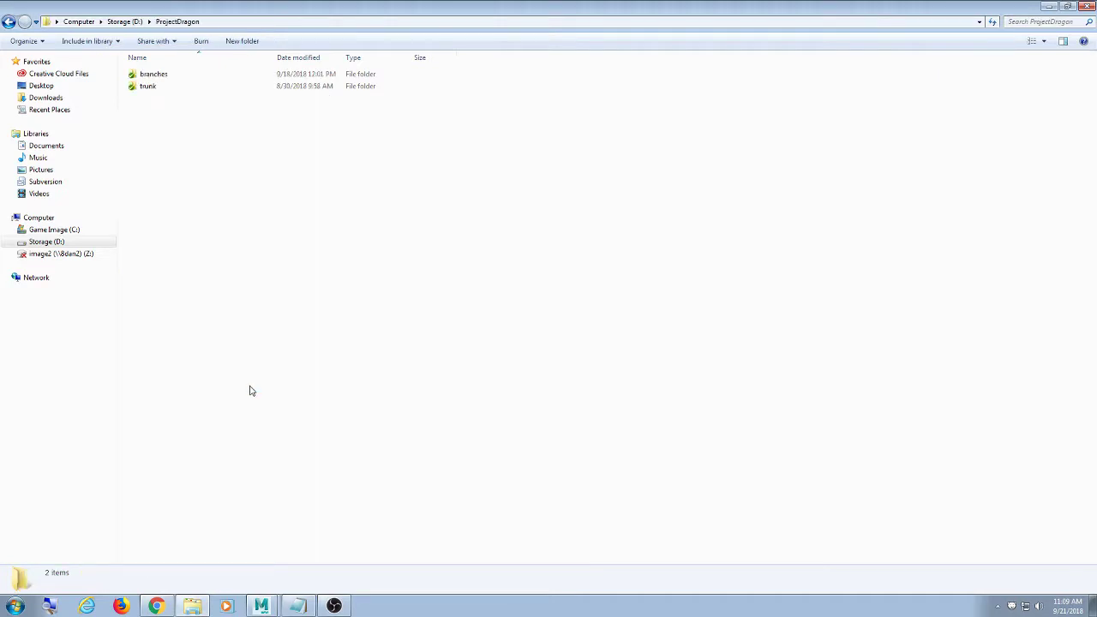
pyautogui.doubleClick(151, 86)
pyautogui.click(174, 136)
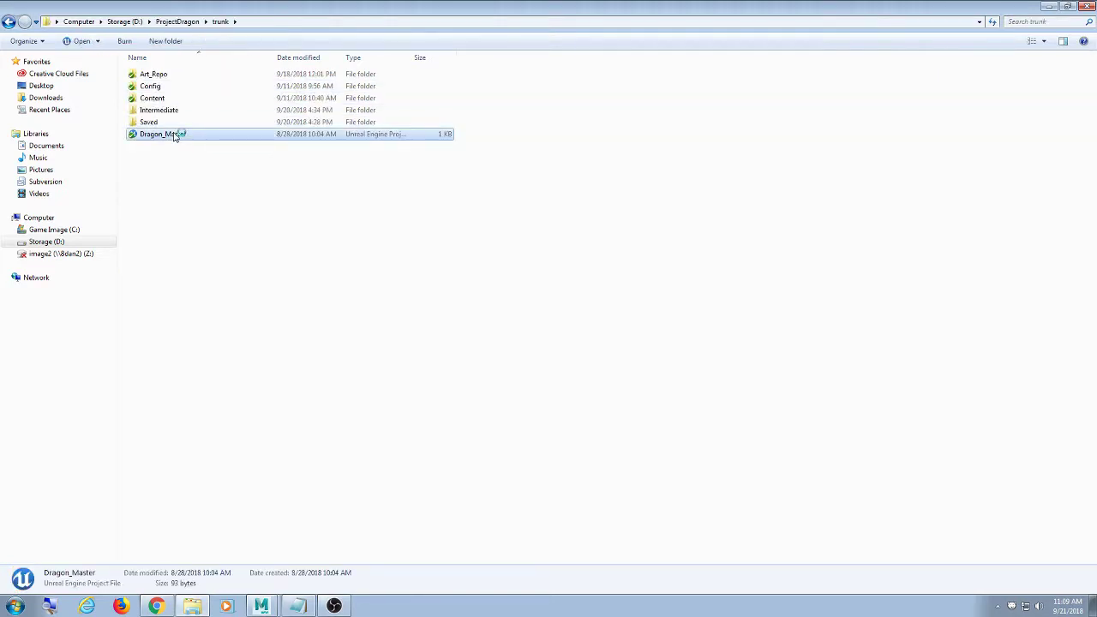
pyautogui.click(1052, 7)
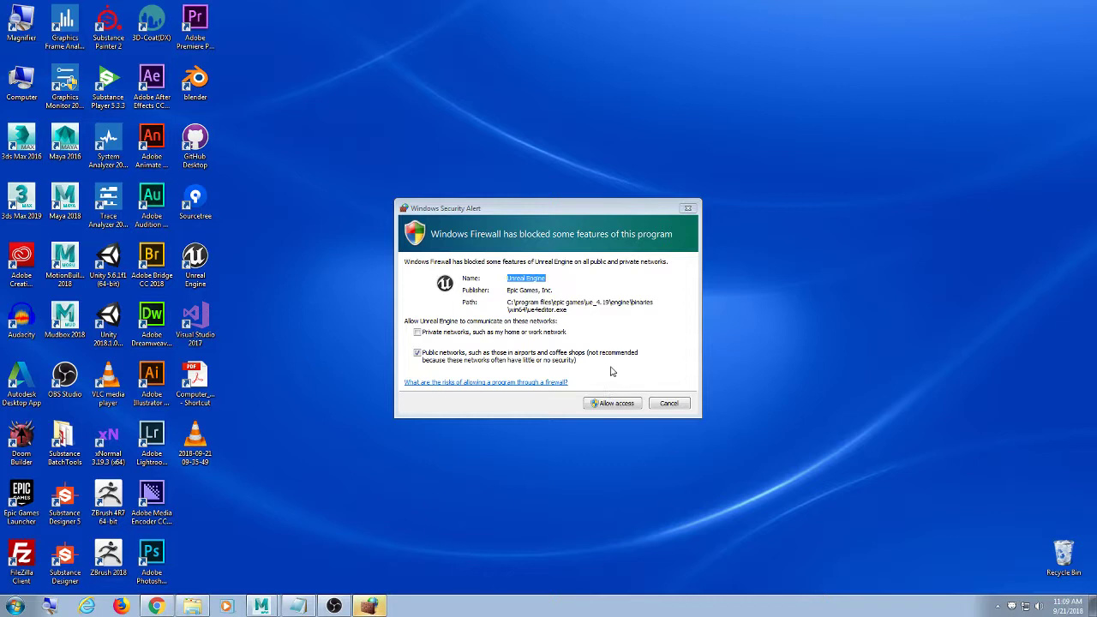
pyautogui.click(526, 339)
pyautogui.click(616, 403)
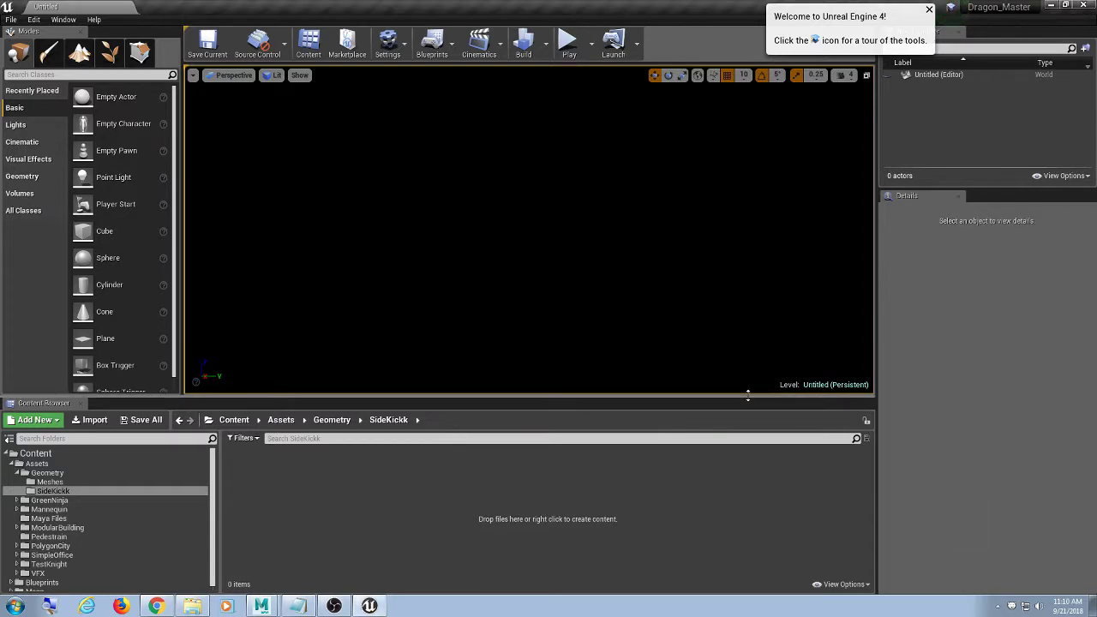
# Enlarge the Content Browser and open the Dan_TestMap_1 level from the TestMap folder under Maps
pyautogui.moveTo(748, 397); pyautogui.dragTo(728, 367)
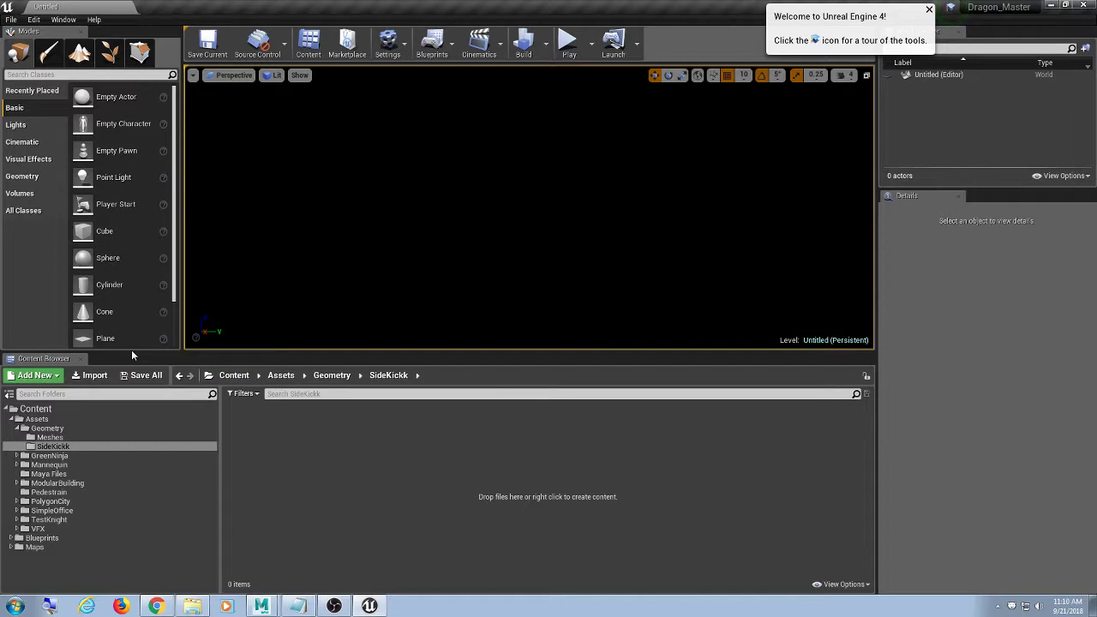
pyautogui.moveTo(133, 352); pyautogui.dragTo(111, 254)
pyautogui.click(7, 448)
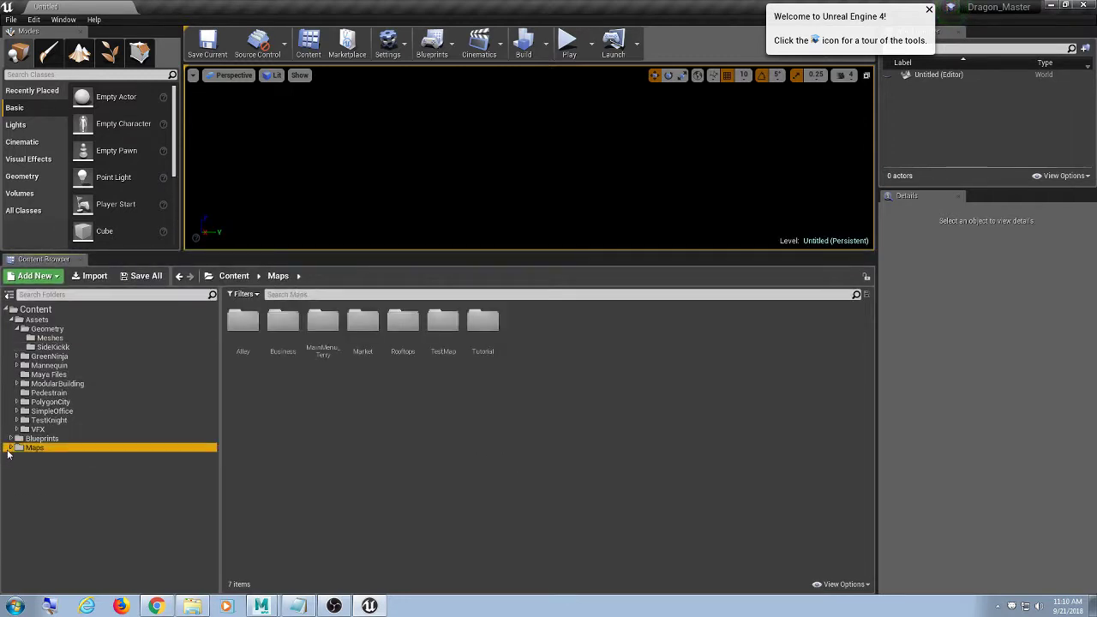
pyautogui.click(9, 449)
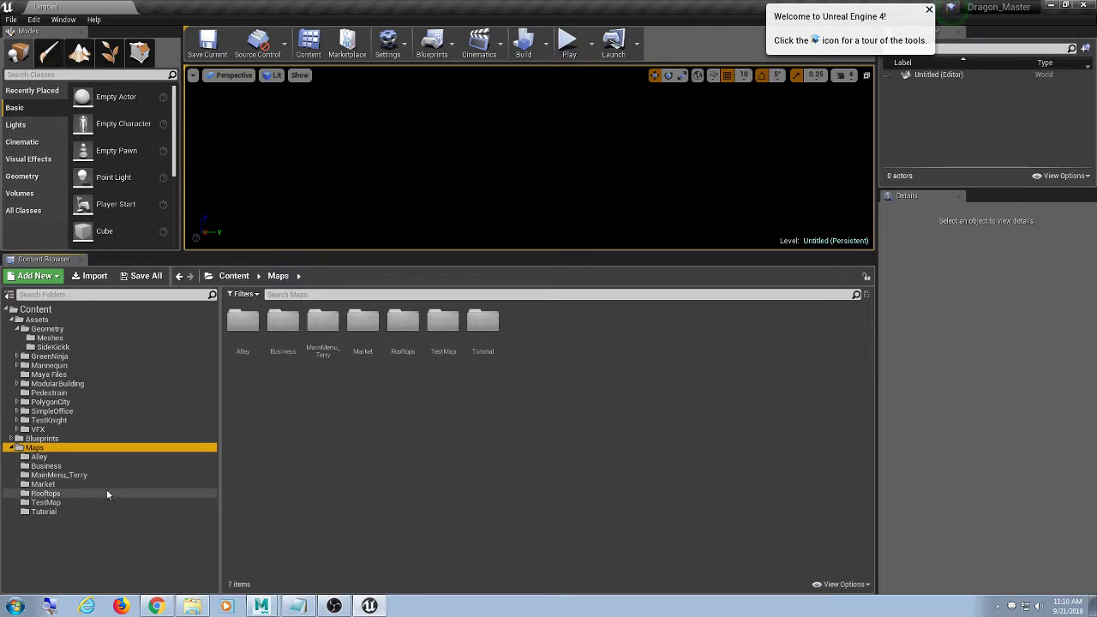
pyautogui.doubleClick(442, 338)
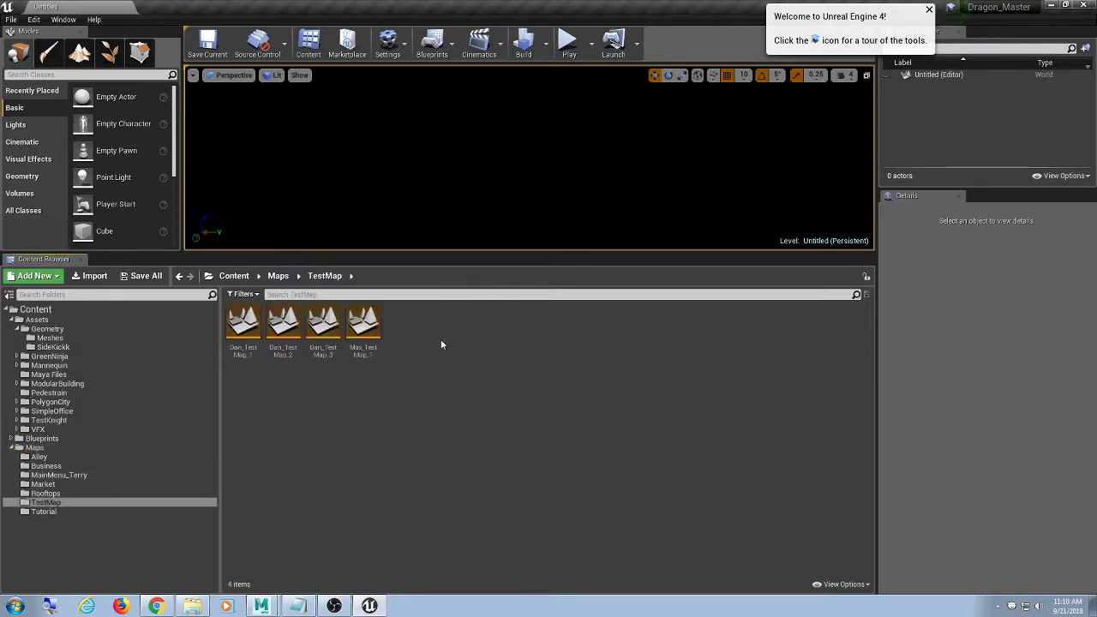
pyautogui.click(250, 326)
pyautogui.doubleClick(251, 326)
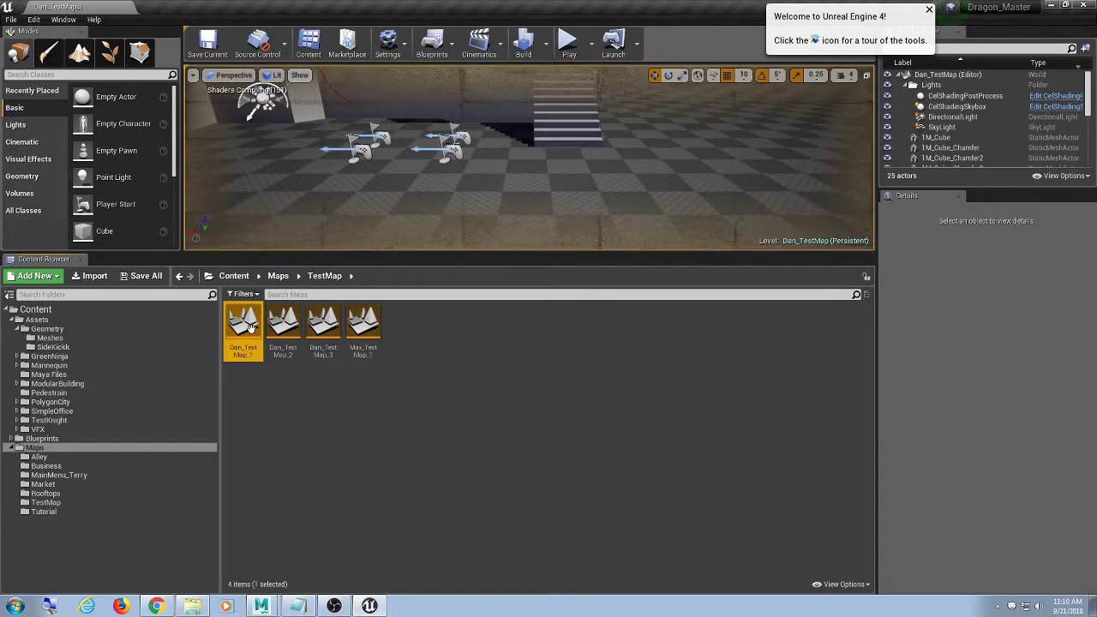
# Play the level in full screen and run the green ninja back and forth across the checkered floor
pyautogui.click(568, 41)
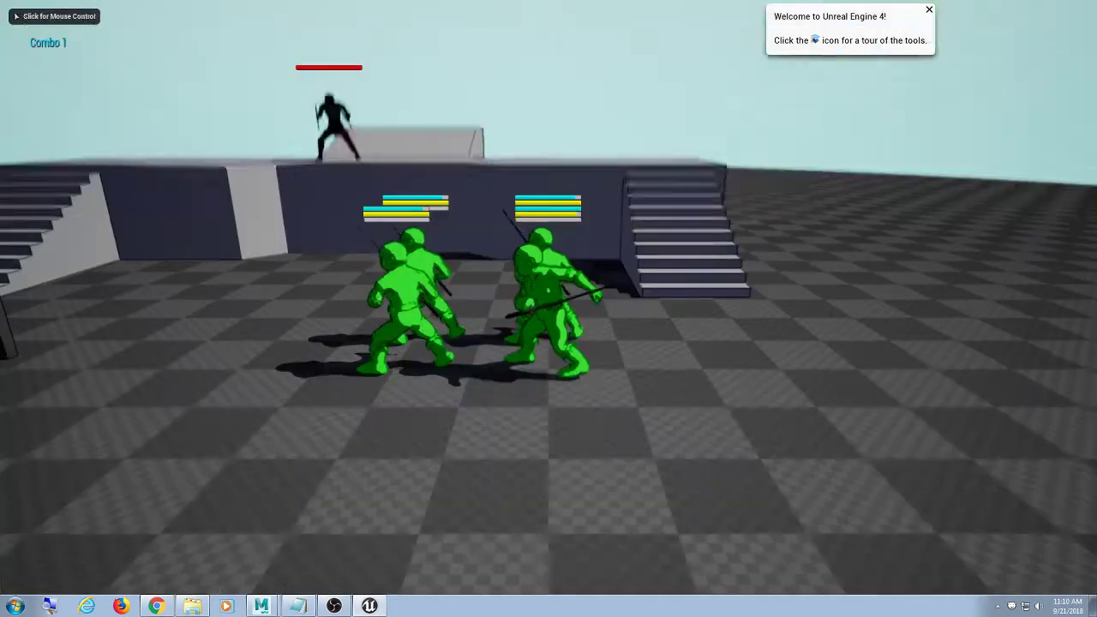
pyautogui.press('F11')
pyautogui.click(665, 109)
pyautogui.press('w')
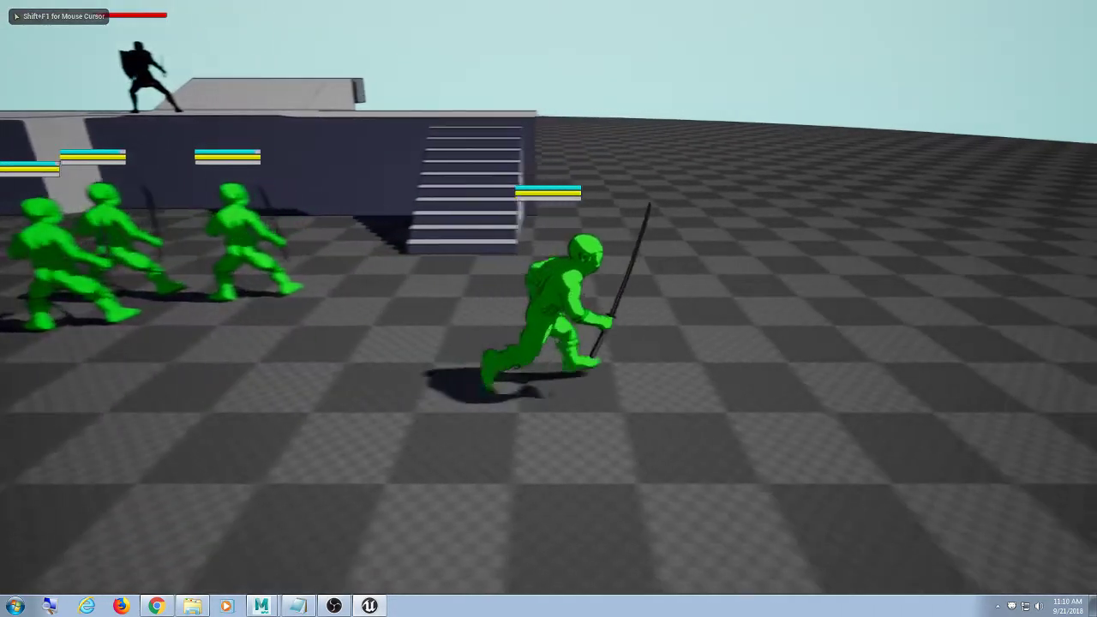
pyautogui.press('a')
pyautogui.press('s')
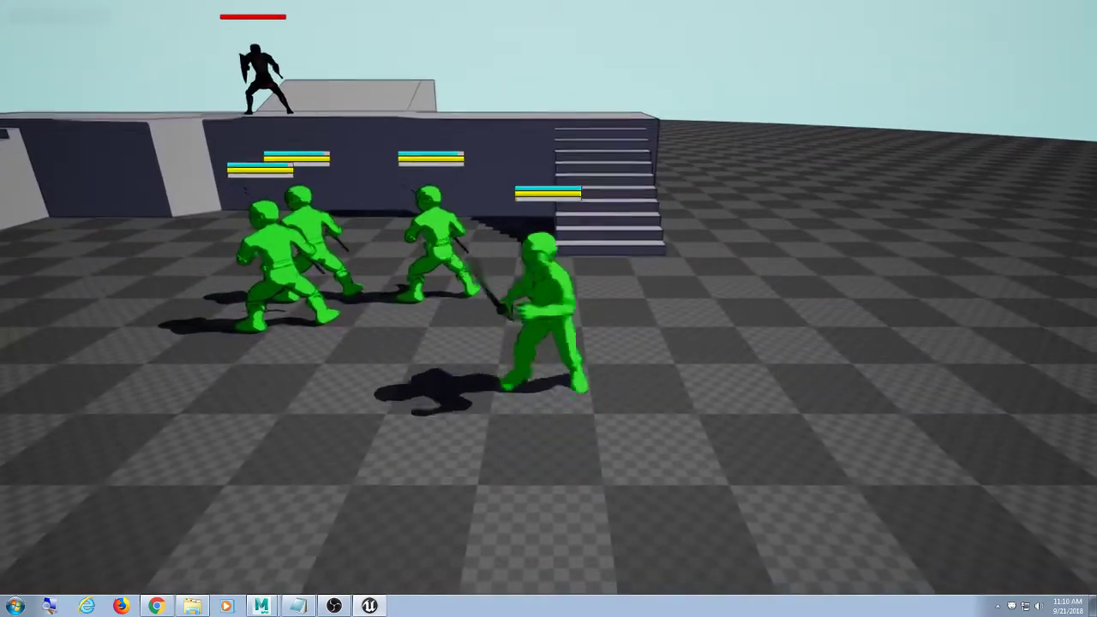
pyautogui.press('w')
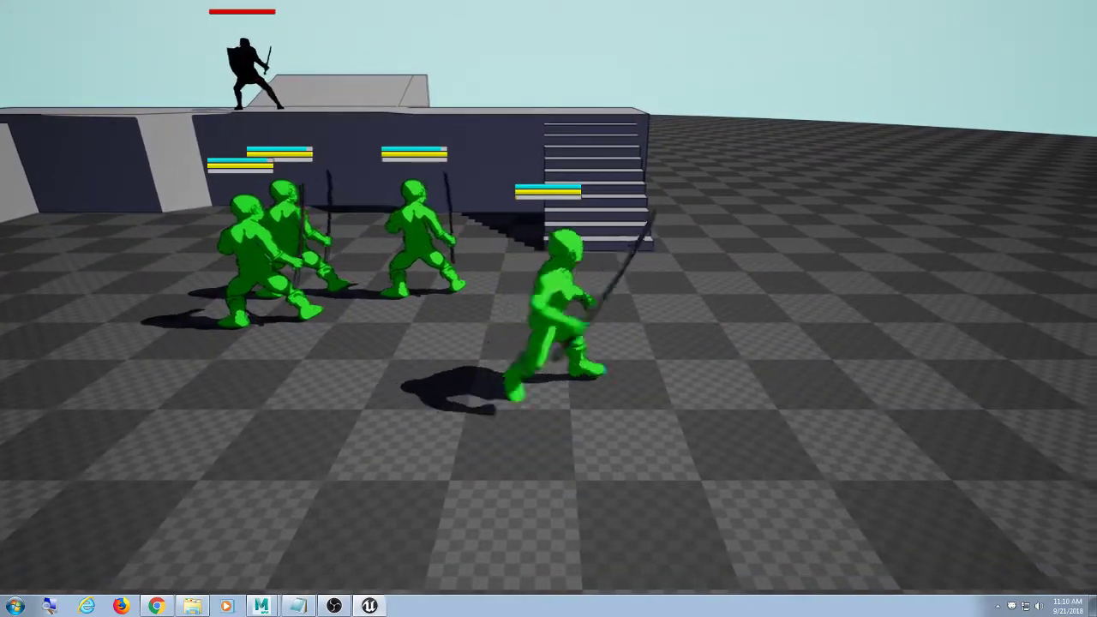
pyautogui.press('a')
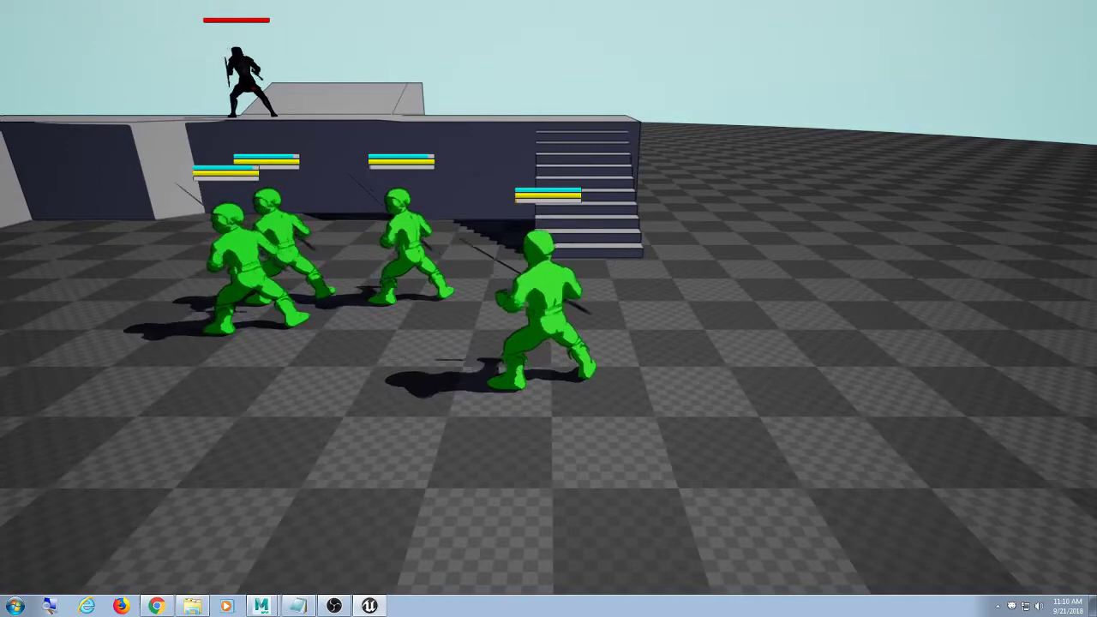
pyautogui.press('d')
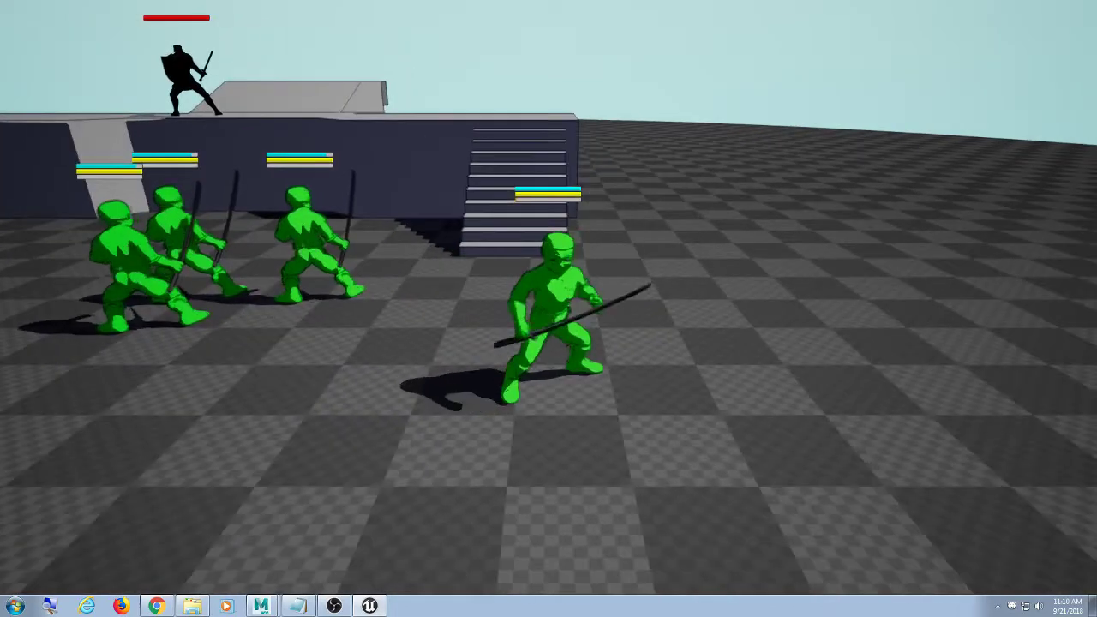
pyautogui.press('d')
pyautogui.press('a')
pyautogui.press('d')
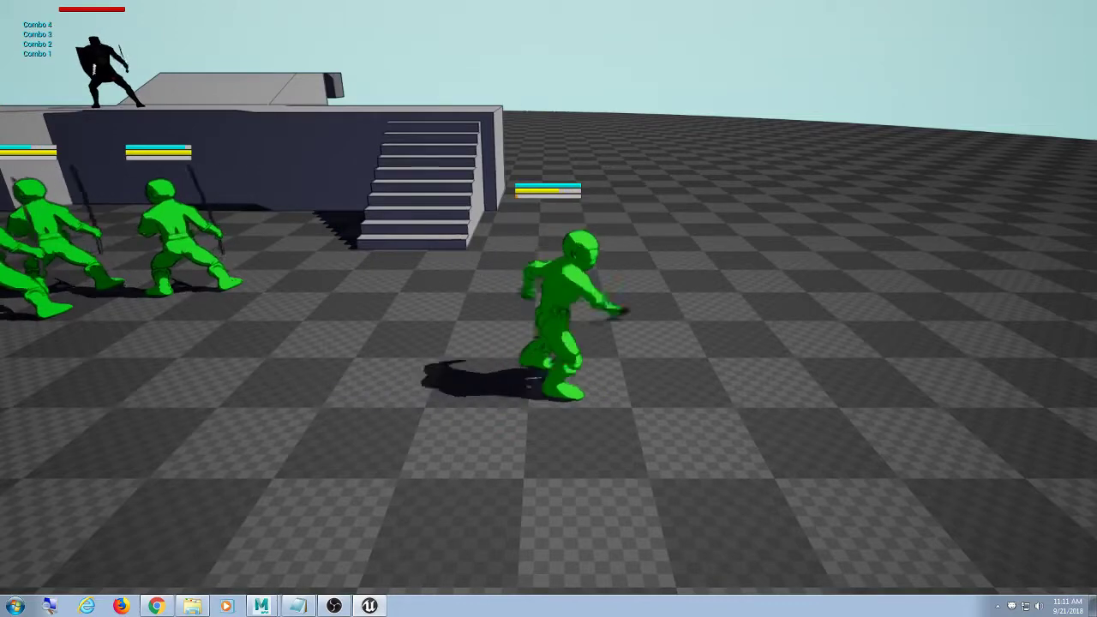
pyautogui.press('a')
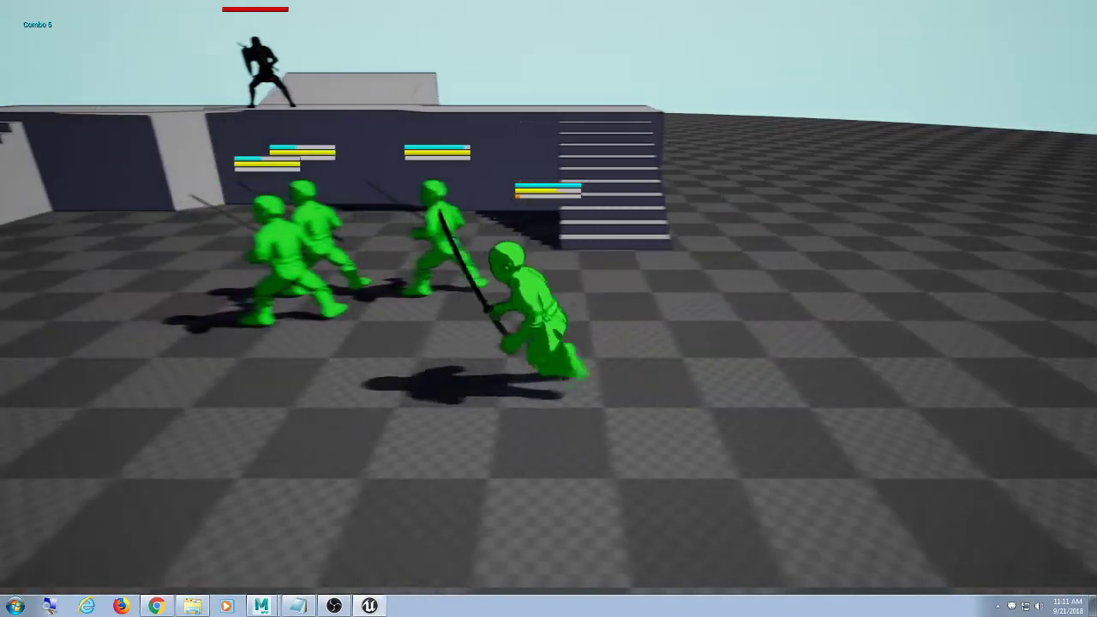
pyautogui.press('d')
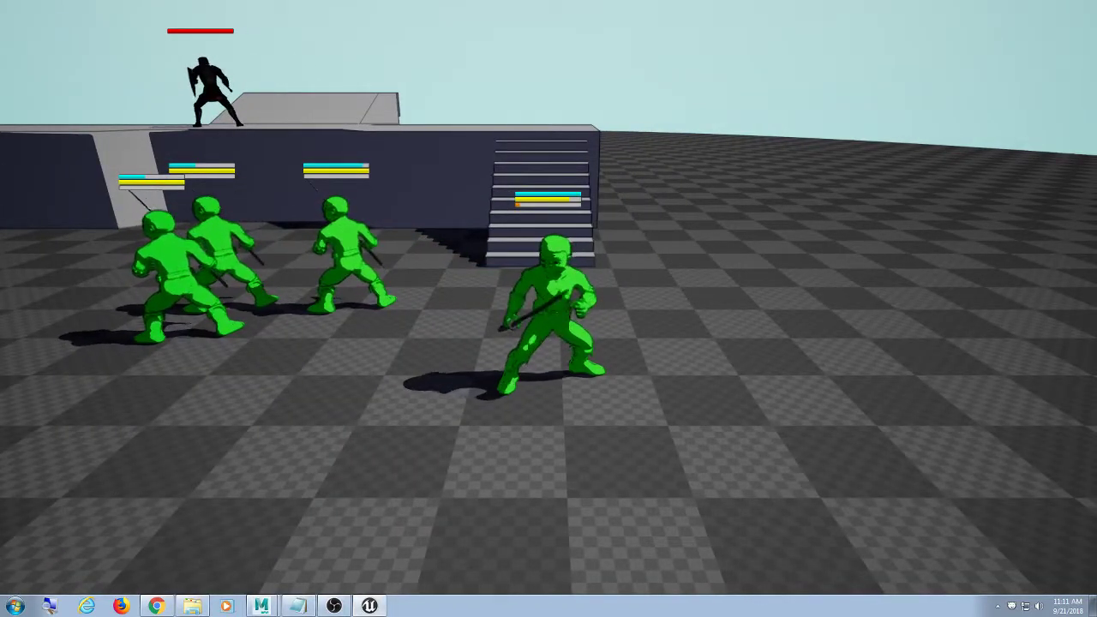
# Test the green ninja's attack combo and jump, end the play session and leave the full-screen view
pyautogui.press('j')
pyautogui.press('j')
pyautogui.press('j')
pyautogui.press('j')
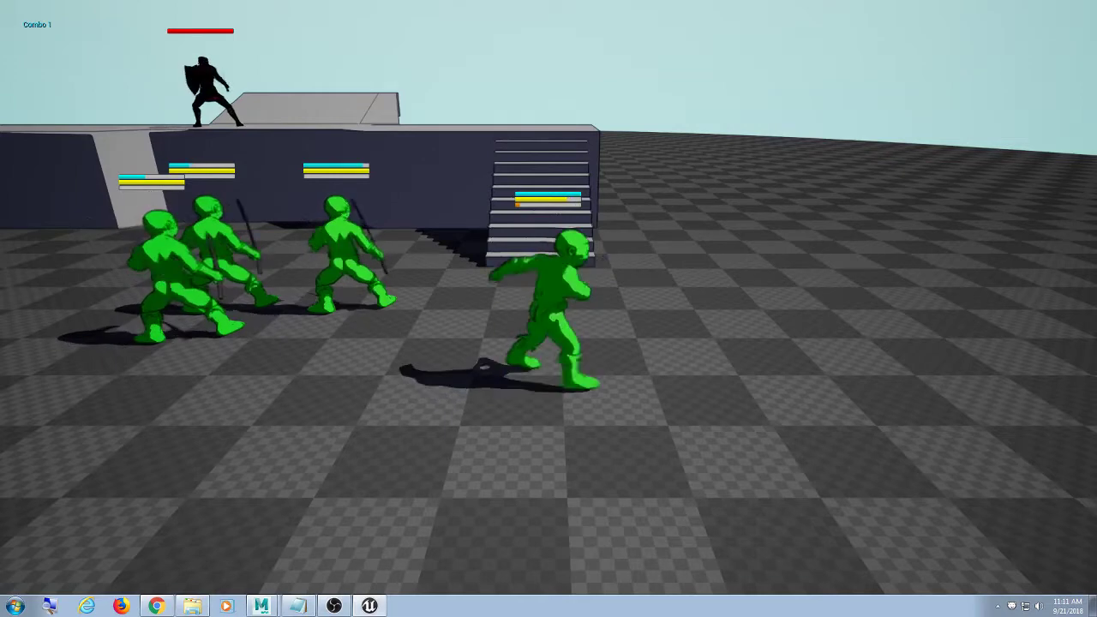
pyautogui.press('j')
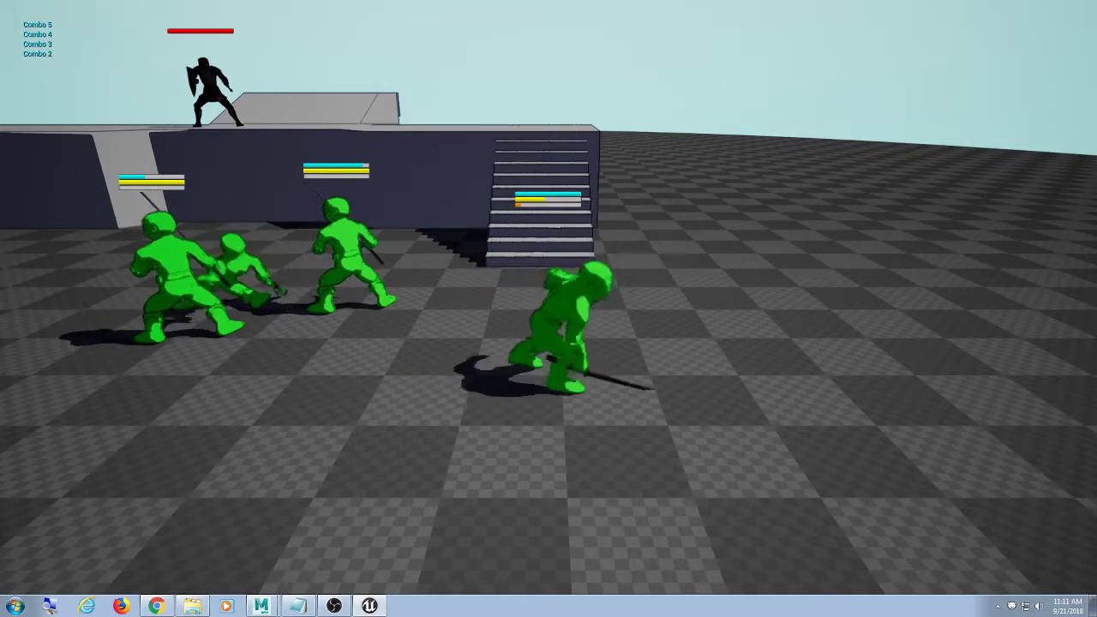
pyautogui.press('w')
pyautogui.press('space')
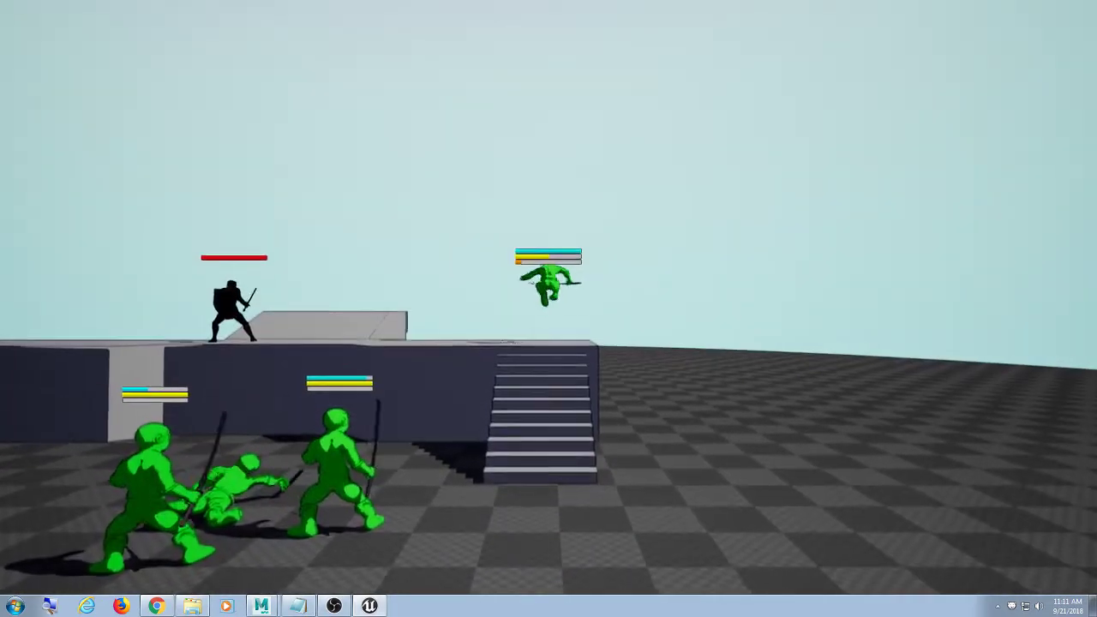
pyautogui.press('a')
pyautogui.press('Escape')
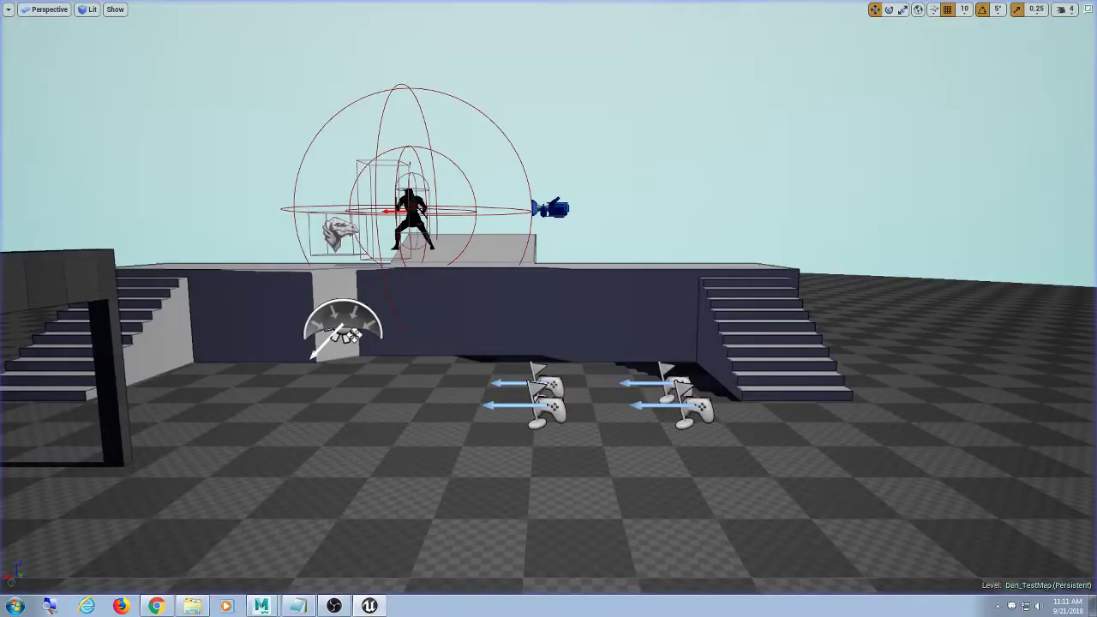
pyautogui.press('F11')
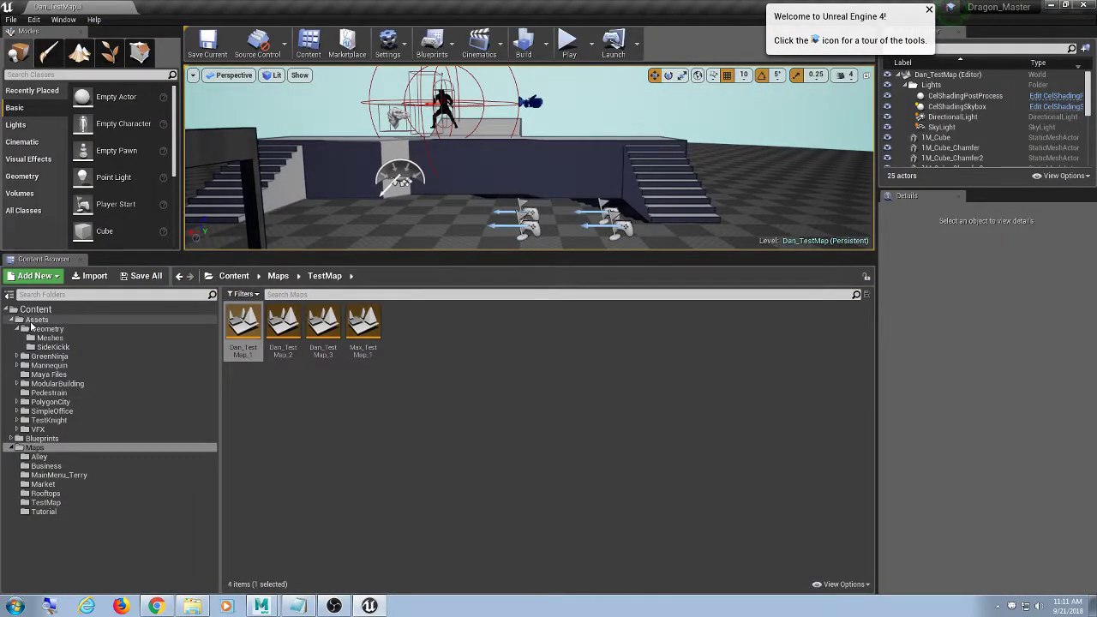
# Browse the Assets folders to GreenNinja's Animations and open the ClimeOnTop animation for preview
pyautogui.click(47, 331)
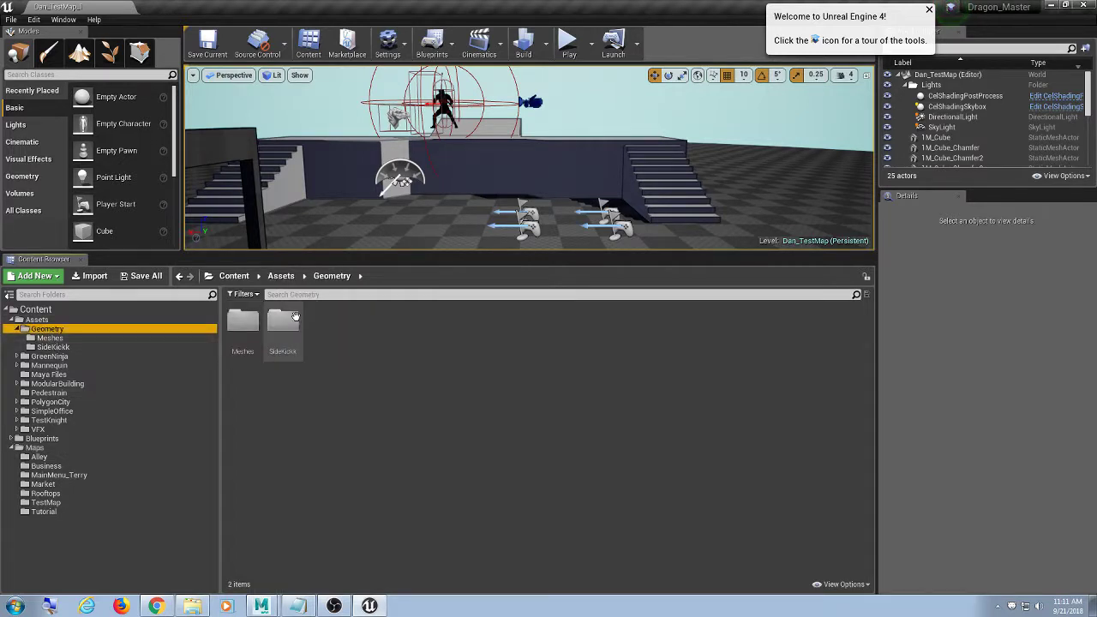
pyautogui.click(93, 321)
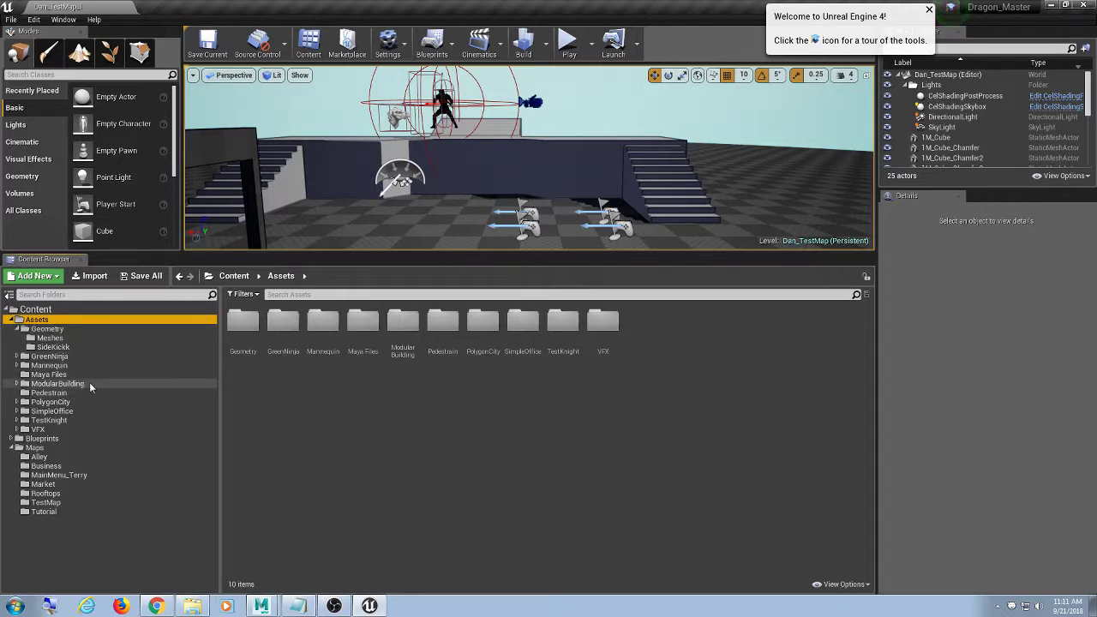
pyautogui.click(77, 347)
pyautogui.click(51, 338)
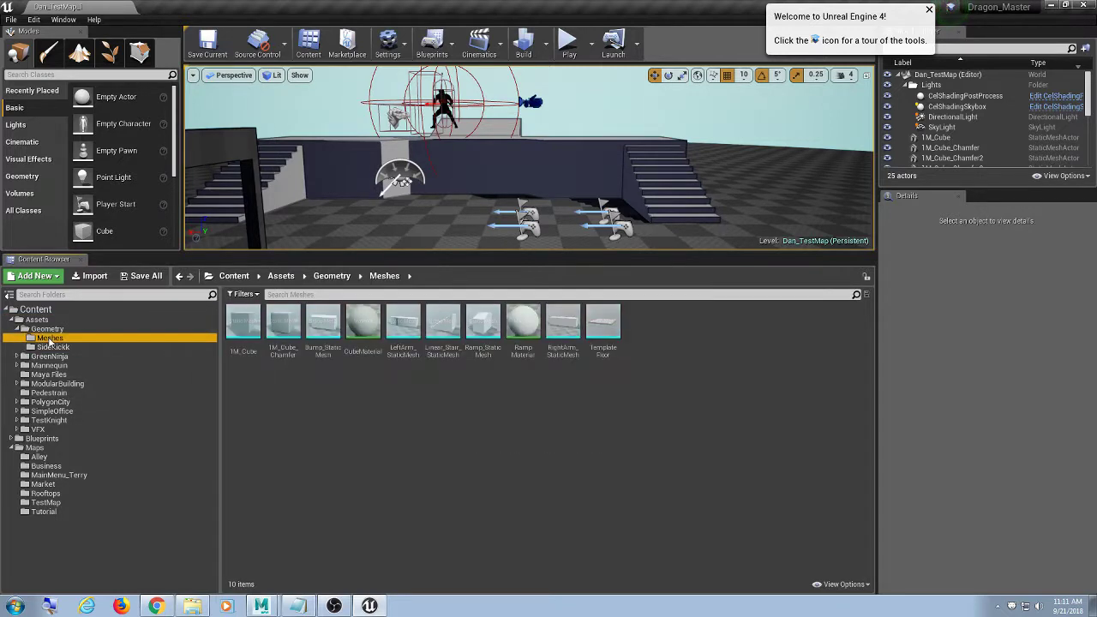
pyautogui.click(47, 329)
pyautogui.click(38, 320)
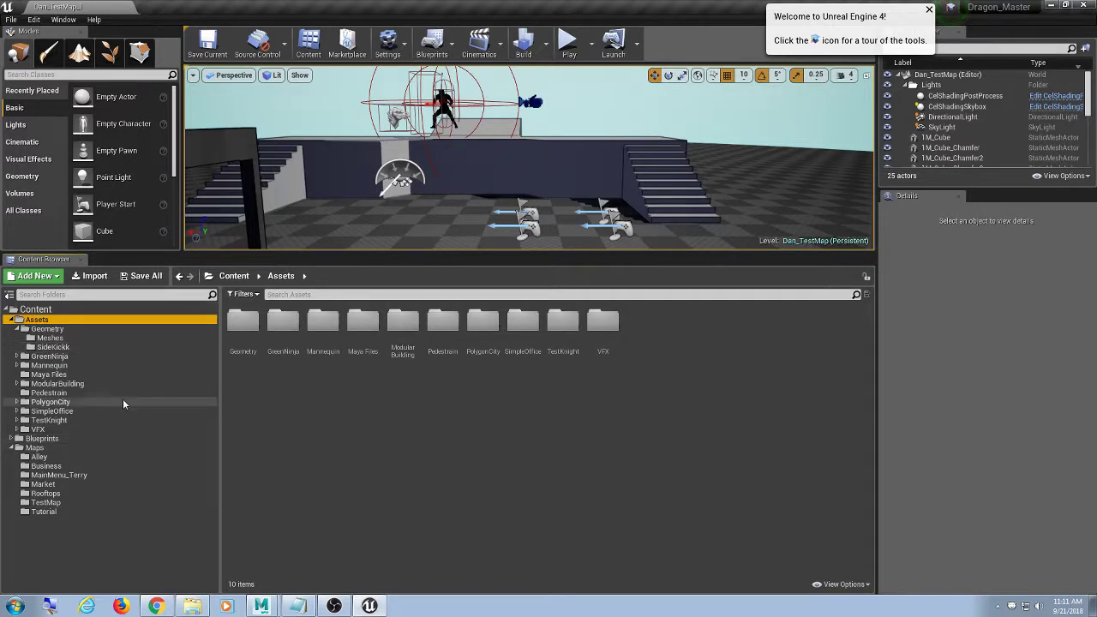
pyautogui.doubleClick(283, 324)
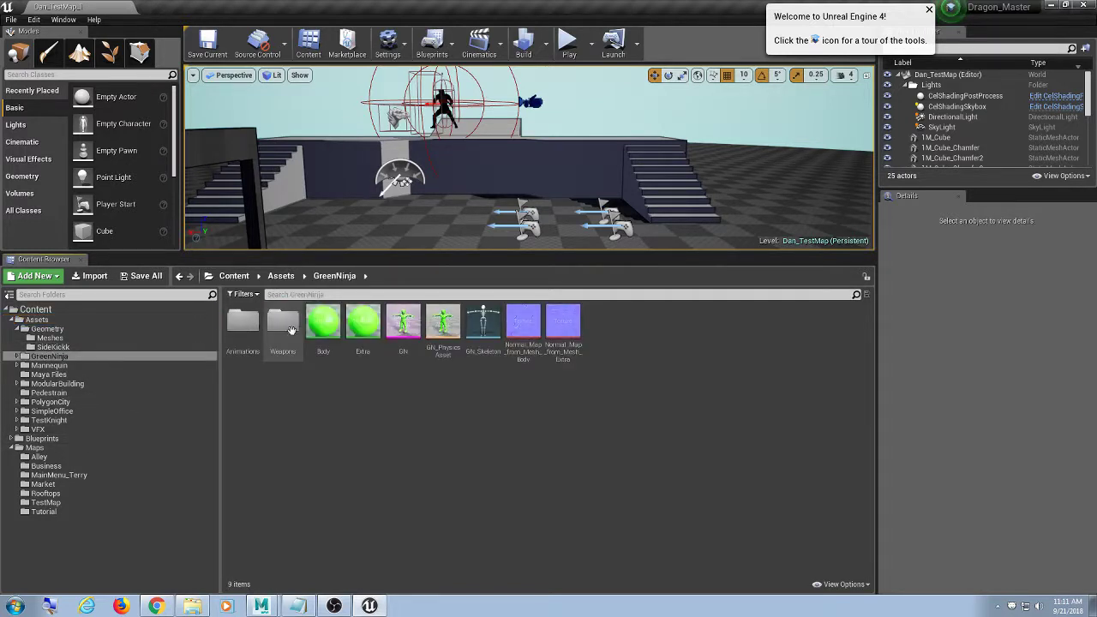
pyautogui.doubleClick(243, 322)
pyautogui.doubleClick(404, 327)
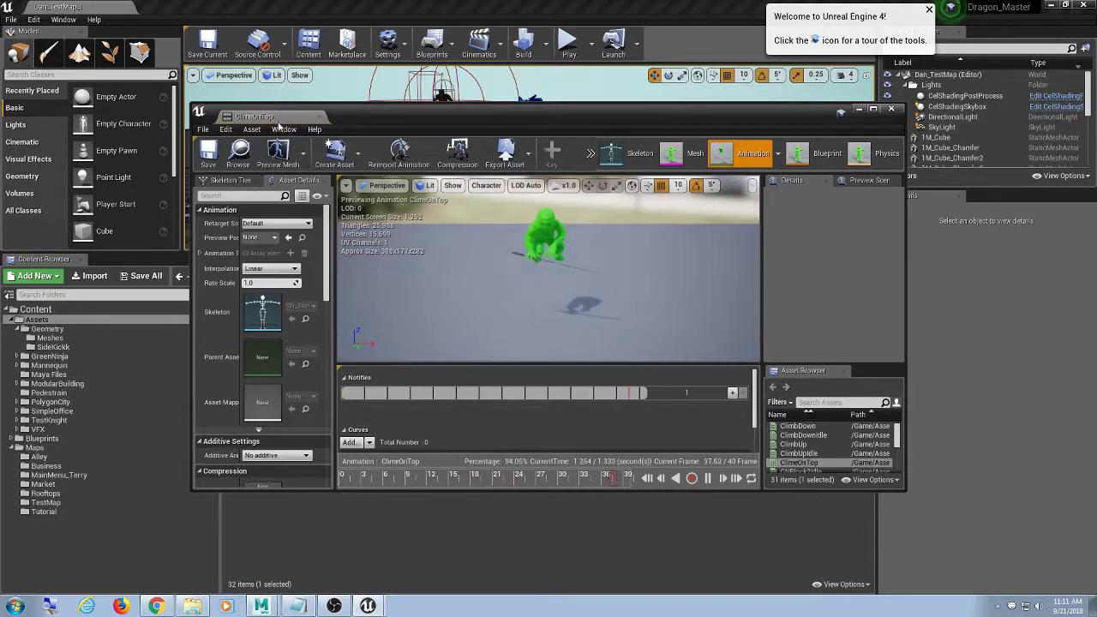
# Dock the ClimeOnTop animation editor in the main window, view the ninja from the side and enlarge the Asset Browser
pyautogui.doubleClick(489, 174)
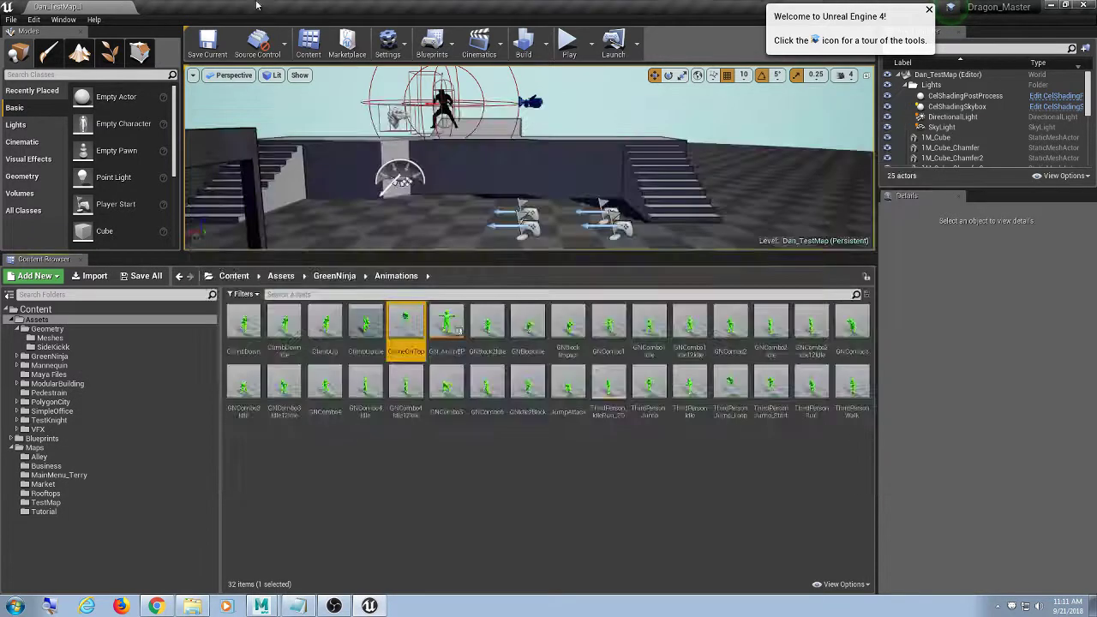
pyautogui.keyDown('alt'); pyautogui.moveTo(570, 257); pyautogui.dragTo(763, 219); pyautogui.keyUp('alt')
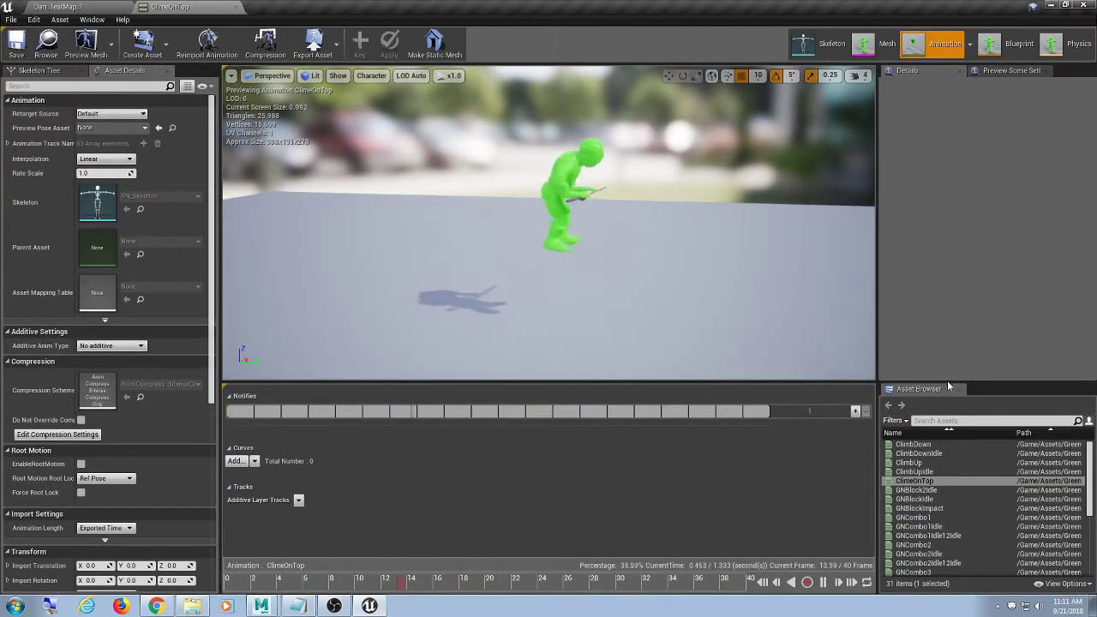
pyautogui.moveTo(948, 382); pyautogui.dragTo(948, 162)
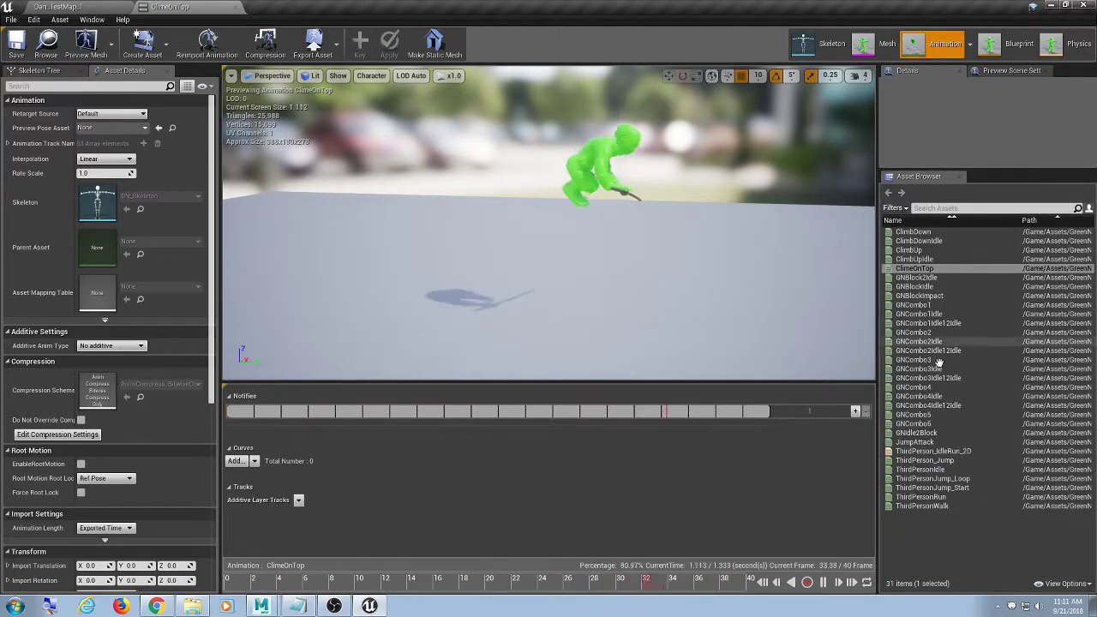
# Preview the ThirdPerson_Jump, ThirdPersonIdle, ThirdPersonJump_Loop and ThirdPersonJump_Start animations one after another
pyautogui.click(953, 461)
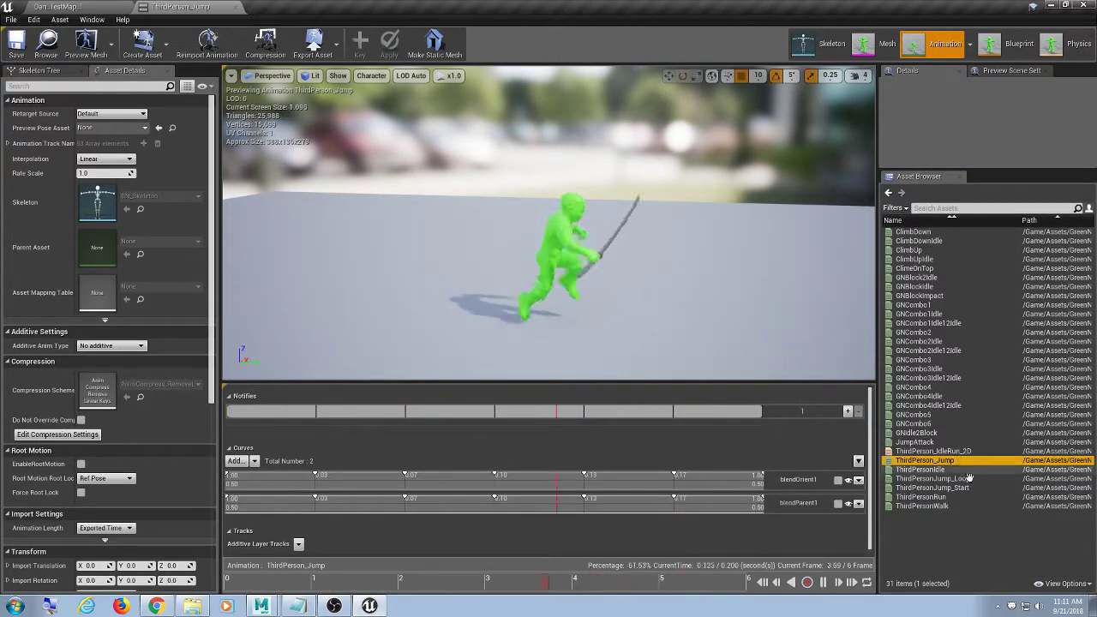
pyautogui.click(943, 470)
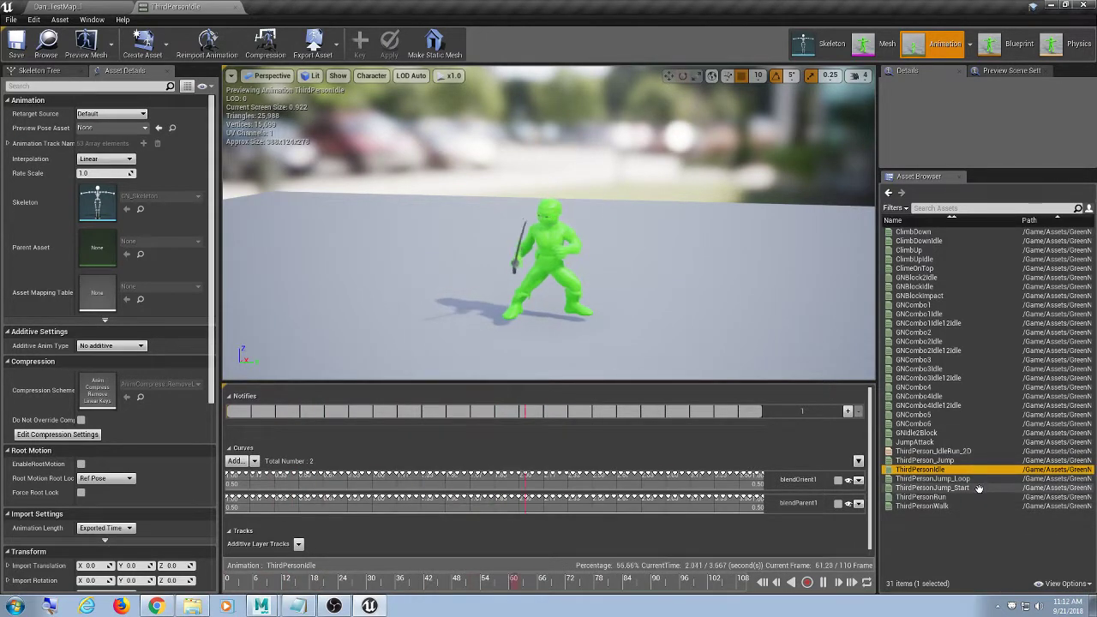
pyautogui.click(972, 478)
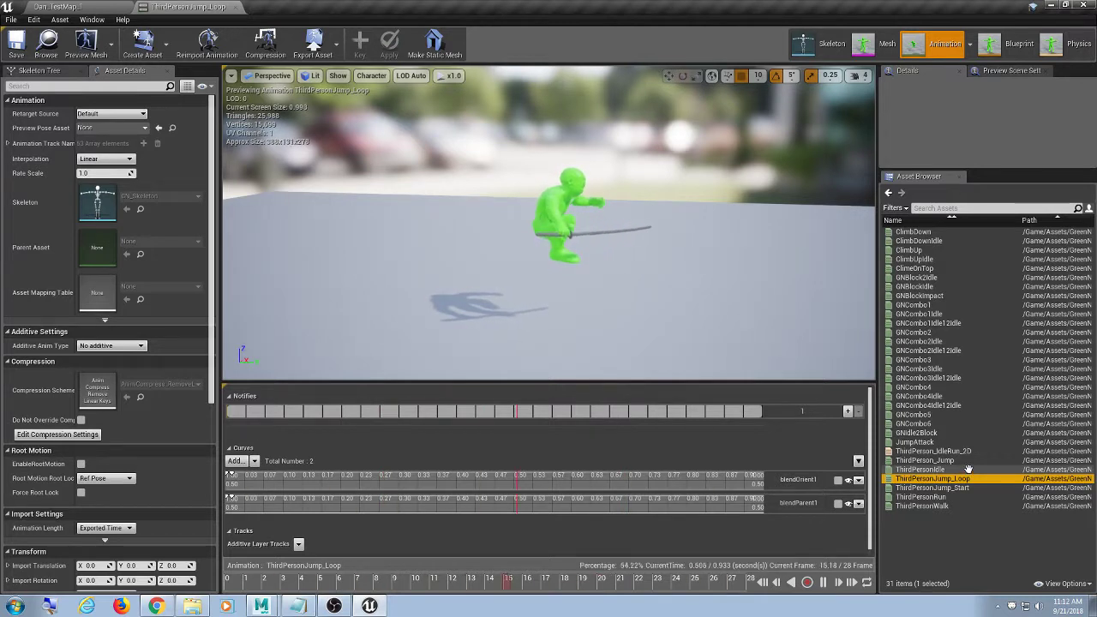
pyautogui.scroll(3, 731, 347)
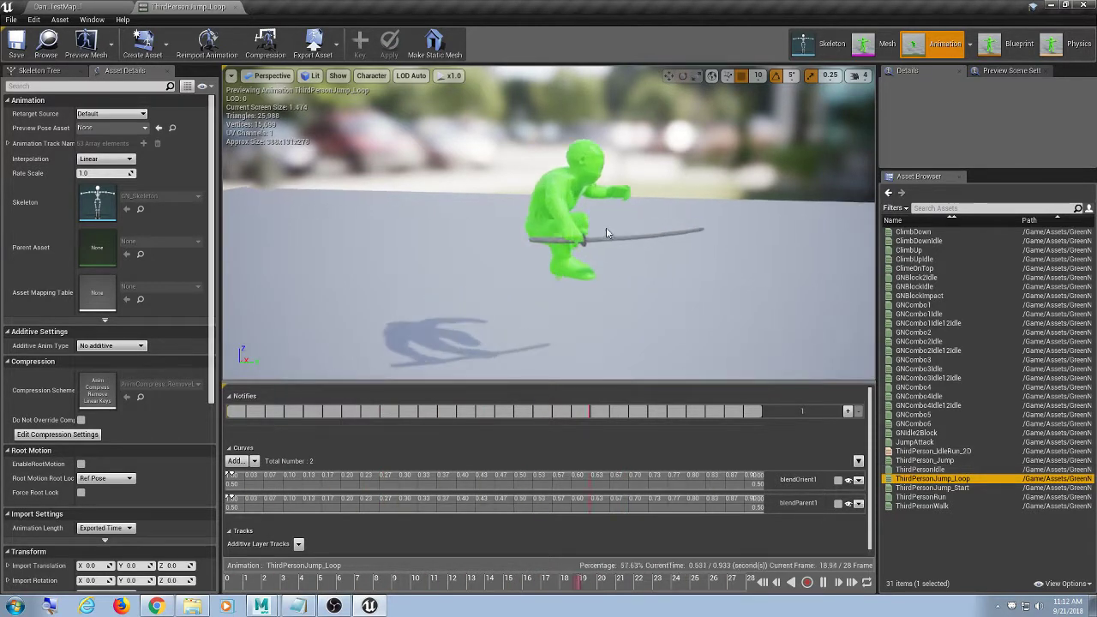
pyautogui.click(967, 487)
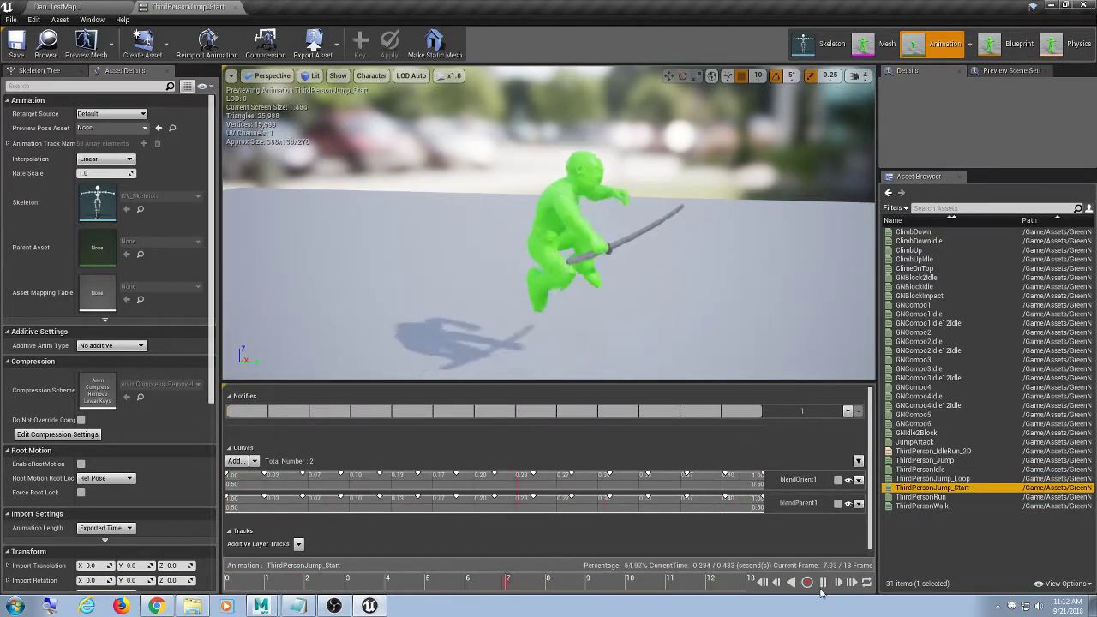
# Pause playback and compare the final frame of ThirdPersonJump_Start with the first frame of ThirdPersonJump_Loop
pyautogui.click(823, 583)
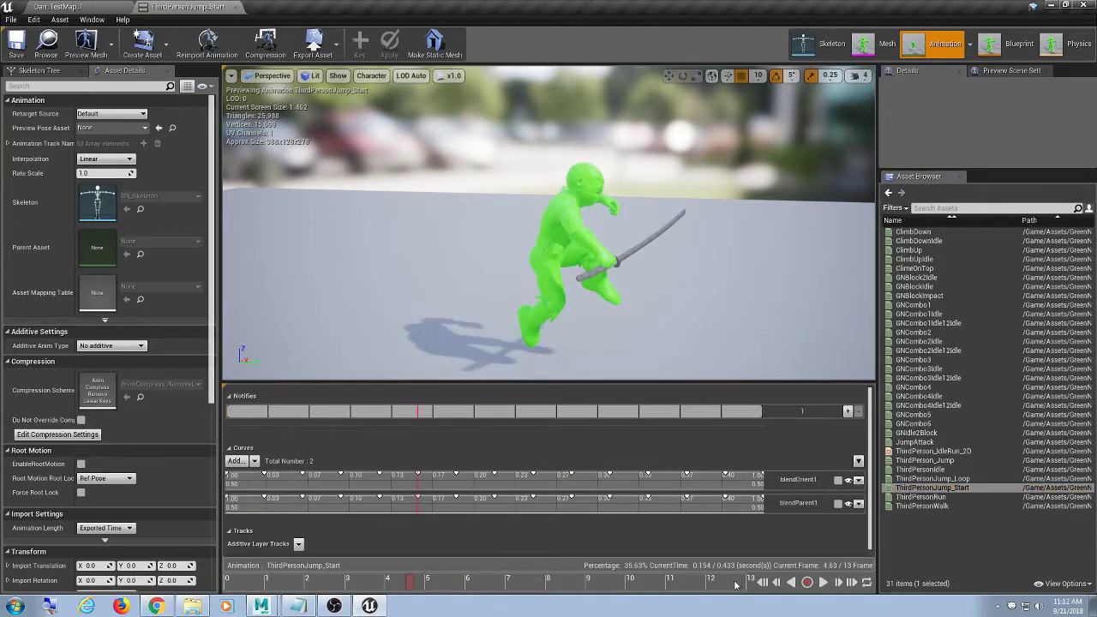
pyautogui.moveTo(722, 584); pyautogui.dragTo(880, 572)
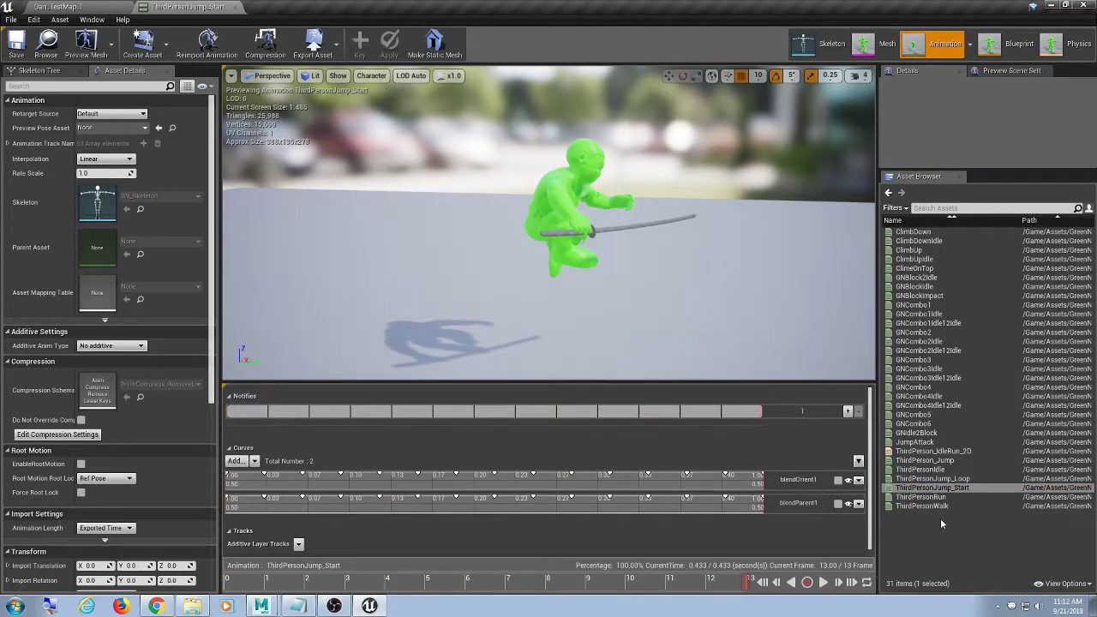
pyautogui.click(944, 481)
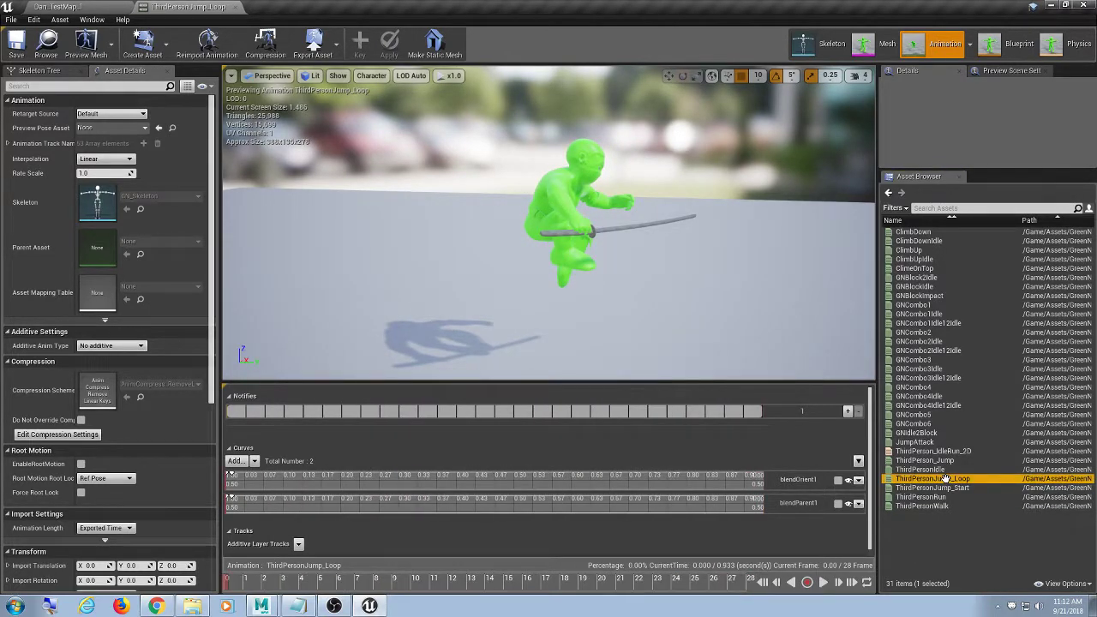
pyautogui.click(948, 488)
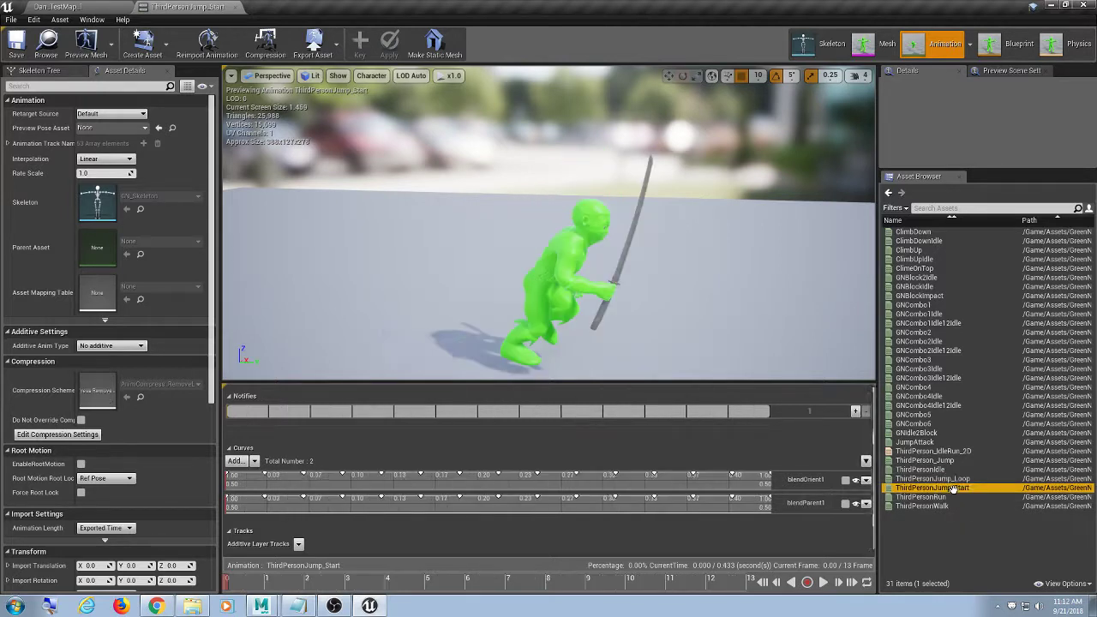
pyautogui.click(722, 582)
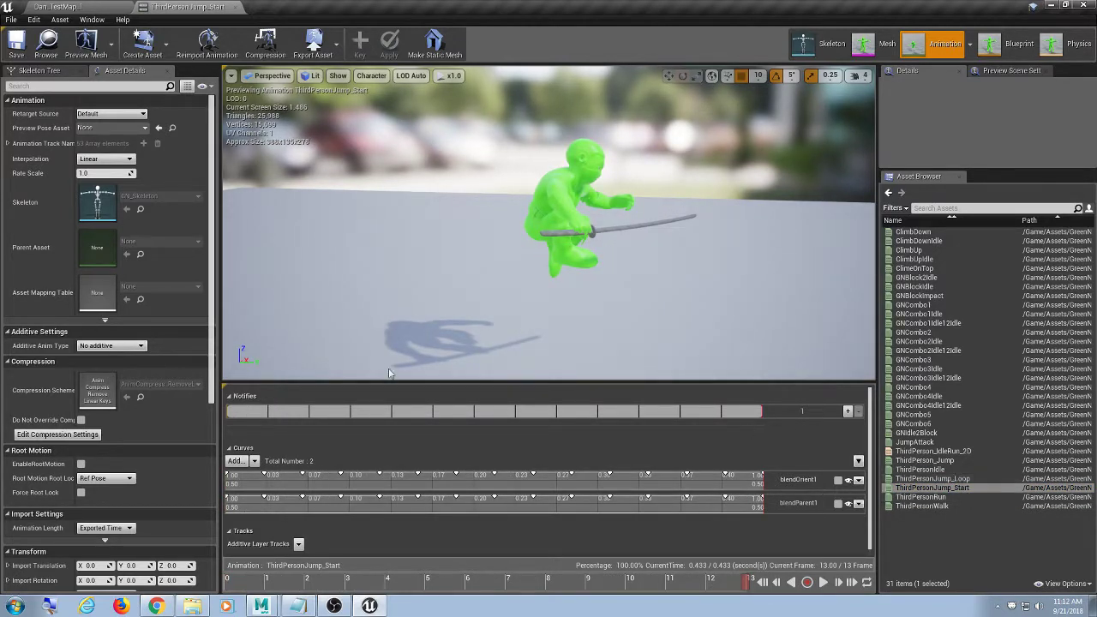
# Set the character's bone drawing to All Hierarchy and open ThirdPersonJump_Loop to view its skeleton
pyautogui.click(338, 75)
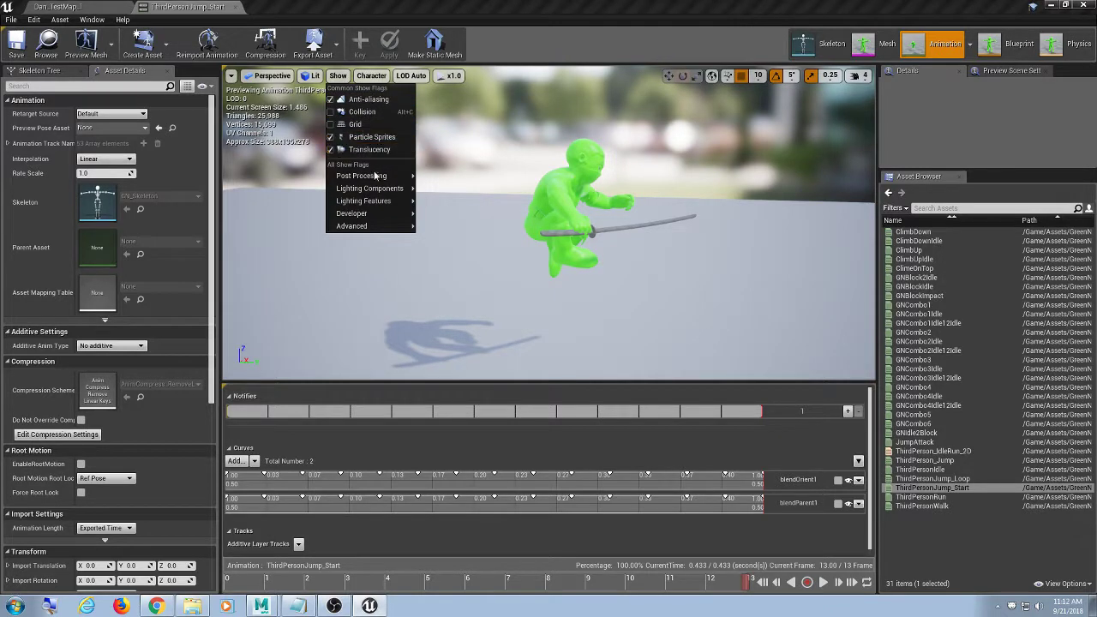
pyautogui.click(361, 76)
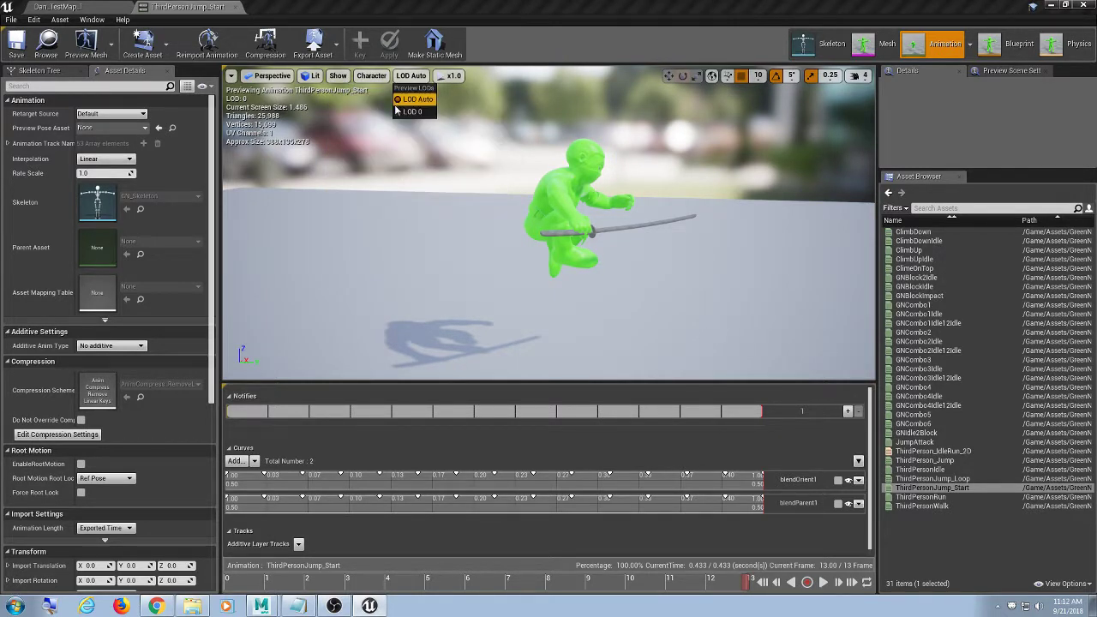
pyautogui.moveTo(404, 128)
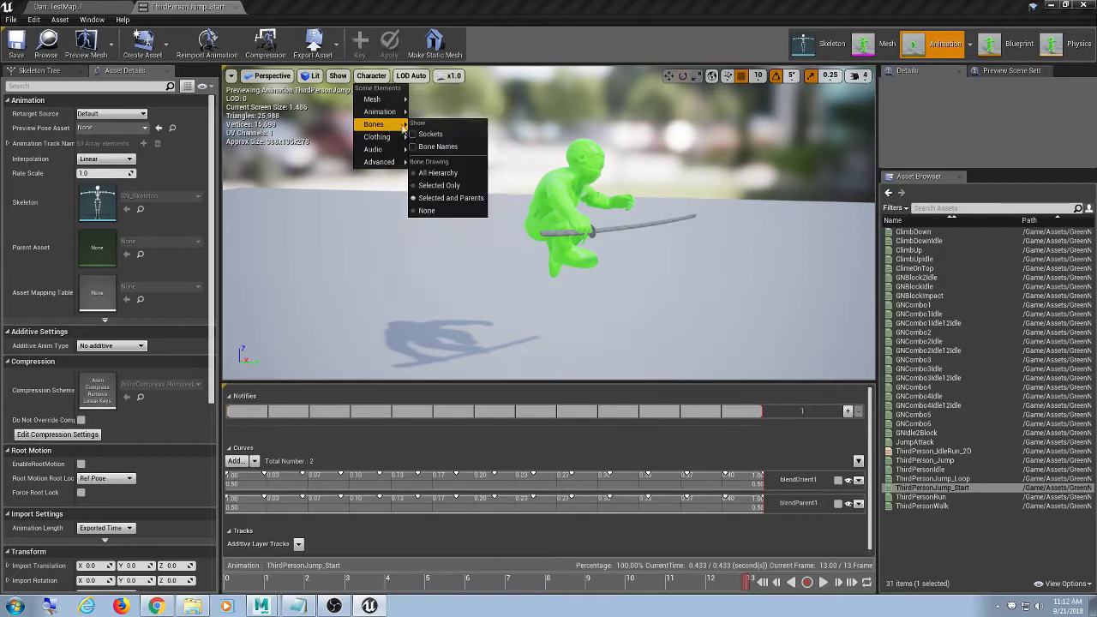
pyautogui.click(442, 174)
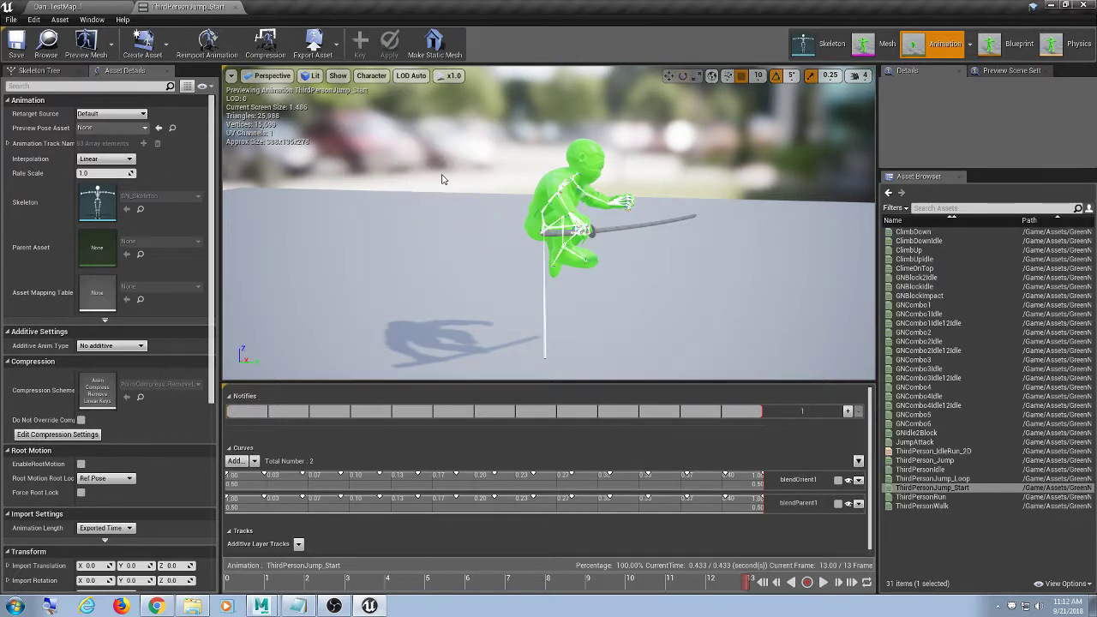
pyautogui.click(964, 479)
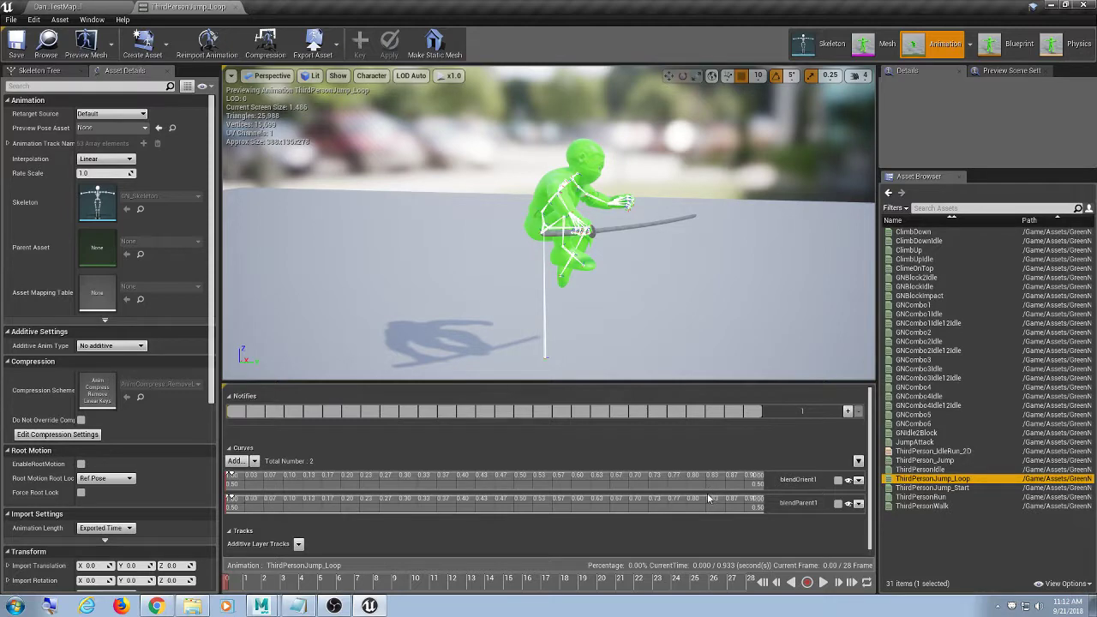
# Return to the test map level and play it in full screen
pyautogui.click(92, 6)
pyautogui.click(569, 43)
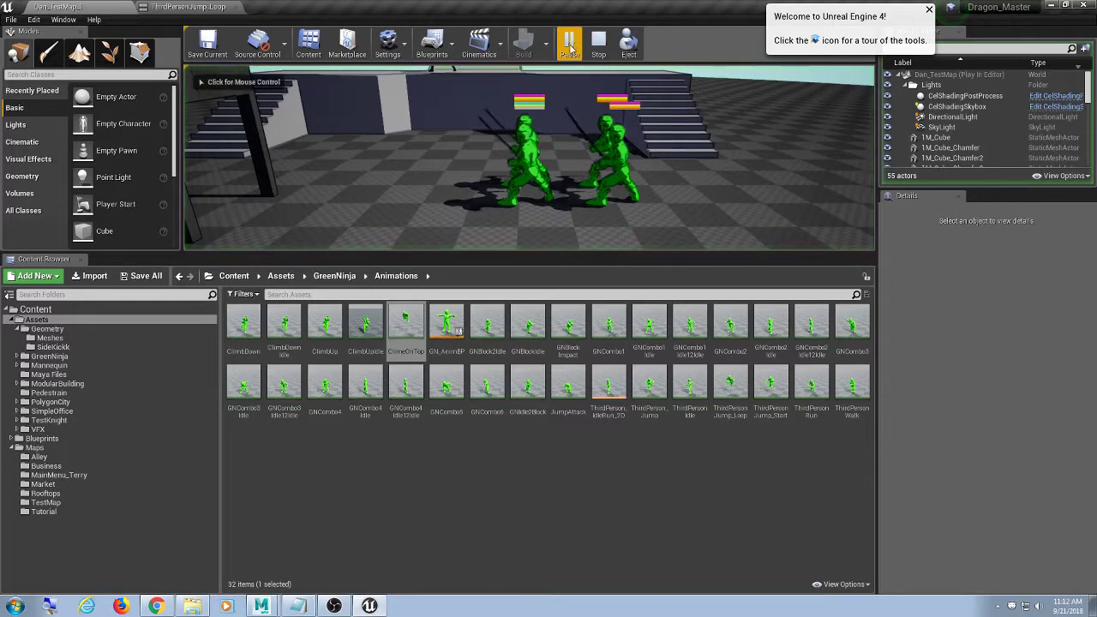
pyautogui.click(695, 192)
pyautogui.press('F11')
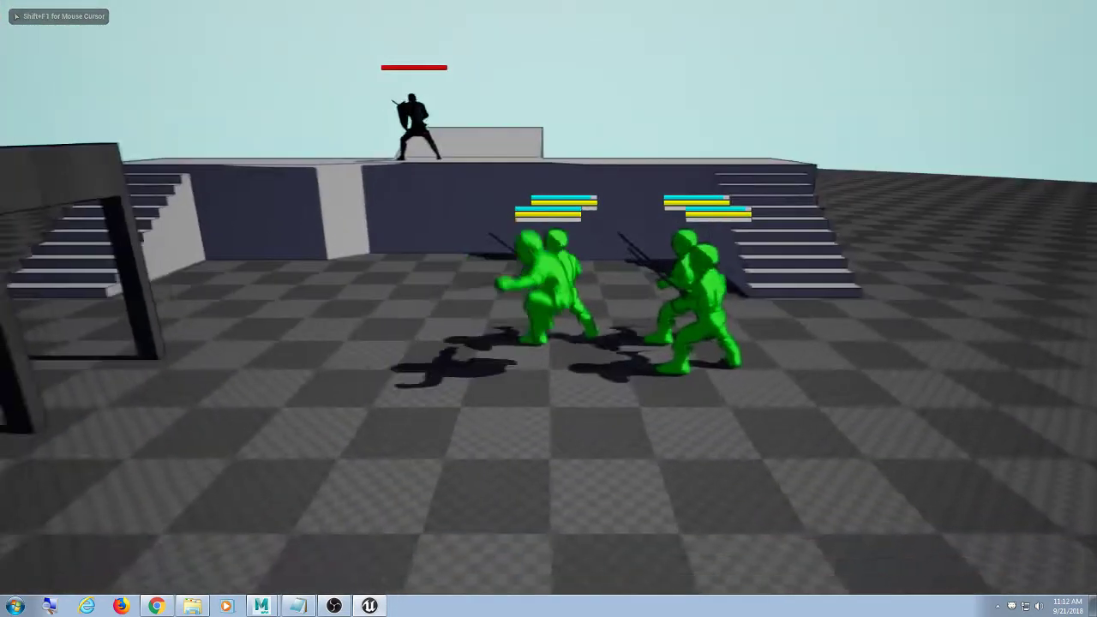
# Run the green ninja away from the group, test its jump, and open the in-game console
pyautogui.press('a')
pyautogui.press('space')
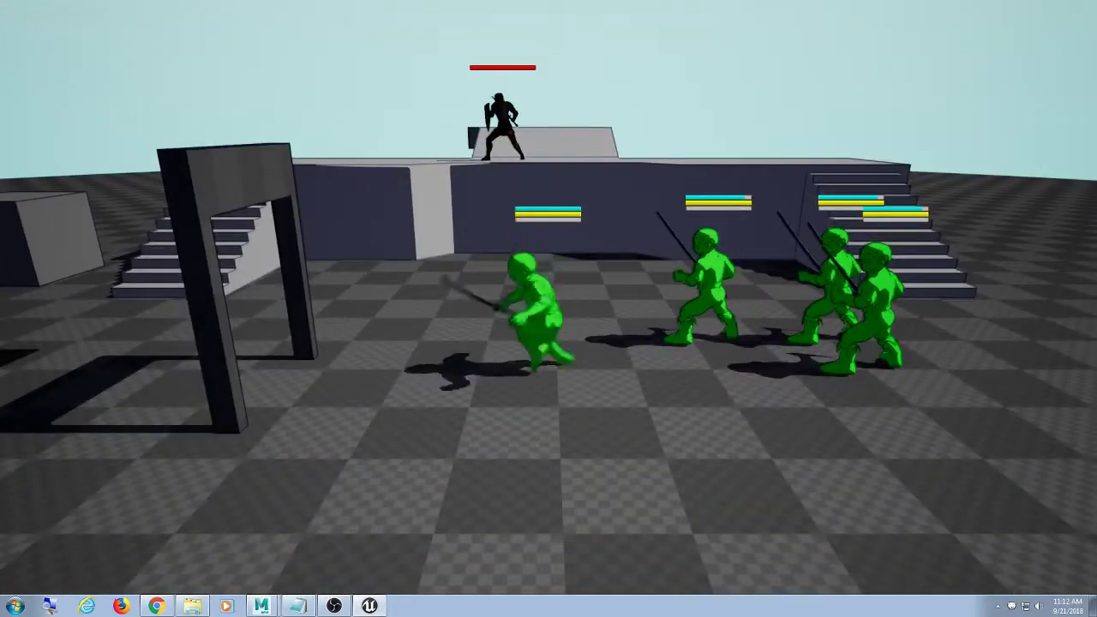
pyautogui.press('space')
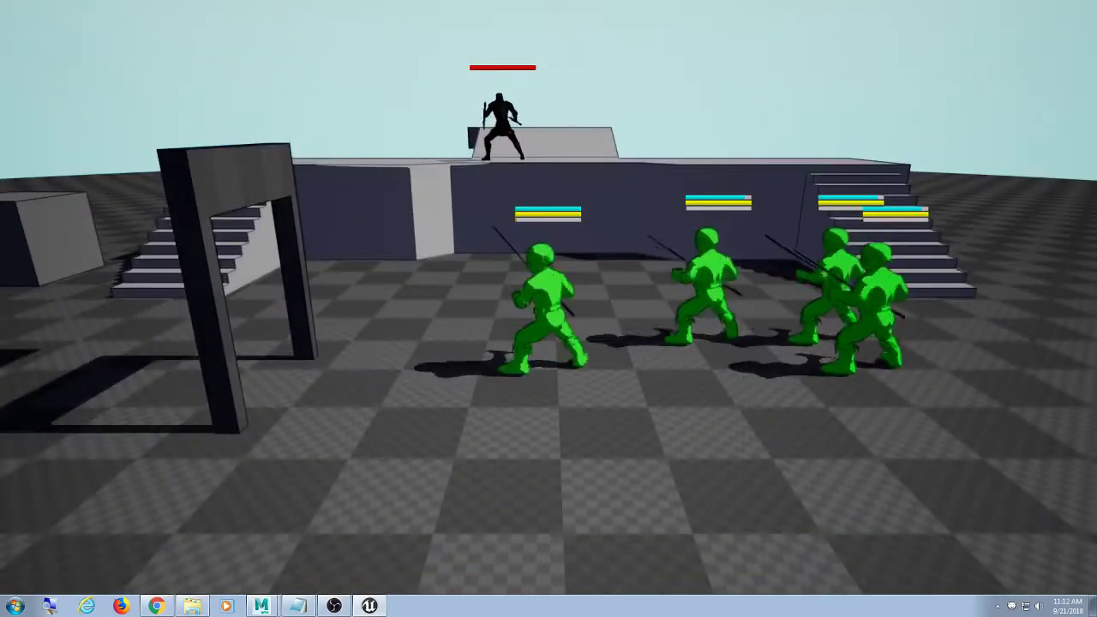
pyautogui.press('`')
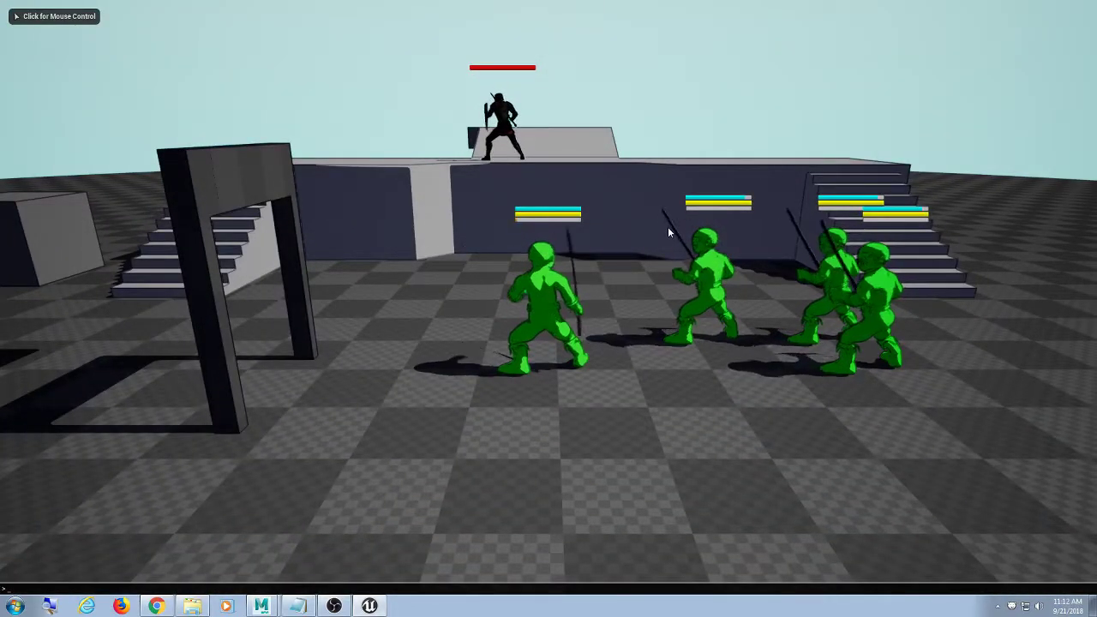
pyautogui.write('bobnes')
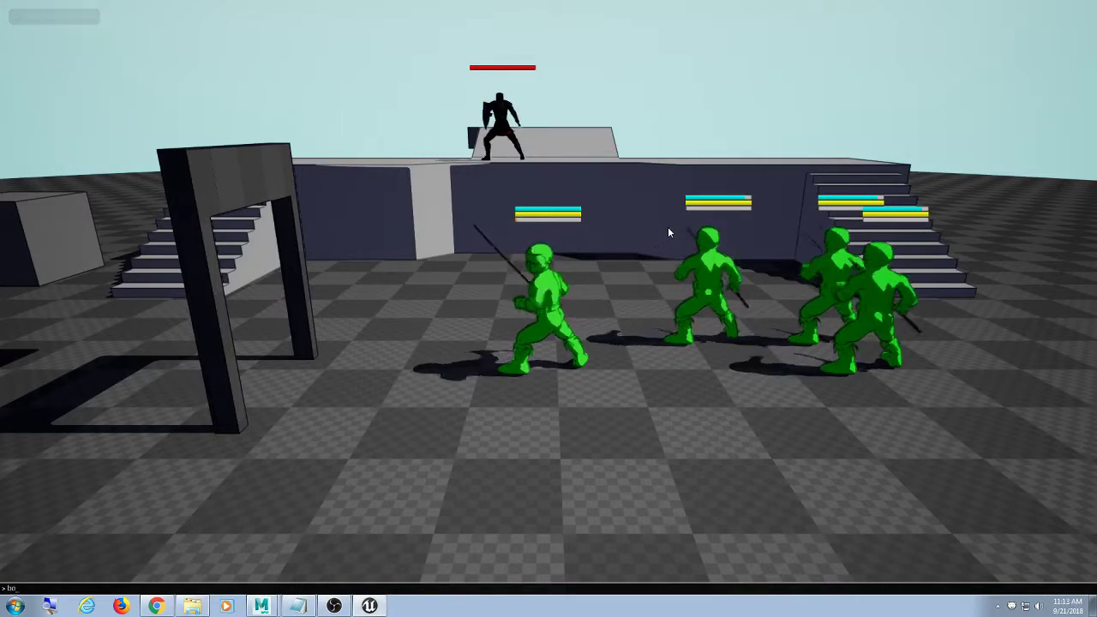
pyautogui.press('Return')
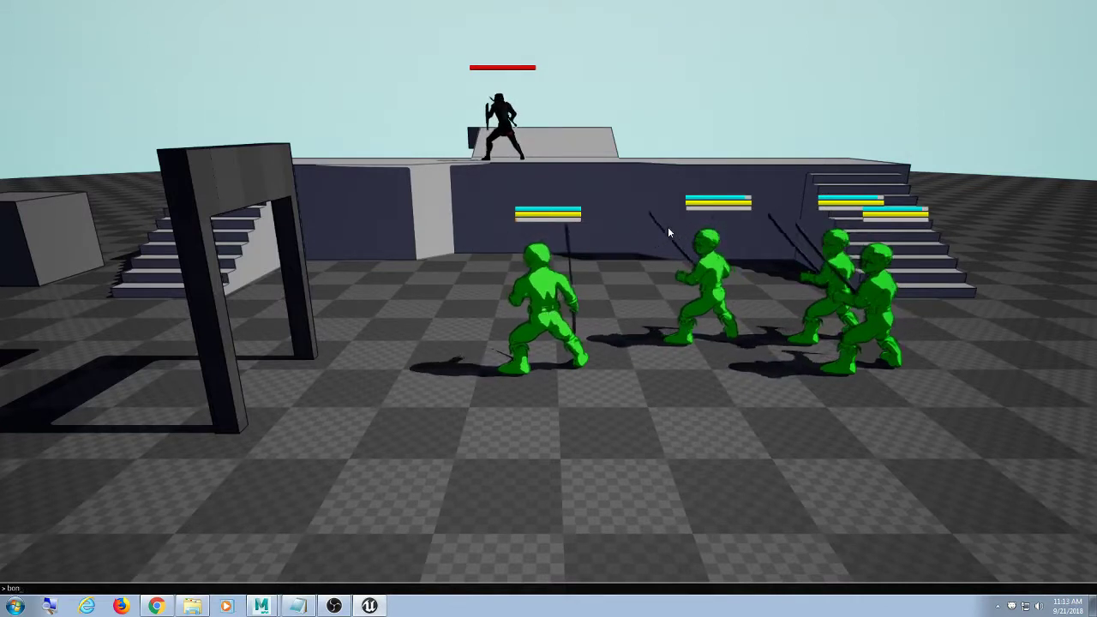
pyautogui.write('debug')
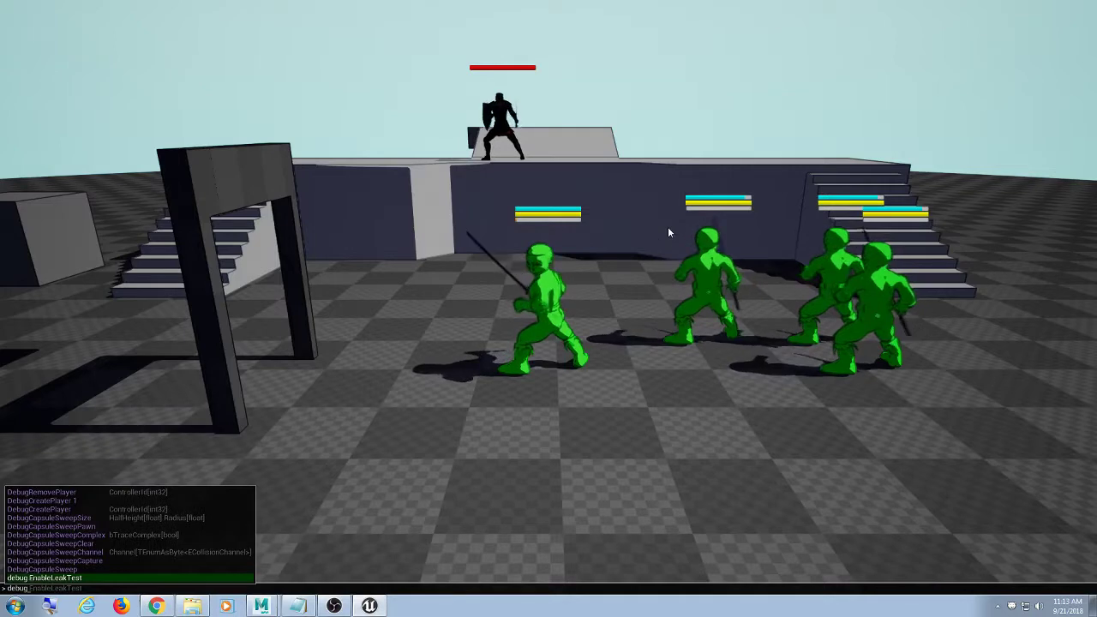
pyautogui.write('show')
pyautogui.press('BackSpace')
pyautogui.press('BackSpace')
pyautogui.press('BackSpace')
pyautogui.press('BackSpace')
pyautogui.press('BackSpace')
pyautogui.press('BackSpace')
pyautogui.press('BackSpace')
pyautogui.press('BackSpace')
pyautogui.press('BackSpace')
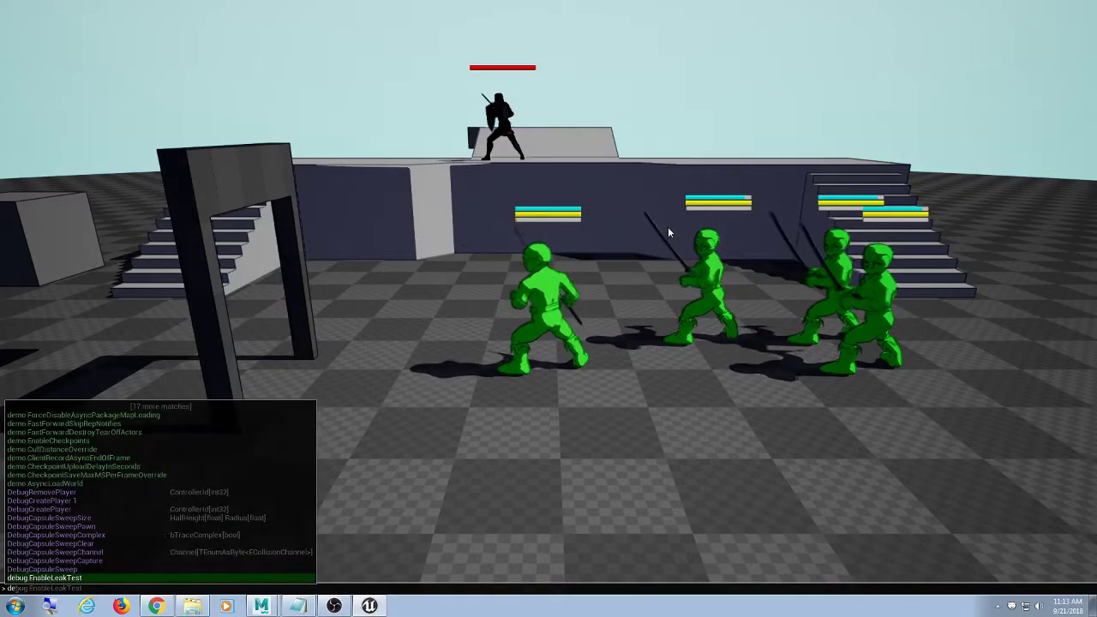
# Run the console command showdebug bones and test the green ninja's run and jump with the debug display on
pyautogui.write('showdebug')
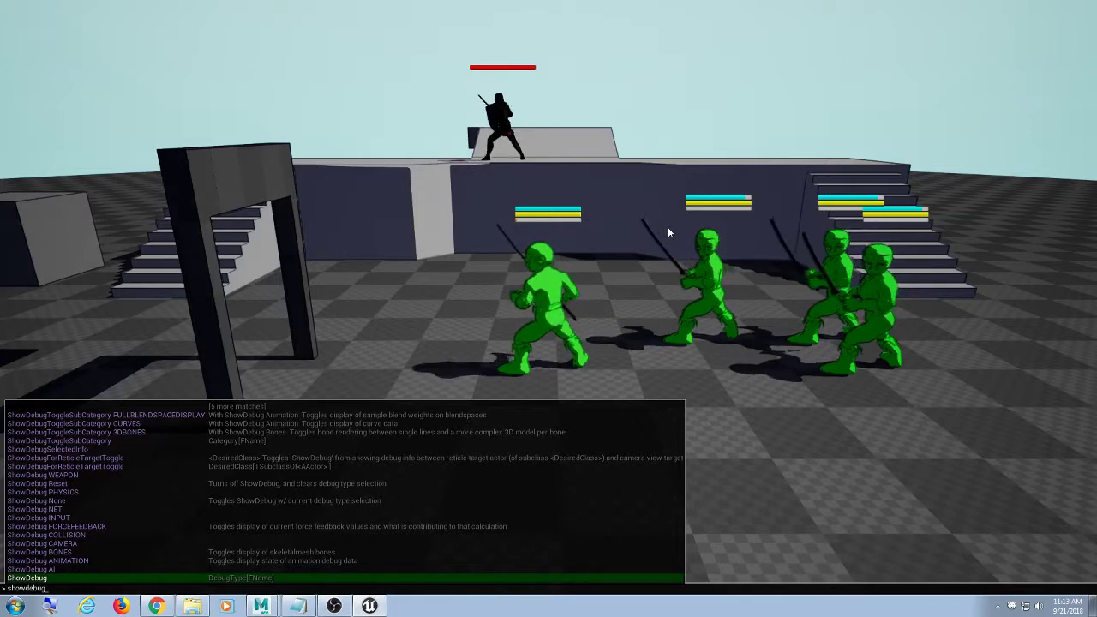
pyautogui.write(' bones')
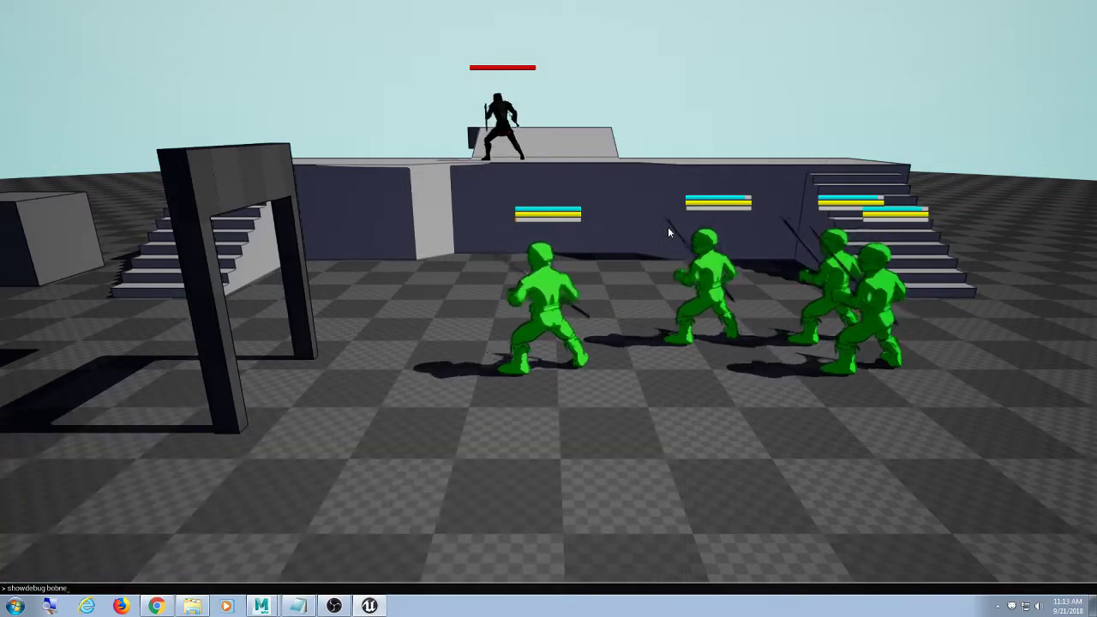
pyautogui.press('Return')
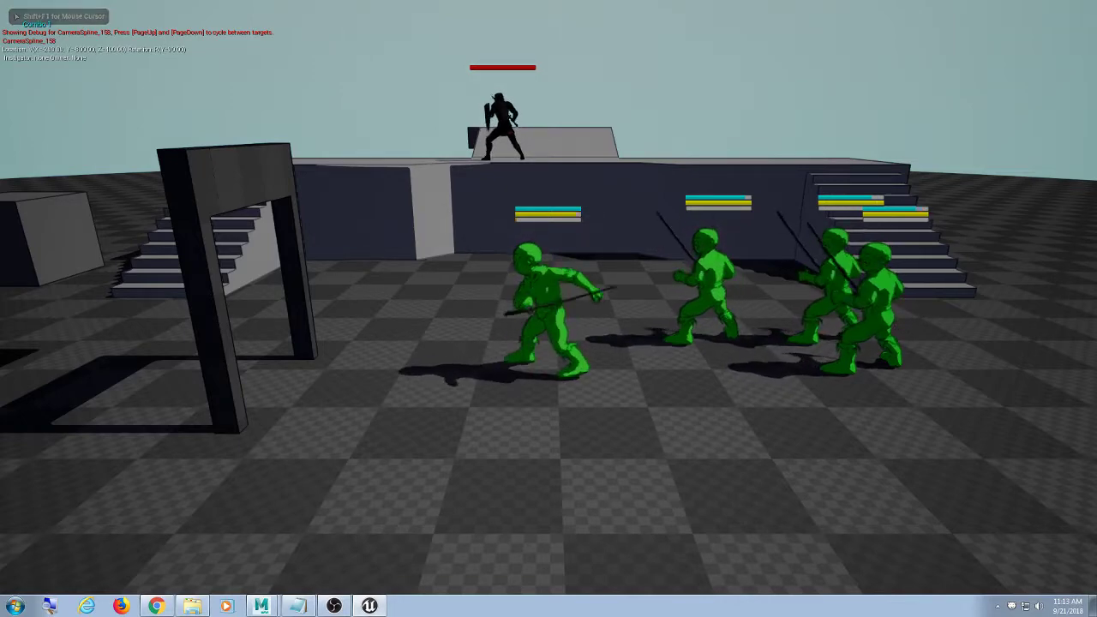
pyautogui.press('space')
pyautogui.press('d')
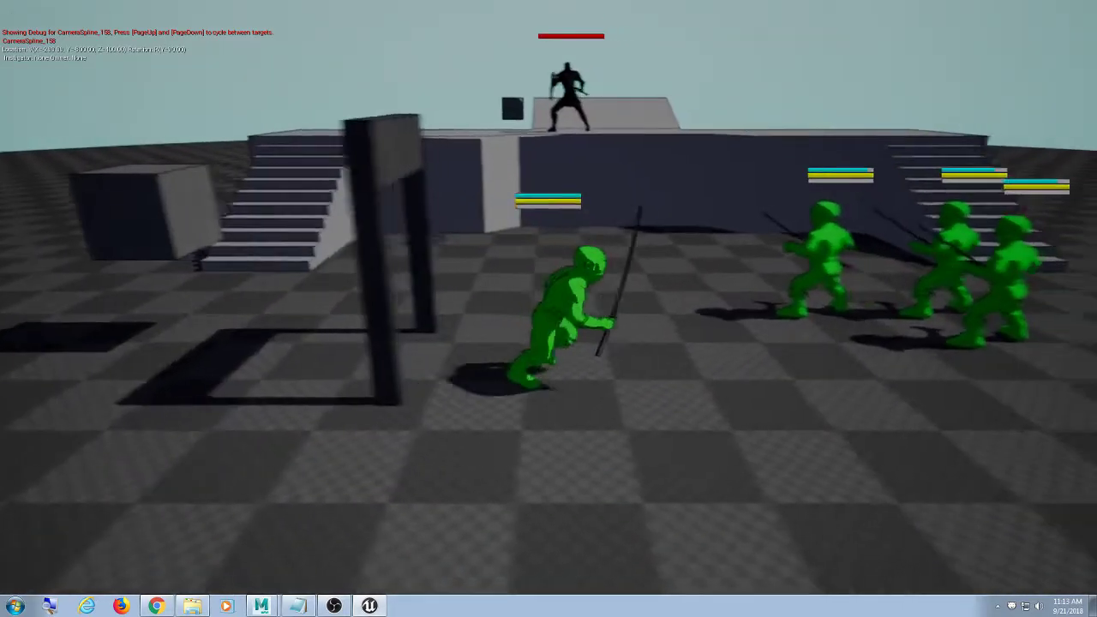
pyautogui.press('space')
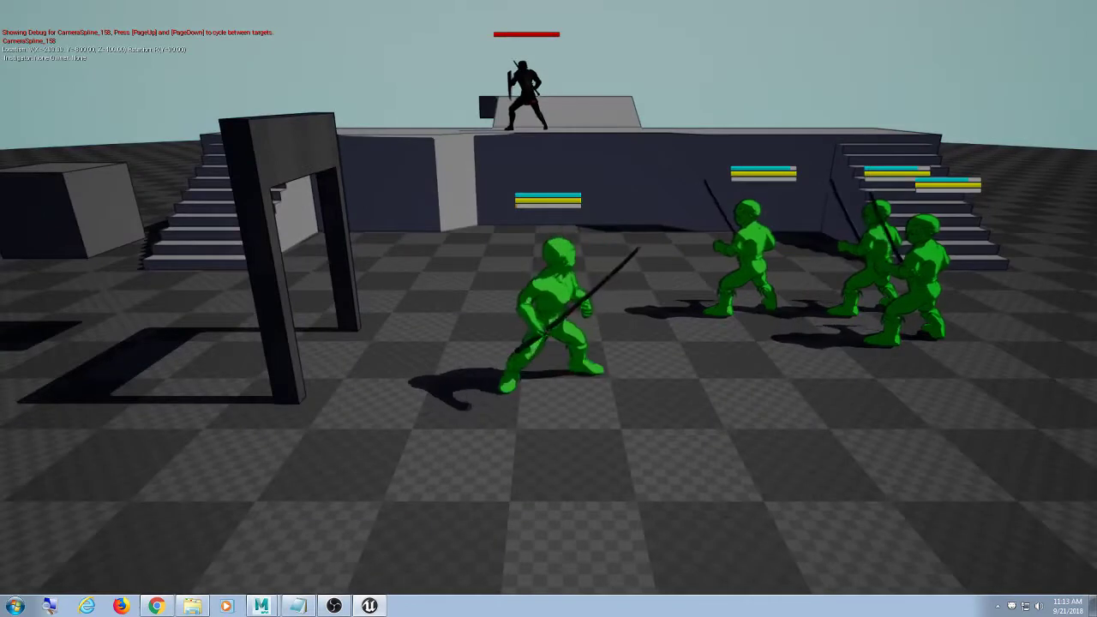
# Run the console command showdebug bones again in the playing test level
pyautogui.press('`')
pyautogui.write('showd')
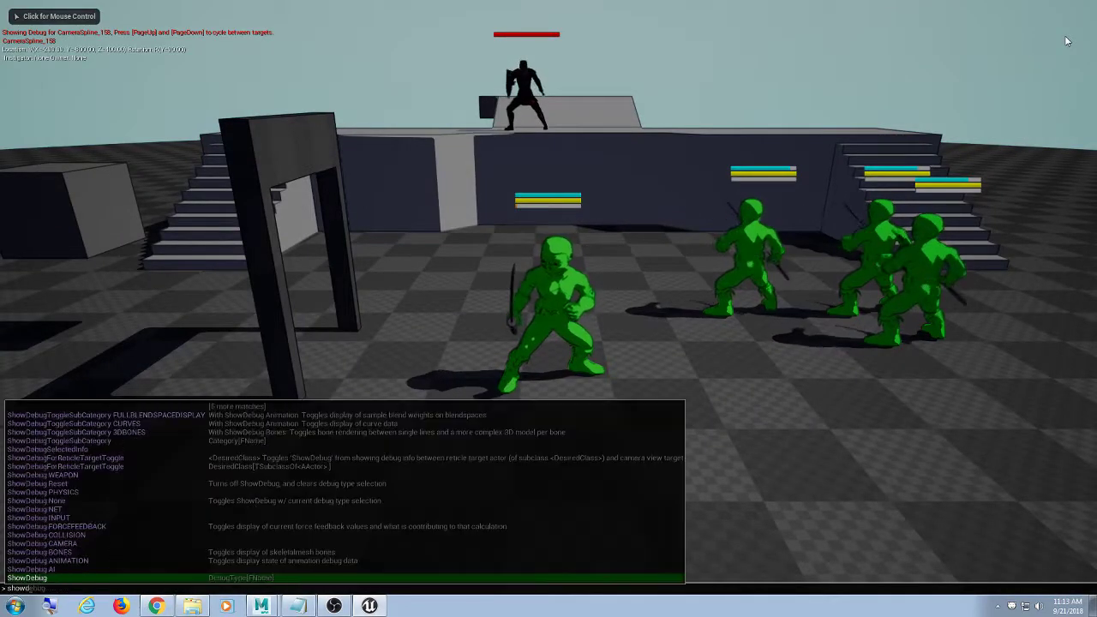
pyautogui.write('ebug bon')
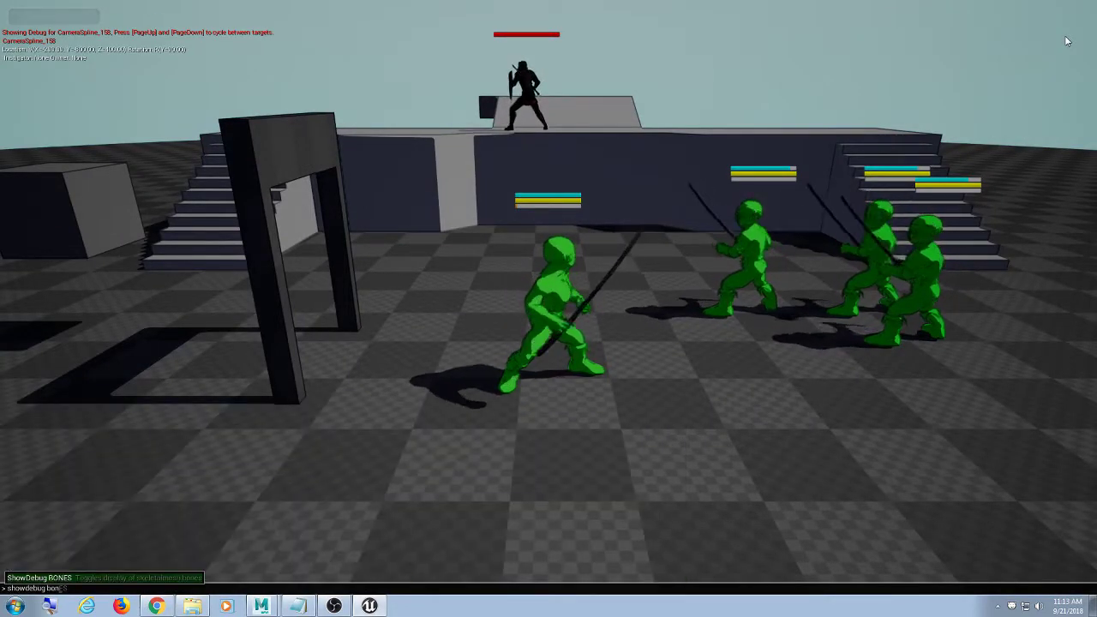
pyautogui.press('BackSpace')
pyautogui.press('BackSpace')
pyautogui.press('BackSpace')
pyautogui.write('np')
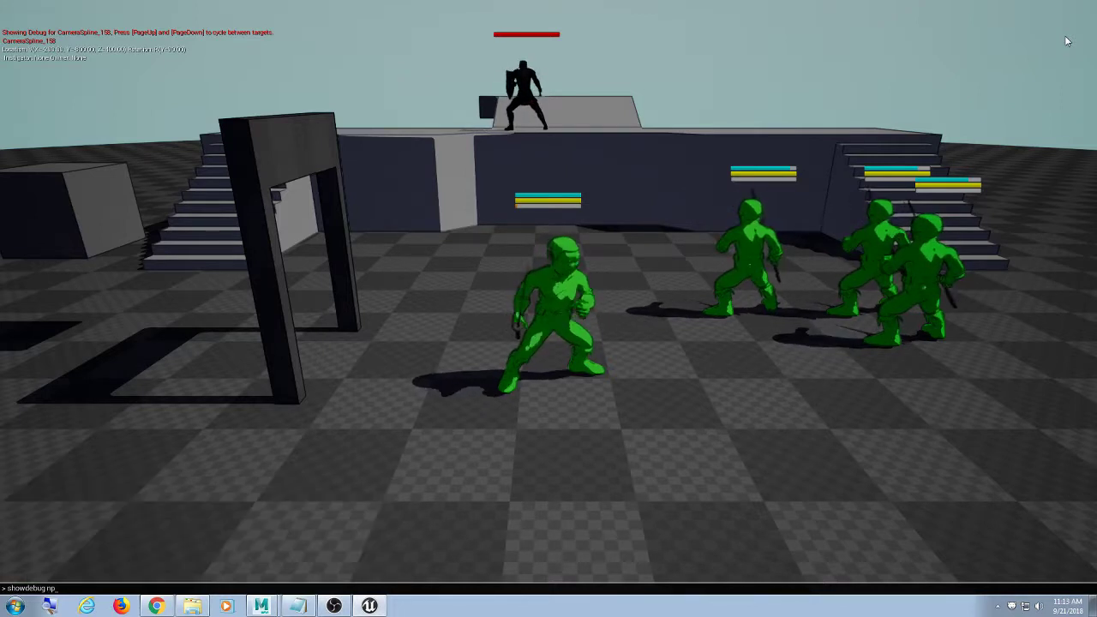
pyautogui.press('BackSpace')
pyautogui.press('BackSpace')
pyautogui.write('bo')
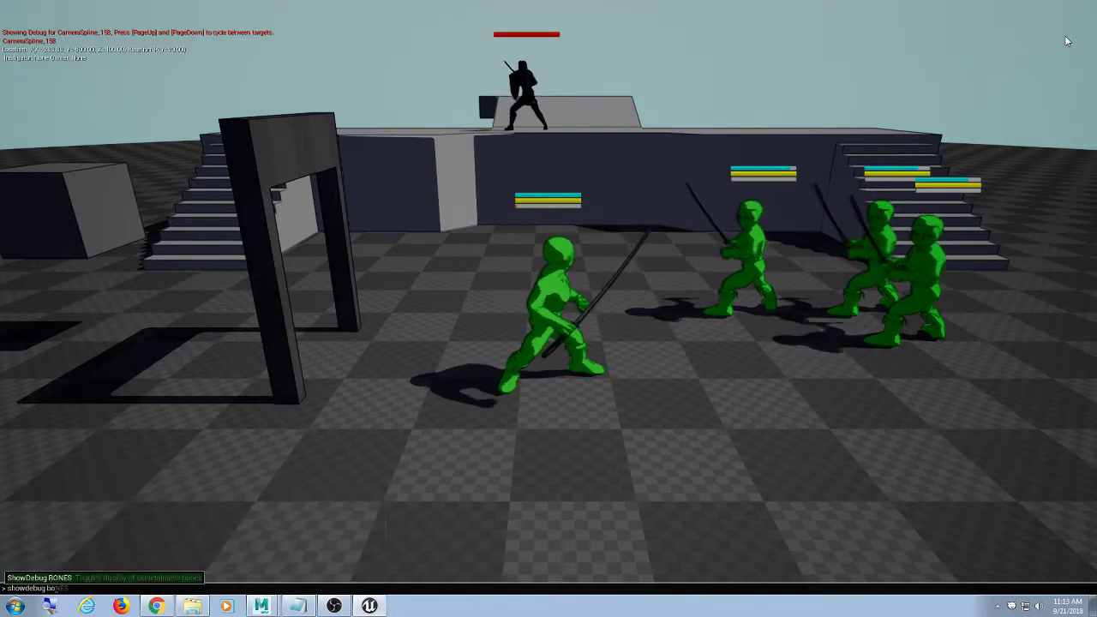
pyautogui.press('Return')
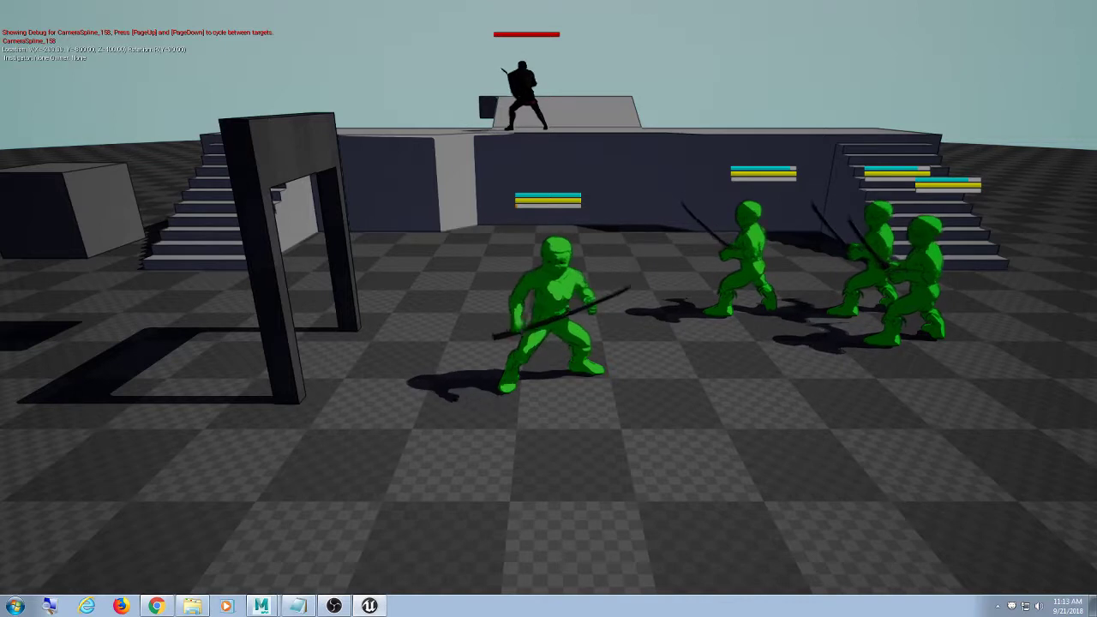
# Cycle the on-screen debug display through the level's targets and check each BaseCharacter's information
pyautogui.press('pagedown')
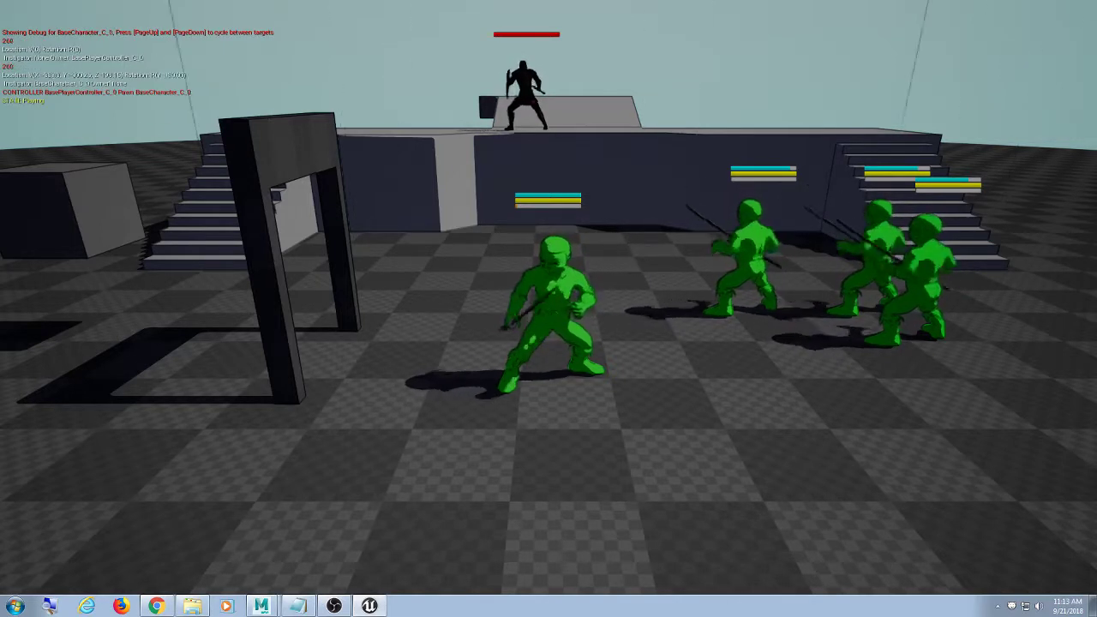
pyautogui.press('pagedown')
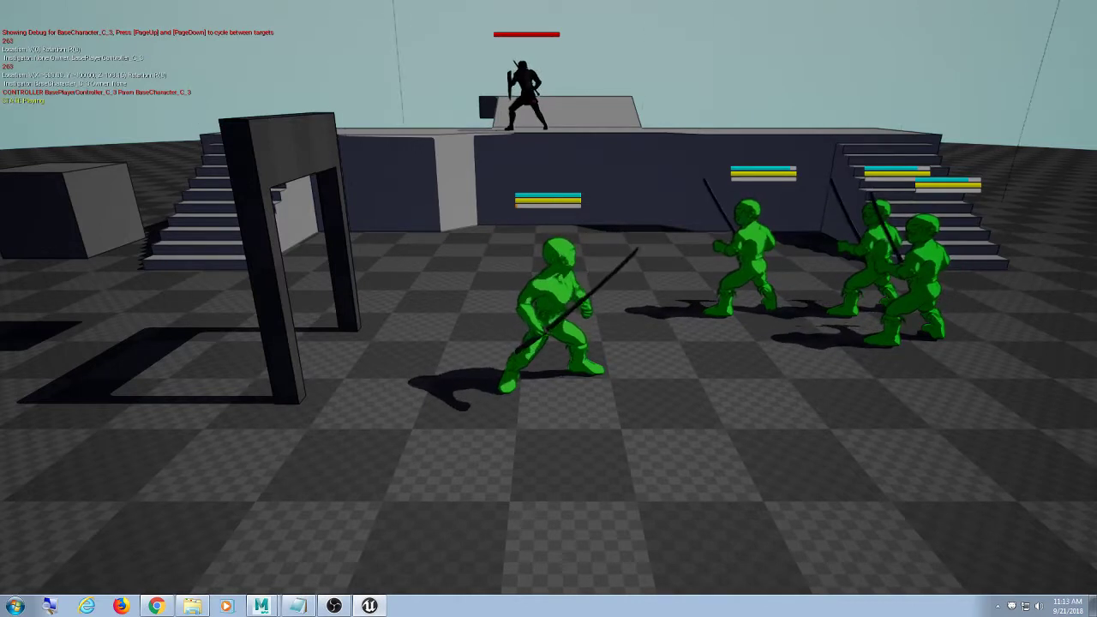
pyautogui.press('pagedown')
pyautogui.press('pagedown')
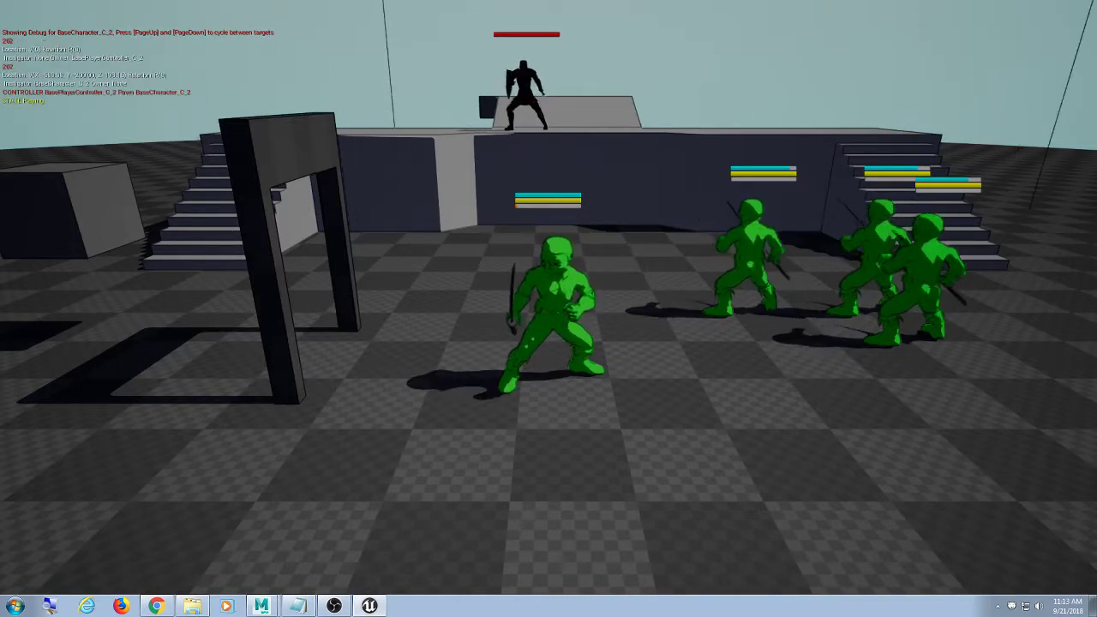
pyautogui.press('pagedown')
pyautogui.press('pagedown')
pyautogui.press('pagedown')
pyautogui.press('pagedown')
pyautogui.press('pagedown')
pyautogui.press('pagedown')
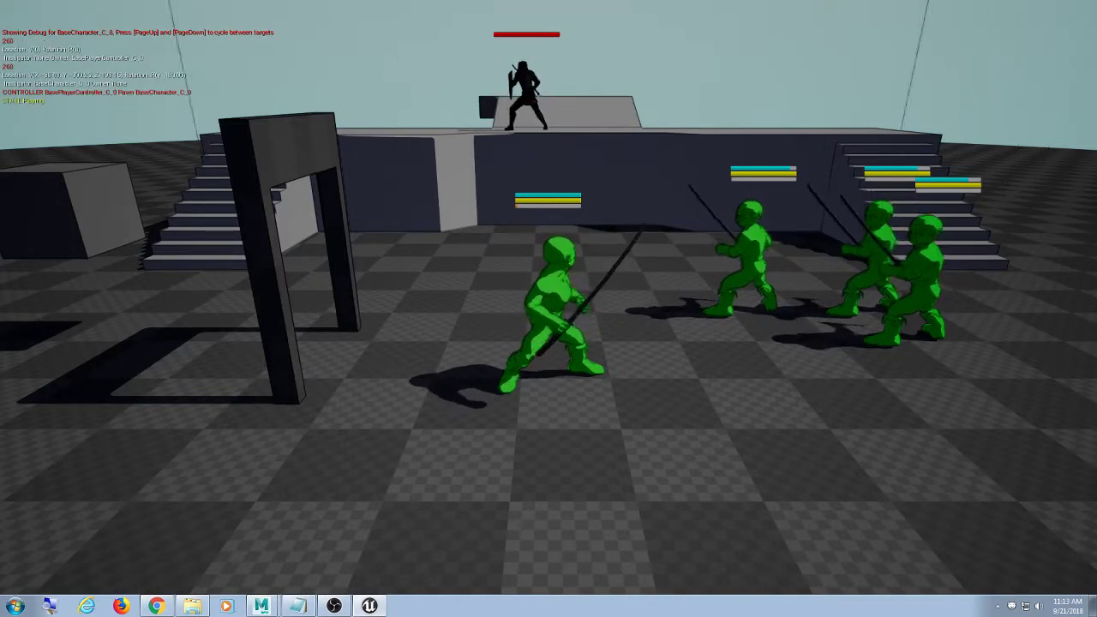
pyautogui.press('pagedown')
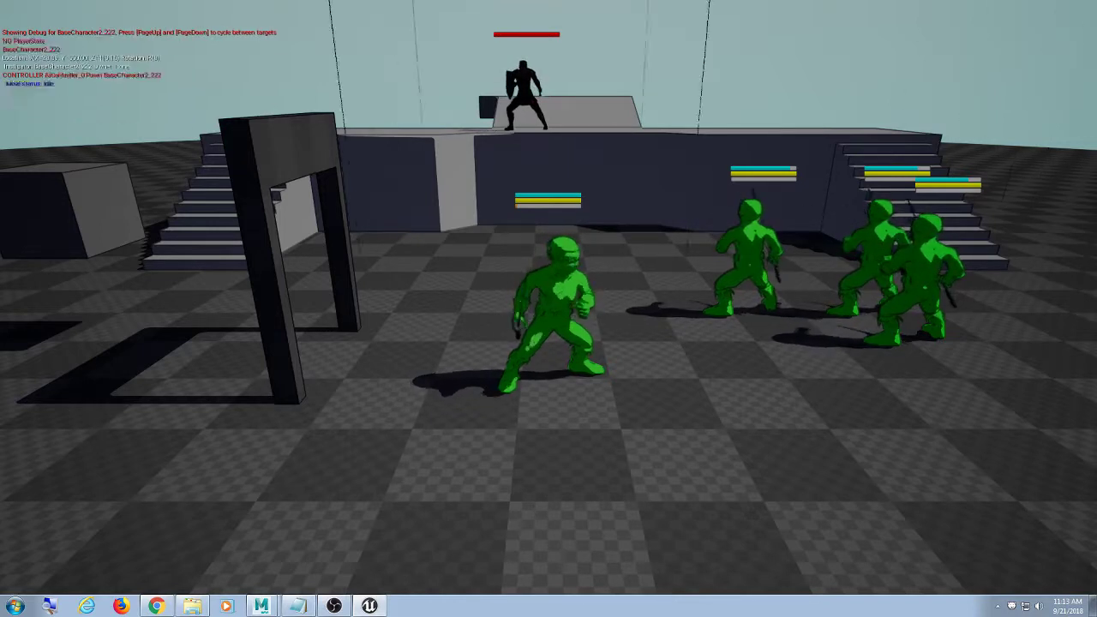
pyautogui.press('pagedown')
pyautogui.press('pagedown')
pyautogui.press('pagedown')
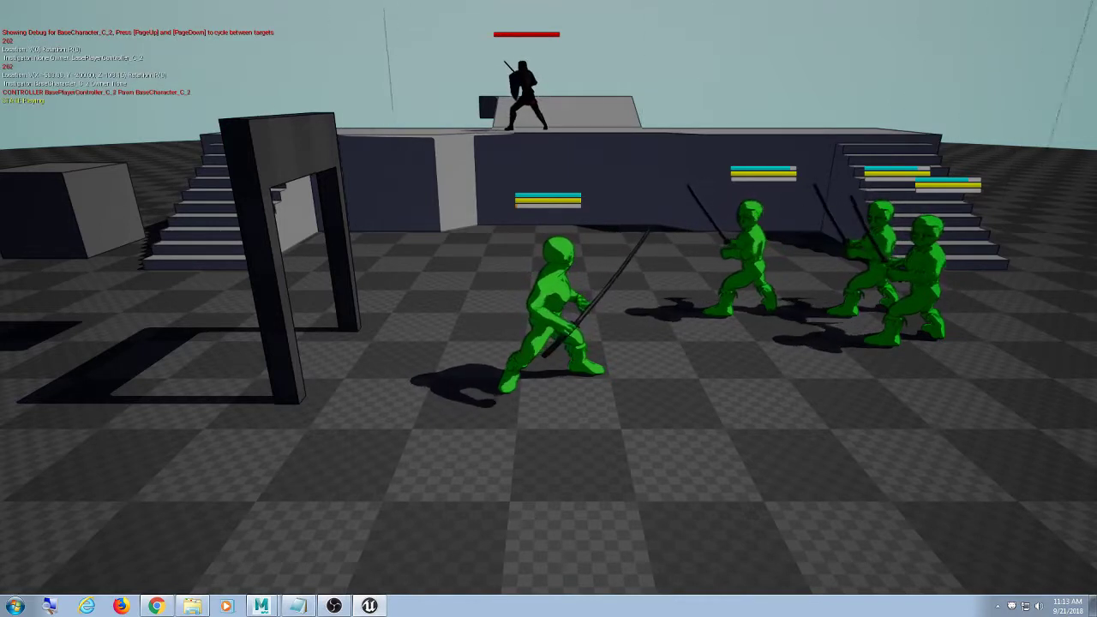
pyautogui.press('pagedown')
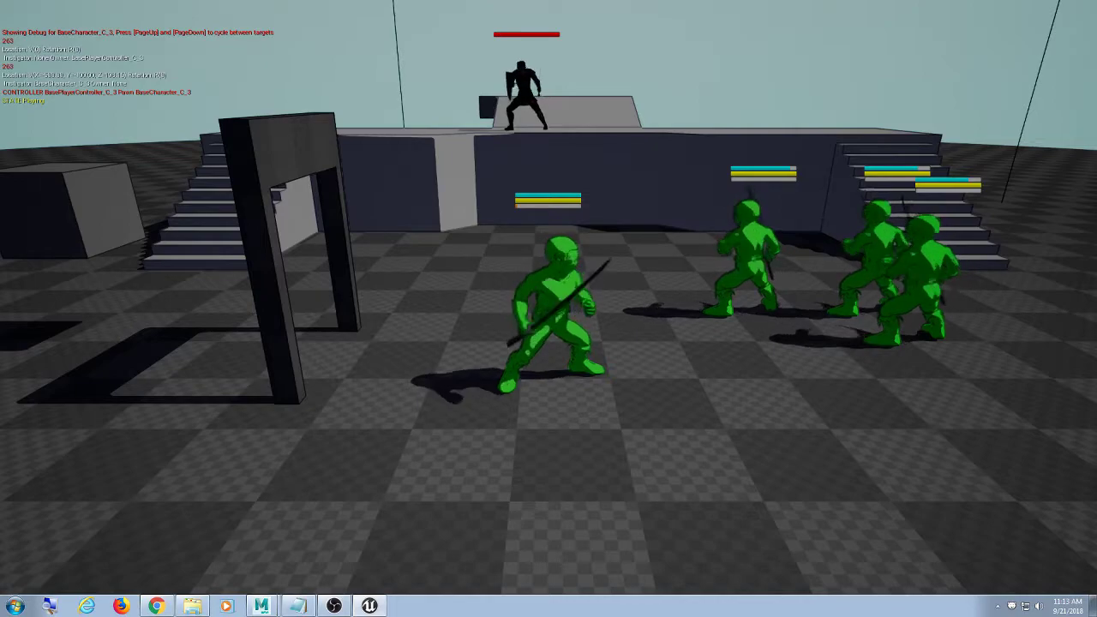
# Stop the play session, restore the normal editor layout, and open the level Max_TestMap_1 from the TestMap folder
pyautogui.press('Escape')
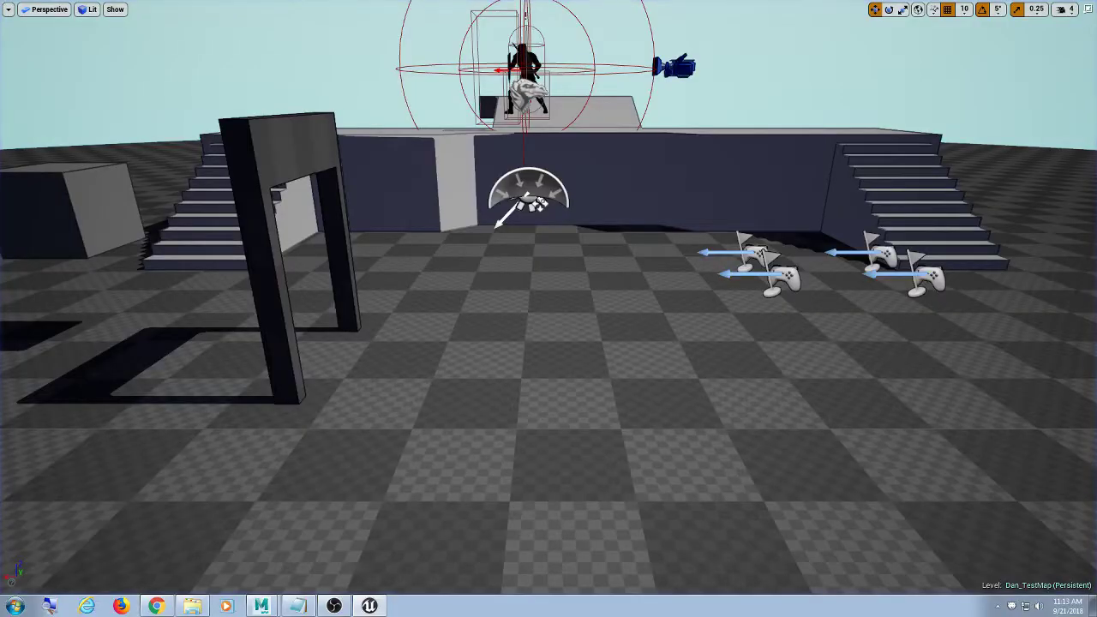
pyautogui.press('F11')
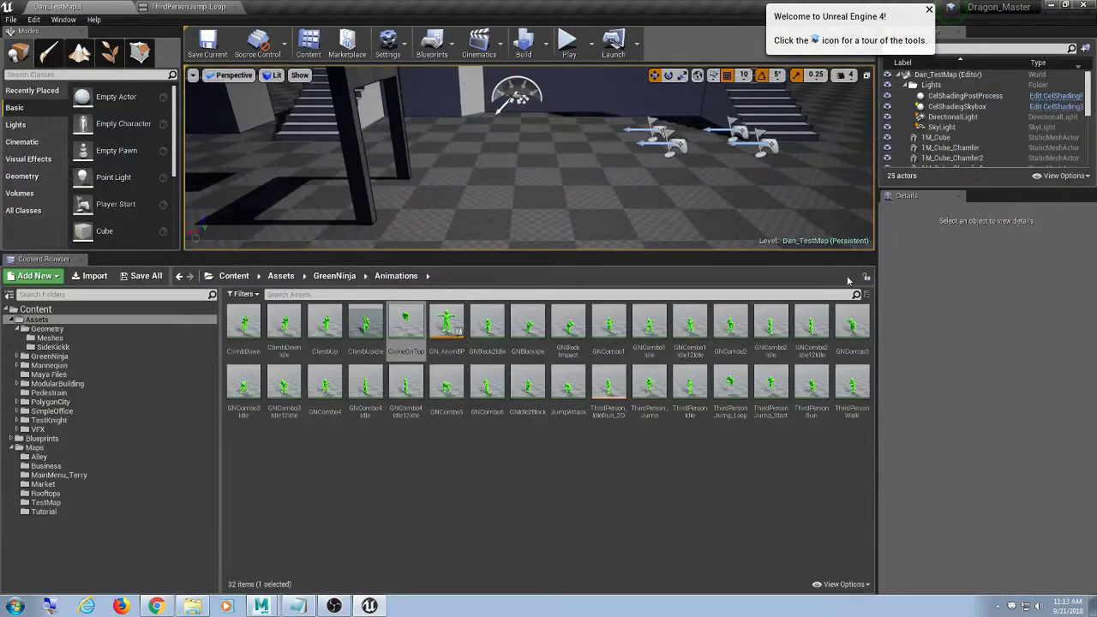
pyautogui.click(46, 502)
pyautogui.doubleClick(363, 330)
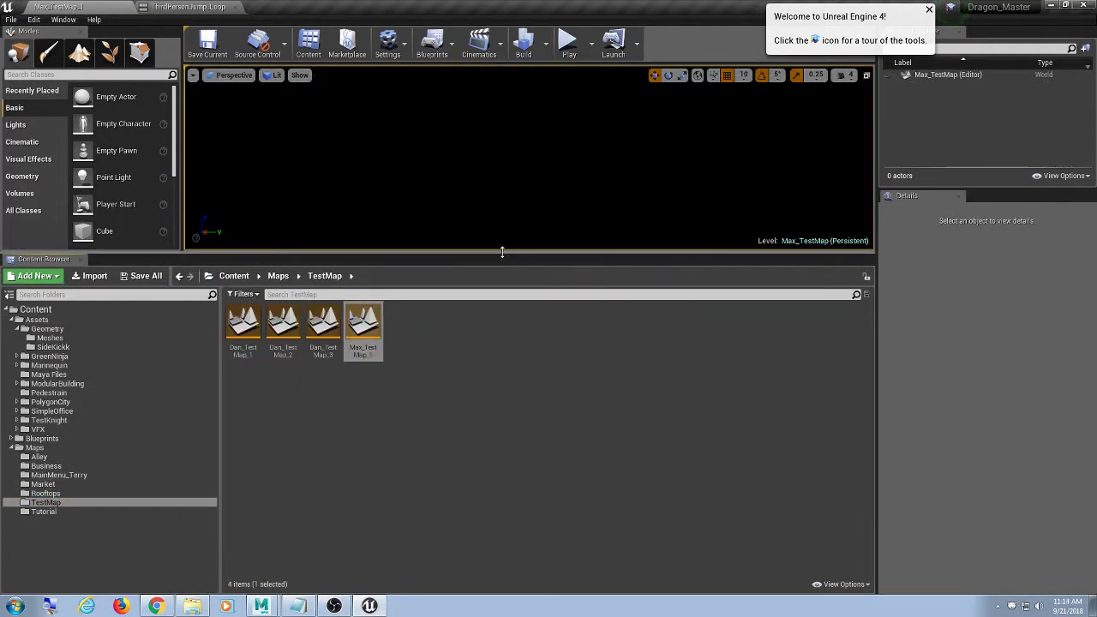
# Make the level viewport taller and open the level Dan_TestMap_3
pyautogui.moveTo(502, 250); pyautogui.dragTo(502, 310)
pyautogui.click(321, 383)
pyautogui.doubleClick(322, 383)
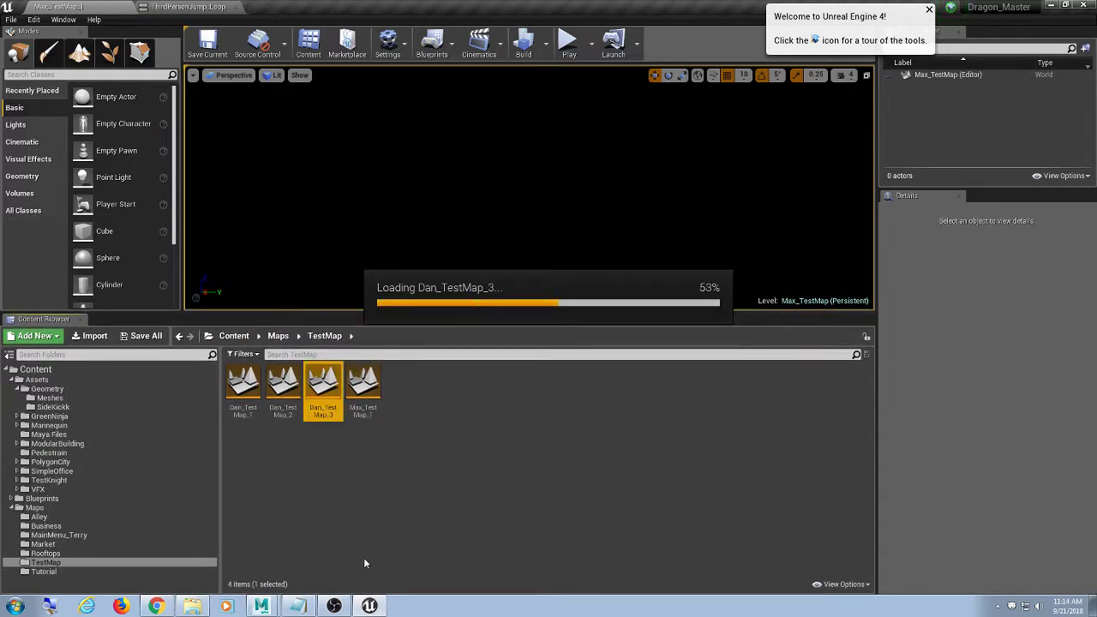
pyautogui.scroll(-2, 551, 148)
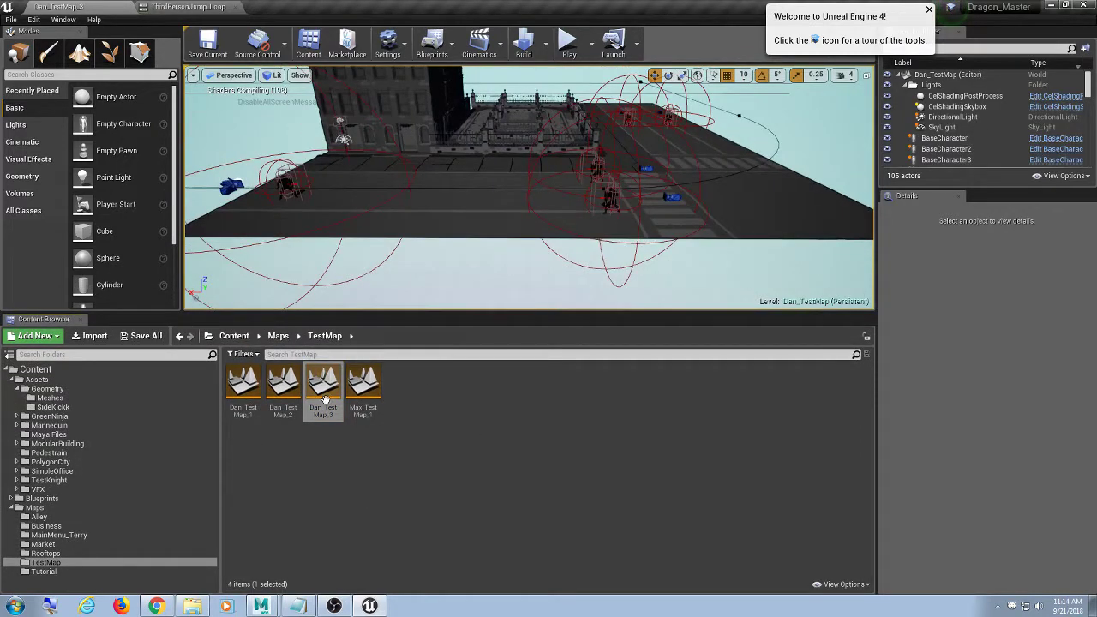
# Open the level Dan_TestMap_2 and view its street corner and parked cars from above
pyautogui.doubleClick(285, 386)
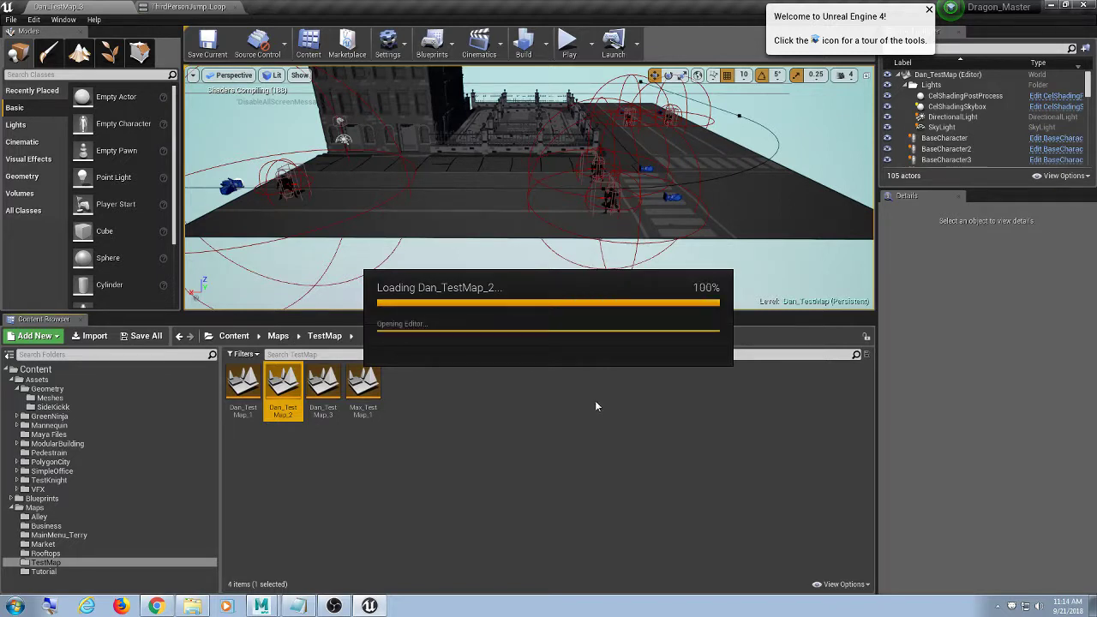
pyautogui.scroll(-5, 603, 179)
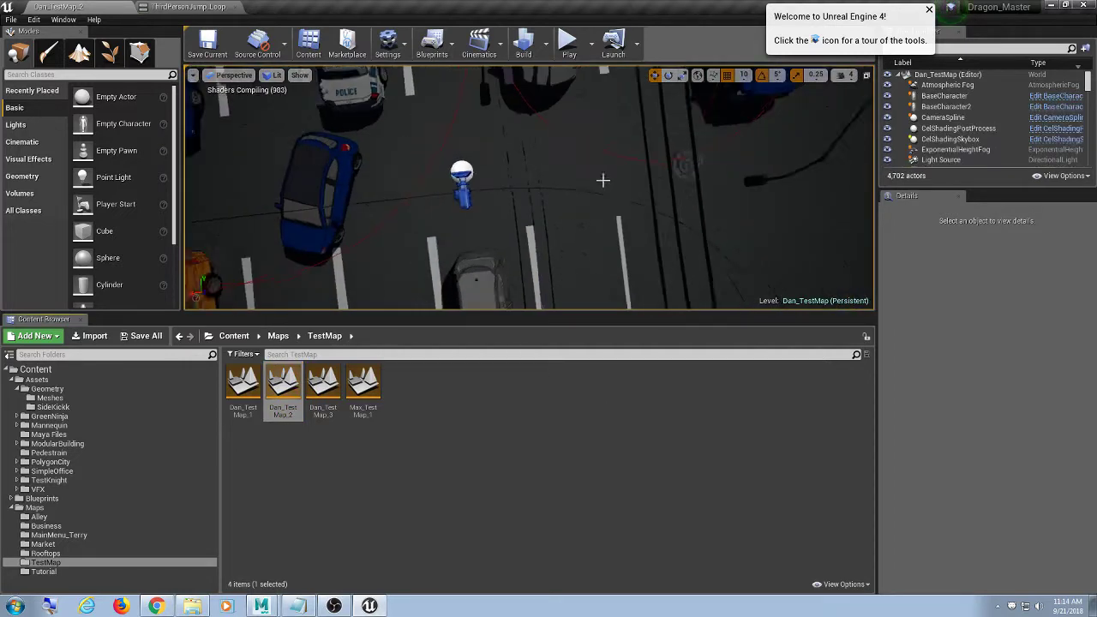
pyautogui.moveTo(602, 250); pyautogui.dragTo(480, 163, button='right')
pyautogui.scroll(-3, 606, 230)
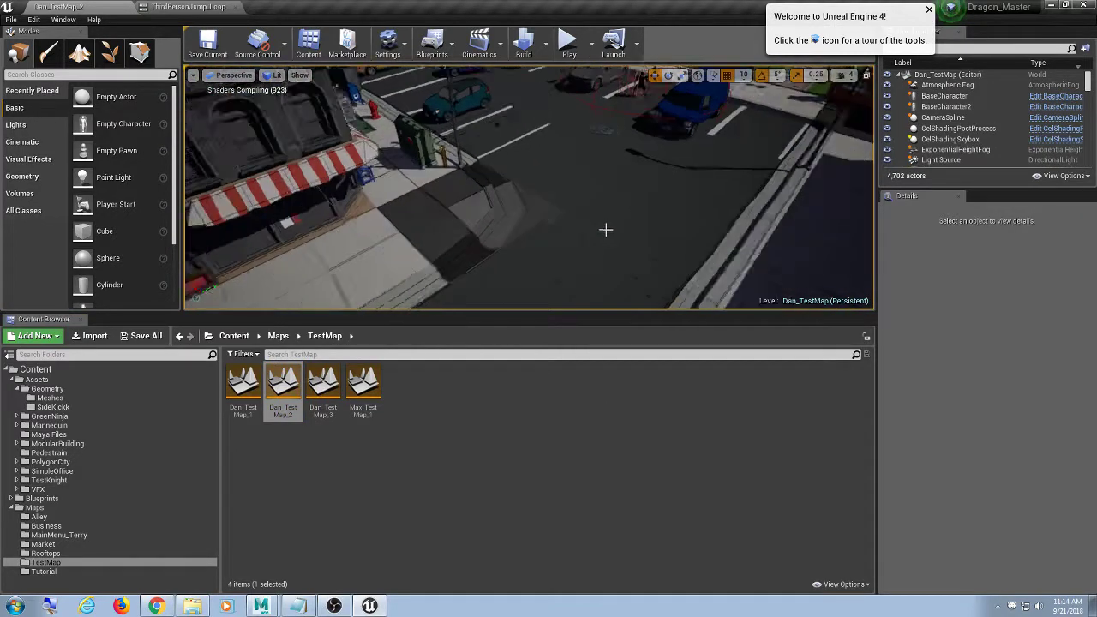
pyautogui.scroll(-6, 606, 229)
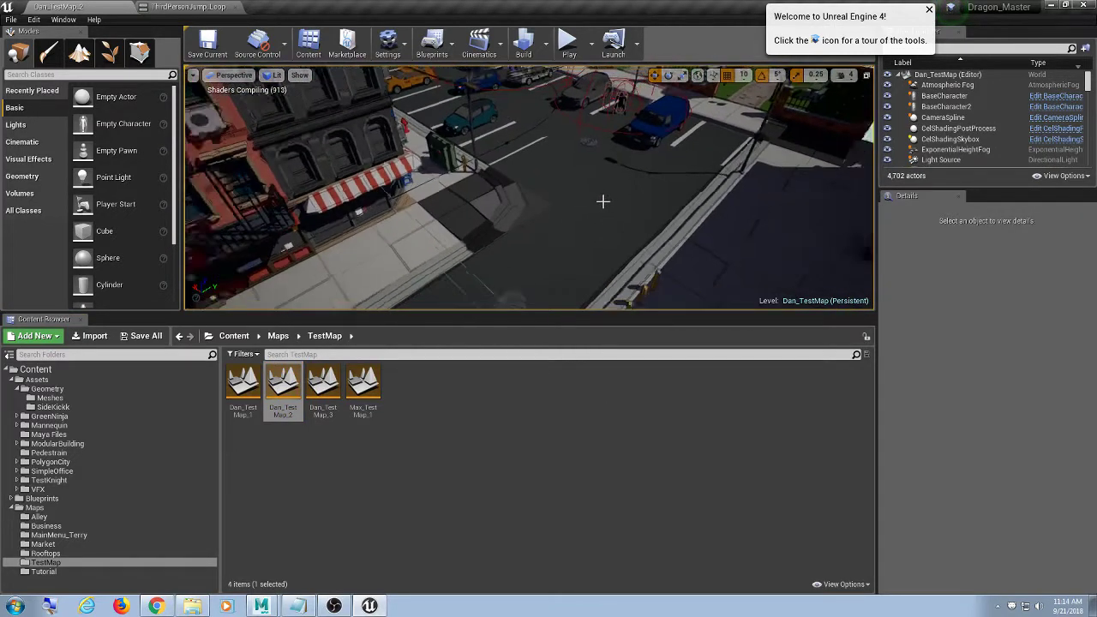
pyautogui.scroll(-3, 580, 168)
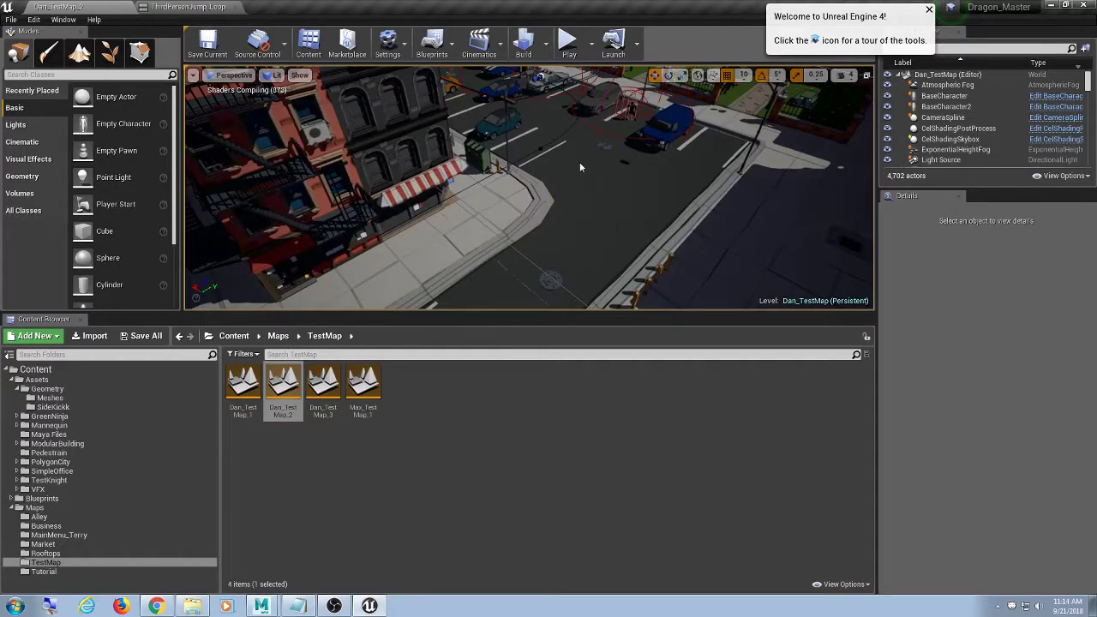
# Display the city level in full screen and survey its buildings, streets, park and parking area
pyautogui.press('F11')
pyautogui.scroll(-4, 581, 167)
pyautogui.keyDown('alt'); pyautogui.moveTo(631, 227); pyautogui.dragTo(631, 140); pyautogui.keyUp('alt')
pyautogui.keyDown('alt'); pyautogui.moveTo(631, 140); pyautogui.dragTo(665, 365, button='middle'); pyautogui.keyUp('alt')
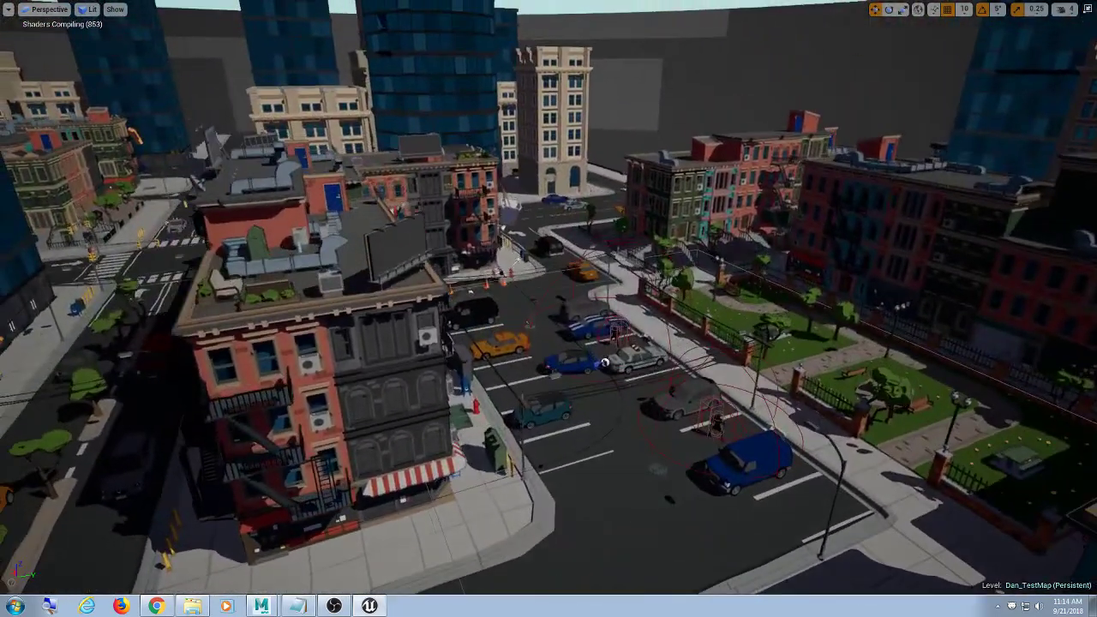
pyautogui.scroll(-3, 564, 264)
pyautogui.keyDown('alt'); pyautogui.moveTo(465, 318); pyautogui.dragTo(666, 263, button='middle'); pyautogui.keyUp('alt')
pyautogui.keyDown('alt'); pyautogui.moveTo(588, 302); pyautogui.dragTo(648, 281, button='middle'); pyautogui.keyUp('alt')
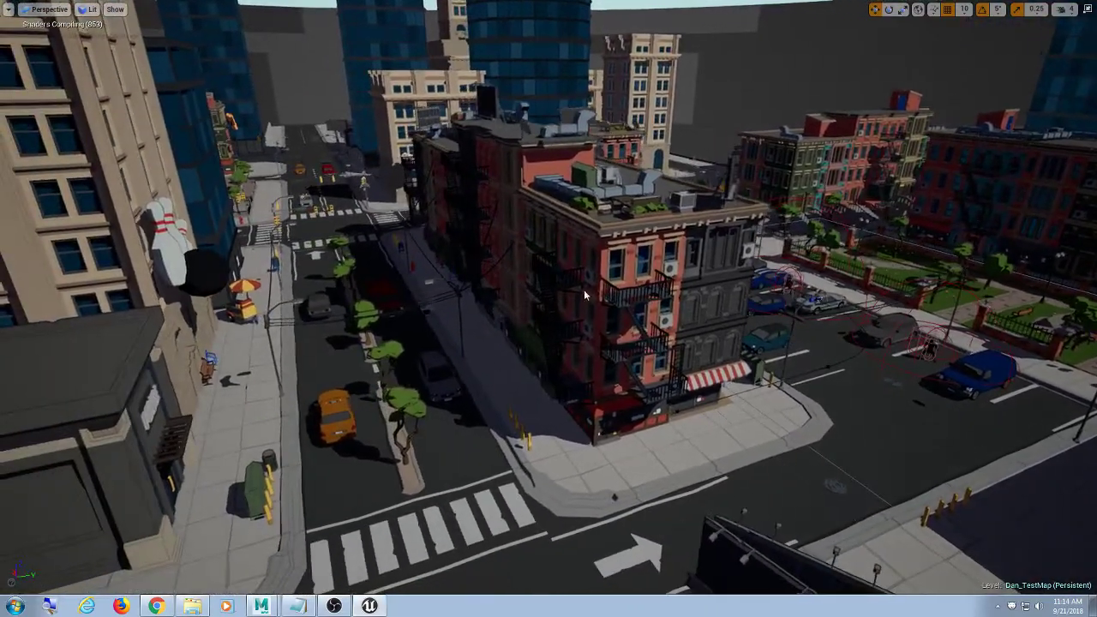
pyautogui.keyDown('alt'); pyautogui.moveTo(584, 290); pyautogui.dragTo(52, 310); pyautogui.keyUp('alt')
pyautogui.keyDown('alt'); pyautogui.moveTo(599, 333); pyautogui.dragTo(694, 355, button='middle'); pyautogui.keyUp('alt')
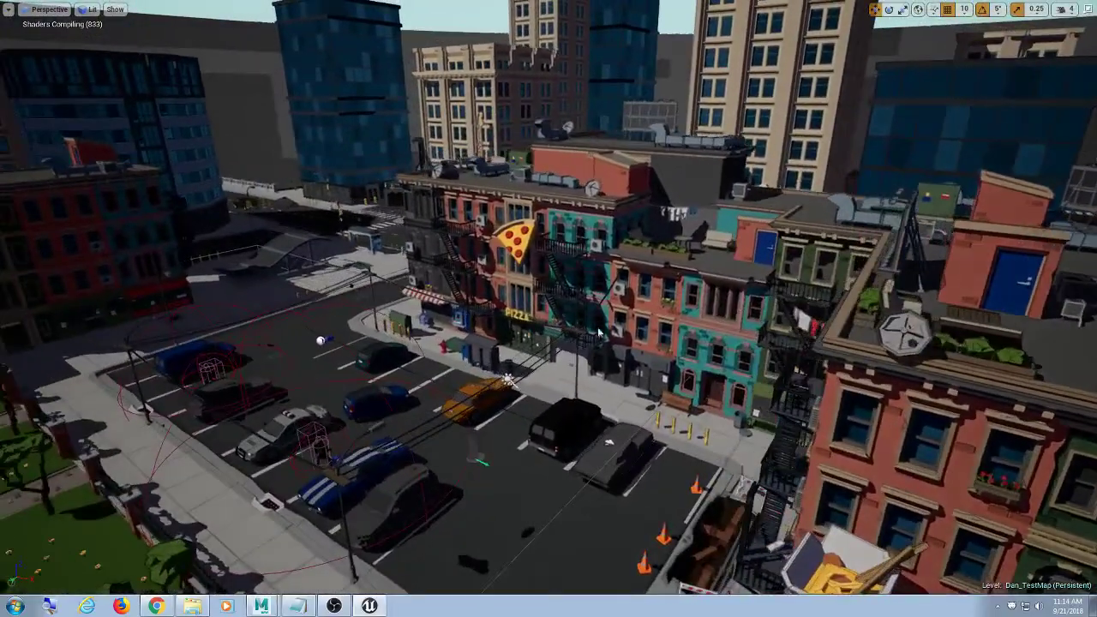
# Examine the pizza shop facade, the sidewalk props and the ATM corner up close
pyautogui.scroll(10, 508, 380)
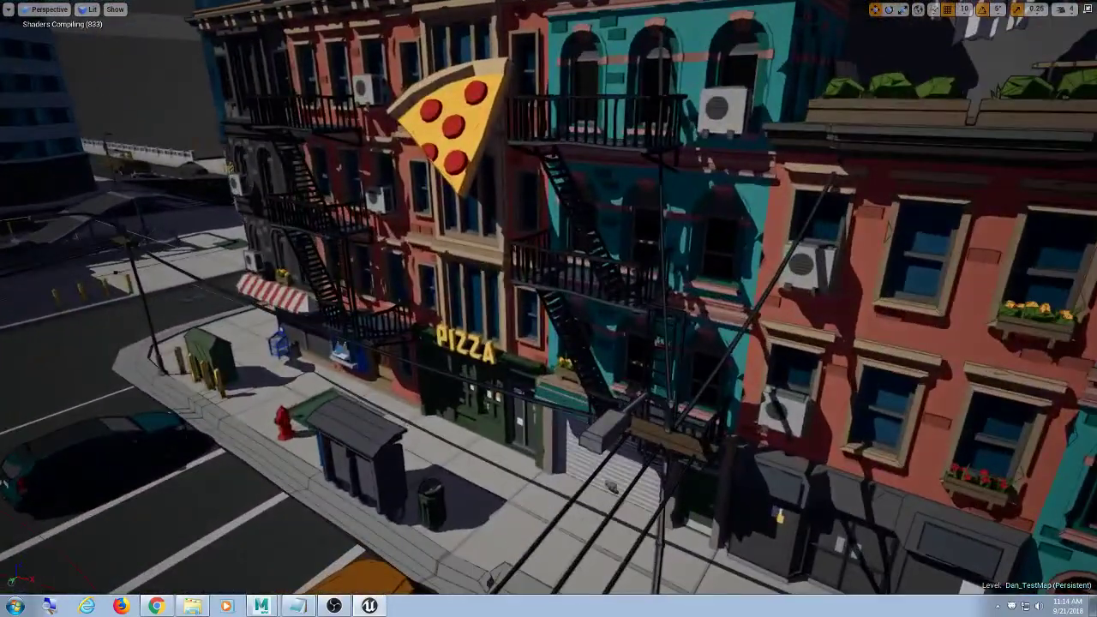
pyautogui.keyDown('alt'); pyautogui.moveTo(431, 162); pyautogui.dragTo(566, 199, button='middle'); pyautogui.keyUp('alt')
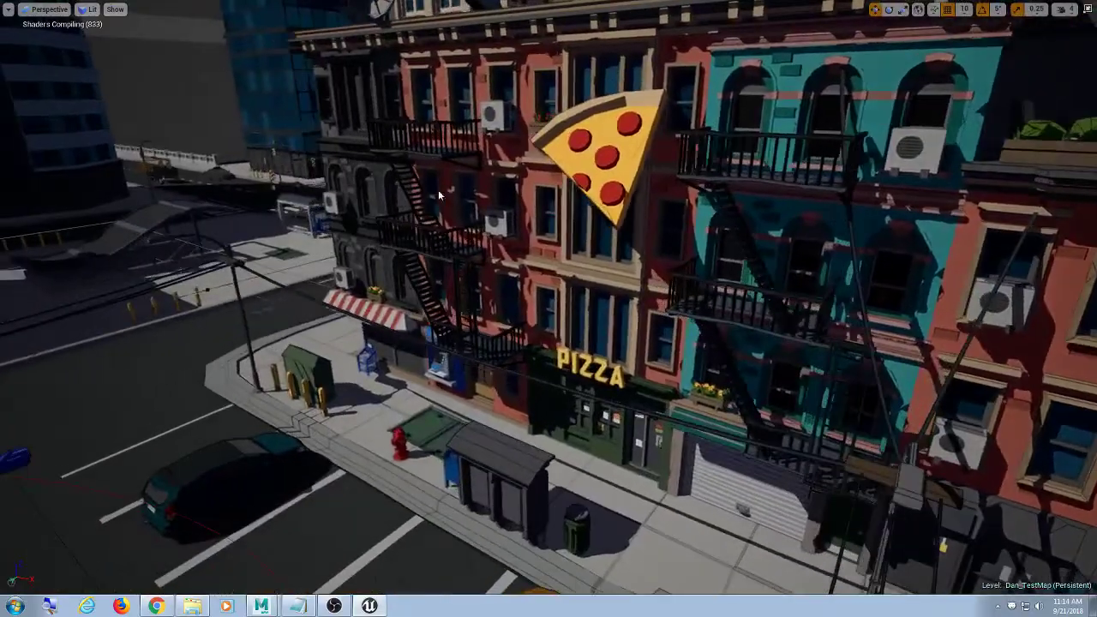
pyautogui.scroll(6, 431, 162)
pyautogui.keyDown('alt'); pyautogui.moveTo(431, 162); pyautogui.dragTo(407, 17, button='middle'); pyautogui.keyUp('alt')
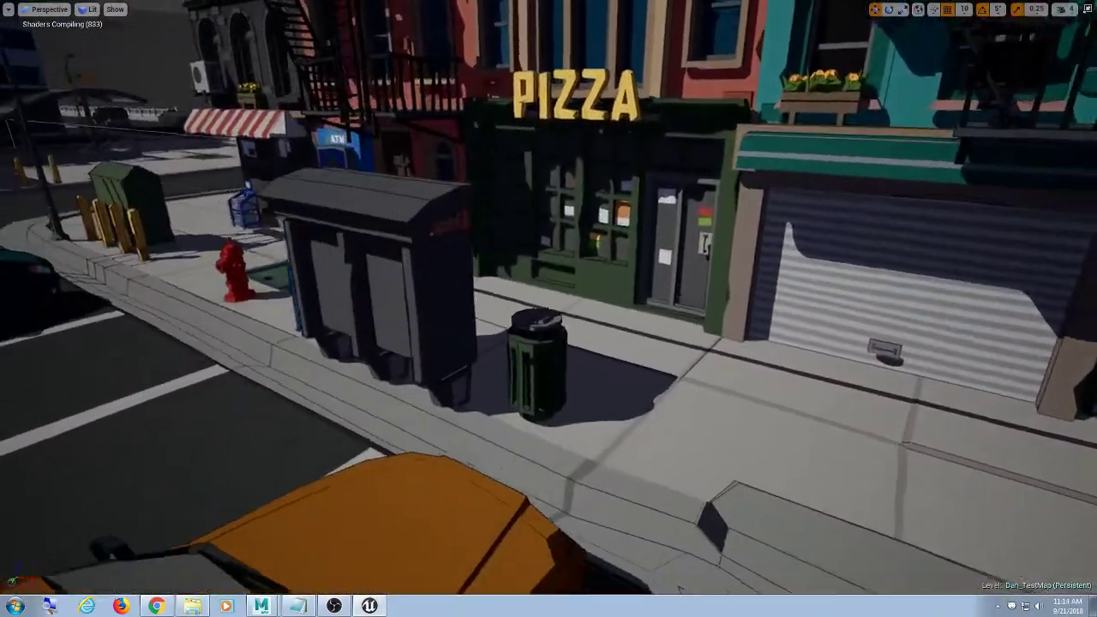
pyautogui.keyDown('alt'); pyautogui.moveTo(431, 162); pyautogui.dragTo(651, 96); pyautogui.keyUp('alt')
pyautogui.scroll(-10, 409, 141)
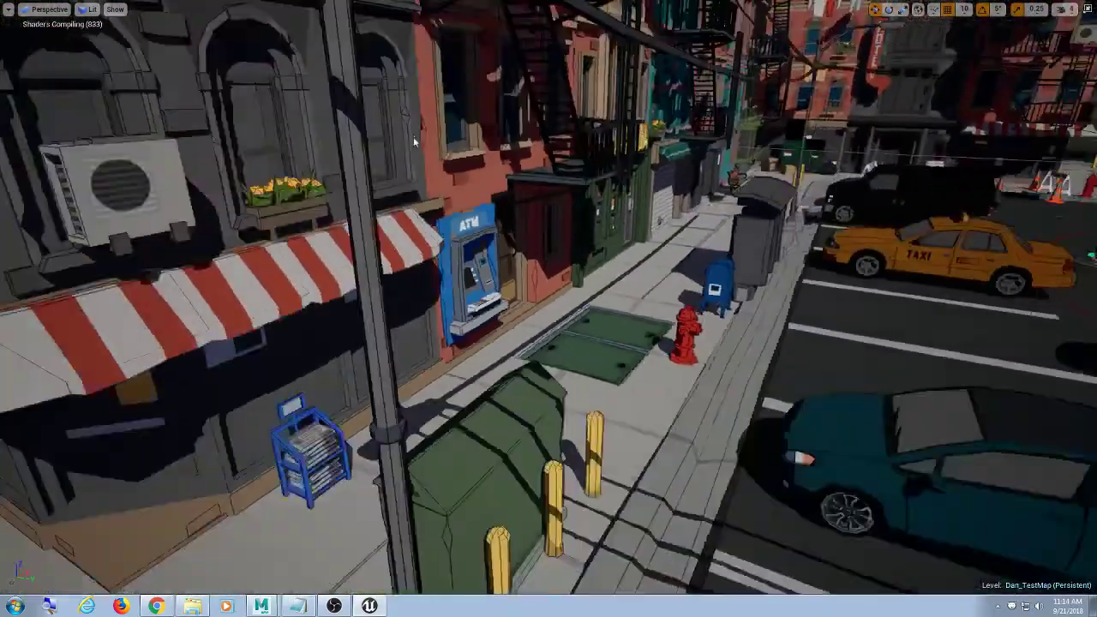
# Examine the intersection, the police station and the parked cars beside the park from farther back
pyautogui.scroll(-8, 434, 135)
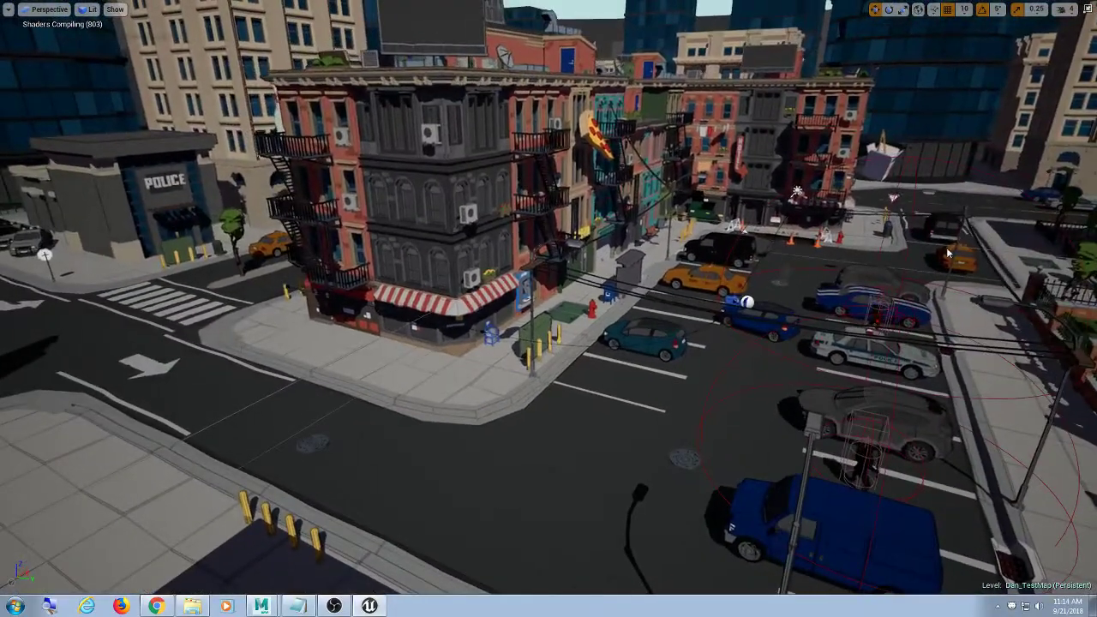
pyautogui.keyDown('alt'); pyautogui.moveTo(947, 253); pyautogui.dragTo(845, 197, button='middle'); pyautogui.keyUp('alt')
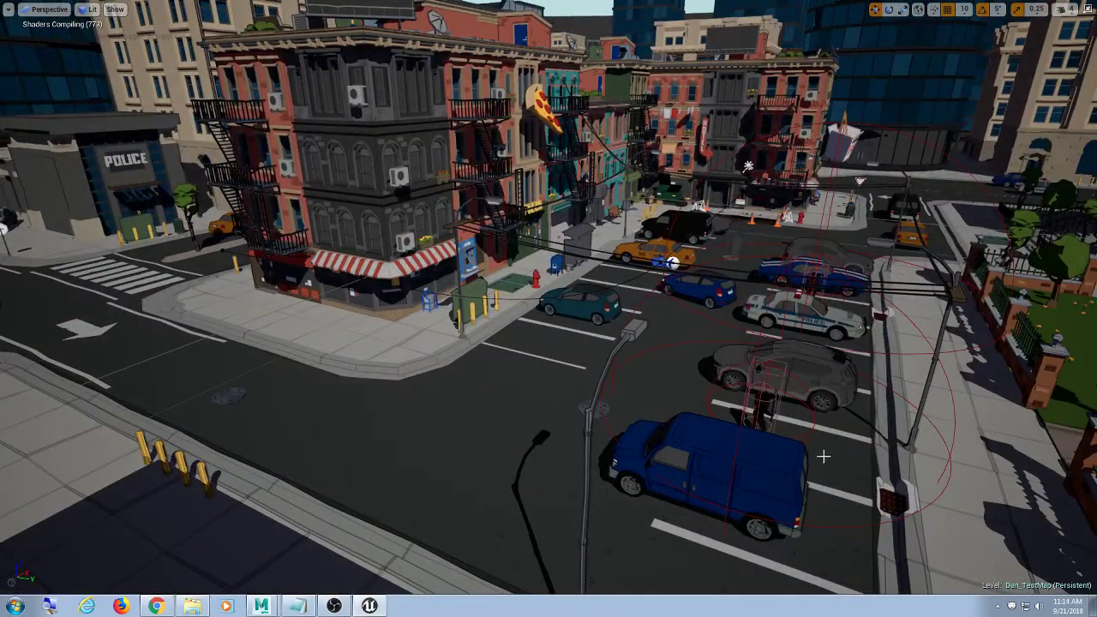
pyautogui.scroll(1, 824, 456)
pyautogui.keyDown('alt'); pyautogui.moveTo(823, 456); pyautogui.dragTo(805, 334, button='middle'); pyautogui.keyUp('alt')
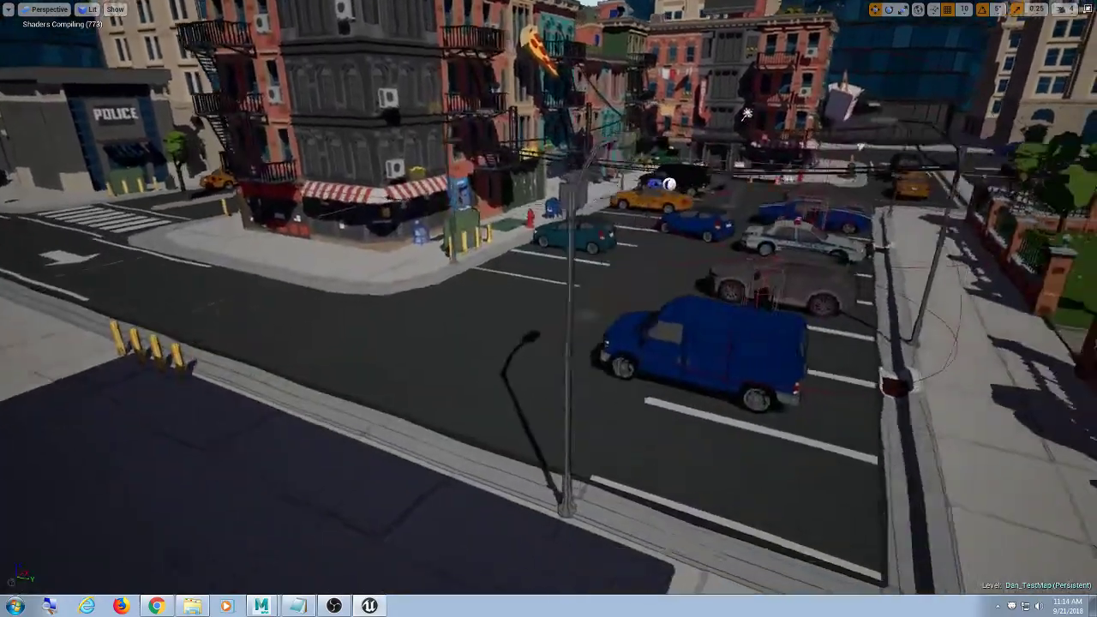
pyautogui.moveTo(549, 309); pyautogui.dragTo(553, 357, button='right')
# Restore the normal editor layout and open the level Alley_1 from the Alley maps folder
pyautogui.click(1087, 9)
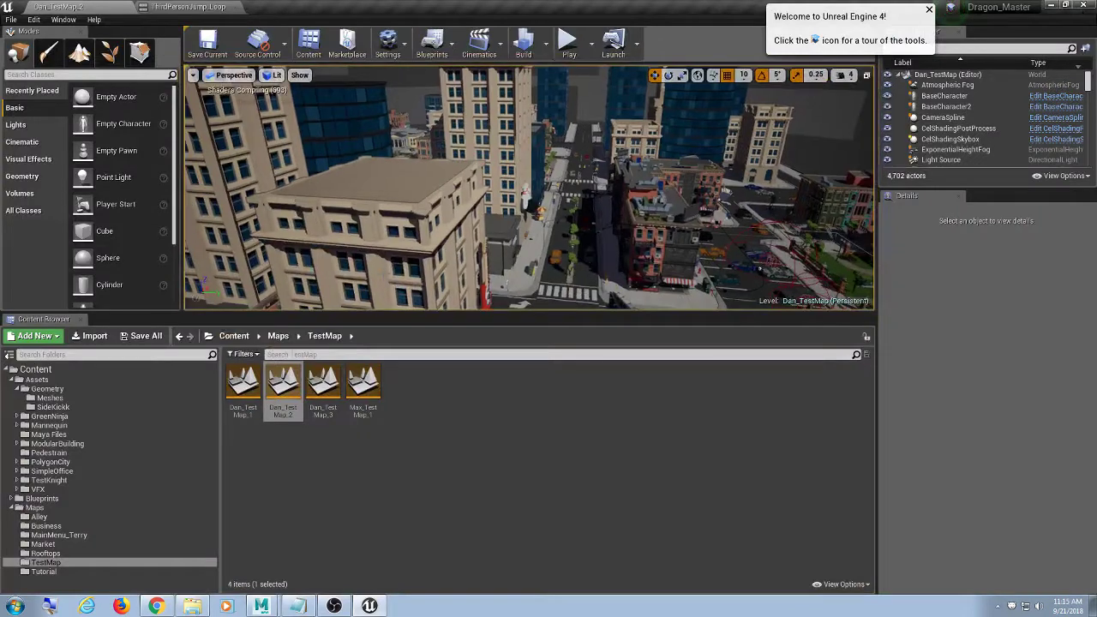
pyautogui.click(78, 517)
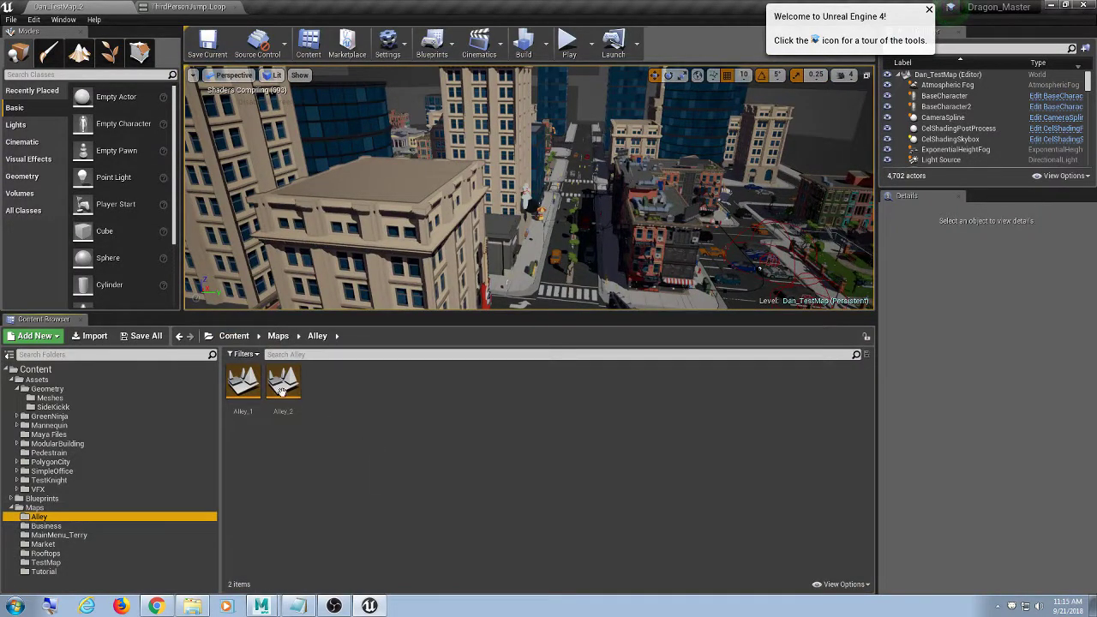
pyautogui.click(243, 377)
pyautogui.doubleClick(244, 377)
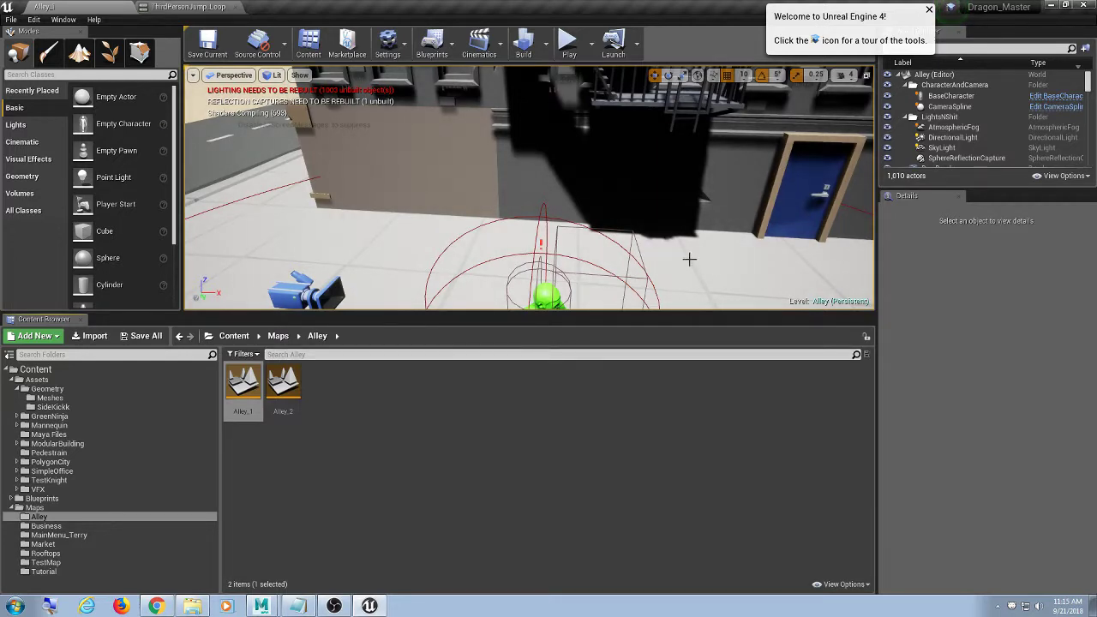
# Open the level Alley_2 from the Alley maps folder and look over its park and brick buildings
pyautogui.moveTo(689, 259); pyautogui.dragTo(720, 235, button='right')
pyautogui.doubleClick(283, 383)
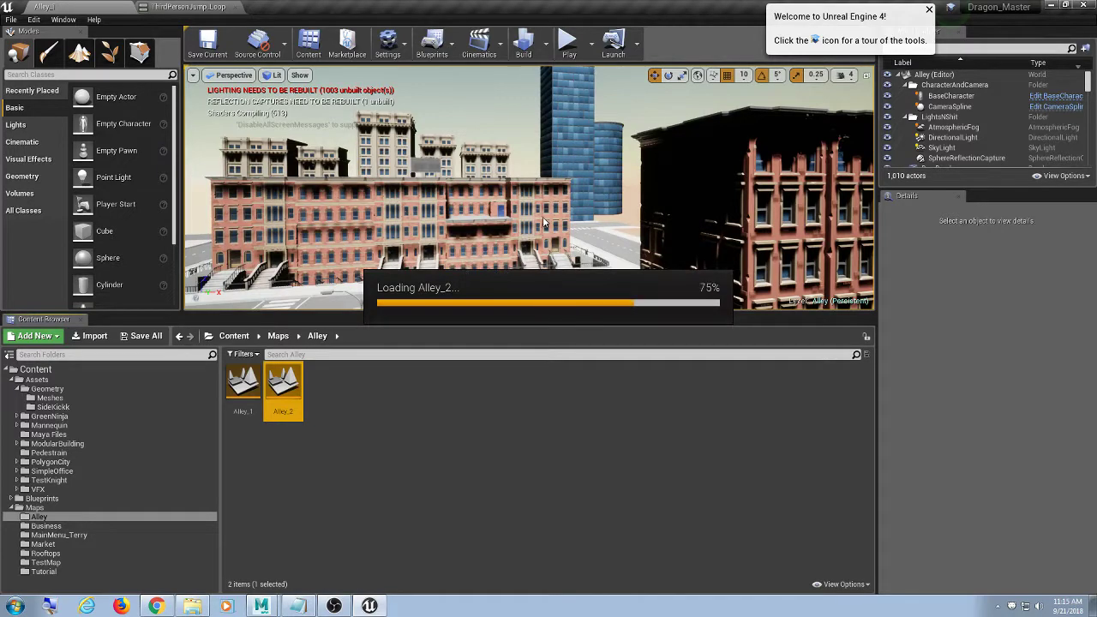
pyautogui.moveTo(543, 222); pyautogui.dragTo(643, 232, button='right')
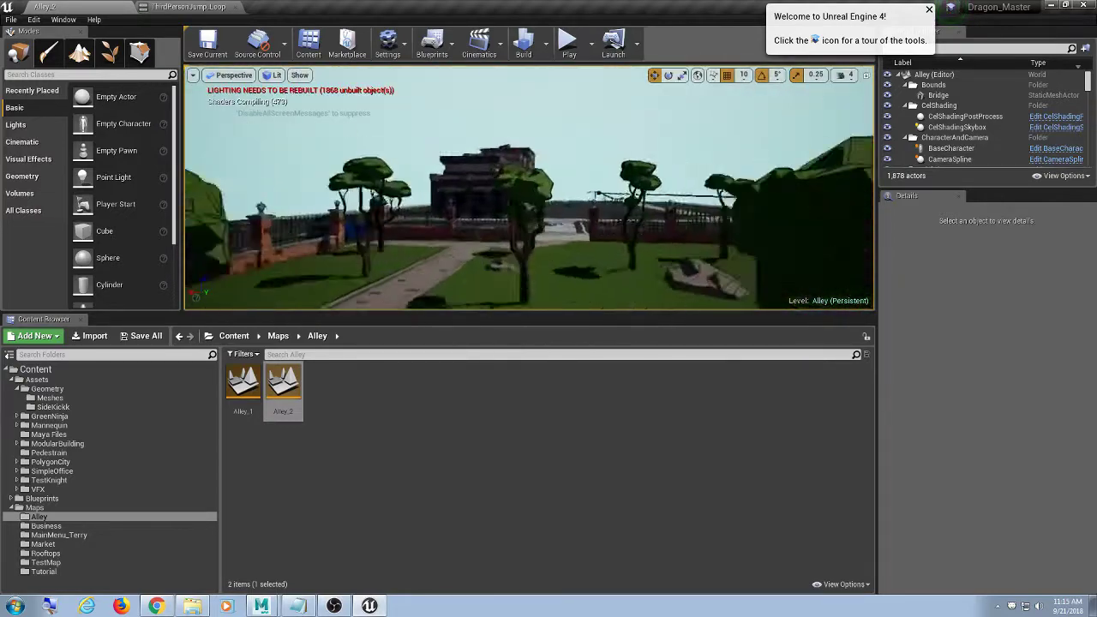
pyautogui.moveTo(475, 198); pyautogui.dragTo(474, 198, button='right')
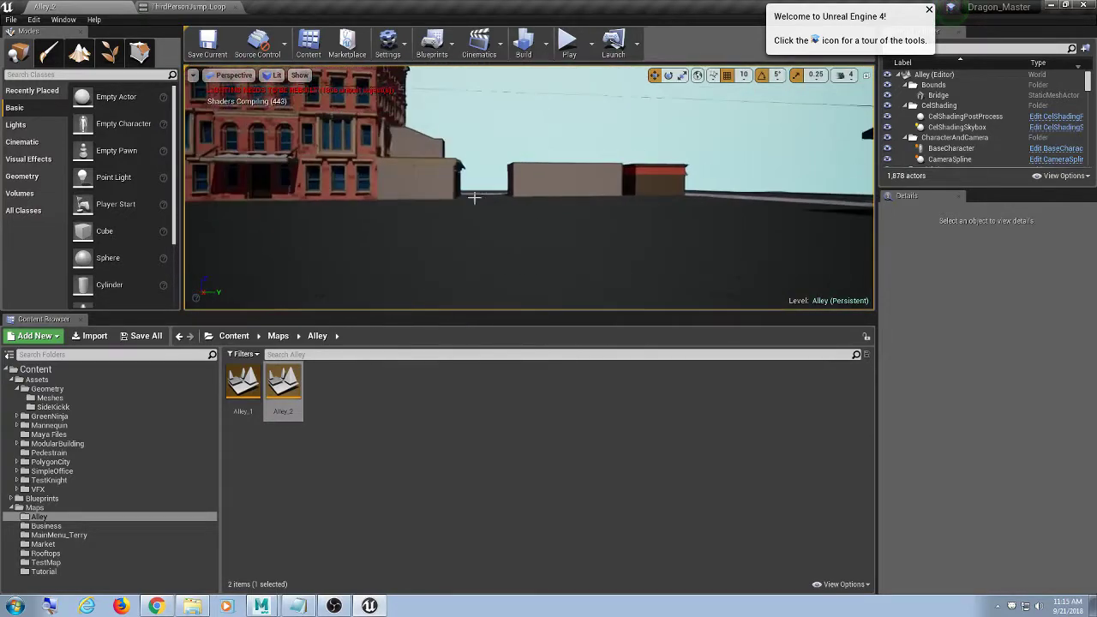
# Close the ThirdPersonJump_Loop asset and the Dragon_Master project, and switch to the giraffe scene in Maya
pyautogui.click(194, 7)
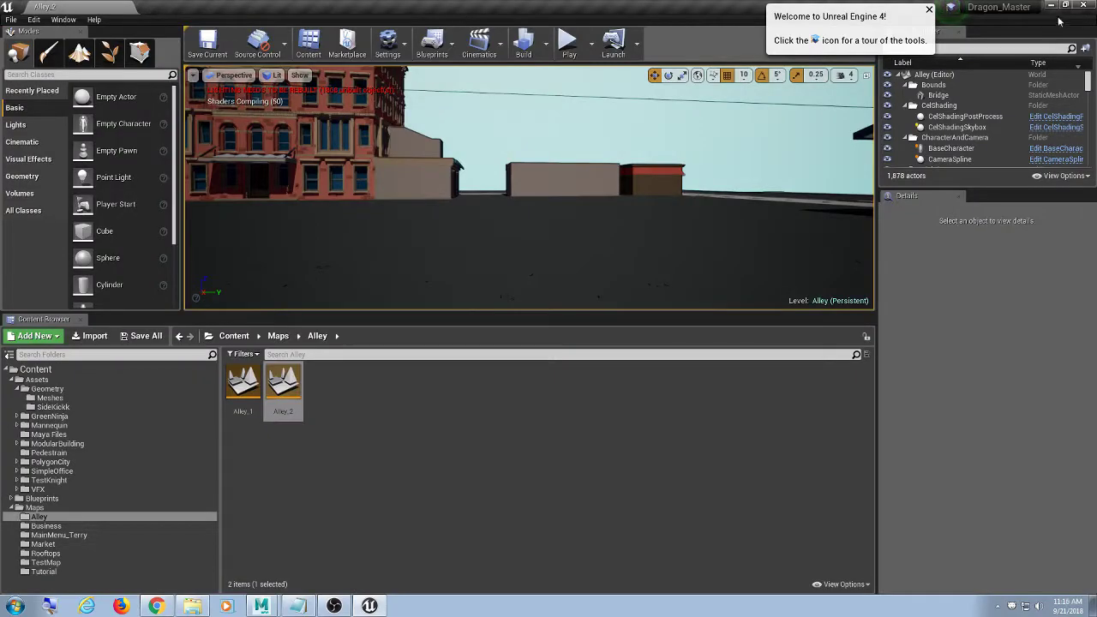
pyautogui.click(1086, 6)
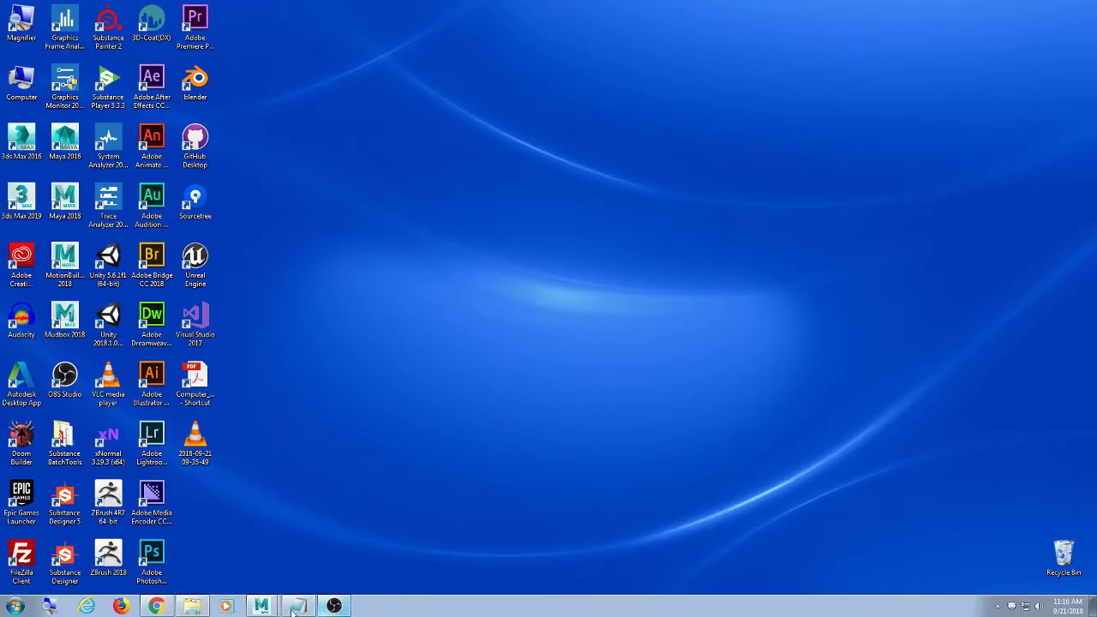
pyautogui.click(261, 606)
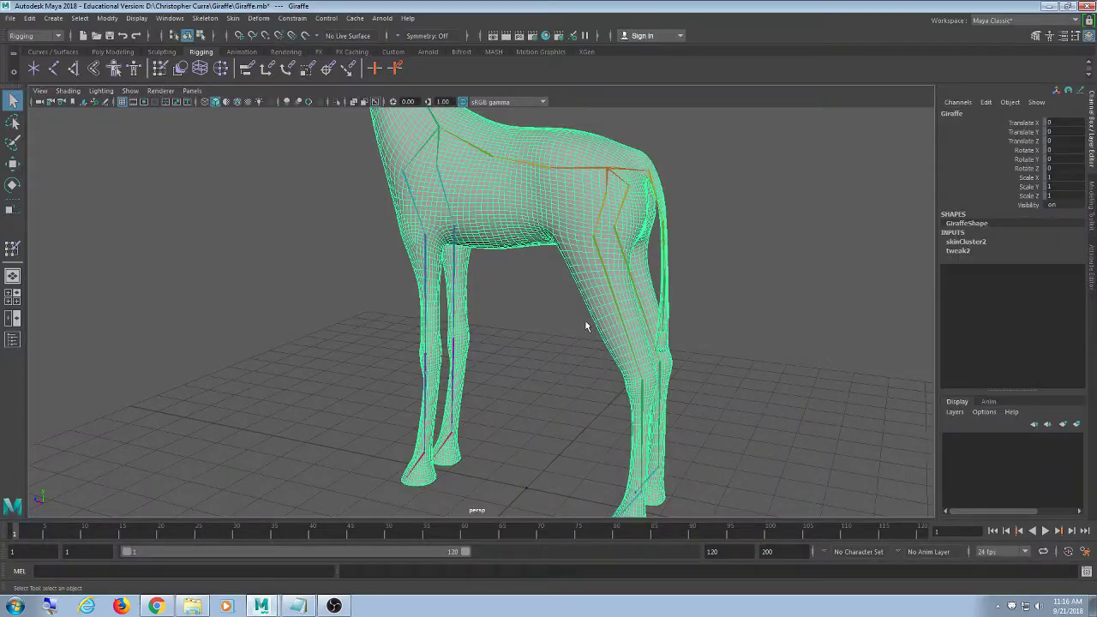
# Inspect the giraffe's legs and skeleton from a new angle and save the Giraffe.mb scene
pyautogui.scroll(-5, 583, 324)
pyautogui.scroll(5, 522, 337)
pyautogui.keyDown('alt'); pyautogui.moveTo(522, 337); pyautogui.dragTo(490, 316); pyautogui.keyUp('alt')
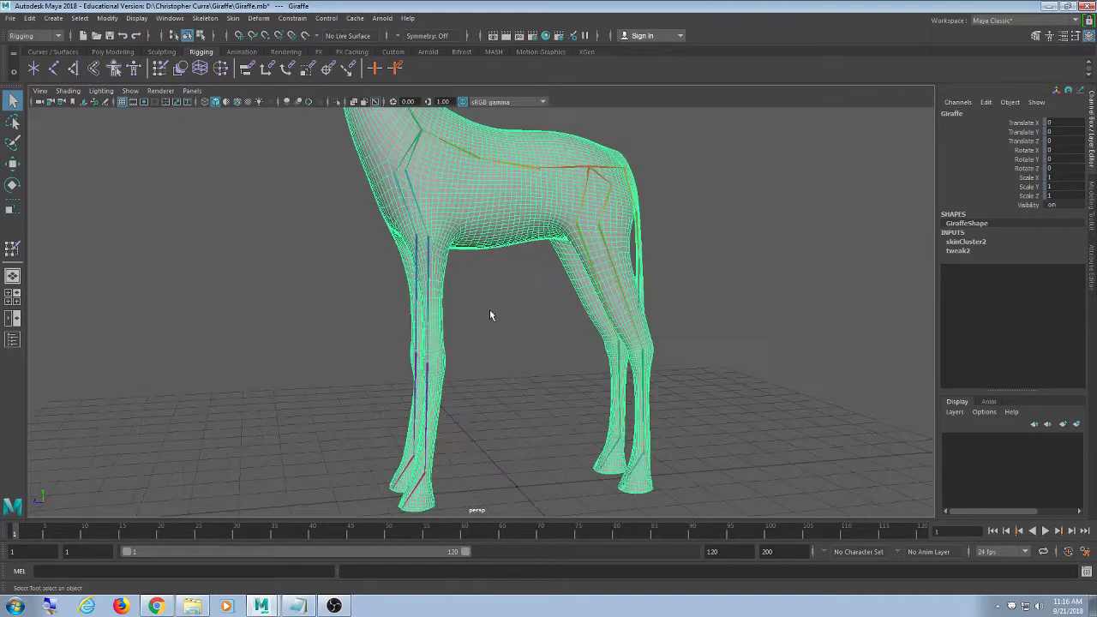
pyautogui.hotkey('ctrl', 's')
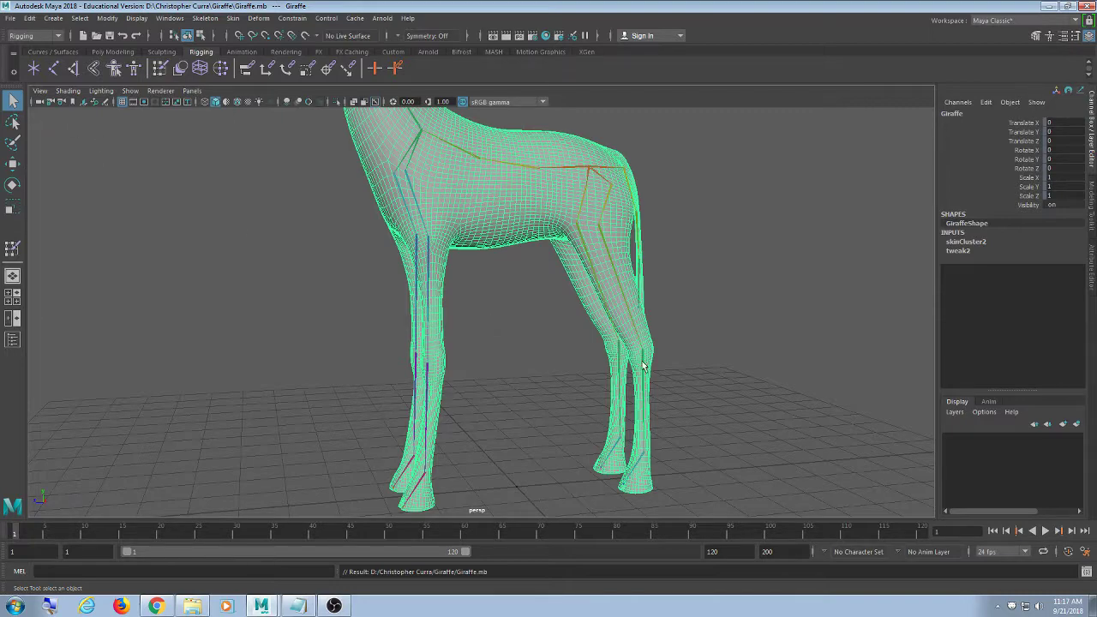
# Rotate the upper back-leg joint BLleg1 backward about 68 degrees in Z, check the hip deformation, and undo the rotation
pyautogui.scroll(6, 633, 346)
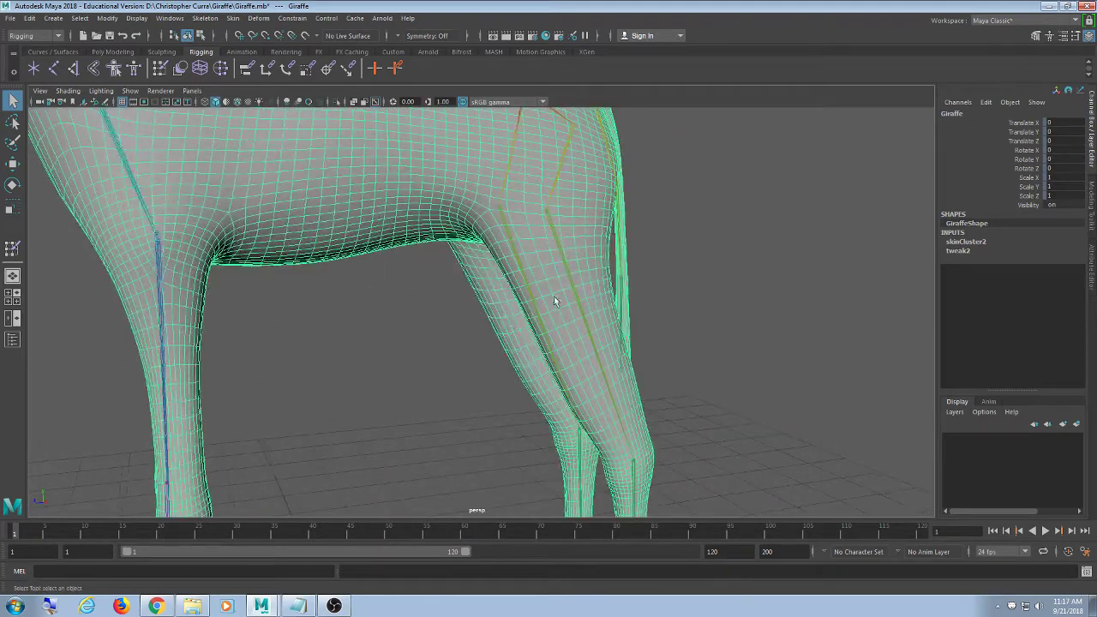
pyautogui.click(583, 291)
pyautogui.press('e')
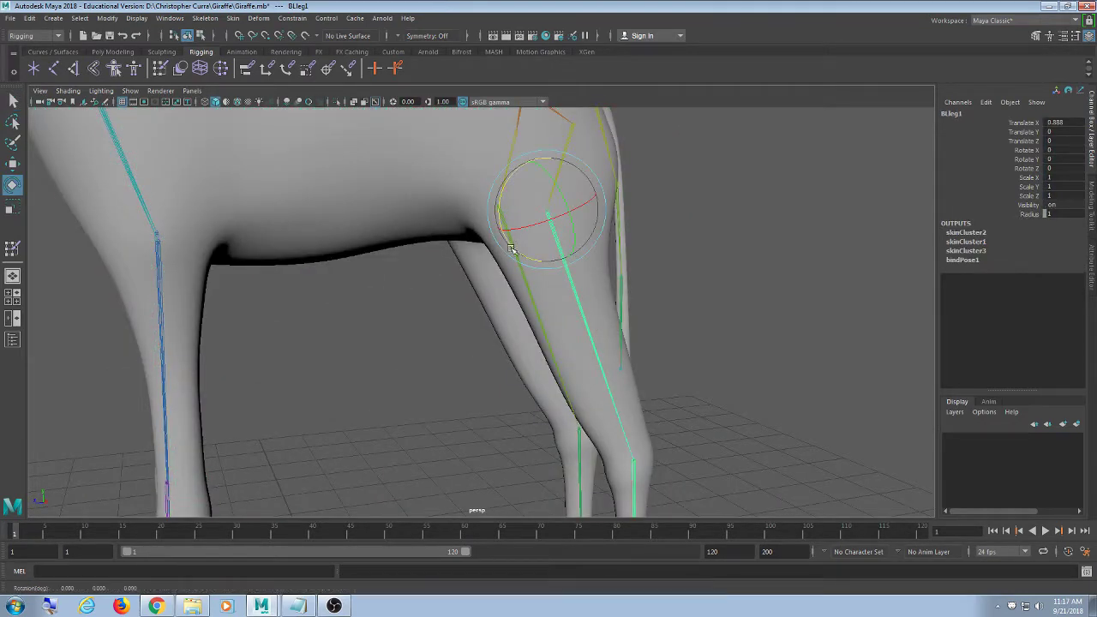
pyautogui.moveTo(514, 240)
pyautogui.mouseDown()
pyautogui.moveTo(504, 236)
pyautogui.moveTo(505, 193)
pyautogui.moveTo(505, 231)
pyautogui.moveTo(519, 249)
pyautogui.mouseUp()
pyautogui.keyDown('alt'); pyautogui.moveTo(575, 318); pyautogui.dragTo(310, 271); pyautogui.keyUp('alt')
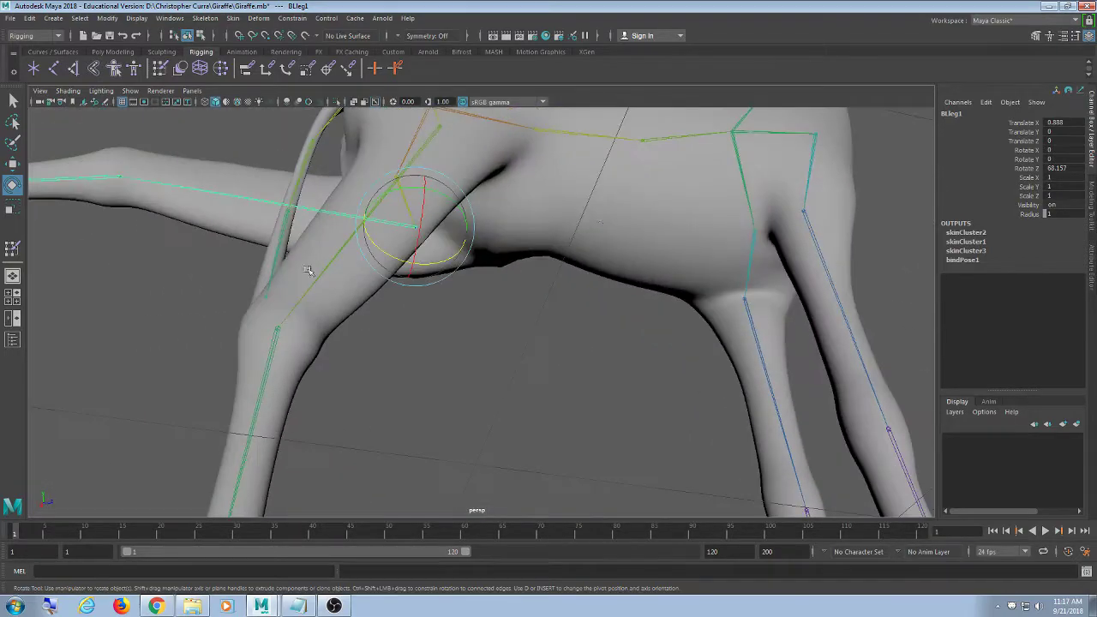
pyautogui.click(604, 221)
pyautogui.keyDown('alt'); pyautogui.moveTo(603, 221); pyautogui.dragTo(818, 326); pyautogui.keyUp('alt')
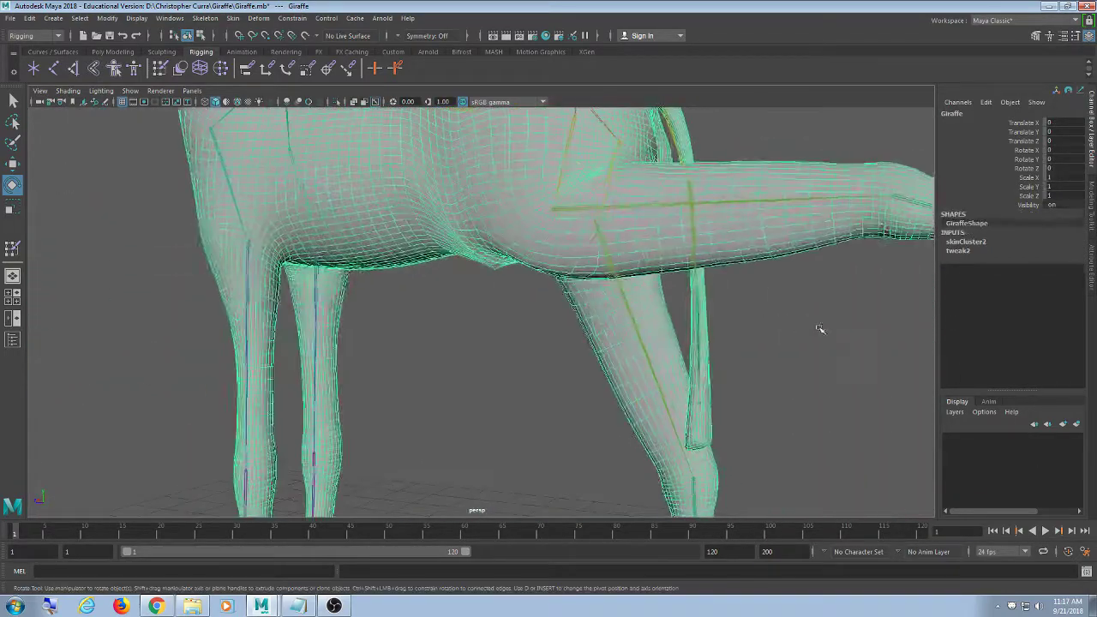
pyautogui.hotkey('ctrl', 'z')
pyautogui.hotkey('ctrl', 'z')
# Rotate the BLleg1 joint backward about 66 degrees in Z to test the hip deformation from the side
pyautogui.keyDown('alt'); pyautogui.moveTo(617, 329); pyautogui.dragTo(642, 335); pyautogui.keyUp('alt')
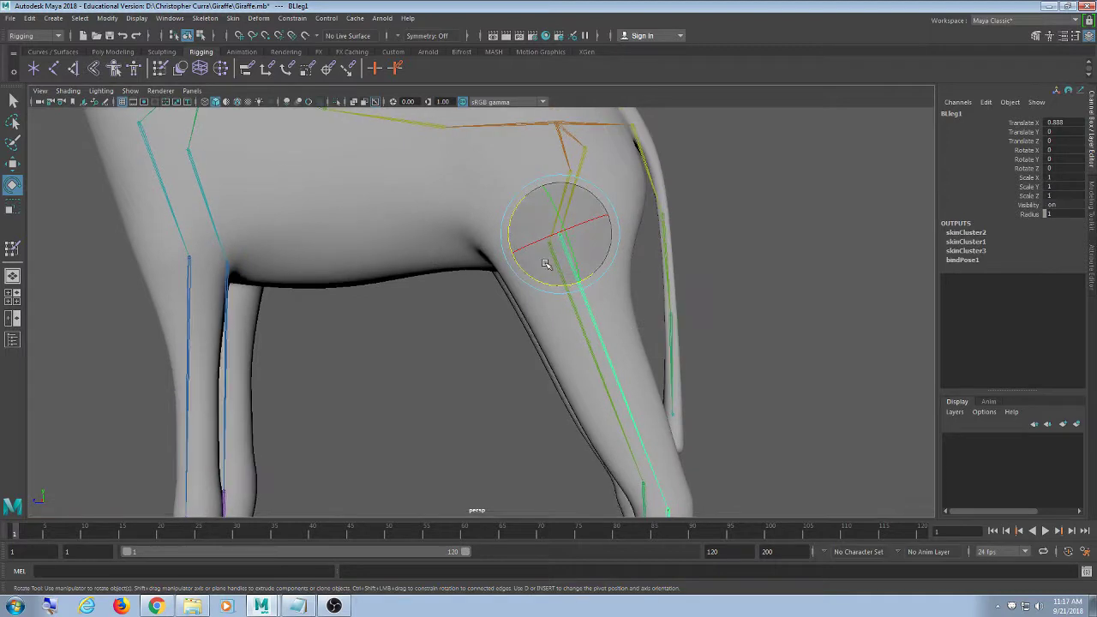
pyautogui.moveTo(537, 282); pyautogui.dragTo(690, 362)
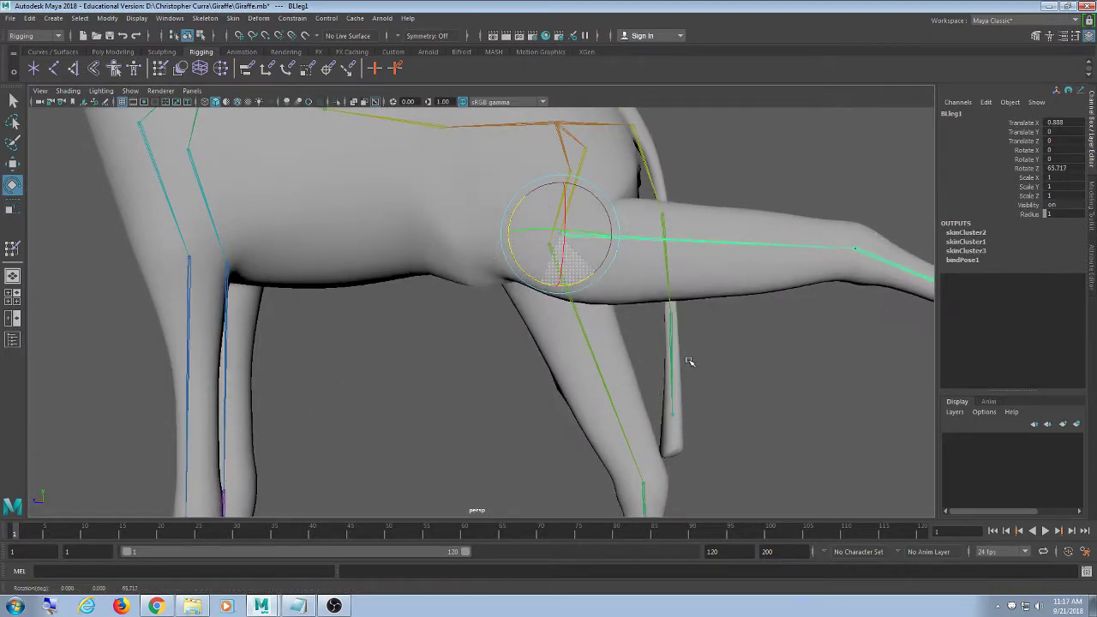
# Undo the upper back leg rotation, test-rotate the BLleg1 joint about Z again, and undo that test
pyautogui.hotkey('ctrl', 'z')
pyautogui.moveTo(520, 277); pyautogui.dragTo(494, 206)
pyautogui.click(448, 245)
pyautogui.keyDown('alt'); pyautogui.moveTo(449, 245); pyautogui.dragTo(661, 293); pyautogui.keyUp('alt')
pyautogui.hotkey('ctrl', 'z')
pyautogui.hotkey('ctrl', 'z')
pyautogui.hotkey('ctrl', 'z')
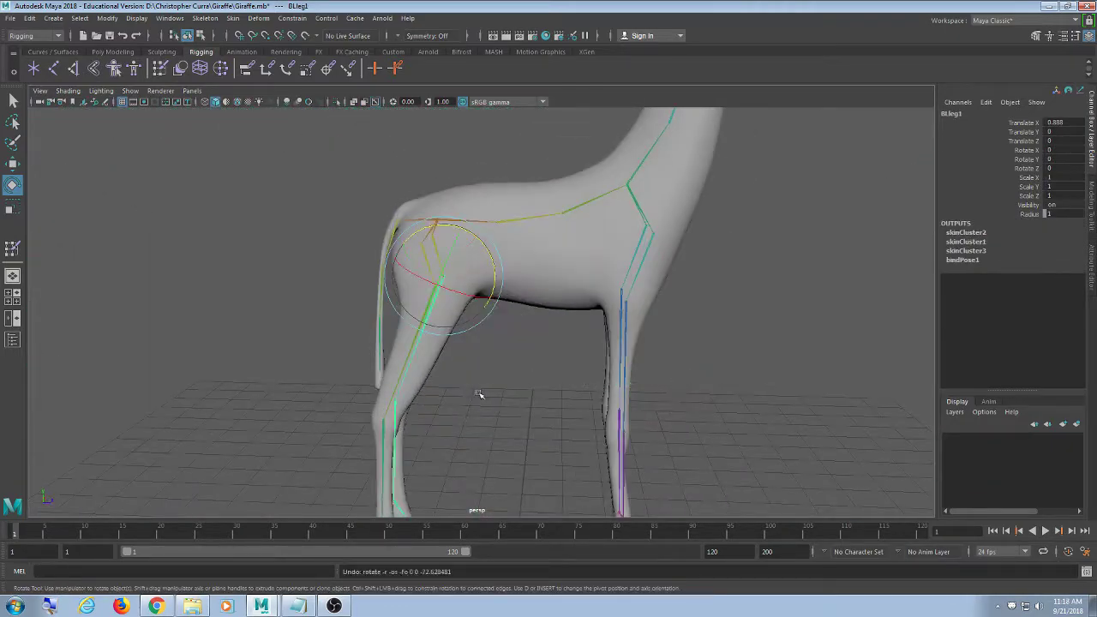
# Test the lower hind leg deformation by rotating the BLleg2 joints and undo the rotation
pyautogui.keyDown('alt'); pyautogui.moveTo(691, 375); pyautogui.dragTo(656, 368); pyautogui.keyUp('alt')
pyautogui.click(570, 377)
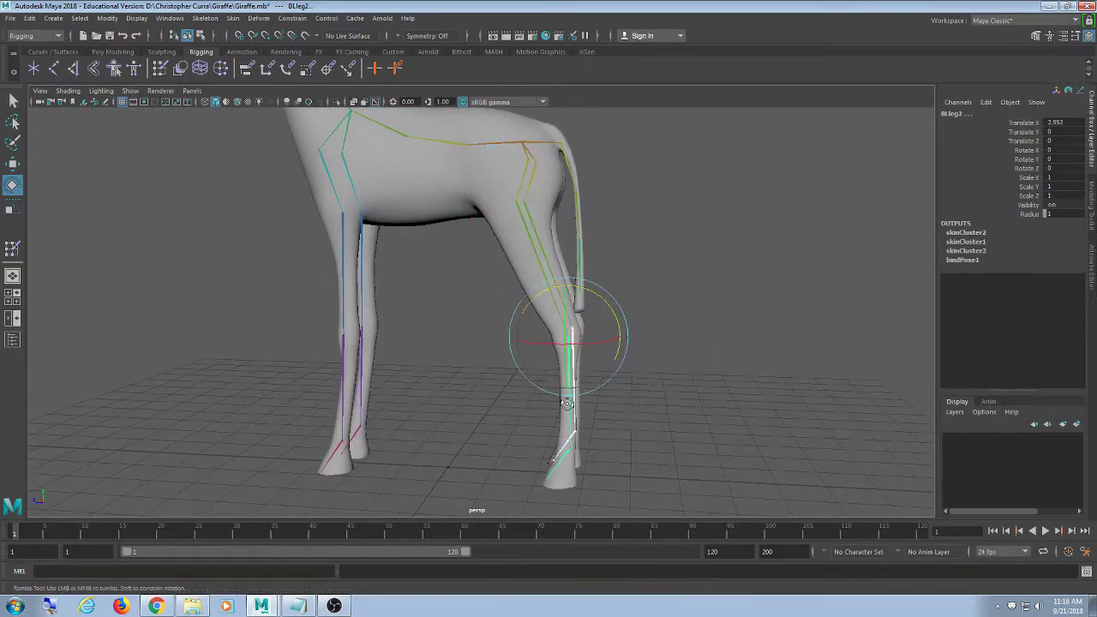
pyautogui.keyDown('alt'); pyautogui.moveTo(570, 377); pyautogui.dragTo(686, 343); pyautogui.keyUp('alt')
pyautogui.hotkey('ctrl', 'z')
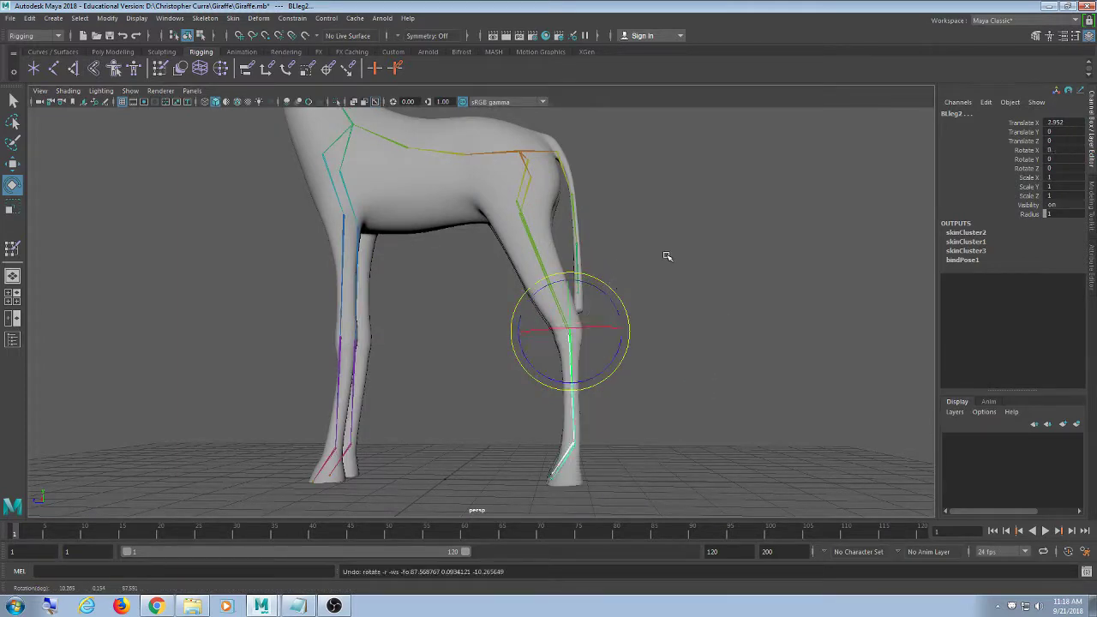
# Test the giraffe's torso deformation by rotating a spine joint upward, undo the rotation and deselect everything
pyautogui.click(666, 254)
pyautogui.keyDown('alt'); pyautogui.moveTo(667, 255); pyautogui.dragTo(617, 187); pyautogui.keyUp('alt')
pyautogui.click(583, 215)
pyautogui.click(531, 216)
pyautogui.click(644, 228)
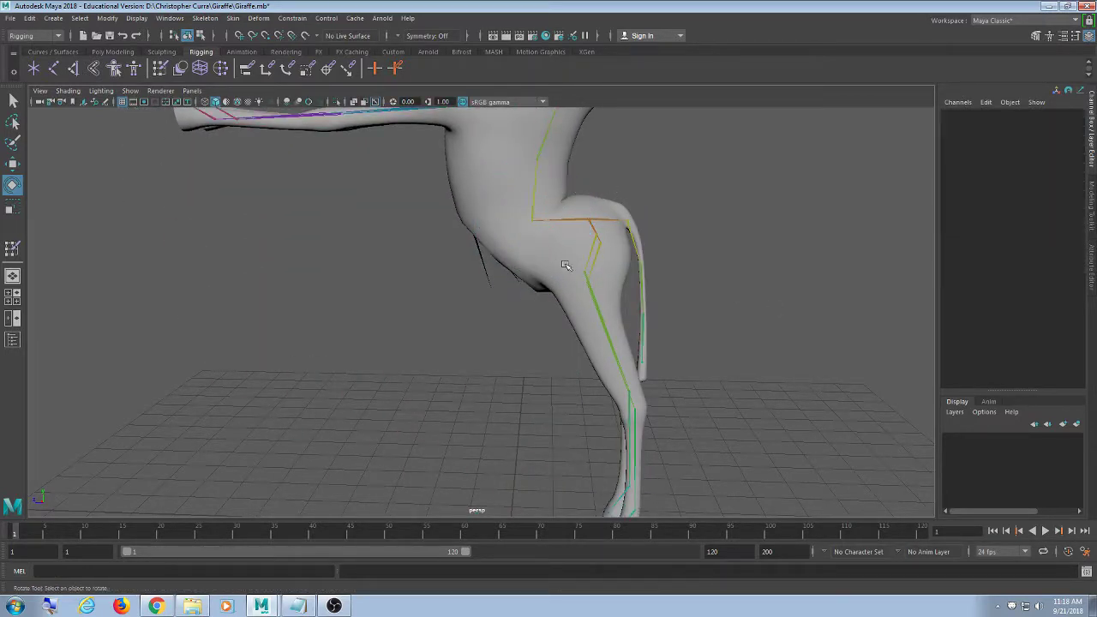
pyautogui.click(527, 172)
pyautogui.keyDown('alt'); pyautogui.moveTo(451, 316); pyautogui.dragTo(481, 360, button='middle'); pyautogui.keyUp('alt')
pyautogui.keyDown('alt'); pyautogui.moveTo(480, 361); pyautogui.dragTo(476, 428); pyautogui.keyUp('alt')
pyautogui.hotkey('ctrl', 'z')
pyautogui.hotkey('ctrl', 'z')
pyautogui.hotkey('ctrl', 'z')
pyautogui.click(700, 300)
# Examine the skinned giraffe and its joint chains from several angles, both whole and close up around the body and legs
pyautogui.scroll(-5, 701, 299)
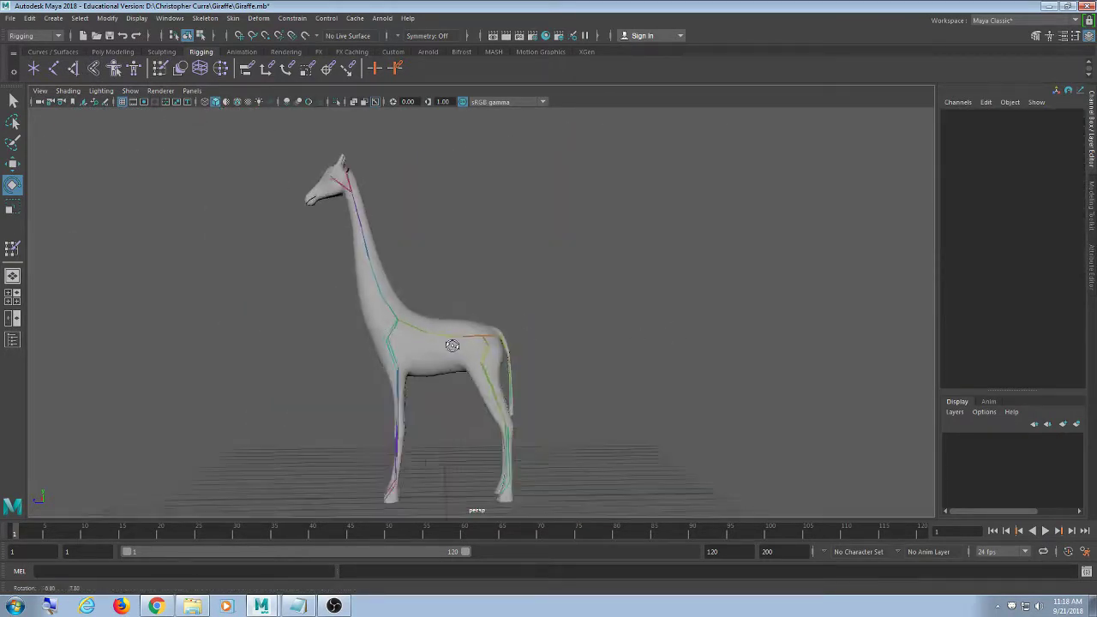
pyautogui.keyDown('alt'); pyautogui.moveTo(453, 345); pyautogui.dragTo(558, 320); pyautogui.keyUp('alt')
pyautogui.scroll(-3, 559, 320)
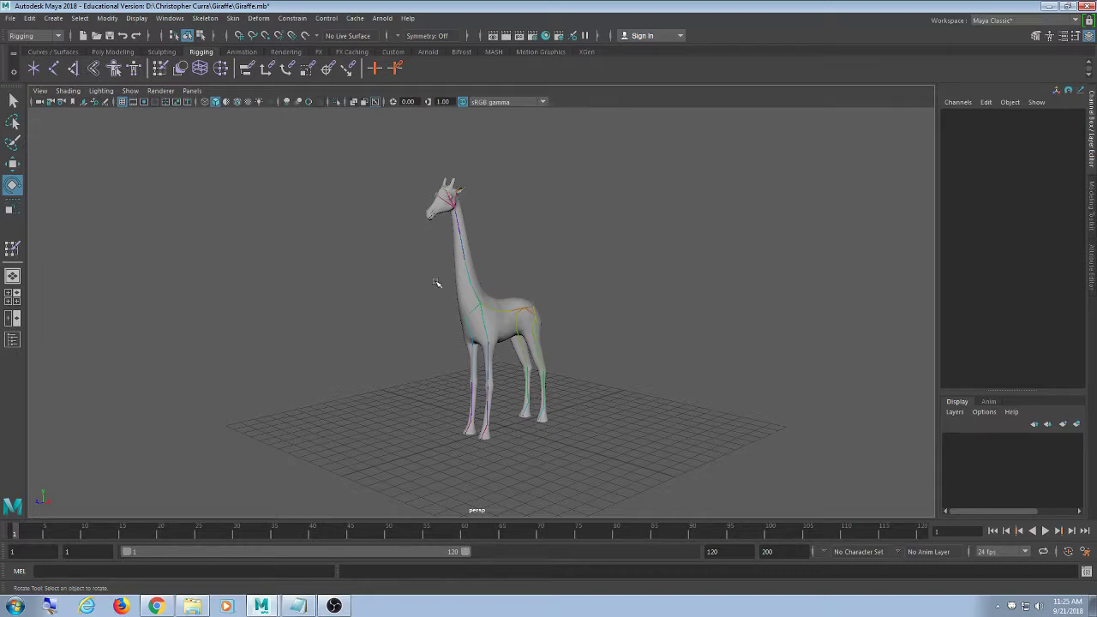
pyautogui.keyDown('alt'); pyautogui.moveTo(566, 309); pyautogui.dragTo(467, 334); pyautogui.keyUp('alt')
pyautogui.scroll(3, 461, 337)
pyautogui.scroll(4, 469, 341)
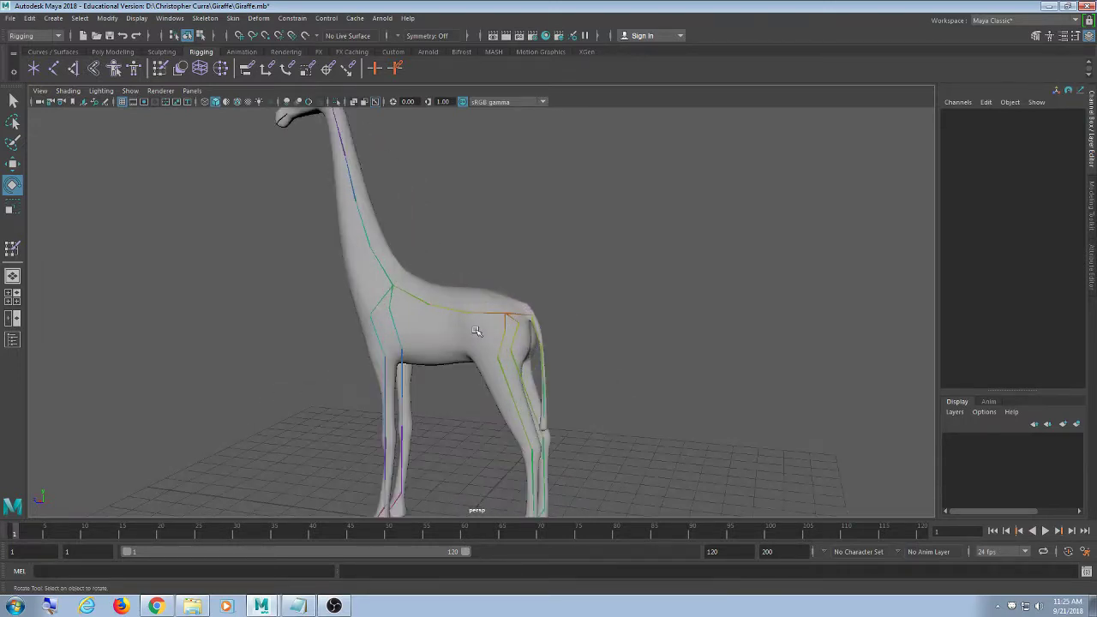
pyautogui.moveTo(497, 341)
pyautogui.keyDown('alt'); pyautogui.mouseDown(button='middle')
pyautogui.moveTo(510, 183)
pyautogui.moveTo(501, 335)
pyautogui.mouseUp(button='middle'); pyautogui.keyUp('alt')
pyautogui.scroll(6, 537, 351)
pyautogui.keyDown('alt'); pyautogui.moveTo(539, 352); pyautogui.dragTo(564, 356); pyautogui.keyUp('alt')
pyautogui.scroll(-5, 564, 356)
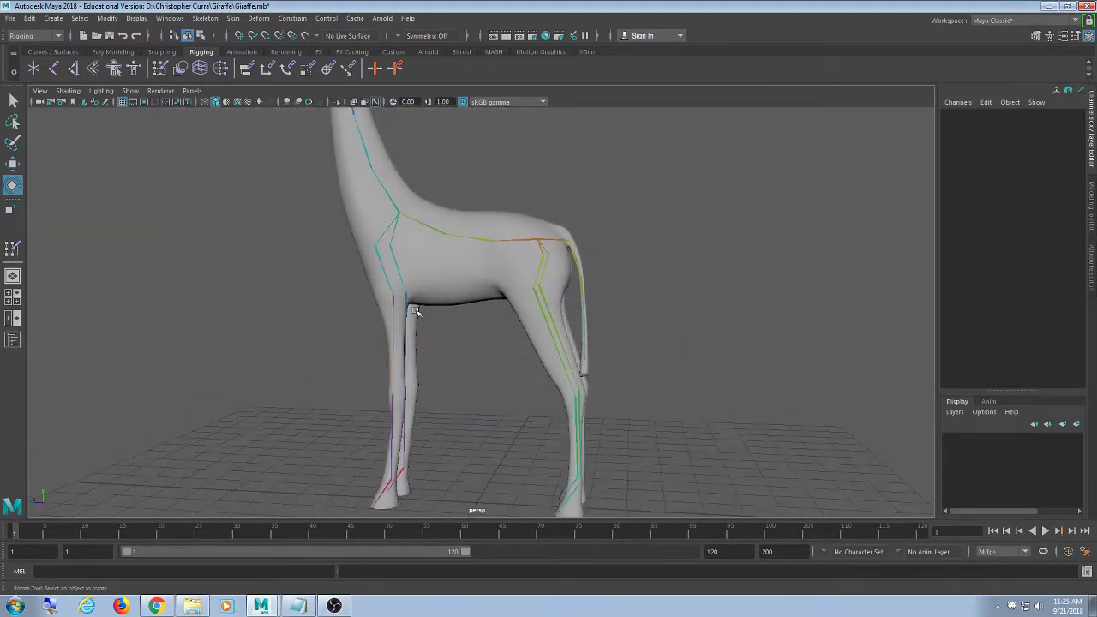
# Save the giraffe scene, overwriting the existing Giraffe.mb Maya Binary file in the Giraffe folder
pyautogui.click(11, 18)
pyautogui.click(25, 64)
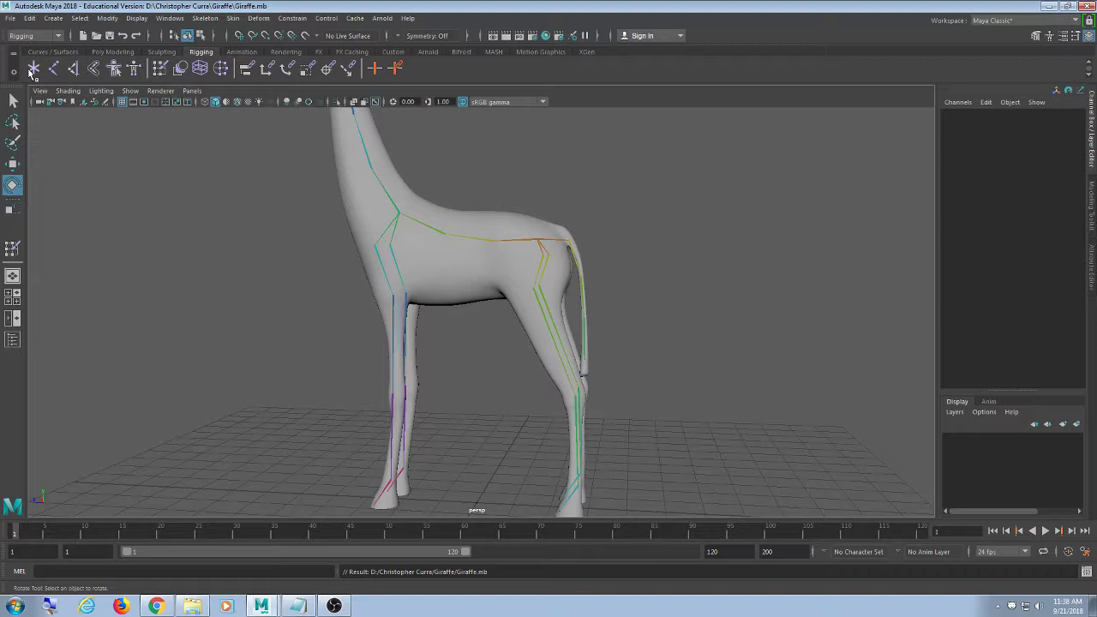
pyautogui.scroll(-3, 396, 153)
pyautogui.keyDown('alt'); pyautogui.moveTo(397, 152); pyautogui.dragTo(338, 205); pyautogui.keyUp('alt')
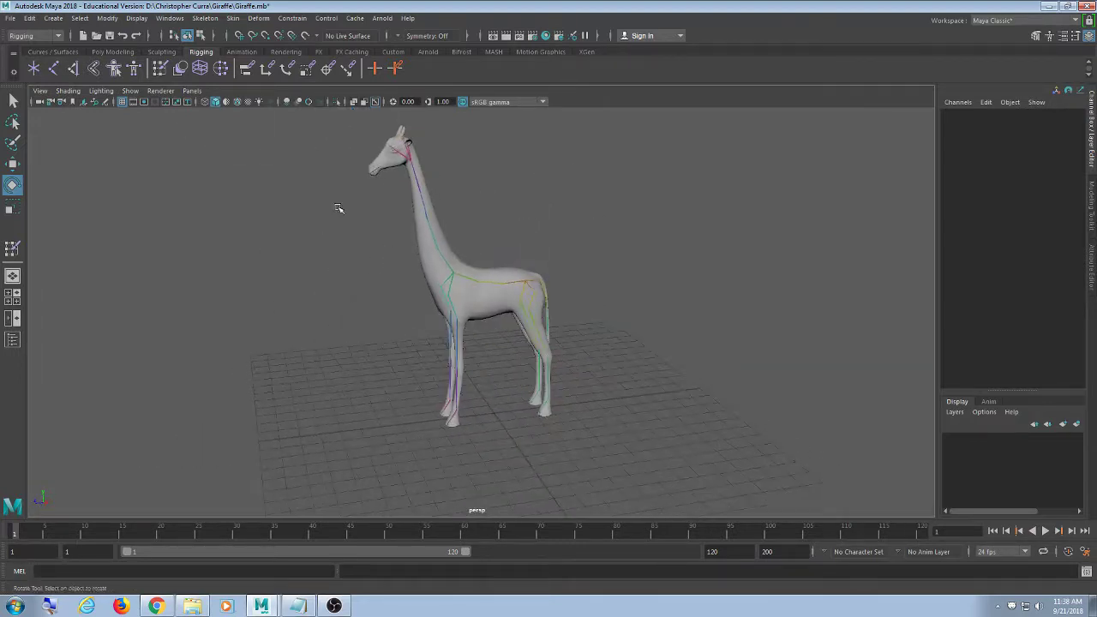
pyautogui.click(11, 18)
pyautogui.click(50, 75)
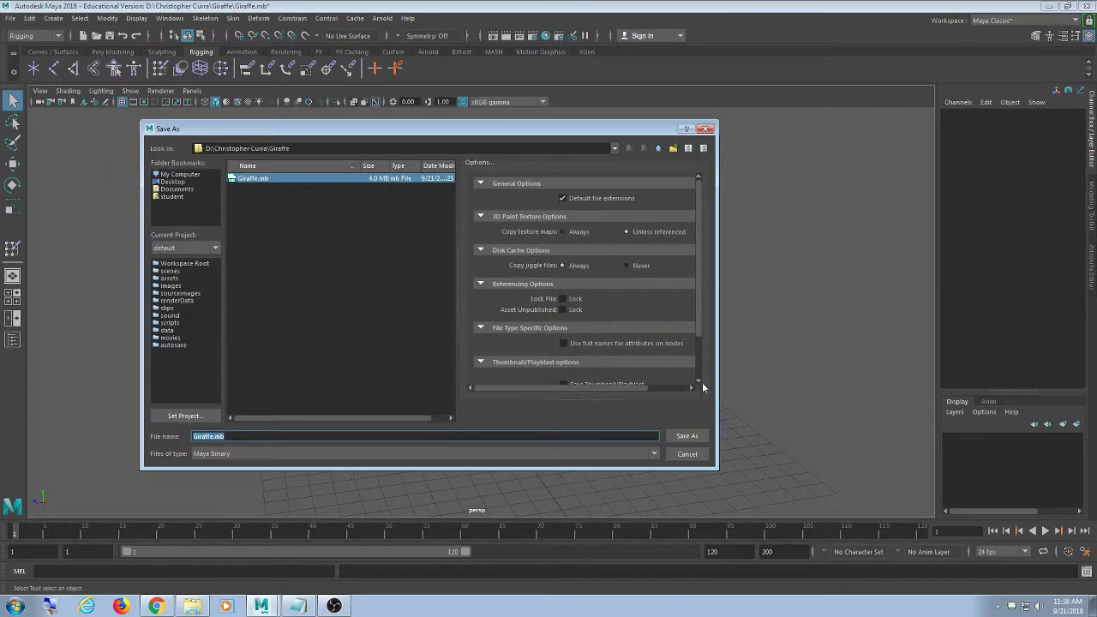
pyautogui.click(687, 435)
pyautogui.click(404, 313)
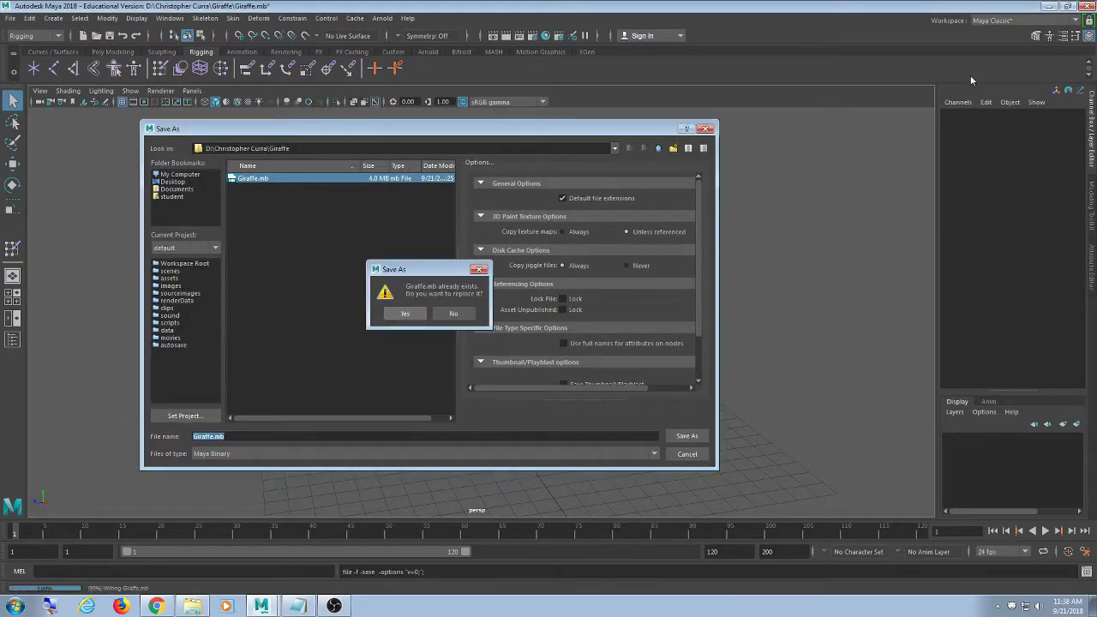
# Mute the system sound and minimize the open windows to reach the desktop
pyautogui.click(1040, 610)
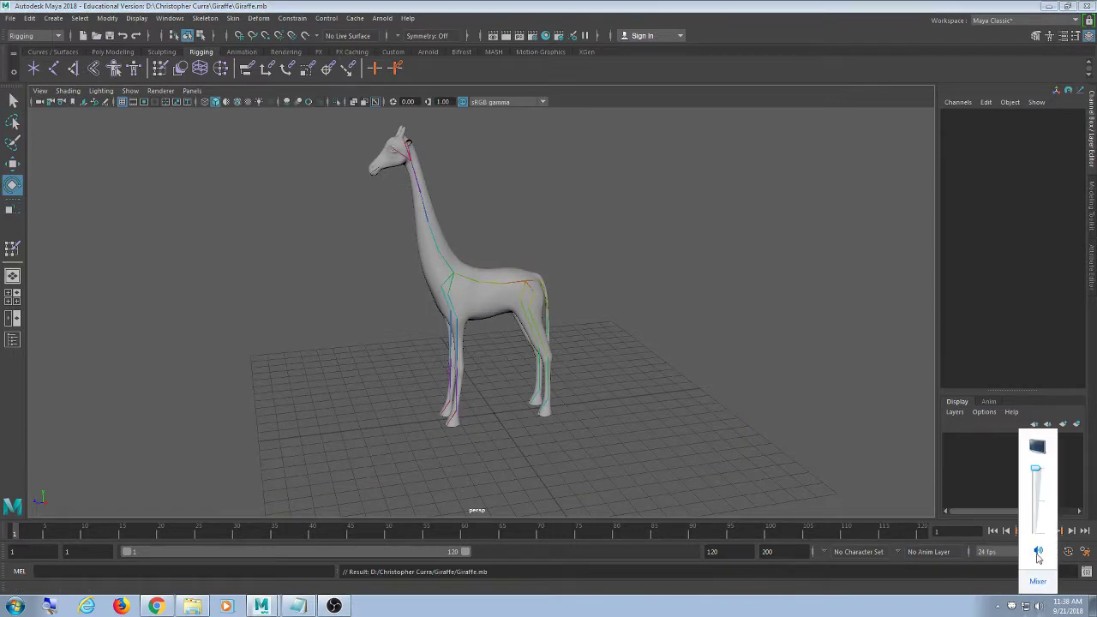
pyautogui.click(1048, 7)
pyautogui.click(1048, 7)
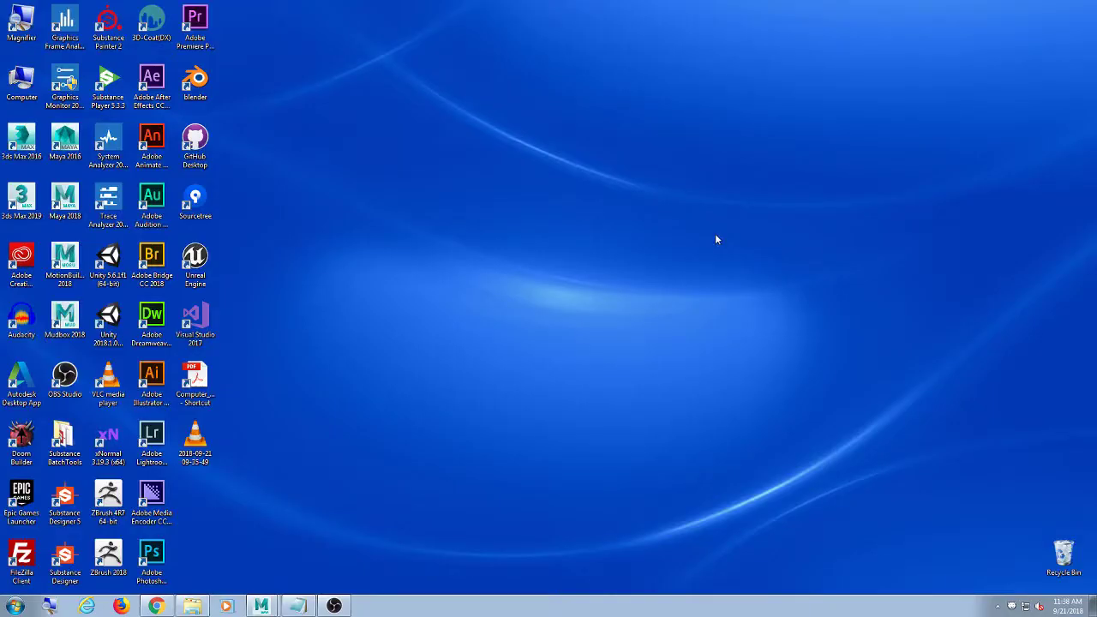
# Switch to Chrome, remove the old Giraffe.mb from the Google Drive Giraffe folder and minimize the browser
pyautogui.click(157, 607)
pyautogui.click(289, 180)
pyautogui.press('Delete')
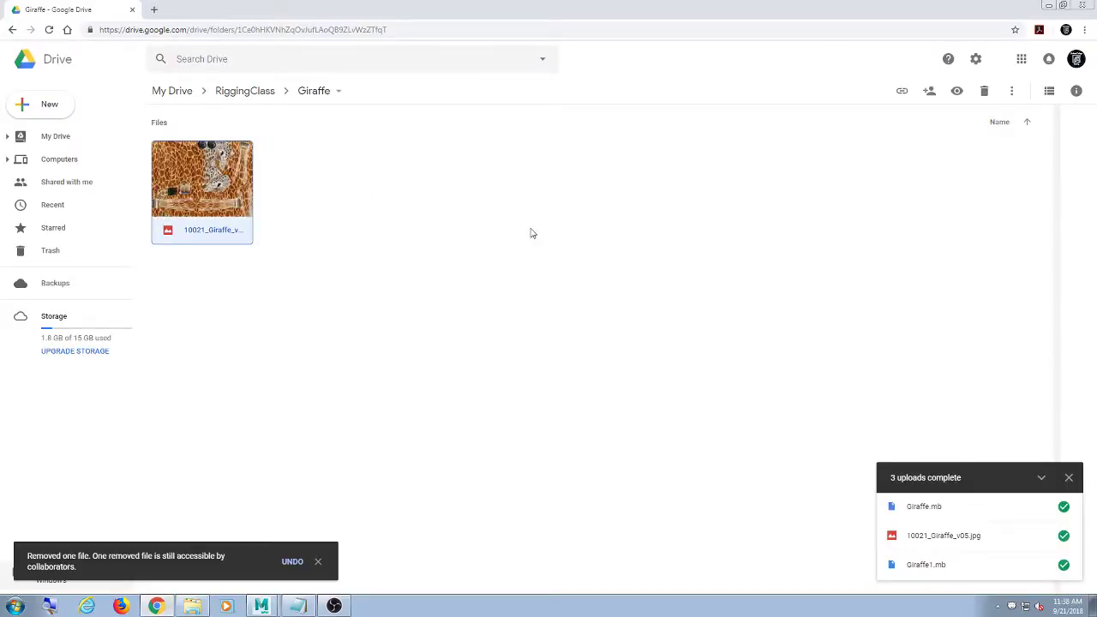
pyautogui.click(1048, 6)
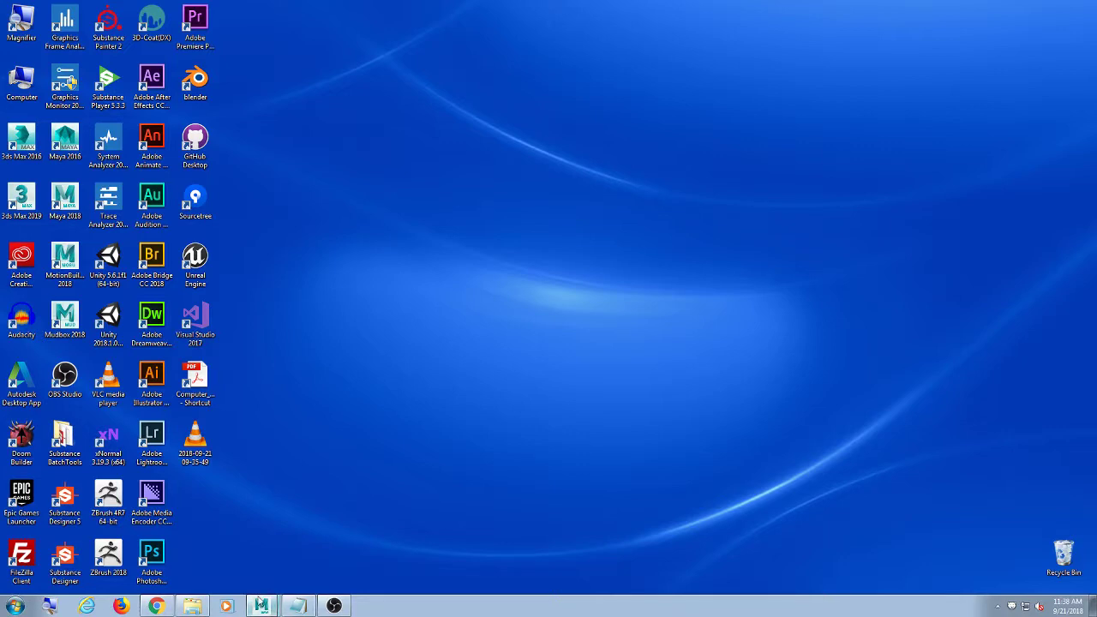
# Switch to File Explorer and open the Giraffe project folder on Storage (D:) in a smaller window
pyautogui.click(192, 606)
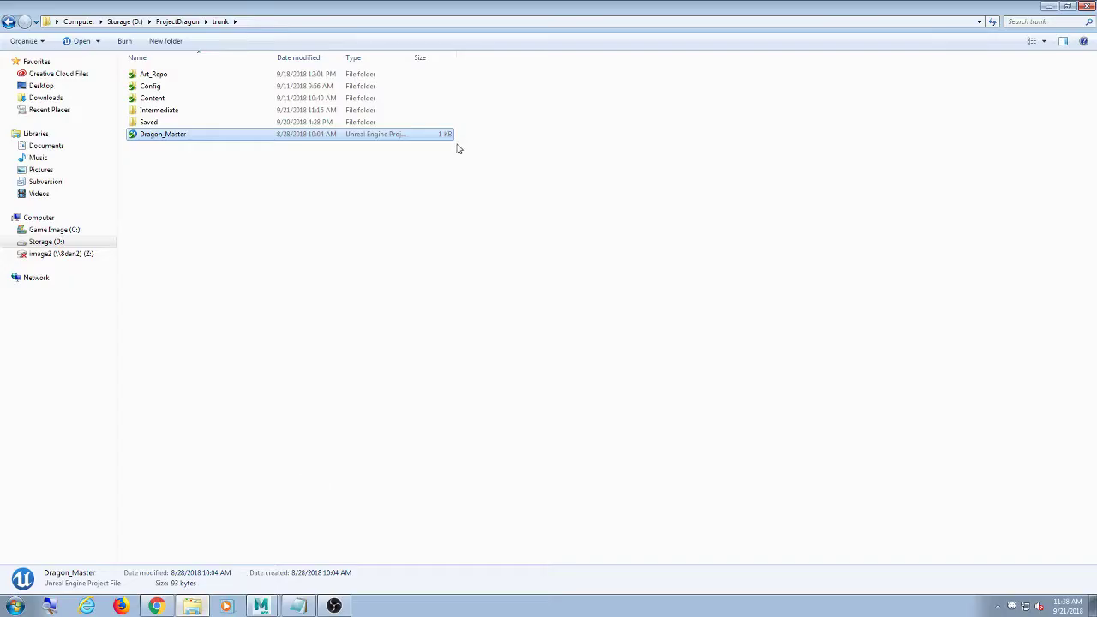
pyautogui.doubleClick(372, 6)
pyautogui.click(603, 182)
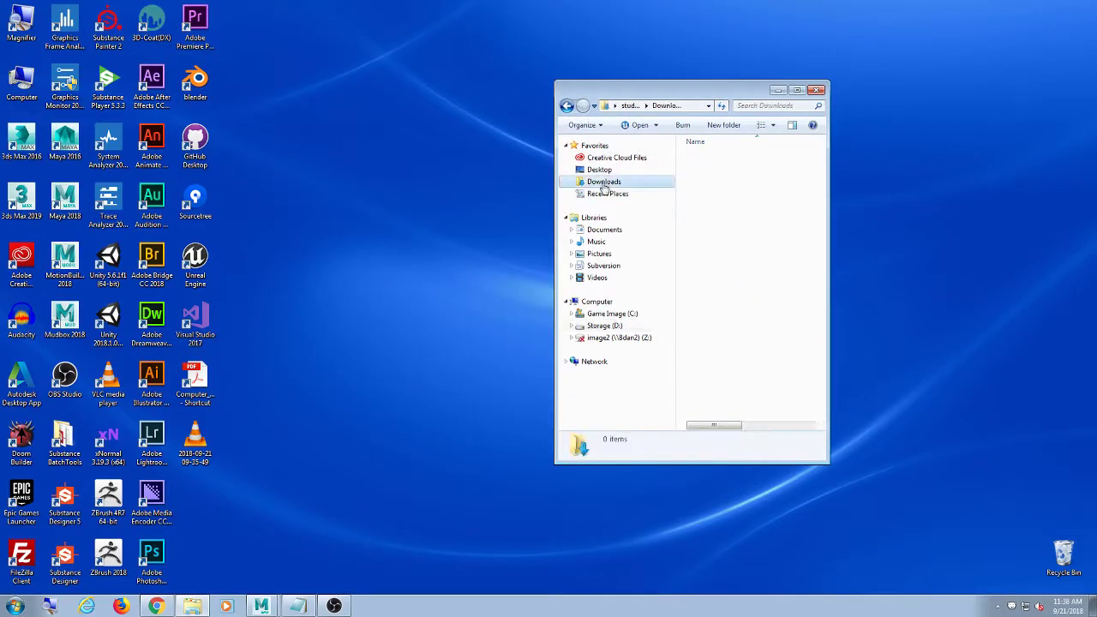
pyautogui.click(604, 325)
pyautogui.doubleClick(738, 217)
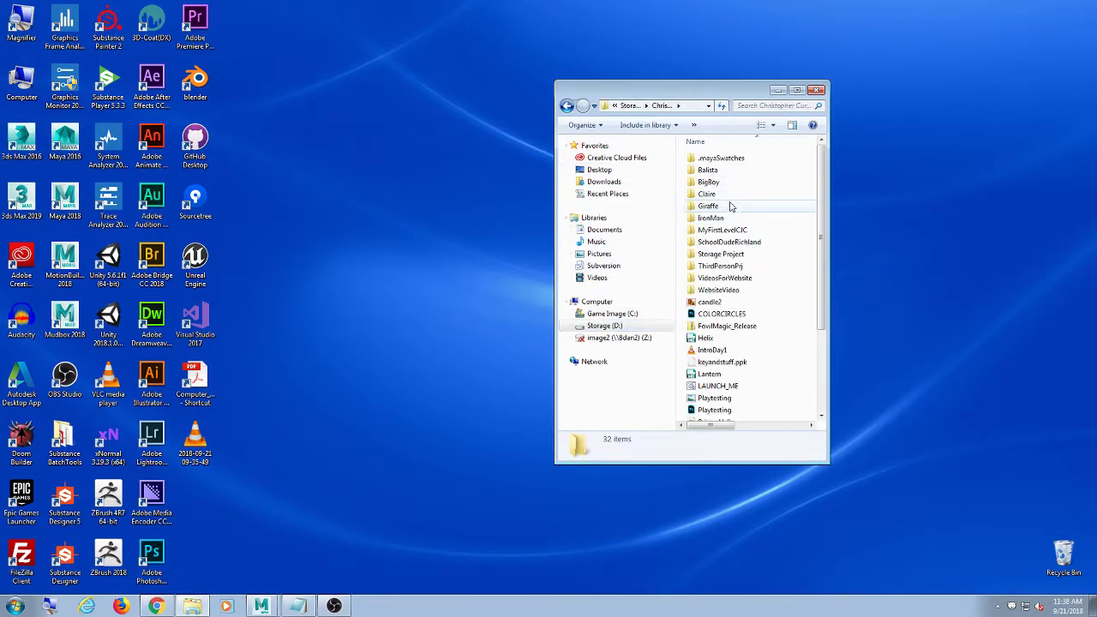
pyautogui.doubleClick(730, 206)
# Upload the saved Giraffe.mb to the Google Drive Giraffe folder and bring up the Notepad note with the model link
pyautogui.click(781, 180)
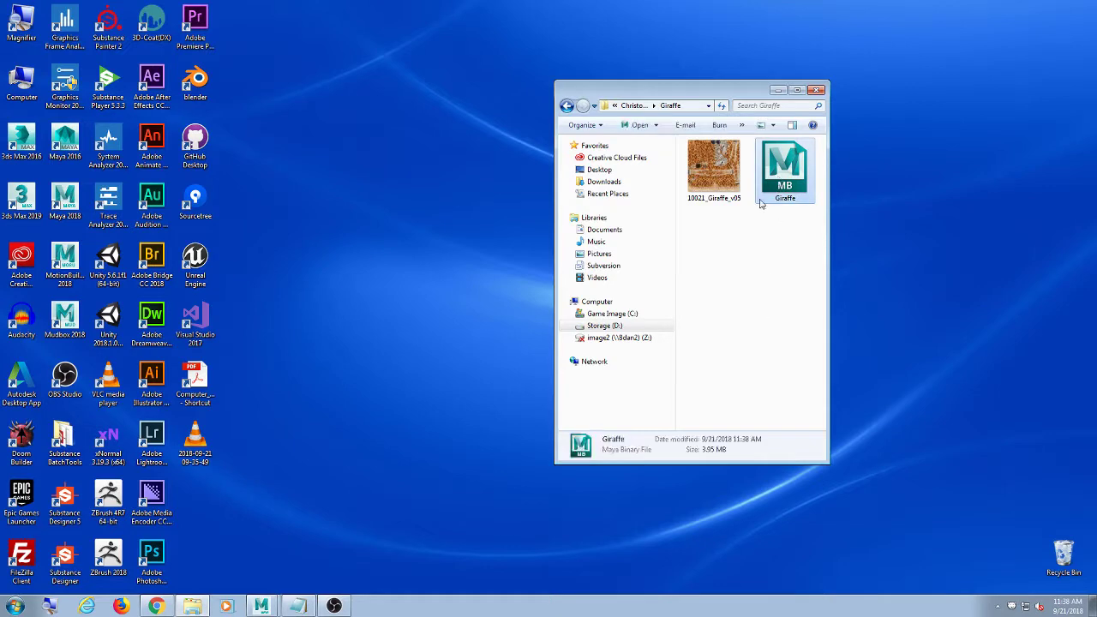
pyautogui.click(156, 606)
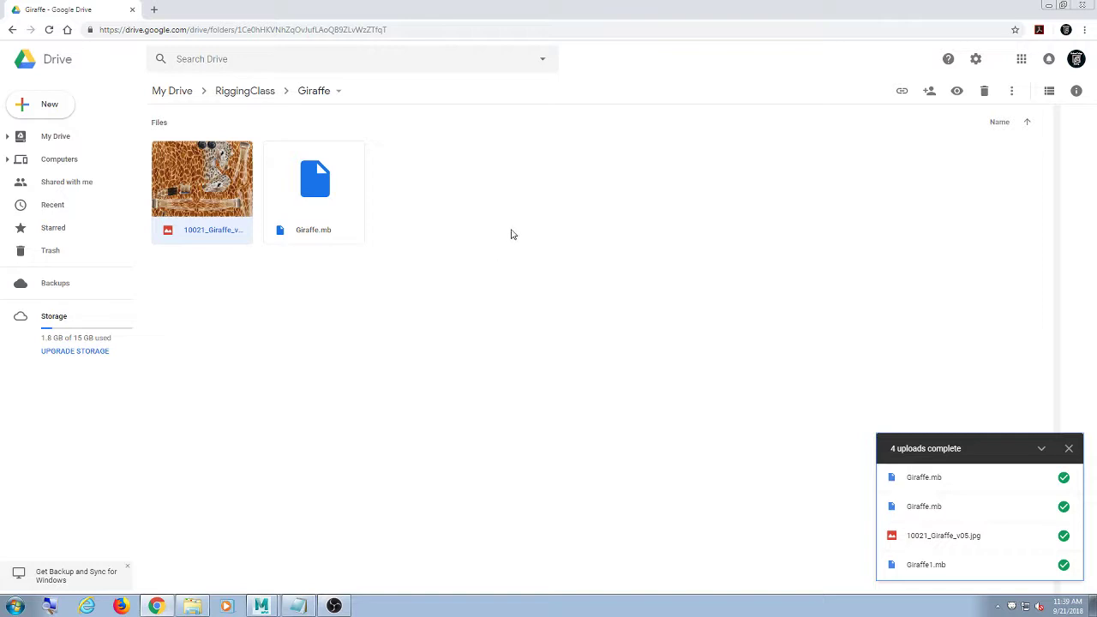
pyautogui.click(297, 606)
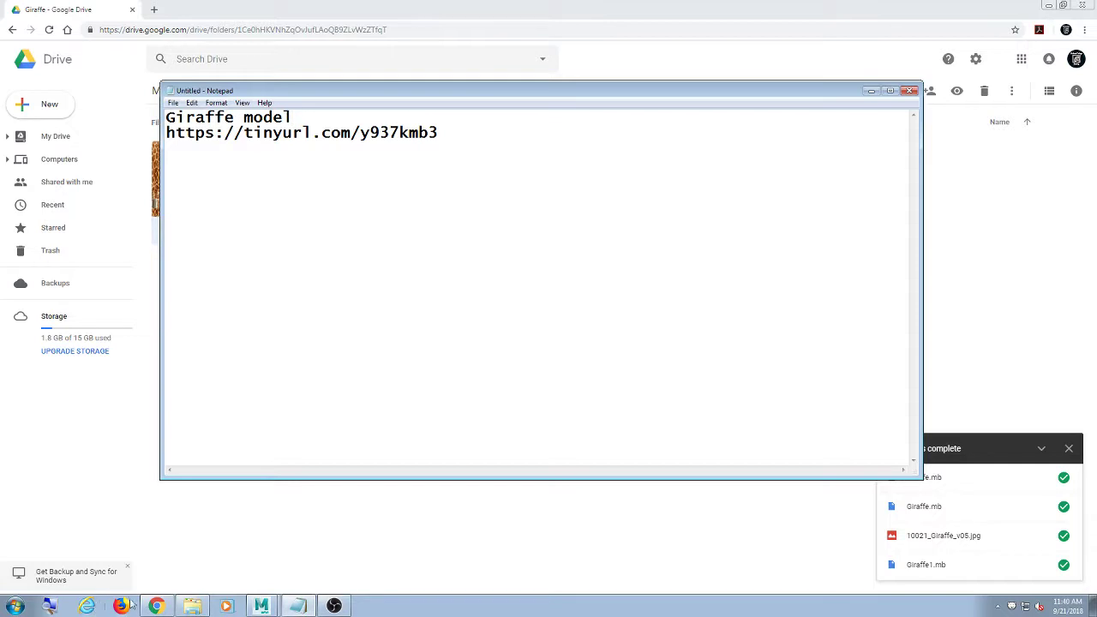
# Search Google for "alien monster bowling league" in a new Chrome tab and look through the results
pyautogui.click(156, 606)
pyautogui.click(154, 10)
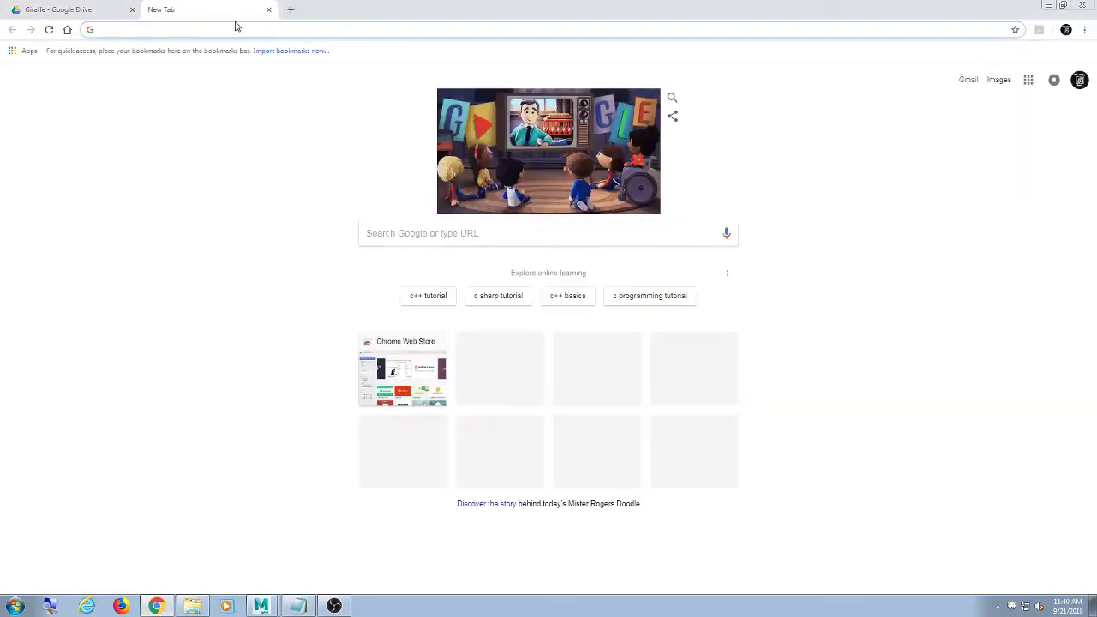
pyautogui.write('alien mons')
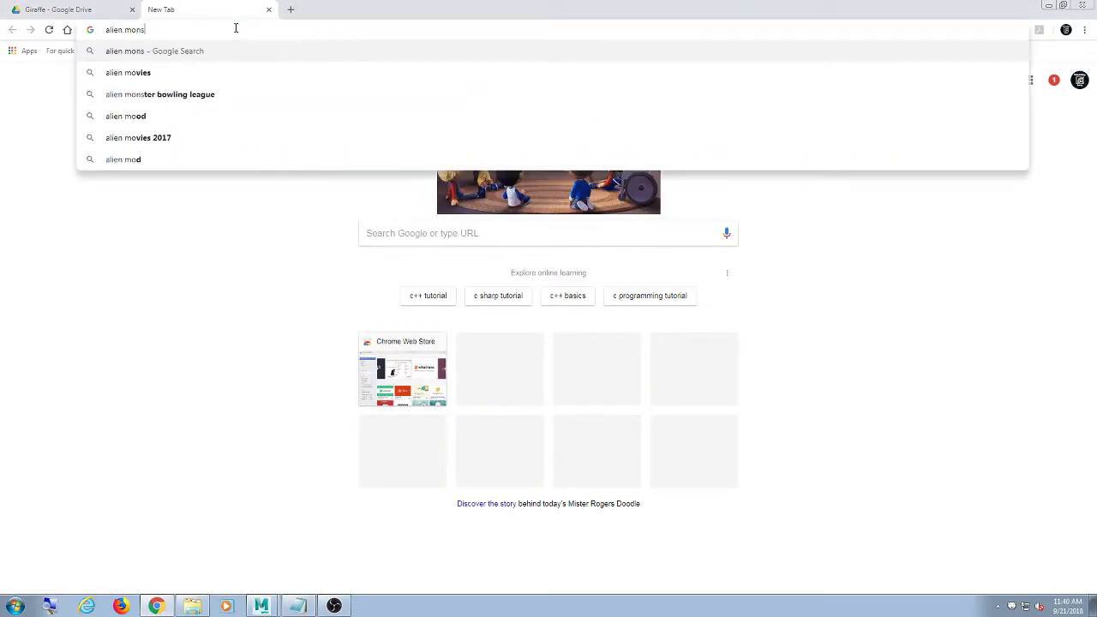
pyautogui.write('ter bowling league')
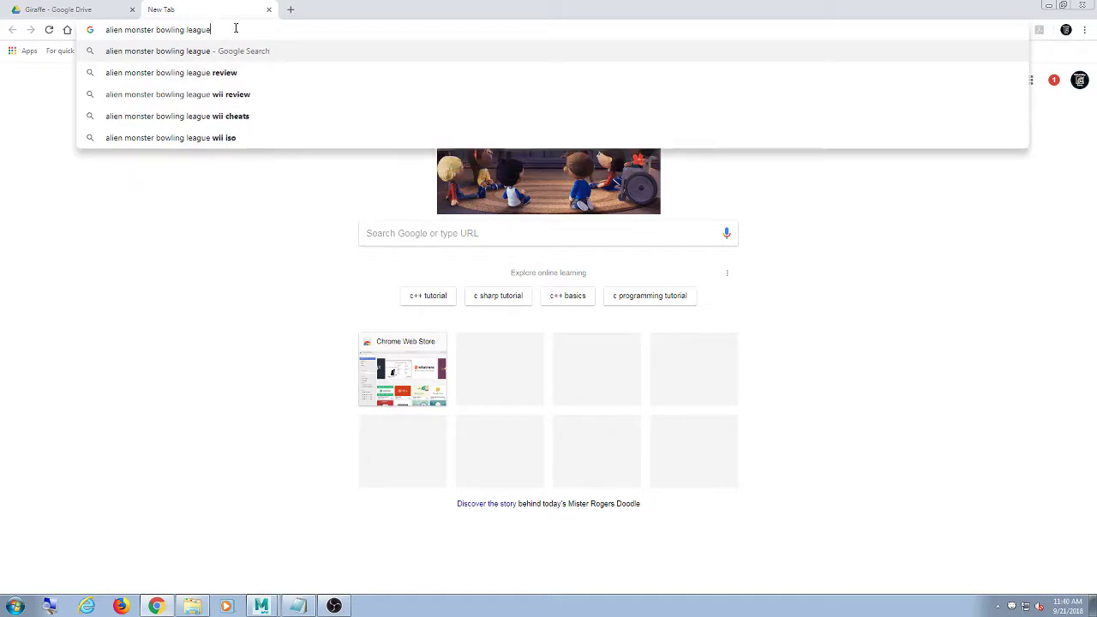
pyautogui.press('Return')
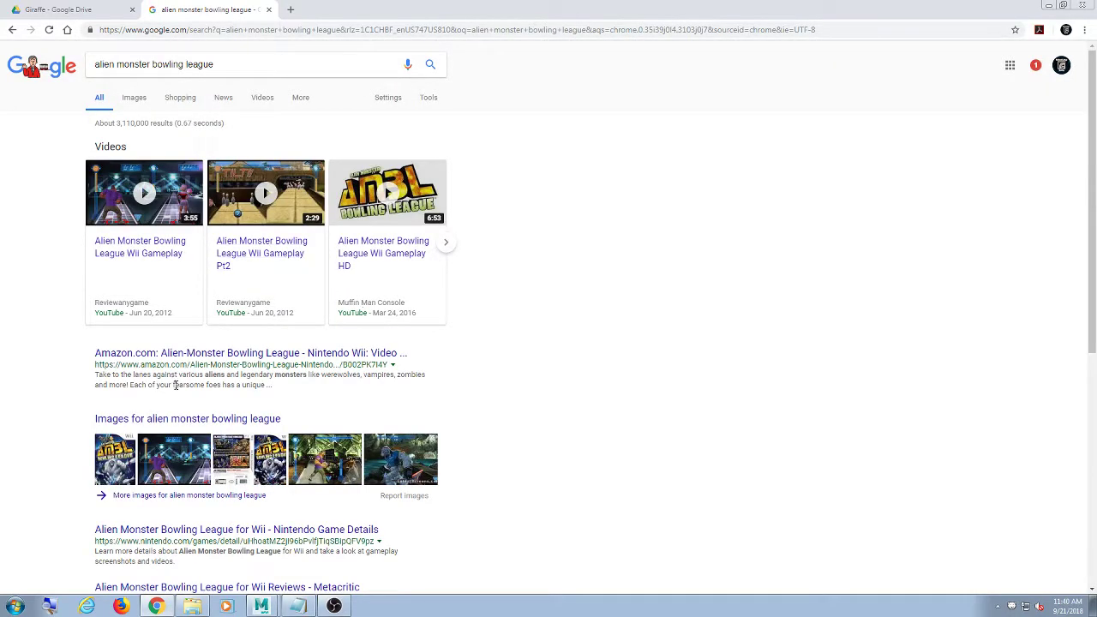
pyautogui.scroll(-1, 181, 248)
pyautogui.scroll(-1, 165, 369)
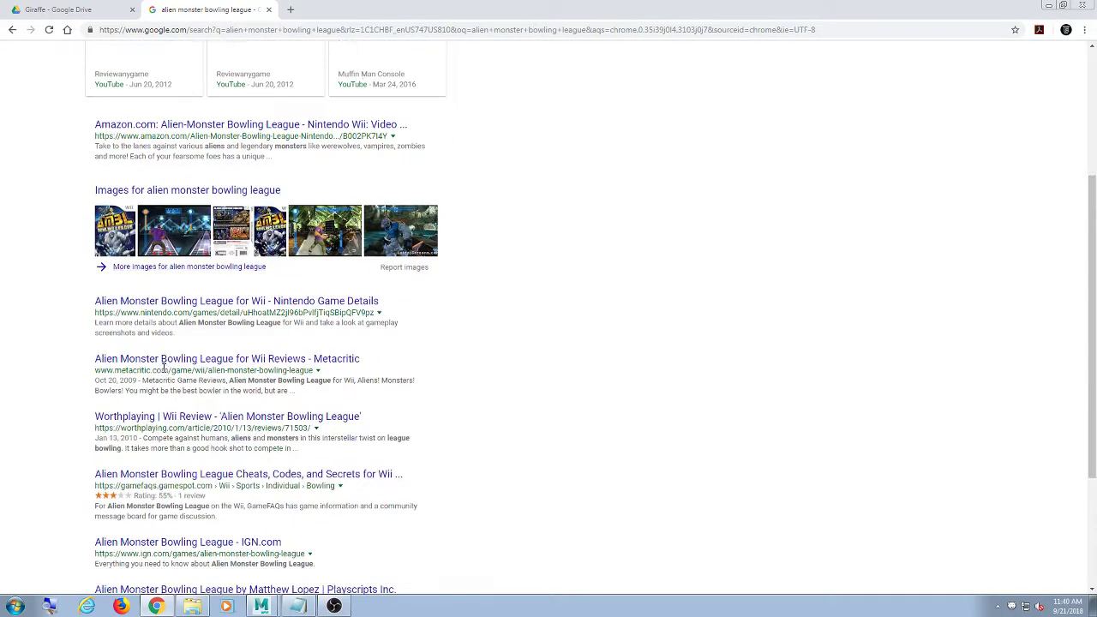
pyautogui.scroll(2, 166, 364)
# Search Google for "galactic bowling steam" and open the game's Steam store page
pyautogui.moveTo(225, 63); pyautogui.dragTo(77, 60)
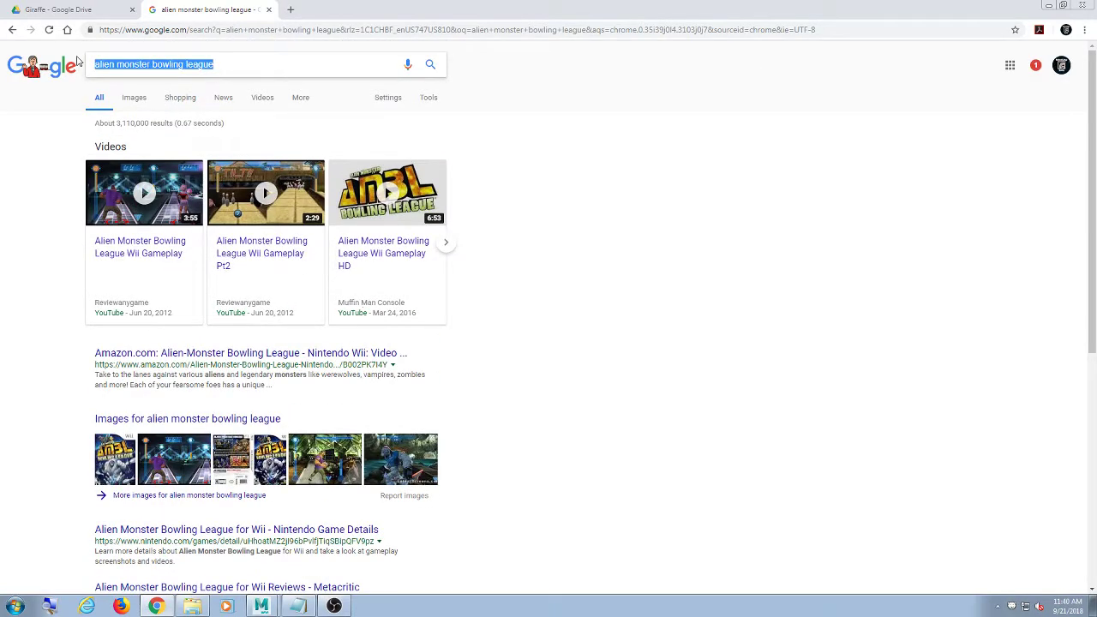
pyautogui.write('galactic bo')
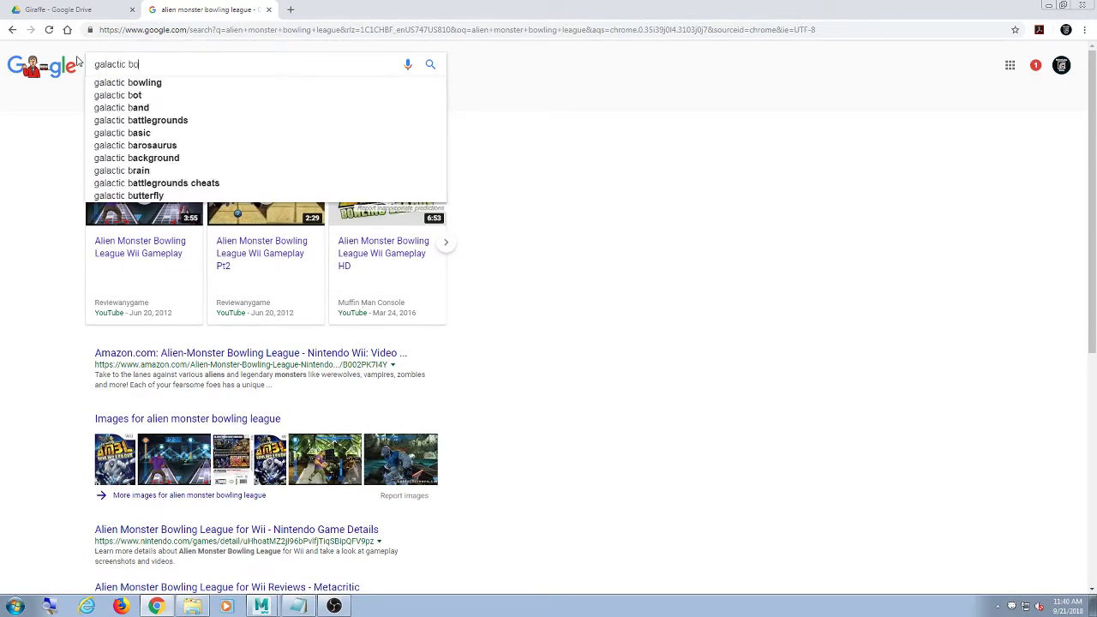
pyautogui.write('wling steam')
pyautogui.press('Return')
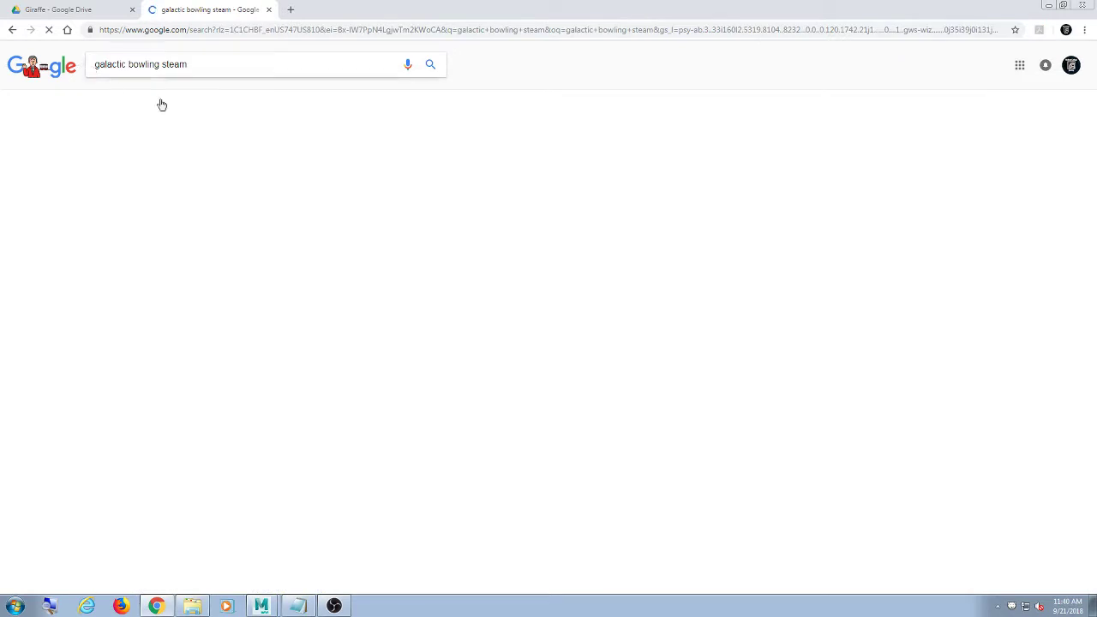
pyautogui.click(196, 147)
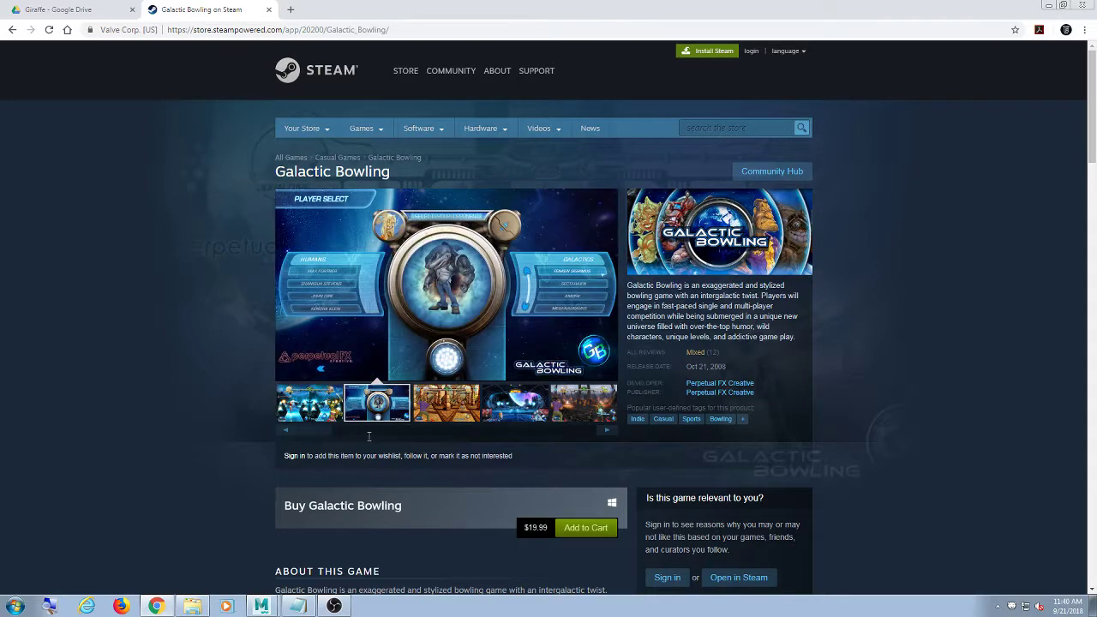
# Browse through the Galactic Bowling screenshots on the Steam store page
pyautogui.click(607, 430)
pyautogui.click(607, 430)
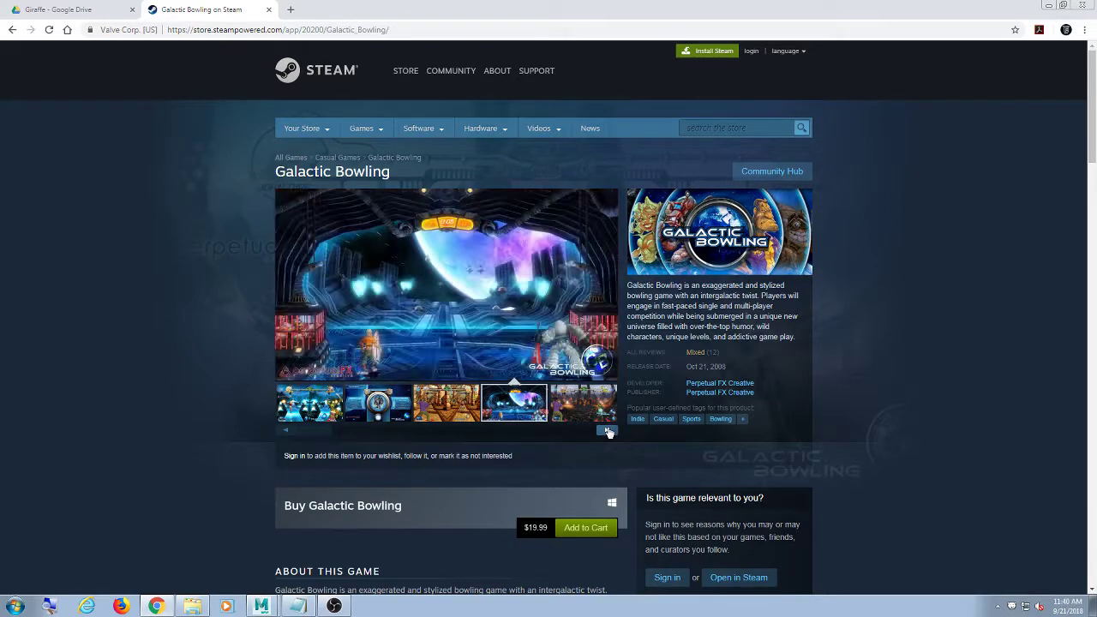
pyautogui.click(607, 430)
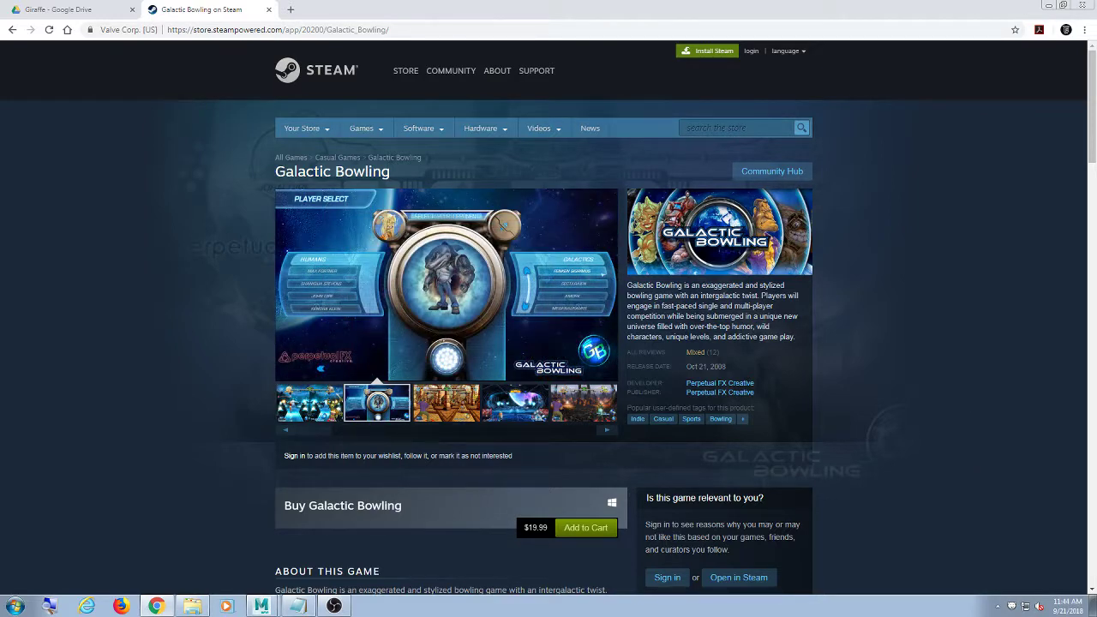
# Close the Galactic Bowling tab and minimize Chrome to show the giraffe model link in Notepad
pyautogui.click(268, 10)
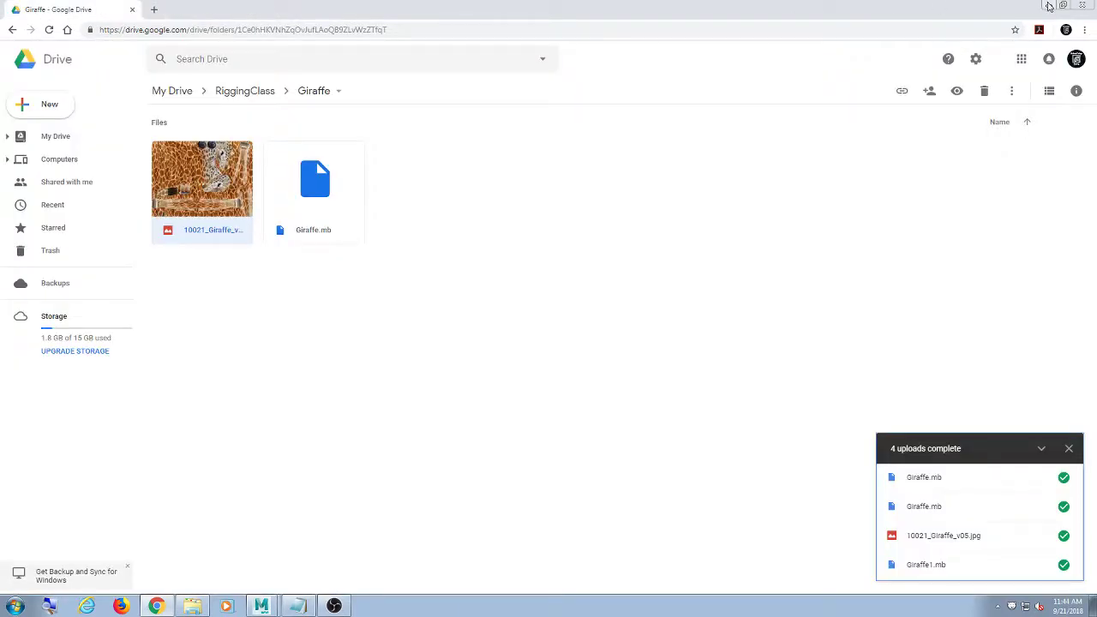
pyautogui.click(1049, 6)
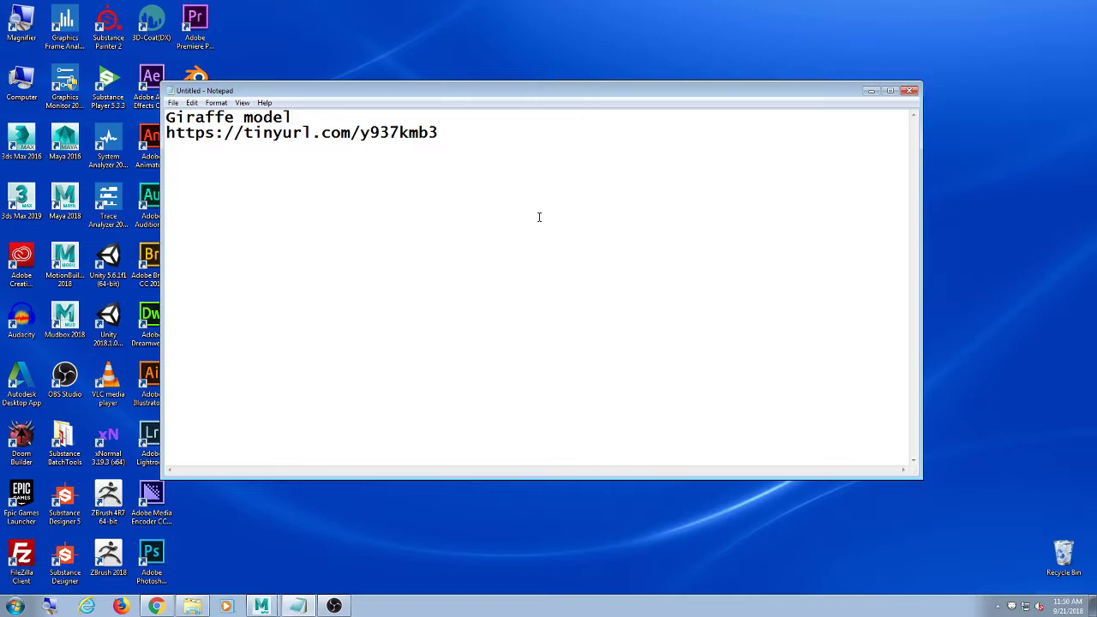
# Minimize the Notepad note, switch to Maya and display the giraffe model with its texture
pyautogui.click(871, 90)
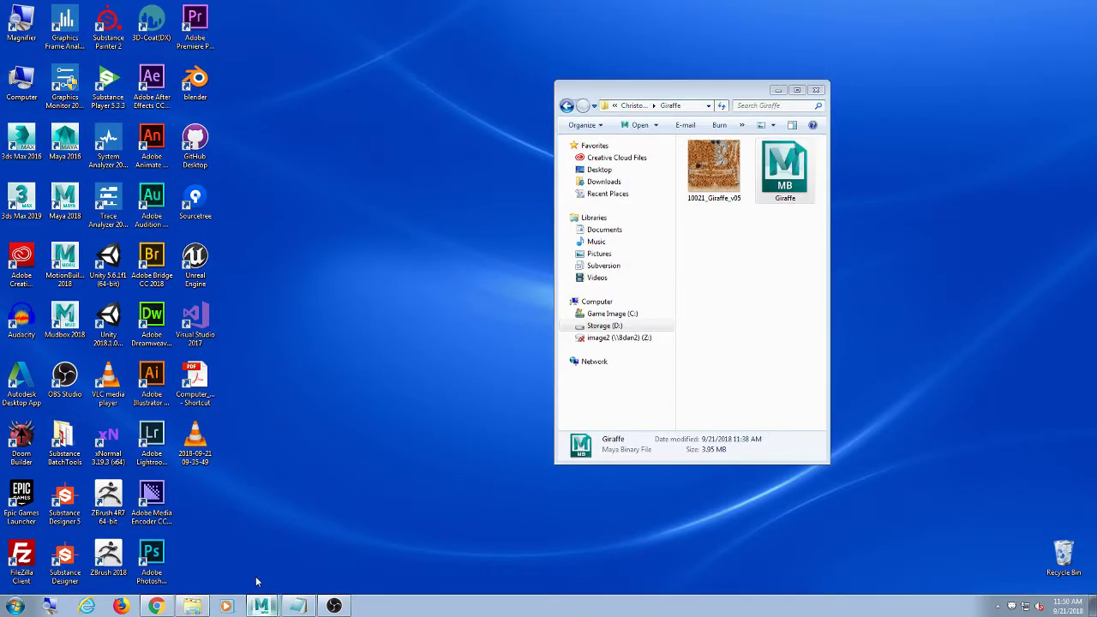
pyautogui.click(261, 607)
pyautogui.click(743, 248)
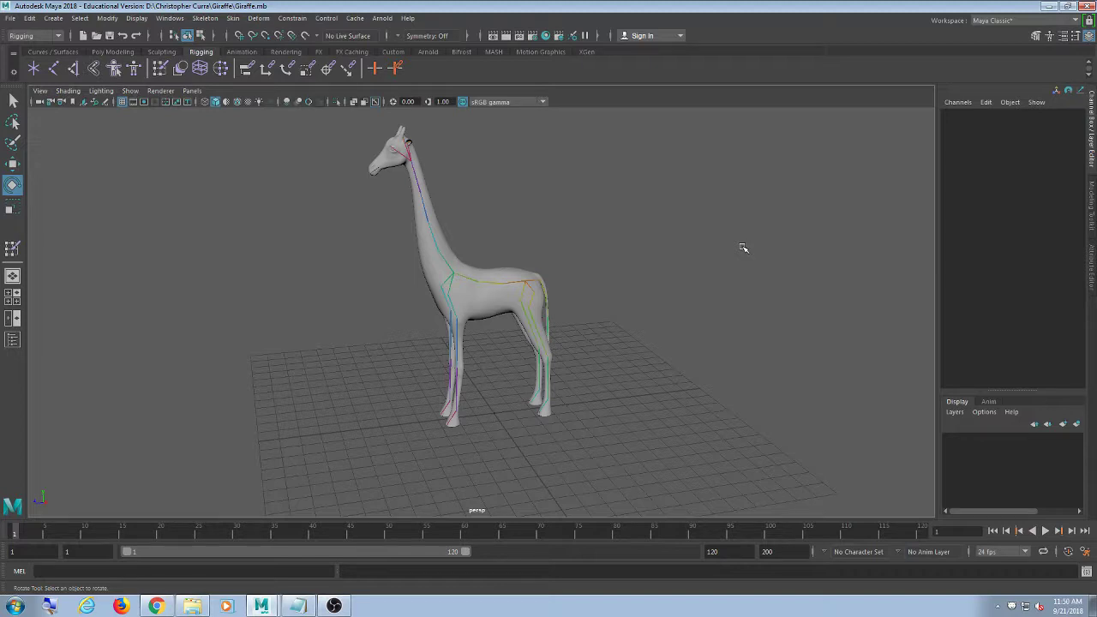
pyautogui.scroll(5, 598, 318)
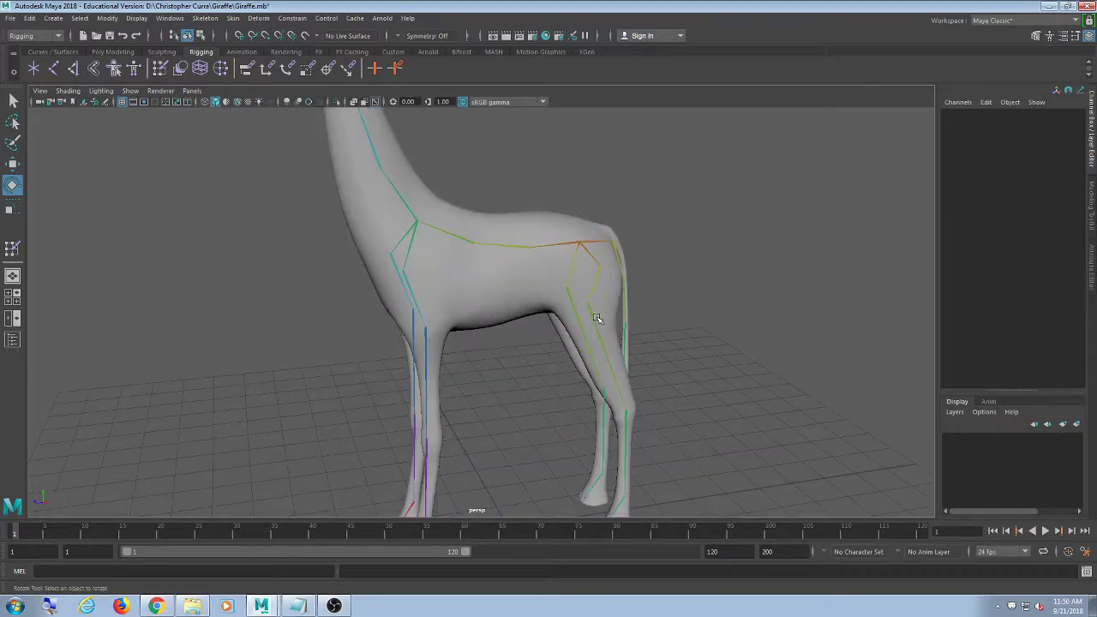
pyautogui.scroll(-3, 534, 300)
pyautogui.press('6')
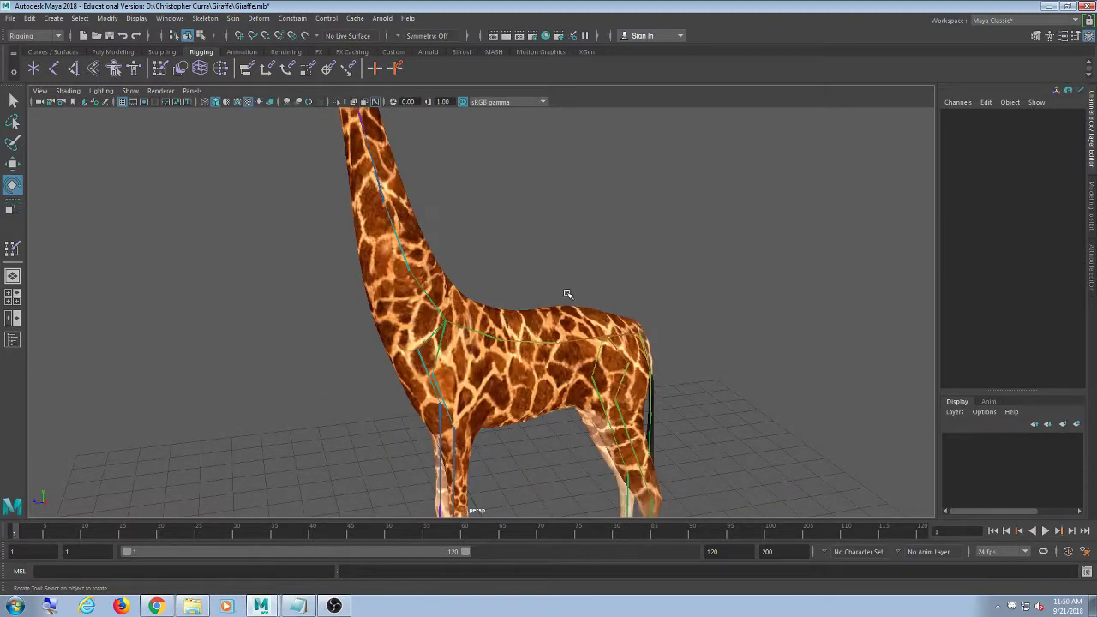
# Examine the textured giraffe and its skeleton from several angles, from the head down to the feet
pyautogui.scroll(-4, 589, 296)
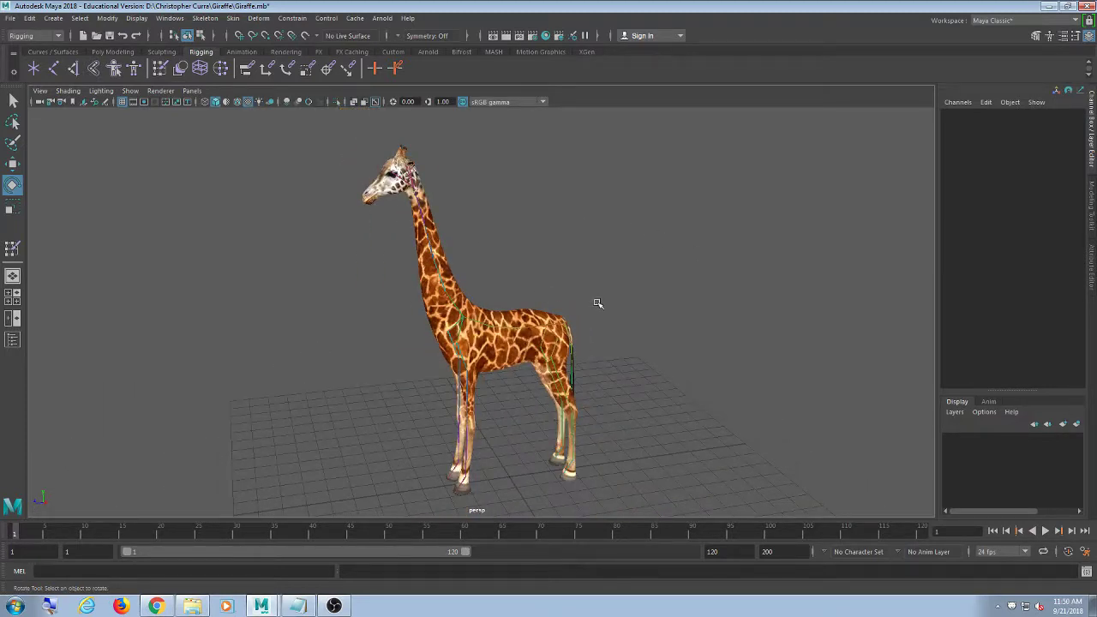
pyautogui.scroll(-5, 640, 314)
pyautogui.keyDown('alt'); pyautogui.moveTo(639, 314); pyautogui.dragTo(495, 279); pyautogui.keyUp('alt')
pyautogui.scroll(5, 459, 300)
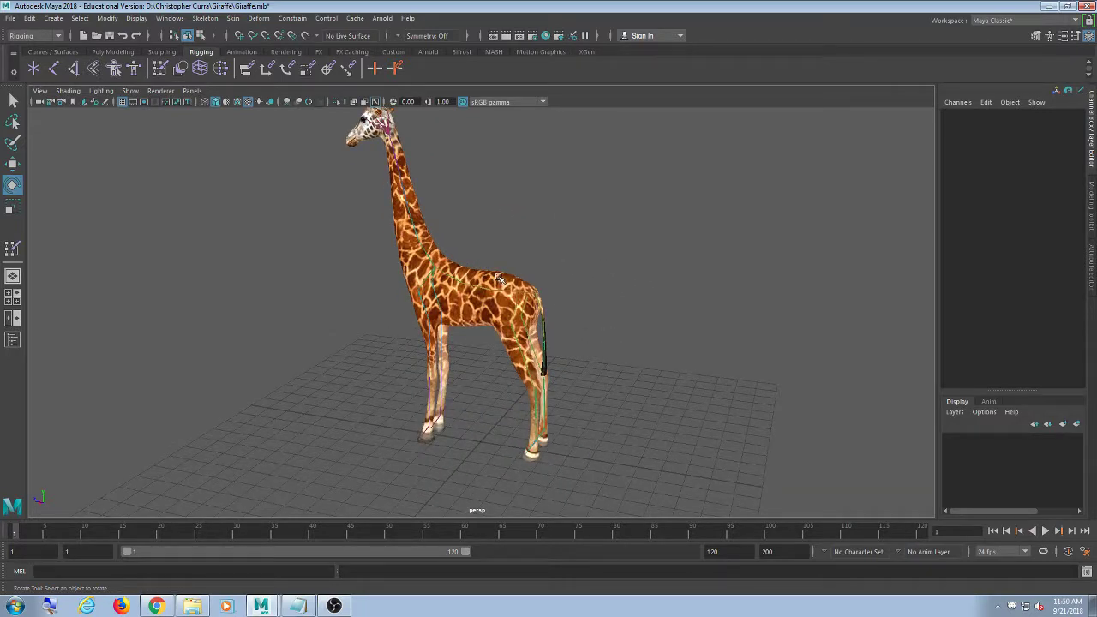
pyautogui.keyDown('alt'); pyautogui.moveTo(526, 313); pyautogui.dragTo(503, 367); pyautogui.keyUp('alt')
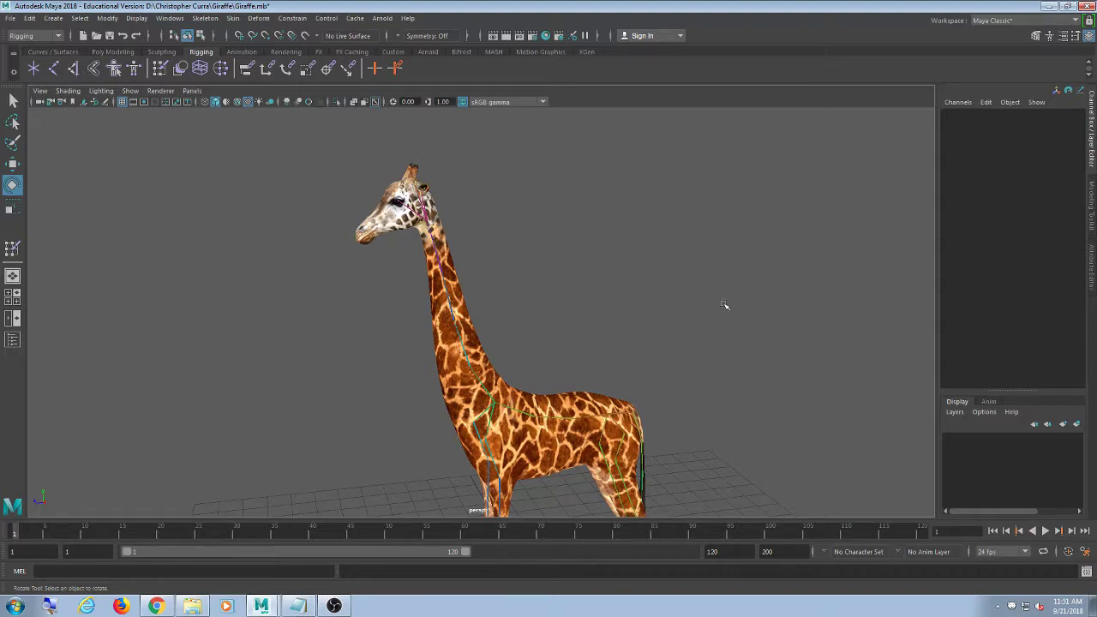
pyautogui.scroll(-5, 699, 305)
pyautogui.keyDown('alt'); pyautogui.moveTo(699, 314); pyautogui.dragTo(633, 345); pyautogui.keyUp('alt')
pyautogui.scroll(5, 632, 346)
pyautogui.keyDown('alt'); pyautogui.moveTo(633, 345); pyautogui.dragTo(573, 156, button='middle'); pyautogui.keyUp('alt')
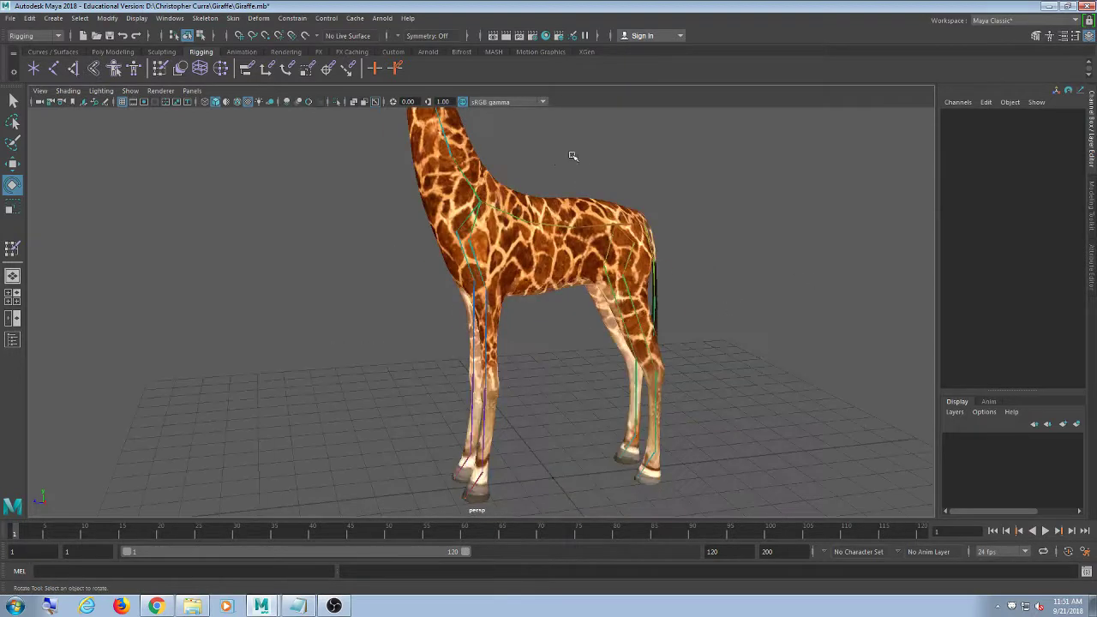
pyautogui.keyDown('alt'); pyautogui.moveTo(573, 156); pyautogui.dragTo(536, 309); pyautogui.keyUp('alt')
pyautogui.scroll(-5, 560, 303)
pyautogui.scroll(5, 572, 330)
pyautogui.scroll(-5, 573, 330)
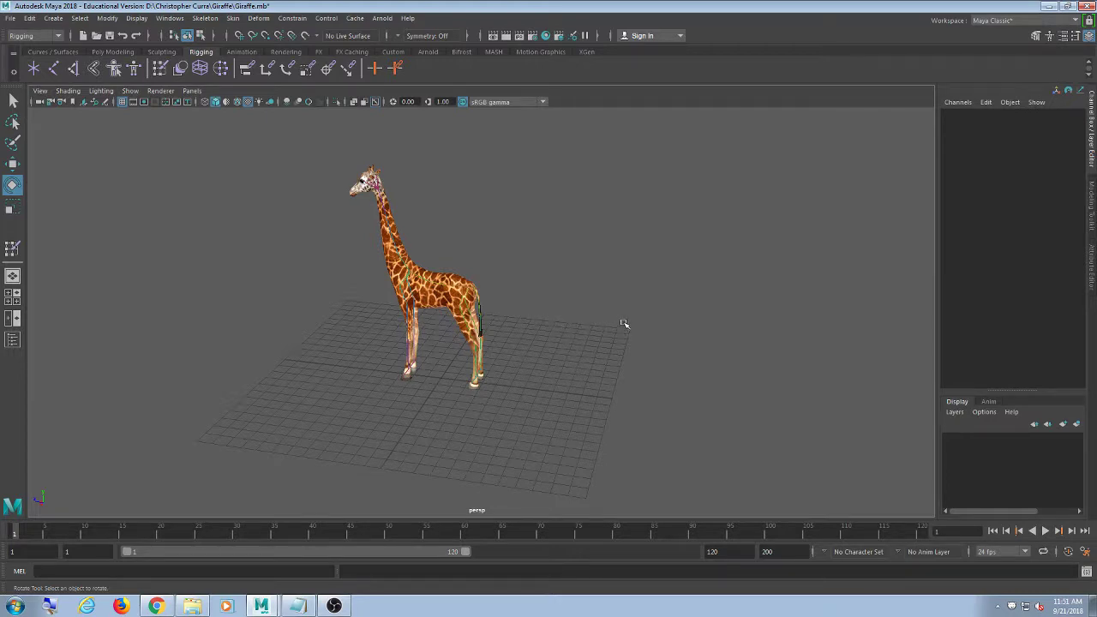
pyautogui.scroll(10, 588, 311)
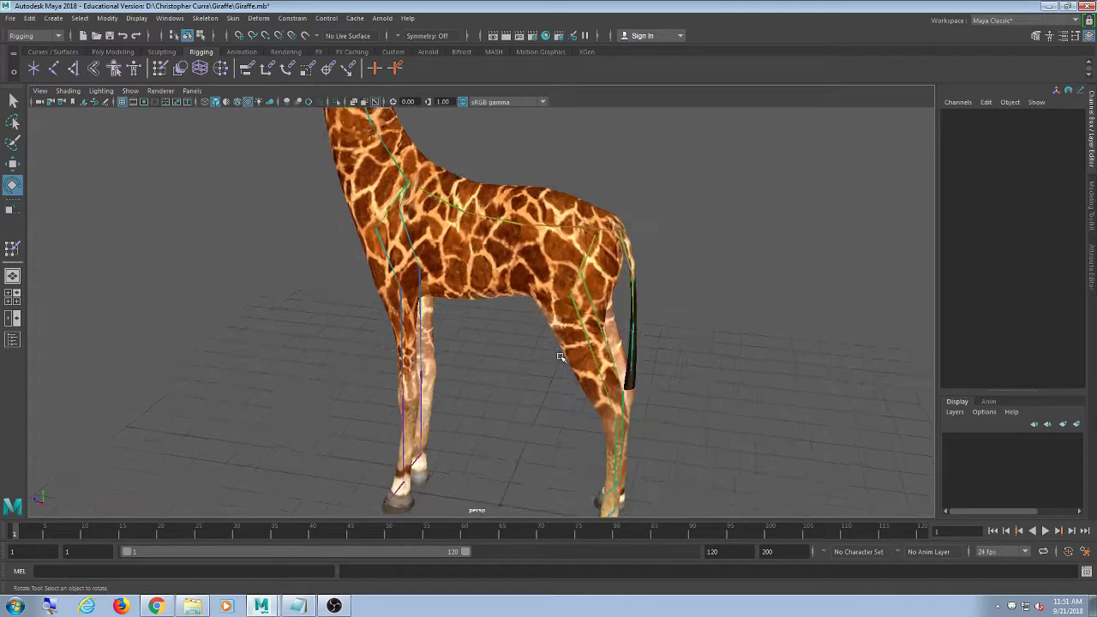
pyautogui.keyDown('alt'); pyautogui.moveTo(559, 357); pyautogui.dragTo(501, 310, button='middle'); pyautogui.keyUp('alt')
# Create a NURBS circle at the origin and scale it up uniformly beyond the giraffe's feet
pyautogui.click(53, 52)
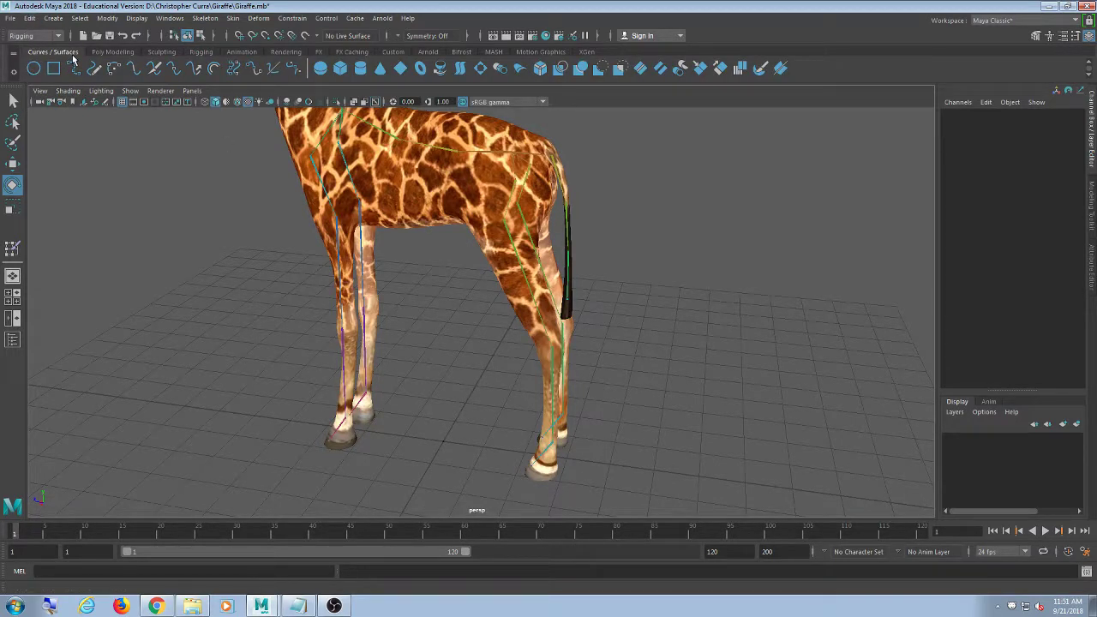
pyautogui.click(32, 68)
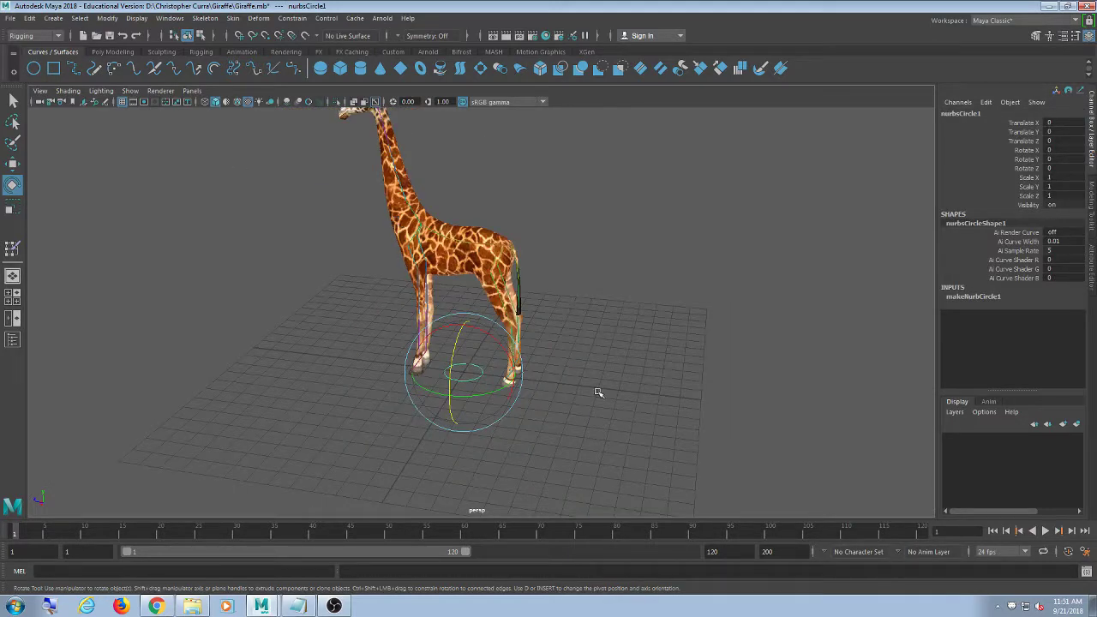
pyautogui.press('w')
pyautogui.press('e')
pyautogui.press('r')
pyautogui.moveTo(464, 374); pyautogui.dragTo(605, 306)
pyautogui.click(644, 358)
# Adjust the circle's uniform scale to about 3.73 so it fits closely around the giraffe's feet
pyautogui.keyDown('alt'); pyautogui.moveTo(561, 436); pyautogui.dragTo(554, 393, button='middle'); pyautogui.keyUp('alt')
pyautogui.scroll(5, 551, 393)
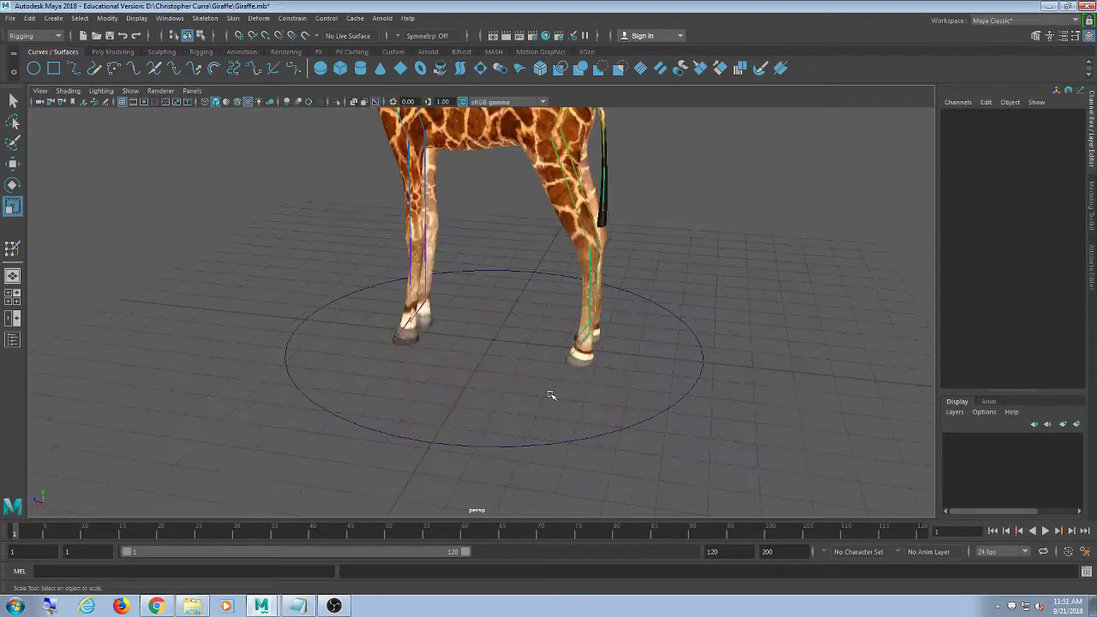
pyautogui.moveTo(621, 380); pyautogui.dragTo(669, 438)
pyautogui.moveTo(495, 340); pyautogui.dragTo(378, 346)
pyautogui.keyDown('alt'); pyautogui.moveTo(600, 317); pyautogui.dragTo(695, 362); pyautogui.keyUp('alt')
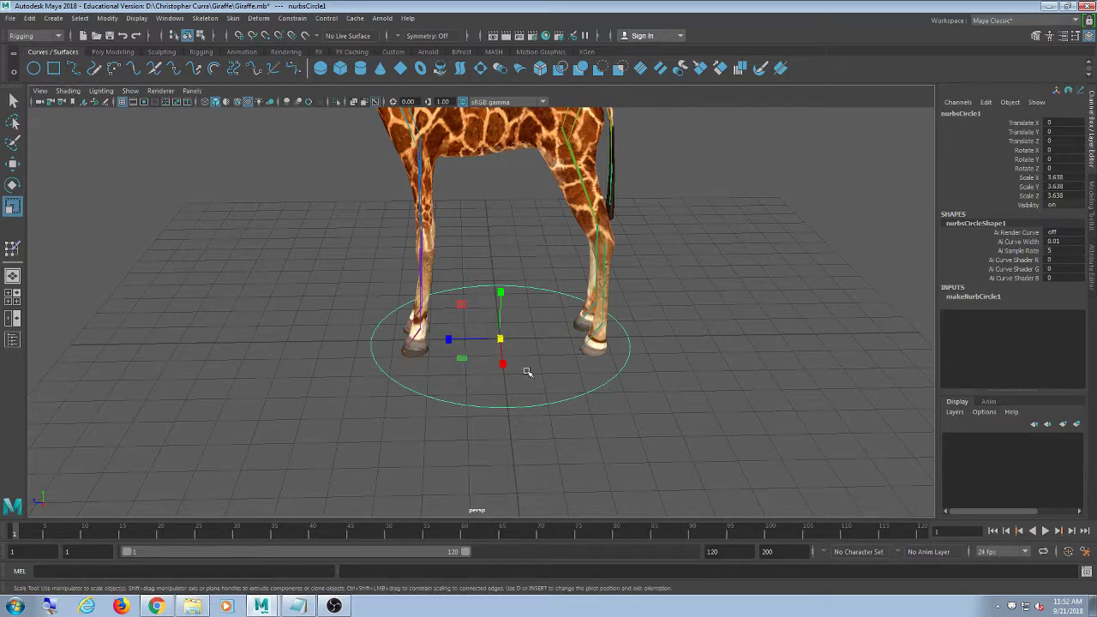
pyautogui.moveTo(501, 342); pyautogui.dragTo(506, 343)
pyautogui.click(600, 308)
# Select the root joint at the centre of the circle on the ground and check its placement
pyautogui.scroll(-5, 637, 306)
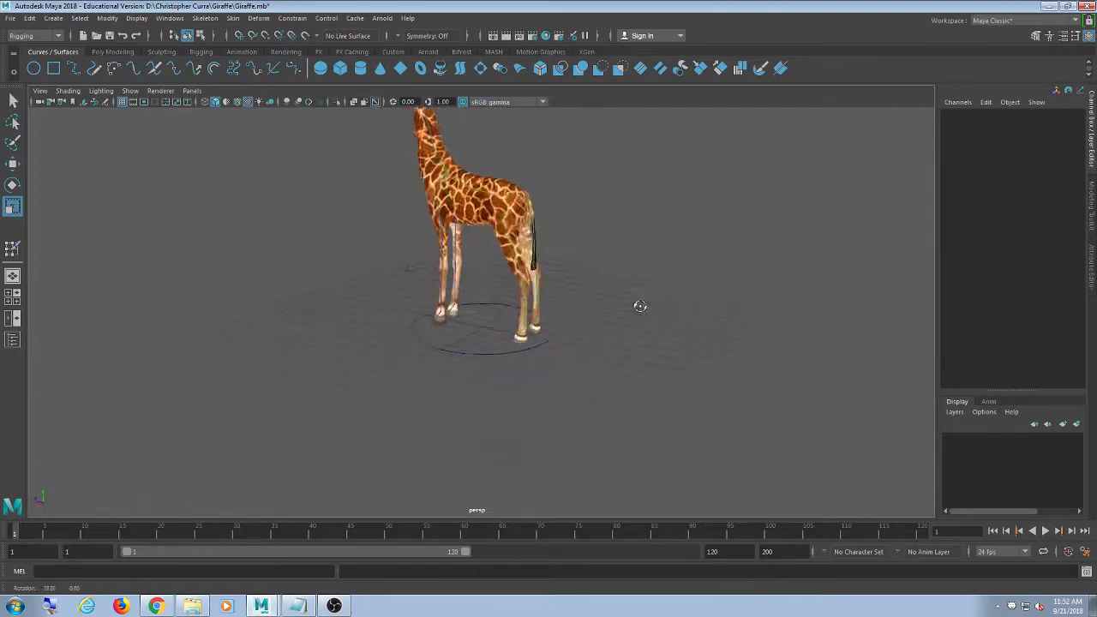
pyautogui.moveTo(637, 306)
pyautogui.keyDown('alt'); pyautogui.mouseDown()
pyautogui.moveTo(678, 308)
pyautogui.moveTo(623, 320)
pyautogui.mouseUp(); pyautogui.keyUp('alt')
pyautogui.scroll(3, 630, 310)
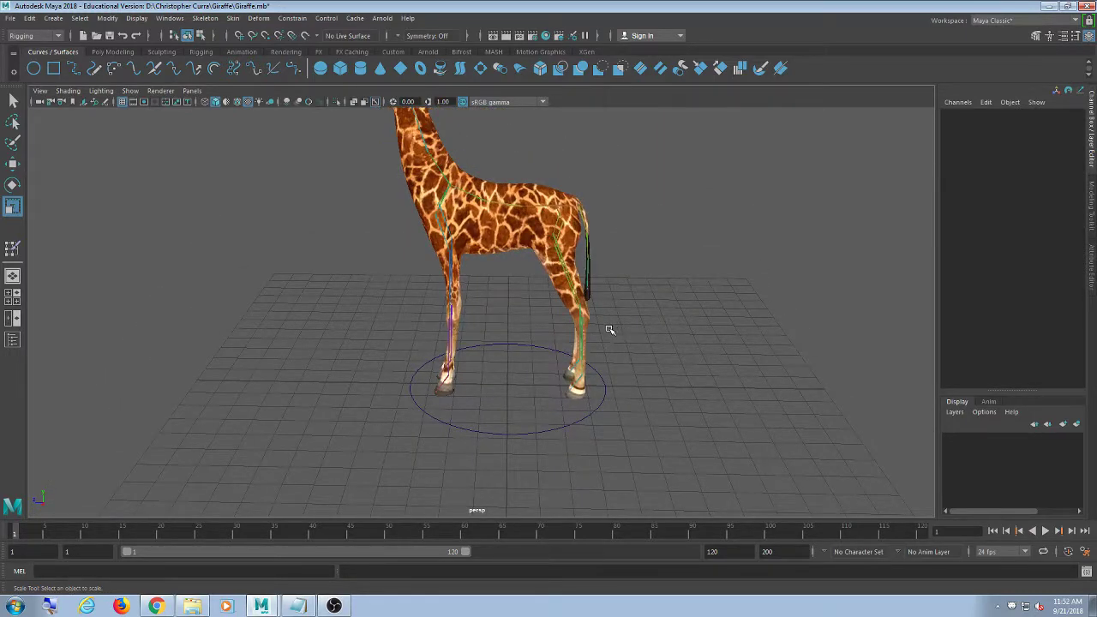
pyautogui.keyDown('alt'); pyautogui.moveTo(612, 334); pyautogui.dragTo(612, 360); pyautogui.keyUp('alt')
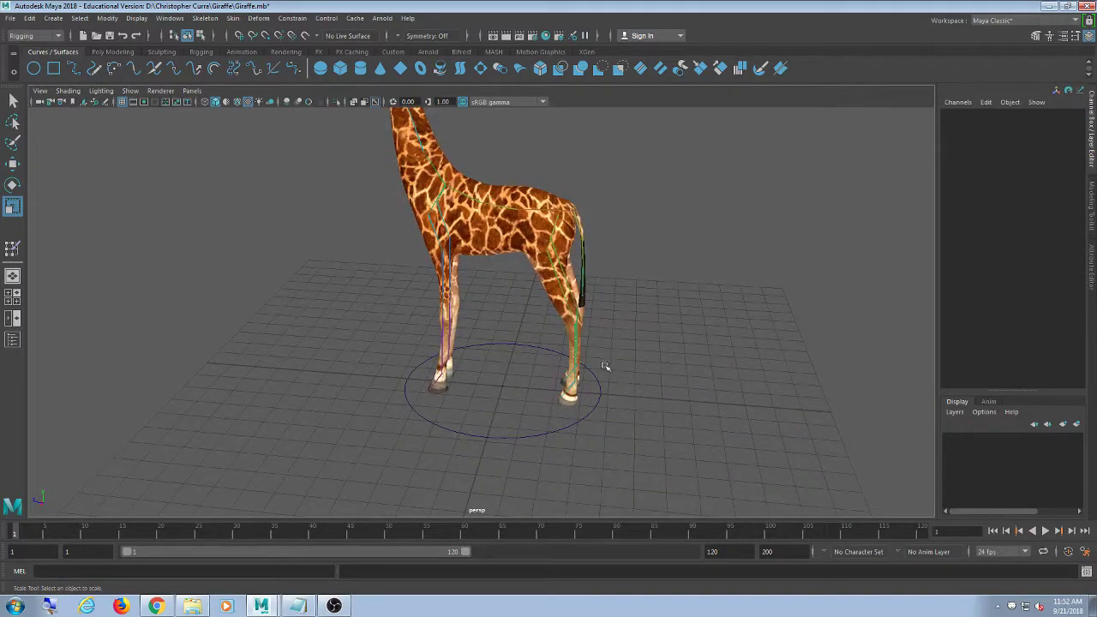
pyautogui.scroll(8, 563, 453)
pyautogui.moveTo(579, 180); pyautogui.dragTo(508, 283)
pyautogui.scroll(-5, 634, 233)
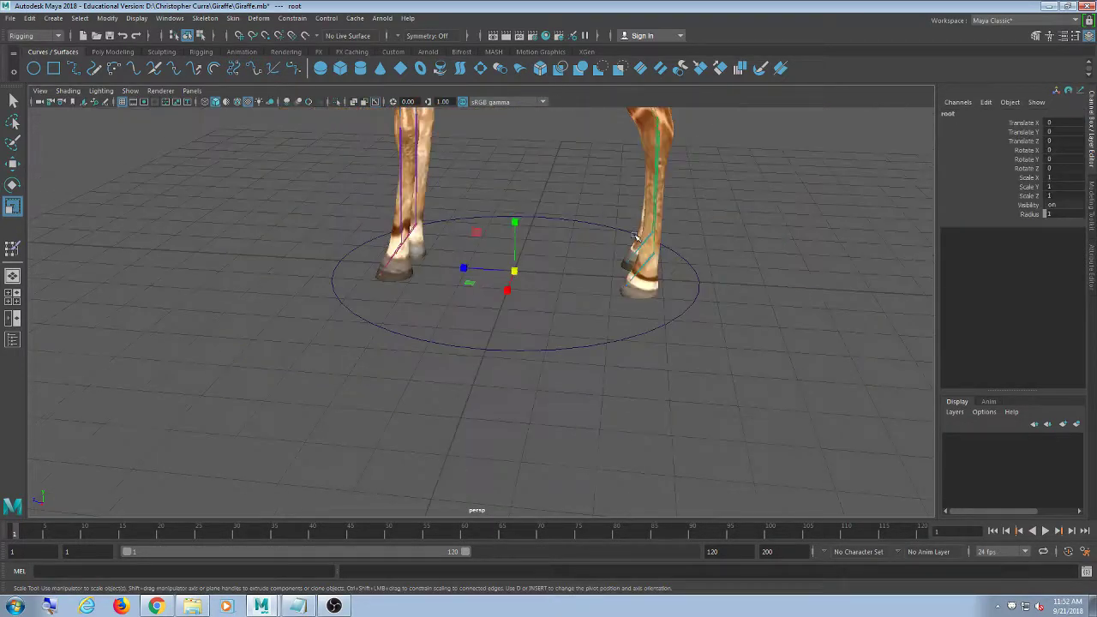
pyautogui.click(553, 418)
pyautogui.scroll(6, 546, 318)
pyautogui.moveTo(567, 210); pyautogui.dragTo(497, 272)
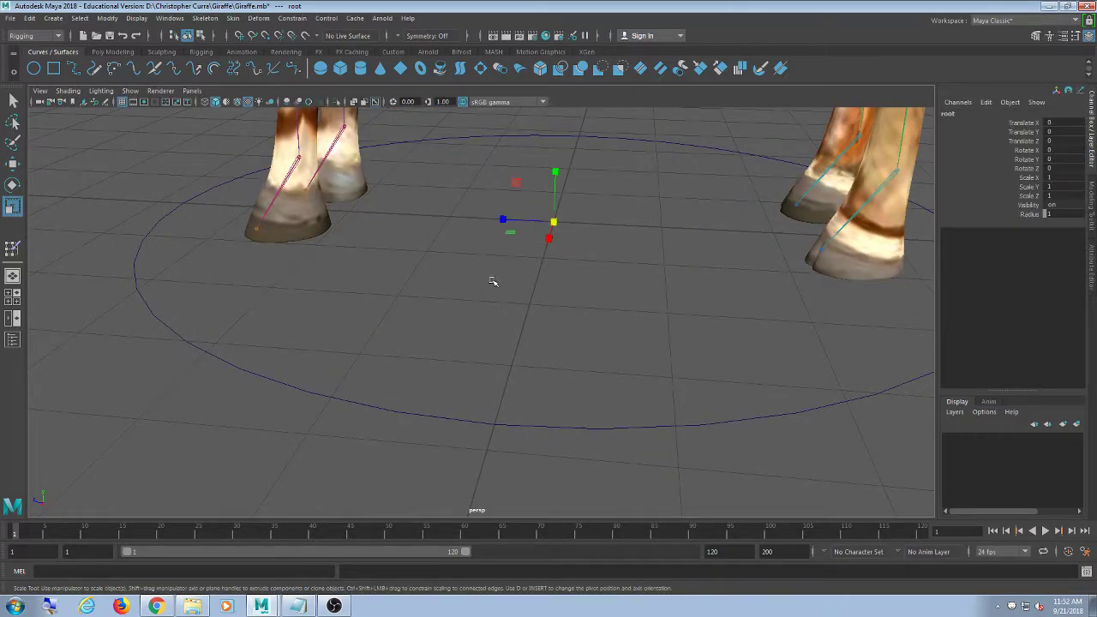
pyautogui.scroll(-5, 549, 336)
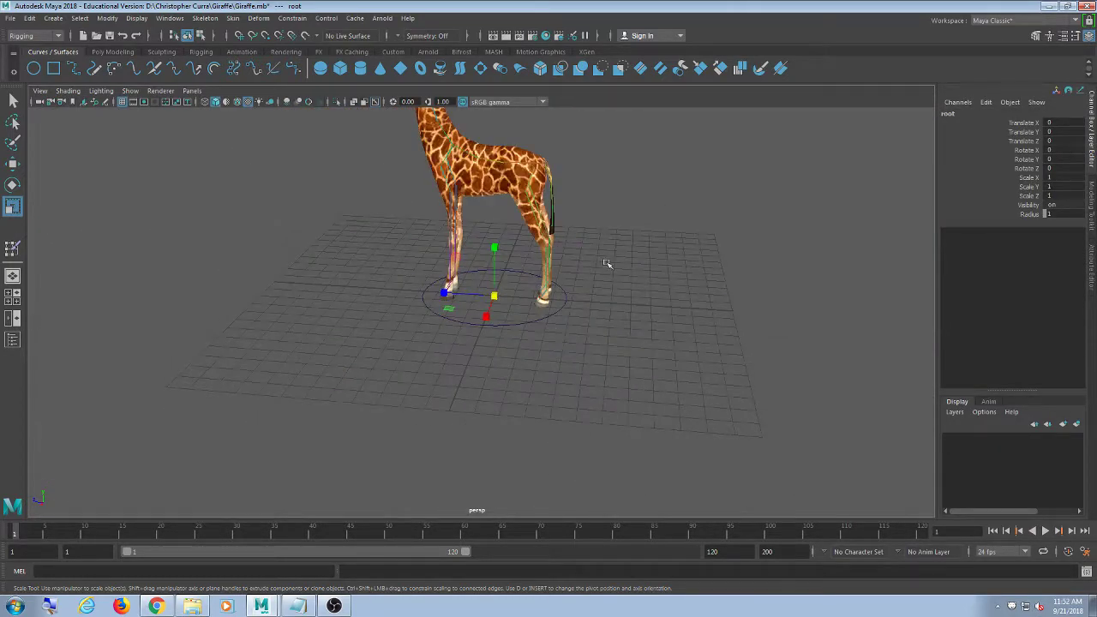
# Inspect the separate root joint up close between the hooves, deselecting and reselecting it
pyautogui.scroll(5, 624, 326)
pyautogui.scroll(-5, 617, 347)
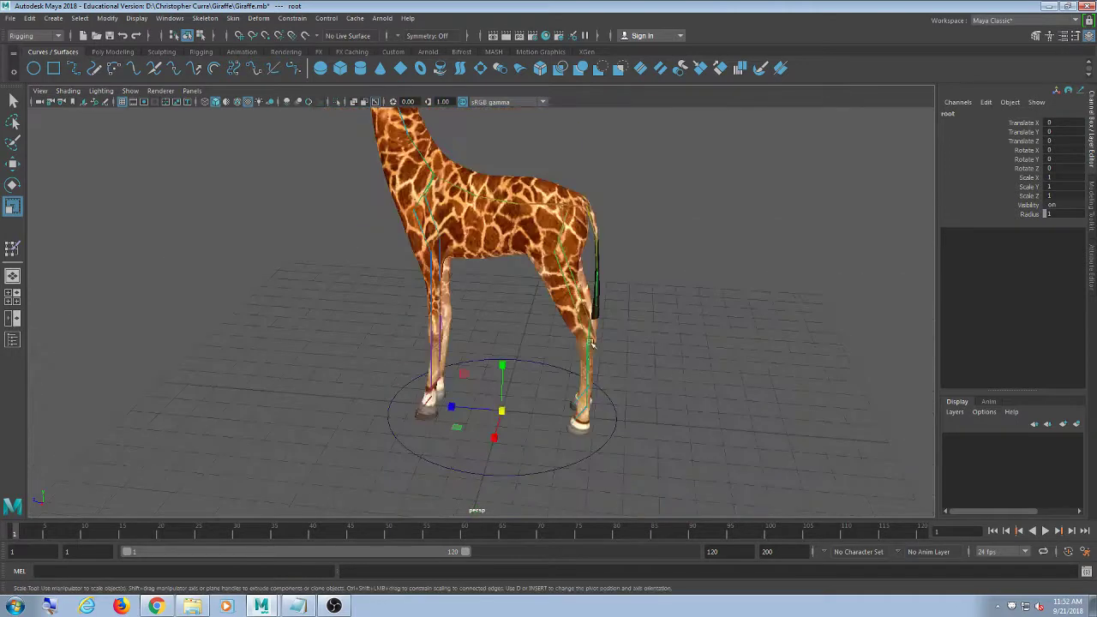
pyautogui.keyDown('alt'); pyautogui.moveTo(576, 497); pyautogui.dragTo(578, 363, button='middle'); pyautogui.keyUp('alt')
pyautogui.scroll(7, 580, 331)
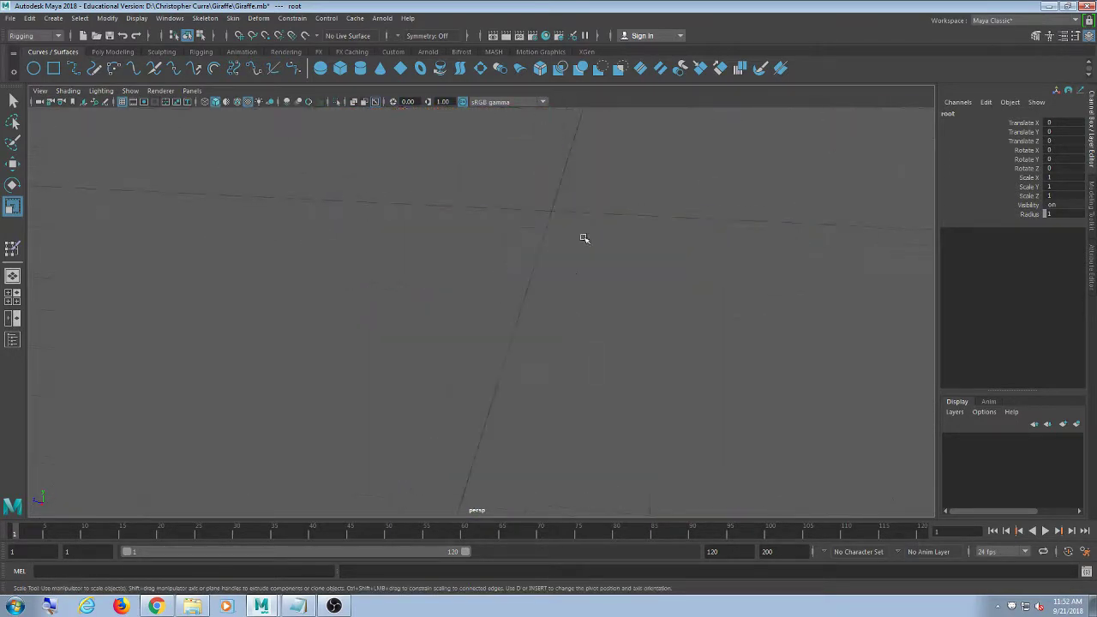
pyautogui.keyDown('alt'); pyautogui.moveTo(583, 238); pyautogui.dragTo(563, 434, button='middle'); pyautogui.keyUp('alt')
pyautogui.click(653, 364)
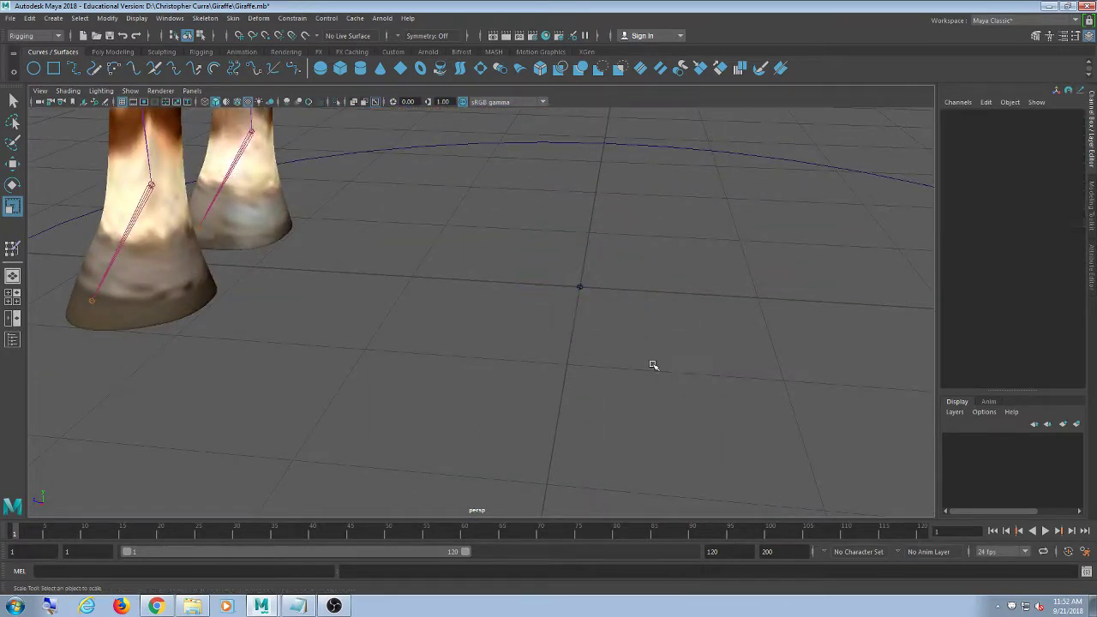
pyautogui.moveTo(624, 209); pyautogui.dragTo(580, 345)
pyautogui.click(651, 374)
pyautogui.moveTo(668, 274); pyautogui.dragTo(446, 403)
pyautogui.click(611, 388)
# Try to parent the root joint under the hip joint, and undo the parenting
pyautogui.keyDown('alt'); pyautogui.moveTo(529, 375); pyautogui.dragTo(300, 369, button='right'); pyautogui.keyUp('alt')
pyautogui.keyDown('alt'); pyautogui.moveTo(522, 289); pyautogui.dragTo(523, 374, button='middle'); pyautogui.keyUp('alt')
pyautogui.click(499, 378)
pyautogui.keyDown('shift'); pyautogui.click(557, 193); pyautogui.keyUp('shift')
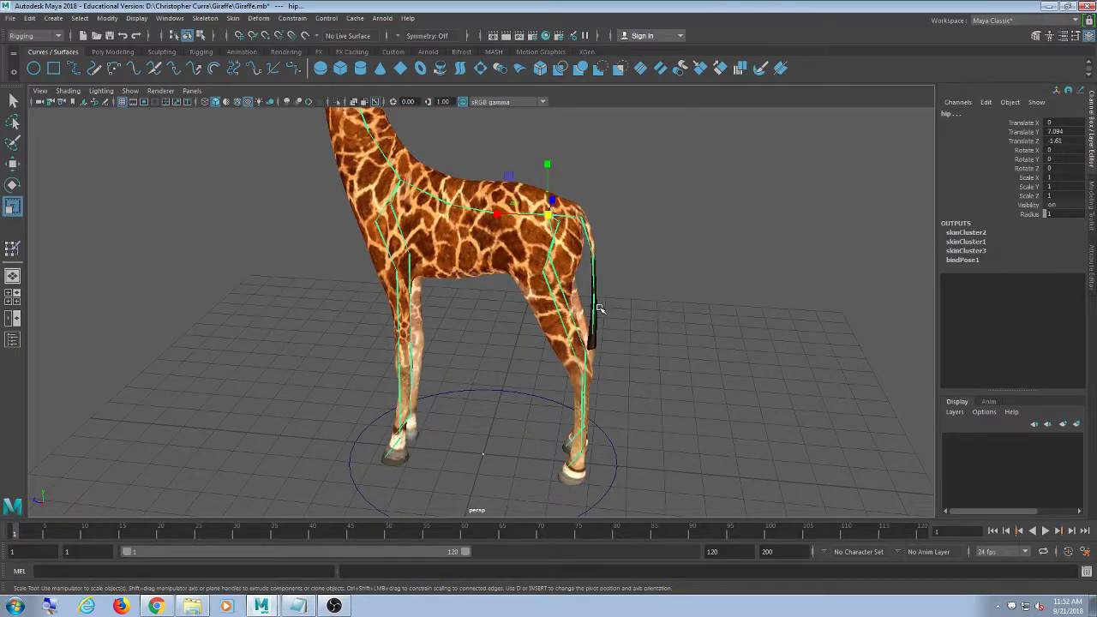
pyautogui.press('p')
pyautogui.click(748, 375)
pyautogui.keyDown('alt'); pyautogui.moveTo(611, 431); pyautogui.dragTo(609, 391, button='middle'); pyautogui.keyUp('alt')
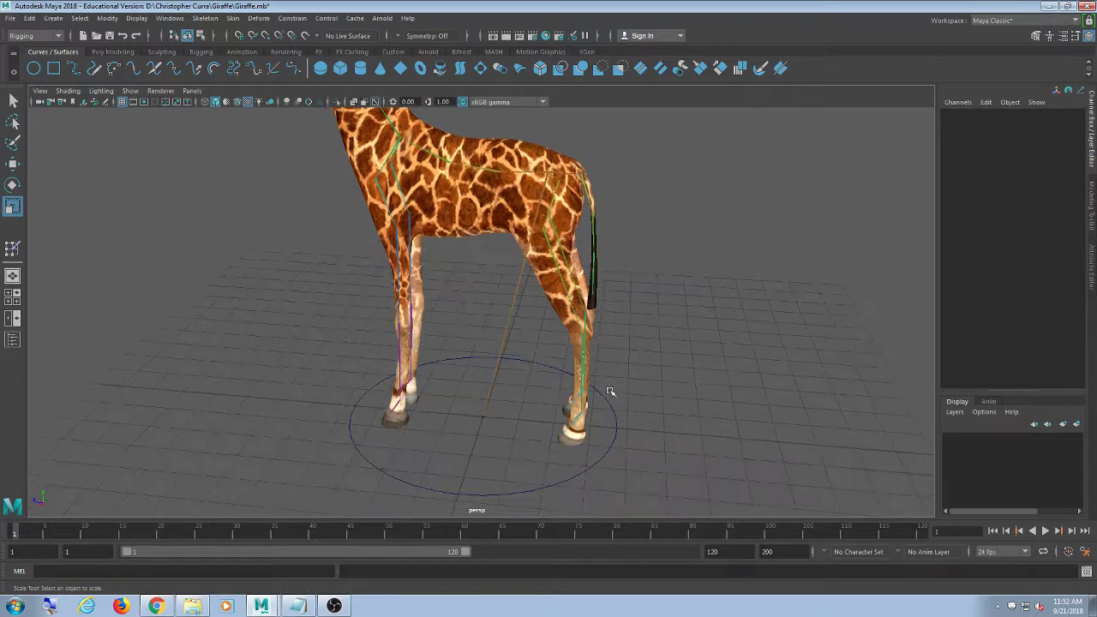
pyautogui.hotkey('ctrl', 'z')
pyautogui.hotkey('ctrl', 'z')
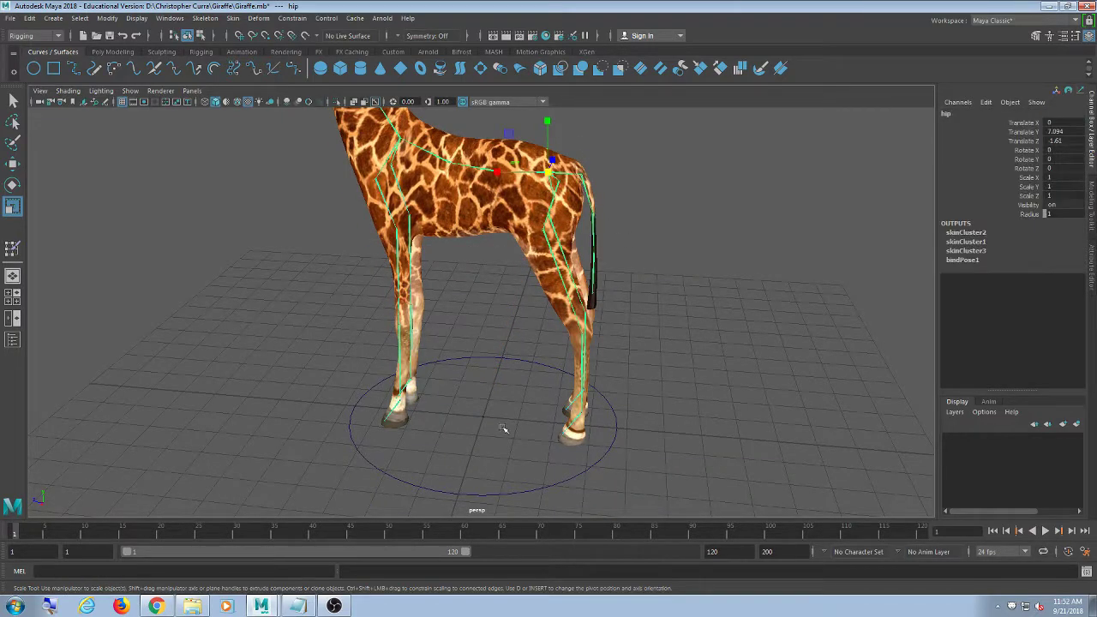
# Parent the hip joint under the root joint at the centre of the circle
pyautogui.click(465, 423)
pyautogui.press('p')
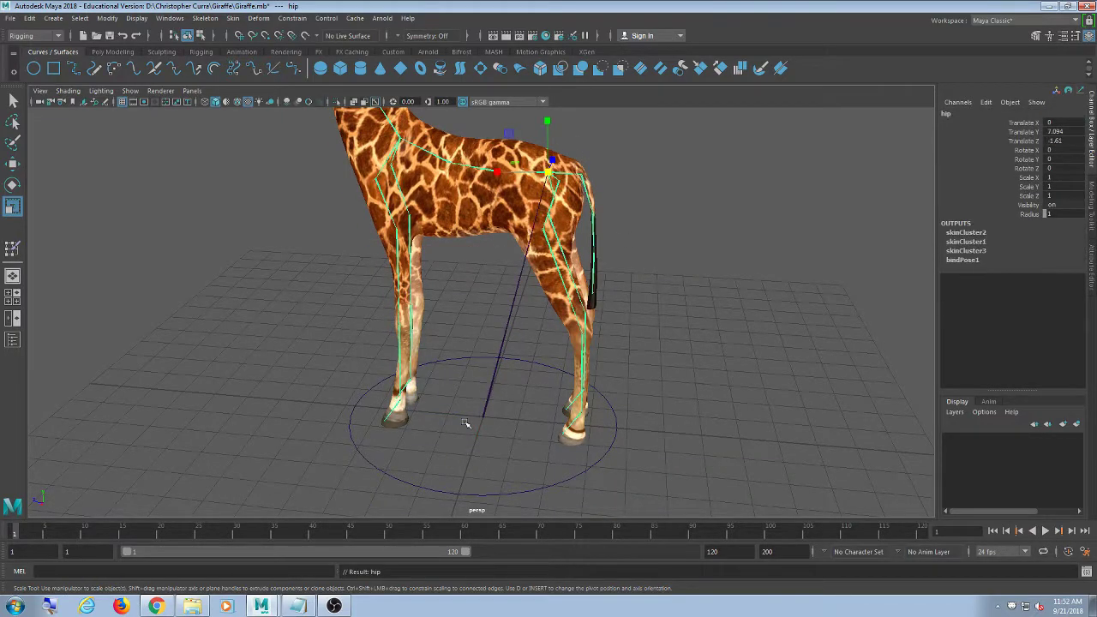
pyautogui.click(661, 366)
# Select the root joint to check that the giraffe's whole skeleton is included in its hierarchy
pyautogui.keyDown('alt'); pyautogui.moveTo(561, 391); pyautogui.dragTo(581, 393); pyautogui.keyUp('alt')
pyautogui.click(480, 430)
pyautogui.keyDown('alt'); pyautogui.moveTo(480, 430); pyautogui.dragTo(600, 403); pyautogui.keyUp('alt')
pyautogui.click(695, 392)
pyautogui.click(505, 447)
pyautogui.scroll(-3, 583, 451)
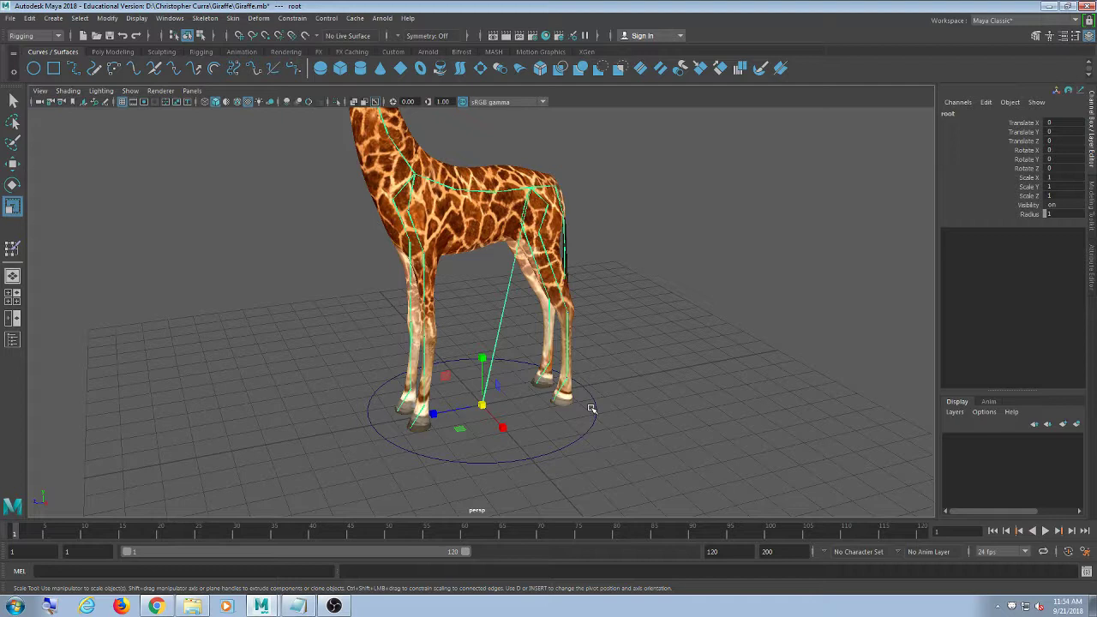
pyautogui.click(718, 318)
pyautogui.keyDown('alt'); pyautogui.moveTo(717, 318); pyautogui.dragTo(678, 326); pyautogui.keyUp('alt')
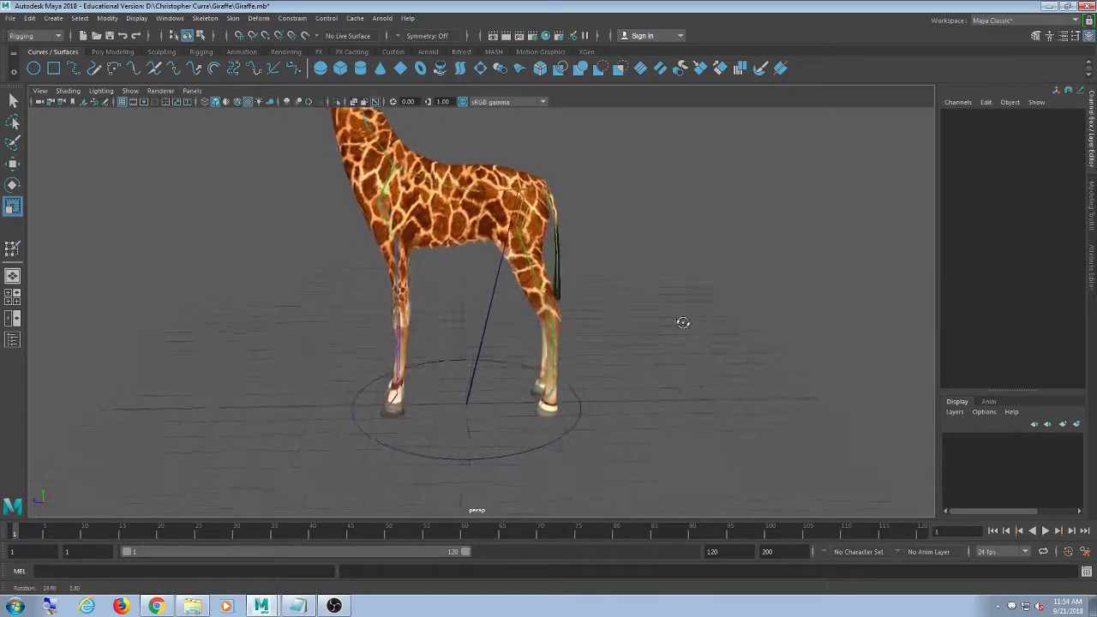
# Test moving the root joint with the Move tool and undo the move
pyautogui.click(483, 347)
pyautogui.press('w')
pyautogui.moveTo(467, 403); pyautogui.dragTo(480, 360)
pyautogui.hotkey('ctrl', 'z')
pyautogui.click(685, 322)
# Select the NURBS circle around the feet and inspect it together with the giraffe
pyautogui.keyDown('alt'); pyautogui.moveTo(685, 323); pyautogui.dragTo(676, 360); pyautogui.keyUp('alt')
pyautogui.click(517, 391)
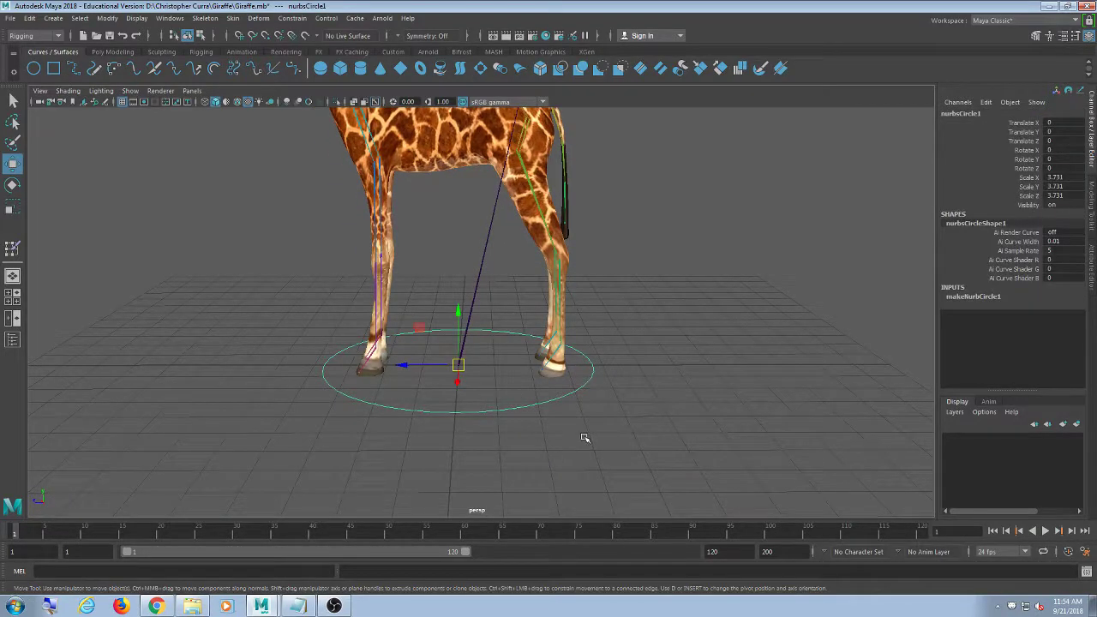
pyautogui.keyDown('alt'); pyautogui.moveTo(583, 438); pyautogui.dragTo(577, 440); pyautogui.keyUp('alt')
pyautogui.scroll(-4, 608, 437)
pyautogui.scroll(6, 610, 441)
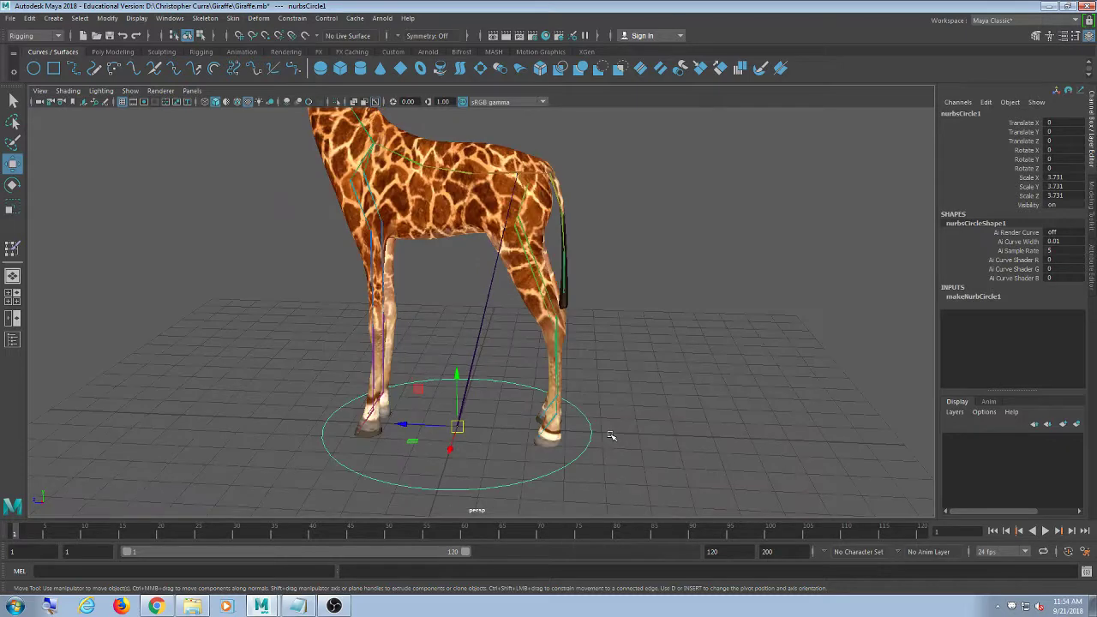
pyautogui.scroll(-3, 610, 436)
pyautogui.click(635, 348)
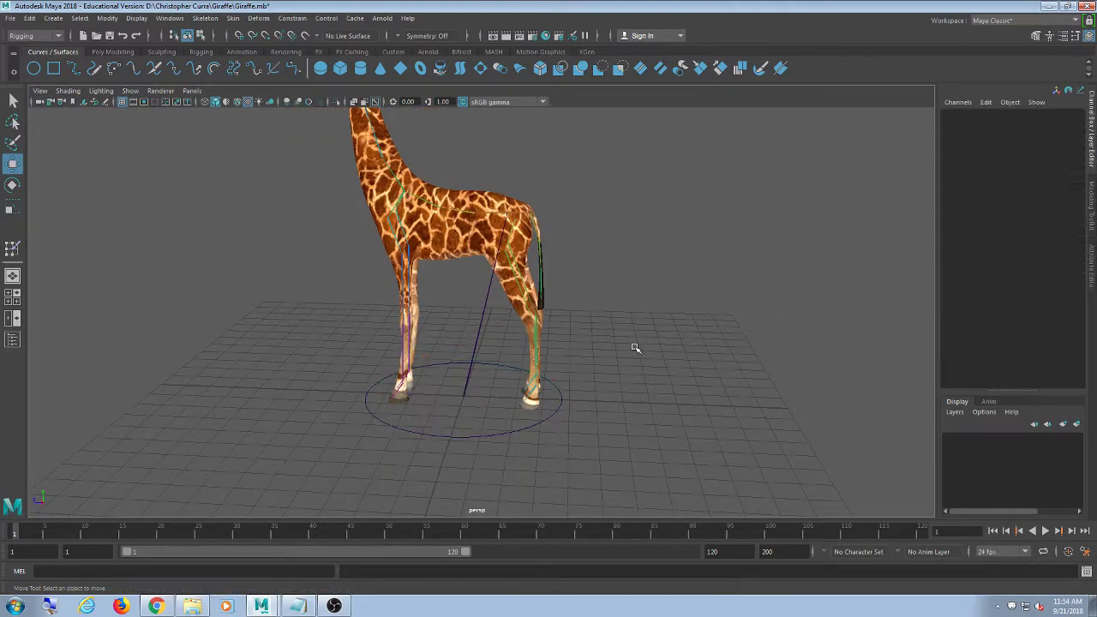
# Examine the legs, circle and root-to-hip bone from several angles, and select the giraffe mesh
pyautogui.scroll(4, 580, 374)
pyautogui.scroll(-2, 583, 375)
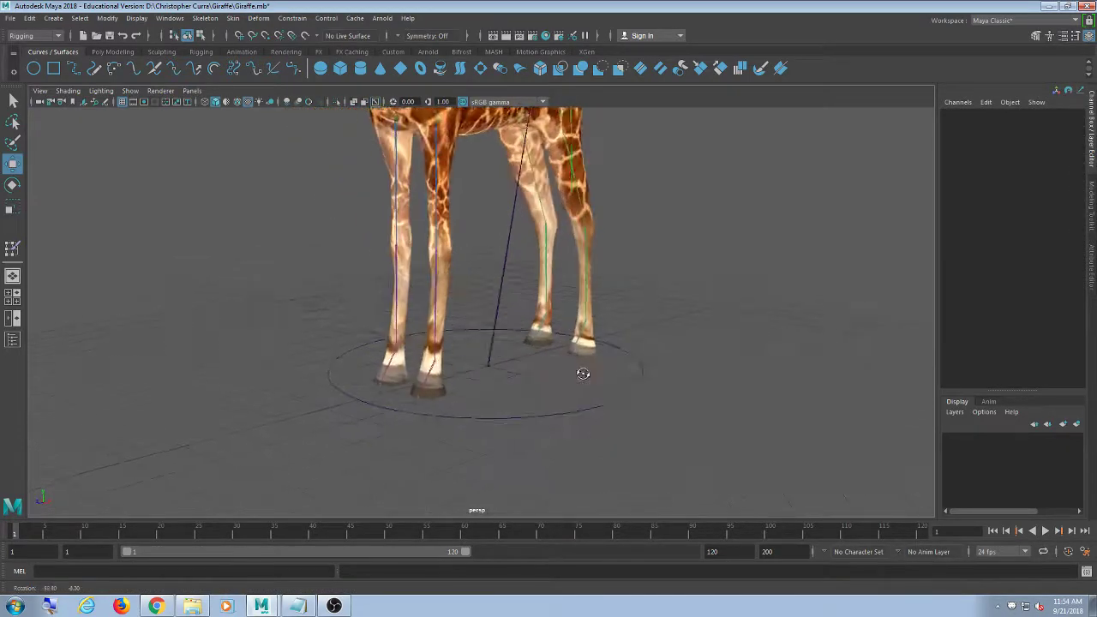
pyautogui.scroll(3, 517, 380)
pyautogui.scroll(2, 515, 390)
pyautogui.scroll(-3, 533, 385)
pyautogui.scroll(4, 526, 386)
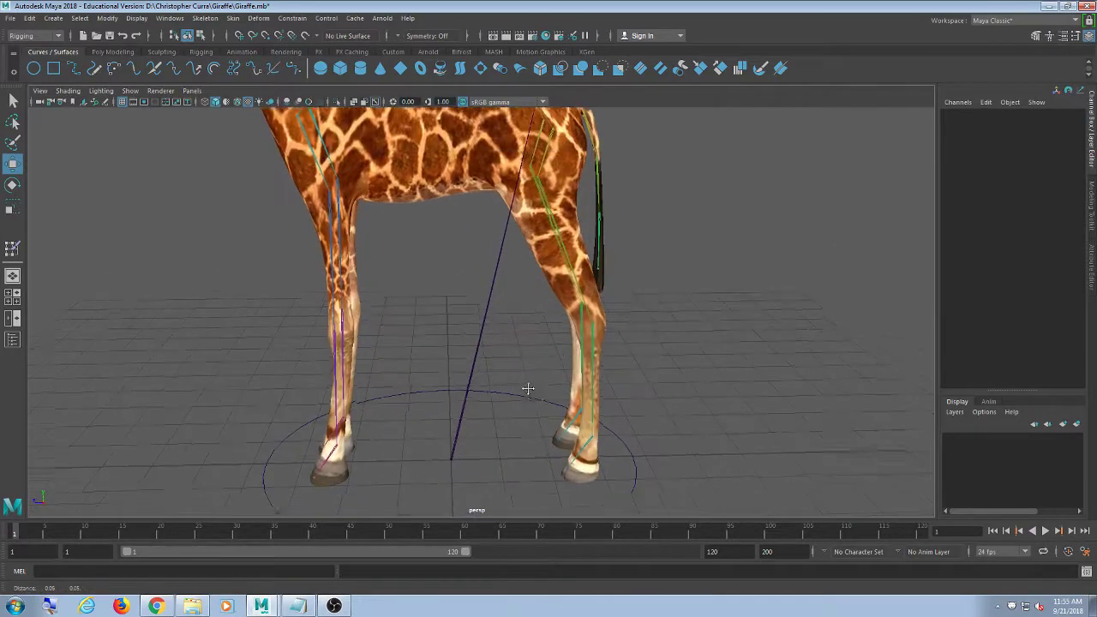
pyautogui.scroll(-2, 530, 403)
pyautogui.click(485, 194)
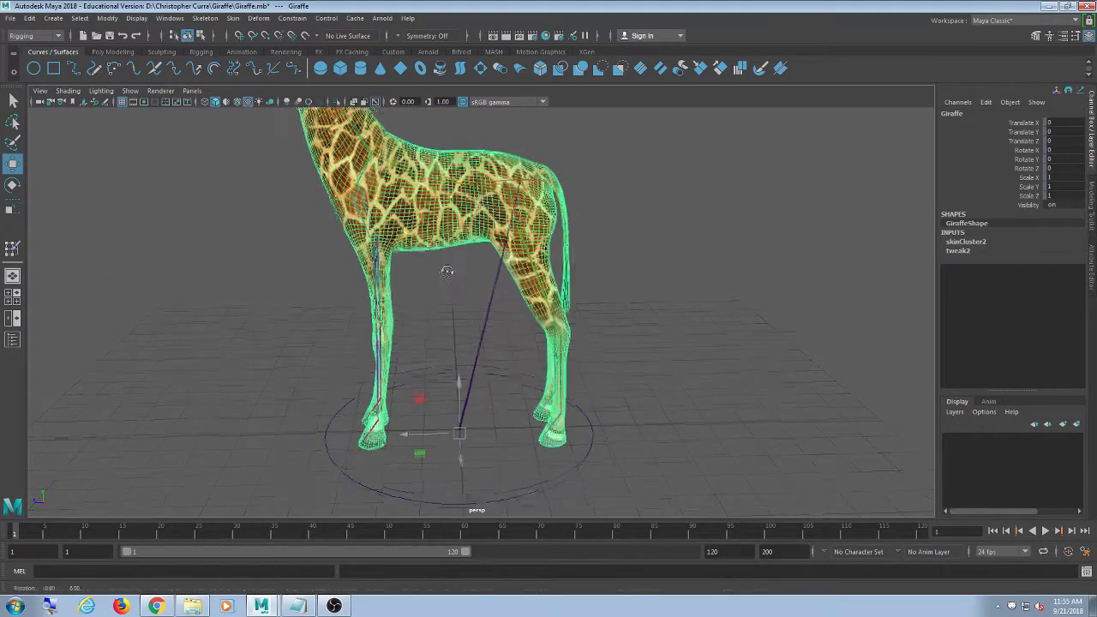
# Inspect the root joint's hierarchy and how the skeleton, giraffe body and ground circle line up, close up and at full height
pyautogui.click(657, 265)
pyautogui.click(481, 405)
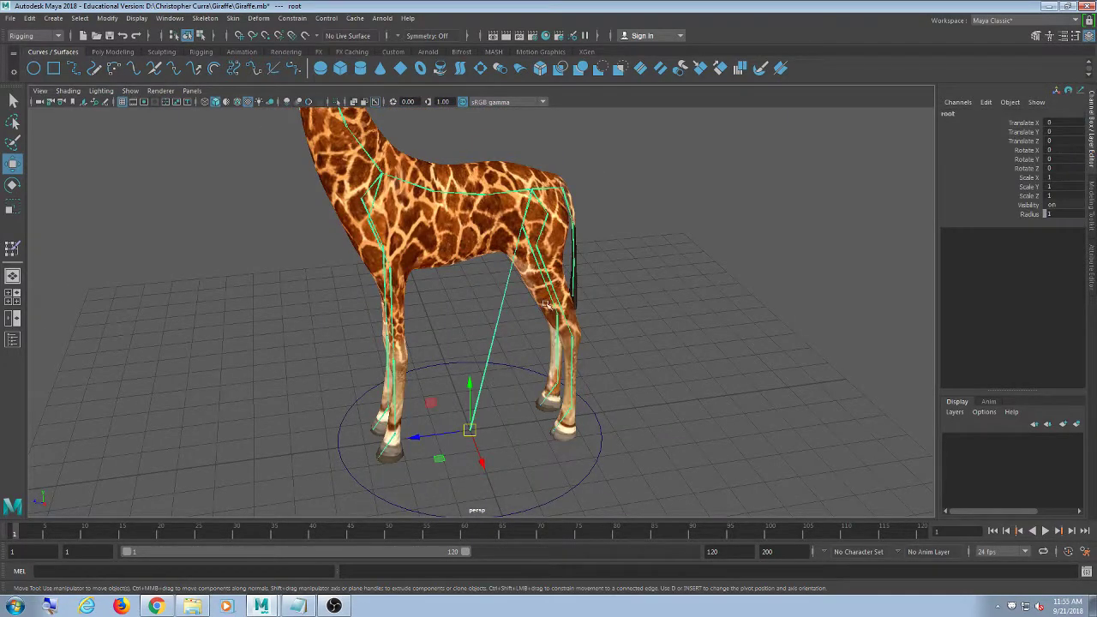
pyautogui.click(516, 282)
pyautogui.click(520, 327)
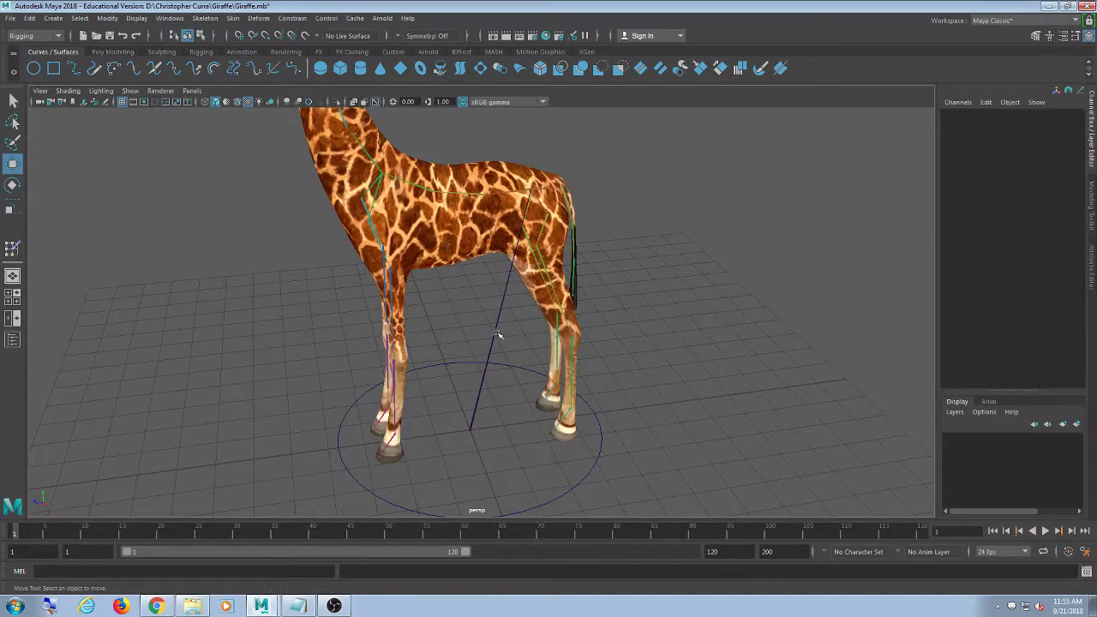
pyautogui.keyDown('alt'); pyautogui.moveTo(538, 334); pyautogui.dragTo(544, 315); pyautogui.keyUp('alt')
pyautogui.keyDown('alt'); pyautogui.moveTo(567, 398); pyautogui.dragTo(515, 390); pyautogui.keyUp('alt')
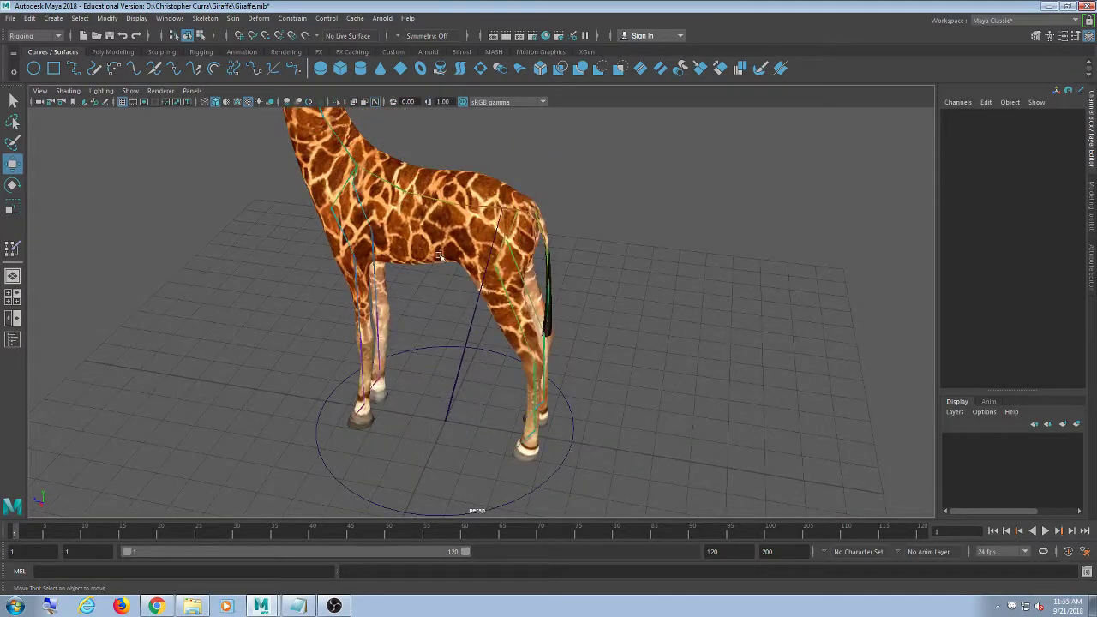
pyautogui.click(438, 256)
pyautogui.click(627, 409)
pyautogui.scroll(5, 508, 401)
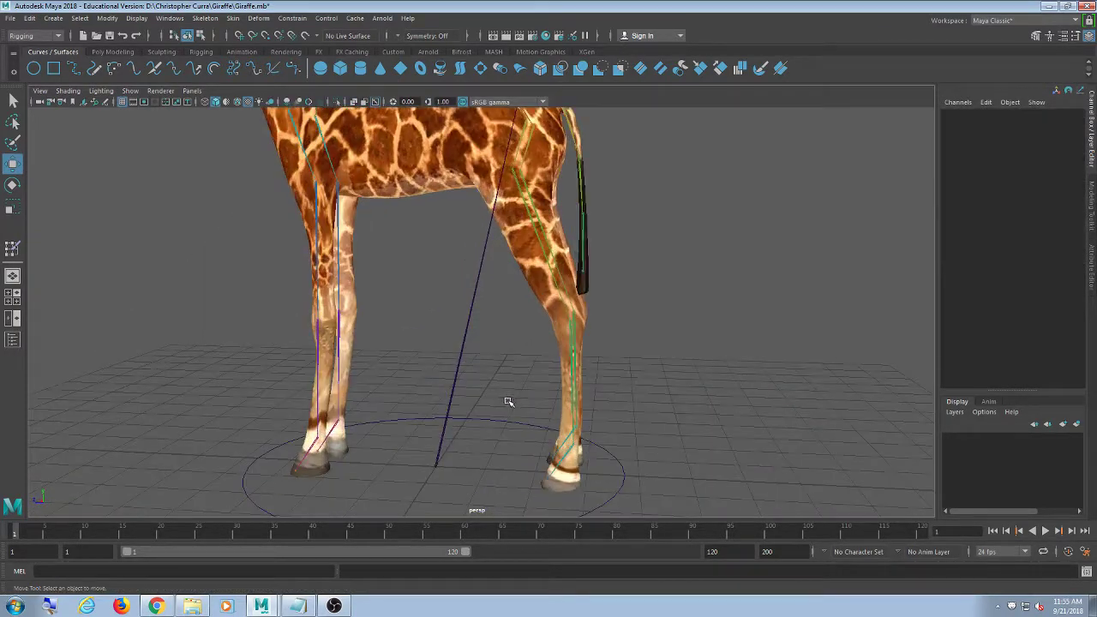
pyautogui.scroll(-1, 508, 402)
pyautogui.scroll(-3, 510, 394)
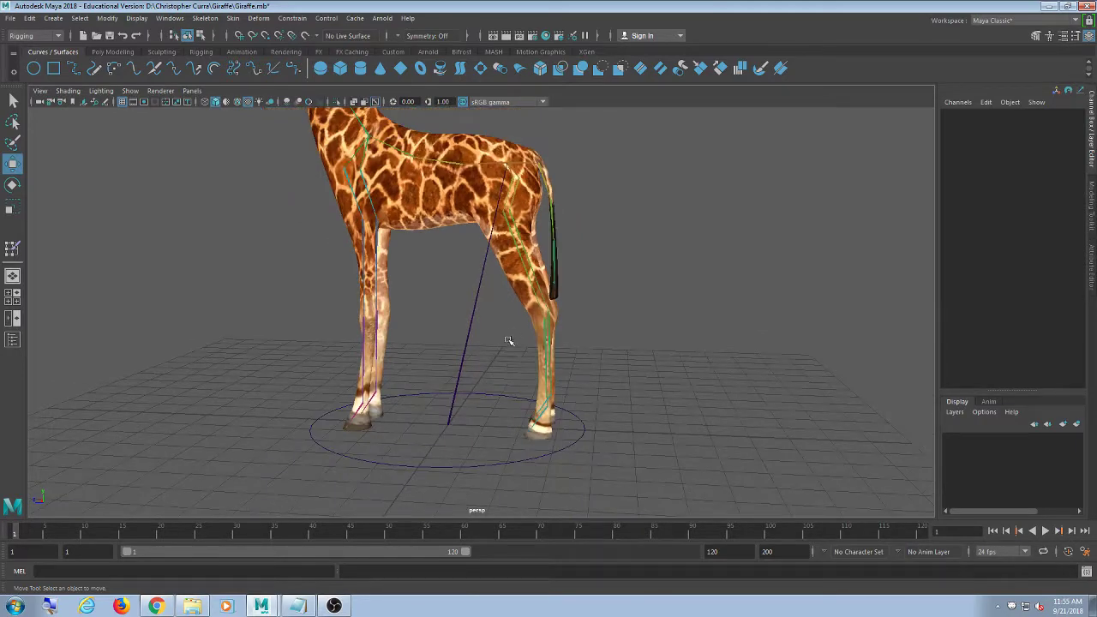
pyautogui.keyDown('alt'); pyautogui.moveTo(508, 341); pyautogui.dragTo(507, 374); pyautogui.keyUp('alt')
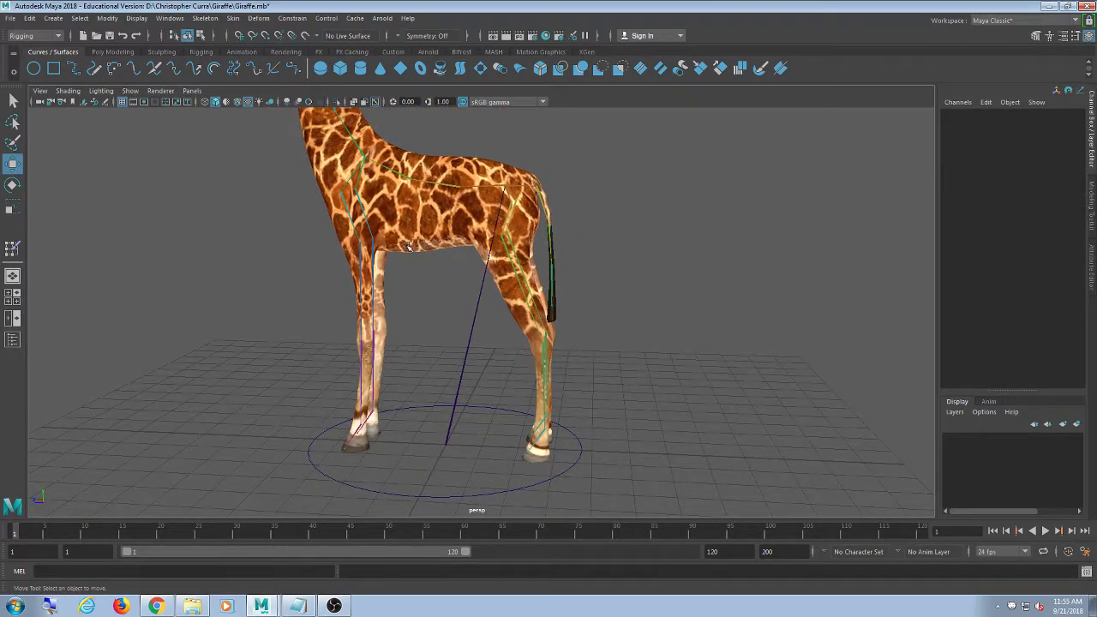
pyautogui.scroll(-3, 485, 234)
pyautogui.keyDown('alt'); pyautogui.moveTo(481, 190); pyautogui.dragTo(476, 249, button='middle'); pyautogui.keyUp('alt')
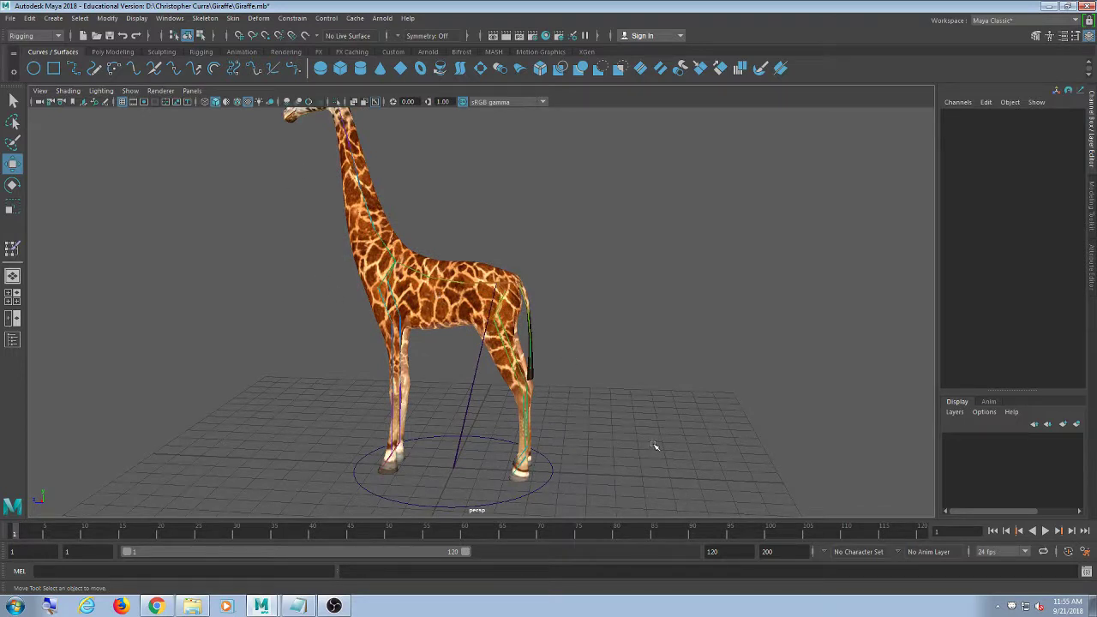
pyautogui.scroll(4, 574, 380)
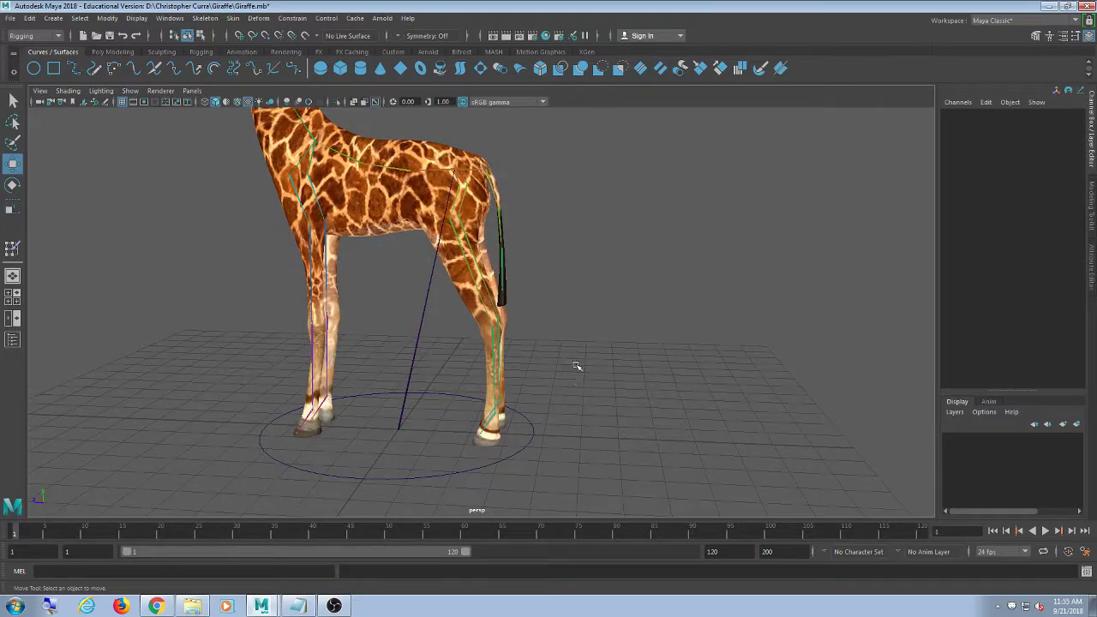
pyautogui.keyDown('alt'); pyautogui.moveTo(506, 336); pyautogui.dragTo(501, 348); pyautogui.keyUp('alt')
pyautogui.press('[')
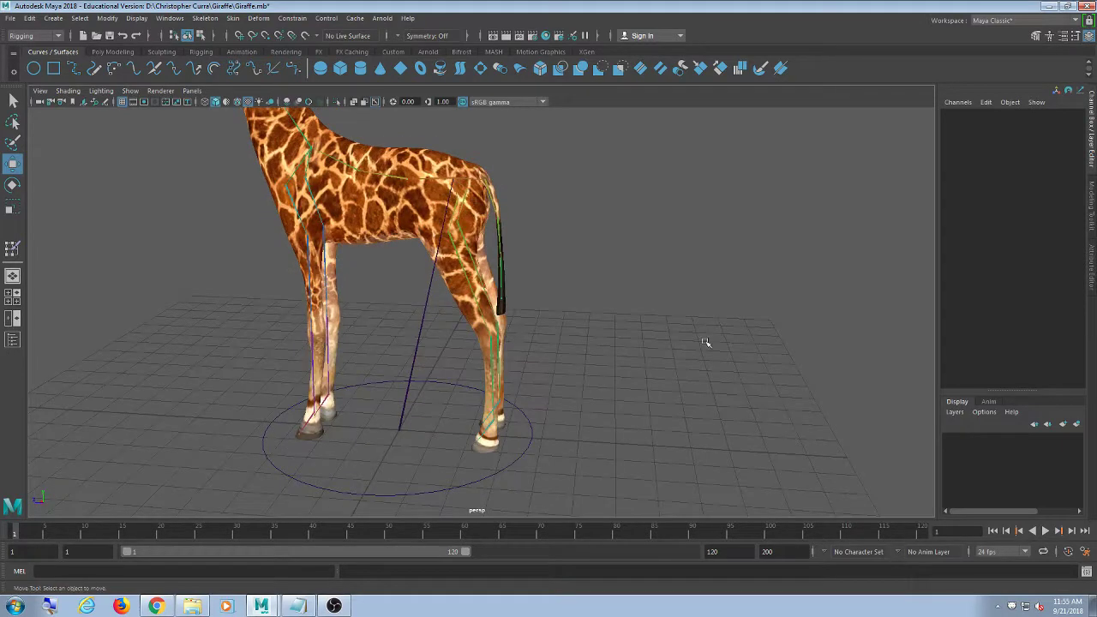
# Select the giraffe mesh together with the root joint and open the Add Influence options
pyautogui.click(400, 221)
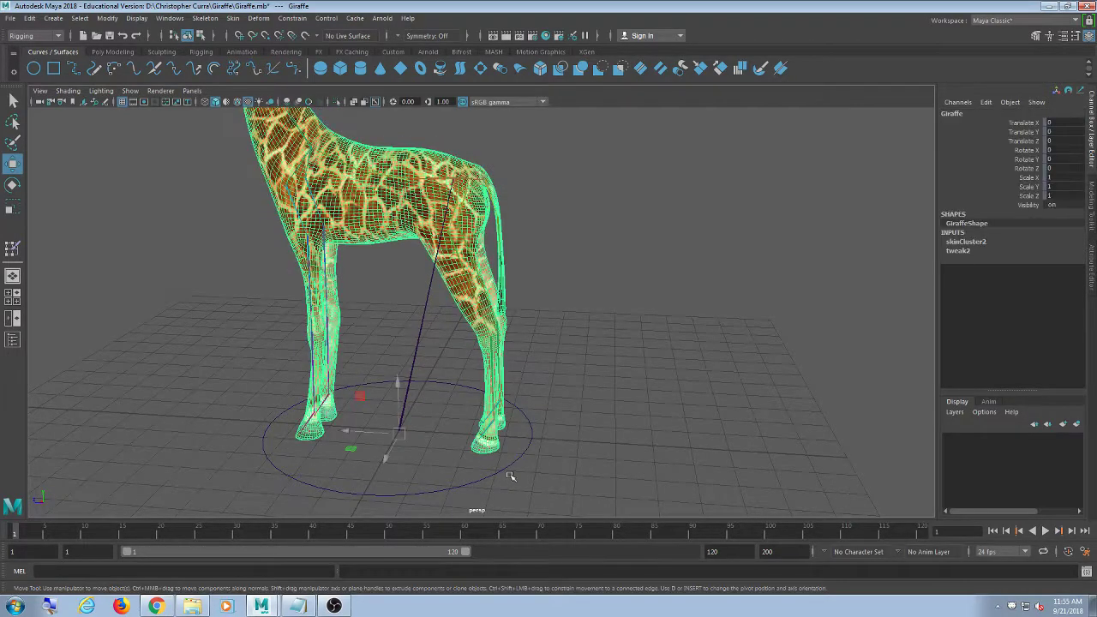
pyautogui.click(428, 343)
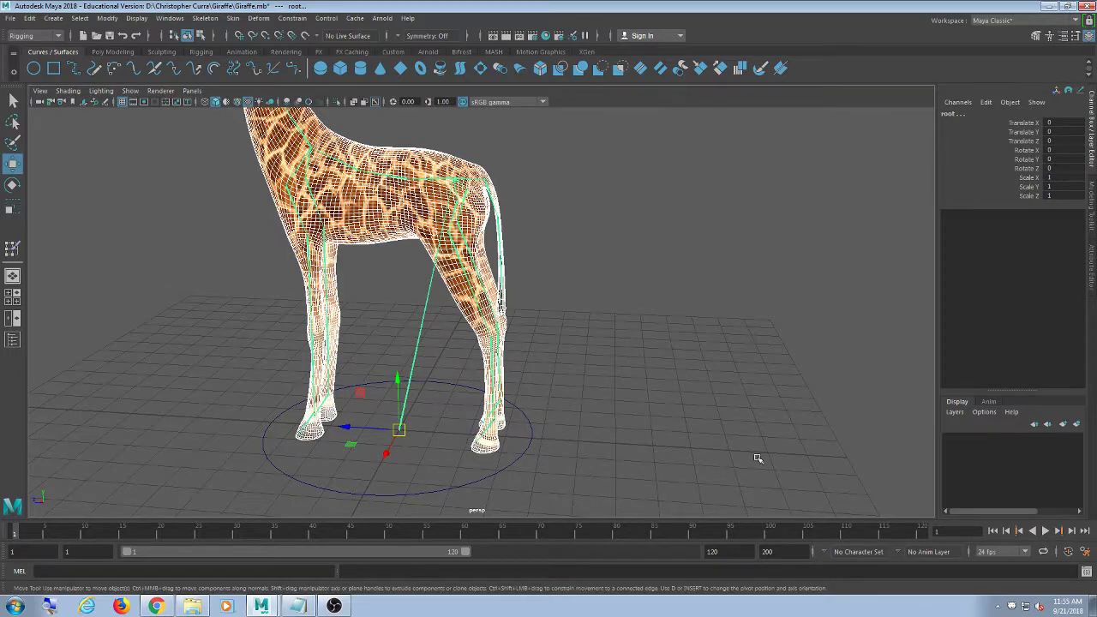
pyautogui.click(234, 18)
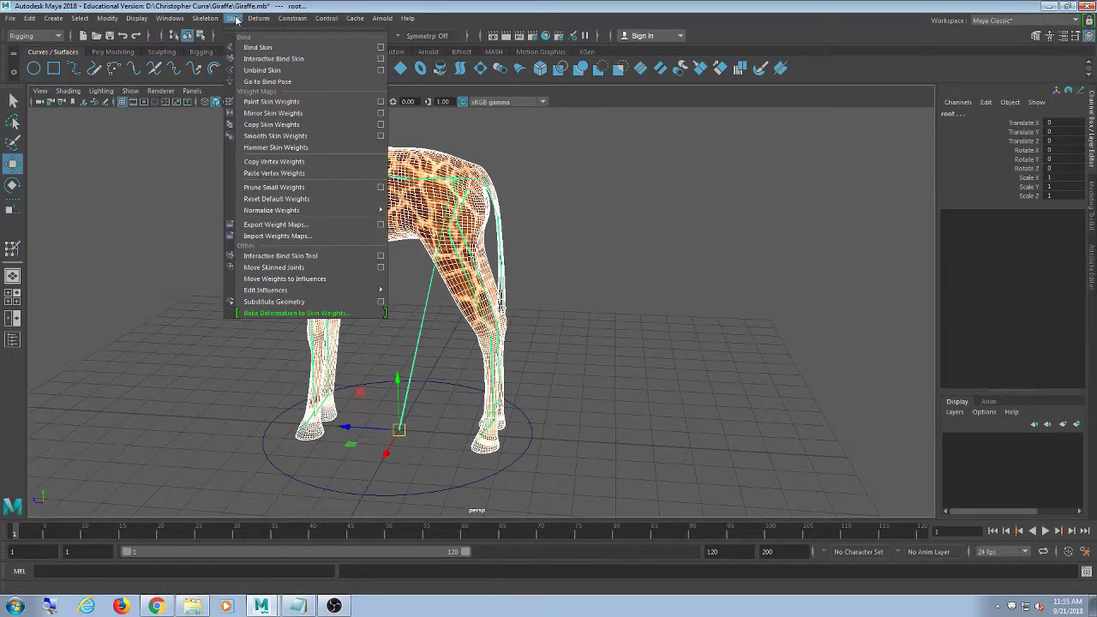
pyautogui.moveTo(255, 292)
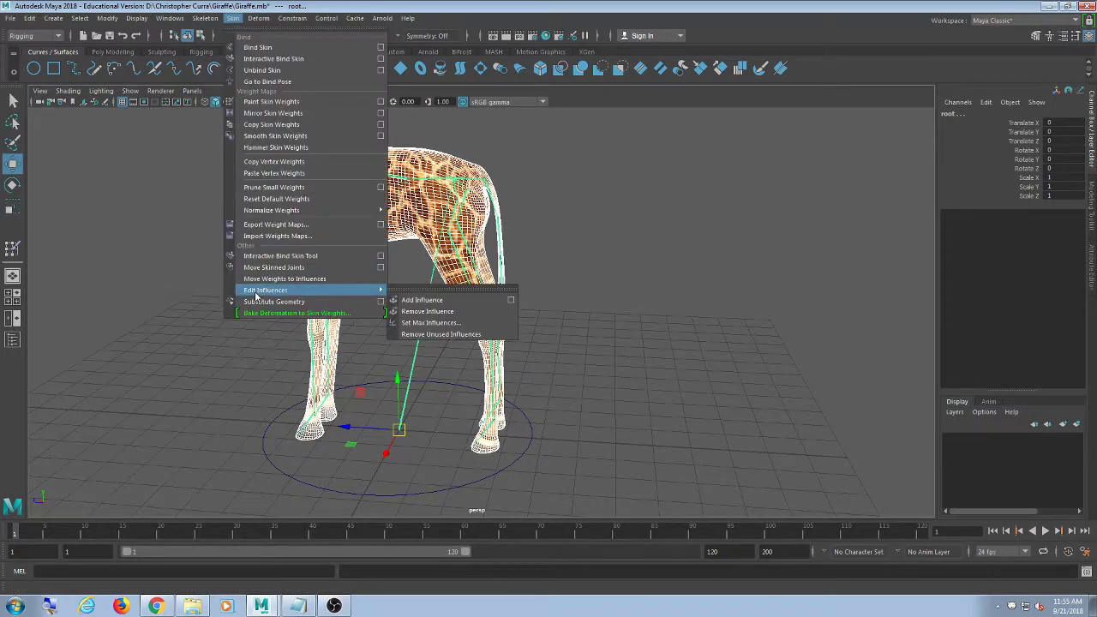
pyautogui.click(510, 304)
pyautogui.keyDown('alt'); pyautogui.moveTo(590, 349); pyautogui.dragTo(459, 263); pyautogui.keyUp('alt')
# Select only the giraffe mesh and return it to its bind pose
pyautogui.click(386, 226)
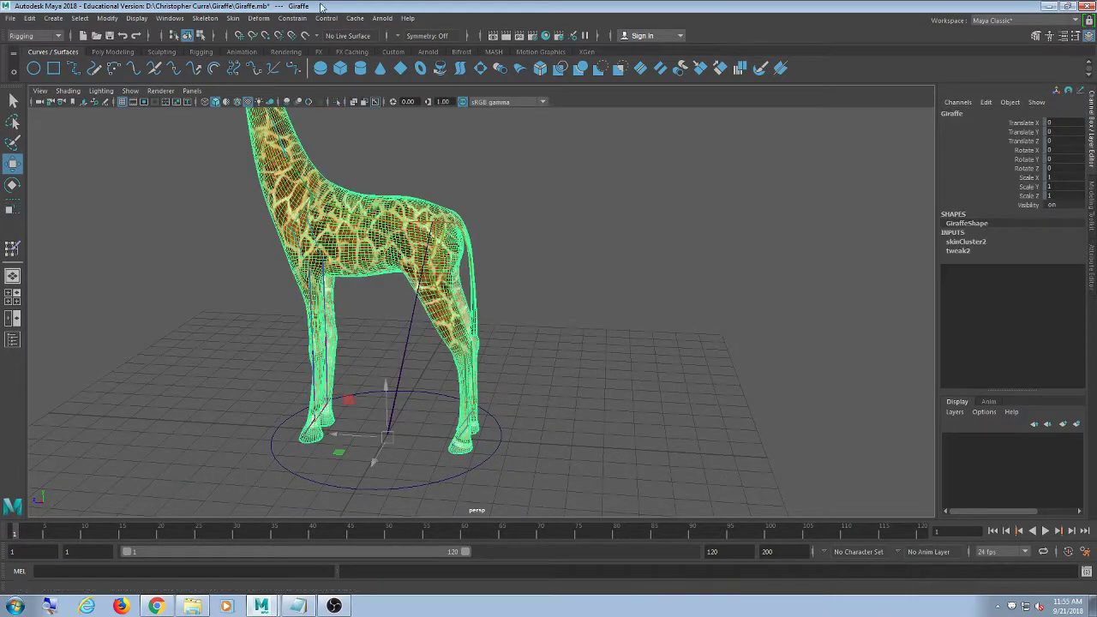
pyautogui.click(232, 18)
pyautogui.click(313, 80)
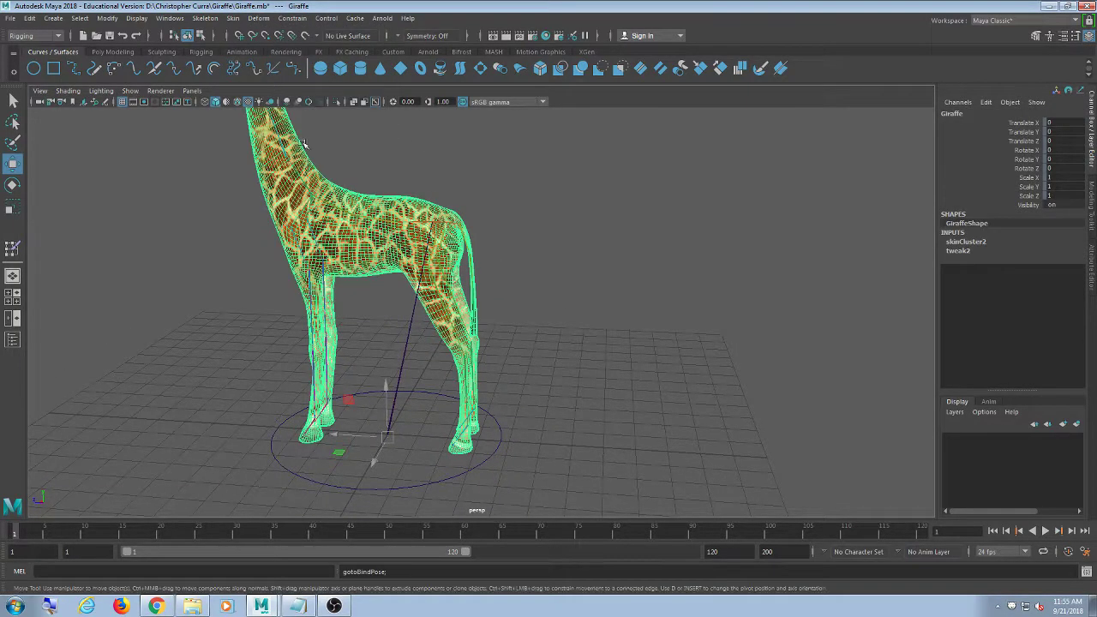
pyautogui.click(615, 316)
pyautogui.click(424, 240)
pyautogui.click(582, 262)
pyautogui.click(362, 259)
pyautogui.click(233, 18)
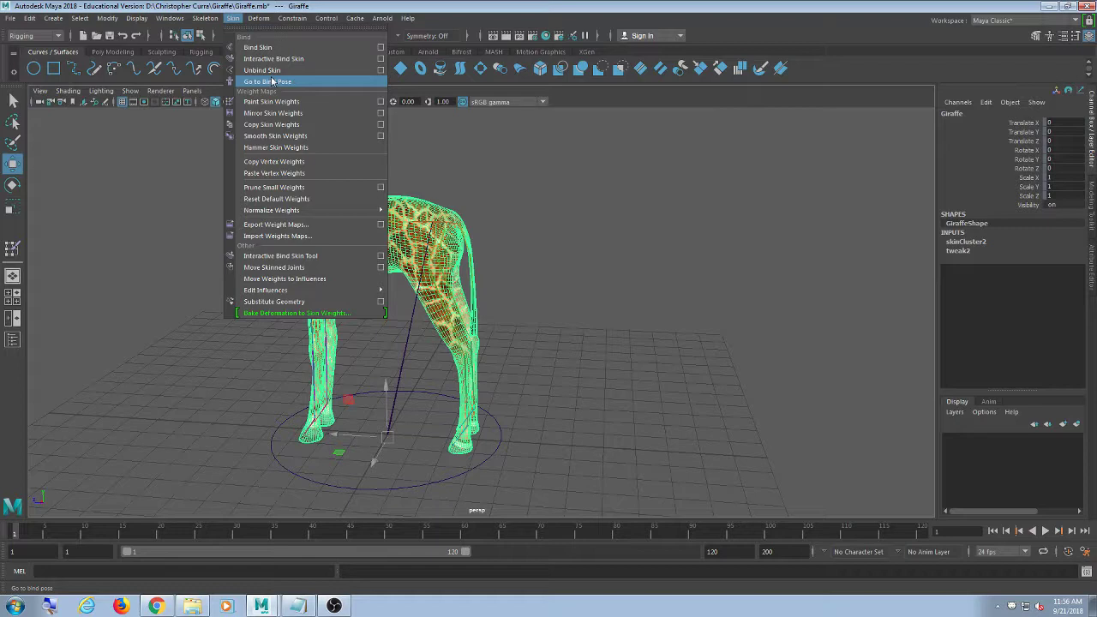
pyautogui.click(577, 227)
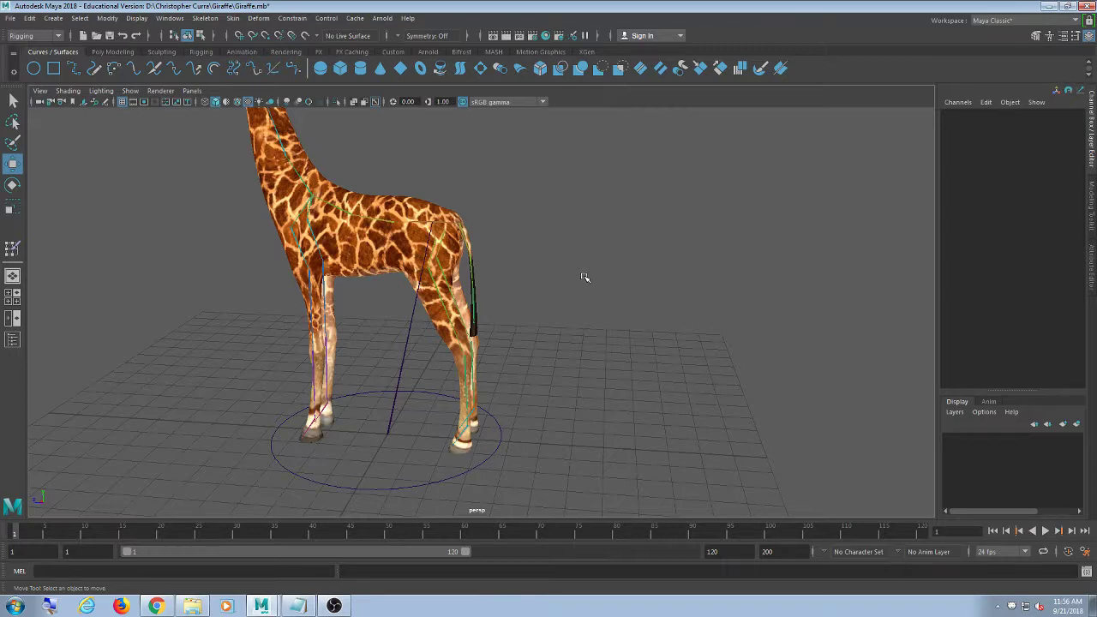
# Reselect the giraffe mesh, apply Go to Bind Pose once more and clear the selection
pyautogui.click(393, 206)
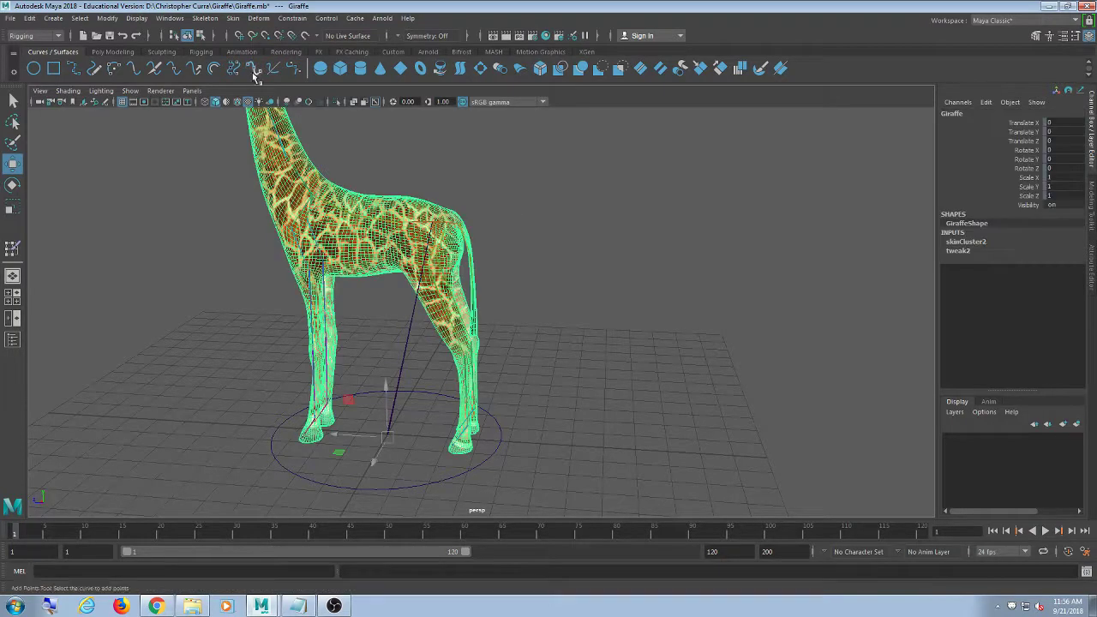
pyautogui.click(233, 18)
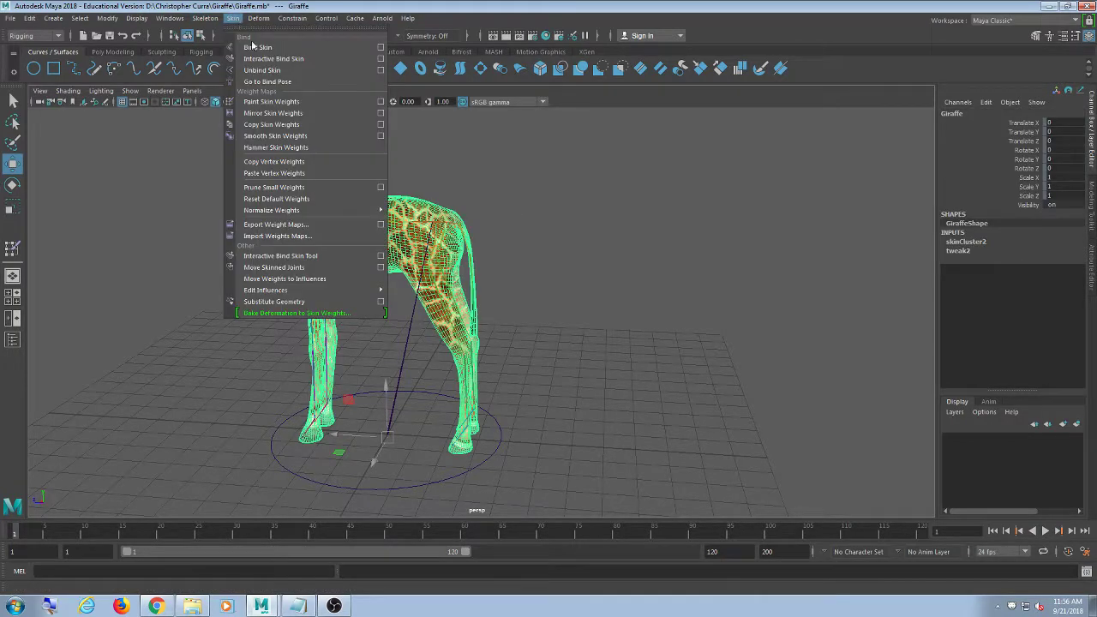
pyautogui.click(276, 83)
pyautogui.click(578, 255)
# Add the root joint as an influence on the giraffe mesh, with Lock weights on and a default weight of 0.000
pyautogui.scroll(4, 408, 449)
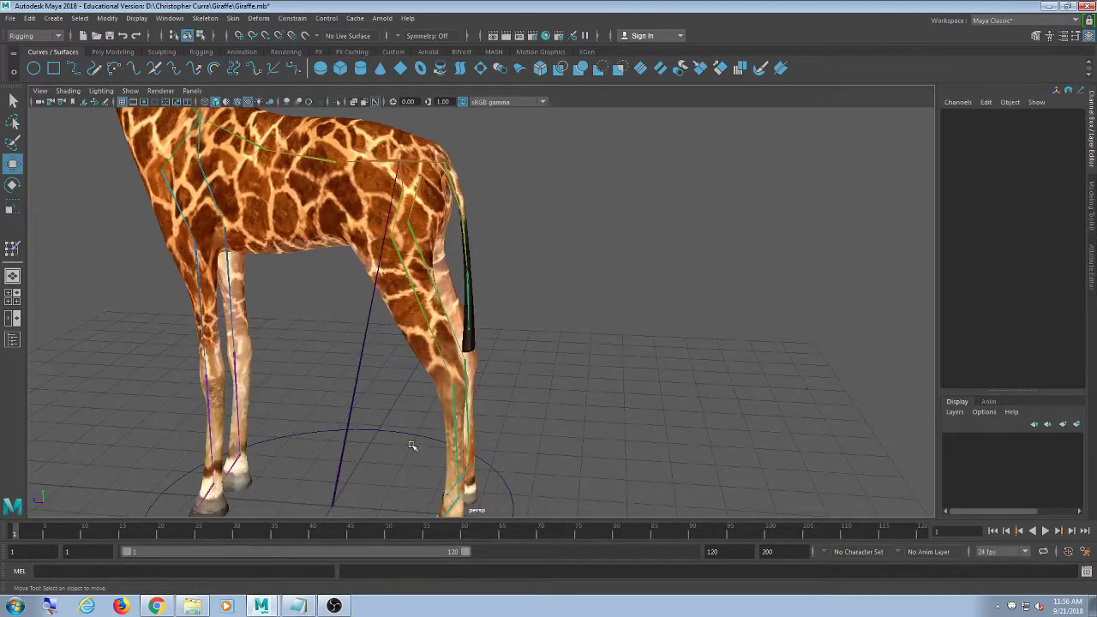
pyautogui.keyDown('alt'); pyautogui.moveTo(417, 443); pyautogui.dragTo(478, 425, button='middle'); pyautogui.keyUp('alt')
pyautogui.scroll(-2, 473, 422)
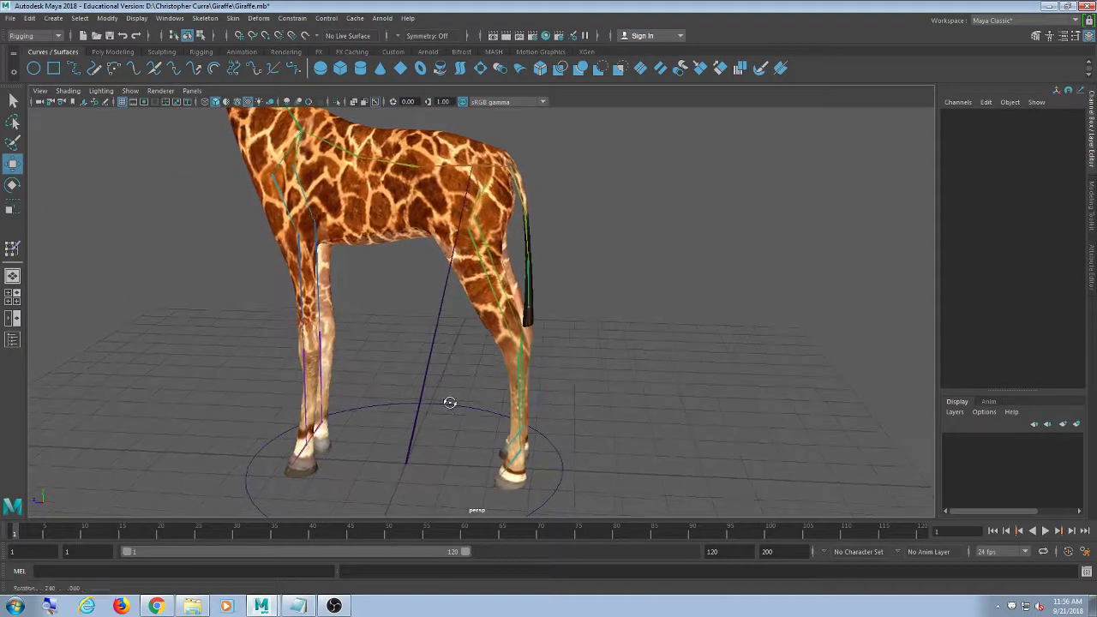
pyautogui.click(381, 179)
pyautogui.keyDown('shift'); pyautogui.click(426, 373); pyautogui.keyUp('shift')
pyautogui.keyDown('alt'); pyautogui.moveTo(641, 383); pyautogui.dragTo(601, 408); pyautogui.keyUp('alt')
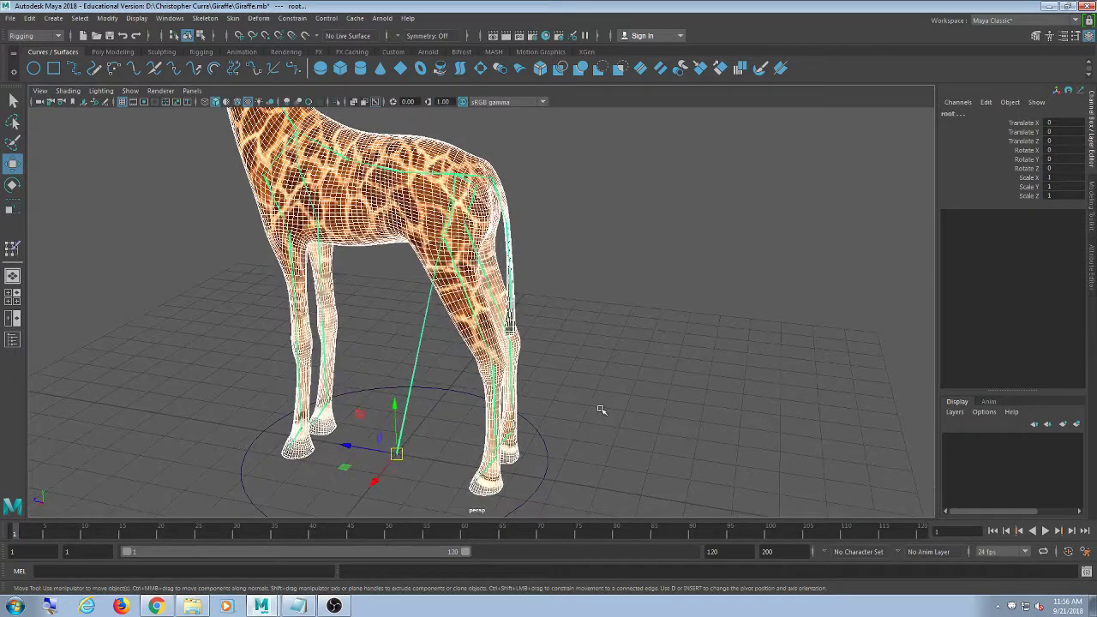
pyautogui.click(233, 18)
pyautogui.moveTo(343, 290)
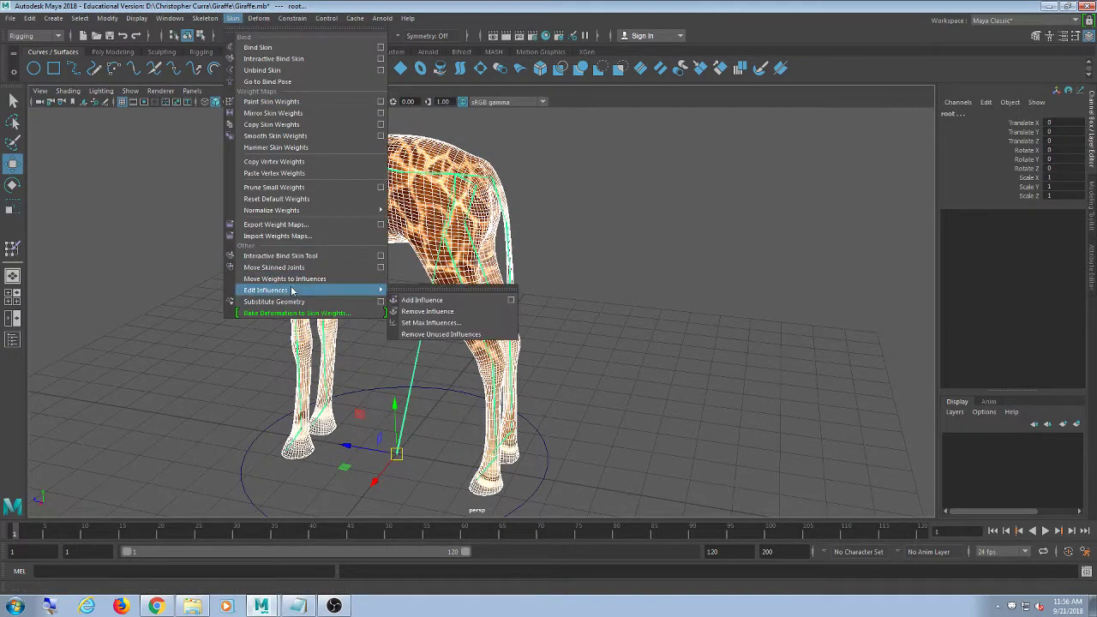
pyautogui.click(512, 305)
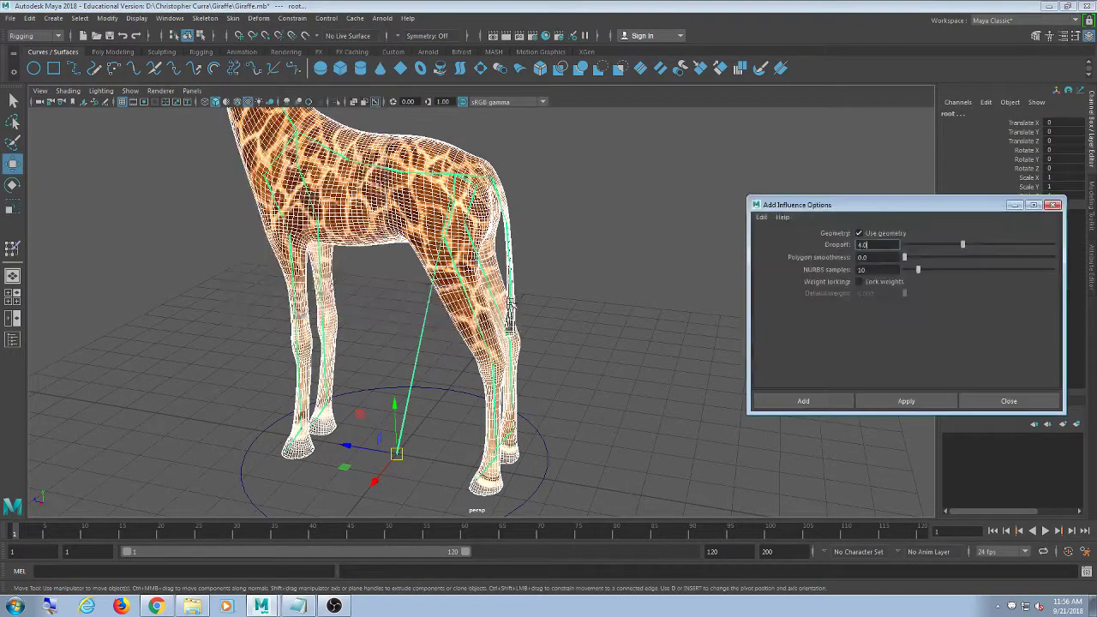
pyautogui.moveTo(889, 205); pyautogui.dragTo(672, 154)
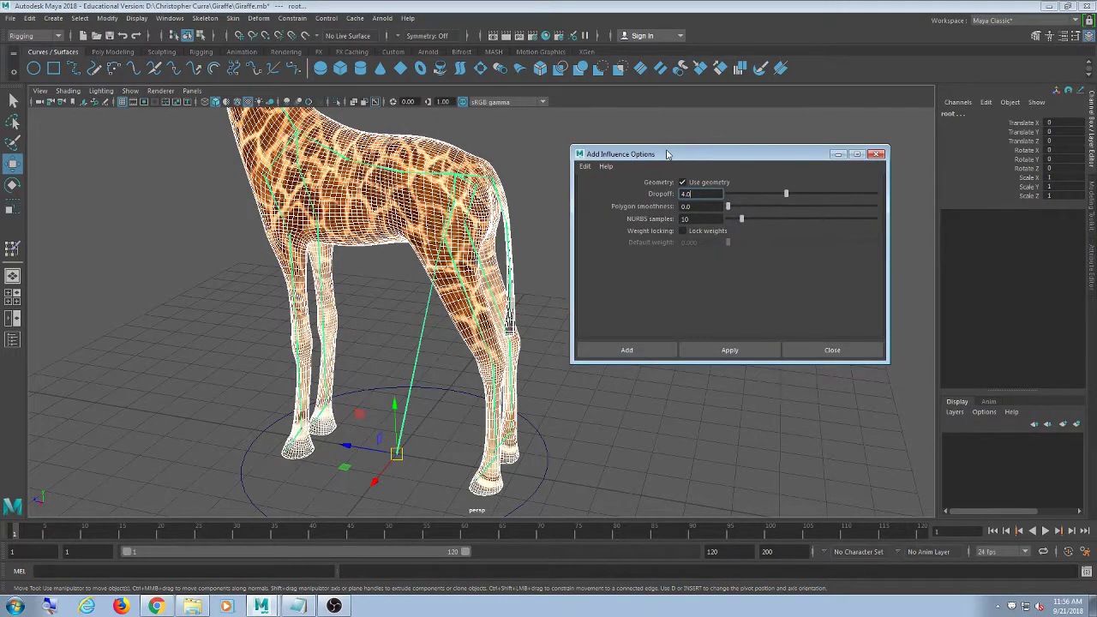
pyautogui.click(696, 231)
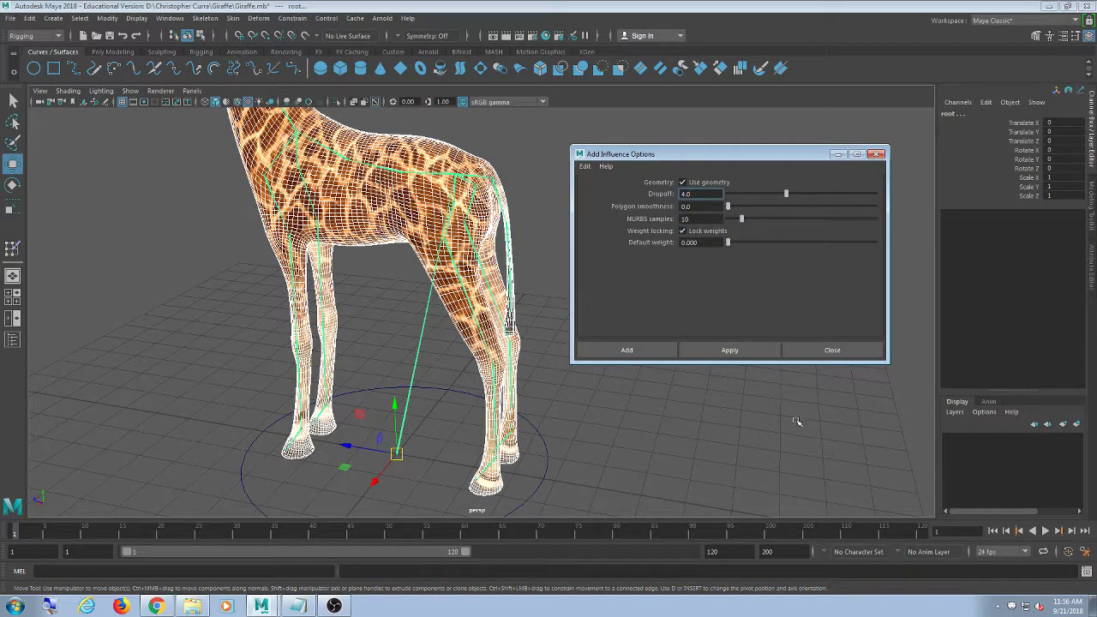
pyautogui.click(728, 350)
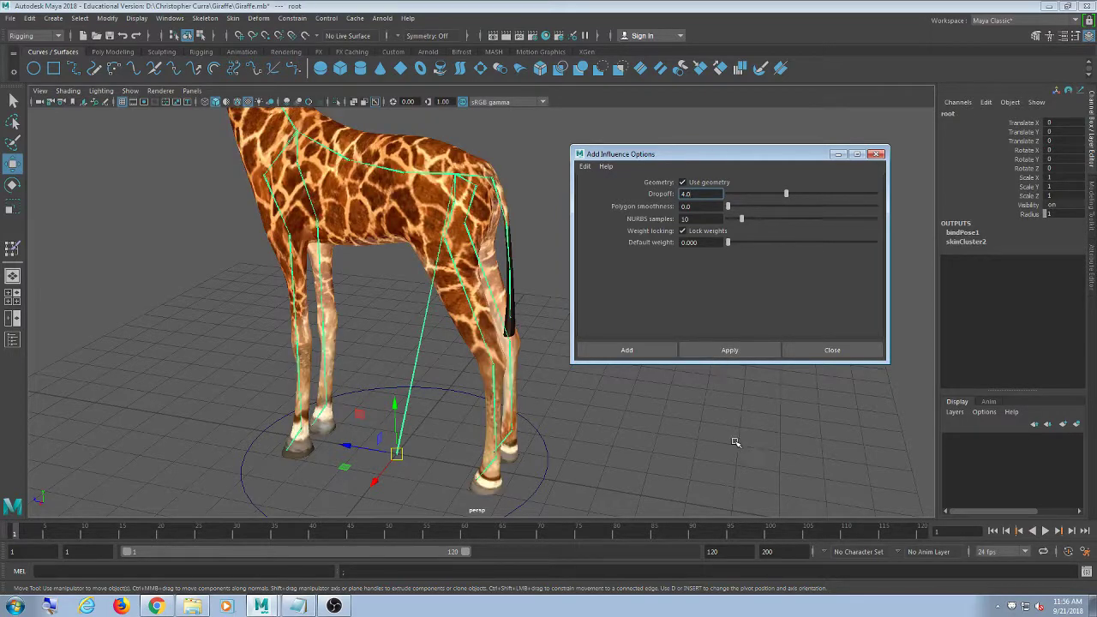
# Select the giraffe mesh and close the Add Influence options
pyautogui.keyDown('alt'); pyautogui.moveTo(497, 355); pyautogui.dragTo(459, 354); pyautogui.keyUp('alt')
pyautogui.click(397, 223)
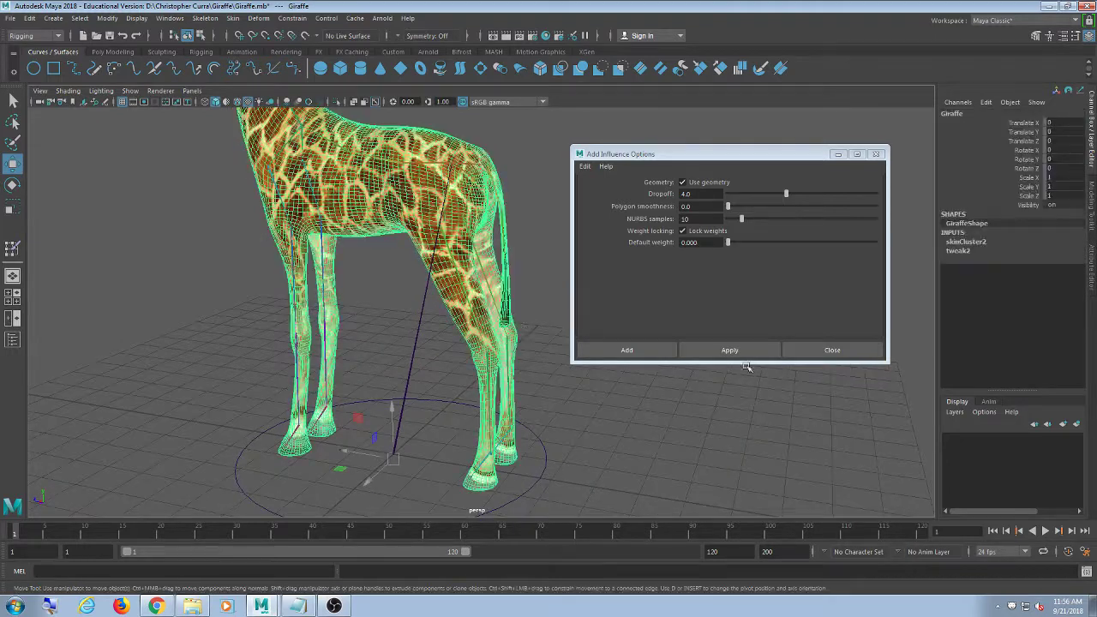
pyautogui.click(724, 159)
pyautogui.moveTo(724, 158); pyautogui.dragTo(728, 151)
pyautogui.click(852, 346)
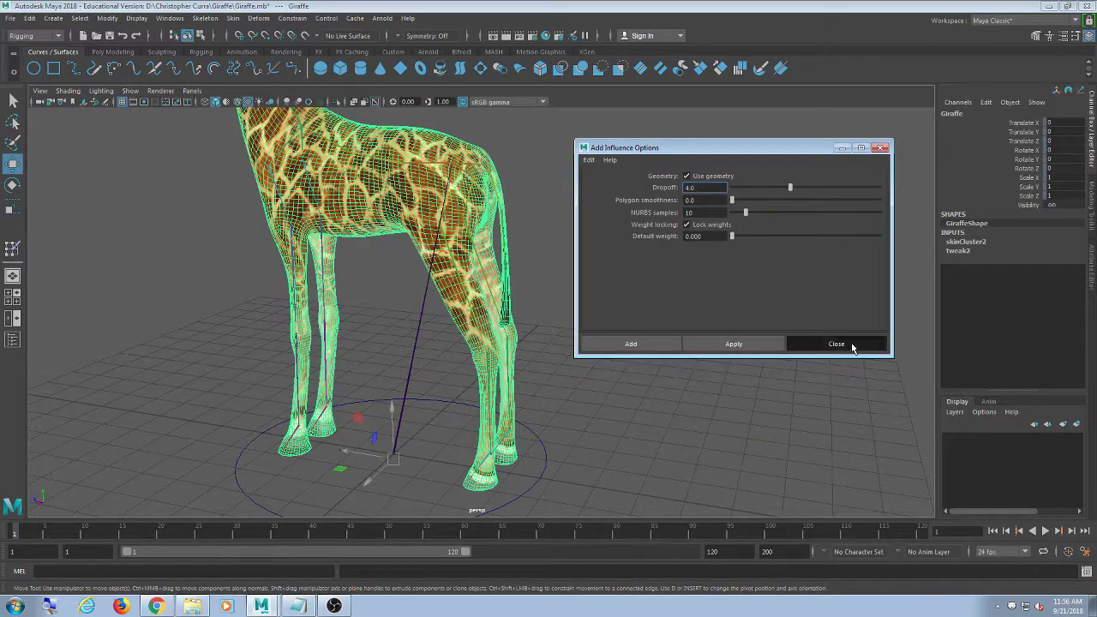
# Examine the giraffe mesh, the root-to-hip bone and the NURBS circle around the feet by selecting each and viewing them from several angles
pyautogui.keyDown('alt'); pyautogui.moveTo(669, 334); pyautogui.dragTo(610, 315, button='right'); pyautogui.keyUp('alt')
pyautogui.click(609, 314)
pyautogui.click(398, 204)
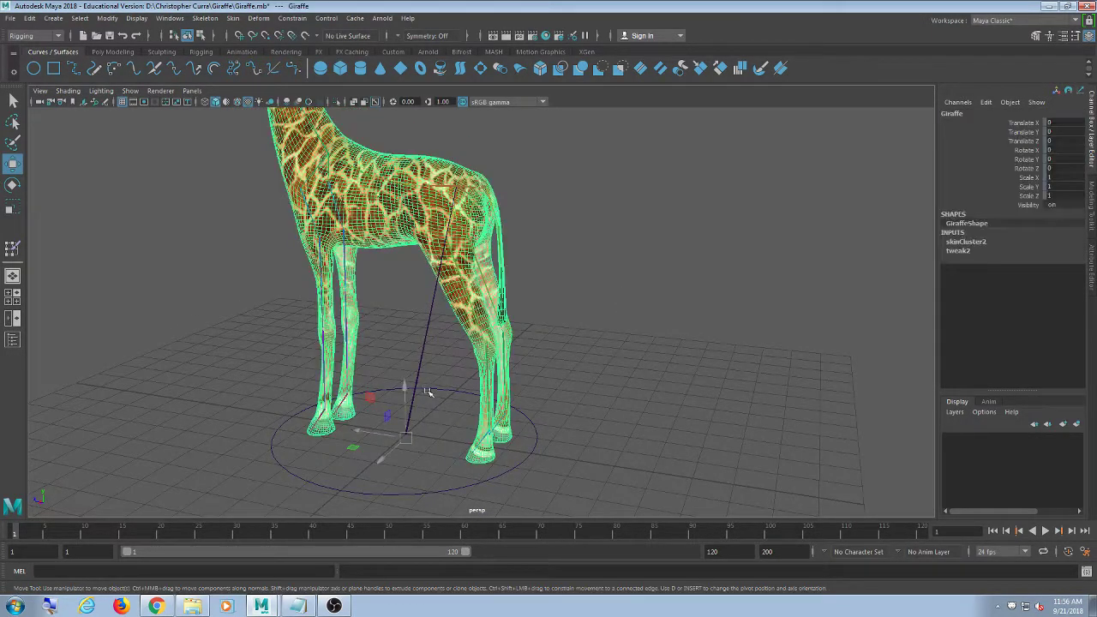
pyautogui.click(420, 371)
pyautogui.click(537, 438)
pyautogui.keyDown('alt'); pyautogui.moveTo(537, 438); pyautogui.dragTo(550, 409); pyautogui.keyUp('alt')
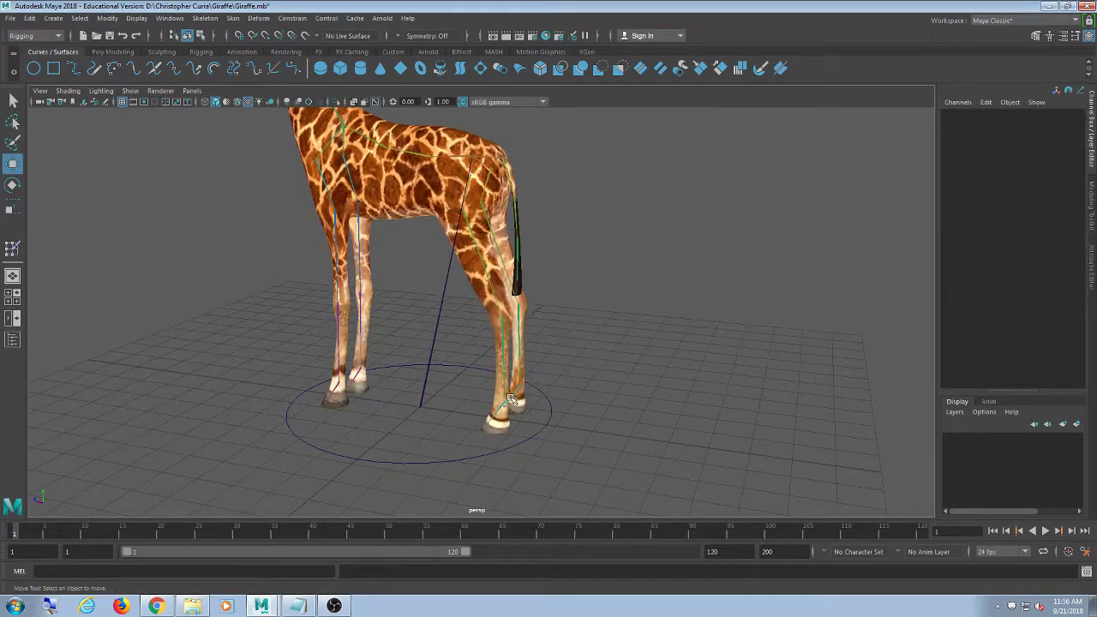
pyautogui.click(485, 455)
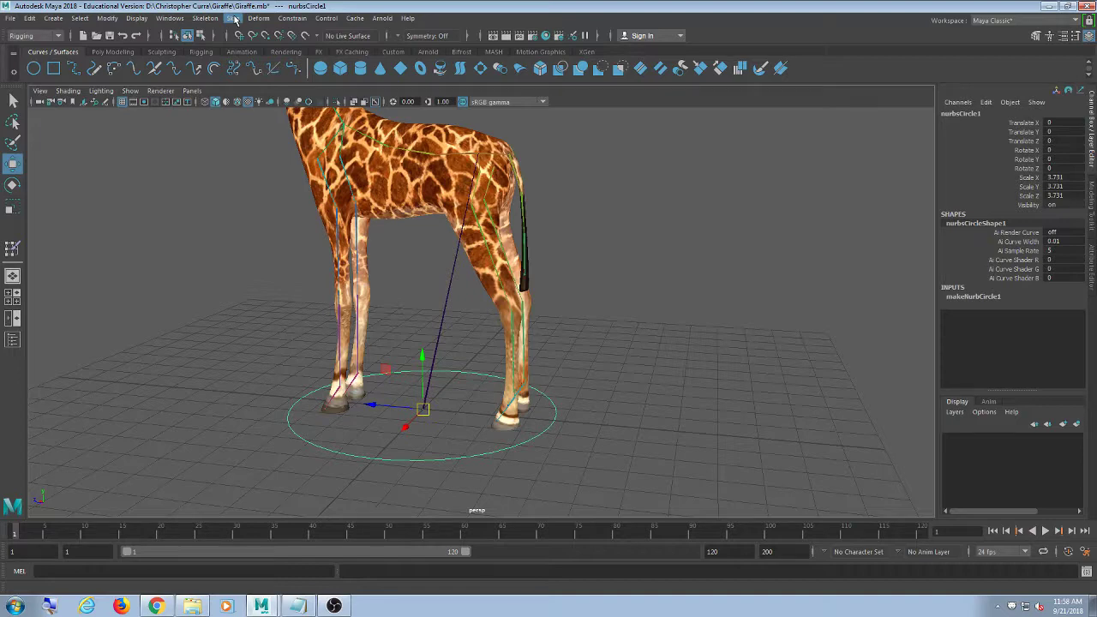
pyautogui.keyDown('alt'); pyautogui.moveTo(637, 249); pyautogui.dragTo(549, 372); pyautogui.keyUp('alt')
pyautogui.click(705, 400)
# Select the root joint, test whether moving it carries the giraffe along, and undo the move
pyautogui.keyDown('alt'); pyautogui.moveTo(706, 399); pyautogui.dragTo(635, 413); pyautogui.keyUp('alt')
pyautogui.click(522, 439)
pyautogui.keyDown('alt'); pyautogui.moveTo(549, 448); pyautogui.dragTo(620, 459); pyautogui.keyUp('alt')
pyautogui.click(466, 284)
pyautogui.moveTo(486, 295); pyautogui.dragTo(411, 288)
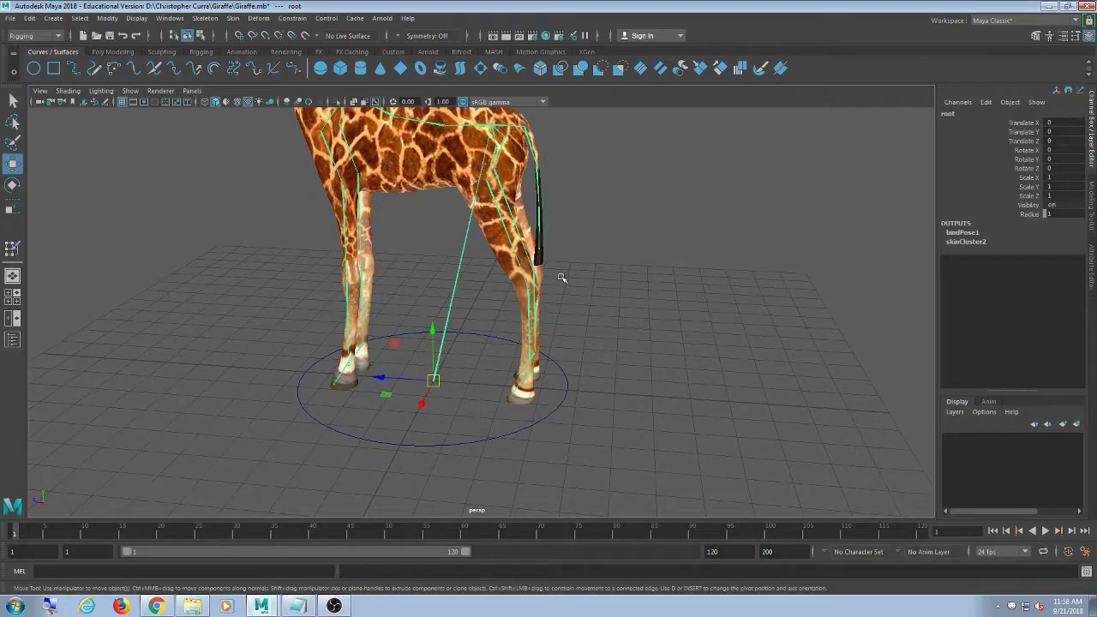
# Select the NURBS circle around the feet, test moving it on its own, undo the move and clear the selection
pyautogui.keyDown('alt'); pyautogui.moveTo(562, 277); pyautogui.dragTo(544, 287); pyautogui.keyUp('alt')
pyautogui.click(500, 465)
pyautogui.click(440, 460)
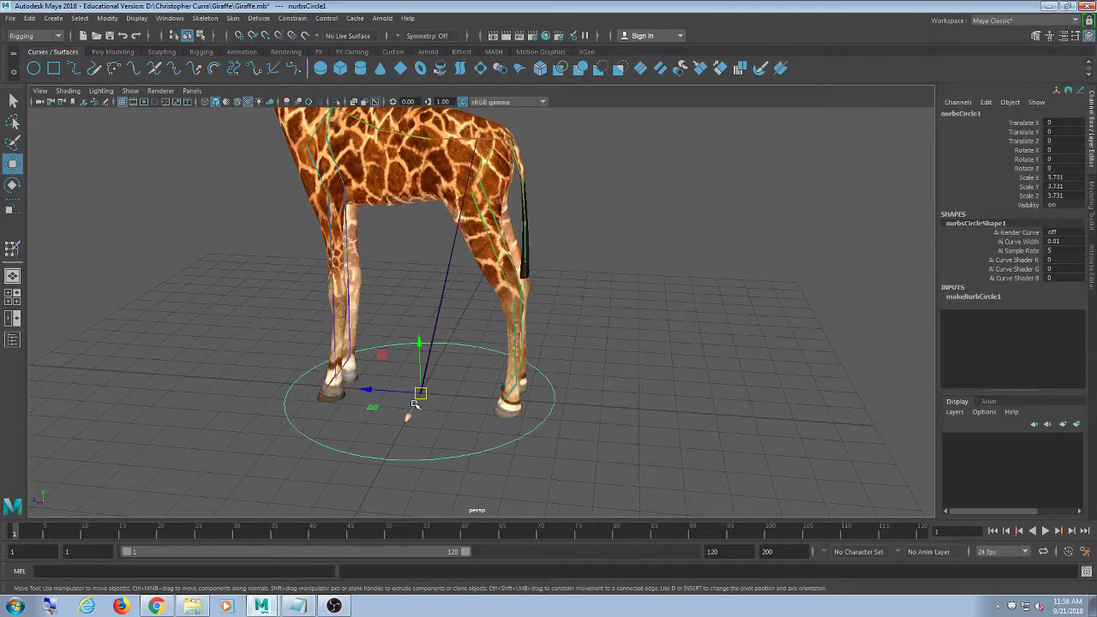
pyautogui.moveTo(423, 395); pyautogui.dragTo(335, 353)
pyautogui.hotkey('ctrl', 'z')
pyautogui.click(626, 367)
pyautogui.keyDown('alt'); pyautogui.moveTo(583, 443); pyautogui.dragTo(571, 406, button='middle'); pyautogui.keyUp('alt')
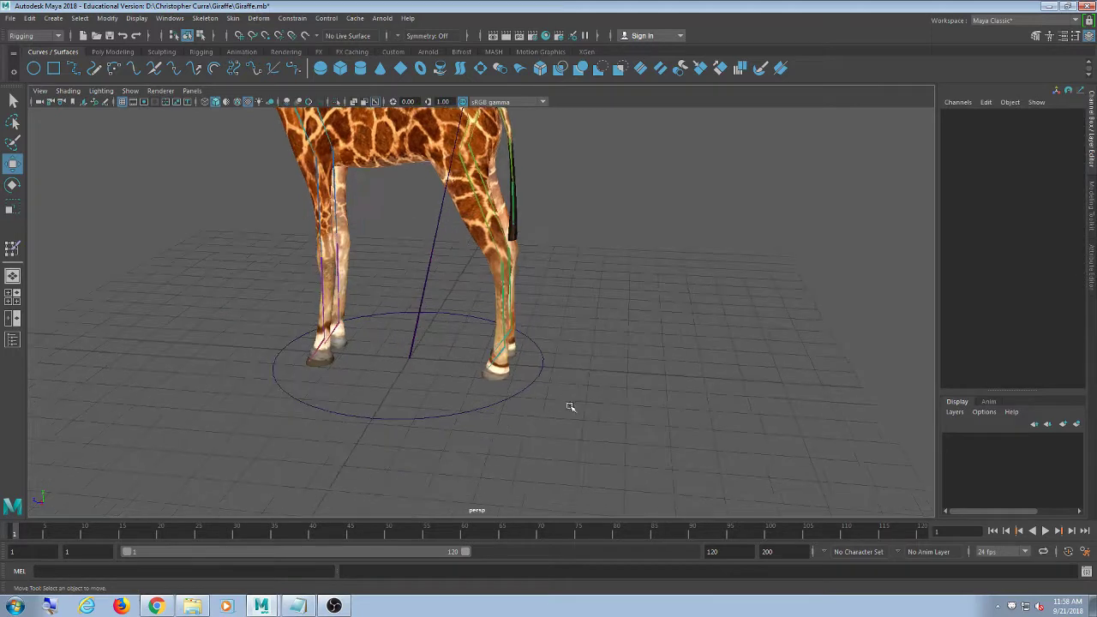
pyautogui.click(462, 426)
pyautogui.keyDown('alt'); pyautogui.moveTo(448, 457); pyautogui.dragTo(446, 454); pyautogui.keyUp('alt')
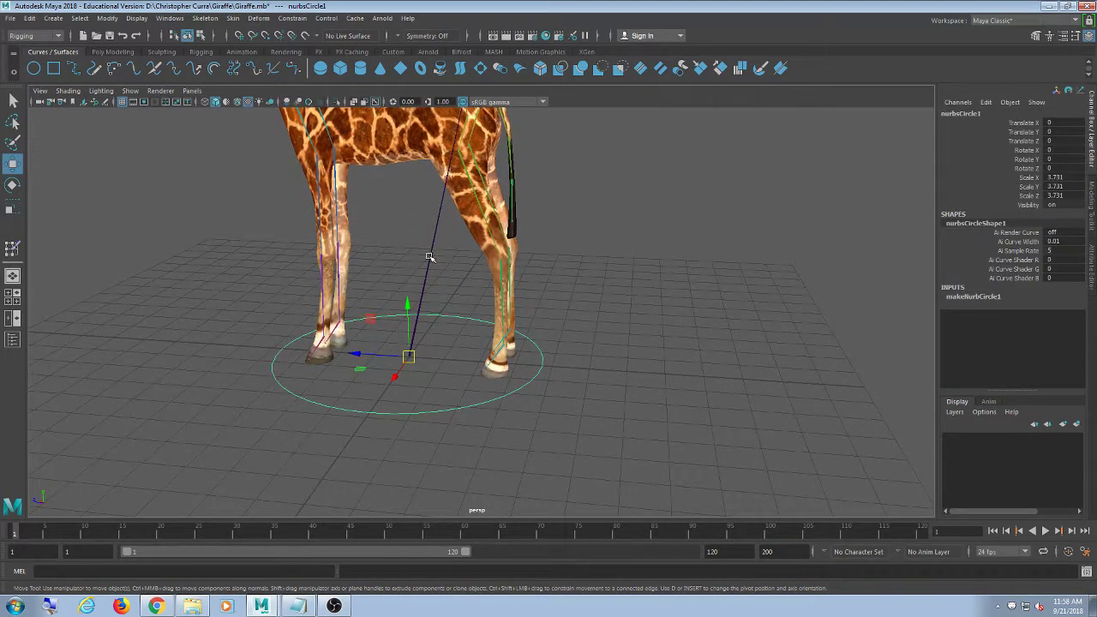
pyautogui.keyDown('alt'); pyautogui.moveTo(590, 266); pyautogui.dragTo(583, 329); pyautogui.keyUp('alt')
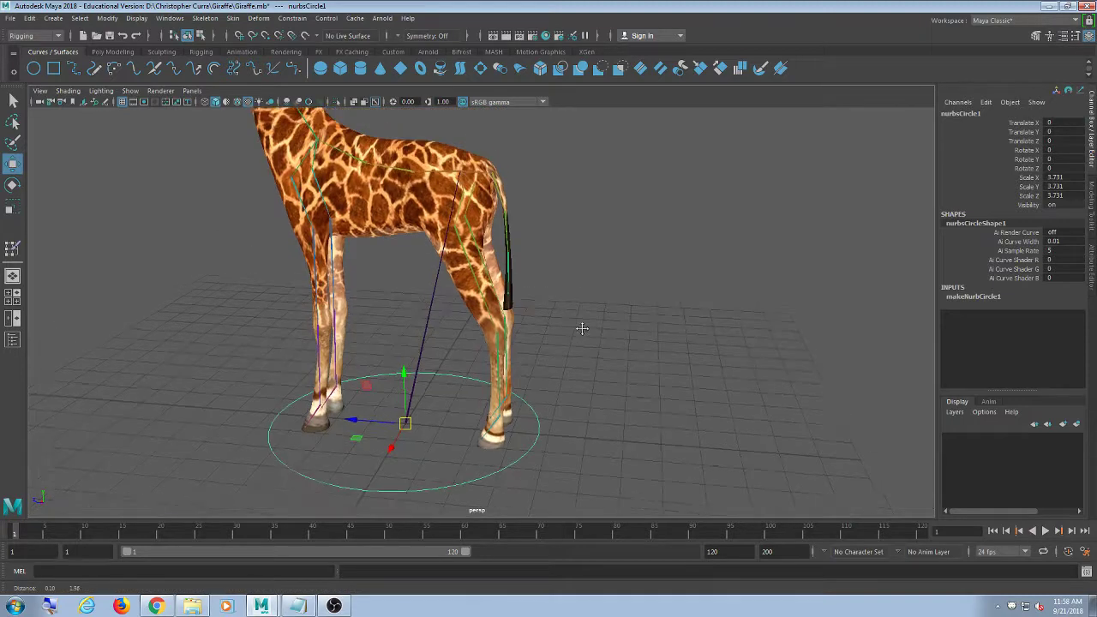
pyautogui.scroll(-2, 582, 329)
pyautogui.scroll(1, 584, 333)
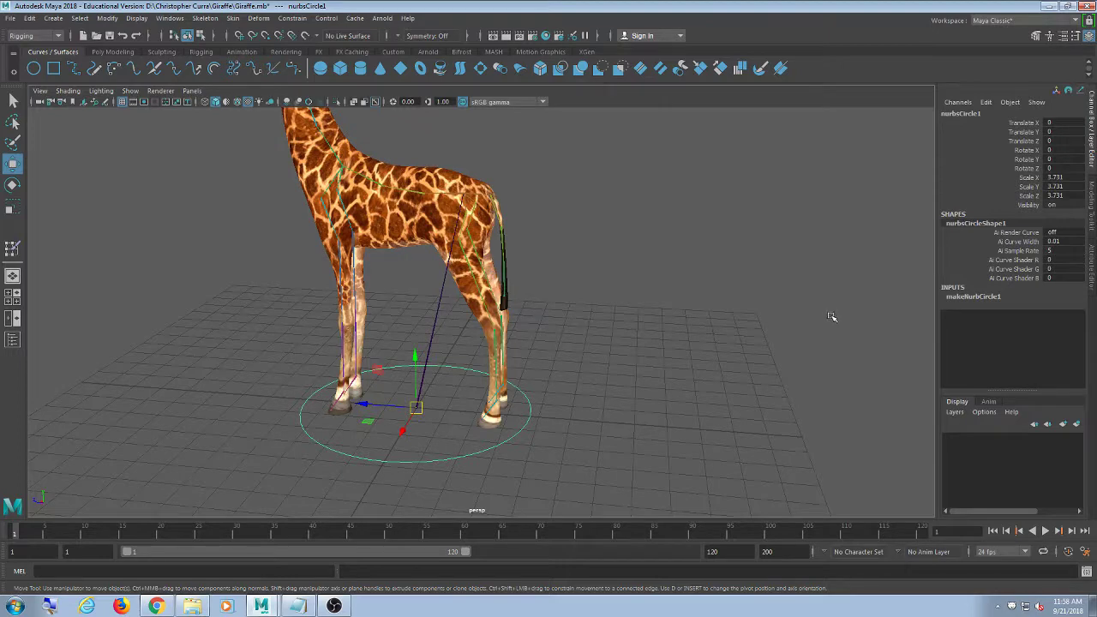
pyautogui.click(649, 400)
pyautogui.scroll(3, 595, 338)
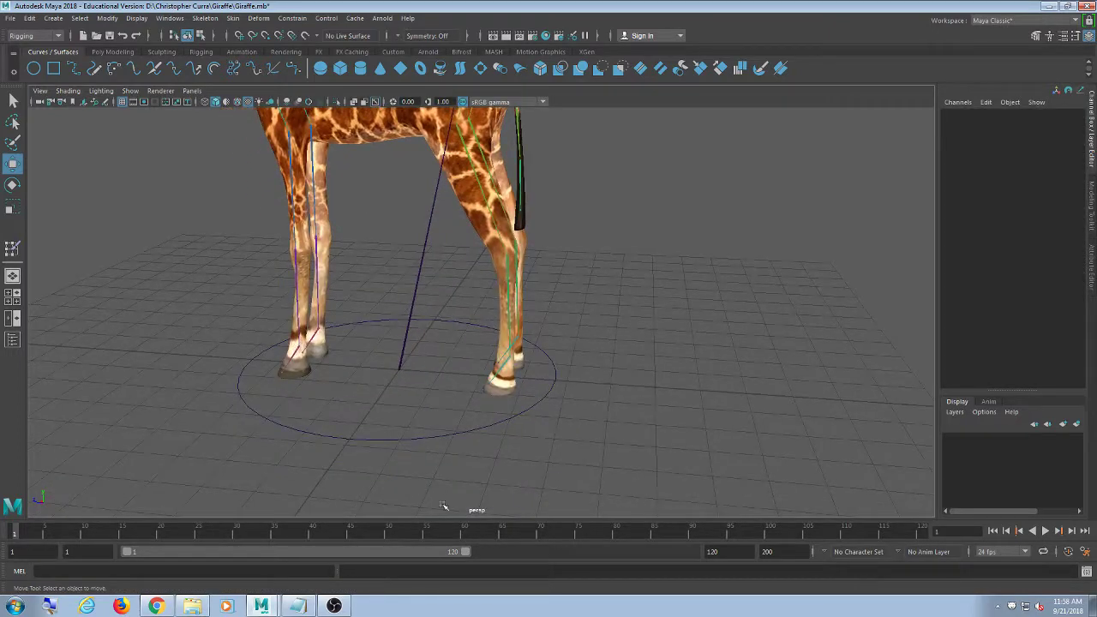
# Delete the construction history of the NURBS circle around the feet, freeze its transformations and clear the selection
pyautogui.click(431, 436)
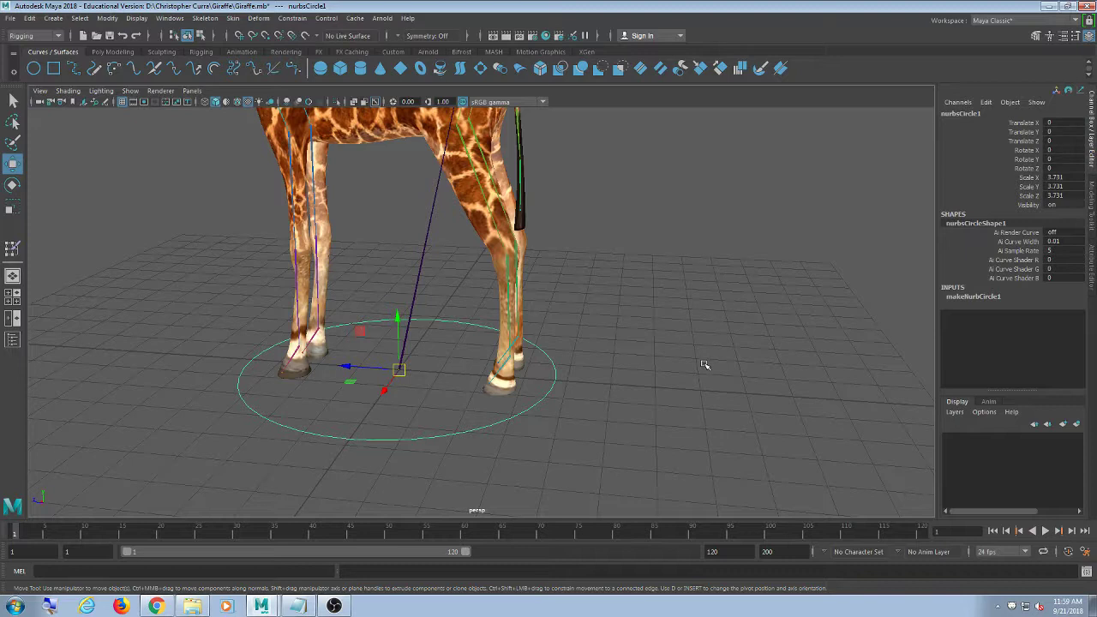
pyautogui.keyDown('alt'); pyautogui.moveTo(651, 328); pyautogui.dragTo(661, 313, button='middle'); pyautogui.keyUp('alt')
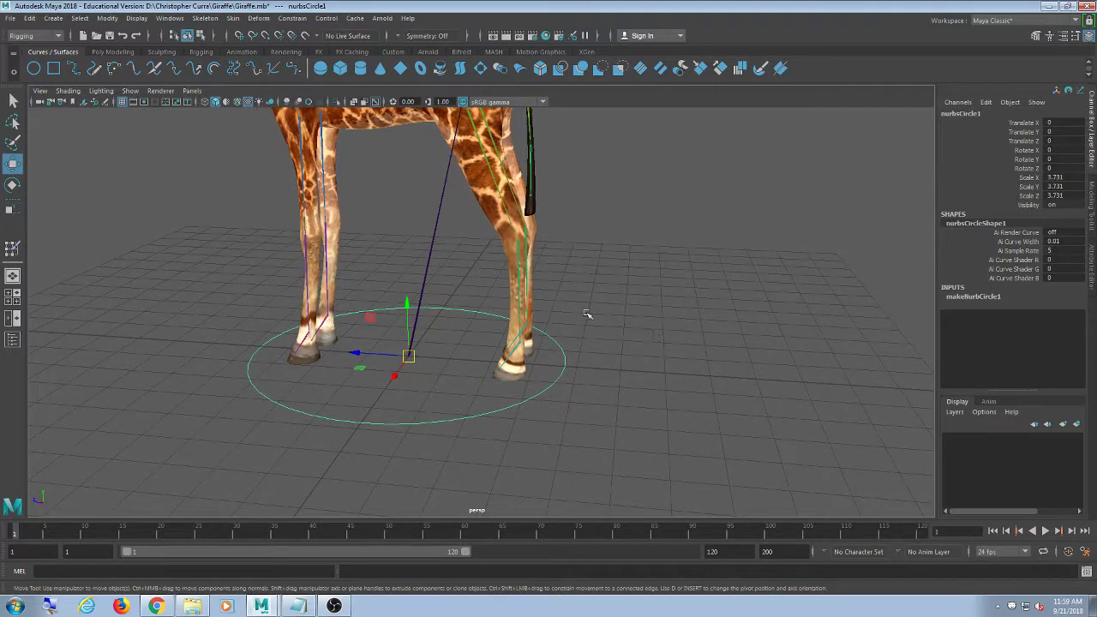
pyautogui.click(452, 412)
pyautogui.moveTo(453, 412); pyautogui.dragTo(466, 459)
pyautogui.click(30, 18)
pyautogui.moveTo(129, 153)
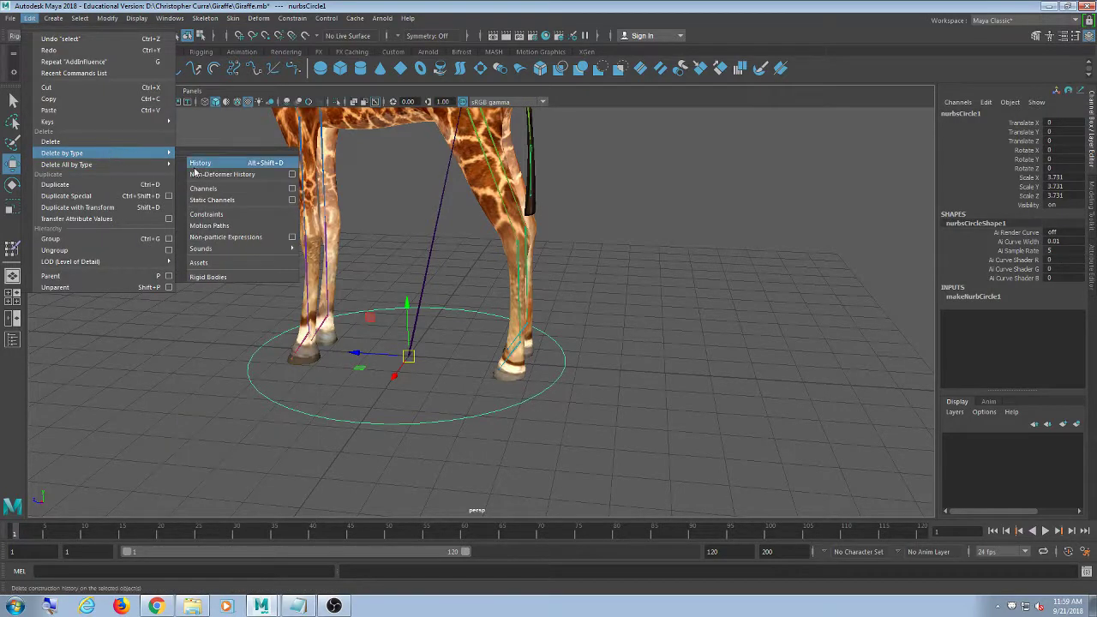
pyautogui.click(199, 164)
pyautogui.click(116, 19)
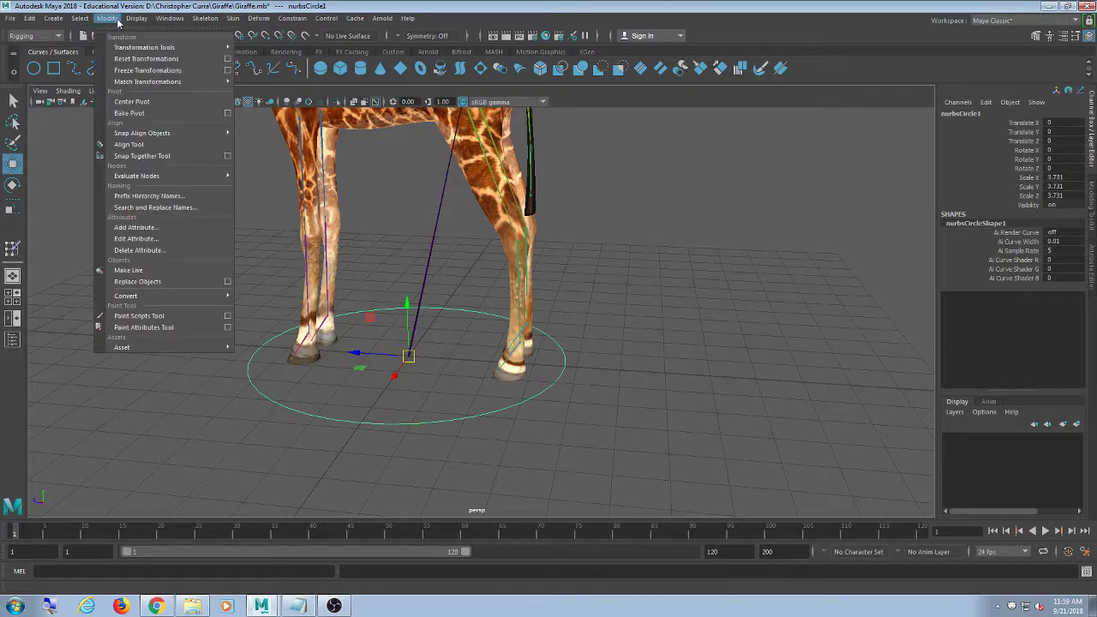
pyautogui.click(135, 71)
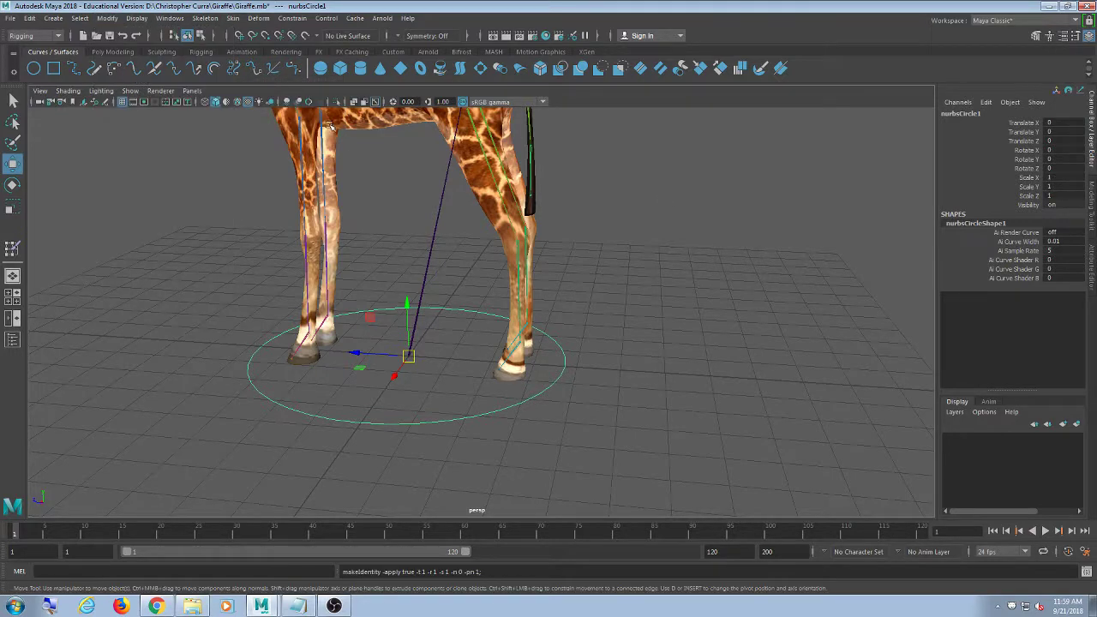
pyautogui.click(649, 196)
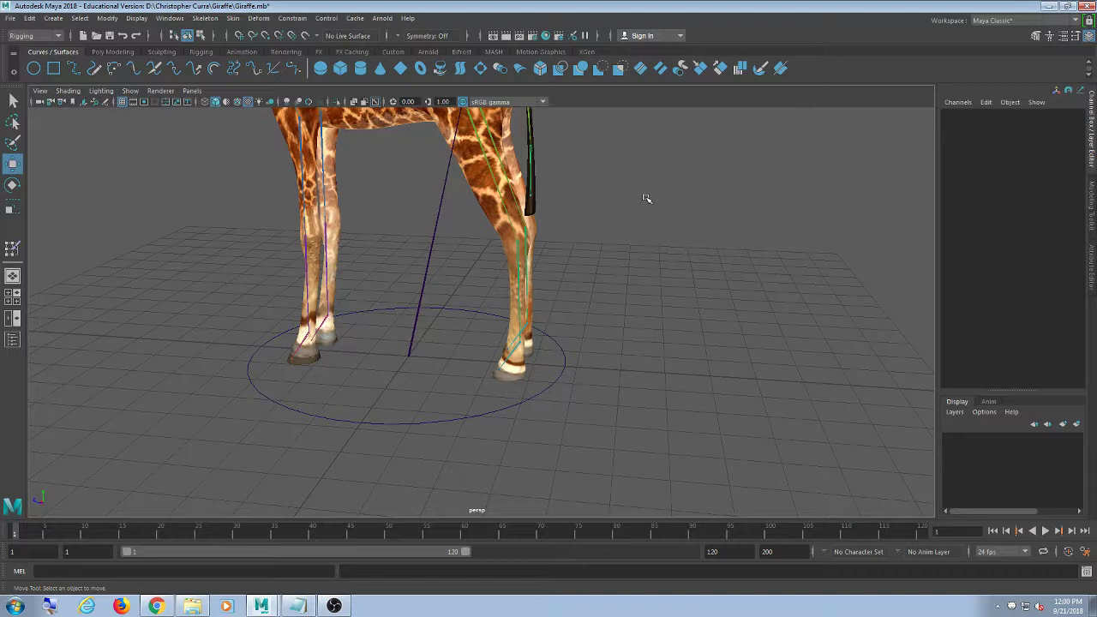
# Open the Parent constraint options with nothing selected, keeping the giraffe's legs and the feet circle unobstructed
pyautogui.keyDown('alt'); pyautogui.moveTo(472, 371); pyautogui.dragTo(405, 356); pyautogui.keyUp('alt')
pyautogui.click(435, 446)
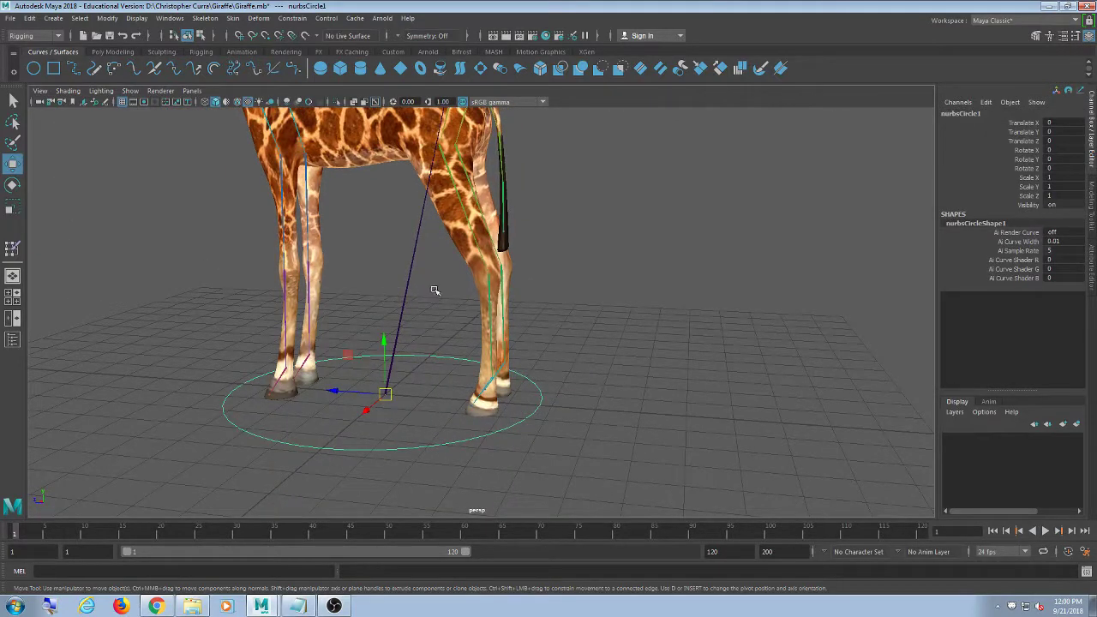
pyautogui.keyDown('shift'); pyautogui.click(403, 317); pyautogui.keyUp('shift')
pyautogui.click(558, 286)
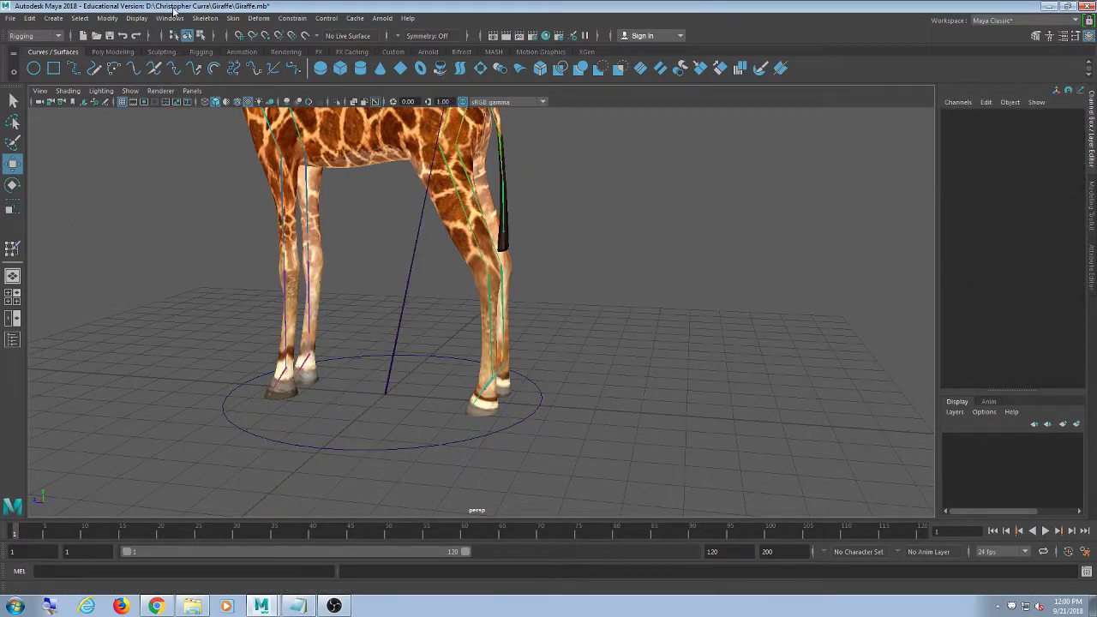
pyautogui.click(293, 22)
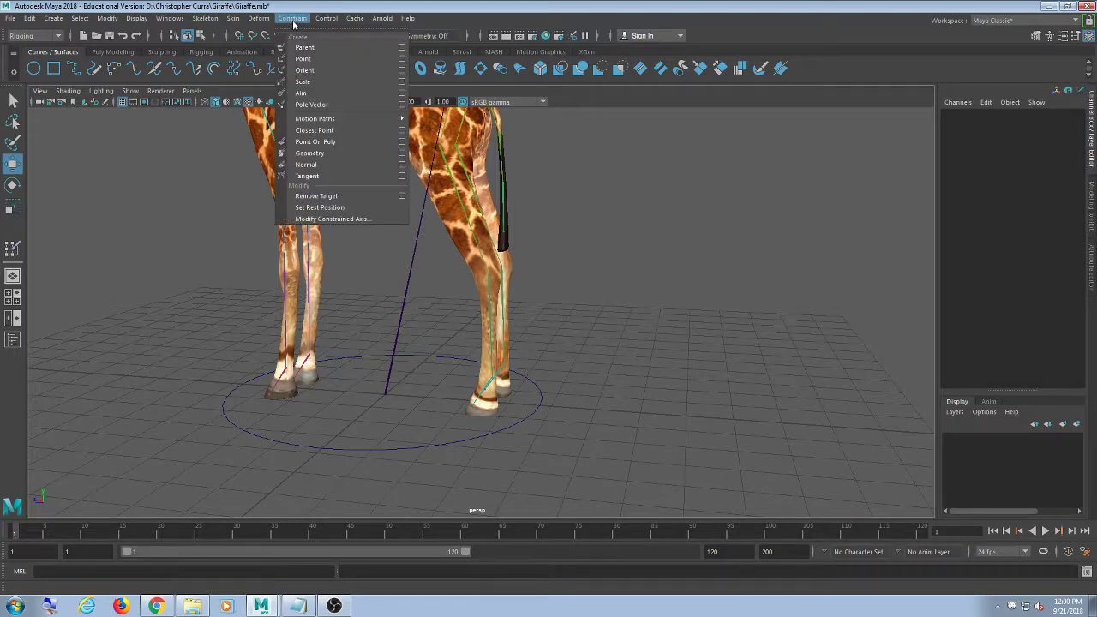
pyautogui.click(402, 47)
pyautogui.moveTo(713, 148); pyautogui.dragTo(733, 154)
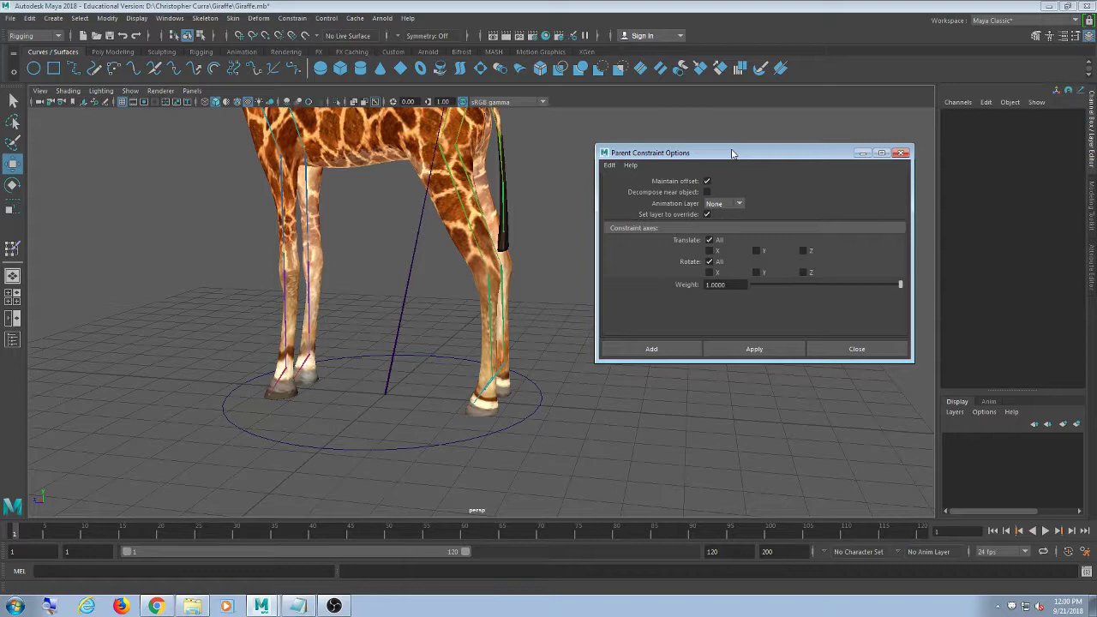
# Examine the root joint and the NURBS circle around the feet by selecting each in turn
pyautogui.click(409, 283)
pyautogui.keyDown('alt'); pyautogui.moveTo(389, 265); pyautogui.dragTo(376, 244); pyautogui.keyUp('alt')
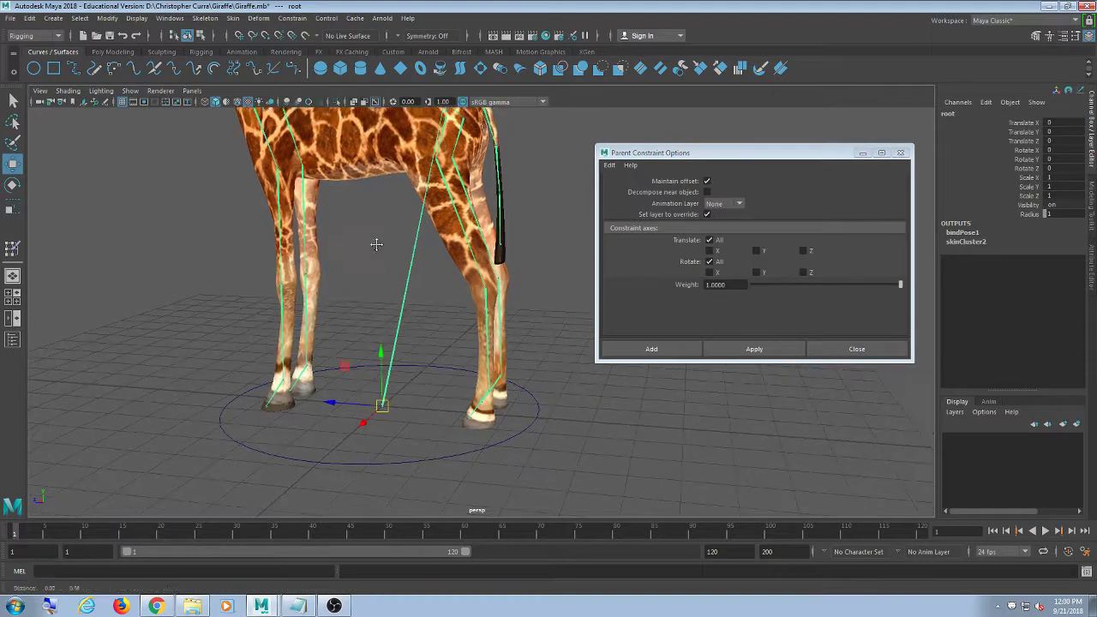
pyautogui.click(370, 179)
pyautogui.click(425, 375)
pyautogui.keyDown('alt'); pyautogui.moveTo(424, 375); pyautogui.dragTo(520, 341); pyautogui.keyUp('alt')
pyautogui.click(432, 406)
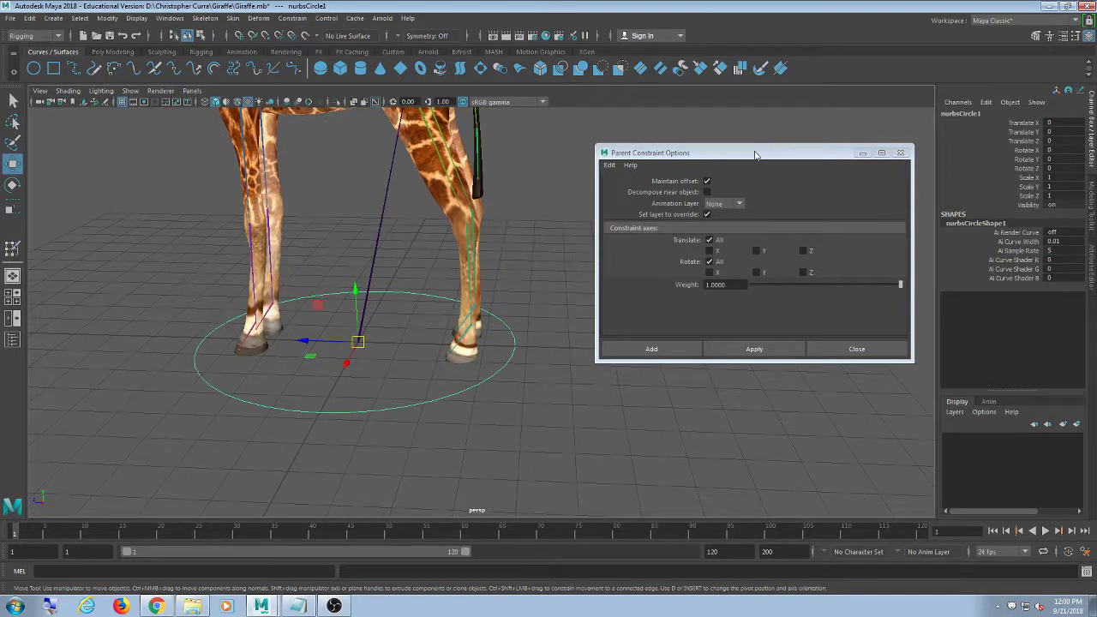
pyautogui.moveTo(756, 155); pyautogui.dragTo(757, 145)
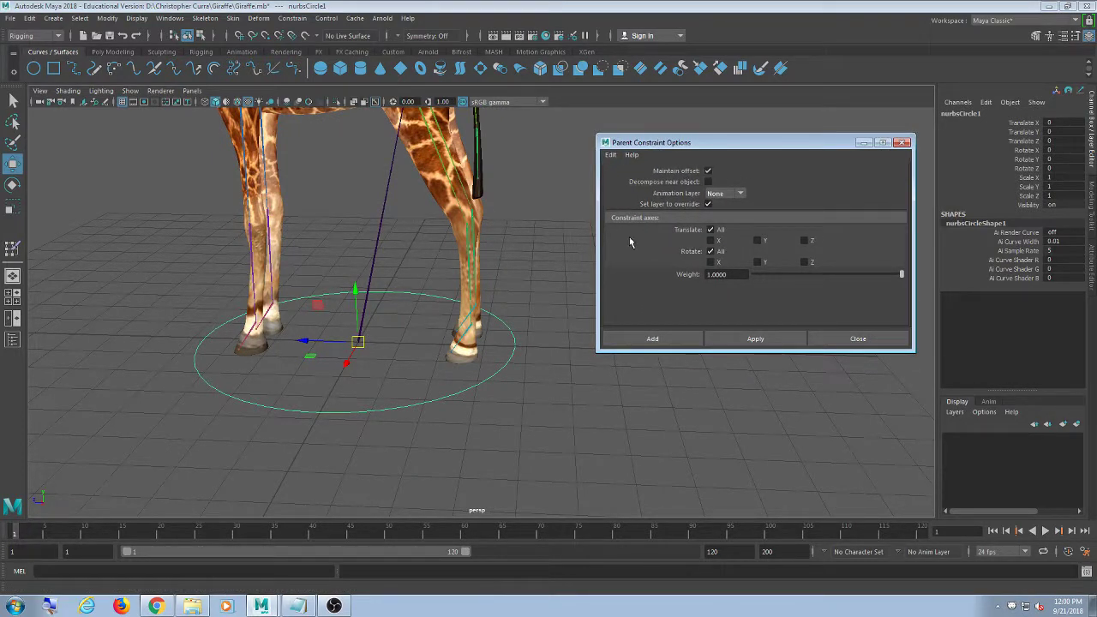
# Parent-constrain the root joint to the feet circle with Maintain offset on, all translate and rotate axes, and a weight of 1
pyautogui.click(514, 437)
pyautogui.click(418, 298)
pyautogui.keyDown('shift'); pyautogui.click(375, 246); pyautogui.keyUp('shift')
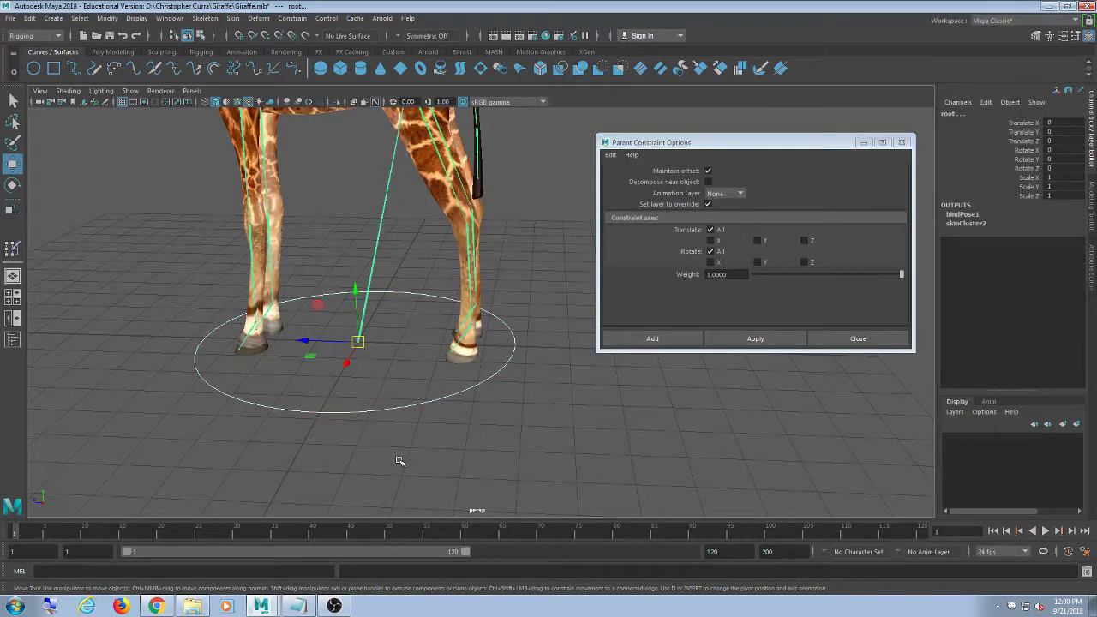
pyautogui.hotkey('ctrl', 'z')
pyautogui.keyDown('shift'); pyautogui.click(374, 247); pyautogui.keyUp('shift')
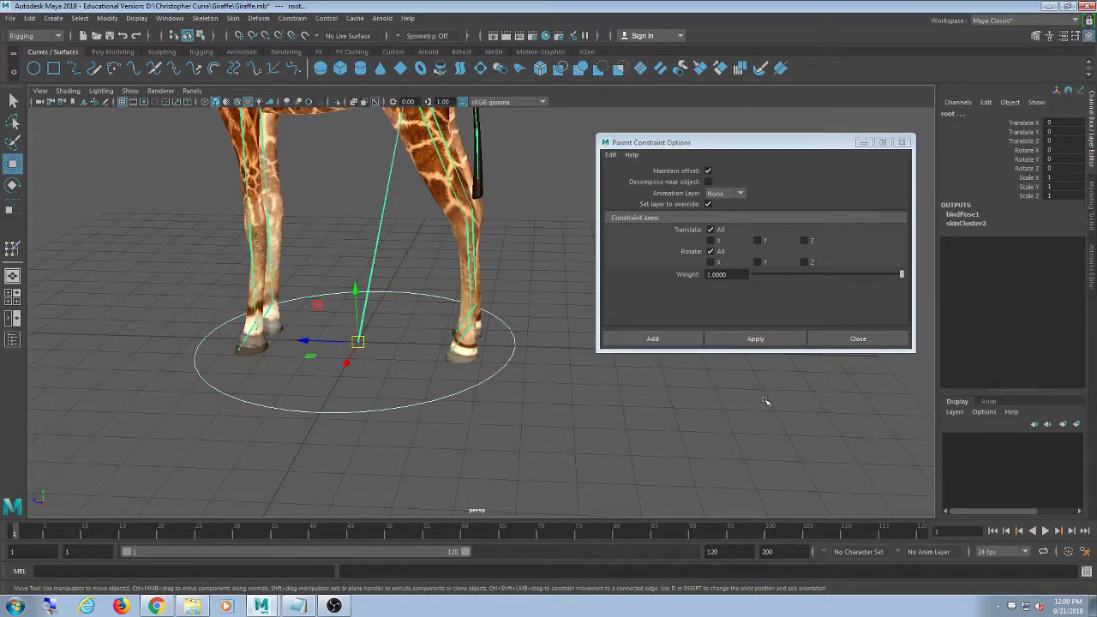
pyautogui.click(756, 338)
# Test moving the feet circle to see whether the giraffe follows, undo the move, inspect the constrained root joint and clear the selection
pyautogui.click(421, 396)
pyautogui.click(421, 405)
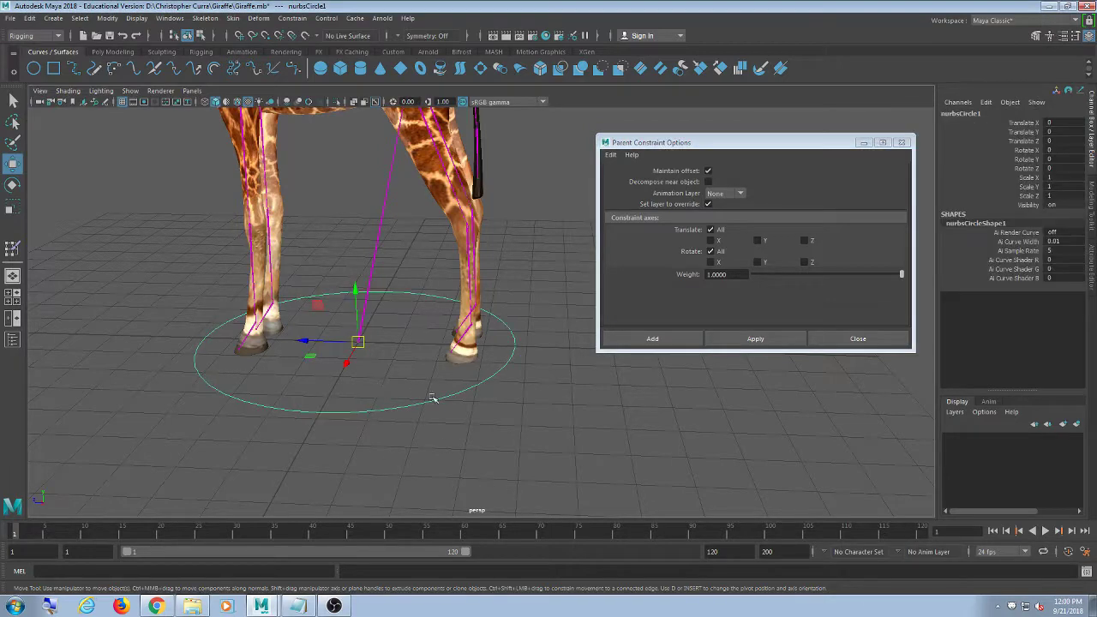
pyautogui.moveTo(355, 344); pyautogui.dragTo(336, 378)
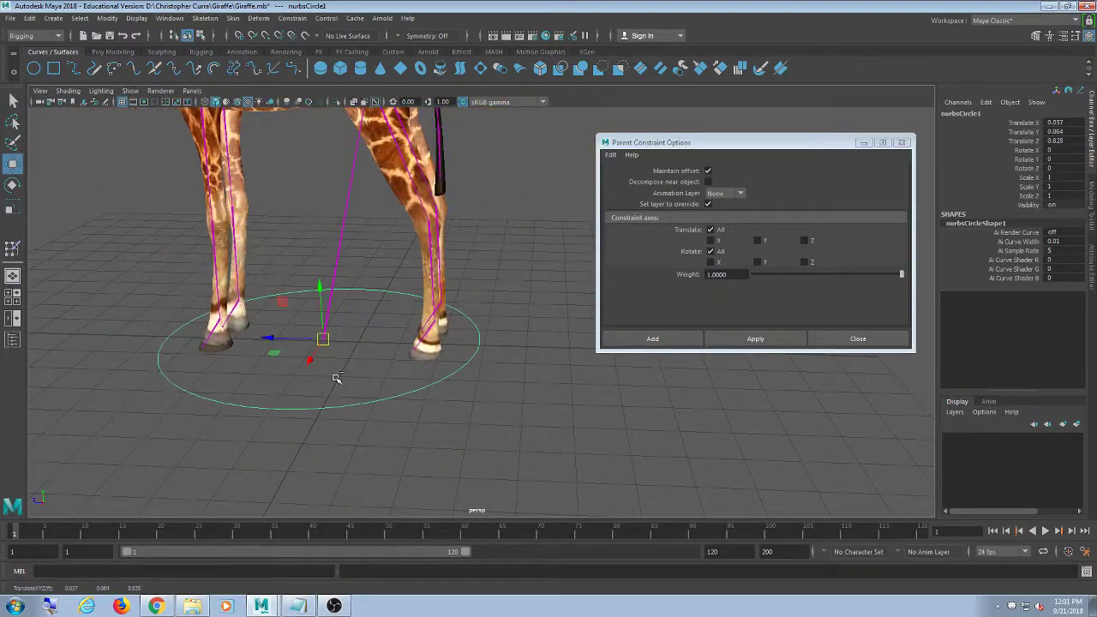
pyautogui.hotkey('ctrl', 'z')
pyautogui.click(444, 460)
pyautogui.hotkey('ctrl', 'z')
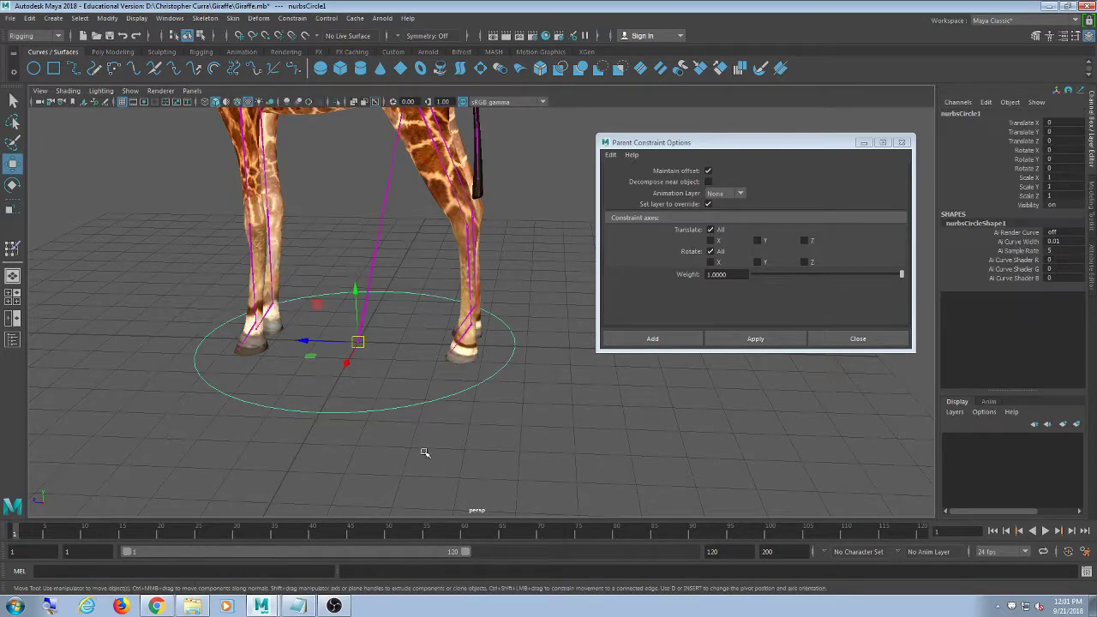
pyautogui.keyDown('shift'); pyautogui.click(371, 225); pyautogui.keyUp('shift')
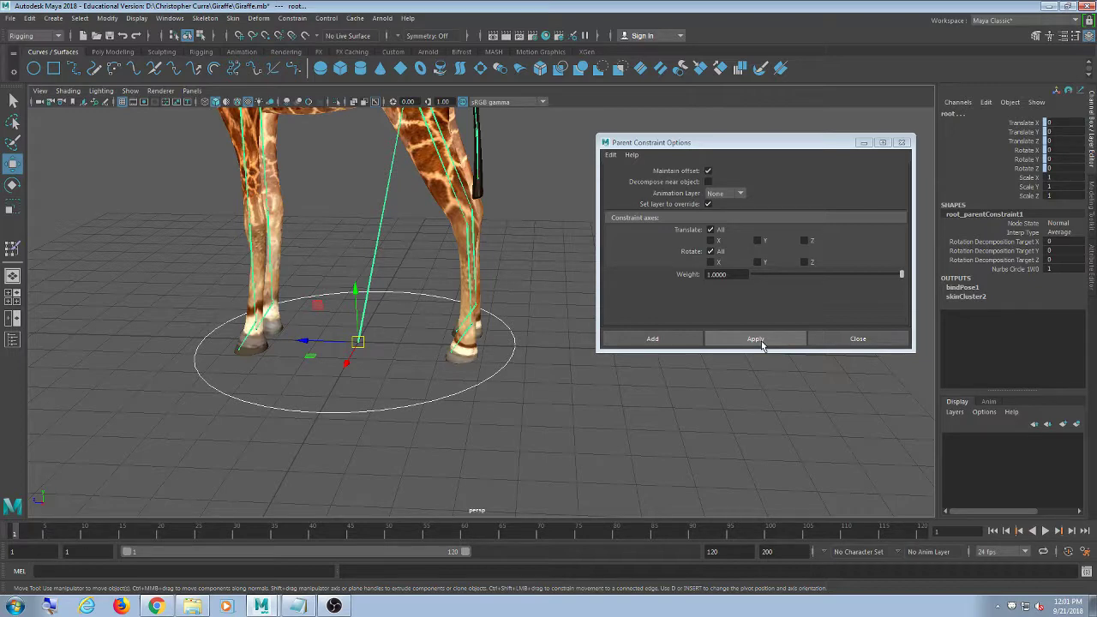
pyautogui.click(493, 494)
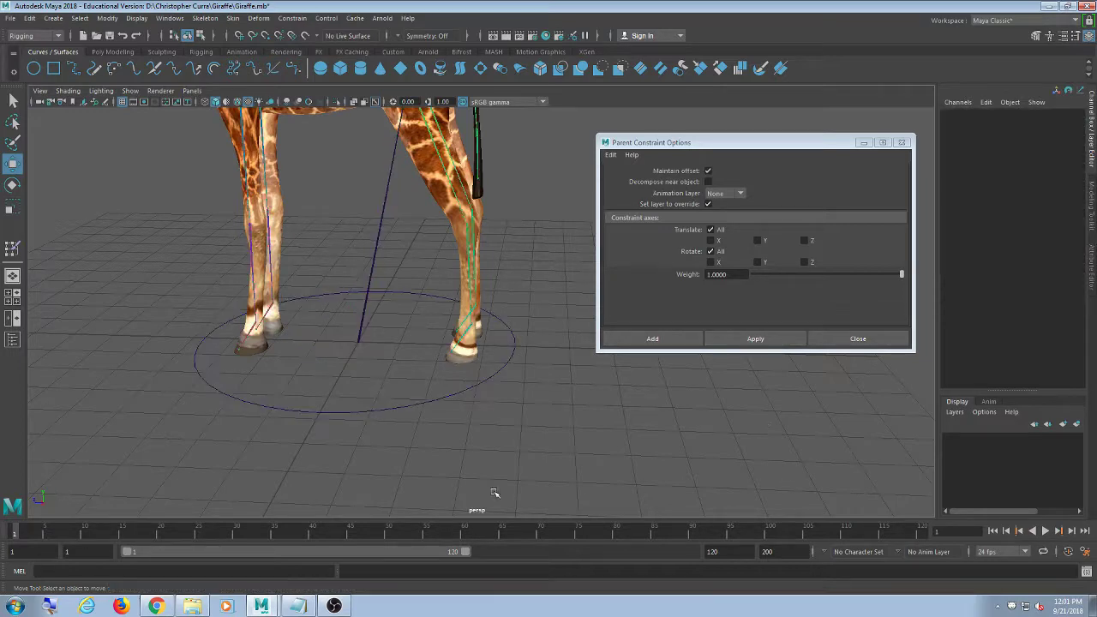
# Select the feet circle, test moving it once more with the constrained giraffe and undo the move
pyautogui.click(417, 407)
pyautogui.moveTo(359, 343); pyautogui.dragTo(369, 259)
pyautogui.hotkey('ctrl', 'z')
pyautogui.hotkey('ctrl', 'z')
pyautogui.hotkey('ctrl', 'z')
pyautogui.hotkey('ctrl', 'z')
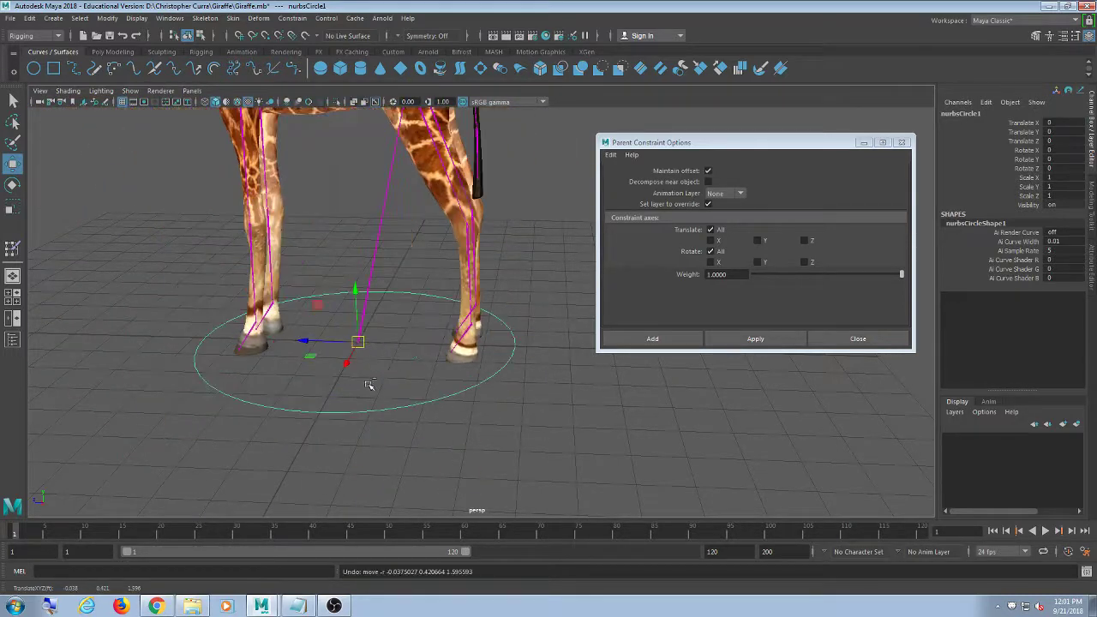
# Test rotating the feet circle together with the giraffe, undo the rotation and clear the selection
pyautogui.press('e')
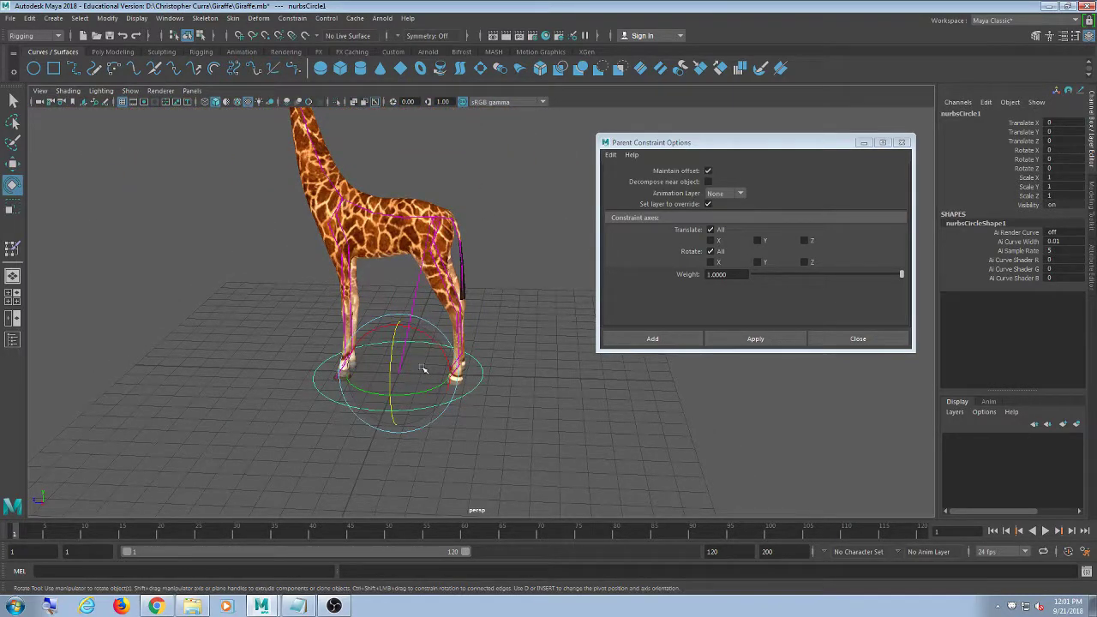
pyautogui.moveTo(422, 371); pyautogui.dragTo(258, 326)
pyautogui.hotkey('ctrl', 'z')
pyautogui.hotkey('ctrl', 'z')
pyautogui.press('w')
pyautogui.press('e')
pyautogui.hotkey('ctrl', 'z')
pyautogui.hotkey('ctrl', 'z')
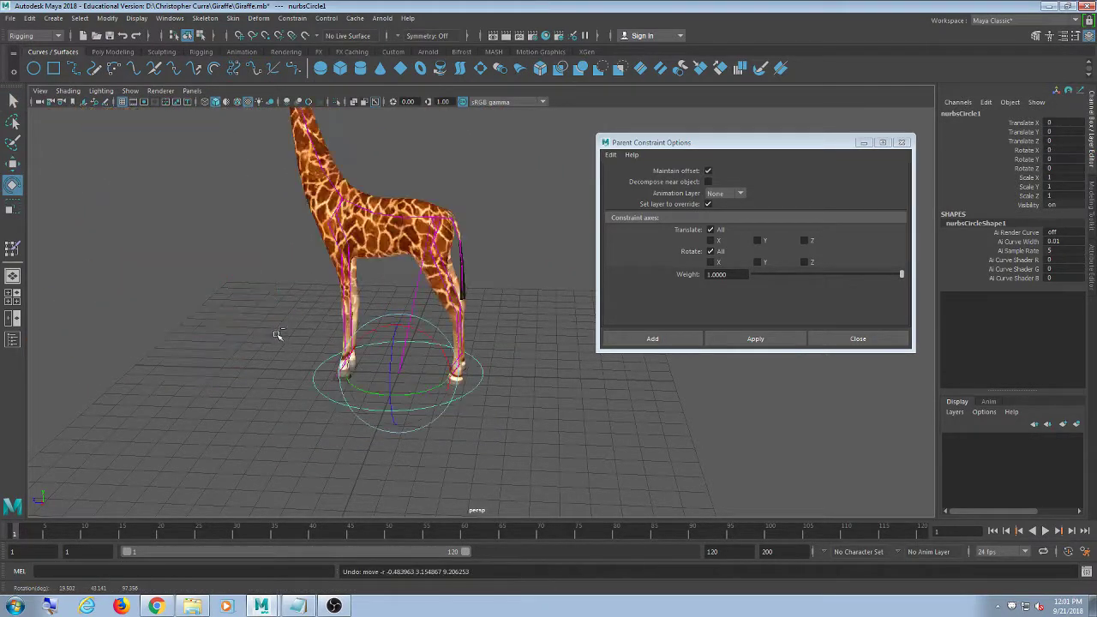
pyautogui.click(548, 464)
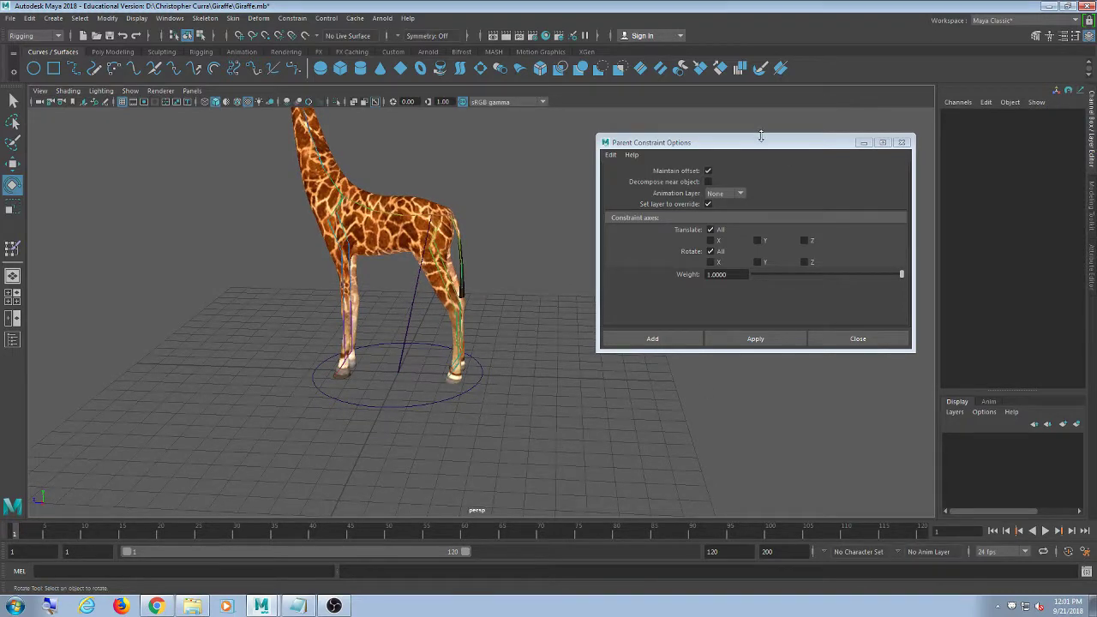
# Create a second NURBS circle at the origin, inside the existing circle around the feet
pyautogui.moveTo(767, 142); pyautogui.dragTo(779, 123)
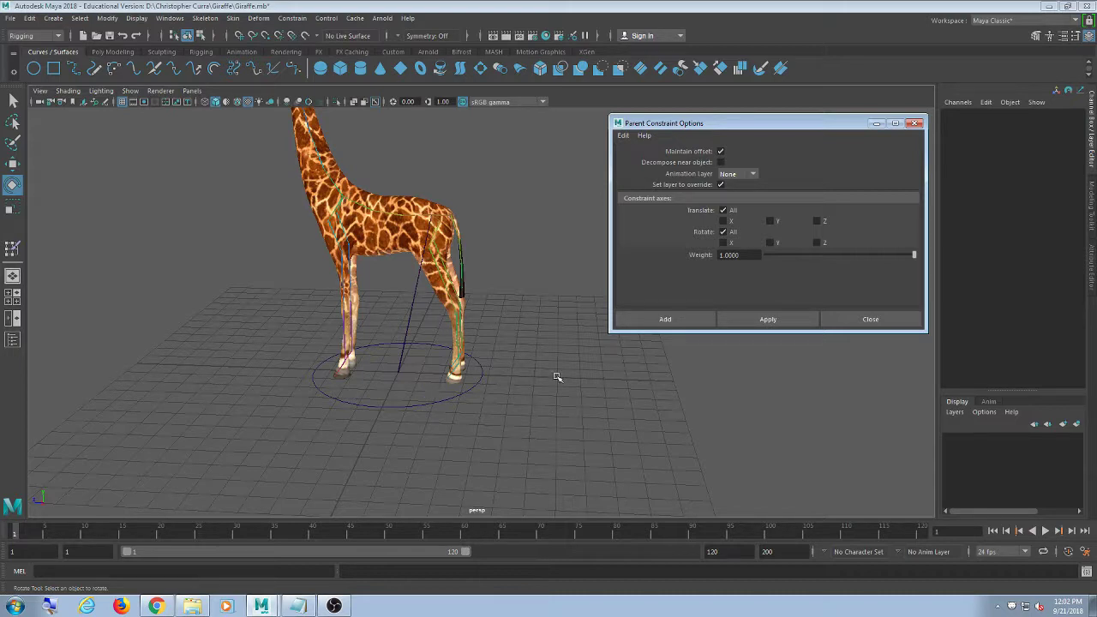
pyautogui.scroll(5, 390, 367)
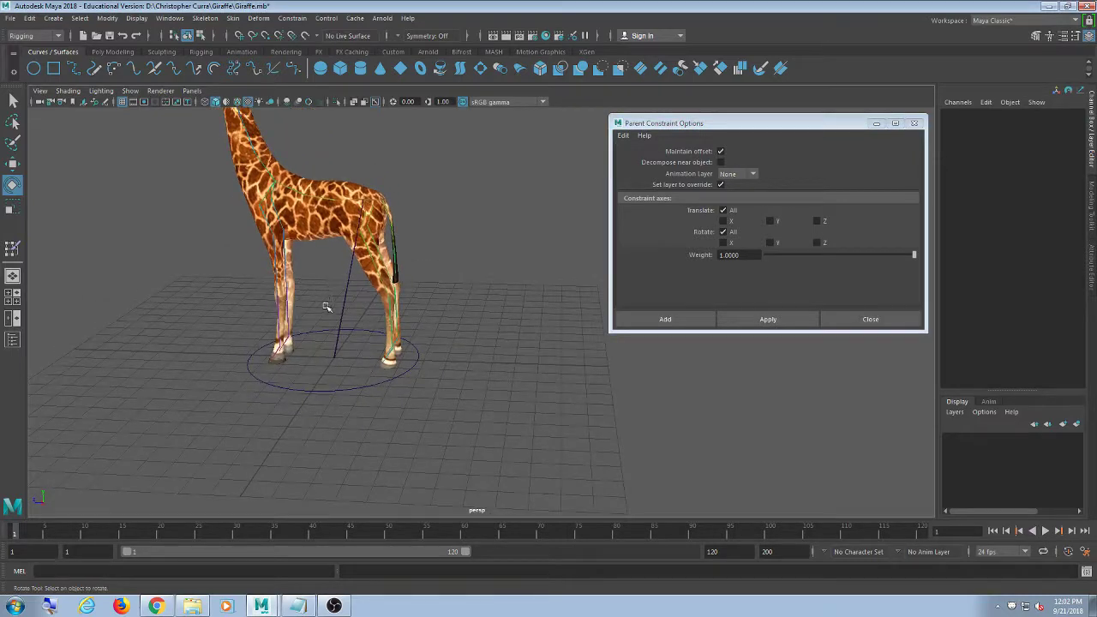
pyautogui.moveTo(334, 313)
pyautogui.keyDown('alt'); pyautogui.mouseDown()
pyautogui.moveTo(336, 326)
pyautogui.moveTo(318, 312)
pyautogui.mouseUp(); pyautogui.keyUp('alt')
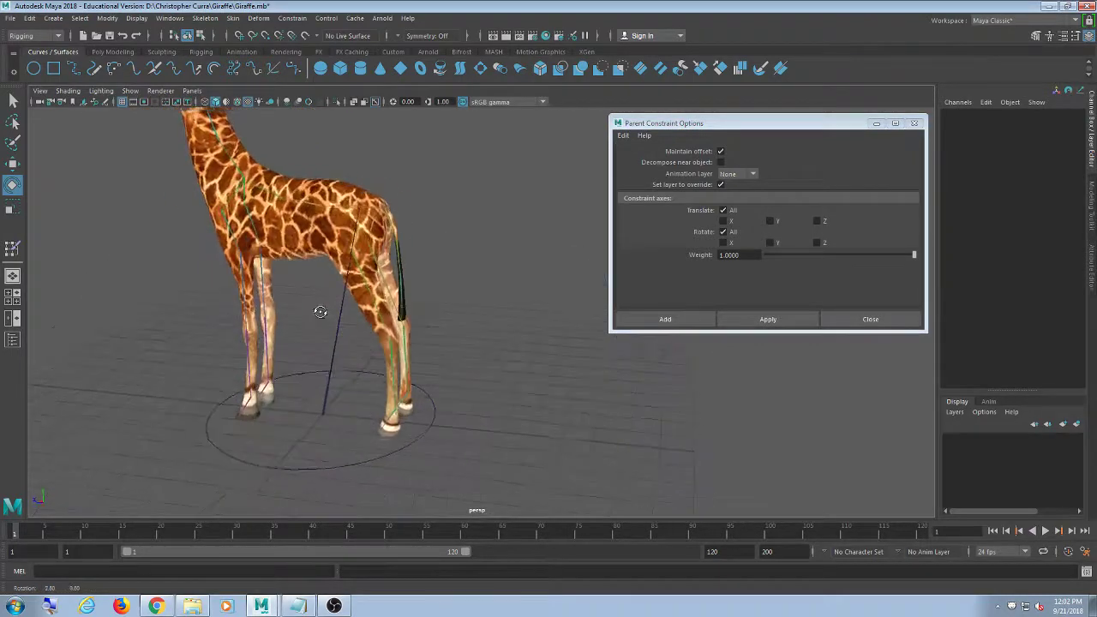
pyautogui.keyDown('alt'); pyautogui.moveTo(318, 311); pyautogui.dragTo(341, 287, button='middle'); pyautogui.keyUp('alt')
pyautogui.keyDown('alt'); pyautogui.moveTo(340, 286); pyautogui.dragTo(305, 267); pyautogui.keyUp('alt')
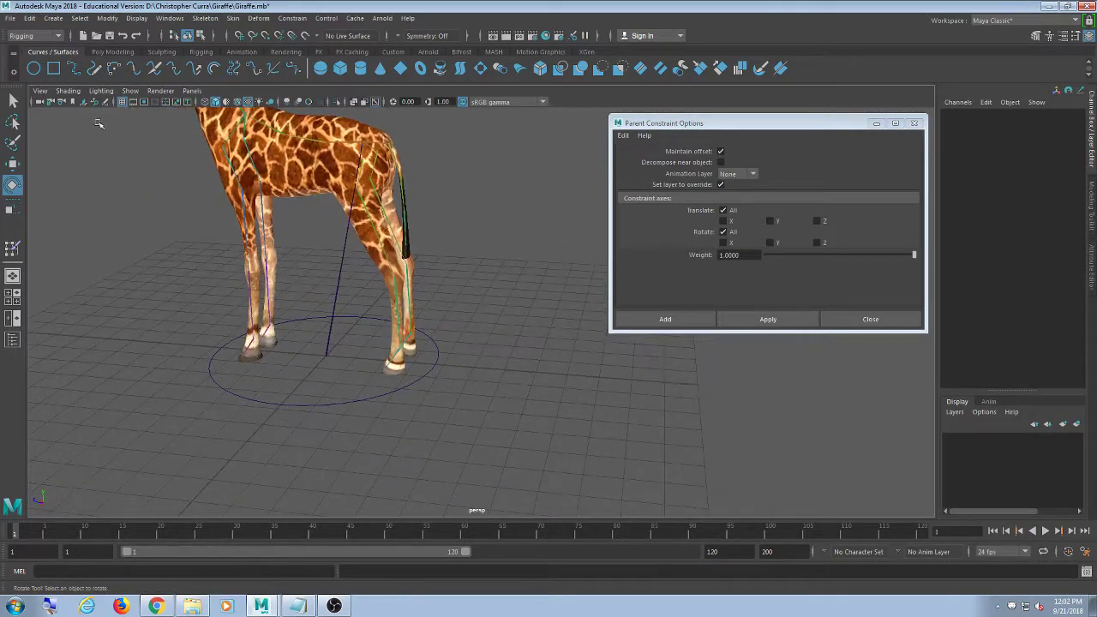
pyautogui.click(33, 67)
pyautogui.keyDown('alt'); pyautogui.moveTo(428, 291); pyautogui.dragTo(417, 288); pyautogui.keyUp('alt')
# Try moving the new small circle toward the hind legs and undo the move
pyautogui.press('w')
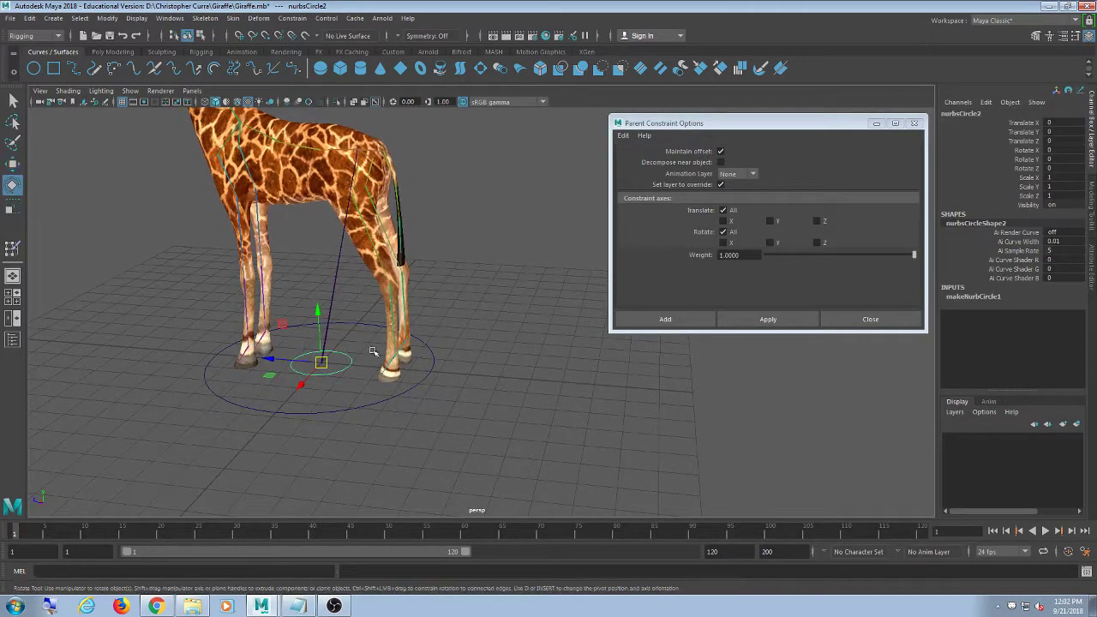
pyautogui.press('e')
pyautogui.press('w')
pyautogui.moveTo(322, 363); pyautogui.dragTo(360, 370)
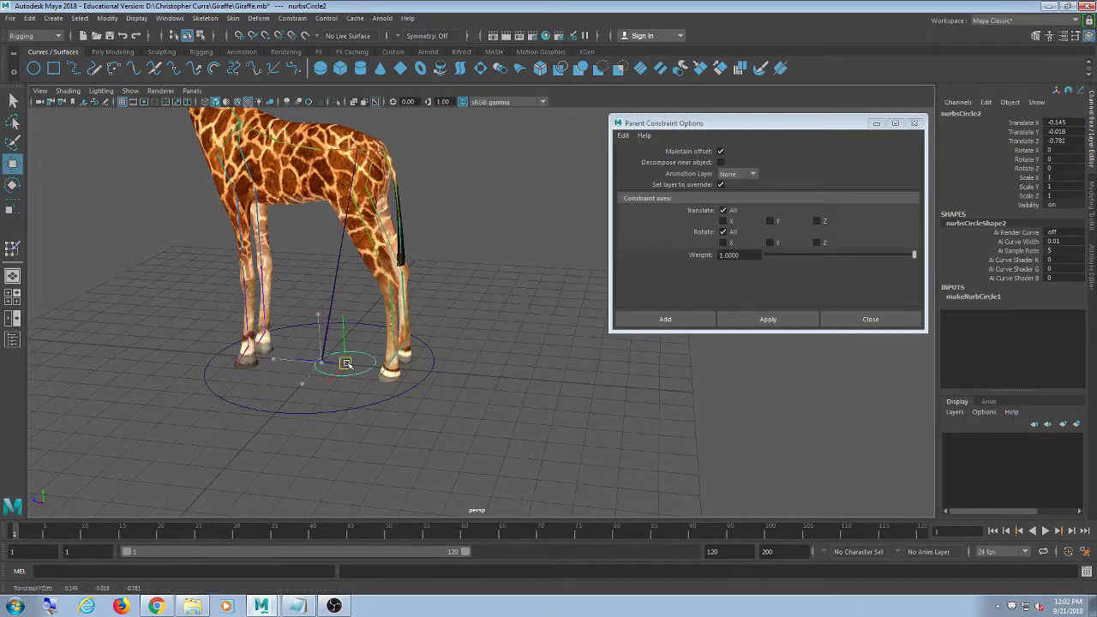
pyautogui.hotkey('ctrl', 'z')
# Scale the new circle uniformly to about 3.354, slightly smaller than the feet circle, and ready it for moving
pyautogui.moveTo(327, 364); pyautogui.dragTo(432, 347)
pyautogui.keyDown('alt'); pyautogui.moveTo(428, 265); pyautogui.dragTo(443, 294, button='middle'); pyautogui.keyUp('alt')
pyautogui.press('w')
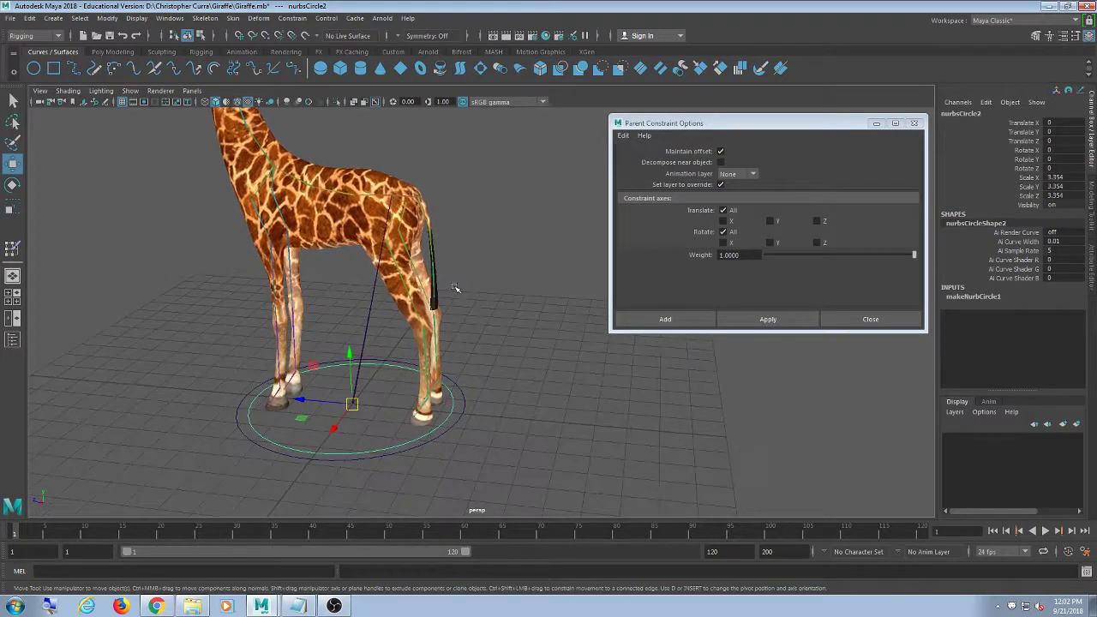
# Raise the new NURBS circle from the ground to the giraffe's hindquarters, close to the hip joint
pyautogui.moveTo(356, 409); pyautogui.dragTo(418, 243)
pyautogui.keyDown('alt'); pyautogui.moveTo(401, 284); pyautogui.dragTo(490, 310, button='middle'); pyautogui.keyUp('alt')
pyautogui.scroll(8, 431, 381)
pyautogui.moveTo(439, 322); pyautogui.dragTo(409, 301)
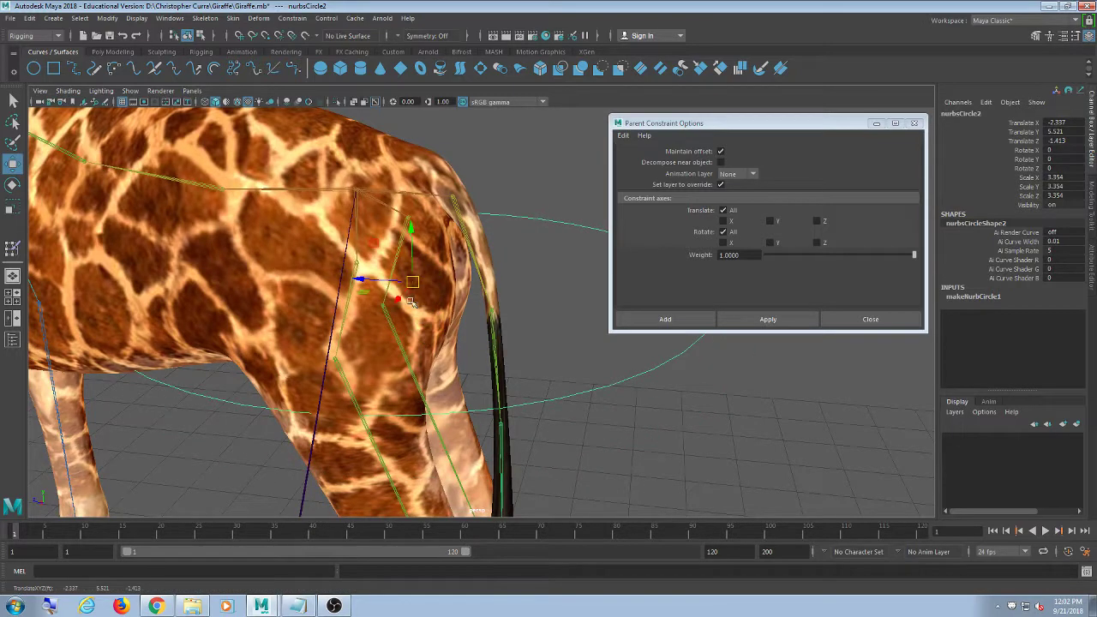
# Hide the polygon meshes in the viewport and snap the circle's center onto the hip joint
pyautogui.click(101, 91)
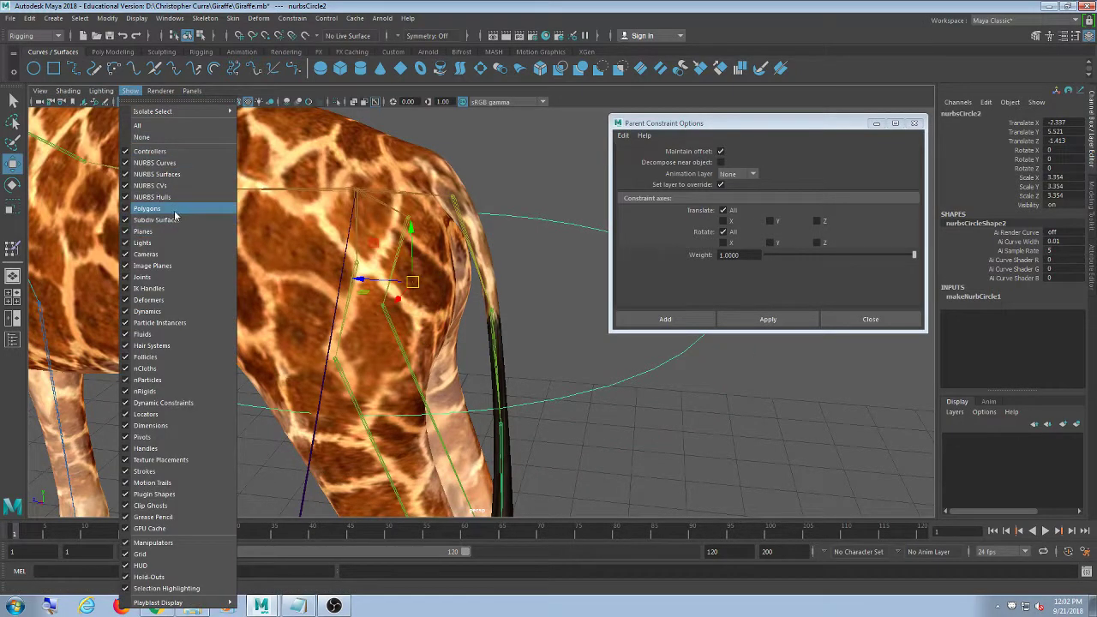
pyautogui.click(175, 211)
pyautogui.scroll(-8, 316, 241)
pyautogui.keyDown('alt'); pyautogui.moveTo(583, 400); pyautogui.dragTo(572, 394); pyautogui.keyUp('alt')
pyautogui.scroll(5, 571, 394)
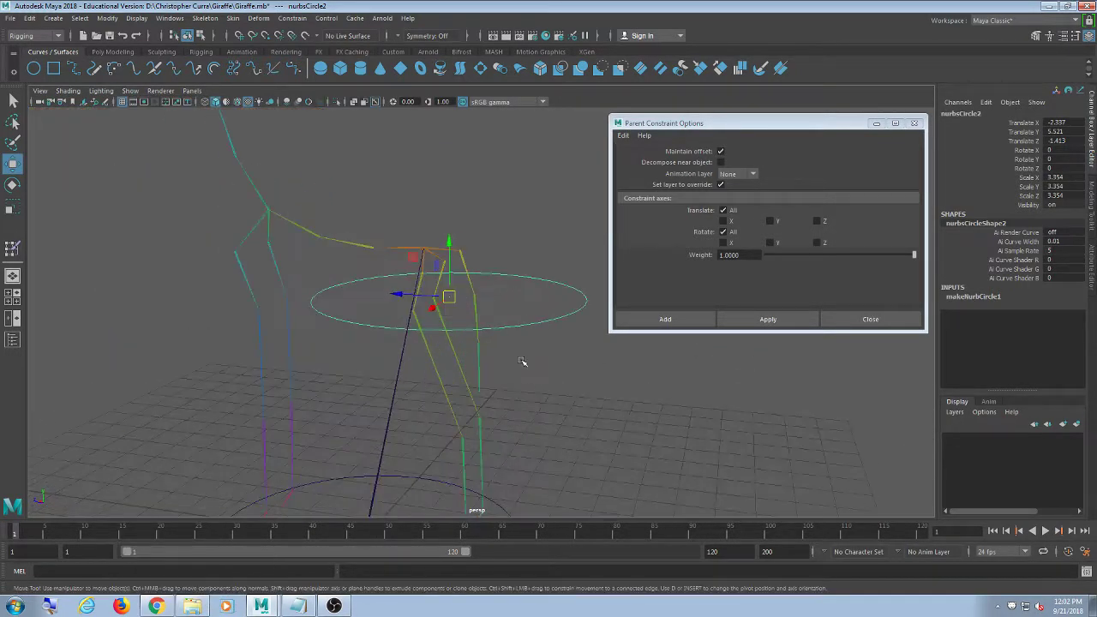
pyautogui.scroll(3, 480, 351)
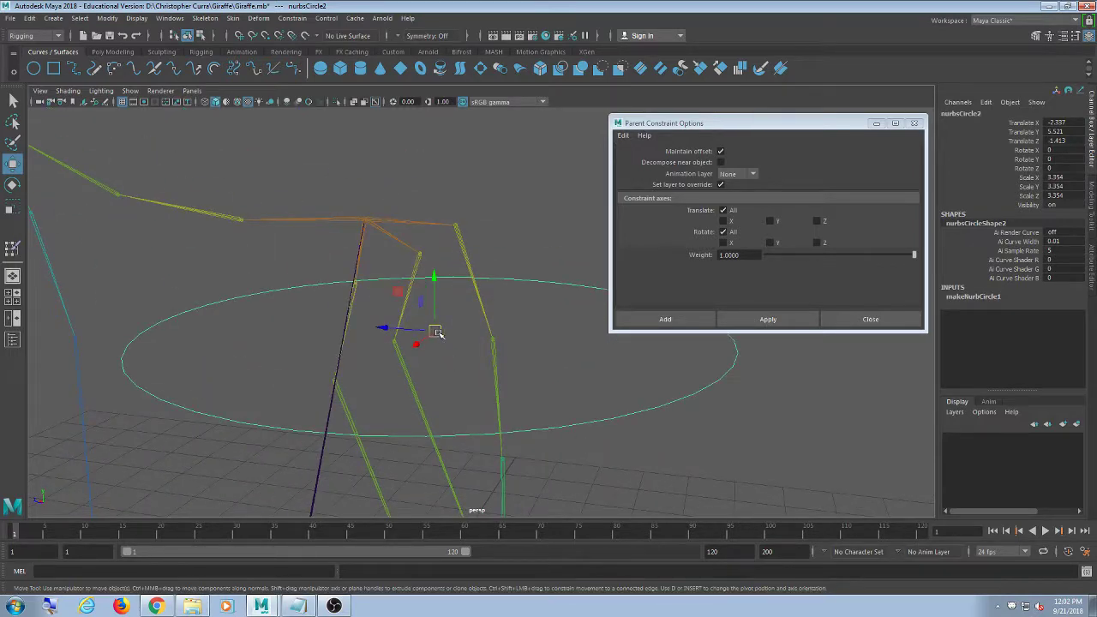
pyautogui.moveTo(434, 334); pyautogui.dragTo(364, 217)
pyautogui.scroll(-5, 497, 421)
pyautogui.keyDown('alt'); pyautogui.moveTo(478, 414); pyautogui.dragTo(465, 414); pyautogui.keyUp('alt')
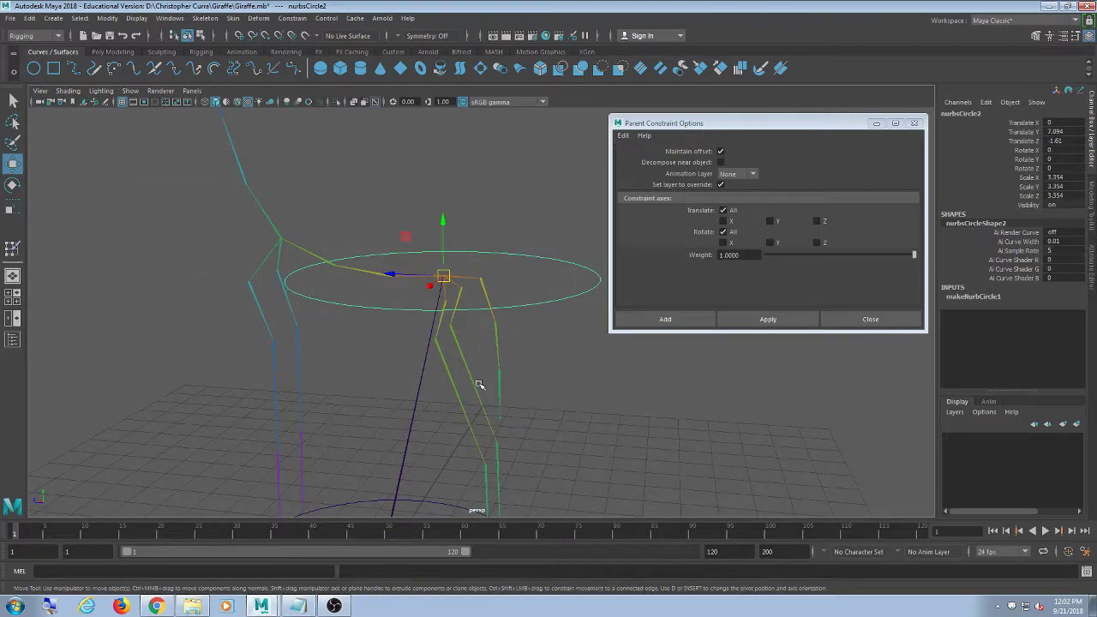
# Rotate the hip circle upright around the body, setting its Rotate X to 90
pyautogui.press('e')
pyautogui.moveTo(488, 248); pyautogui.dragTo(396, 204)
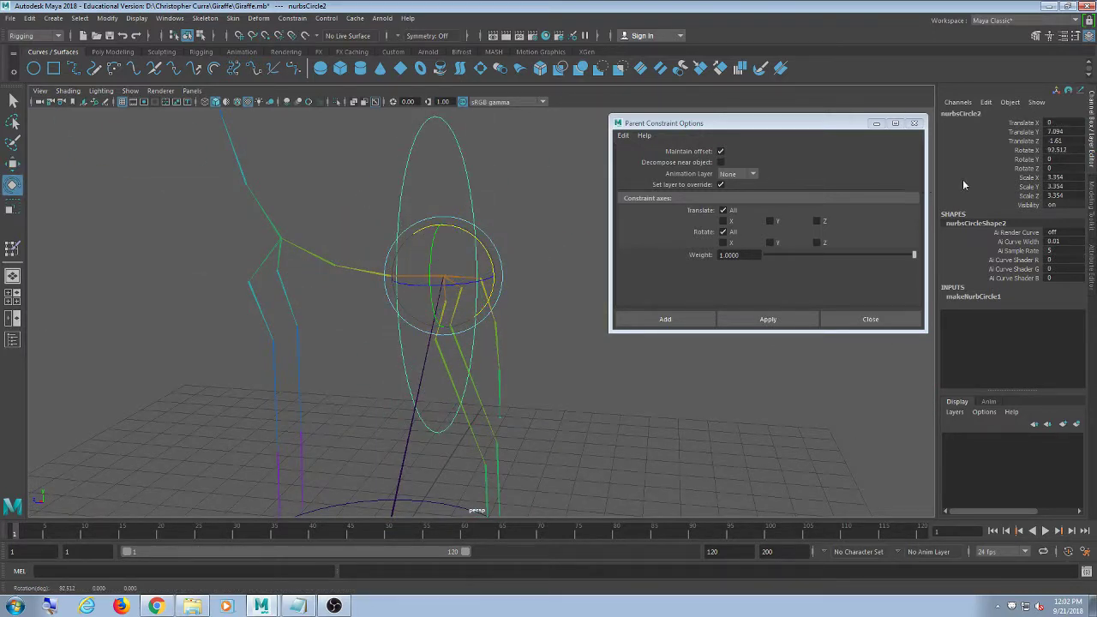
pyautogui.doubleClick(1054, 150)
pyautogui.write('90')
pyautogui.press('Return')
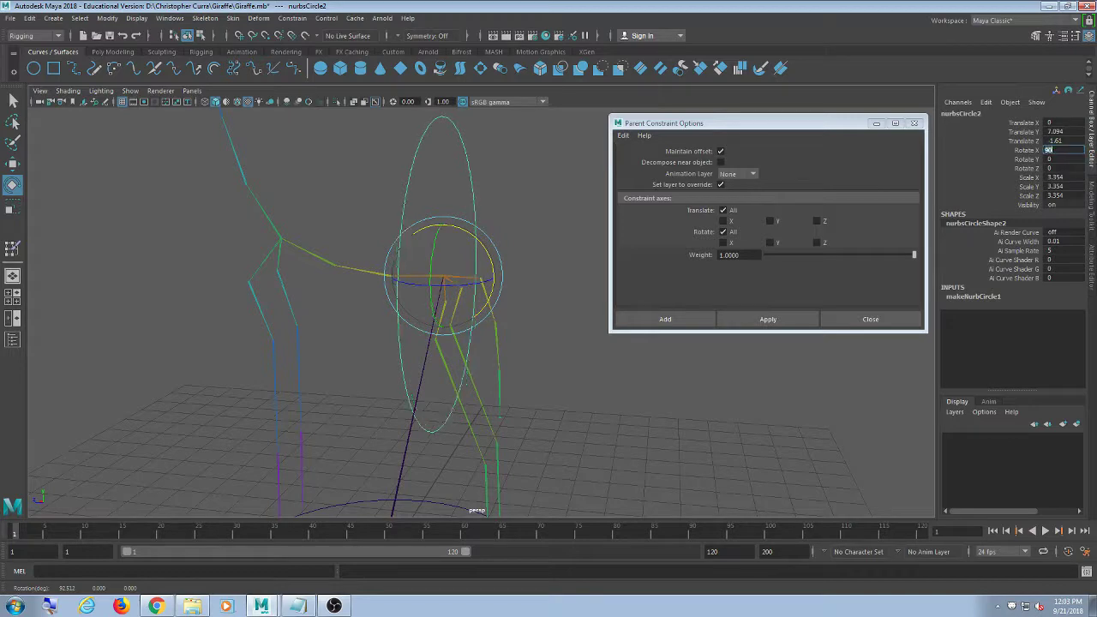
# Show the polygon meshes in the viewport again to judge the hip circle's size against the body
pyautogui.click(130, 90)
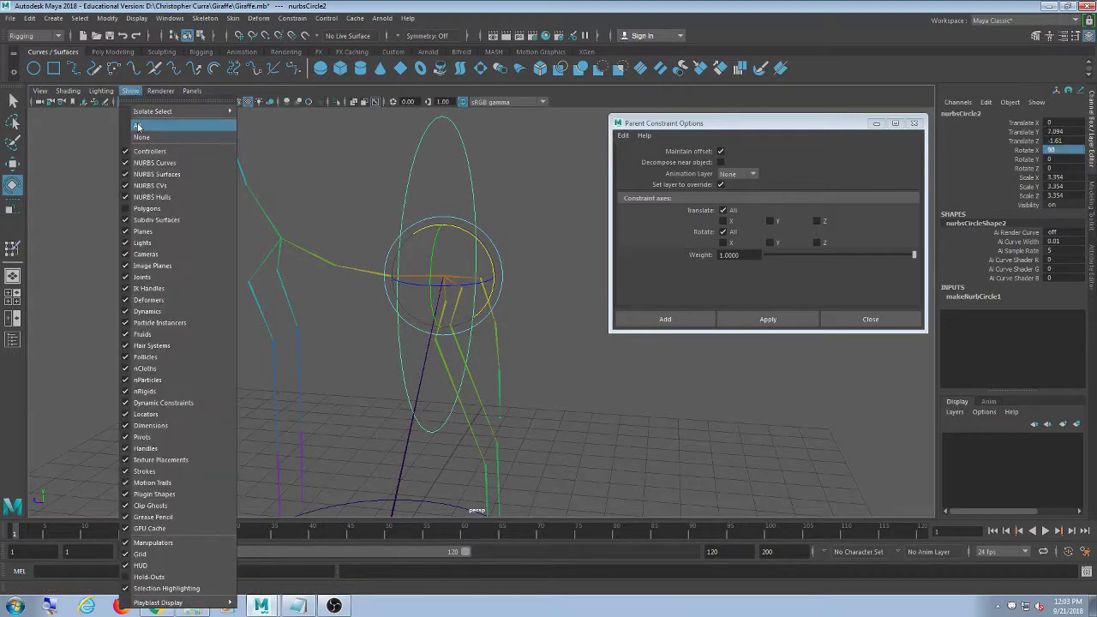
pyautogui.click(142, 210)
pyautogui.keyDown('alt'); pyautogui.moveTo(317, 277); pyautogui.dragTo(297, 275); pyautogui.keyUp('alt')
pyautogui.press('w')
pyautogui.press('e')
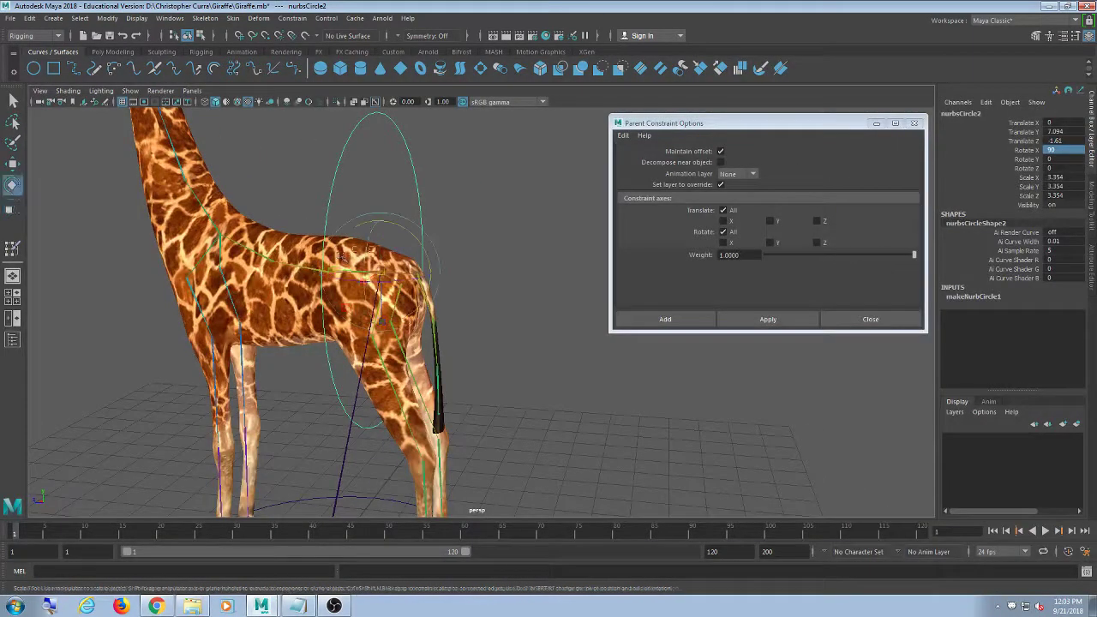
# Scale the hip circle down uniformly to about 1.172 so it closely surrounds the hips, and deselect it
pyautogui.press('r')
pyautogui.moveTo(380, 272); pyautogui.dragTo(135, 343)
pyautogui.moveTo(237, 305); pyautogui.dragTo(477, 367)
pyautogui.click(480, 372)
pyautogui.scroll(5, 317, 352)
pyautogui.keyDown('alt'); pyautogui.moveTo(317, 350); pyautogui.dragTo(296, 362); pyautogui.keyUp('alt')
pyautogui.keyDown('alt'); pyautogui.moveTo(330, 361); pyautogui.dragTo(276, 366, button='right'); pyautogui.keyUp('alt')
pyautogui.keyDown('alt'); pyautogui.moveTo(276, 366); pyautogui.dragTo(300, 372); pyautogui.keyUp('alt')
pyautogui.keyDown('alt'); pyautogui.moveTo(310, 326); pyautogui.dragTo(304, 328); pyautogui.keyUp('alt')
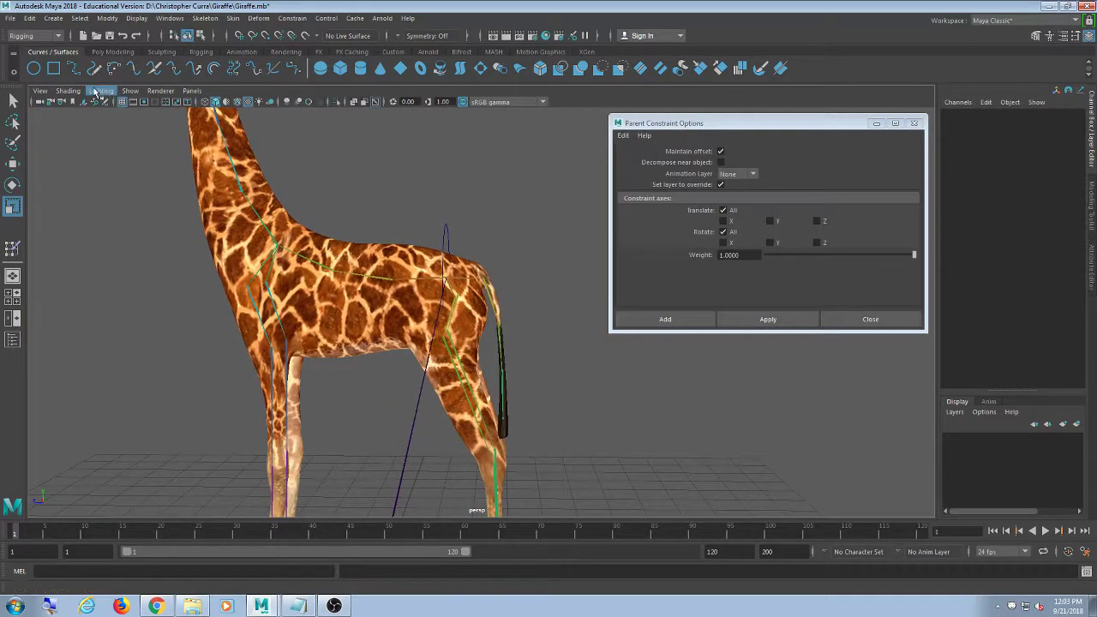
# Hide the polygon meshes and select the hip circle, ready for moving
pyautogui.click(130, 91)
pyautogui.click(161, 210)
pyautogui.scroll(-1, 500, 255)
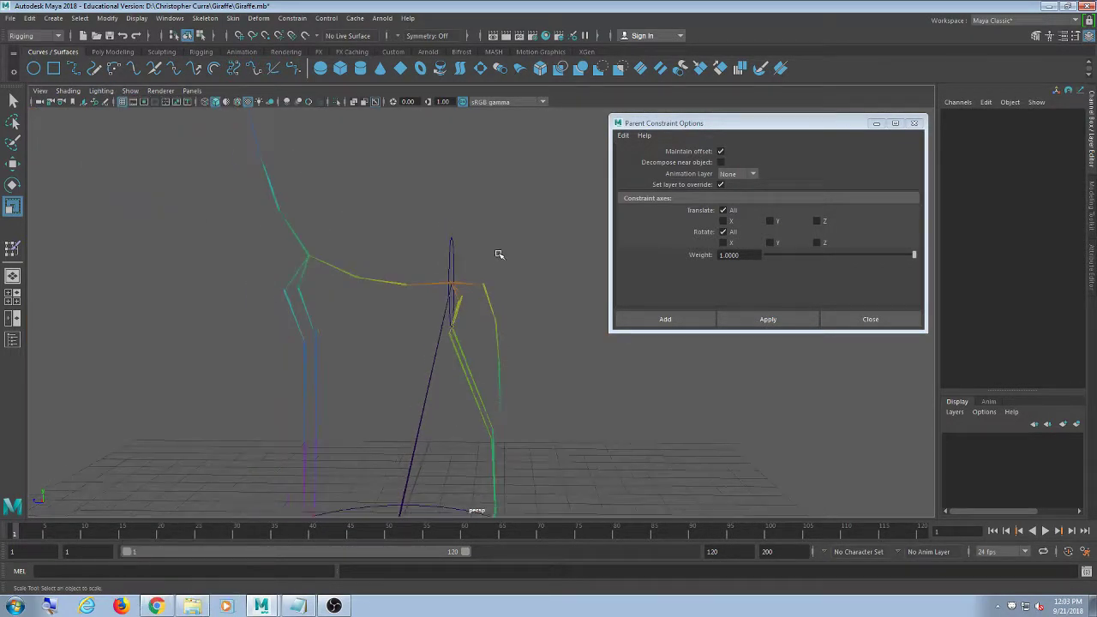
pyautogui.click(453, 242)
pyautogui.scroll(3, 455, 243)
pyautogui.click(497, 192)
pyautogui.moveTo(489, 193); pyautogui.dragTo(401, 212)
pyautogui.press('w')
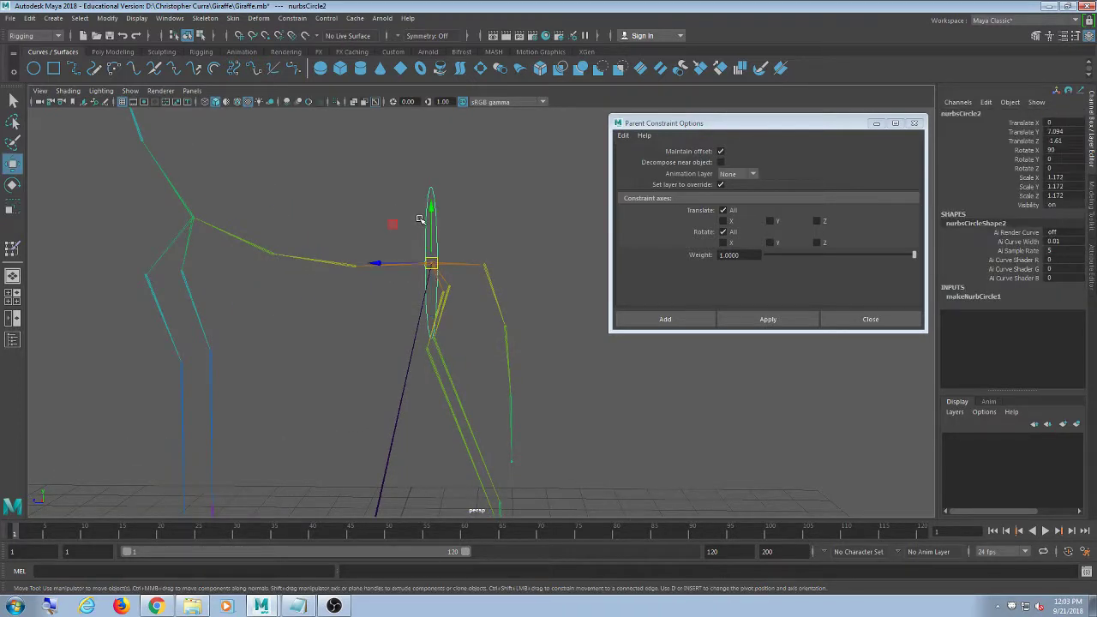
# Duplicate the hip circle three times, snapping the copies onto the next three spine joints up to the shoulders
pyautogui.hotkey('ctrl', 'd')
pyautogui.hotkey('ctrl', 'd')
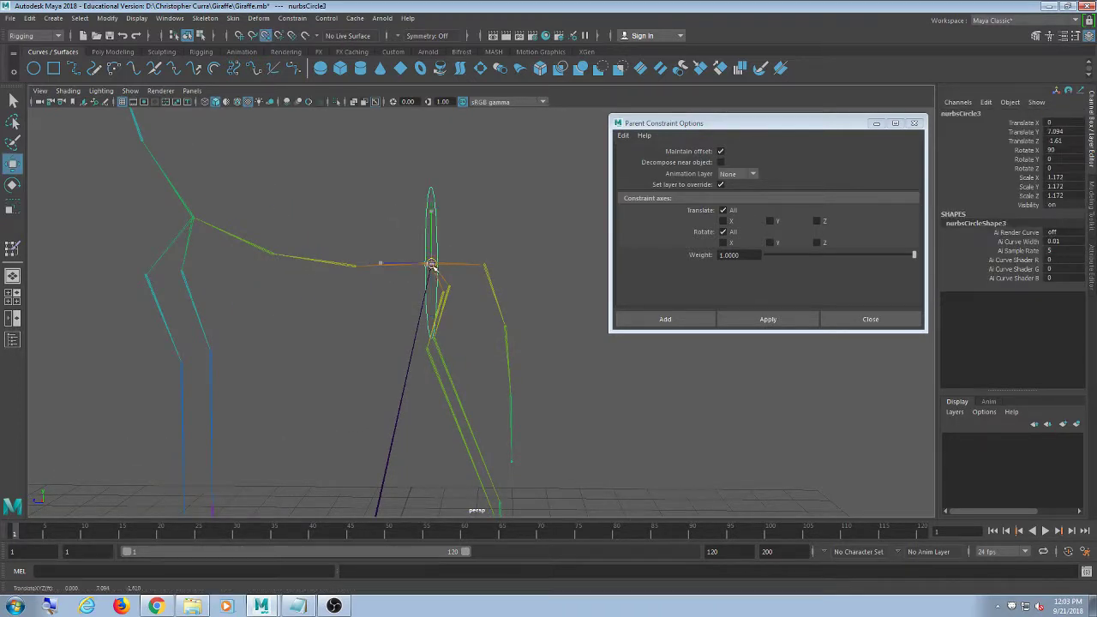
pyautogui.moveTo(435, 268); pyautogui.dragTo(193, 216)
pyautogui.hotkey('ctrl', 'd')
pyautogui.hotkey('ctrl', 'd')
pyautogui.click(482, 168)
pyautogui.moveTo(483, 168); pyautogui.dragTo(212, 195)
pyautogui.click(508, 202)
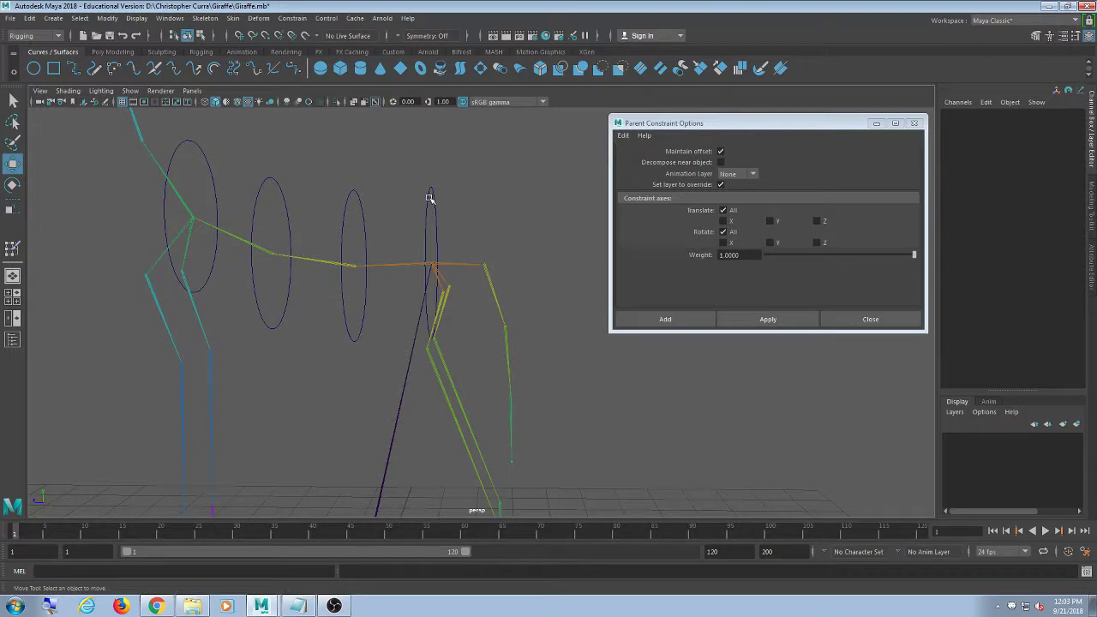
# Show the polygon meshes again and display the giraffe in smooth shading without textures
pyautogui.click(101, 90)
pyautogui.click(150, 196)
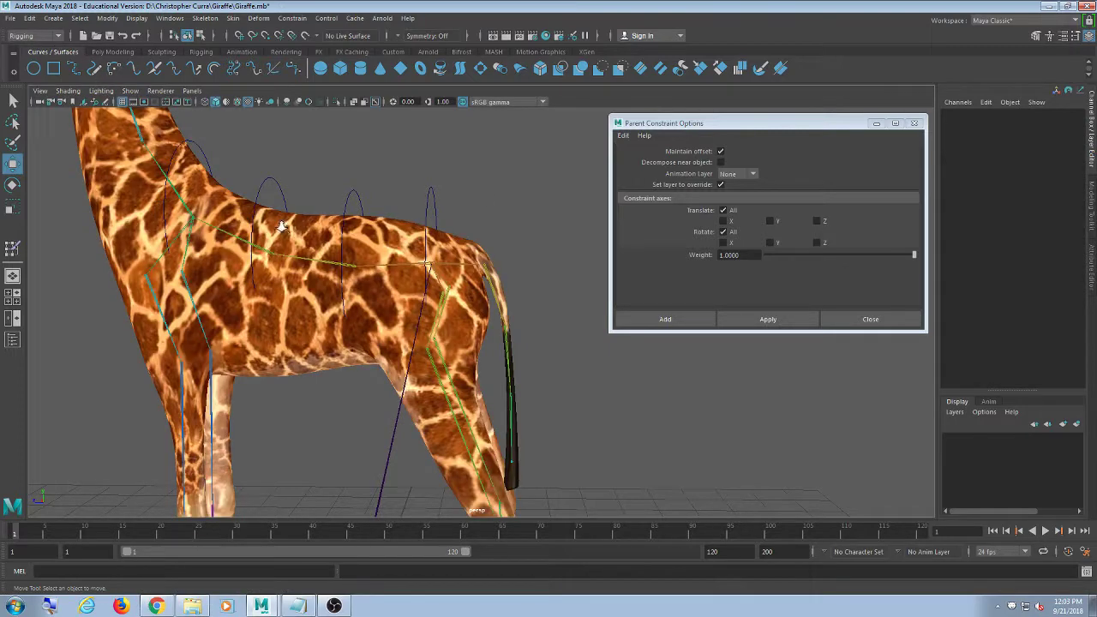
pyautogui.scroll(-3, 281, 226)
pyautogui.keyDown('alt'); pyautogui.moveTo(259, 231); pyautogui.dragTo(301, 259, button='middle'); pyautogui.keyUp('alt')
pyautogui.scroll(3, 268, 246)
pyautogui.keyDown('alt'); pyautogui.moveTo(267, 244); pyautogui.dragTo(409, 230); pyautogui.keyUp('alt')
pyautogui.click(304, 182)
pyautogui.click(421, 197)
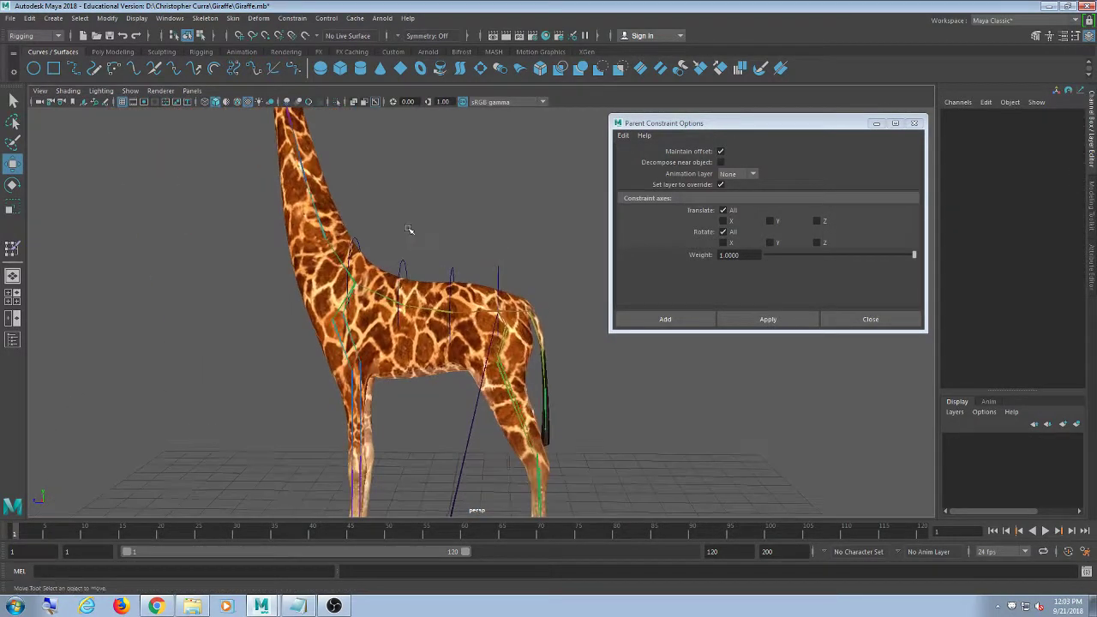
pyautogui.press('5')
pyautogui.scroll(3, 426, 334)
pyautogui.keyDown('alt'); pyautogui.moveTo(426, 335); pyautogui.dragTo(380, 308); pyautogui.keyUp('alt')
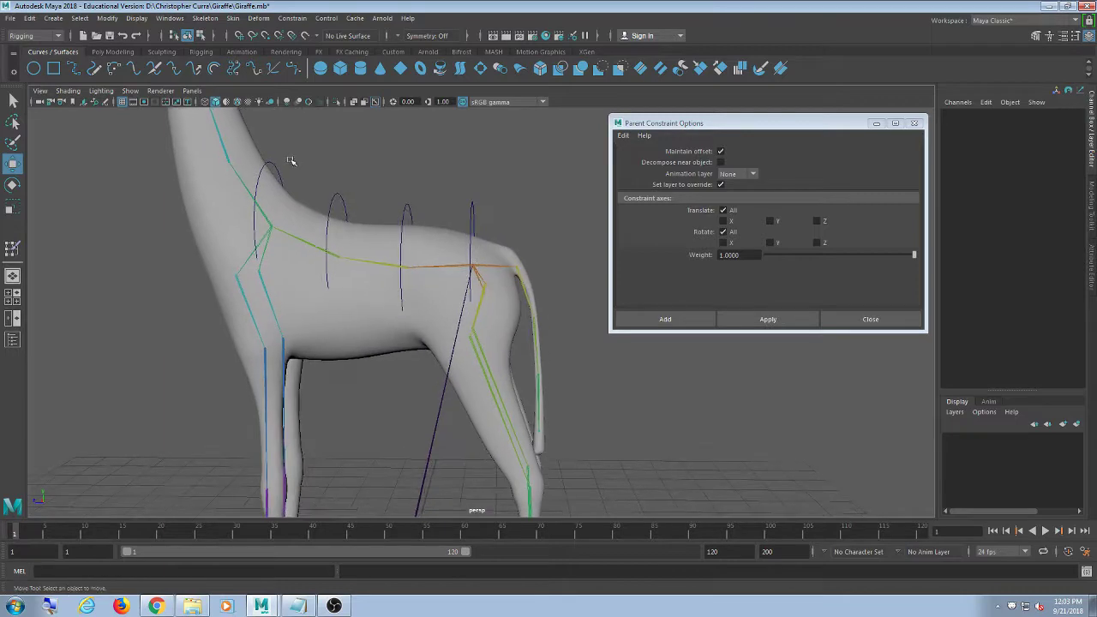
# Select all four circles along the spine and view them together with the feet circle
pyautogui.click(282, 169)
pyautogui.keyDown('shift'); pyautogui.click(343, 200); pyautogui.keyUp('shift')
pyautogui.keyDown('shift'); pyautogui.click(402, 209); pyautogui.keyUp('shift')
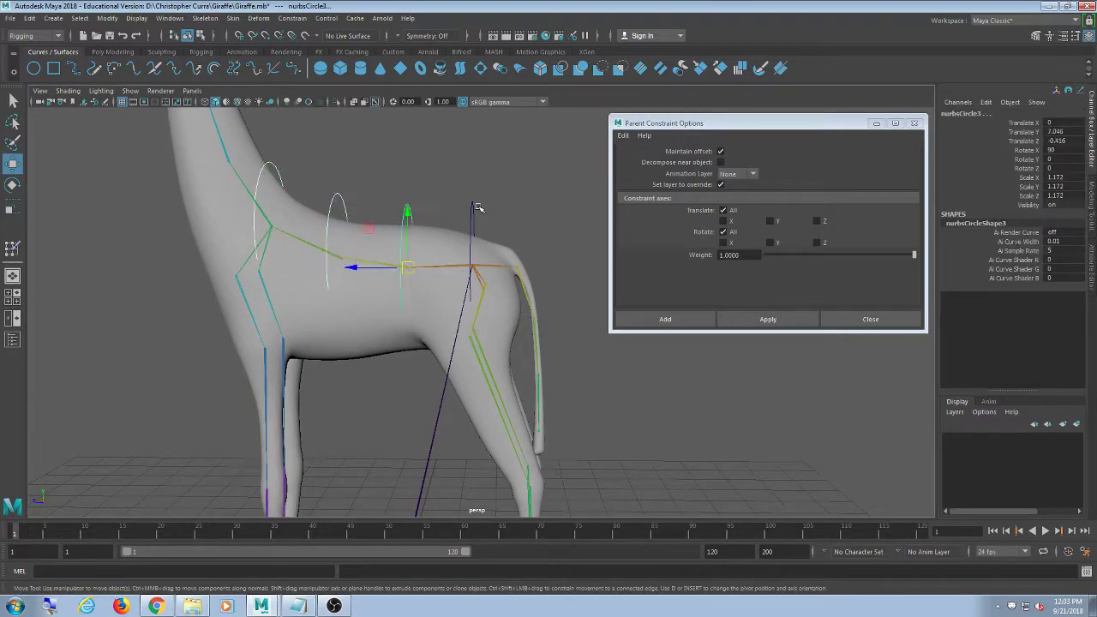
pyautogui.keyDown('shift'); pyautogui.click(470, 204); pyautogui.keyUp('shift')
pyautogui.scroll(-3, 510, 349)
pyautogui.keyDown('alt'); pyautogui.moveTo(480, 379); pyautogui.dragTo(422, 313); pyautogui.keyUp('alt')
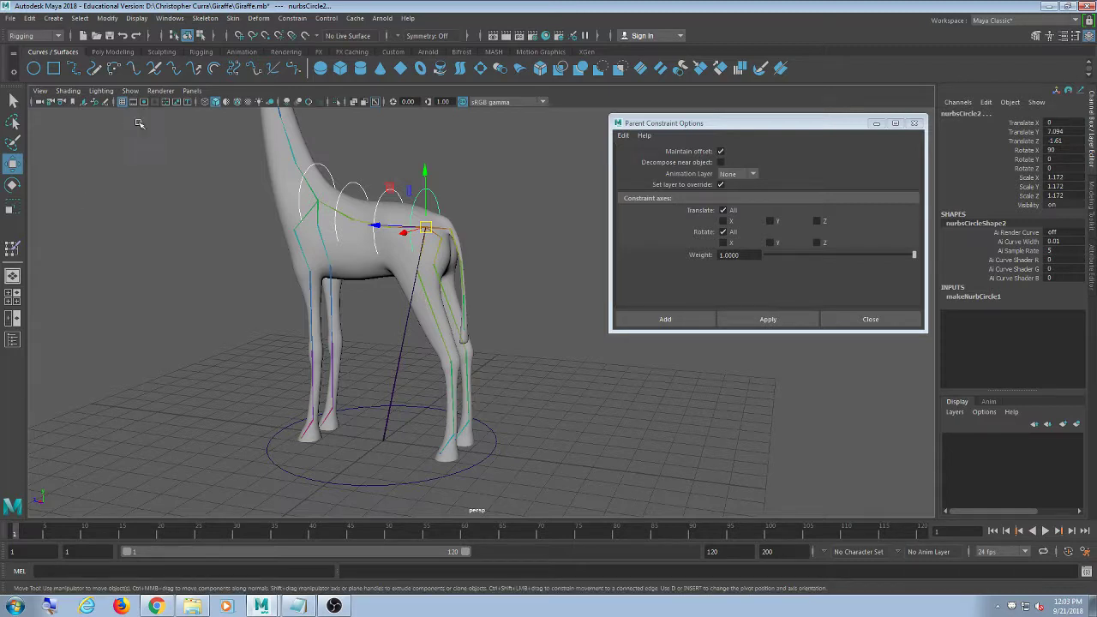
# Hide the polygon meshes again and clear the selection of the four spine circles
pyautogui.click(130, 90)
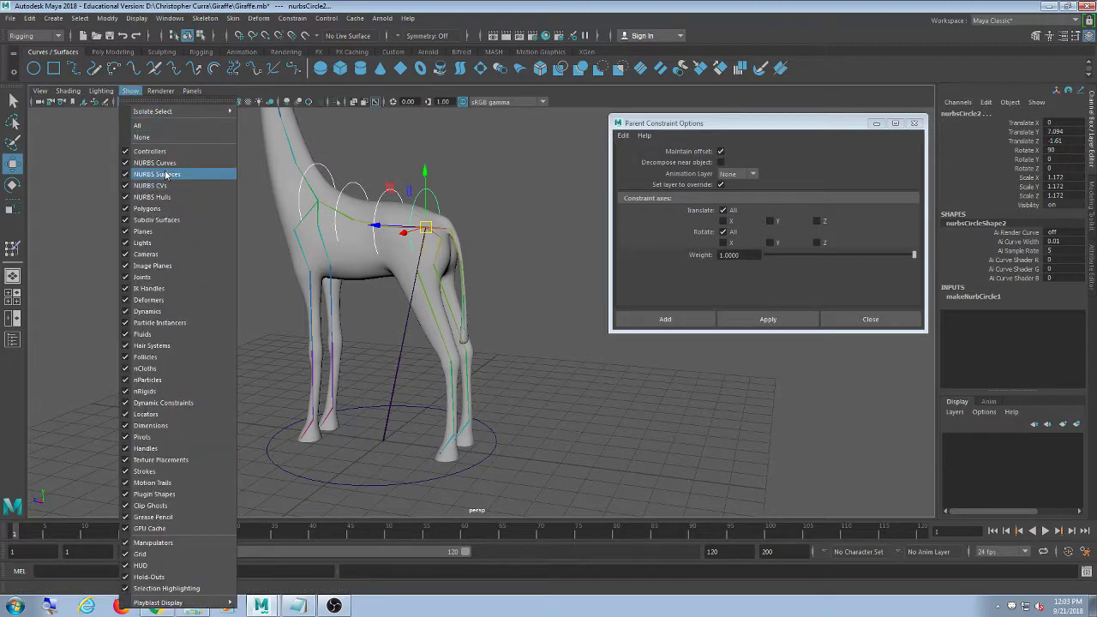
pyautogui.click(162, 211)
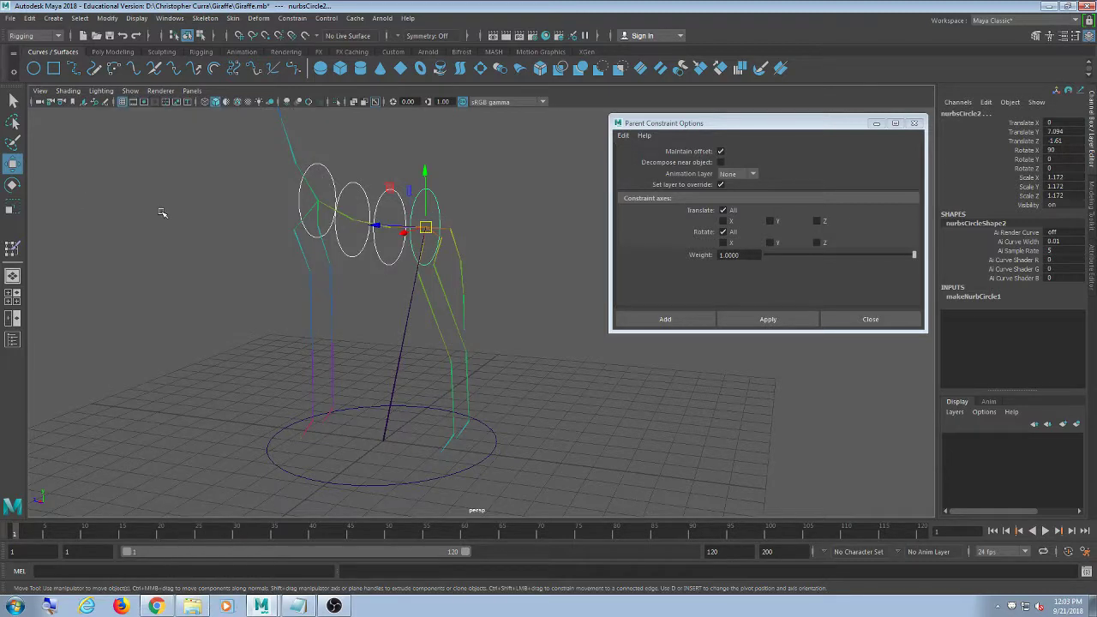
pyautogui.click(548, 340)
pyautogui.scroll(4, 477, 341)
pyautogui.keyDown('alt'); pyautogui.moveTo(364, 231); pyautogui.dragTo(411, 340, button='middle'); pyautogui.keyUp('alt')
pyautogui.keyDown('alt'); pyautogui.moveTo(275, 344); pyautogui.dragTo(264, 344); pyautogui.keyUp('alt')
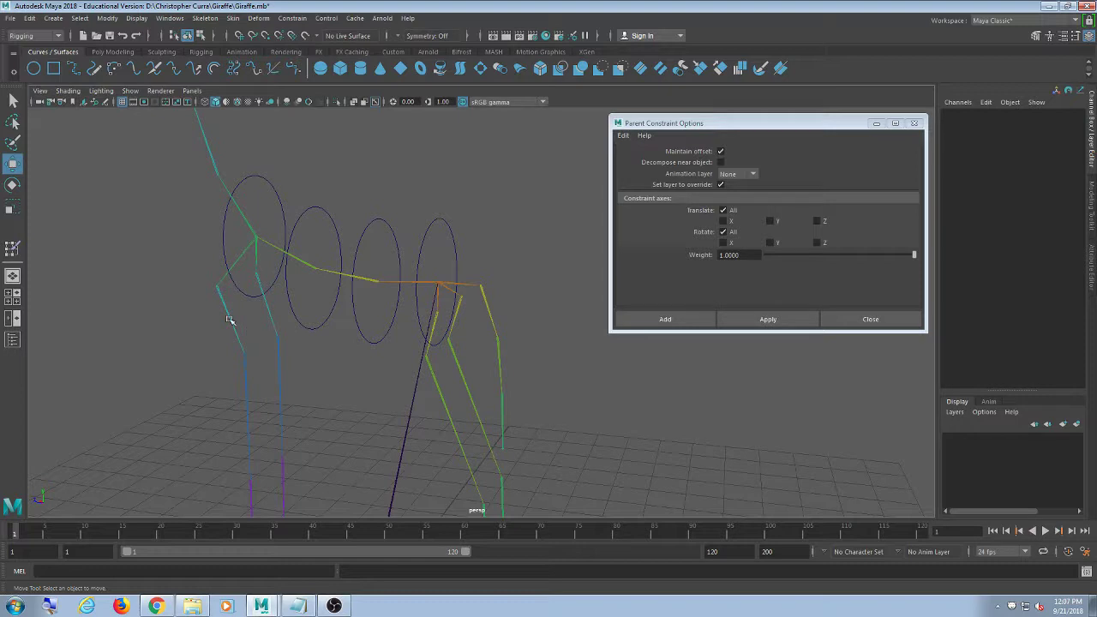
# Examine the hip and spine joints by selecting them in turn from hip to shoulders, and clear the selection
pyautogui.keyDown('alt'); pyautogui.moveTo(438, 258); pyautogui.dragTo(403, 282); pyautogui.keyUp('alt')
pyautogui.scroll(3, 404, 283)
pyautogui.scroll(3, 372, 289)
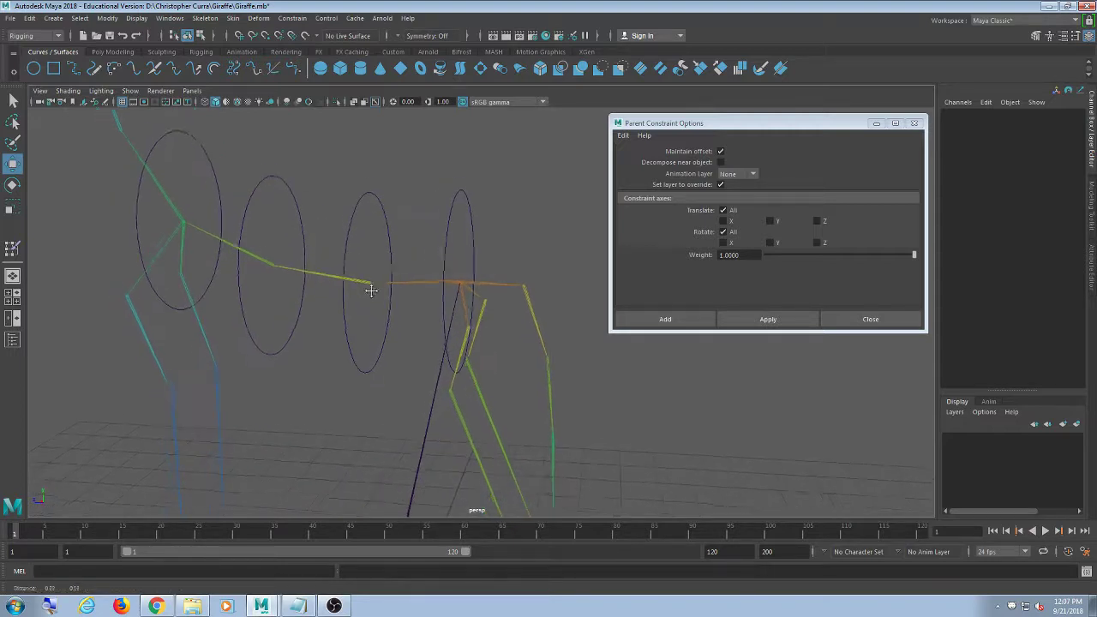
pyautogui.scroll(2, 343, 287)
pyautogui.scroll(-2, 333, 283)
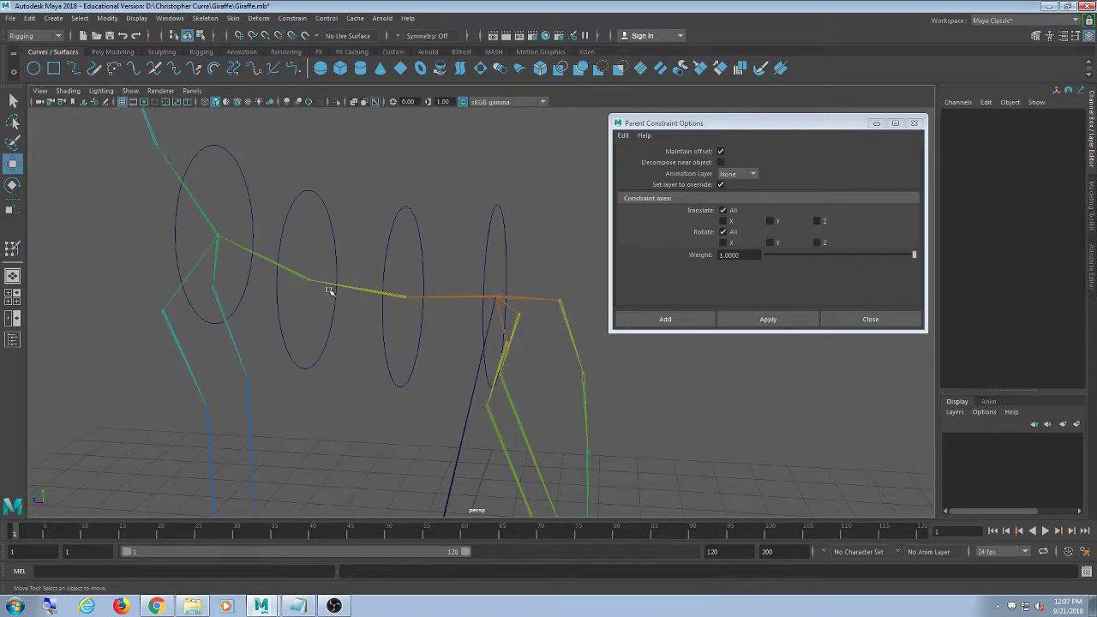
pyautogui.moveTo(539, 139); pyautogui.dragTo(224, 207)
pyautogui.moveTo(498, 168); pyautogui.dragTo(366, 363)
pyautogui.click(359, 430)
pyautogui.moveTo(447, 242); pyautogui.dragTo(462, 340)
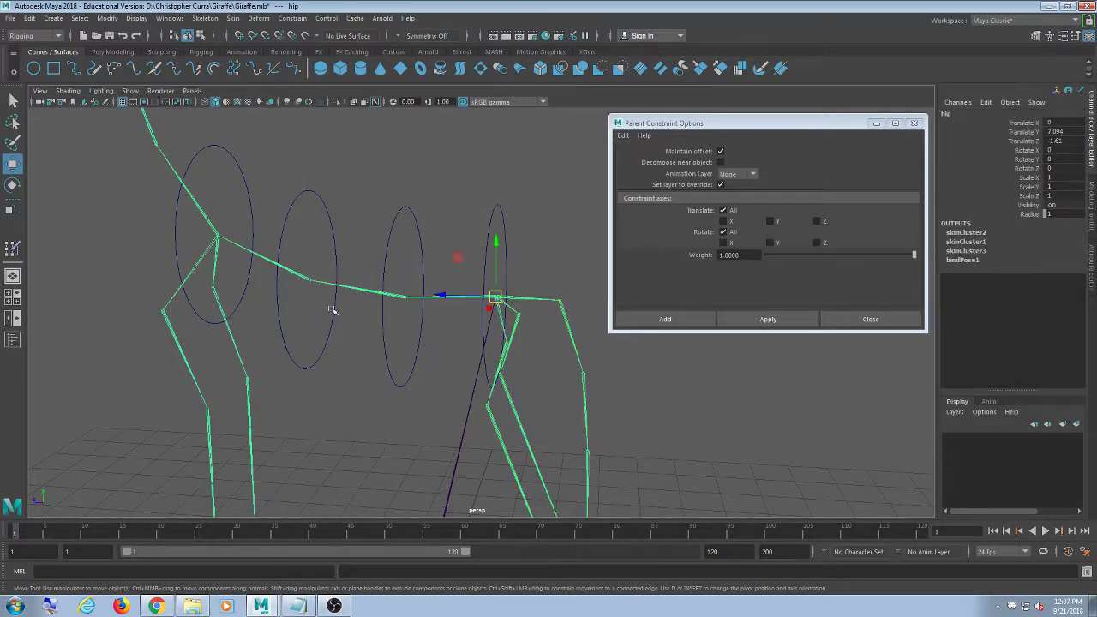
pyautogui.moveTo(264, 222); pyautogui.dragTo(272, 289)
pyautogui.moveTo(173, 183); pyautogui.dragTo(183, 256)
pyautogui.click(372, 422)
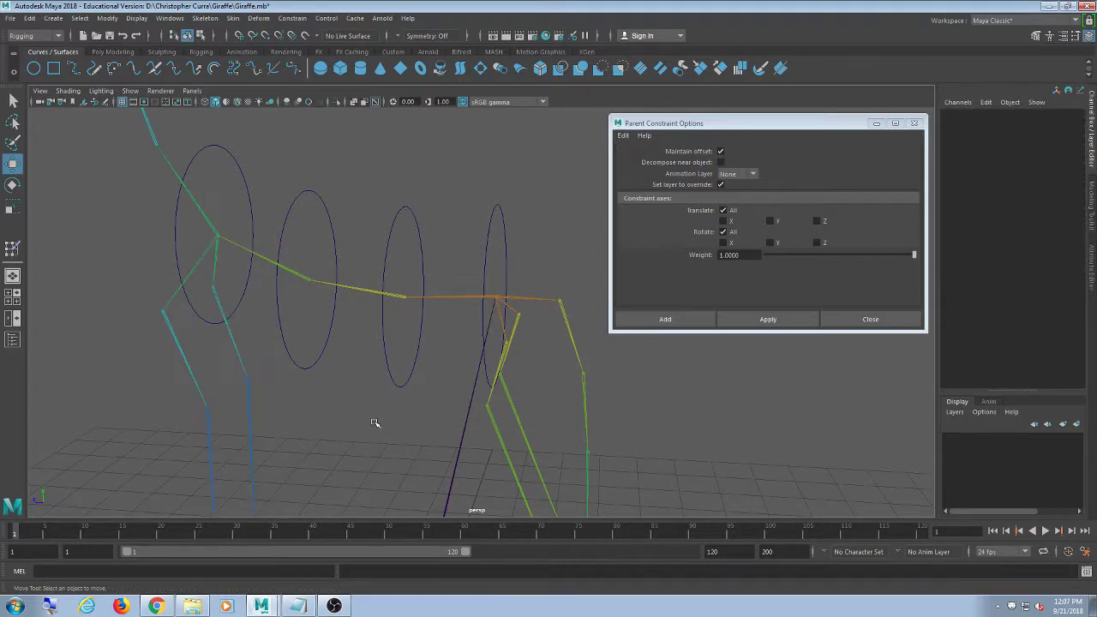
# Check the four spine circles by selecting each one from hip to shoulders, and deselect them
pyautogui.moveTo(518, 148); pyautogui.dragTo(464, 244)
pyautogui.moveTo(414, 168); pyautogui.dragTo(380, 226)
pyautogui.moveTo(318, 178); pyautogui.dragTo(280, 227)
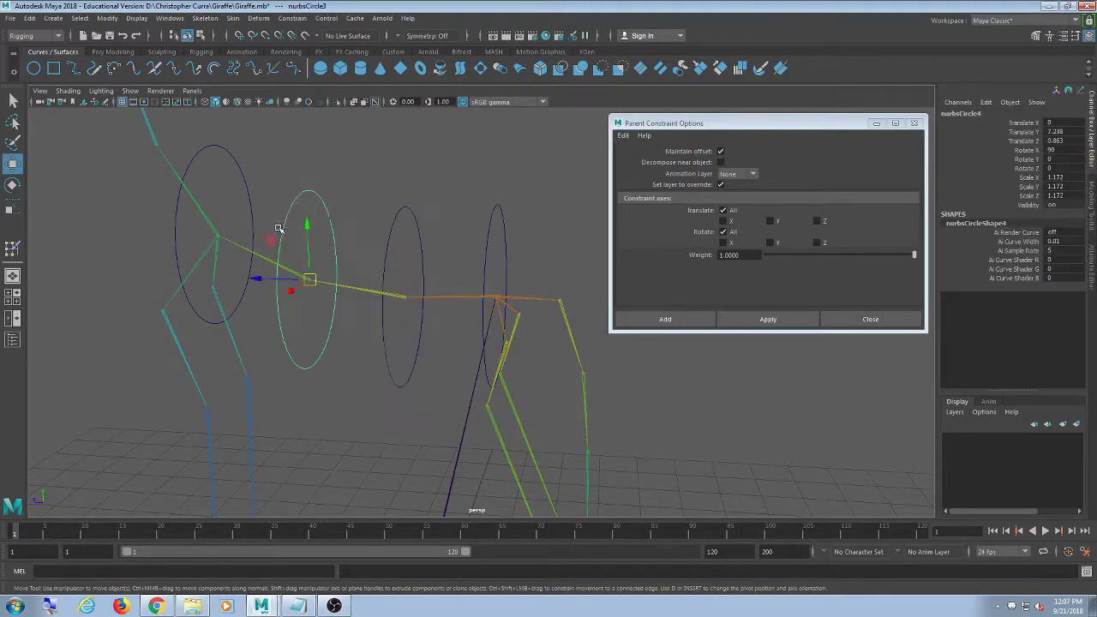
pyautogui.moveTo(229, 140); pyautogui.dragTo(239, 189)
pyautogui.click(444, 202)
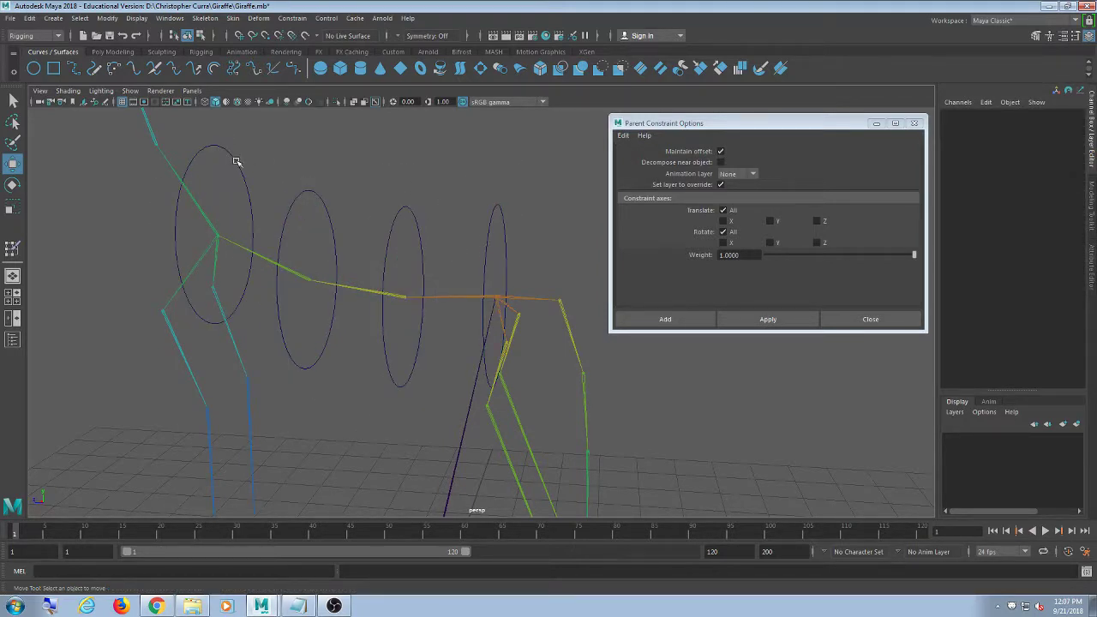
# Delete the construction history of all four spine circles and freeze their transformations
pyautogui.click(238, 162)
pyautogui.keyDown('shift'); pyautogui.moveTo(314, 171); pyautogui.dragTo(324, 211); pyautogui.keyUp('shift')
pyautogui.keyDown('shift'); pyautogui.moveTo(478, 199); pyautogui.dragTo(482, 224); pyautogui.keyUp('shift')
pyautogui.click(30, 18)
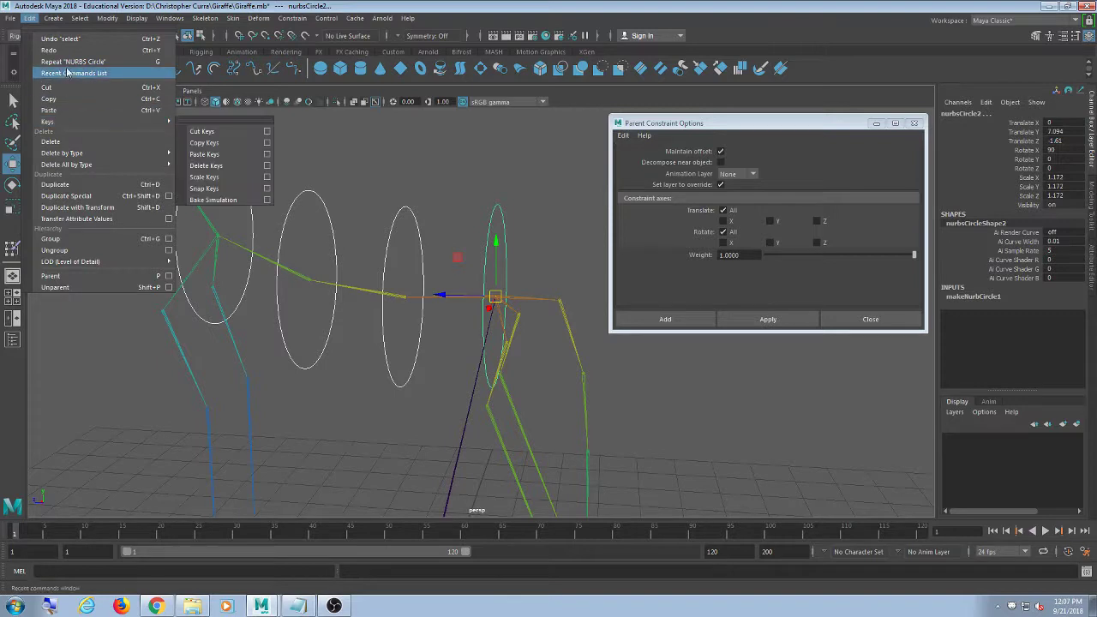
pyautogui.moveTo(163, 153)
pyautogui.click(199, 162)
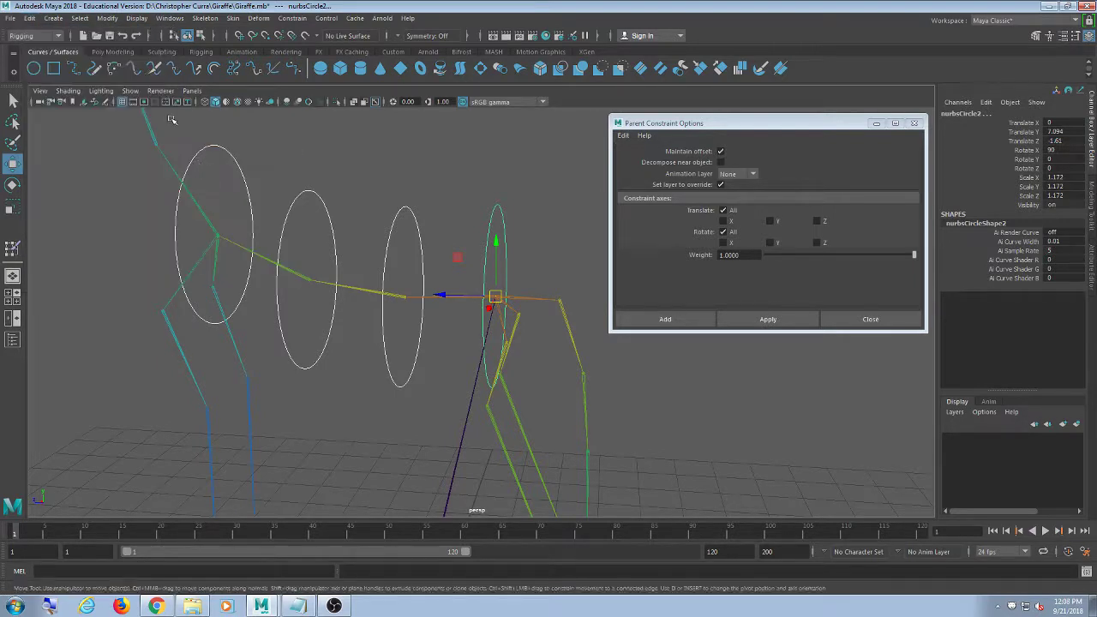
pyautogui.click(106, 18)
pyautogui.click(128, 73)
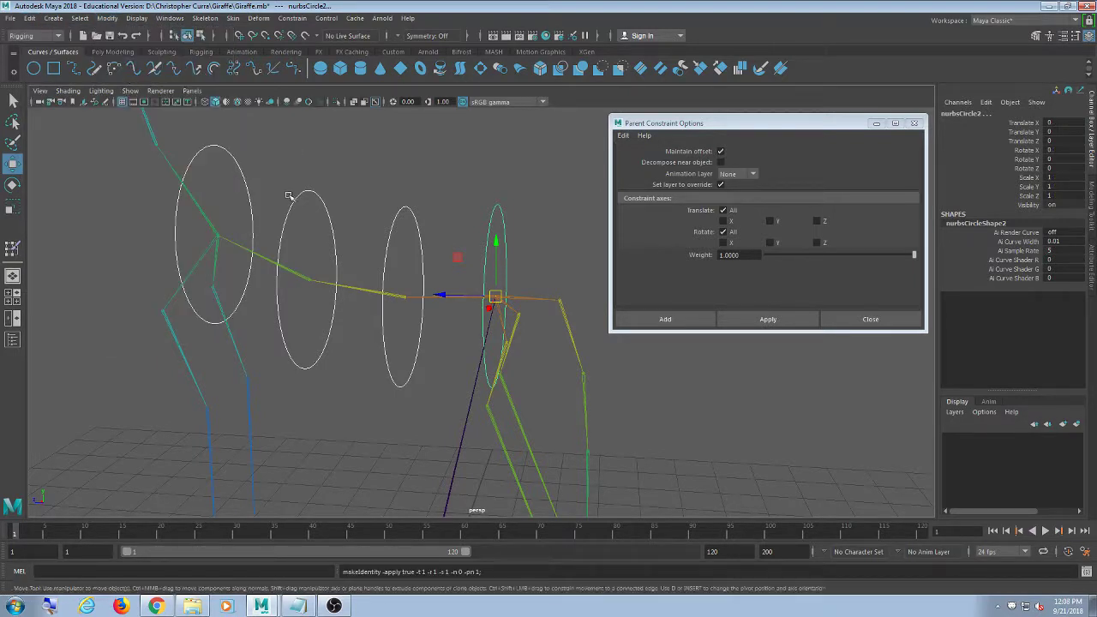
# Parent-constrain the hip joint to the hip circle with Maintain offset on and all translate and rotate axes constrained
pyautogui.click(313, 154)
pyautogui.keyDown('alt'); pyautogui.moveTo(475, 236); pyautogui.dragTo(433, 223, button='middle'); pyautogui.keyUp('alt')
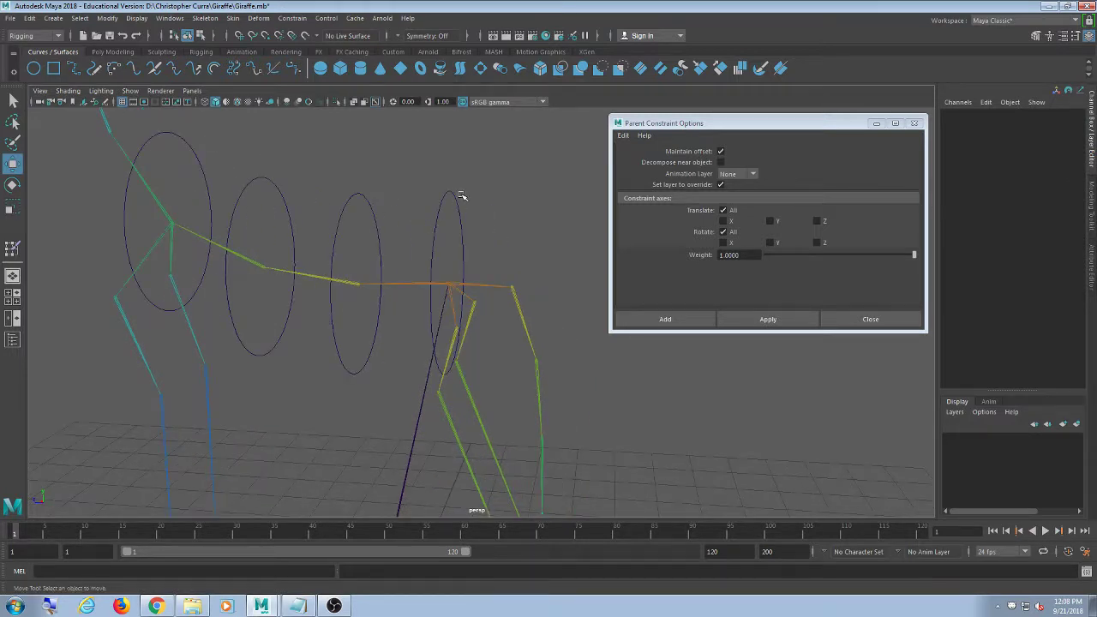
pyautogui.click(447, 196)
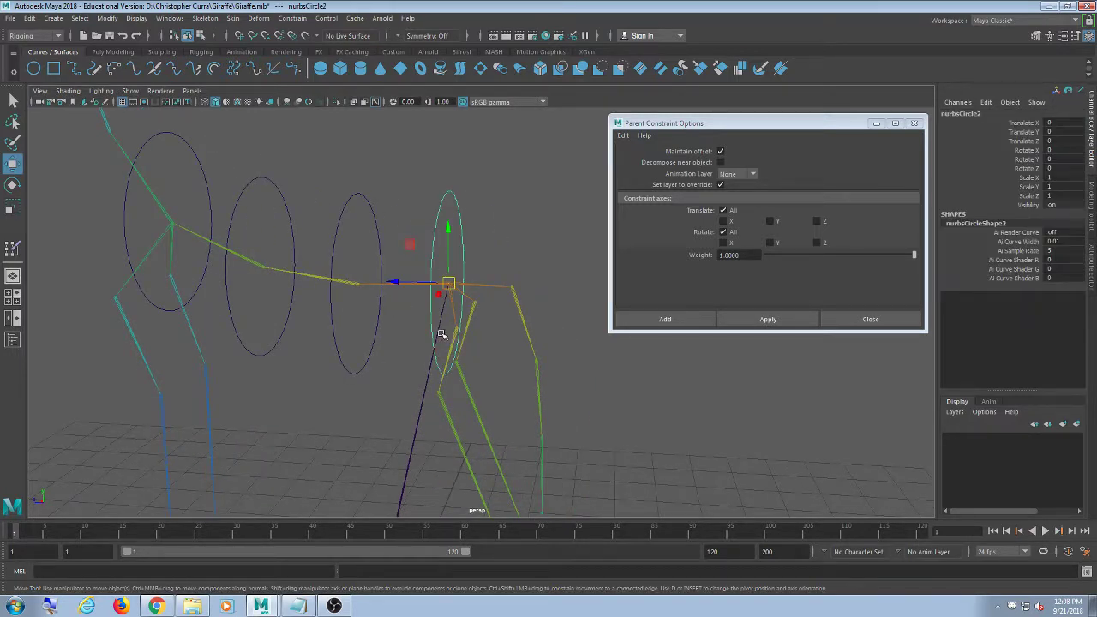
pyautogui.press('t')
pyautogui.keyDown('shift'); pyautogui.click(416, 285); pyautogui.keyUp('shift')
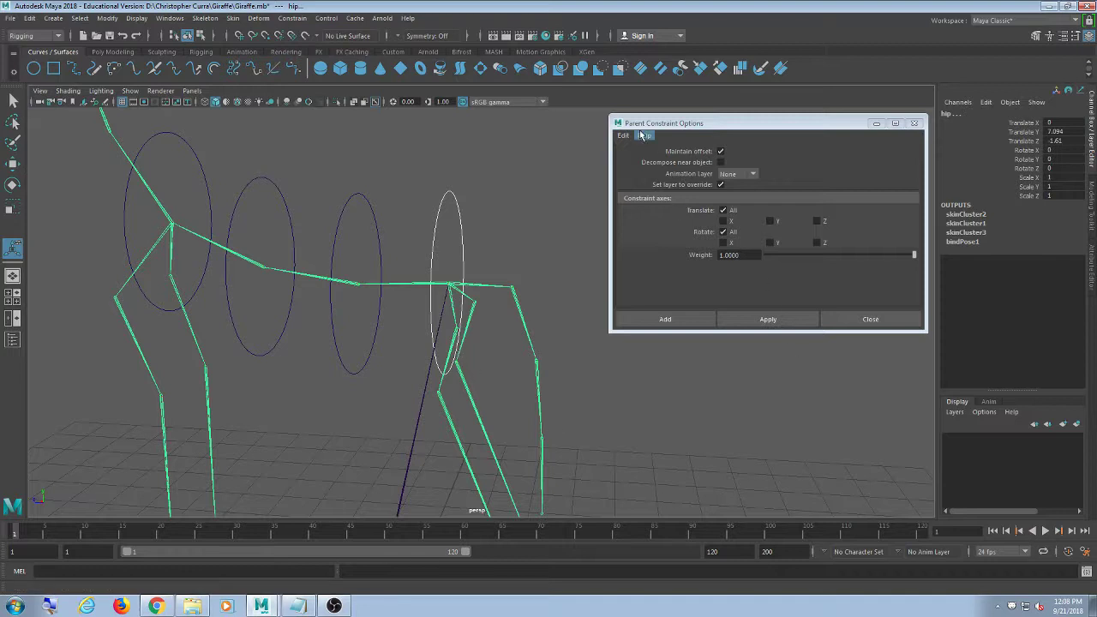
pyautogui.click(768, 319)
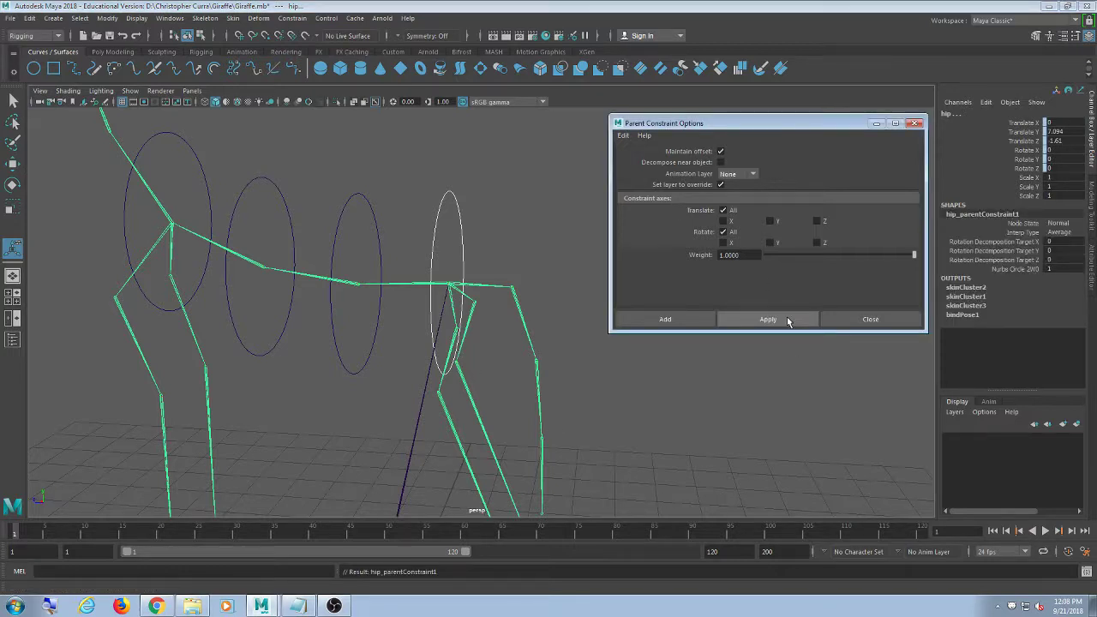
# Parent-constrain the spine, spine1 and spine2 joints, each to the NURBS circle surrounding it, keeping Maintain offset and all axes on
pyautogui.click(465, 226)
pyautogui.click(341, 295)
pyautogui.keyDown('shift'); pyautogui.click(317, 274); pyautogui.keyUp('shift')
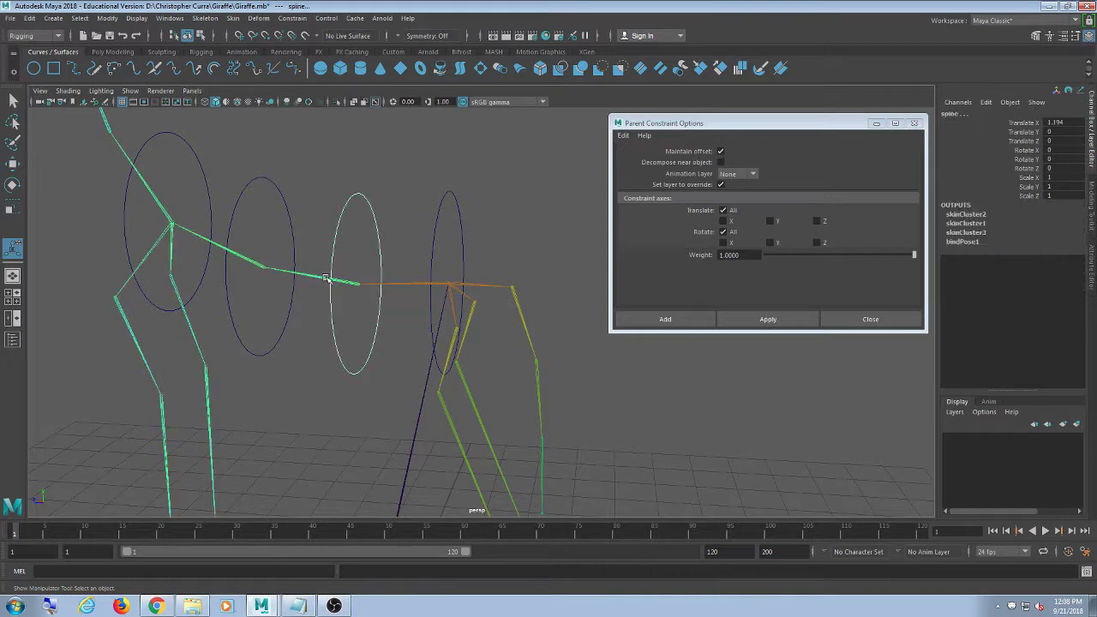
pyautogui.click(765, 321)
pyautogui.click(245, 262)
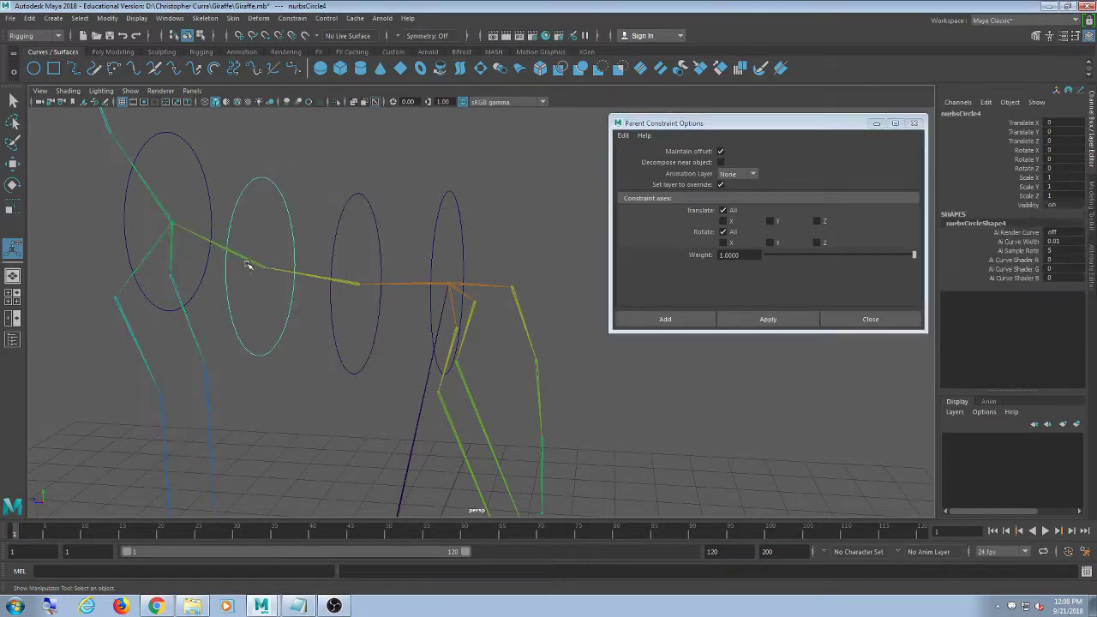
pyautogui.keyDown('shift'); pyautogui.click(265, 262); pyautogui.keyUp('shift')
pyautogui.click(744, 319)
pyautogui.click(208, 149)
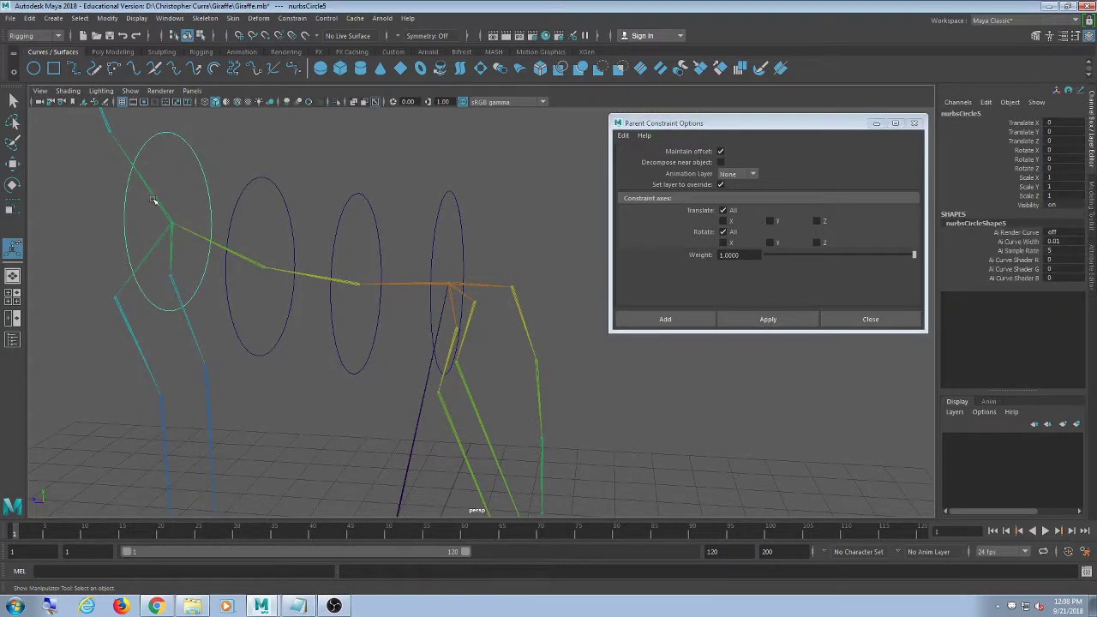
pyautogui.keyDown('shift'); pyautogui.click(169, 220); pyautogui.keyUp('shift')
pyautogui.click(755, 318)
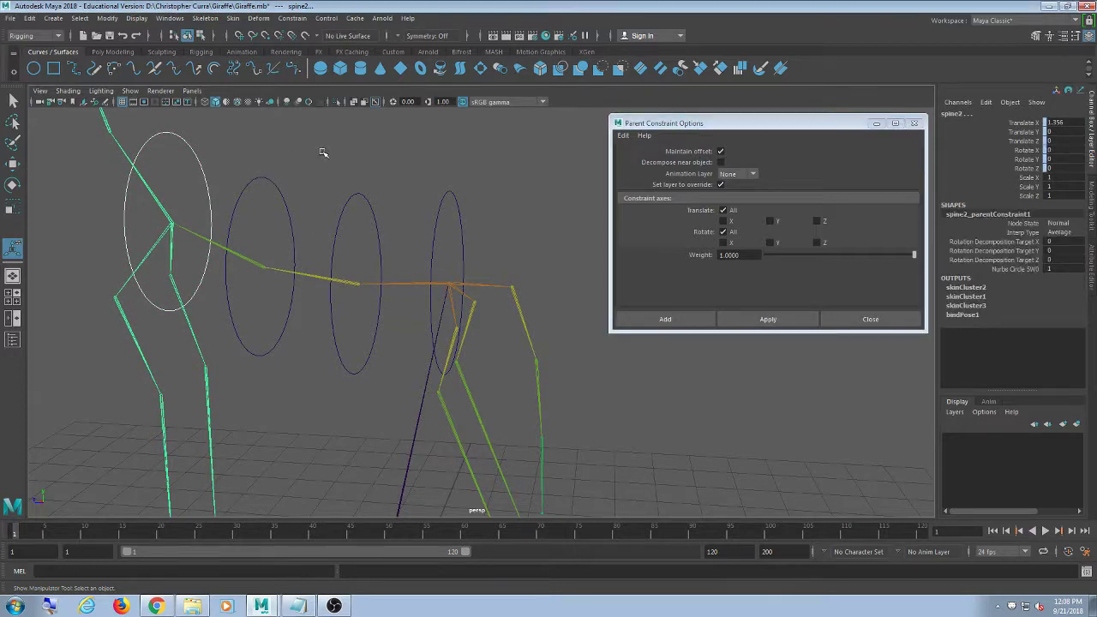
# Test the constraints by rotating each of the four circles about X, from shoulders to hip, and restore each rotation
pyautogui.click(204, 169)
pyautogui.press('w')
pyautogui.press('e')
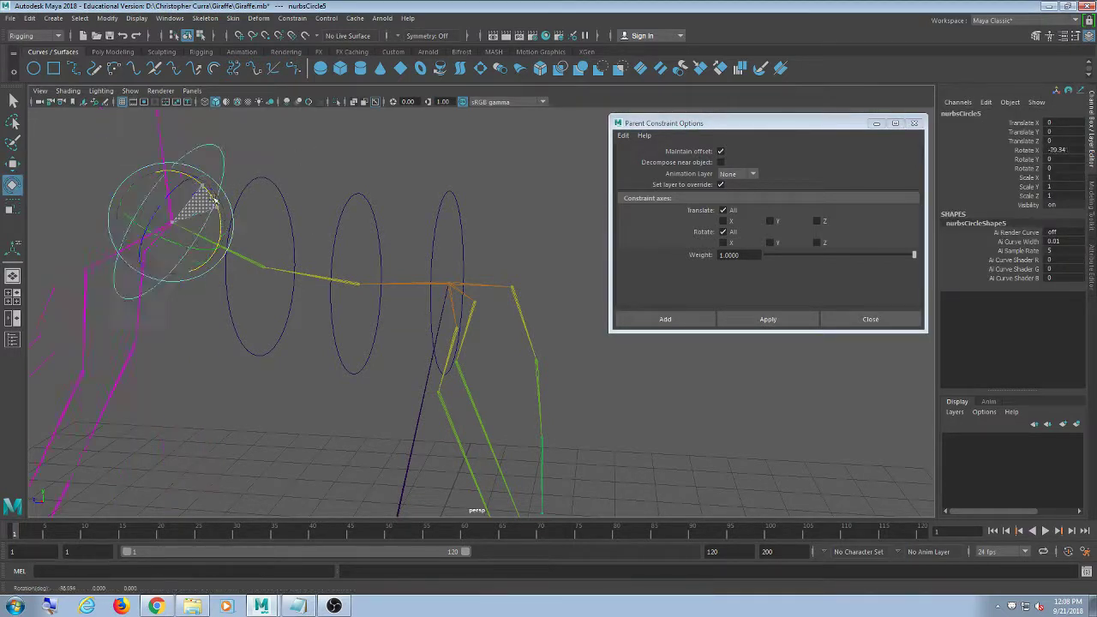
pyautogui.click(268, 213)
pyautogui.click(290, 220)
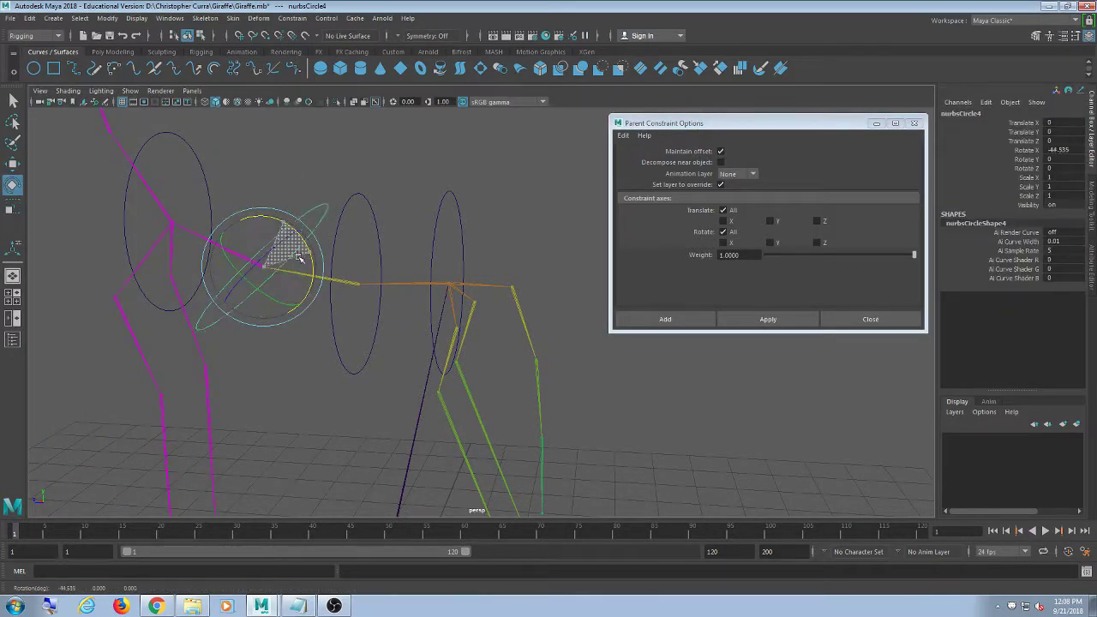
pyautogui.click(363, 226)
pyautogui.click(372, 202)
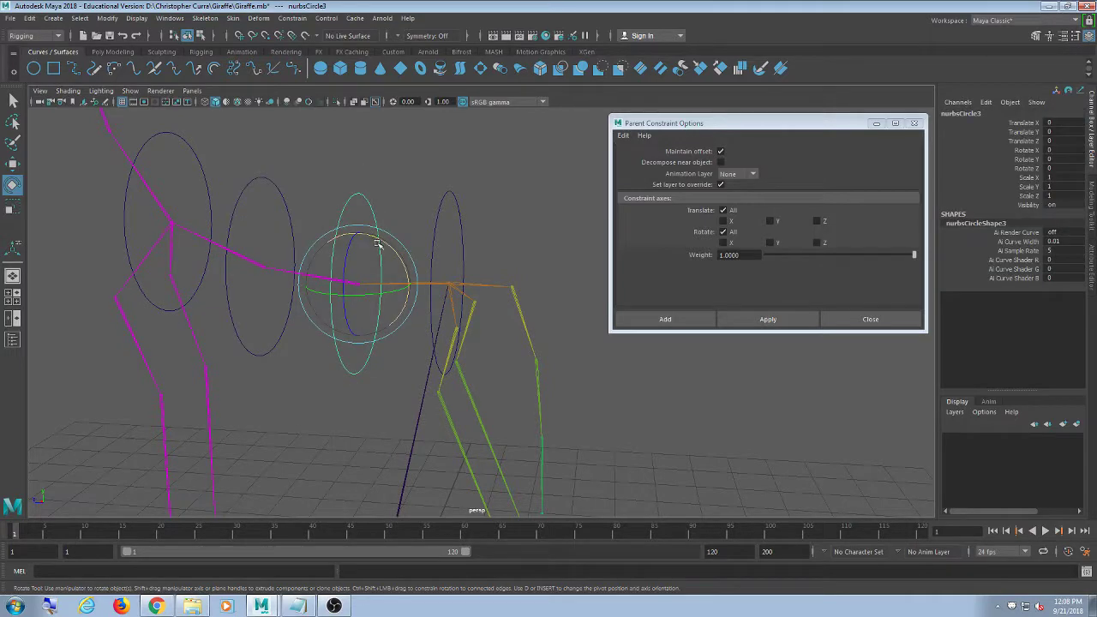
pyautogui.moveTo(380, 245); pyautogui.dragTo(471, 225)
pyautogui.click(452, 206)
pyautogui.click(463, 243)
# Check which joints respond to each control circle by selecting the circles repeatedly in order from shoulders to hip
pyautogui.click(200, 181)
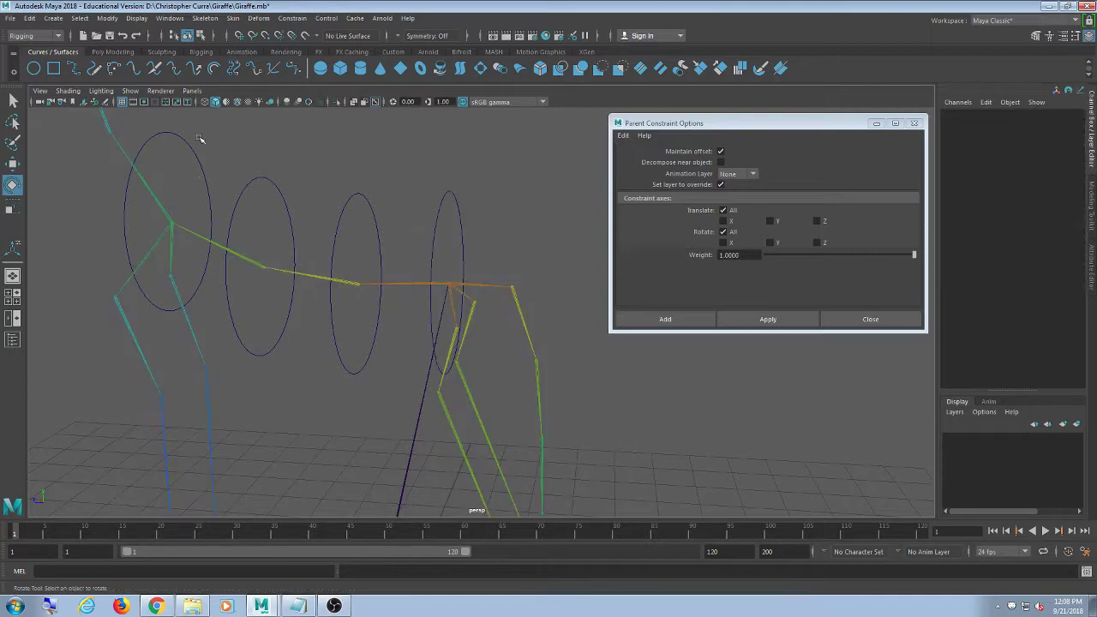
pyautogui.click(272, 178)
pyautogui.moveTo(364, 176); pyautogui.dragTo(350, 216)
pyautogui.moveTo(461, 178); pyautogui.dragTo(434, 218)
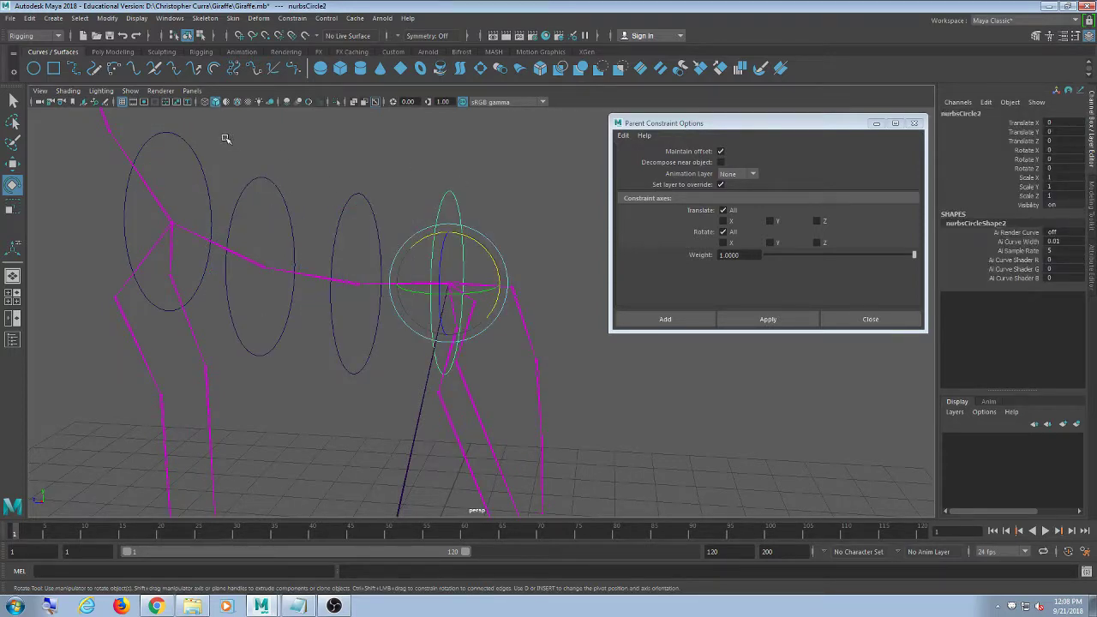
pyautogui.moveTo(225, 137); pyautogui.dragTo(201, 173)
pyautogui.moveTo(290, 150); pyautogui.dragTo(276, 188)
pyautogui.moveTo(346, 163); pyautogui.dragTo(340, 204)
pyautogui.moveTo(463, 180); pyautogui.dragTo(448, 213)
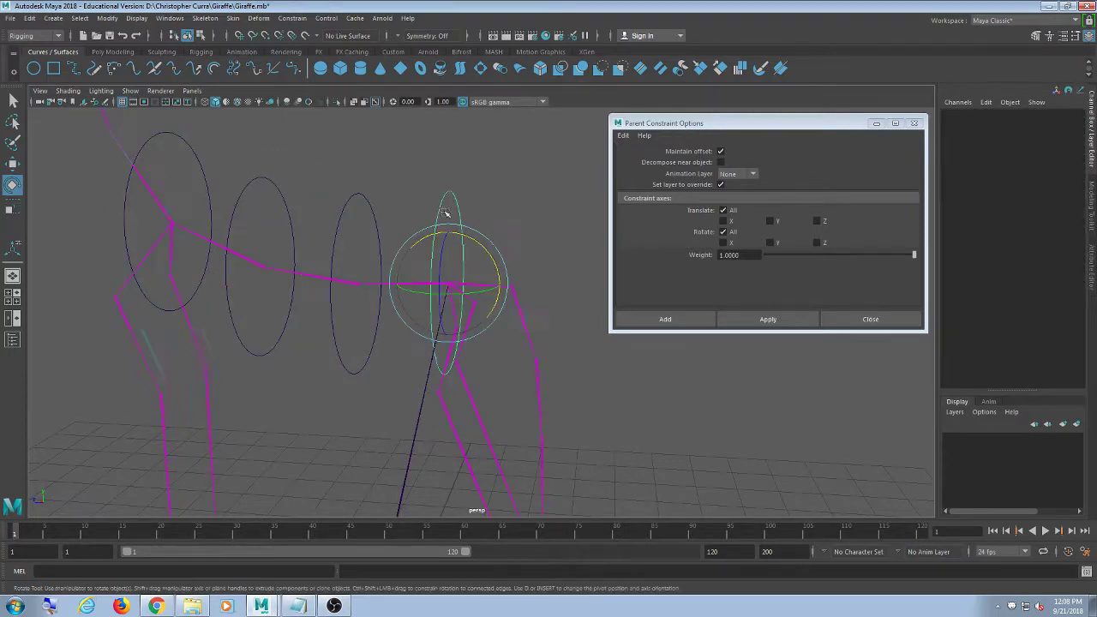
pyautogui.click(214, 134)
pyautogui.moveTo(226, 133); pyautogui.dragTo(185, 165)
pyautogui.moveTo(279, 158); pyautogui.dragTo(246, 200)
pyautogui.moveTo(355, 176); pyautogui.dragTo(348, 205)
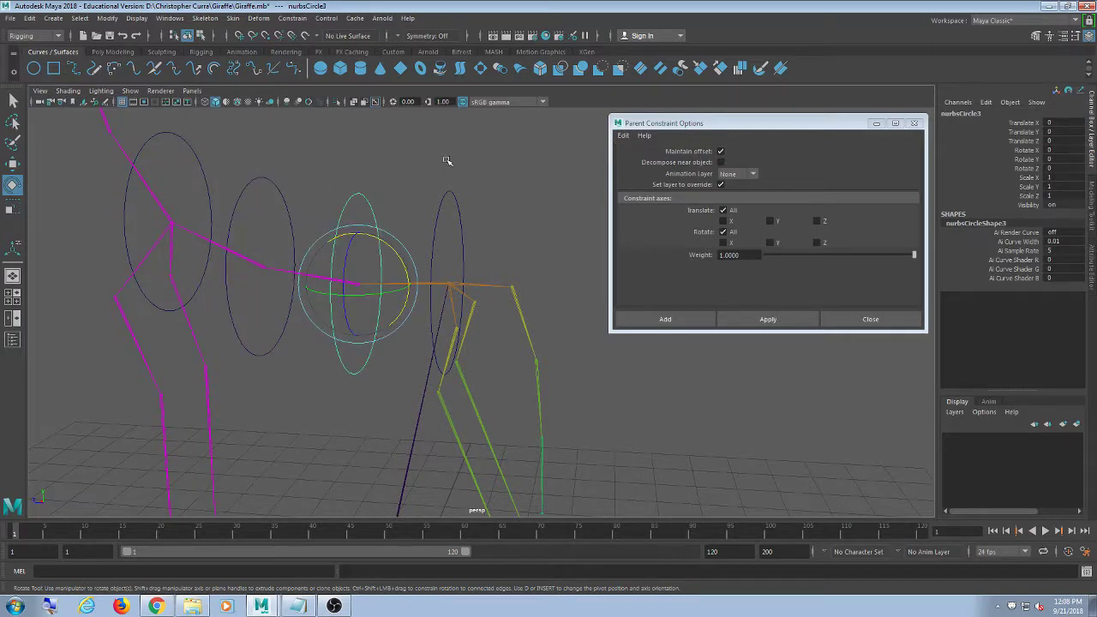
pyautogui.moveTo(449, 159); pyautogui.dragTo(453, 210)
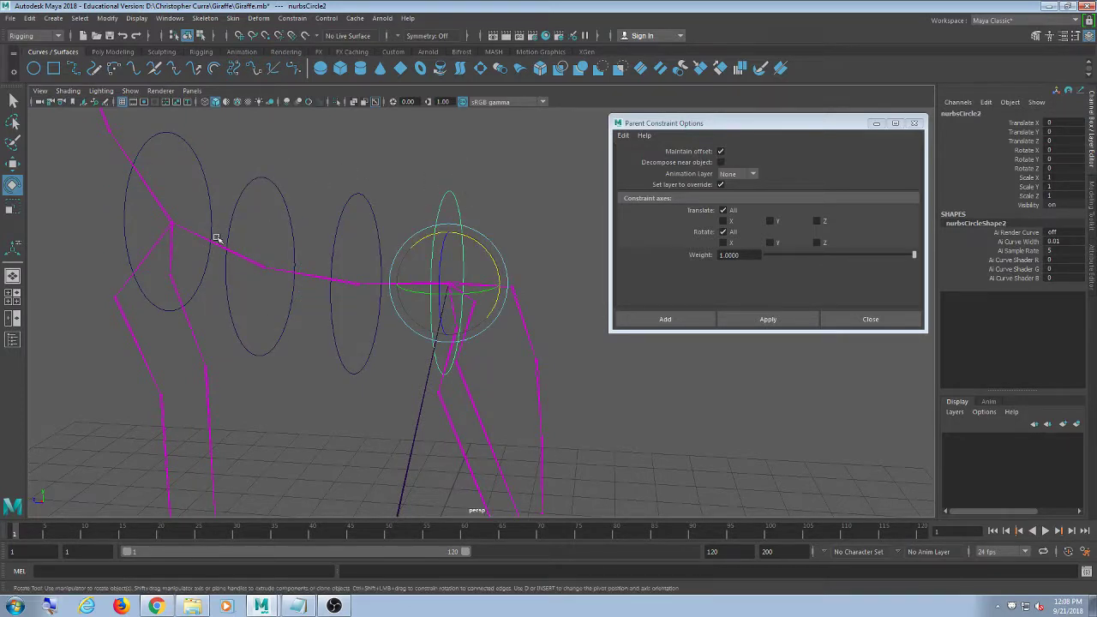
# Parent the control circles in a chain, each circle under its neighbour nearer the hip, from shoulders to hip
pyautogui.moveTo(227, 146); pyautogui.dragTo(174, 185)
pyautogui.moveTo(266, 146); pyautogui.dragTo(263, 216)
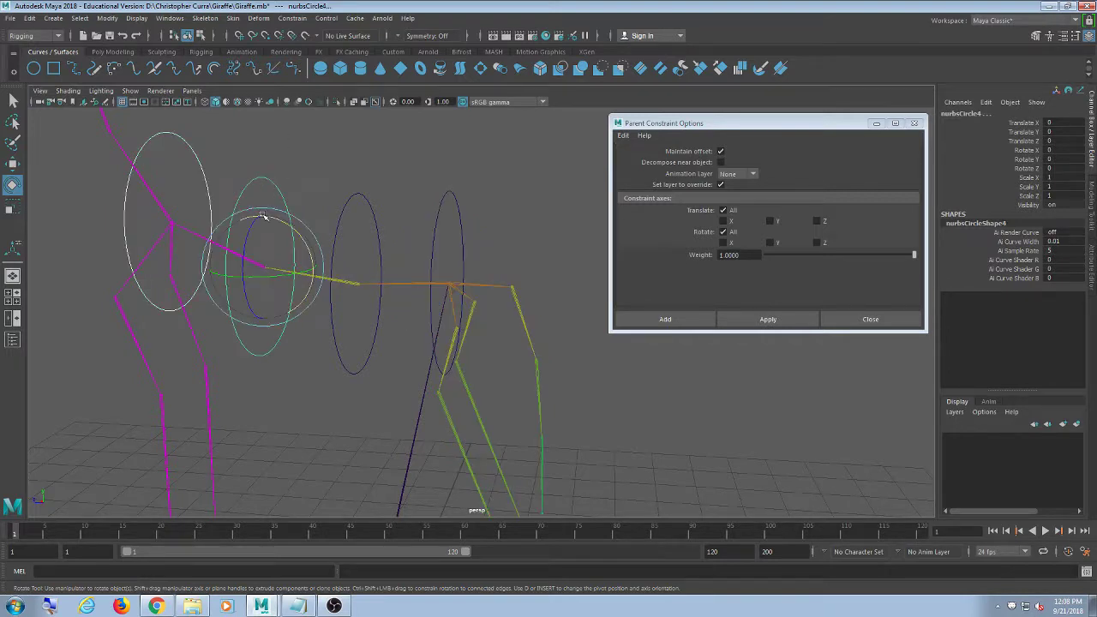
pyautogui.hotkey('ctrl', 'z')
pyautogui.keyDown('shift'); pyautogui.moveTo(282, 163); pyautogui.dragTo(288, 210); pyautogui.keyUp('shift')
pyautogui.keyDown('shift'); pyautogui.moveTo(378, 141); pyautogui.dragTo(341, 218); pyautogui.keyUp('shift')
pyautogui.keyDown('shift'); pyautogui.moveTo(392, 160); pyautogui.dragTo(346, 224); pyautogui.keyUp('shift')
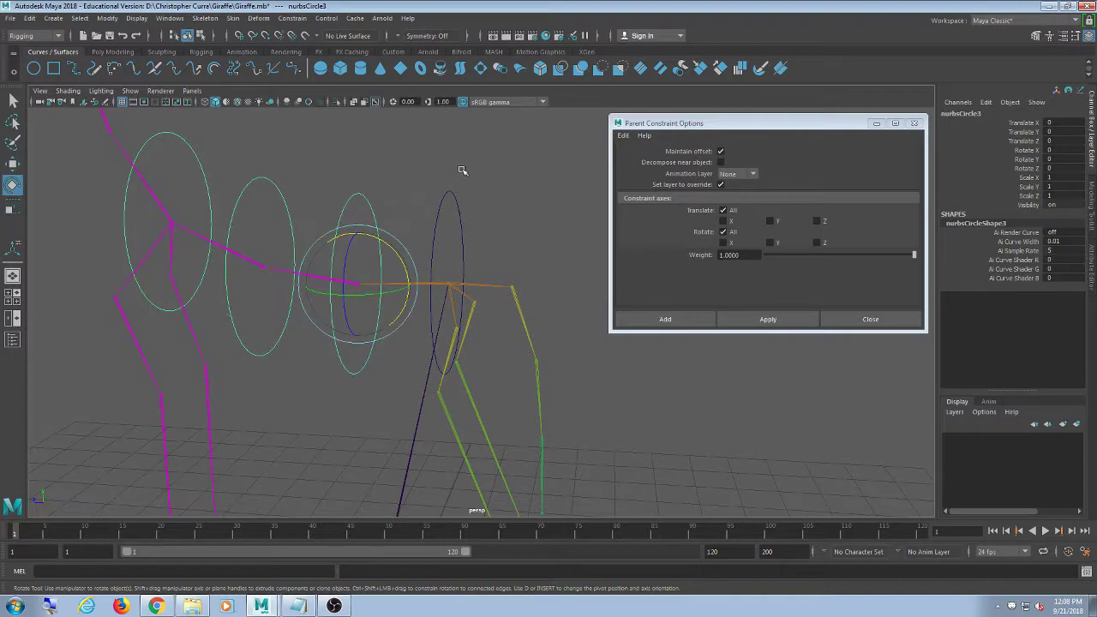
pyautogui.keyDown('shift'); pyautogui.moveTo(466, 161); pyautogui.dragTo(436, 223); pyautogui.keyUp('shift')
pyautogui.press('p')
# Test the circle hierarchy by rotating each circle about X from hip to shoulders, undoing each rotation
pyautogui.click(488, 163)
pyautogui.moveTo(485, 167); pyautogui.dragTo(483, 246)
pyautogui.hotkey('ctrl', 'z')
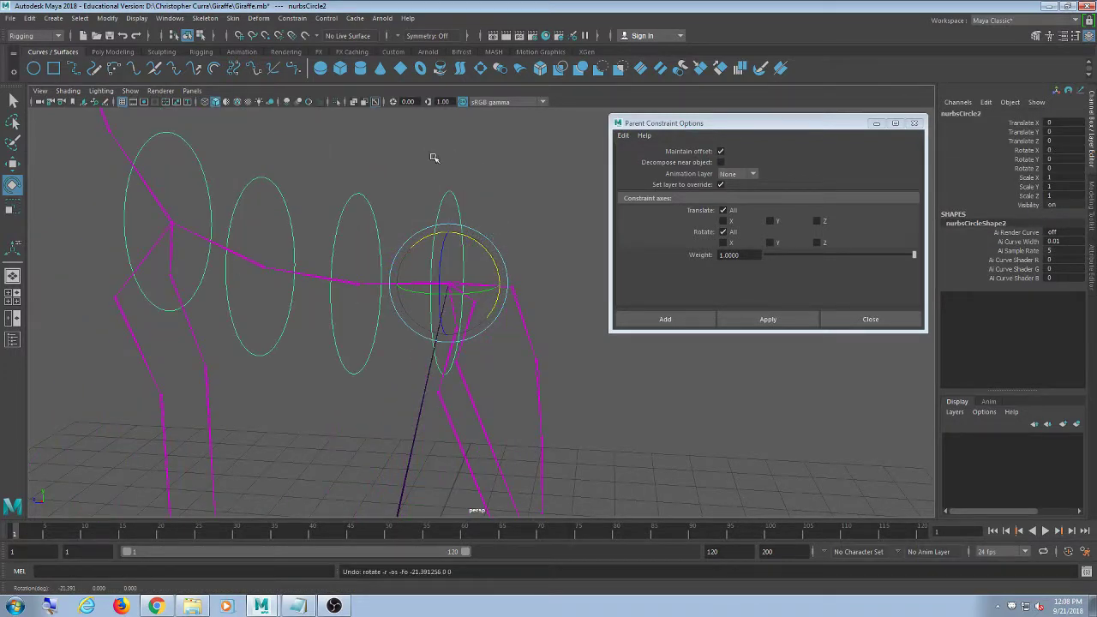
pyautogui.moveTo(420, 155); pyautogui.dragTo(379, 240)
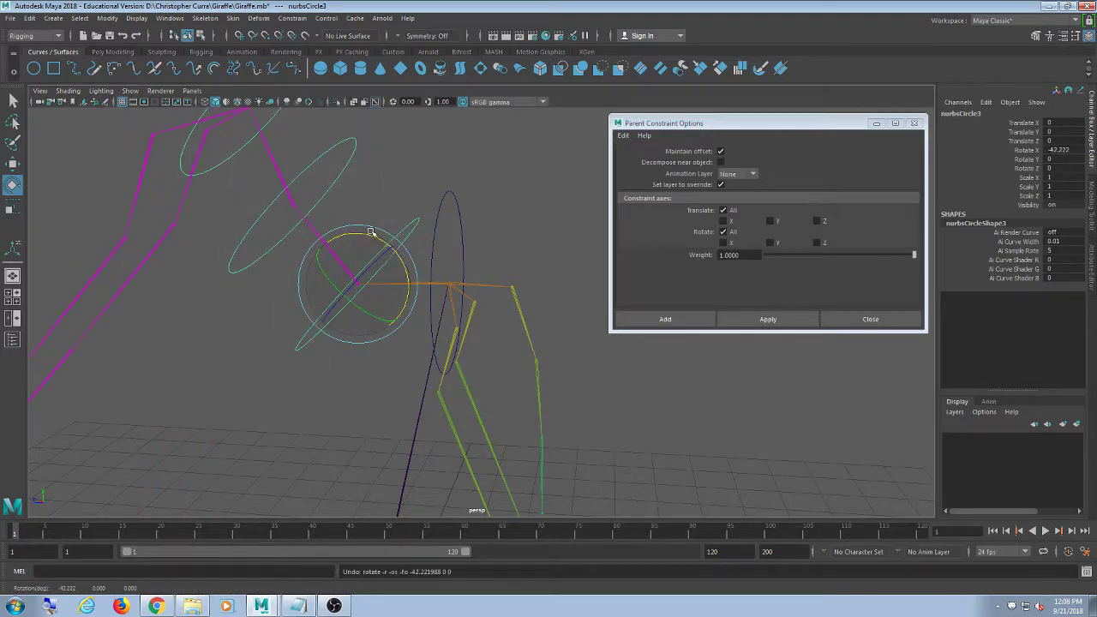
pyautogui.hotkey('ctrl', 'z')
pyautogui.moveTo(299, 164); pyautogui.dragTo(301, 246)
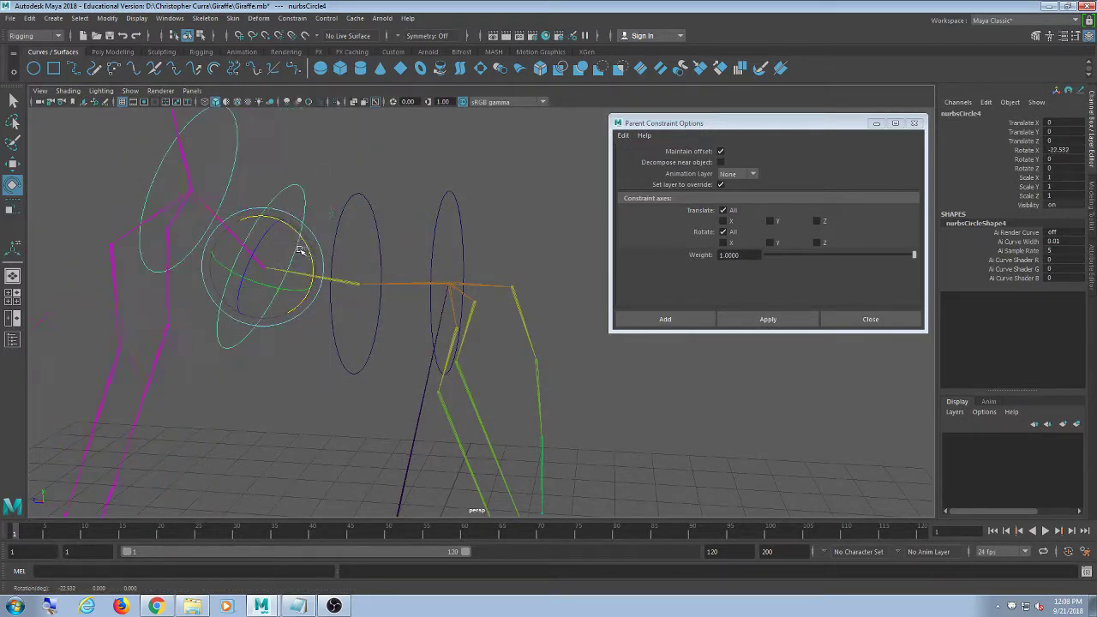
pyautogui.hotkey('ctrl', 'z')
pyautogui.moveTo(218, 190)
pyautogui.mouseDown()
pyautogui.moveTo(215, 208)
pyautogui.moveTo(208, 189)
pyautogui.mouseUp()
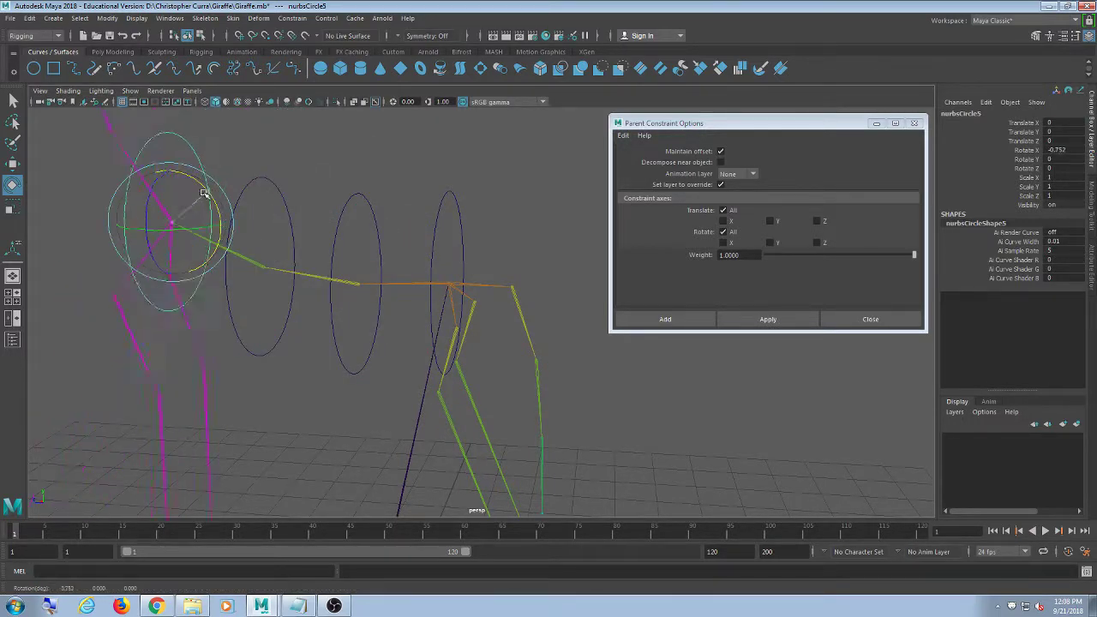
pyautogui.hotkey('ctrl', 'z')
# Test-rotate the hip circle and the first spine circle about X again, undoing both rotations
pyautogui.click(463, 174)
pyautogui.moveTo(463, 174); pyautogui.dragTo(477, 245)
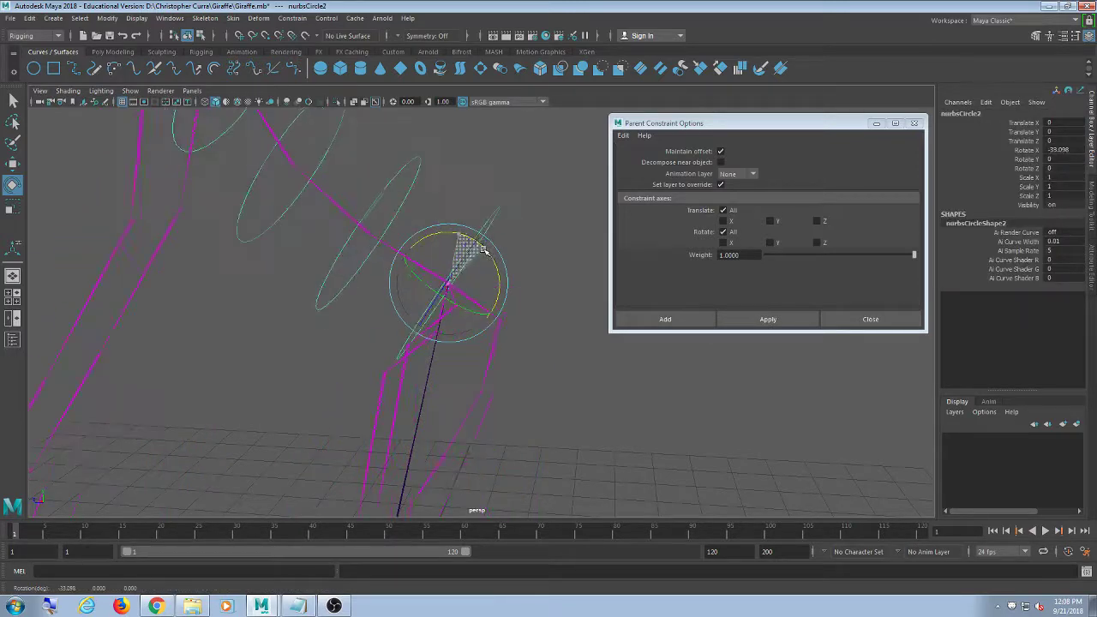
pyautogui.hotkey('ctrl', 'z')
pyautogui.click(408, 168)
pyautogui.click(369, 205)
pyautogui.moveTo(363, 230); pyautogui.dragTo(402, 265)
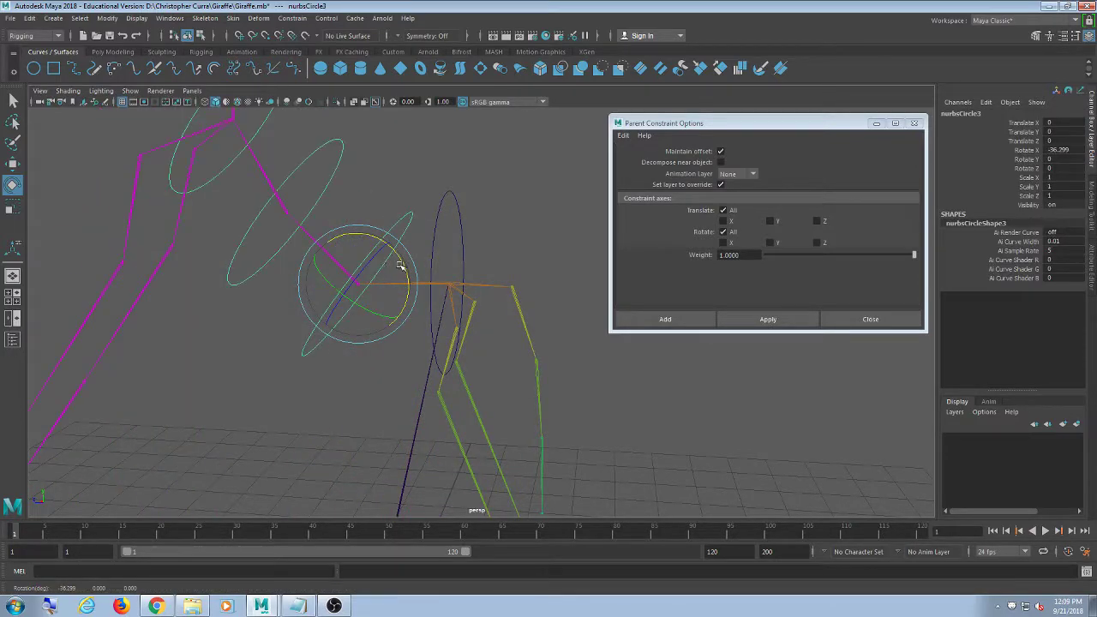
pyautogui.hotkey('ctrl', 'z')
# Undo the parenting of the control circles, stepping back through the earlier circle selections as well
pyautogui.click(339, 169)
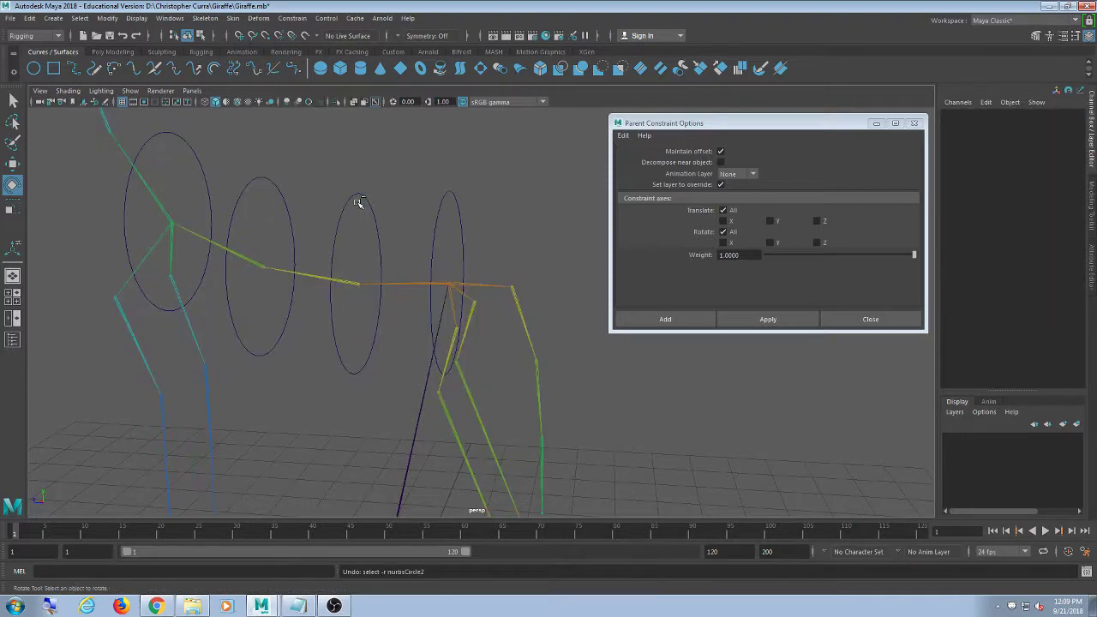
pyautogui.click(359, 203)
pyautogui.press('Up')
pyautogui.press('Up')
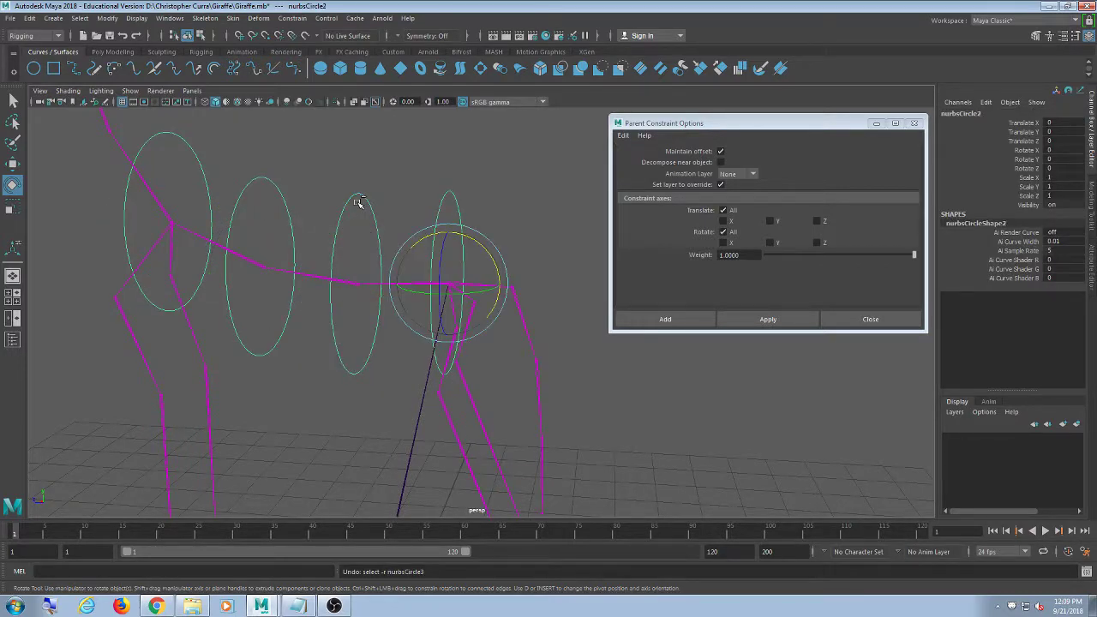
pyautogui.hotkey('ctrl', 'z')
pyautogui.hotkey('ctrl', 'z')
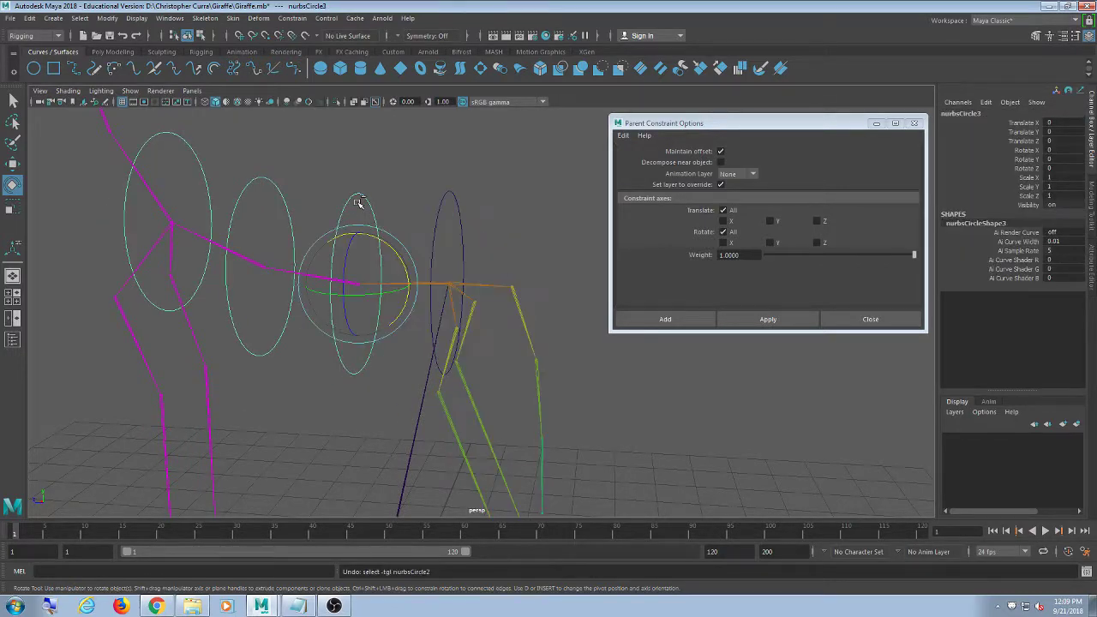
pyautogui.hotkey('ctrl', 'z')
pyautogui.hotkey('ctrl', 'z')
pyautogui.hotkey('ctrl', 'z')
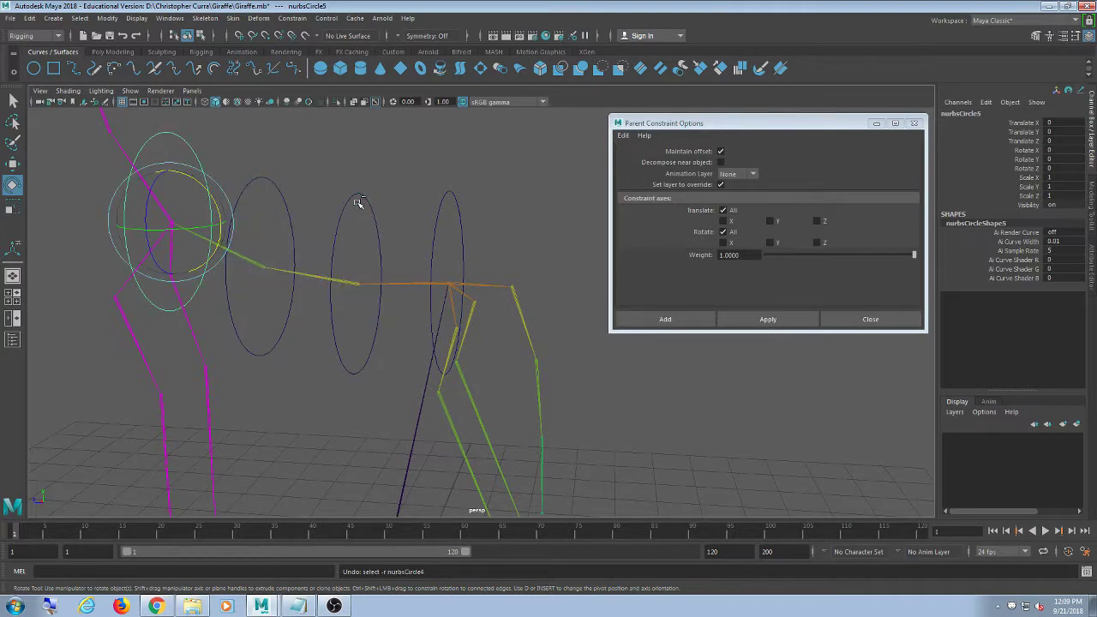
pyautogui.hotkey('ctrl', 'z')
pyautogui.hotkey('ctrl', 'z')
pyautogui.hotkey('ctrl', 'z')
pyautogui.hotkey('ctrl', 'z')
pyautogui.hotkey('ctrl', 'z')
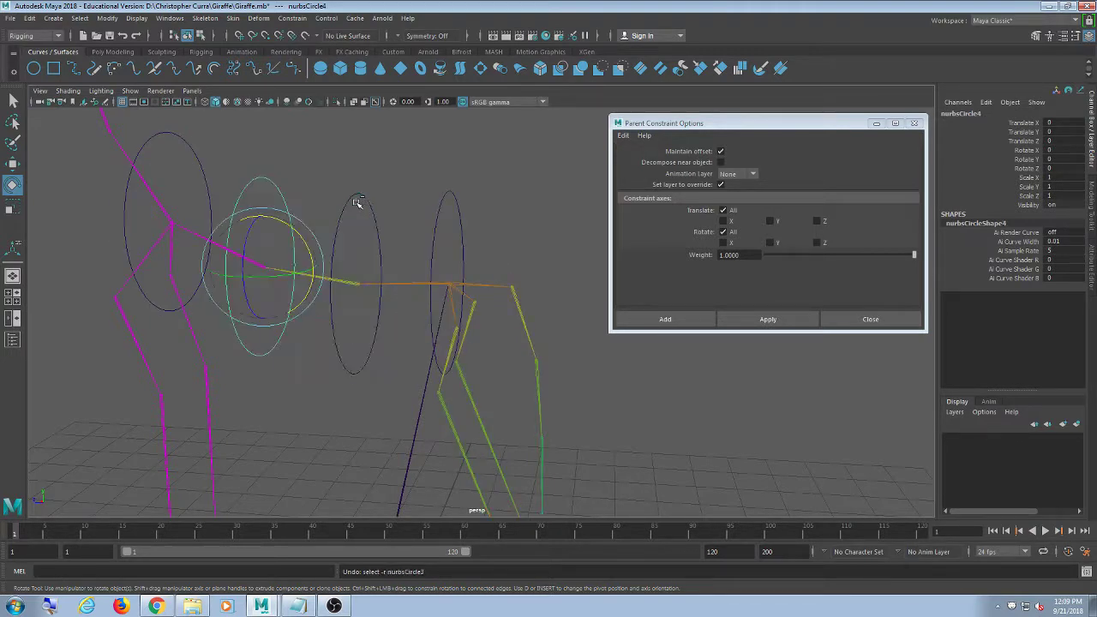
pyautogui.hotkey('ctrl', 'z')
pyautogui.hotkey('ctrl', 'z')
pyautogui.hotkey('ctrl', 'z')
pyautogui.hotkey('ctrl', 'z')
pyautogui.hotkey('ctrl', 'z')
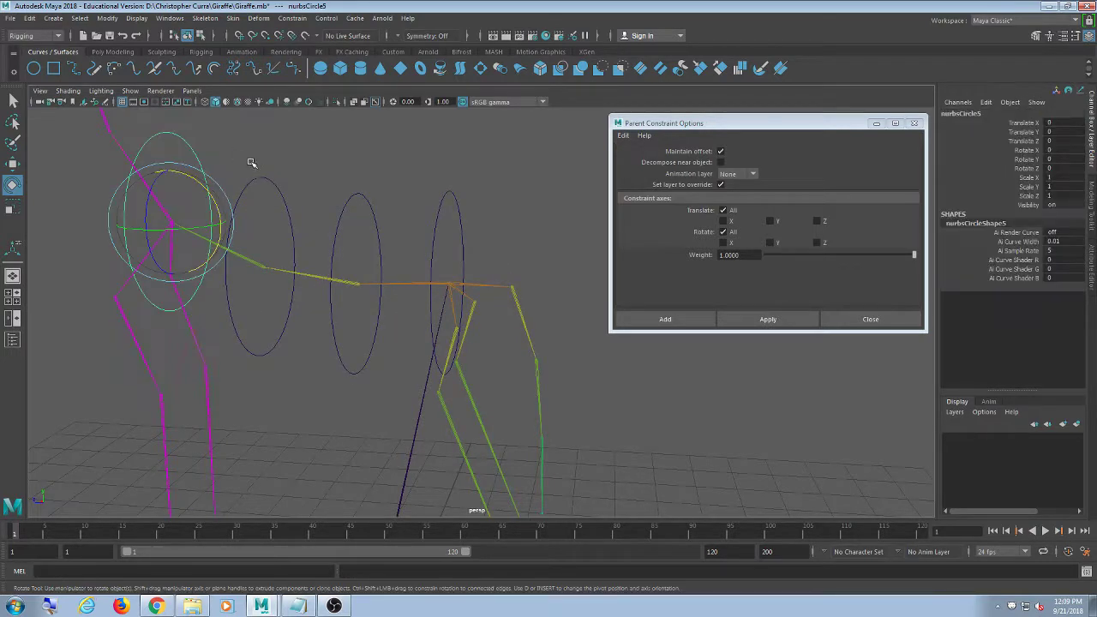
pyautogui.hotkey('ctrl', 'z')
pyautogui.hotkey('ctrl', 'z')
pyautogui.hotkey('ctrl', 'z')
pyautogui.hotkey('ctrl', 'z')
pyautogui.hotkey('ctrl', 'z')
pyautogui.hotkey('ctrl', 'z')
pyautogui.hotkey('ctrl', 'z')
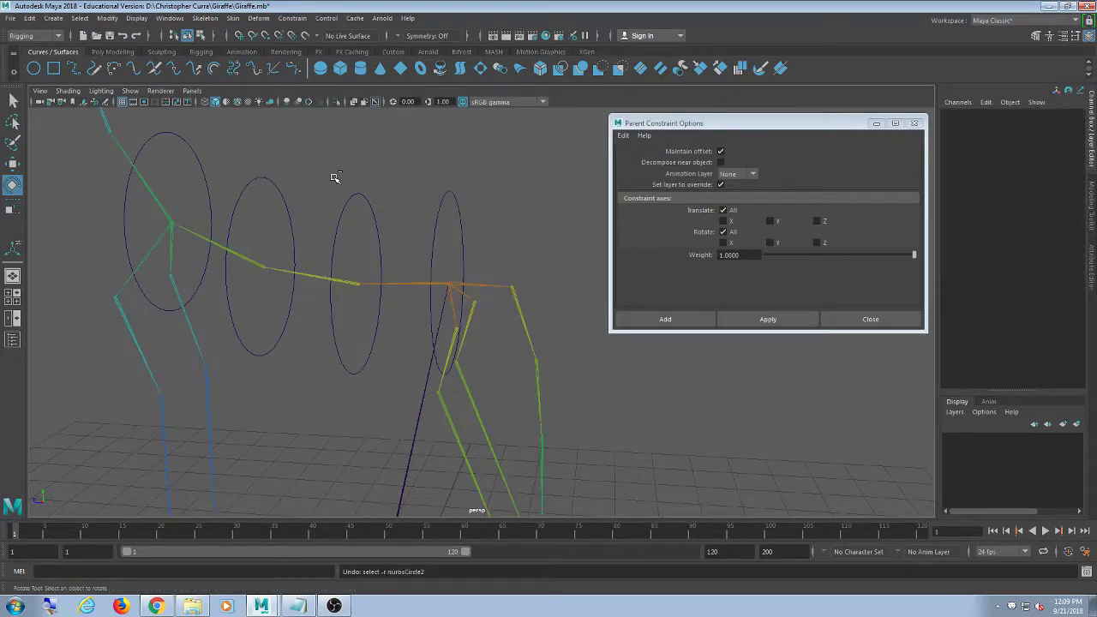
# Check the shoulder circle's selection, and try to step further back to the beginning of the undo history
pyautogui.moveTo(391, 223); pyautogui.dragTo(360, 176)
pyautogui.click(214, 191)
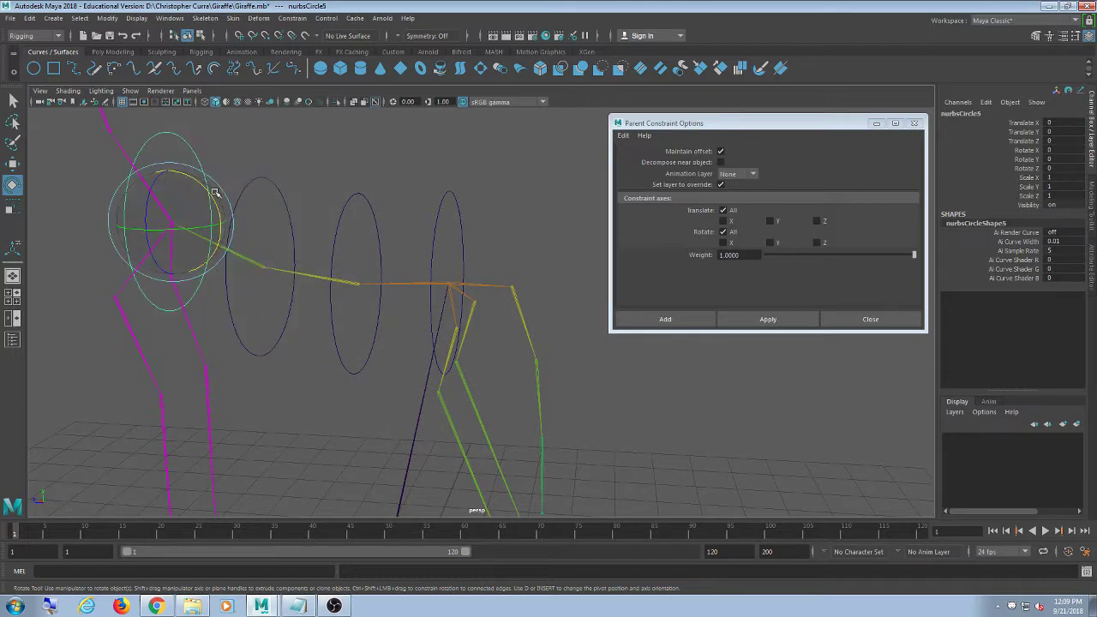
pyautogui.hotkey('ctrl', 'z')
pyautogui.hotkey('ctrl', 'z')
pyautogui.hotkey('ctrl', 'z')
pyautogui.hotkey('ctrl', 'z')
pyautogui.hotkey('ctrl', 'z')
pyautogui.hotkey('ctrl', 'z')
pyautogui.hotkey('ctrl', 'z')
pyautogui.hotkey('ctrl', 'z')
pyautogui.hotkey('ctrl', 'z')
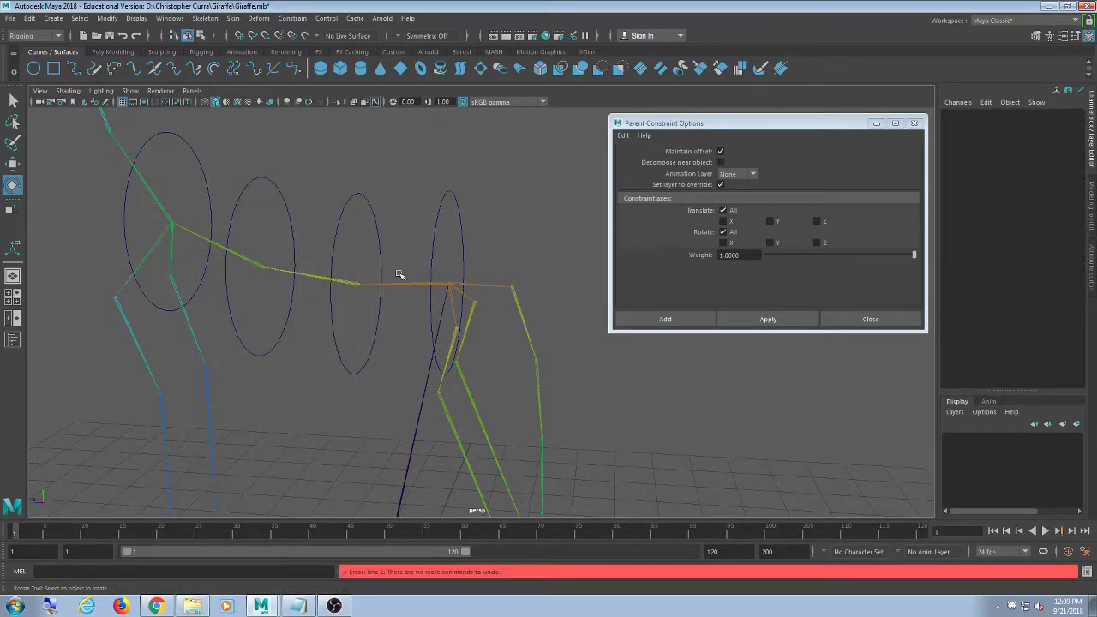
# Delete the hip circle's hip_parentConstraint1 node from its input and output connections in the Hypergraph, and close the Hypergraph
pyautogui.click(489, 206)
pyautogui.click(436, 240)
pyautogui.click(477, 169)
pyautogui.click(439, 235)
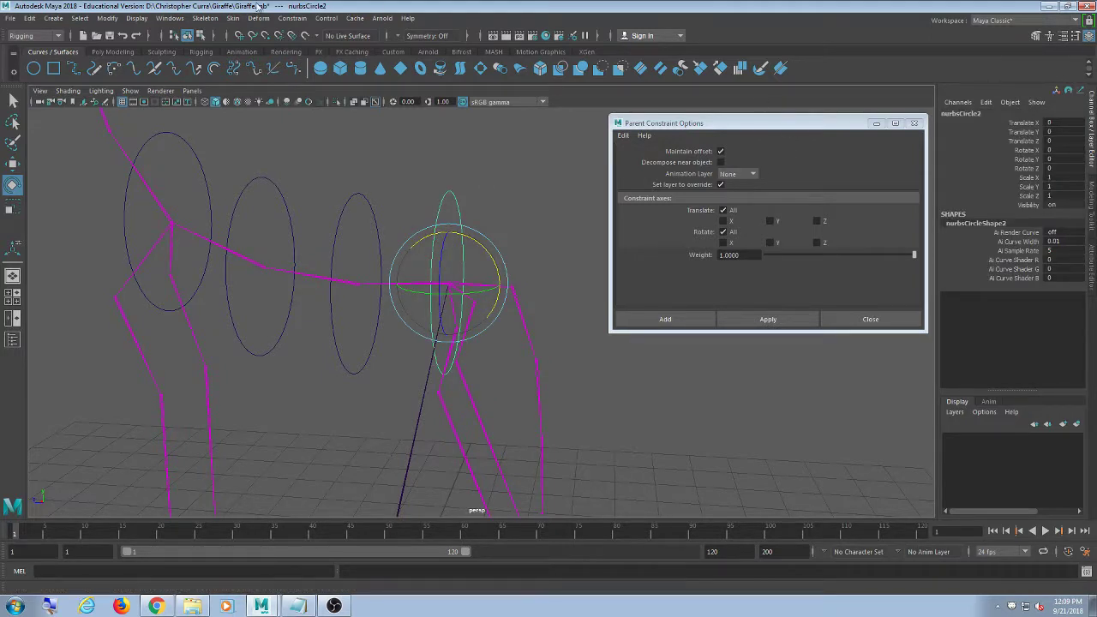
pyautogui.click(170, 18)
pyautogui.moveTo(202, 62)
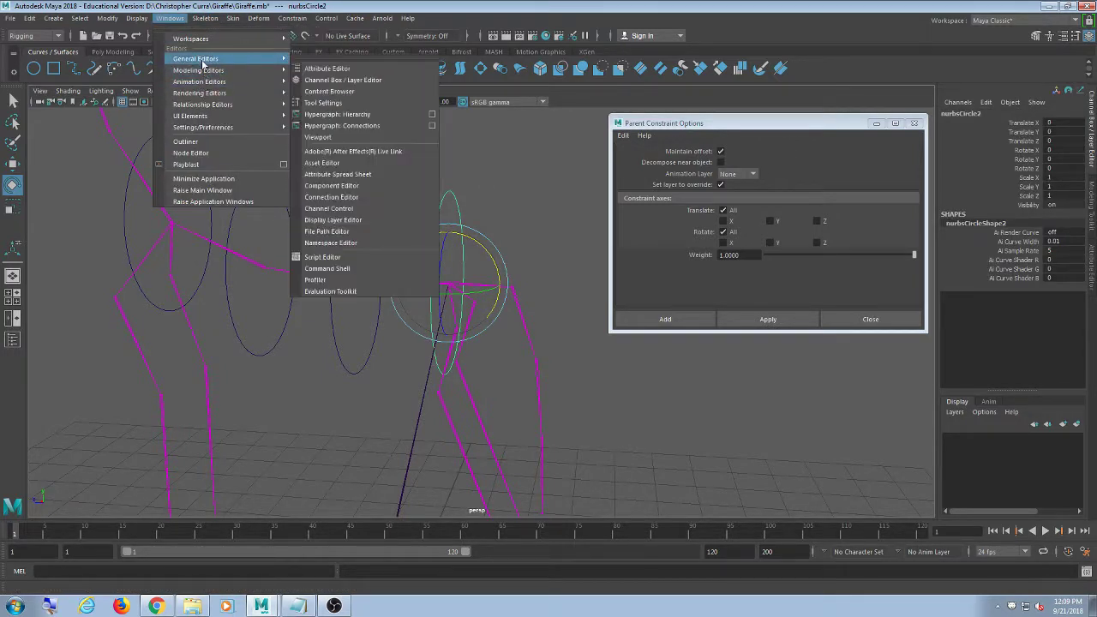
pyautogui.click(385, 114)
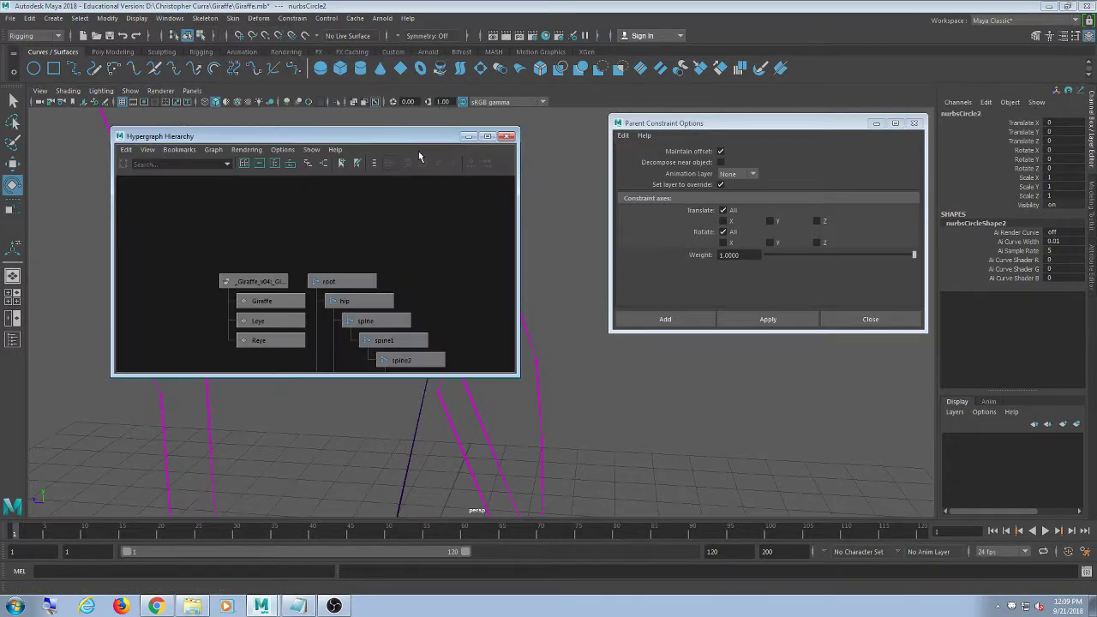
pyautogui.click(324, 163)
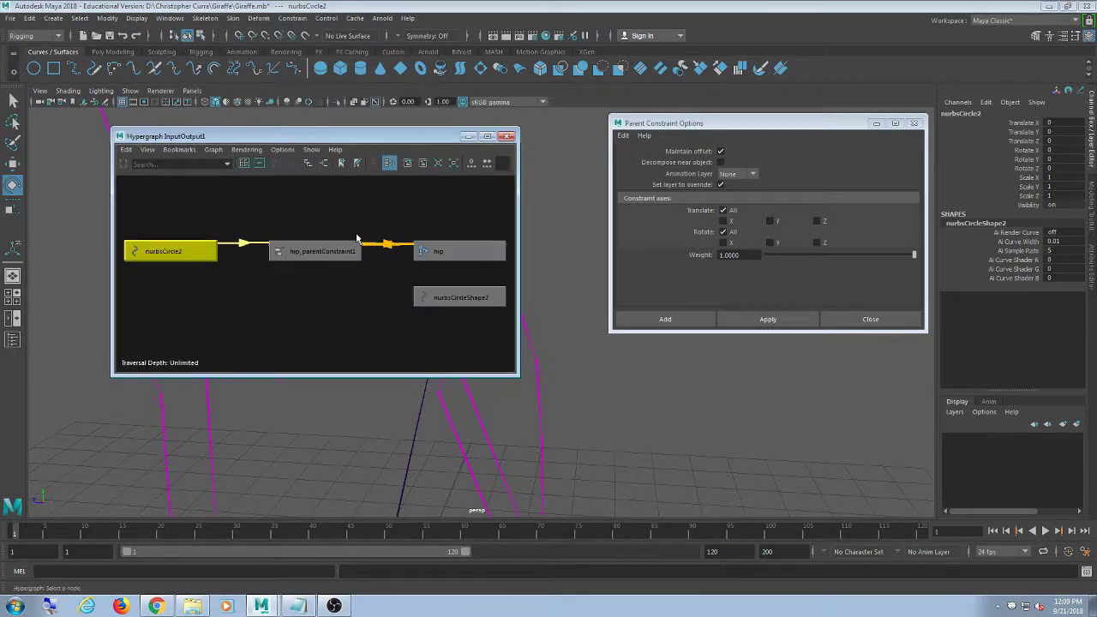
pyautogui.moveTo(343, 228); pyautogui.dragTo(339, 272)
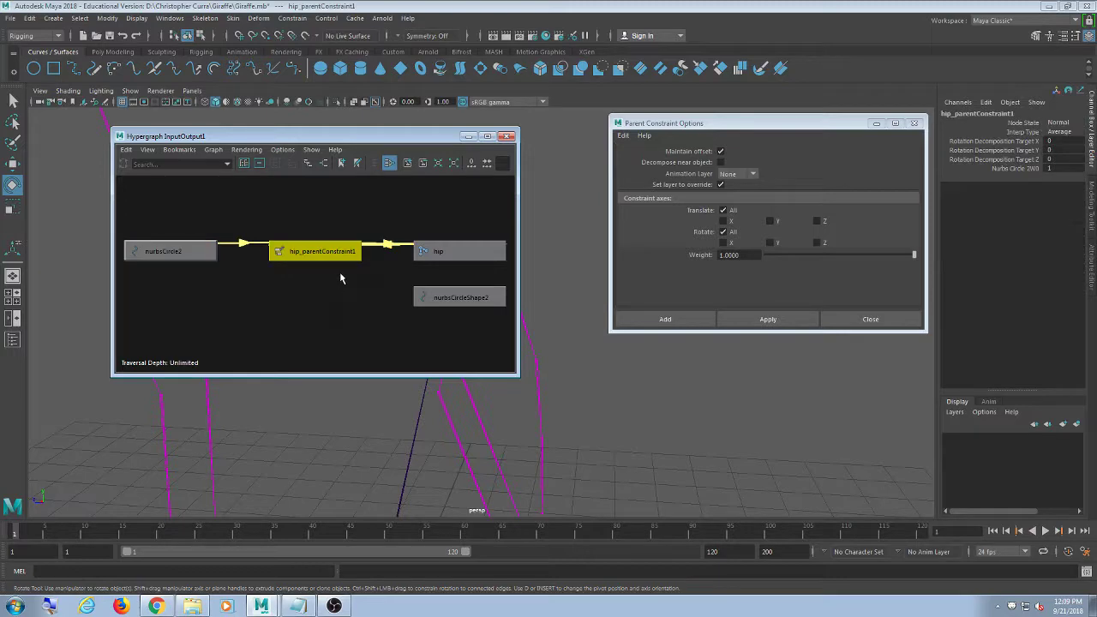
pyautogui.press('Delete')
pyautogui.click(511, 138)
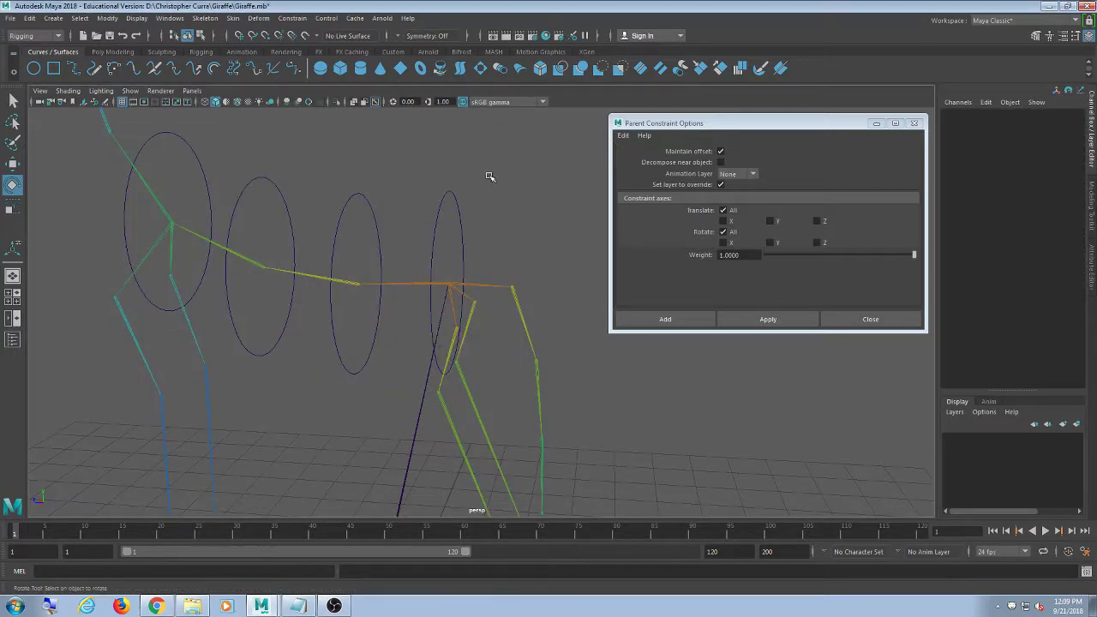
# Select all four NURBS control circles together and test-rotate them, undoing the rotation
pyautogui.moveTo(489, 177); pyautogui.dragTo(174, 193)
pyautogui.click(536, 169)
pyautogui.moveTo(542, 164); pyautogui.dragTo(231, 224)
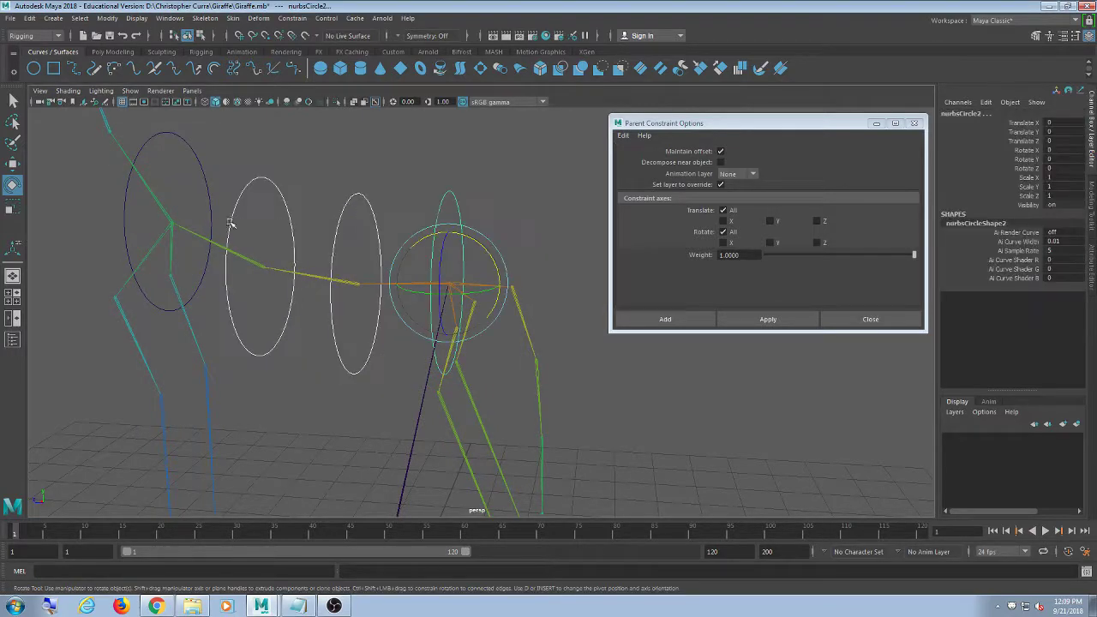
pyautogui.click(367, 165)
pyautogui.moveTo(188, 145); pyautogui.dragTo(477, 221)
pyautogui.click(503, 209)
pyautogui.moveTo(531, 153); pyautogui.dragTo(194, 209)
pyautogui.moveTo(495, 234); pyautogui.dragTo(517, 236)
pyautogui.hotkey('ctrl', 'z')
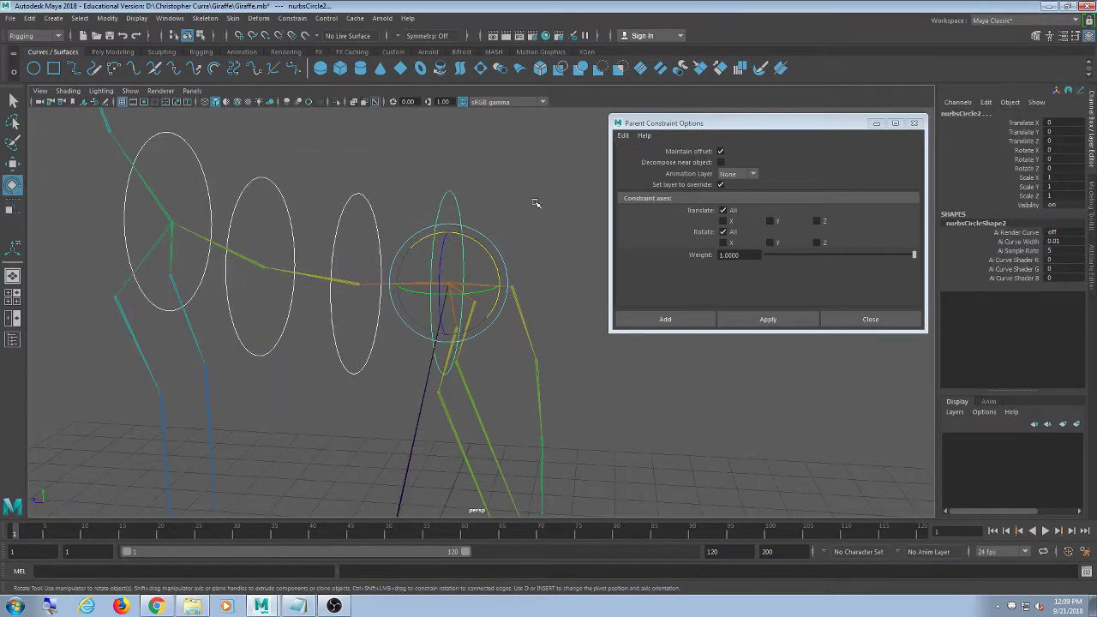
# Check the selection of the four control circles with the Show Manipulator tool, and the selection of the spine joints
pyautogui.click(536, 199)
pyautogui.moveTo(505, 147); pyautogui.dragTo(201, 209)
pyautogui.click(528, 206)
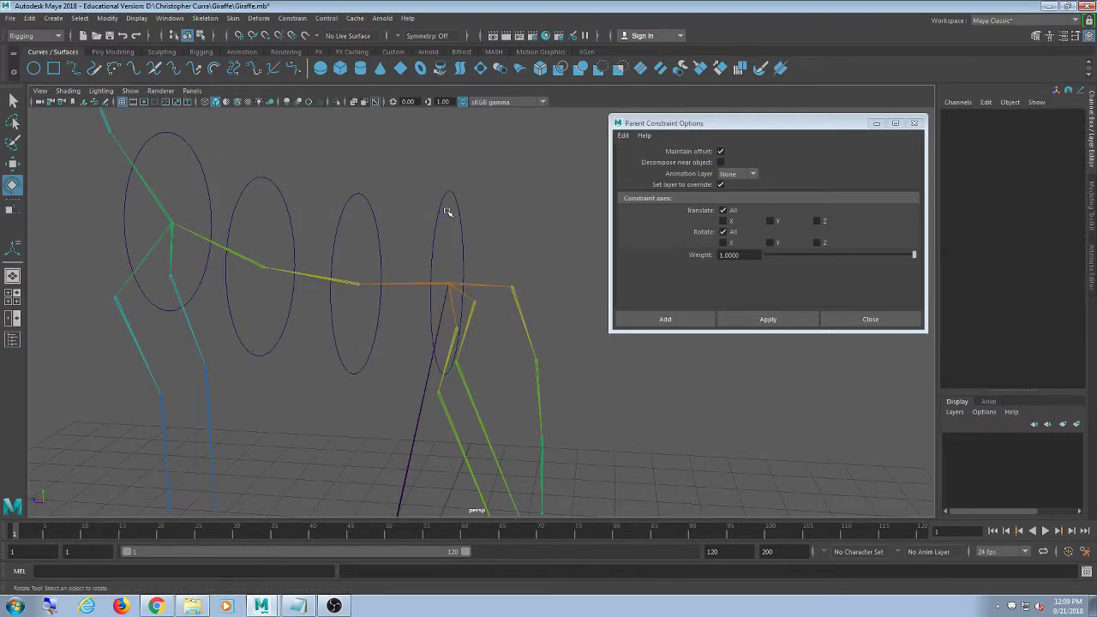
pyautogui.moveTo(503, 195); pyautogui.dragTo(180, 212)
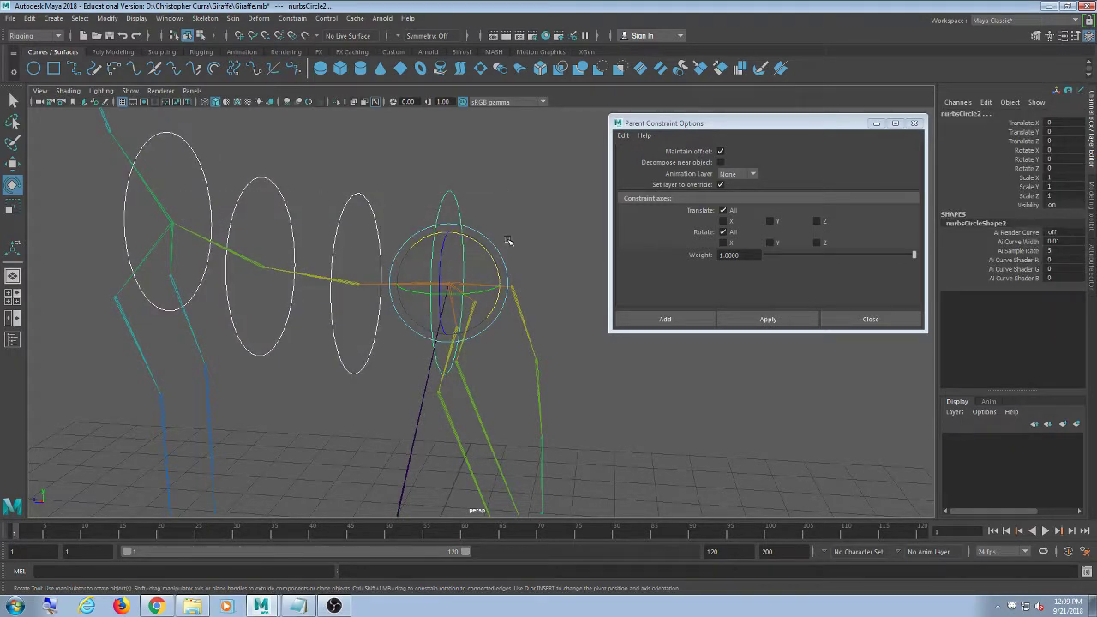
pyautogui.press('t')
pyautogui.click(521, 208)
pyautogui.moveTo(474, 170); pyautogui.dragTo(163, 210)
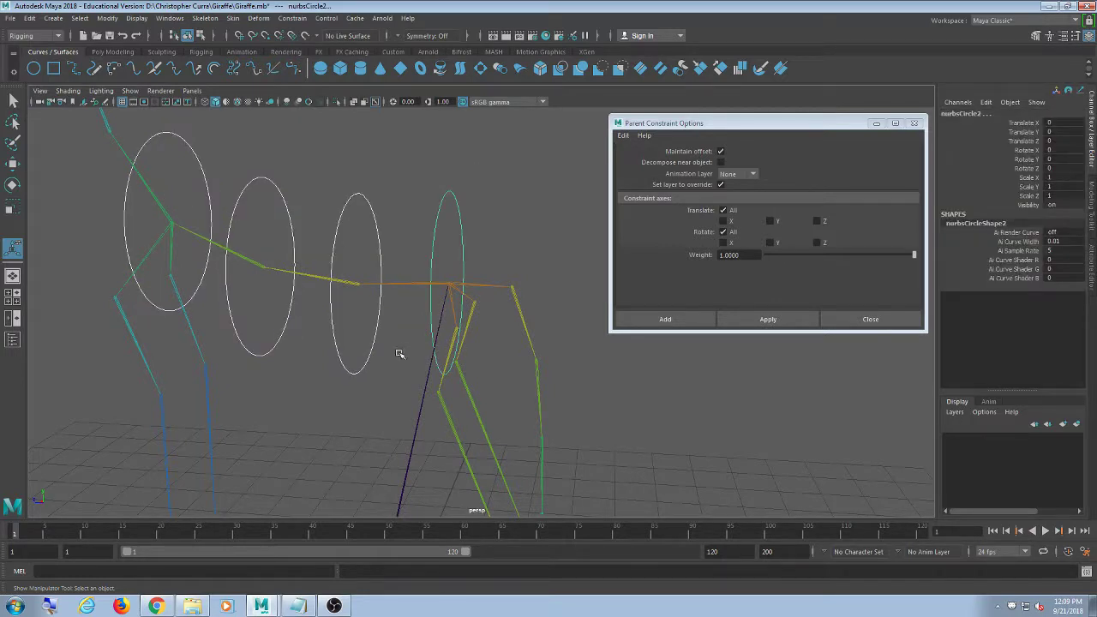
pyautogui.click(477, 207)
pyautogui.moveTo(479, 182); pyautogui.dragTo(189, 215)
pyautogui.click(314, 296)
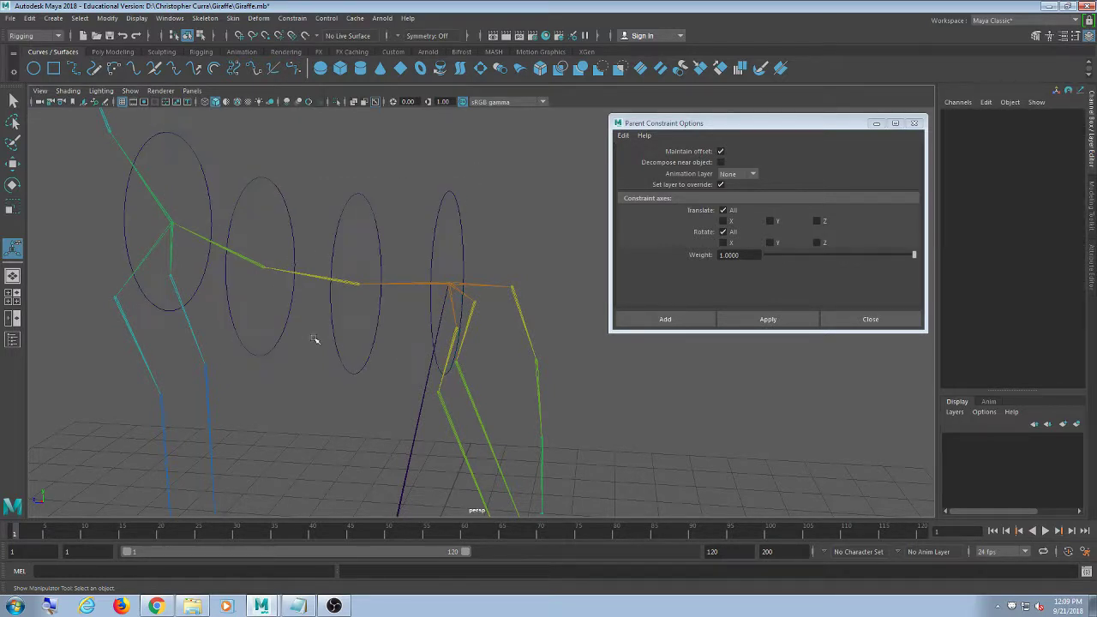
pyautogui.click(251, 258)
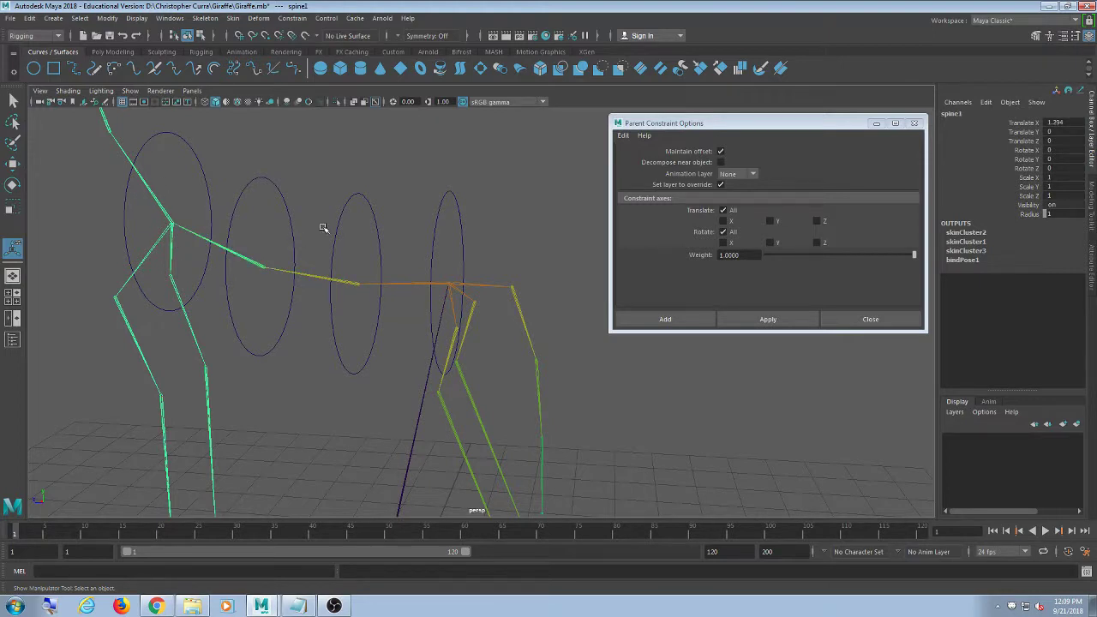
pyautogui.click(439, 279)
pyautogui.click(517, 237)
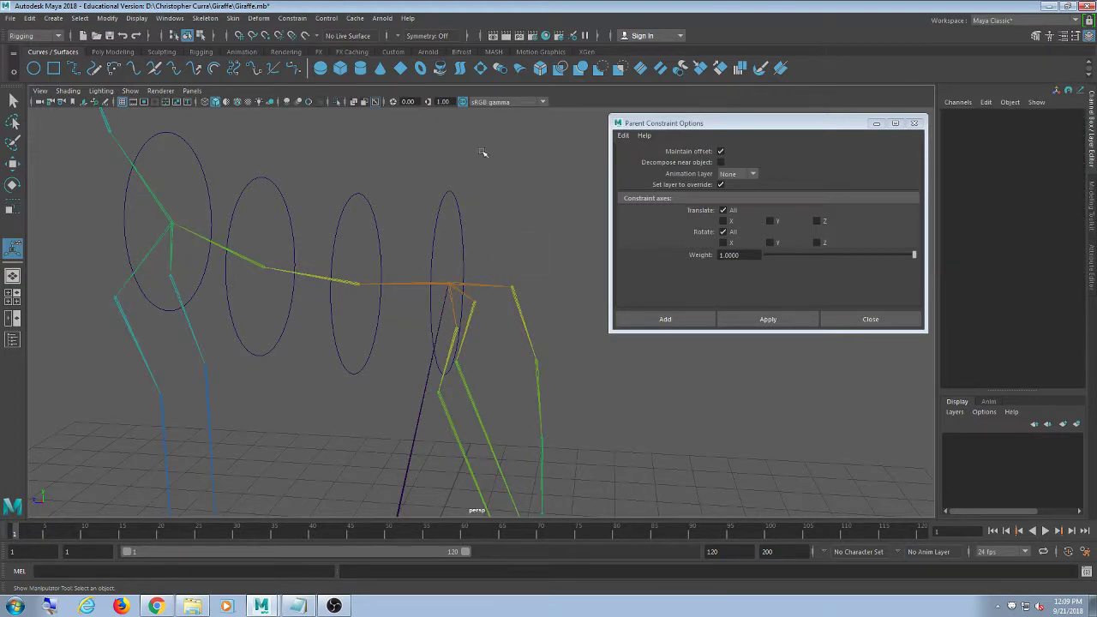
# Delete the history of all four control circles and freeze their transformations
pyautogui.moveTo(482, 152); pyautogui.dragTo(188, 212)
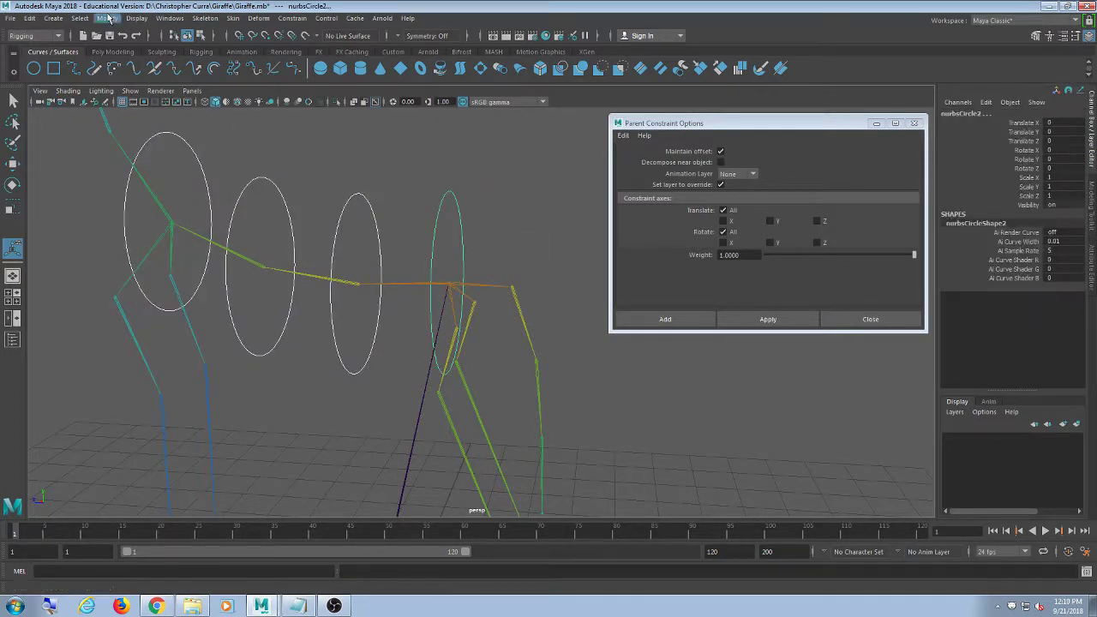
pyautogui.click(30, 19)
pyautogui.moveTo(62, 153)
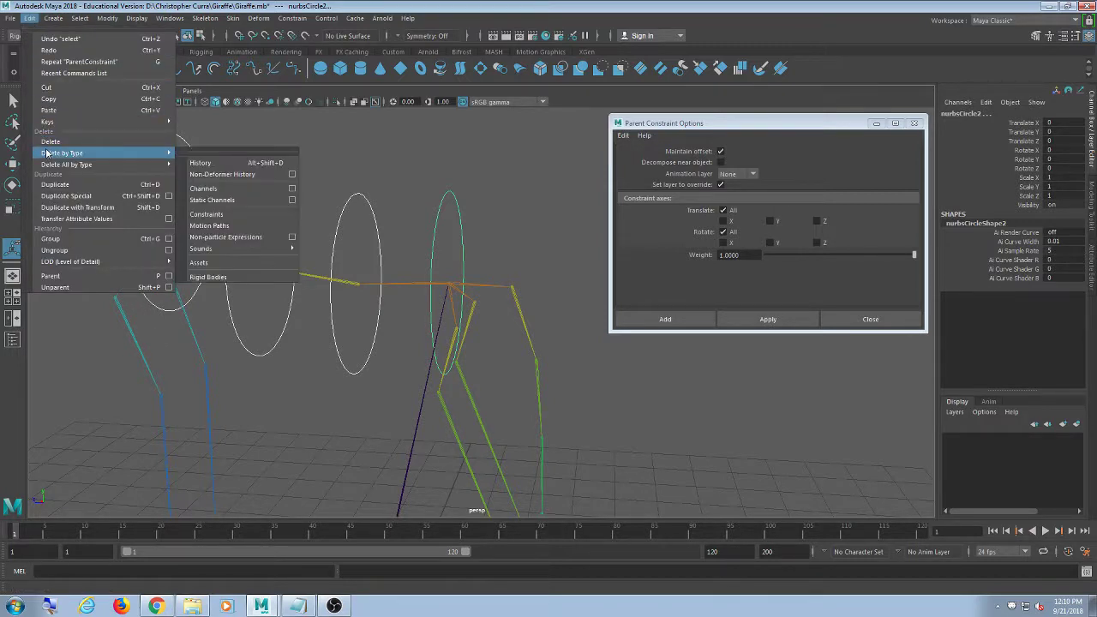
pyautogui.click(203, 164)
pyautogui.click(104, 18)
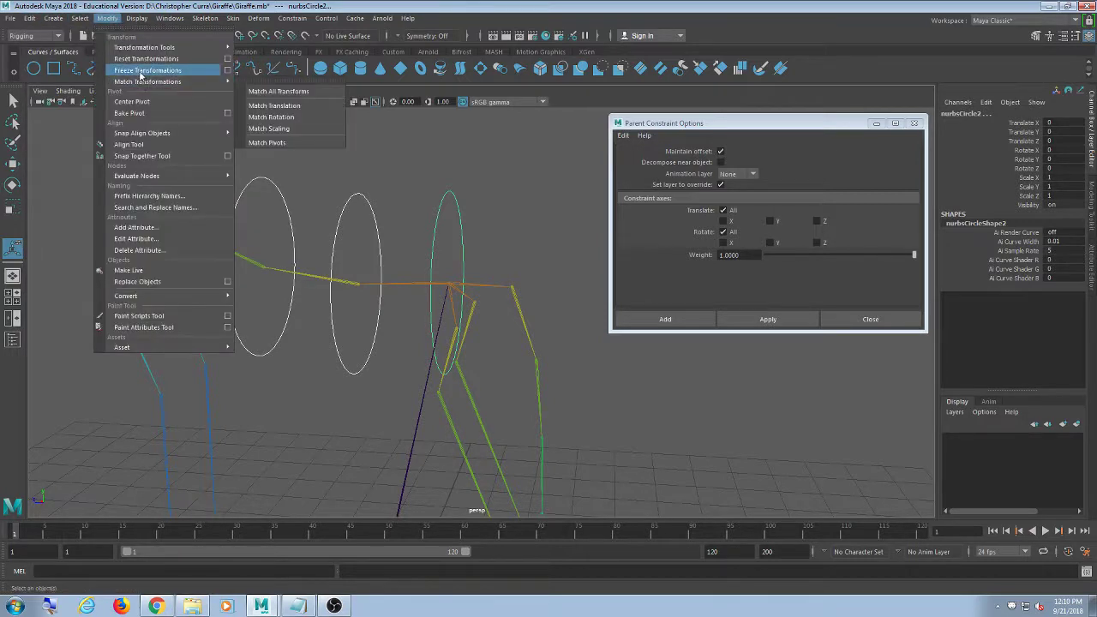
pyautogui.click(431, 152)
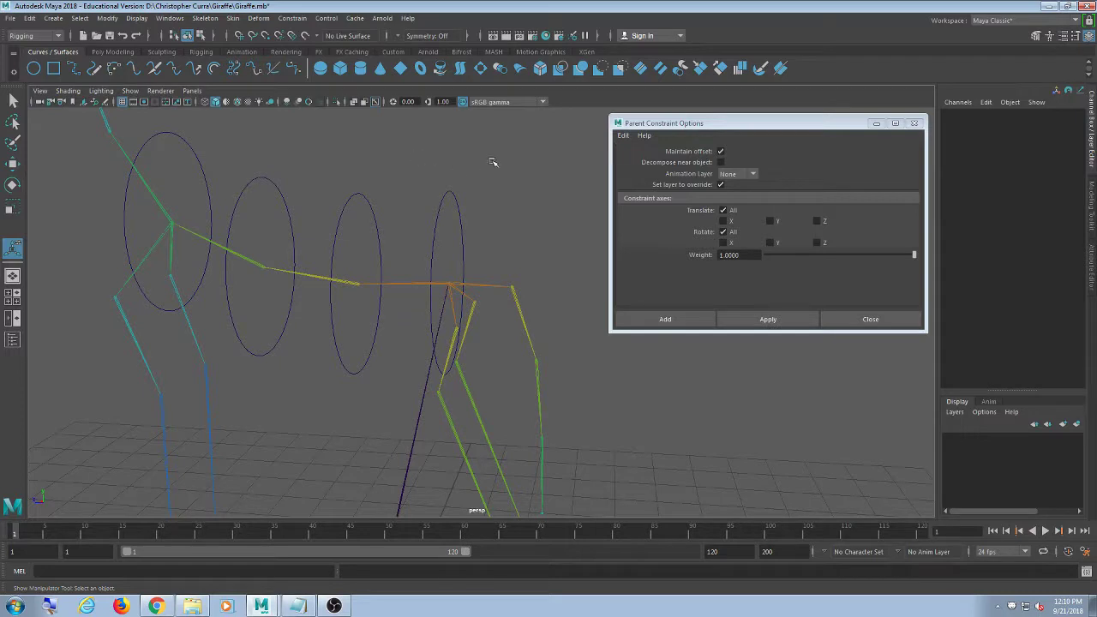
# Parent-constrain the hip joint to the hip circle with Maintain offset and all translate and rotate axes enabled
pyautogui.moveTo(516, 148); pyautogui.dragTo(187, 209)
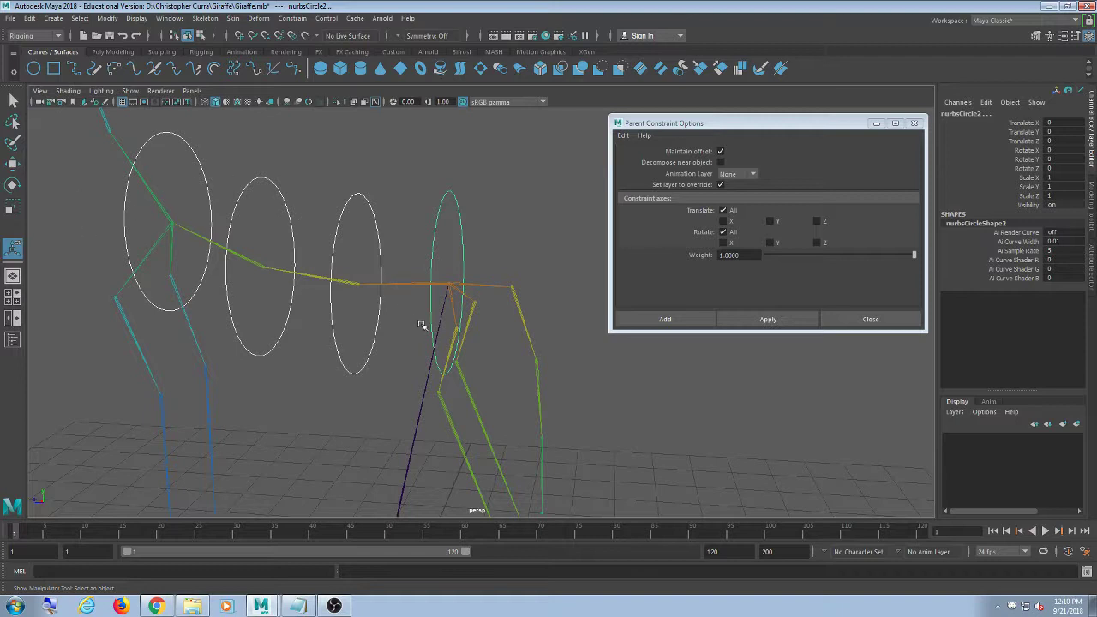
pyautogui.scroll(2, 516, 196)
pyautogui.click(518, 196)
pyautogui.keyDown('alt'); pyautogui.moveTo(518, 195); pyautogui.dragTo(485, 162); pyautogui.keyUp('alt')
pyautogui.click(468, 176)
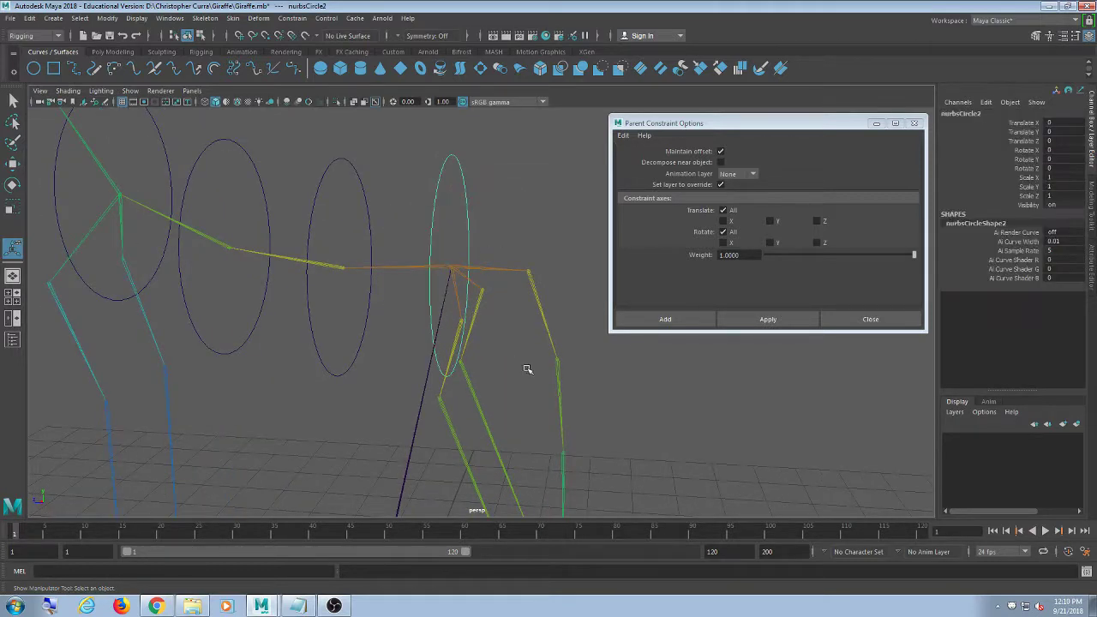
pyautogui.keyDown('shift'); pyautogui.click(409, 267); pyautogui.keyUp('shift')
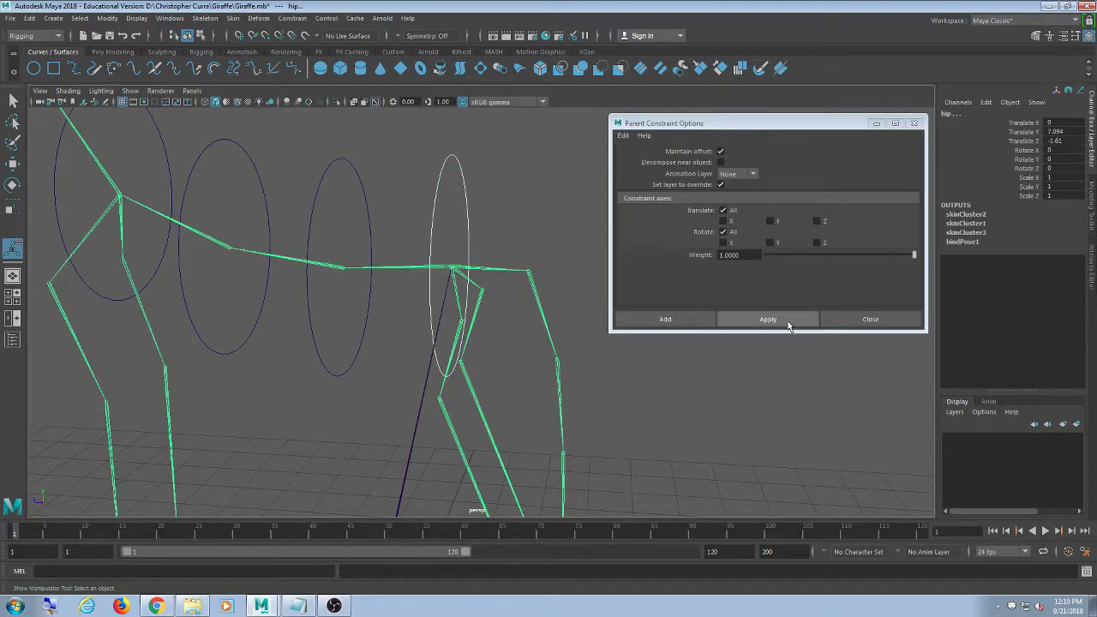
pyautogui.click(787, 322)
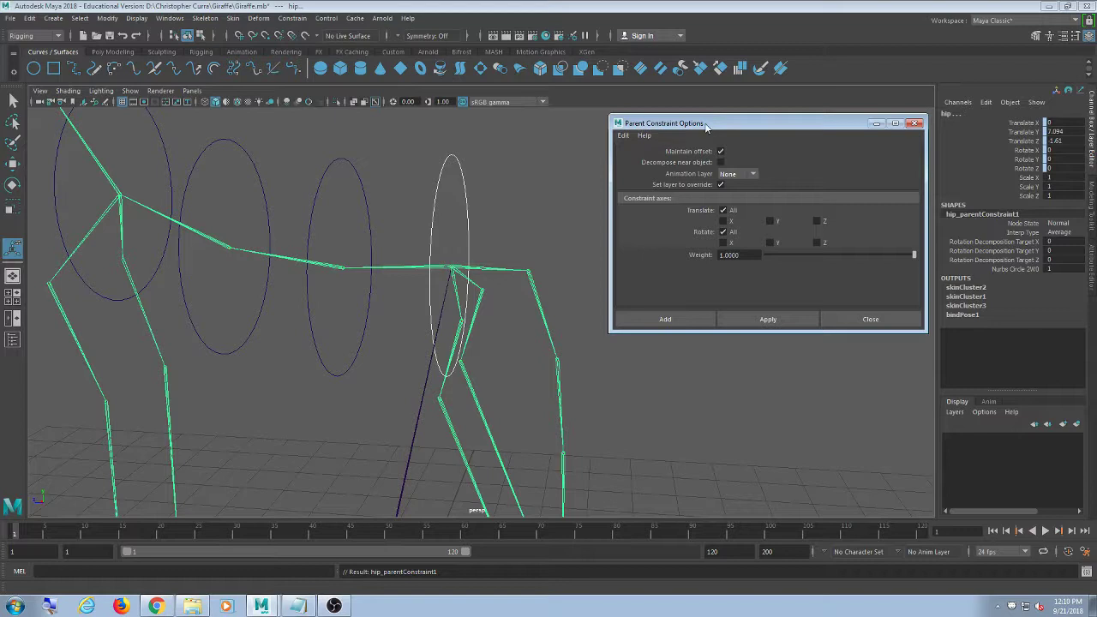
# Parent-constrain the spine joint to the first spine circle with Maintain offset enabled
pyautogui.click(292, 18)
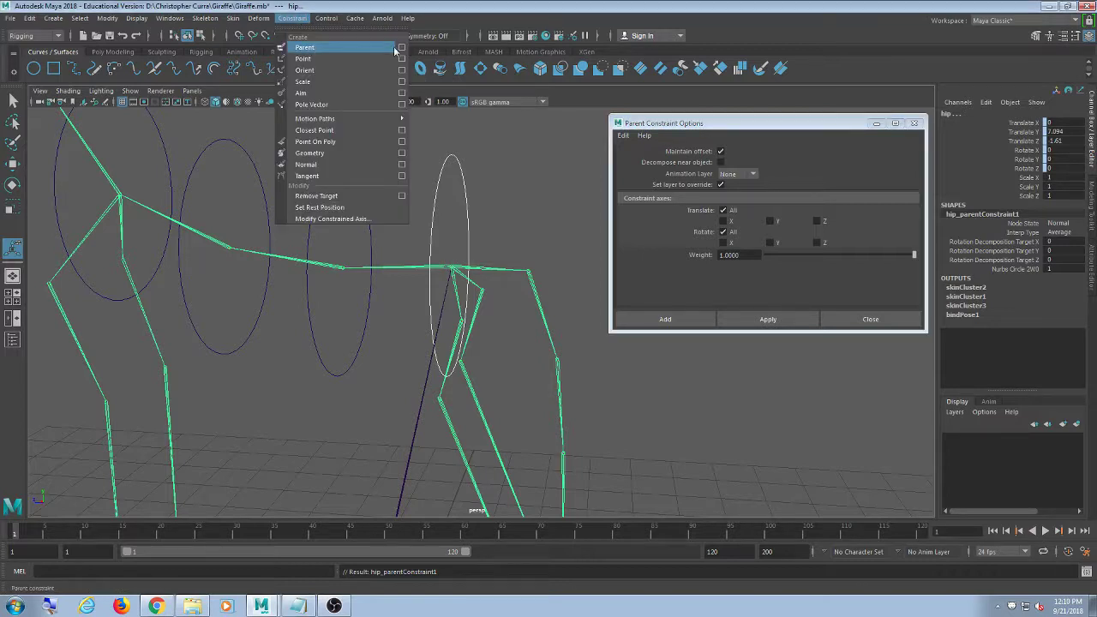
pyautogui.click(396, 49)
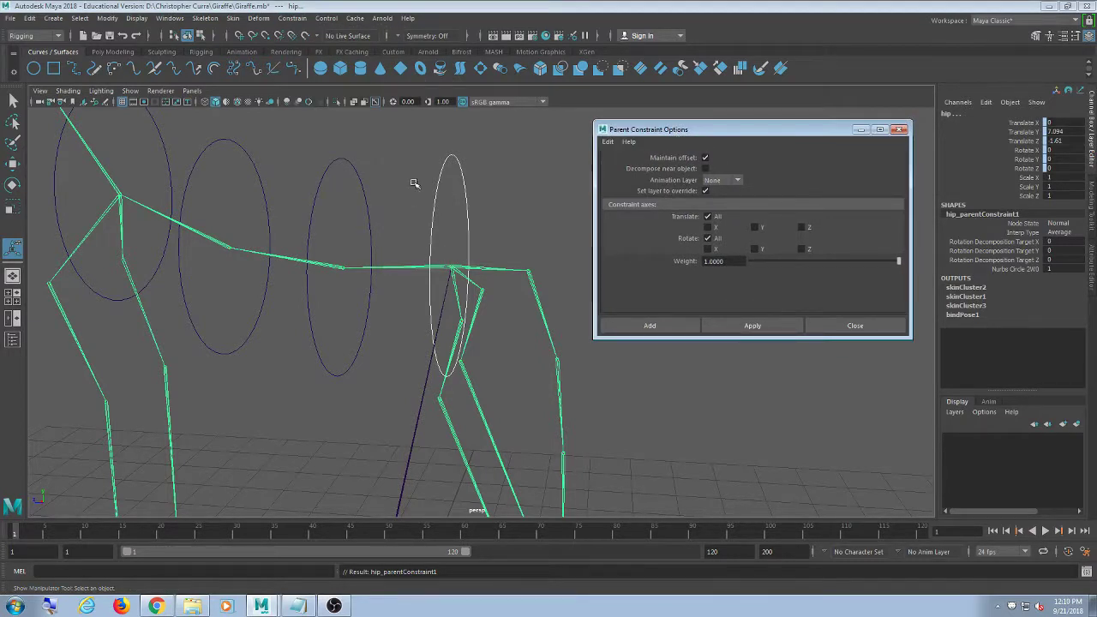
pyautogui.moveTo(394, 148); pyautogui.dragTo(341, 193)
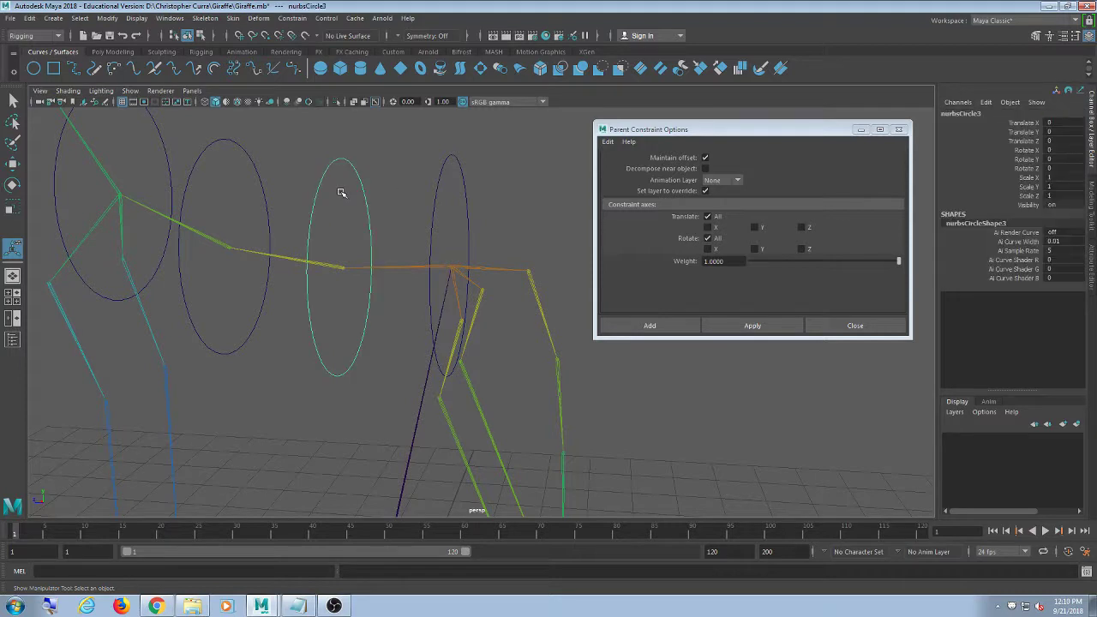
pyautogui.keyDown('shift'); pyautogui.click(328, 266); pyautogui.keyUp('shift')
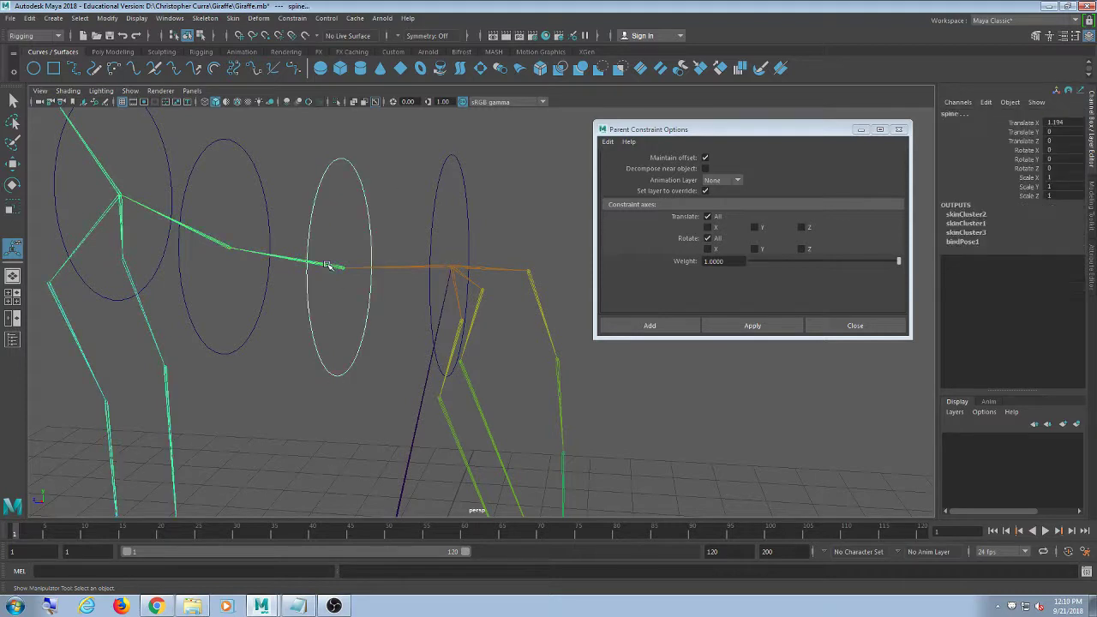
pyautogui.click(770, 327)
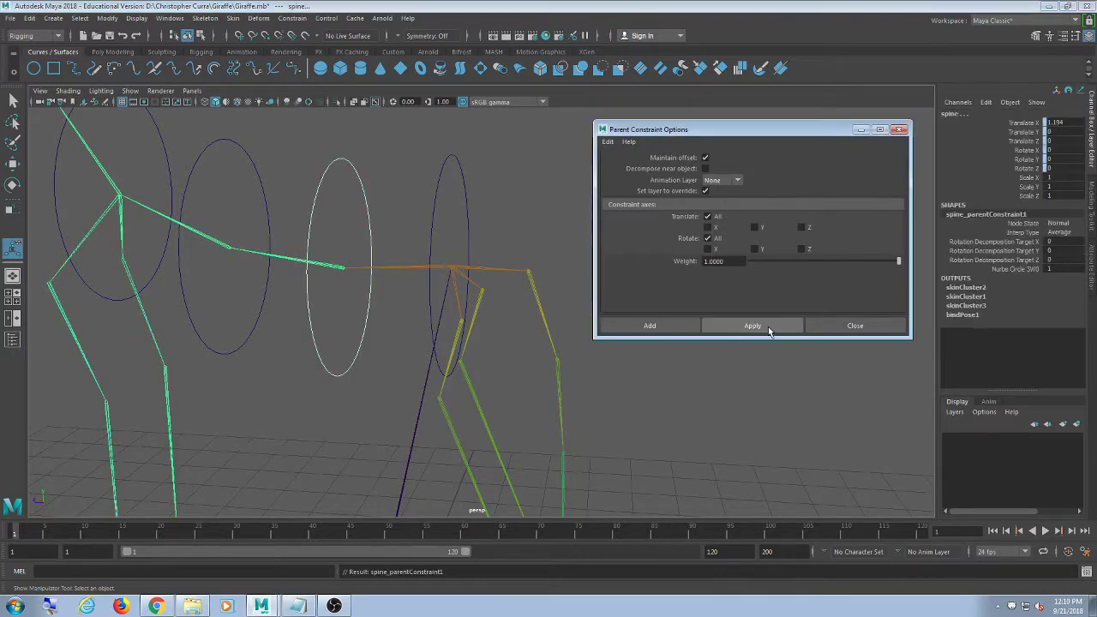
# Parent-constrain the spine1 joint to the second spine circle and the spine2 joint to the shoulder circle, maintaining offset
pyautogui.click(268, 225)
pyautogui.keyDown('shift'); pyautogui.click(216, 244); pyautogui.keyUp('shift')
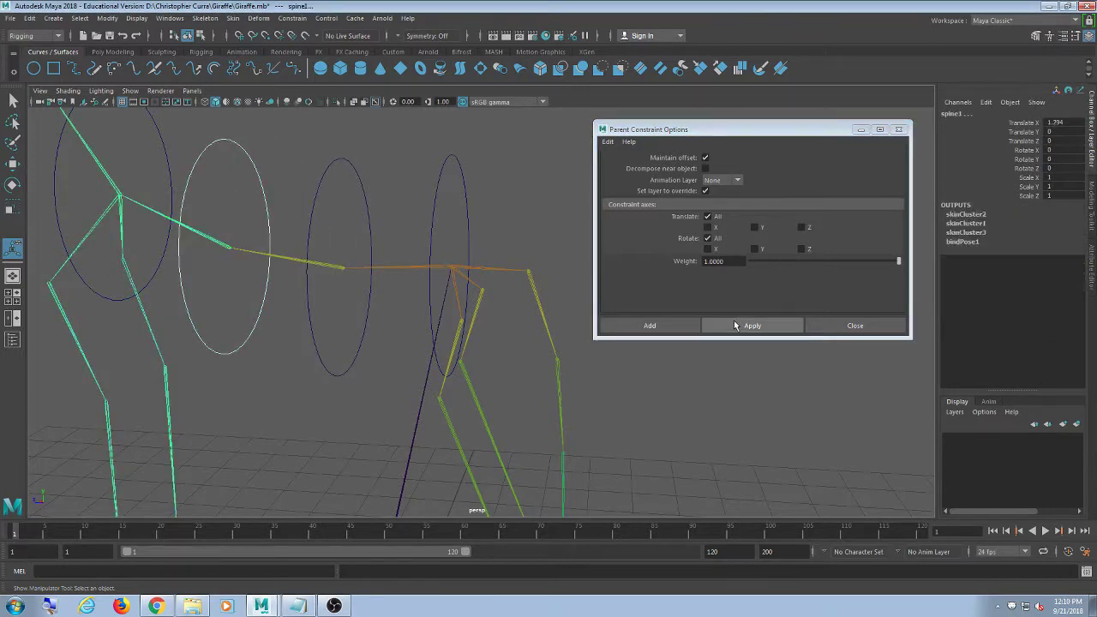
pyautogui.click(752, 326)
pyautogui.click(162, 154)
pyautogui.keyDown('shift'); pyautogui.click(101, 167); pyautogui.keyUp('shift')
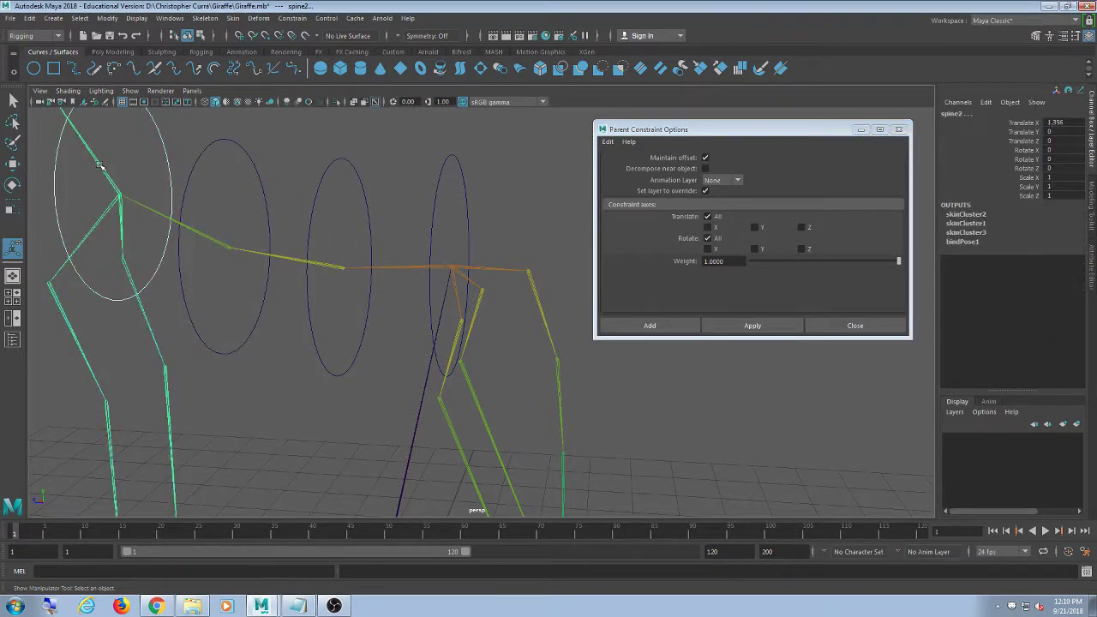
pyautogui.click(766, 334)
pyautogui.click(766, 326)
pyautogui.keyDown('alt'); pyautogui.moveTo(411, 283); pyautogui.dragTo(352, 278); pyautogui.keyUp('alt')
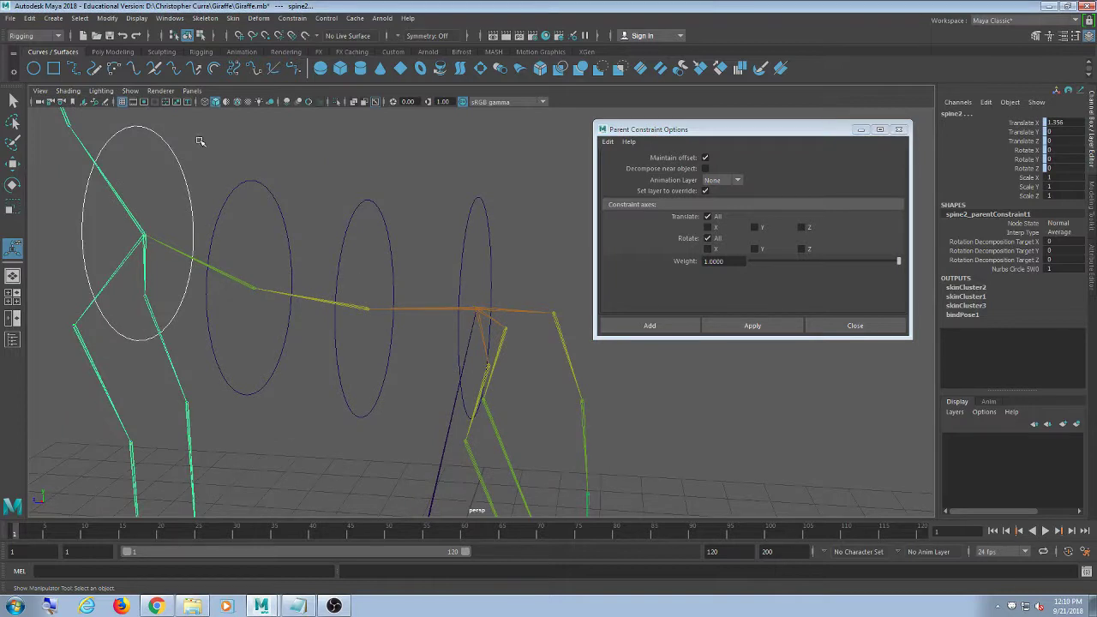
# Select each control circle to check its joint connection, and test-rotate the hip circle about X, undoing the rotation
pyautogui.moveTo(219, 144); pyautogui.dragTo(149, 179)
pyautogui.click(249, 222)
pyautogui.click(382, 225)
pyautogui.click(463, 247)
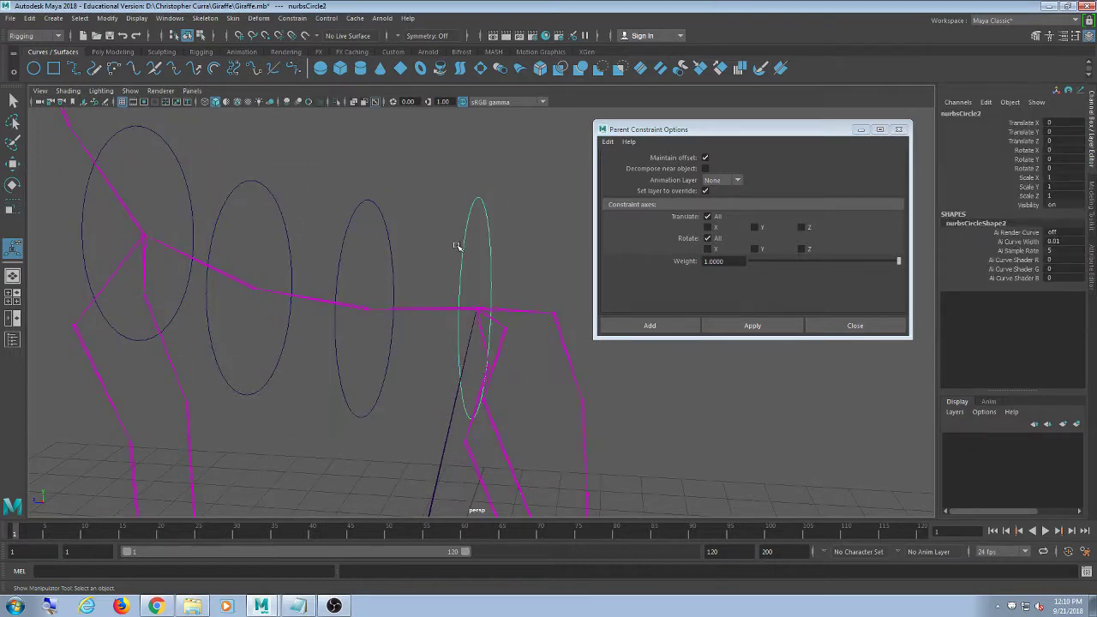
pyautogui.click(536, 200)
pyautogui.click(490, 245)
pyautogui.press('e')
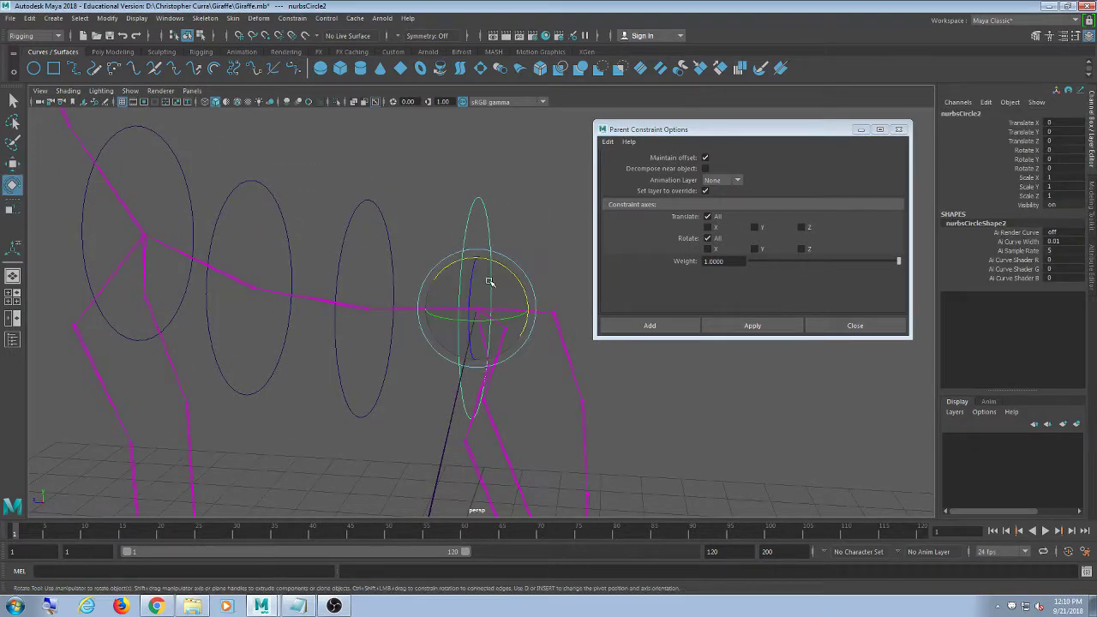
pyautogui.moveTo(492, 264); pyautogui.dragTo(494, 234)
pyautogui.hotkey('ctrl', 'z')
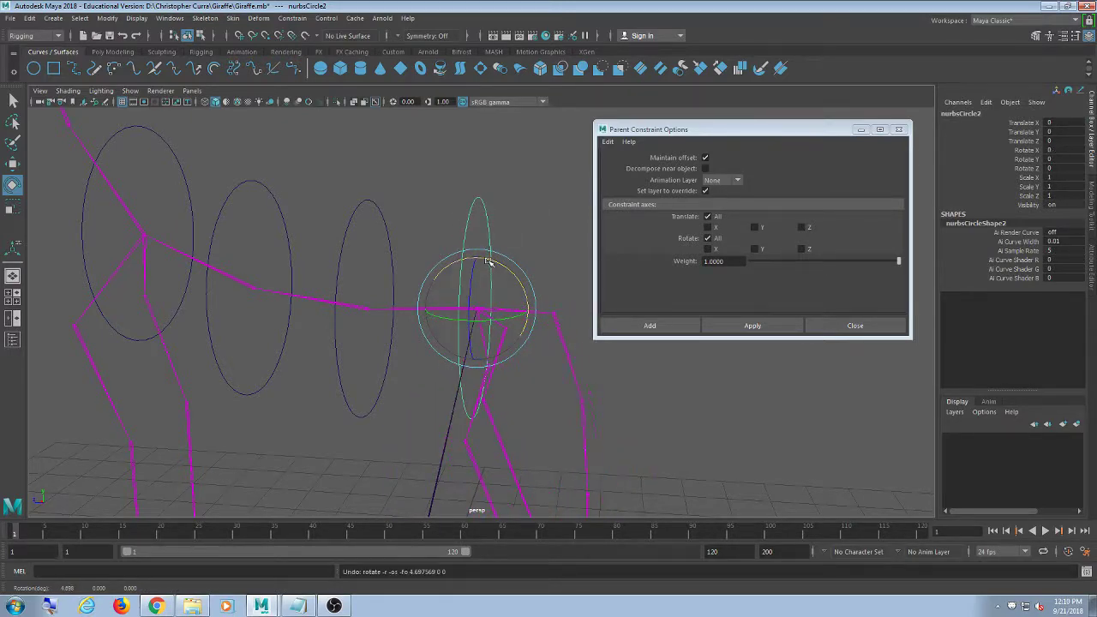
# Parent the shoulder circle under the second spine circle
pyautogui.click(476, 157)
pyautogui.click(175, 151)
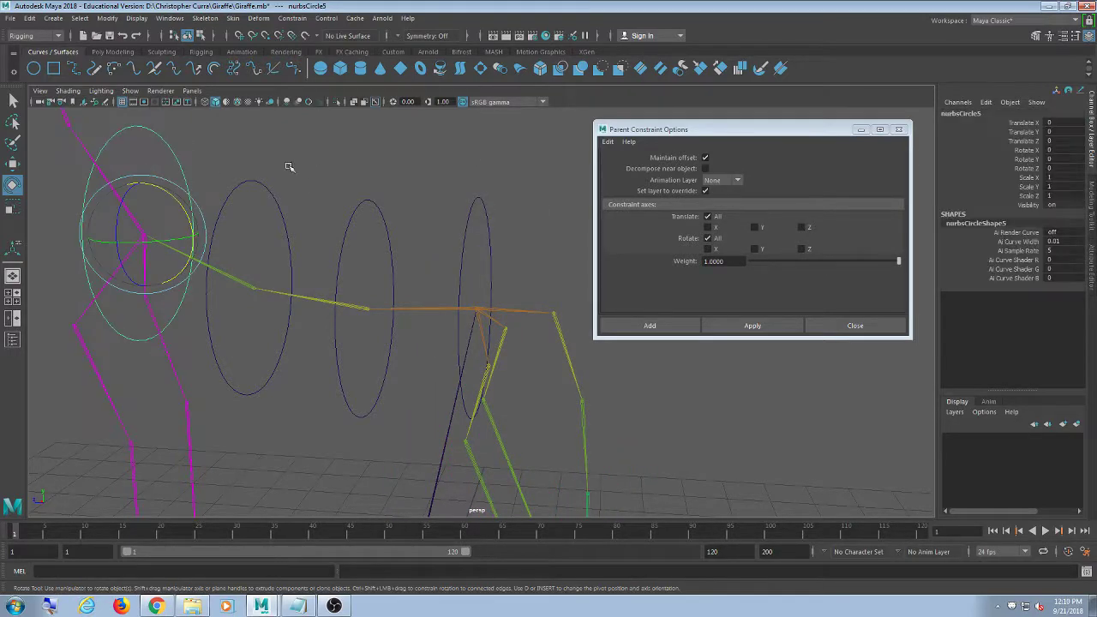
pyautogui.keyDown('shift'); pyautogui.click(283, 212); pyautogui.keyUp('shift')
pyautogui.click(269, 151)
pyautogui.hotkey('ctrl', 'z')
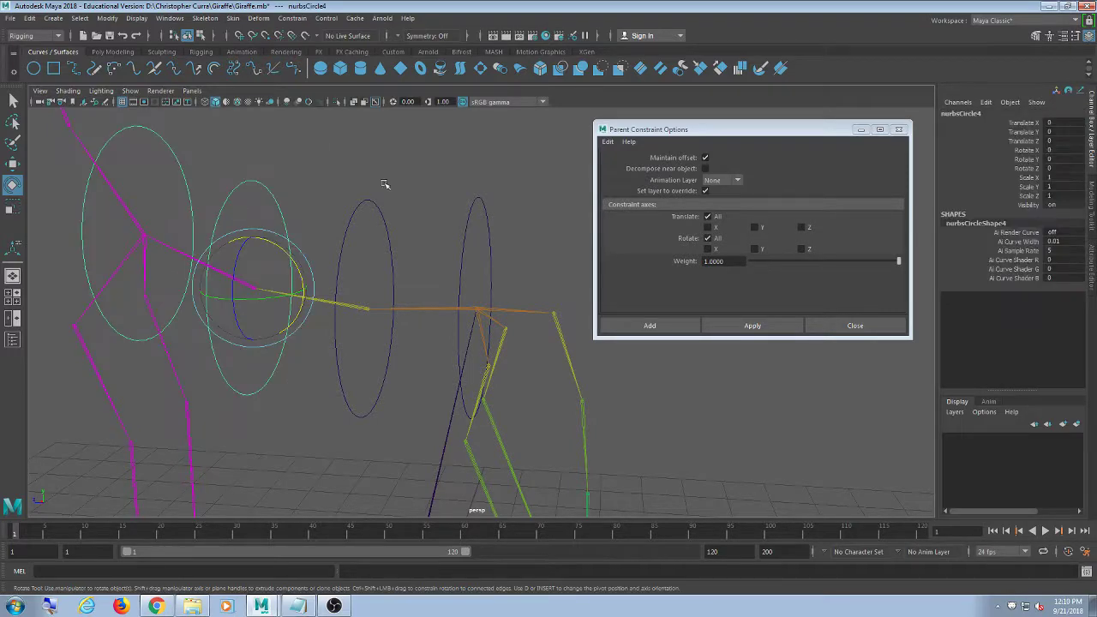
# Parent the second spine circle under the first spine circle, undoing the stray selections along the way
pyautogui.keyDown('shift'); pyautogui.click(350, 215); pyautogui.keyUp('shift')
pyautogui.keyDown('alt'); pyautogui.moveTo(350, 215); pyautogui.dragTo(355, 206); pyautogui.keyUp('alt')
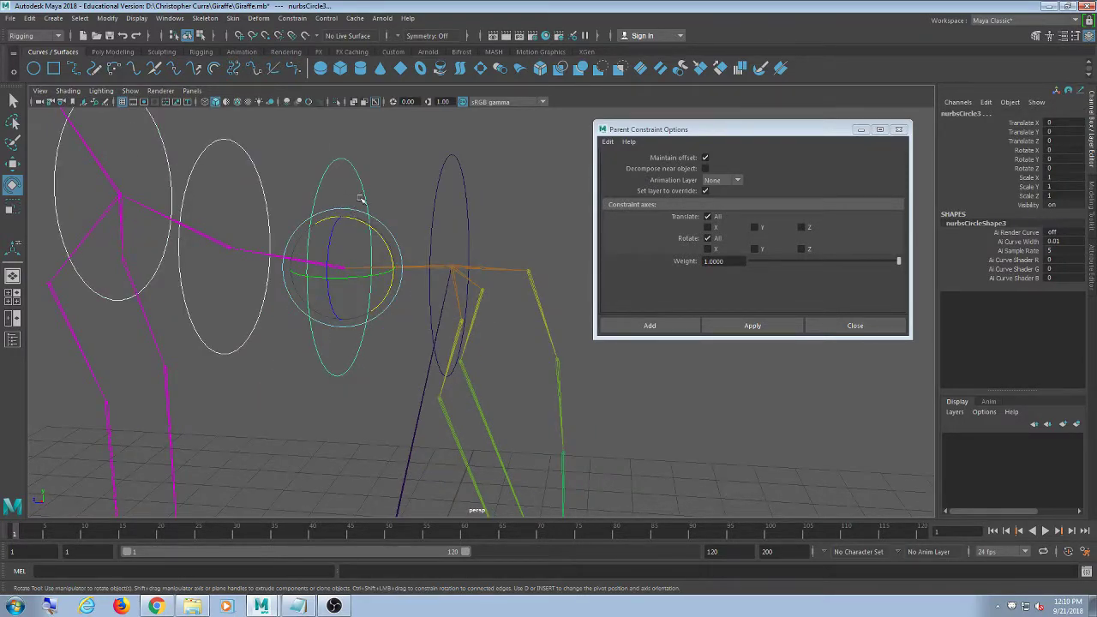
pyautogui.moveTo(387, 157); pyautogui.dragTo(349, 185)
pyautogui.hotkey('ctrl', 'z')
pyautogui.hotkey('ctrl', 'z')
pyautogui.moveTo(274, 162); pyautogui.dragTo(257, 172)
pyautogui.keyDown('shift'); pyautogui.moveTo(380, 167); pyautogui.dragTo(355, 209); pyautogui.keyUp('shift')
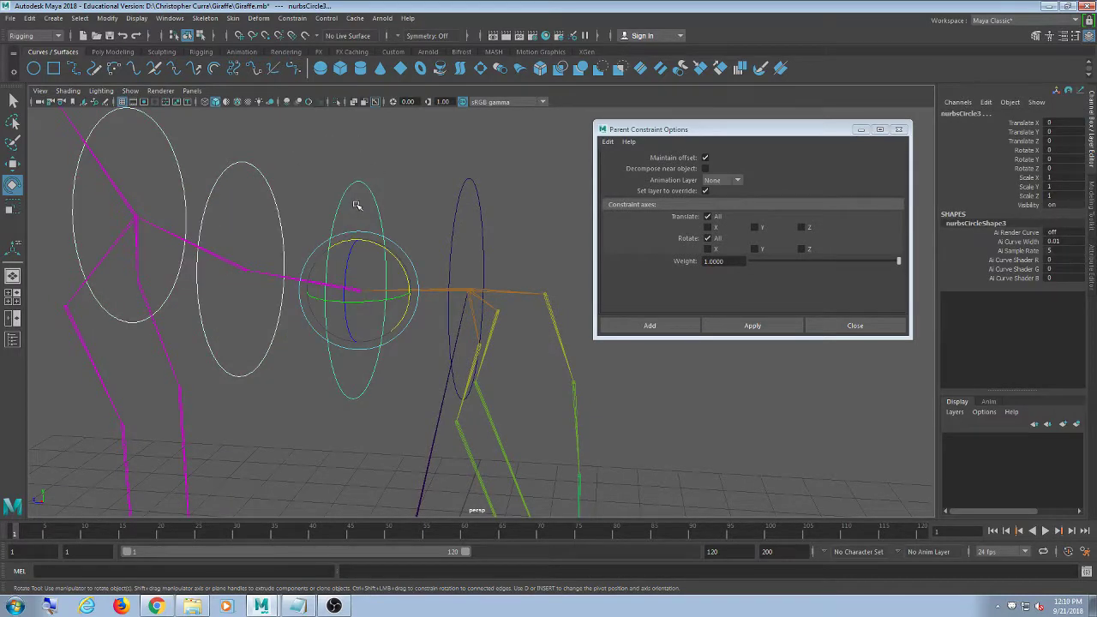
pyautogui.hotkey('ctrl', 'z')
# Parent the first spine circle under the hip circle to complete the control hierarchy
pyautogui.moveTo(416, 155); pyautogui.dragTo(371, 204)
pyautogui.keyDown('shift'); pyautogui.moveTo(533, 153); pyautogui.dragTo(447, 199); pyautogui.keyUp('shift')
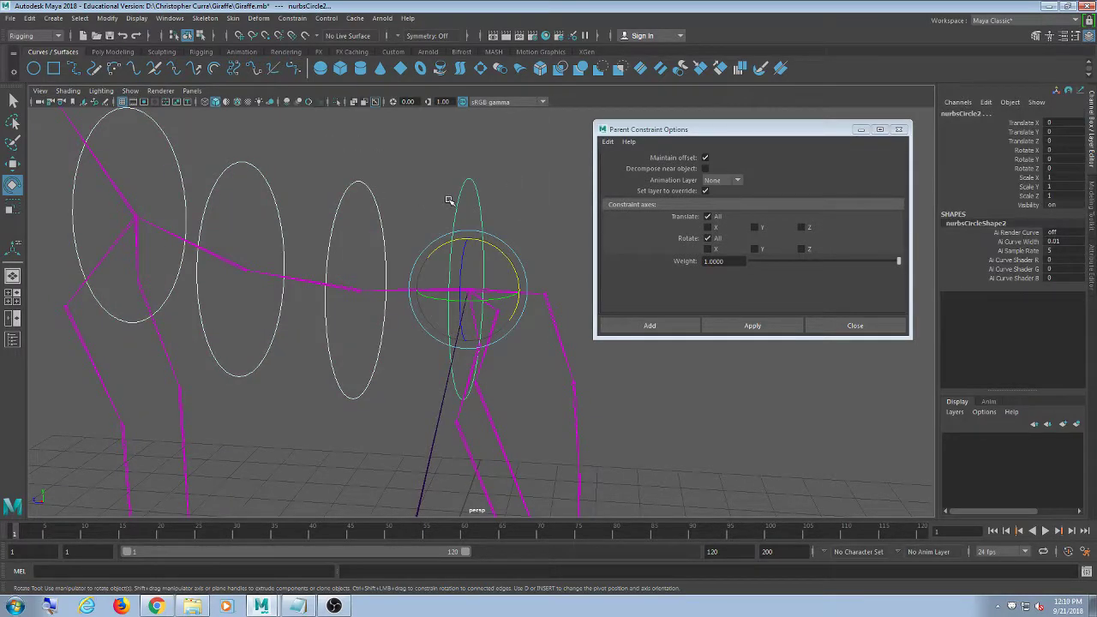
pyautogui.press('p')
pyautogui.click(532, 155)
# Test-rotate the hip circle, both spine circles and the shoulder circle in turn, undoing the rotations
pyautogui.moveTo(500, 159); pyautogui.dragTo(456, 215)
pyautogui.scroll(-3, 522, 223)
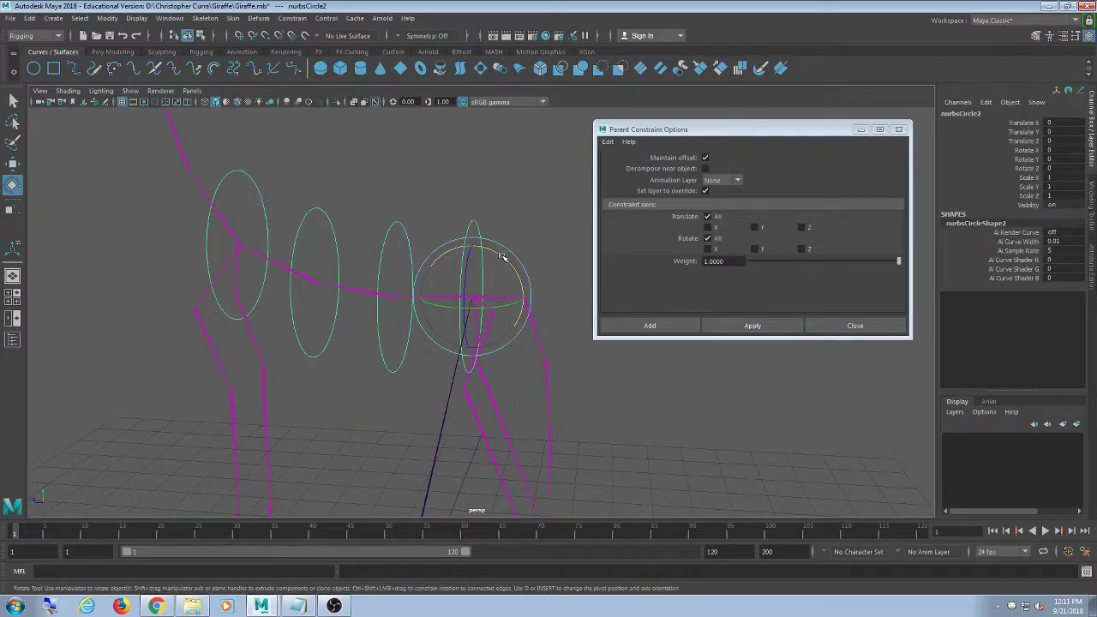
pyautogui.moveTo(505, 257); pyautogui.dragTo(510, 287)
pyautogui.hotkey('ctrl', 'z')
pyautogui.click(416, 174)
pyautogui.moveTo(417, 182); pyautogui.dragTo(430, 274)
pyautogui.click(358, 186)
pyautogui.moveTo(361, 184); pyautogui.dragTo(358, 255)
pyautogui.hotkey('ctrl', 'z')
pyautogui.click(295, 171)
pyautogui.moveTo(279, 161); pyautogui.dragTo(284, 222)
pyautogui.hotkey('ctrl', 'z')
# Repeat the rotation test on each body control circle from hip to shoulder, undoing every rotation and clearing the selection
pyautogui.click(538, 180)
pyautogui.moveTo(539, 180); pyautogui.dragTo(506, 256)
pyautogui.hotkey('ctrl', 'z')
pyautogui.click(444, 179)
pyautogui.moveTo(421, 177); pyautogui.dragTo(419, 273)
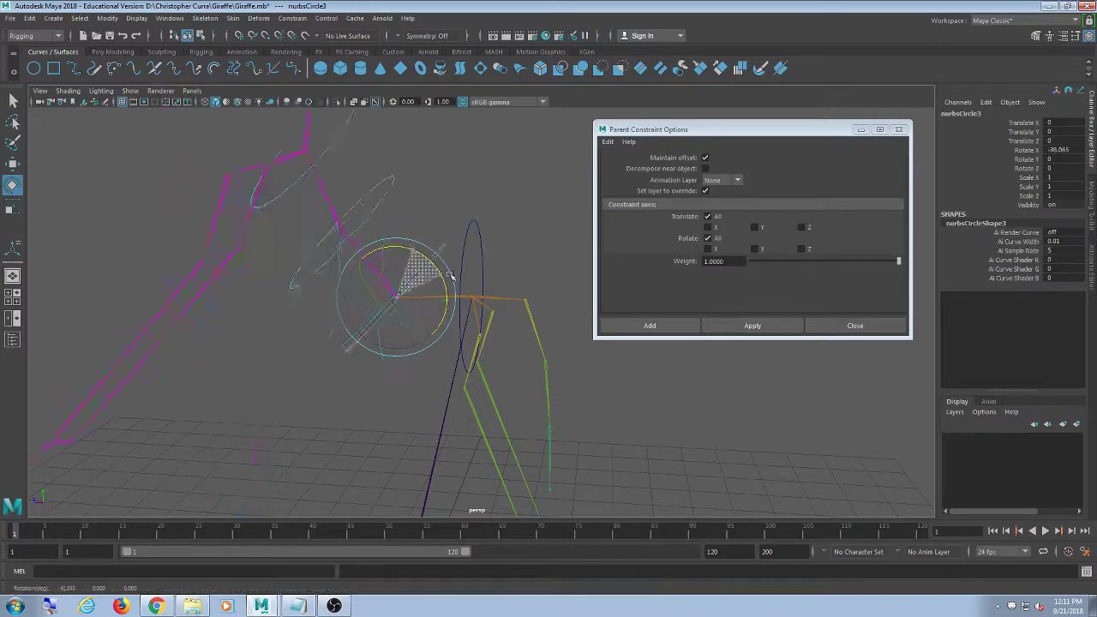
pyautogui.hotkey('ctrl', 'z')
pyautogui.click(334, 196)
pyautogui.moveTo(333, 197); pyautogui.dragTo(380, 245)
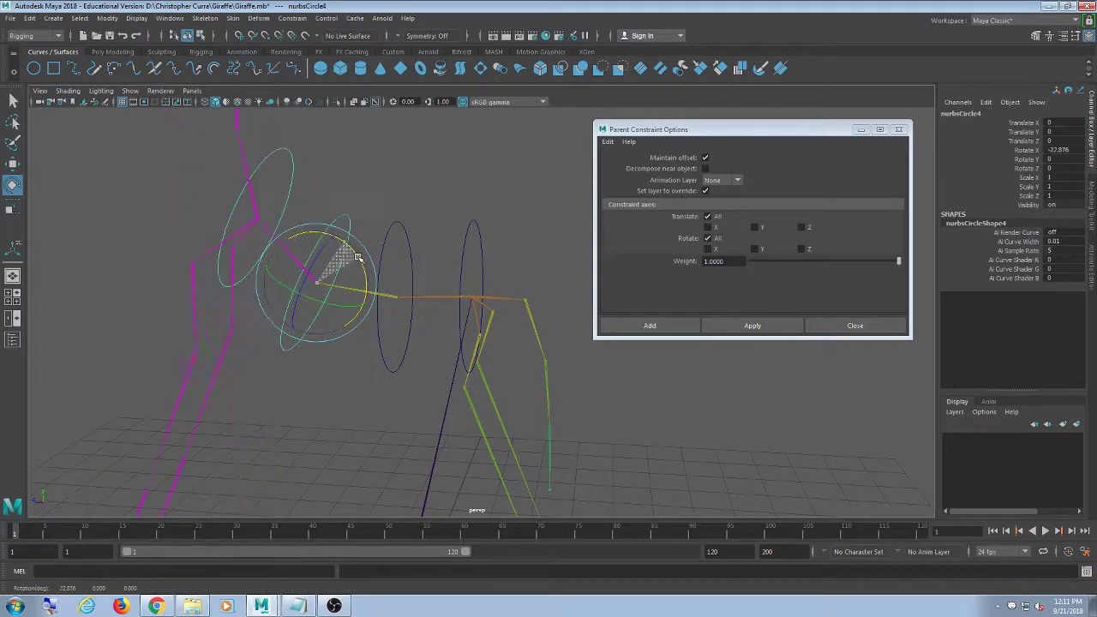
pyautogui.hotkey('ctrl', 'z')
pyautogui.click(311, 178)
pyautogui.moveTo(274, 165); pyautogui.dragTo(289, 224)
pyautogui.hotkey('ctrl', 'z')
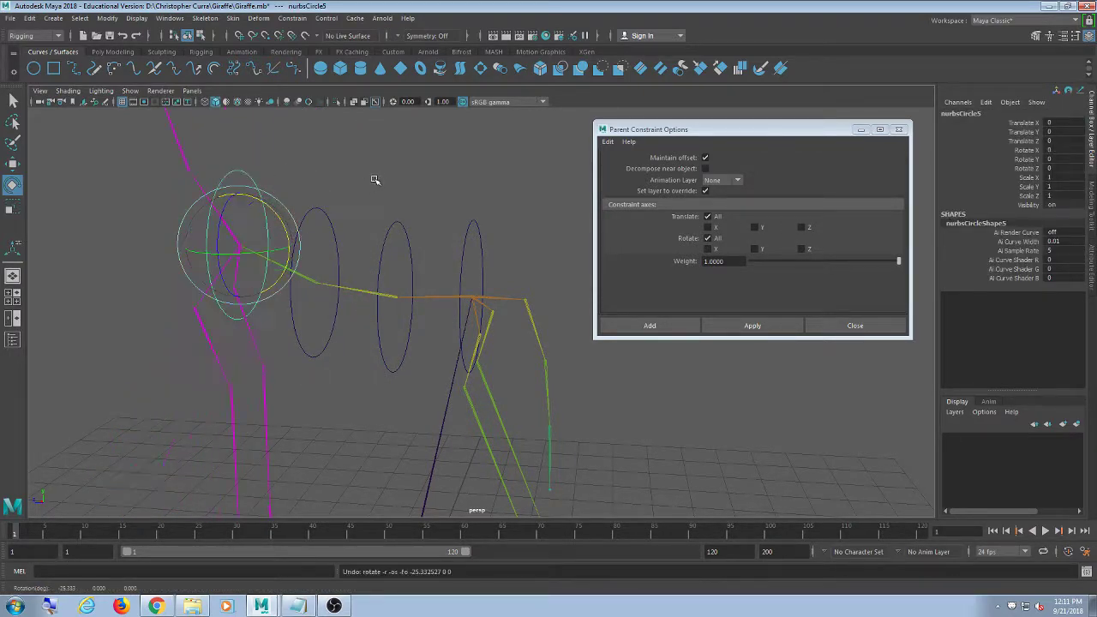
pyautogui.click(379, 177)
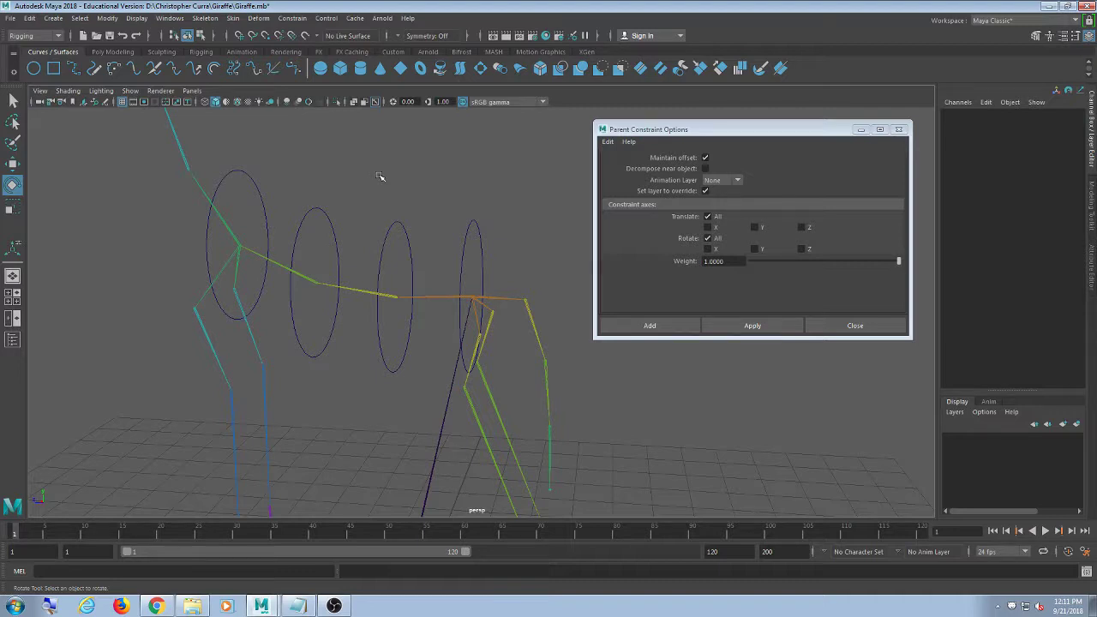
# Show the giraffe's polygon mesh in the viewport with its textures displayed
pyautogui.click(130, 91)
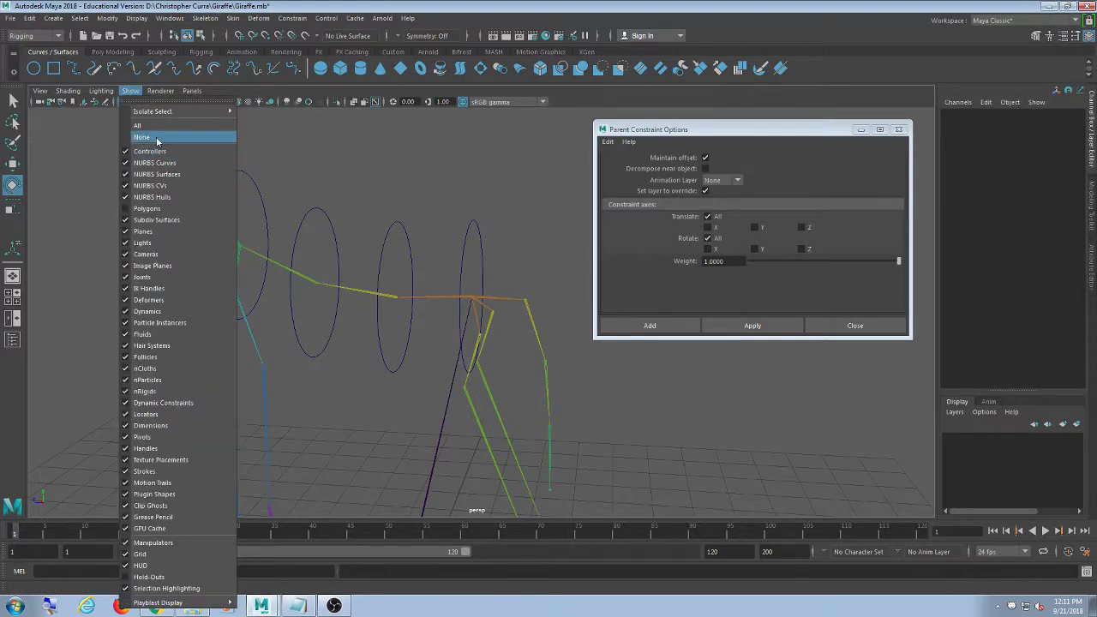
pyautogui.click(161, 208)
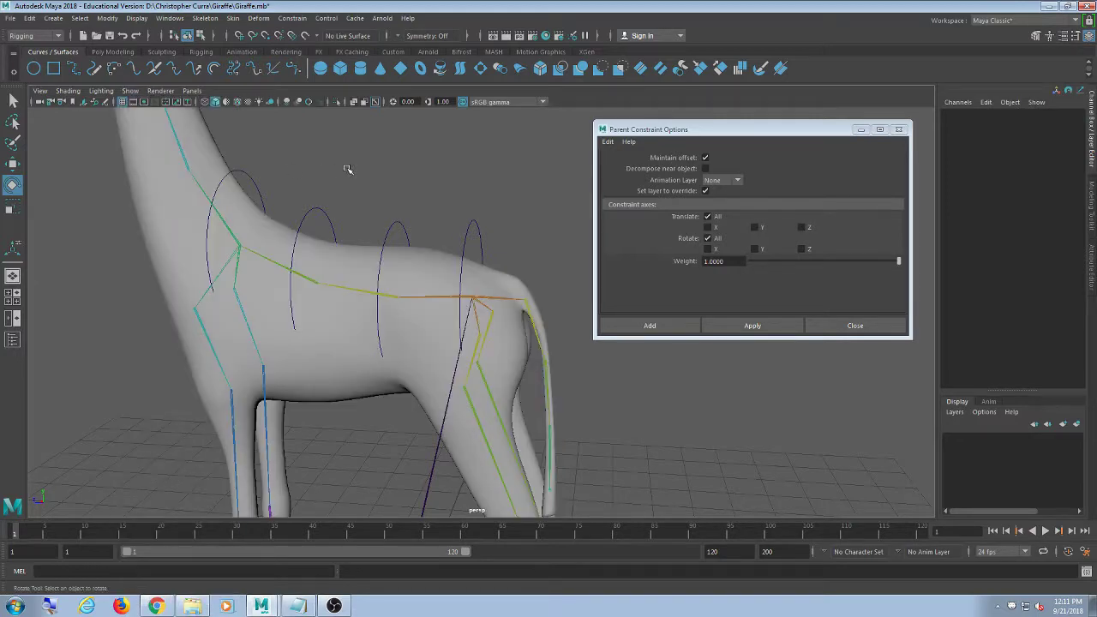
pyautogui.press('6')
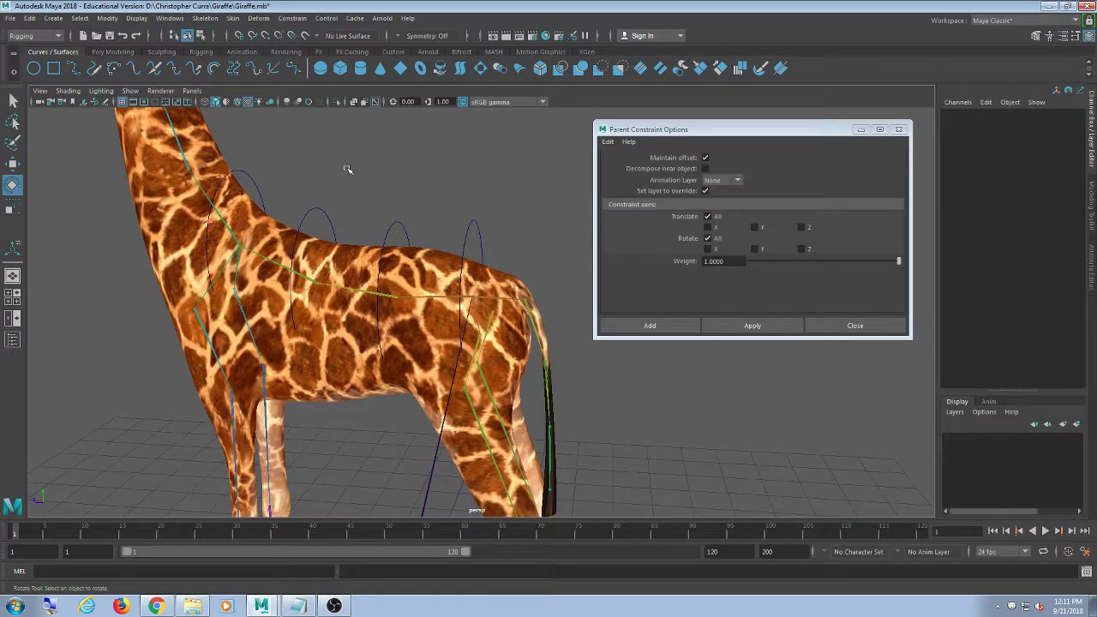
pyautogui.scroll(-10, 623, 402)
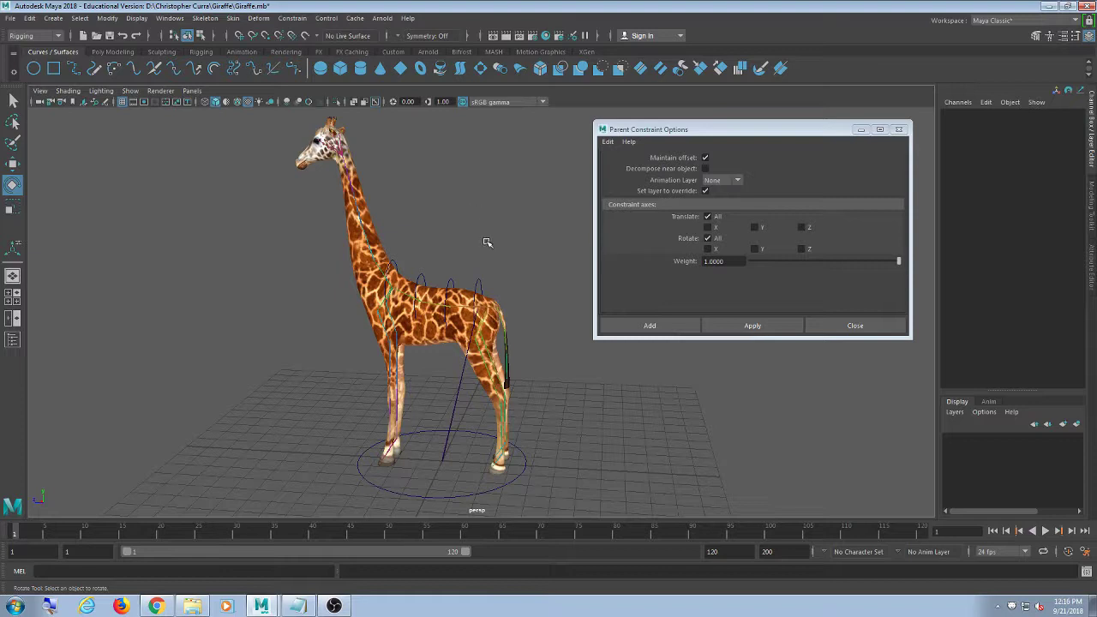
# Examine the neck and head joints on the textured giraffe to see where further controls are needed
pyautogui.keyDown('alt'); pyautogui.moveTo(464, 244); pyautogui.dragTo(441, 215); pyautogui.keyUp('alt')
pyautogui.keyDown('alt'); pyautogui.moveTo(440, 215); pyautogui.dragTo(429, 268, button='right'); pyautogui.keyUp('alt')
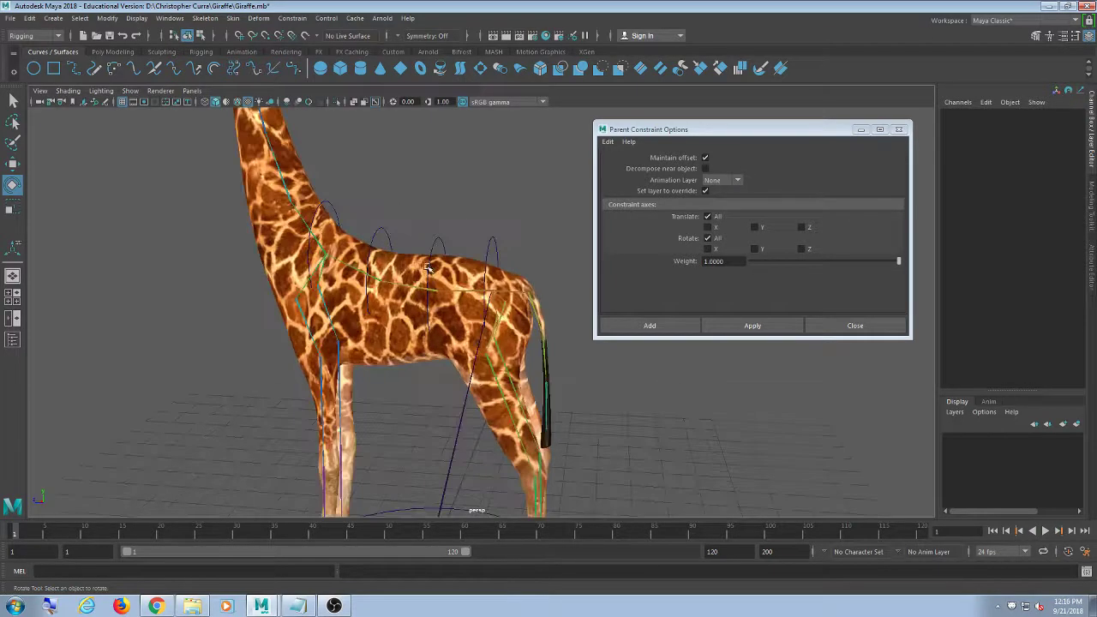
pyautogui.keyDown('alt'); pyautogui.moveTo(367, 214); pyautogui.dragTo(482, 400, button='middle'); pyautogui.keyUp('alt')
pyautogui.keyDown('alt'); pyautogui.moveTo(472, 386); pyautogui.dragTo(453, 343); pyautogui.keyUp('alt')
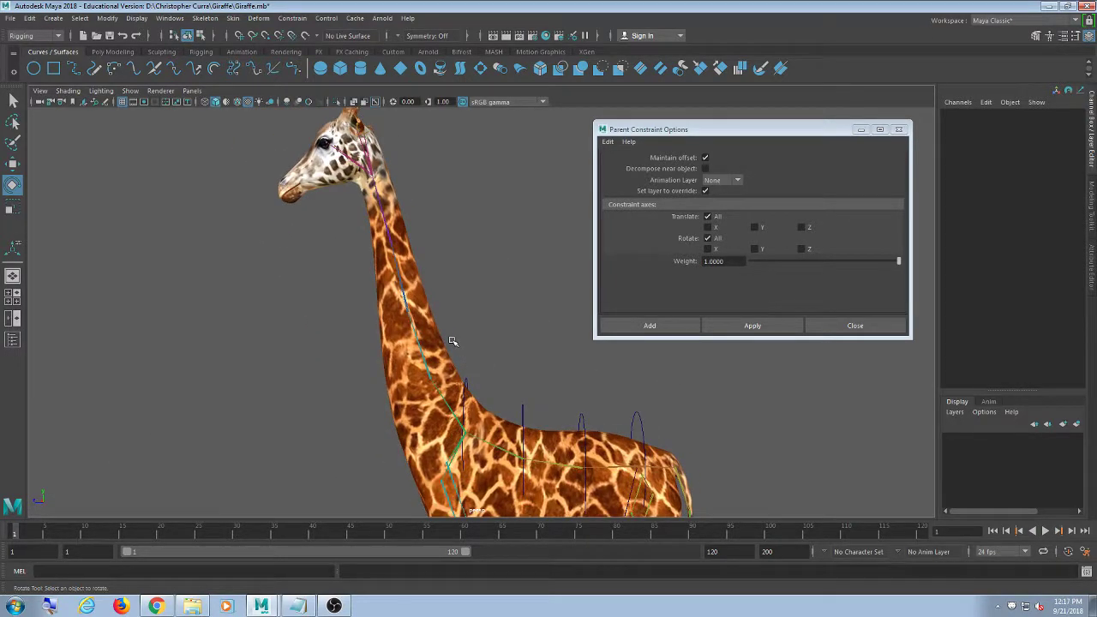
pyautogui.click(454, 343)
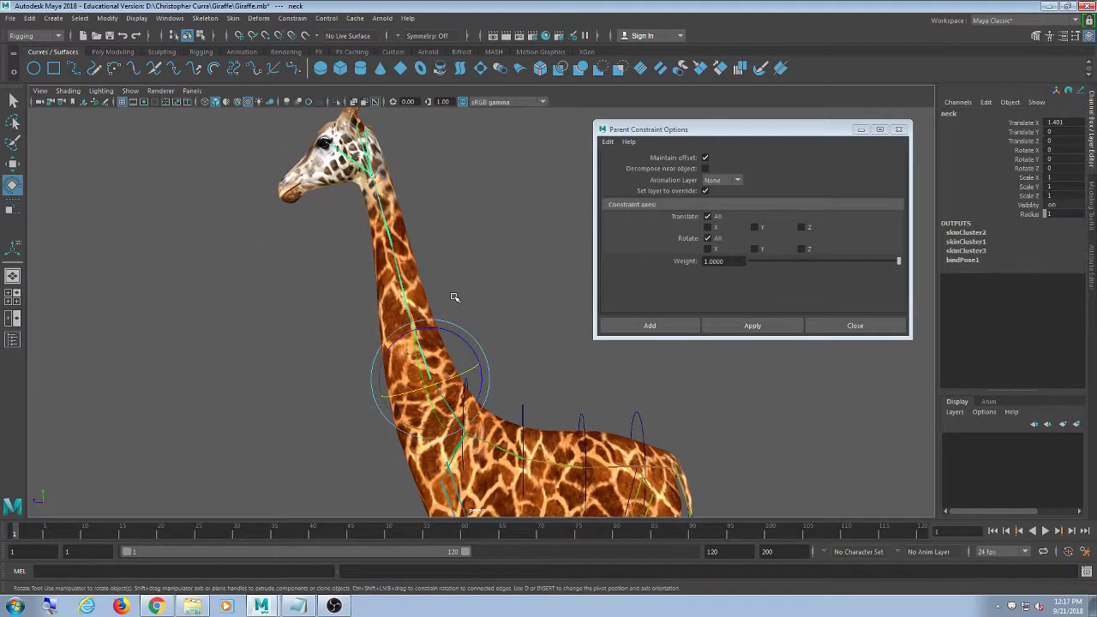
pyautogui.click(581, 369)
pyautogui.moveTo(697, 422); pyautogui.dragTo(461, 363)
pyautogui.click(477, 334)
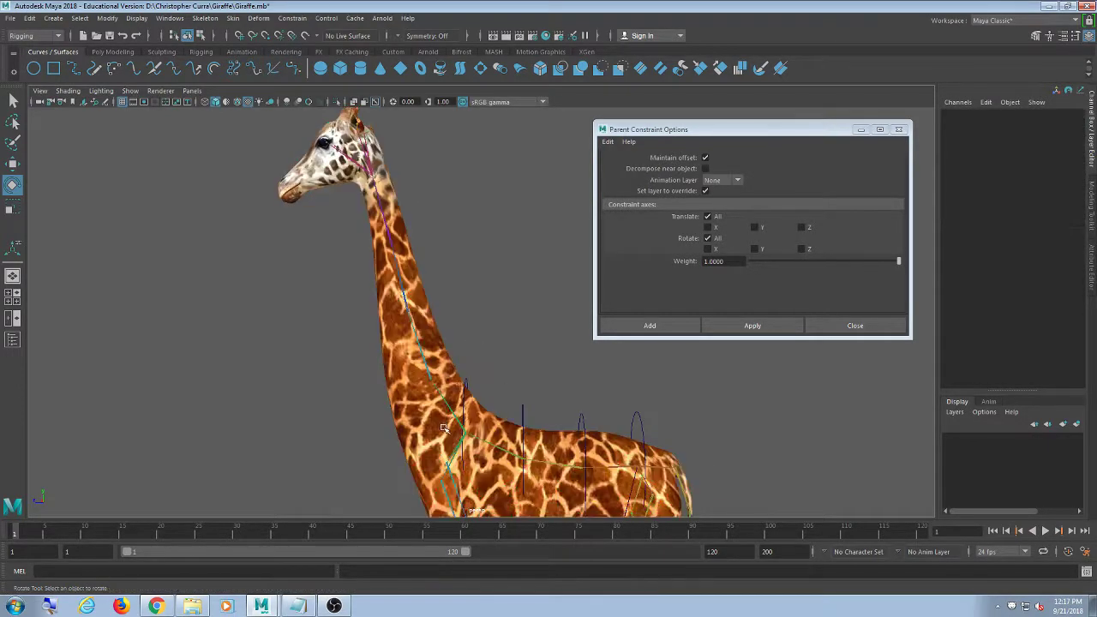
pyautogui.click(362, 166)
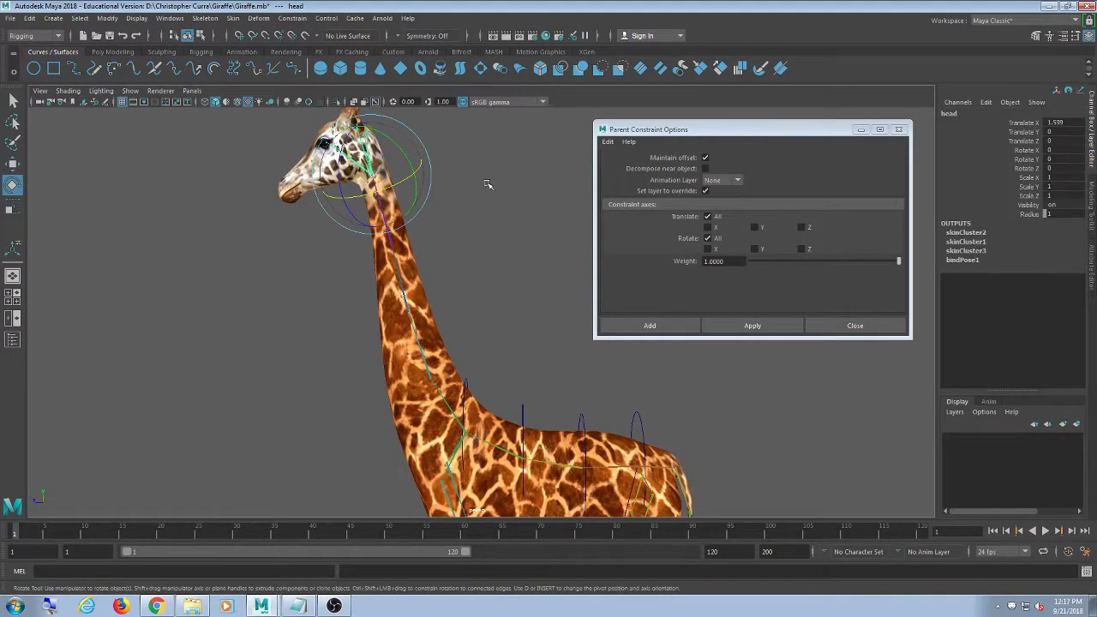
pyautogui.click(488, 189)
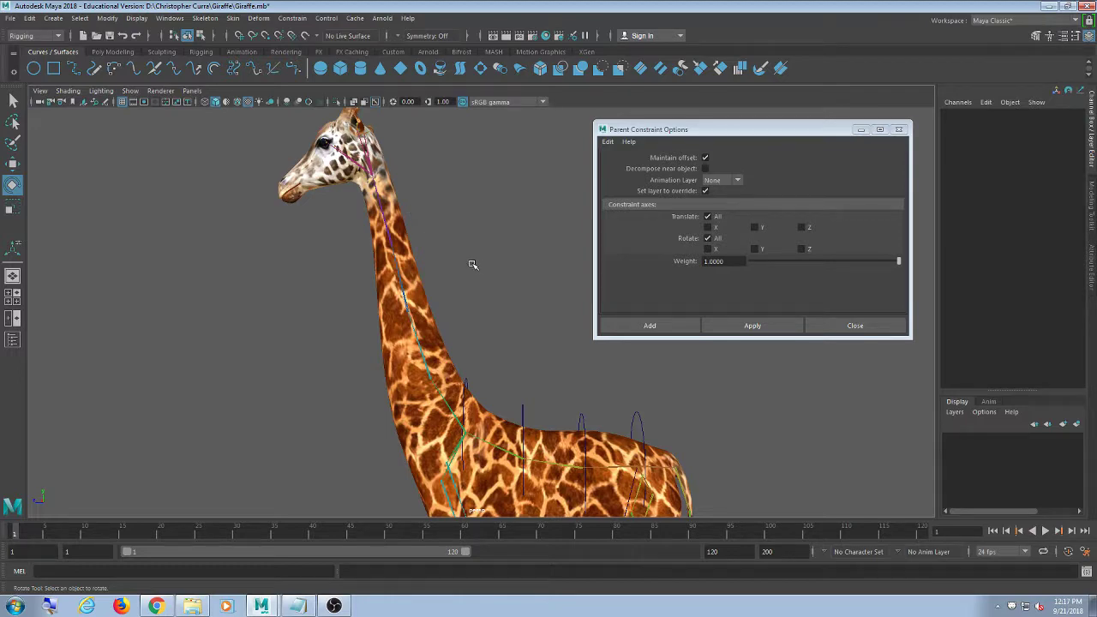
# Create a NURBS circle and move it up from the ground to in front of the giraffe's chest
pyautogui.keyDown('alt'); pyautogui.moveTo(474, 265); pyautogui.dragTo(439, 239, button='middle'); pyautogui.keyUp('alt')
pyautogui.scroll(-5, 450, 313)
pyautogui.scroll(-3, 441, 330)
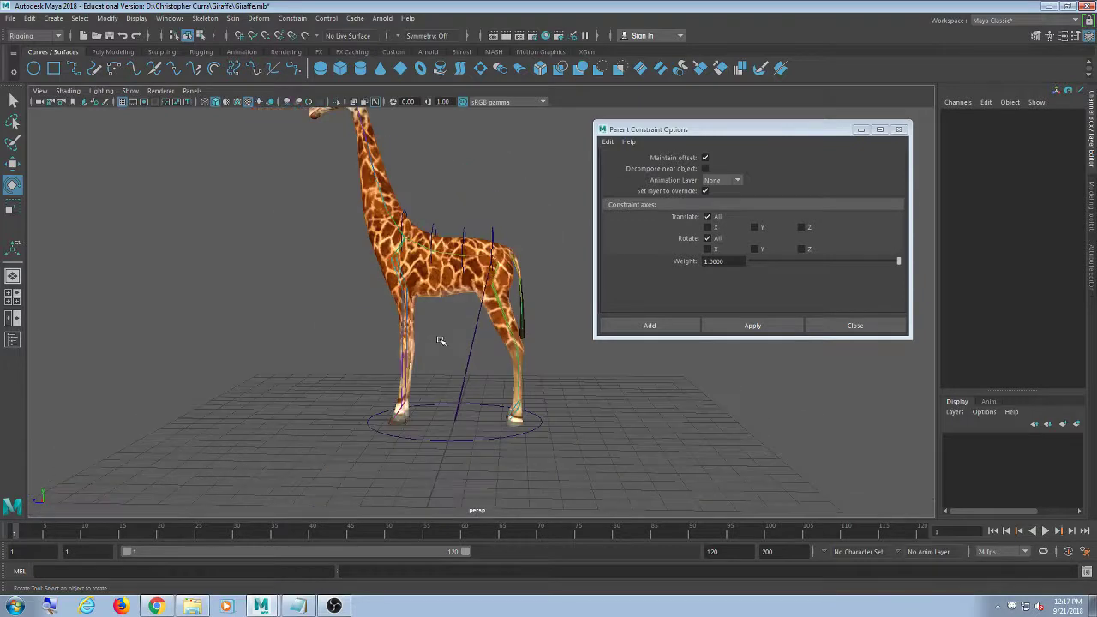
pyautogui.keyDown('alt'); pyautogui.moveTo(441, 337); pyautogui.dragTo(457, 318); pyautogui.keyUp('alt')
pyautogui.click(34, 68)
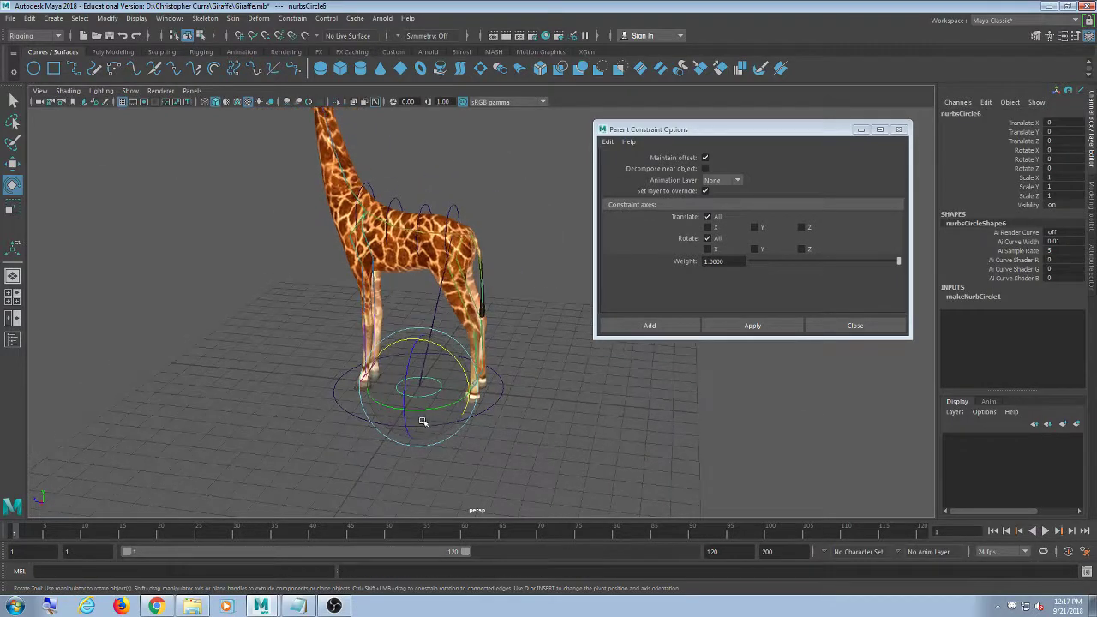
pyautogui.press('w')
pyautogui.moveTo(423, 393); pyautogui.dragTo(275, 237)
pyautogui.keyDown('alt'); pyautogui.moveTo(294, 214); pyautogui.dragTo(329, 346, button='middle'); pyautogui.keyUp('alt')
pyautogui.scroll(2, 407, 409)
# Hide the polygons and snap the new circle onto the joint at the base of the neck
pyautogui.click(131, 91)
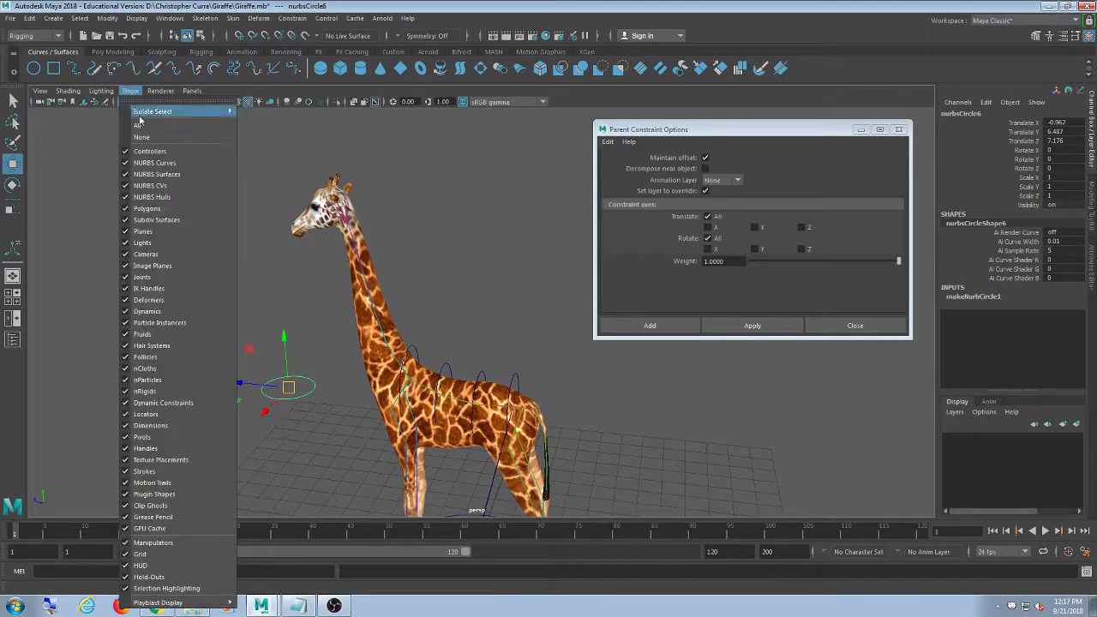
pyautogui.click(163, 211)
pyautogui.keyDown('alt'); pyautogui.moveTo(377, 376); pyautogui.dragTo(365, 358, button='middle'); pyautogui.keyUp('alt')
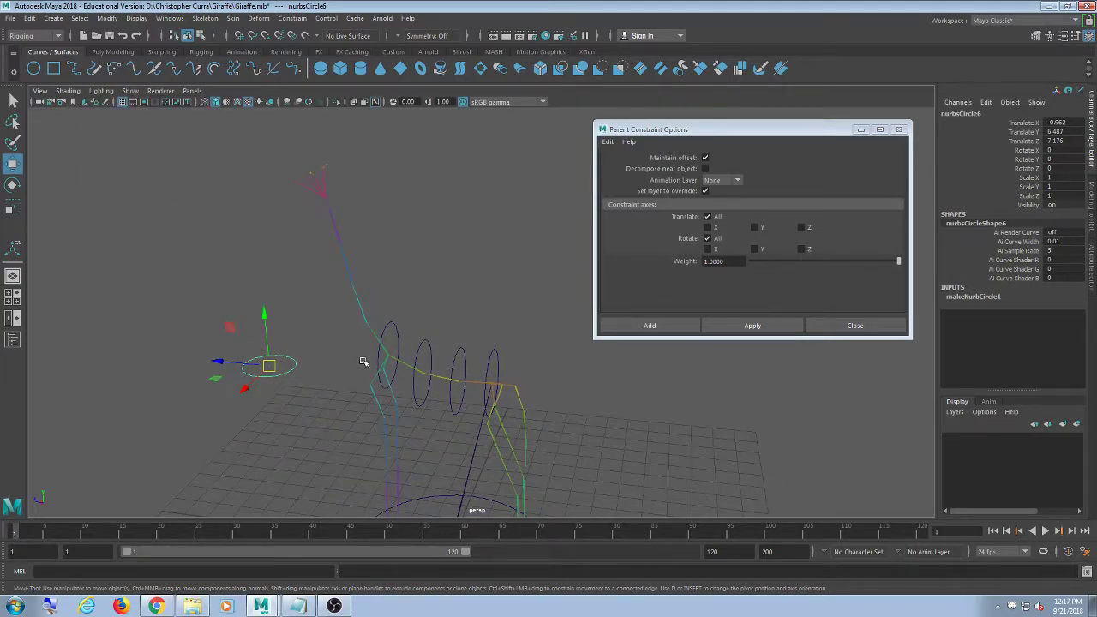
pyautogui.keyDown('alt'); pyautogui.moveTo(311, 409); pyautogui.dragTo(290, 390); pyautogui.keyUp('alt')
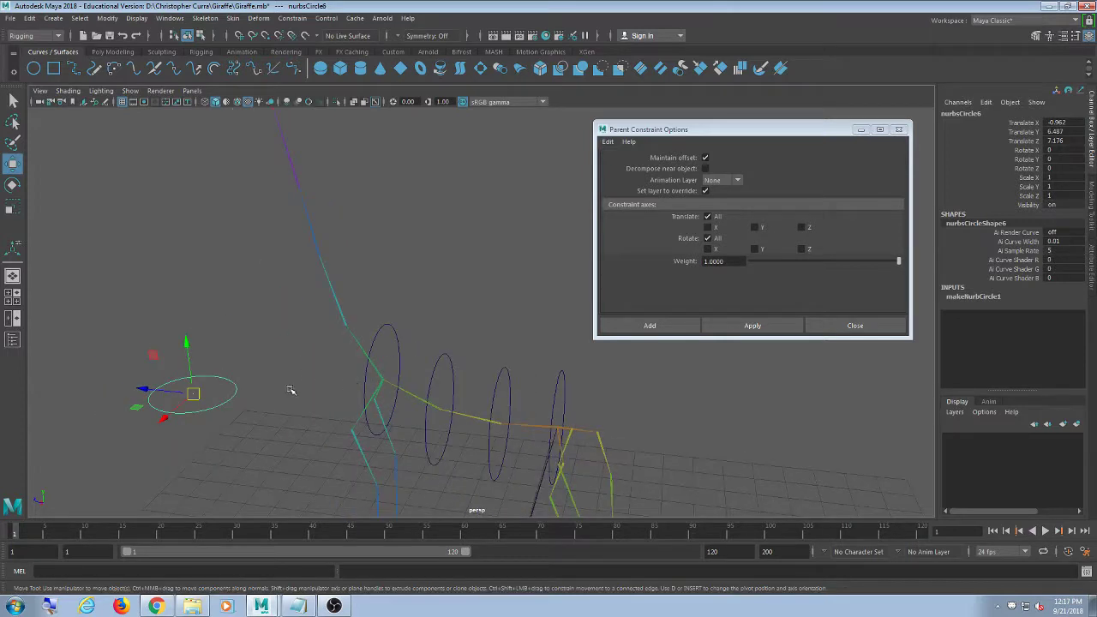
pyautogui.moveTo(199, 394); pyautogui.dragTo(367, 343)
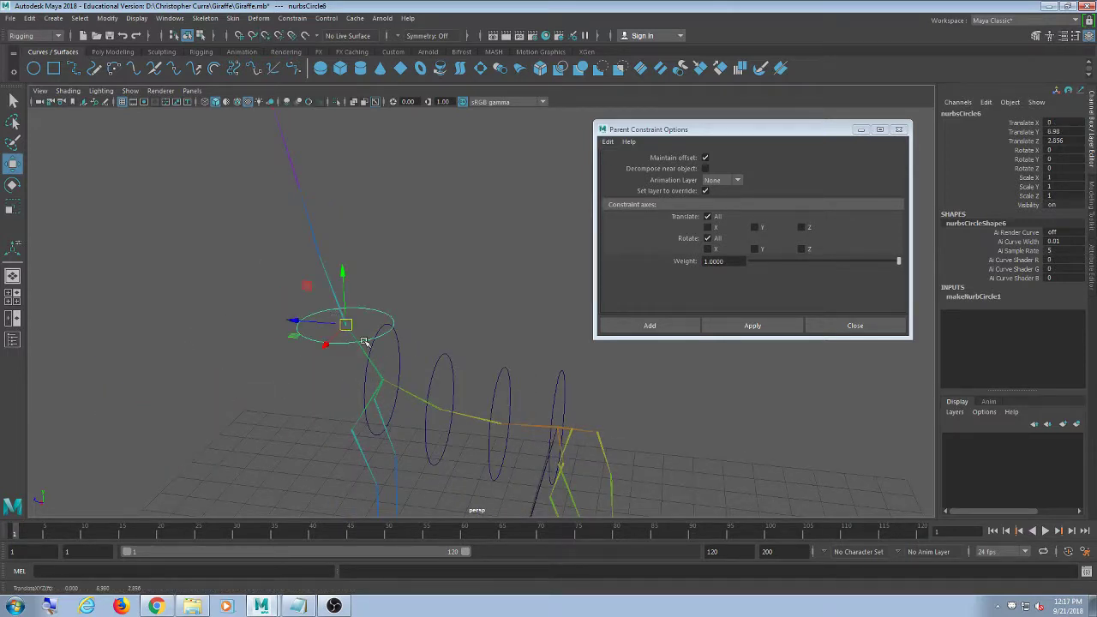
pyautogui.keyDown('alt'); pyautogui.moveTo(408, 320); pyautogui.dragTo(420, 369, button='middle'); pyautogui.keyUp('alt')
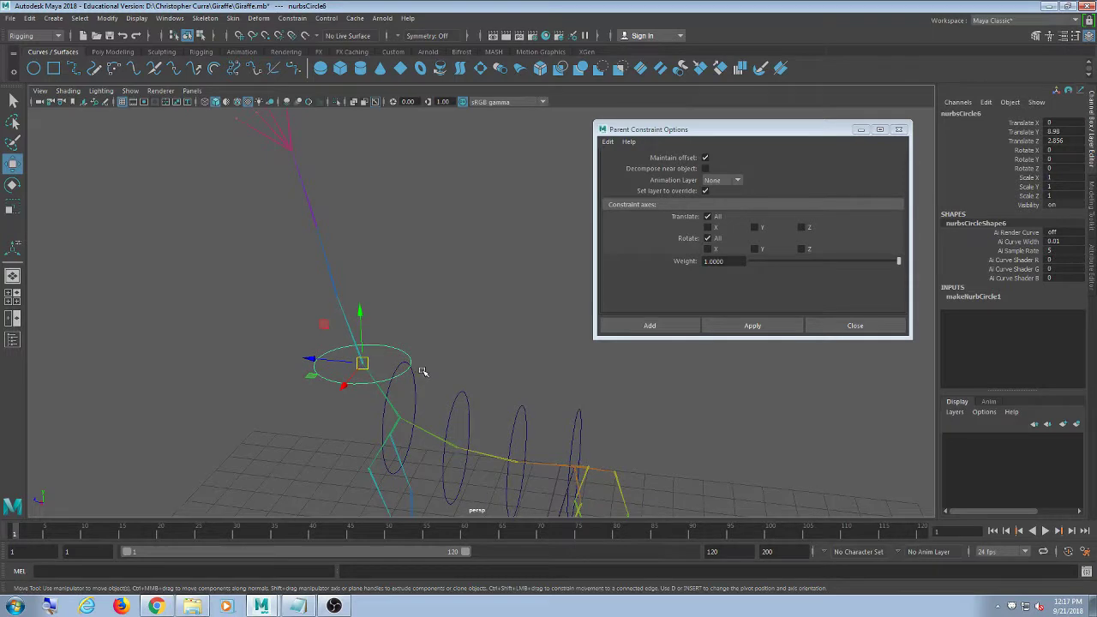
# Duplicate the neck circle three times, snapping the copies onto the next two neck joints and the head joint
pyautogui.click(131, 92)
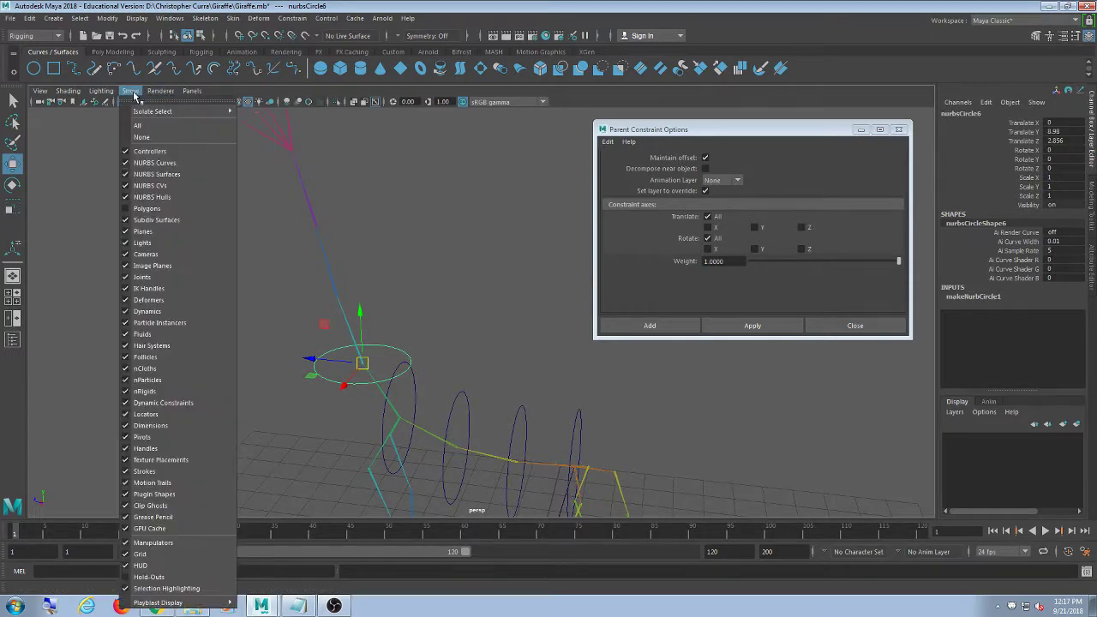
pyautogui.click(360, 209)
pyautogui.moveTo(372, 301); pyautogui.dragTo(291, 151)
pyautogui.hotkey('ctrl', 'd')
pyautogui.press('d')
pyautogui.press('v')
pyautogui.hotkey('ctrl', 'd')
pyautogui.press('v')
pyautogui.hotkey('ctrl', 'd')
pyautogui.press('v')
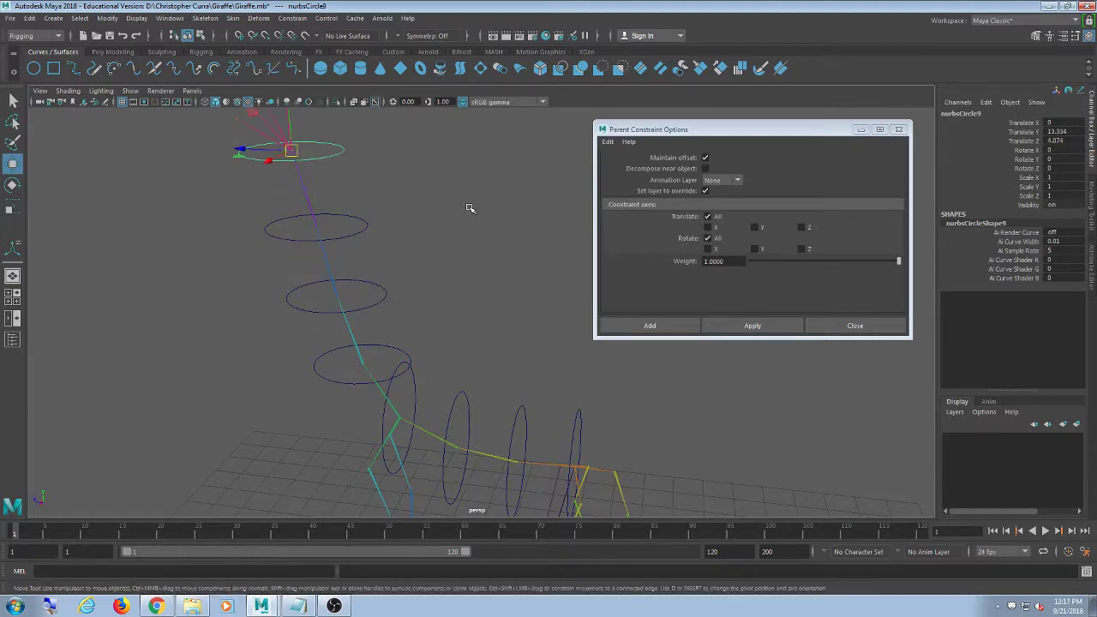
pyautogui.click(470, 209)
pyautogui.keyDown('alt'); pyautogui.moveTo(418, 288); pyautogui.dragTo(426, 272); pyautogui.keyUp('alt')
pyautogui.keyDown('alt'); pyautogui.moveTo(426, 272); pyautogui.dragTo(421, 313, button='middle'); pyautogui.keyUp('alt')
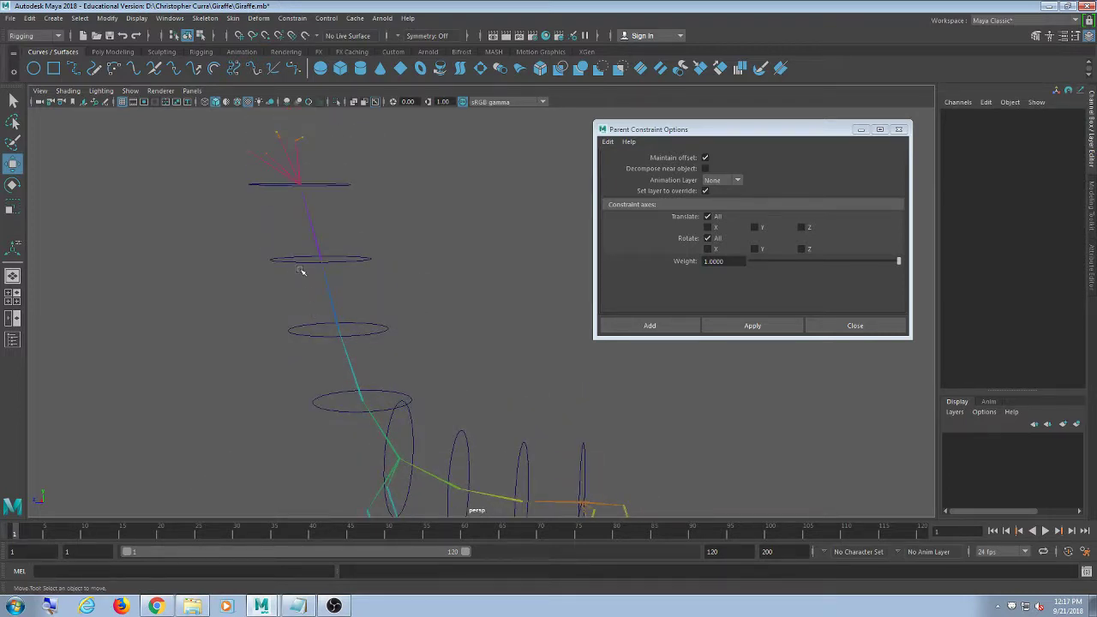
pyautogui.moveTo(234, 181); pyautogui.dragTo(257, 225)
pyautogui.click(485, 228)
# Show the polygons again and rotate all four neck and head circles together about 20 degrees in X
pyautogui.click(135, 93)
pyautogui.click(176, 210)
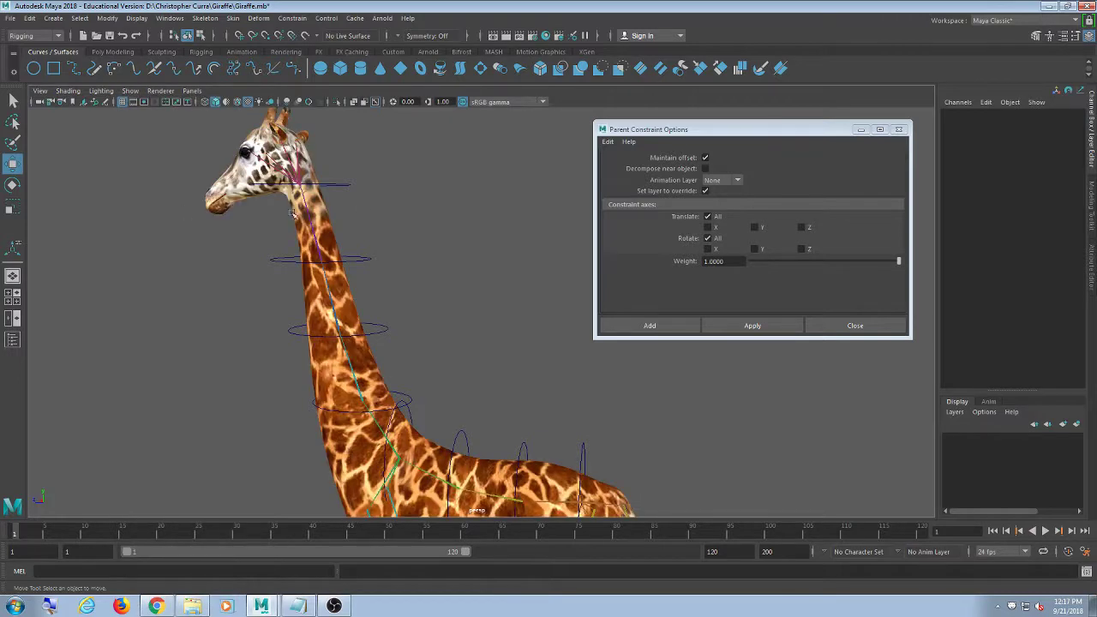
pyautogui.click(342, 186)
pyautogui.keyDown('shift'); pyautogui.click(364, 257); pyautogui.keyUp('shift')
pyautogui.keyDown('shift'); pyautogui.click(384, 328); pyautogui.keyUp('shift')
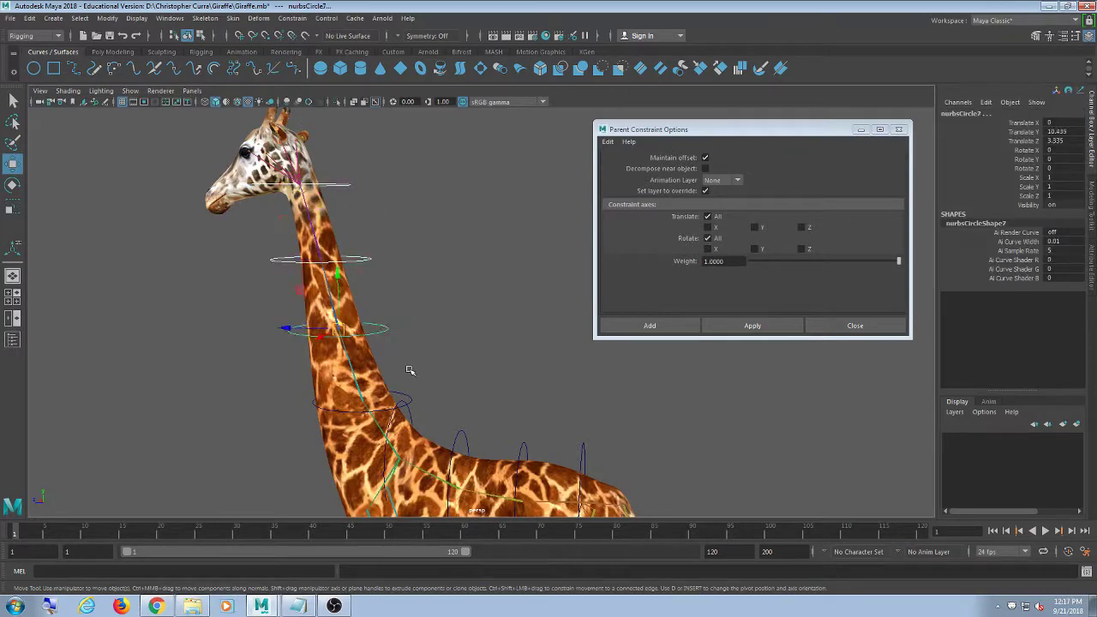
pyautogui.keyDown('shift'); pyautogui.click(410, 396); pyautogui.keyUp('shift')
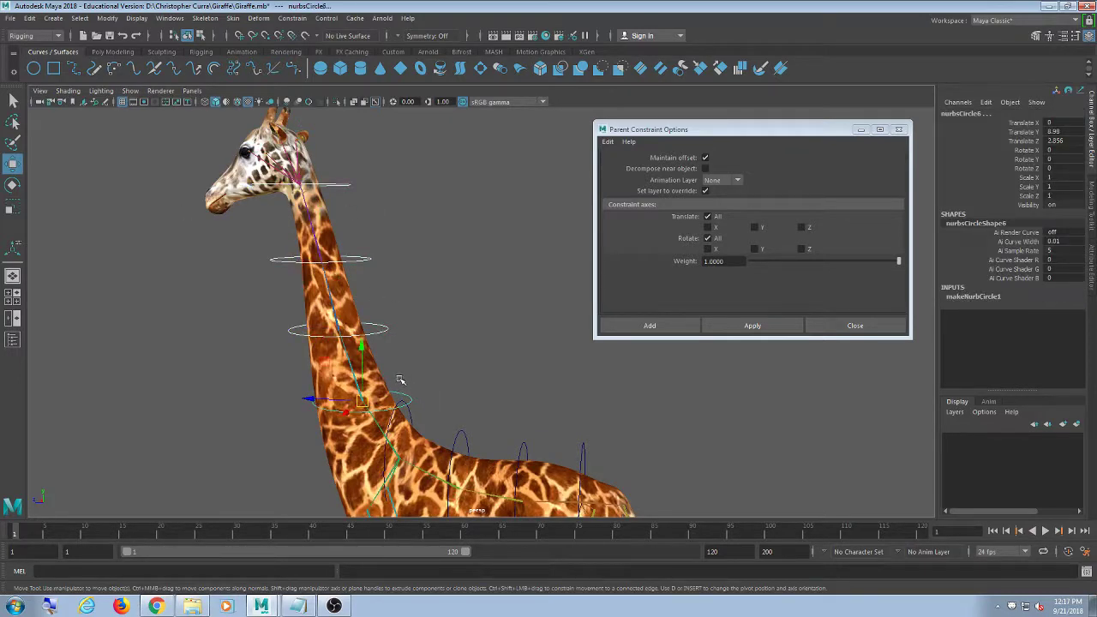
pyautogui.press('e')
pyautogui.moveTo(404, 374); pyautogui.dragTo(395, 357)
pyautogui.scroll(-4, 498, 370)
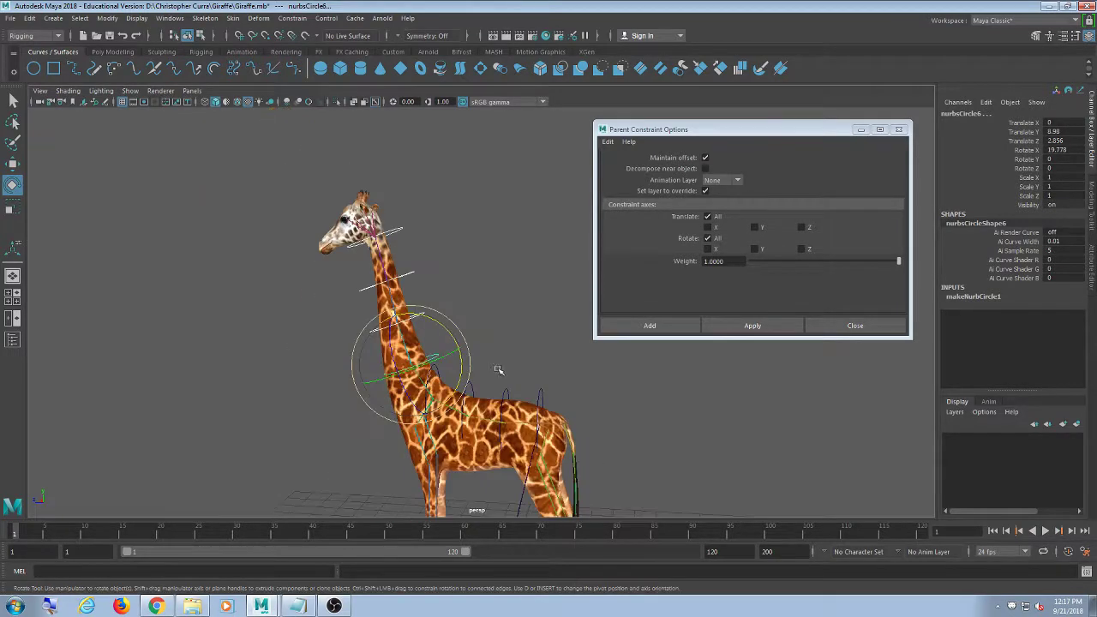
pyautogui.scroll(5, 506, 364)
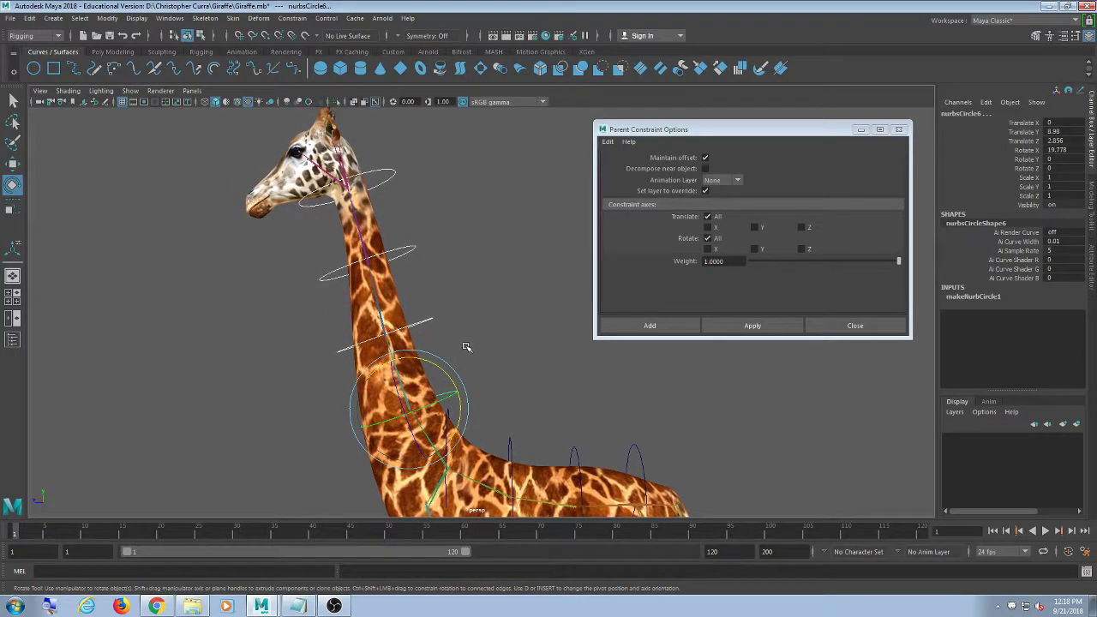
# Scale down the head circle and the uppermost neck circle uniformly to fit the slimmer upper neck
pyautogui.click(443, 288)
pyautogui.click(383, 190)
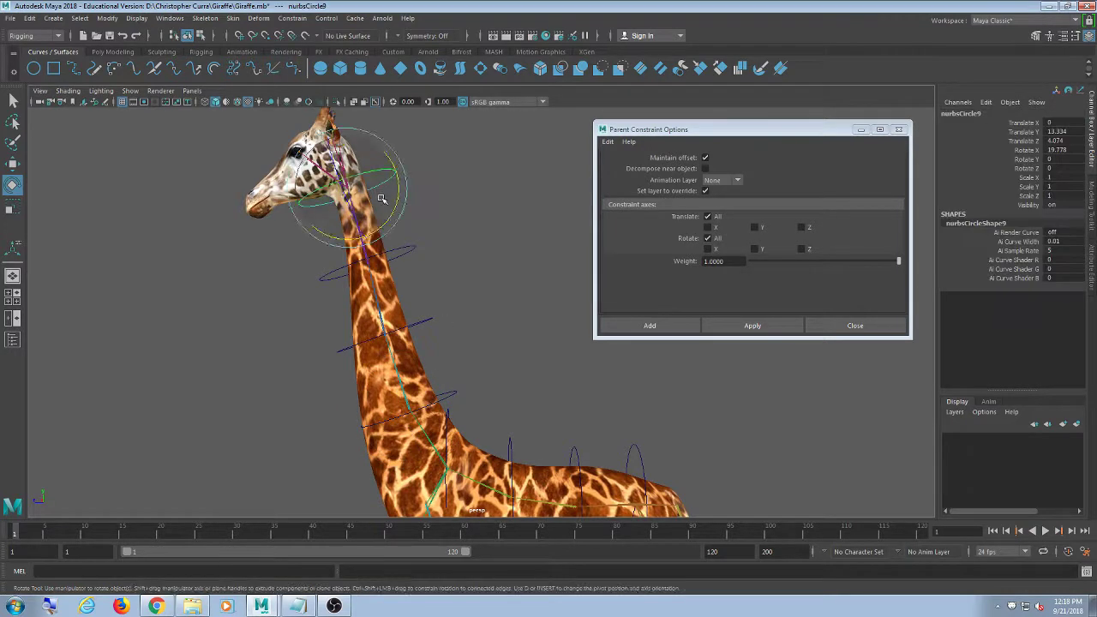
pyautogui.press('r')
pyautogui.moveTo(353, 192); pyautogui.dragTo(343, 188)
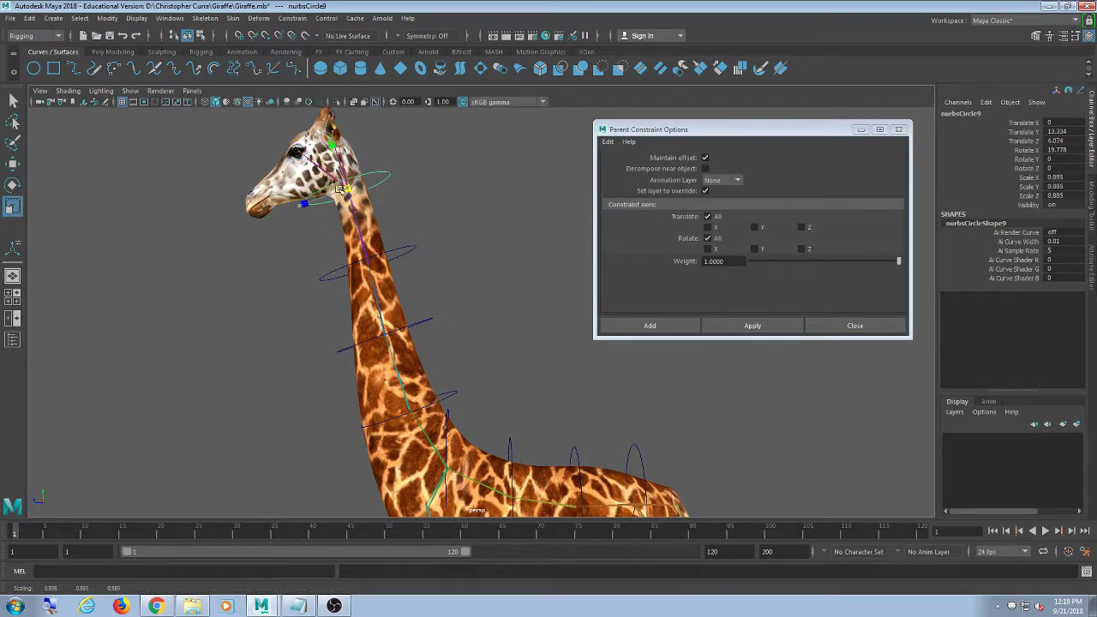
pyautogui.click(412, 238)
pyautogui.click(366, 257)
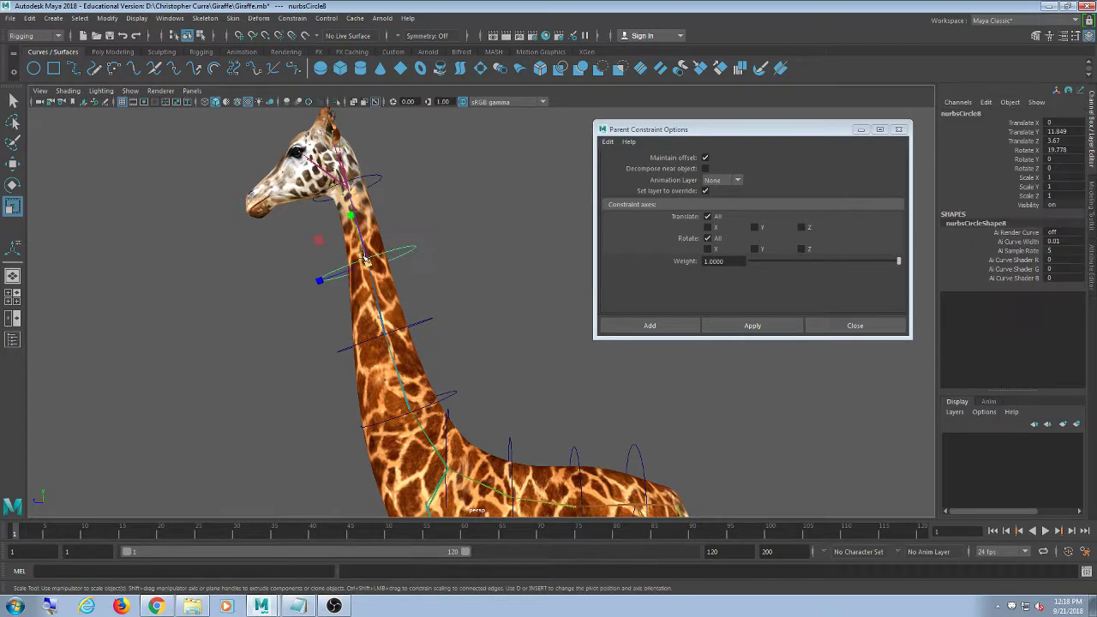
pyautogui.moveTo(367, 261); pyautogui.dragTo(345, 266)
# Scale down the two lower neck circles slightly, taking the one at the neck base to about 0.99
pyautogui.click(452, 289)
pyautogui.click(420, 323)
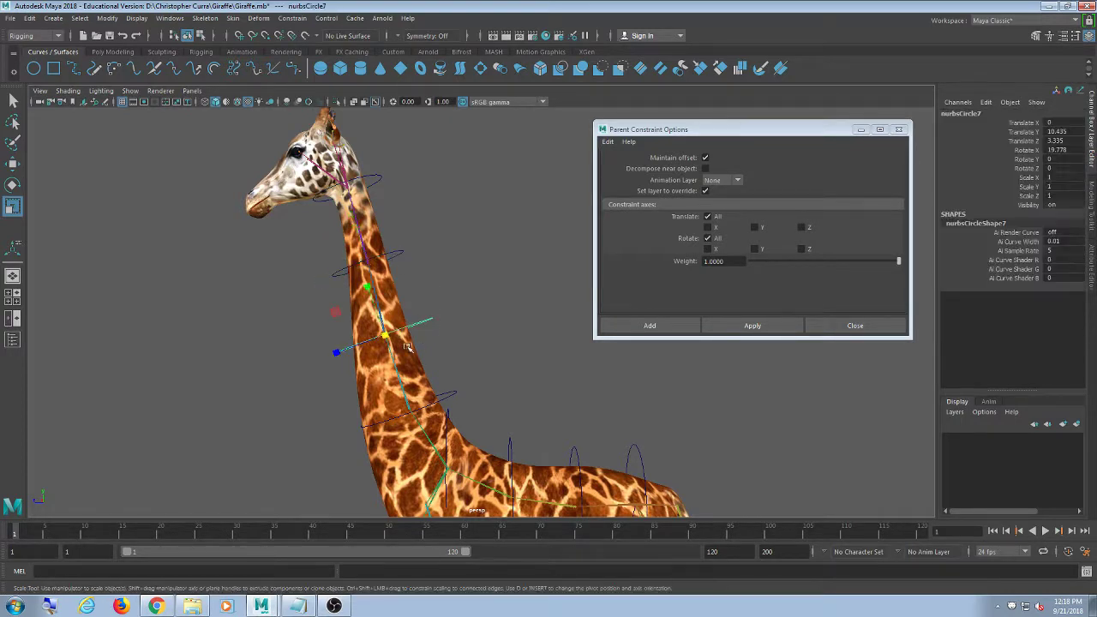
pyautogui.click(458, 381)
pyautogui.click(441, 401)
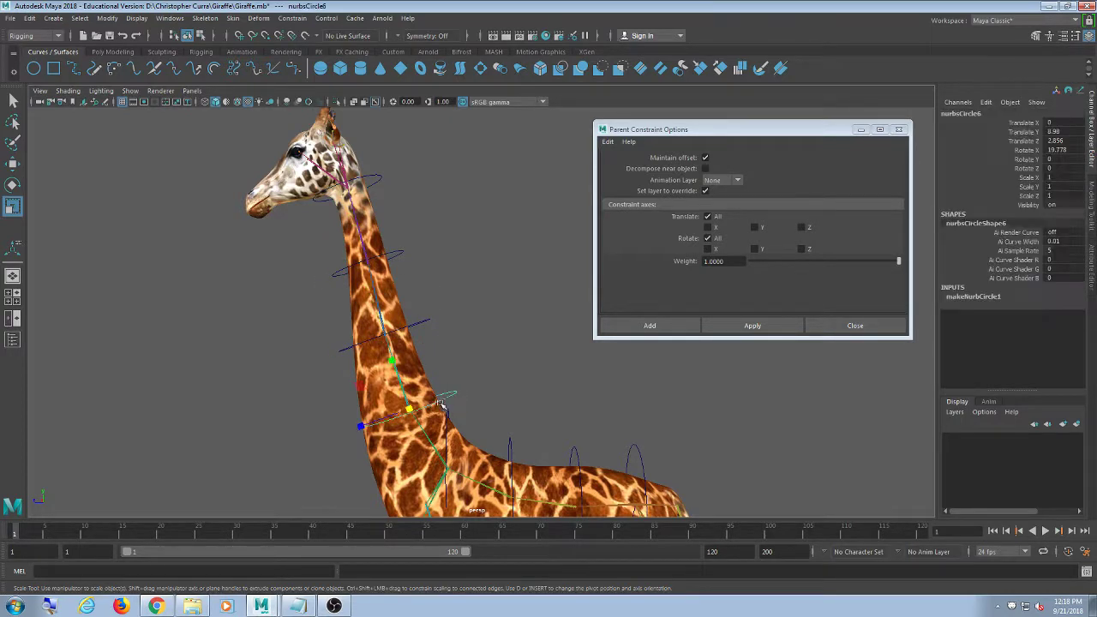
pyautogui.moveTo(411, 410)
pyautogui.mouseDown()
pyautogui.moveTo(398, 420)
pyautogui.moveTo(411, 422)
pyautogui.mouseUp()
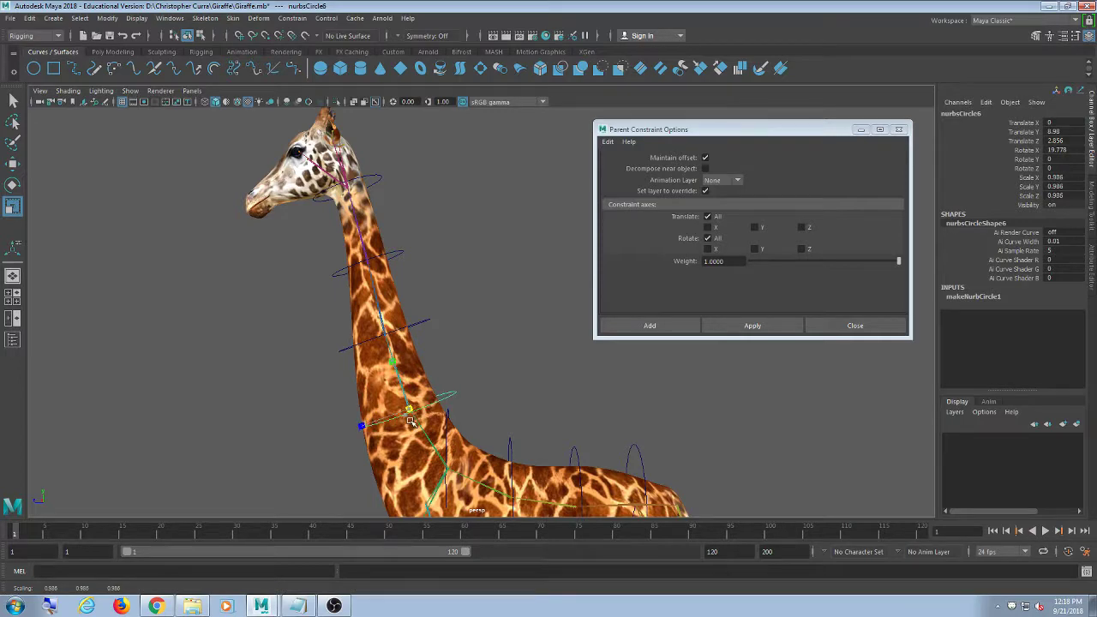
# Examine how the head and neck circles fit around the giraffe's neck
pyautogui.click(473, 313)
pyautogui.moveTo(472, 314)
pyautogui.keyDown('alt'); pyautogui.mouseDown()
pyautogui.moveTo(380, 320)
pyautogui.moveTo(446, 335)
pyautogui.moveTo(477, 326)
pyautogui.mouseUp(); pyautogui.keyUp('alt')
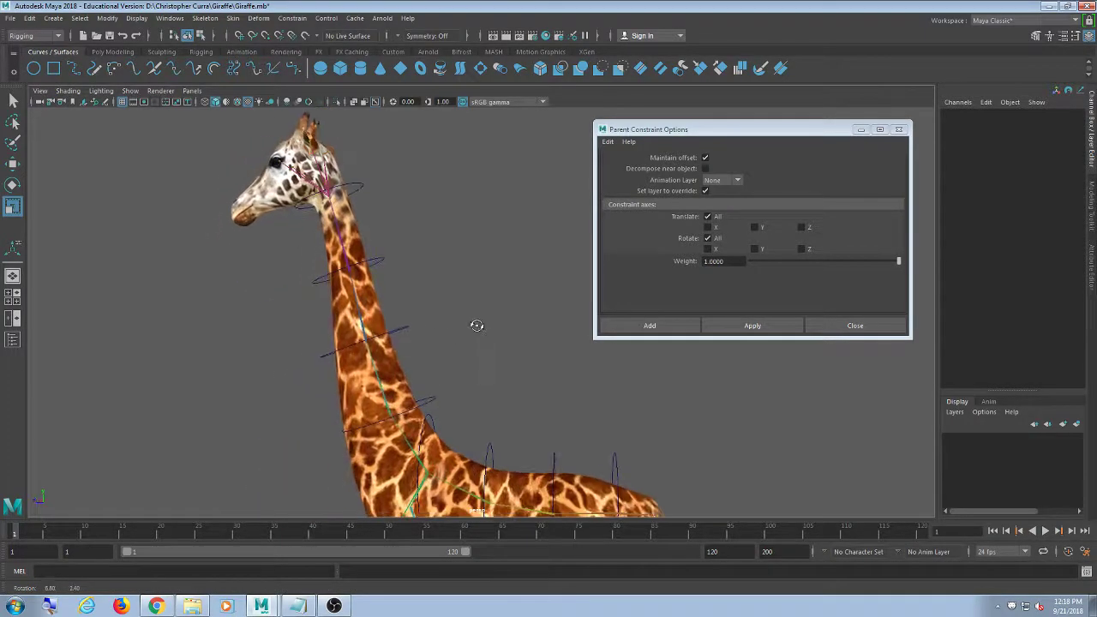
pyautogui.scroll(-3, 496, 350)
pyautogui.keyDown('alt'); pyautogui.moveTo(497, 352); pyautogui.dragTo(472, 367, button='middle'); pyautogui.keyUp('alt')
pyautogui.scroll(3, 443, 316)
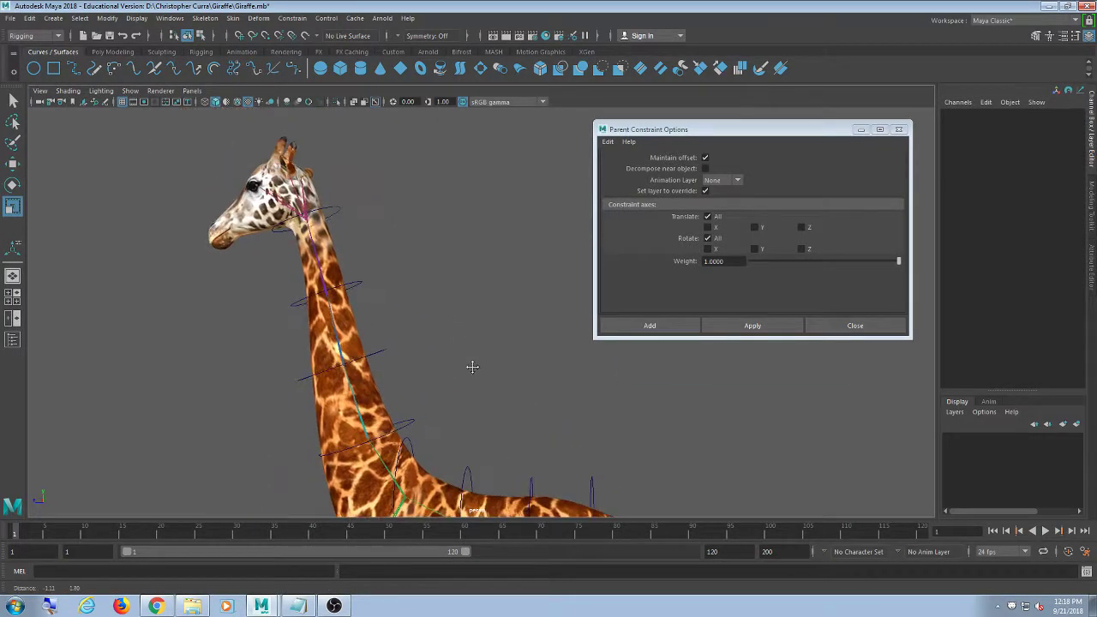
pyautogui.scroll(2, 472, 367)
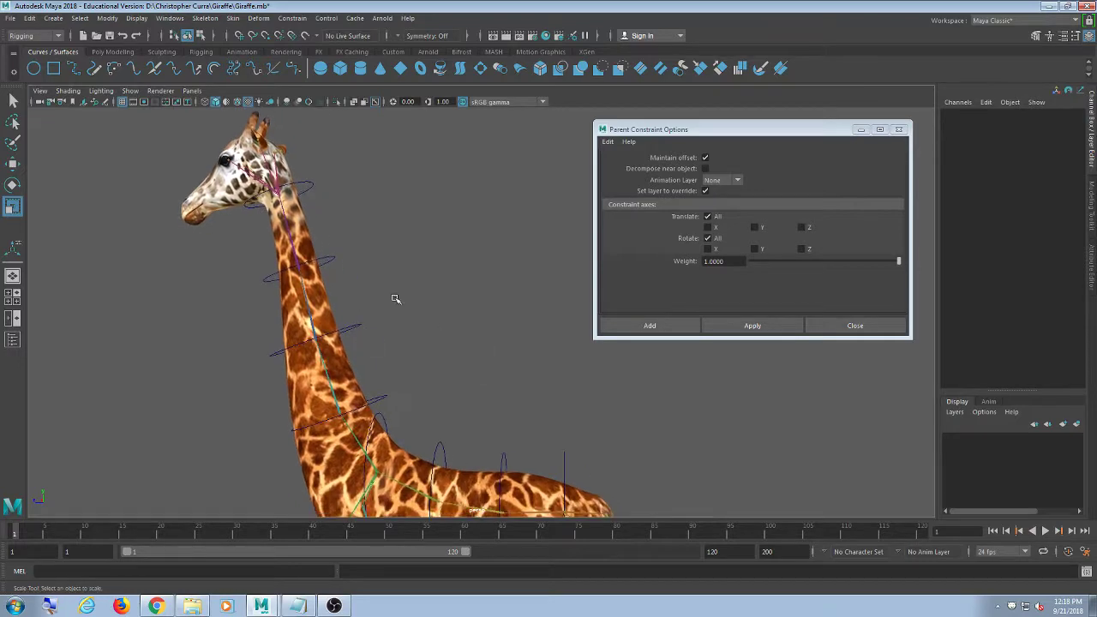
pyautogui.click(274, 169)
pyautogui.click(419, 311)
pyautogui.keyDown('alt'); pyautogui.moveTo(417, 311); pyautogui.dragTo(362, 306); pyautogui.keyUp('alt')
pyautogui.keyDown('alt'); pyautogui.moveTo(363, 306); pyautogui.dragTo(391, 320, button='right'); pyautogui.keyUp('alt')
pyautogui.keyDown('alt'); pyautogui.moveTo(391, 321); pyautogui.dragTo(362, 306); pyautogui.keyUp('alt')
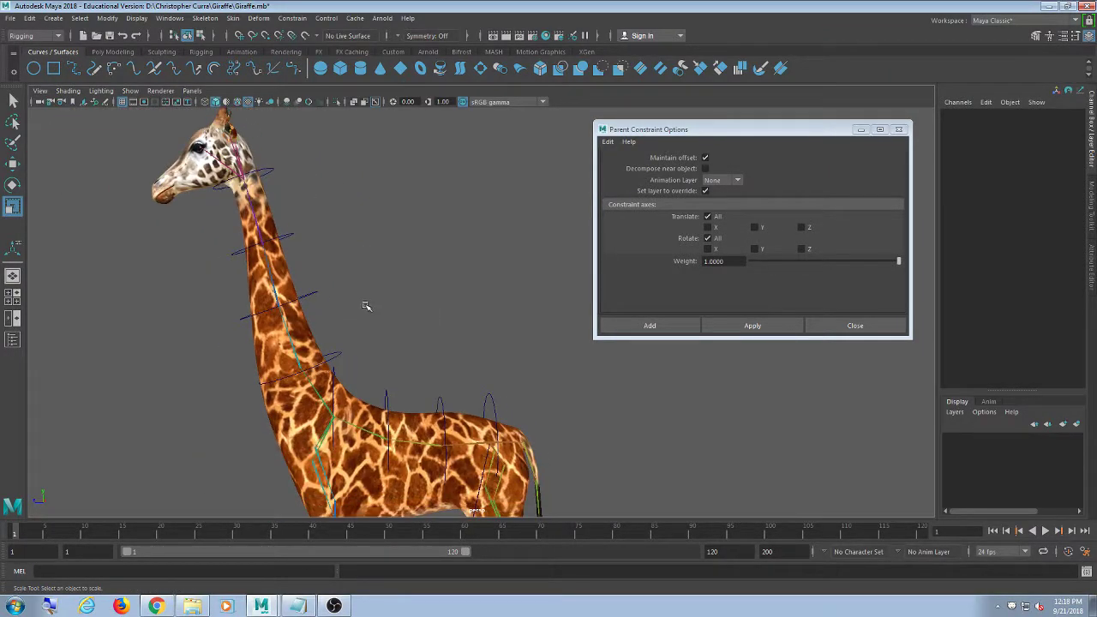
# Hide the polygons and delete the history of the four neck and head circles
pyautogui.click(130, 91)
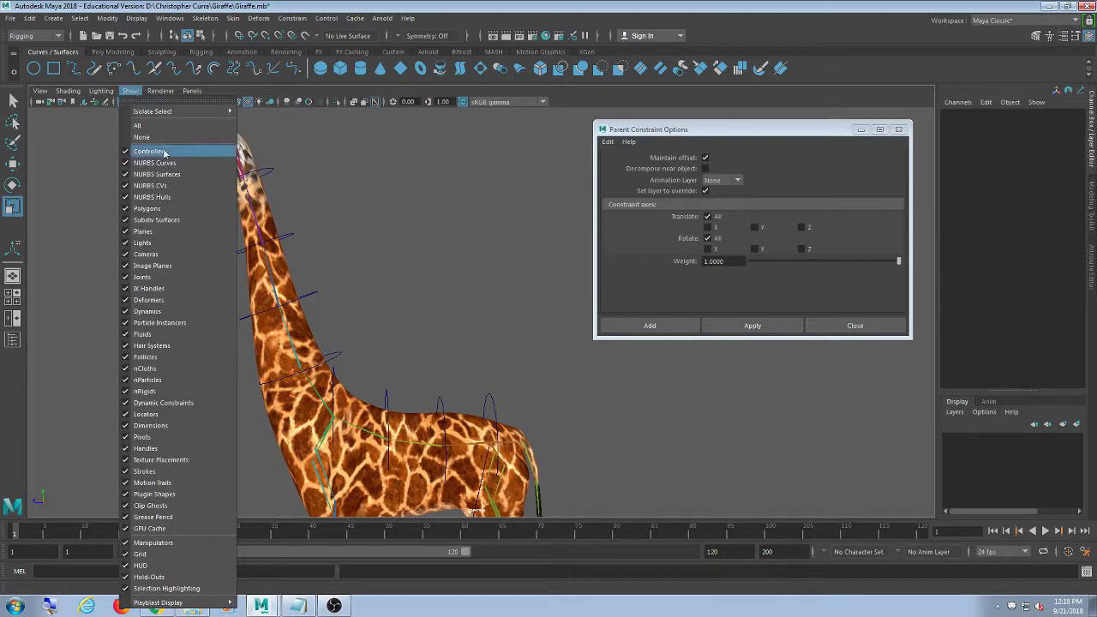
pyautogui.click(174, 208)
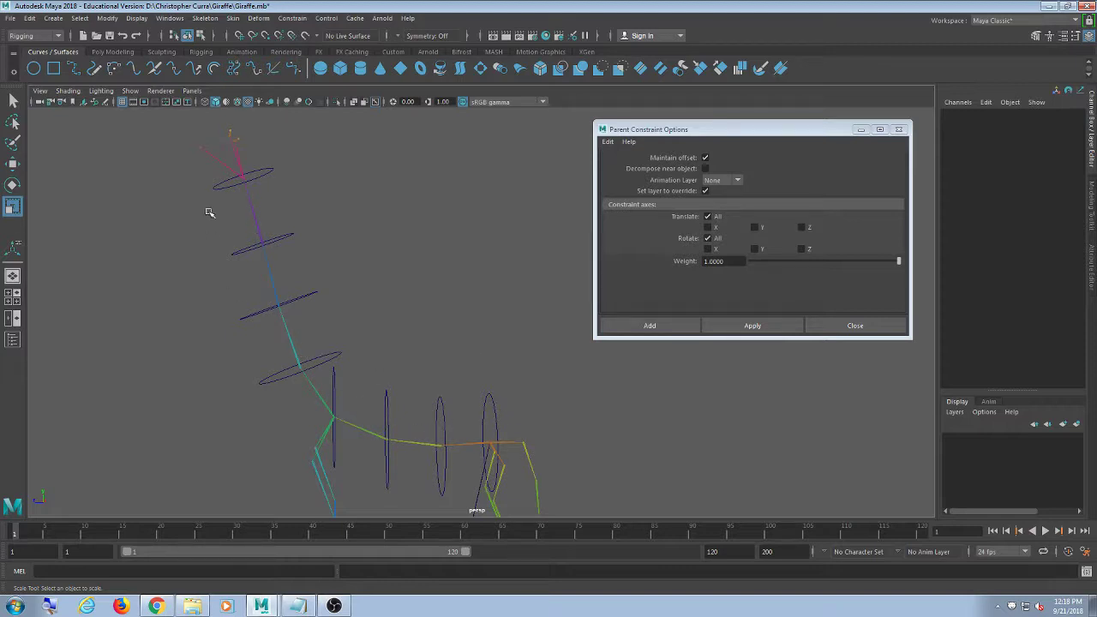
pyautogui.moveTo(364, 298)
pyautogui.keyDown('alt'); pyautogui.mouseDown()
pyautogui.moveTo(411, 317)
pyautogui.moveTo(321, 292)
pyautogui.moveTo(368, 303)
pyautogui.moveTo(355, 301)
pyautogui.mouseUp(); pyautogui.keyUp('alt')
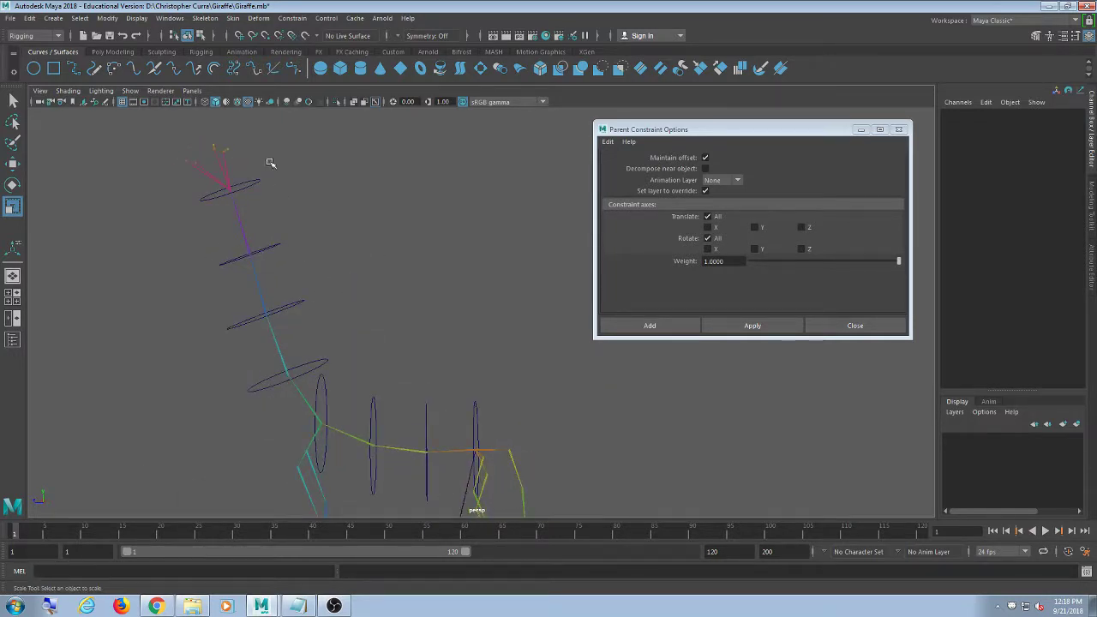
pyautogui.click(255, 187)
pyautogui.keyDown('shift'); pyautogui.click(273, 249); pyautogui.keyUp('shift')
pyautogui.keyDown('shift'); pyautogui.click(295, 306); pyautogui.keyUp('shift')
pyautogui.keyDown('shift'); pyautogui.click(319, 363); pyautogui.keyUp('shift')
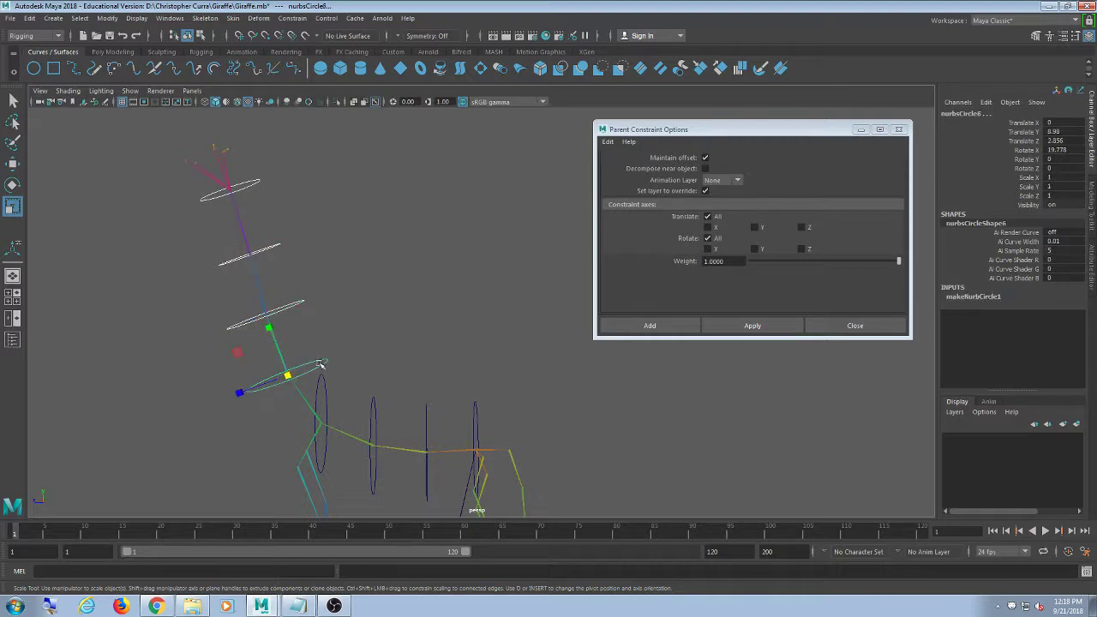
pyautogui.click(36, 20)
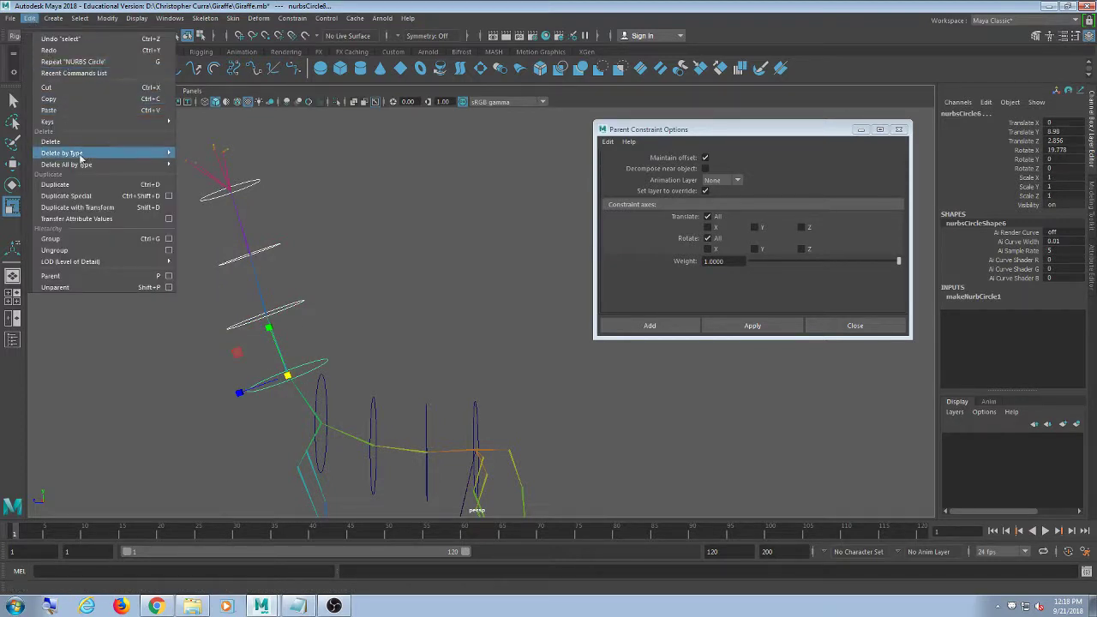
pyautogui.moveTo(80, 152)
pyautogui.click(204, 163)
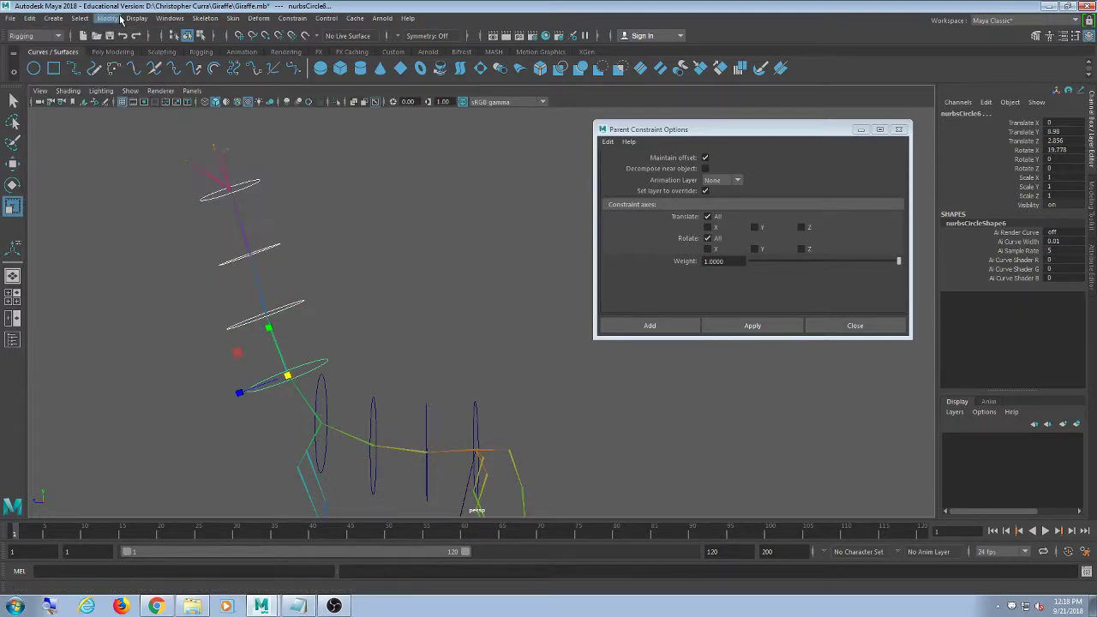
# Freeze the transformations of the four neck and head circles
pyautogui.click(65, 19)
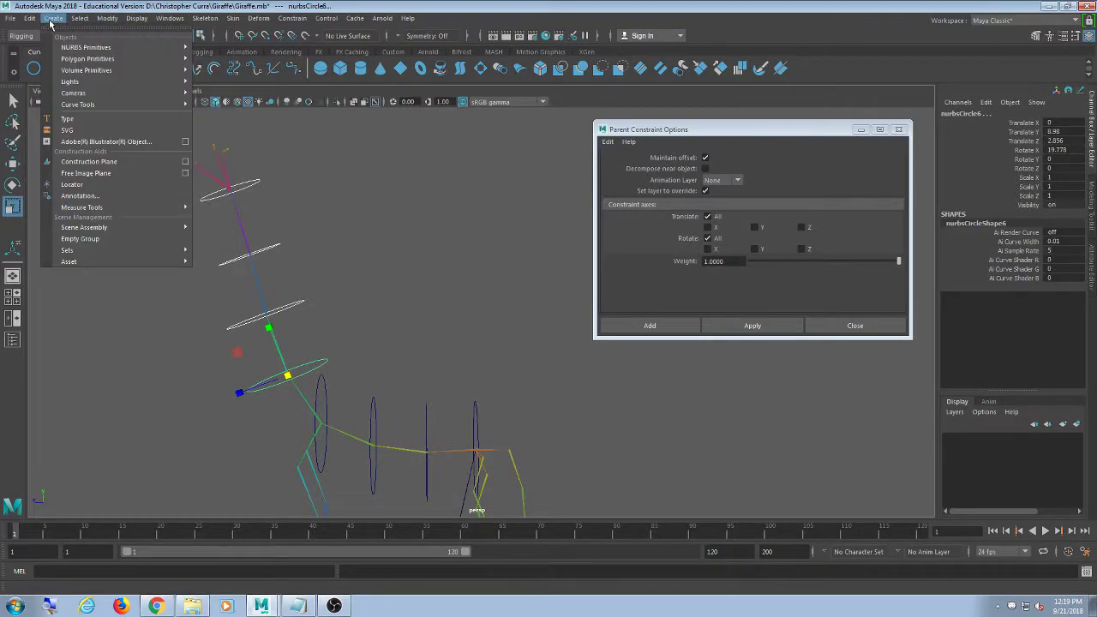
pyautogui.click(29, 18)
pyautogui.moveTo(81, 154)
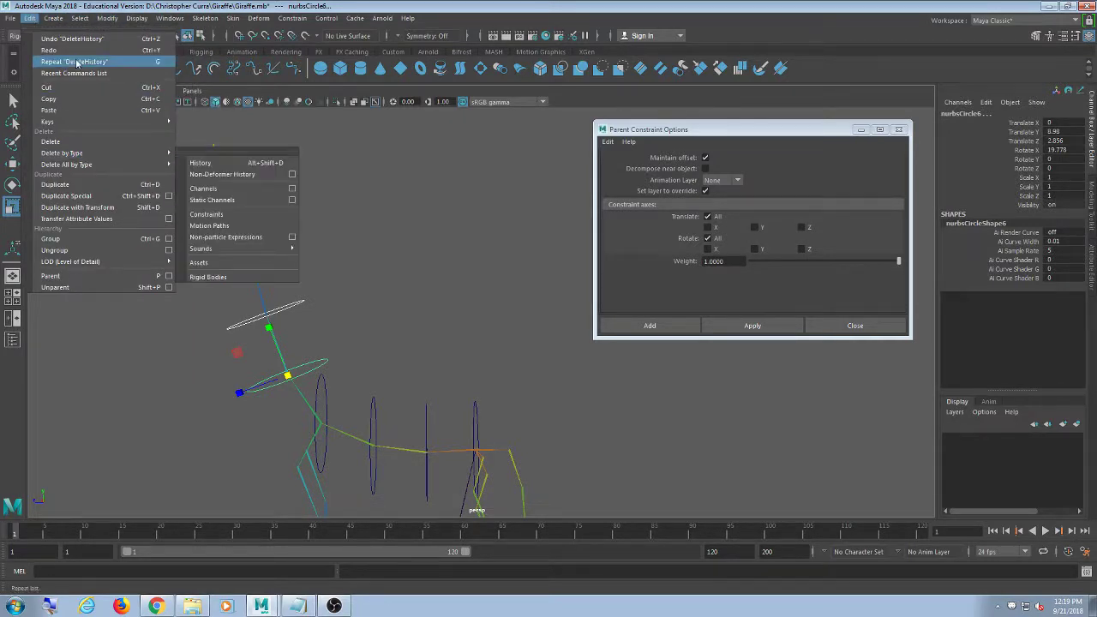
pyautogui.moveTo(108, 18)
pyautogui.click(134, 70)
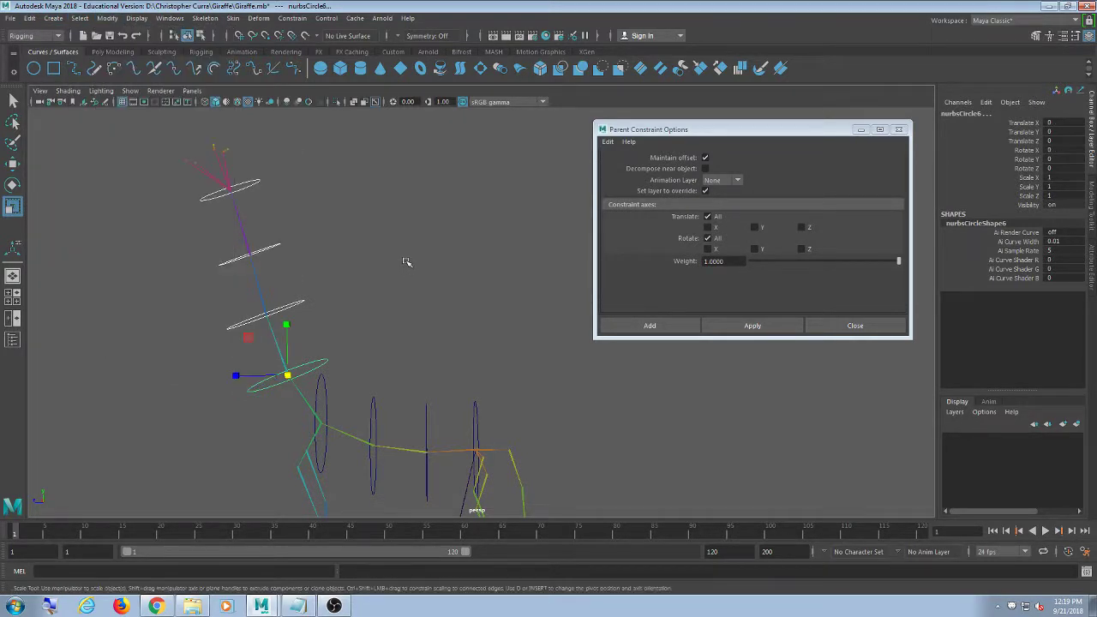
pyautogui.click(401, 260)
# Parent-constrain the neck base joint and the neck joint above it to their matching circles, maintaining offset
pyautogui.keyDown('alt'); pyautogui.moveTo(427, 379); pyautogui.dragTo(423, 376, button='middle'); pyautogui.keyUp('alt')
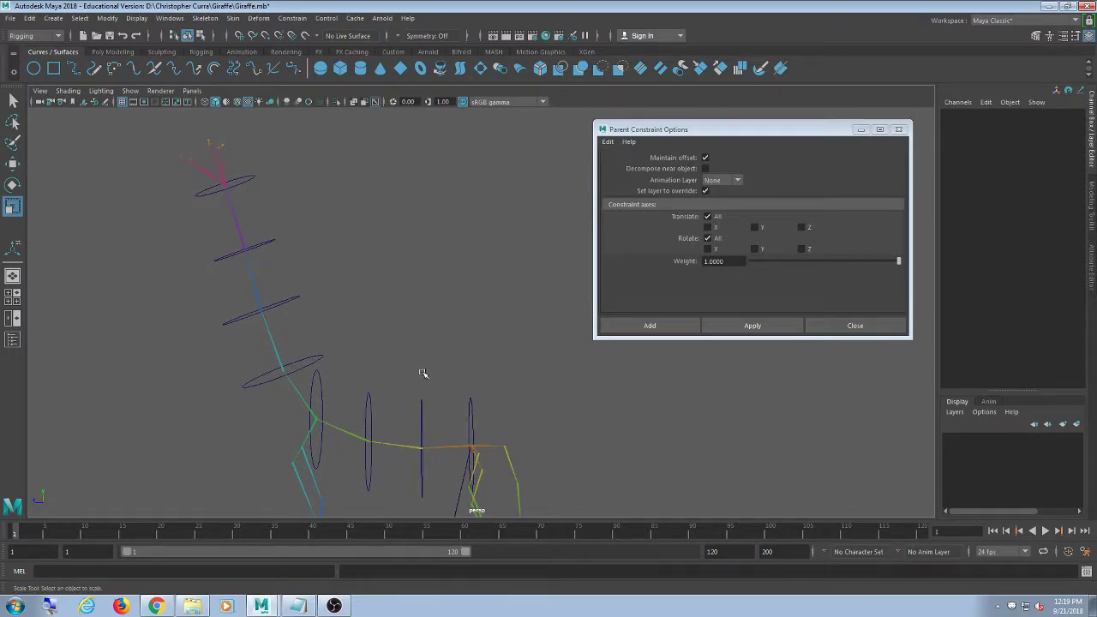
pyautogui.scroll(-2, 421, 373)
pyautogui.scroll(2, 421, 374)
pyautogui.keyDown('alt'); pyautogui.moveTo(375, 328); pyautogui.dragTo(385, 329, button='middle'); pyautogui.keyUp('alt')
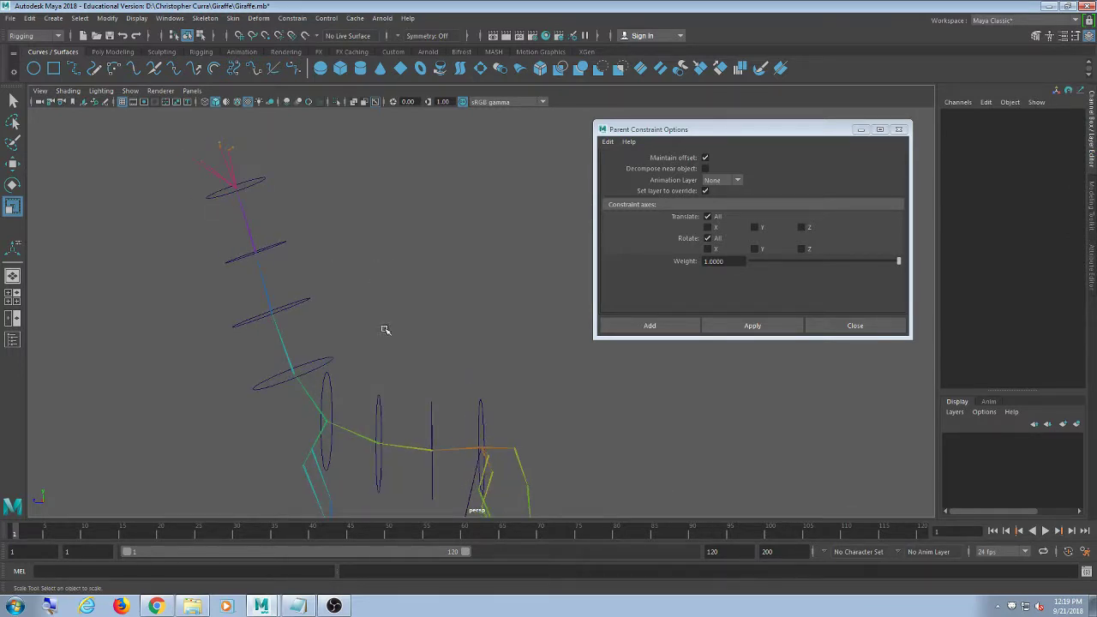
pyautogui.click(312, 371)
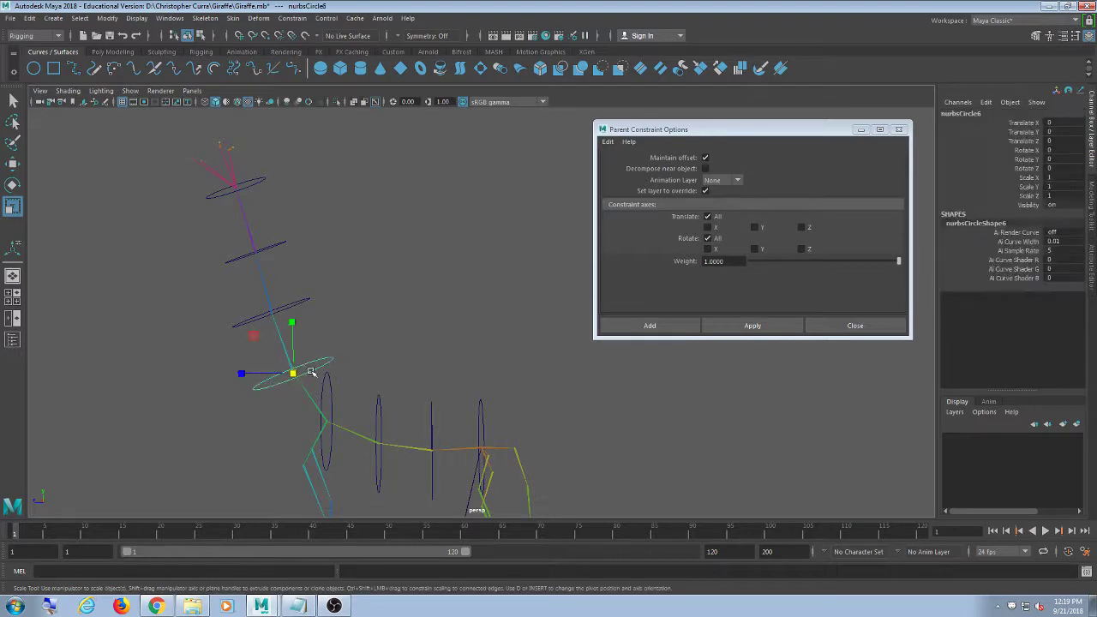
pyautogui.press('t')
pyautogui.keyDown('shift'); pyautogui.click(283, 343); pyautogui.keyUp('shift')
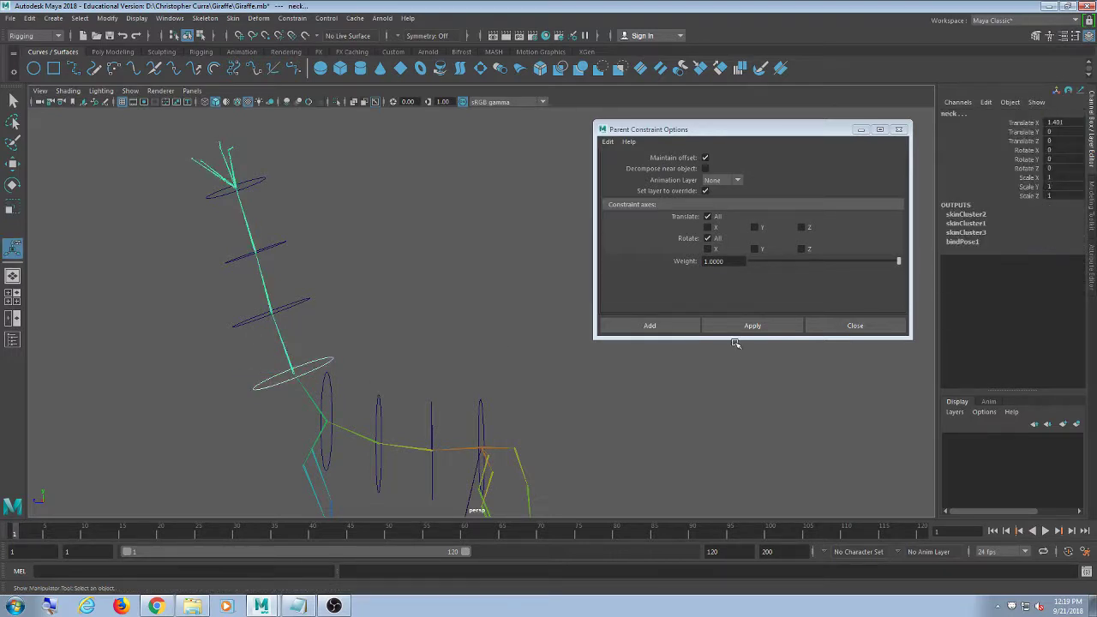
pyautogui.click(746, 326)
pyautogui.click(273, 307)
pyautogui.keyDown('shift'); pyautogui.click(270, 296); pyautogui.keyUp('shift')
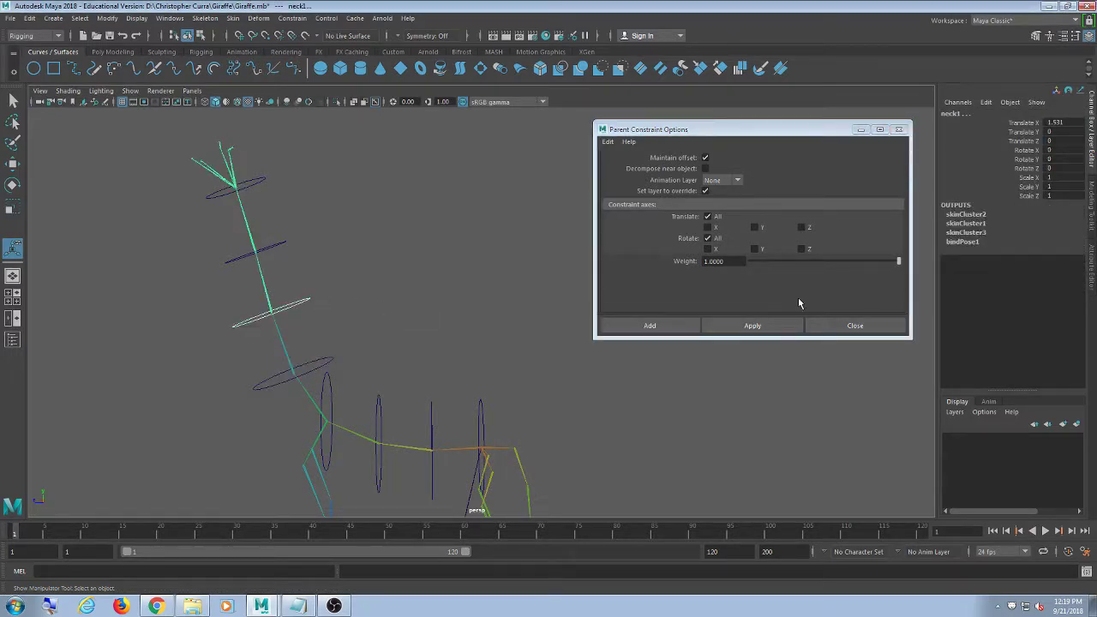
pyautogui.click(753, 325)
# Parent-constrain the uppermost neck joint and the head joint to their matching circles, maintaining offset
pyautogui.click(281, 247)
pyautogui.keyDown('shift'); pyautogui.click(254, 236); pyautogui.keyUp('shift')
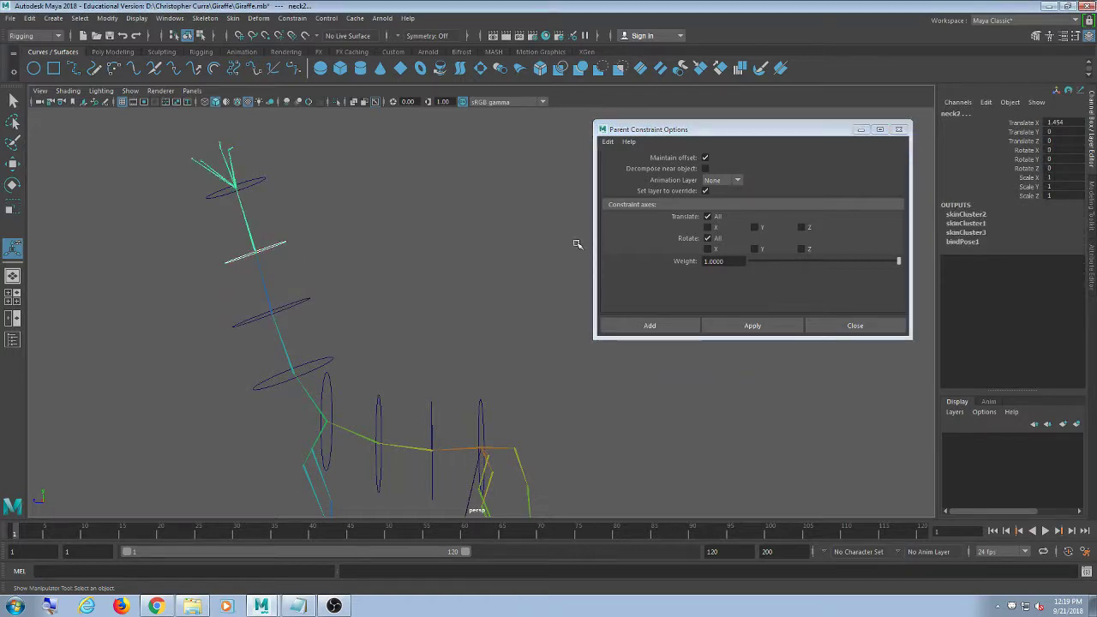
pyautogui.click(752, 325)
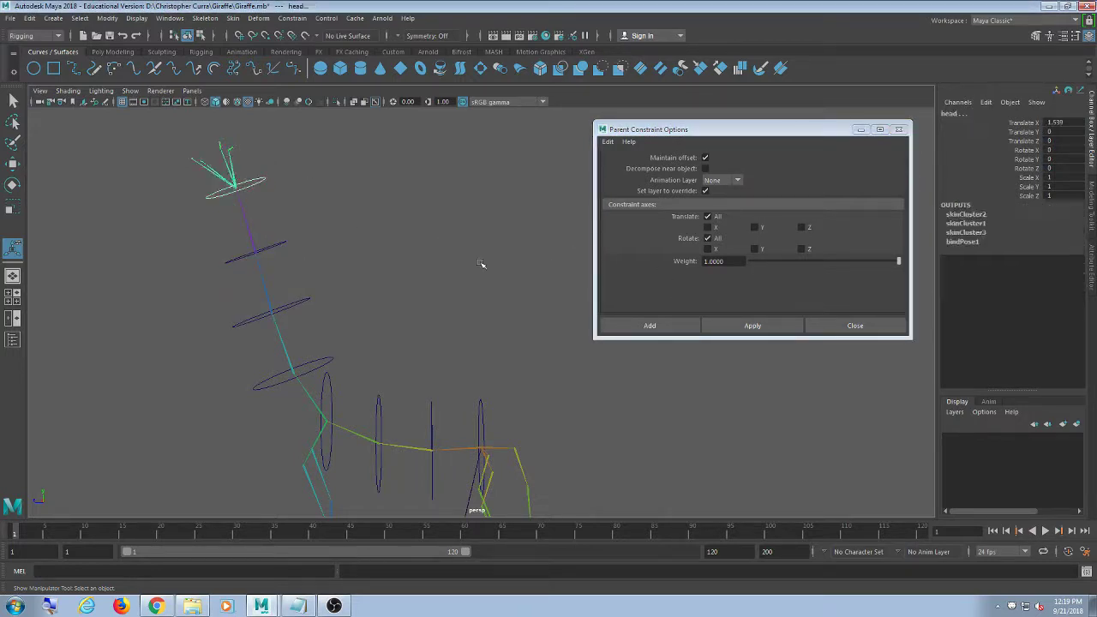
pyautogui.click(746, 325)
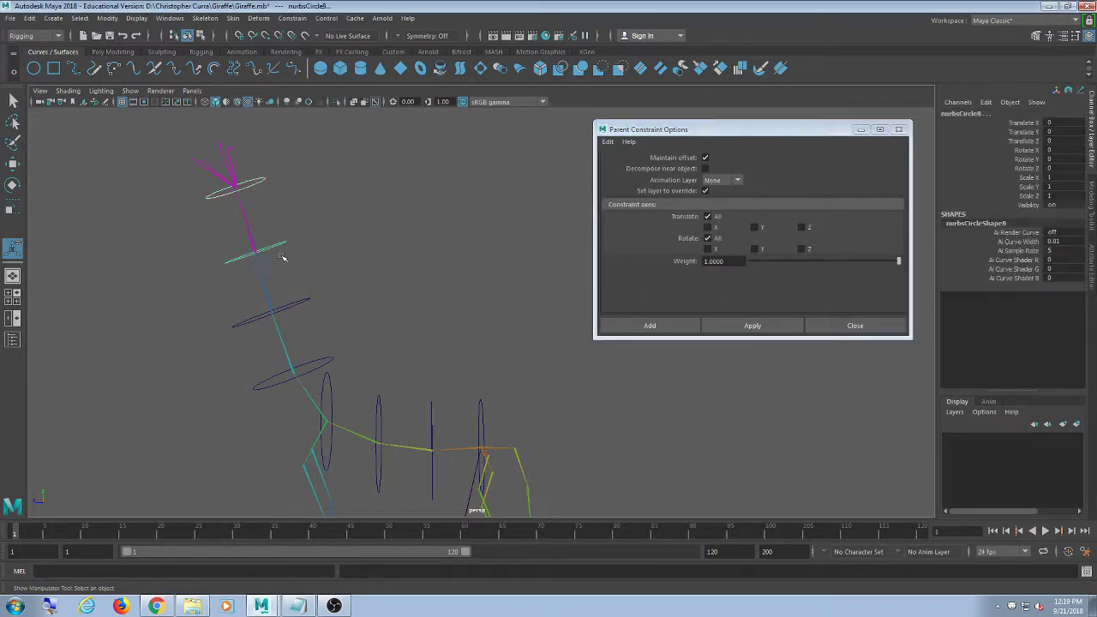
# Parent the head circle and each neck circle under the next one down, and the neck base circle under the front spine circle
pyautogui.moveTo(308, 217); pyautogui.dragTo(276, 249)
pyautogui.keyDown('shift'); pyautogui.moveTo(322, 281); pyautogui.dragTo(291, 318); pyautogui.keyUp('shift')
pyautogui.press('p')
pyautogui.click(322, 279)
pyautogui.keyDown('shift'); pyautogui.moveTo(360, 309); pyautogui.dragTo(319, 363); pyautogui.keyUp('shift')
pyautogui.press('p')
pyautogui.moveTo(364, 335); pyautogui.dragTo(403, 375)
pyautogui.press('p')
pyautogui.click(354, 326)
pyautogui.click(330, 412)
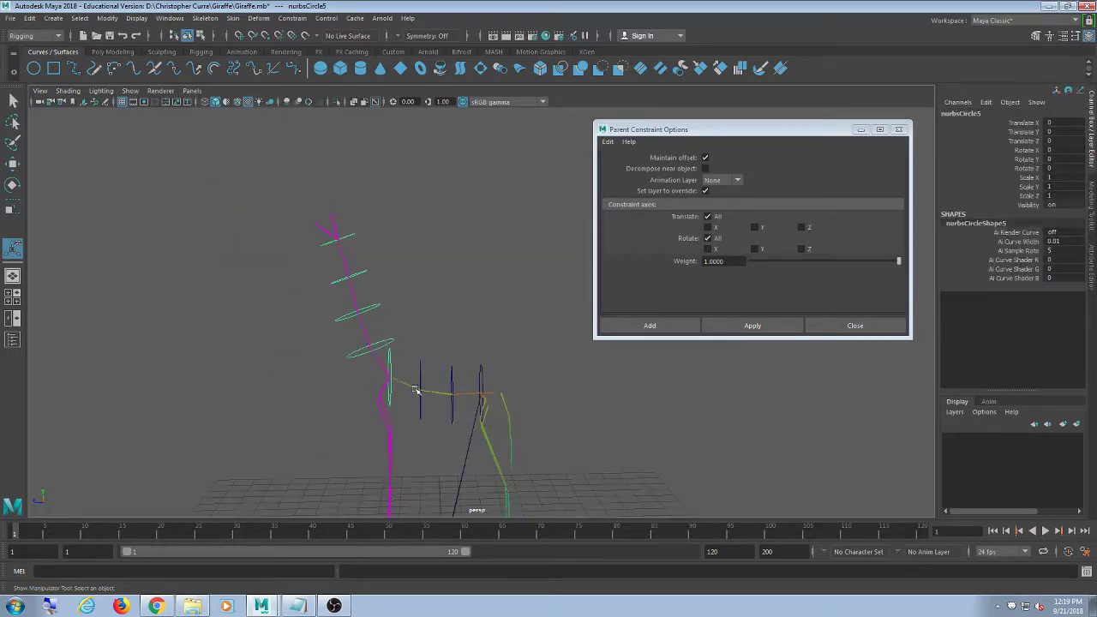
# Try rotating the hip circle to test the whole control hierarchy, and undo the rotation
pyautogui.click(478, 378)
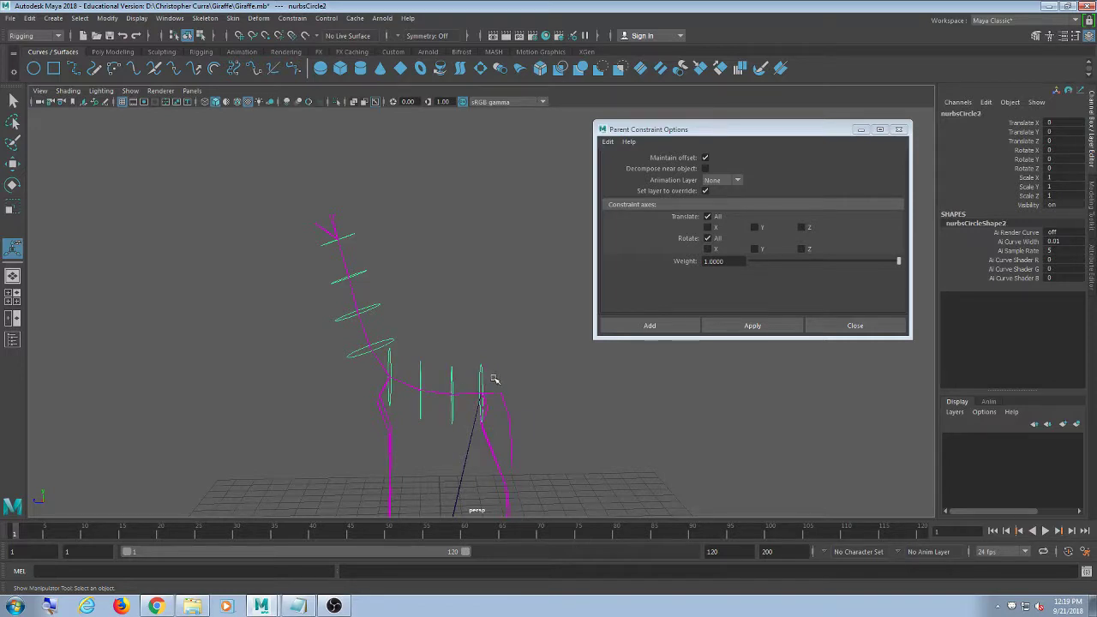
pyautogui.press('e')
pyautogui.moveTo(466, 346); pyautogui.dragTo(478, 367)
pyautogui.hotkey('ctrl', 'z')
# Clear the selection and show the polygons again
pyautogui.click(137, 133)
pyautogui.click(130, 91)
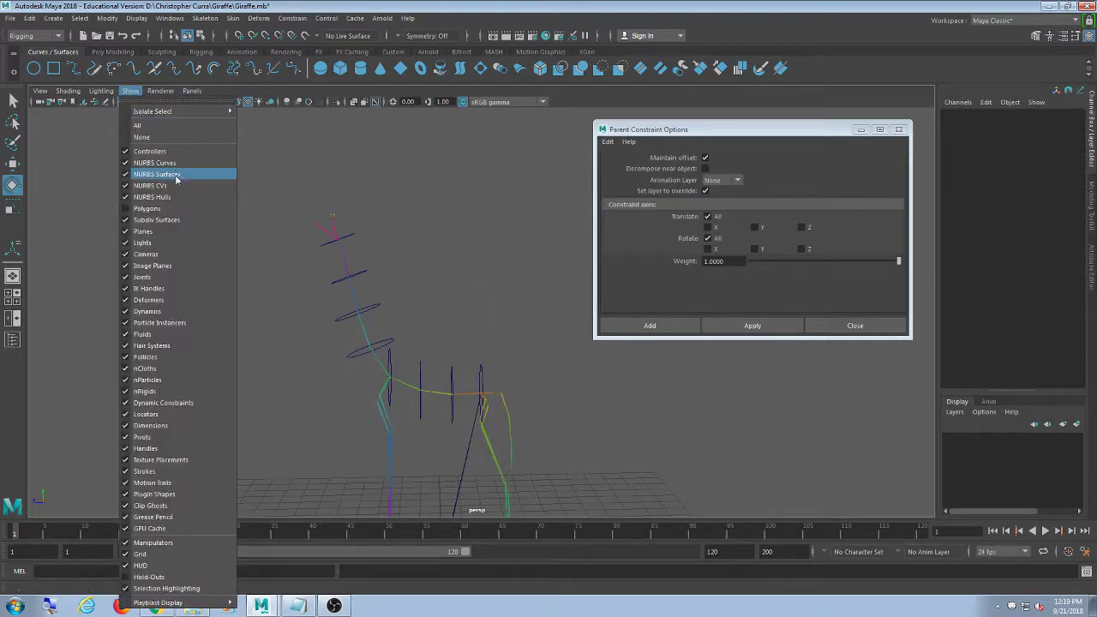
pyautogui.click(238, 196)
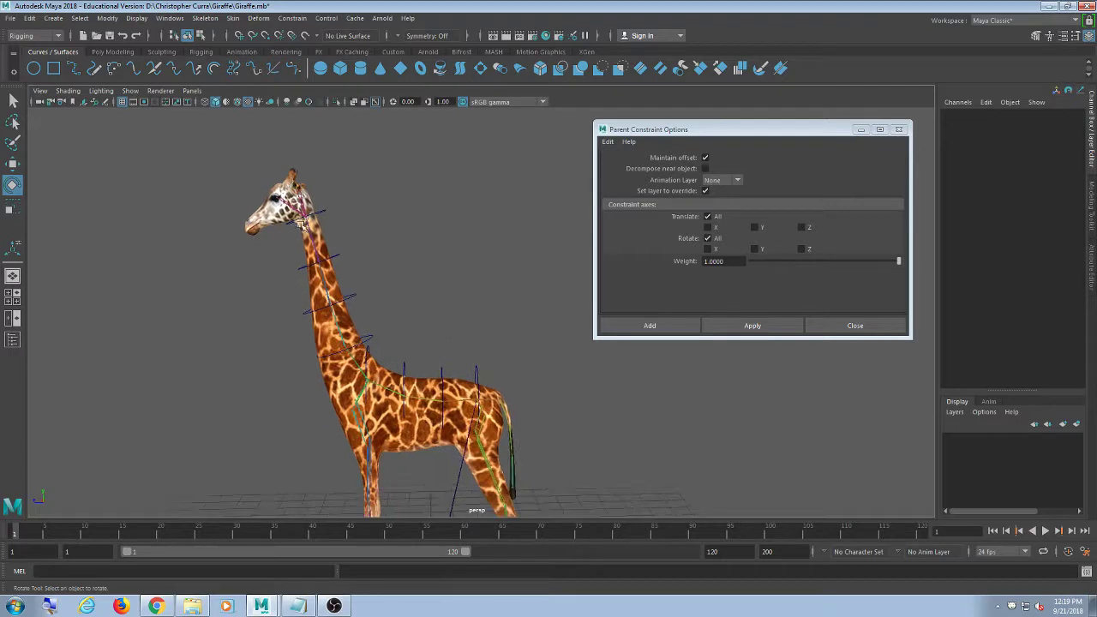
# Try rotating all four neck and head circles together about 19 degrees in X, and undo the rotation
pyautogui.click(333, 248)
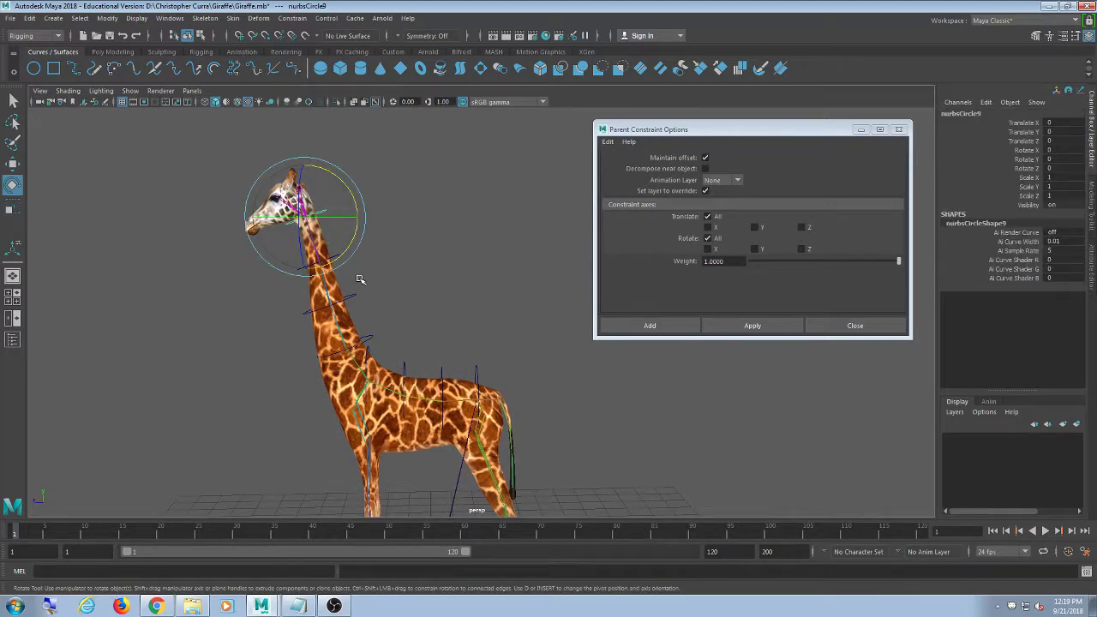
pyautogui.press('t')
pyautogui.keyDown('shift'); pyautogui.click(338, 257); pyautogui.keyUp('shift')
pyautogui.keyDown('shift'); pyautogui.click(355, 298); pyautogui.keyUp('shift')
pyautogui.keyDown('shift'); pyautogui.click(368, 336); pyautogui.keyUp('shift')
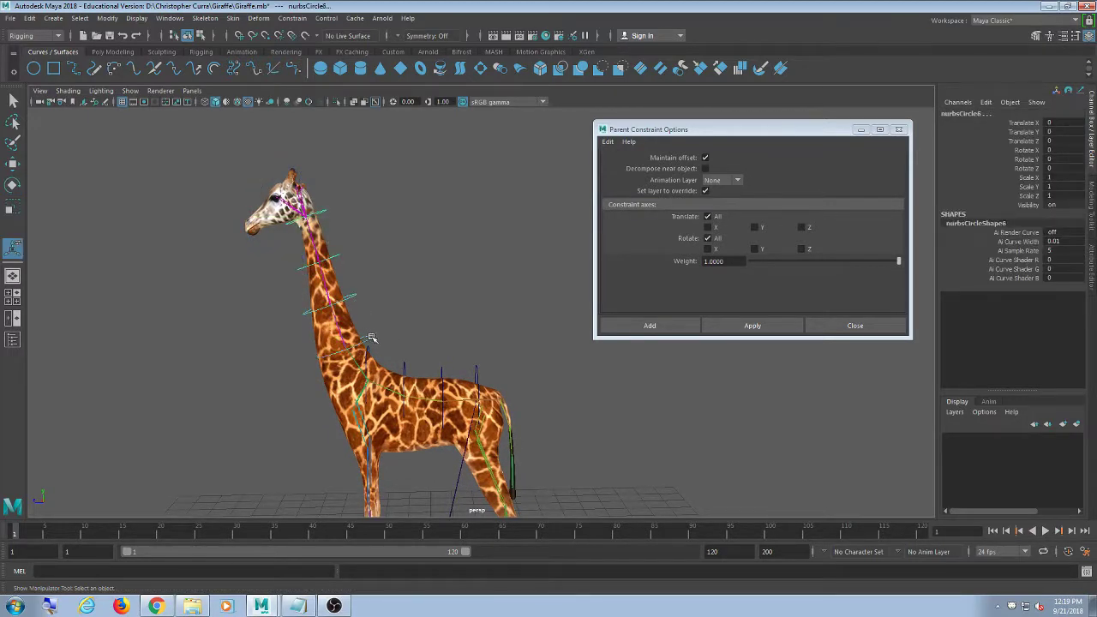
pyautogui.press('w')
pyautogui.press('e')
pyautogui.moveTo(369, 319)
pyautogui.mouseDown()
pyautogui.moveTo(368, 283)
pyautogui.moveTo(386, 338)
pyautogui.moveTo(361, 296)
pyautogui.moveTo(377, 330)
pyautogui.moveTo(355, 312)
pyautogui.moveTo(377, 338)
pyautogui.moveTo(360, 295)
pyautogui.moveTo(351, 313)
pyautogui.mouseUp()
pyautogui.hotkey('ctrl', 'z')
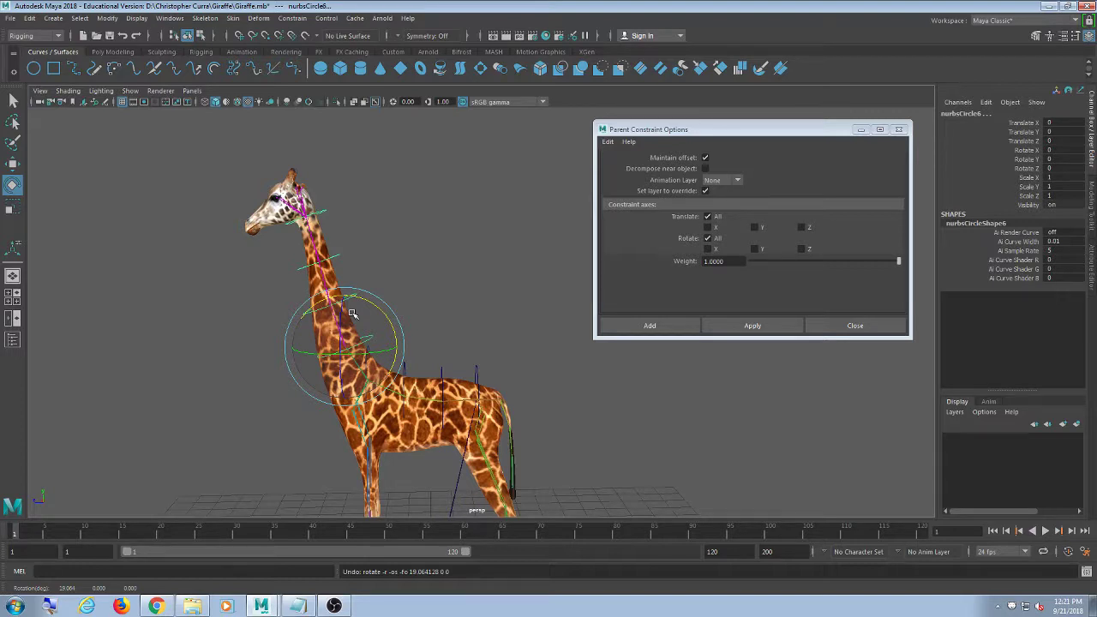
# Examine the neck and head control circles by selecting them one at a time
pyautogui.click(606, 399)
pyautogui.keyDown('alt'); pyautogui.moveTo(601, 398); pyautogui.dragTo(289, 226); pyautogui.keyUp('alt')
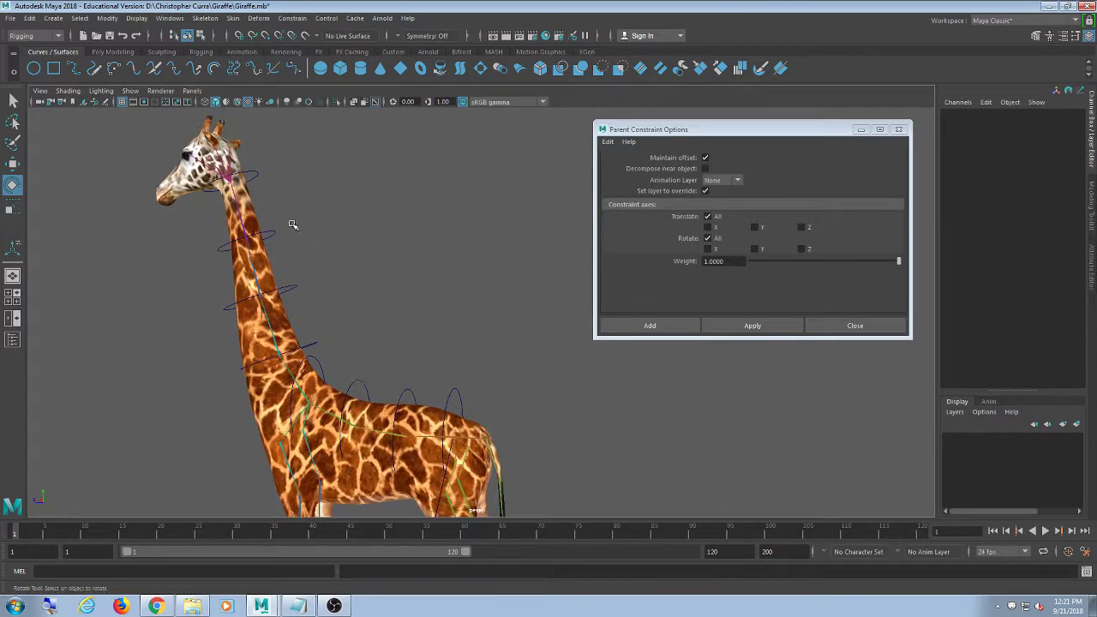
pyautogui.click(253, 183)
pyautogui.click(276, 235)
pyautogui.click(309, 257)
pyautogui.click(271, 243)
pyautogui.click(296, 288)
pyautogui.click(324, 268)
pyautogui.click(295, 288)
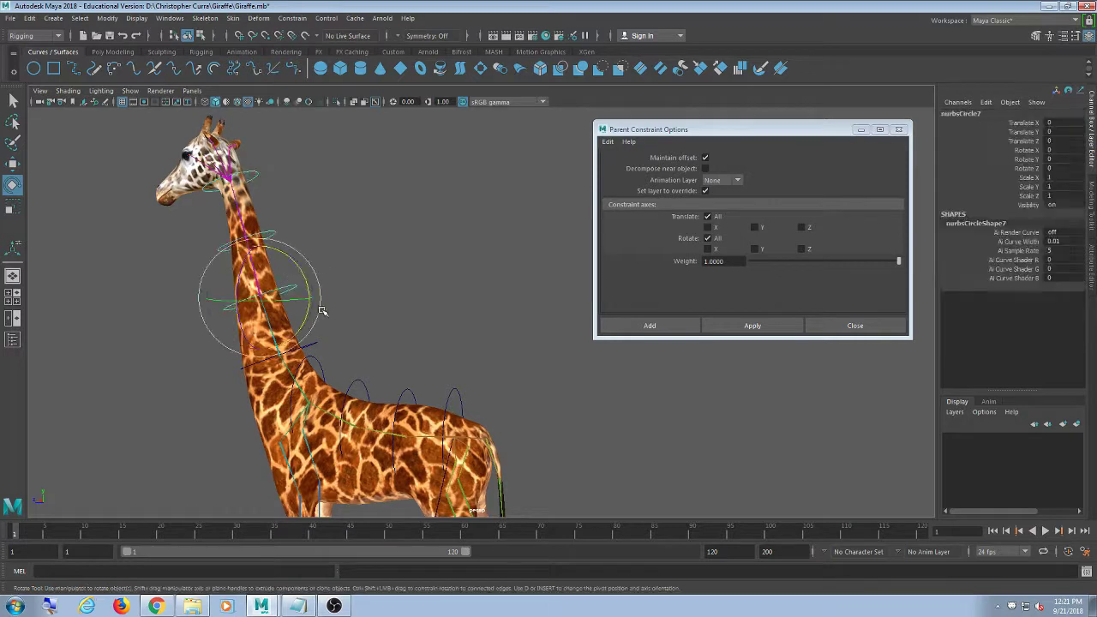
pyautogui.click(316, 347)
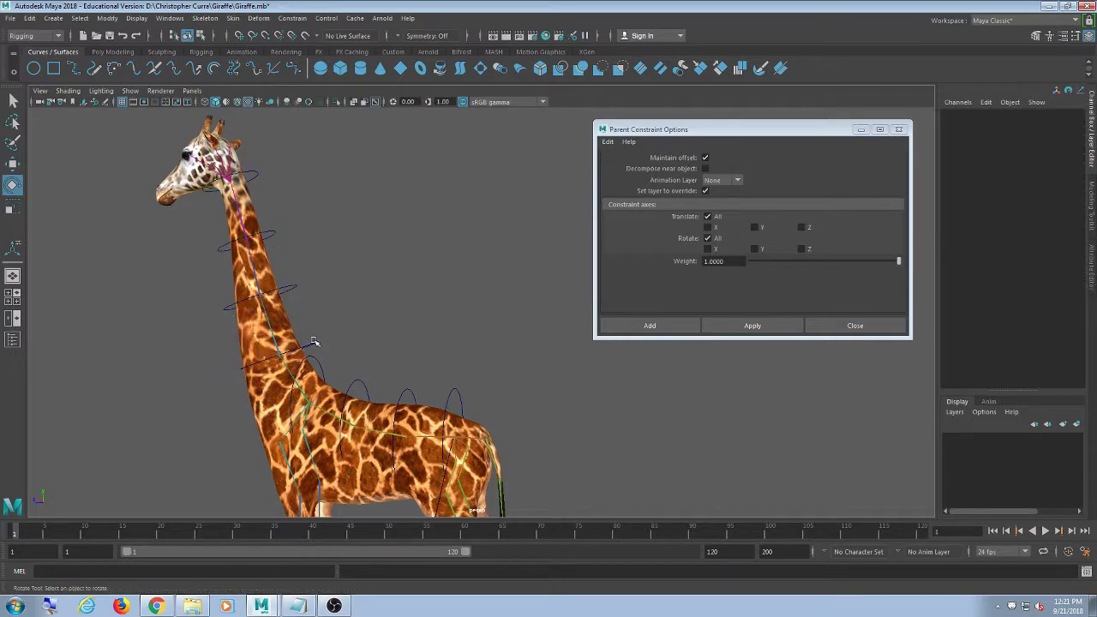
pyautogui.click(324, 377)
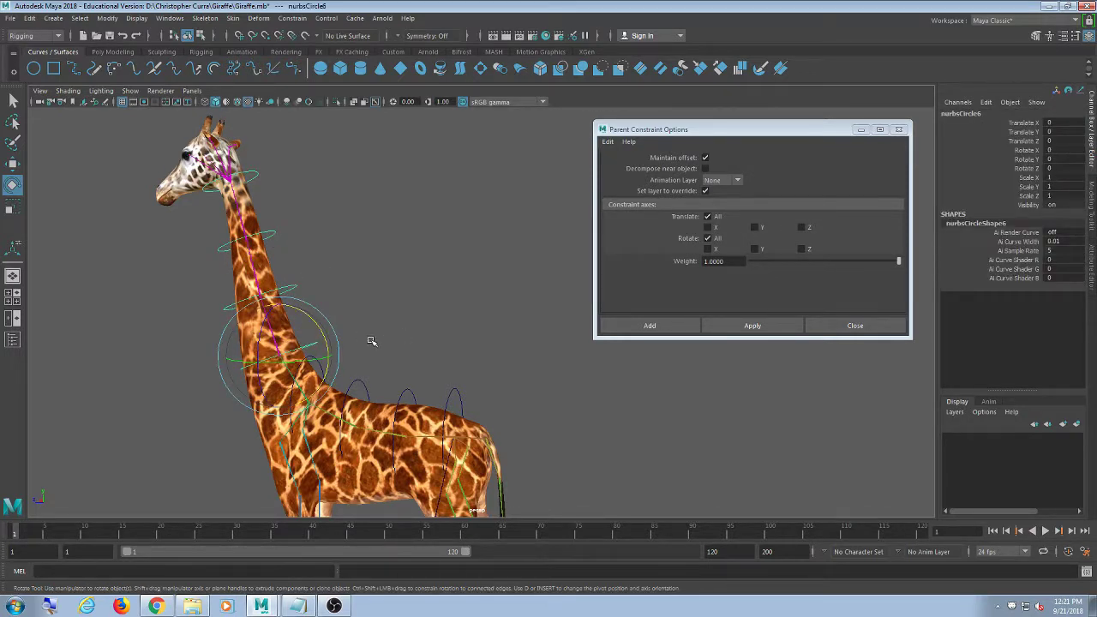
pyautogui.click(317, 344)
pyautogui.click(326, 368)
pyautogui.click(478, 351)
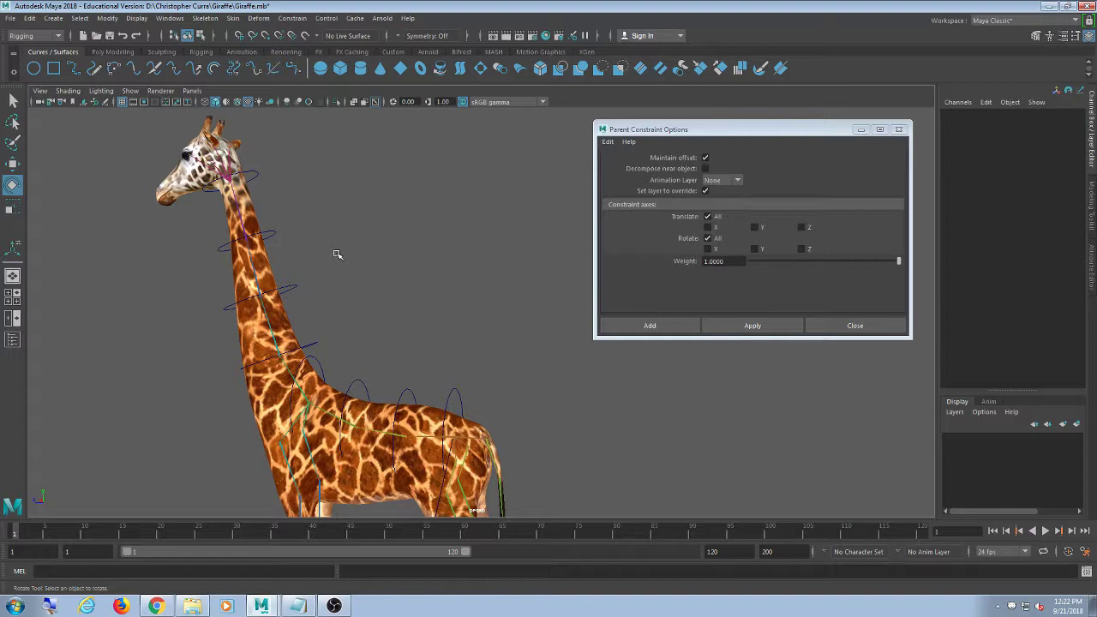
pyautogui.click(256, 170)
pyautogui.press('t')
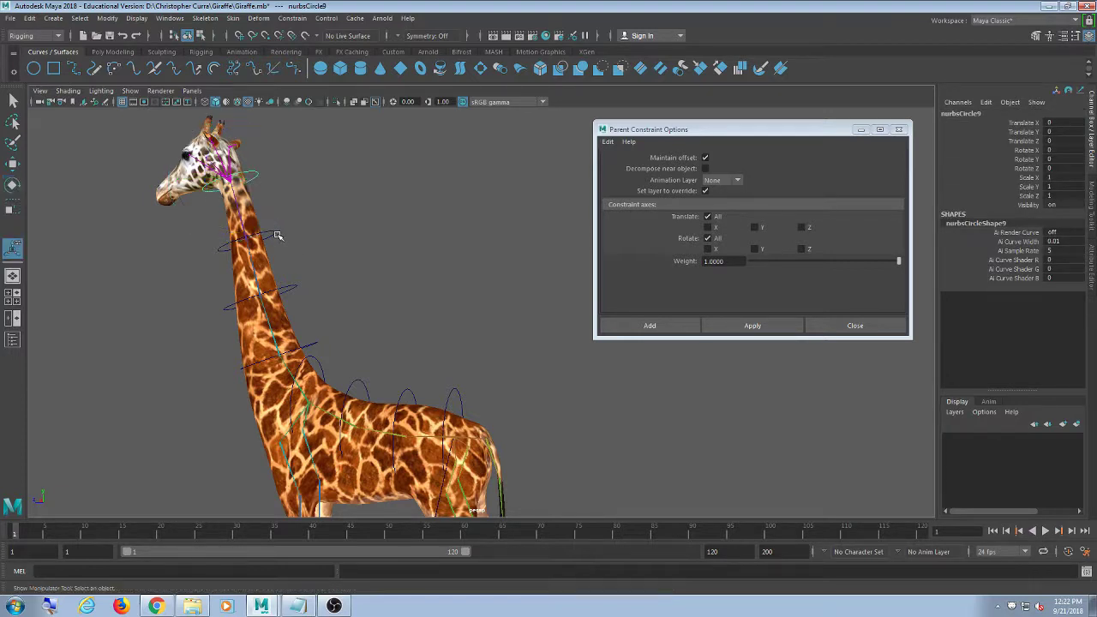
pyautogui.click(225, 180)
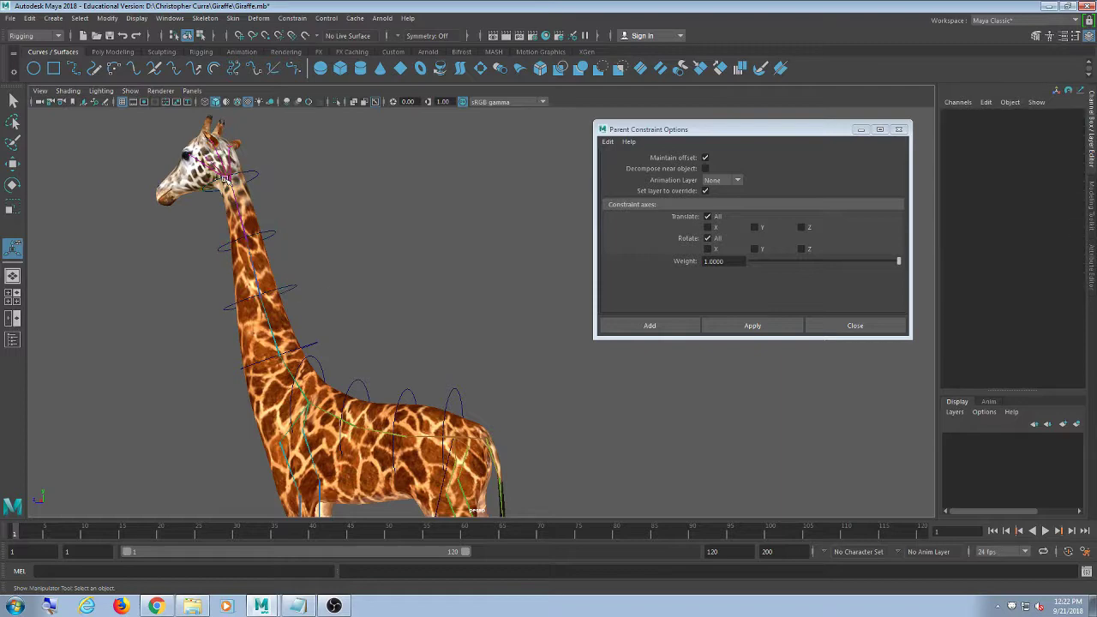
# Examine the head control circle and the neck circle just below it with the Move tool
pyautogui.click(248, 173)
pyautogui.press('w')
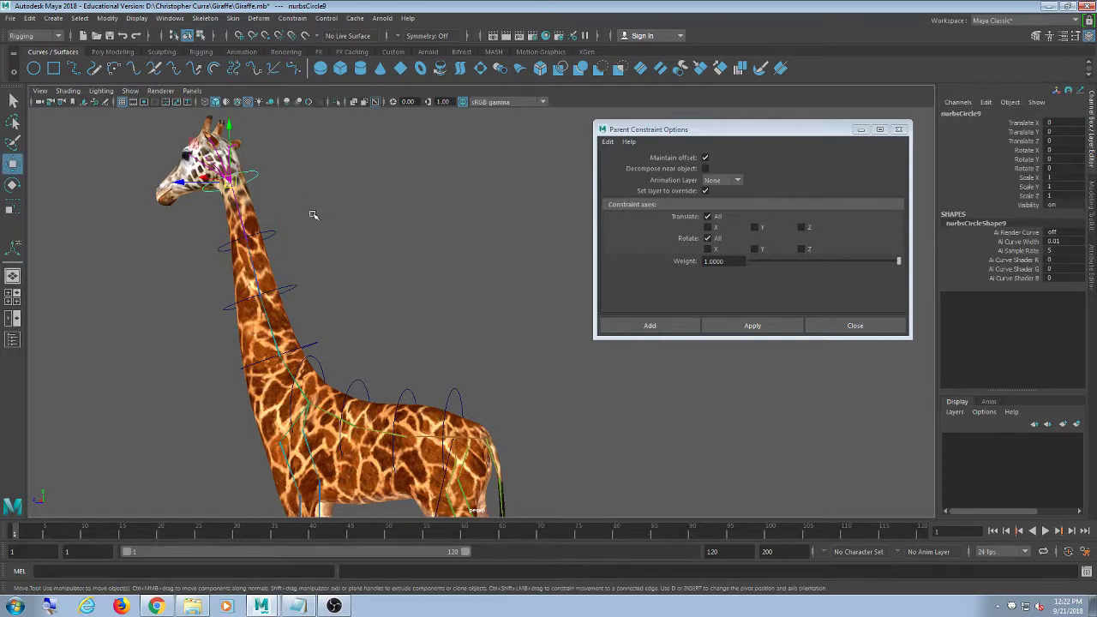
pyautogui.keyDown('alt'); pyautogui.moveTo(309, 227); pyautogui.dragTo(314, 229); pyautogui.keyUp('alt')
pyautogui.click(260, 192)
pyautogui.click(258, 182)
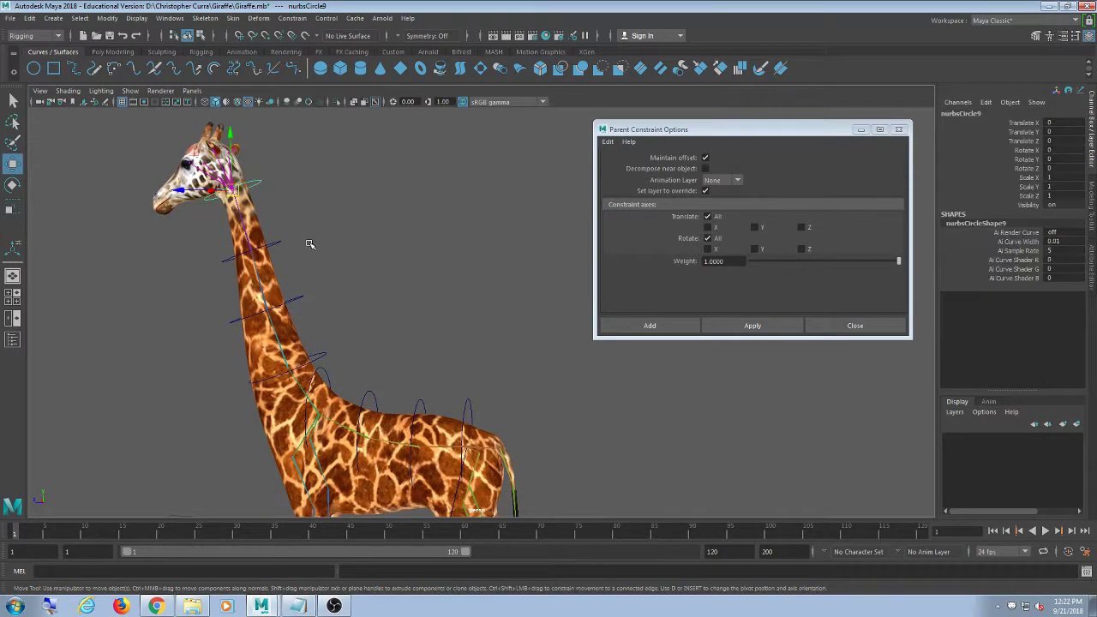
pyautogui.click(282, 245)
pyautogui.click(277, 246)
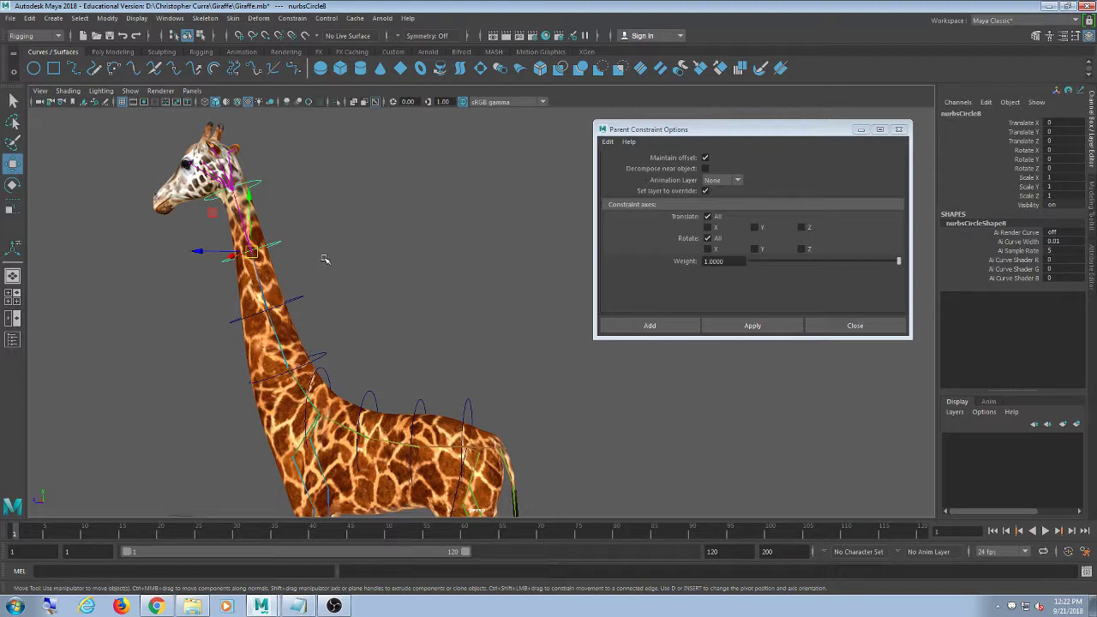
# Select the neck, spine and hip control circles together with the Rotate tool, and clear the selection
pyautogui.press('t')
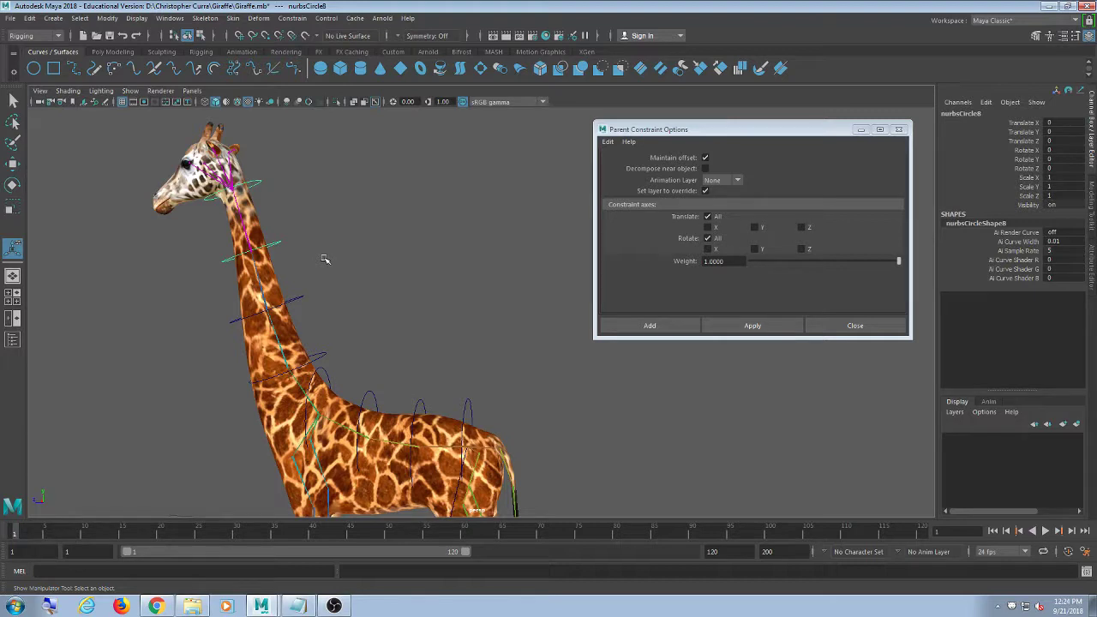
pyautogui.keyDown('shift'); pyautogui.click(302, 298); pyautogui.keyUp('shift')
pyautogui.keyDown('shift'); pyautogui.click(322, 360); pyautogui.keyUp('shift')
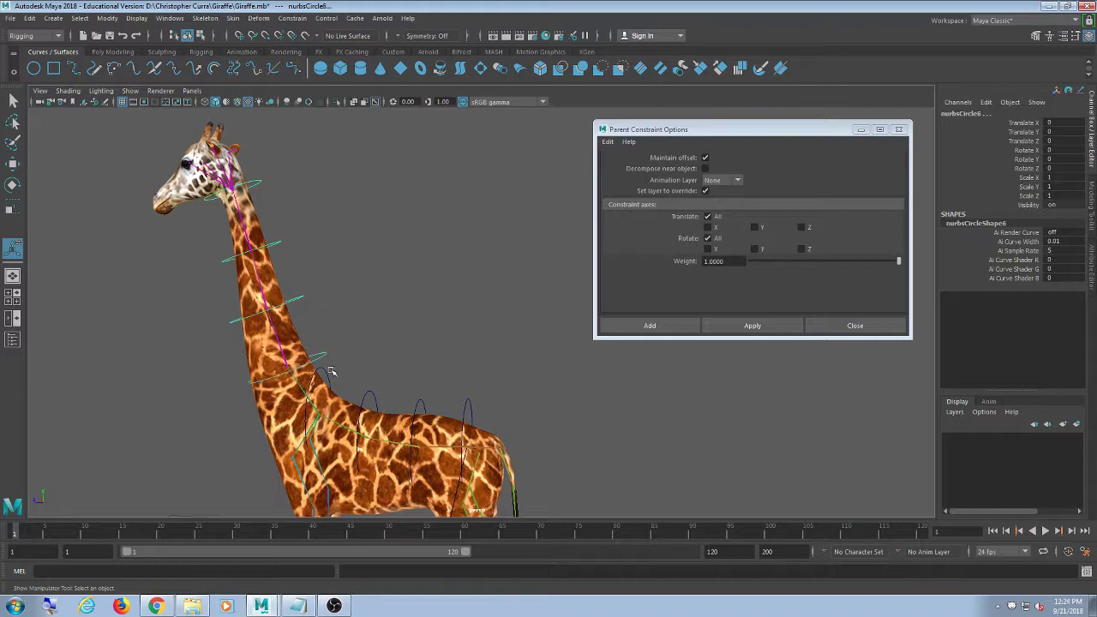
pyautogui.keyDown('shift'); pyautogui.click(371, 396); pyautogui.keyUp('shift')
pyautogui.keyDown('shift'); pyautogui.click(420, 403); pyautogui.keyUp('shift')
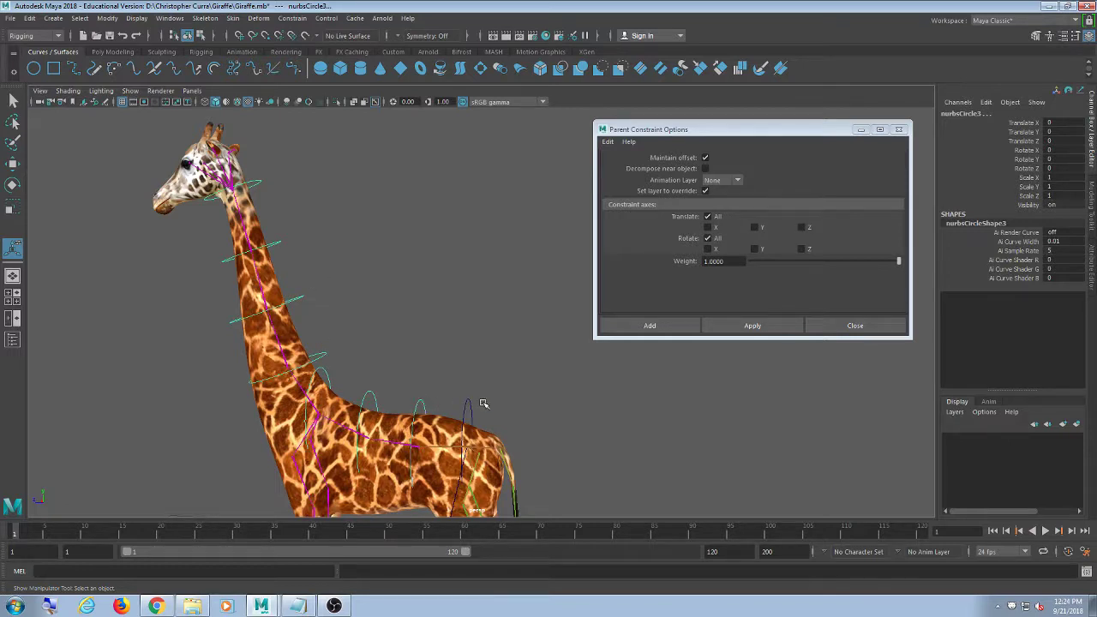
pyautogui.keyDown('shift'); pyautogui.click(470, 401); pyautogui.keyUp('shift')
pyautogui.scroll(-5, 472, 402)
pyautogui.keyDown('alt'); pyautogui.moveTo(472, 401); pyautogui.dragTo(429, 322); pyautogui.keyUp('alt')
pyautogui.press('w')
pyautogui.press('e')
pyautogui.click(372, 238)
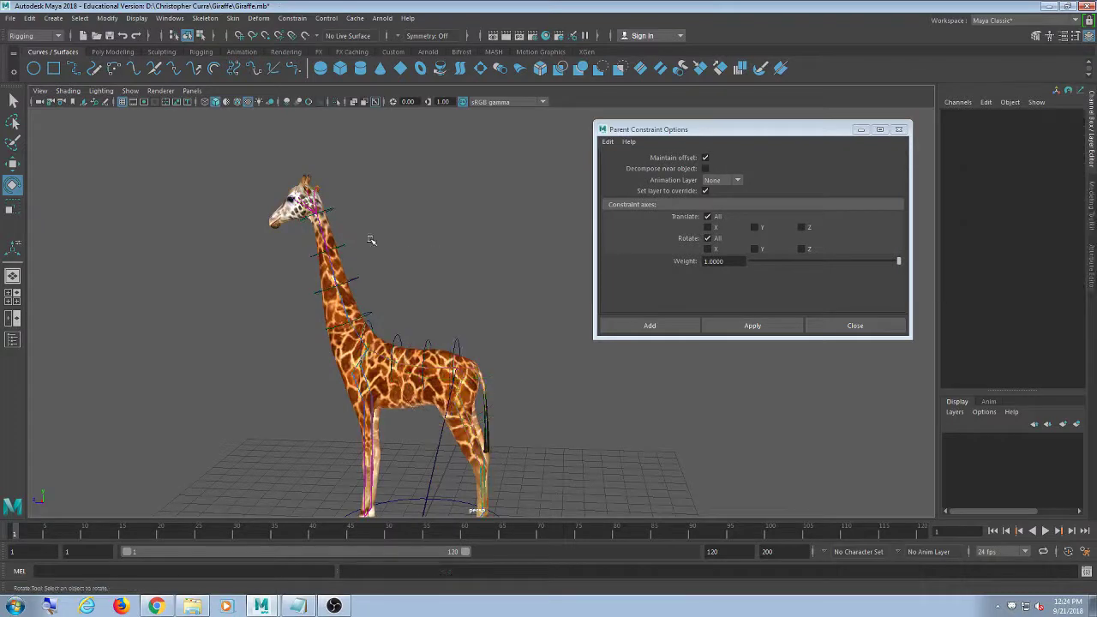
# Try rotating the four head and neck circles together, and clear the selection
pyautogui.click(335, 212)
pyautogui.press('t')
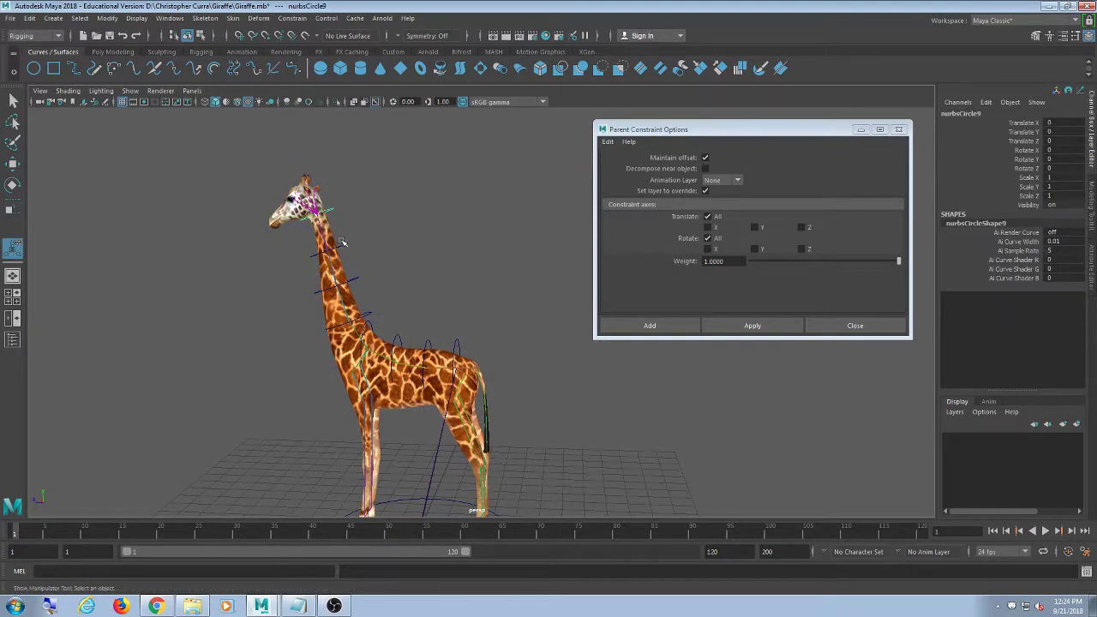
pyautogui.click(367, 316)
pyautogui.click(13, 184)
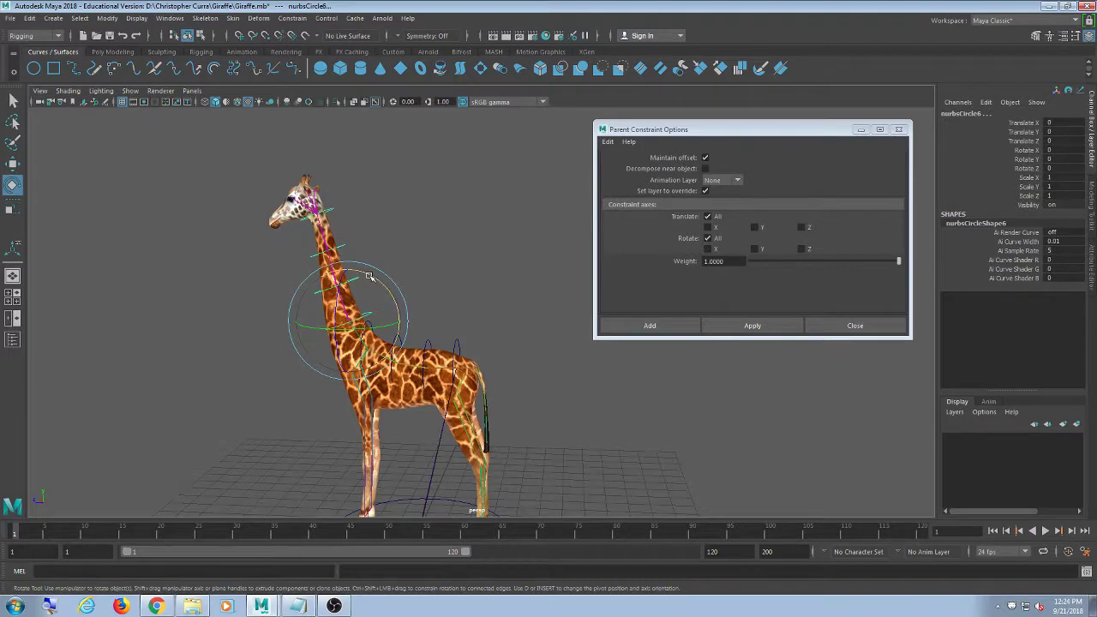
pyautogui.moveTo(368, 276)
pyautogui.mouseDown()
pyautogui.moveTo(347, 269)
pyautogui.moveTo(387, 283)
pyautogui.moveTo(343, 268)
pyautogui.moveTo(416, 286)
pyautogui.moveTo(326, 245)
pyautogui.moveTo(370, 252)
pyautogui.moveTo(399, 276)
pyautogui.moveTo(347, 253)
pyautogui.moveTo(390, 273)
pyautogui.moveTo(353, 263)
pyautogui.moveTo(378, 274)
pyautogui.moveTo(363, 289)
pyautogui.moveTo(386, 314)
pyautogui.moveTo(351, 317)
pyautogui.moveTo(379, 283)
pyautogui.moveTo(360, 296)
pyautogui.moveTo(385, 297)
pyautogui.moveTo(377, 290)
pyautogui.mouseUp()
pyautogui.click(471, 211)
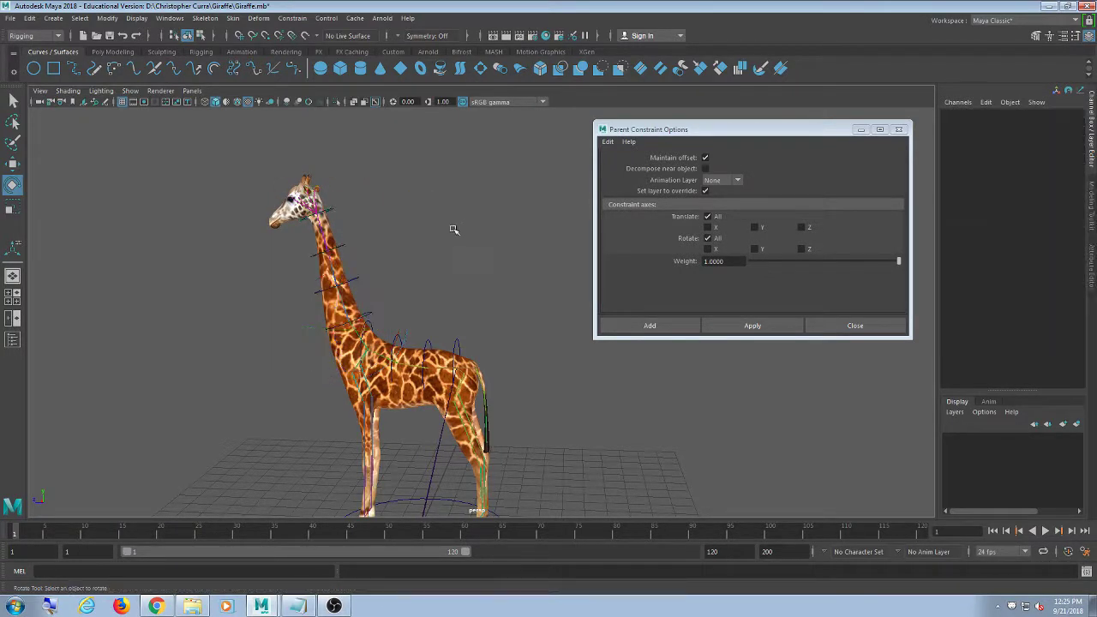
# Save the giraffe scene and close the Parent Constraint Options window
pyautogui.hotkey('ctrl', 's')
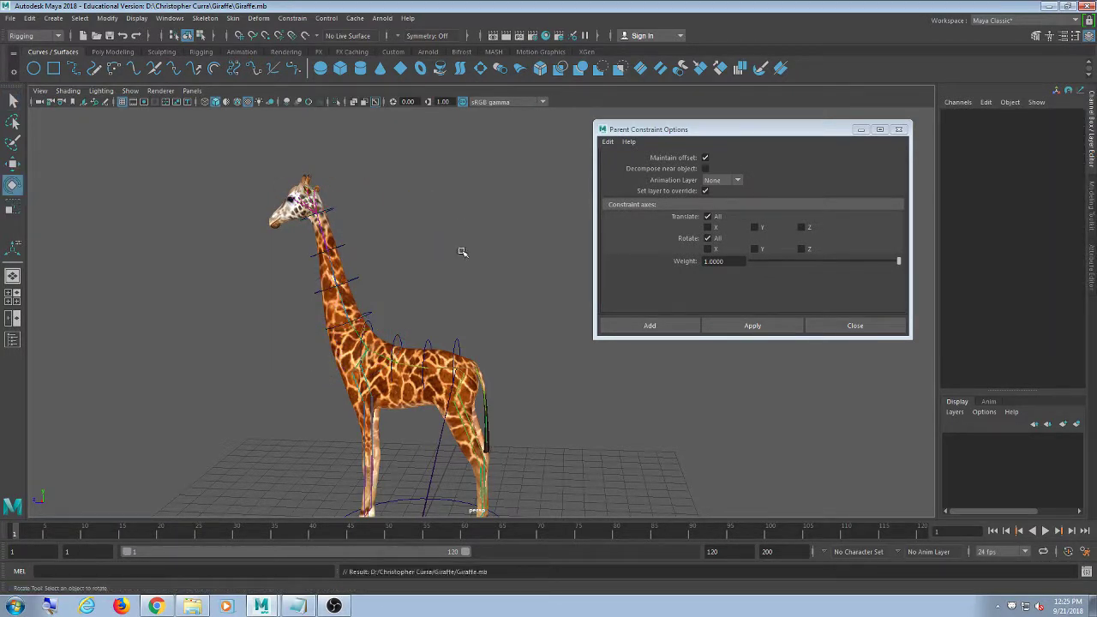
pyautogui.click(898, 130)
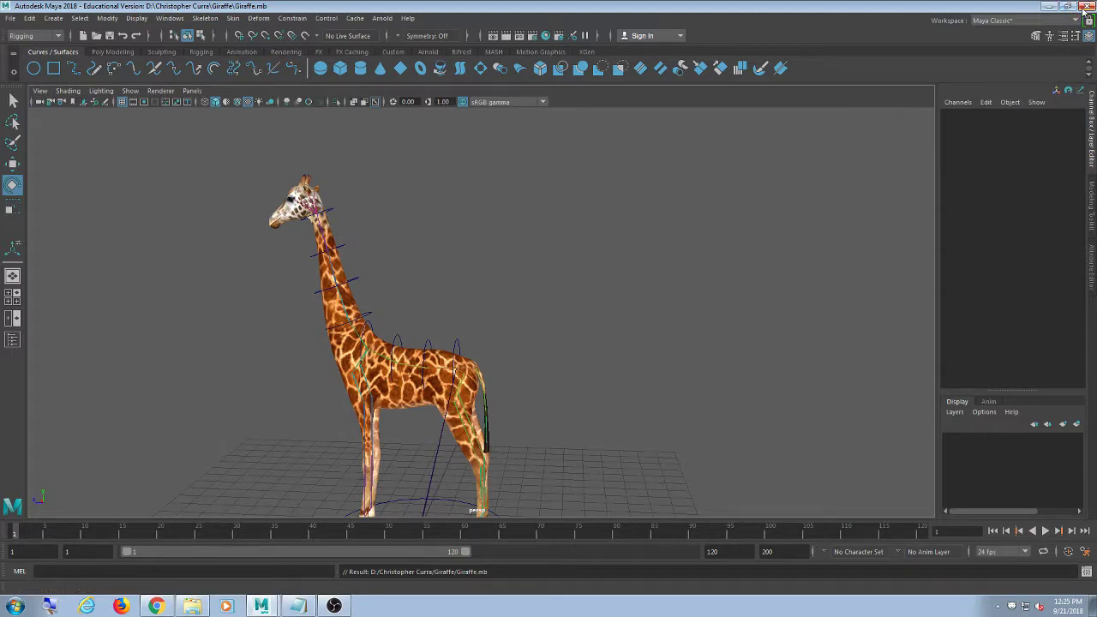
pyautogui.click(334, 606)
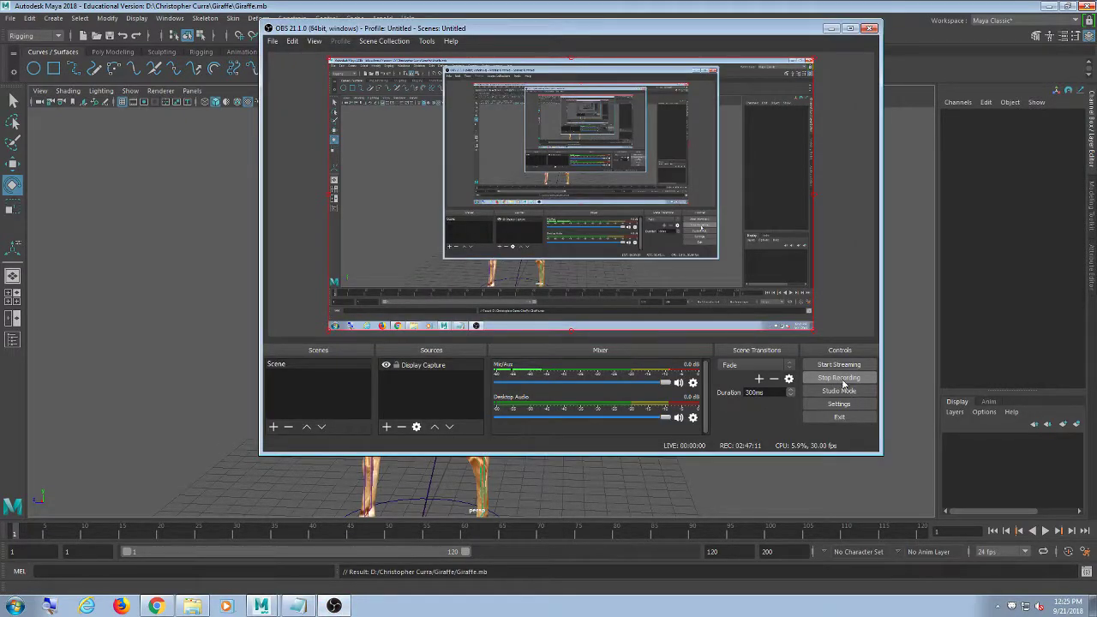